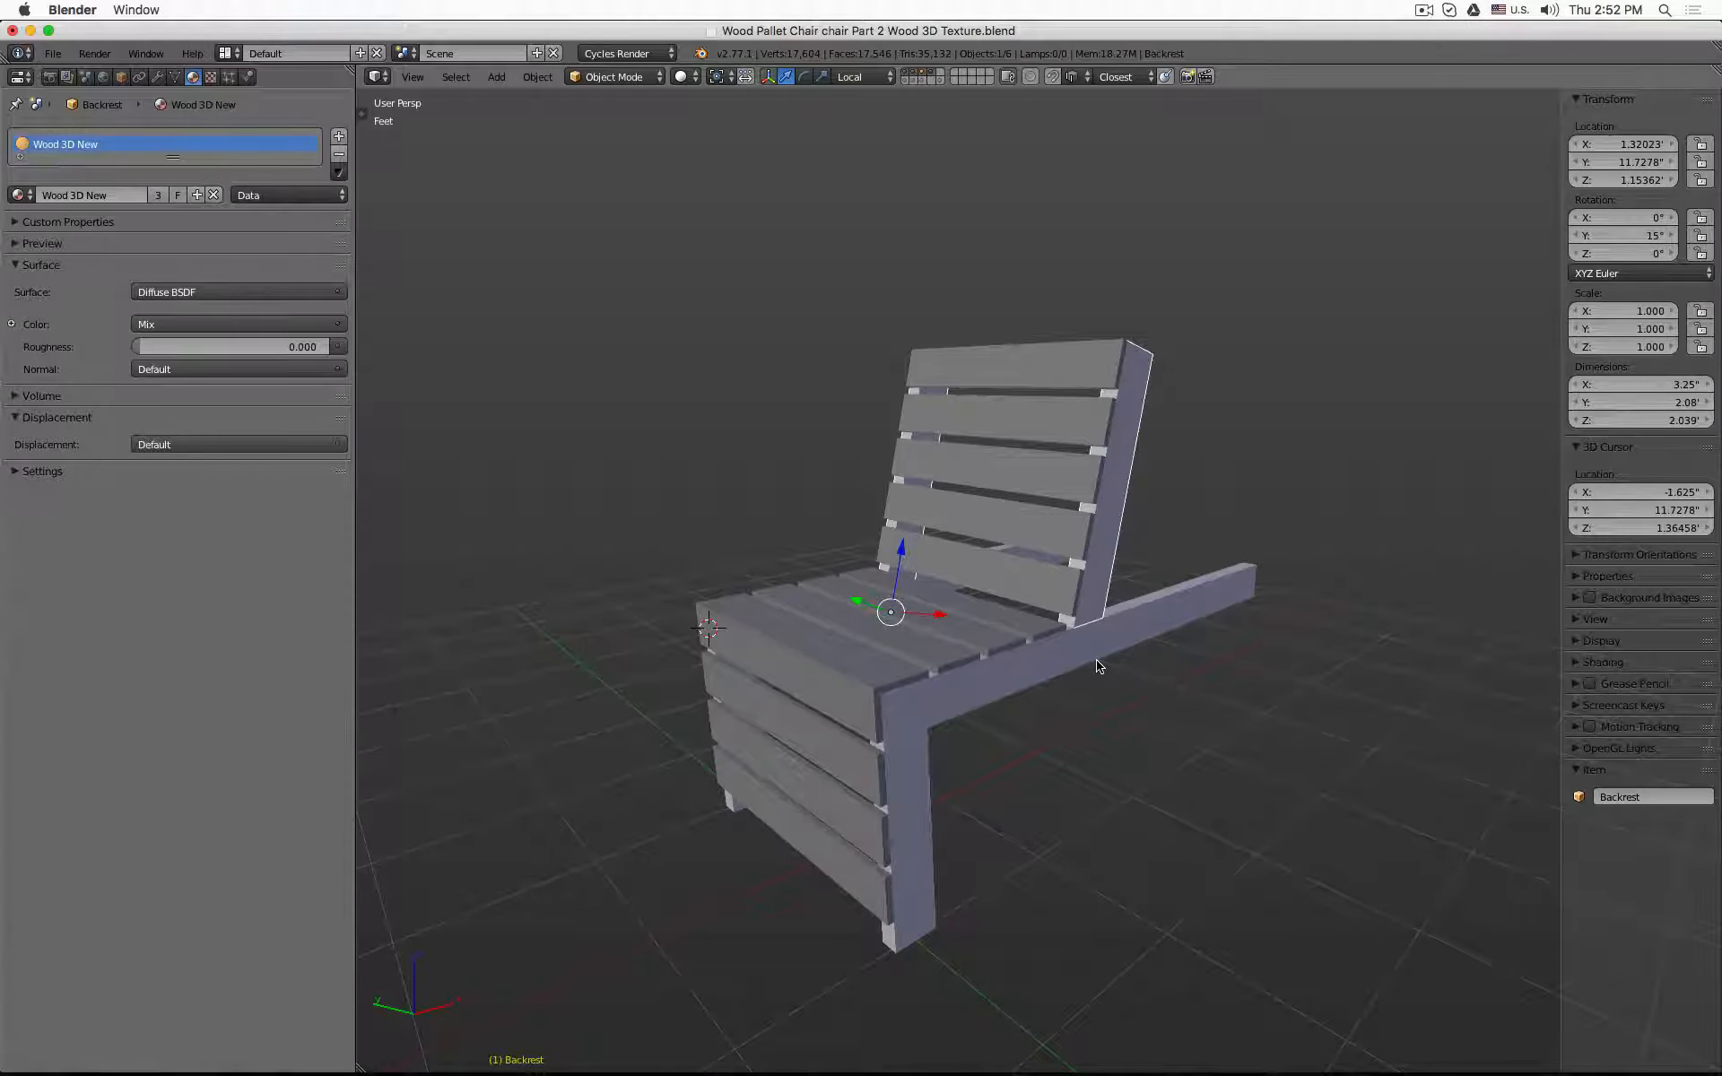
# - Assign the existing Wood 3D New material to the backrest planks
pyautogui.rightClick(1023, 360)
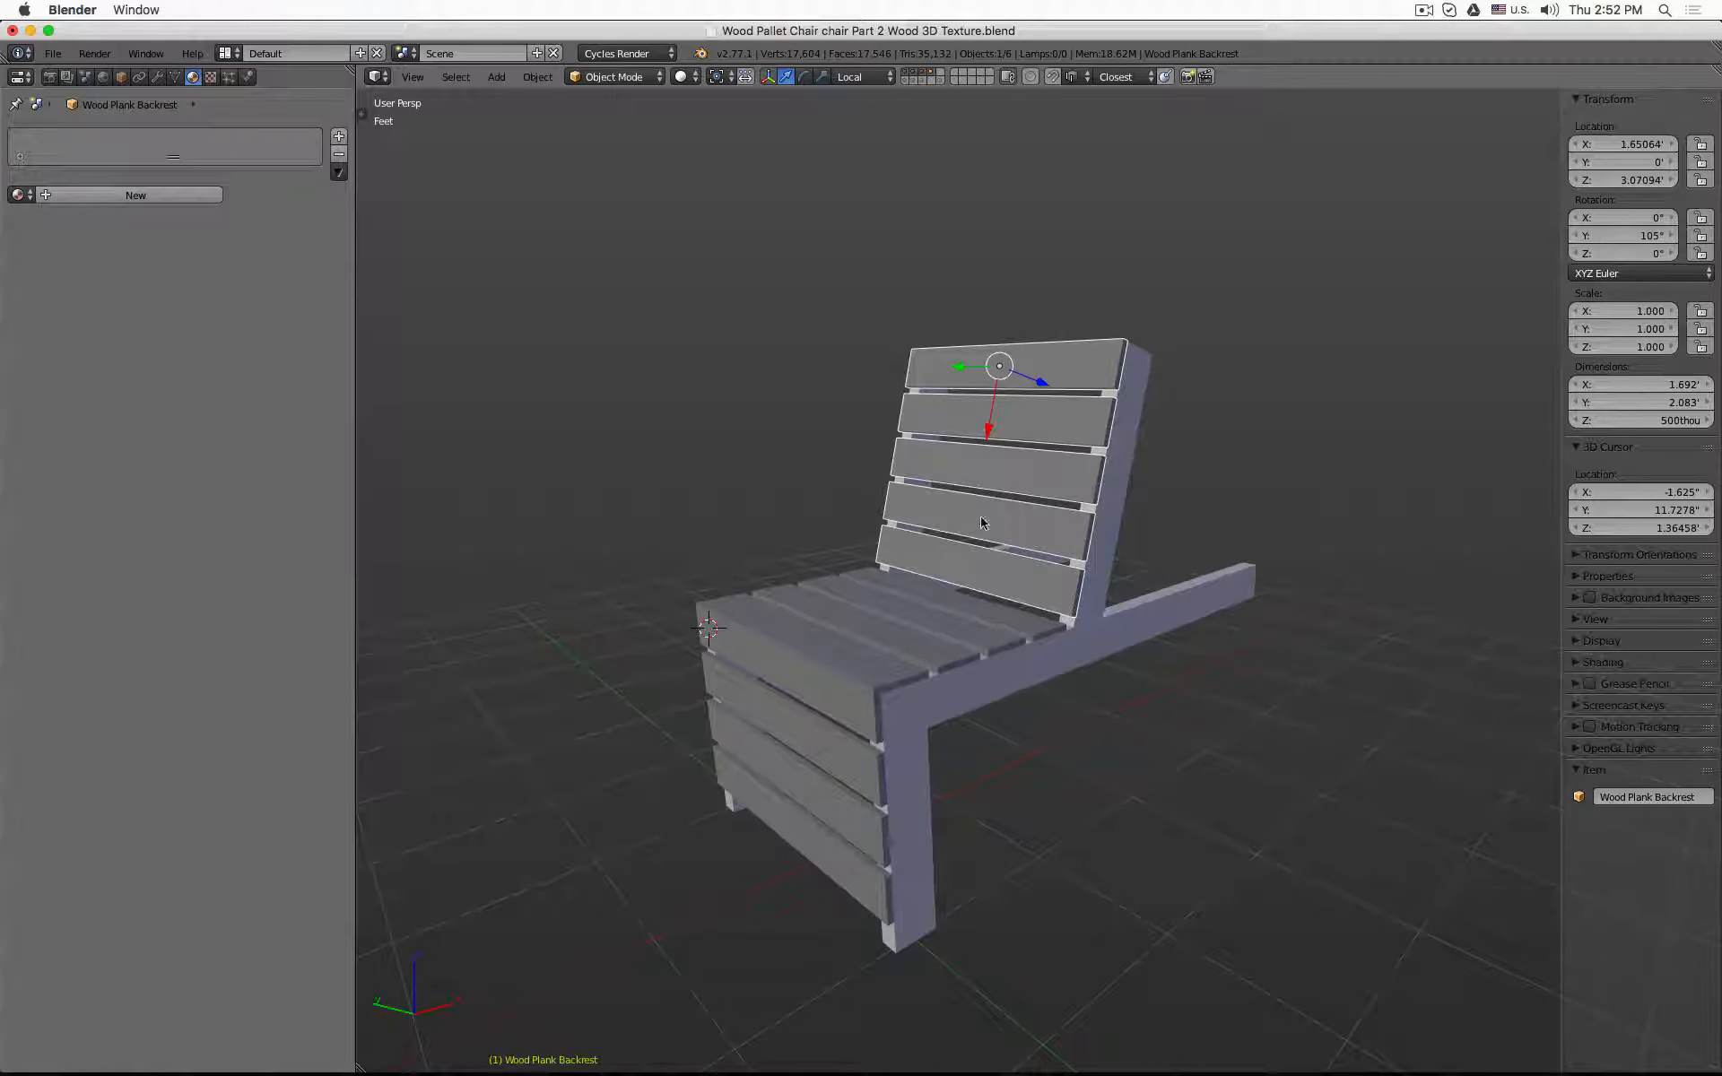
pyautogui.rightClick(916, 597)
pyautogui.rightClick(906, 603)
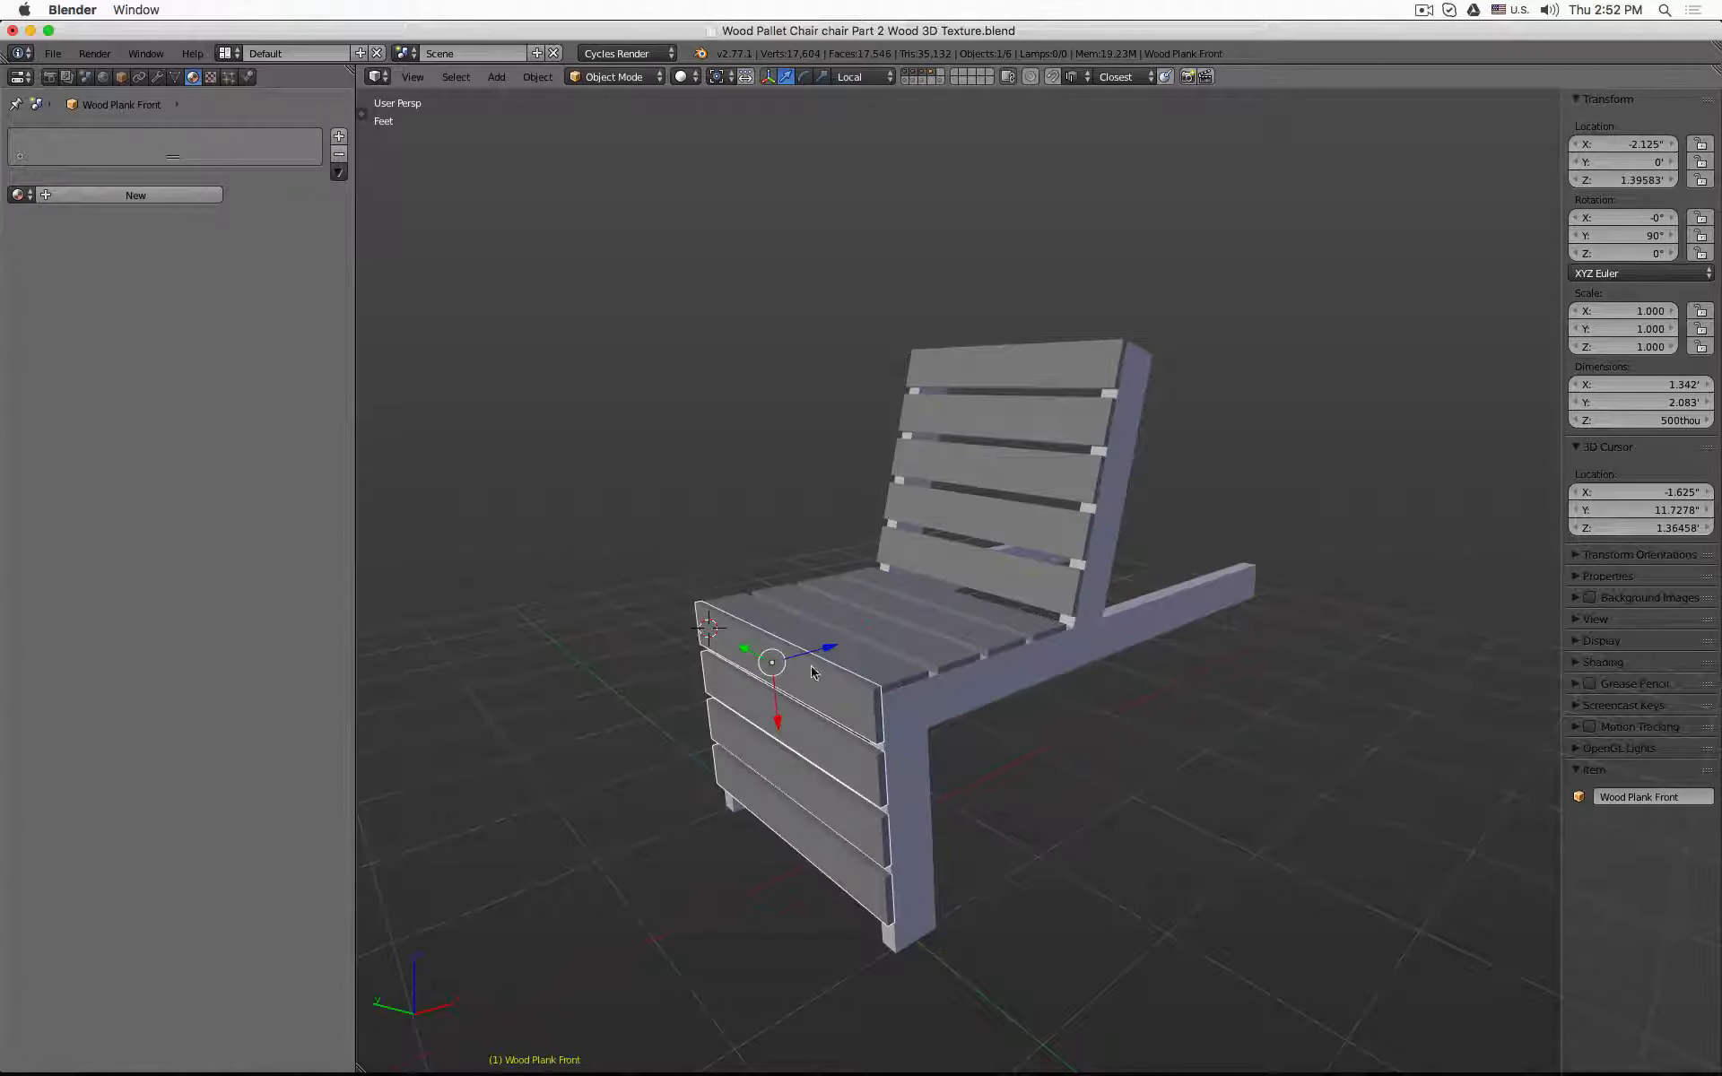
pyautogui.rightClick(895, 608)
pyautogui.rightClick(924, 369)
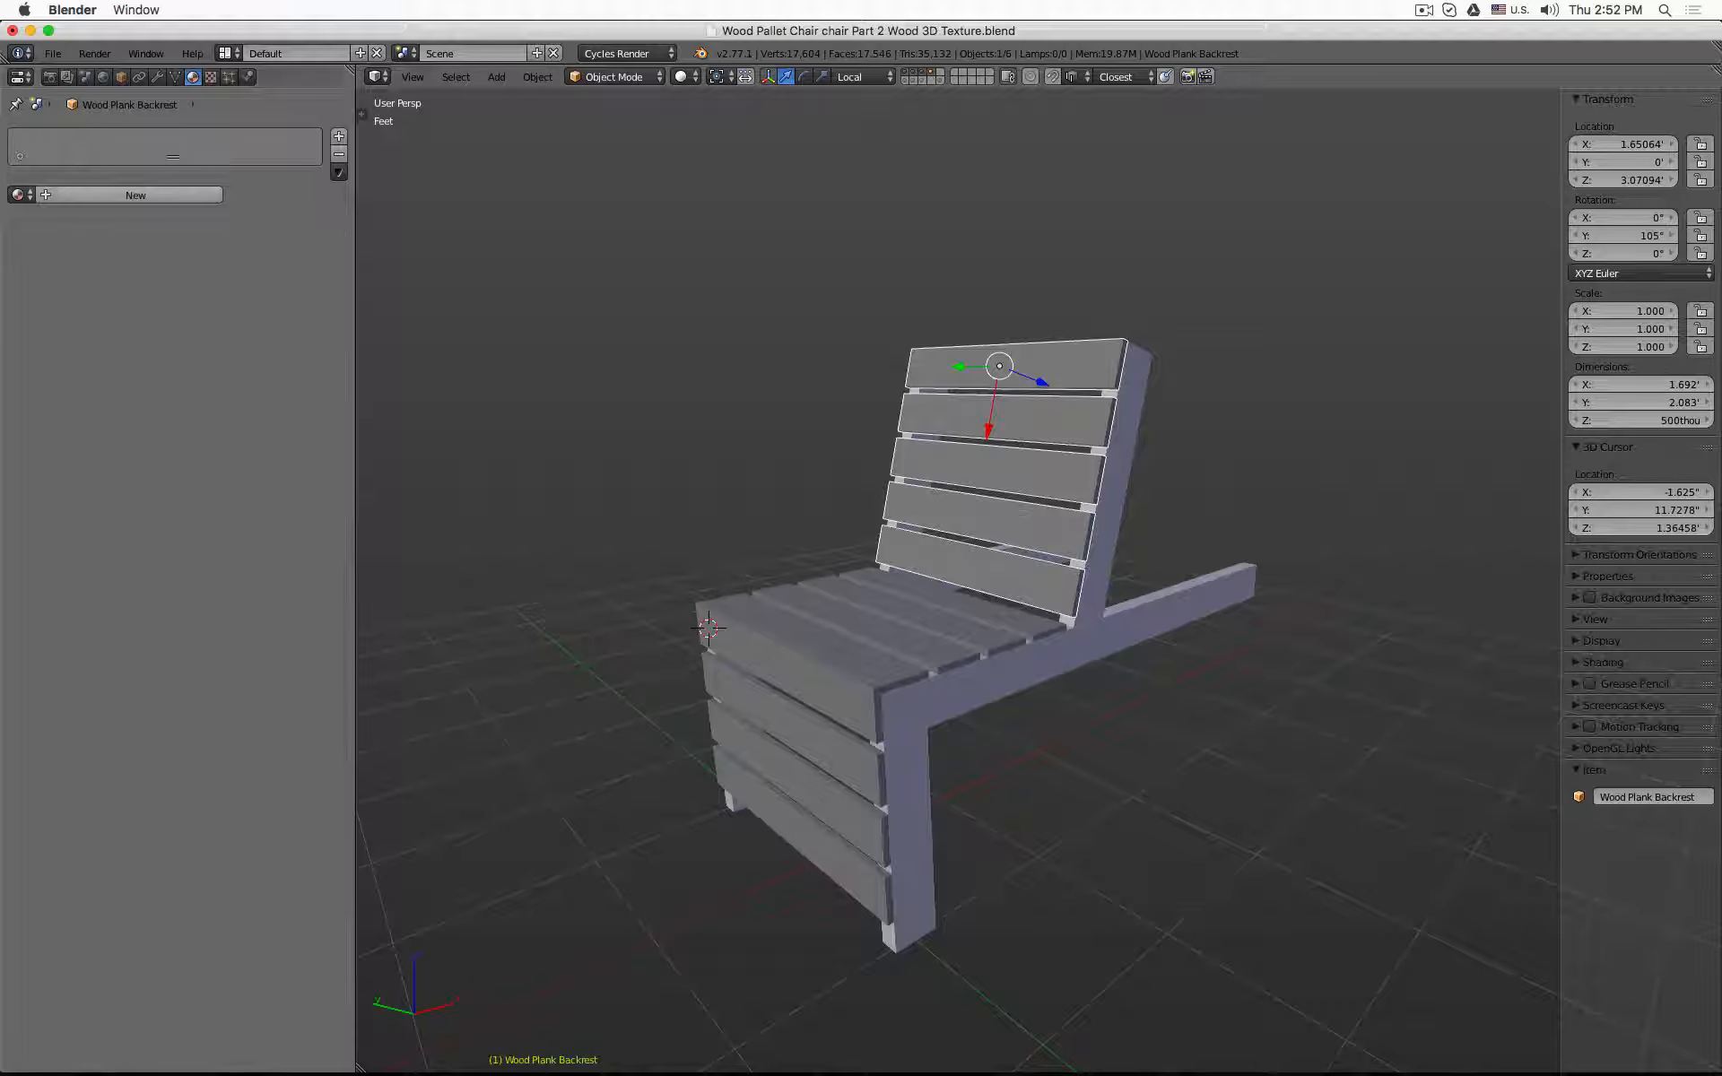
pyautogui.click(18, 195)
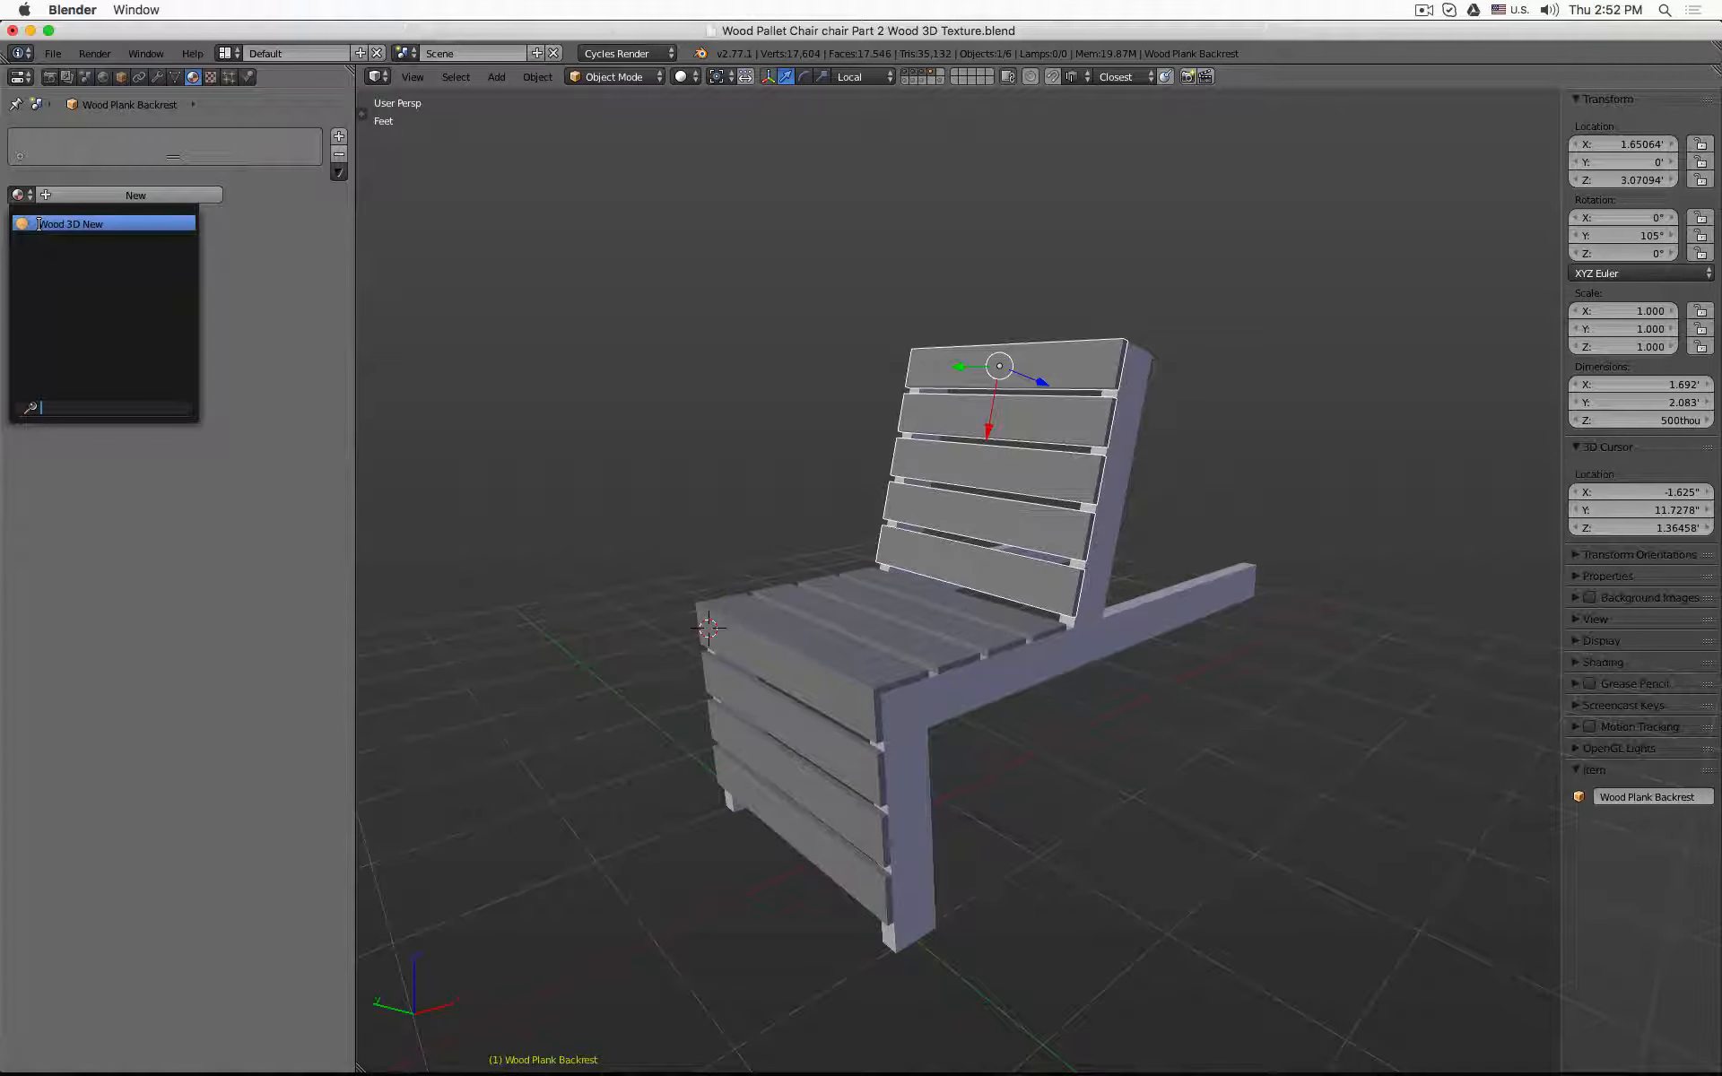
pyautogui.click(72, 224)
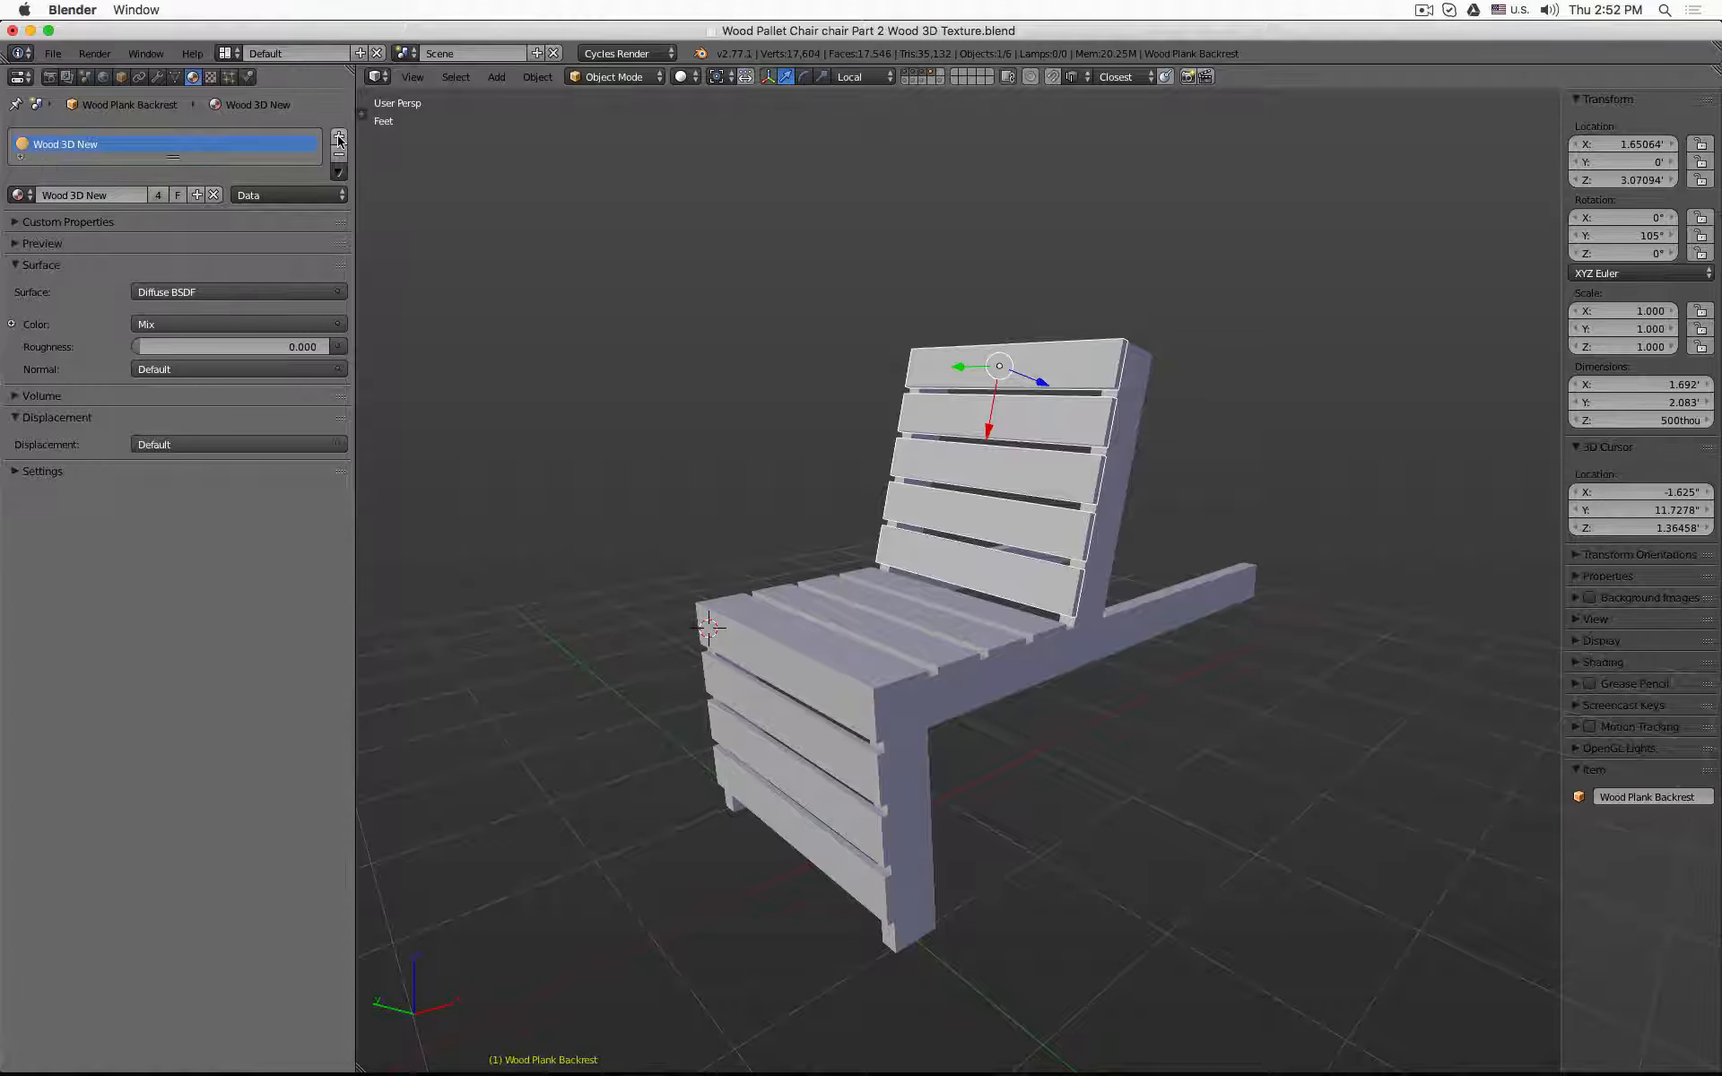
pyautogui.click(23, 194)
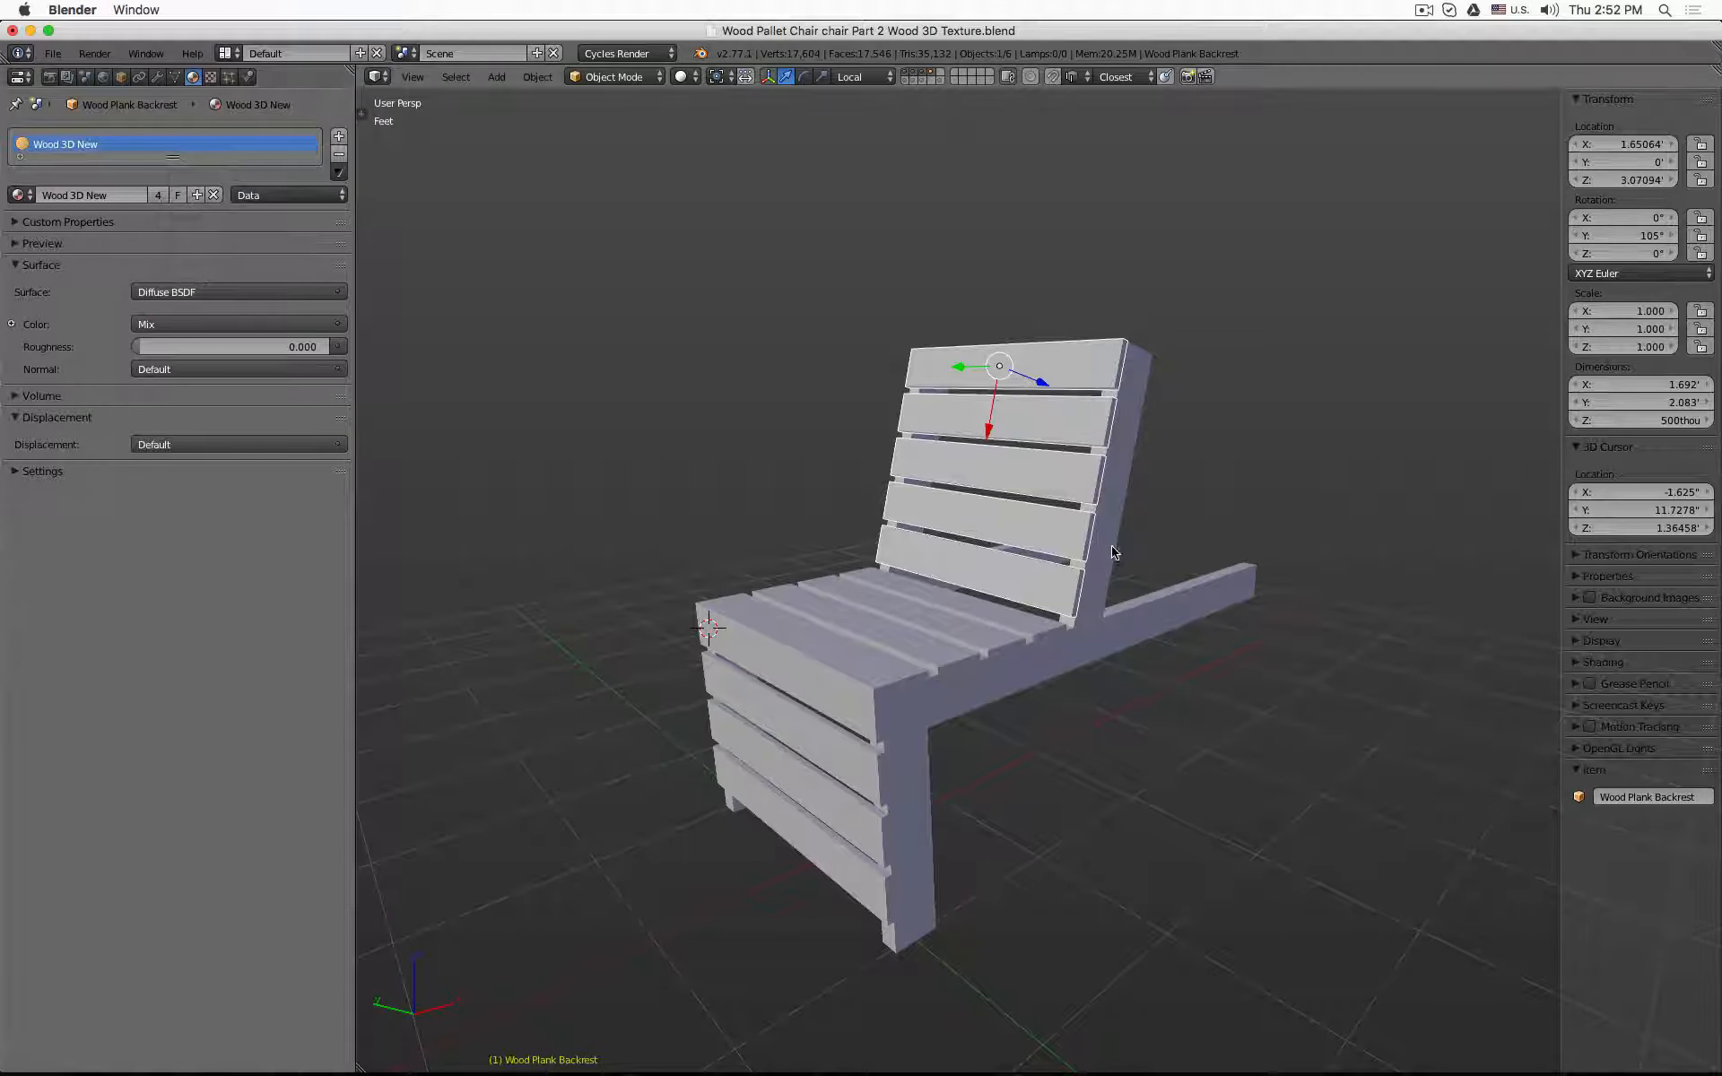
# - Check which material is used on the front leg, seat planks, front planks and backrest planks
pyautogui.rightClick(1075, 642)
pyautogui.rightClick(1073, 648)
pyautogui.rightClick(919, 764)
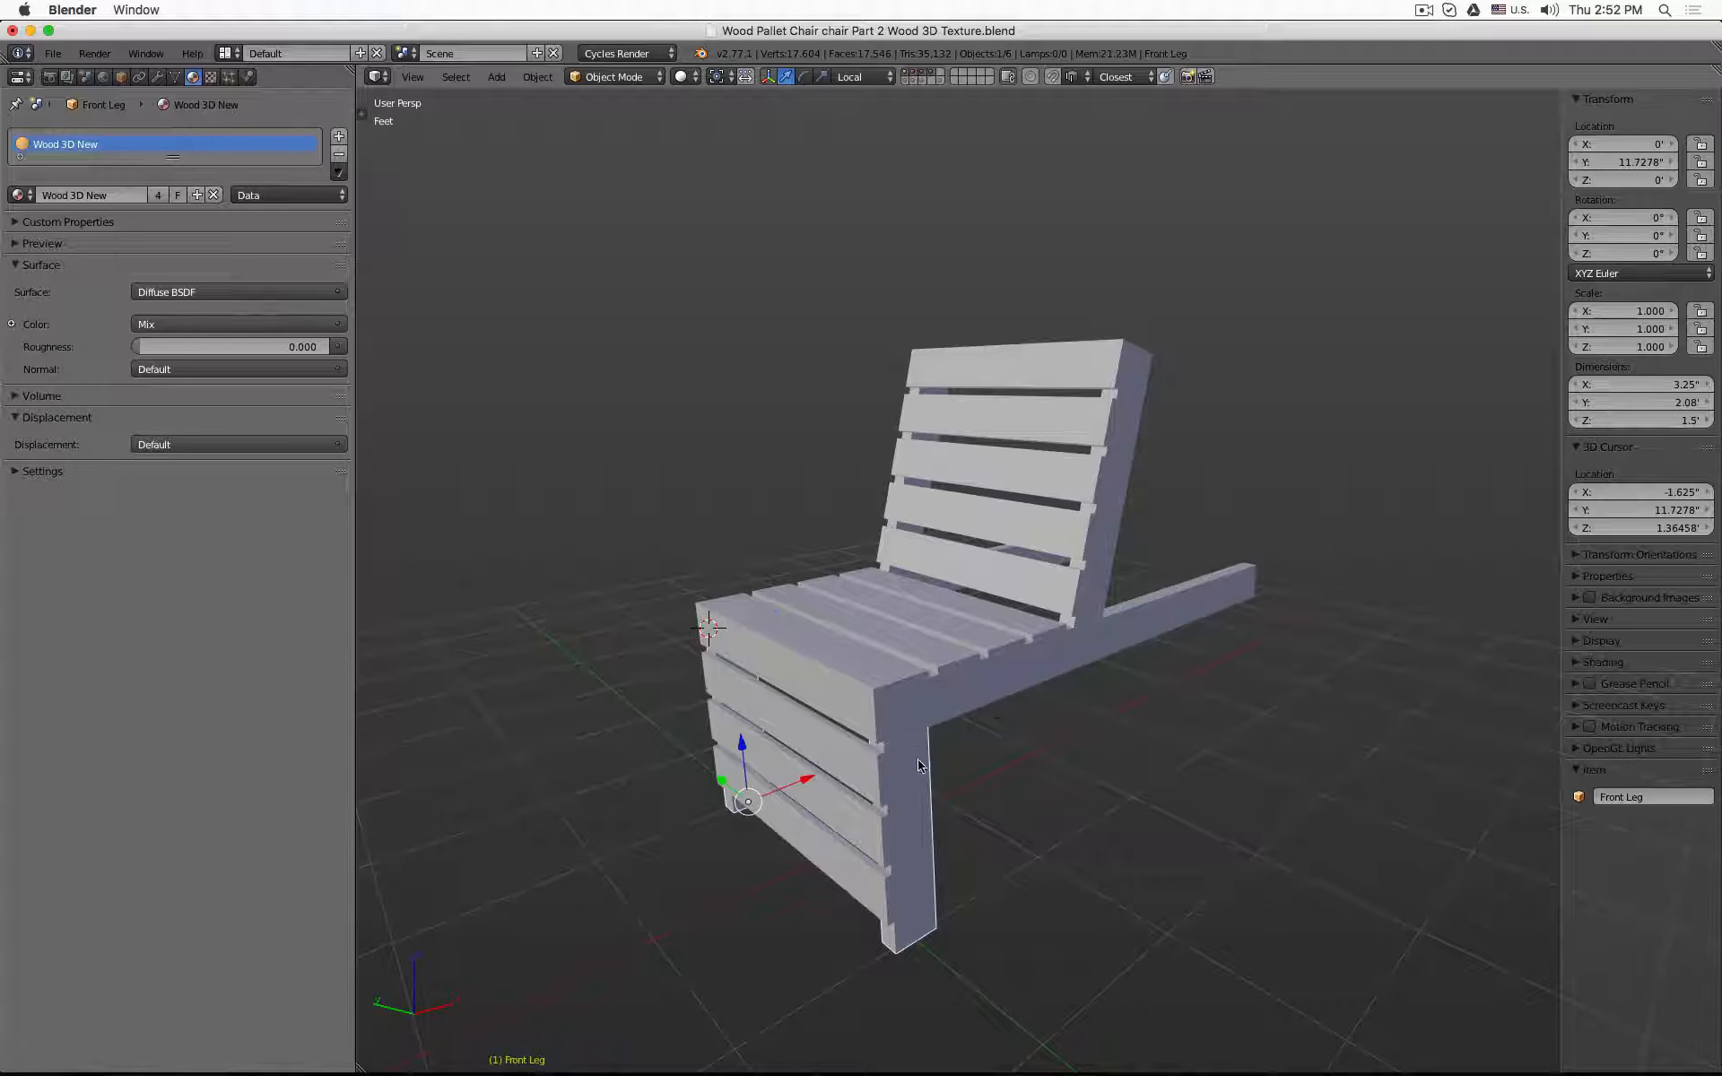
pyautogui.rightClick(1017, 466)
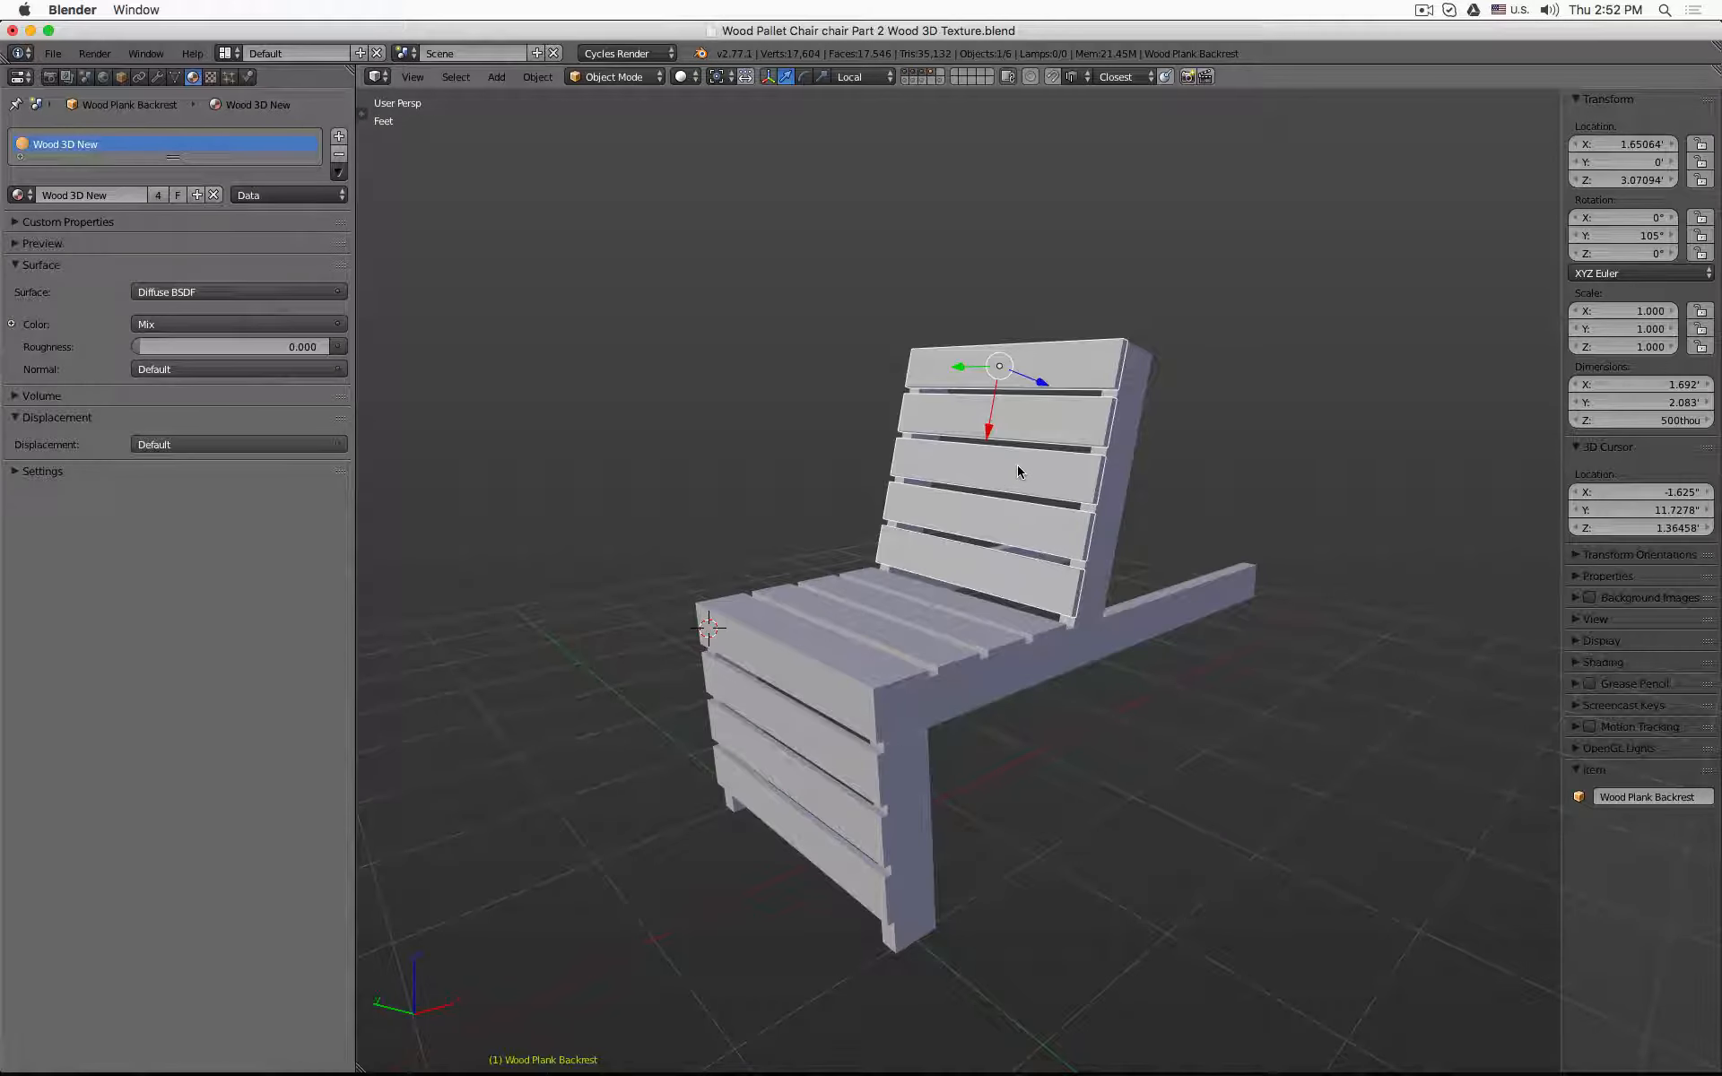
pyautogui.rightClick(886, 620)
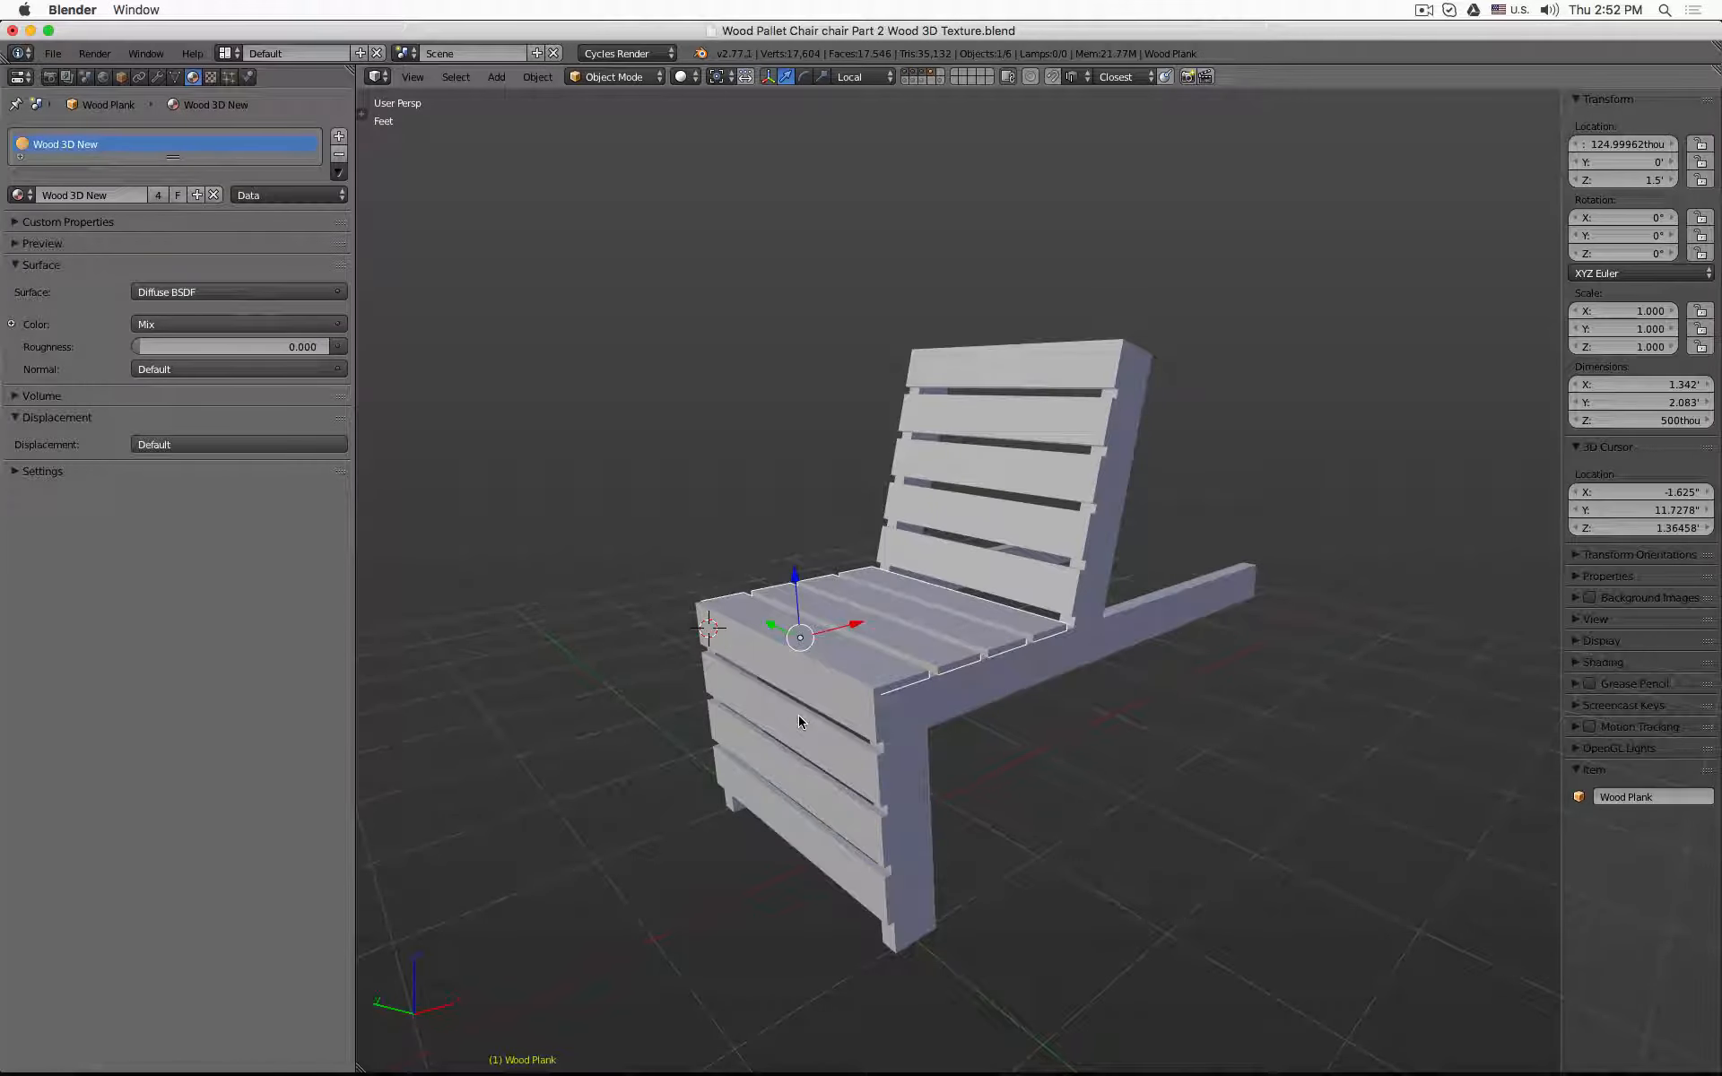
pyautogui.rightClick(798, 714)
pyautogui.rightClick(1028, 350)
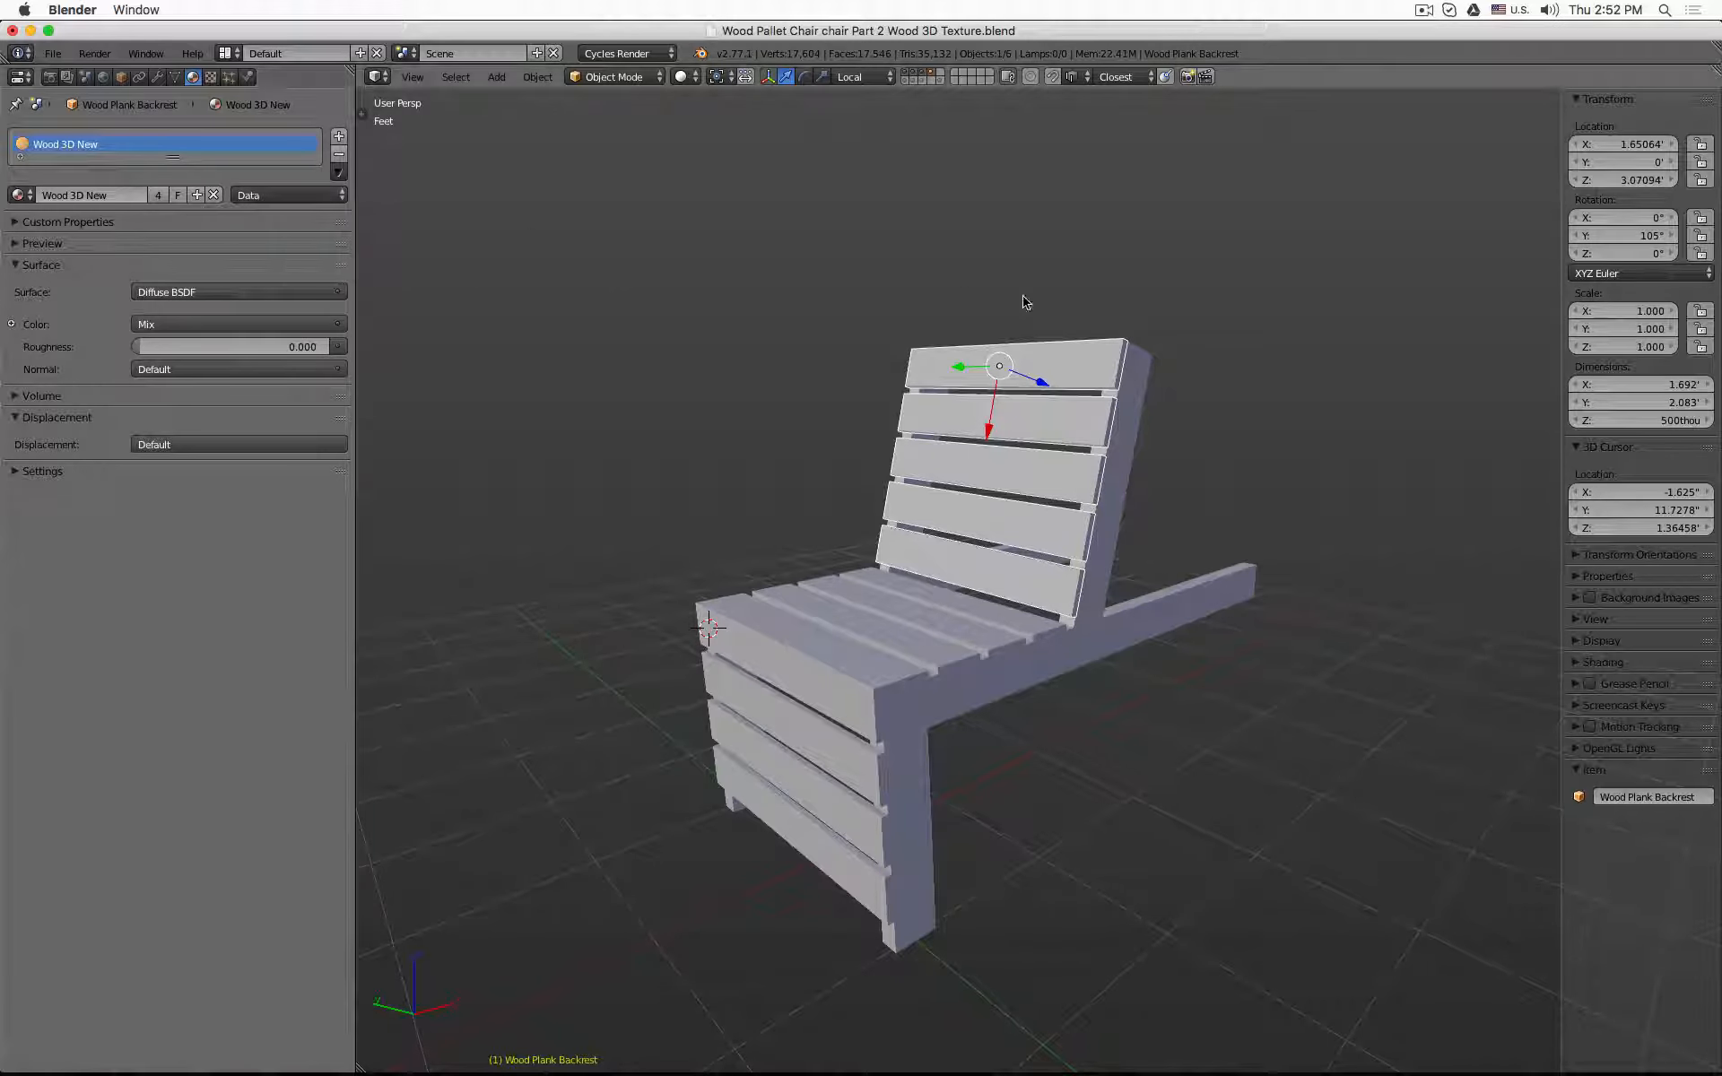
# - Examine the backrest planks' mesh in wireframe and compare its mesh data block with the one used by the front planks
pyautogui.press('Tab')
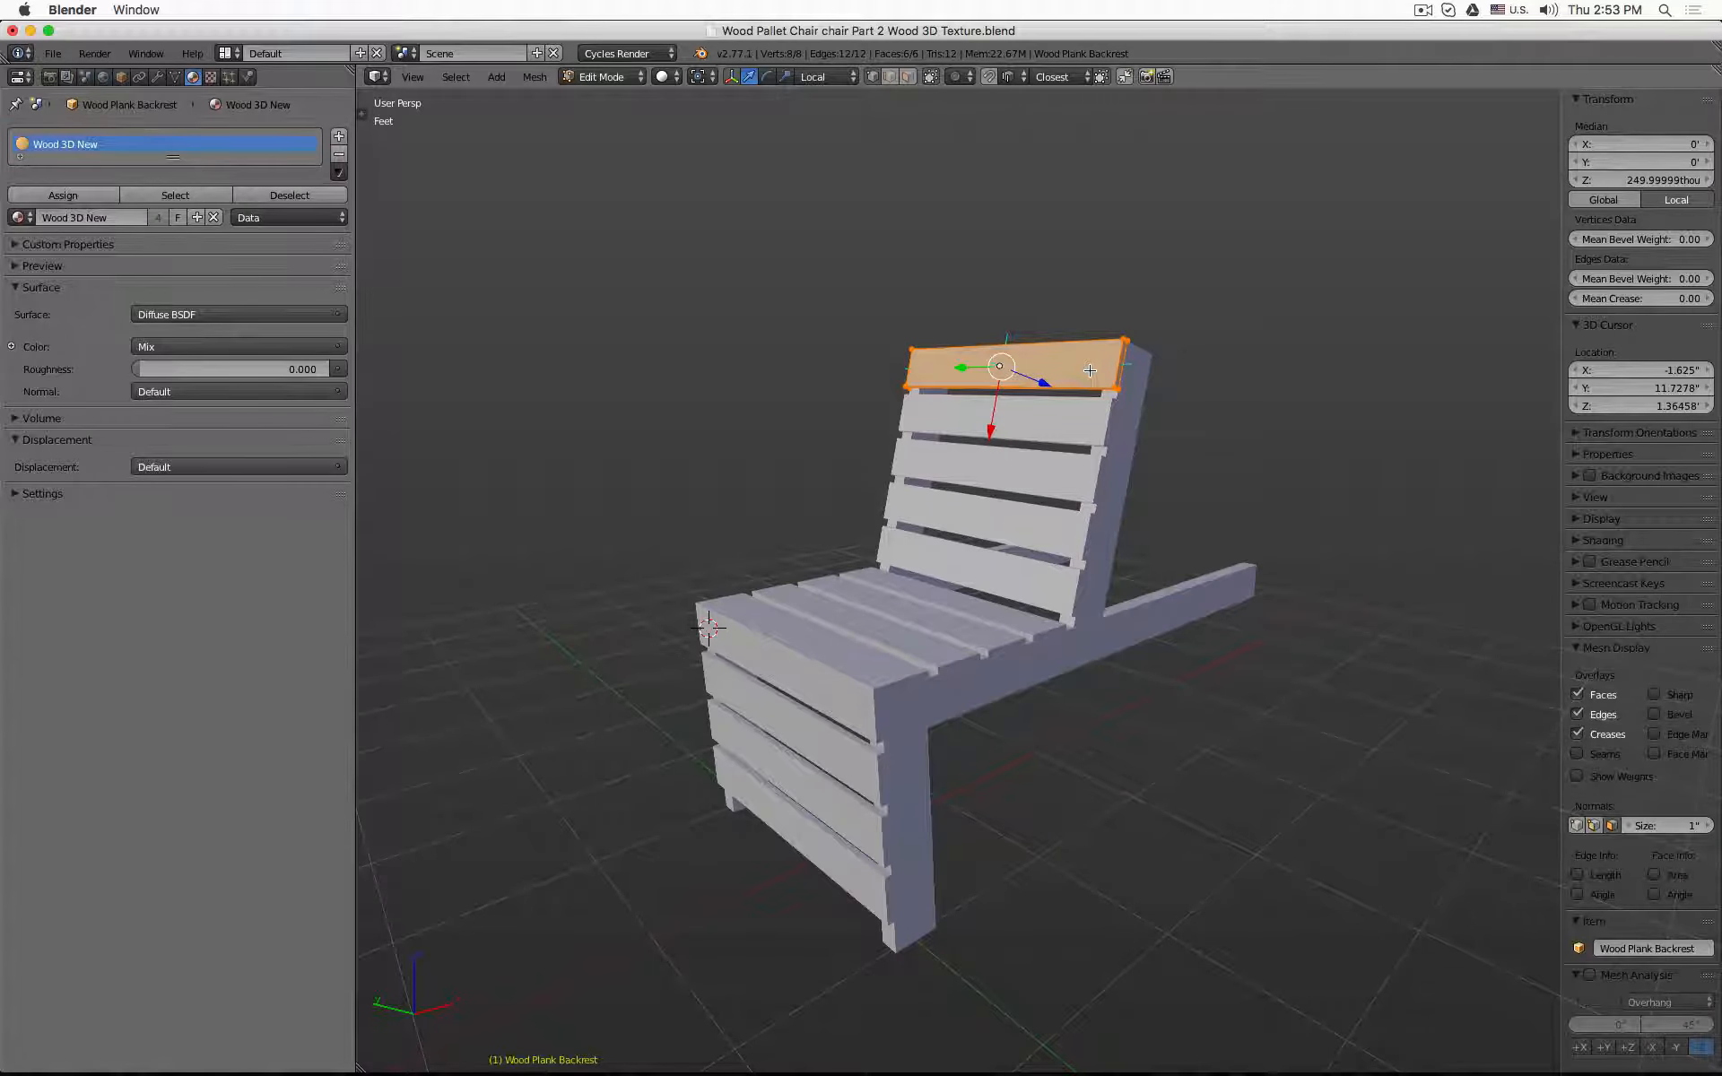
pyautogui.press('z')
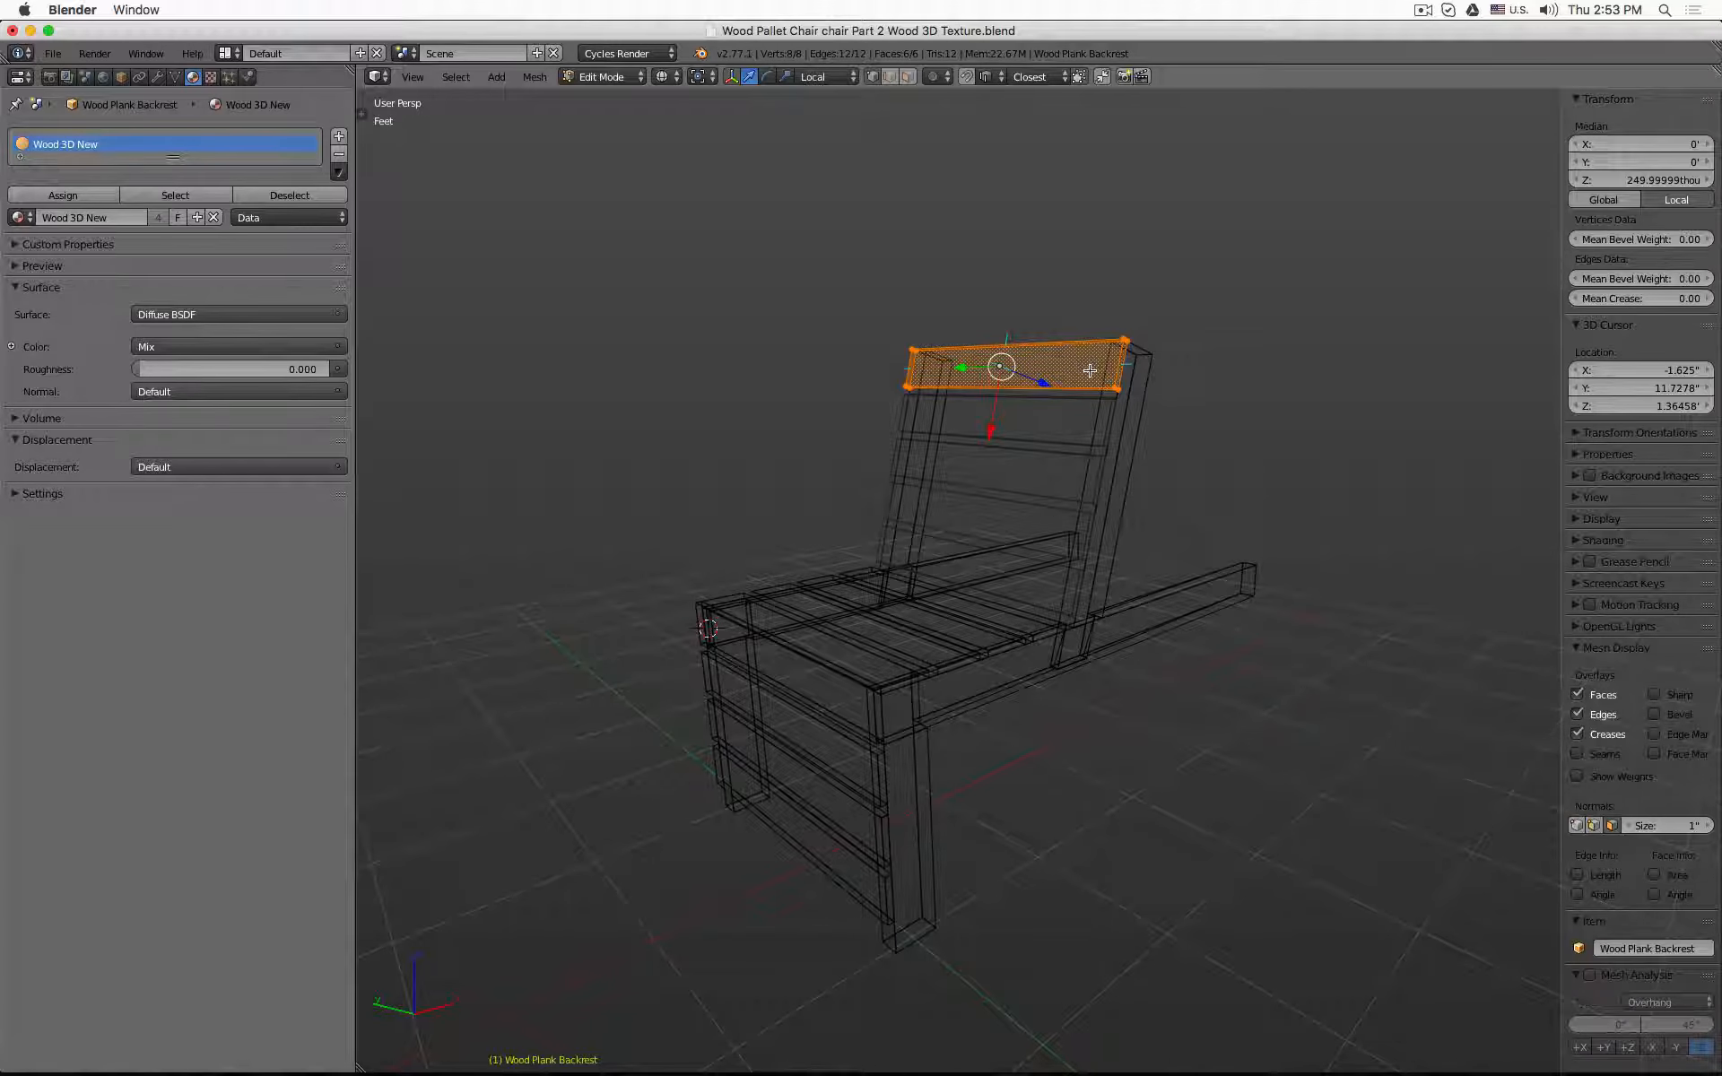
pyautogui.press('Tab')
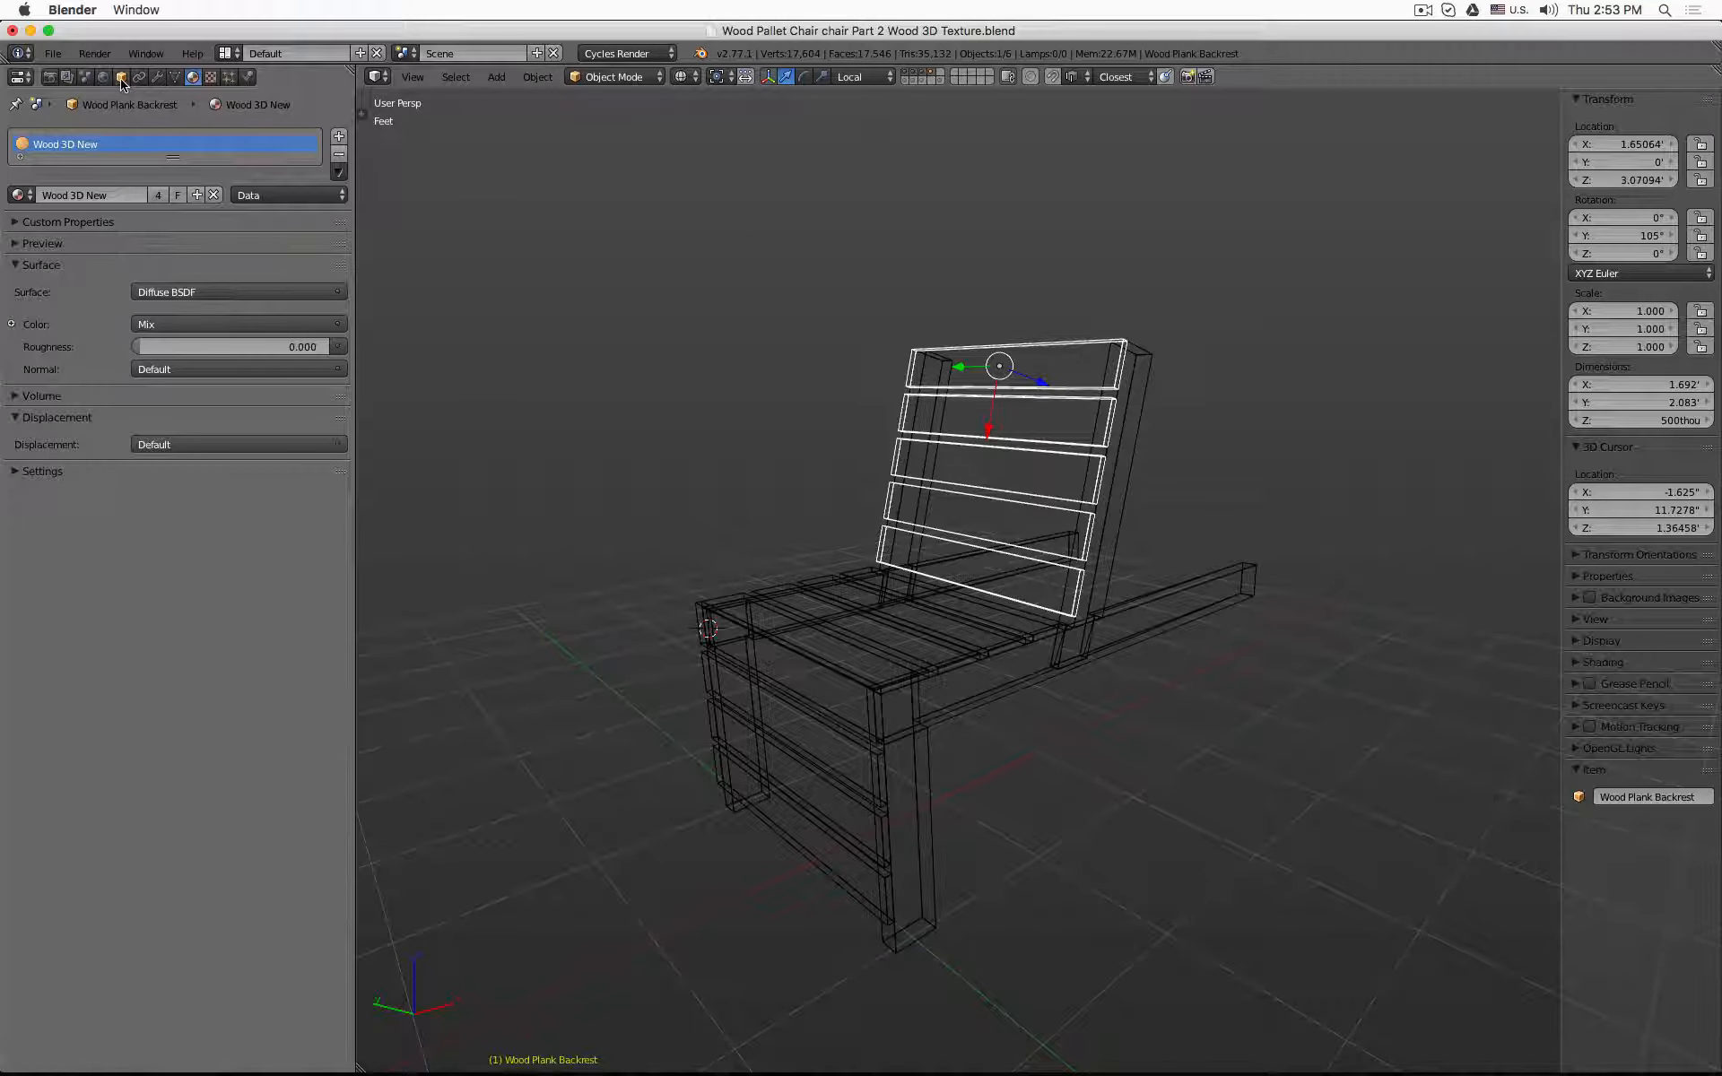
pyautogui.click(176, 78)
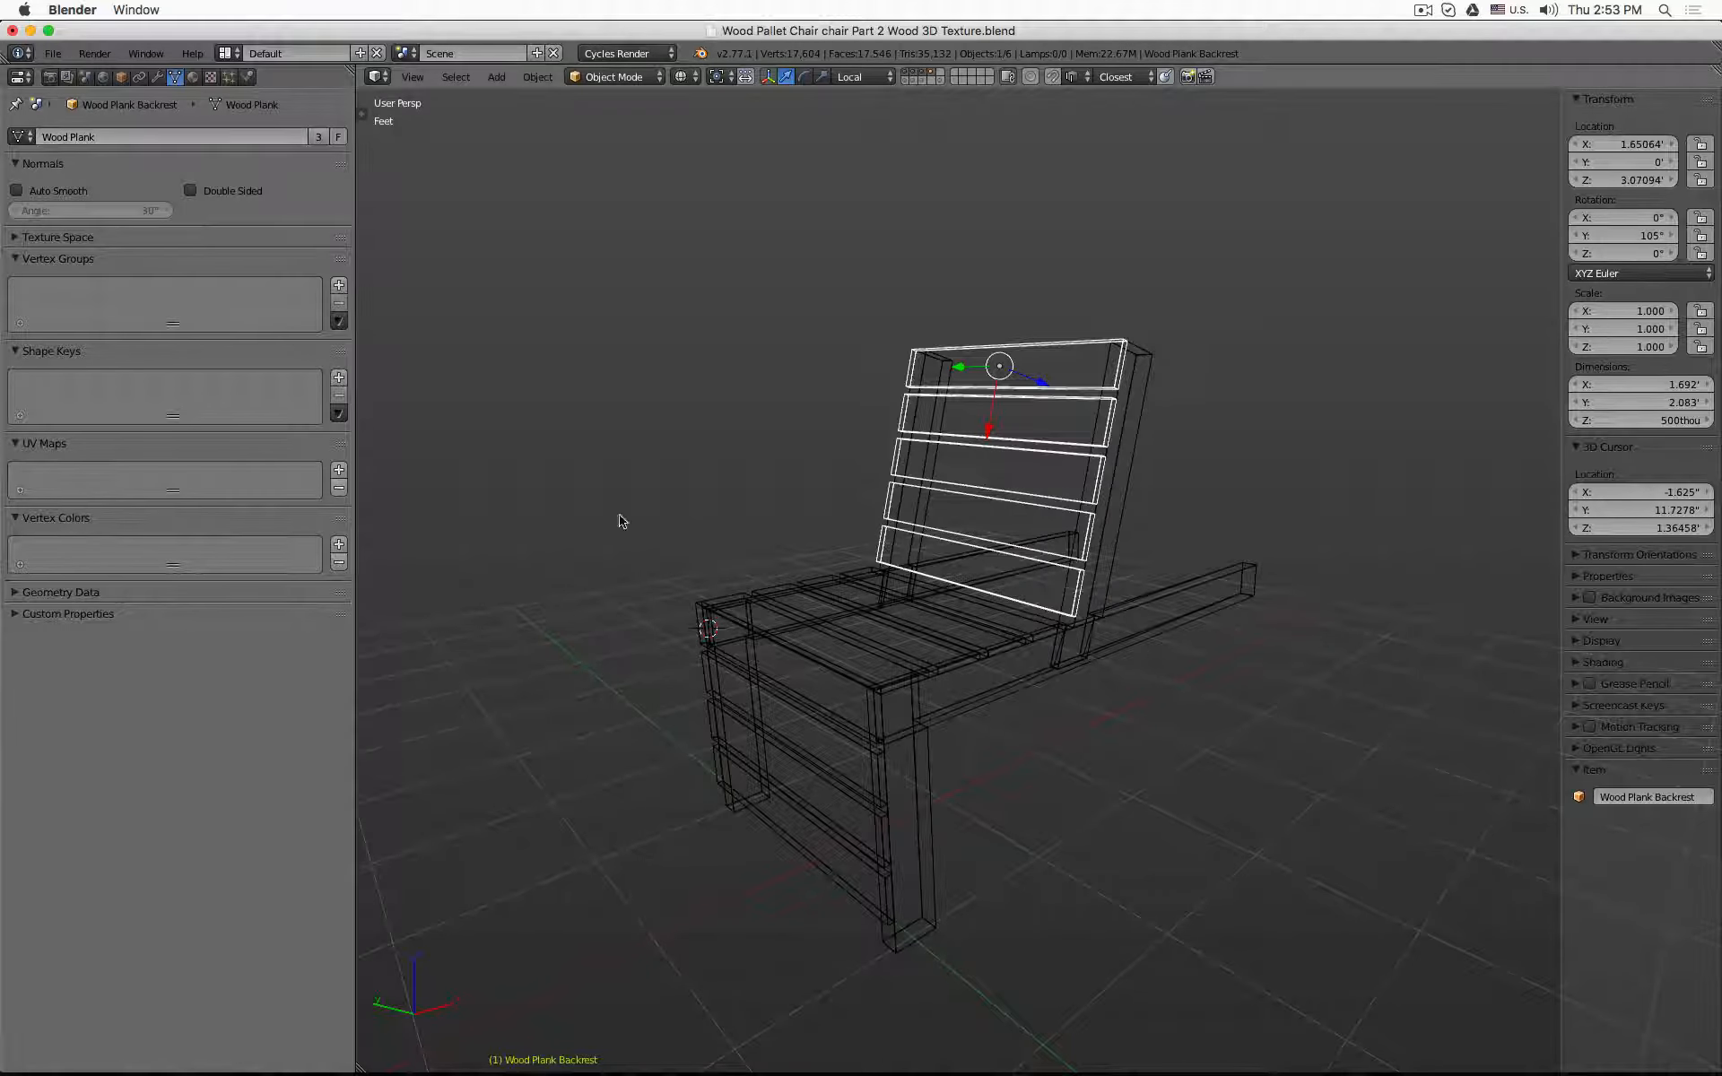
pyautogui.rightClick(834, 668)
pyautogui.rightClick(810, 717)
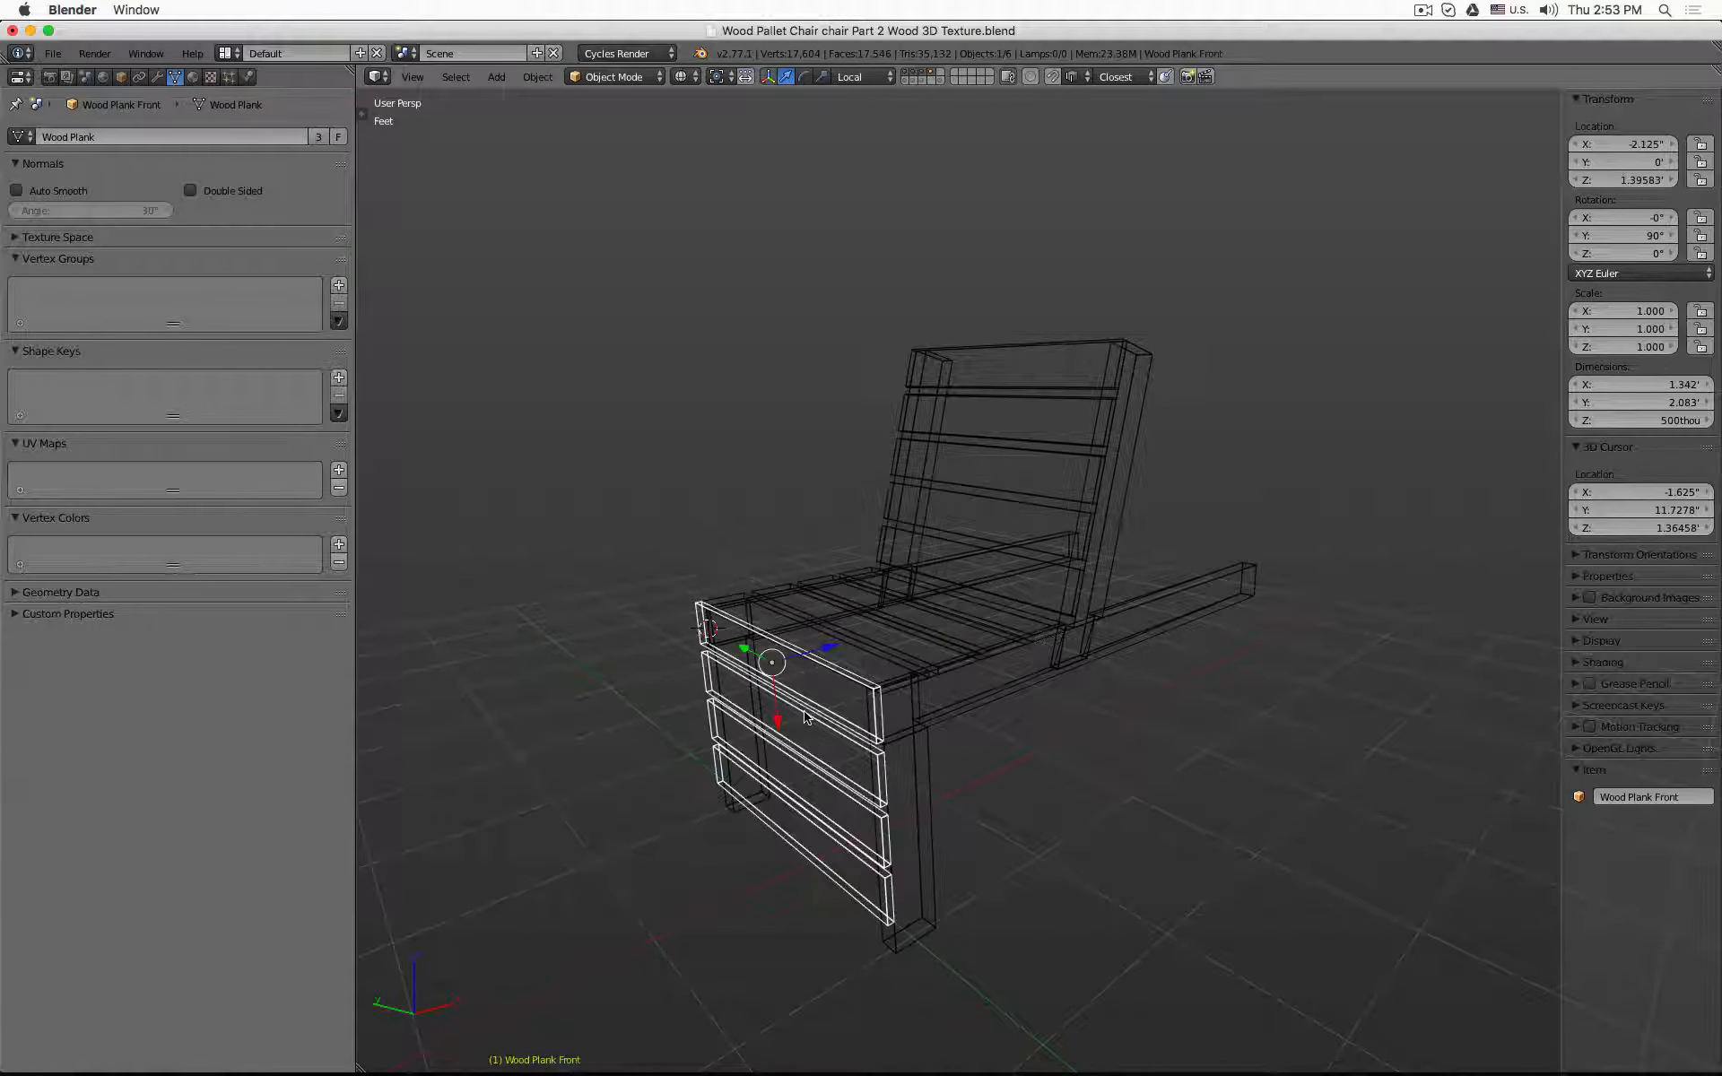
pyautogui.rightClick(1008, 459)
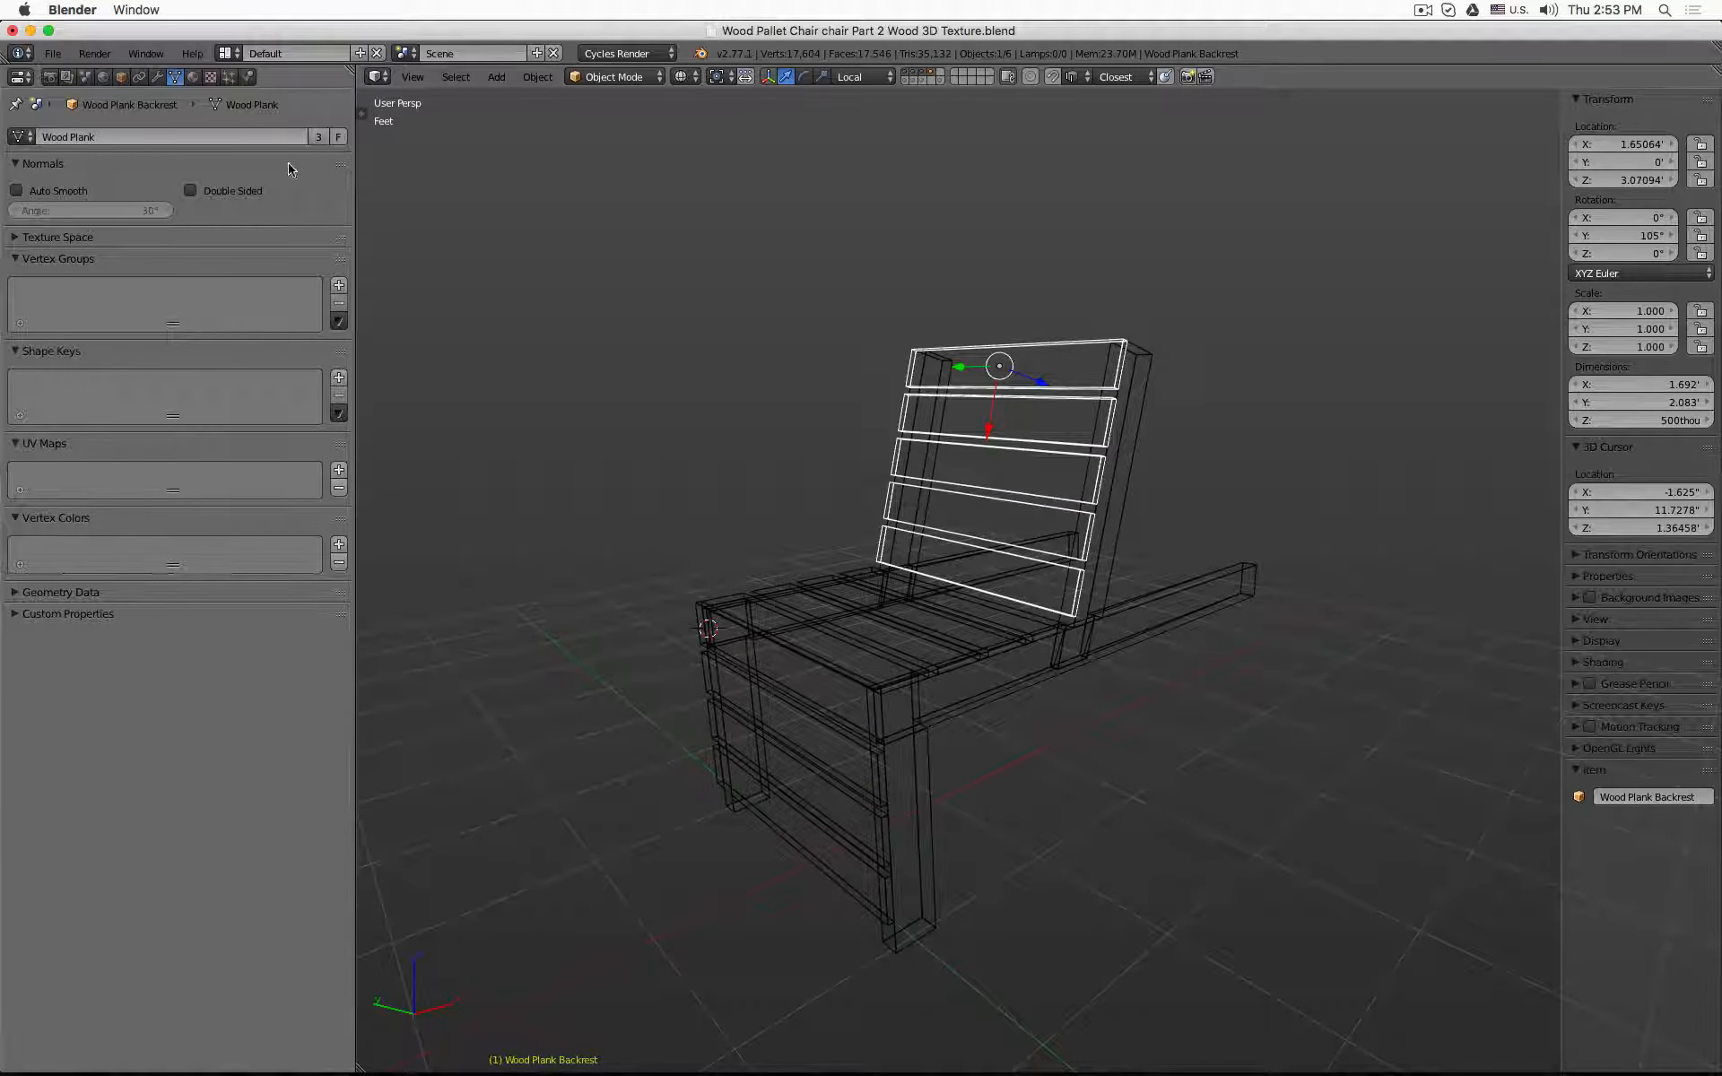
# - Return to solid display and give the Wood 3D New material a light tan viewport color
pyautogui.click(193, 76)
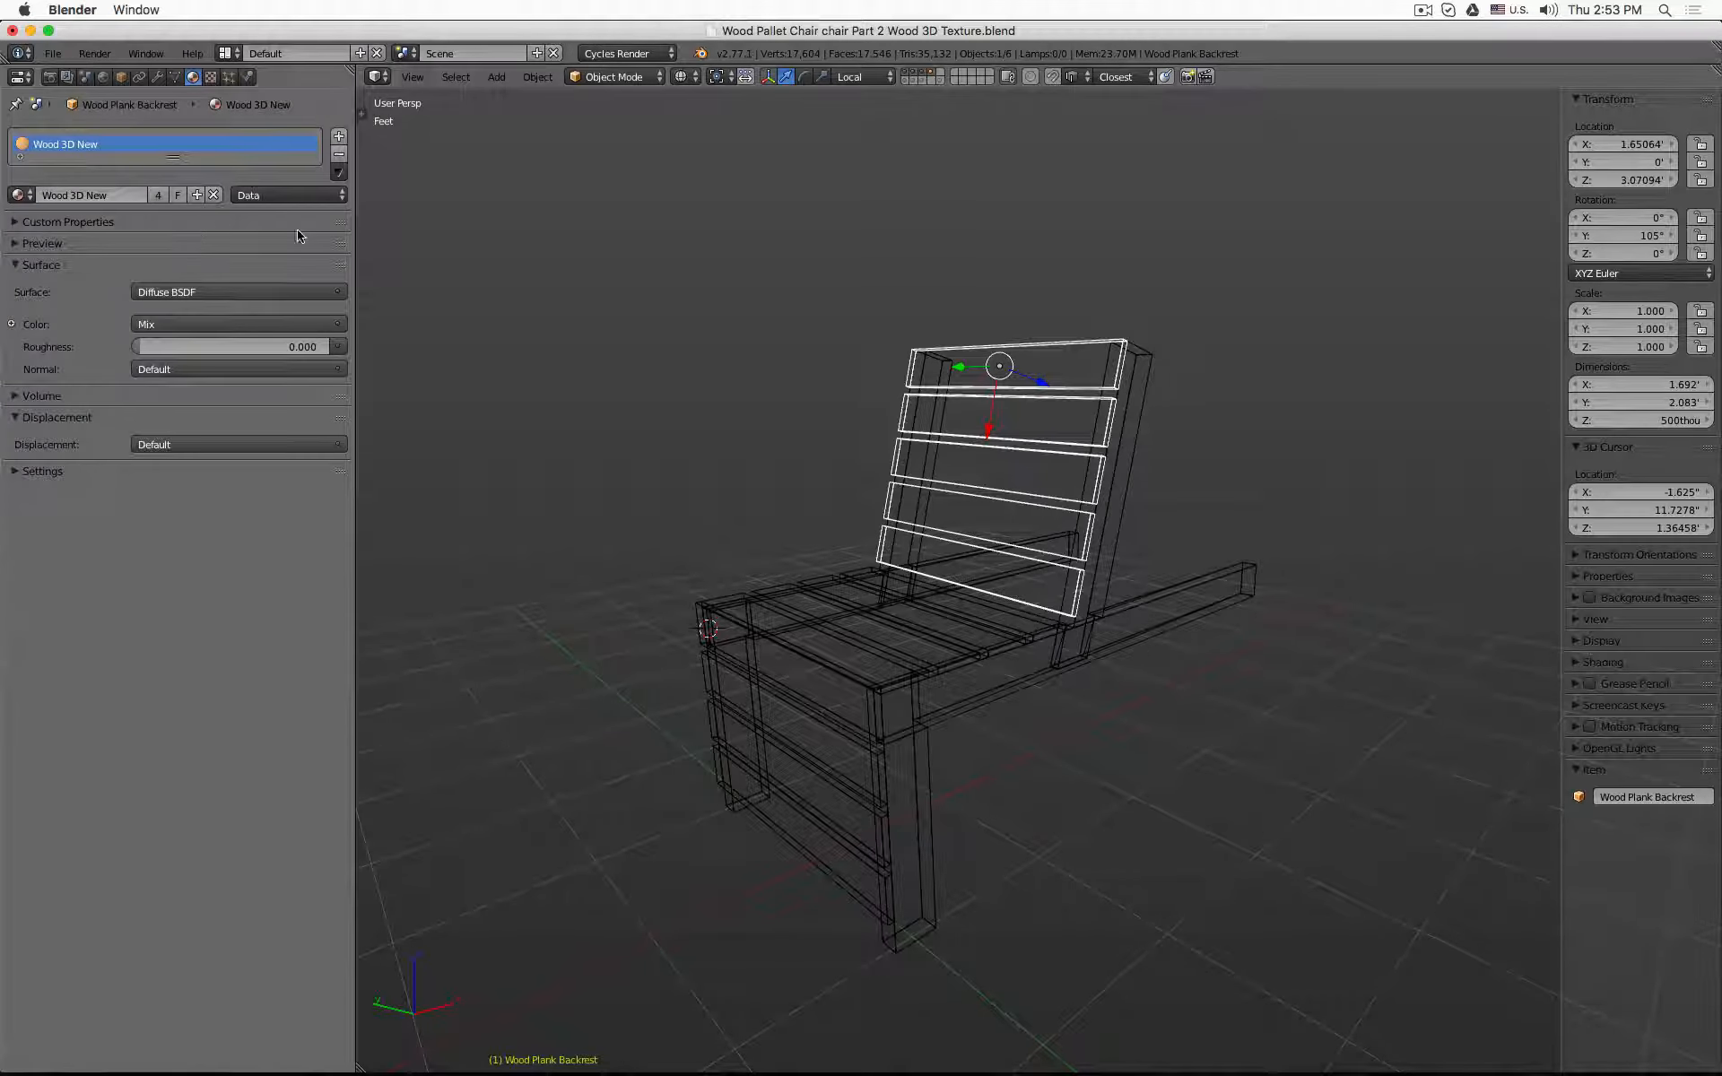
pyautogui.press('z')
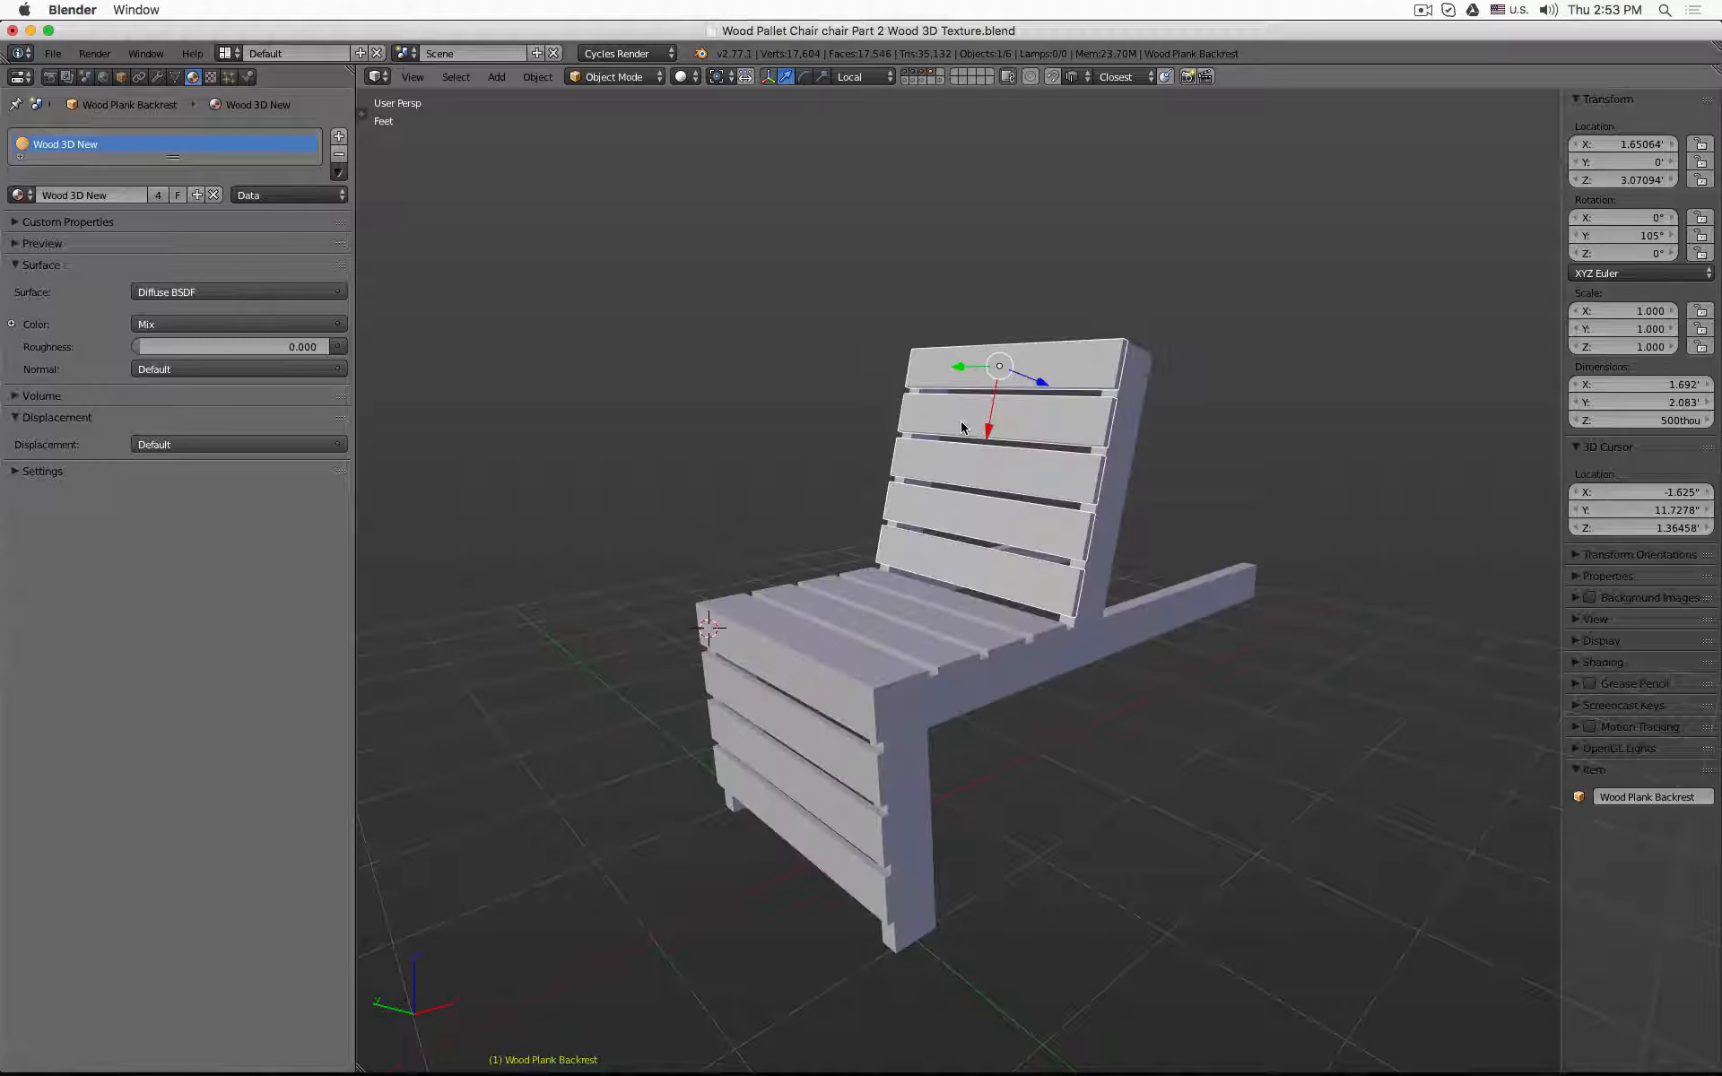
pyautogui.click(19, 475)
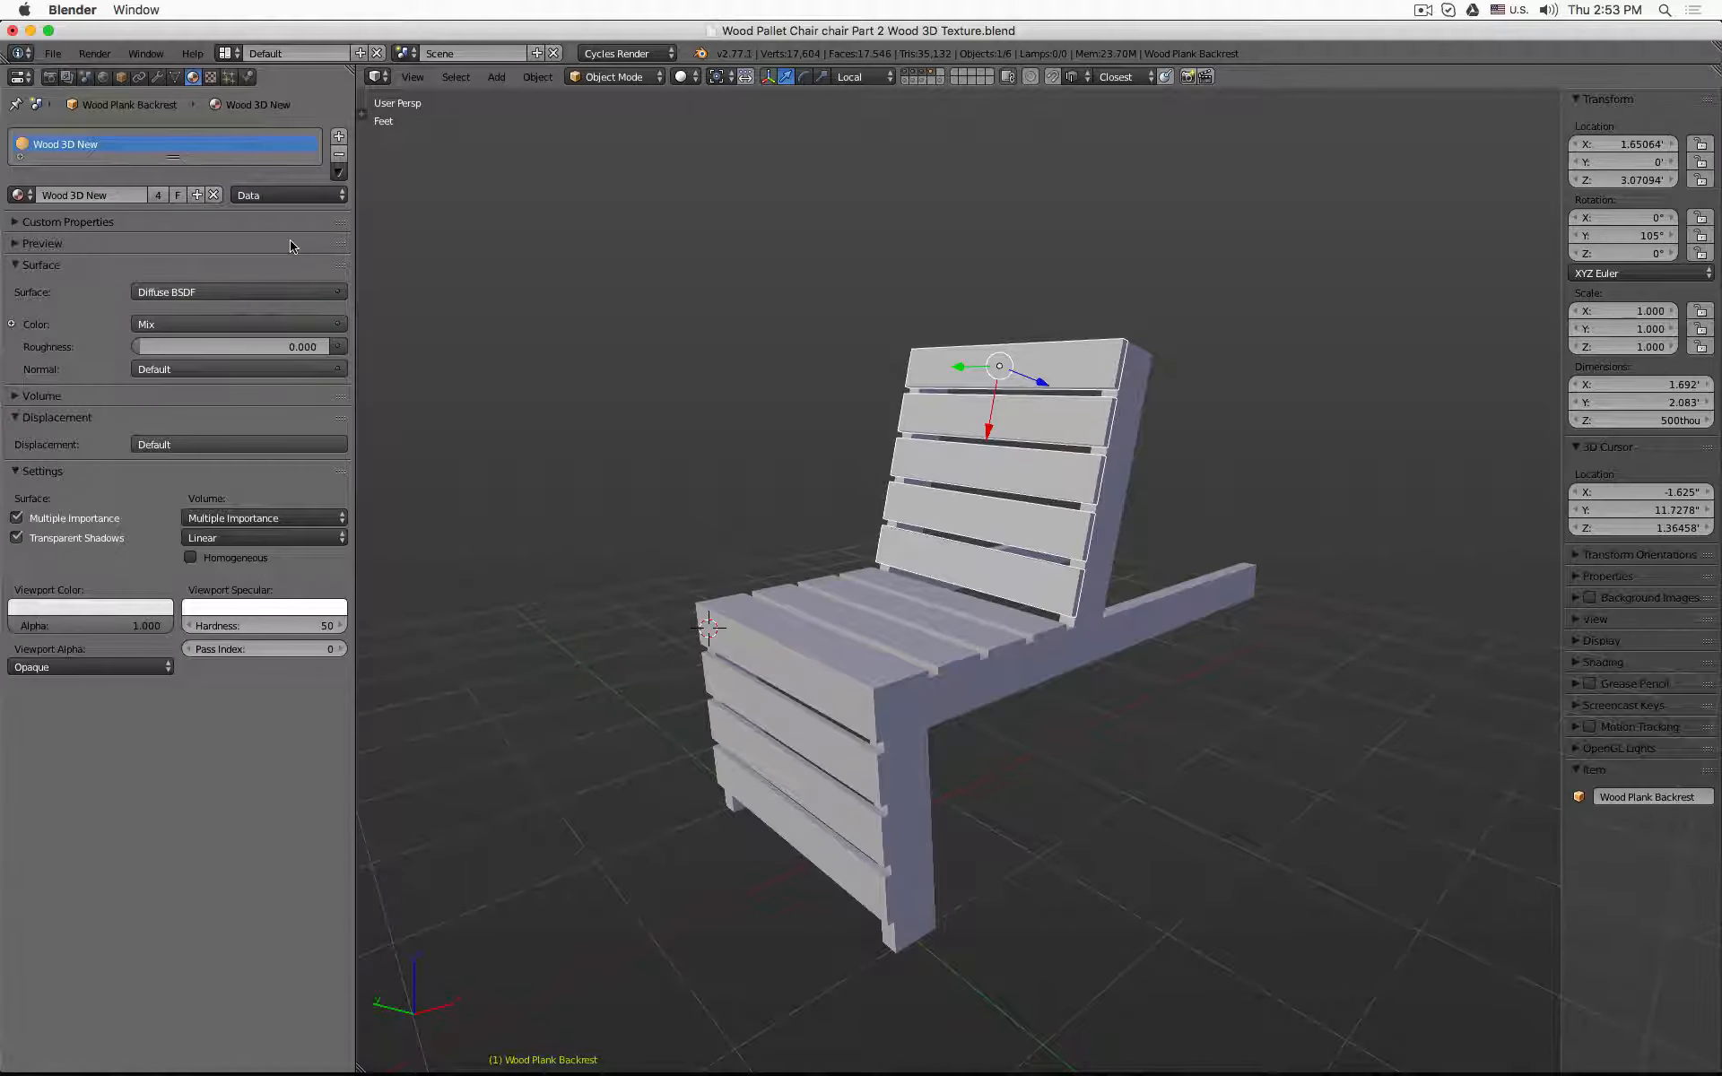
pyautogui.click(115, 608)
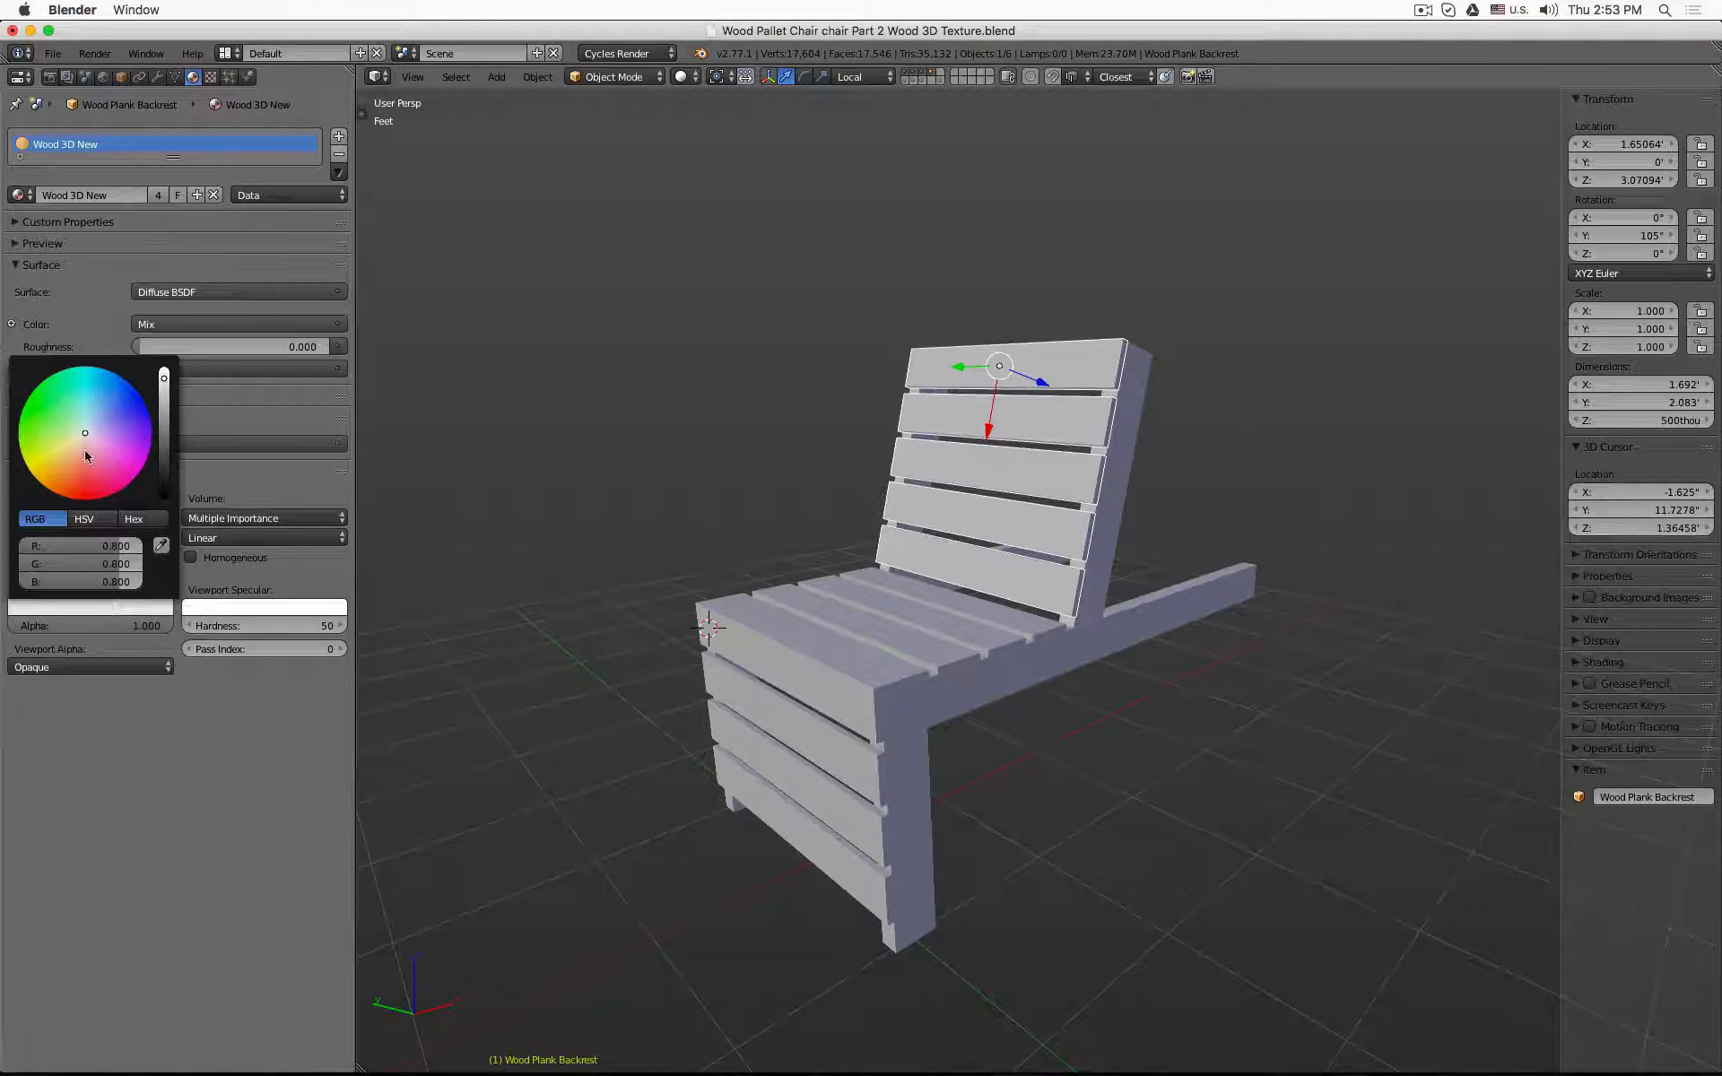
pyautogui.moveTo(87, 456); pyautogui.dragTo(73, 451)
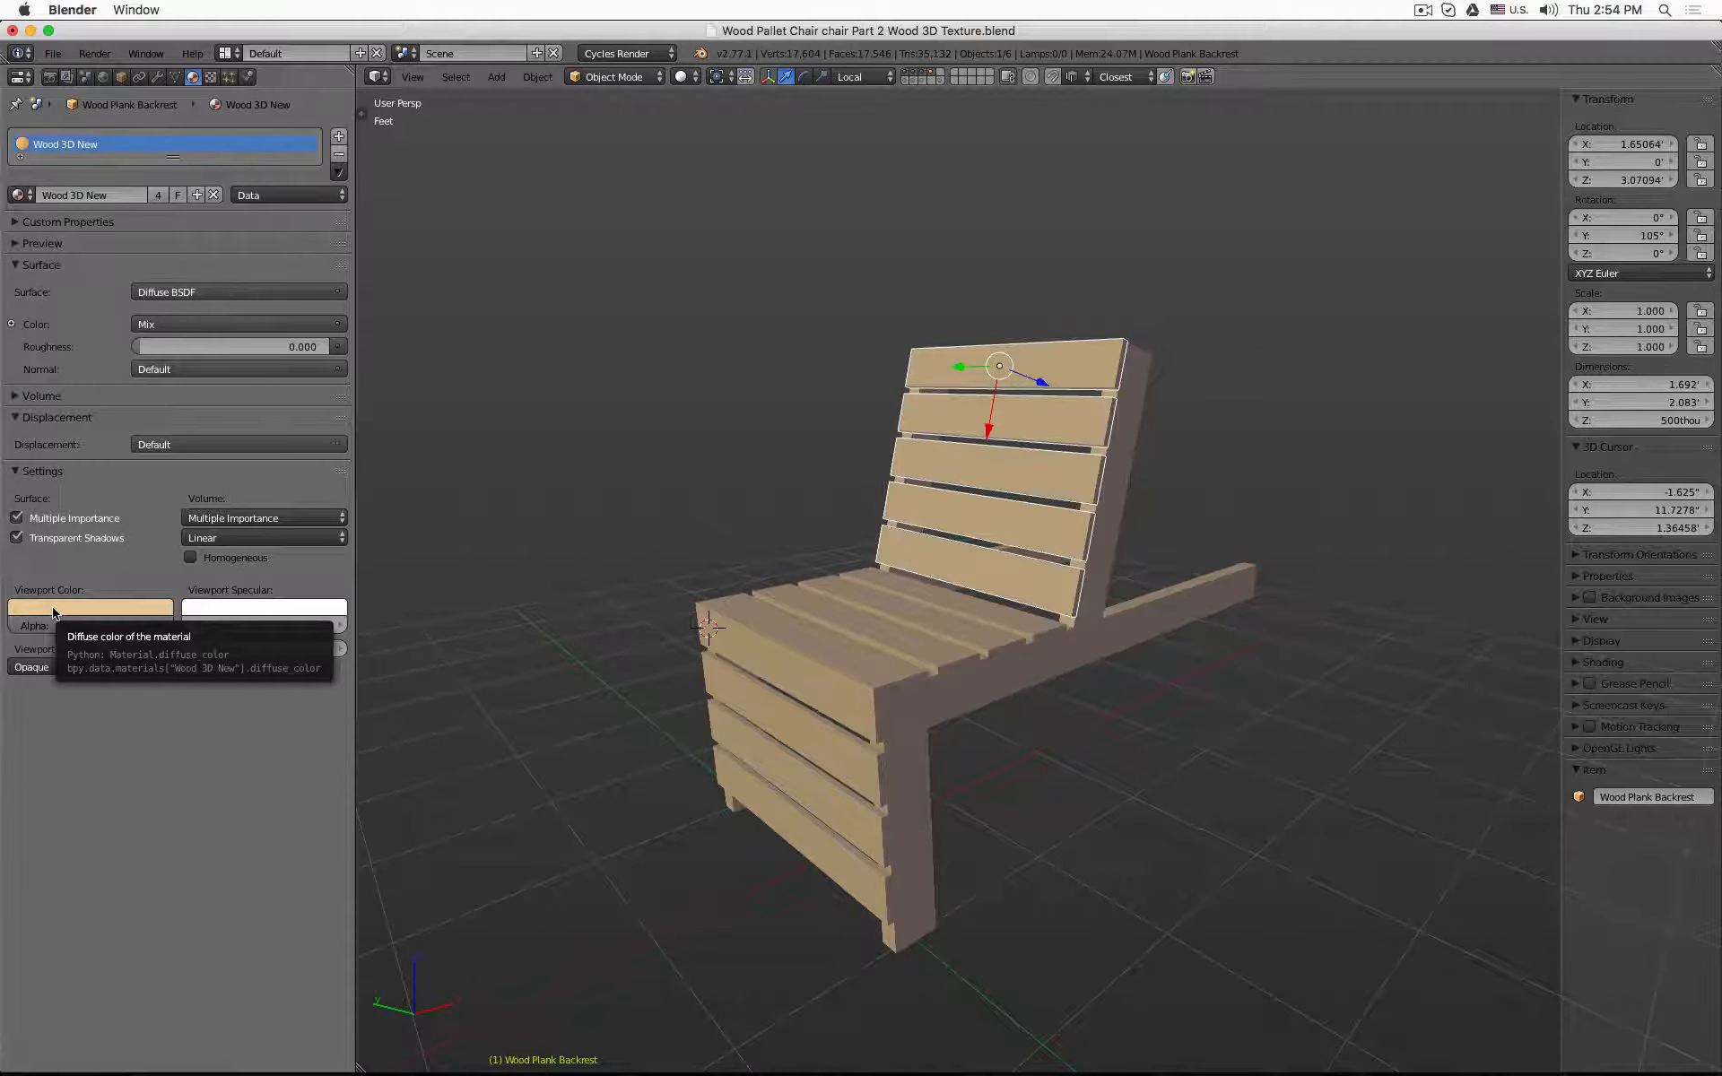
# - Link the backrest planks' material slot to Object and add a new material there with a red viewport color
pyautogui.moveTo(837, 607); pyautogui.dragTo(1066, 600, button='middle')
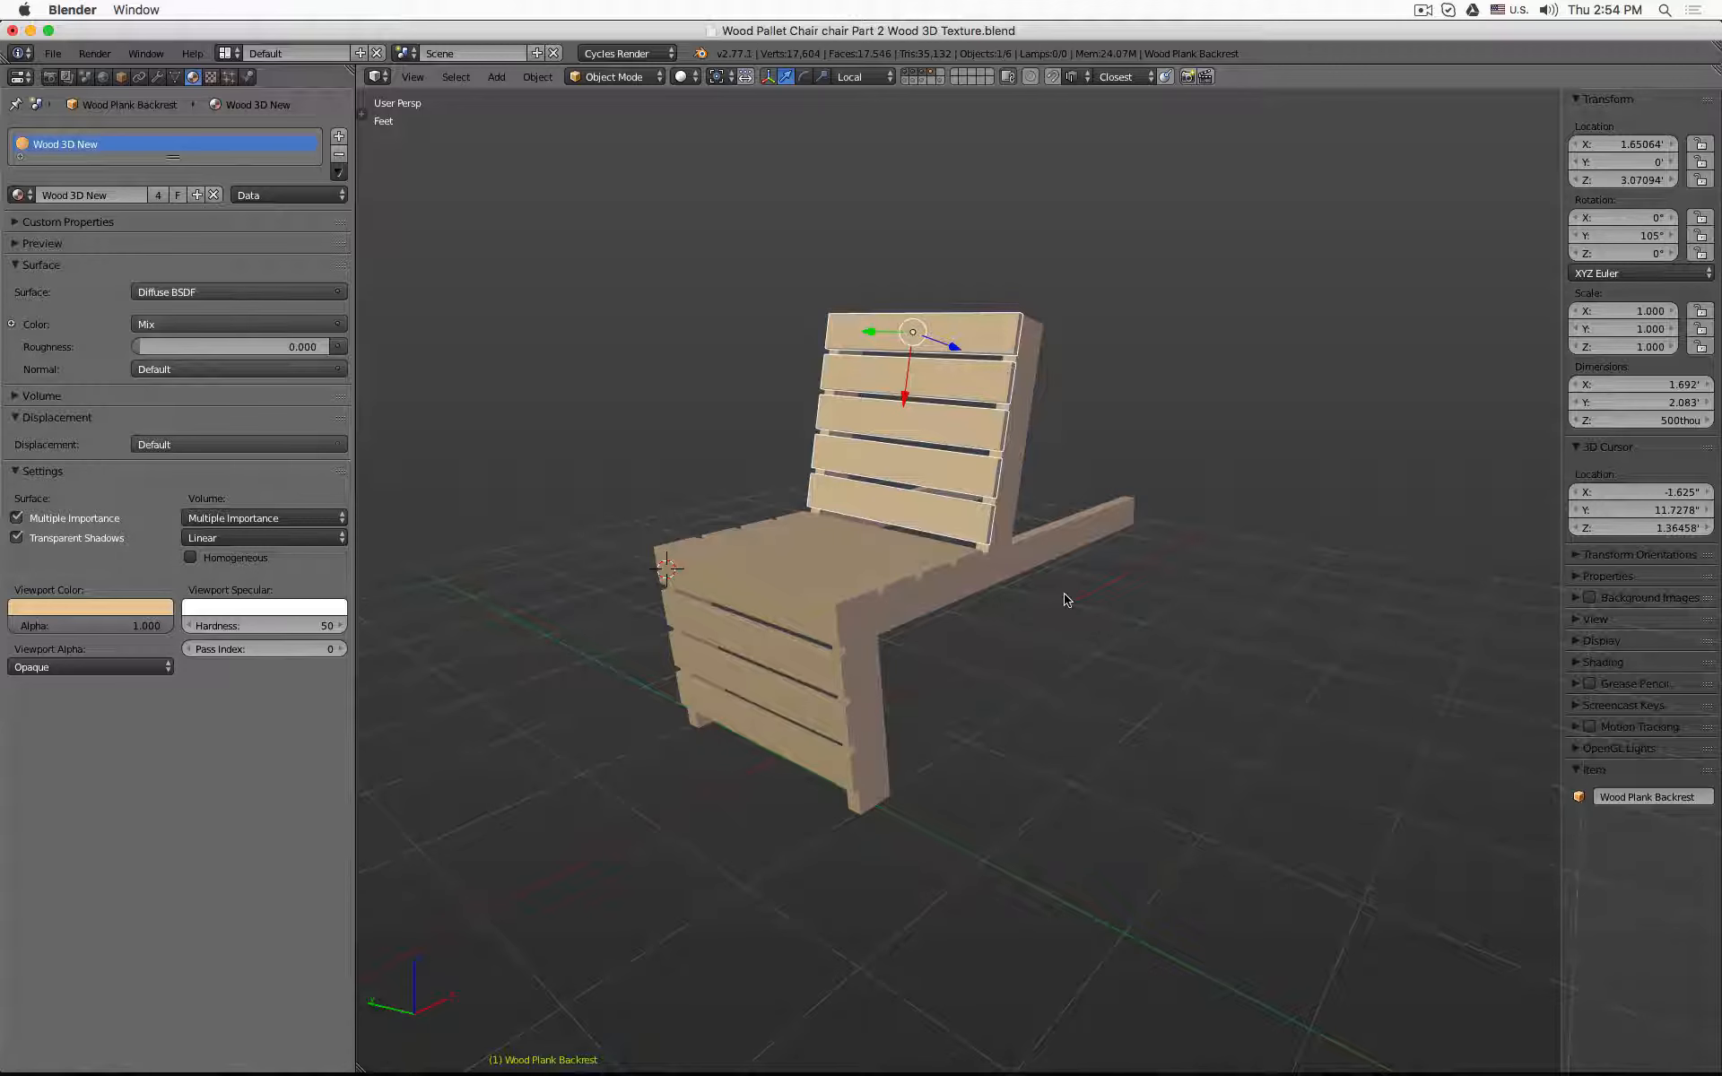
pyautogui.click(303, 204)
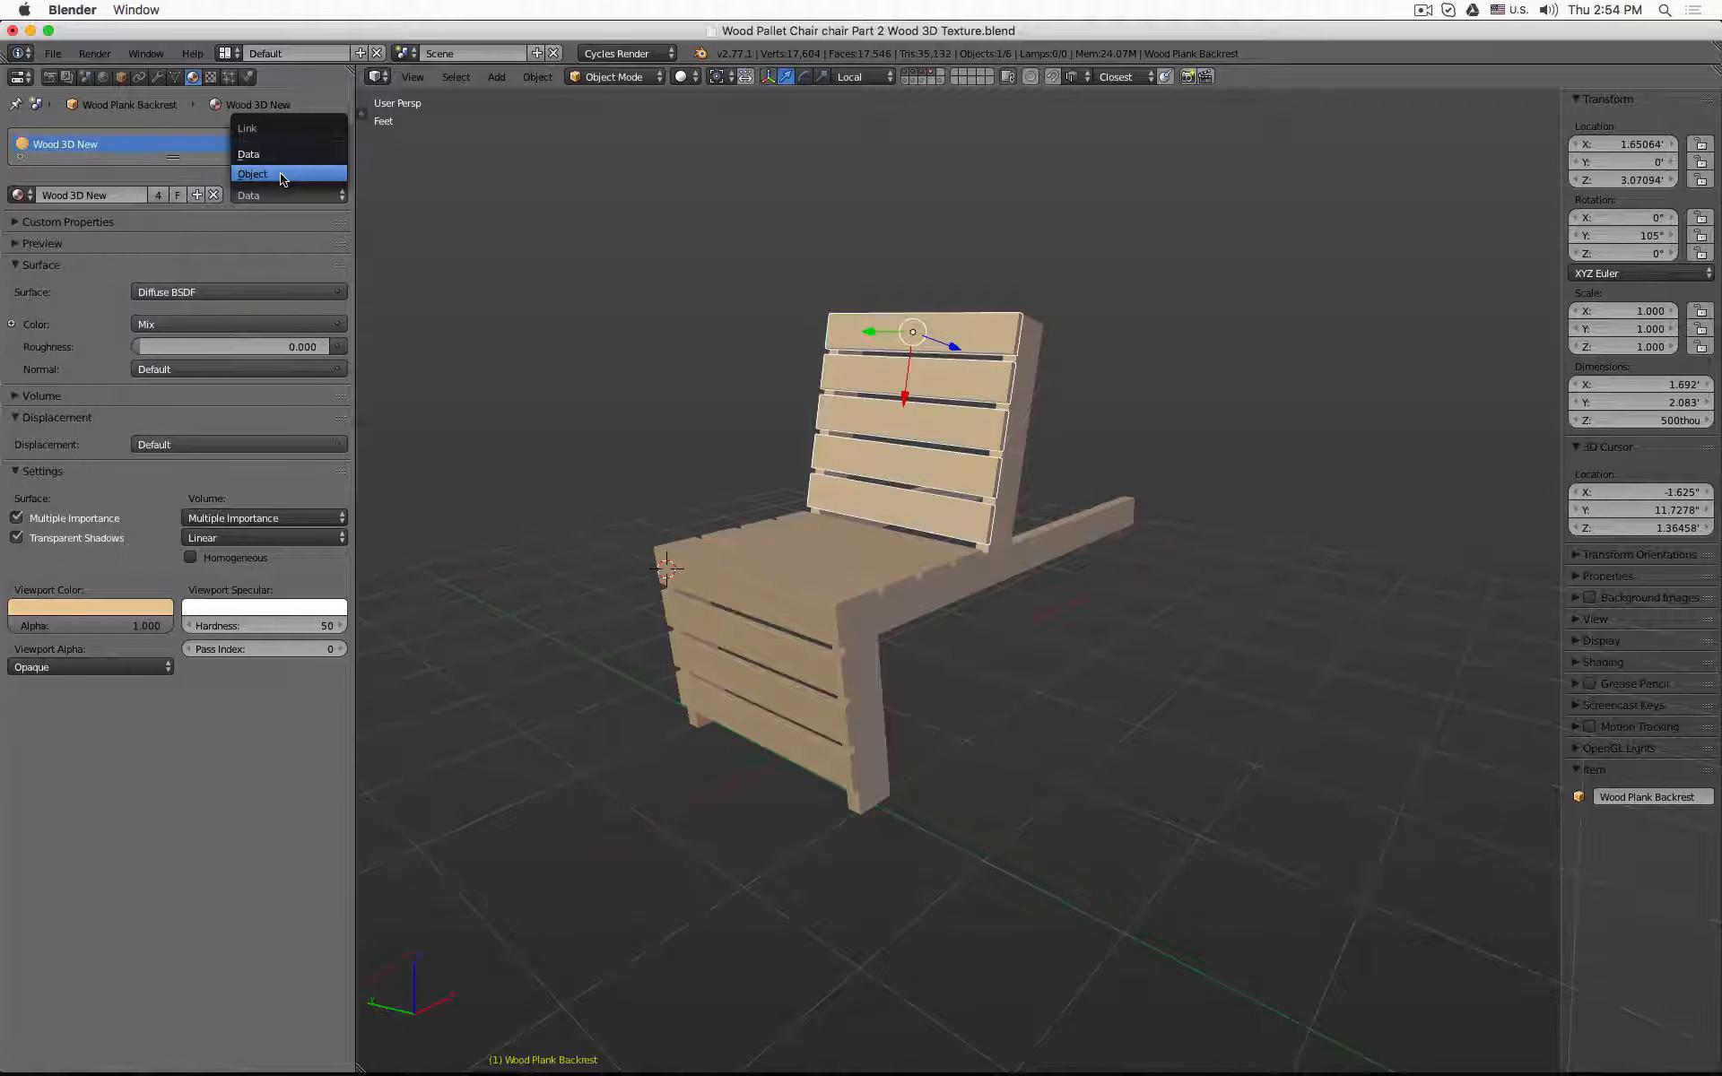
pyautogui.click(280, 173)
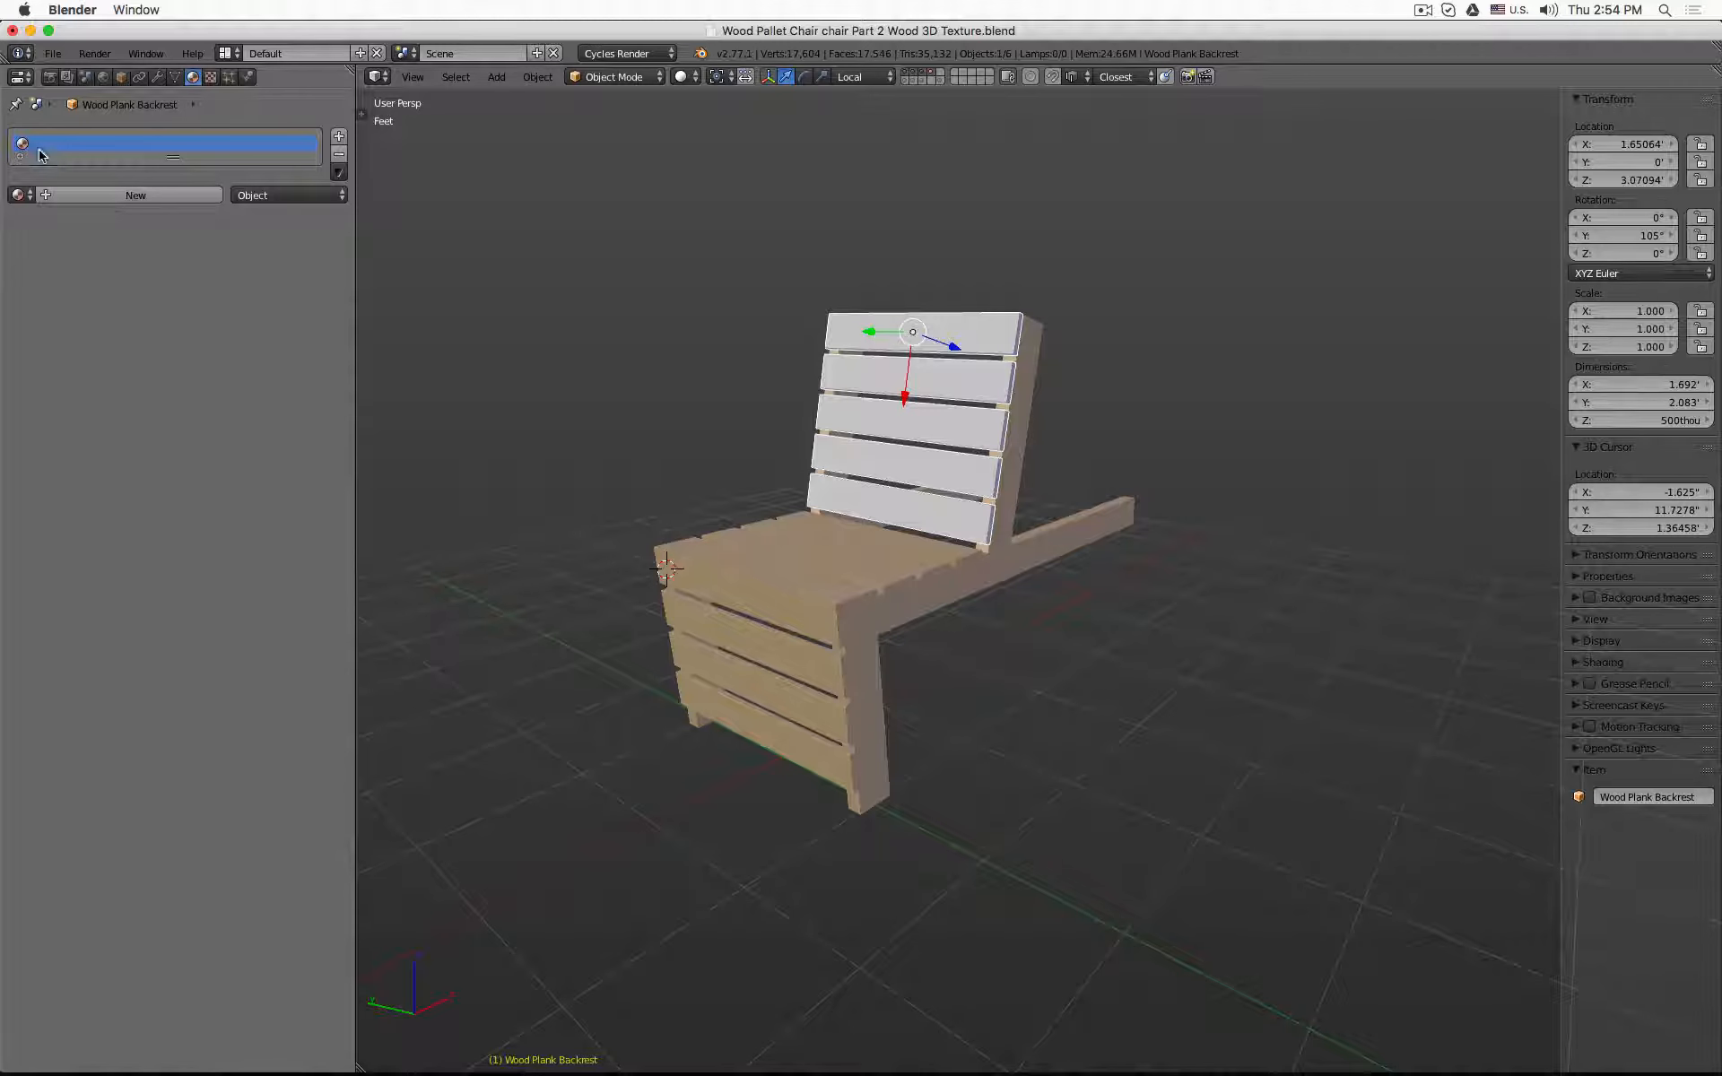
pyautogui.click(114, 195)
pyautogui.click(150, 605)
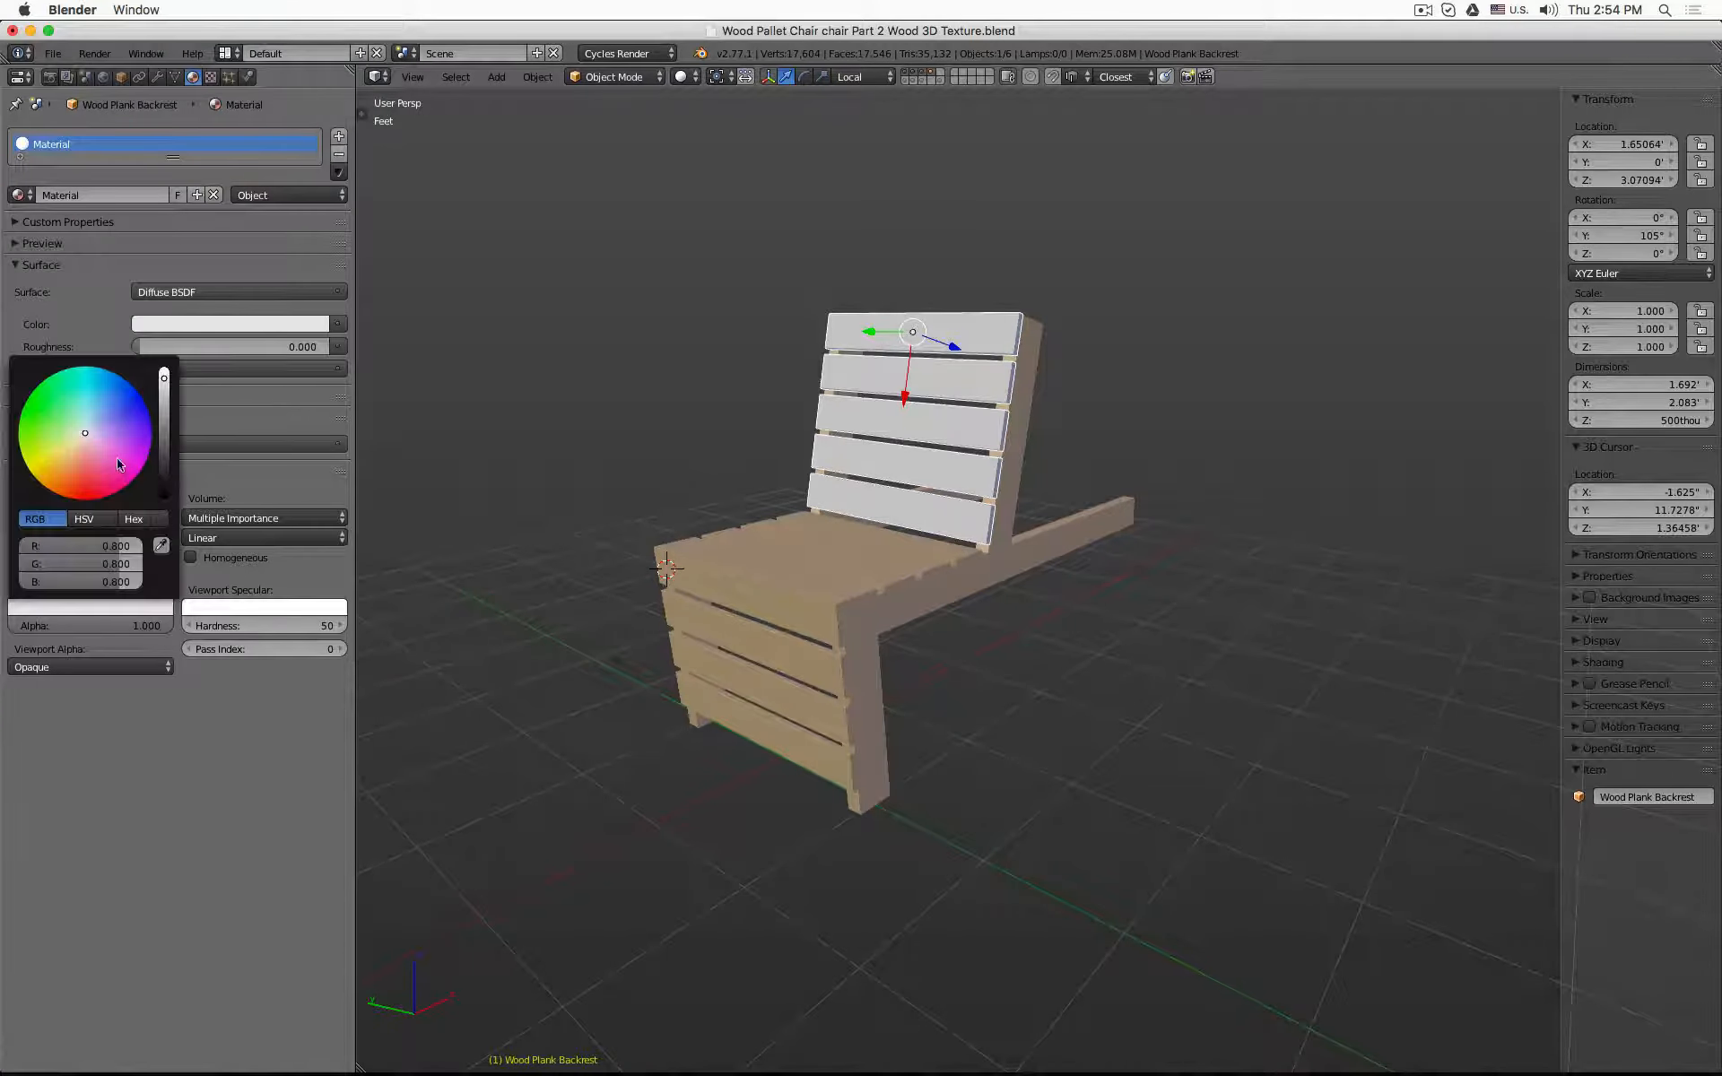
pyautogui.click(119, 463)
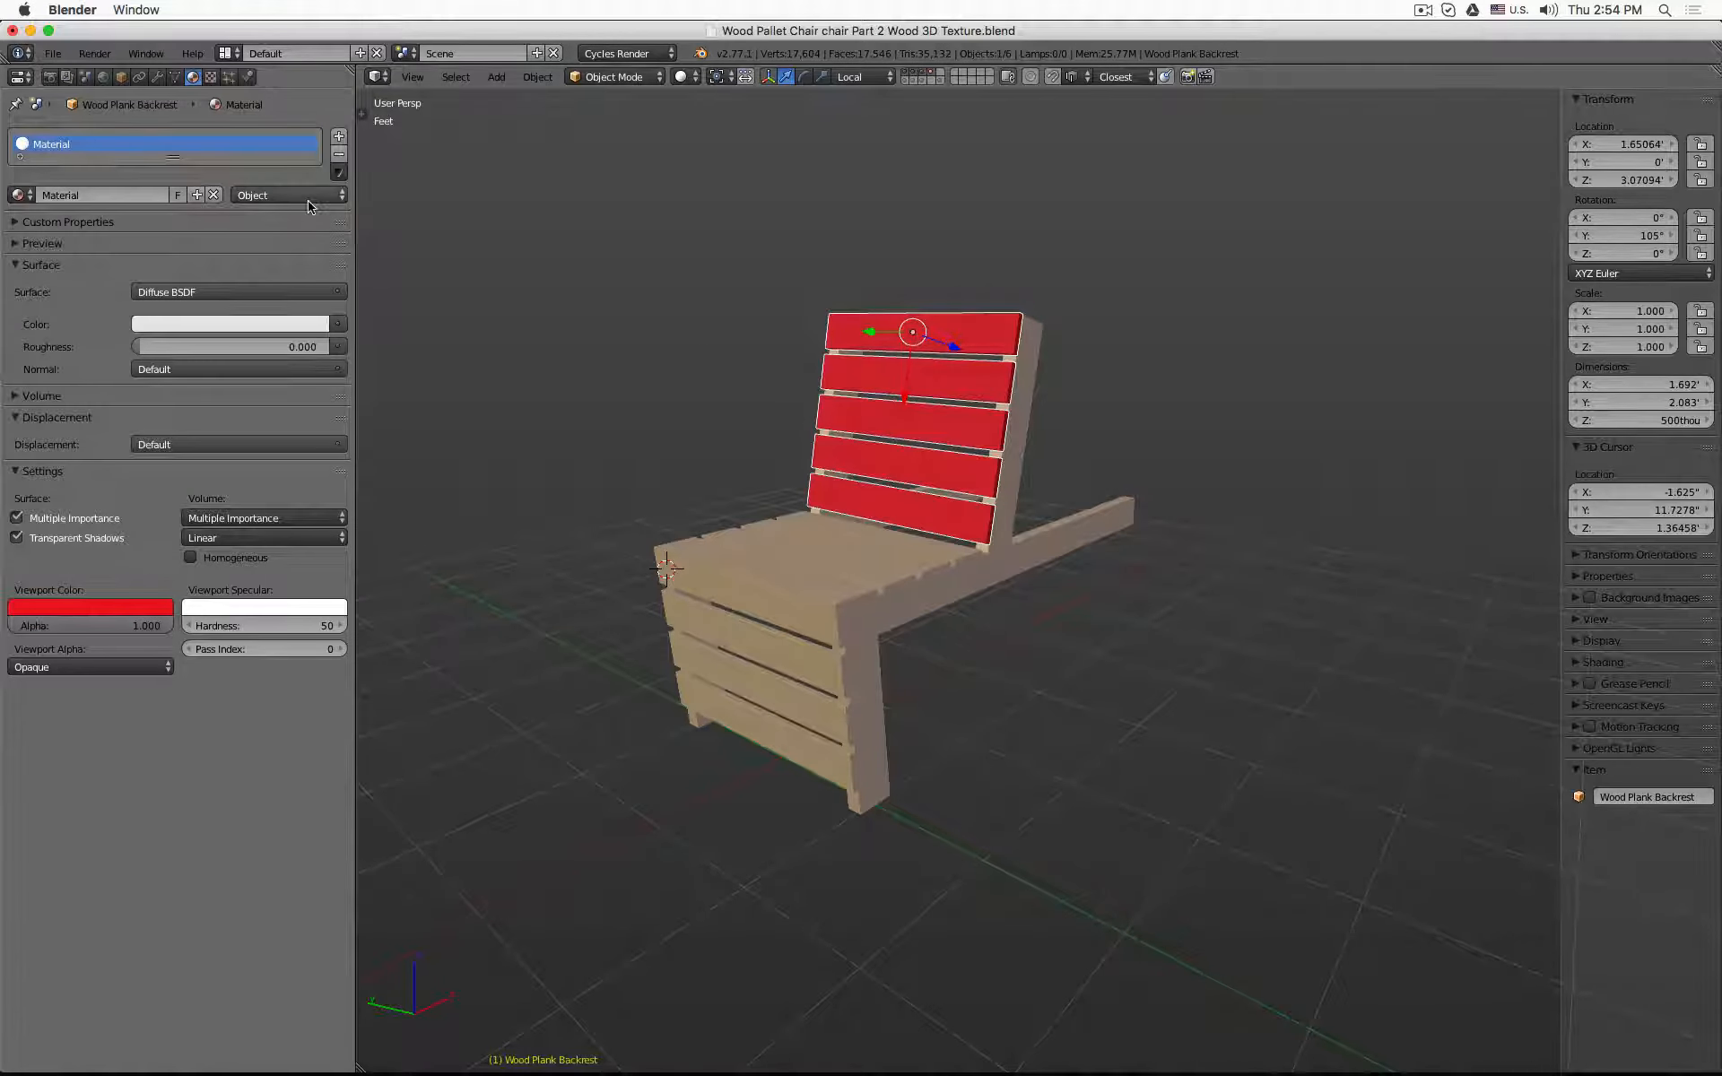
# - Check the material and link setting on the seat and front planks
pyautogui.rightClick(814, 554)
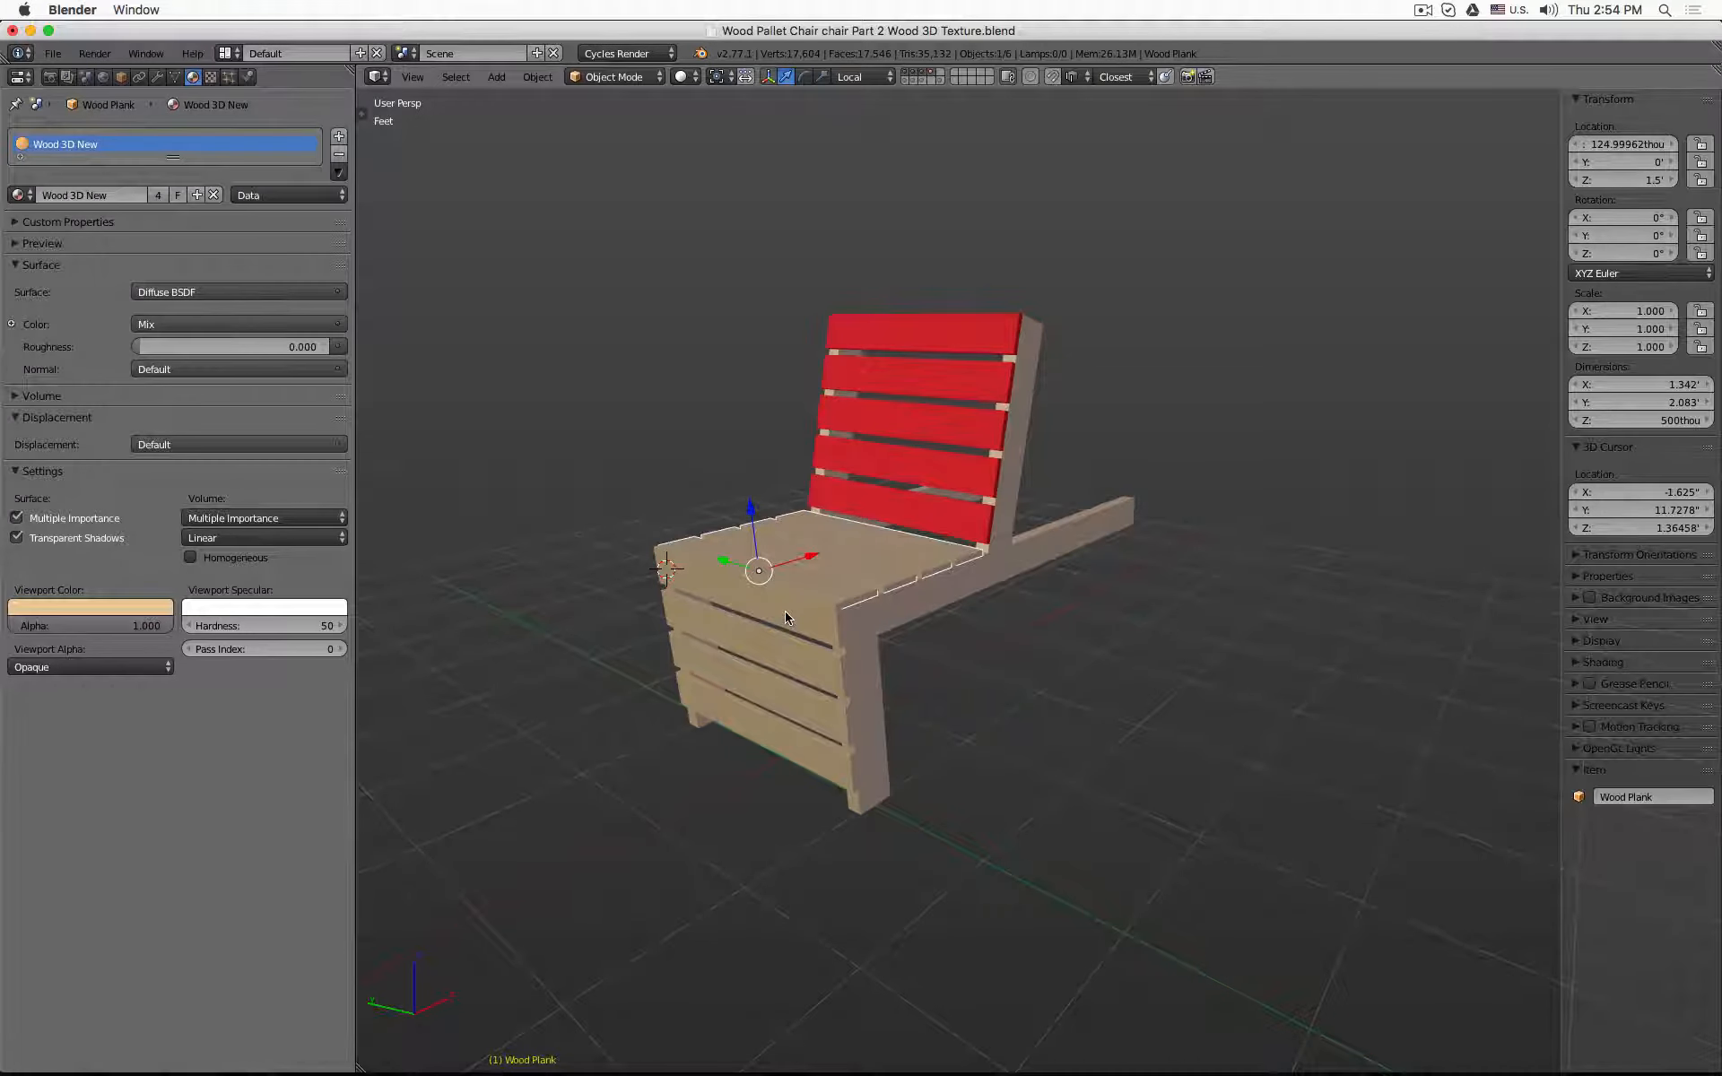
pyautogui.rightClick(784, 616)
pyautogui.rightClick(807, 583)
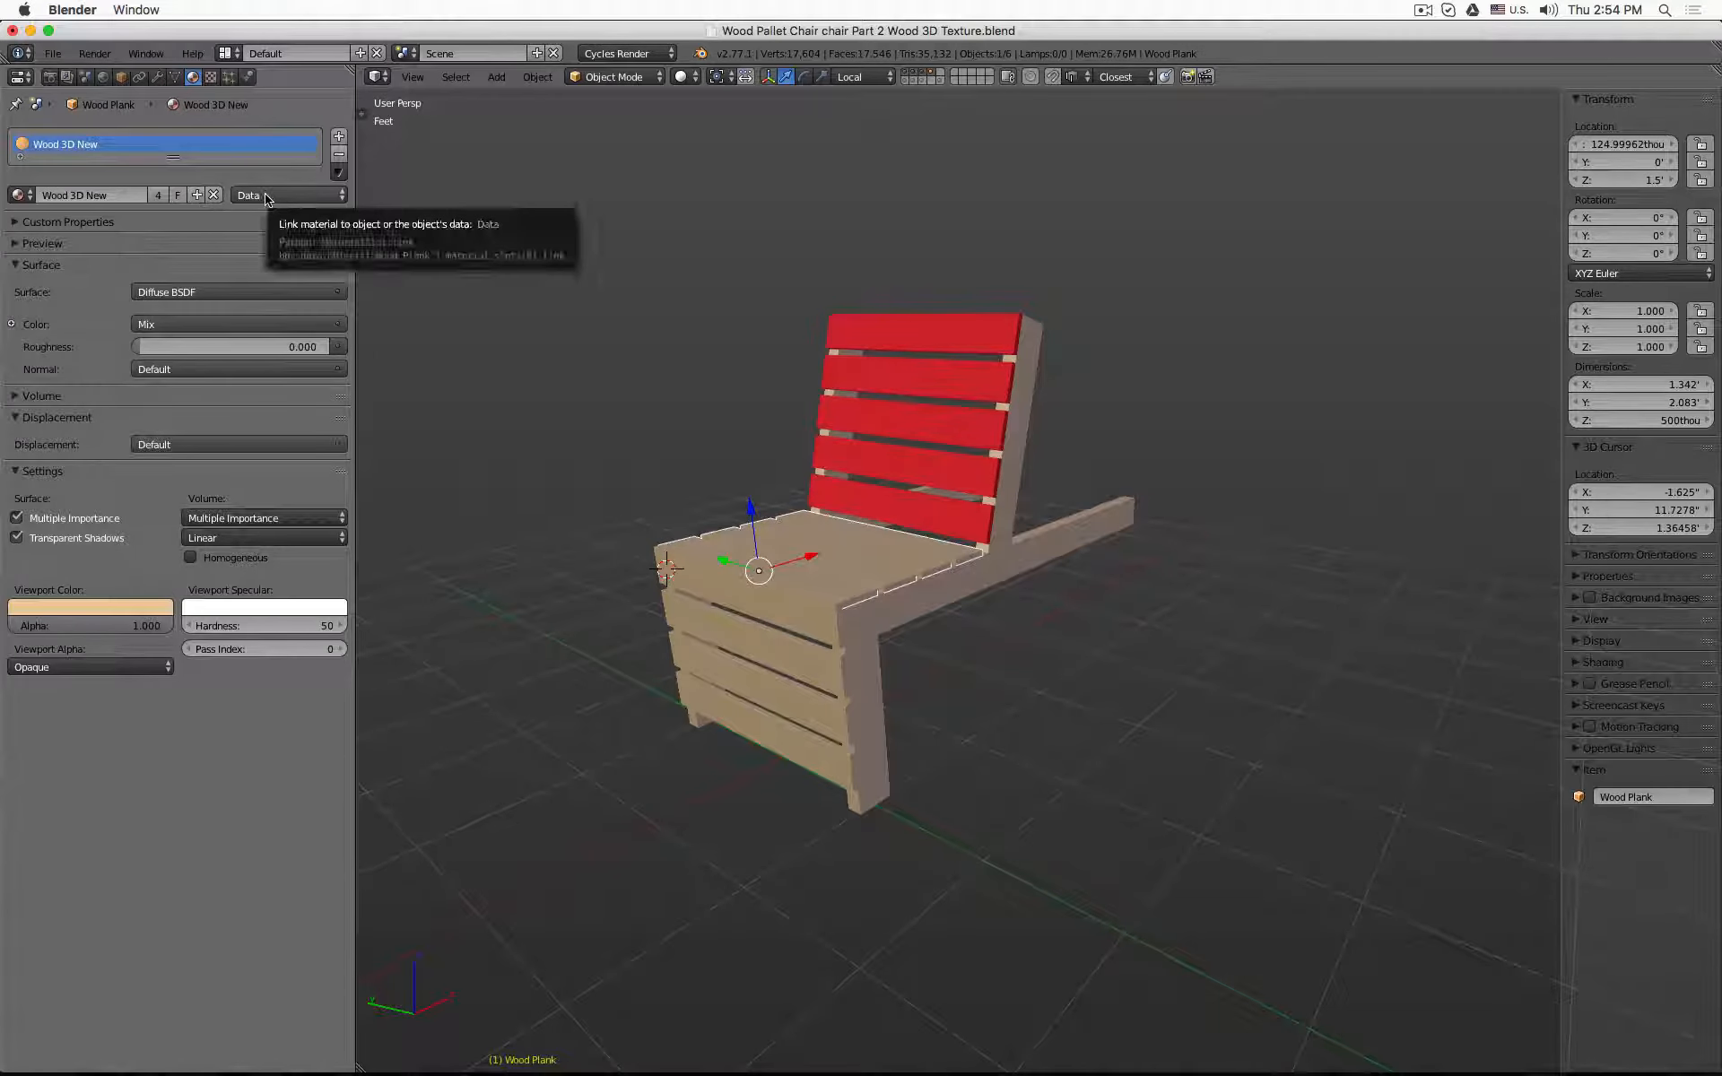
# - Pull one upper corner vertex of the top backrest plank outward along local Z to about -7.85" and leave Edit Mode
pyautogui.rightClick(911, 332)
pyautogui.press('Tab')
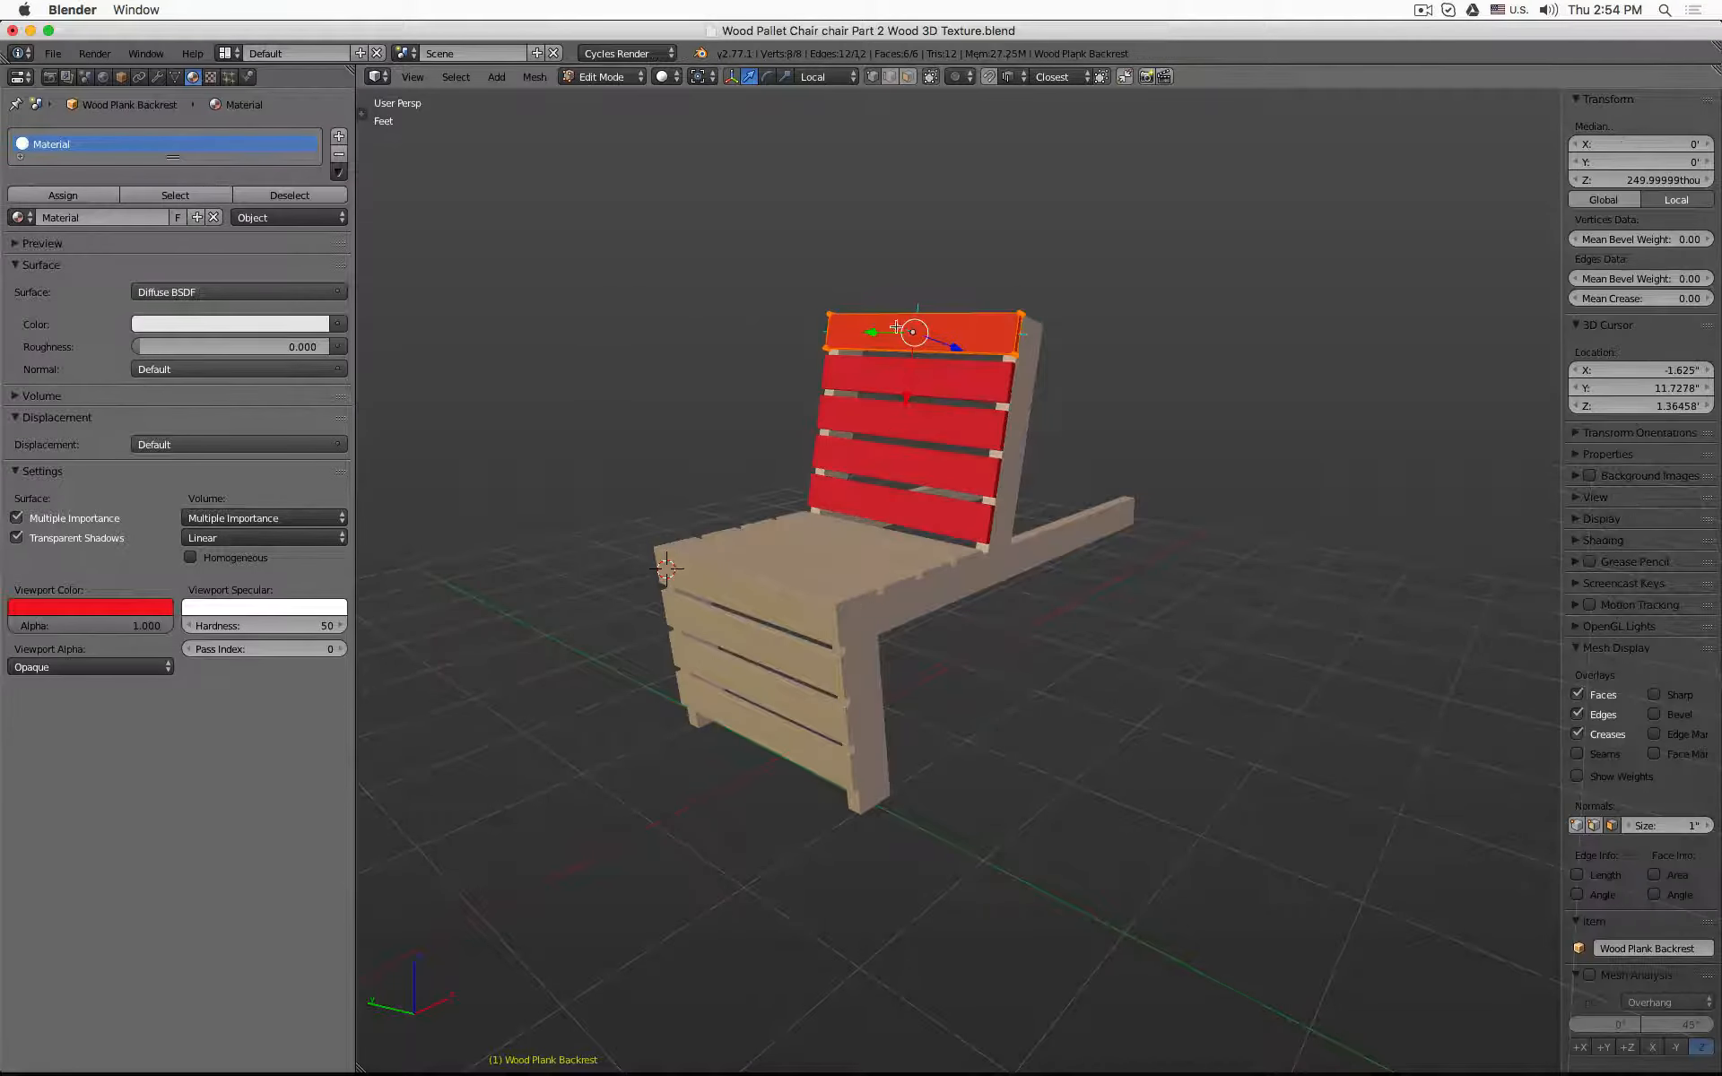
pyautogui.rightClick(827, 311)
pyautogui.moveTo(863, 327); pyautogui.dragTo(797, 303)
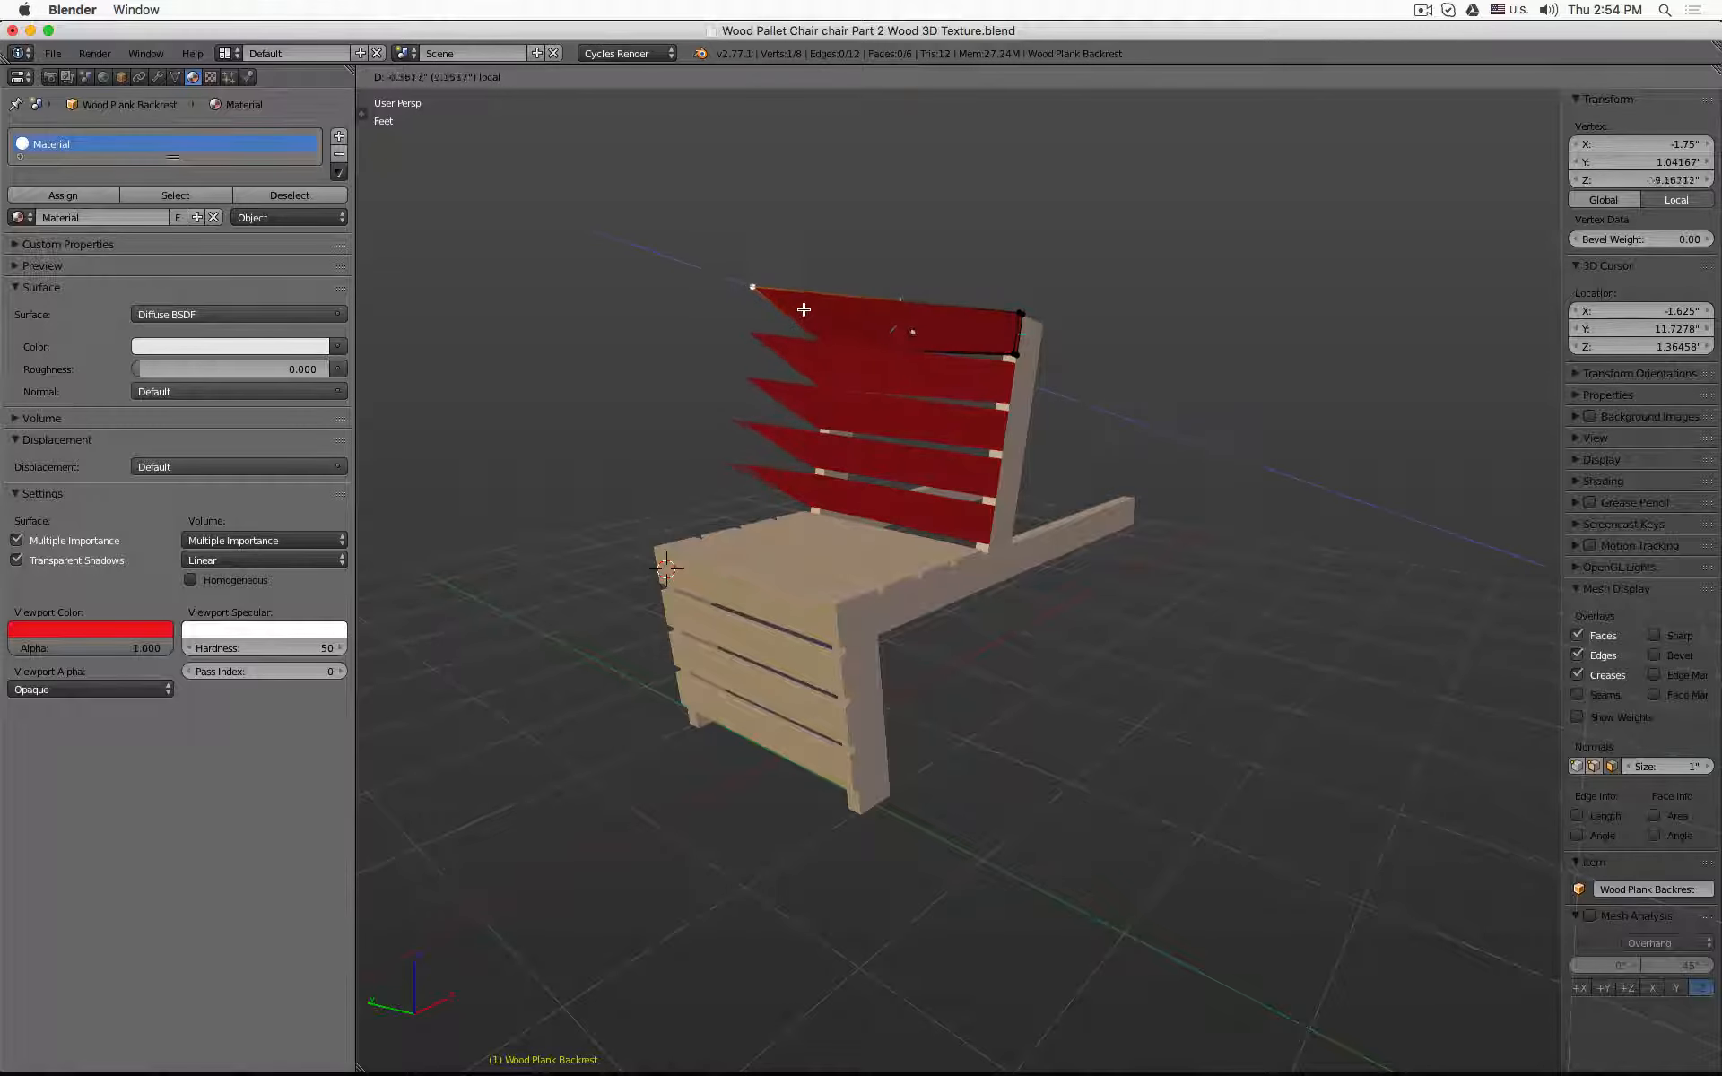
pyautogui.press('Tab')
pyautogui.moveTo(954, 565)
pyautogui.mouseDown(button='middle')
pyautogui.moveTo(1210, 542)
pyautogui.moveTo(950, 581)
pyautogui.mouseUp(button='middle')
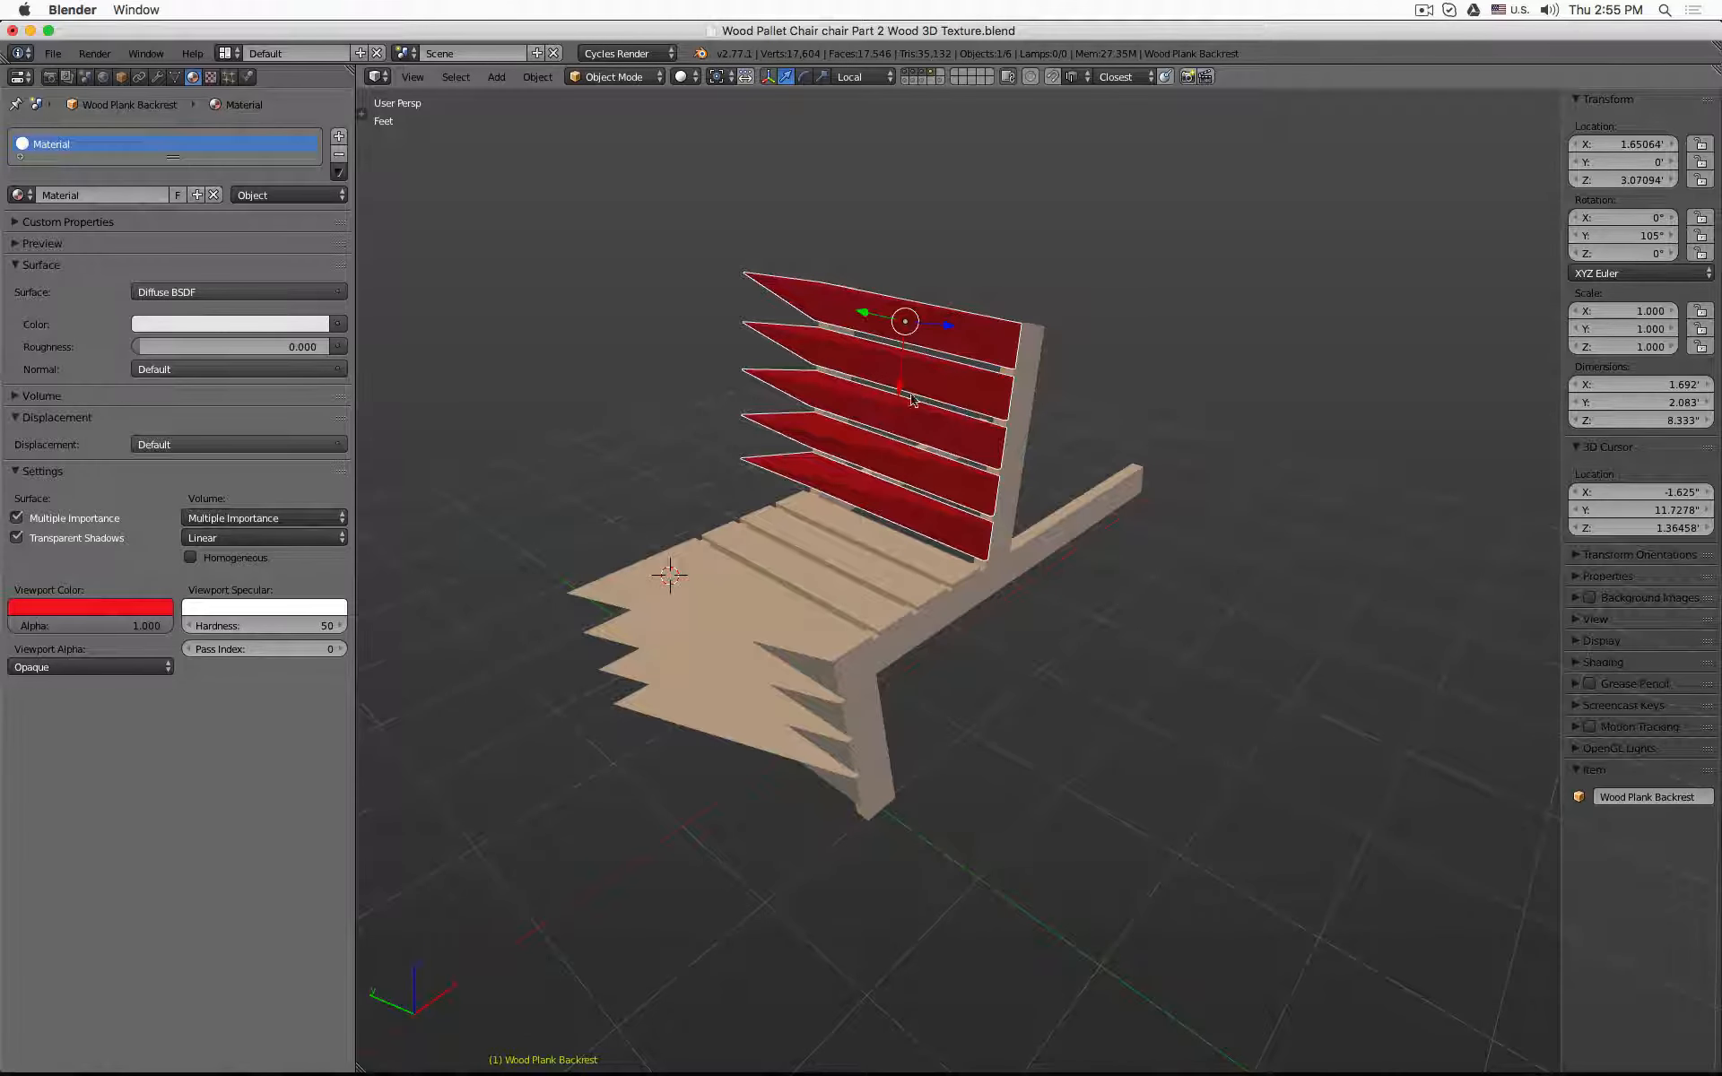
# - Link the backrest planks' material slot to Data to restore the shared Wood 3D New material
pyautogui.click(274, 195)
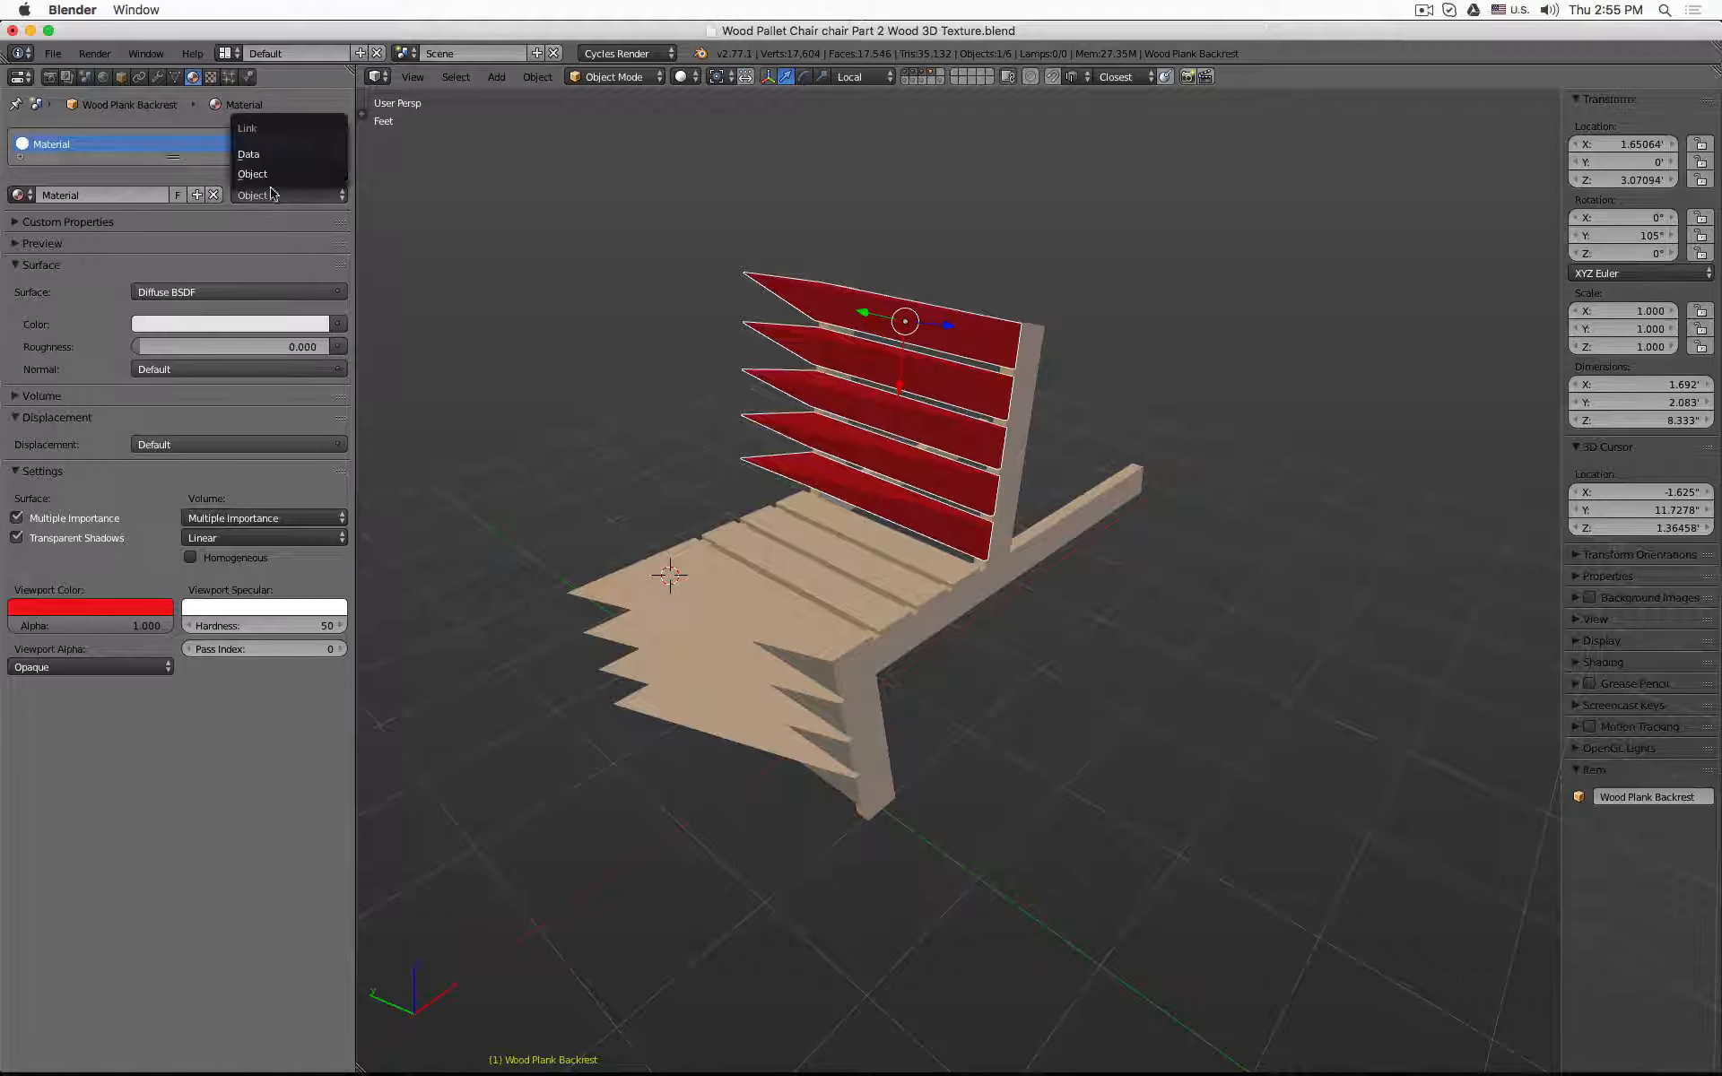
pyautogui.click(281, 158)
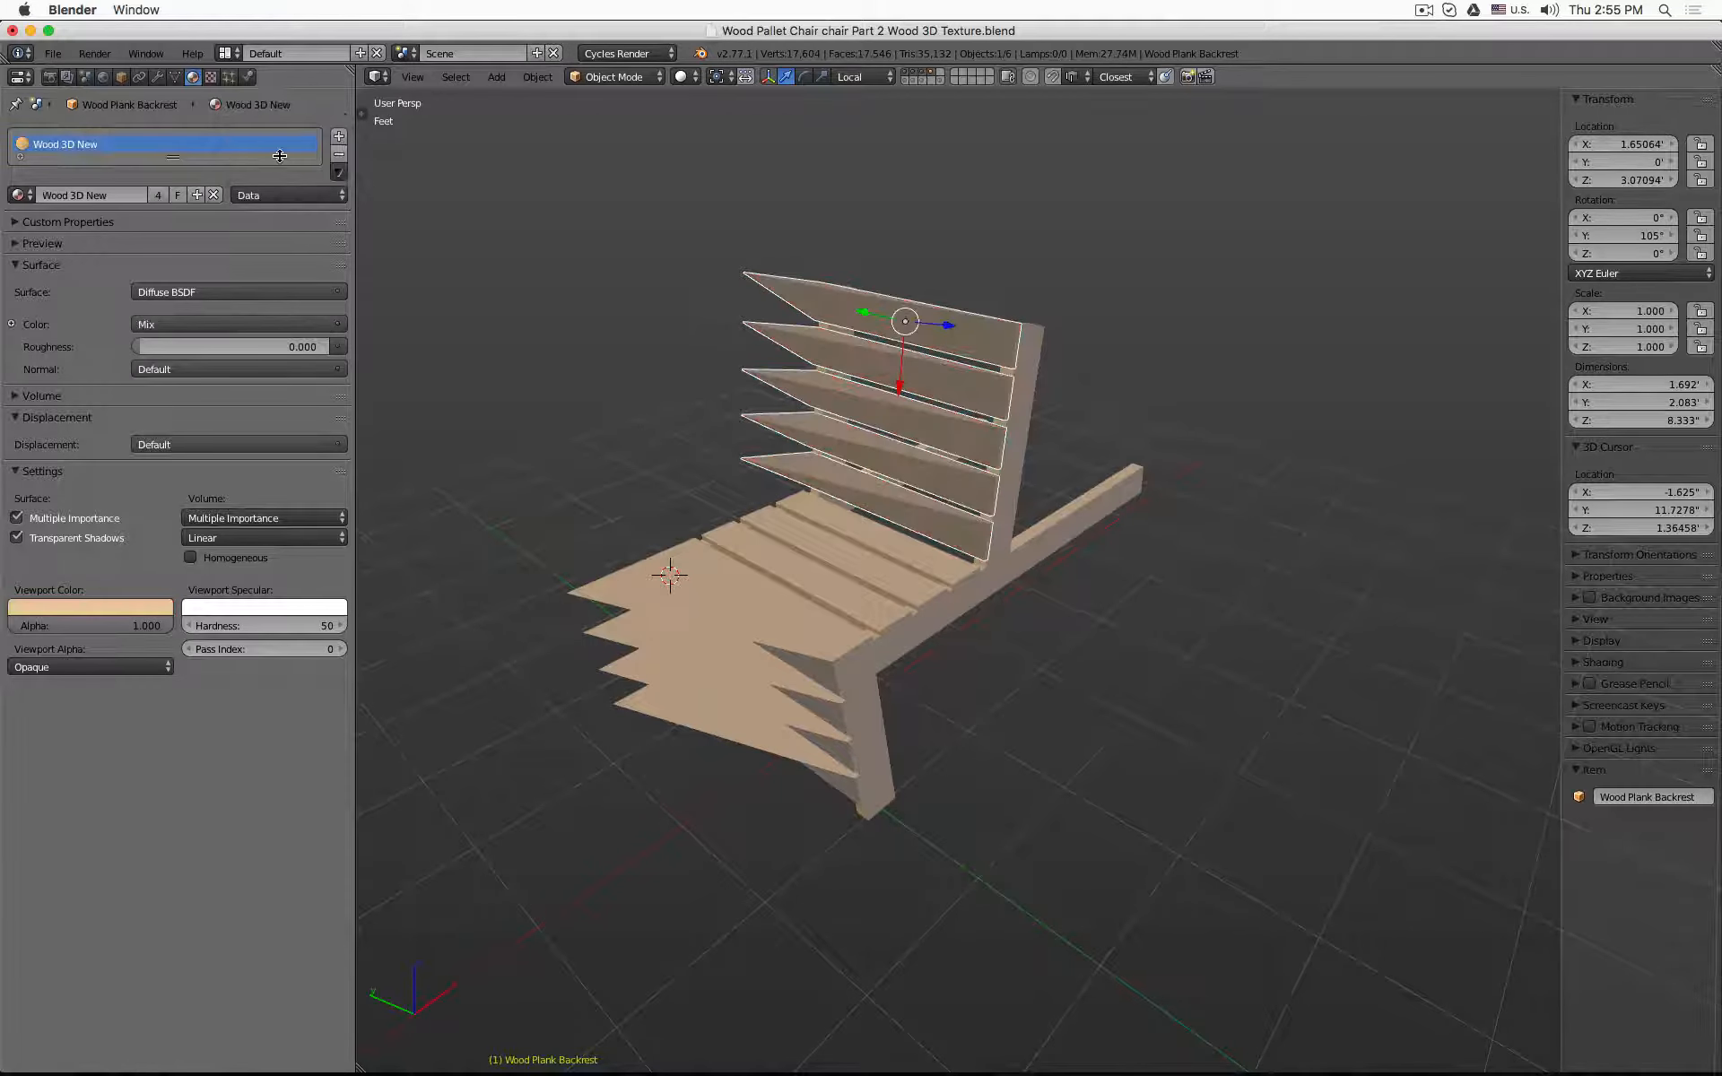
pyautogui.moveTo(685, 480)
pyautogui.mouseDown(button='middle')
pyautogui.moveTo(1034, 400)
pyautogui.moveTo(942, 373)
pyautogui.moveTo(693, 444)
pyautogui.mouseUp(button='middle')
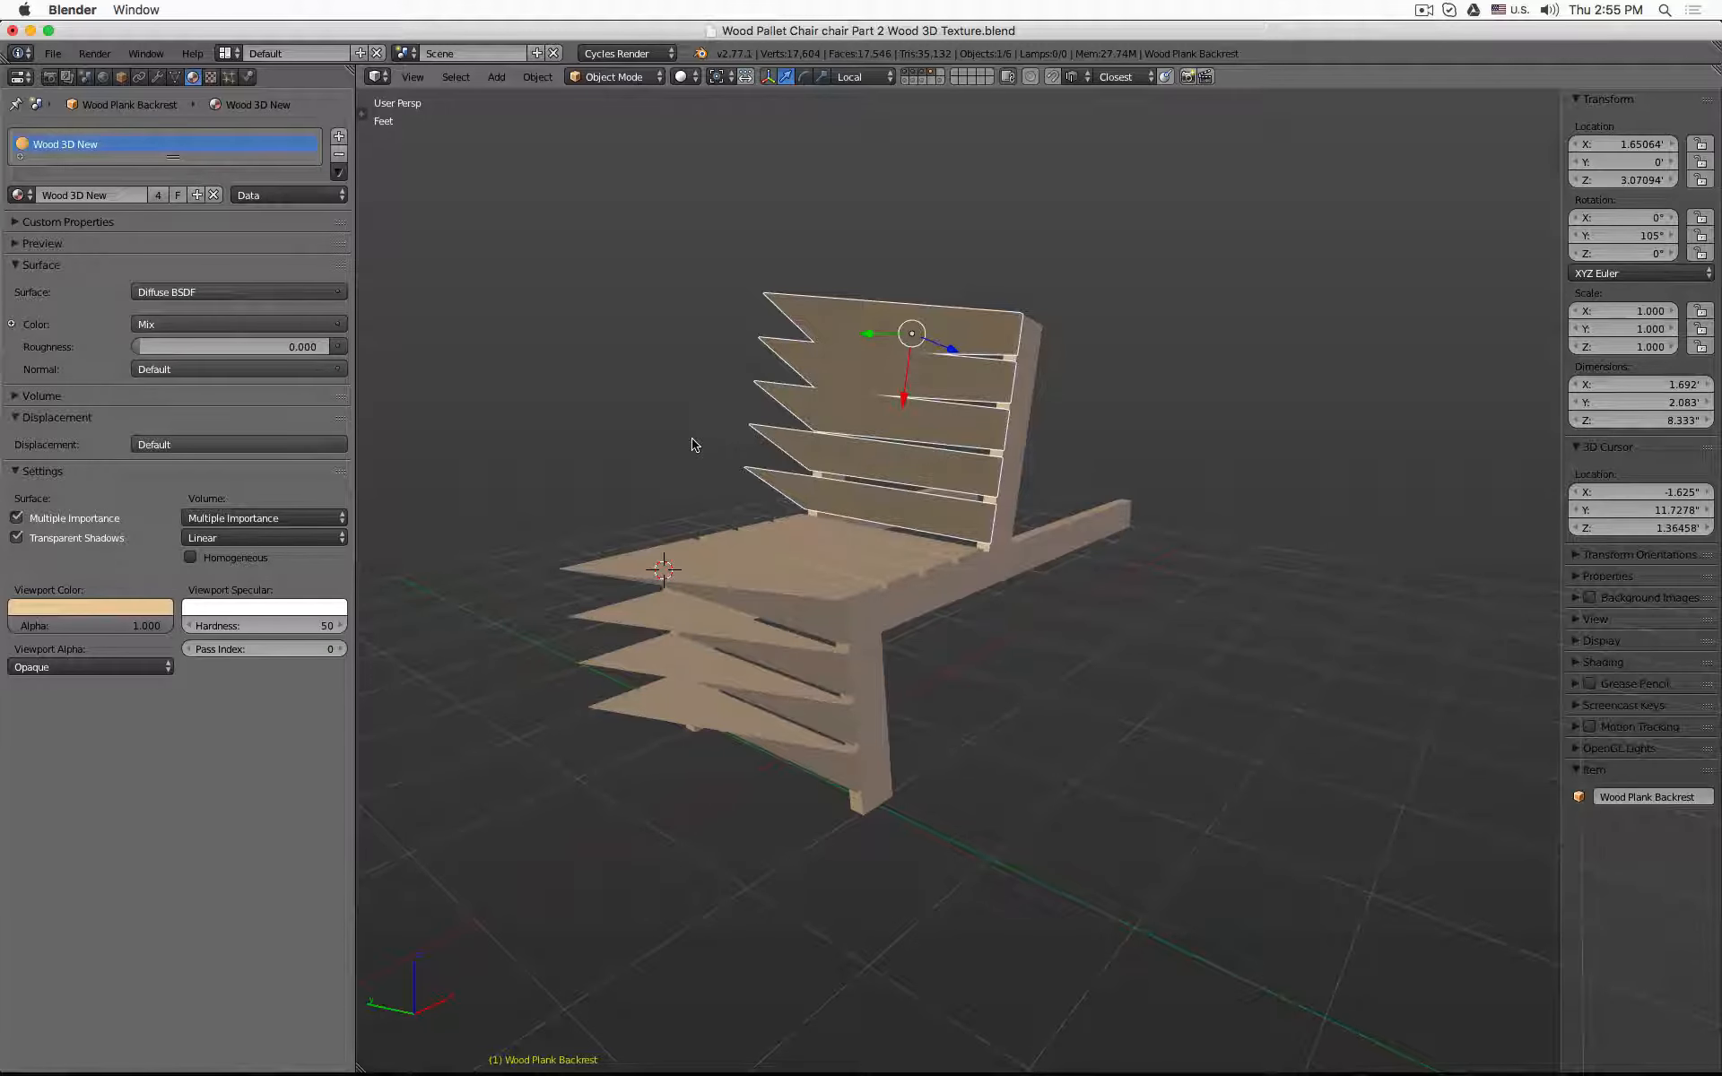
# - Move the pulled-out corner vertex of the top backrest plank back in line with the plank, and return to Object Mode in solid display
pyautogui.press('Tab')
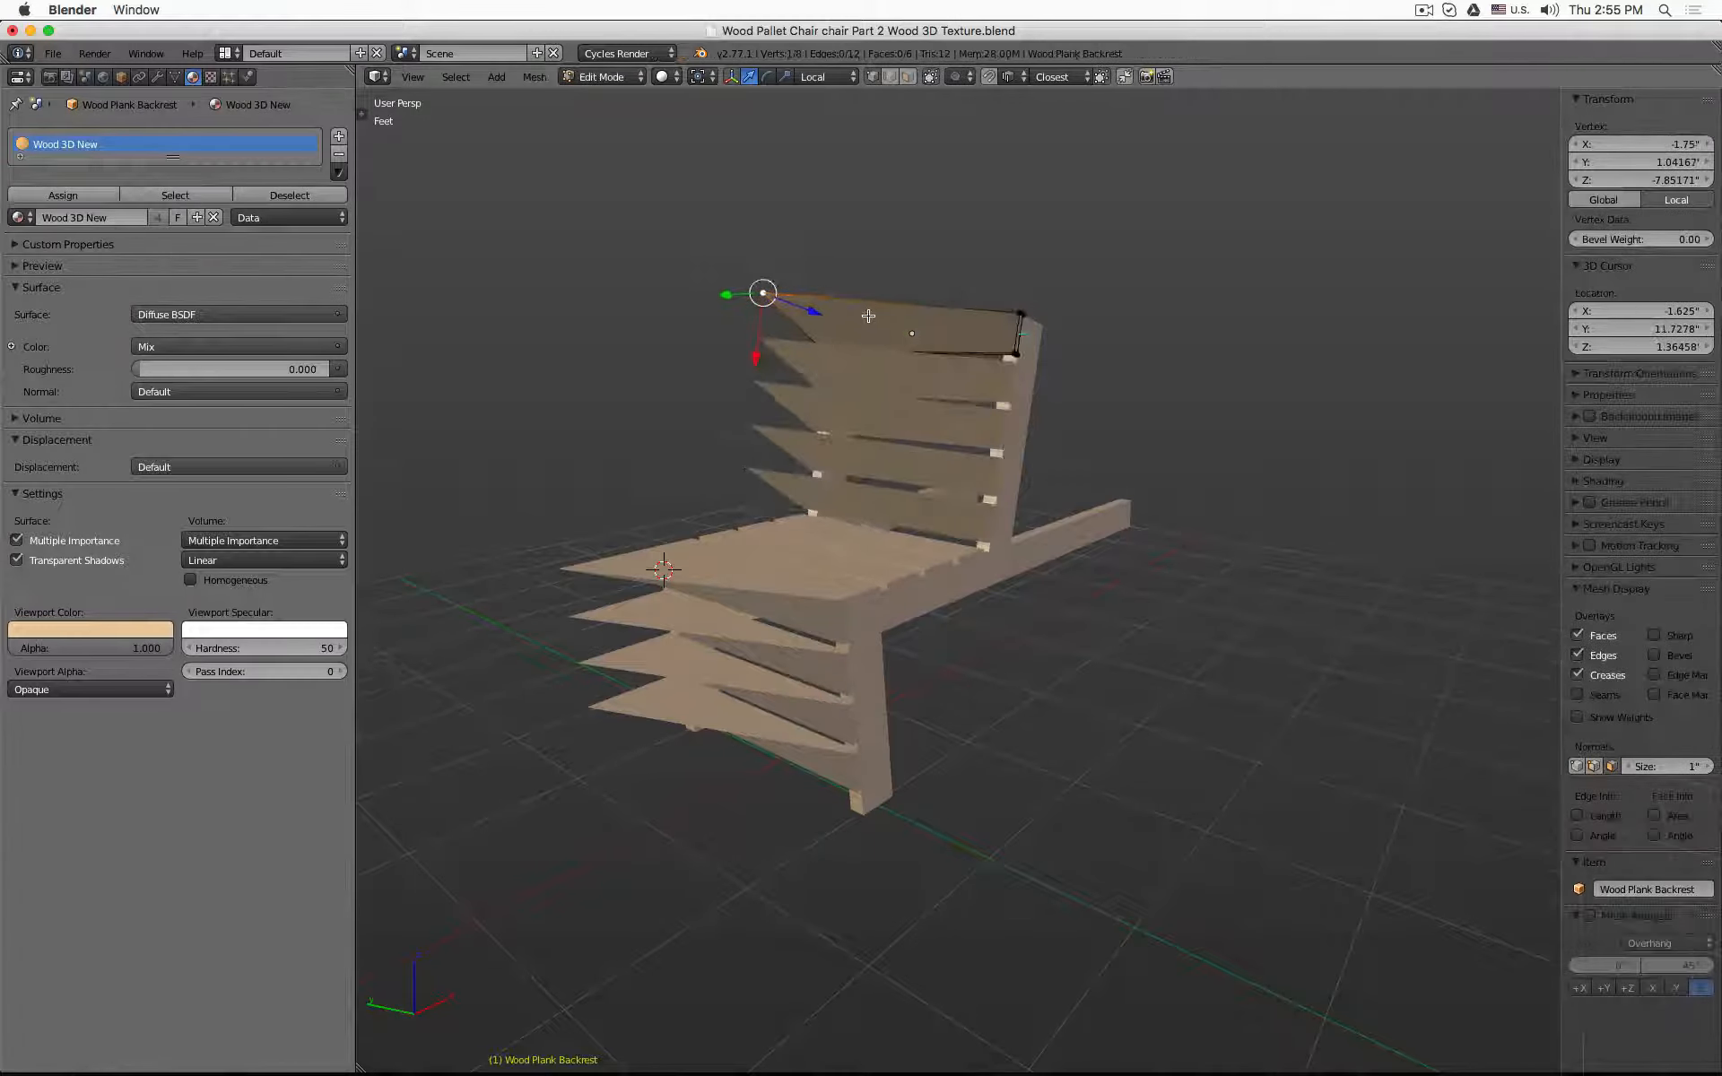
pyautogui.scroll(2, 868, 315)
pyautogui.press('z')
pyautogui.moveTo(776, 306)
pyautogui.mouseDown()
pyautogui.moveTo(804, 363)
pyautogui.moveTo(788, 362)
pyautogui.mouseUp()
pyautogui.scroll(-3, 788, 360)
pyautogui.press('Tab')
pyautogui.press('z')
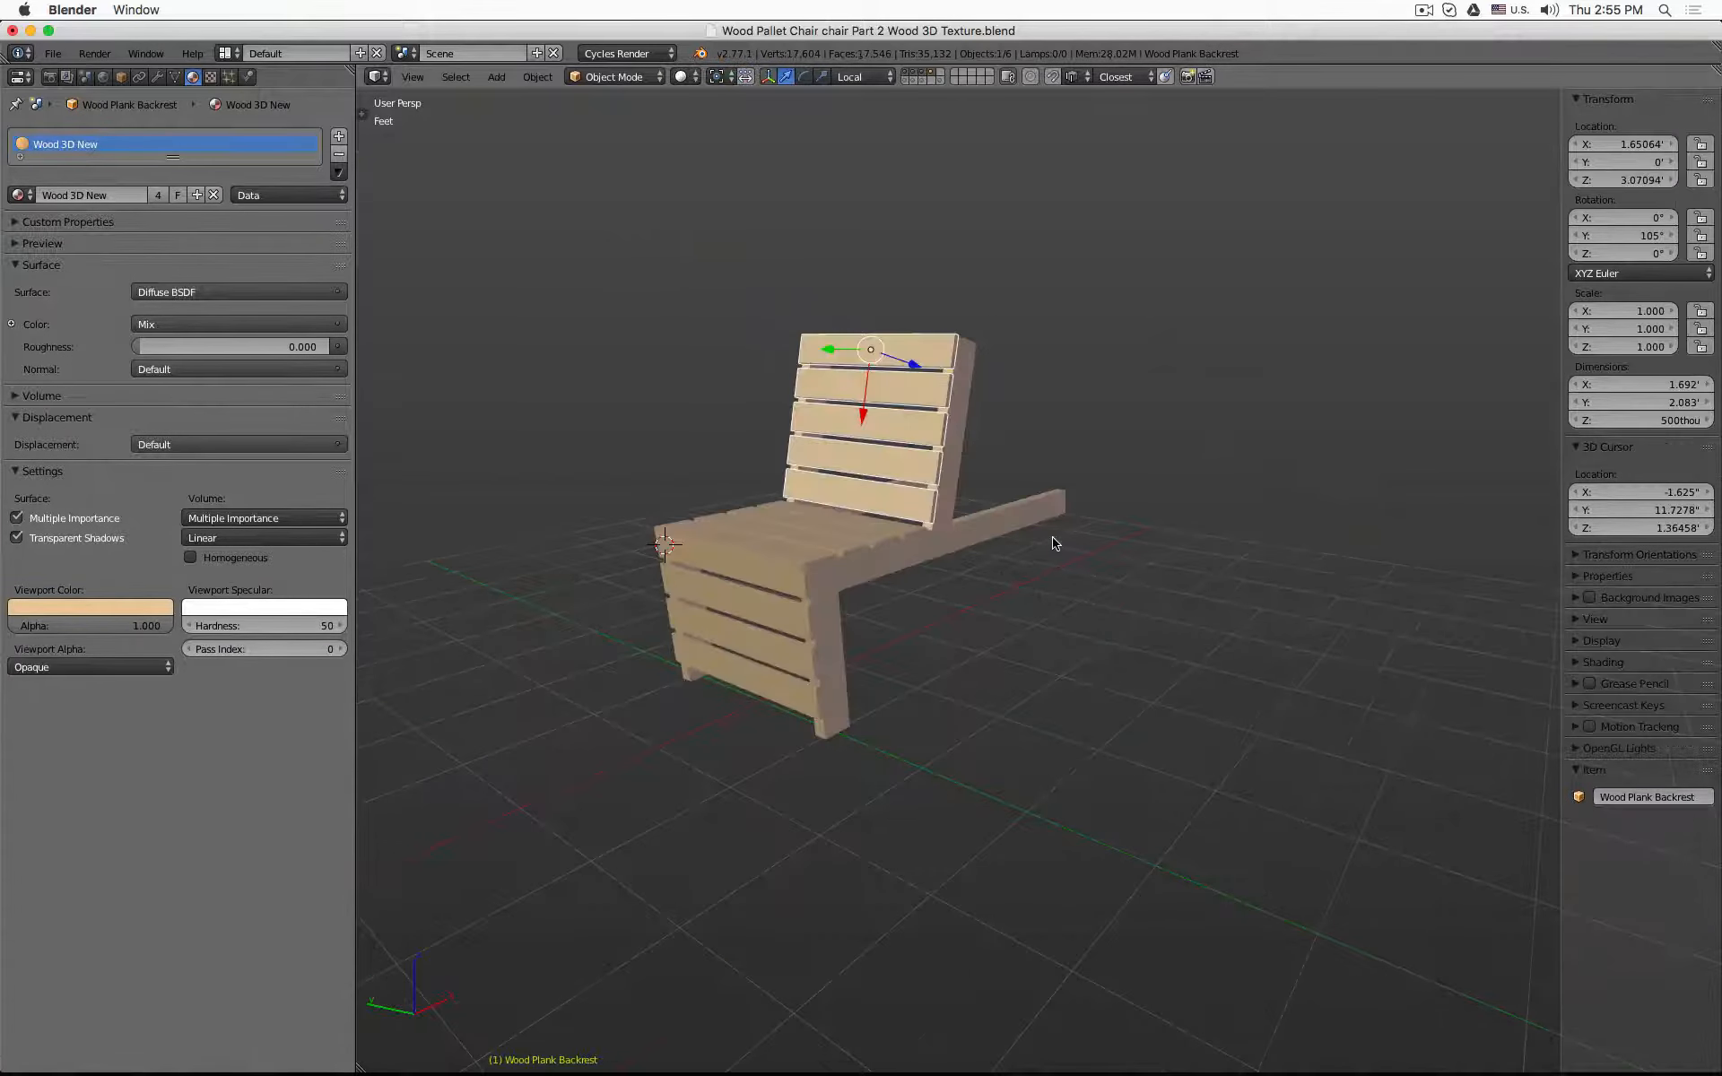
# - Split the 3D view horizontally and change the new lower area into a Node Editor
pyautogui.moveTo(1054, 543); pyautogui.dragTo(1081, 582, button='middle')
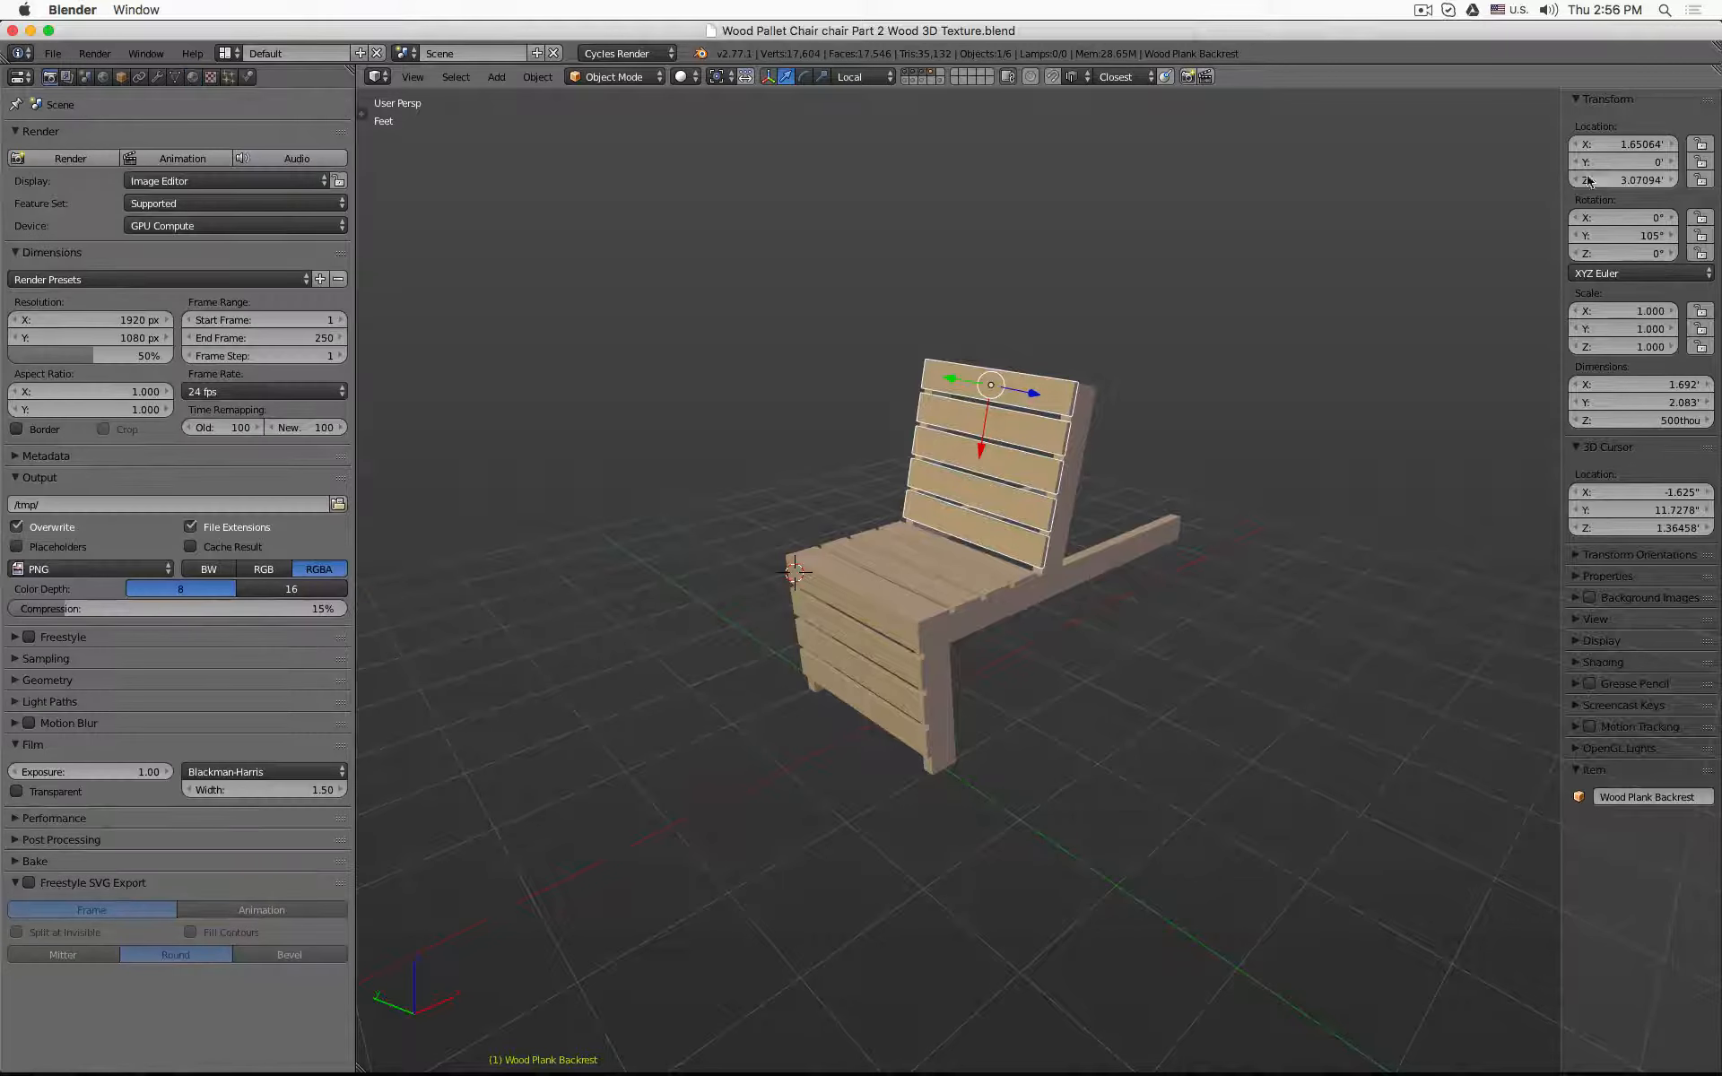
pyautogui.moveTo(1713, 72); pyautogui.dragTo(1555, 684)
pyautogui.click(374, 699)
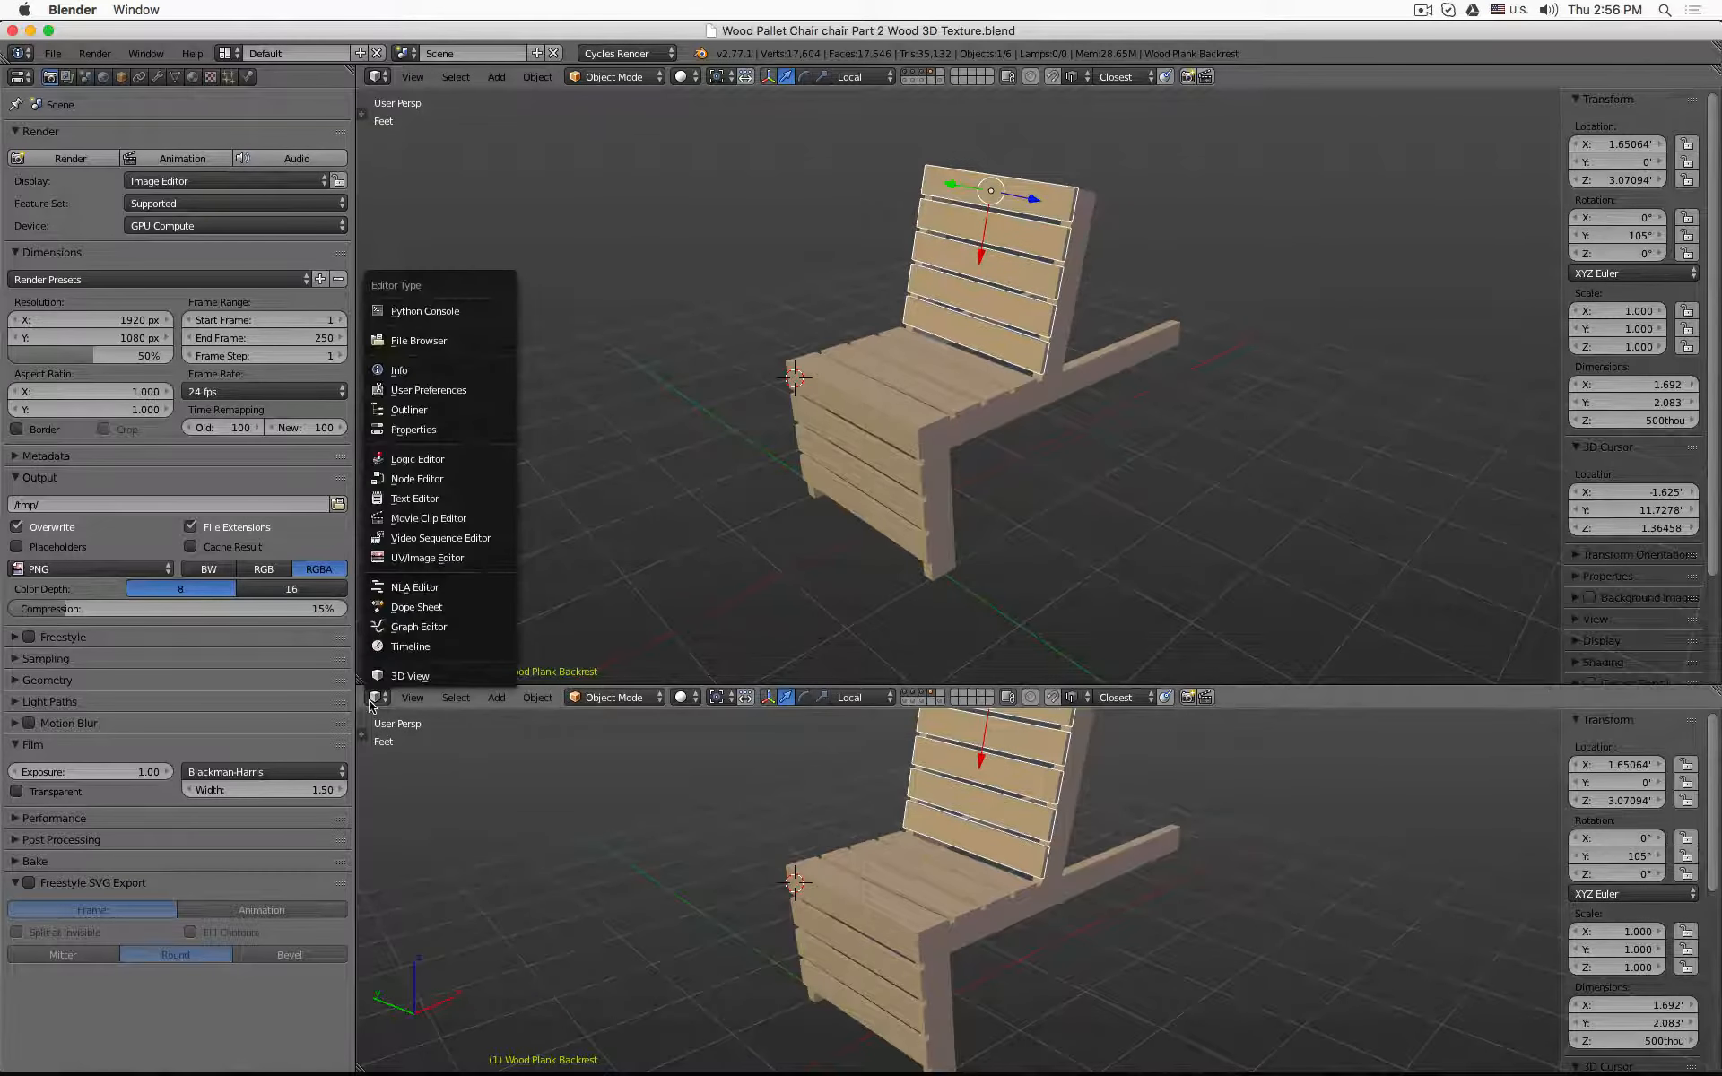
pyautogui.click(453, 479)
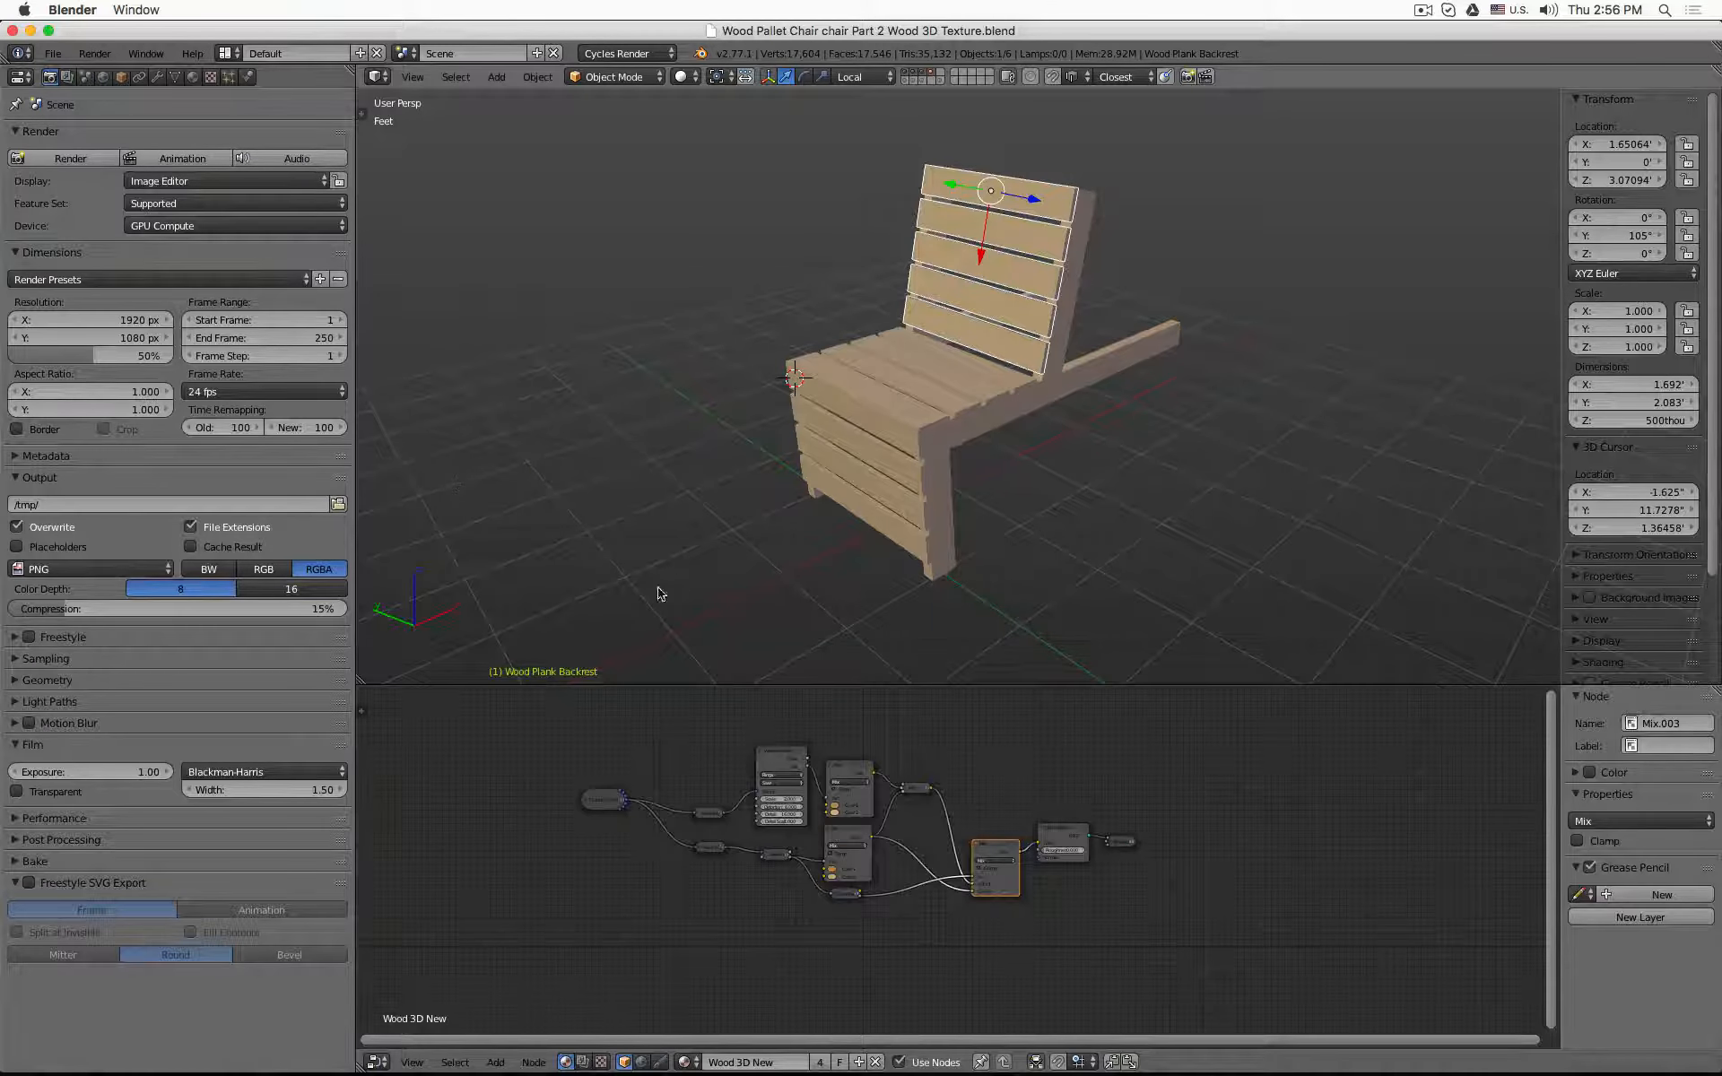
# - Preview the whole chair's wood material with Rendered viewport shading
pyautogui.scroll(4, 938, 368)
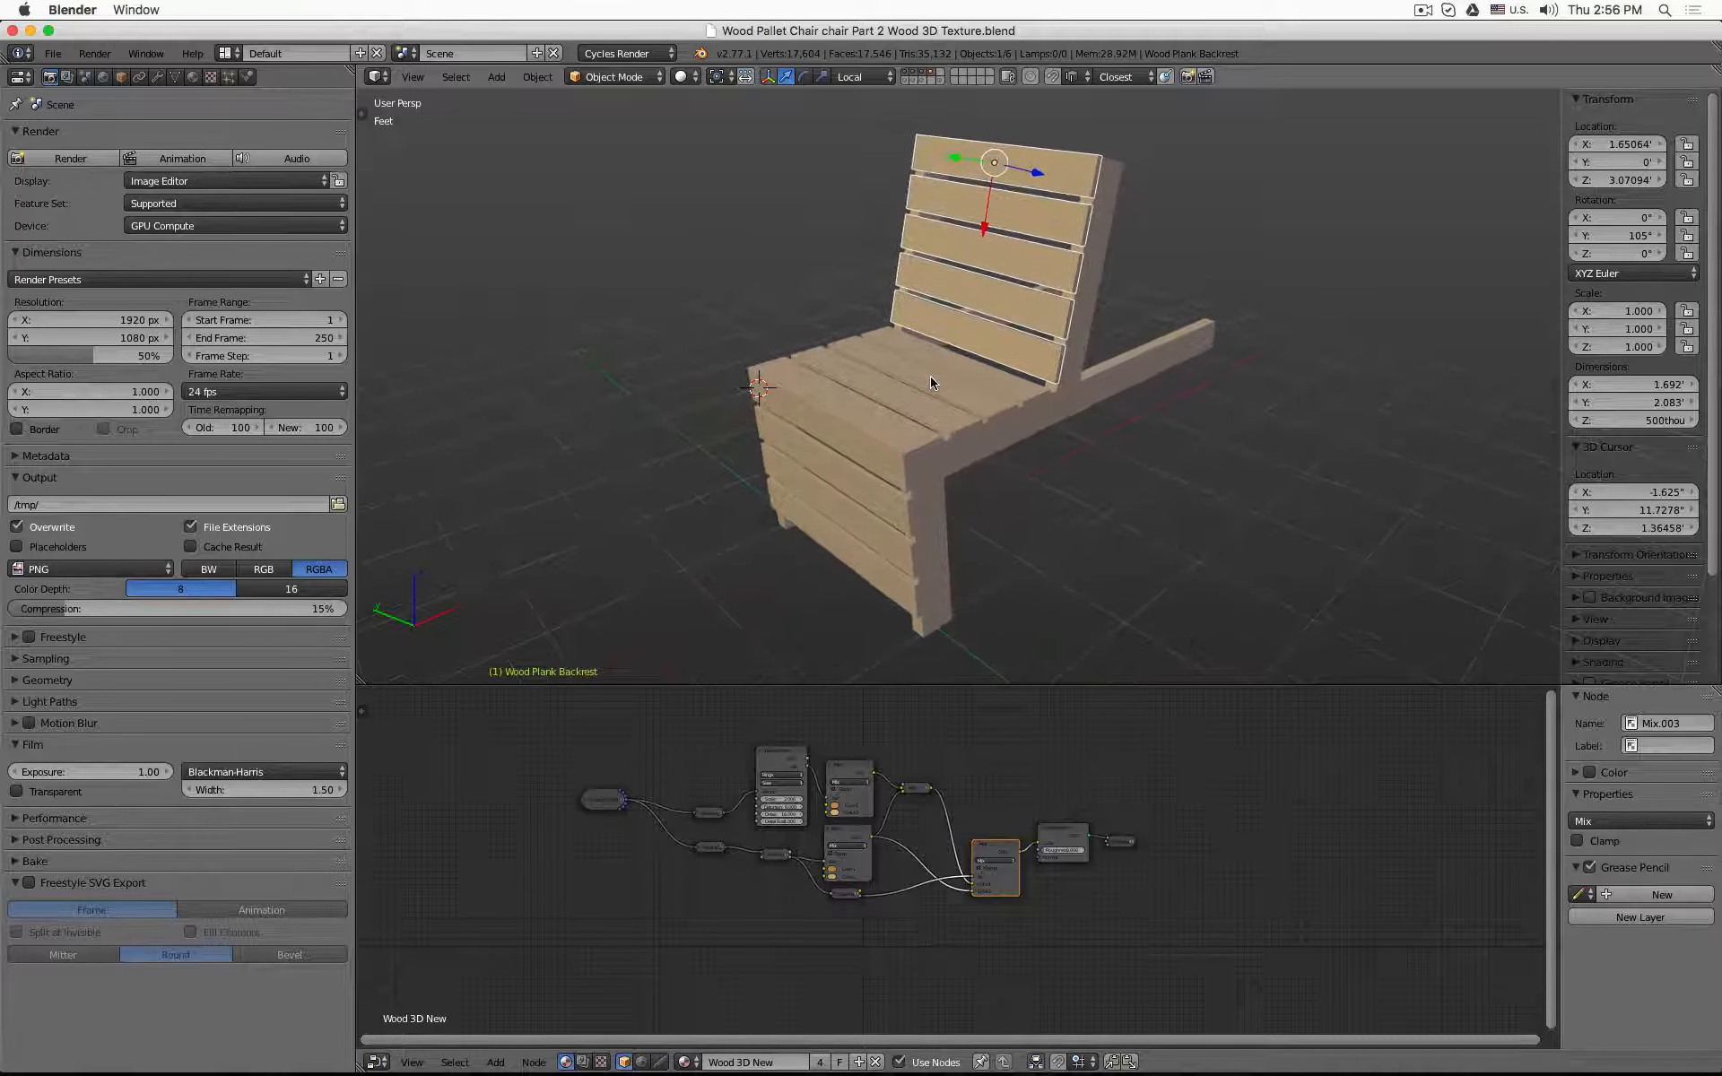
pyautogui.hotkey('shift', 'z')
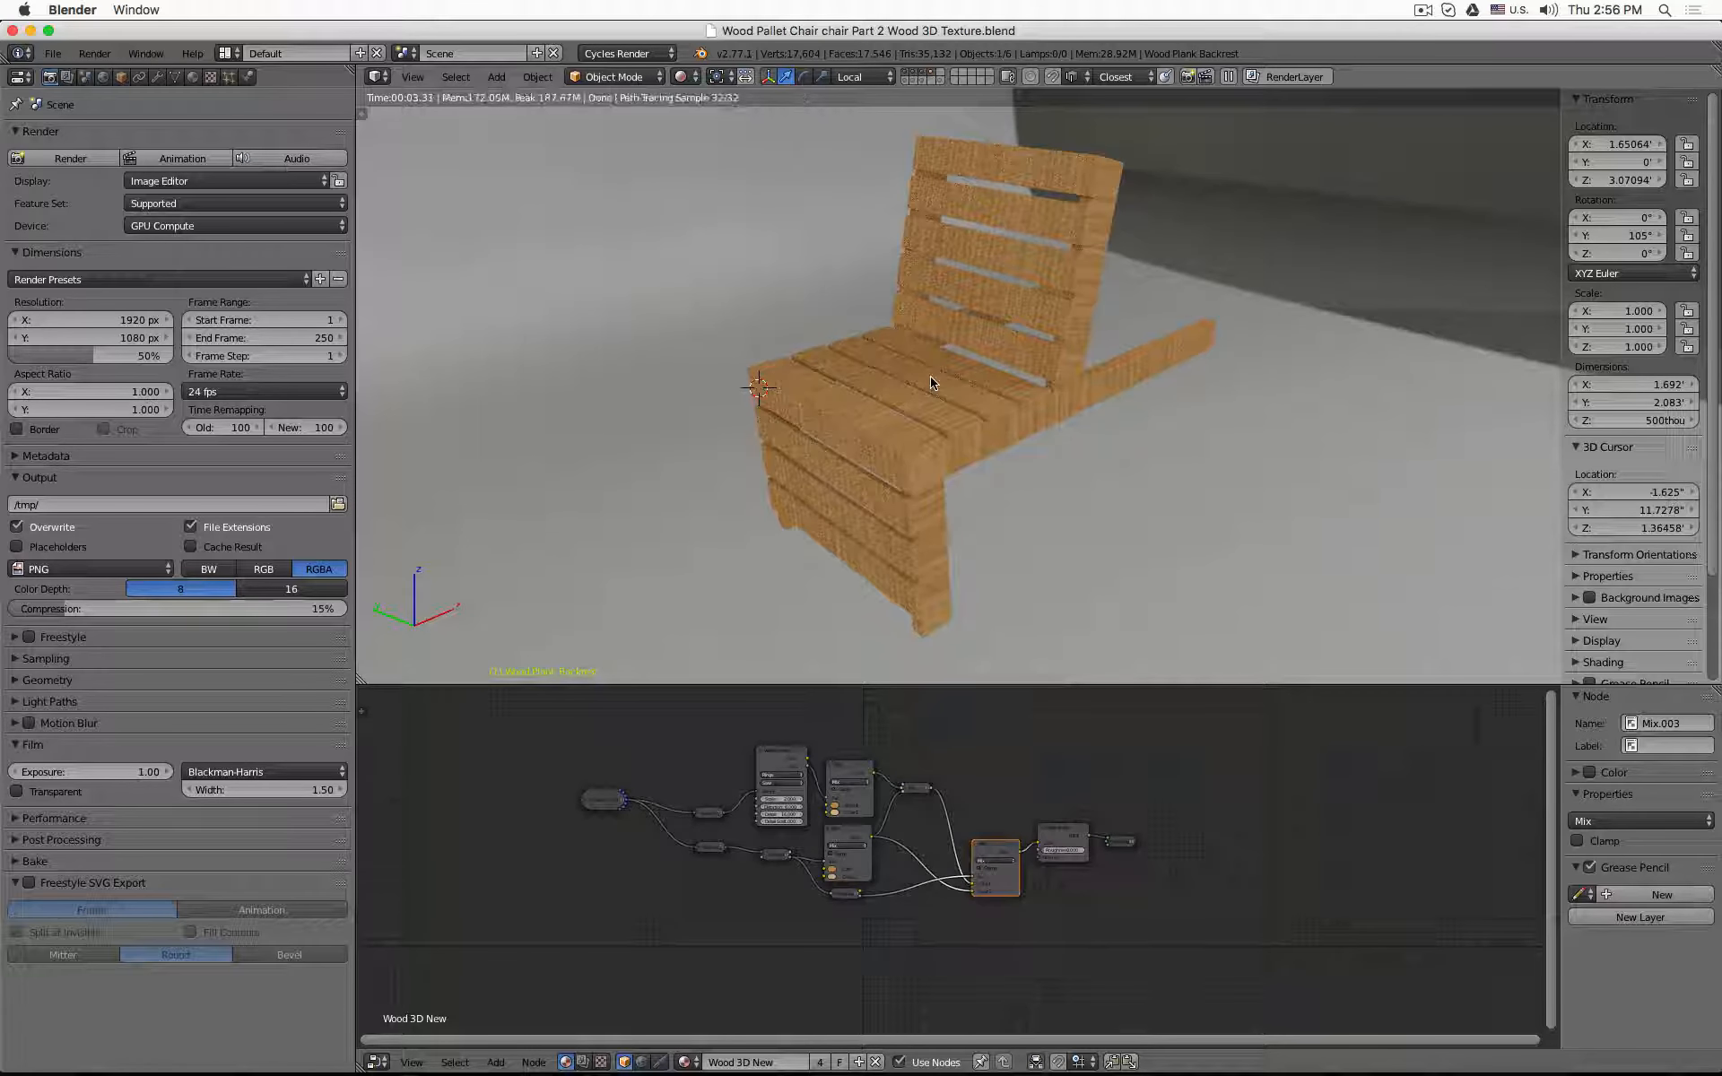
pyautogui.click(683, 77)
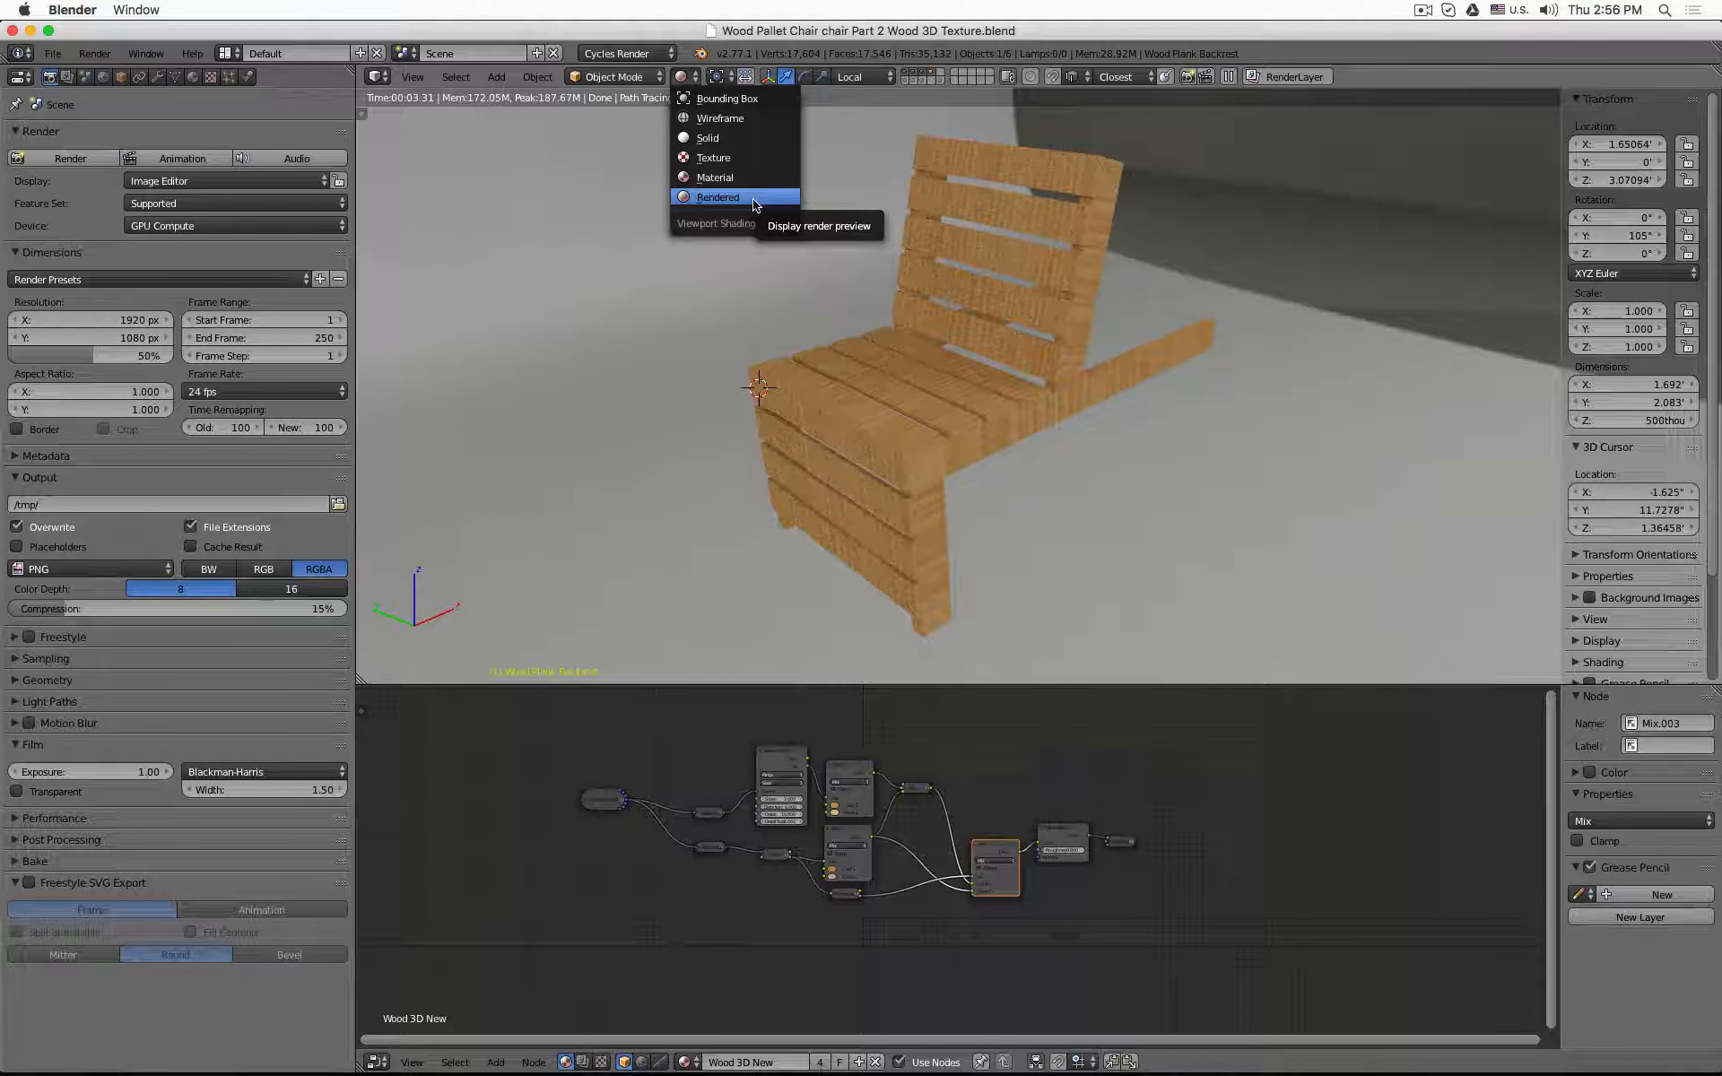
pyautogui.click(717, 198)
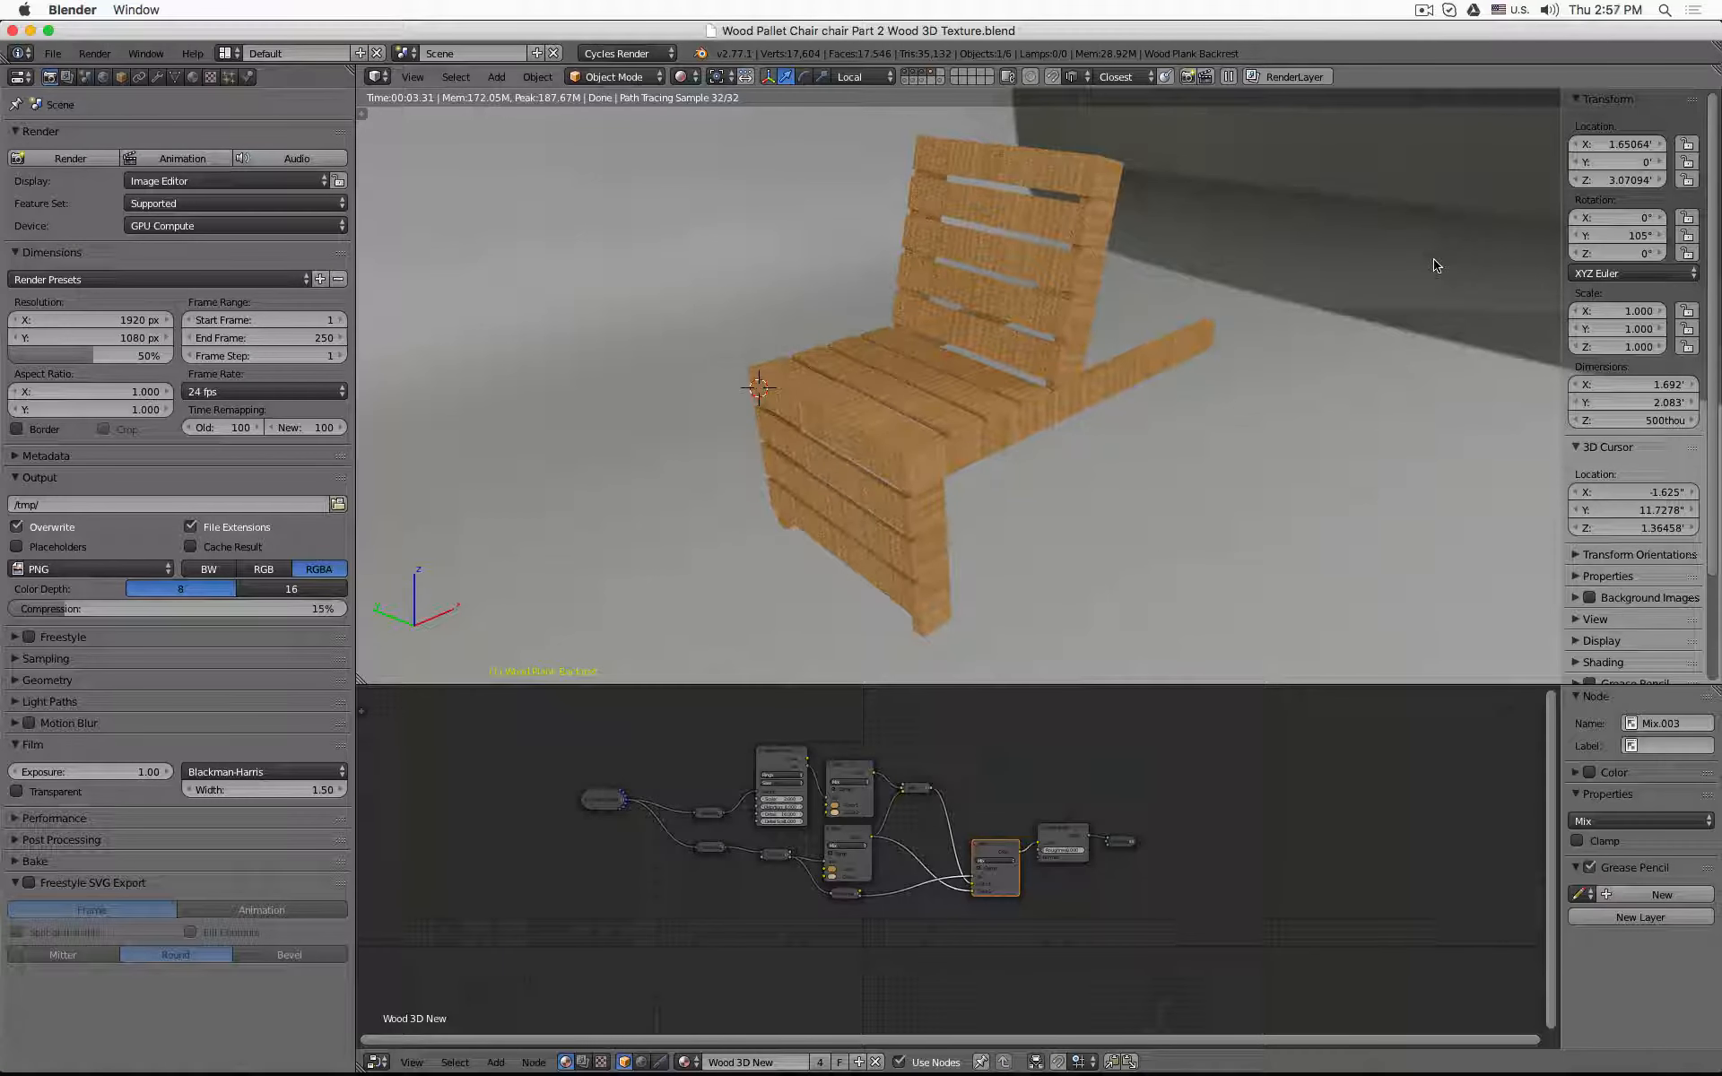
pyautogui.scroll(1, 912, 394)
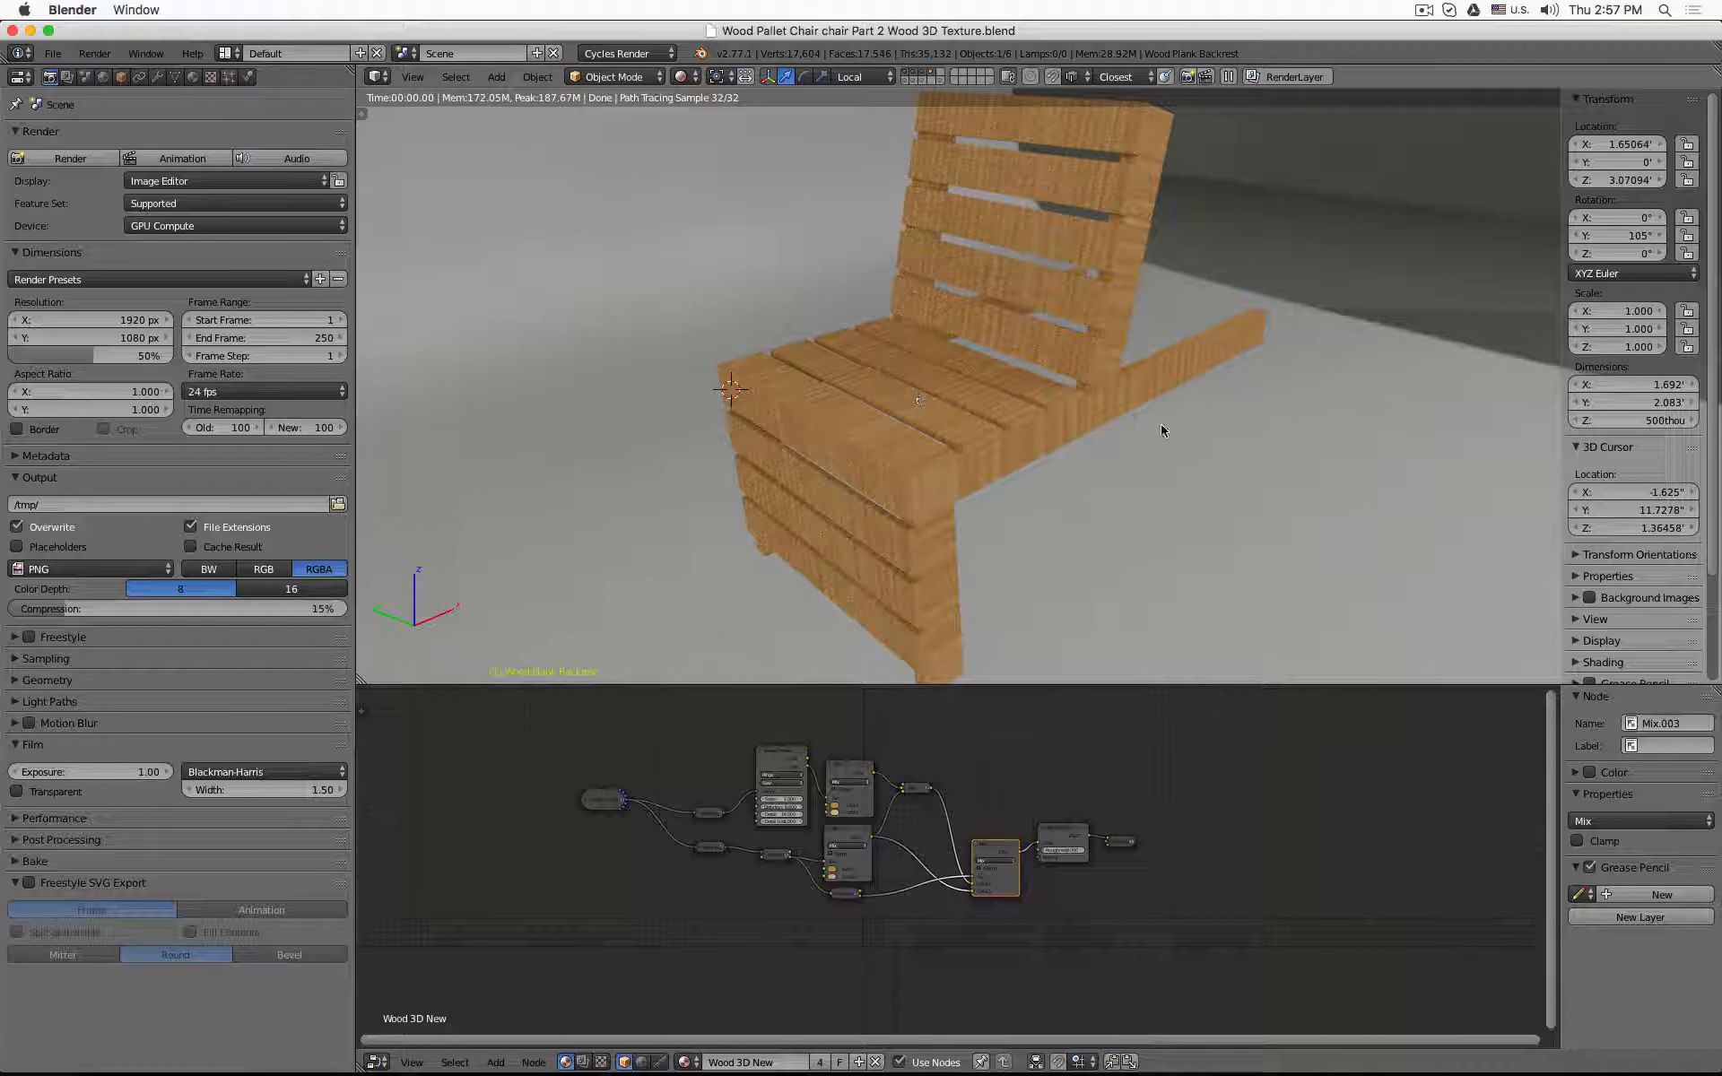
# - Hide and reveal the front legs in wireframe display, and isolate them by hiding all other objects
pyautogui.rightClick(956, 550)
pyautogui.press('z')
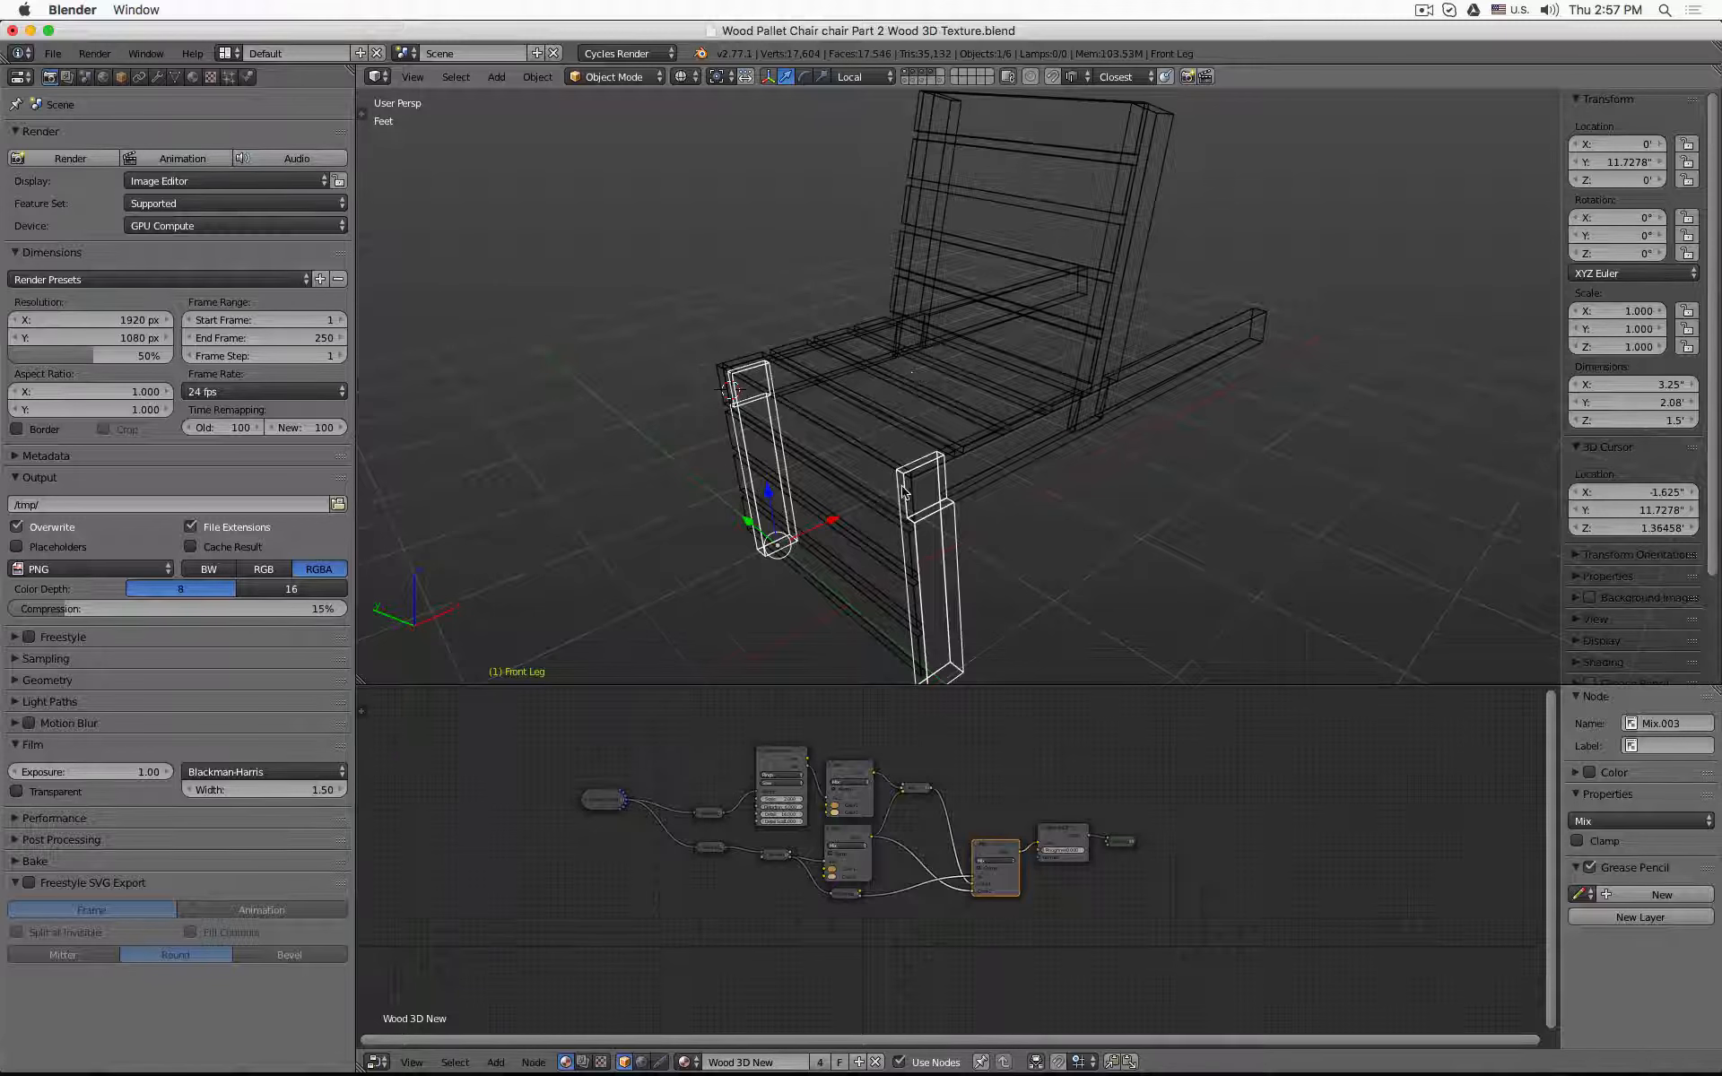
pyautogui.scroll(-1, 904, 491)
pyautogui.press('h')
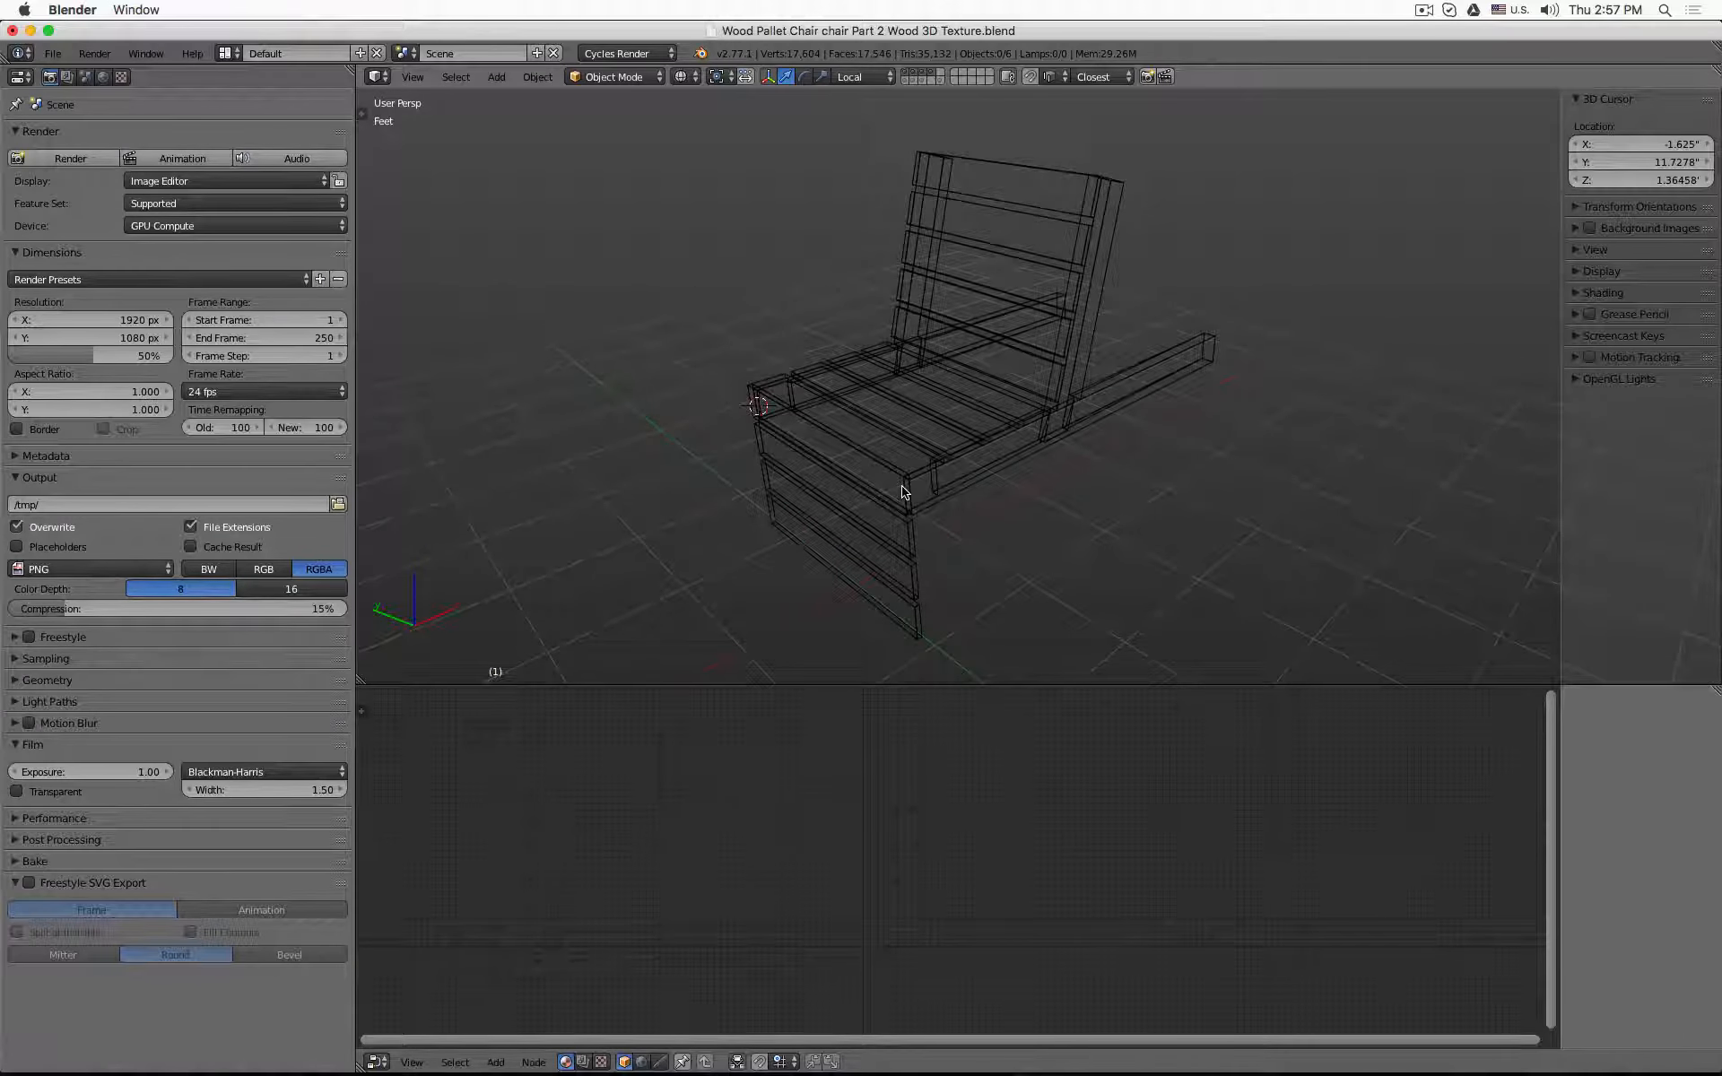
pyautogui.hotkey('alt', 'h')
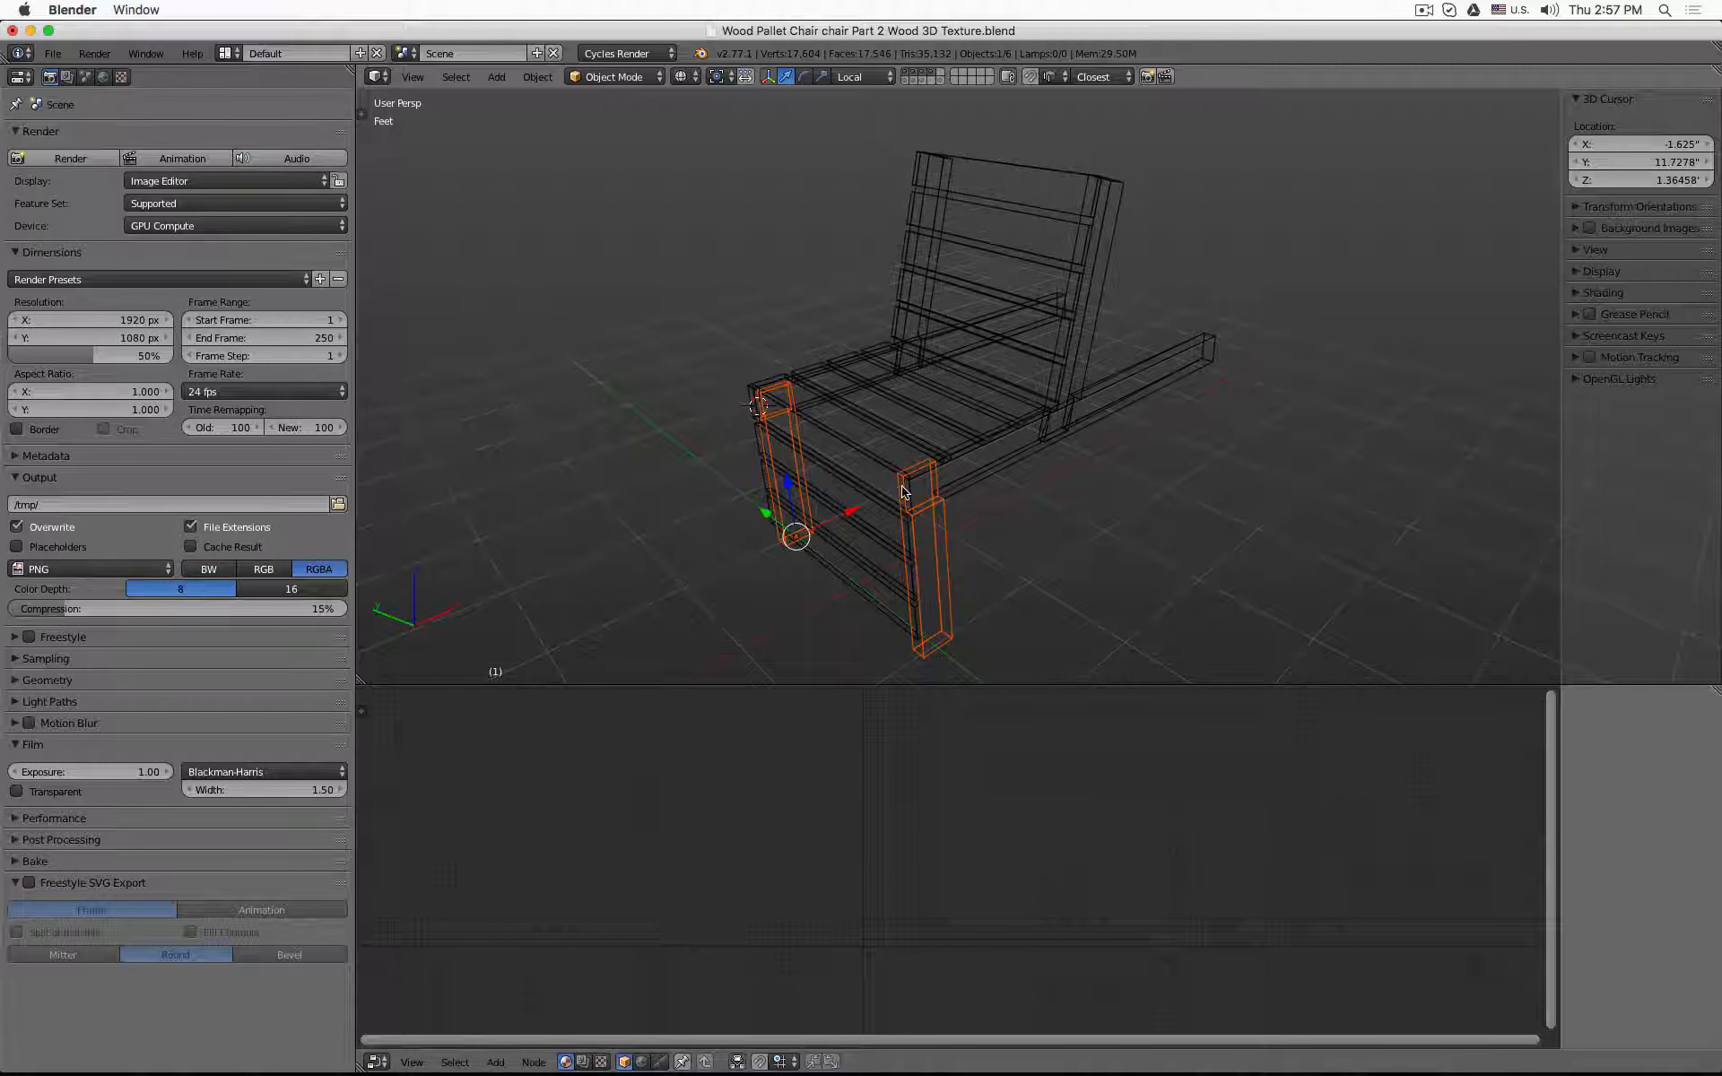
pyautogui.rightClick(903, 492)
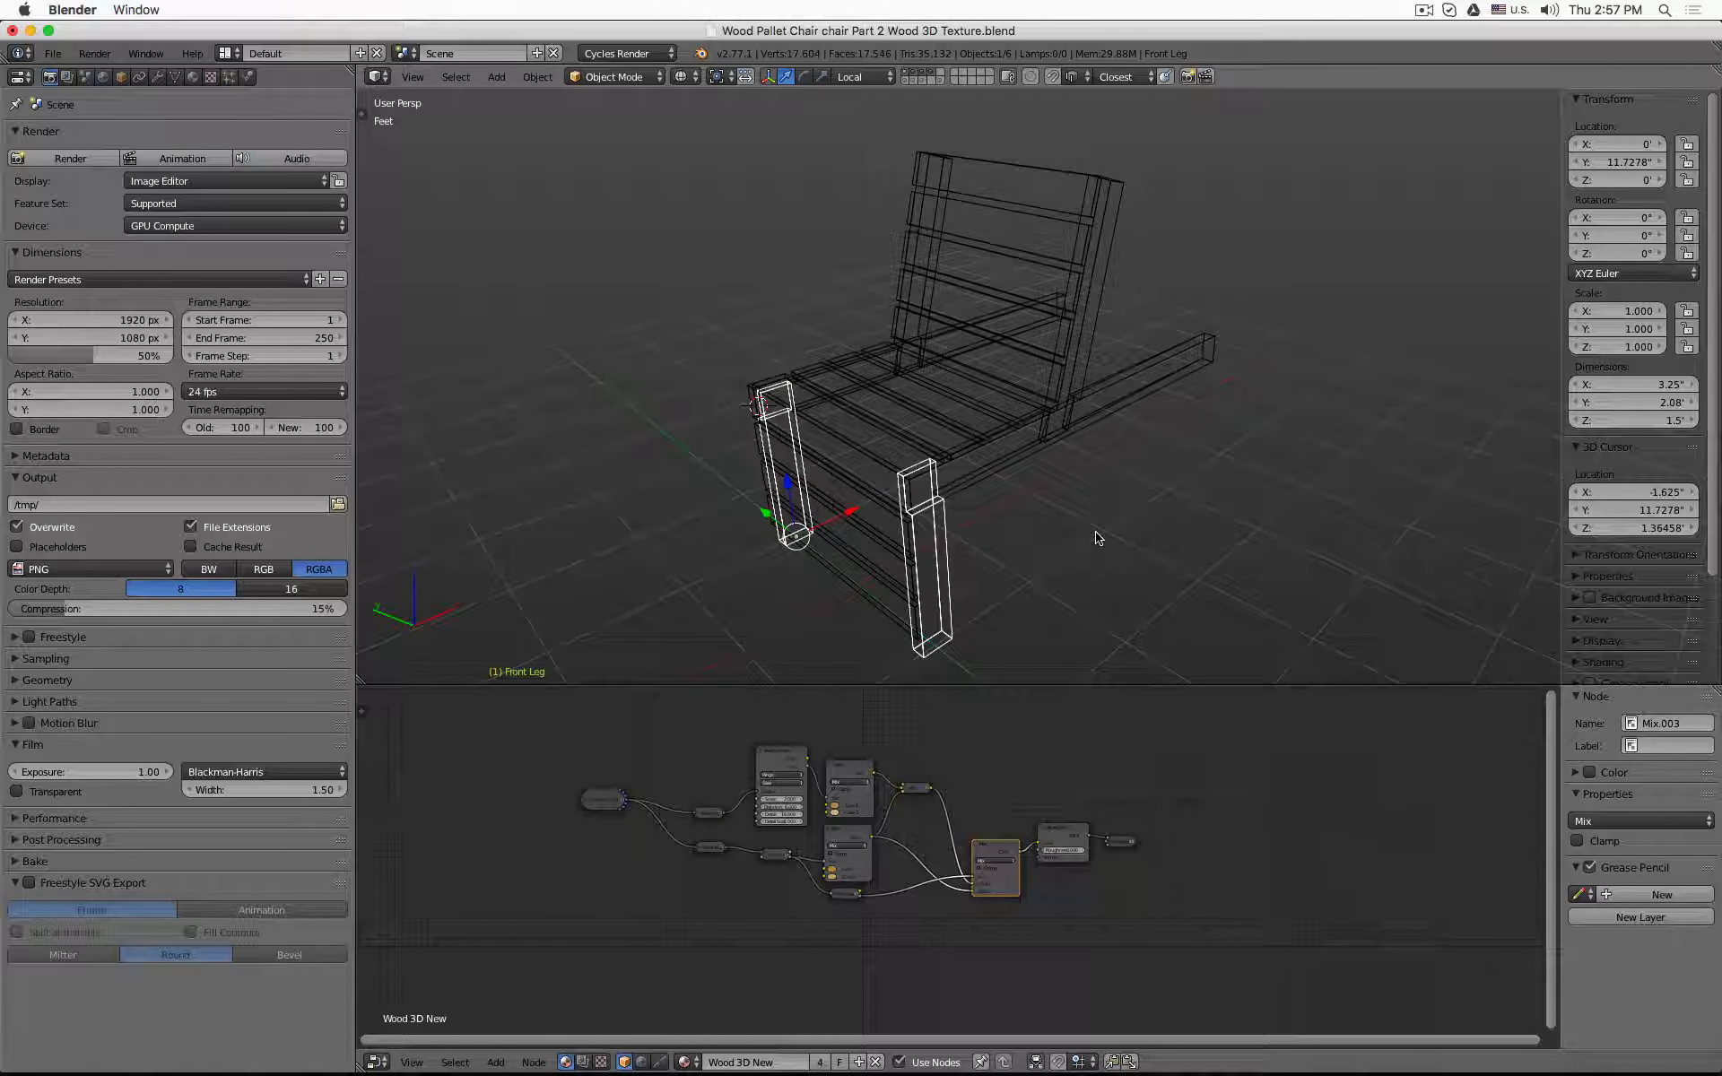
pyautogui.hotkey('shift', 'h')
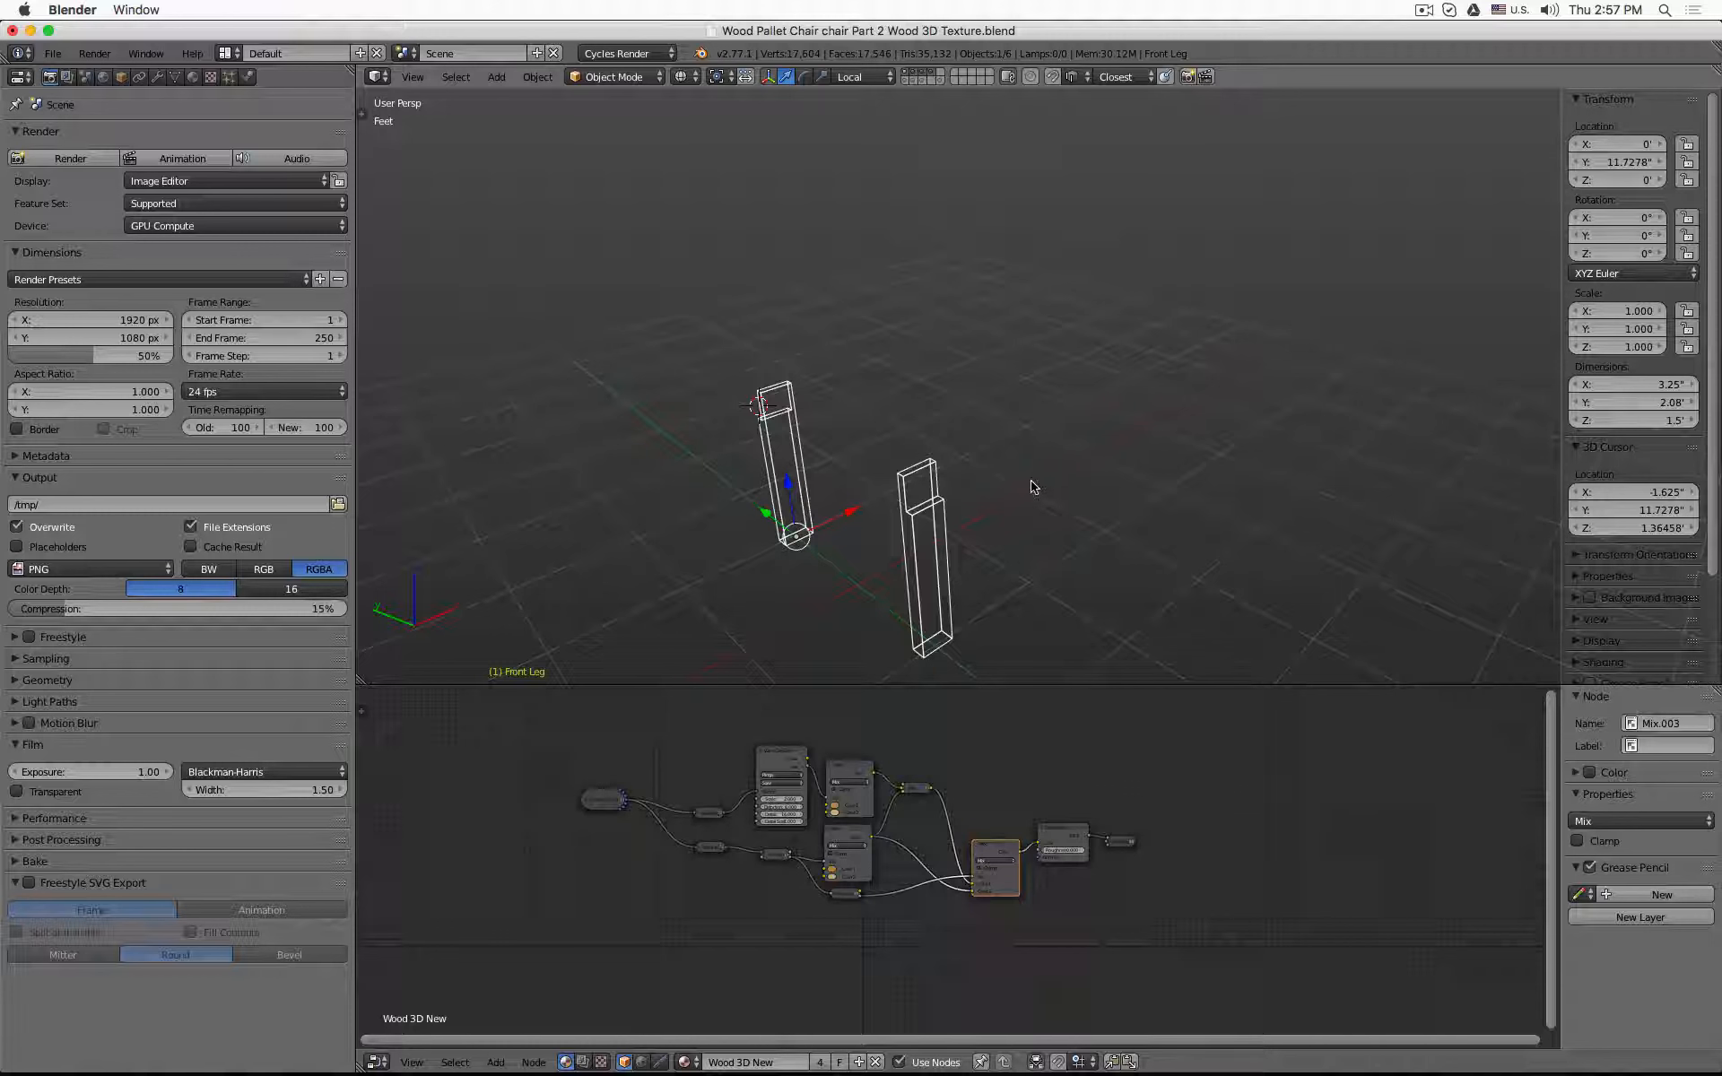
# - Review the World's studio019.hdr environment texture settings and nodes, and return to the Wood 3D New material nodes
pyautogui.click(103, 77)
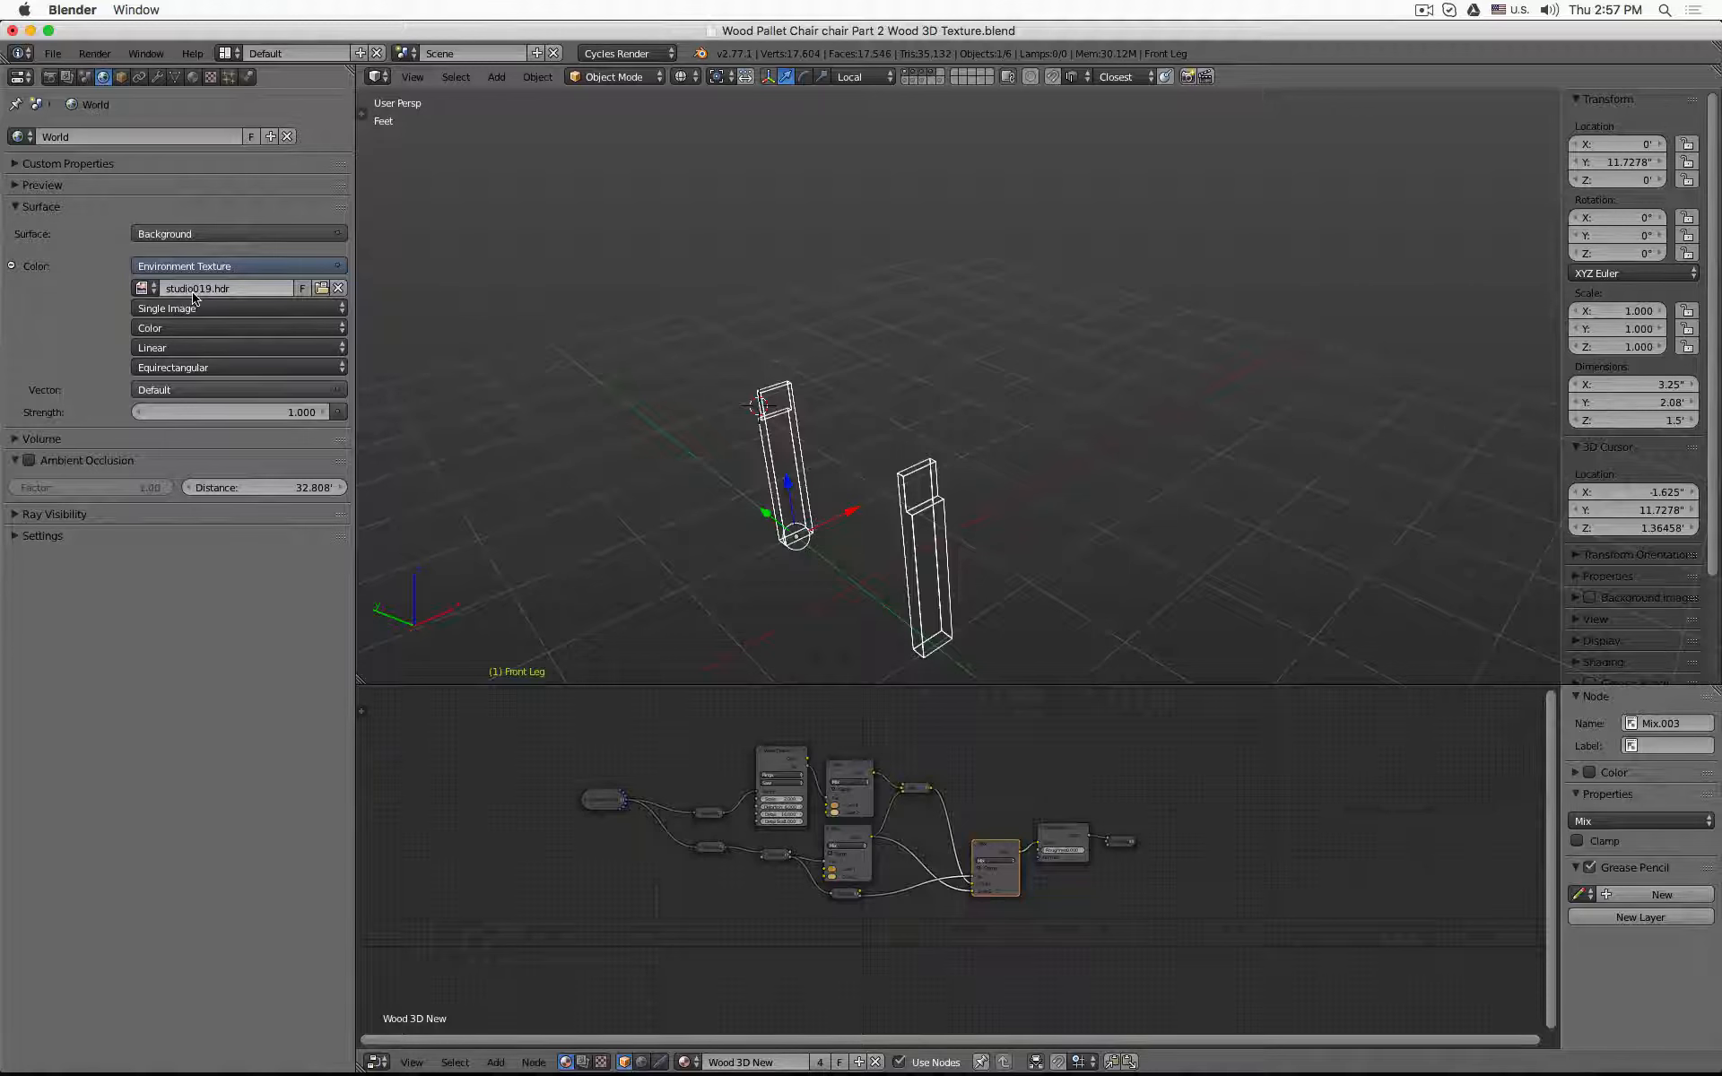
pyautogui.click(641, 1062)
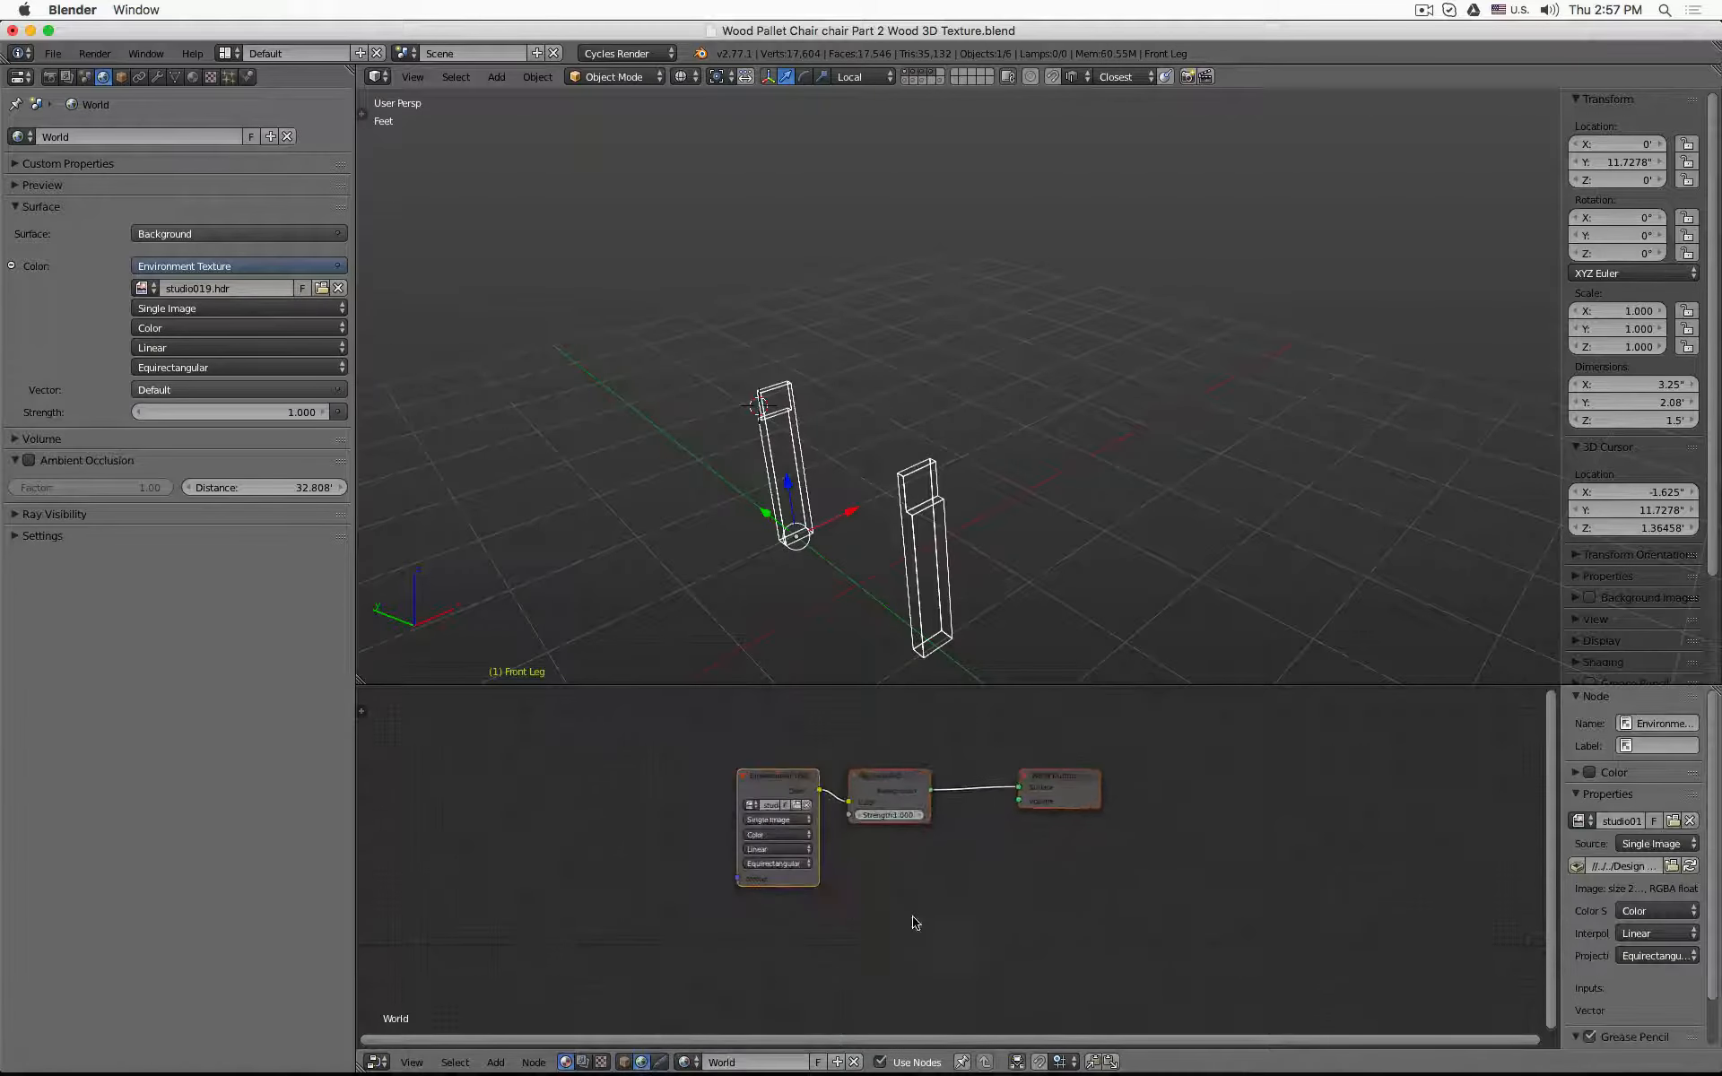
pyautogui.scroll(3, 909, 901)
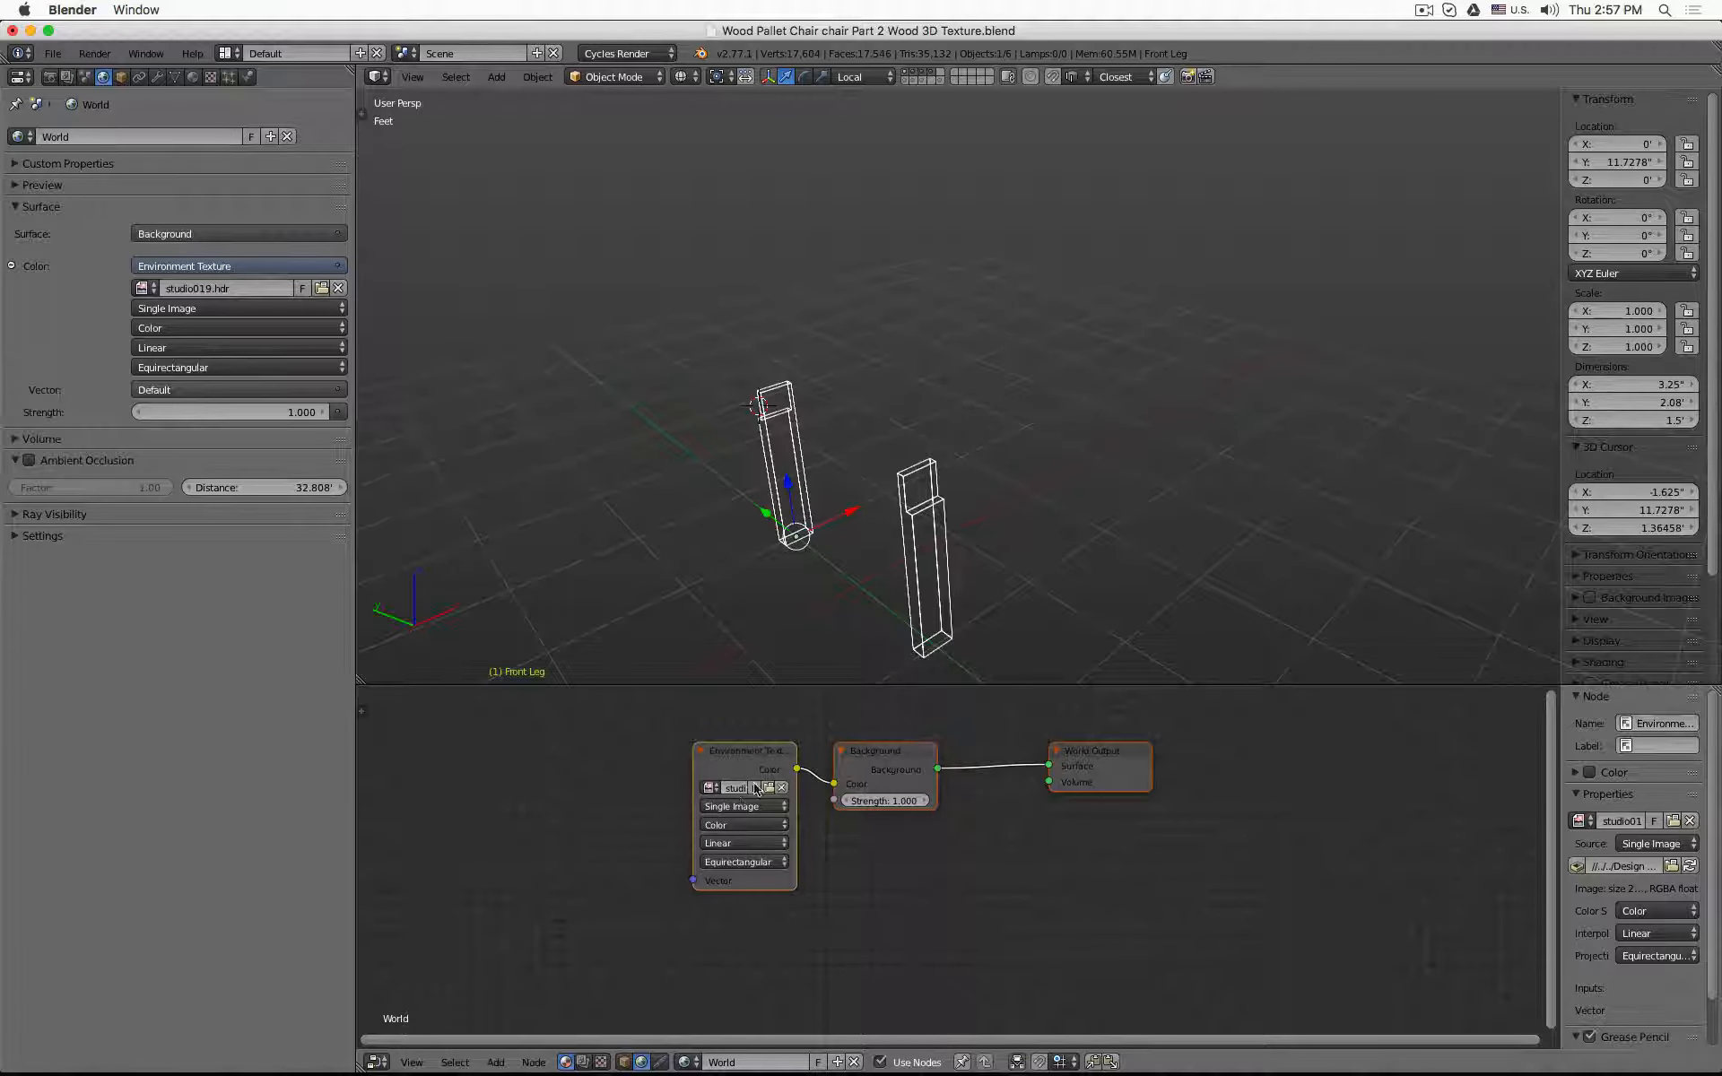
pyautogui.click(625, 1065)
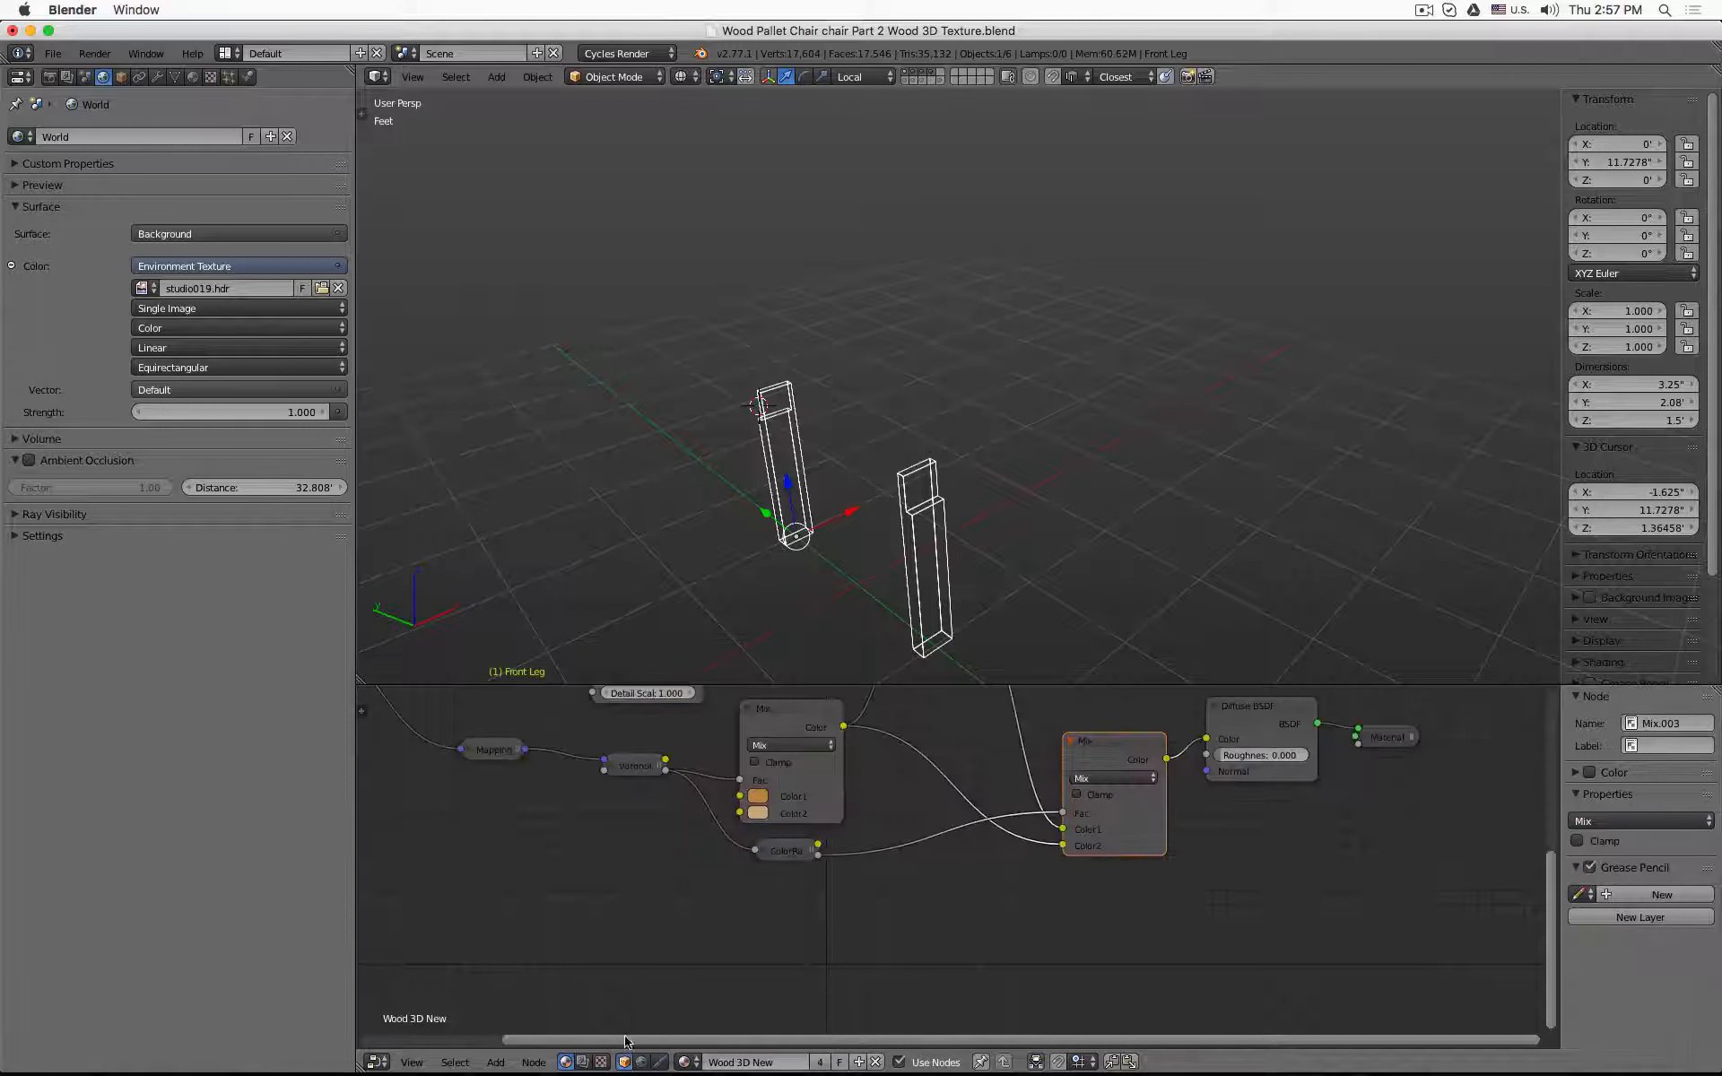
# - Examine the wood grain on the isolated front legs from several angles in Rendered shading
pyautogui.moveTo(861, 502); pyautogui.dragTo(873, 434, button='middle')
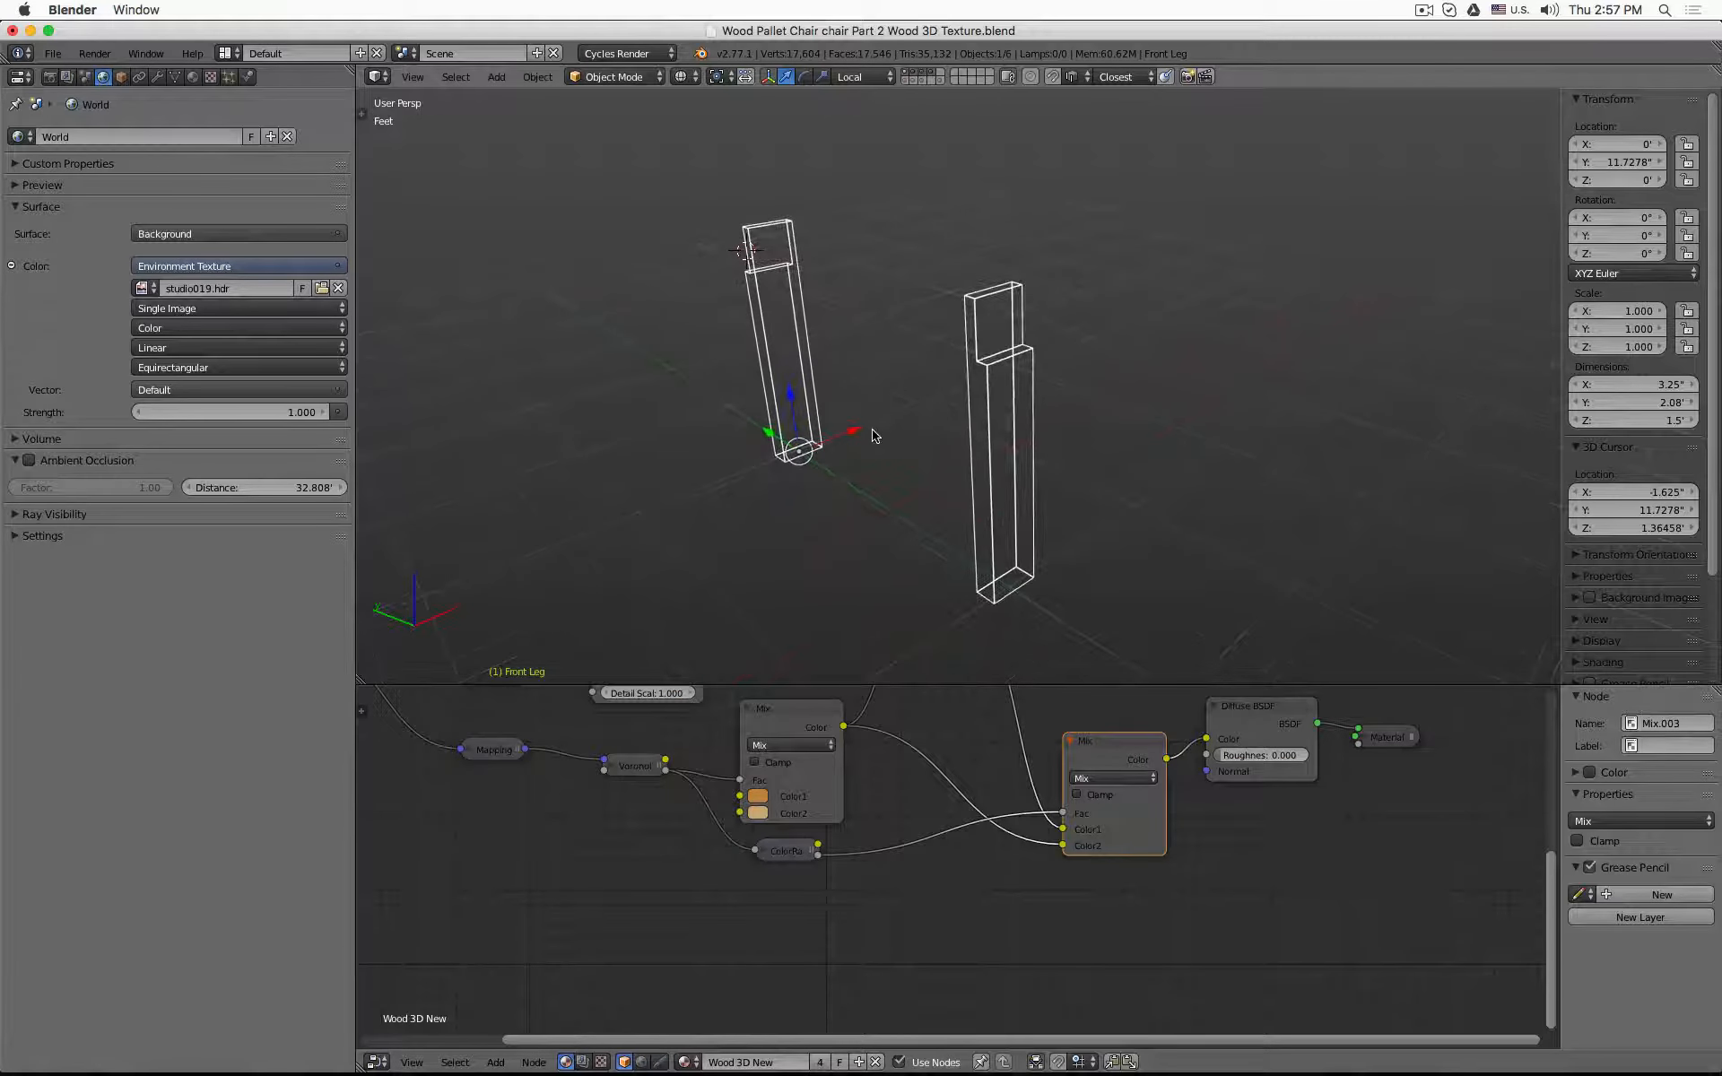
pyautogui.hotkey('shift', 'z')
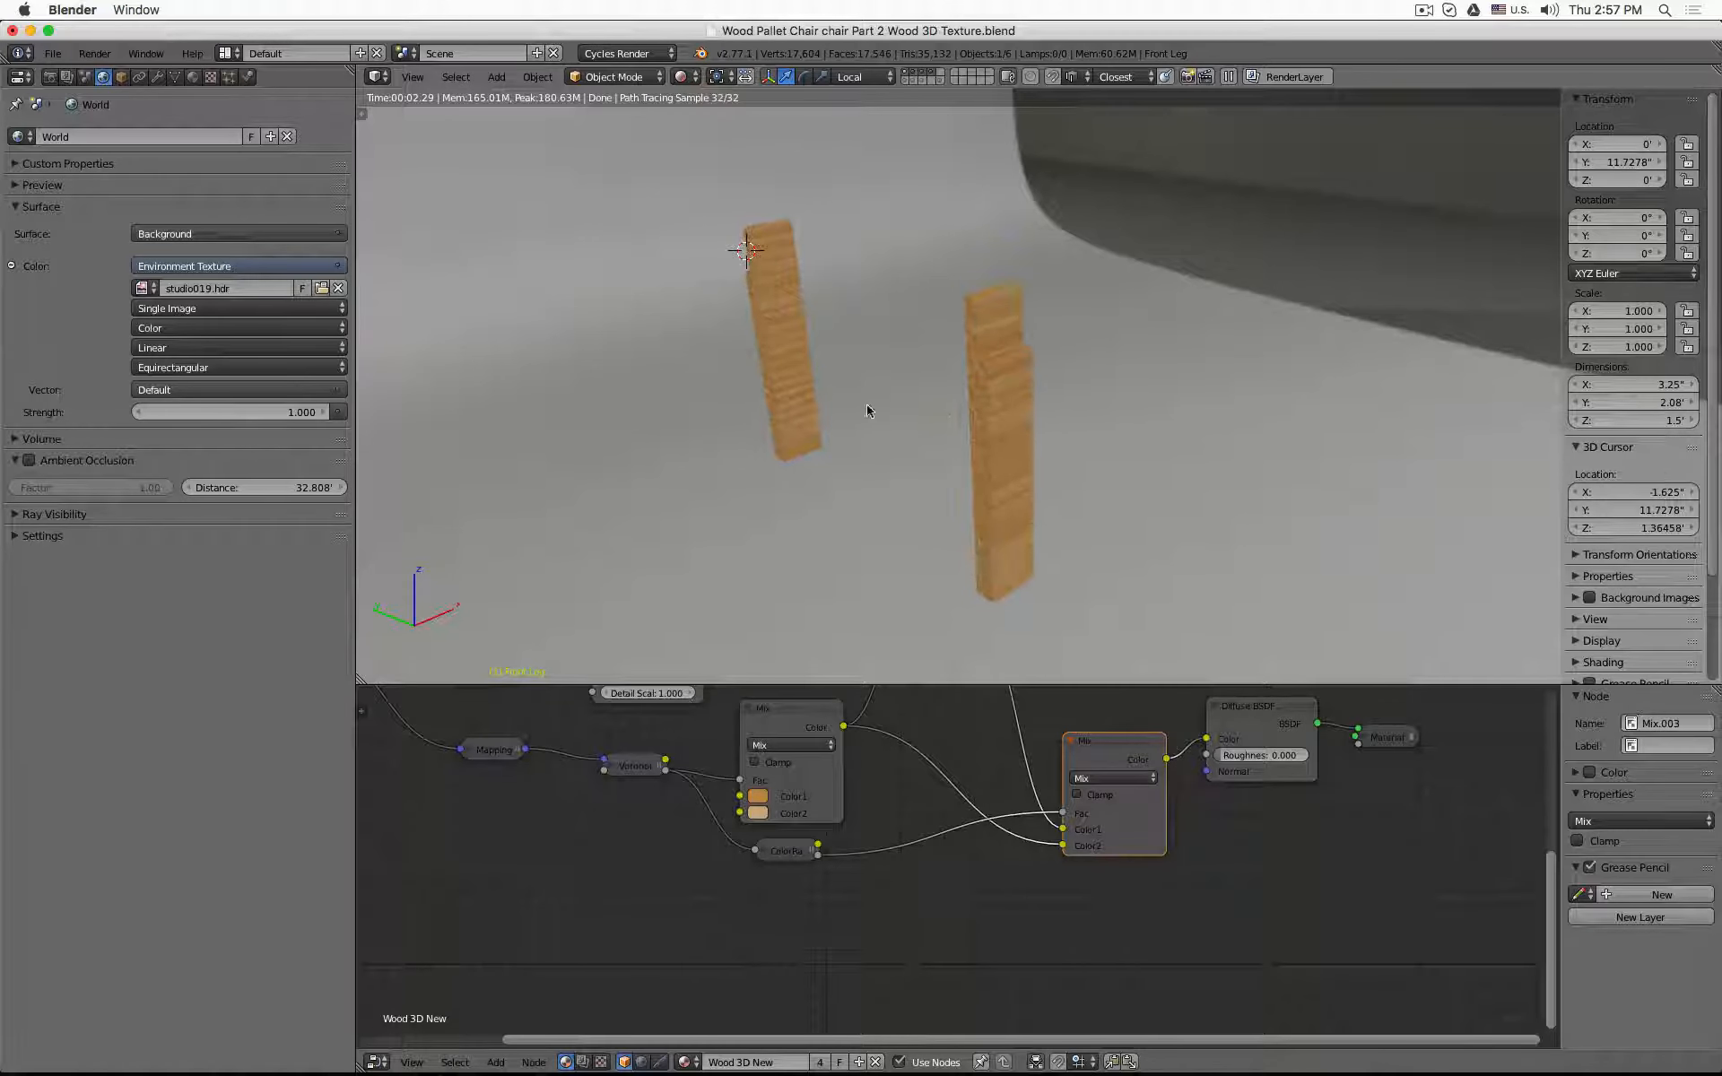
pyautogui.moveTo(866, 410); pyautogui.dragTo(899, 369, button='middle')
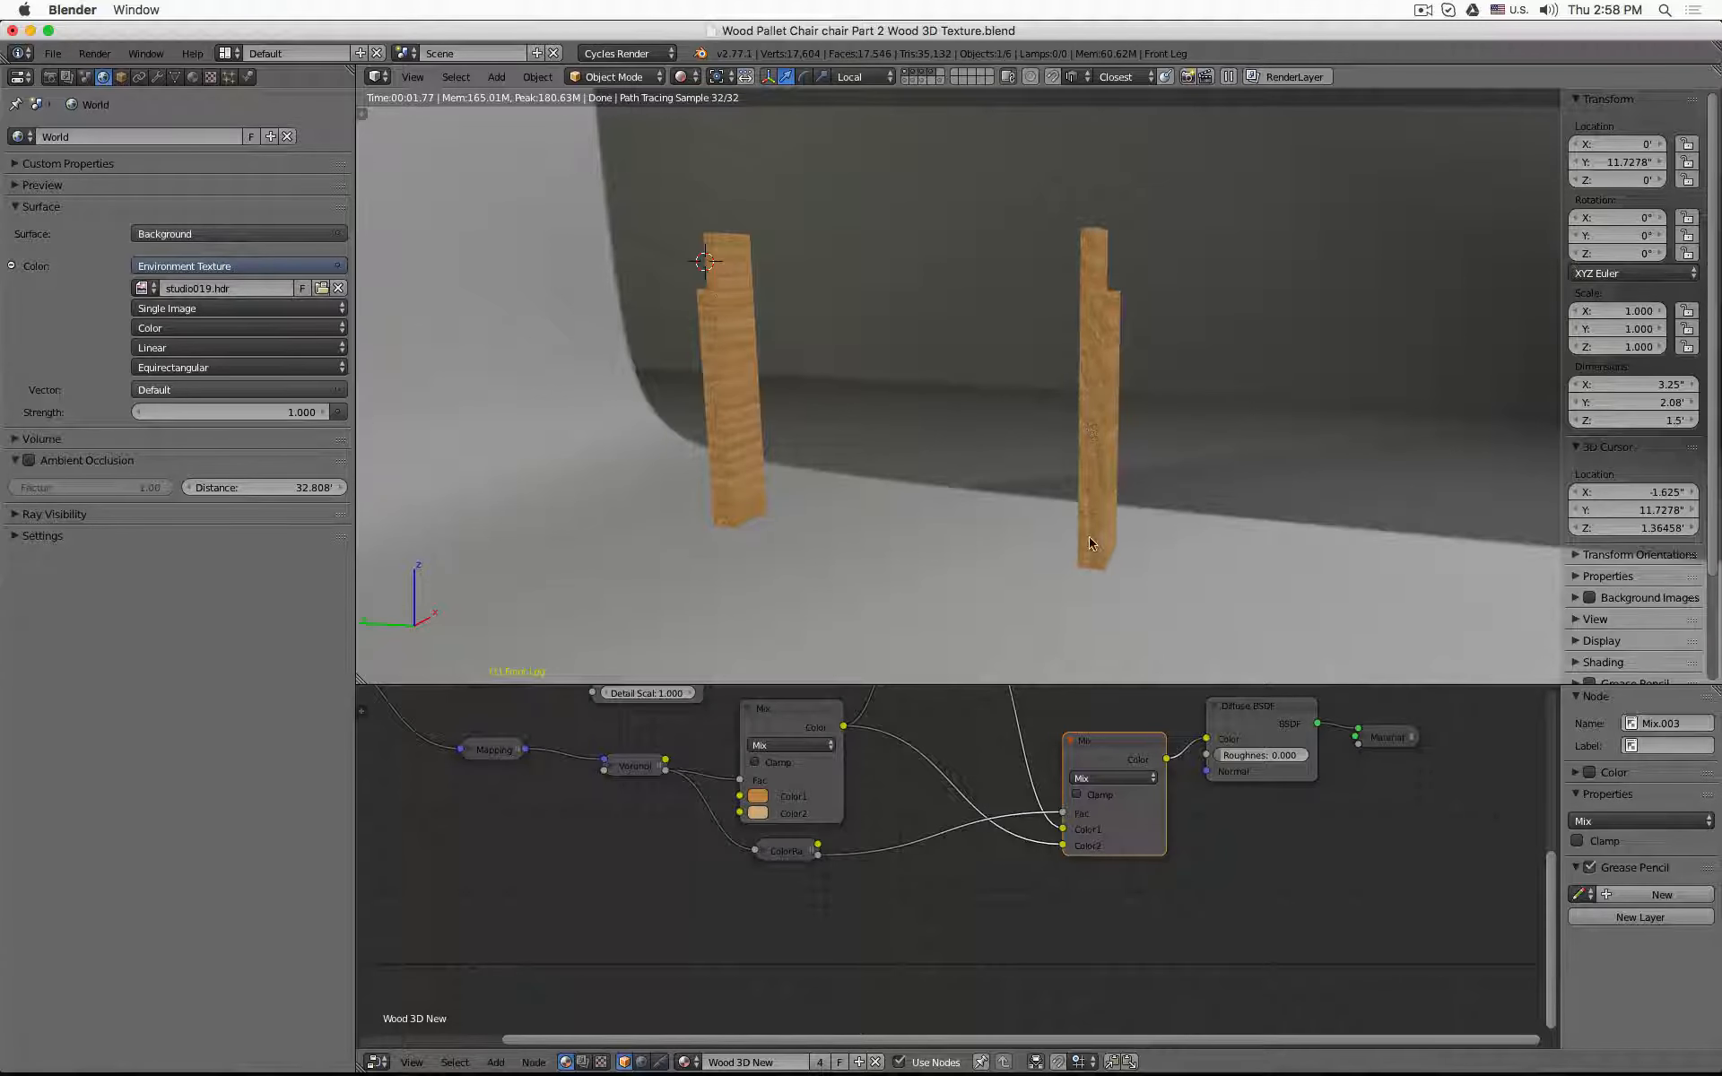
pyautogui.moveTo(1064, 588); pyautogui.dragTo(1034, 452, button='middle')
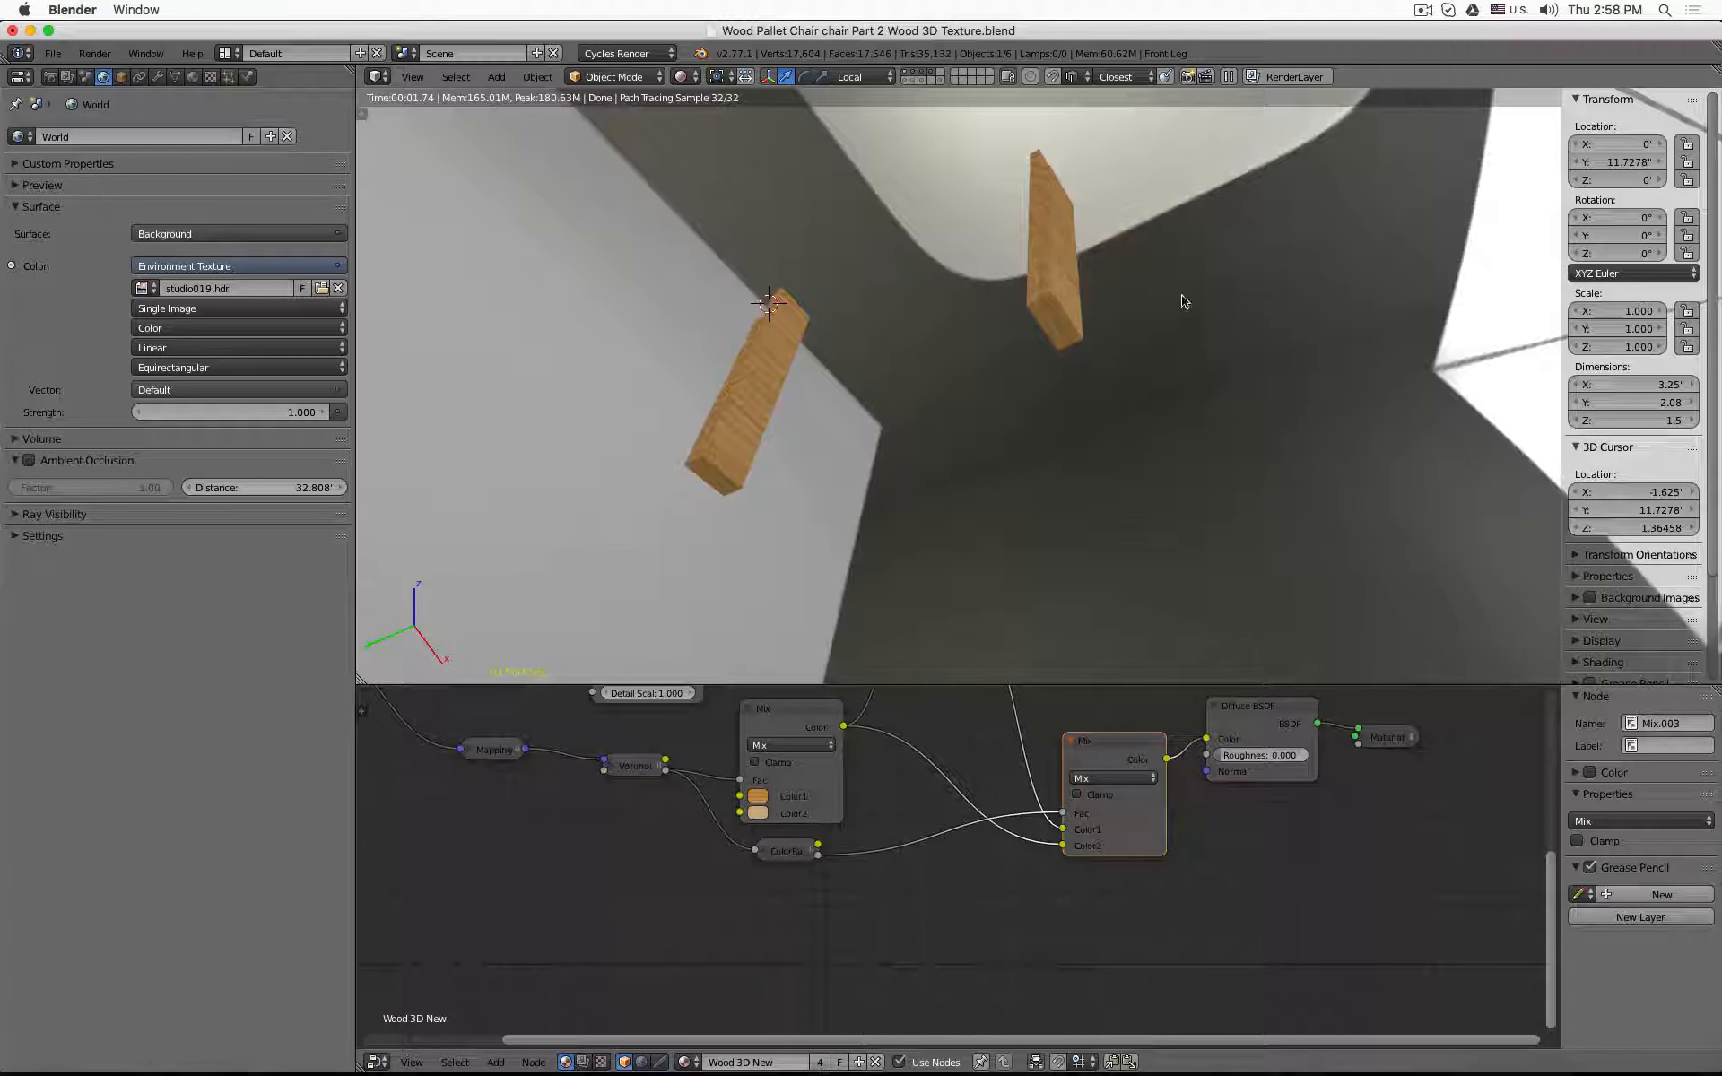
pyautogui.moveTo(1095, 319); pyautogui.dragTo(1103, 444, button='middle')
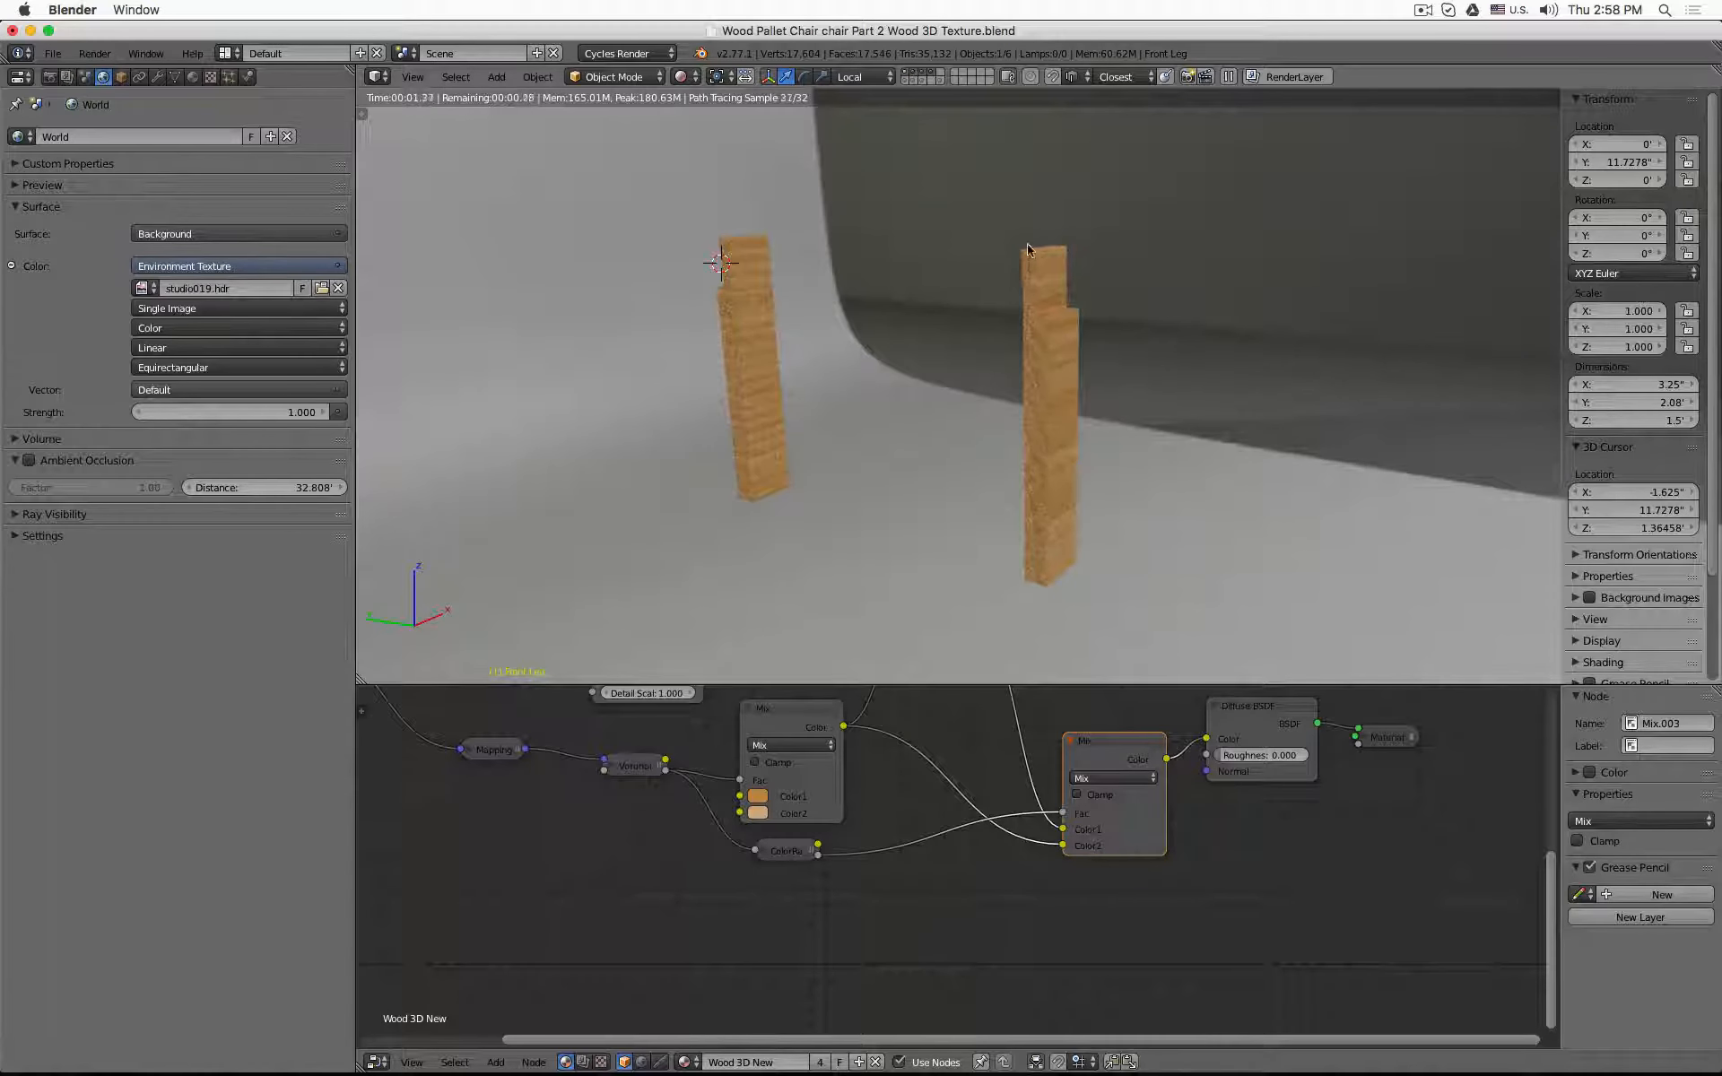
# - Switch to wireframe display and add a mesh cylinder at the 3D cursor
pyautogui.press('z')
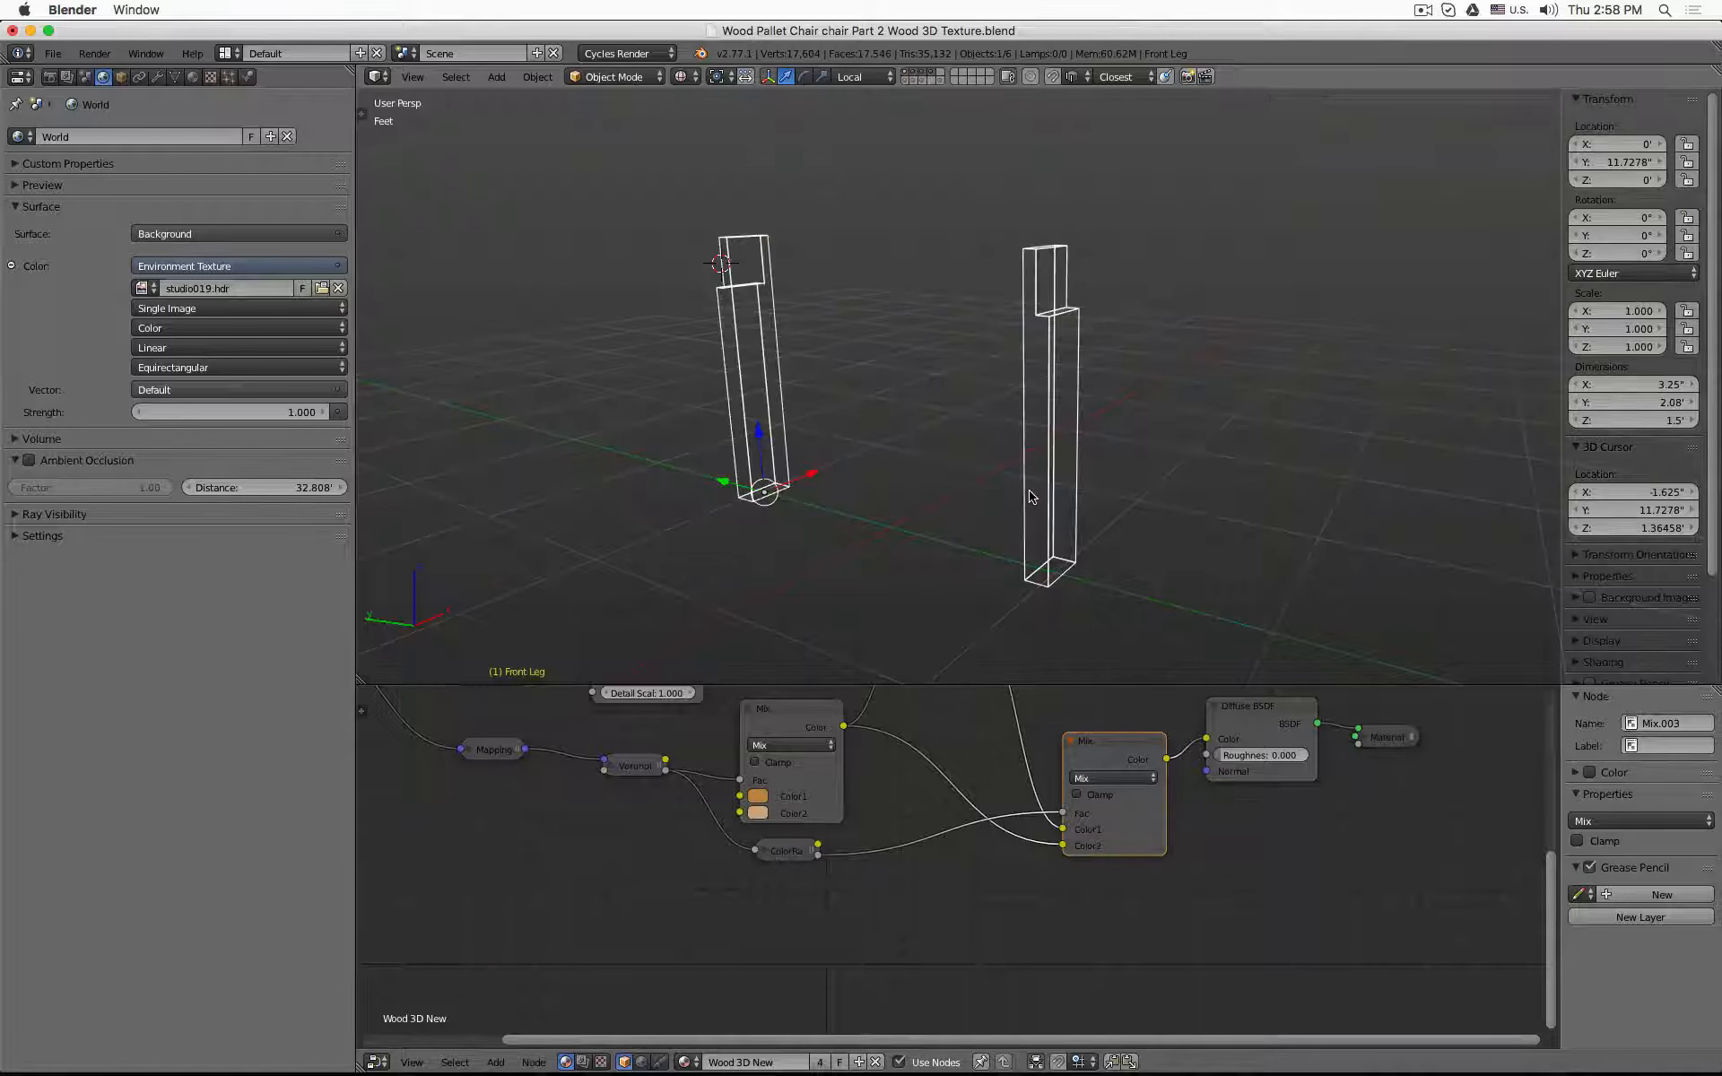
pyautogui.hotkey('shift', 'a')
pyautogui.moveTo(807, 492)
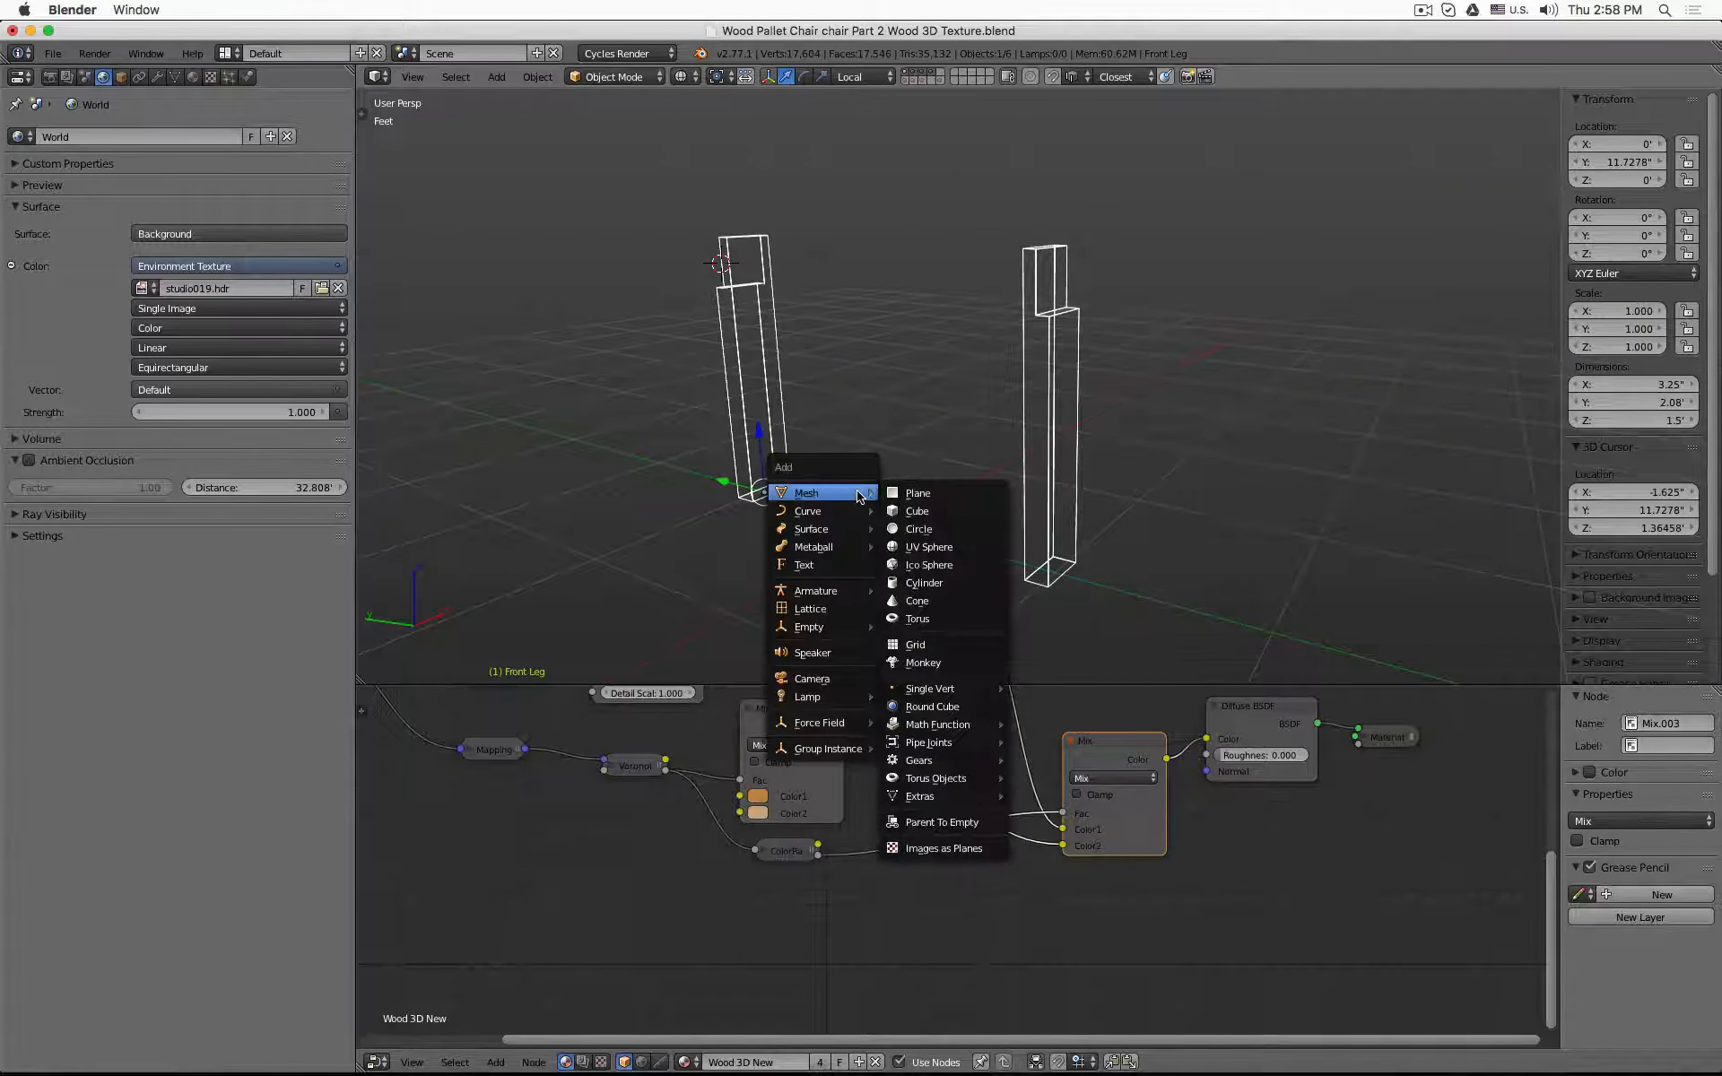
pyautogui.click(932, 582)
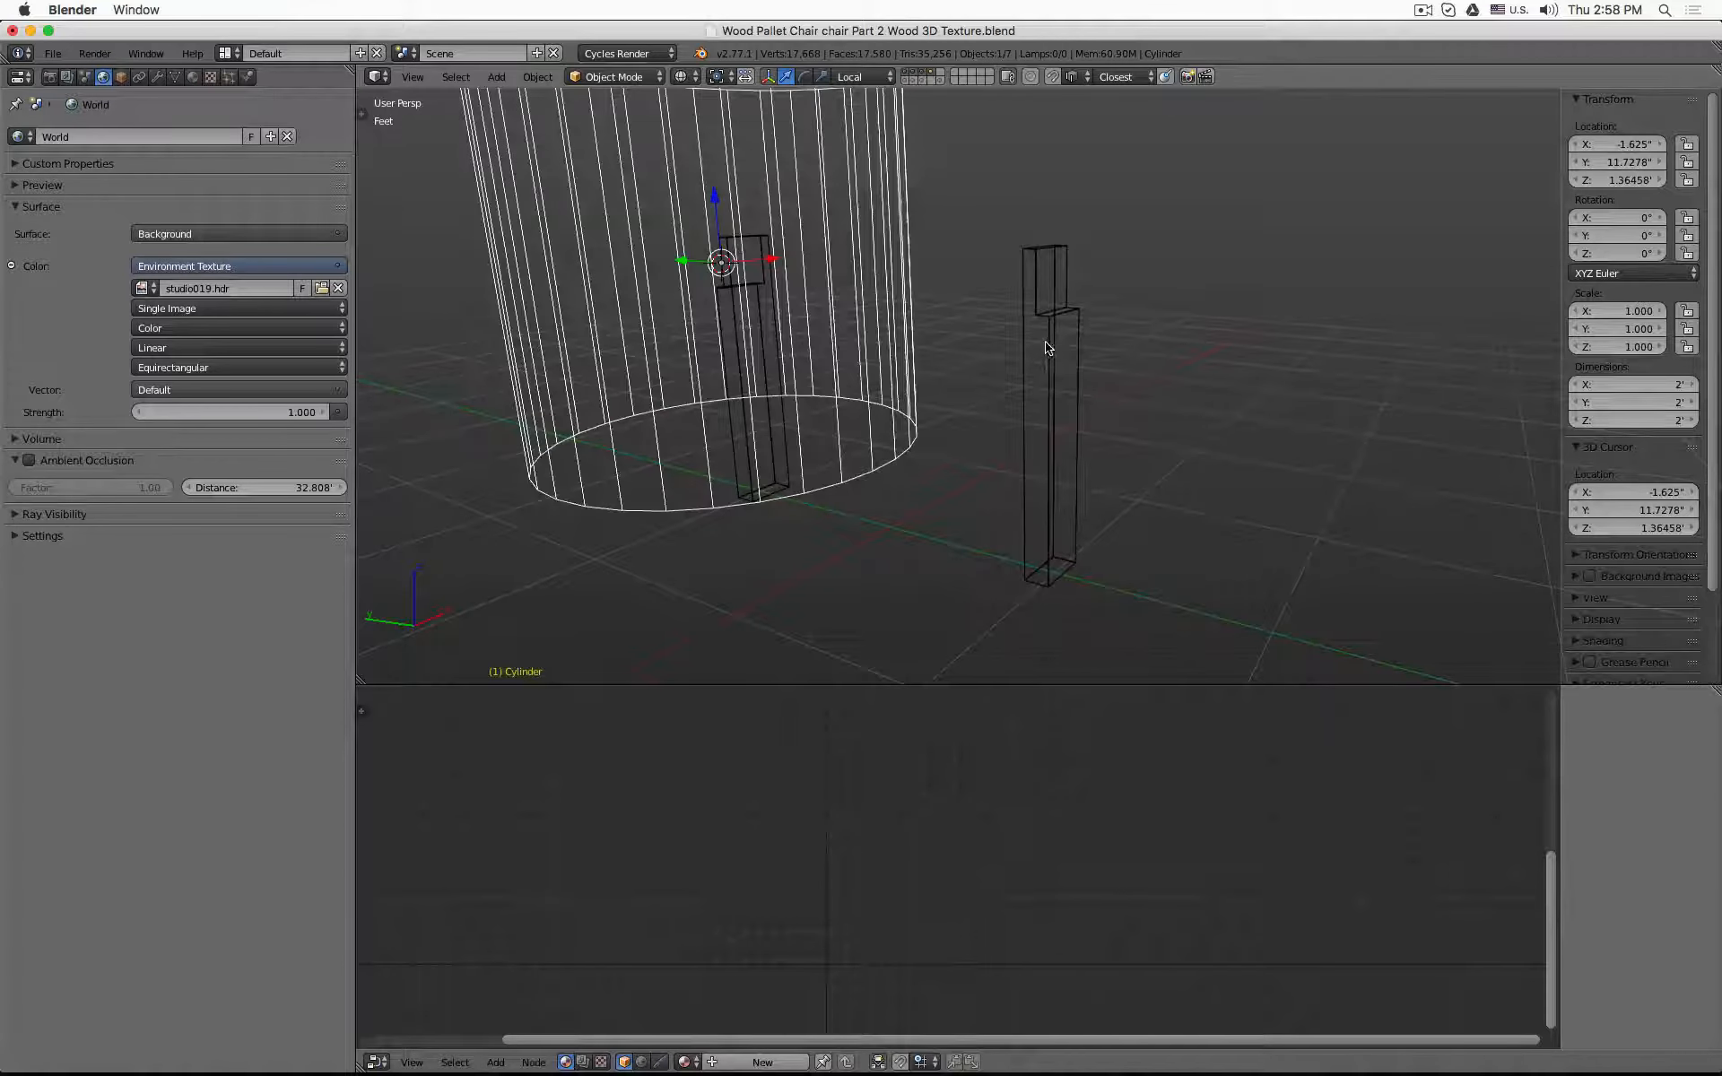
pyautogui.scroll(-3, 1046, 346)
pyautogui.moveTo(889, 366)
pyautogui.mouseDown(button='middle')
pyautogui.moveTo(958, 402)
pyautogui.moveTo(915, 390)
pyautogui.mouseUp(button='middle')
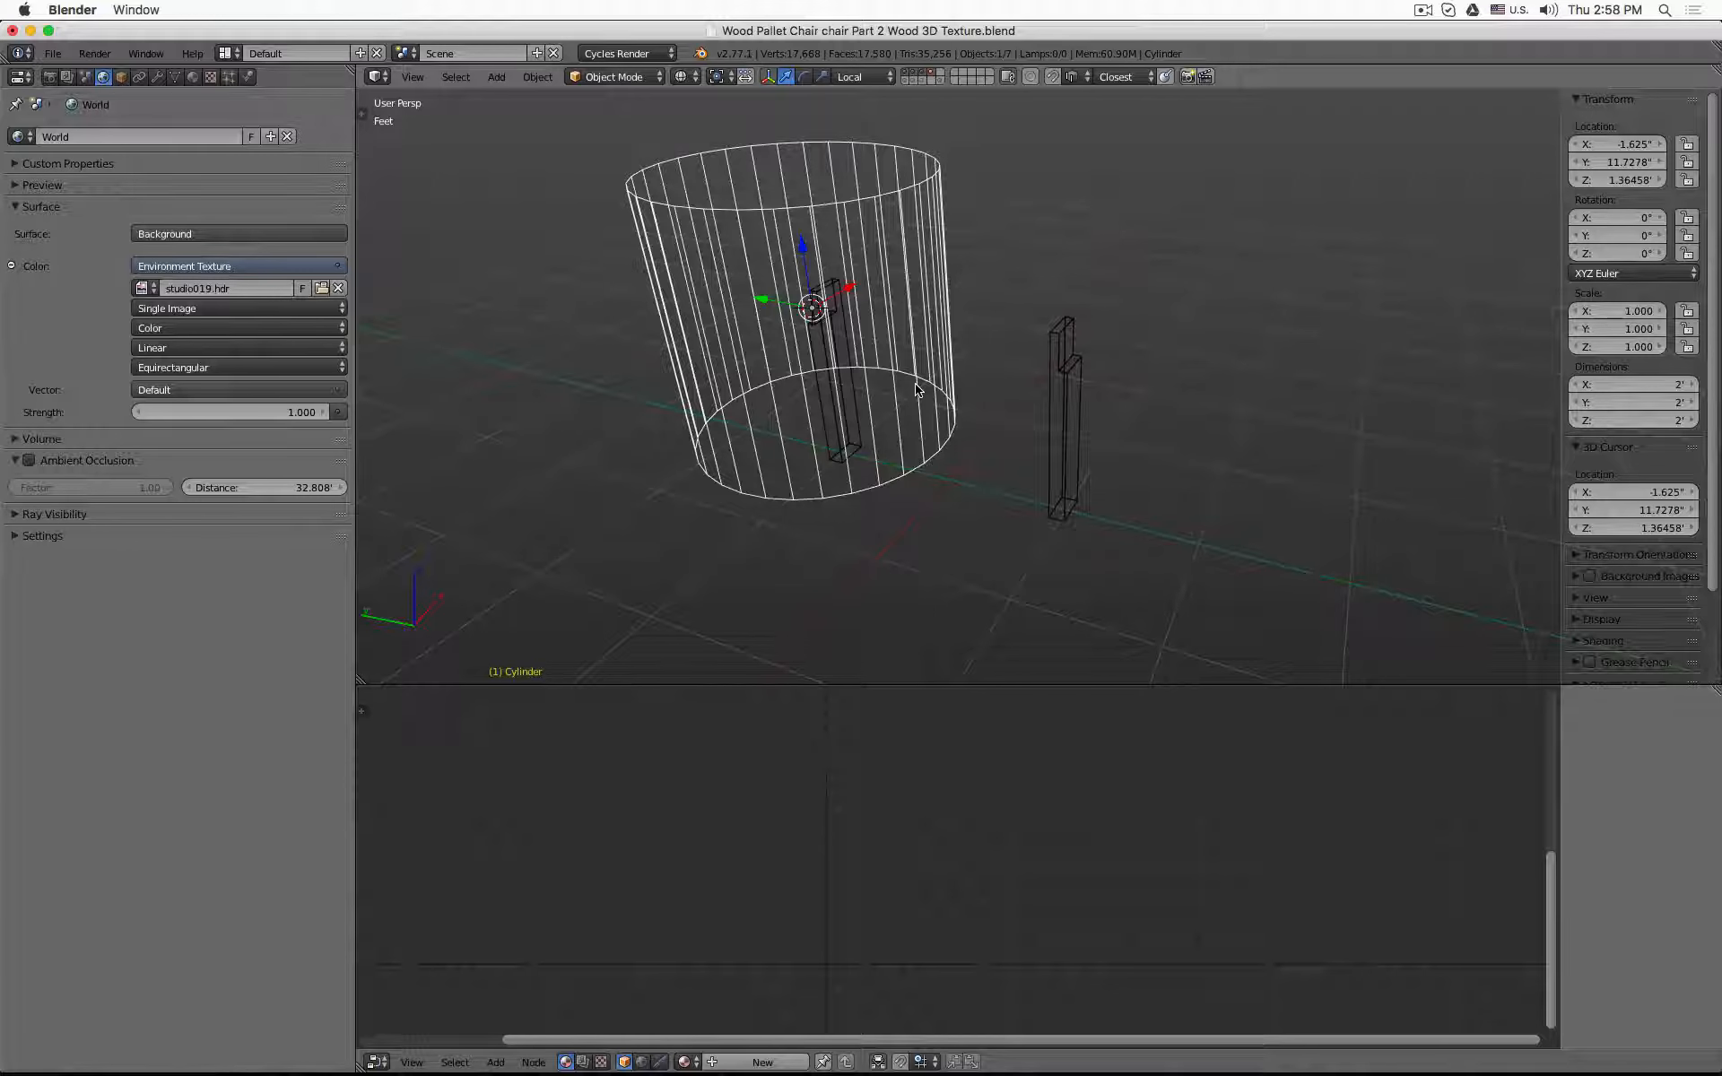
# - Rotate the cylinder 90° about the X axis and 90° about the Z axis
pyautogui.write('rx90')
pyautogui.press('Return')
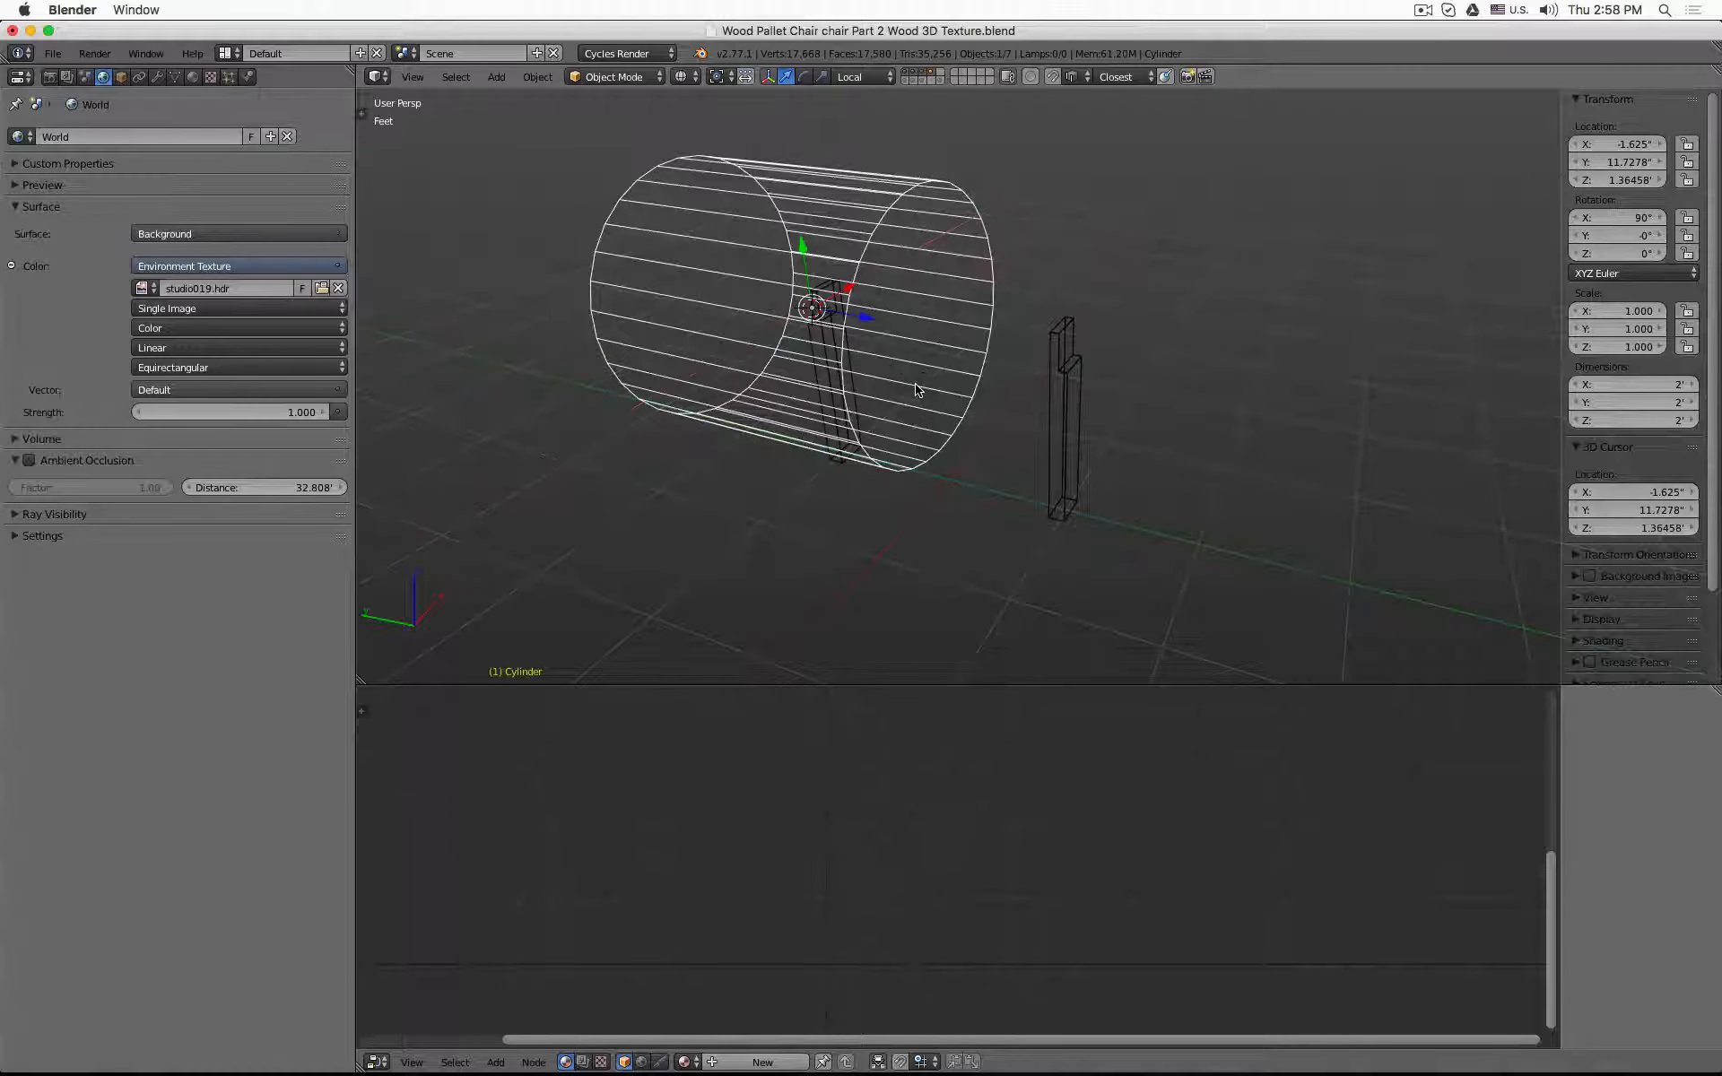
pyautogui.write('rz90')
pyautogui.press('Return')
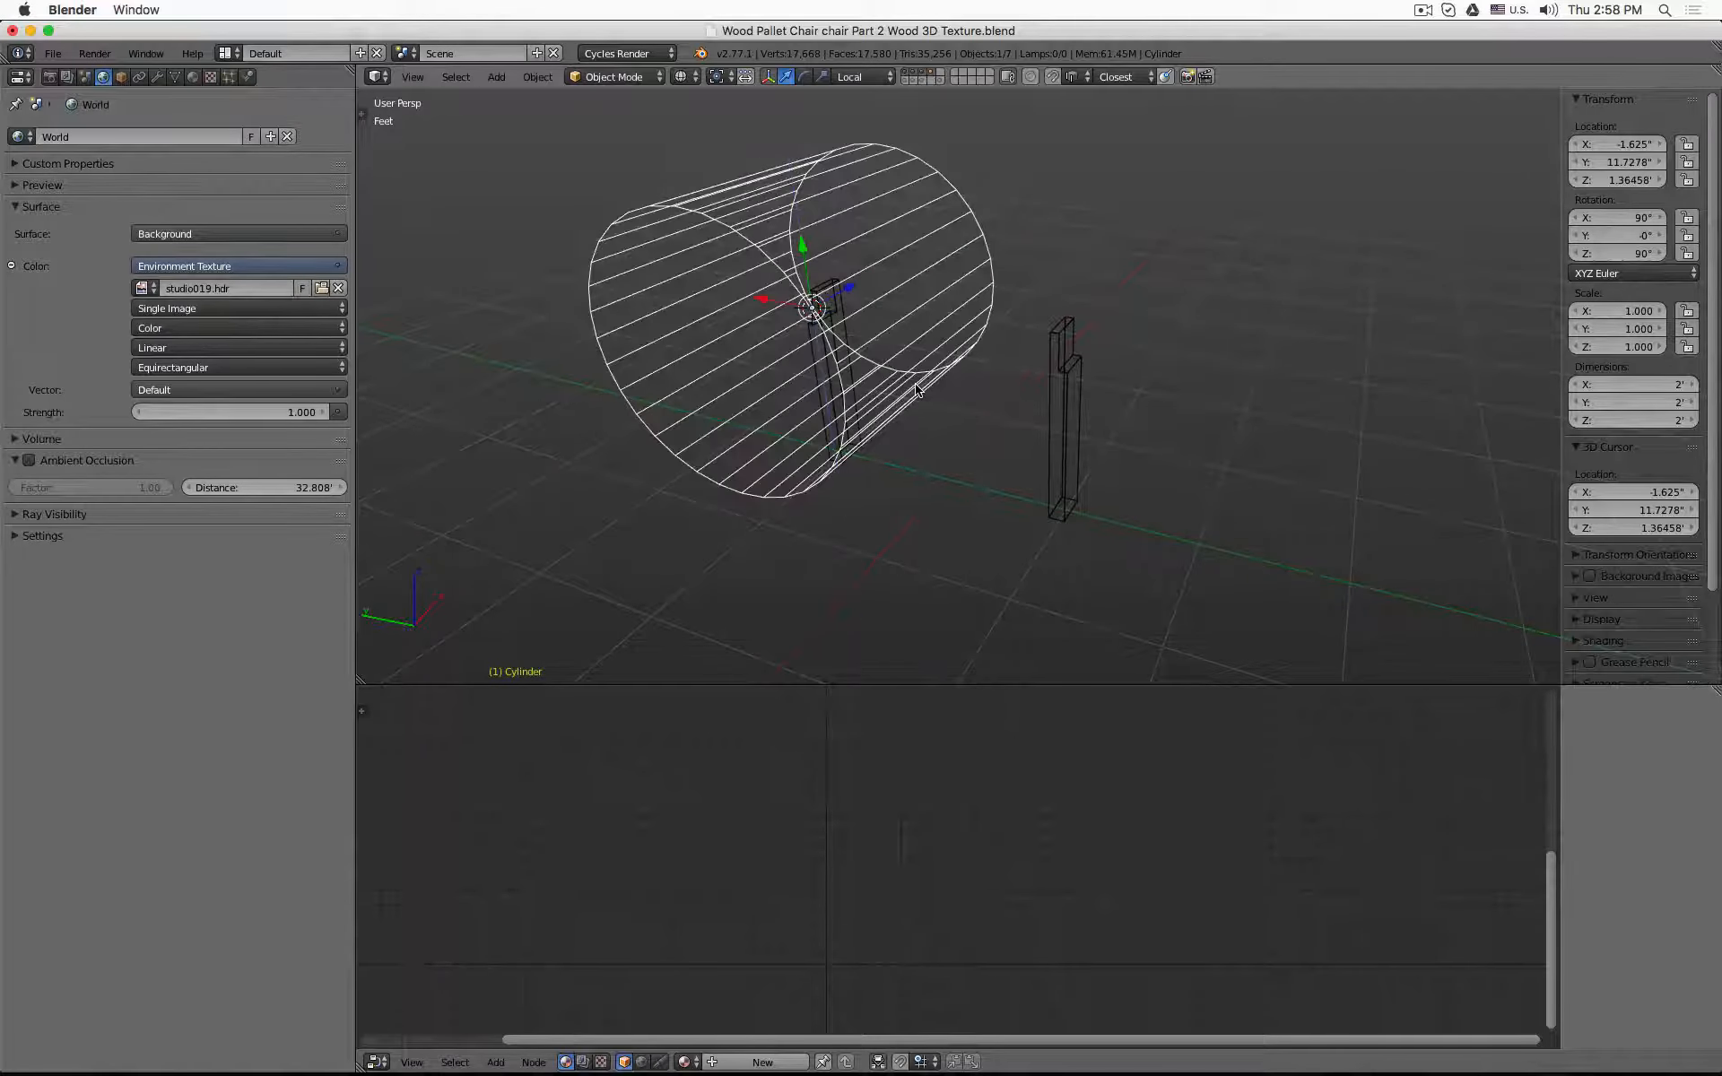
# - Delete the cylinder and reselect the front legs
pyautogui.moveTo(920, 418)
pyautogui.mouseDown(button='middle')
pyautogui.moveTo(1004, 374)
pyautogui.moveTo(925, 414)
pyautogui.mouseUp(button='middle')
pyautogui.press('x')
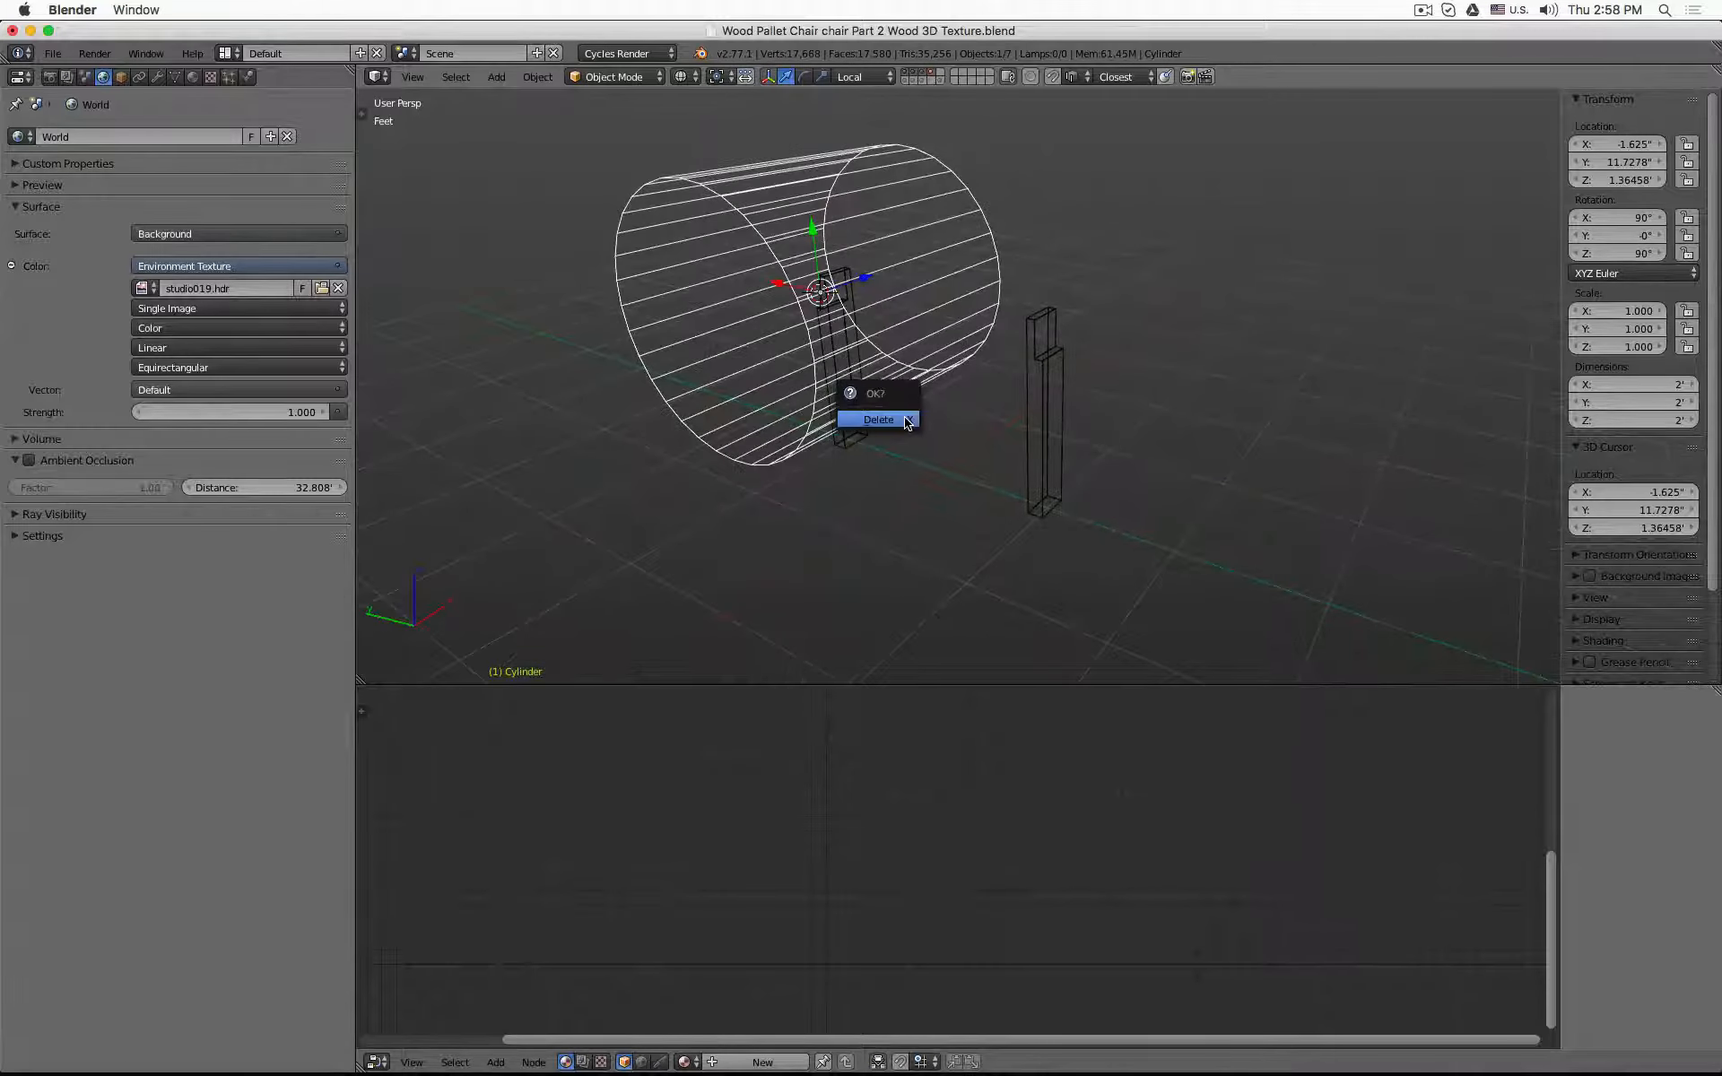
pyautogui.click(904, 419)
pyautogui.rightClick(1035, 420)
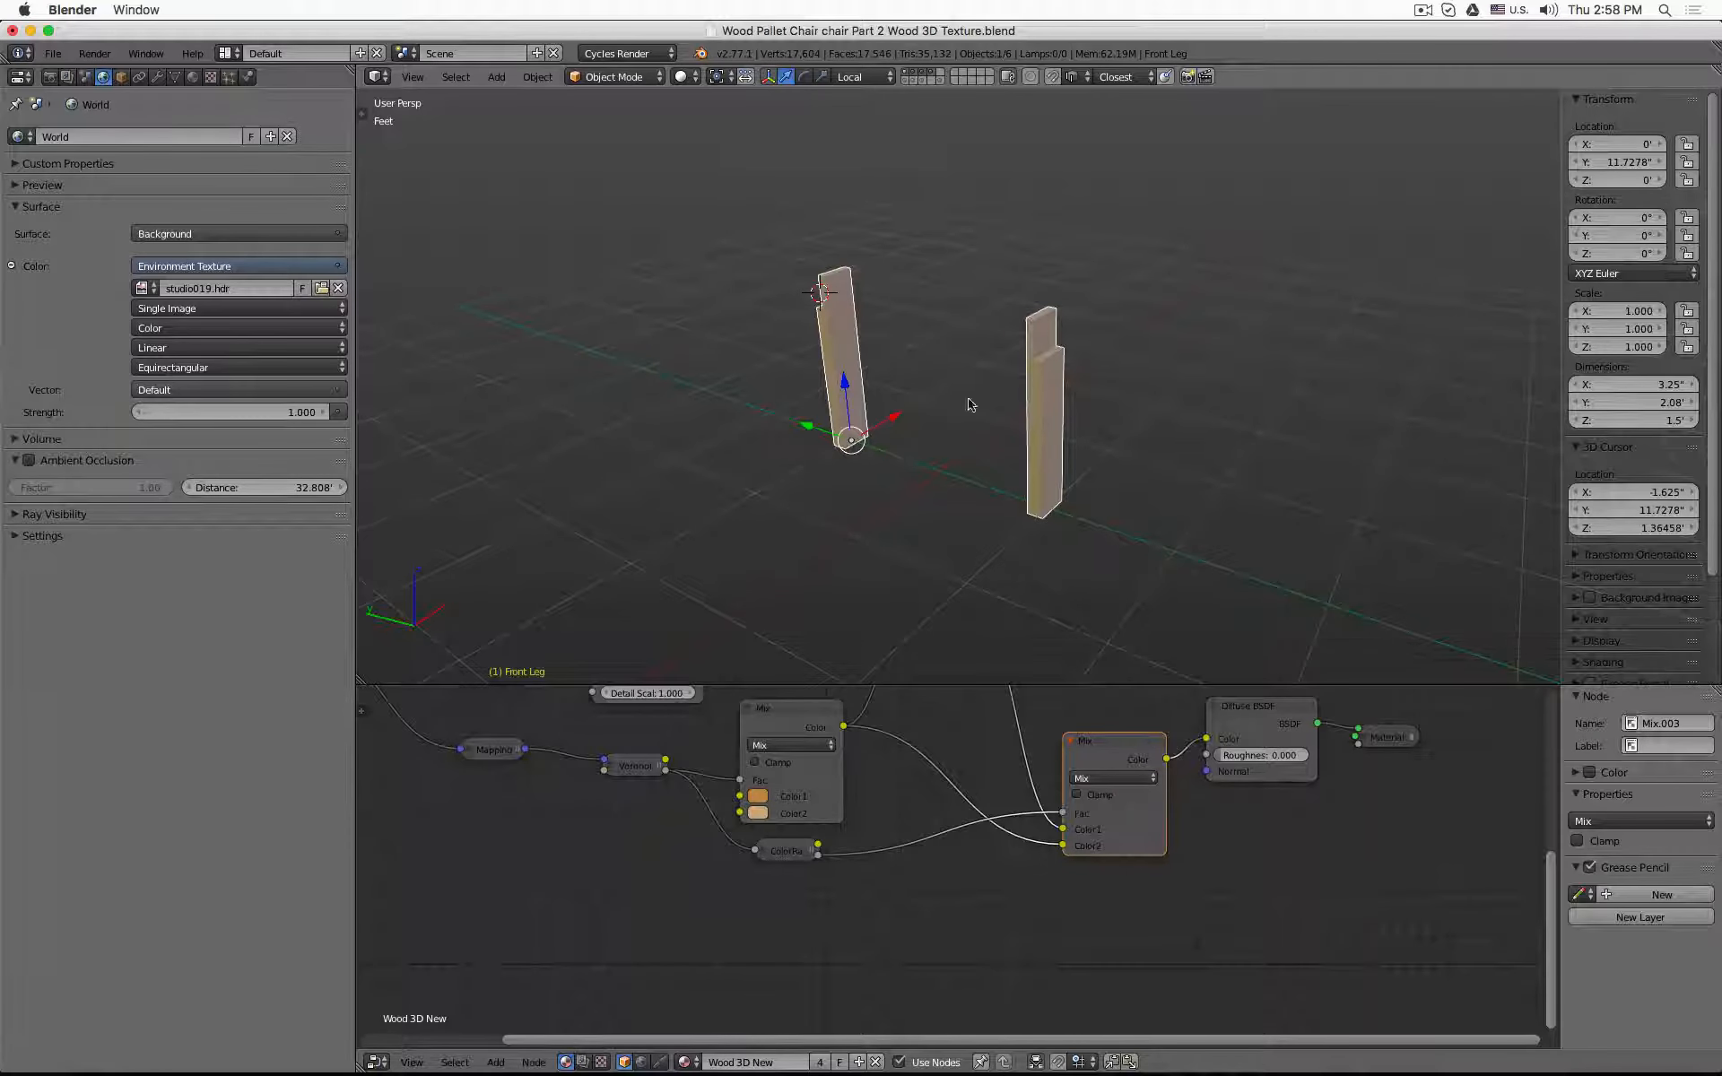
# - Rearrange the Texture Coordinate and two Mapping nodes with more space, expanding the Mapping node that feeds the Wave Texture
pyautogui.moveTo(542, 825); pyautogui.dragTo(805, 960, button='middle')
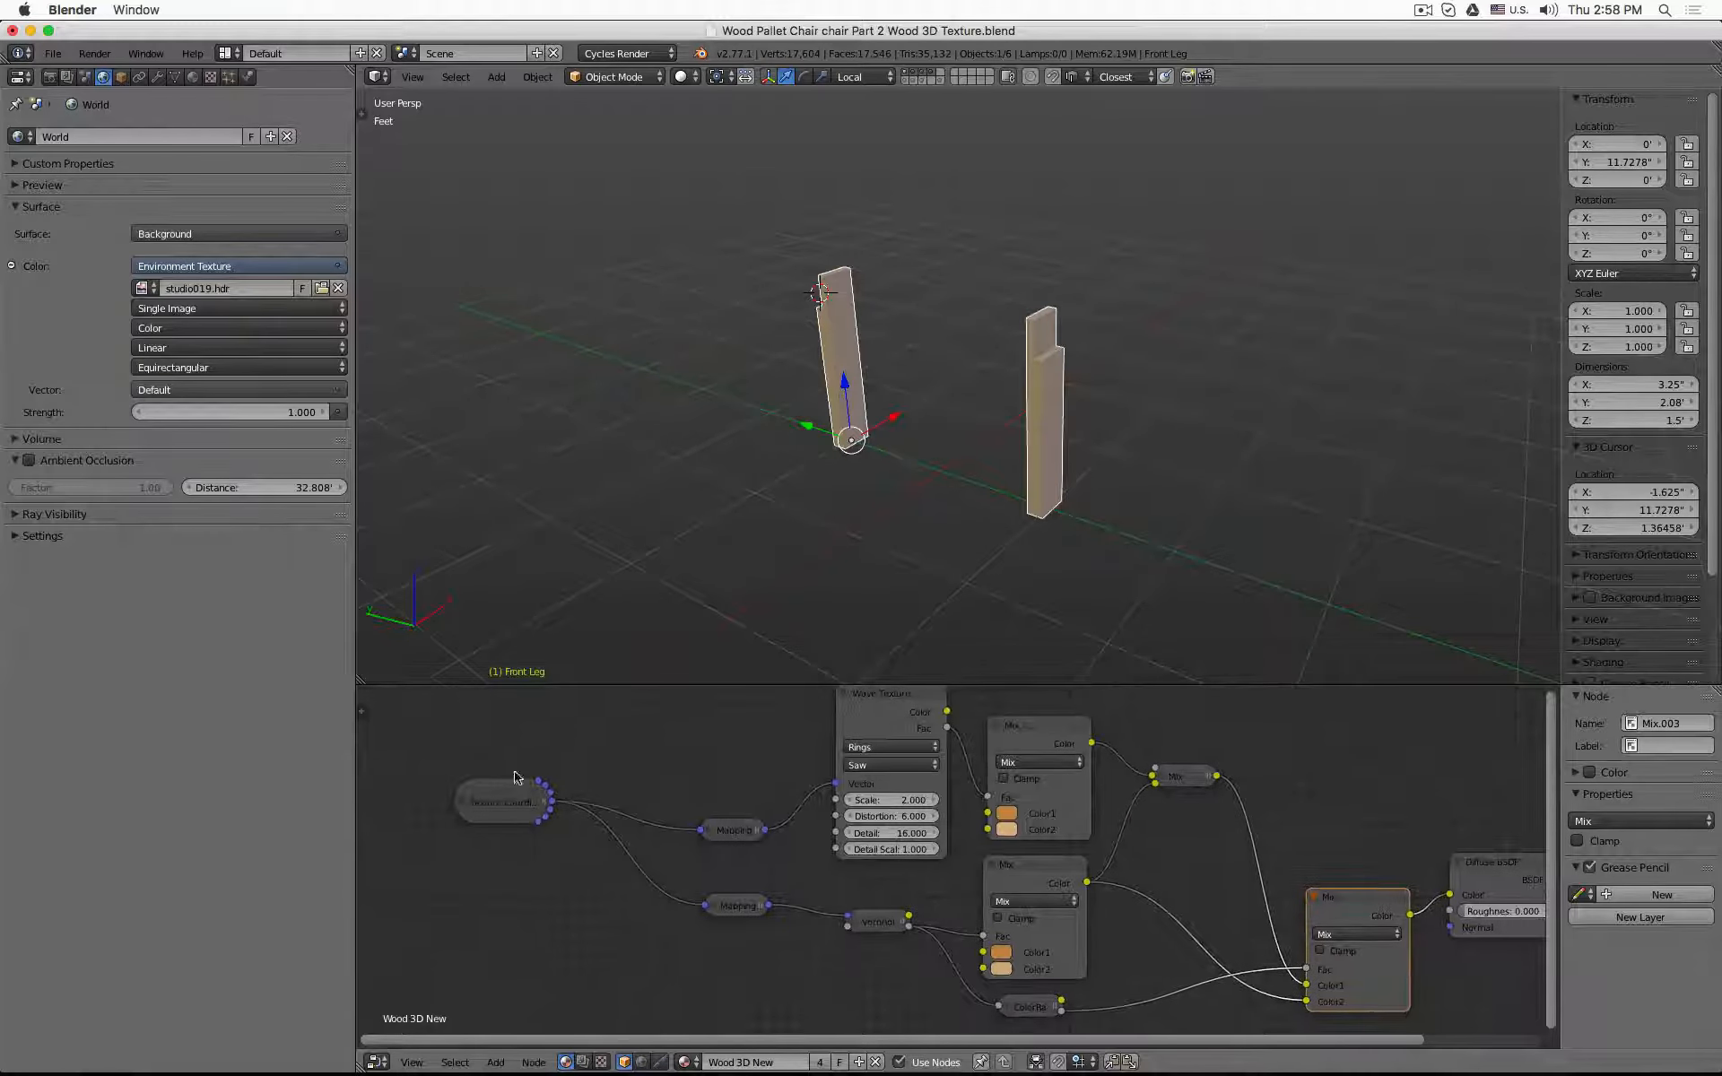
pyautogui.moveTo(488, 801); pyautogui.dragTo(397, 801)
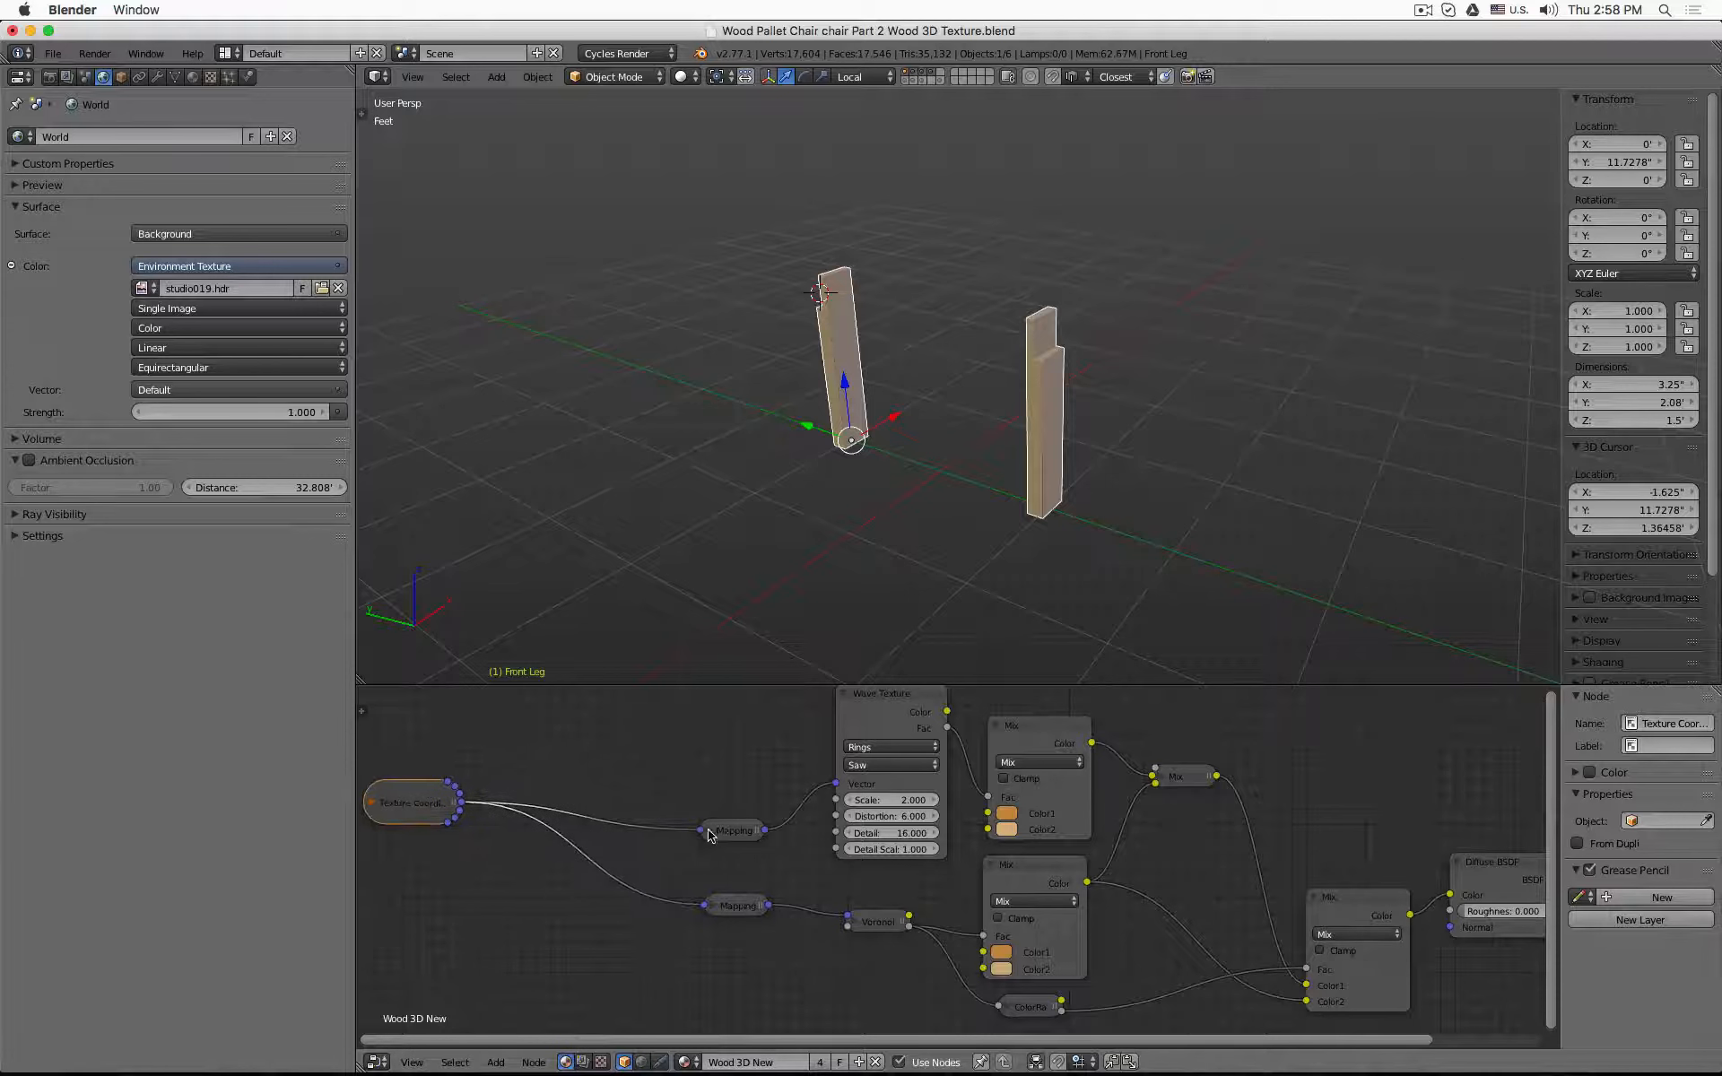
pyautogui.click(708, 830)
pyautogui.moveTo(743, 831); pyautogui.dragTo(604, 696)
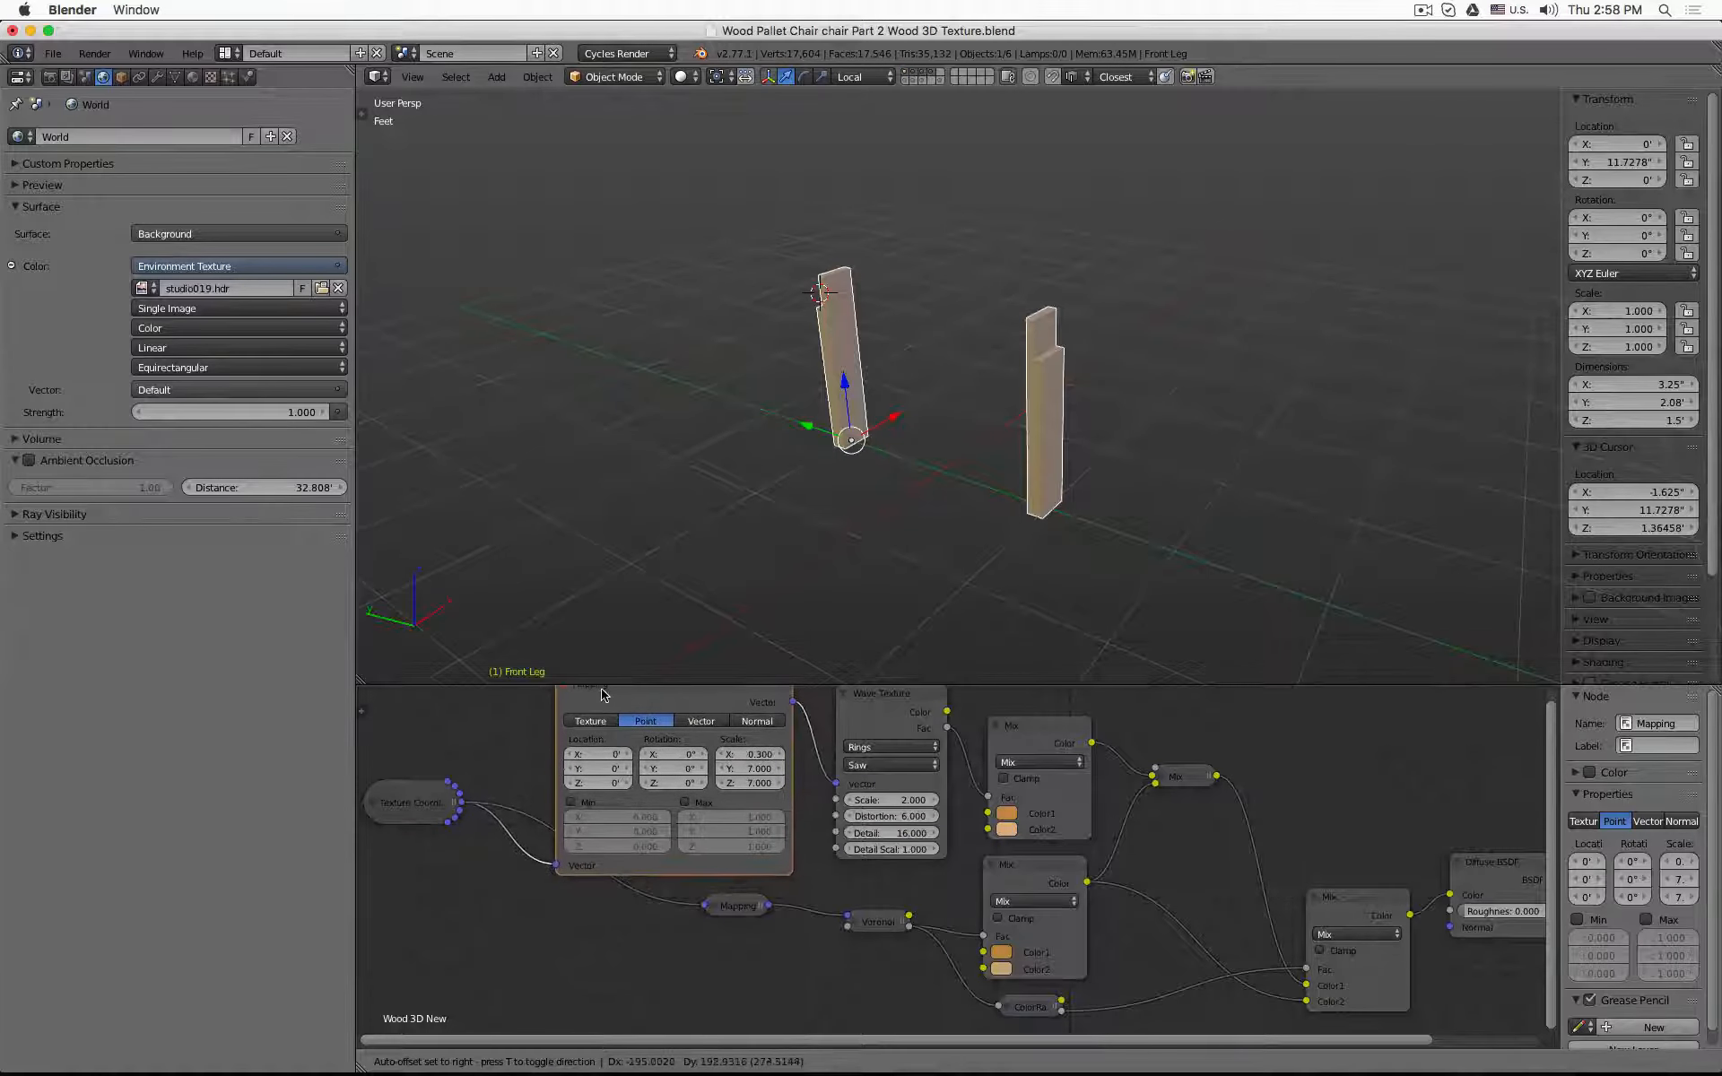
pyautogui.moveTo(747, 906); pyautogui.dragTo(665, 977)
pyautogui.moveTo(709, 890); pyautogui.dragTo(703, 940, button='middle')
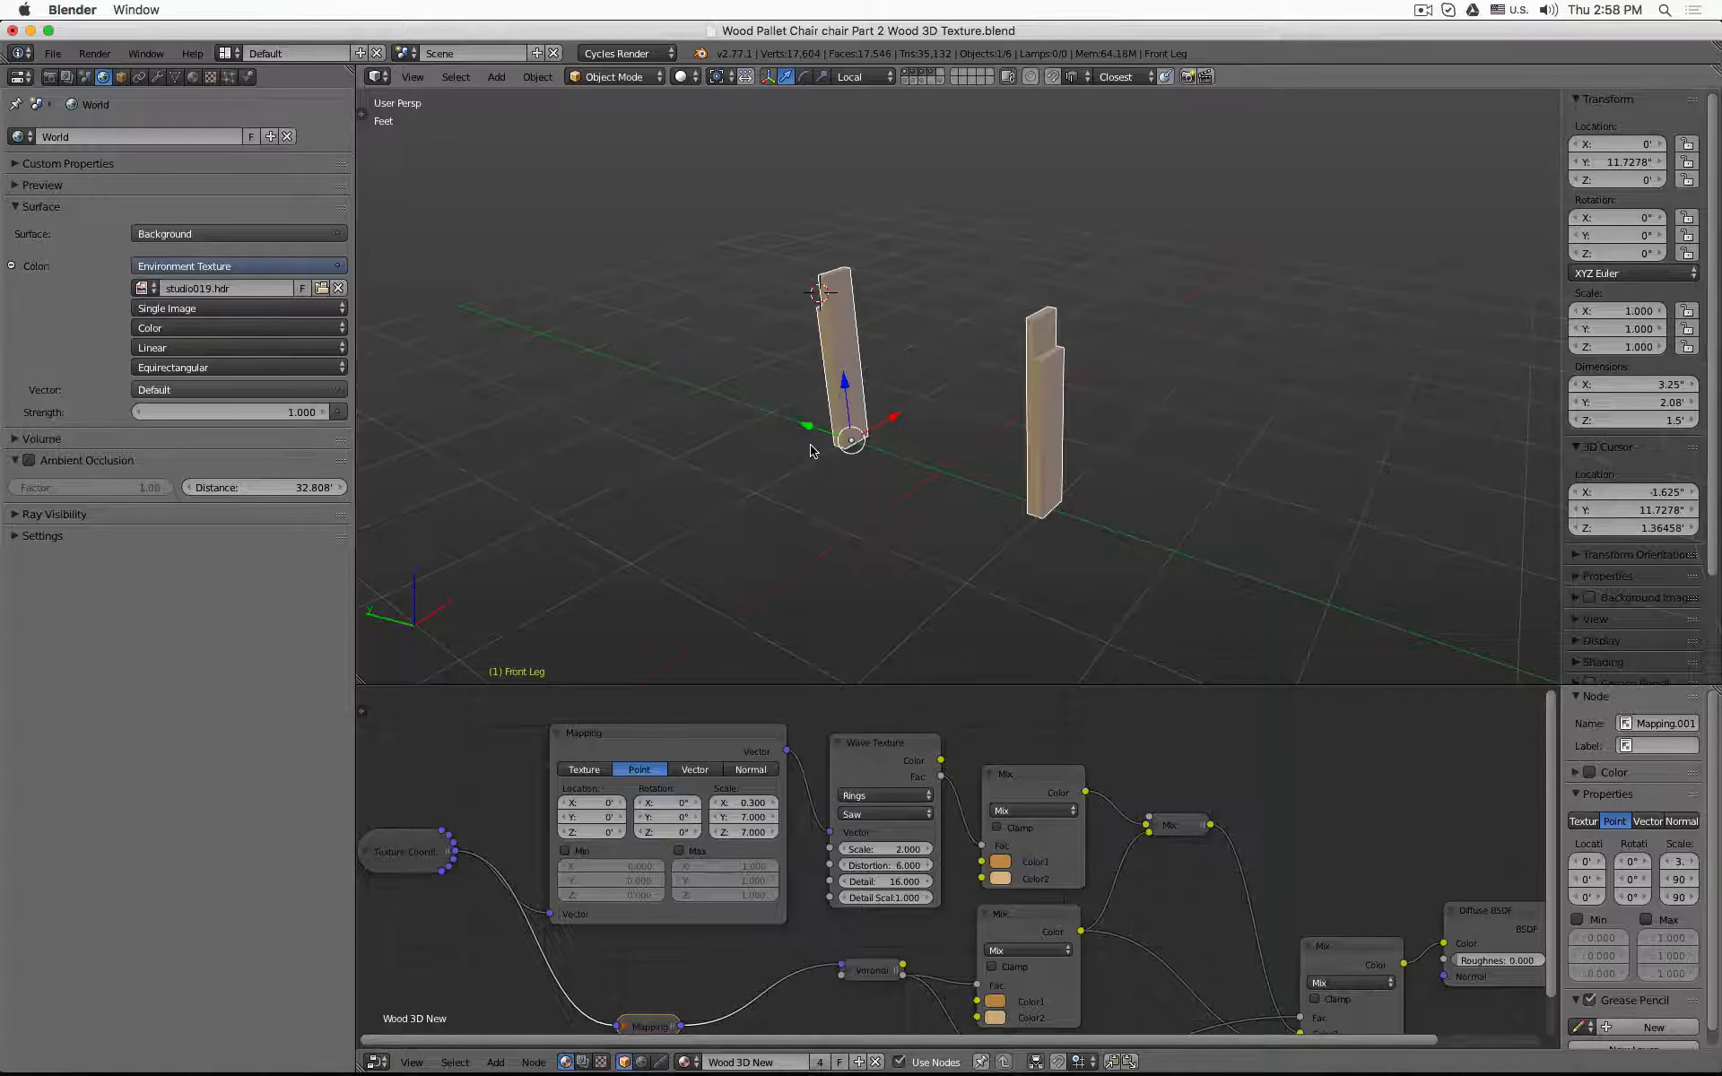
# - In Rendered shading, try a 90° Y rotation in the Wave Texture's Mapping node and reset it to 0°
pyautogui.hotkey('shift', 'z')
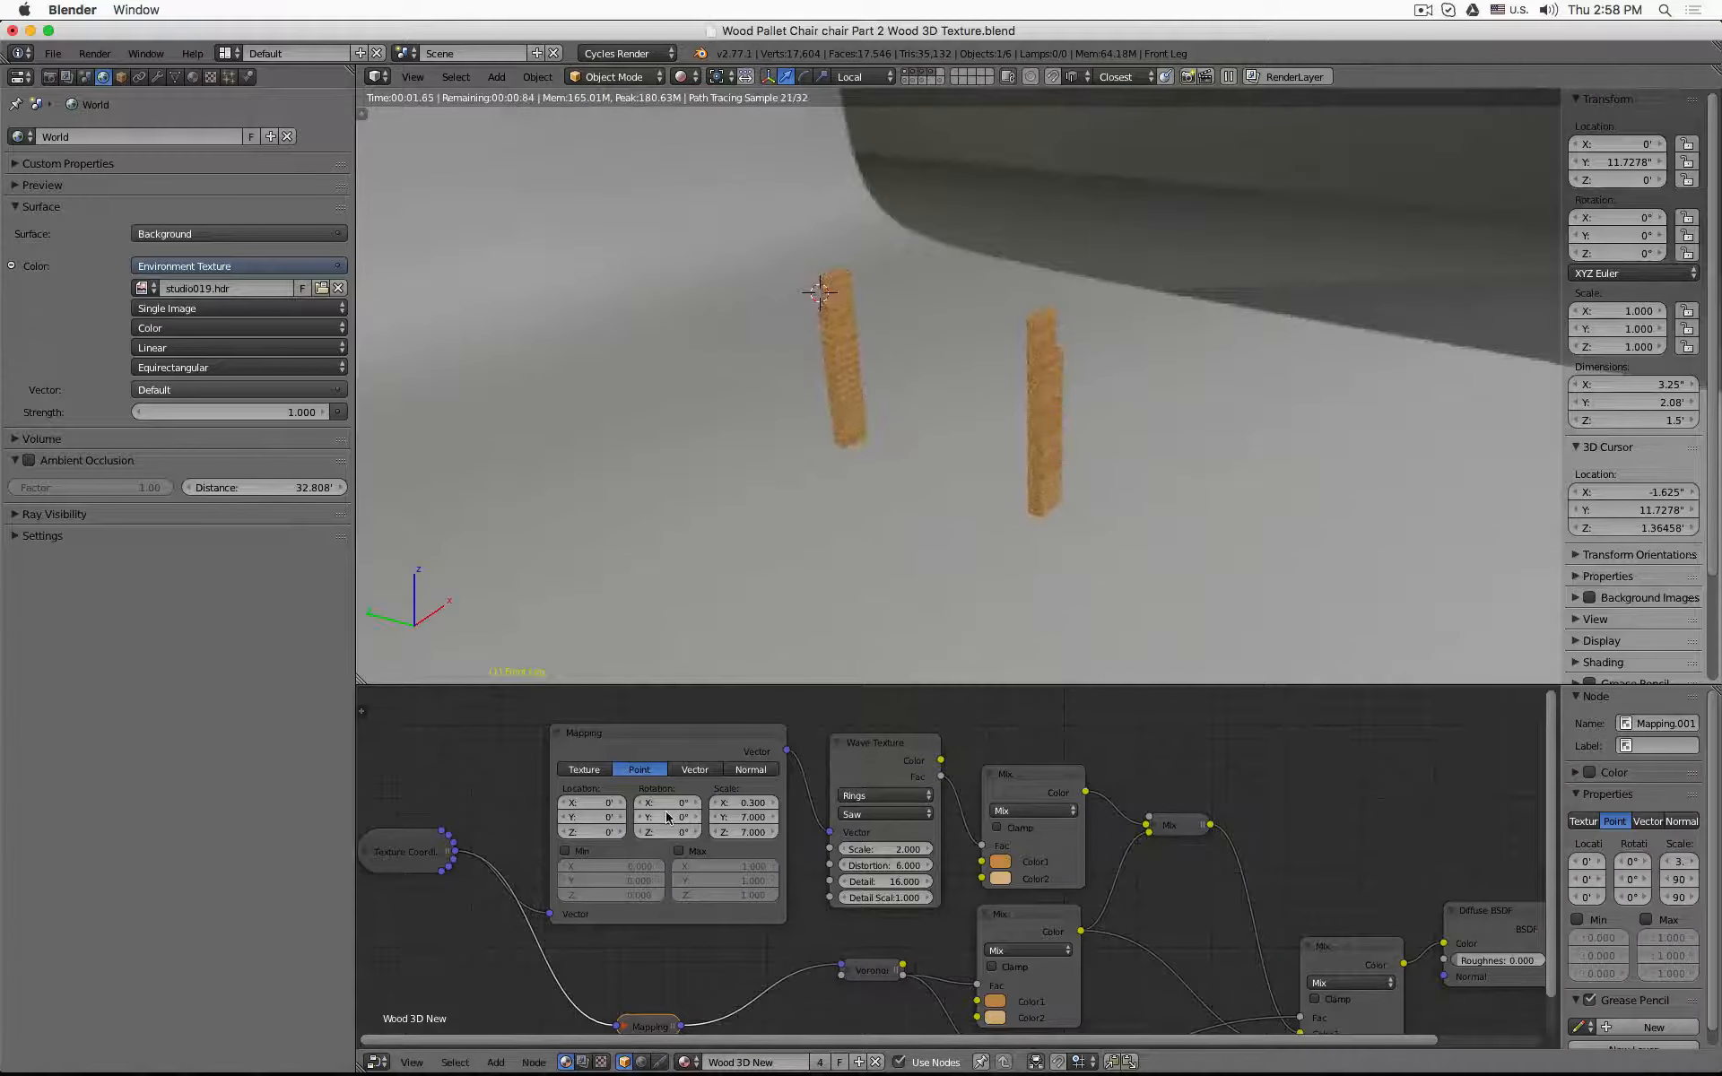
pyautogui.click(666, 816)
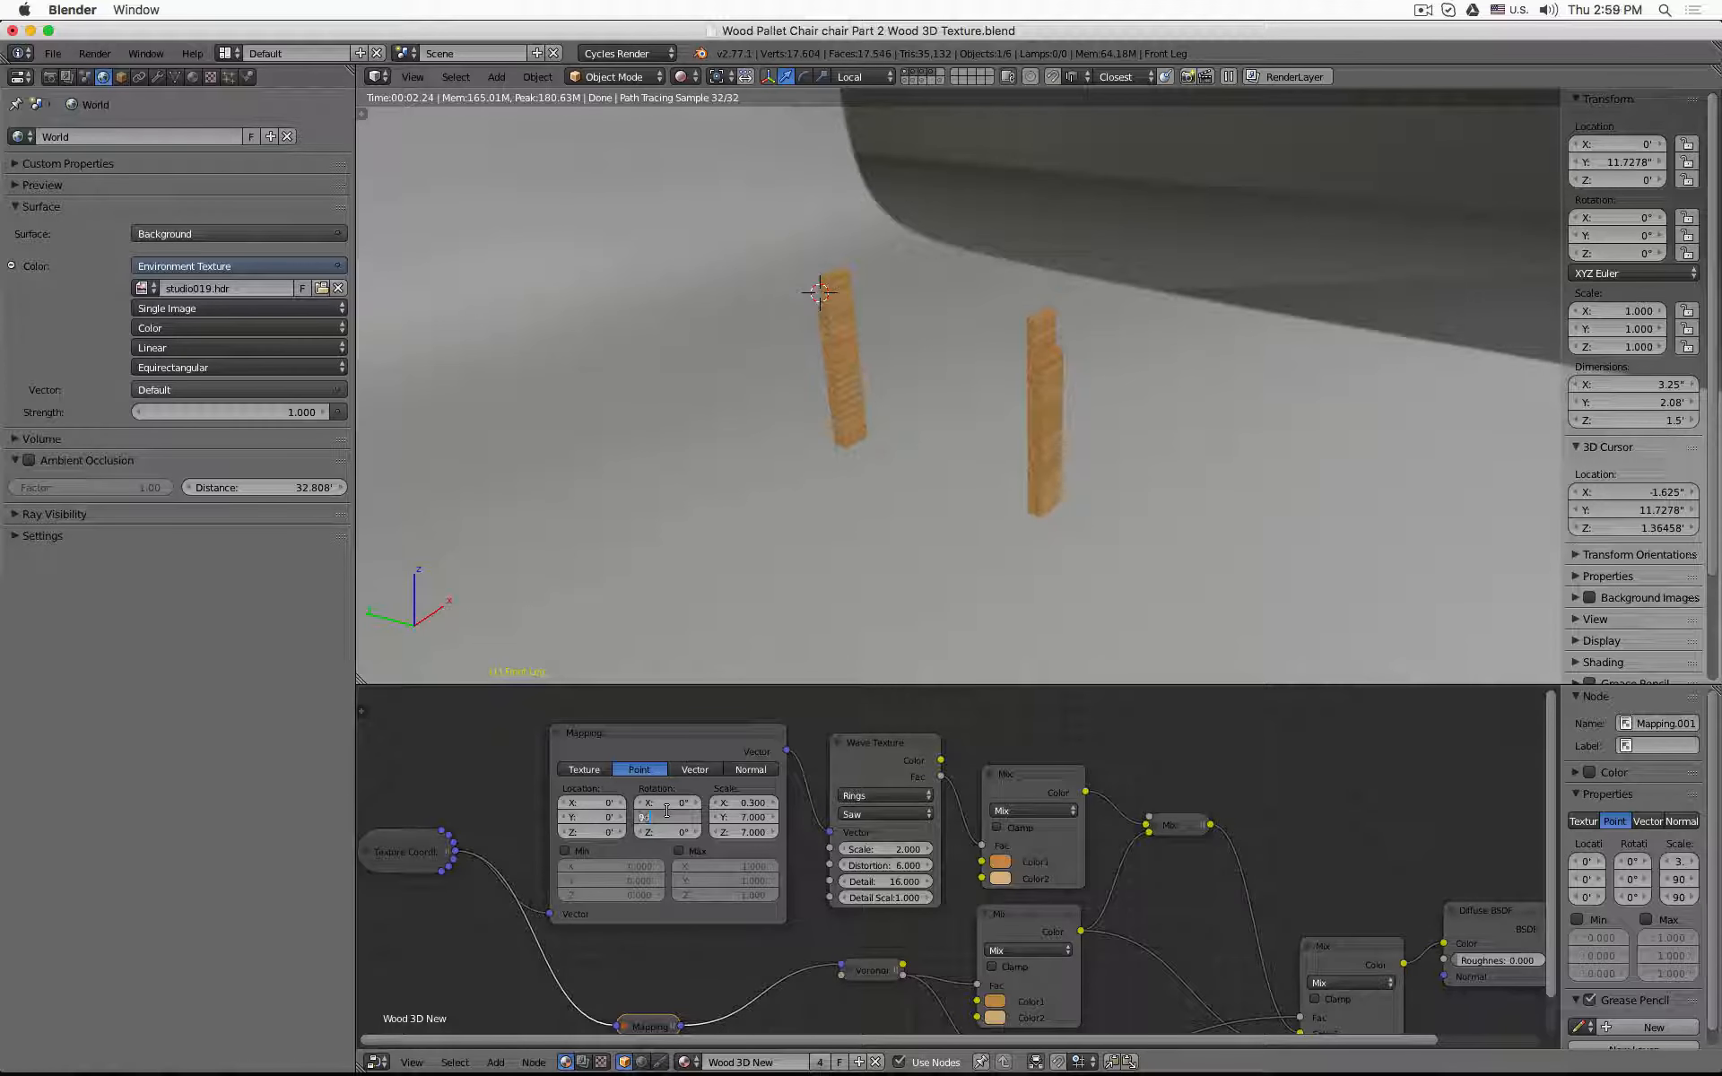
pyautogui.press('Return')
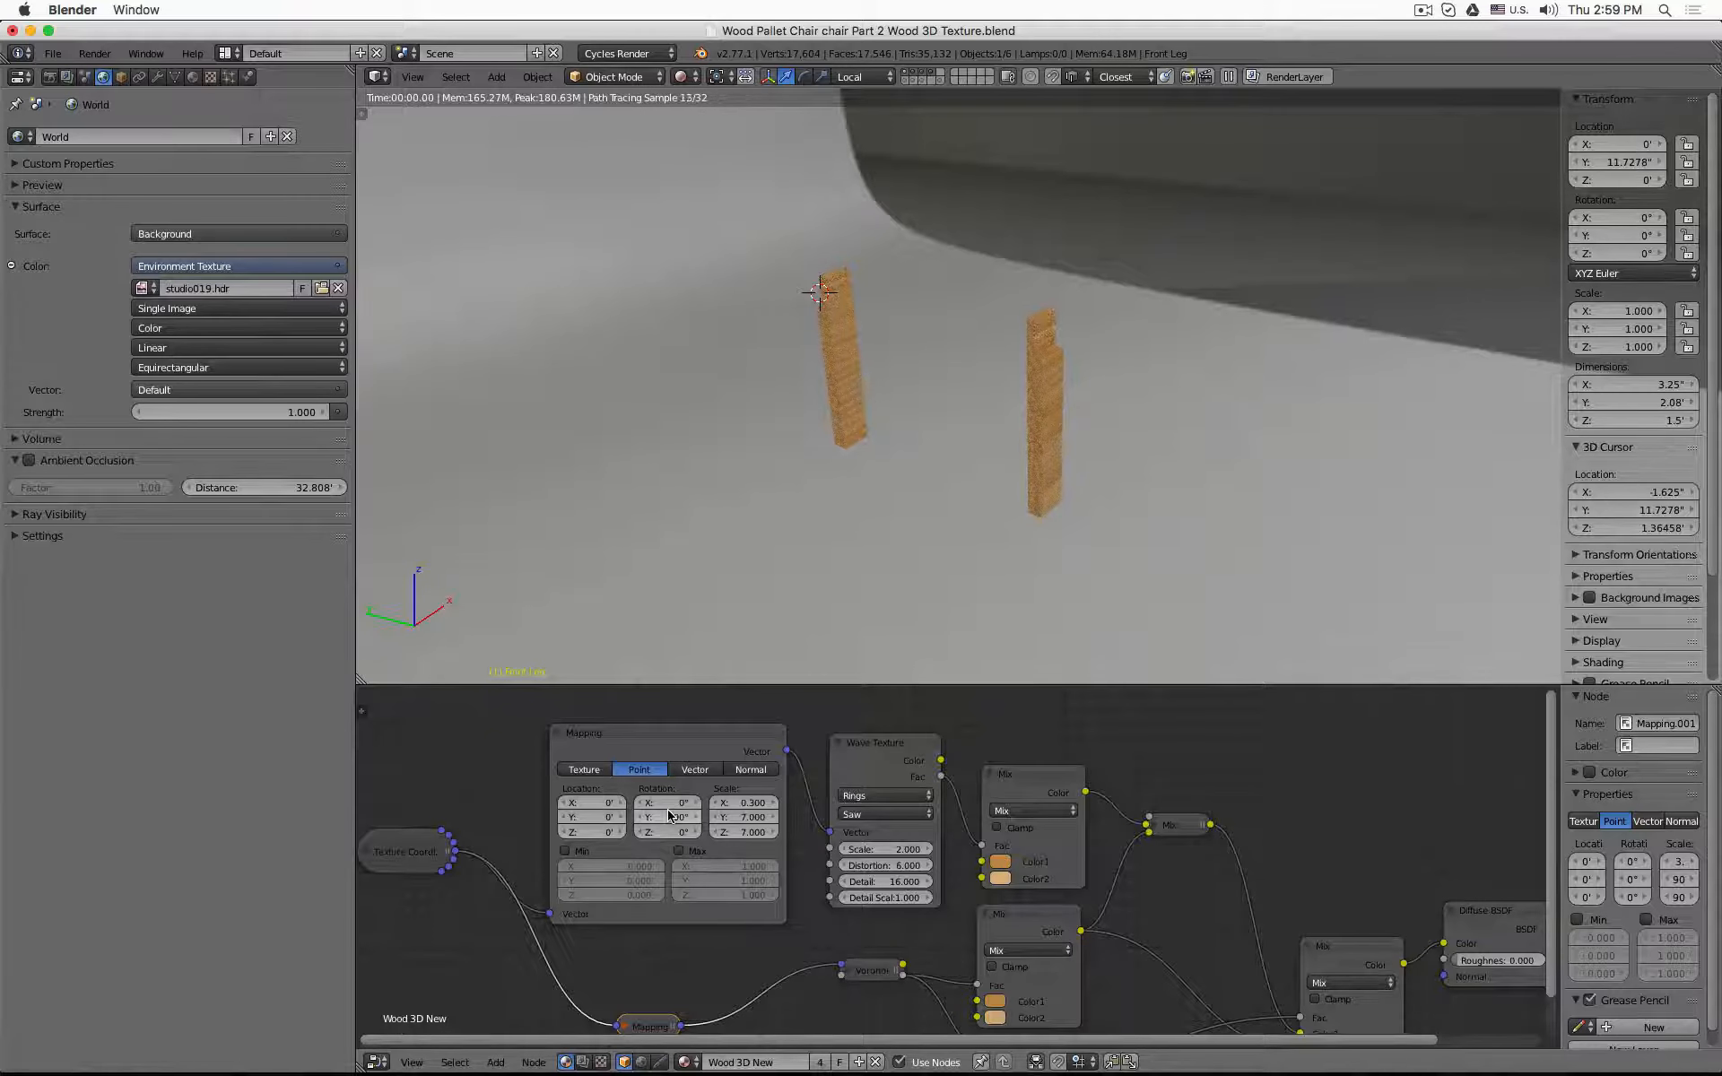
pyautogui.scroll(6, 746, 355)
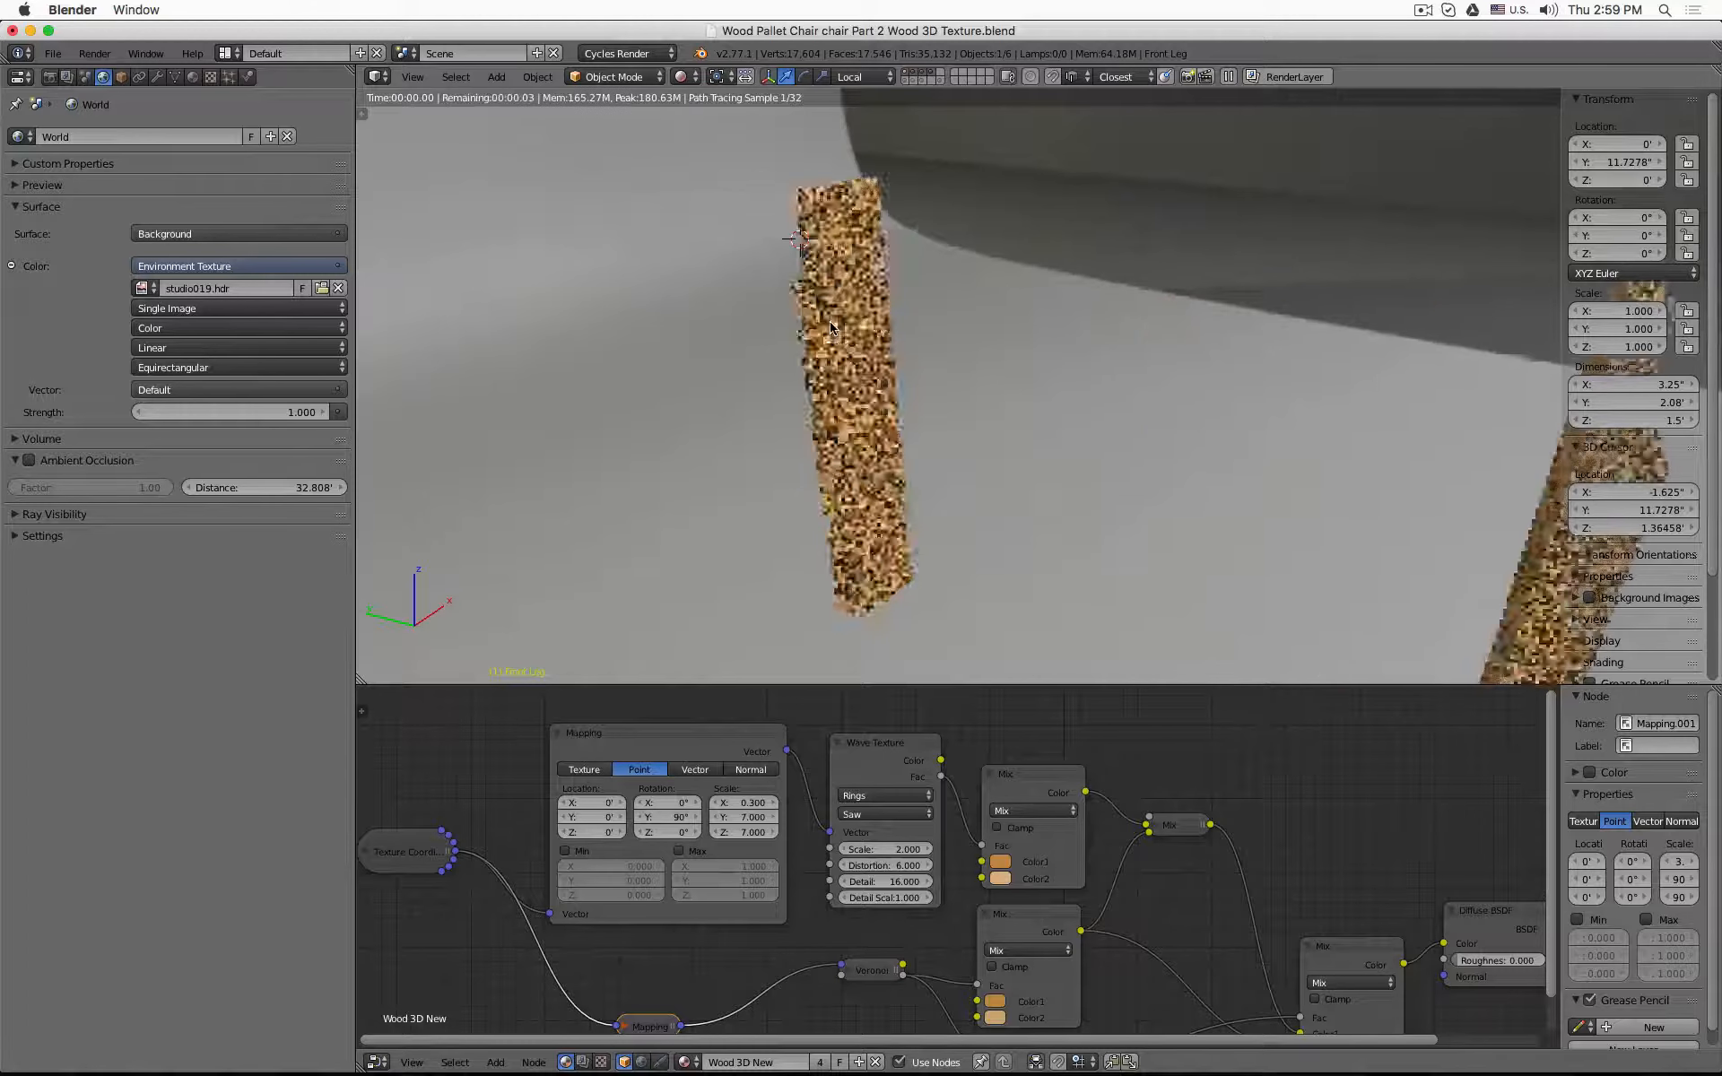
pyautogui.click(664, 817)
pyautogui.write('0')
pyautogui.press('Return')
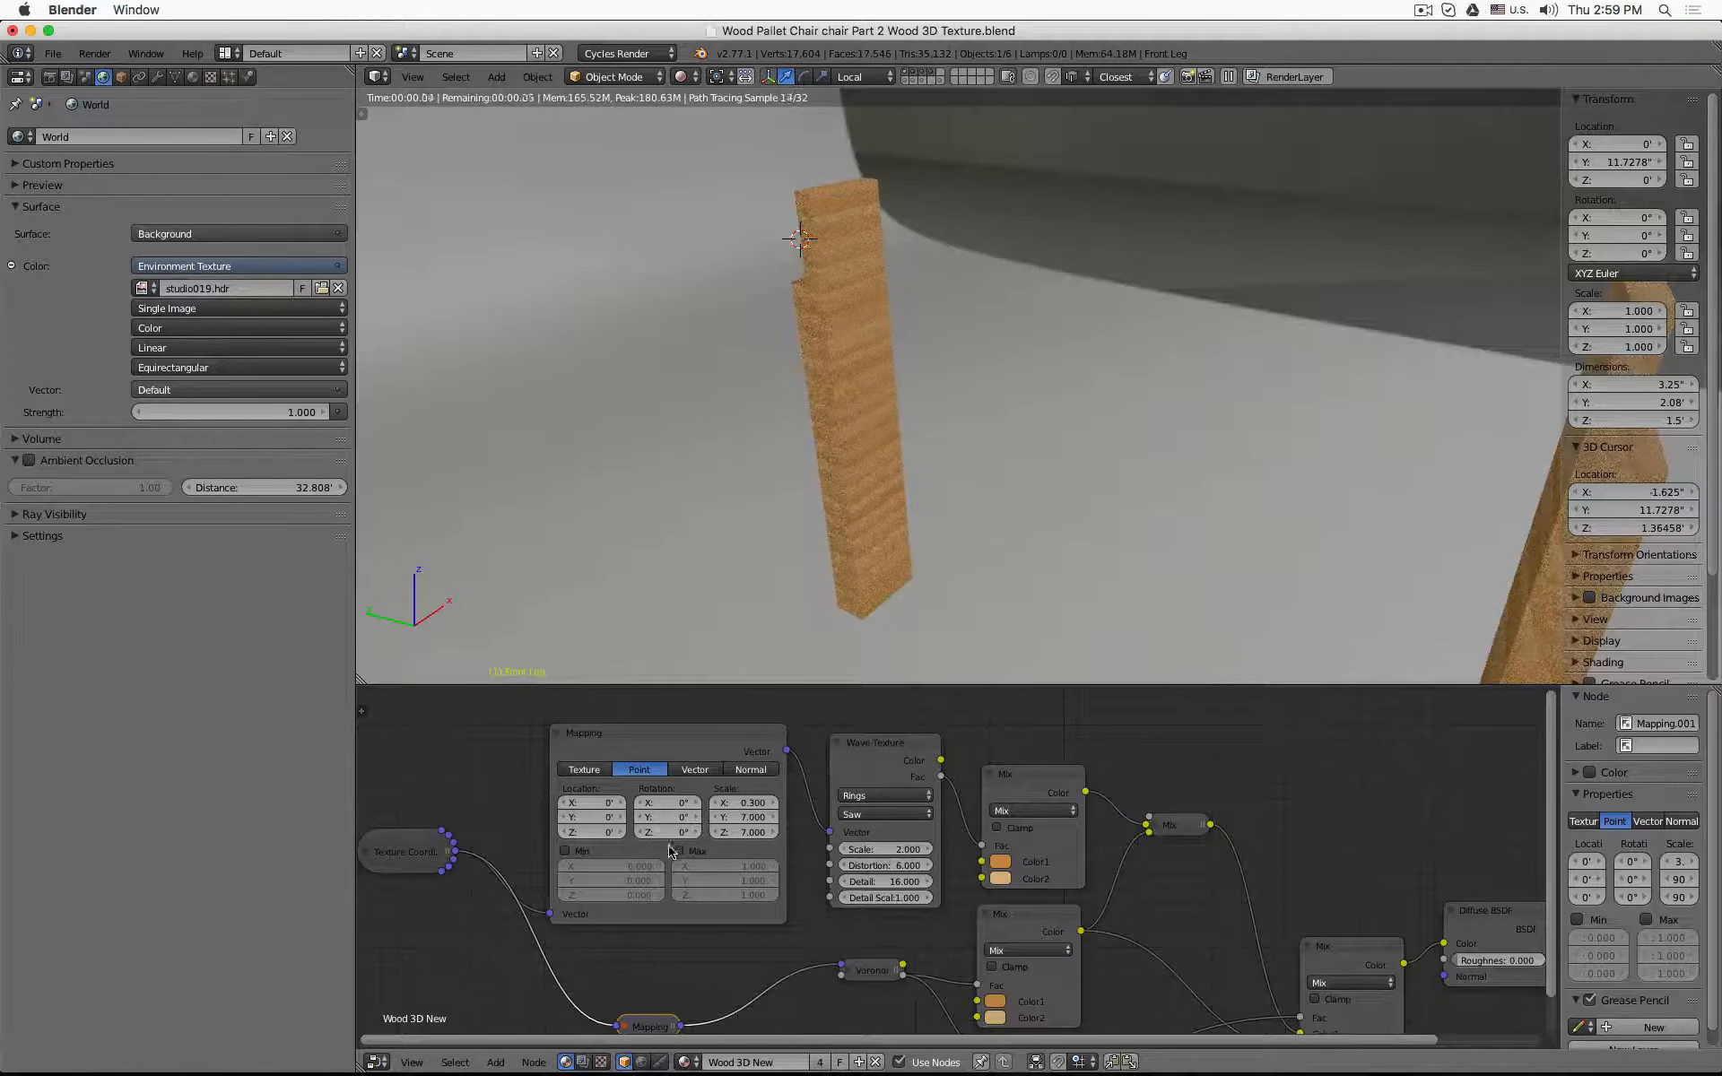
# - Try a 90° X rotation in the Wave Texture's Mapping node and reset it to 0°
pyautogui.click(667, 803)
pyautogui.write('90')
pyautogui.press('Return')
pyautogui.click(666, 803)
pyautogui.write('0')
pyautogui.press('Return')
# - Try a 90° Z rotation in the Wave Texture's Mapping node
pyautogui.click(671, 829)
pyautogui.write('90')
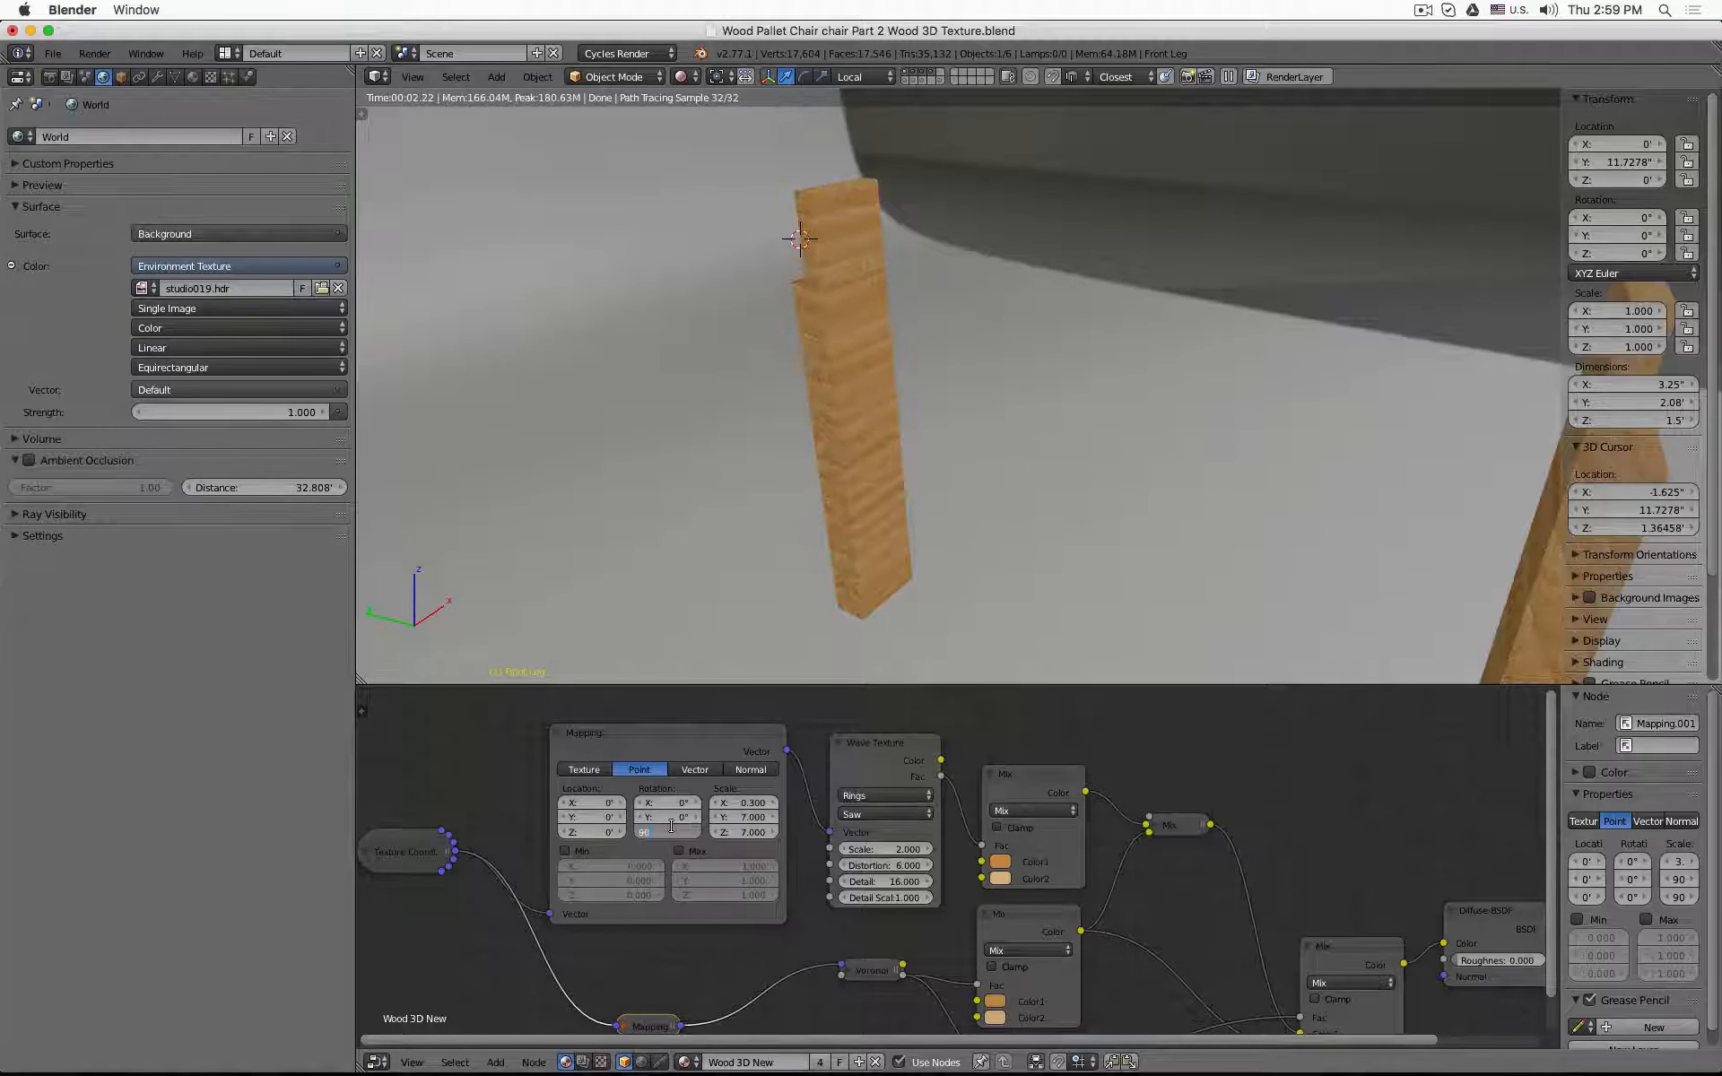
pyautogui.press('Return')
# - Try a 45° rotation on all three axes of the Wave Texture's Mapping node and undo it
pyautogui.moveTo(669, 804); pyautogui.dragTo(669, 831)
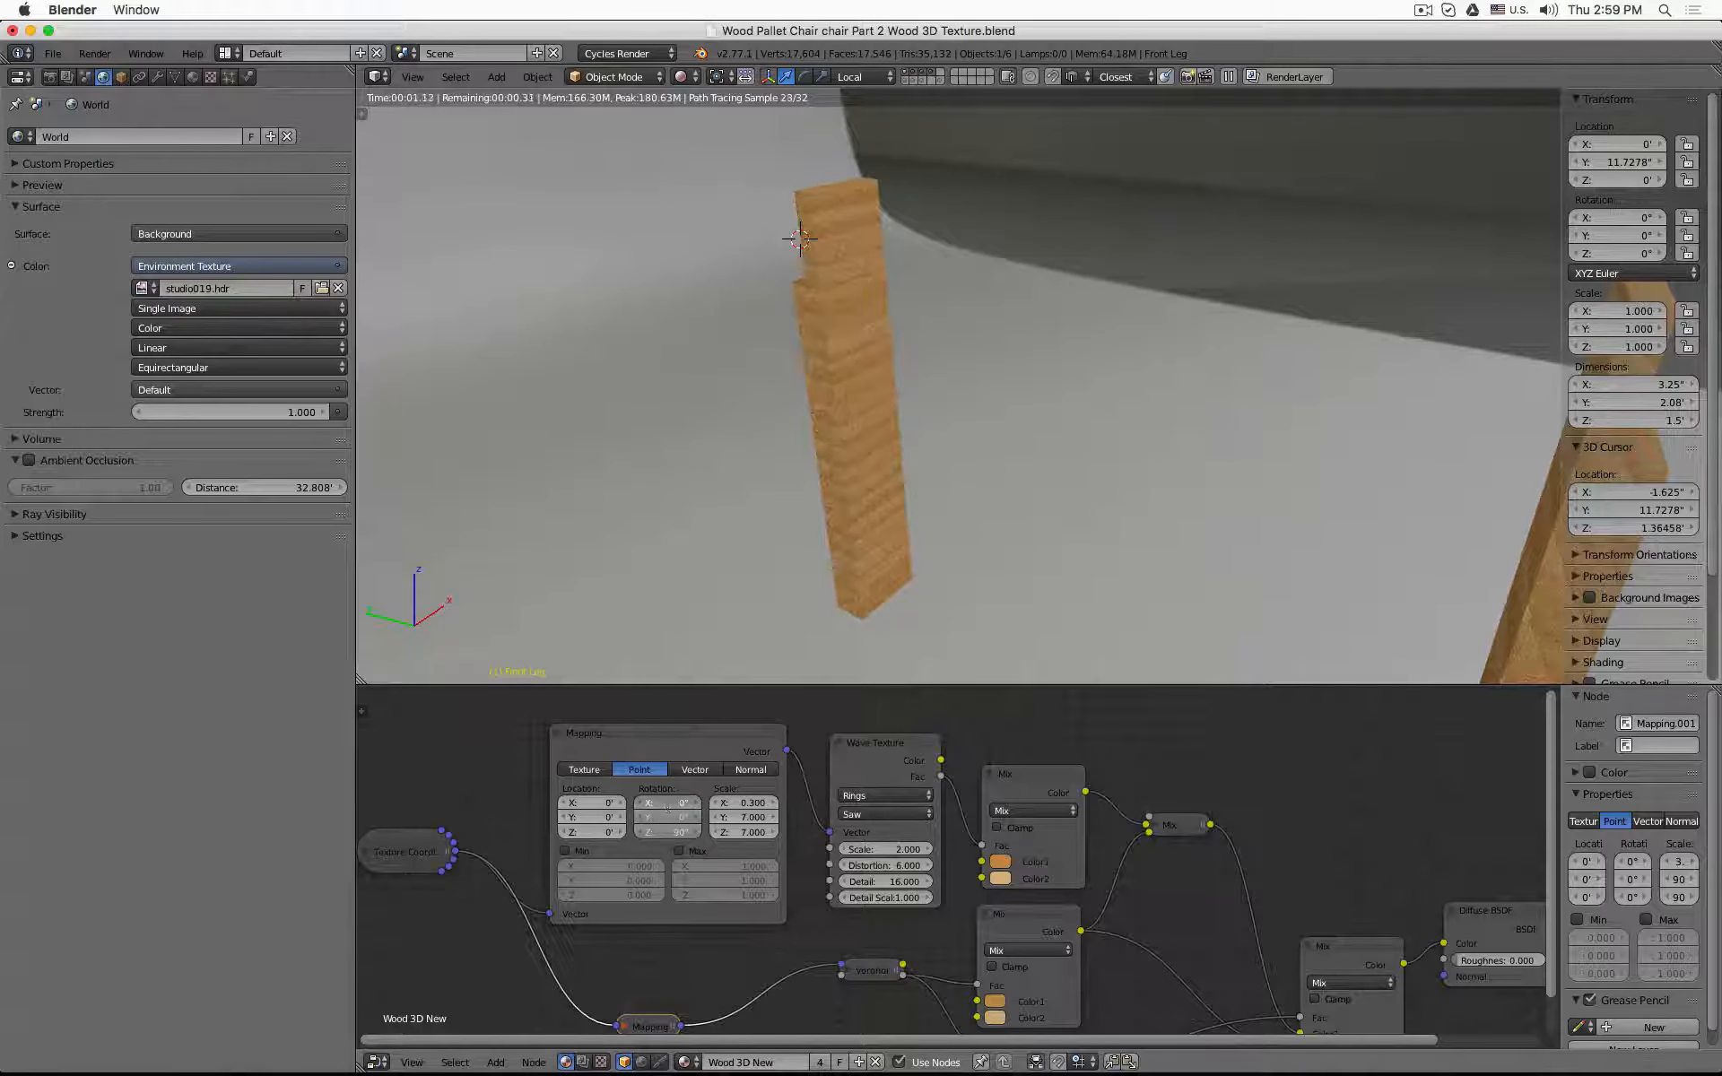
pyautogui.write('45')
pyautogui.press('Return')
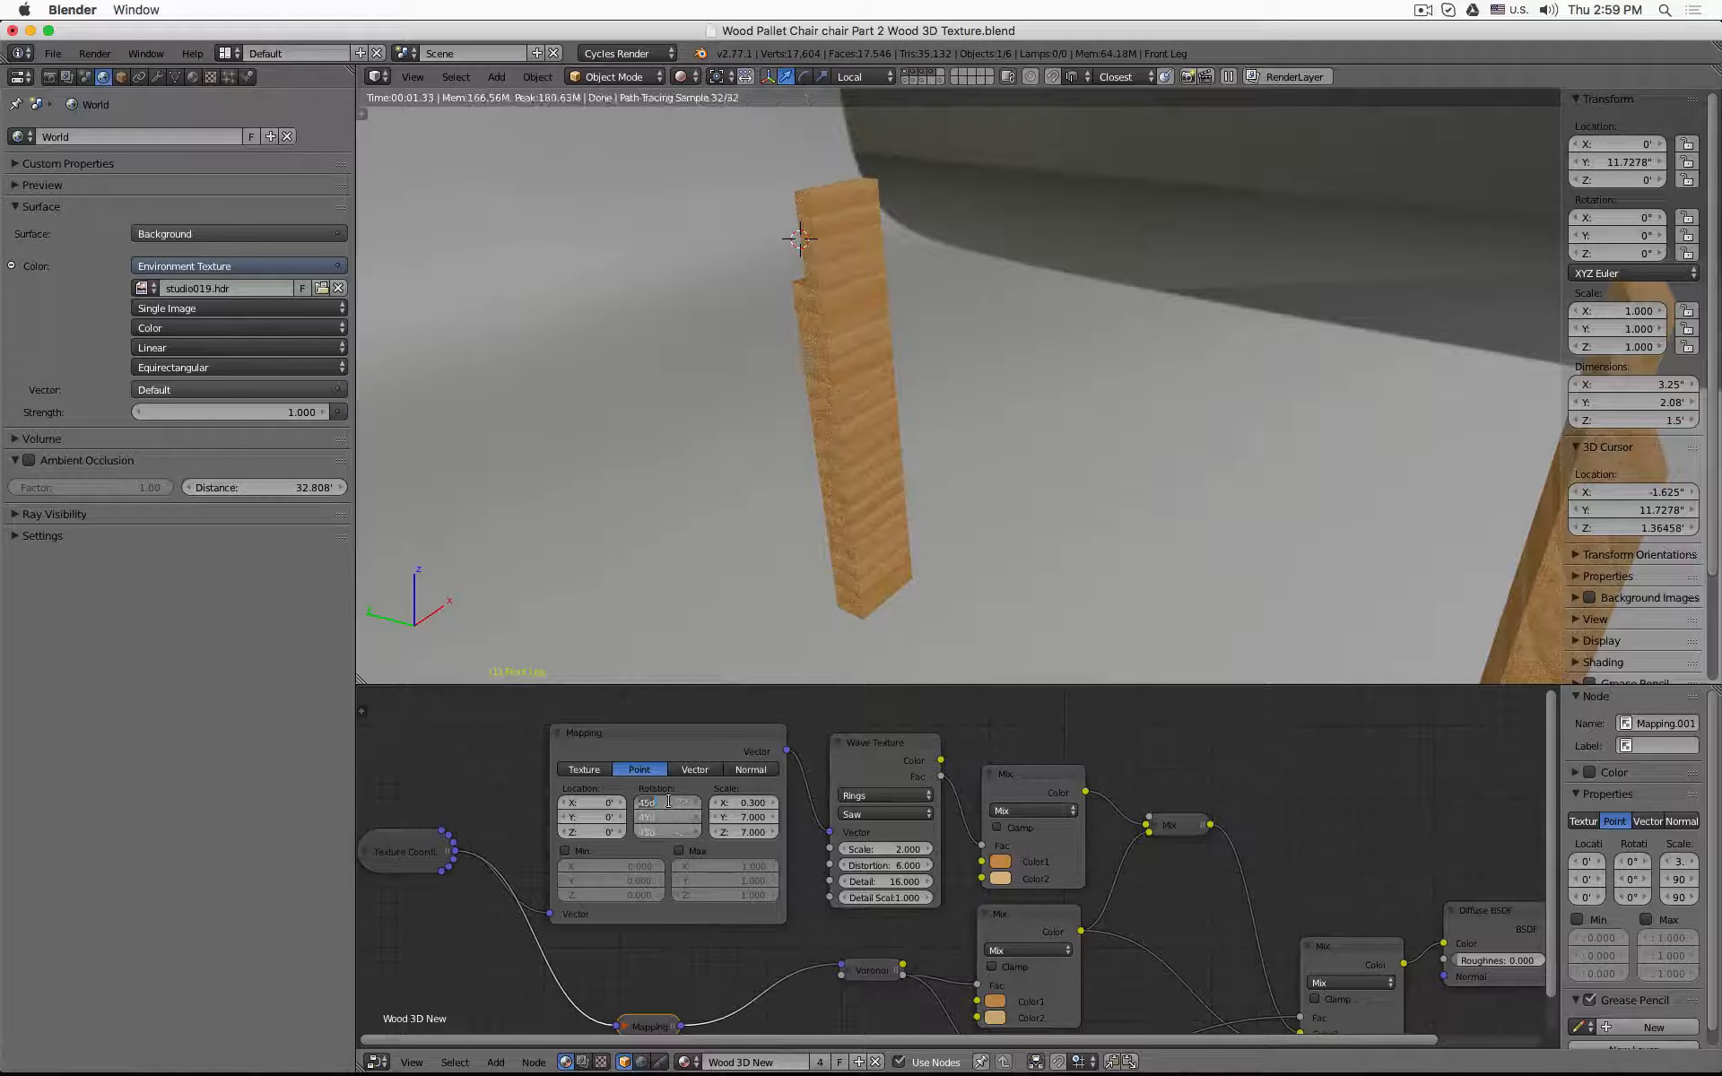
pyautogui.hotkey('ctrl', 'z')
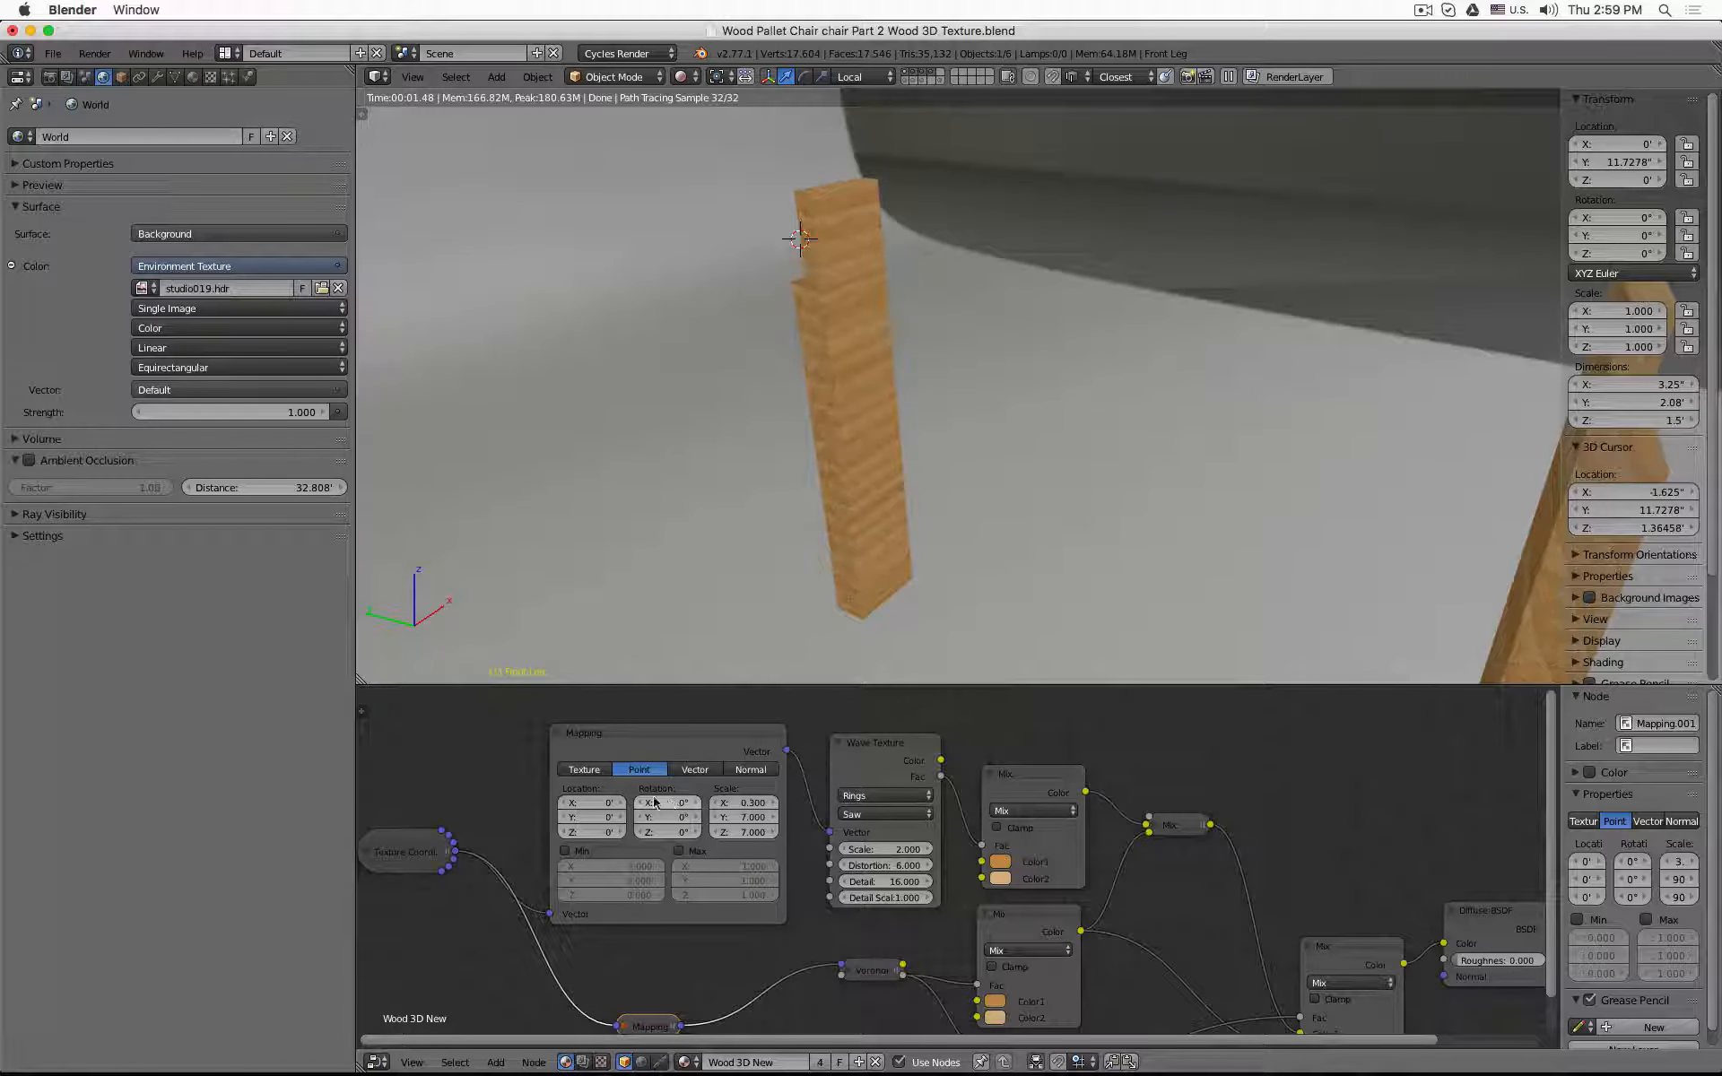
# - Collapse the Wave Texture's Mapping node and move it closer to the Wave Texture node
pyautogui.click(557, 733)
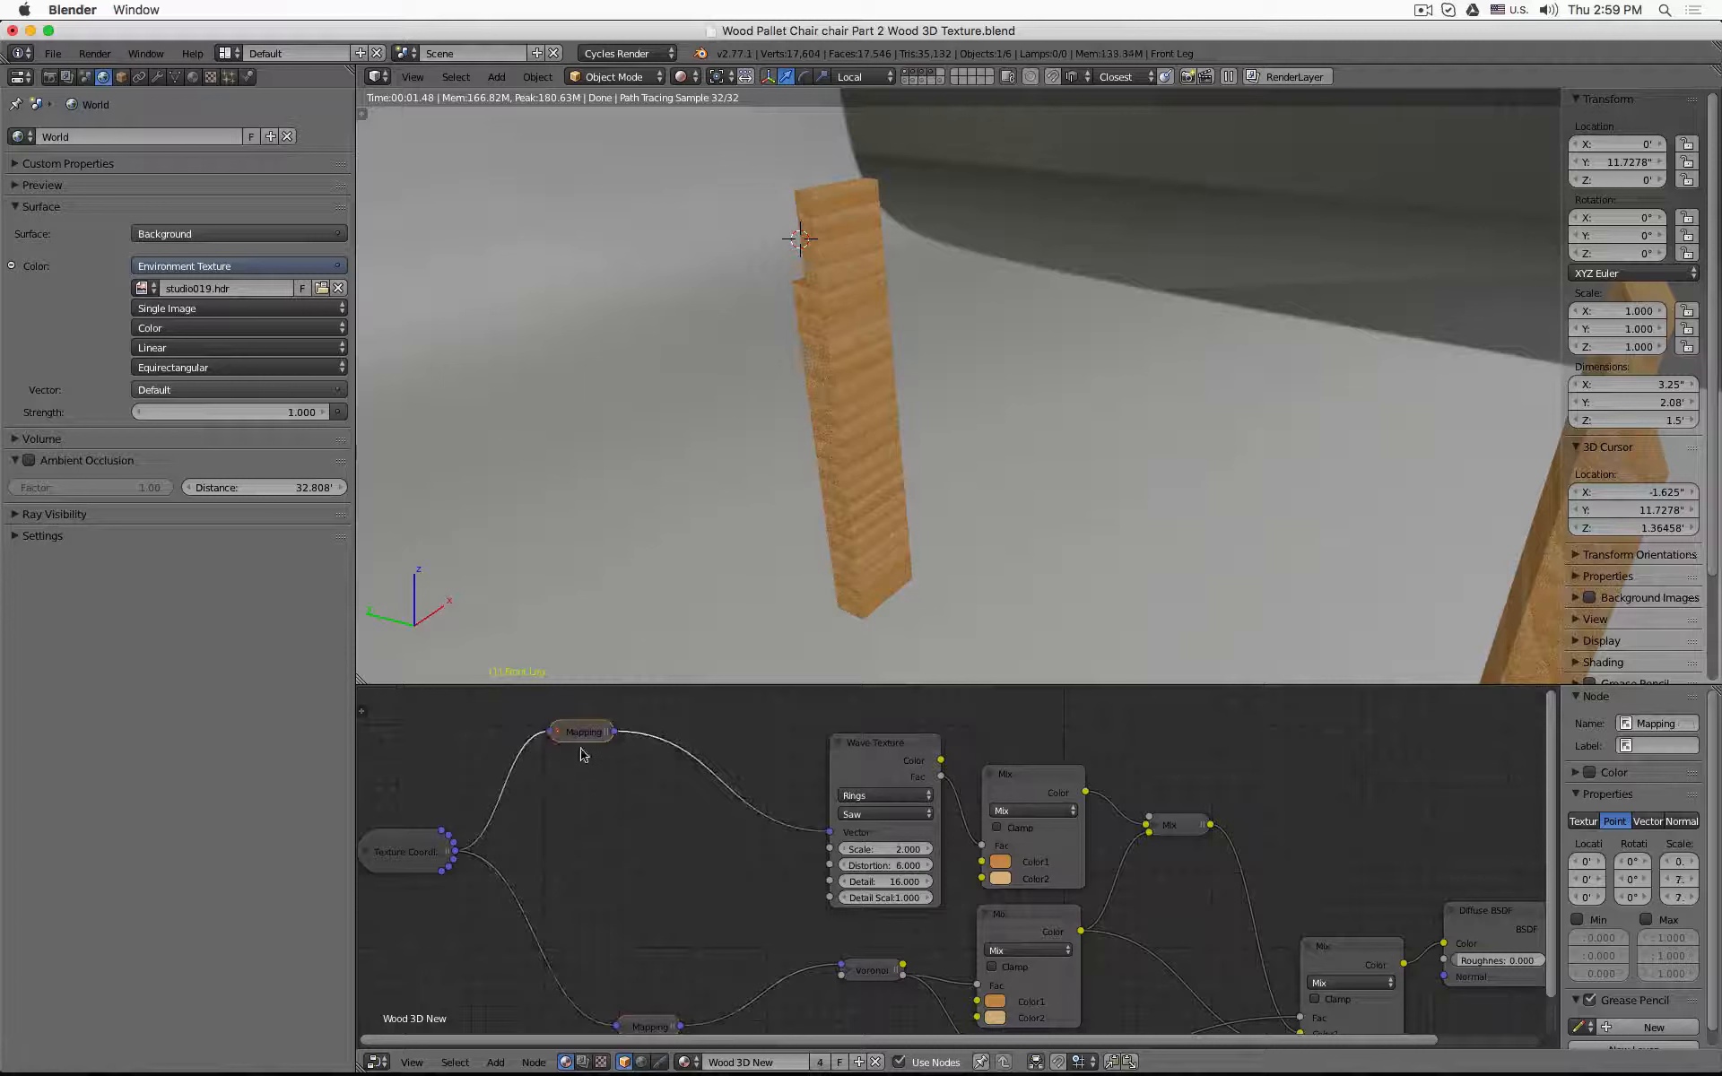
pyautogui.moveTo(582, 734); pyautogui.dragTo(653, 763)
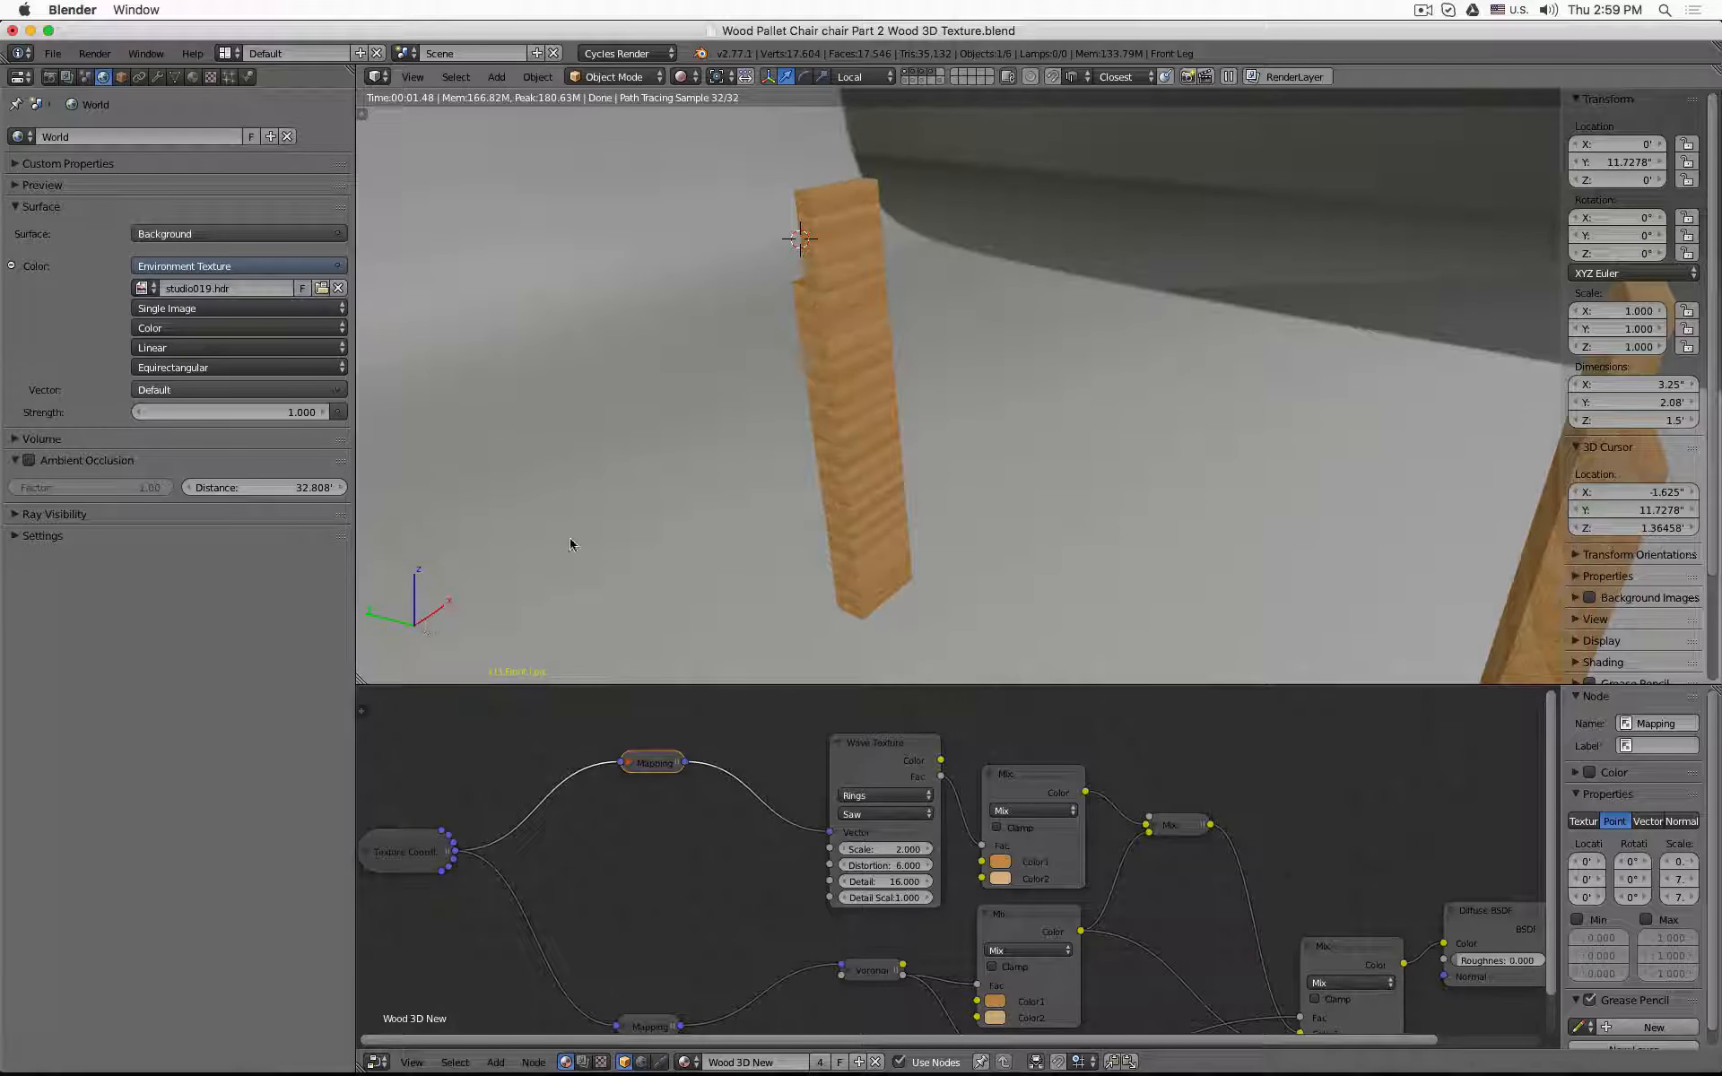
# - Switch to wireframe display and snap the 3D cursor to the origin of the selected front legs
pyautogui.press('z')
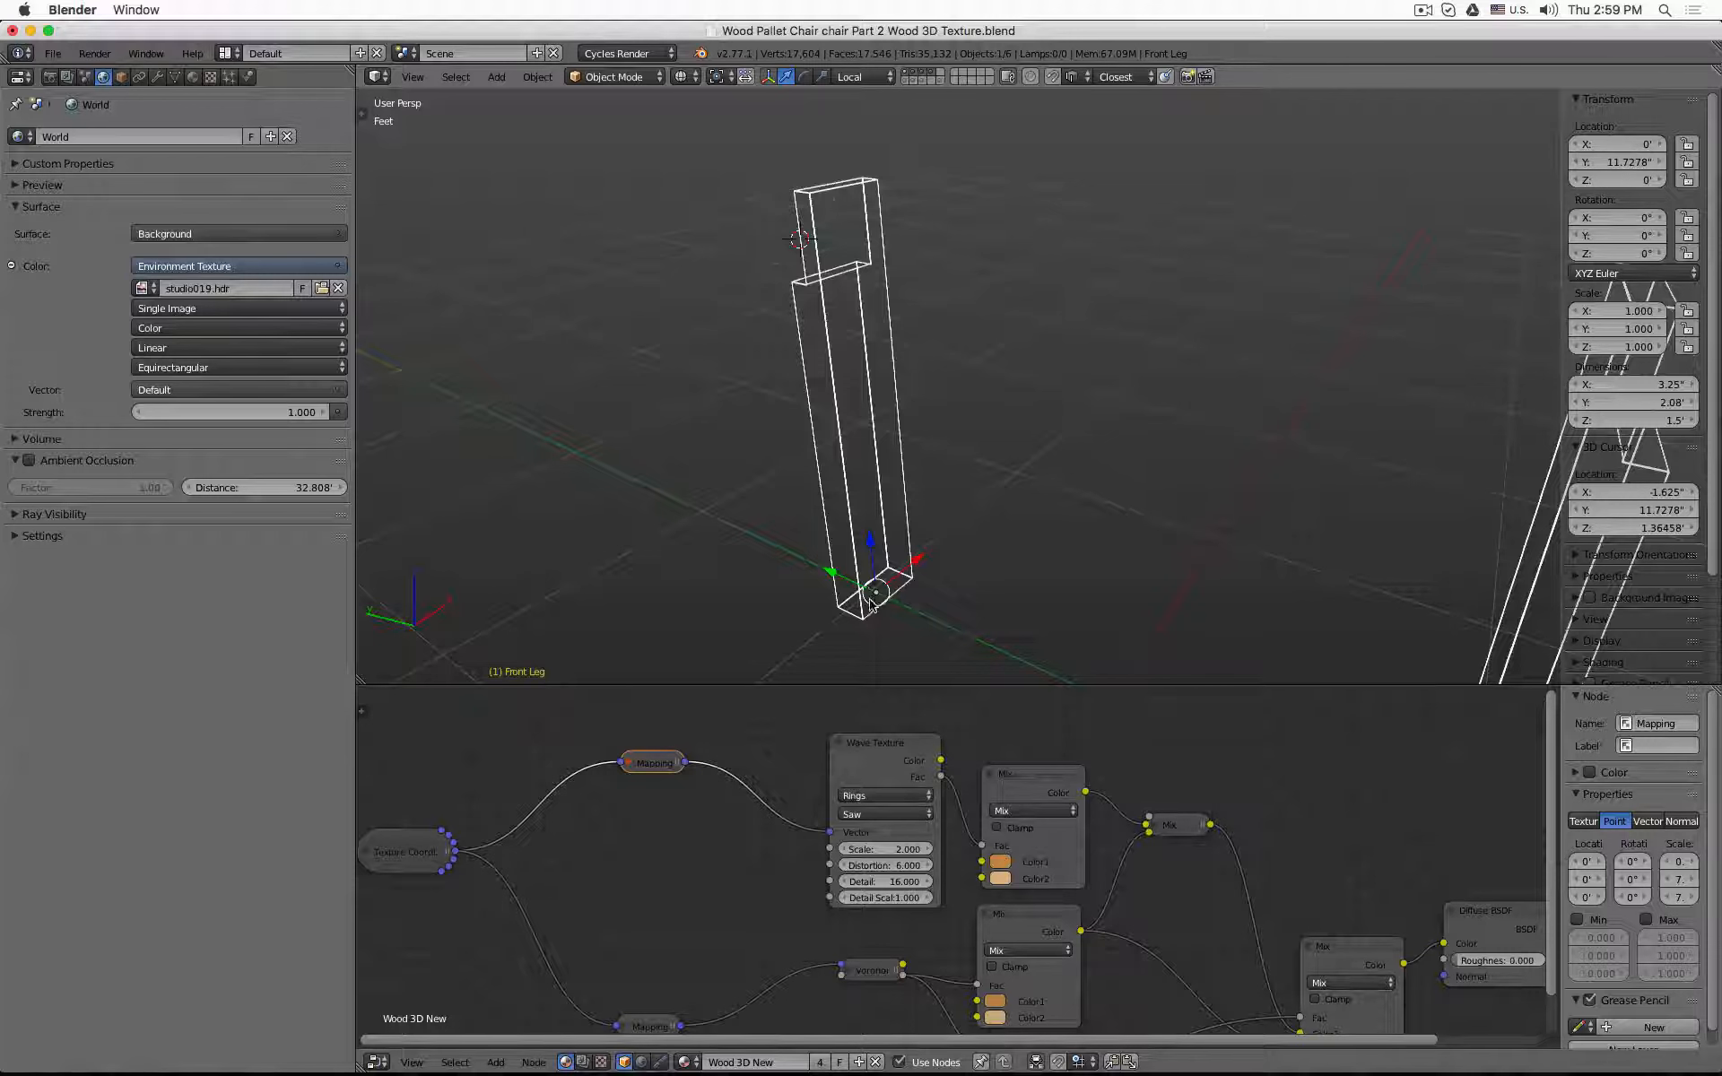
pyautogui.scroll(-3, 892, 615)
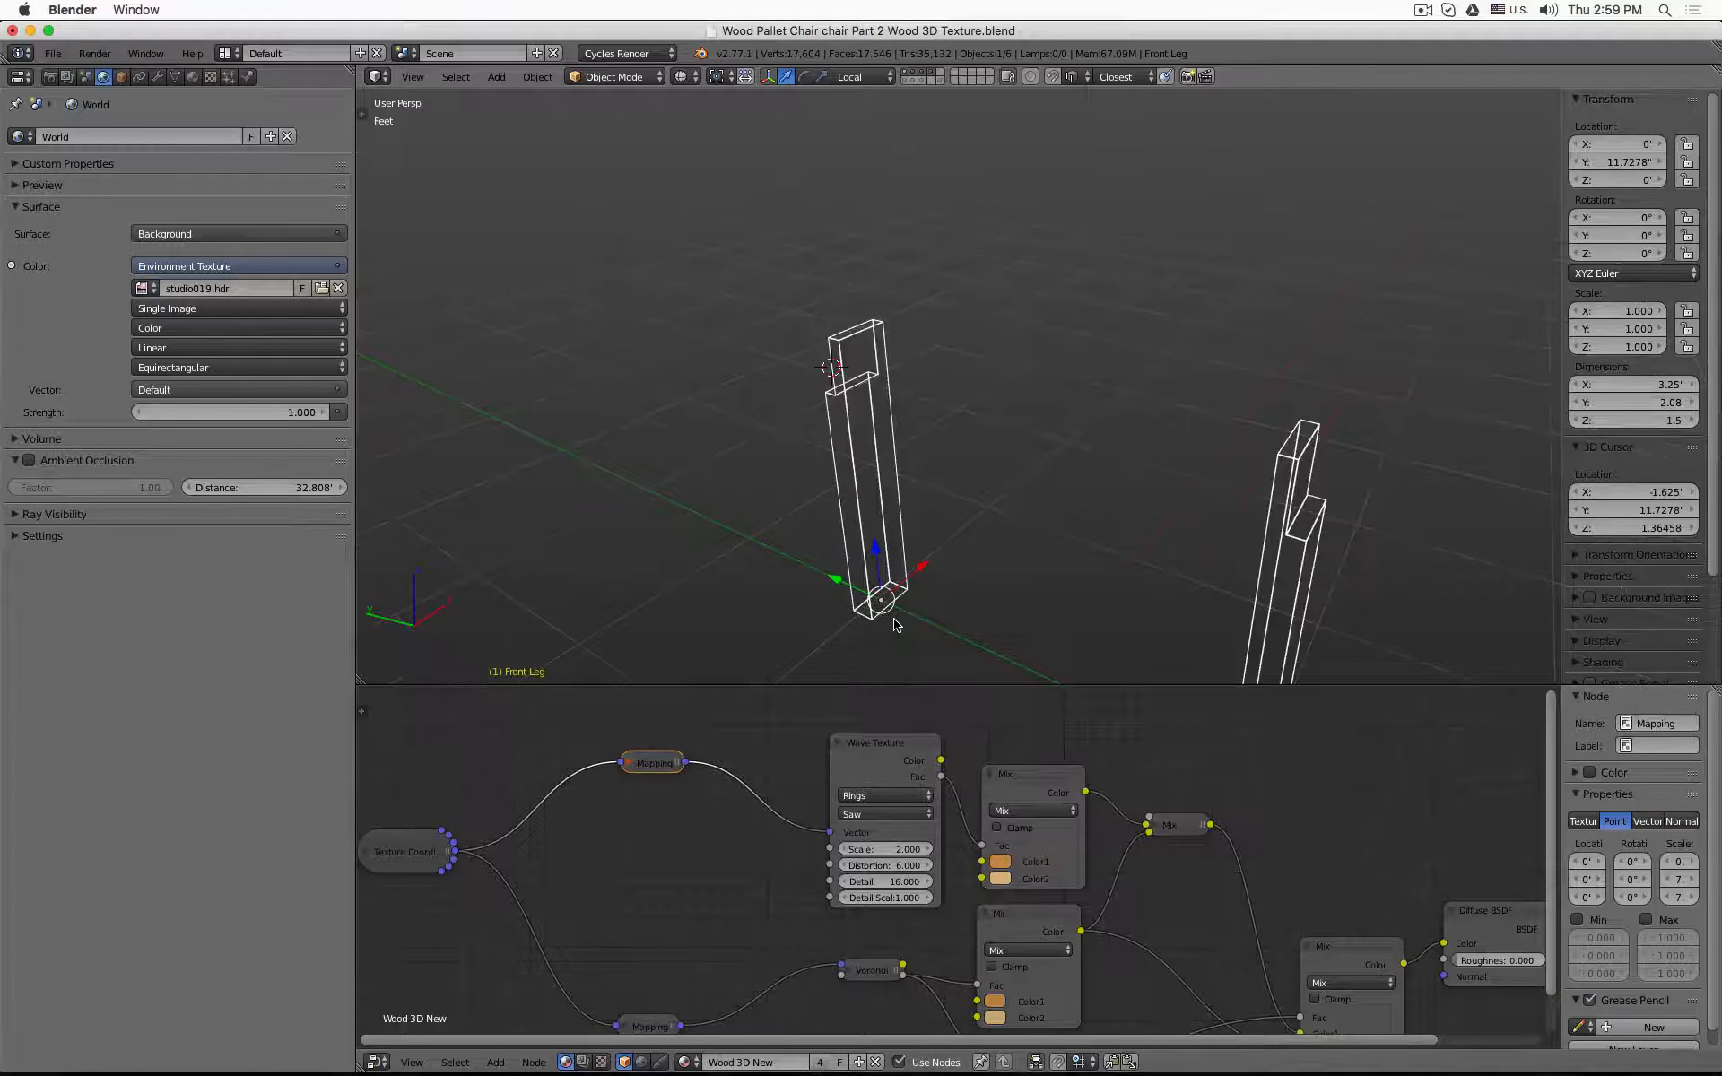
pyautogui.keyDown('shift'); pyautogui.moveTo(892, 615); pyautogui.dragTo(843, 535, button='middle'); pyautogui.keyUp('shift')
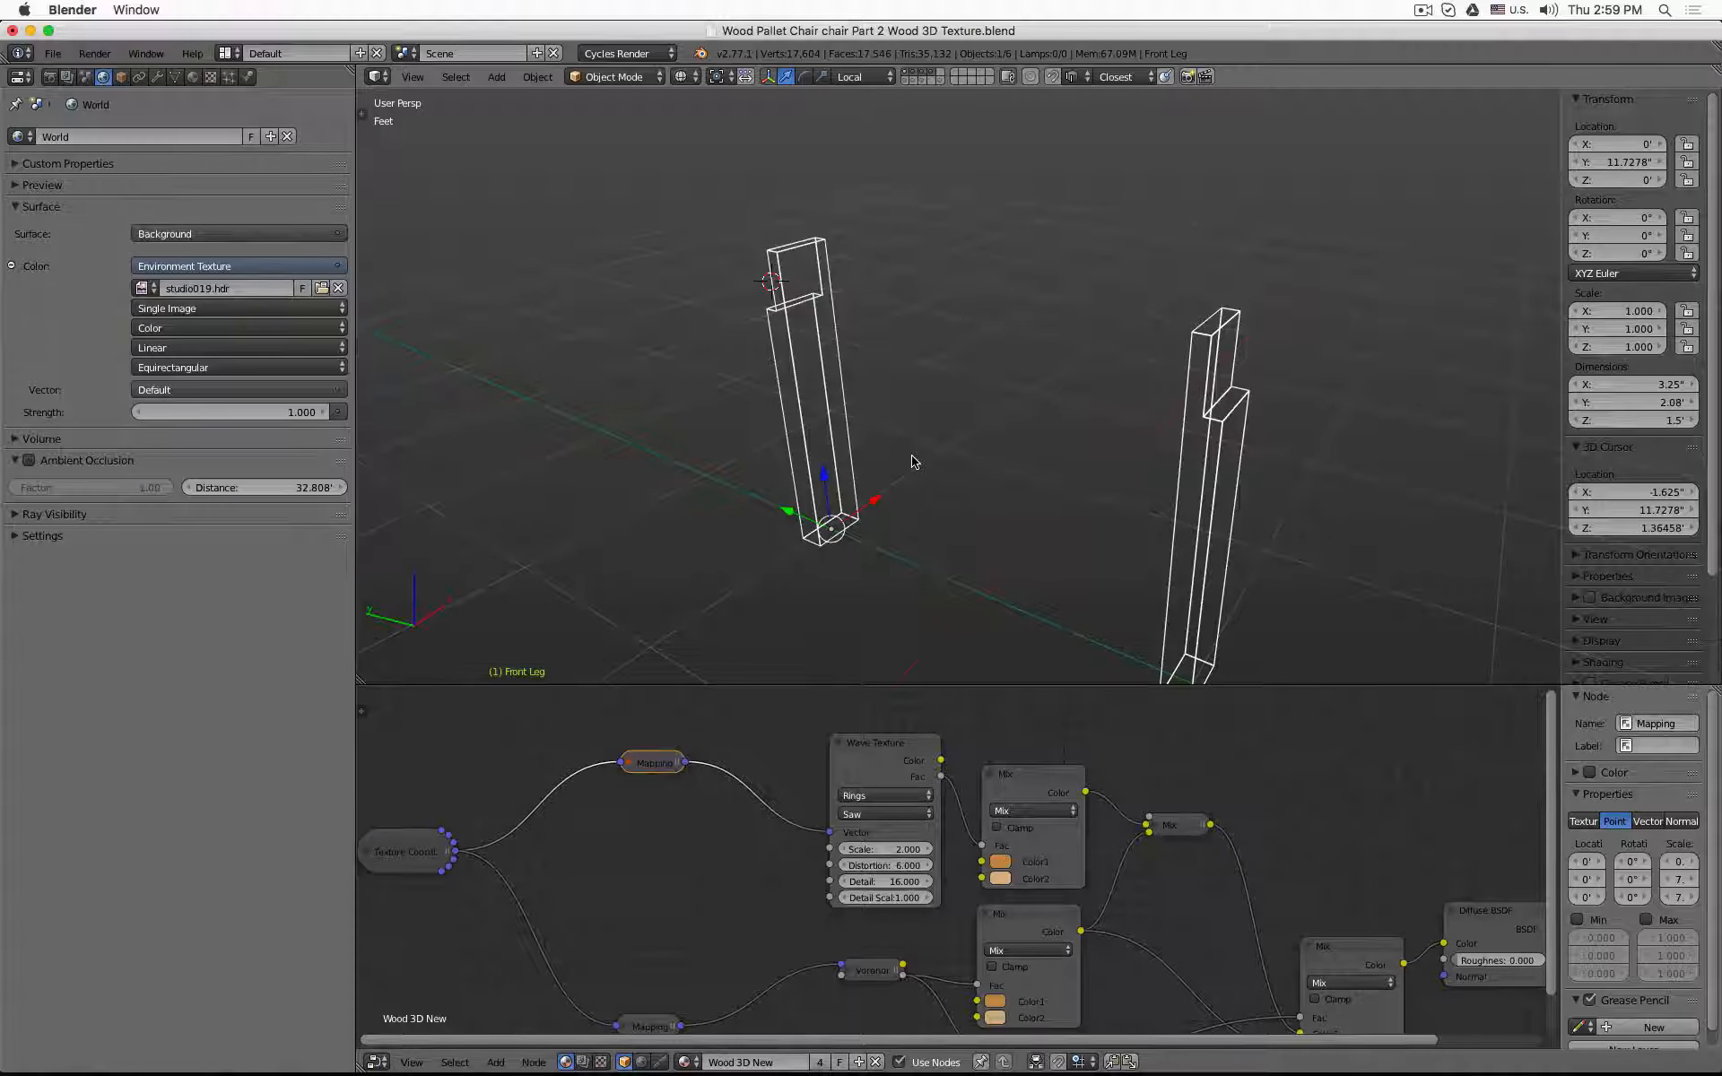
pyautogui.hotkey('shift', 's')
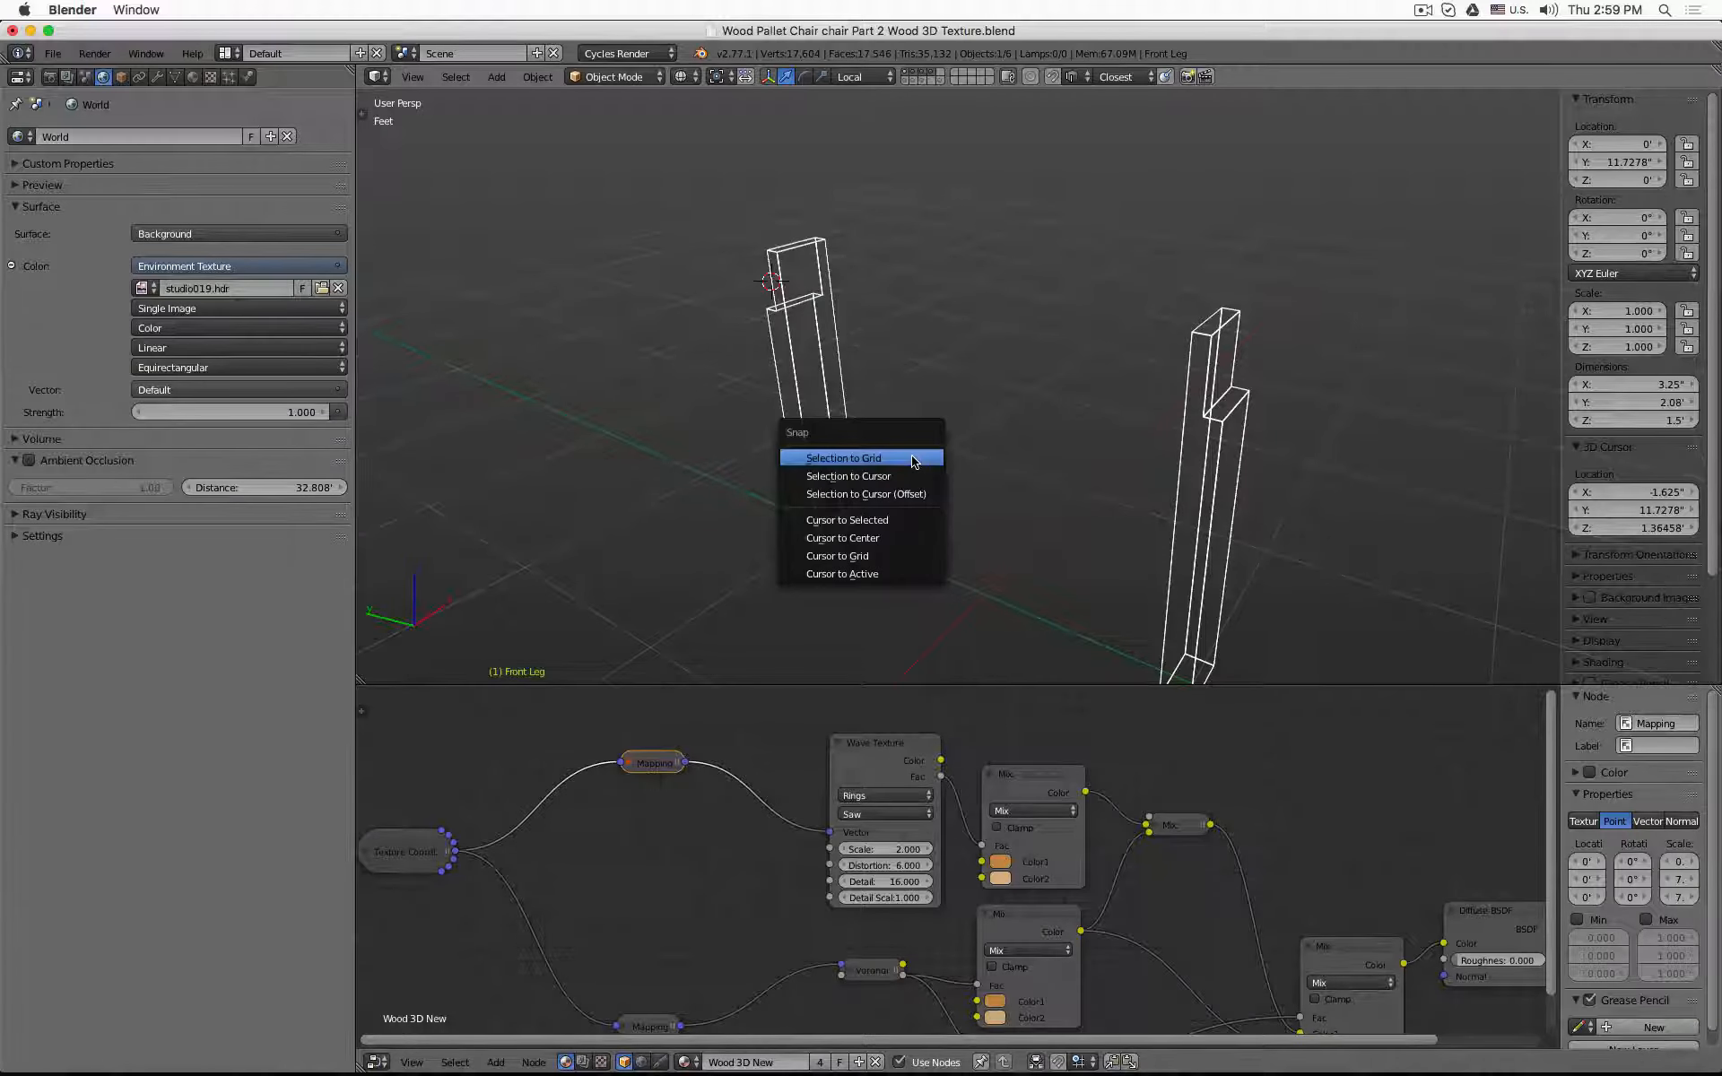
pyautogui.click(903, 521)
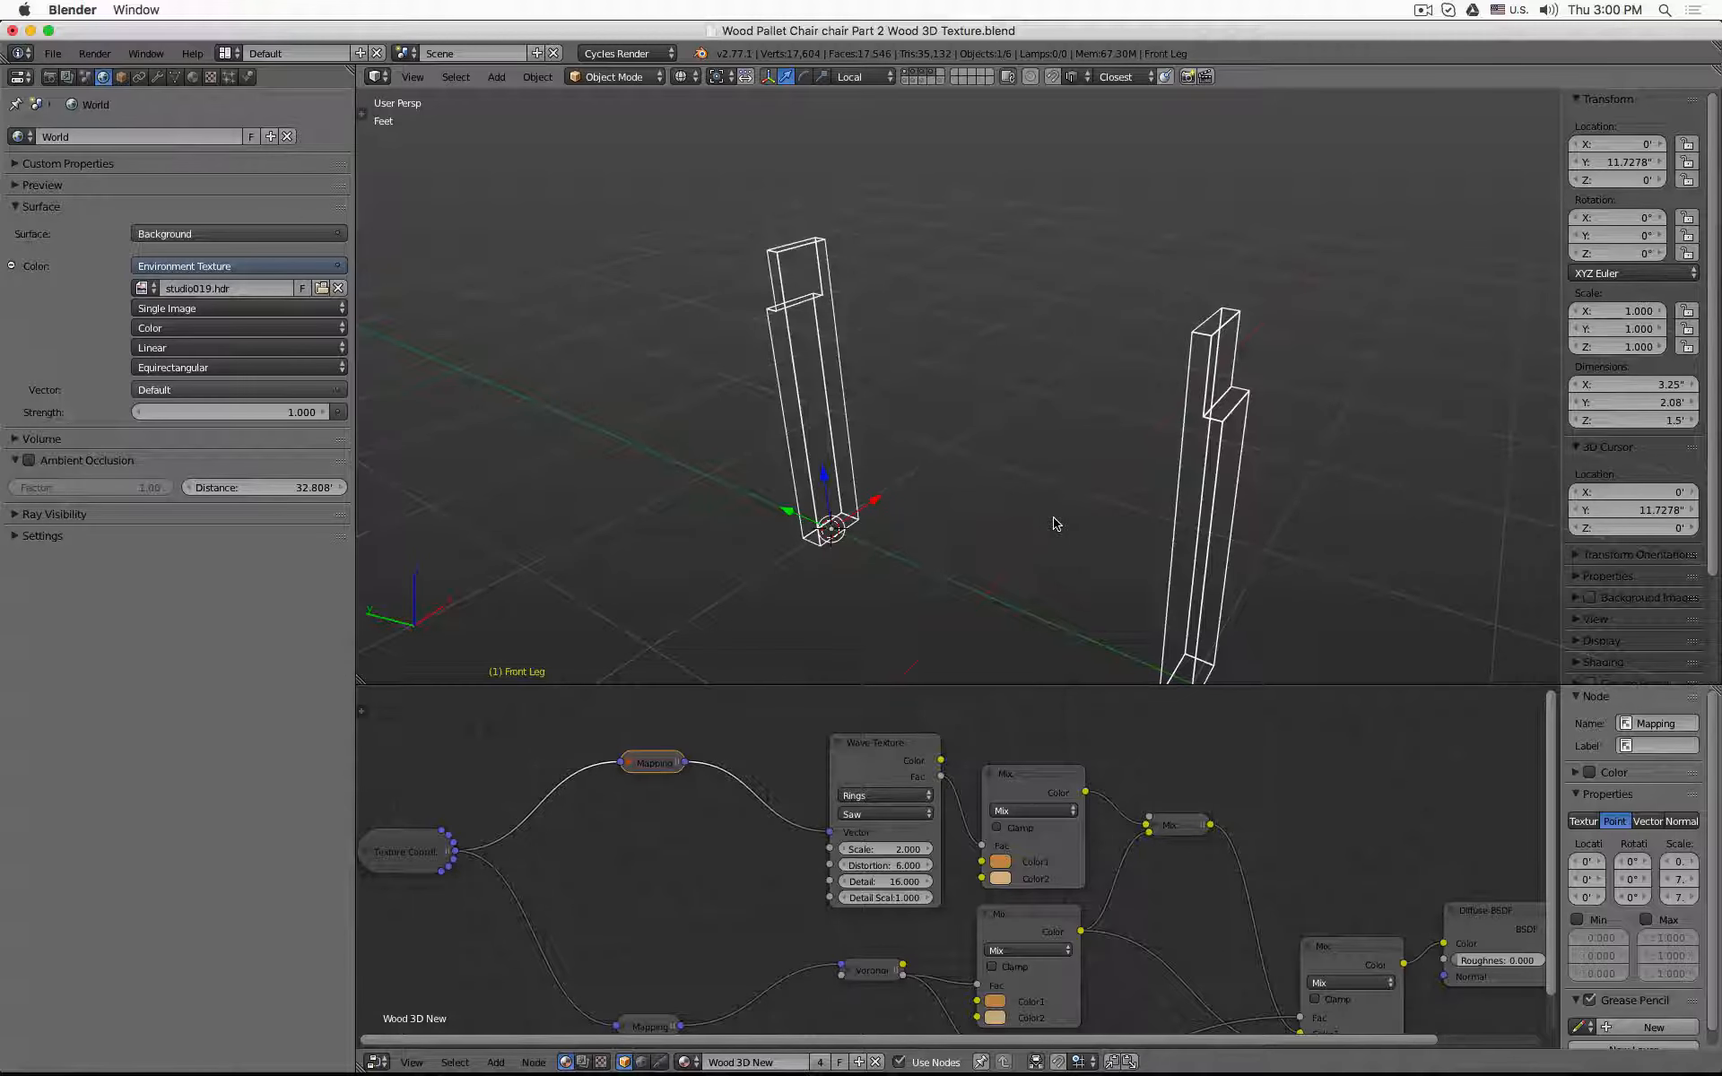
# - Select the front leg's entire mesh in Edit Mode and set the pivot point to the 3D Cursor
pyautogui.press('Tab')
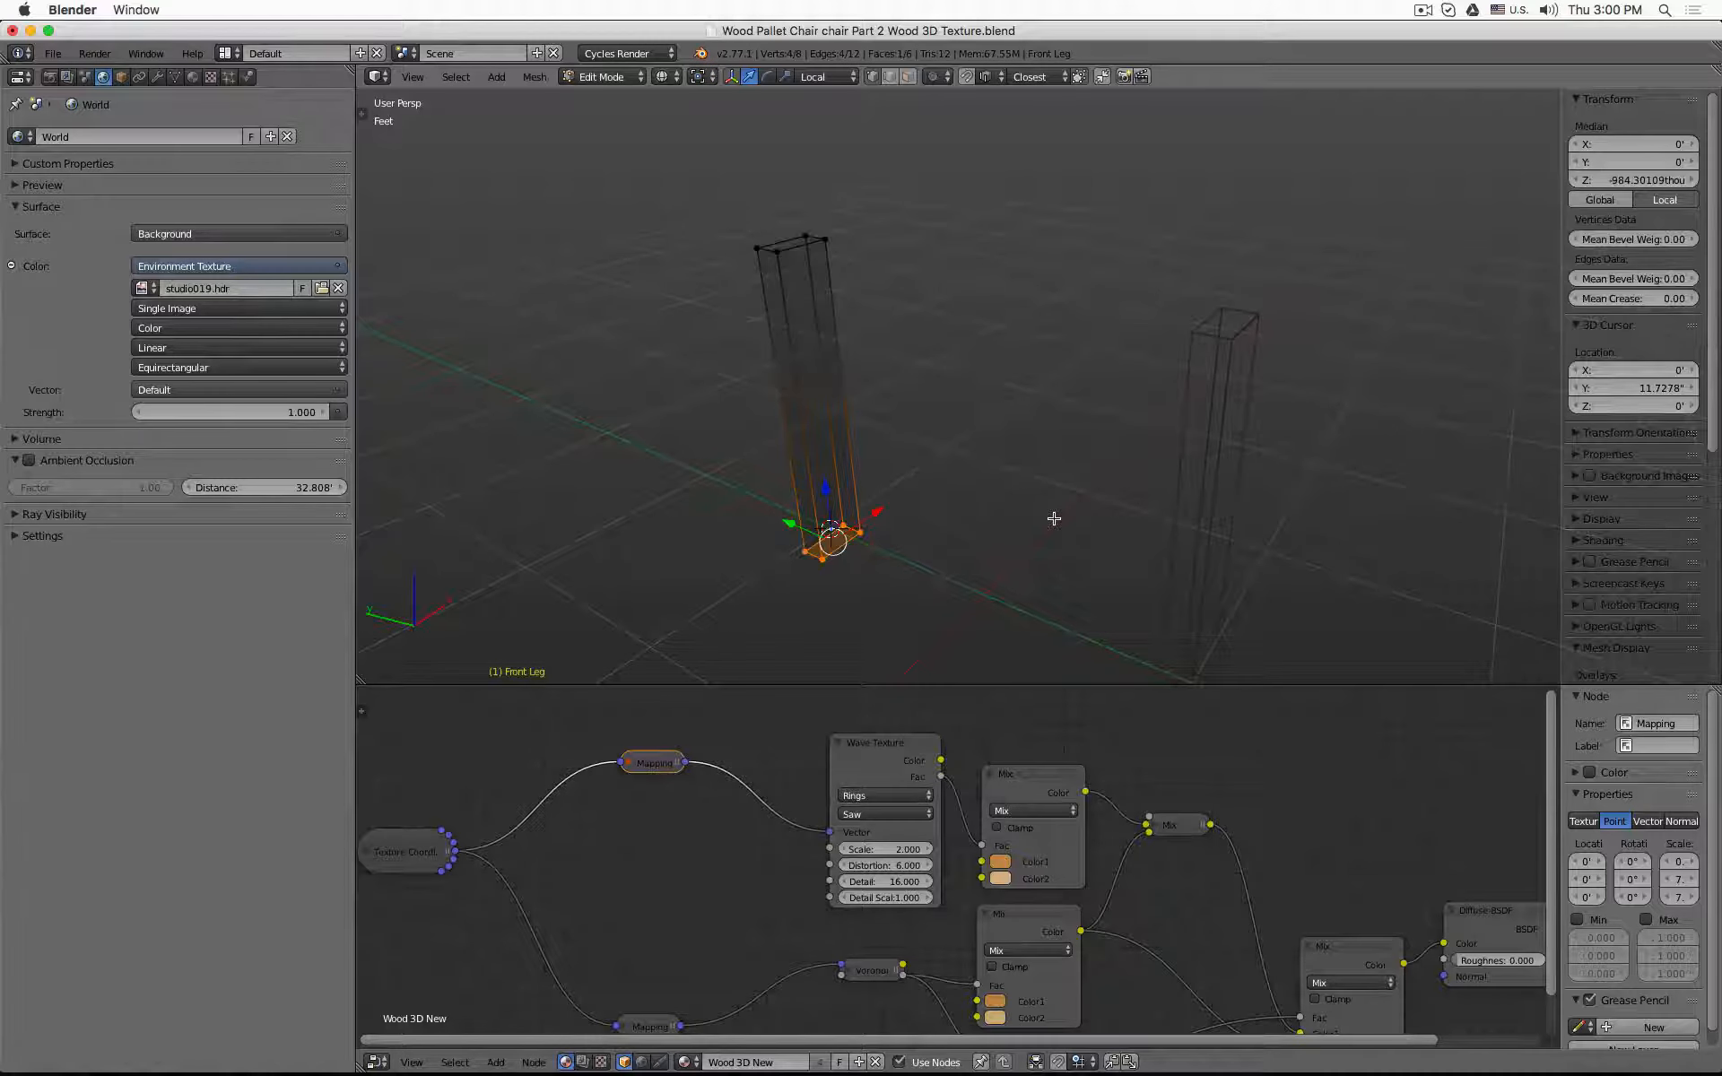
pyautogui.press('a')
pyautogui.press('a')
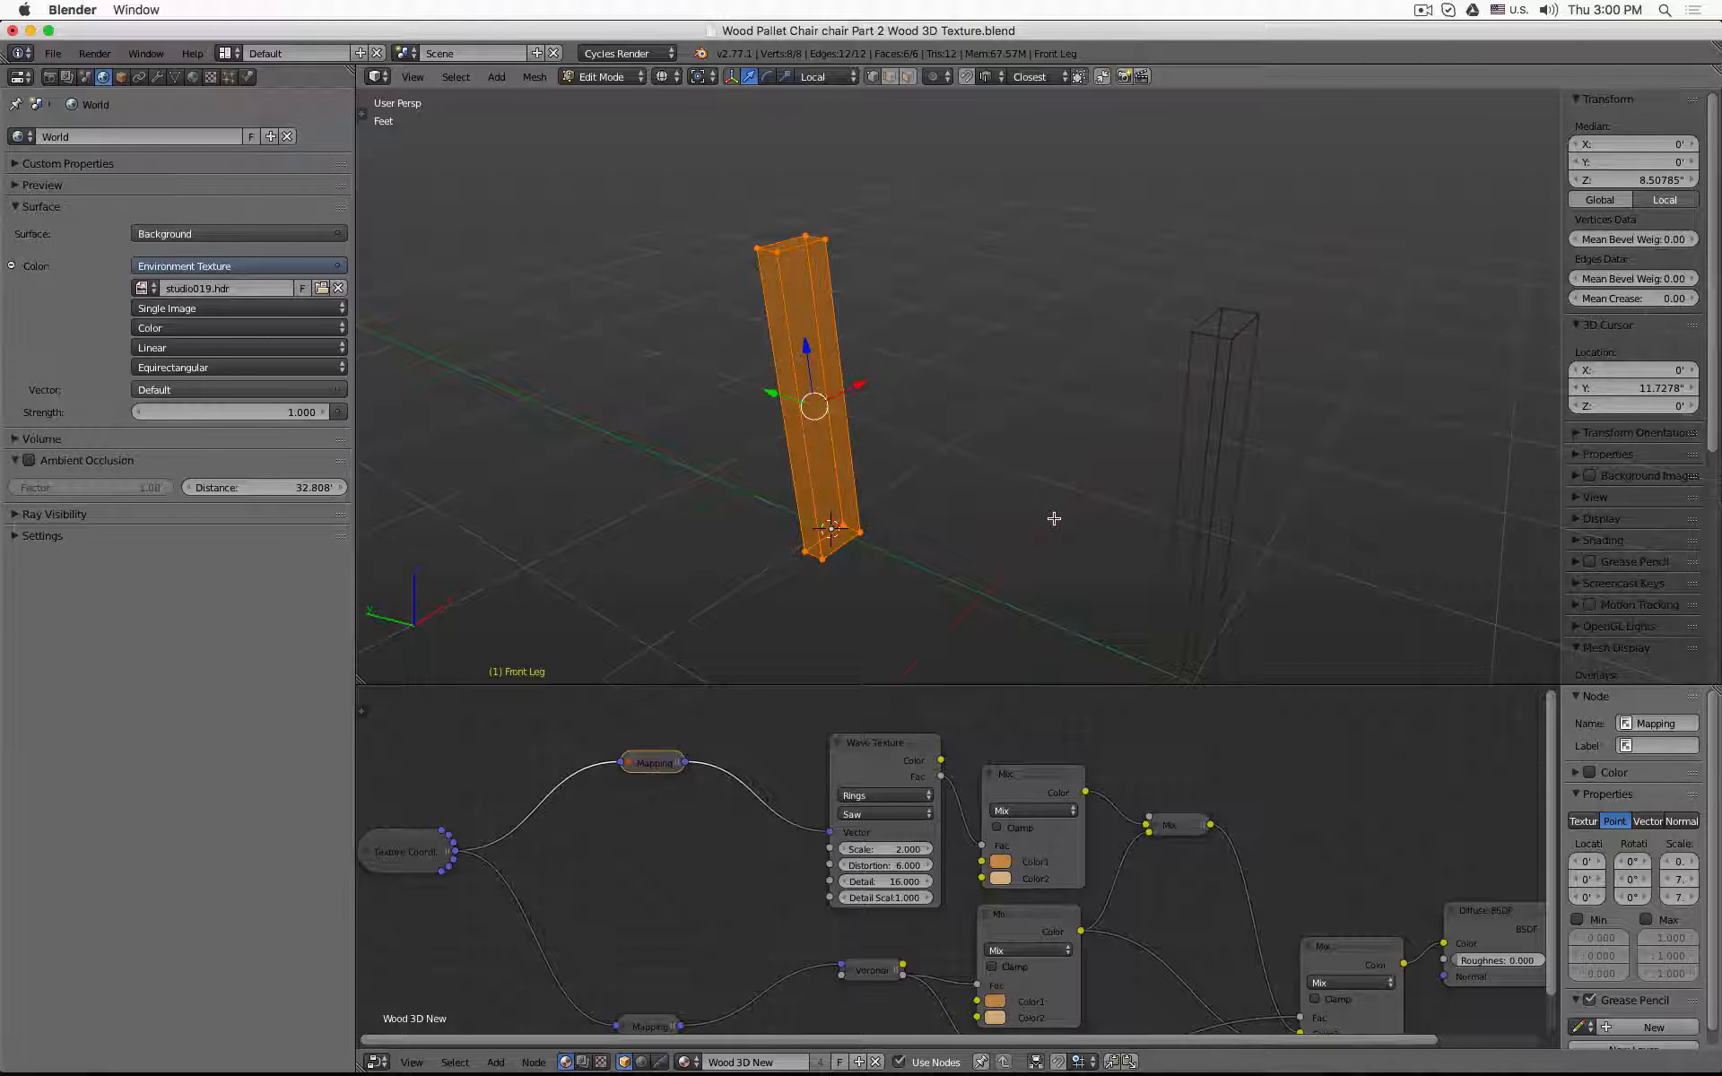
pyautogui.click(699, 77)
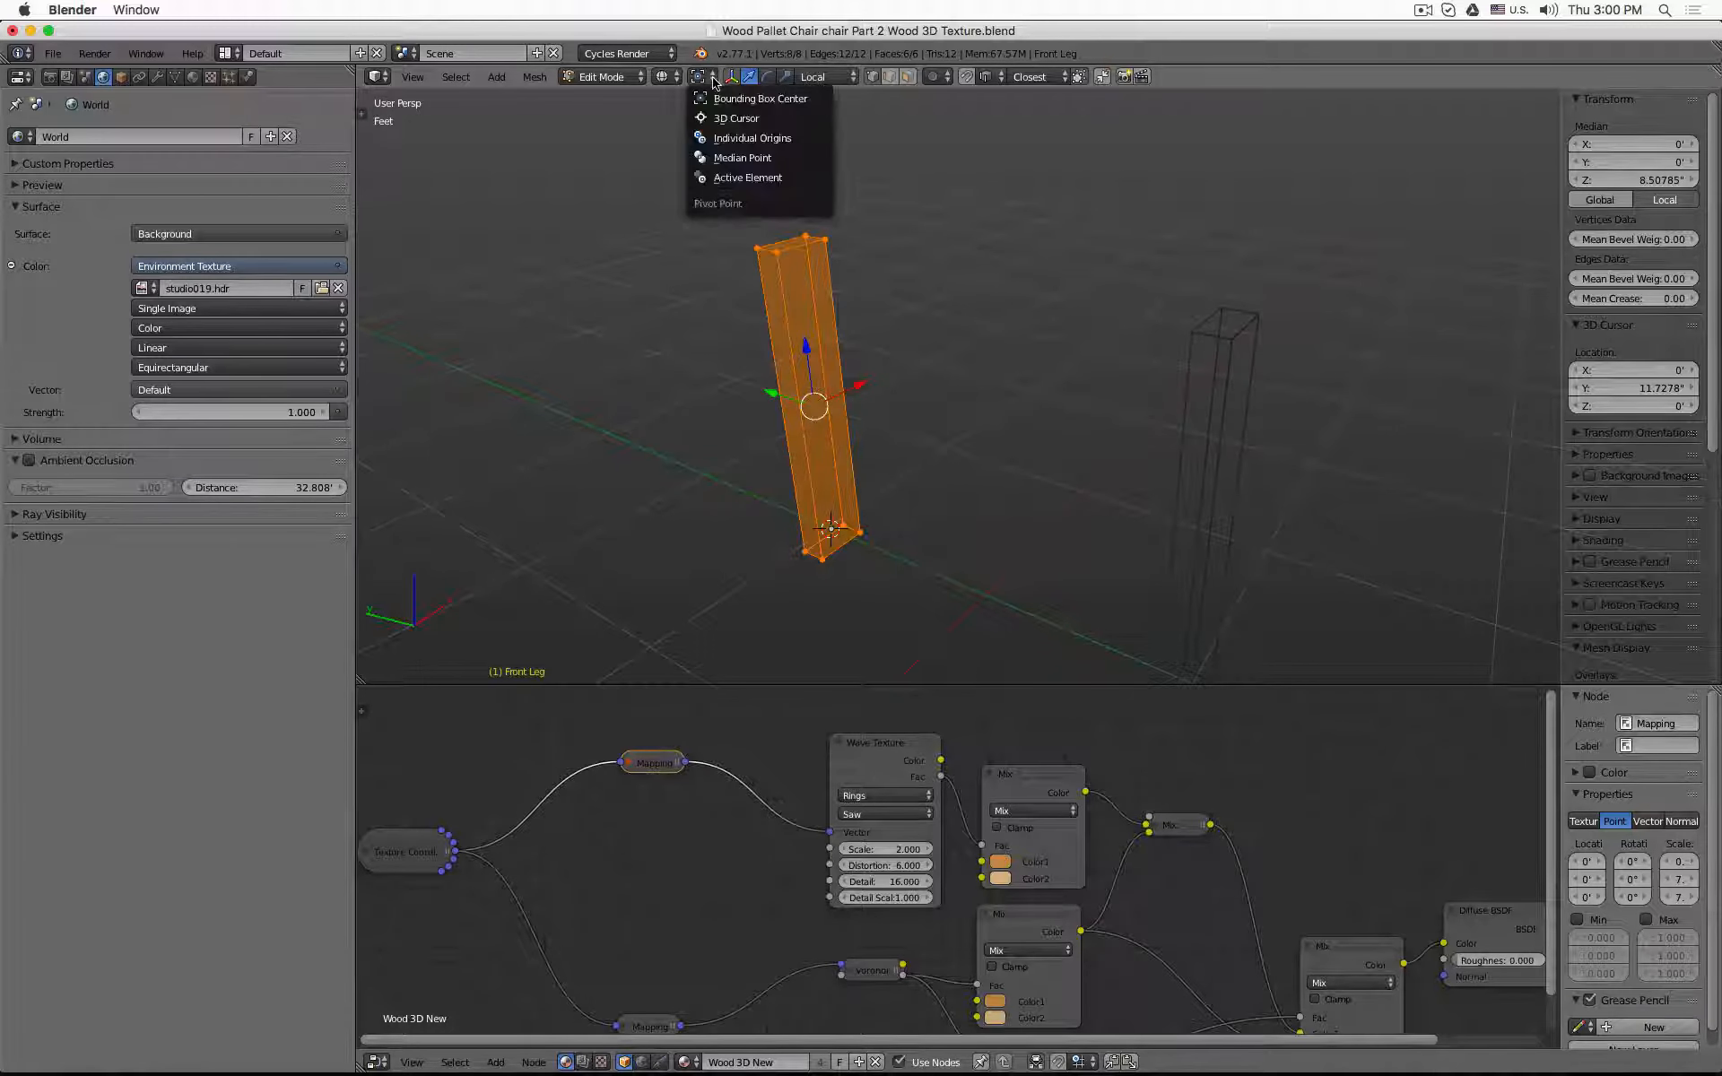
pyautogui.click(799, 122)
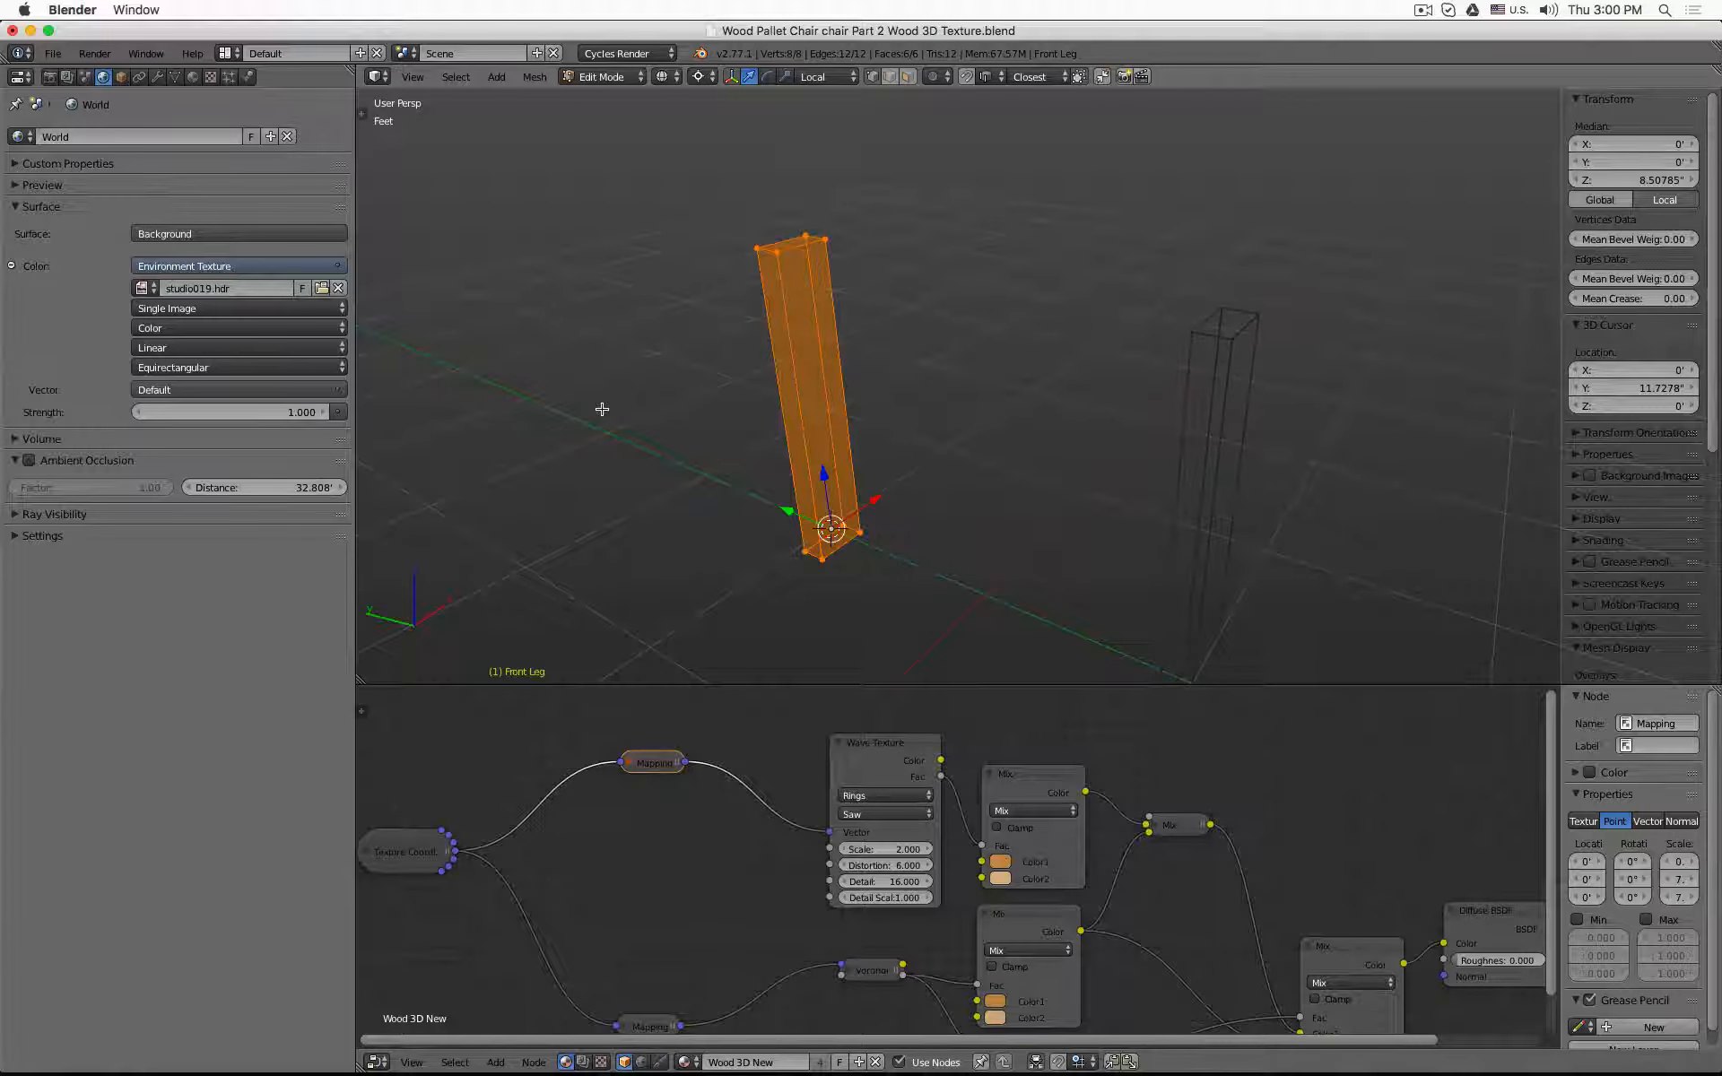
# - Rotate the front leg mesh 90° about the Y axis and return to Object Mode
pyautogui.press('r')
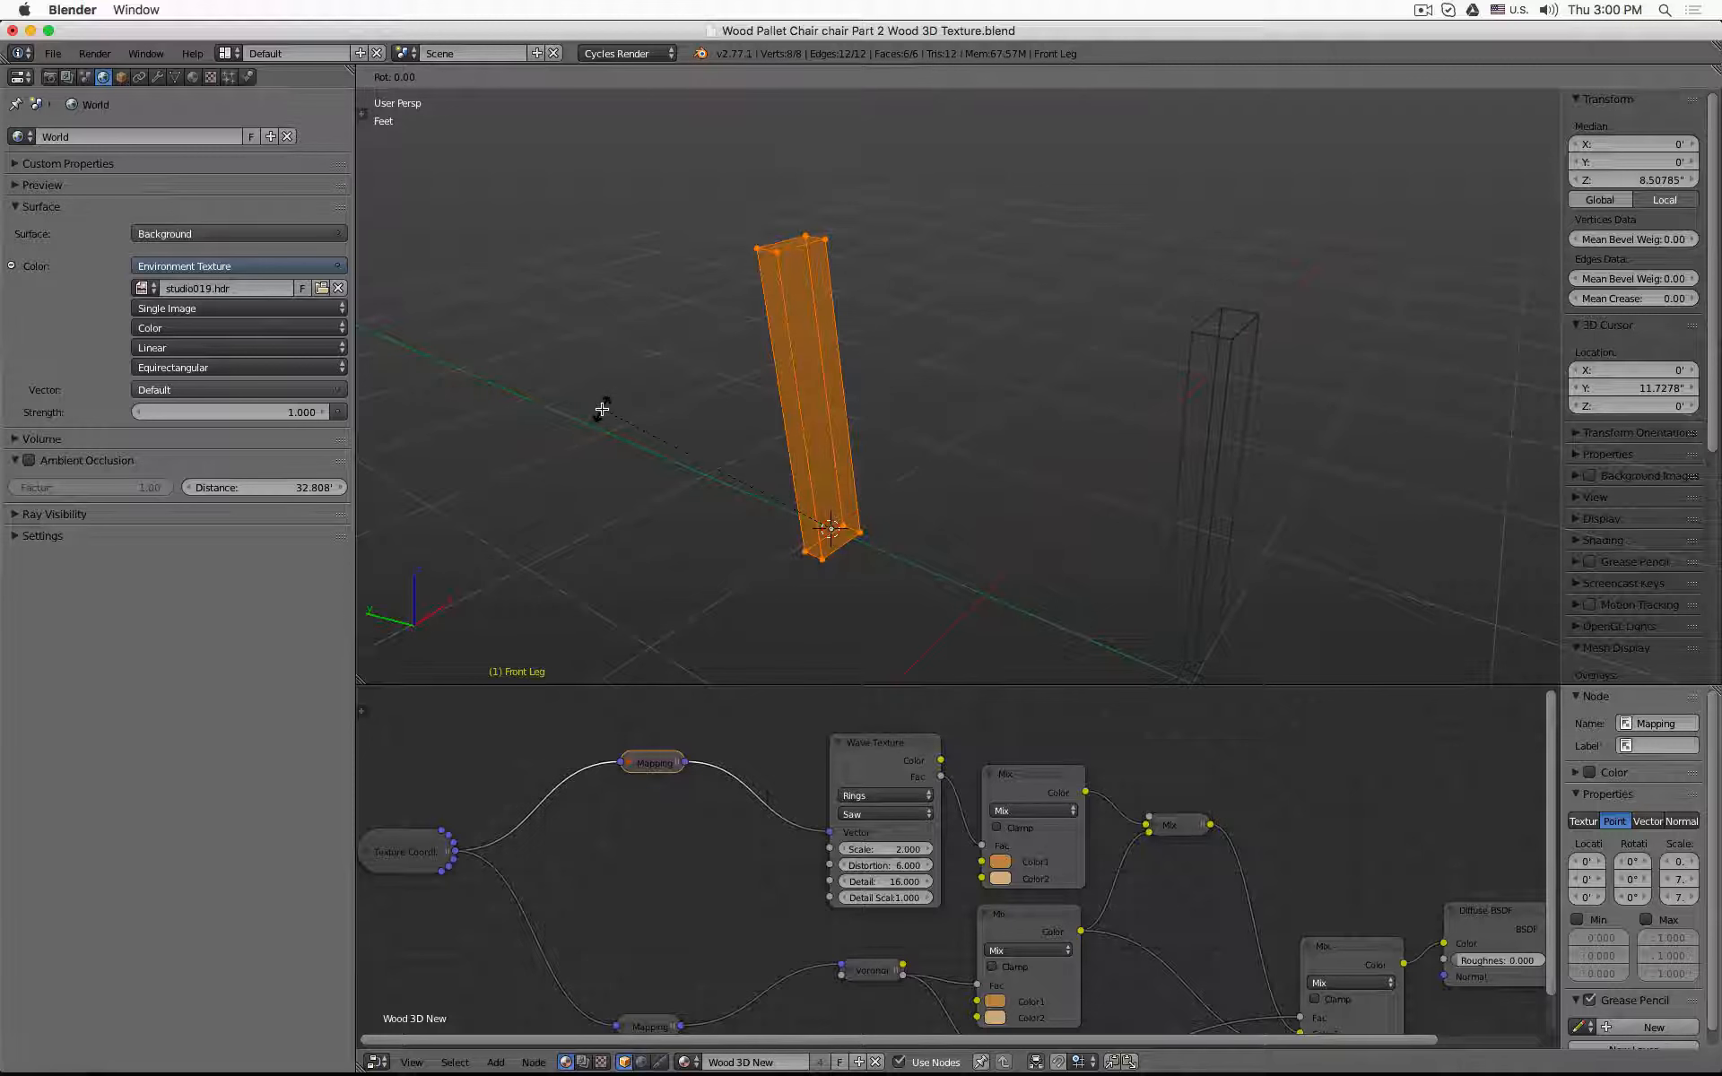
pyautogui.write('y90')
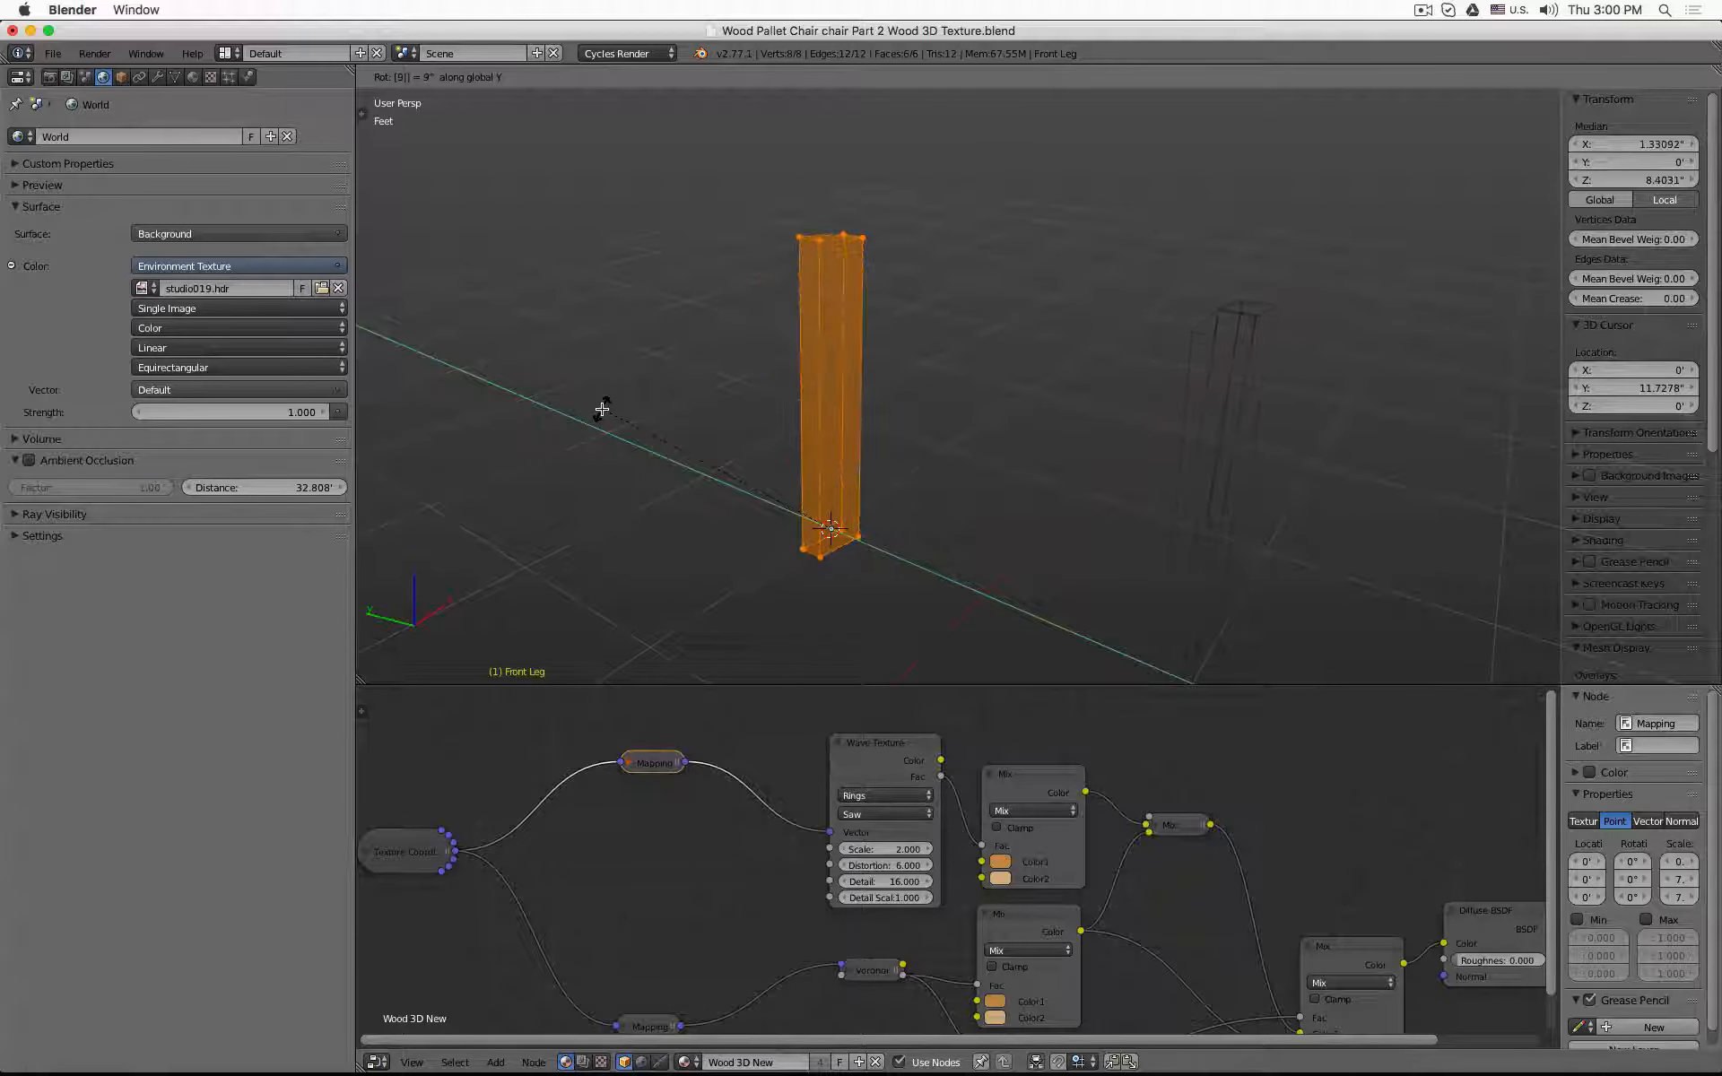
pyautogui.press('Return')
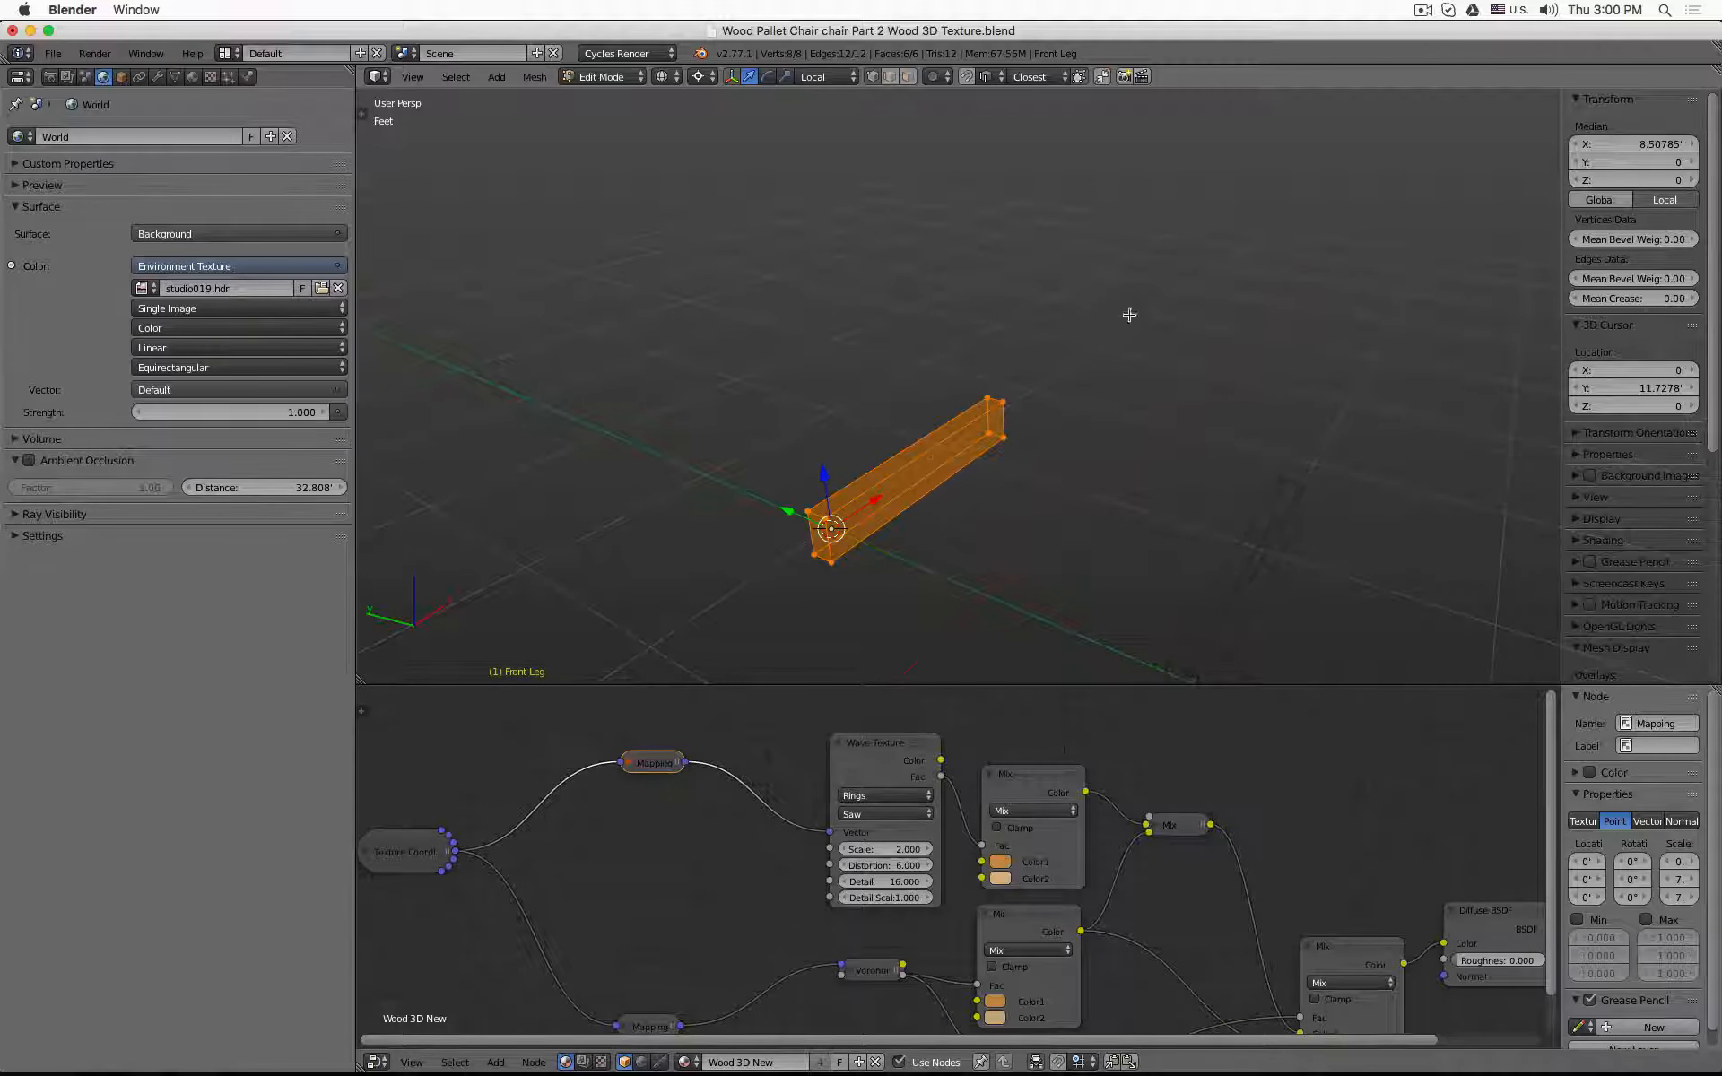
pyautogui.press('Tab')
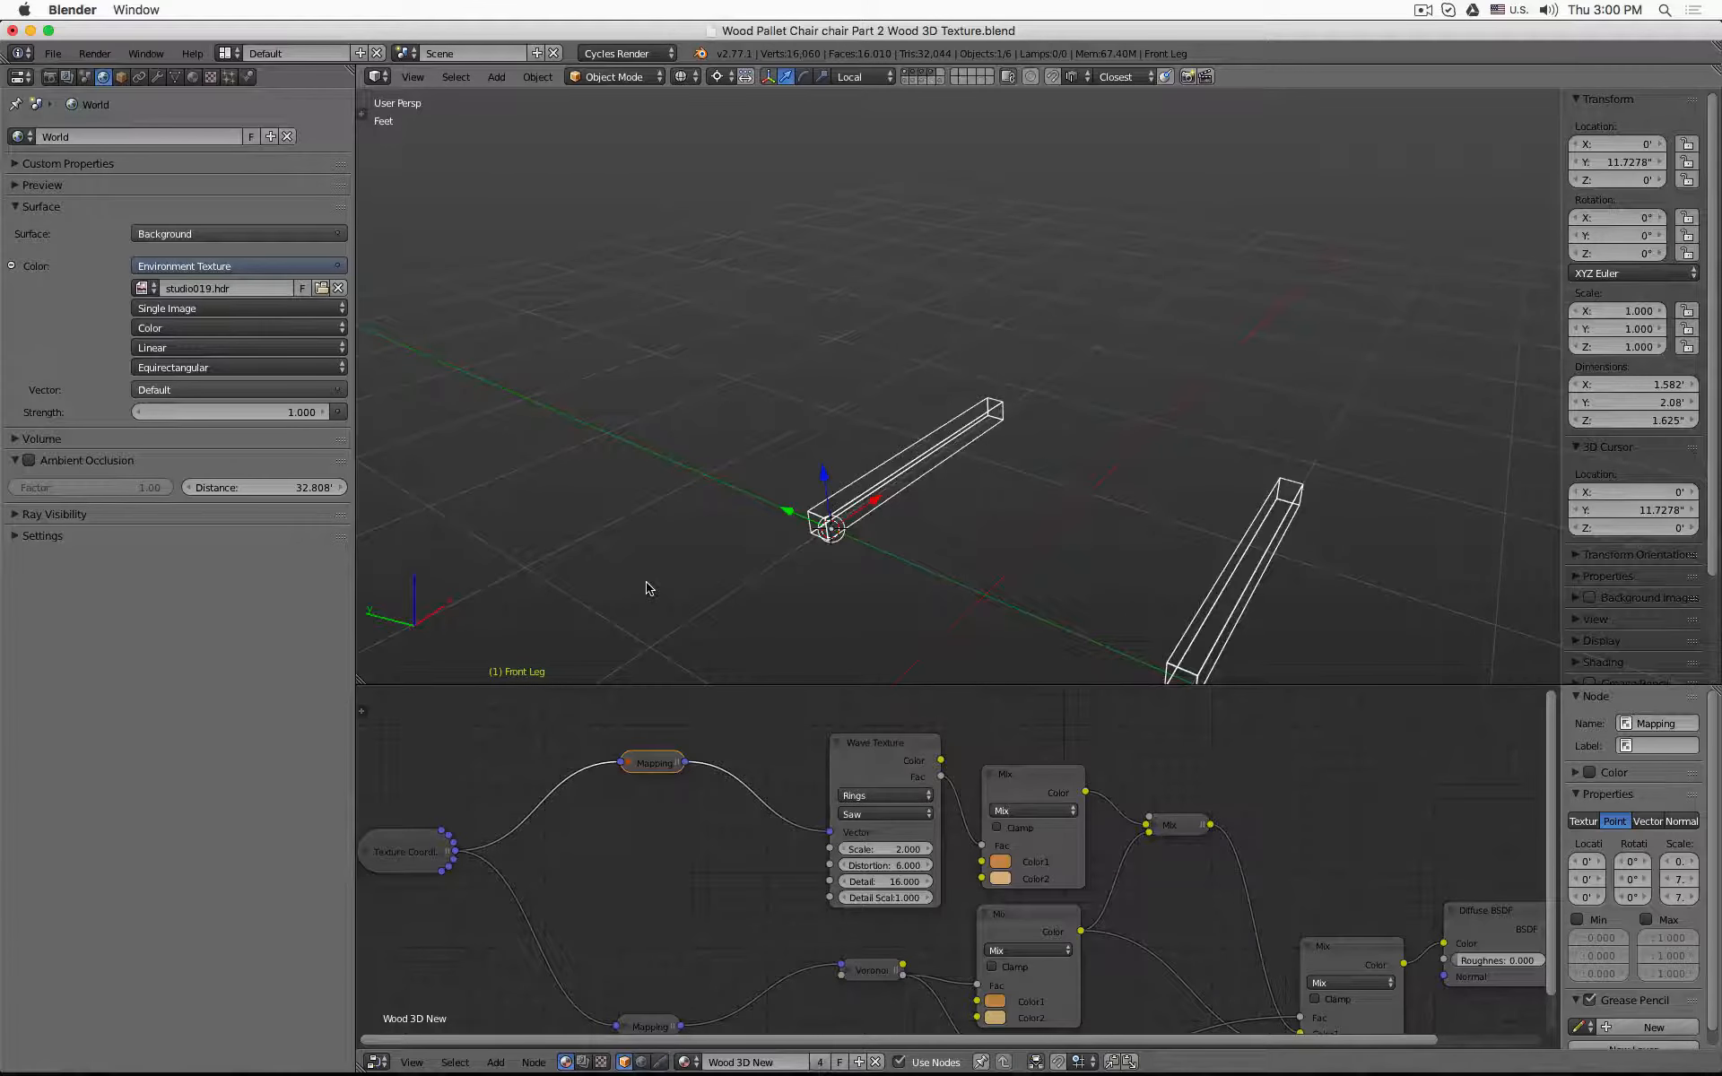
# - Examine the wood grain on the rotated front leg in Rendered shading
pyautogui.press('z')
pyautogui.hotkey('shift', 'z')
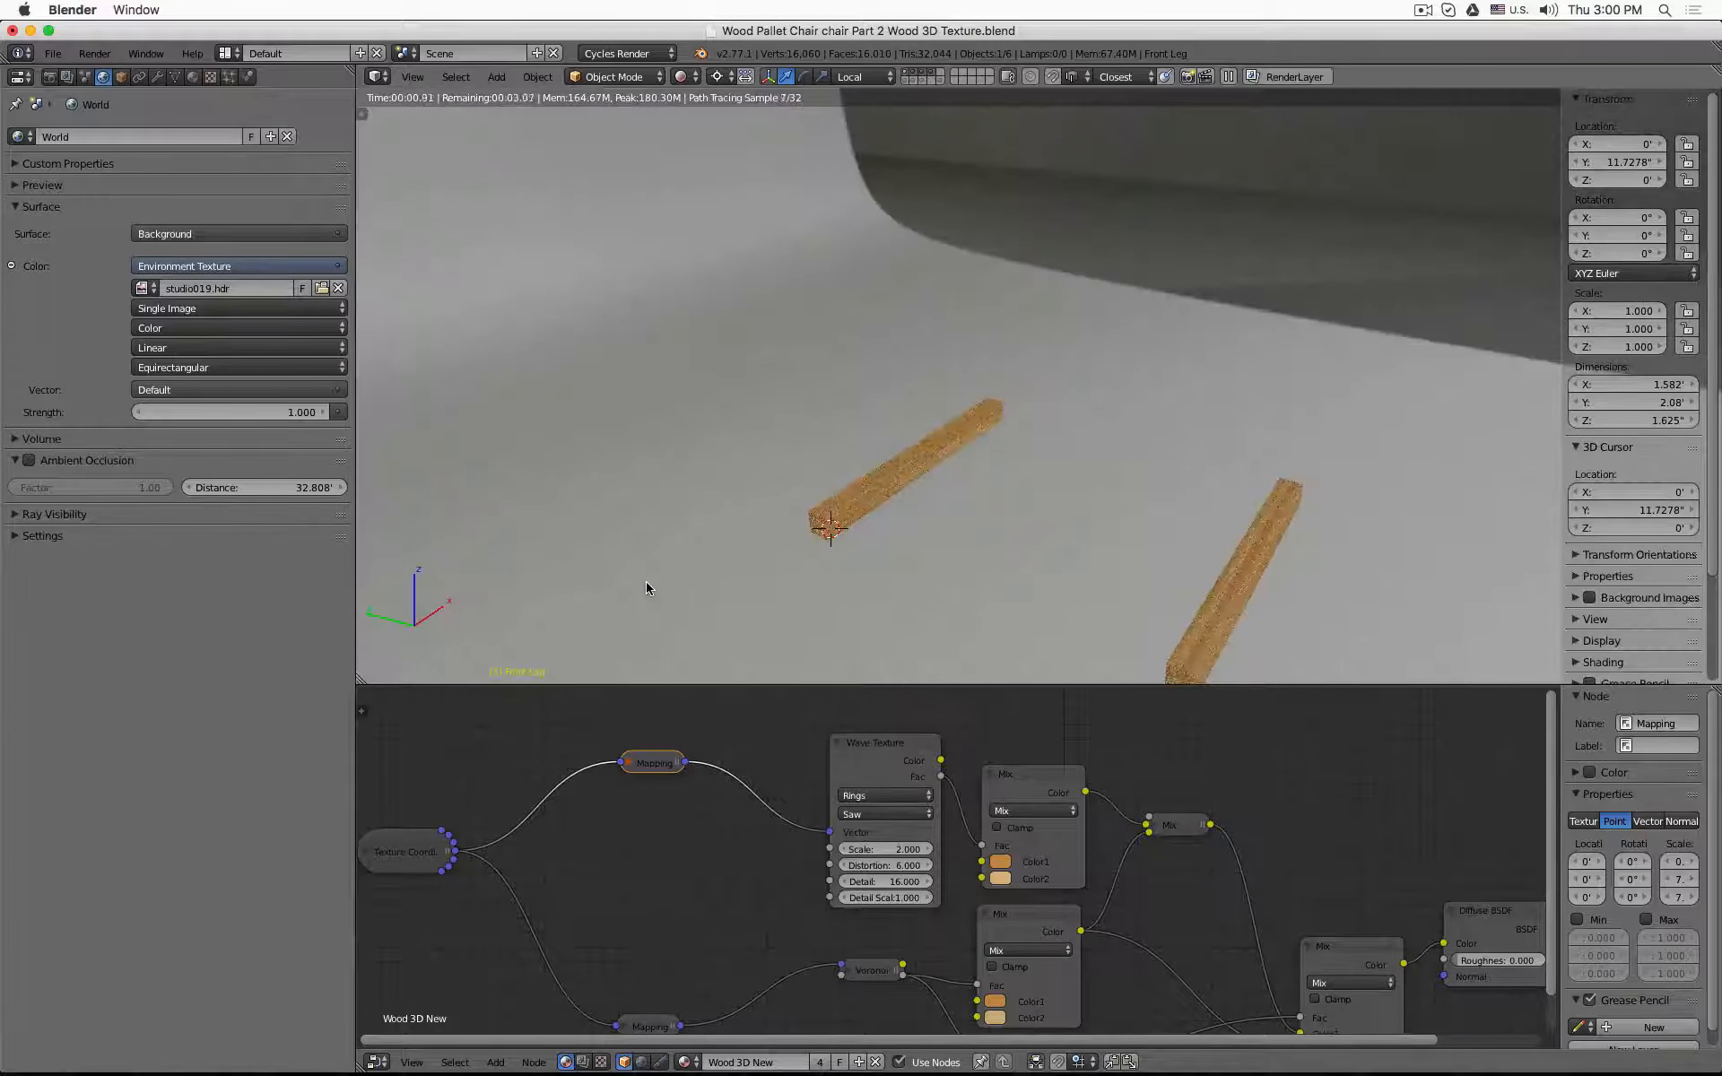
pyautogui.scroll(3, 825, 579)
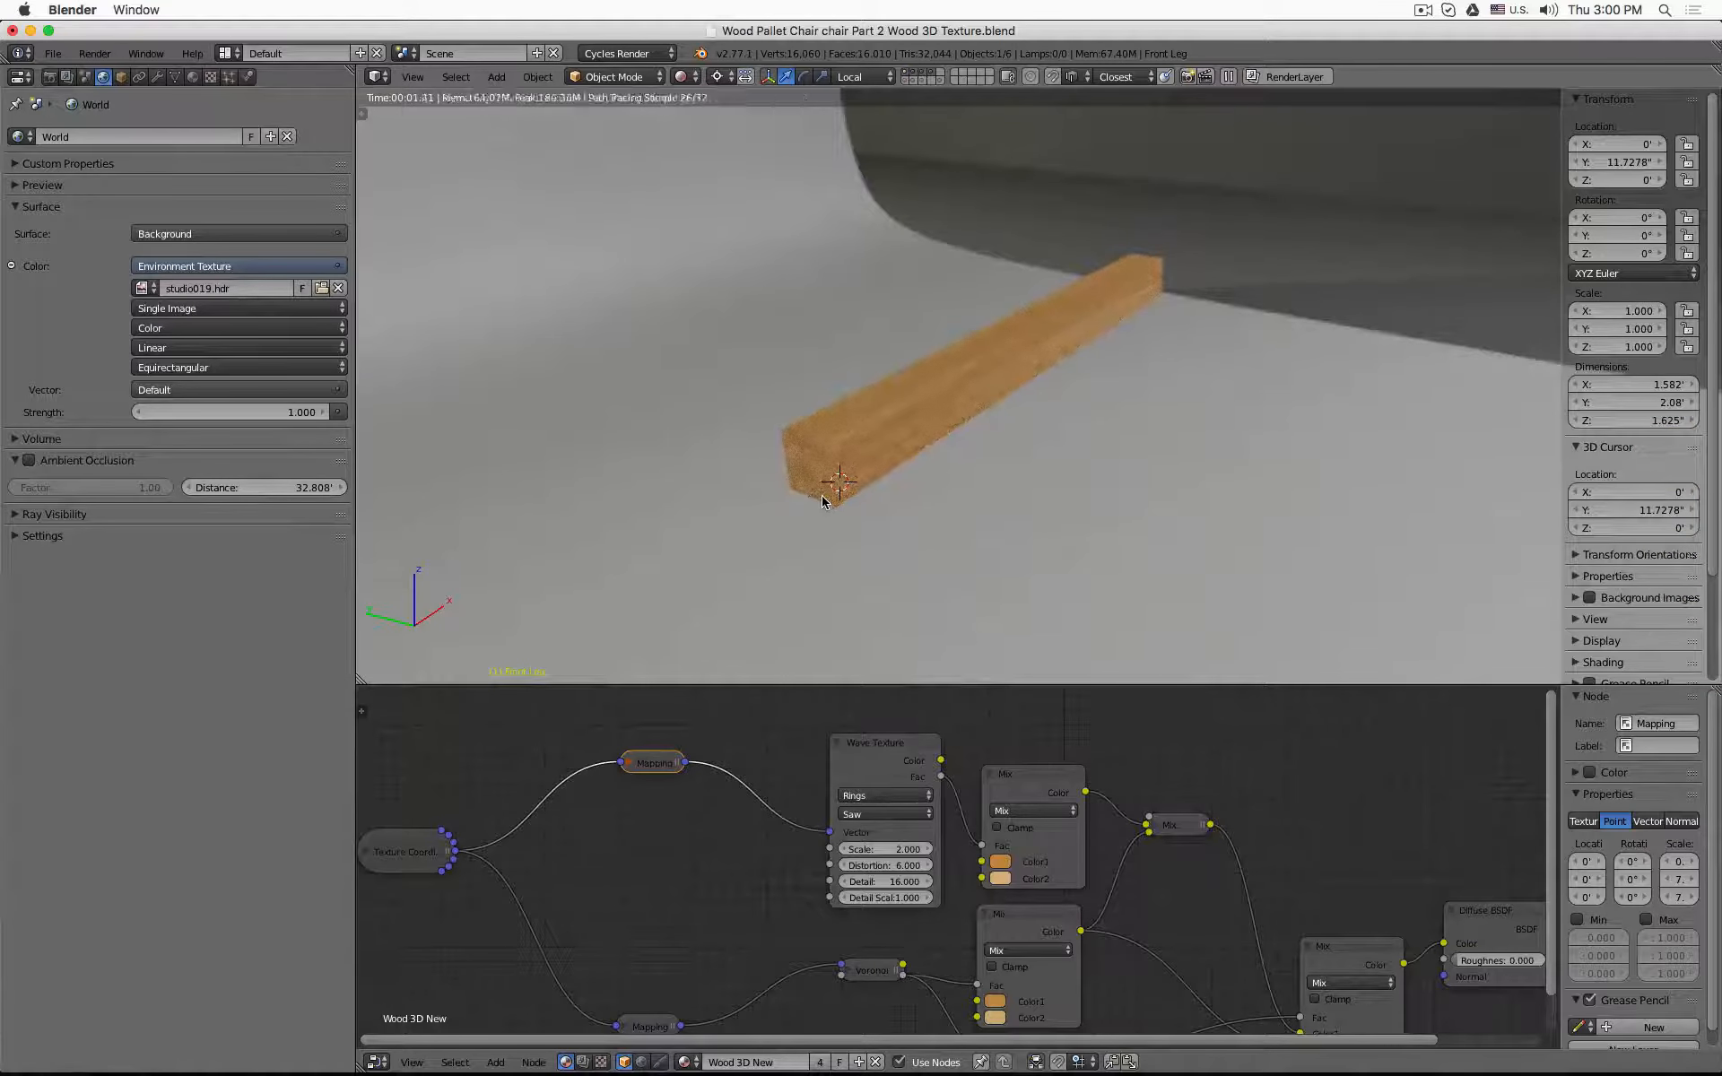
pyautogui.scroll(-4, 825, 500)
# - In wireframe display, rotate the front leg object -90° about the global Y axis and preview it in Rendered shading
pyautogui.press('z')
pyautogui.scroll(-2, 825, 504)
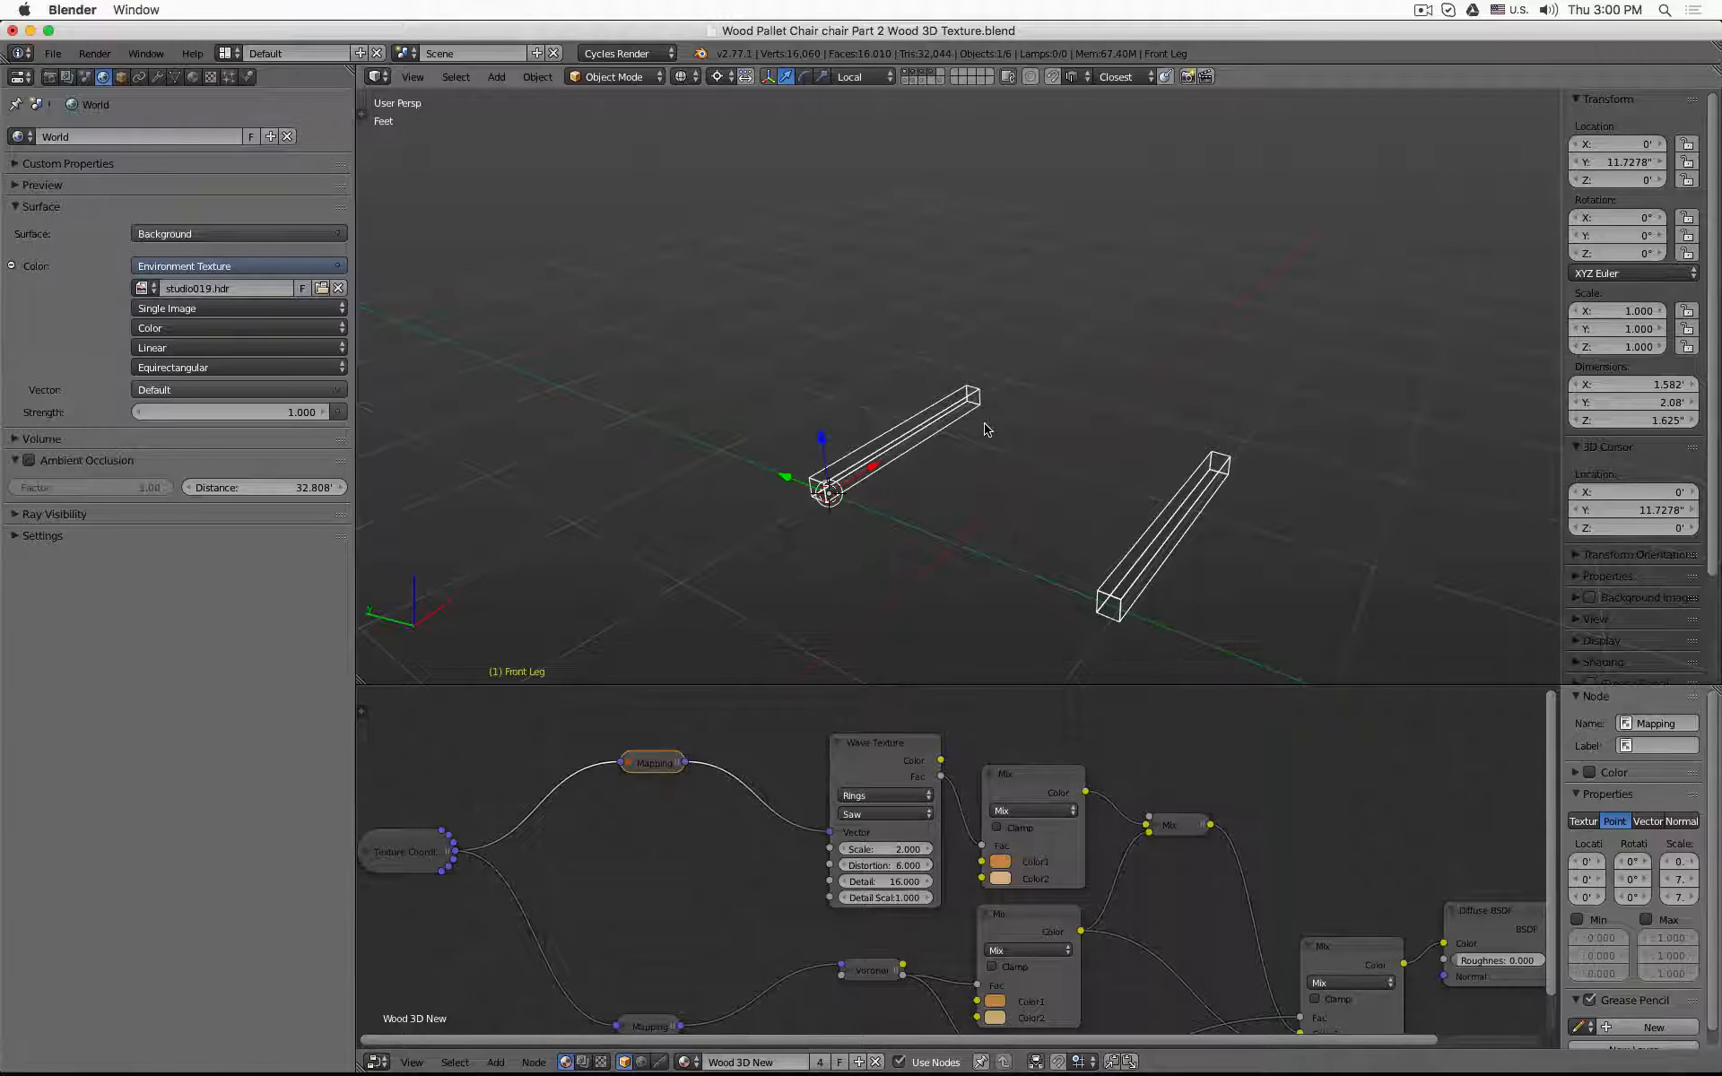
pyautogui.press('r')
pyautogui.press('y')
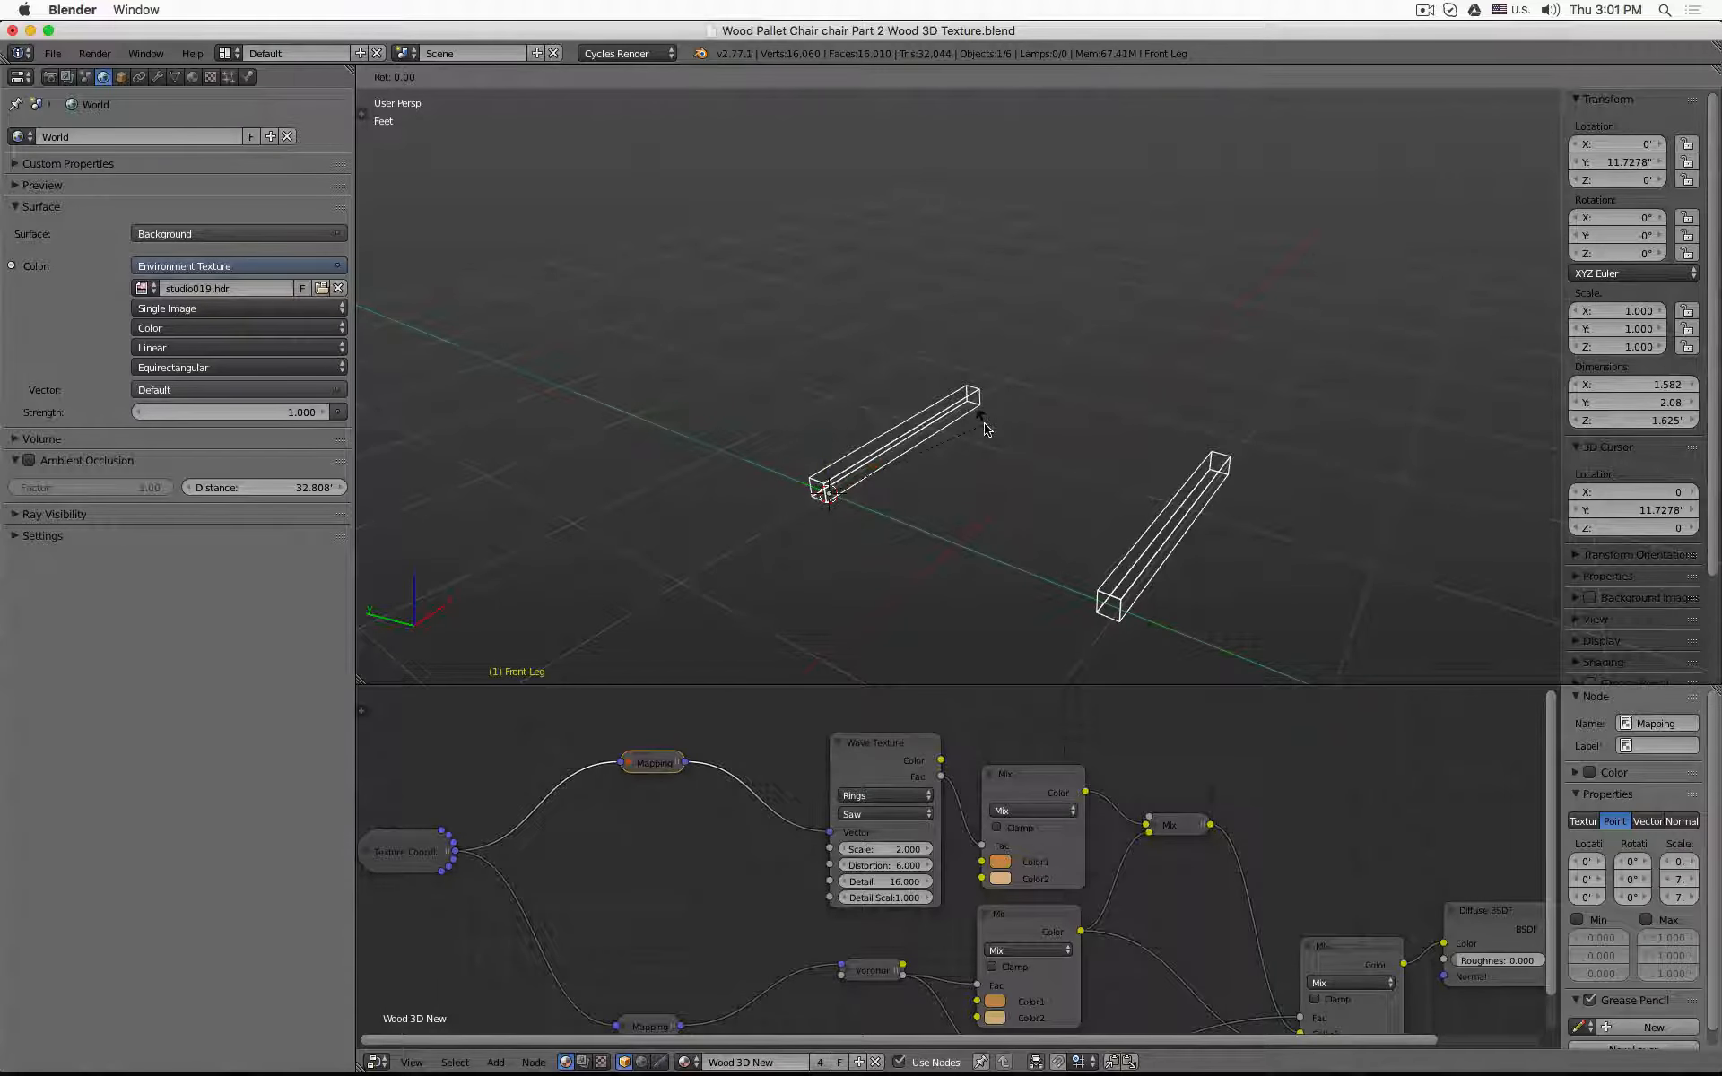
pyautogui.write('90')
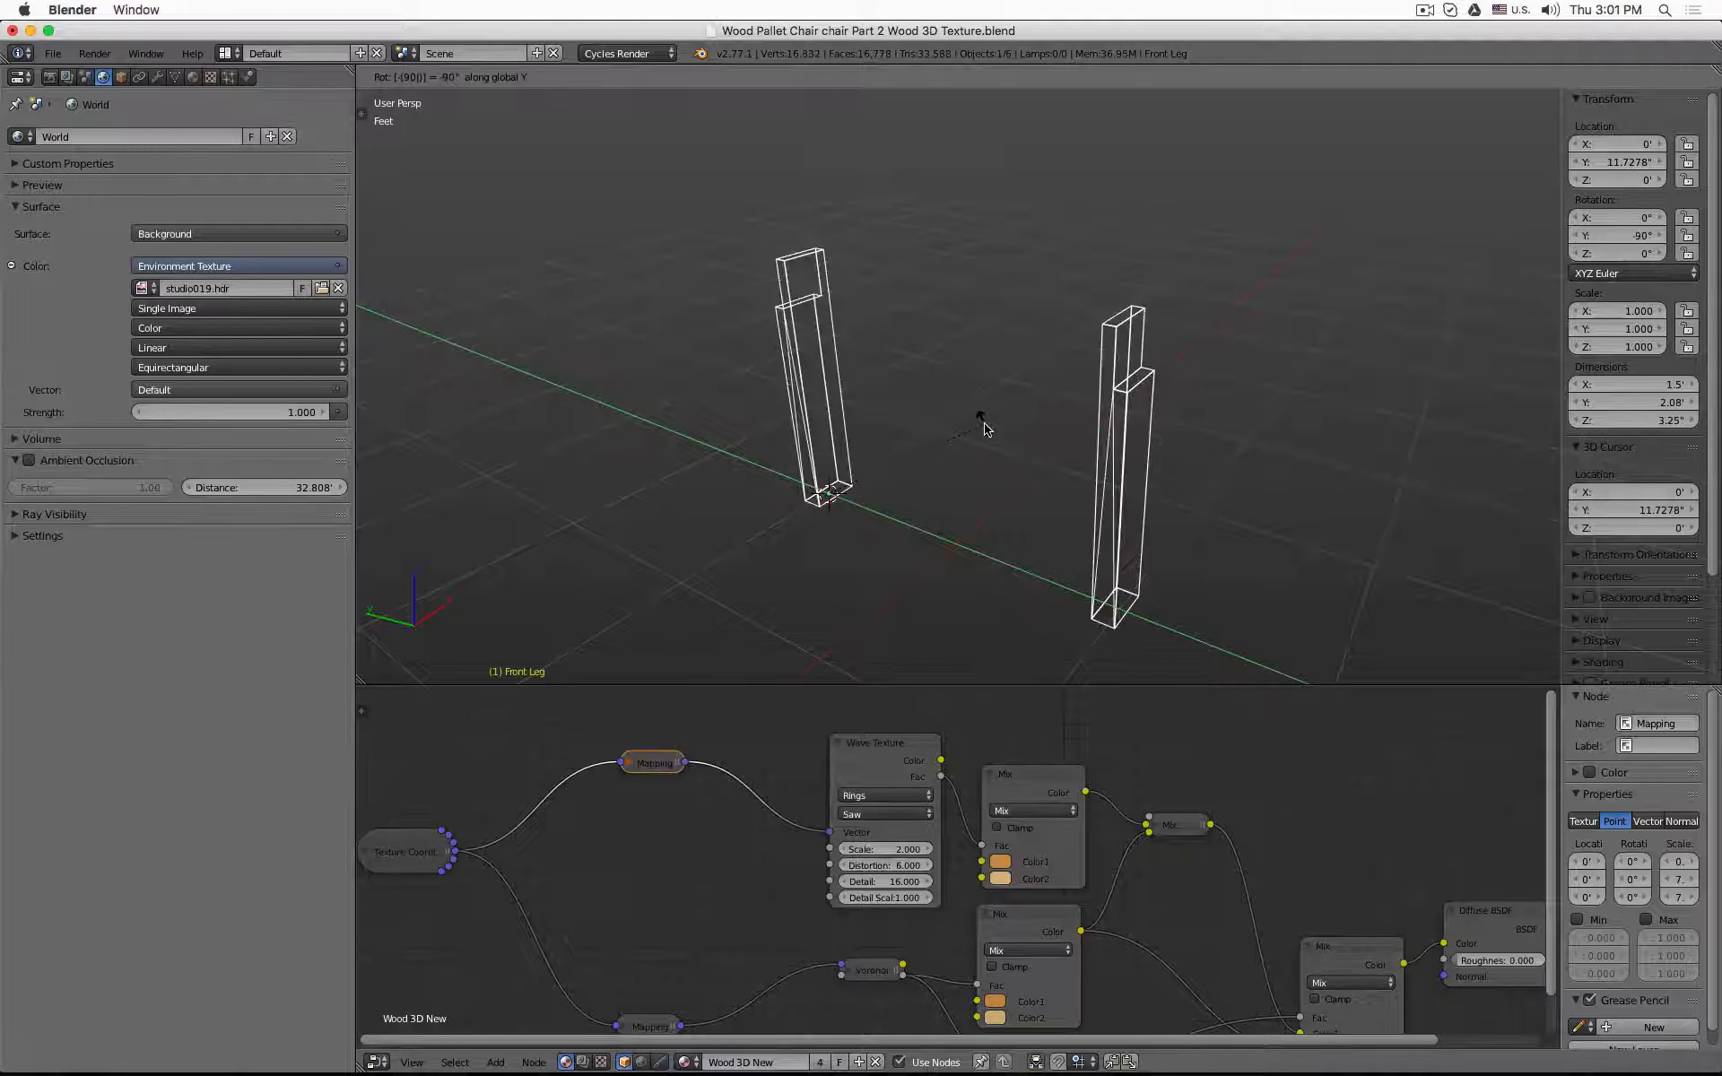
pyautogui.press('Return')
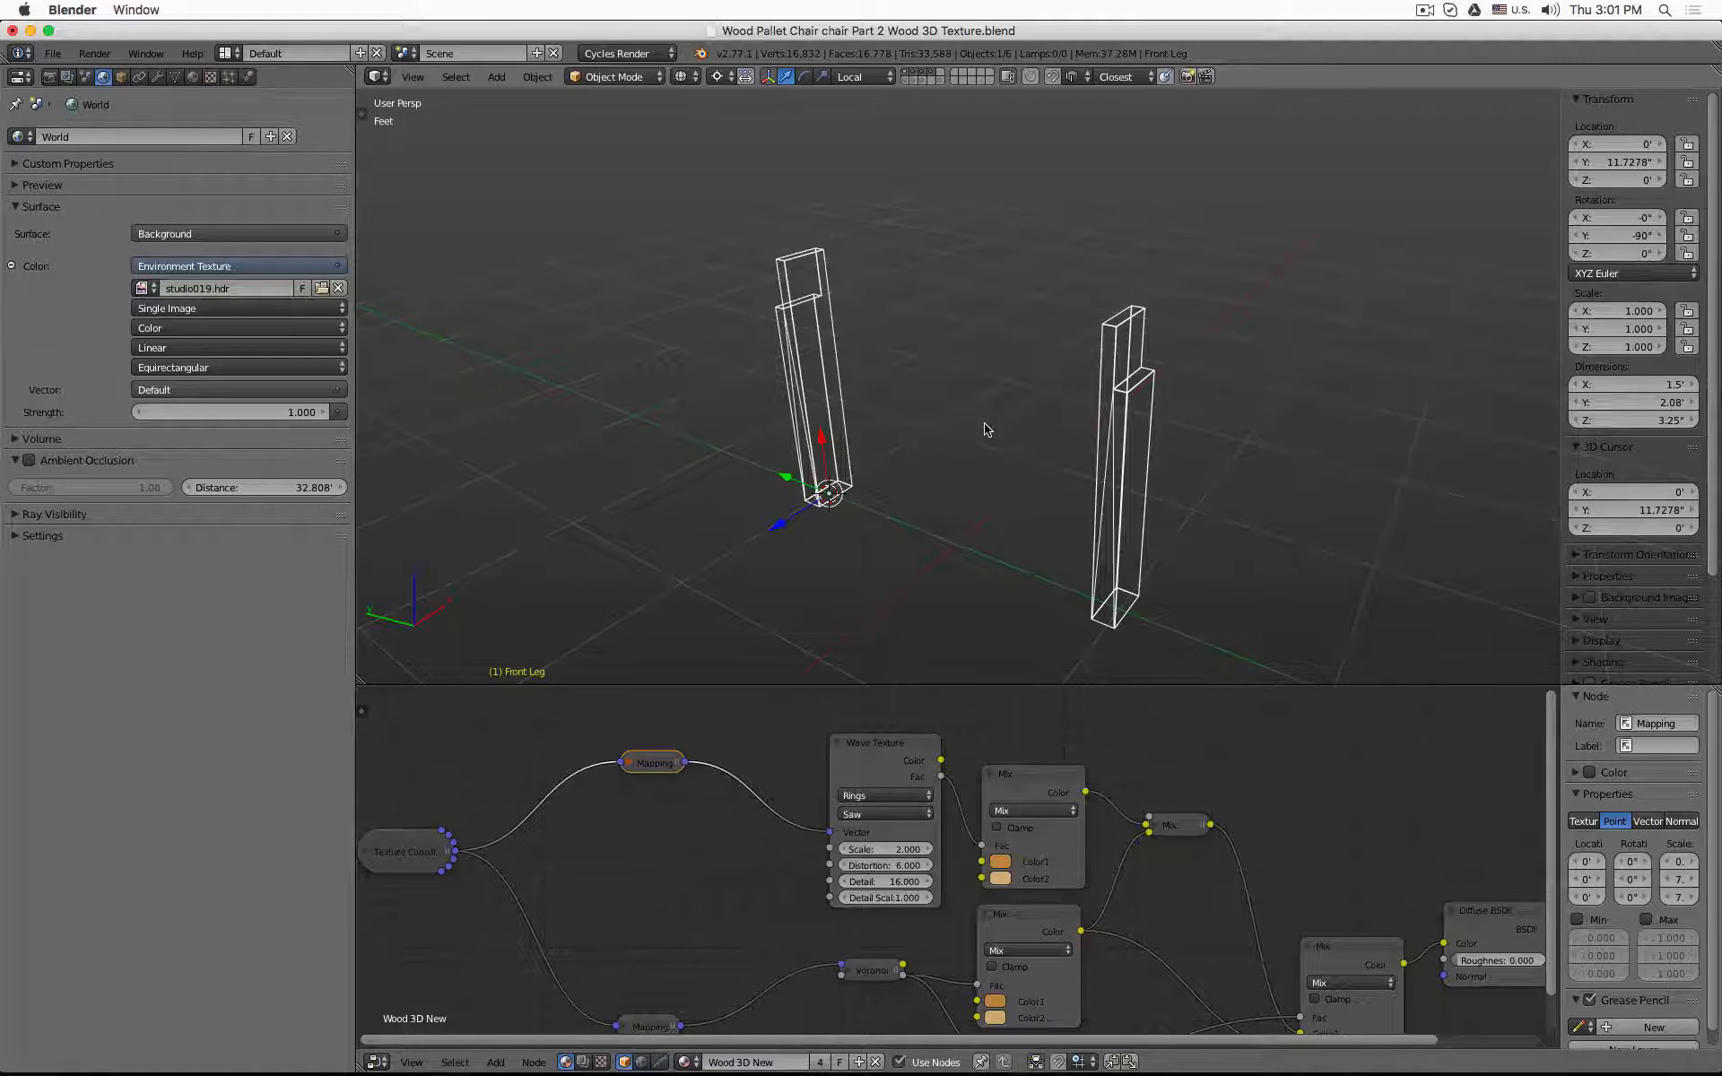
pyautogui.hotkey('shift', 'z')
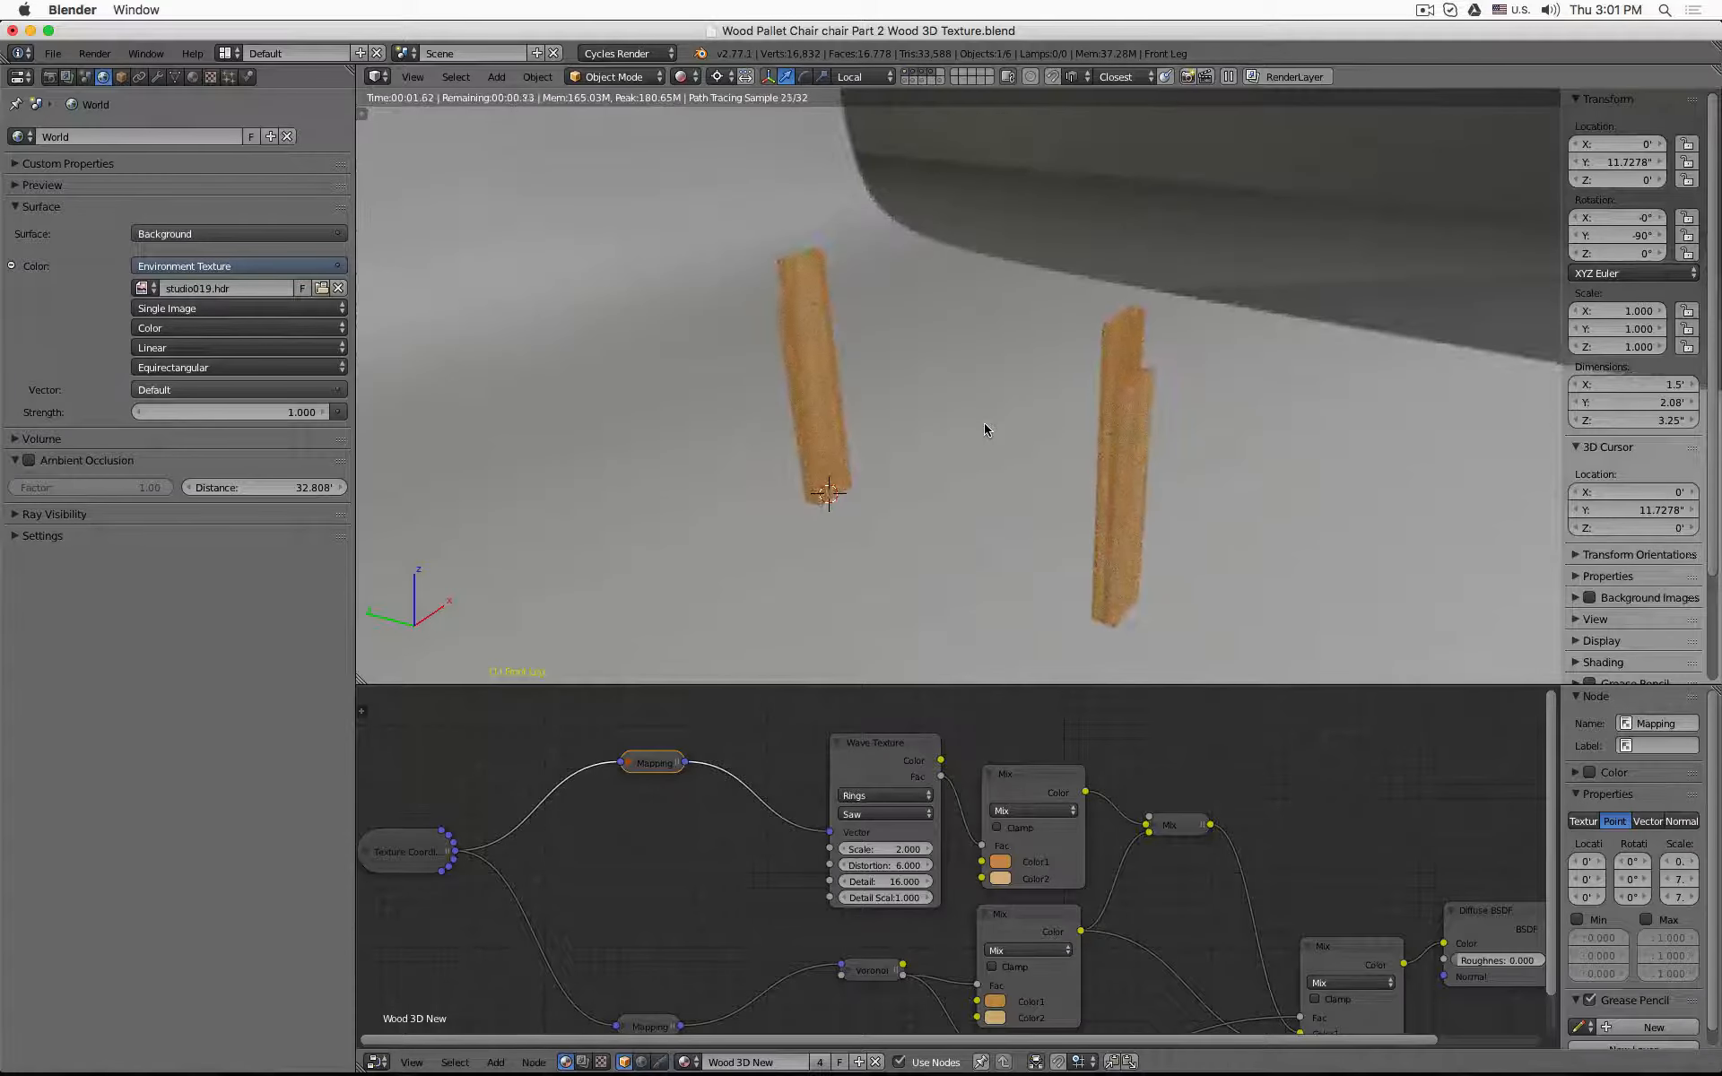
# - Examine the wood grain on the front leg's long faces and bottom end from several angles in Rendered shading
pyautogui.moveTo(1045, 498); pyautogui.dragTo(1069, 397, button='middle')
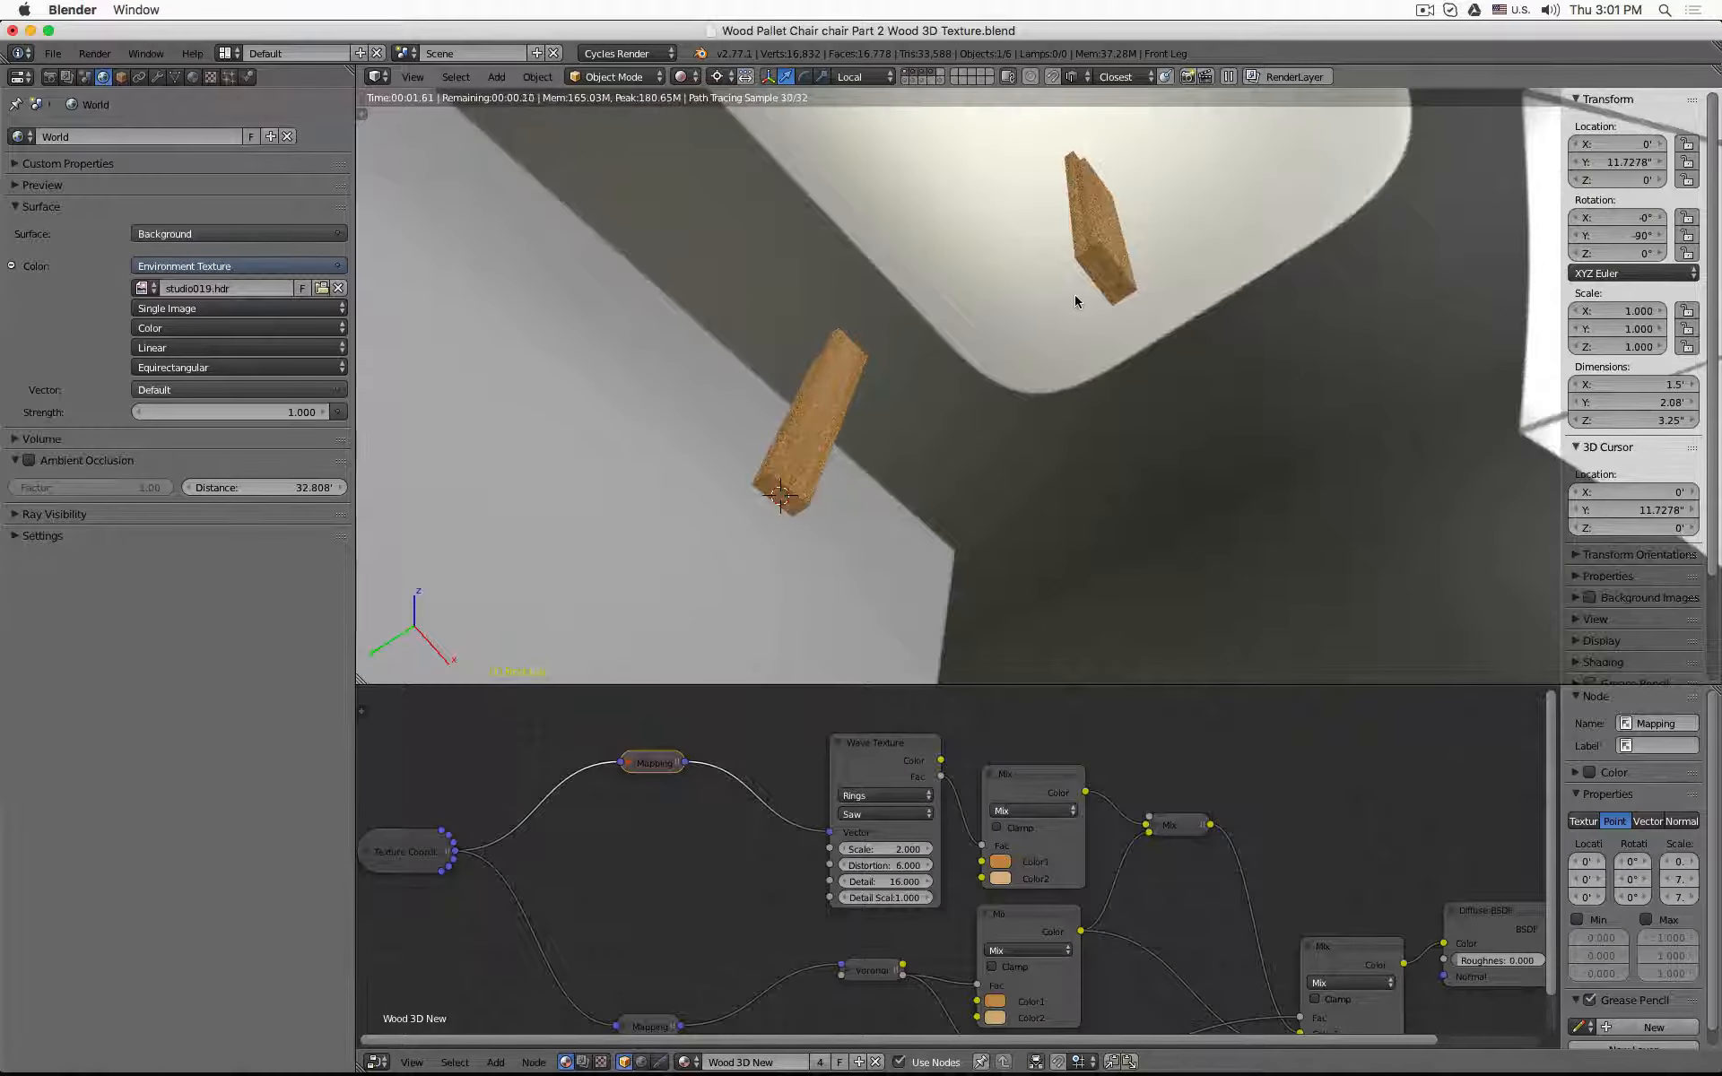
pyautogui.scroll(5, 732, 492)
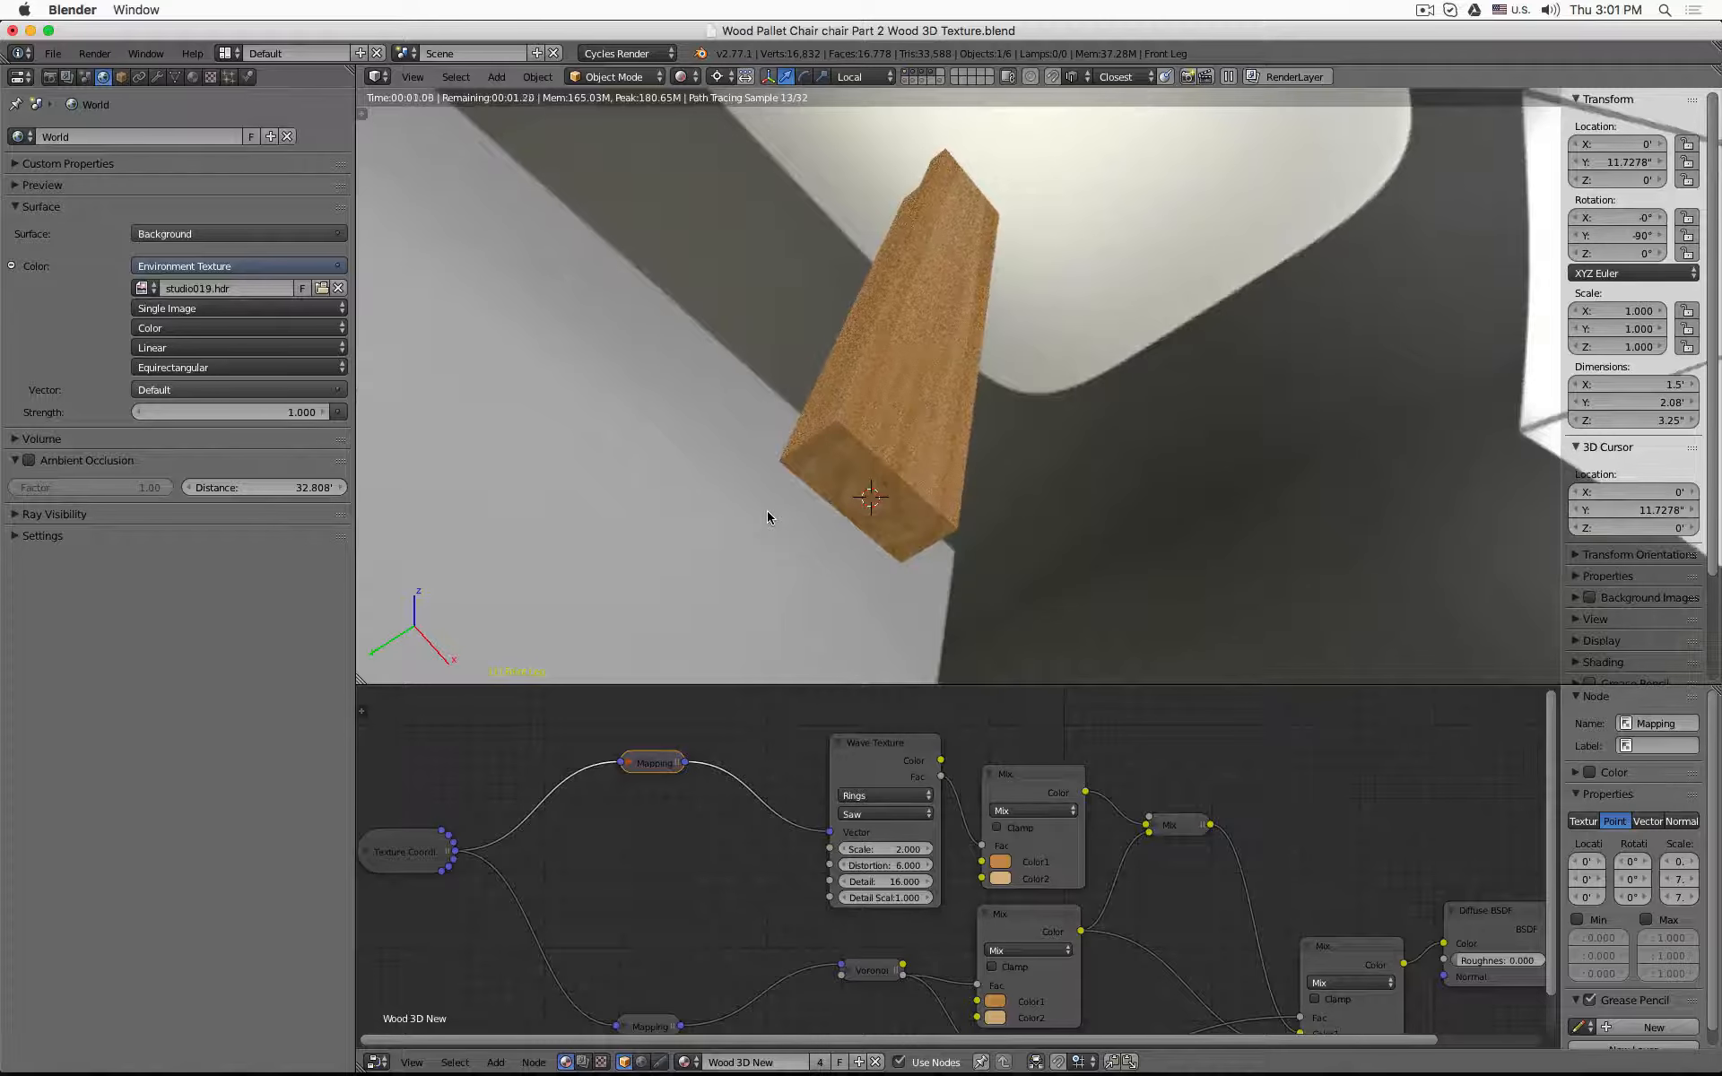
pyautogui.scroll(-5, 767, 510)
pyautogui.moveTo(766, 509); pyautogui.dragTo(961, 296, button='middle')
pyautogui.moveTo(1126, 295)
pyautogui.mouseDown(button='middle')
pyautogui.moveTo(884, 319)
pyautogui.moveTo(907, 269)
pyautogui.mouseUp(button='middle')
# - Unhide all chair parts, then isolate the Back Leg object in wireframe display
pyautogui.press('z')
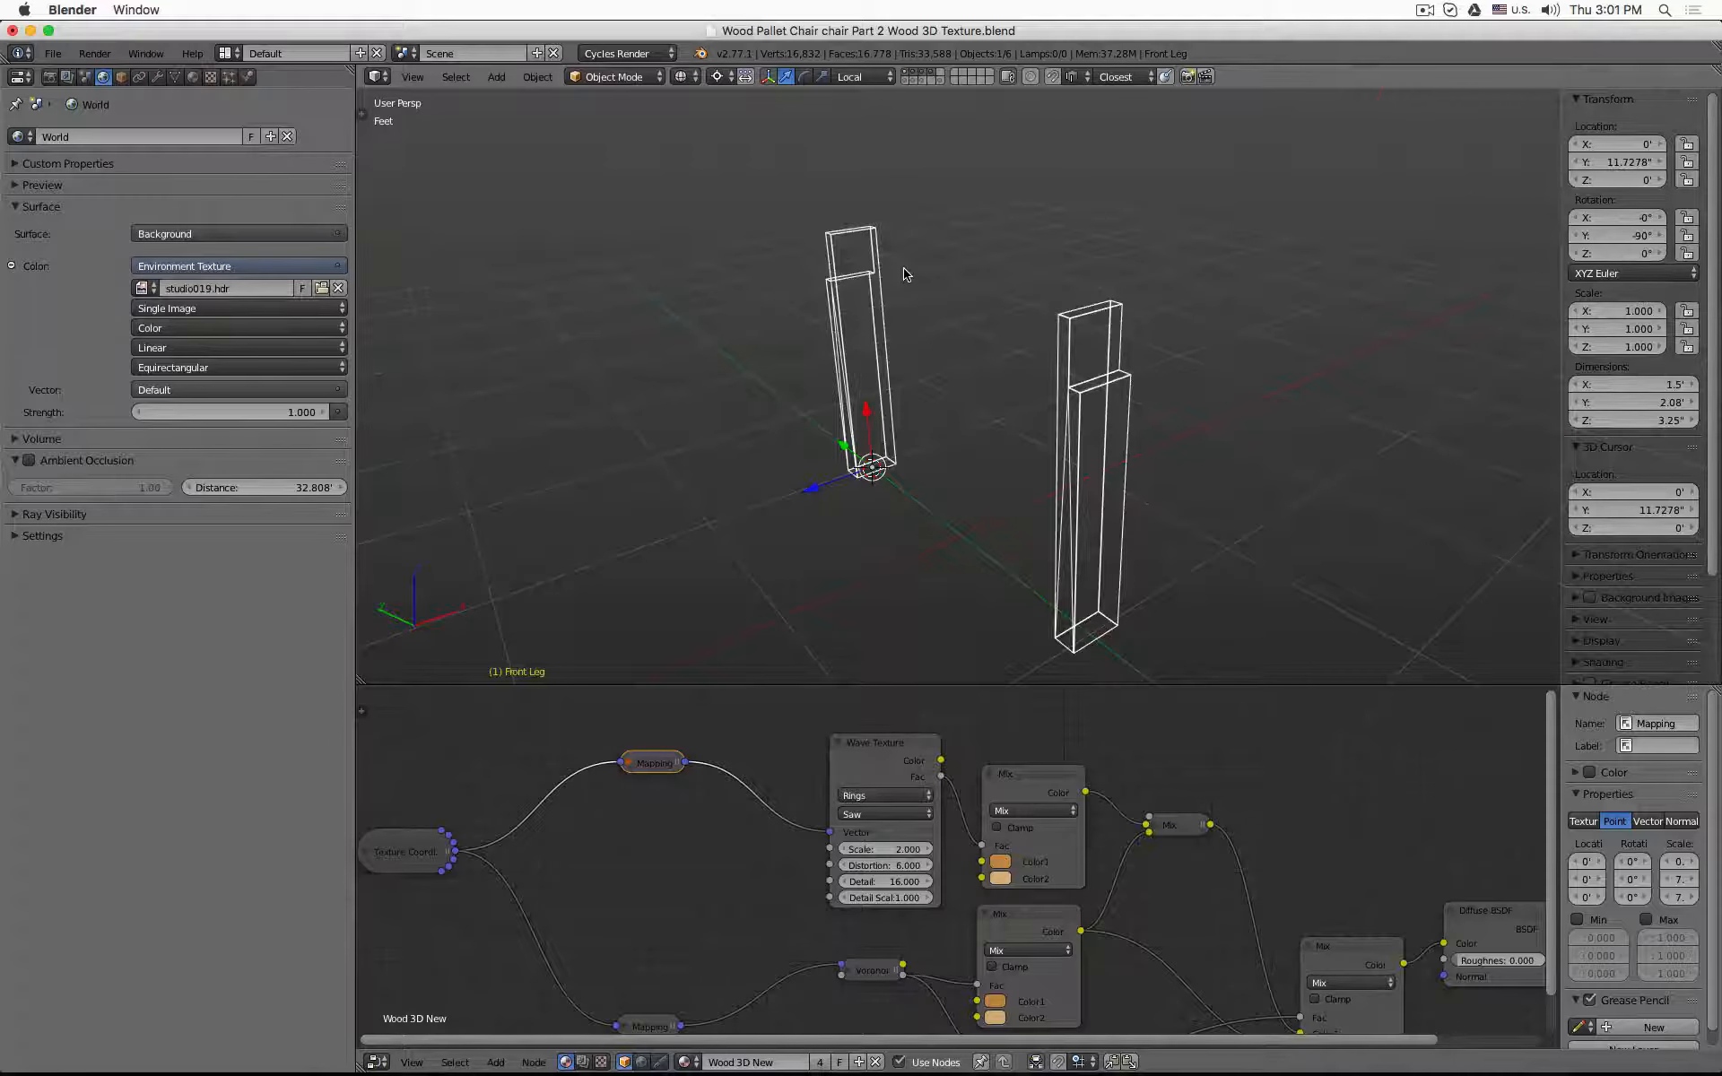
pyautogui.hotkey('alt', 'h')
pyautogui.press('z')
pyautogui.rightClick(1165, 351)
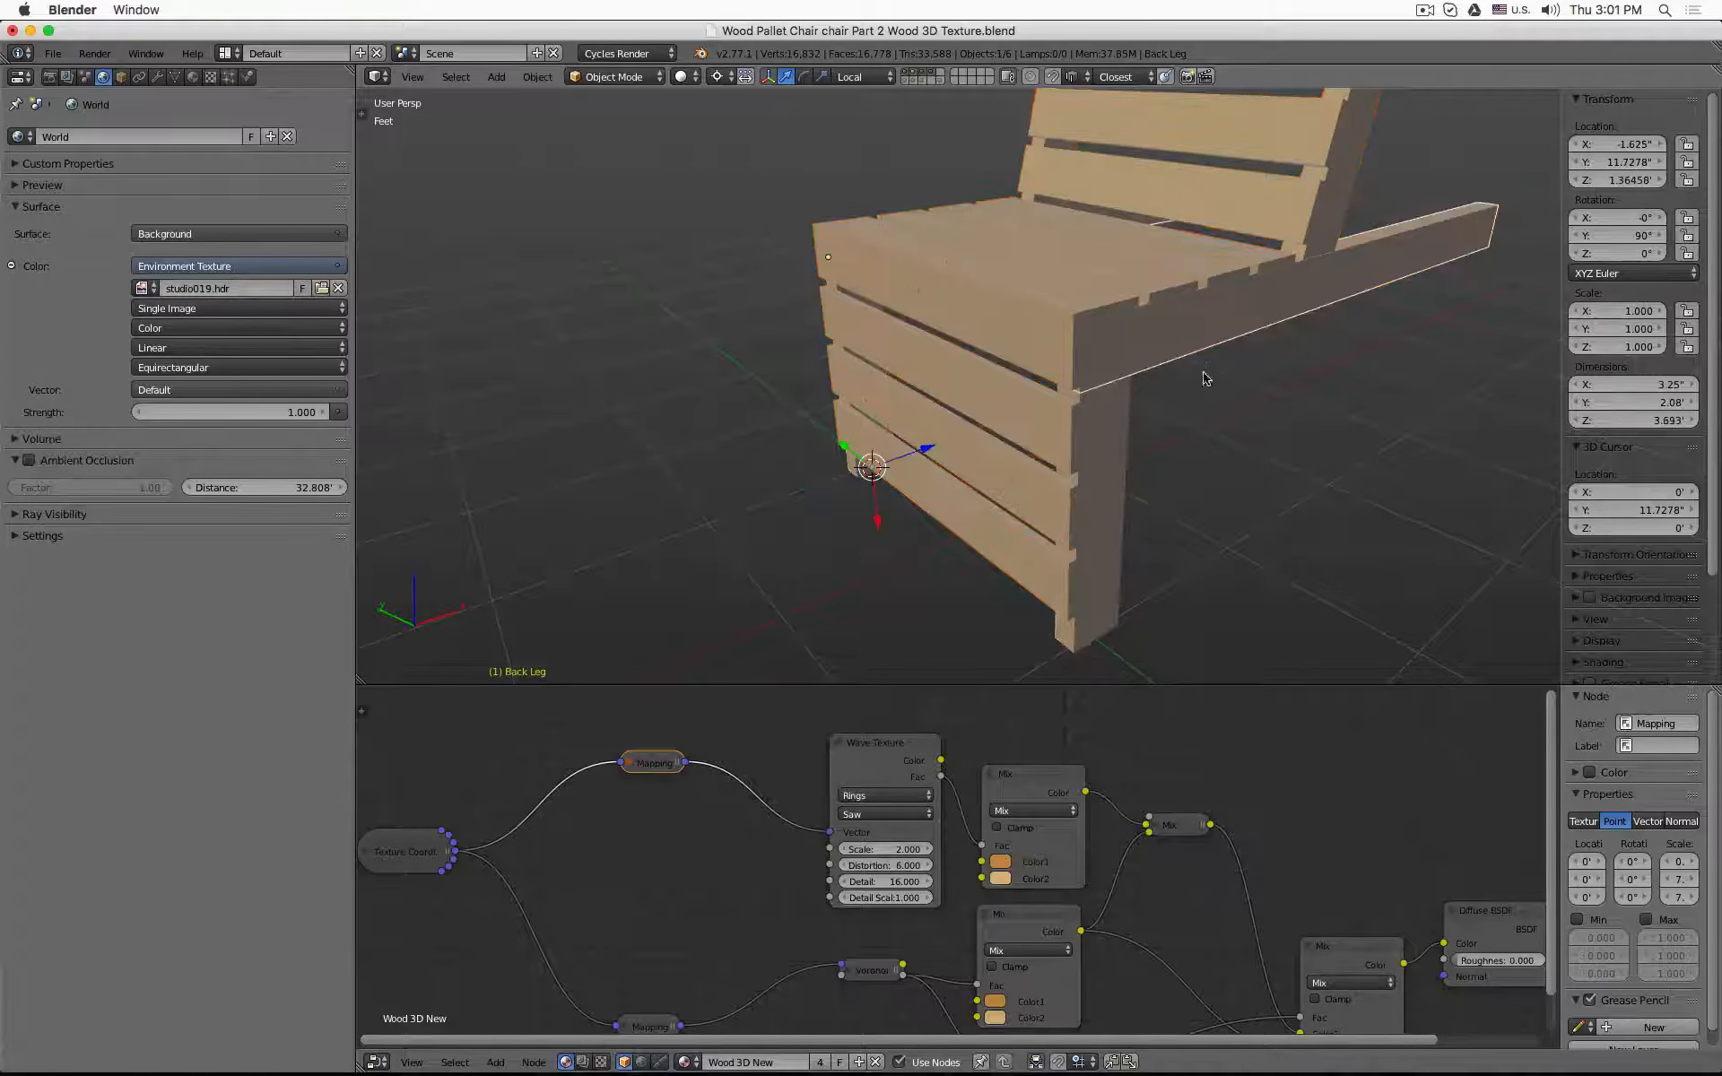
pyautogui.moveTo(1206, 377)
pyautogui.mouseDown(button='middle')
pyautogui.moveTo(1180, 453)
pyautogui.moveTo(1095, 496)
pyautogui.mouseUp(button='middle')
pyautogui.press('z')
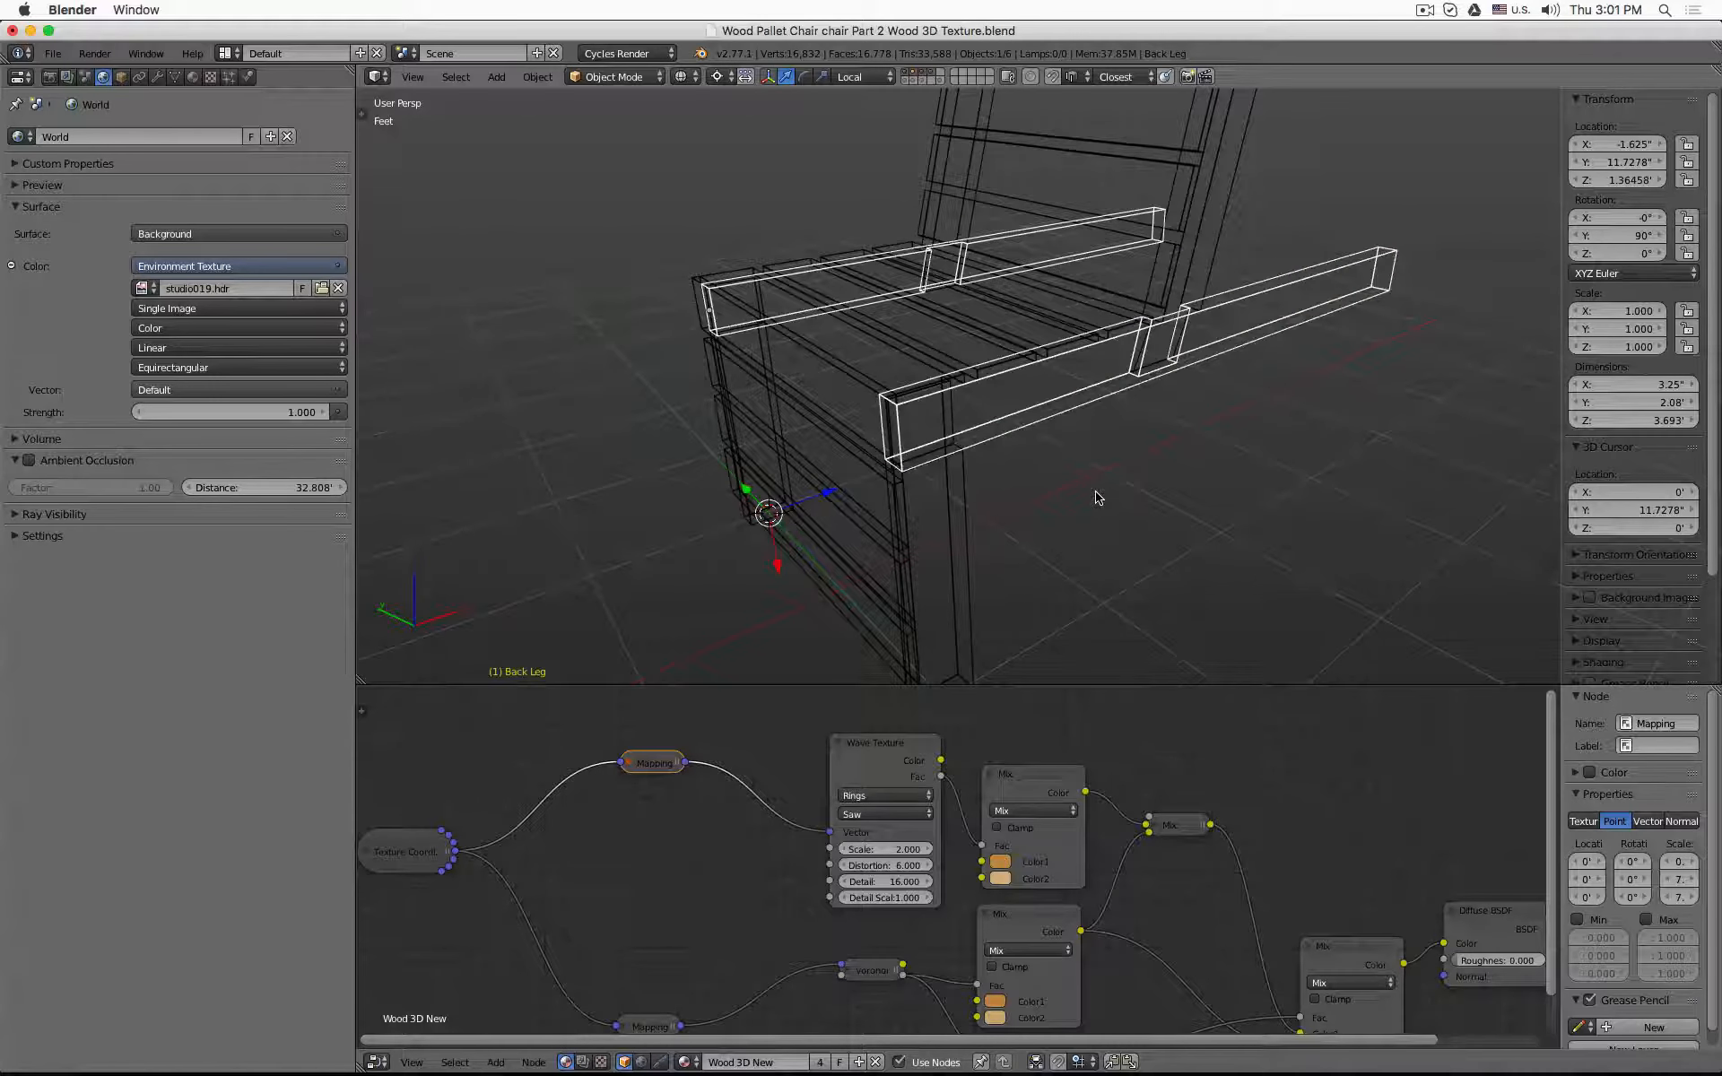
pyautogui.scroll(-3, 1096, 498)
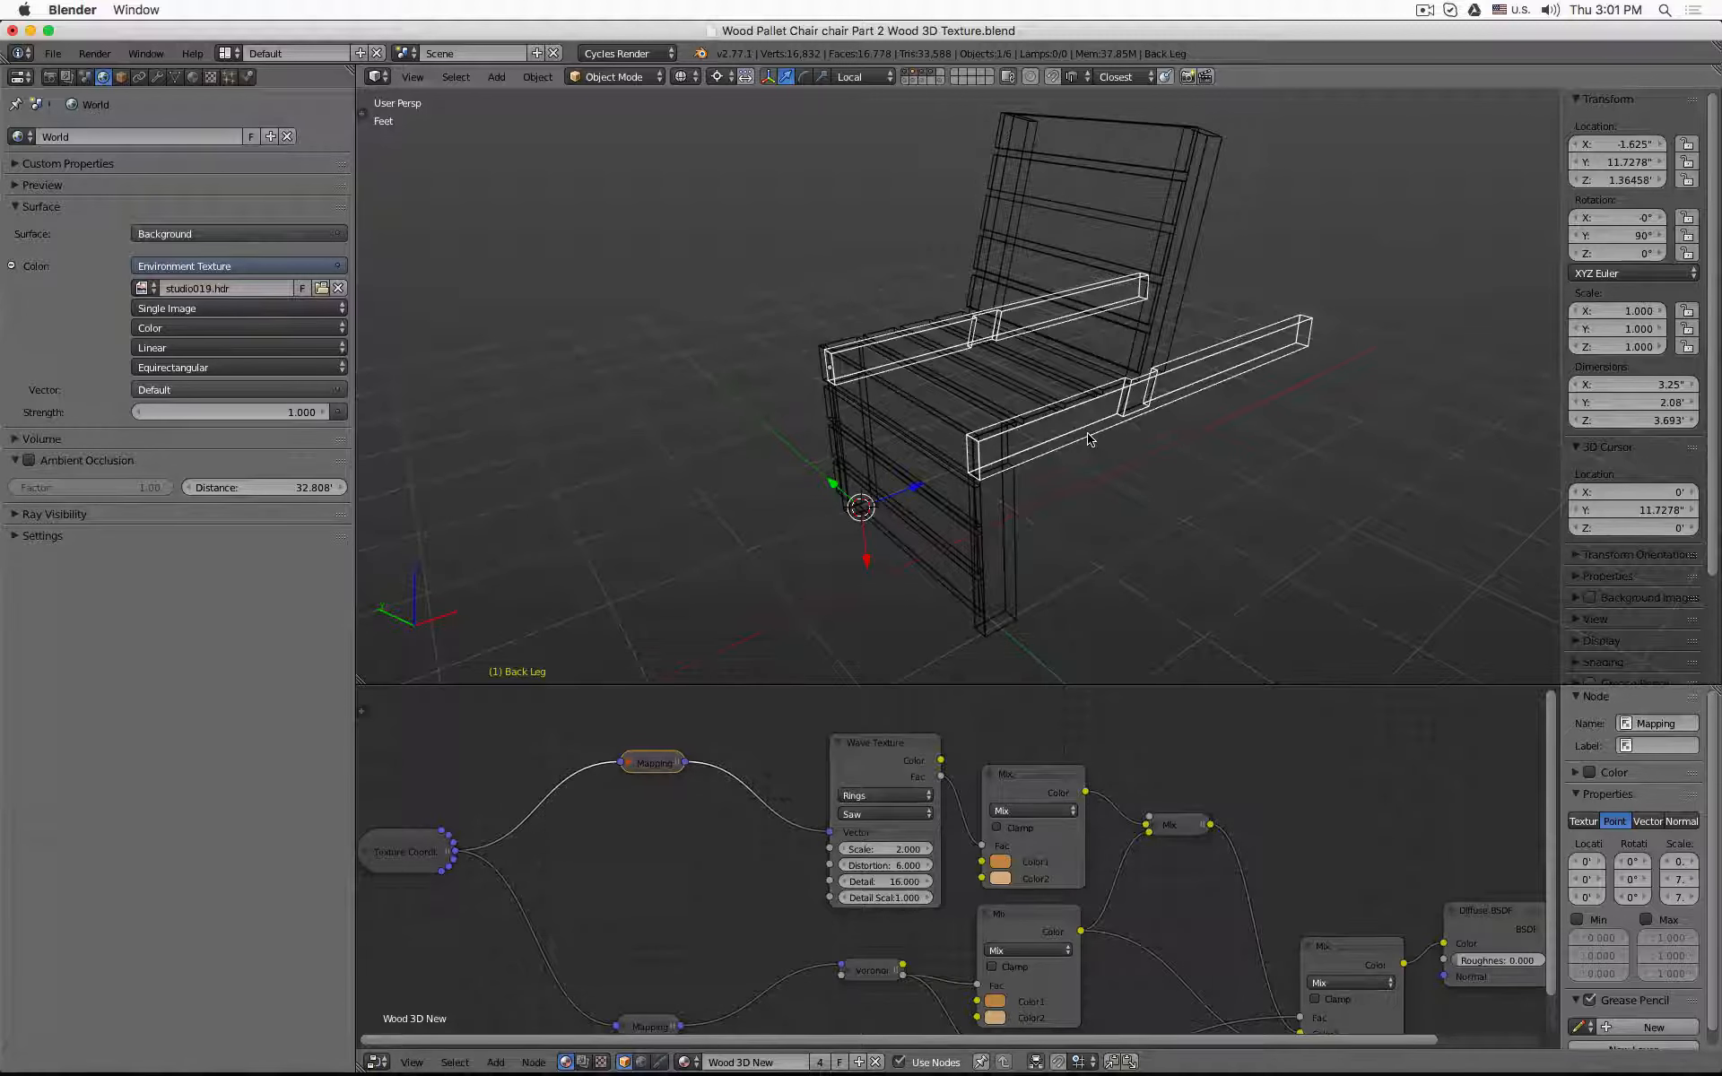
pyautogui.hotkey('shift', 'h')
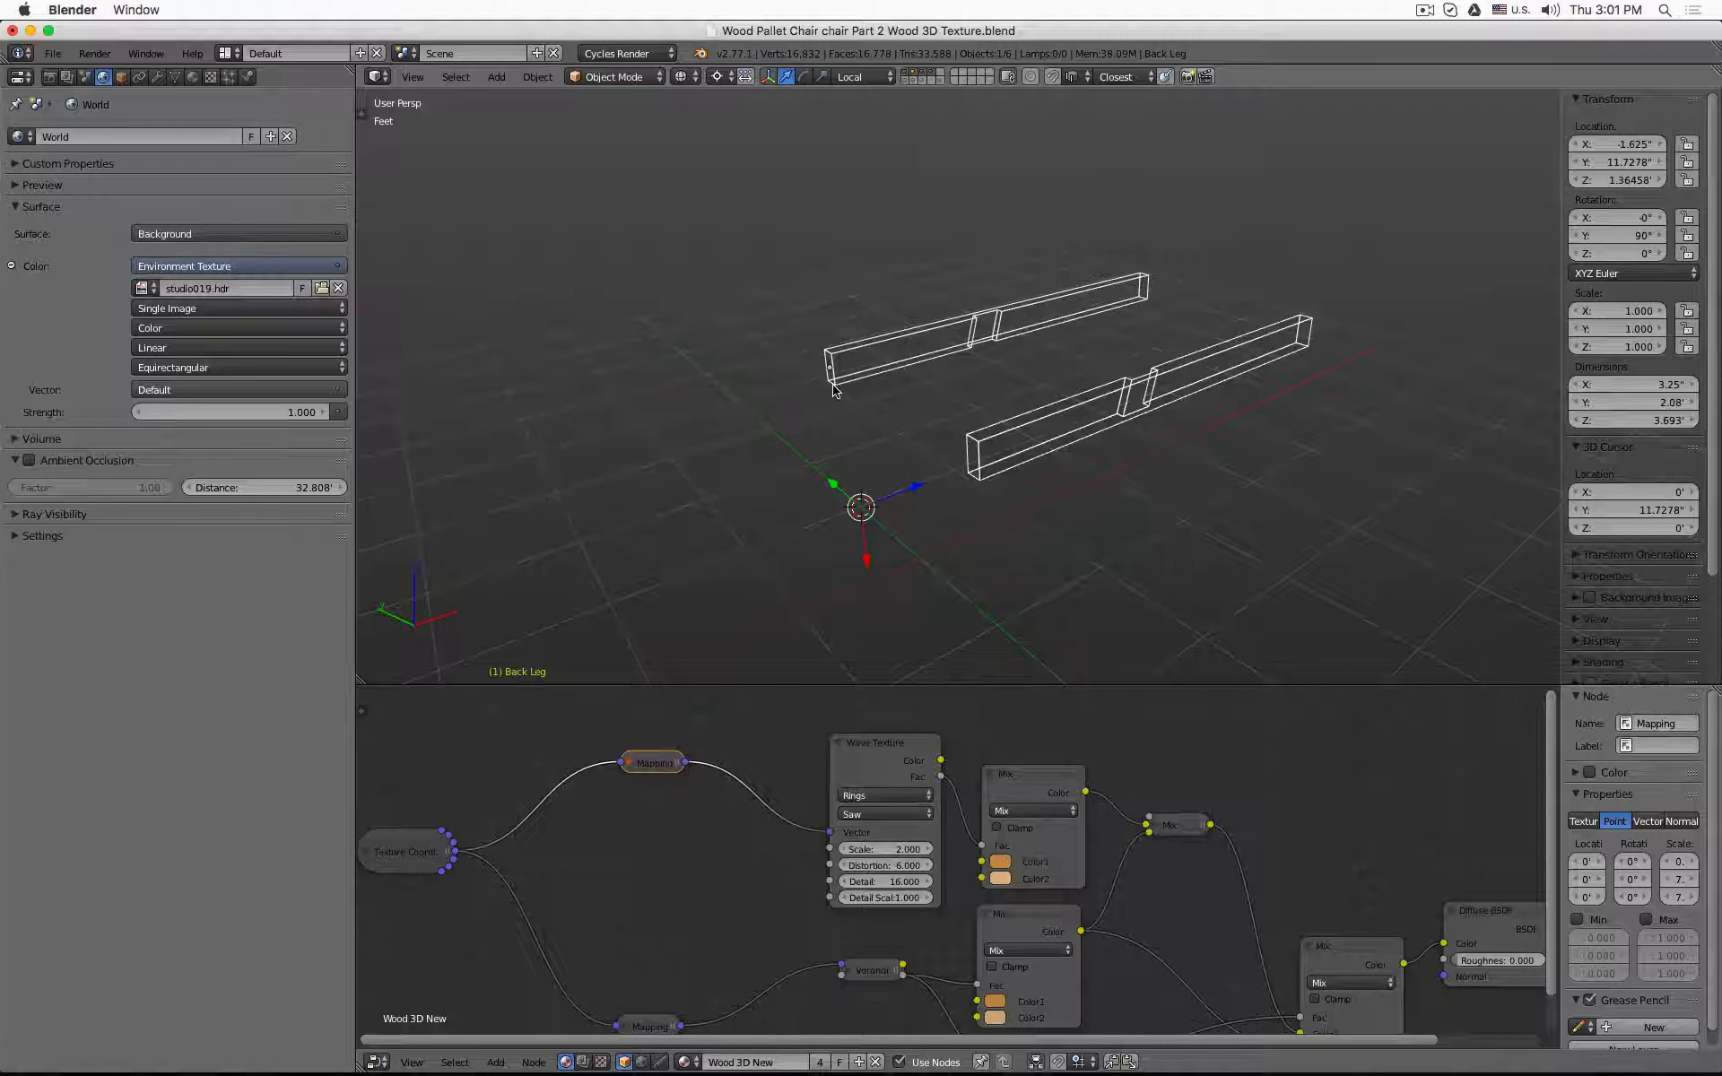
# - Inspect the back leg's grain direction along its length and at its end in Rendered shading, then return to wireframe
pyautogui.moveTo(825, 388); pyautogui.dragTo(885, 377, button='middle')
pyautogui.scroll(4, 885, 377)
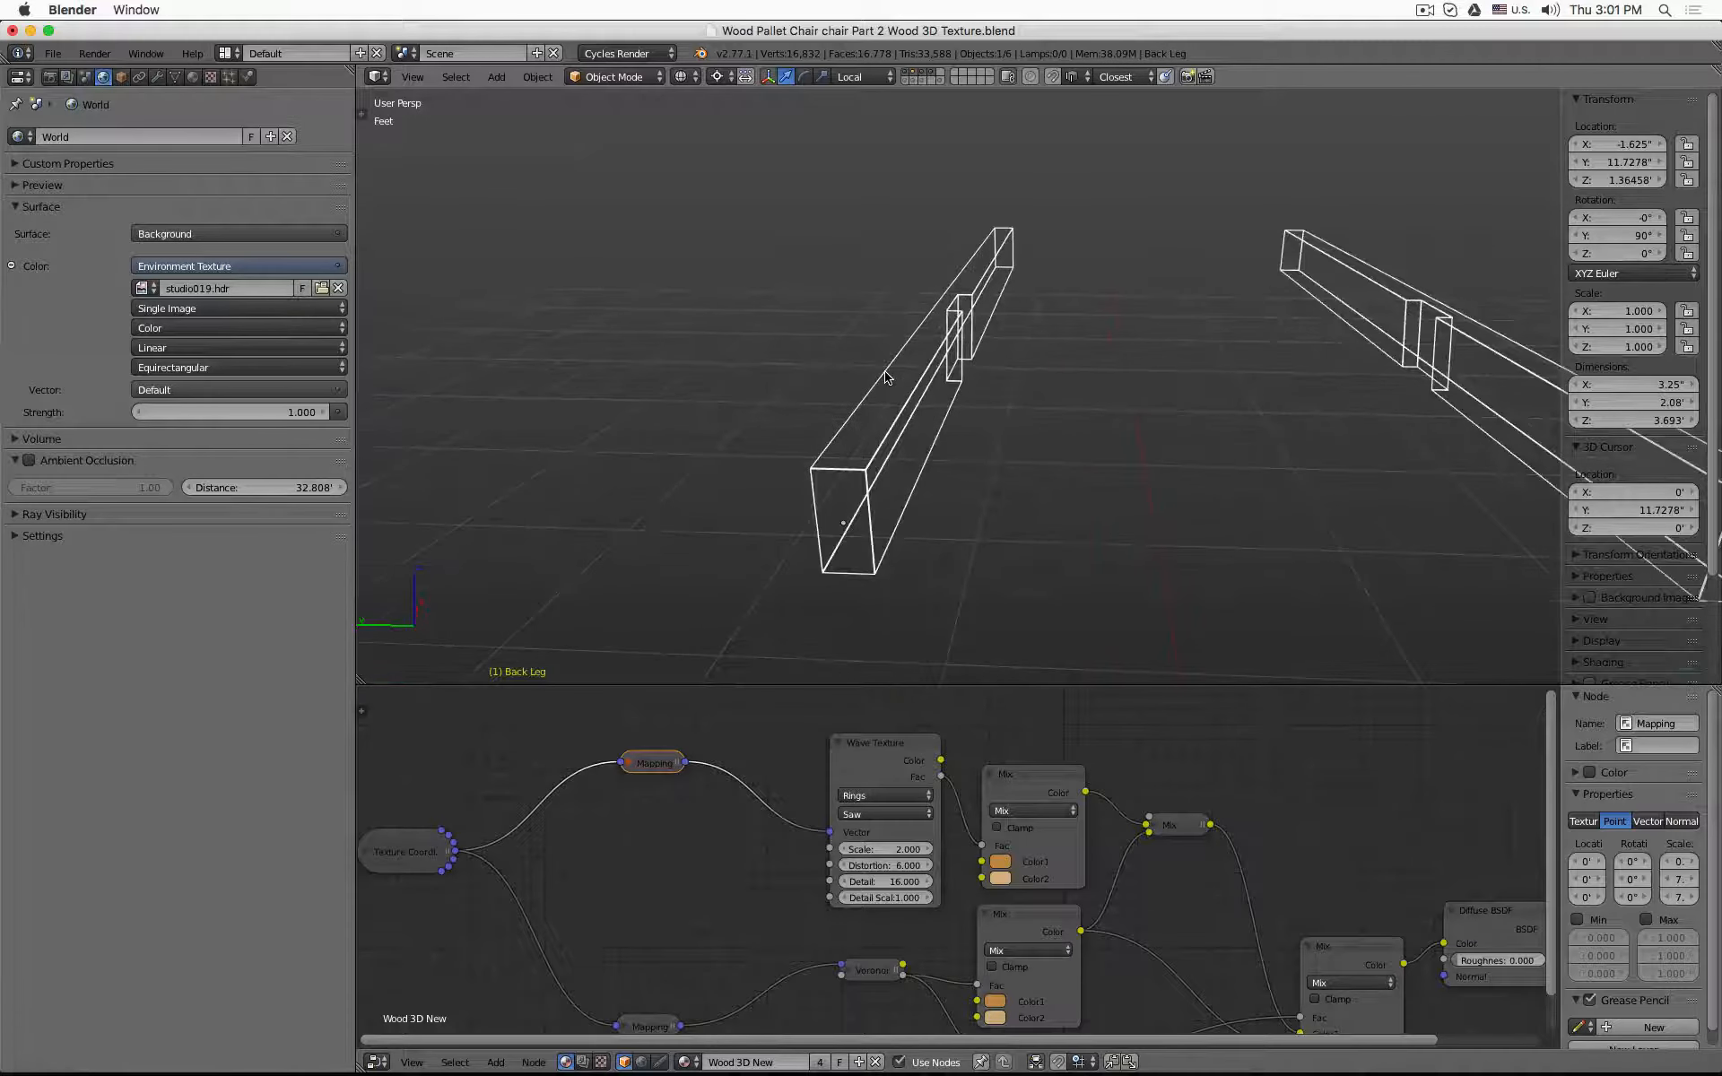
pyautogui.hotkey('shift', 'z')
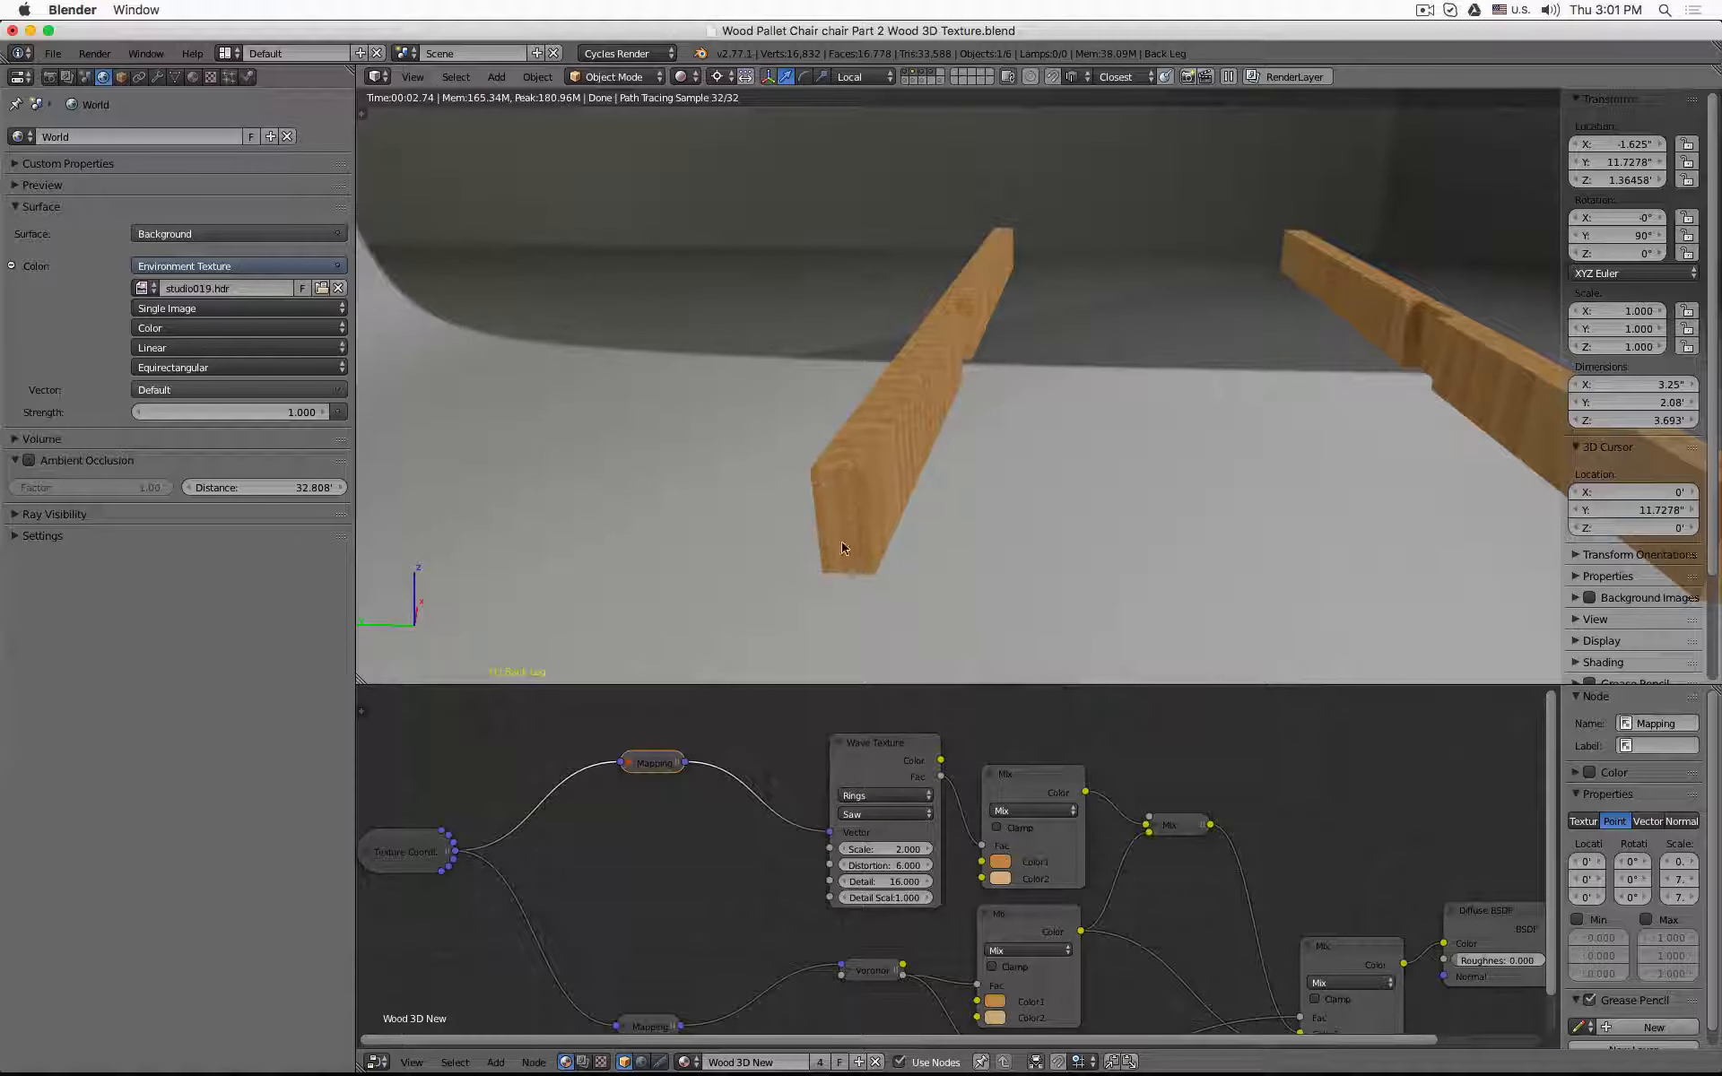
pyautogui.scroll(-5, 850, 555)
pyautogui.press('z')
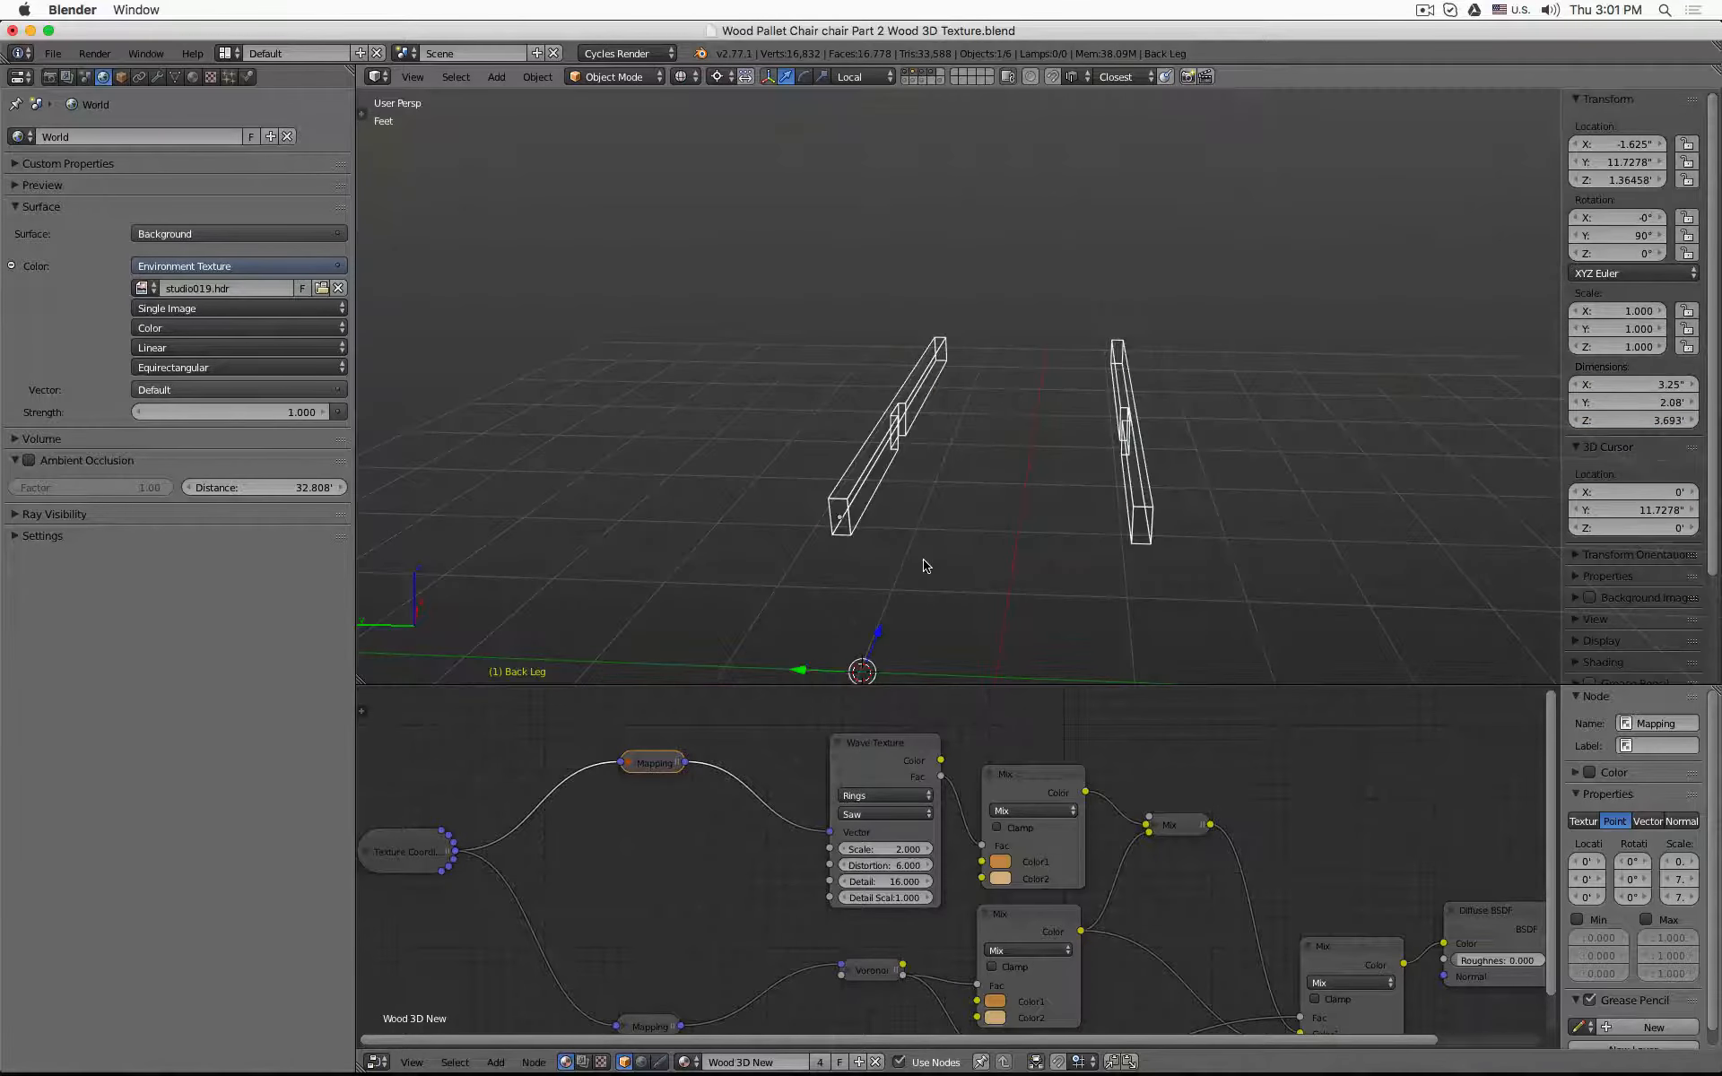
# - Snap the 3D cursor to the selected back leg and set the pivot point to the 3D Cursor
pyautogui.moveTo(926, 565); pyautogui.dragTo(861, 547, button='middle')
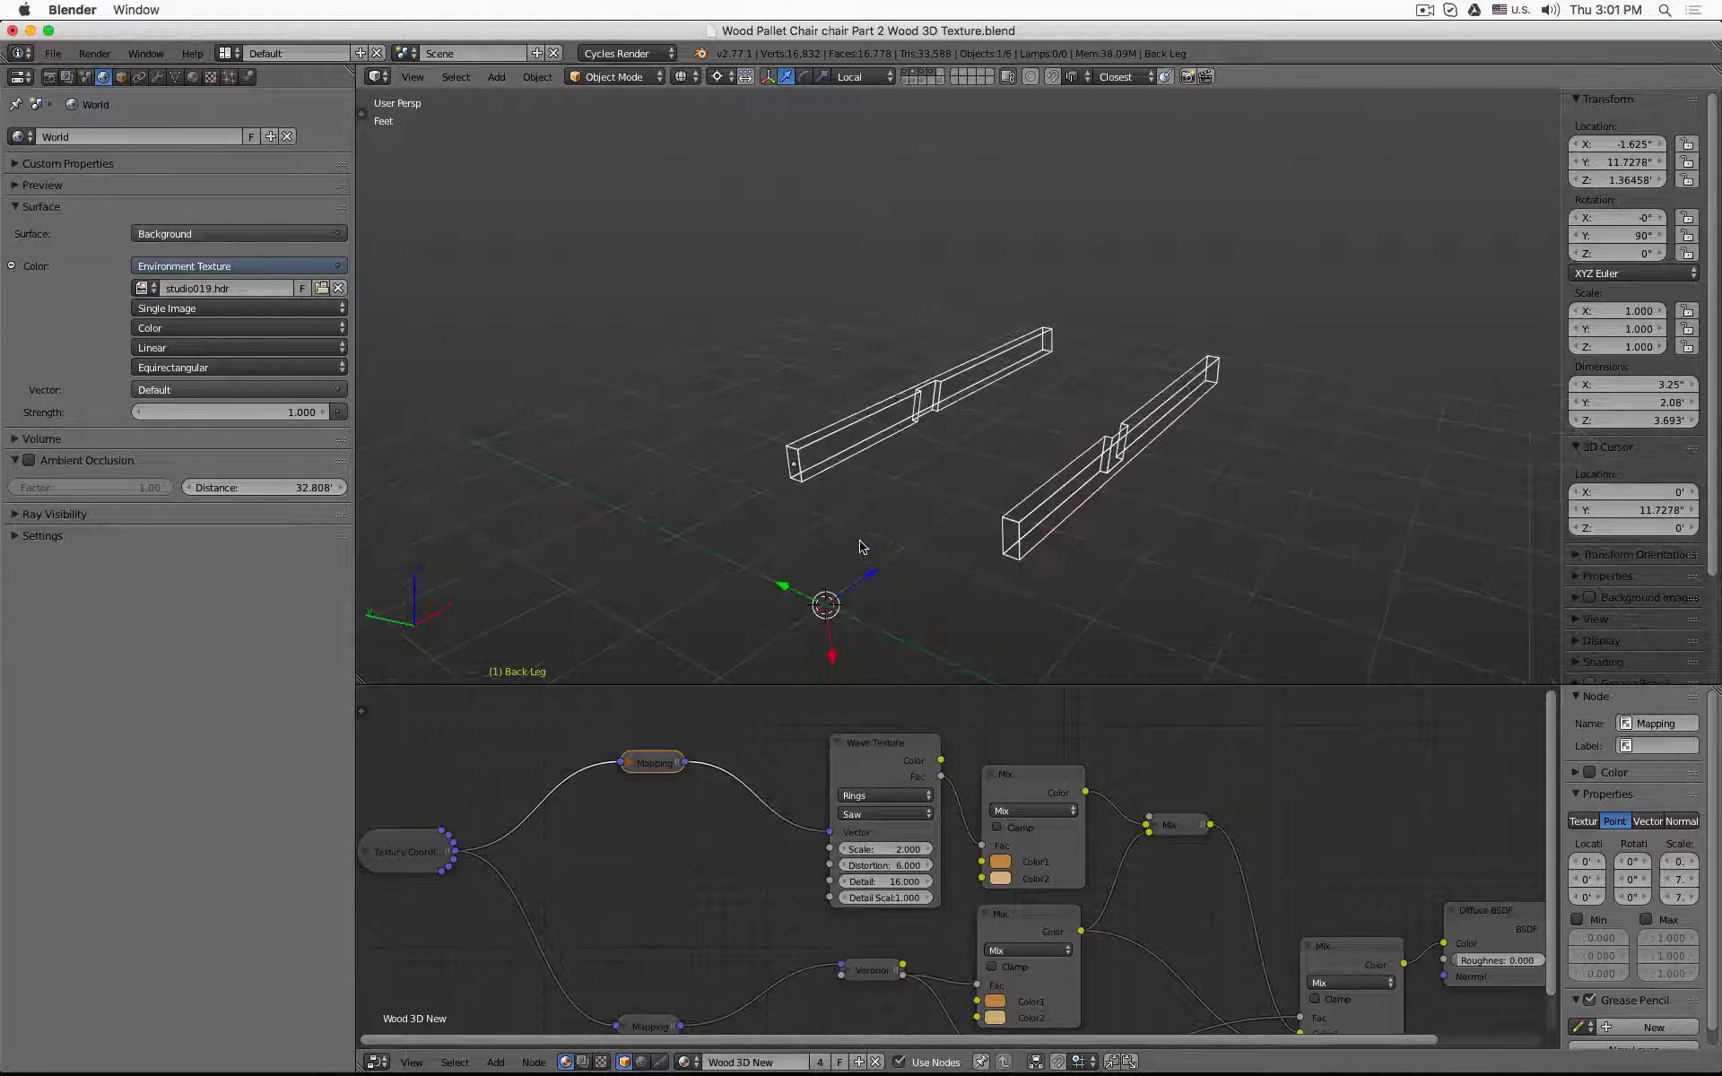
pyautogui.hotkey('shift', 's')
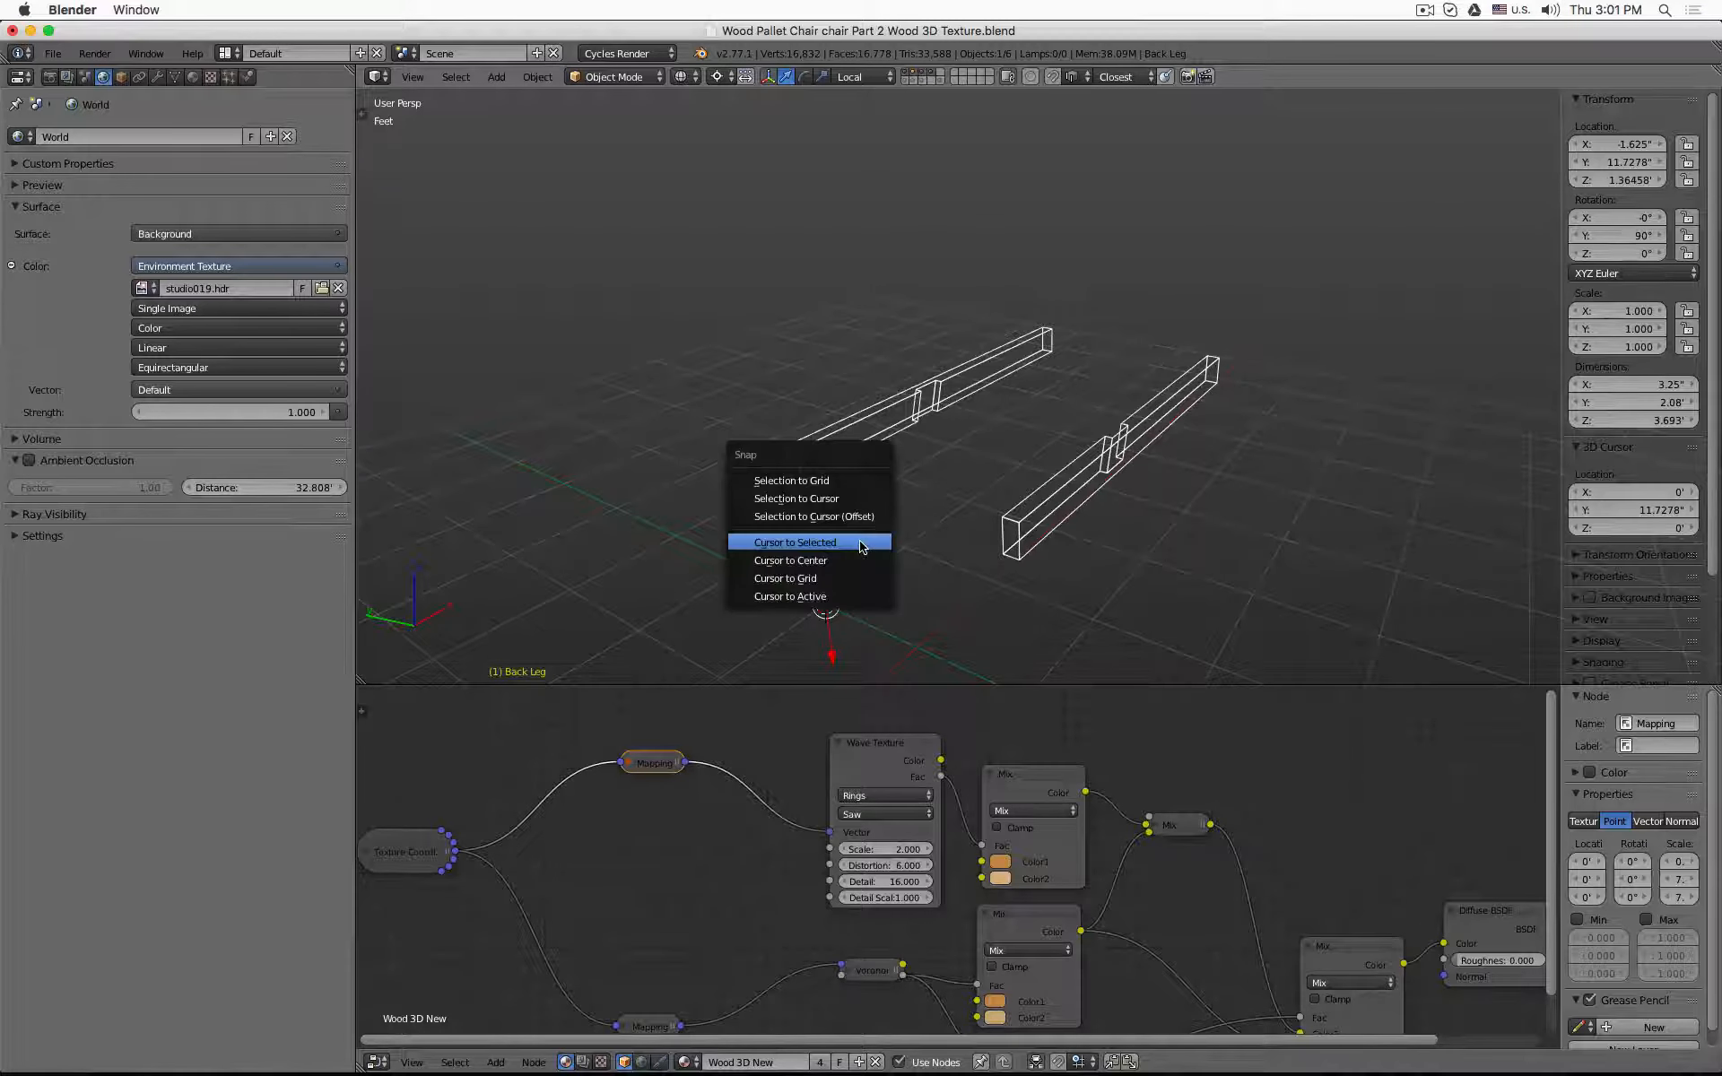
pyautogui.click(861, 547)
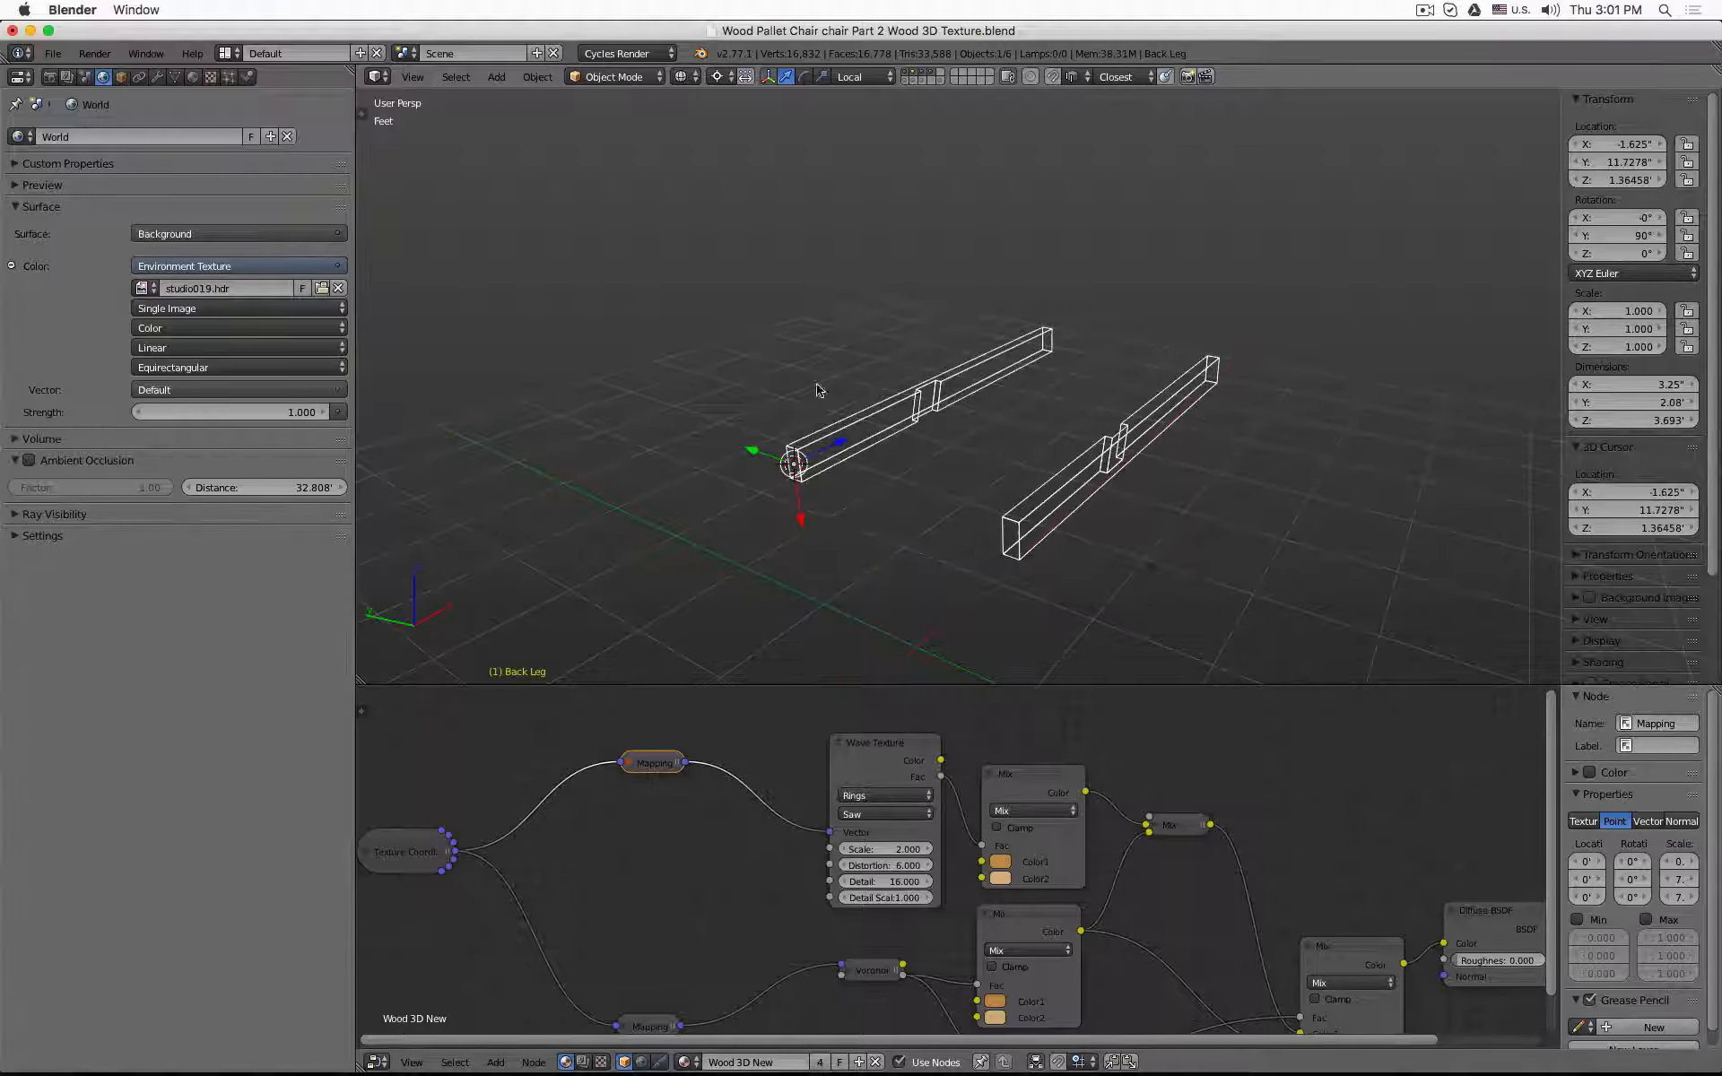
pyautogui.click(721, 79)
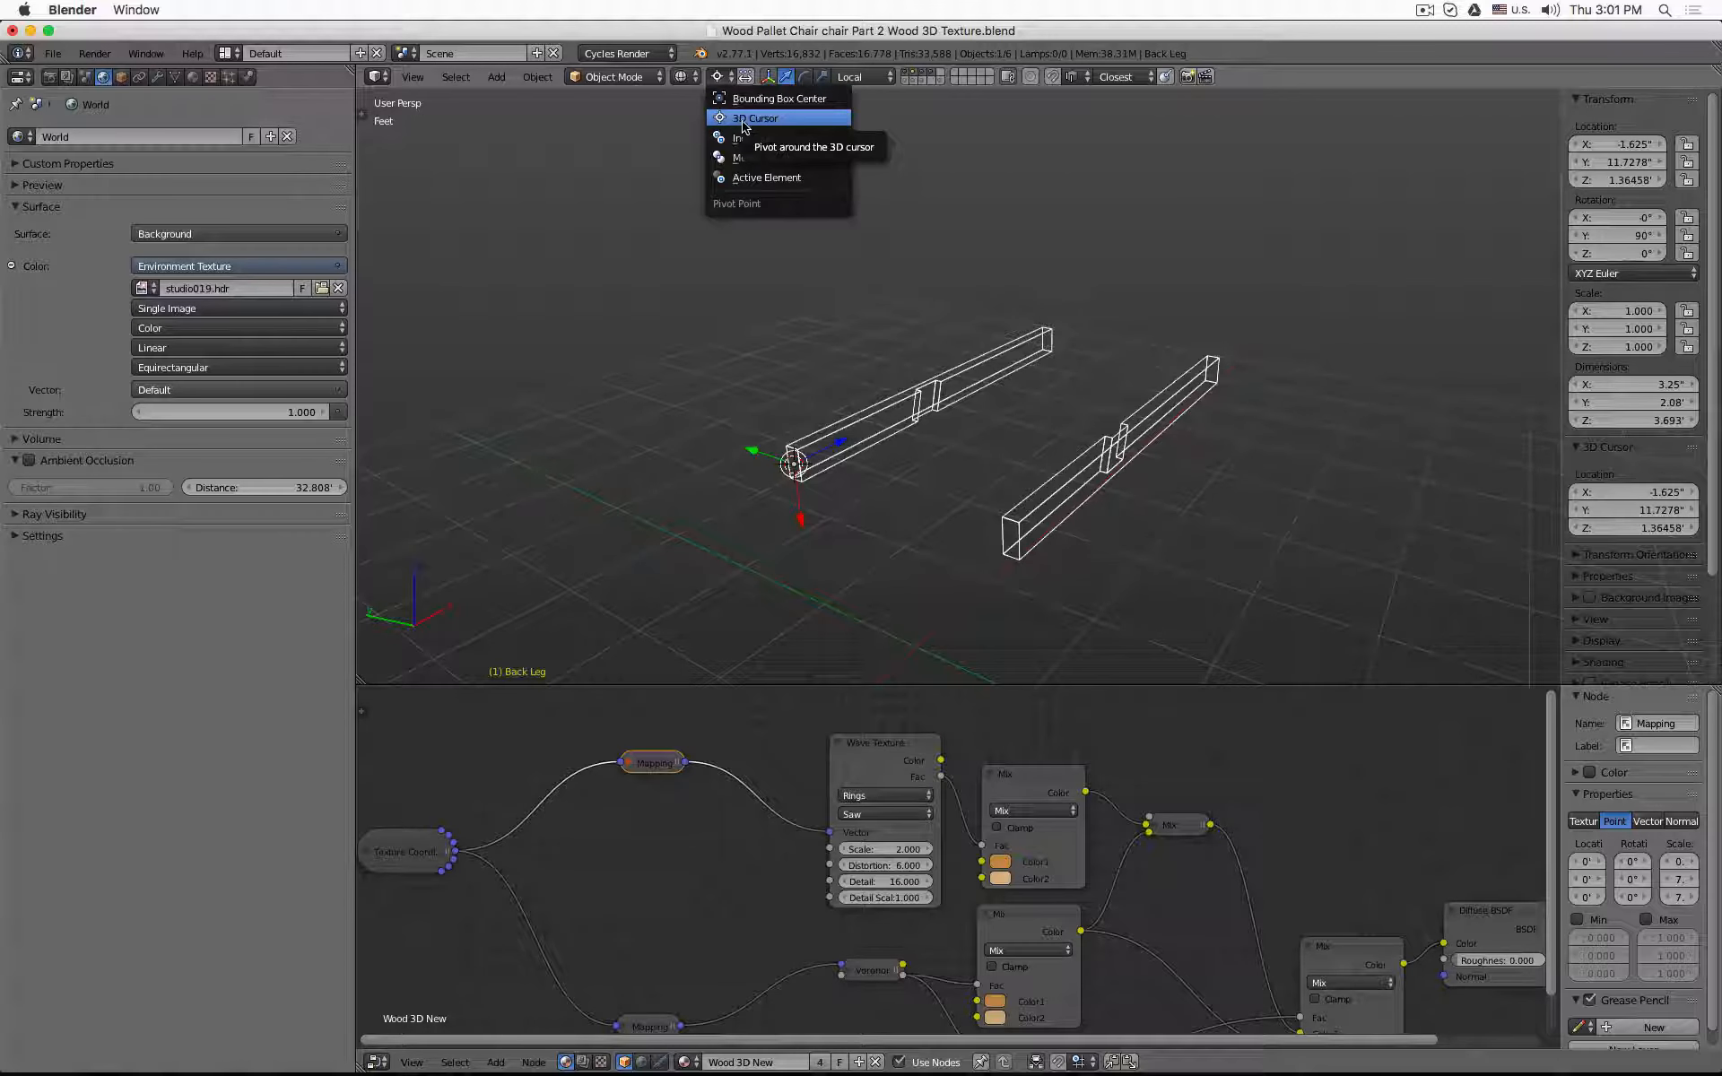
pyautogui.click(743, 119)
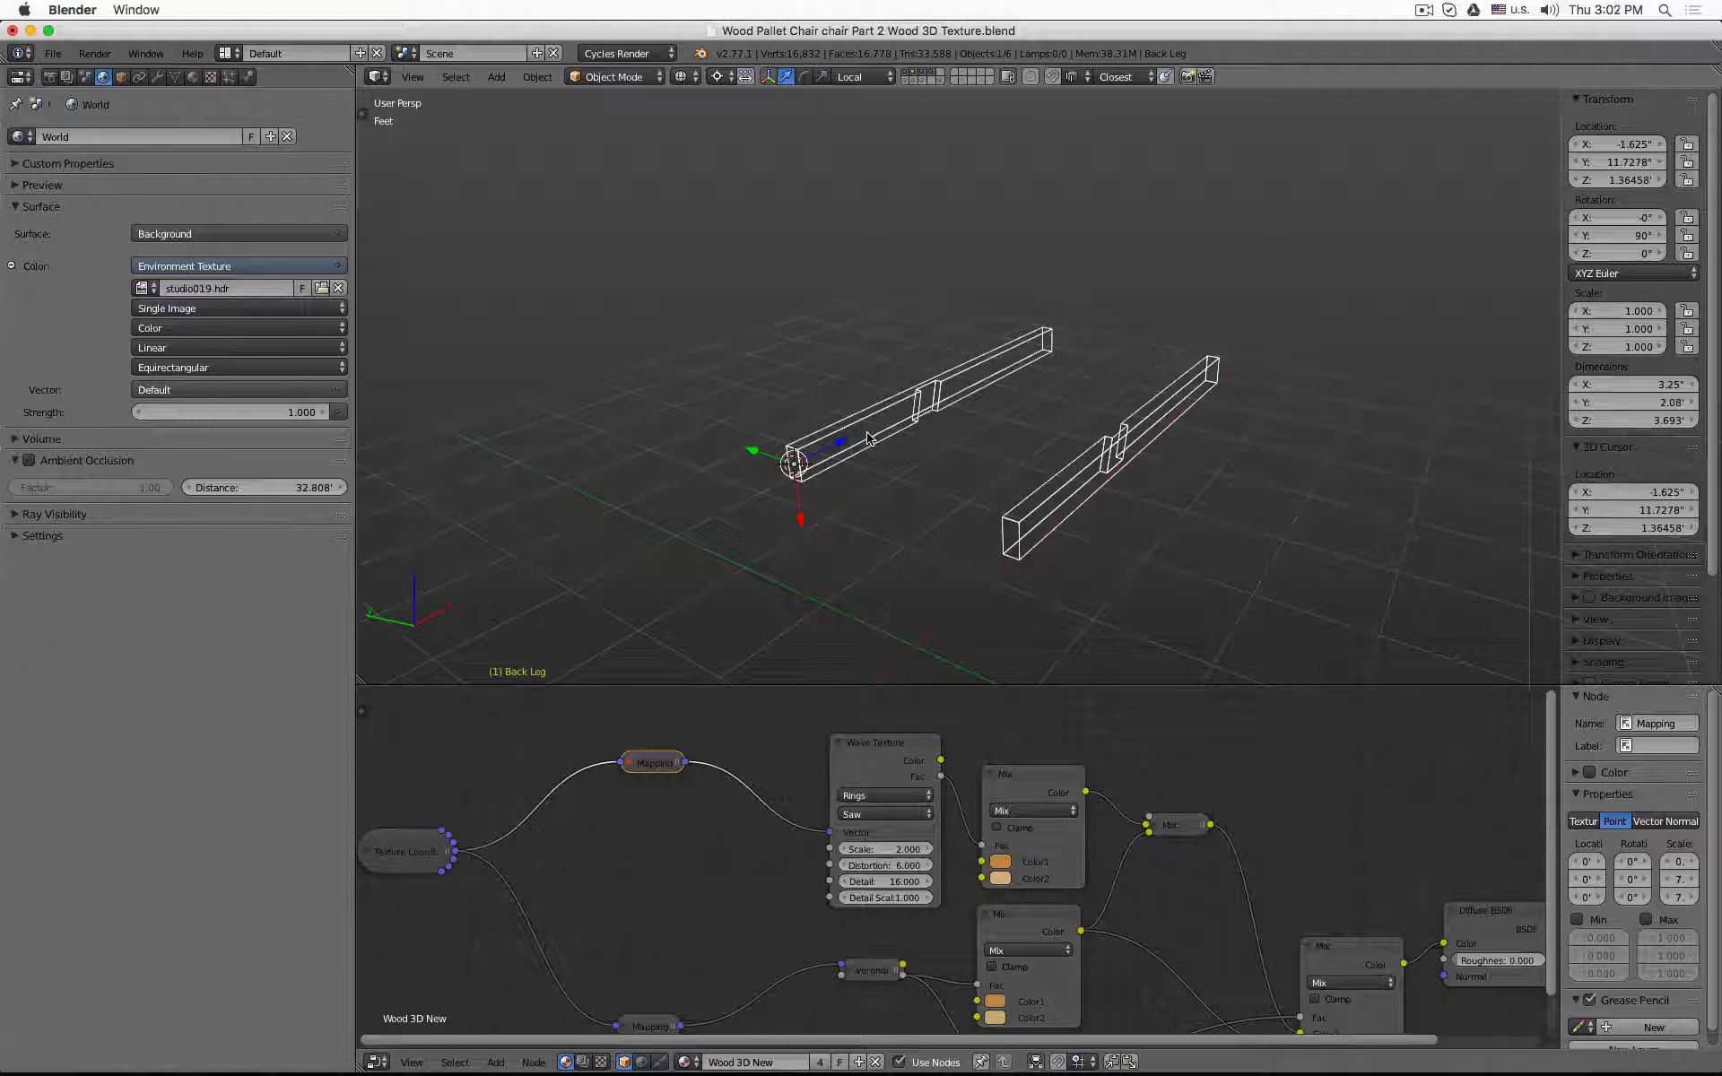
# - Rotate the back leg's entire mesh 90° about the global Y axis in Edit Mode and return to Object Mode
pyautogui.press('Tab')
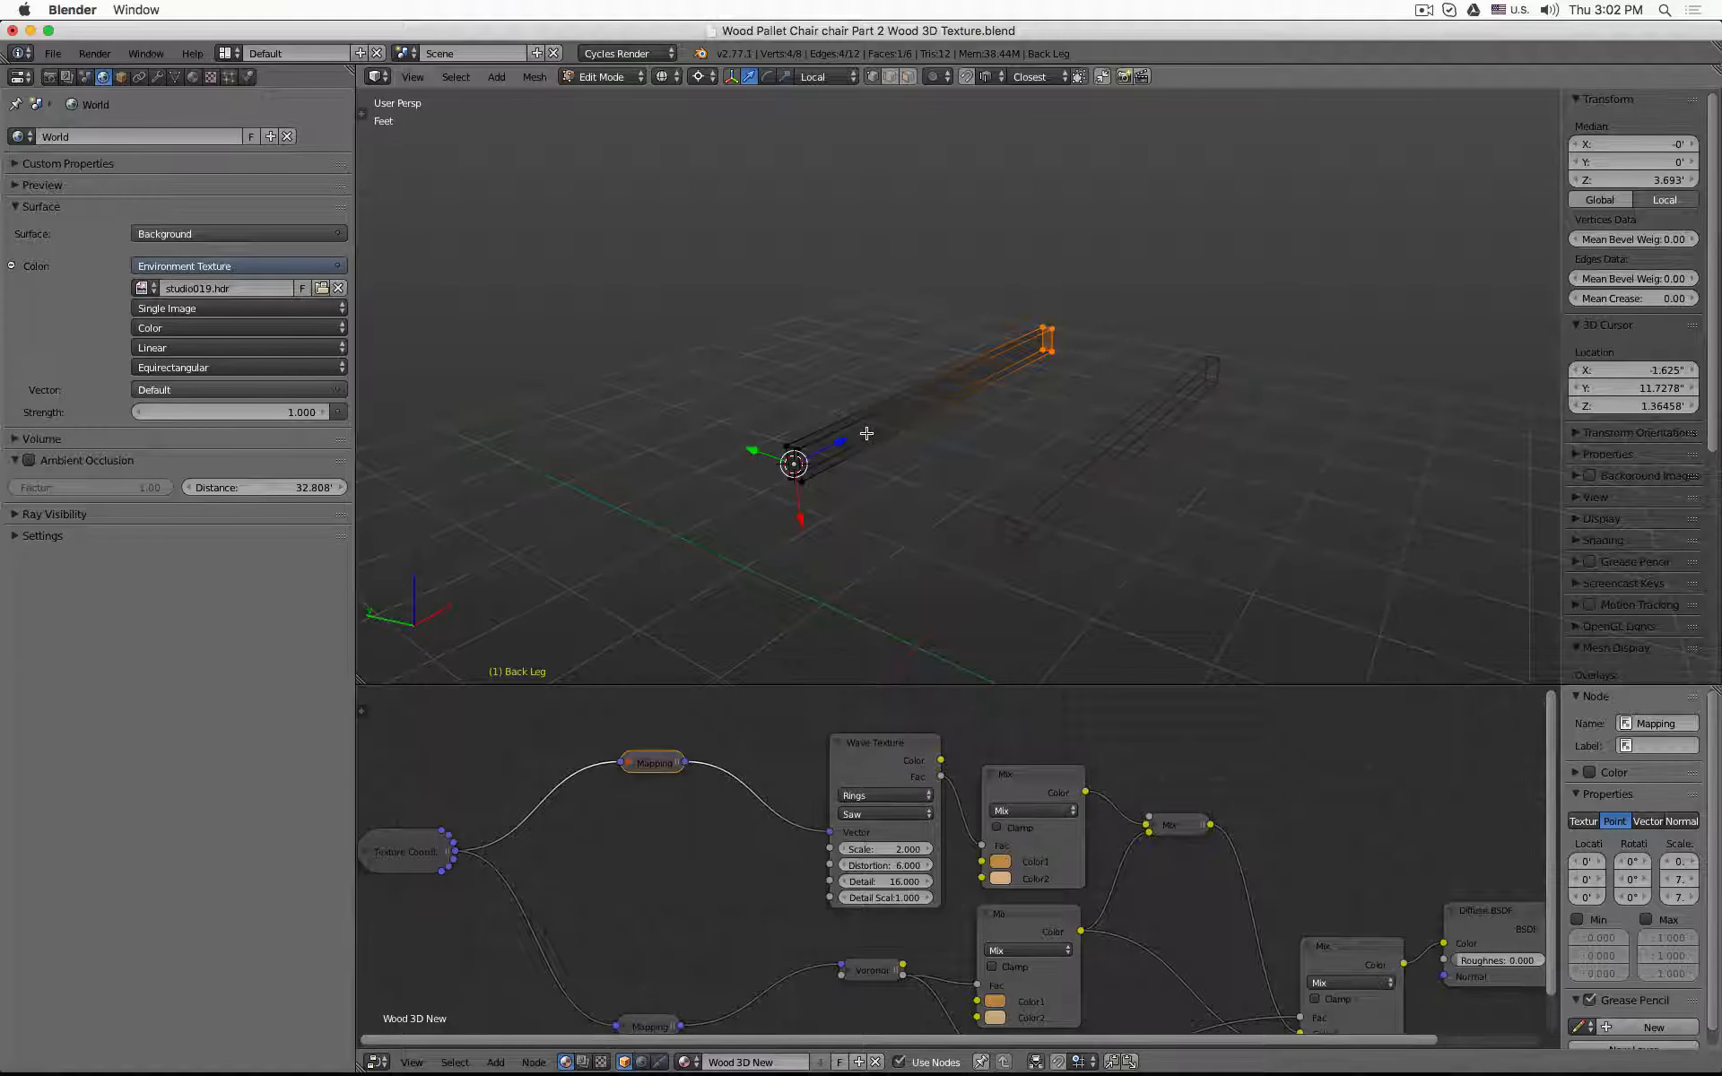
pyautogui.press('a')
pyautogui.press('a')
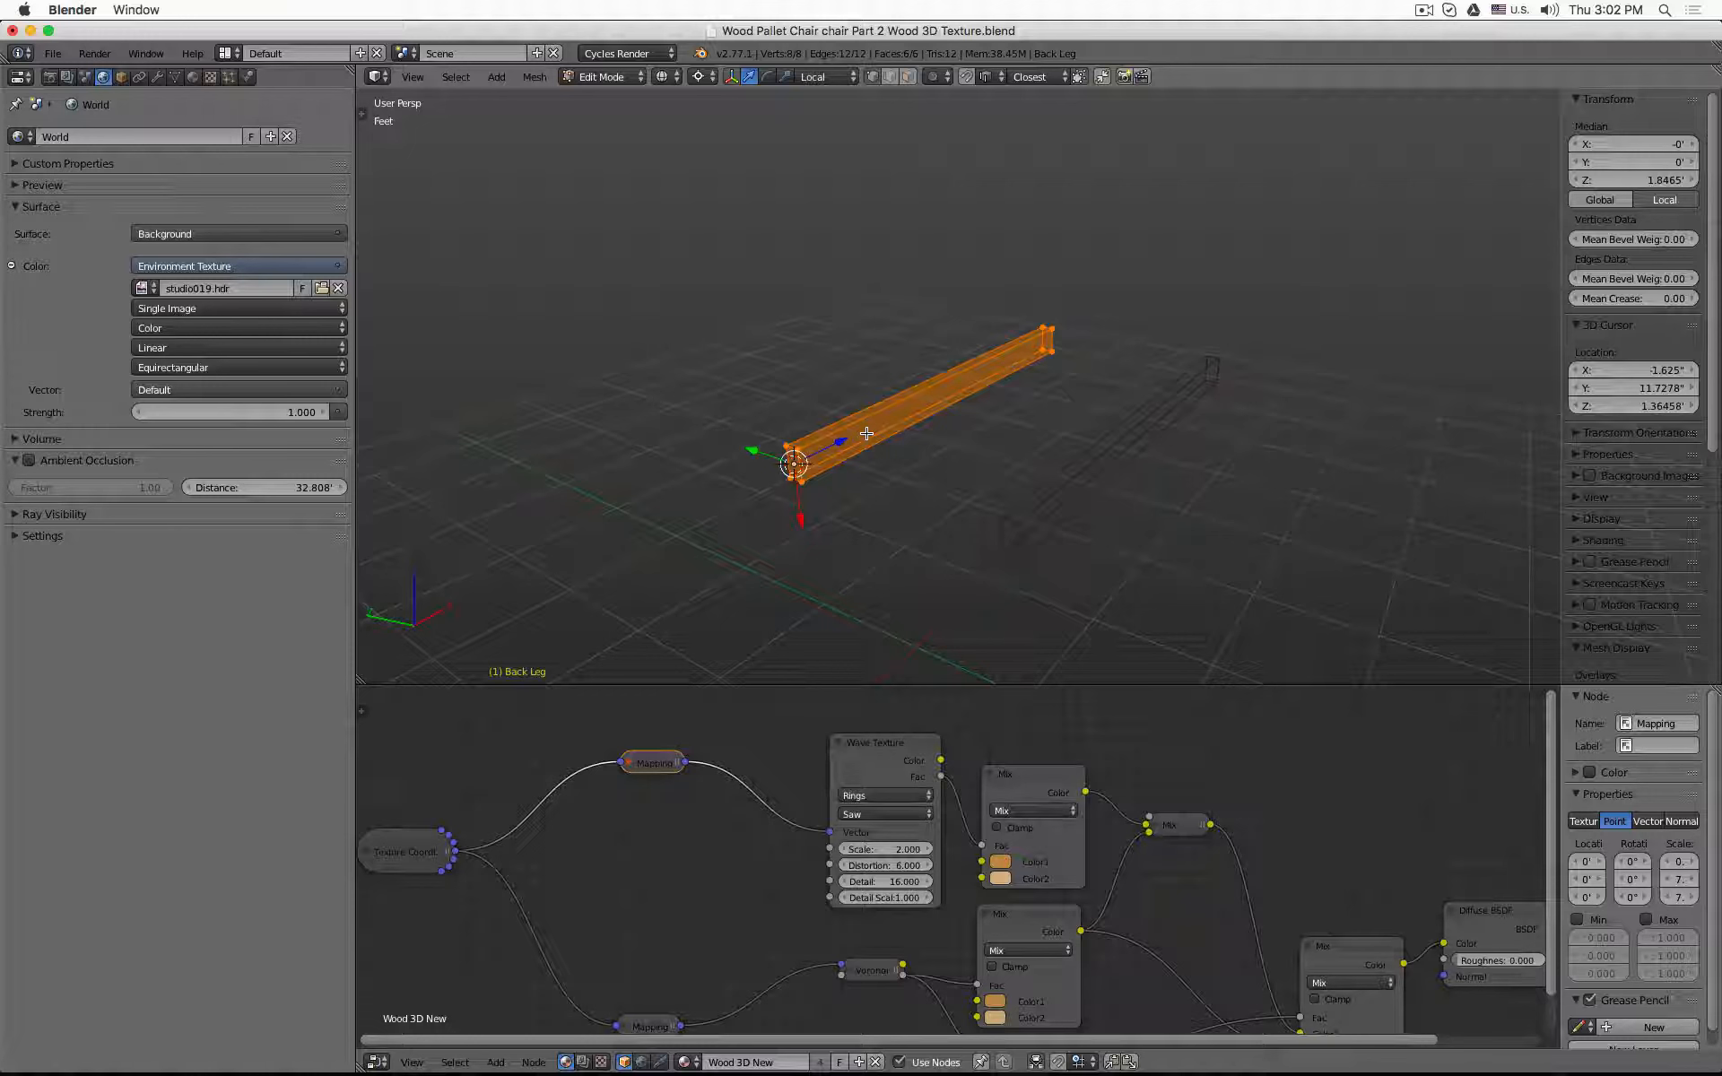
pyautogui.press('r')
pyautogui.press('y')
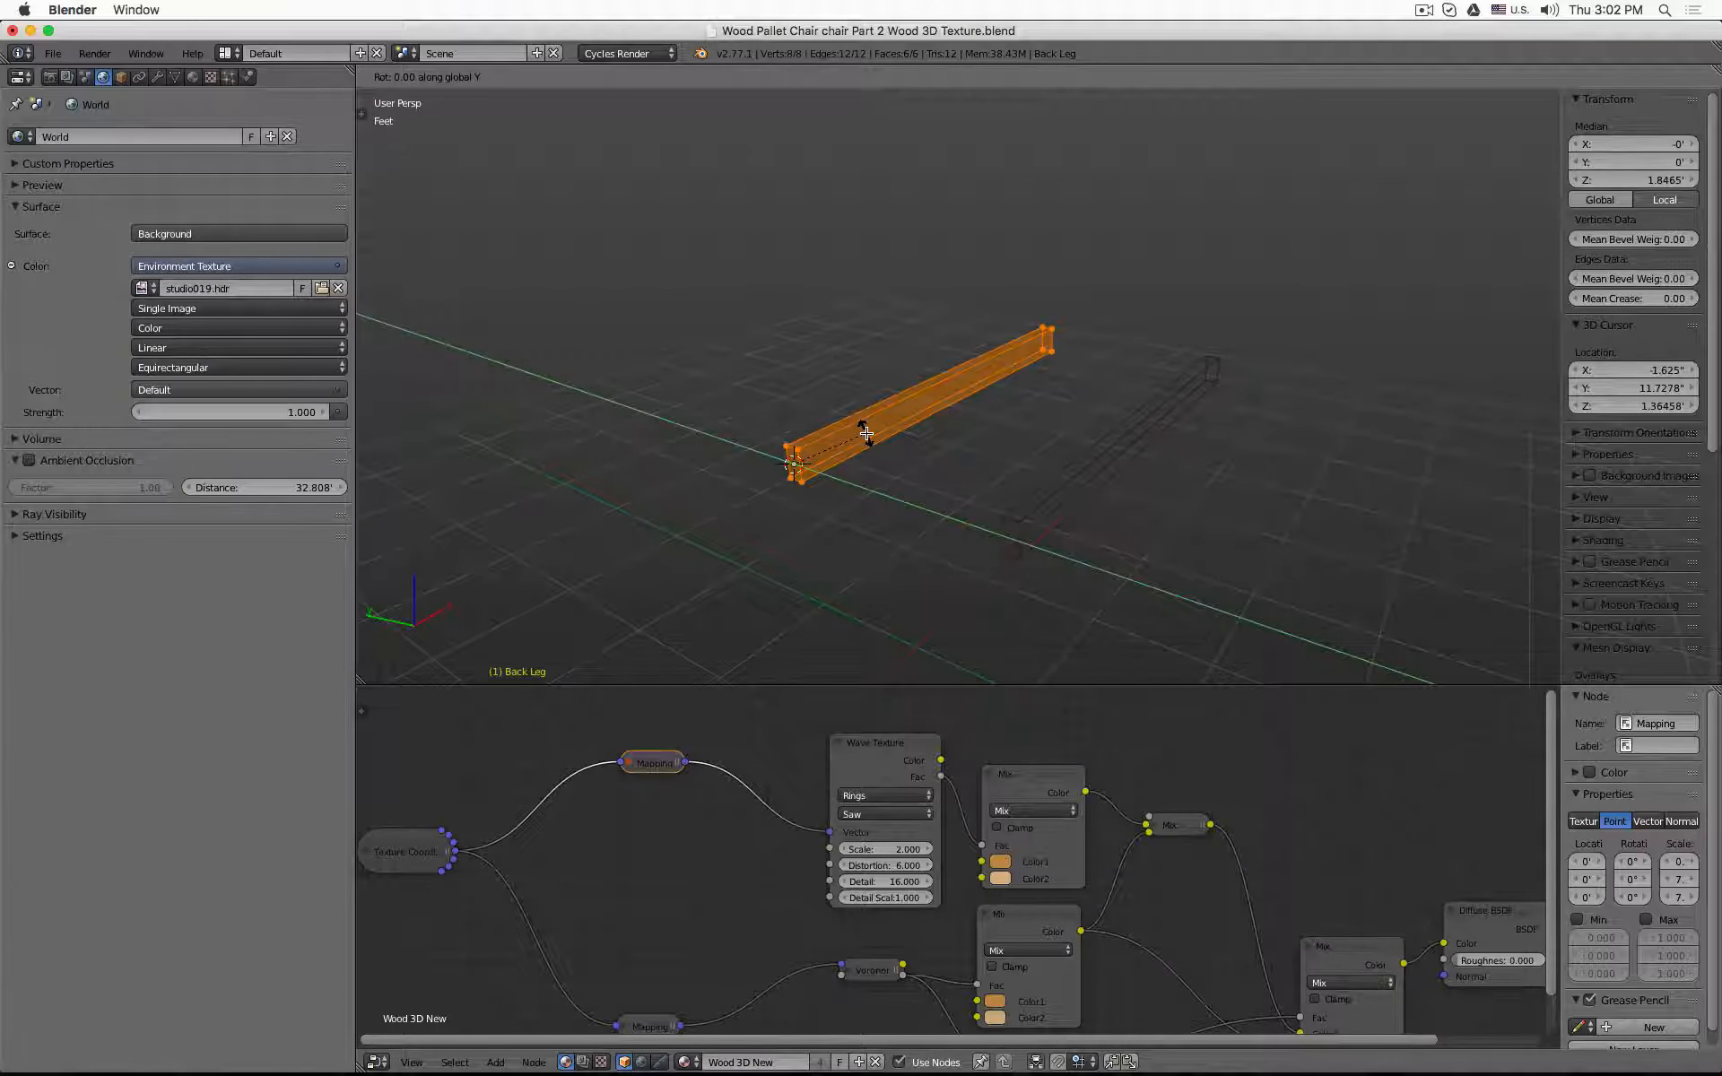
pyautogui.write('90')
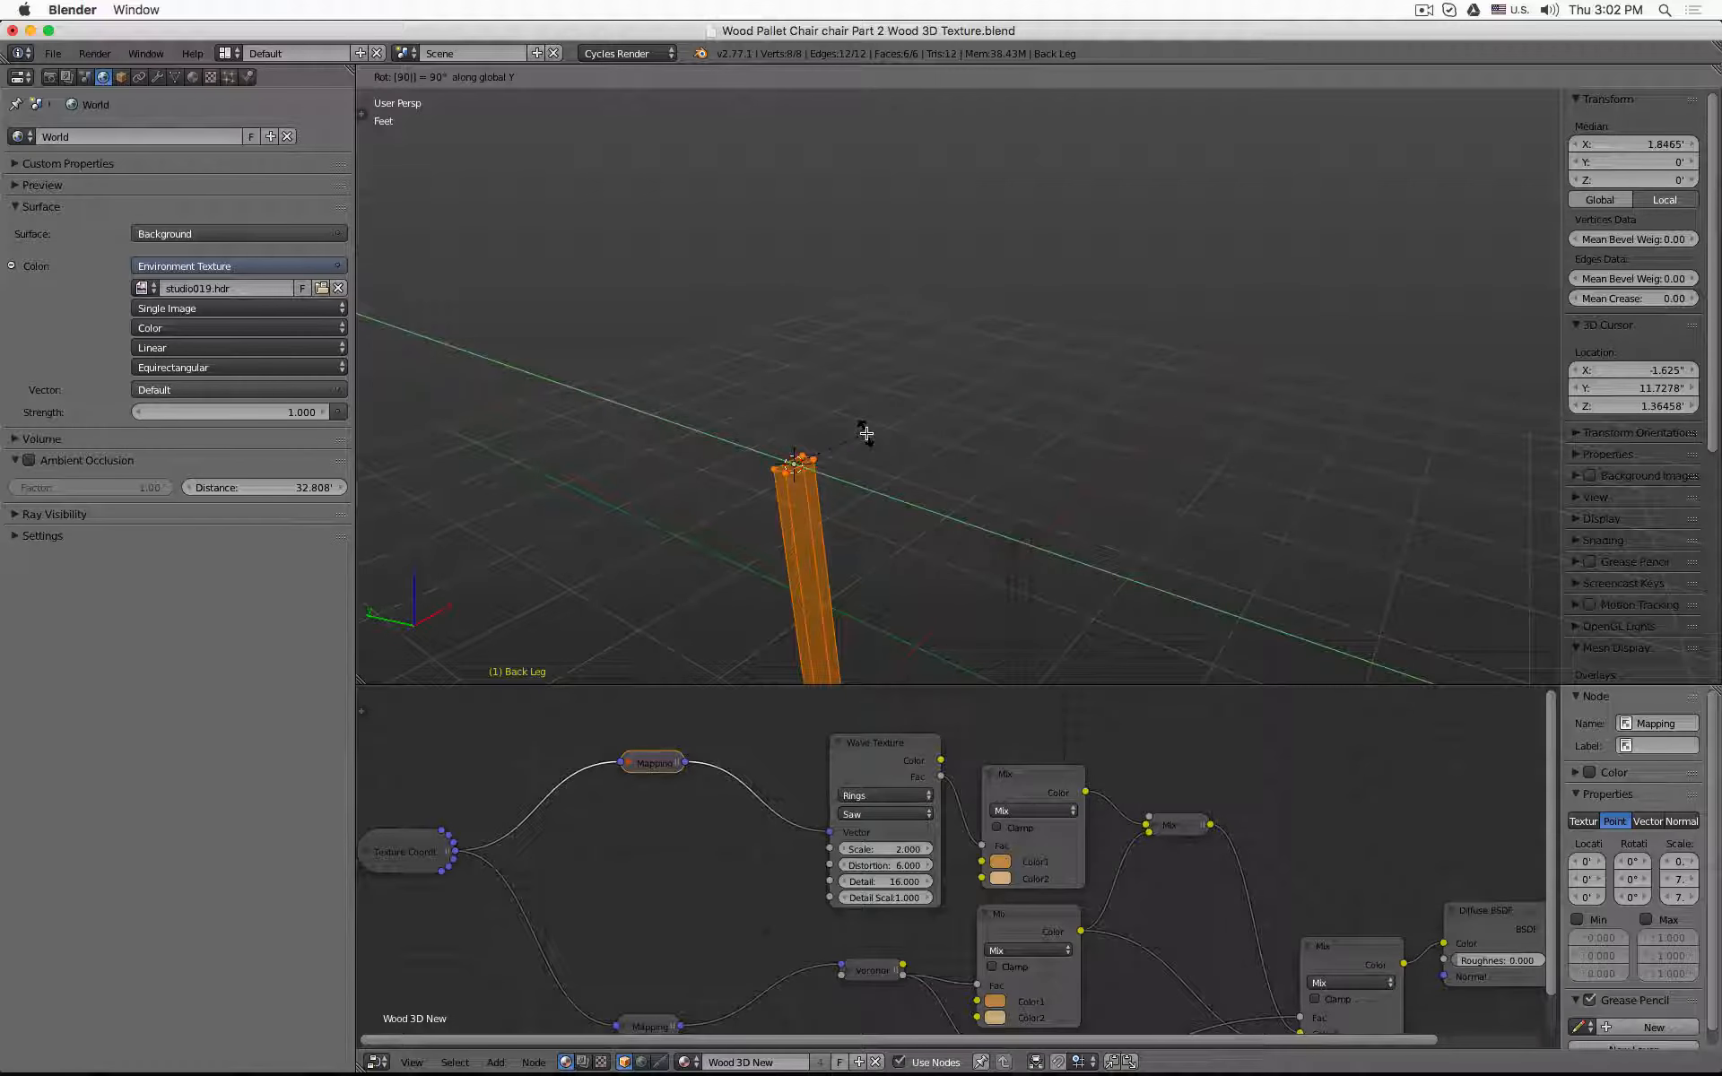
pyautogui.press('Return')
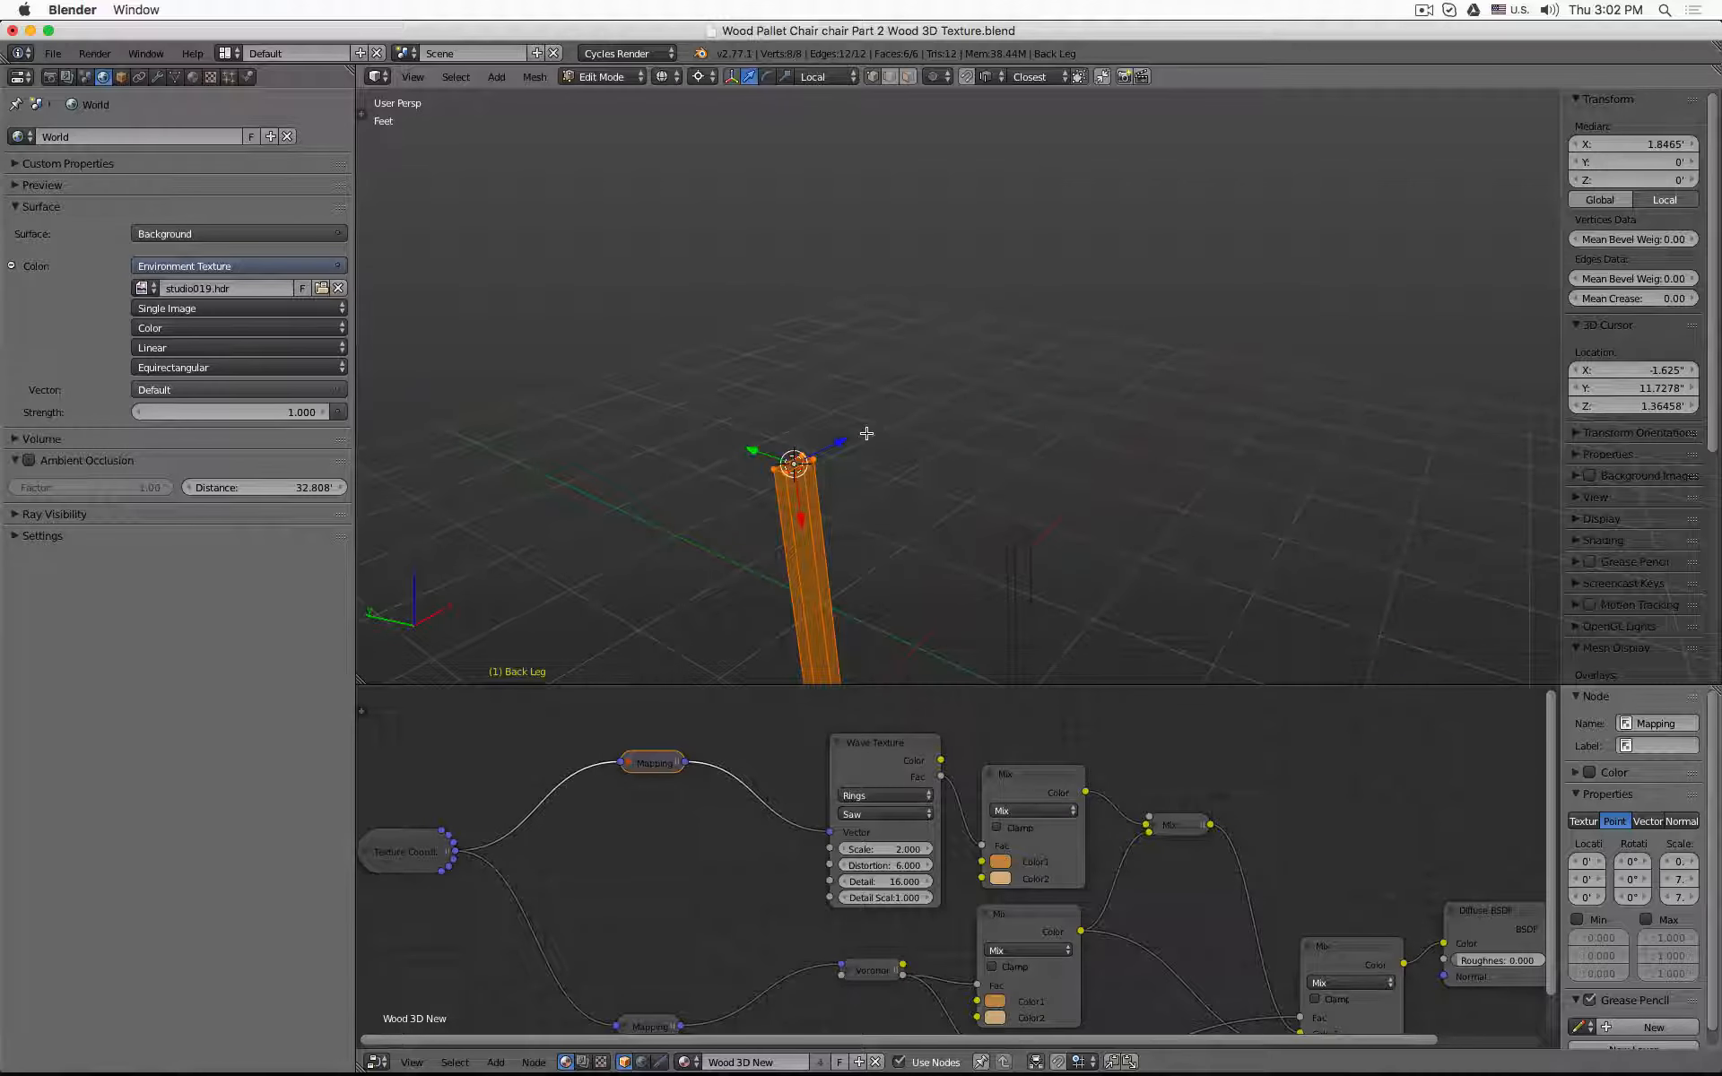
pyautogui.press('Tab')
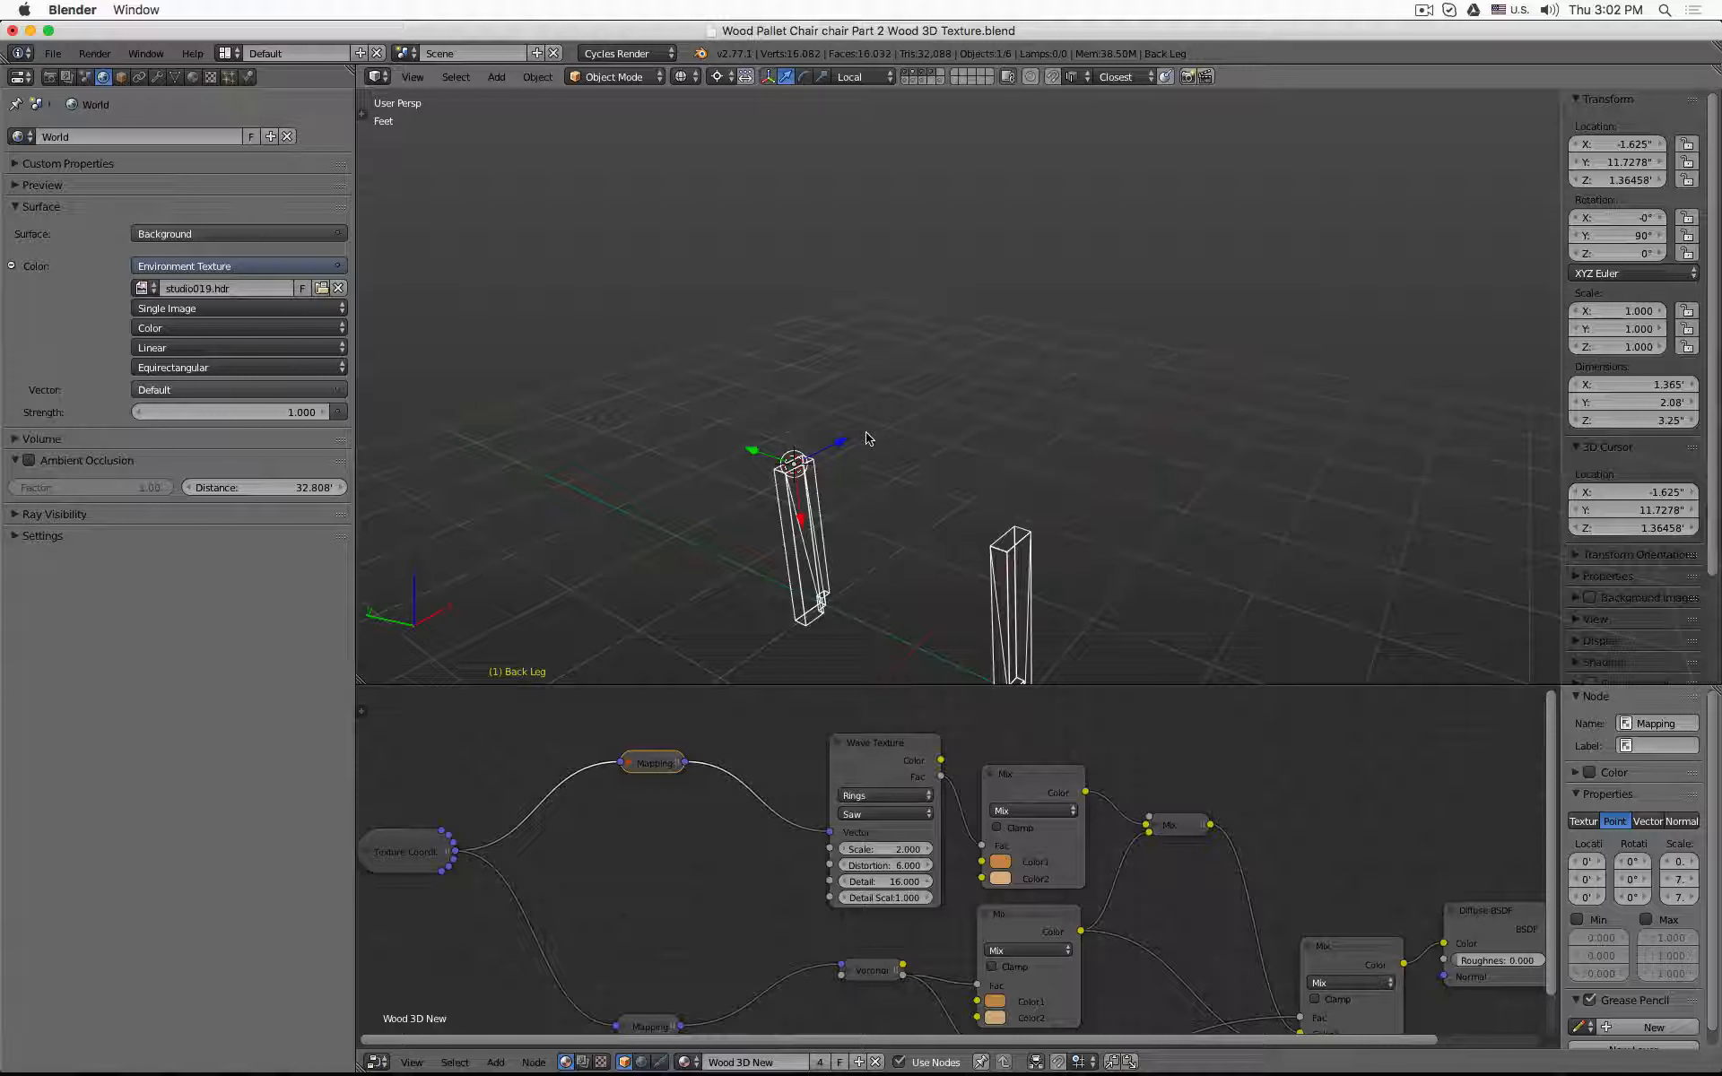
# - Rotate the back leg object -90° about the global Y axis and check its wood grain in Rendered shading
pyautogui.press('r')
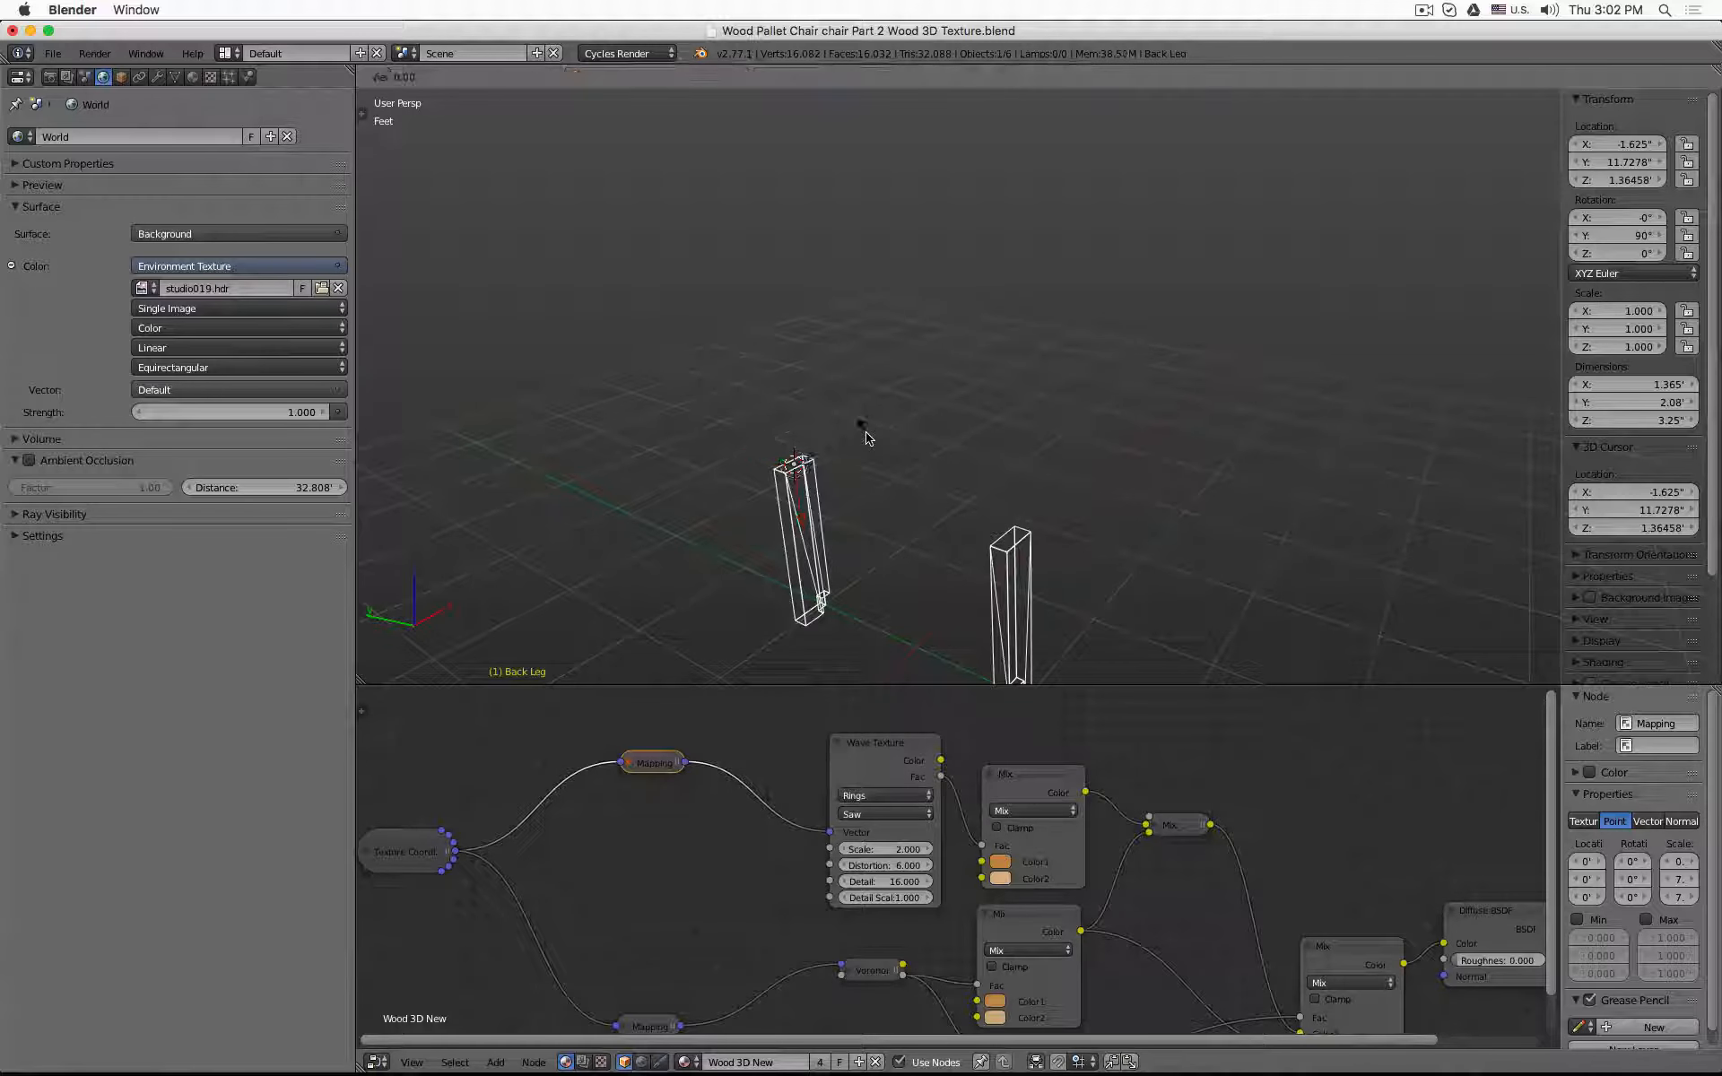
pyautogui.write('y')
pyautogui.write('-90')
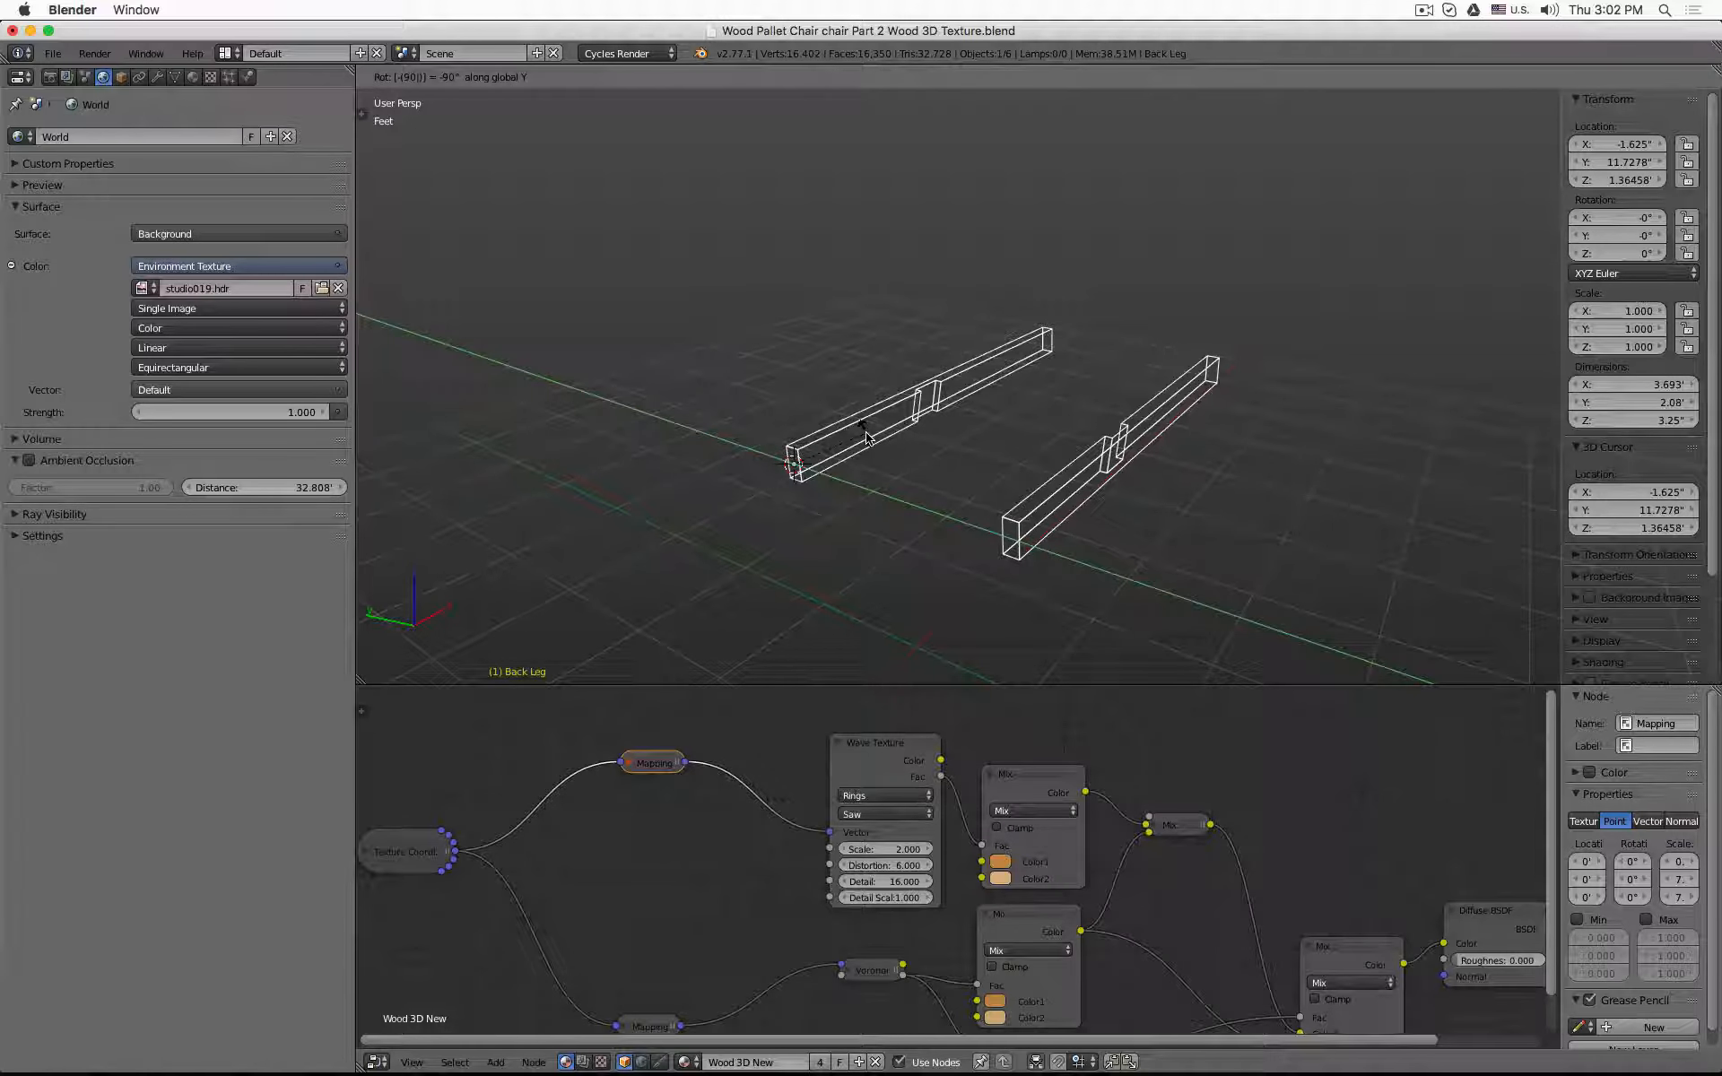
pyautogui.press('Return')
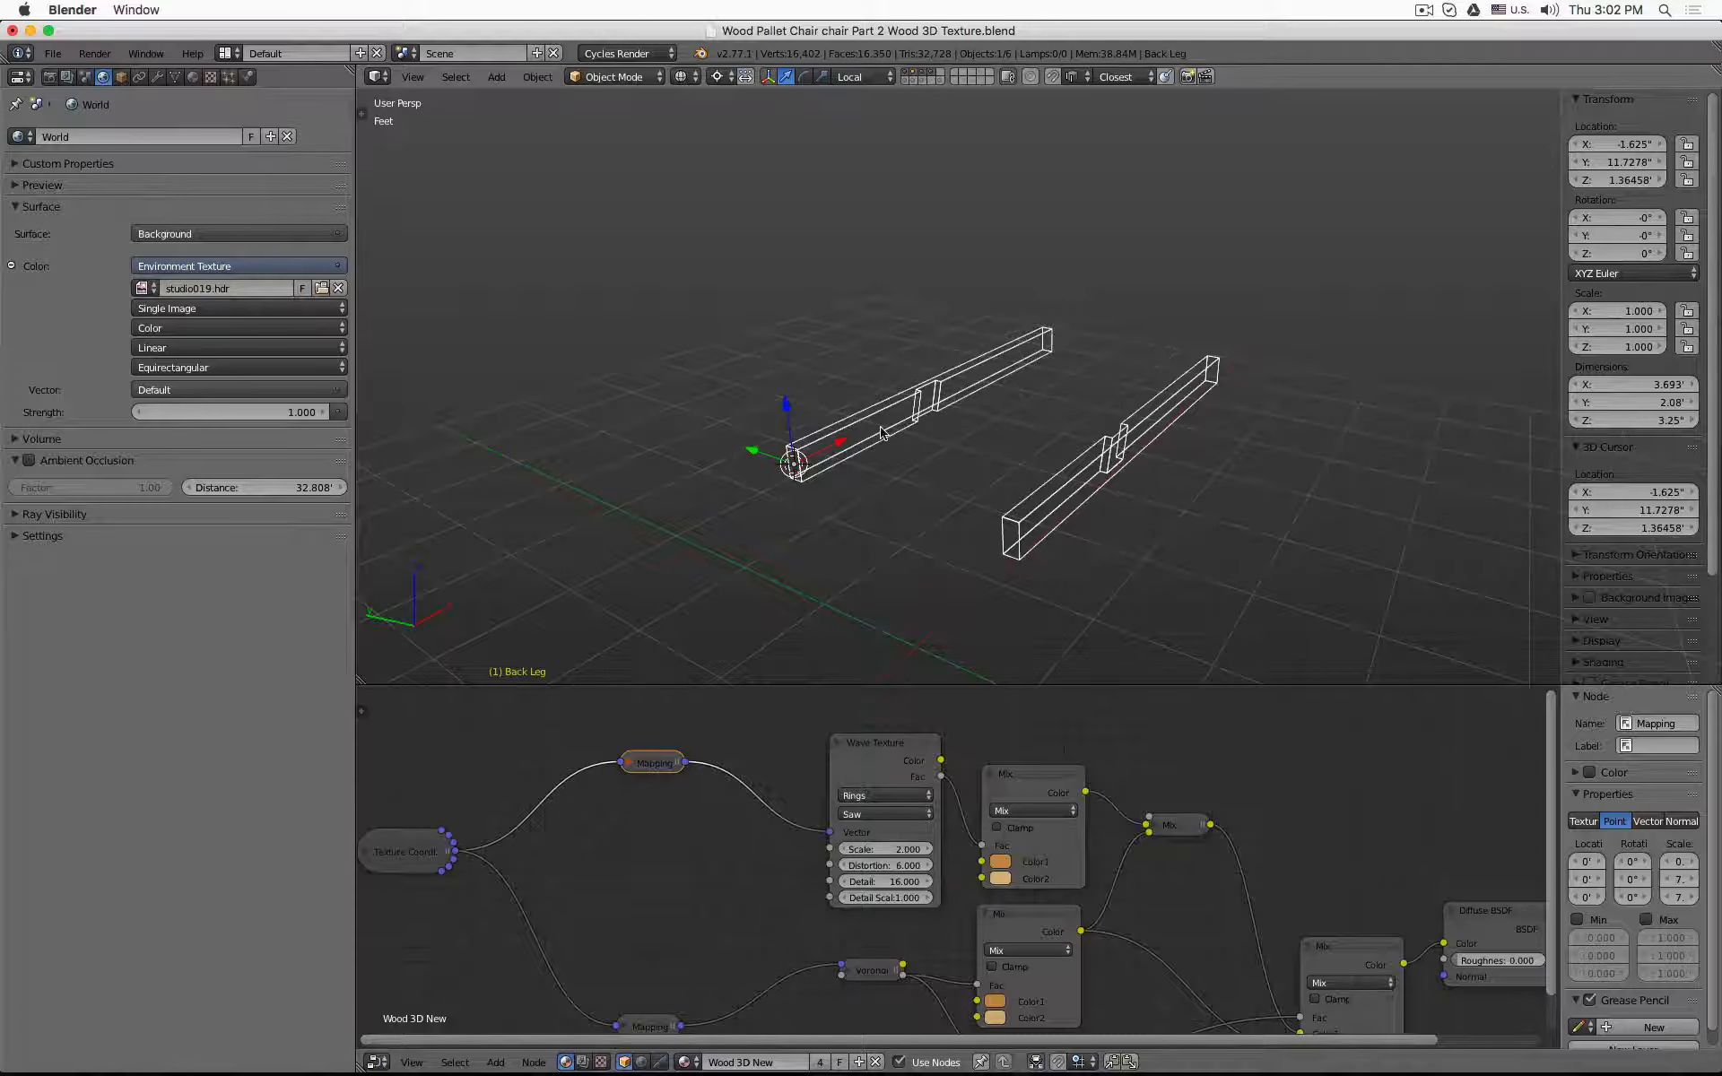
pyautogui.hotkey('shift', 'z')
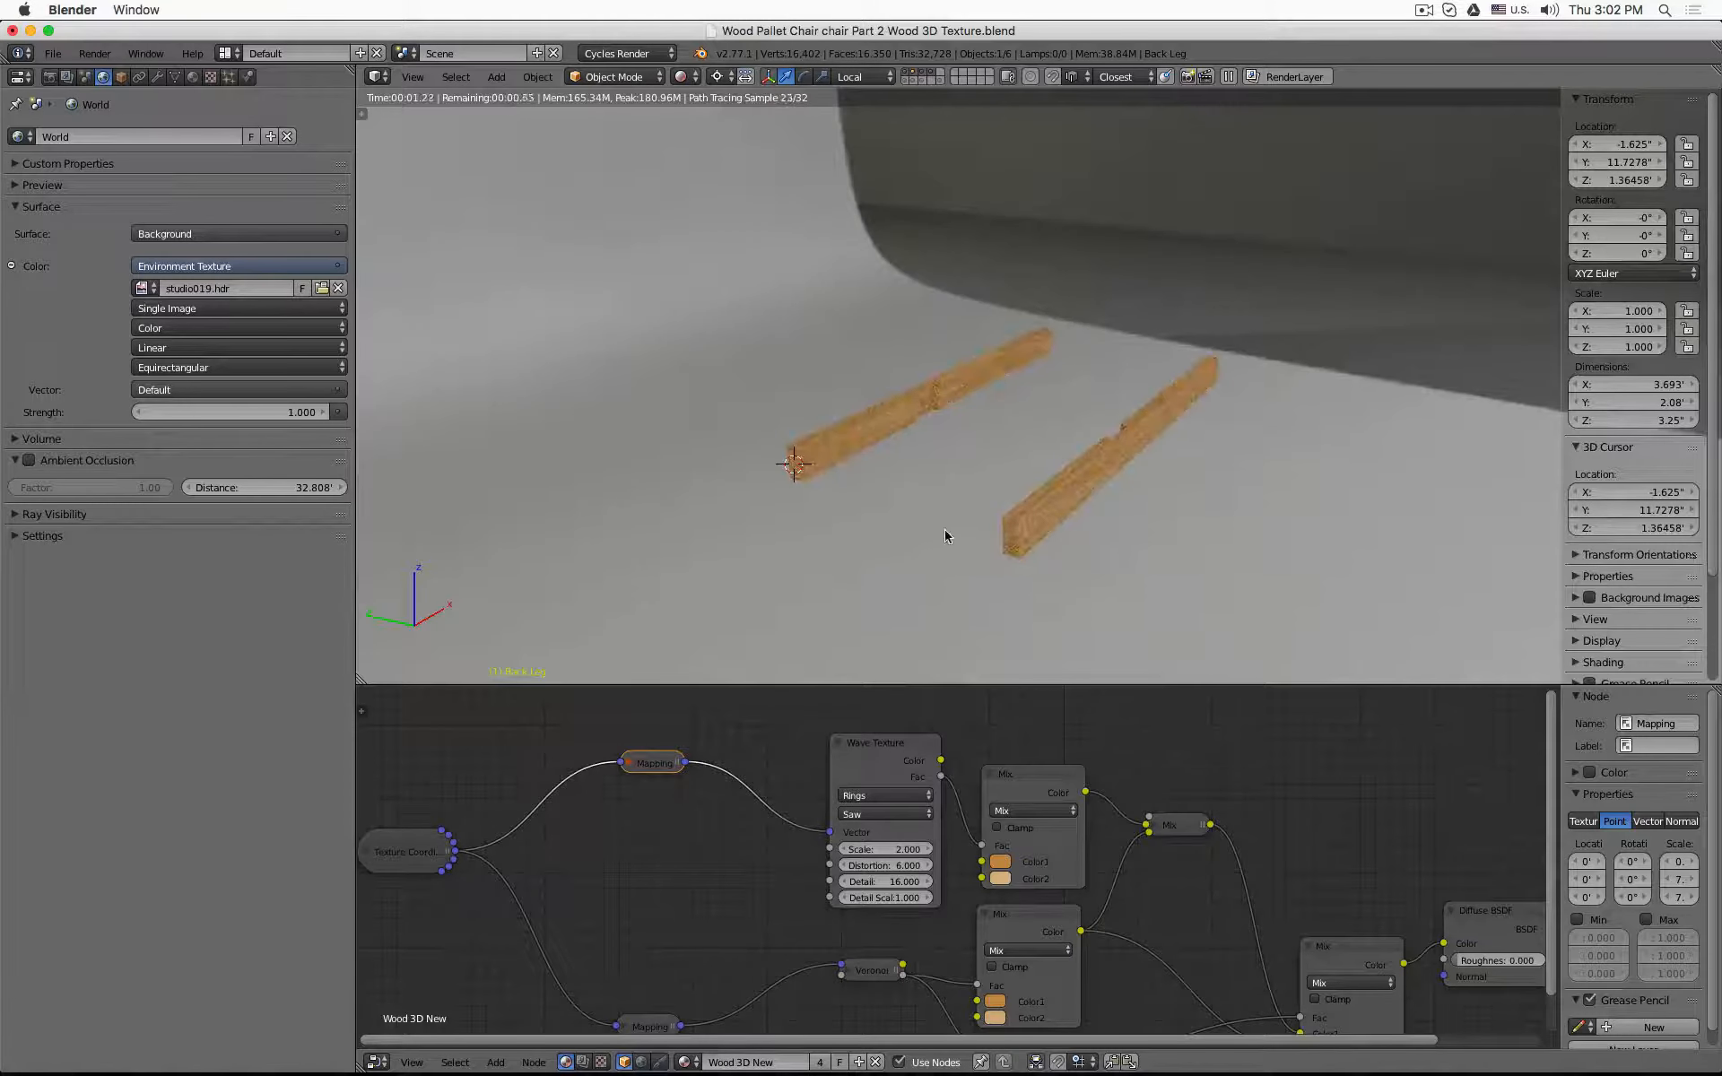
pyautogui.moveTo(945, 536); pyautogui.dragTo(711, 449, button='middle')
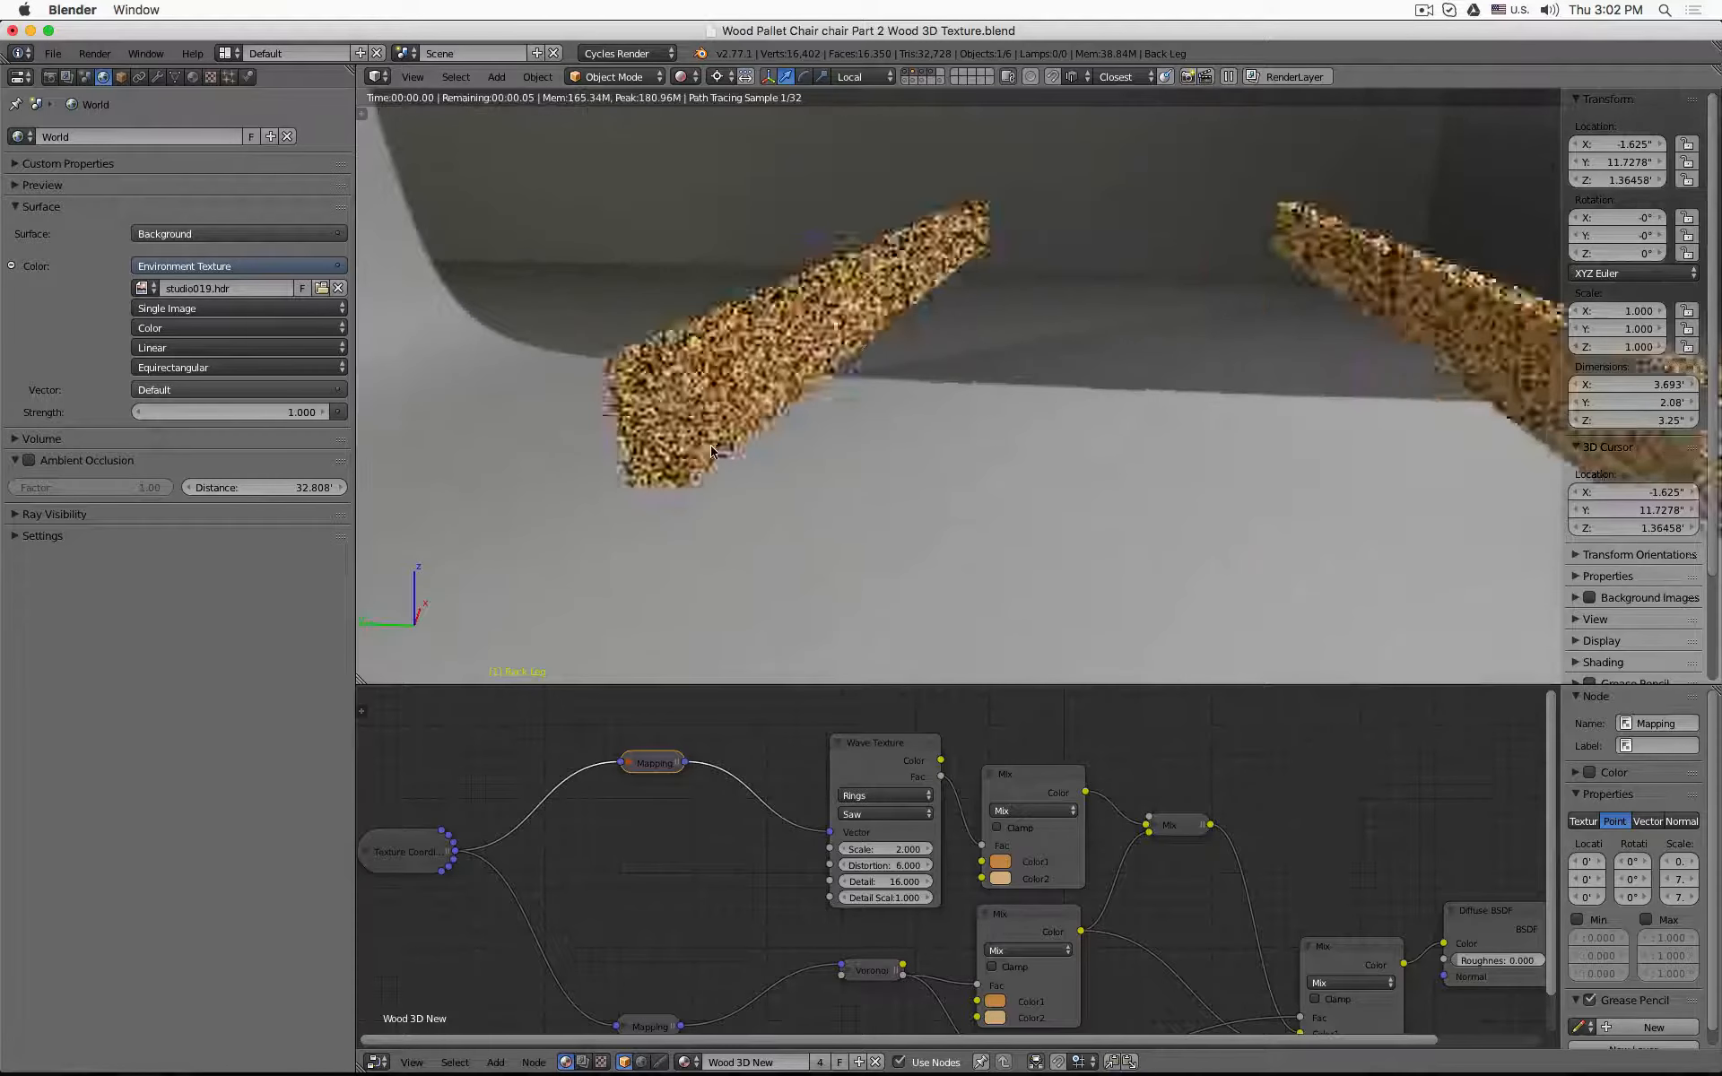
pyautogui.scroll(-3, 710, 451)
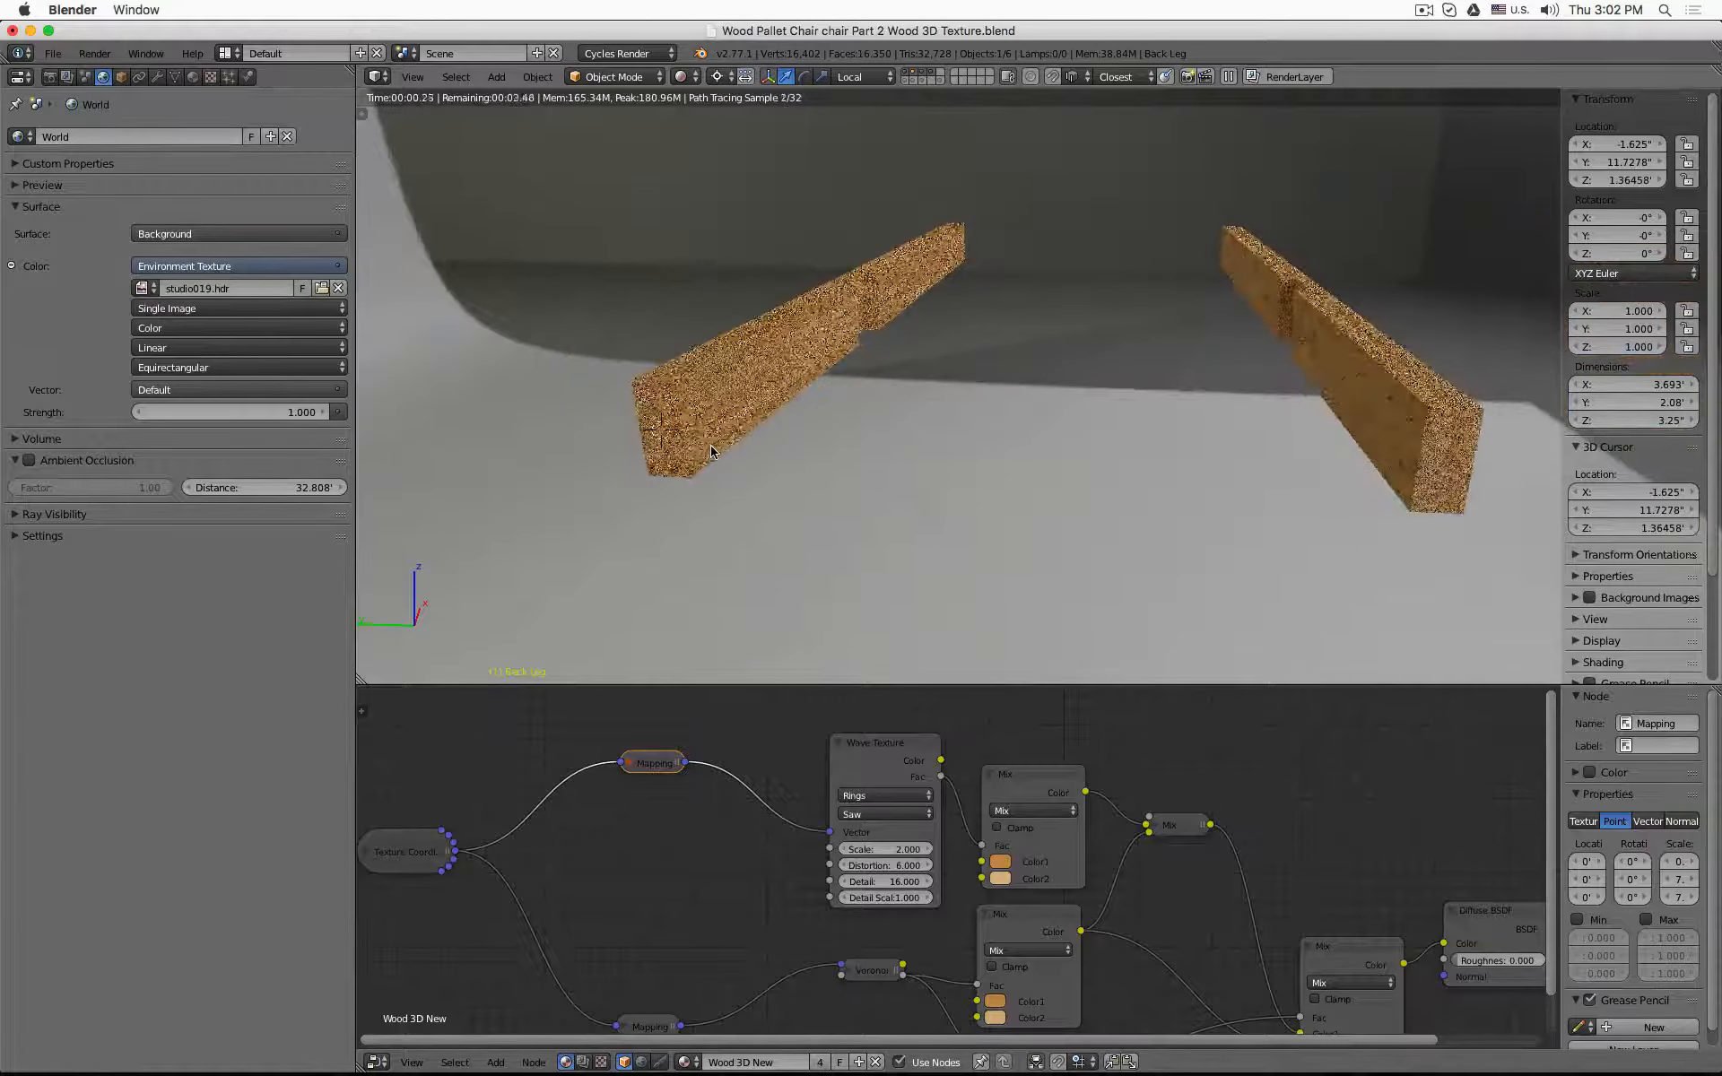
pyautogui.moveTo(712, 449); pyautogui.dragTo(906, 443, button='middle')
# - Unhide the chair parts, isolate the Backrest object in wireframe display and snap the 3D cursor to it
pyautogui.press('z')
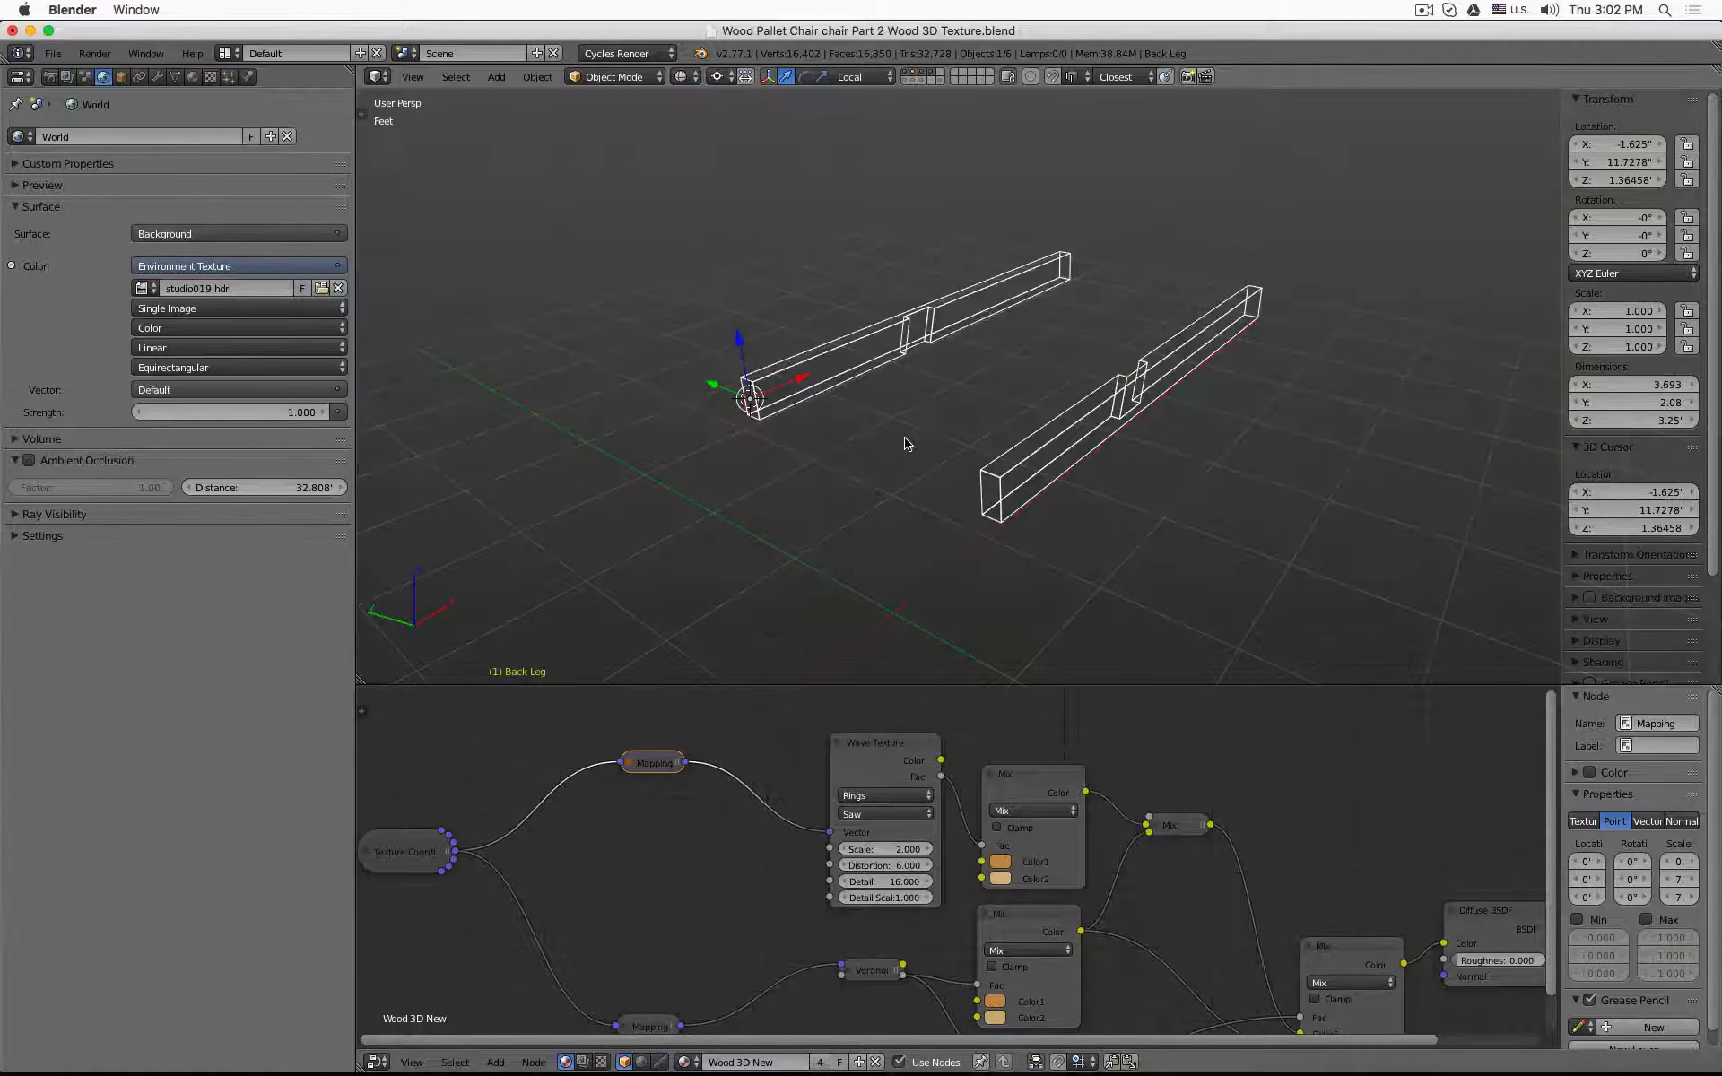
pyautogui.hotkey('alt', 'h')
pyautogui.moveTo(1271, 321); pyautogui.dragTo(993, 351, button='middle')
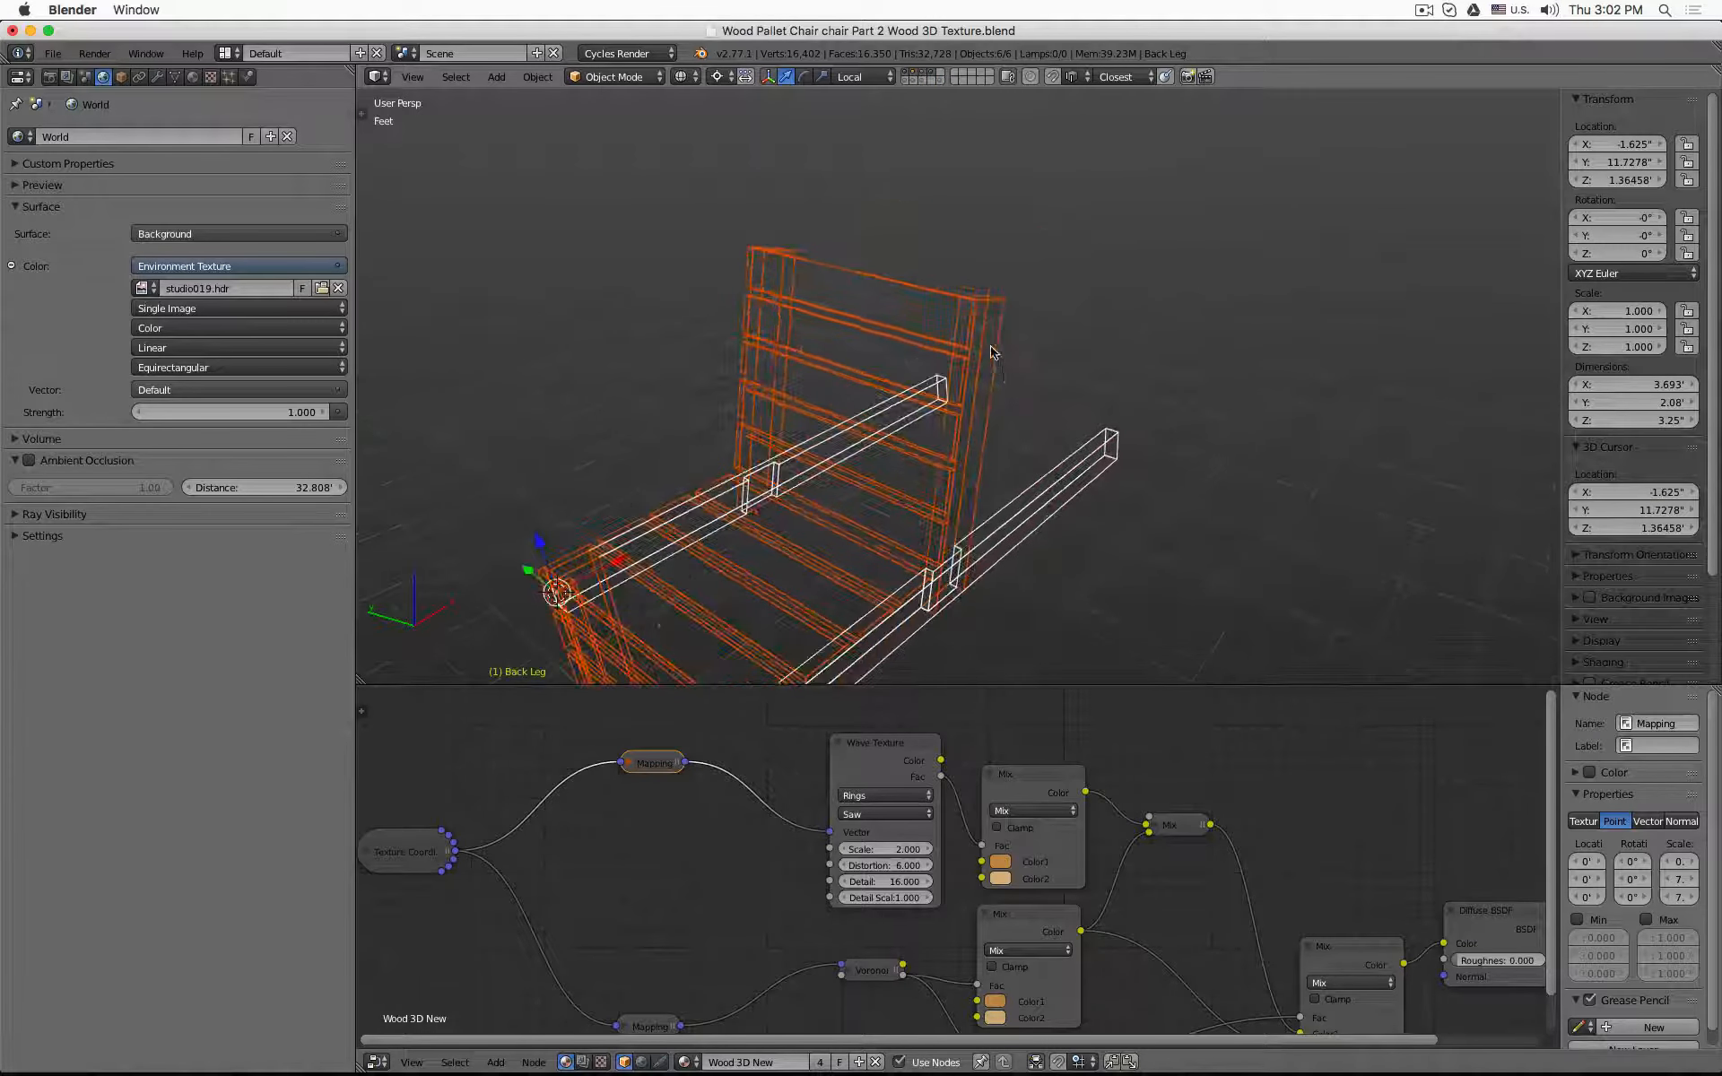
pyautogui.rightClick(993, 351)
pyautogui.moveTo(1065, 412); pyautogui.dragTo(1008, 368, button='middle')
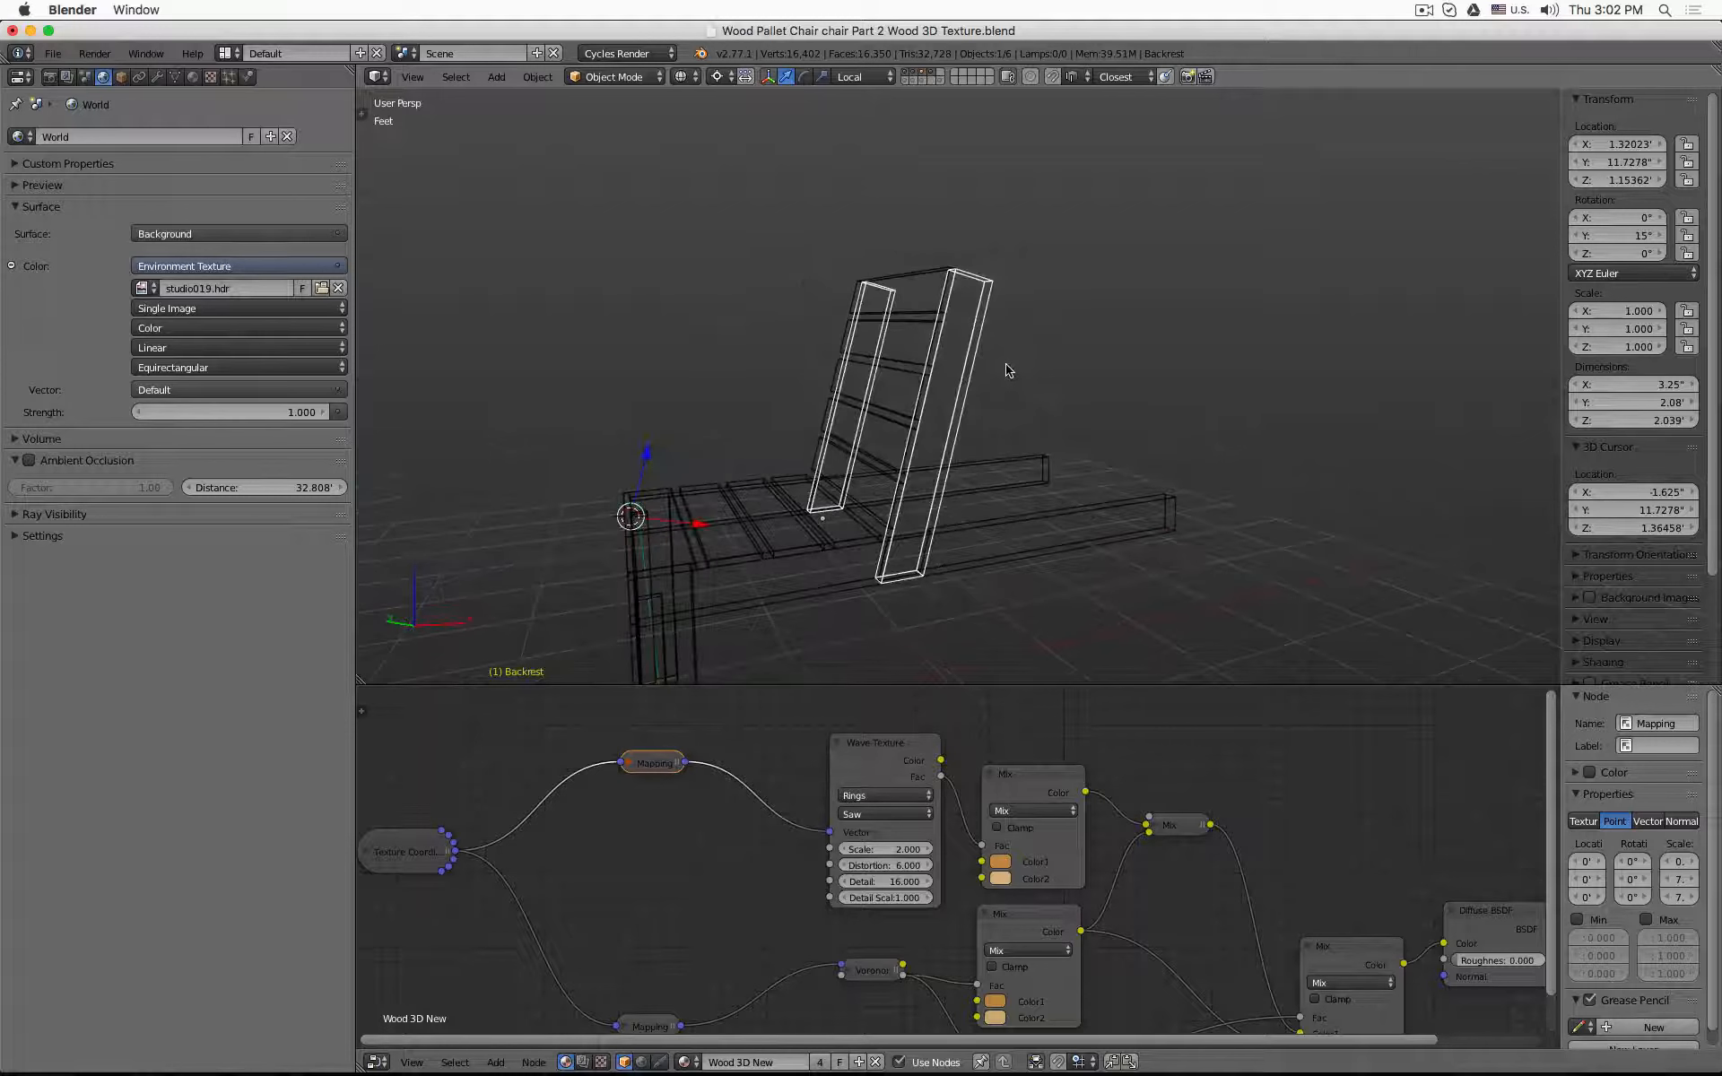
pyautogui.hotkey('shift', 'h')
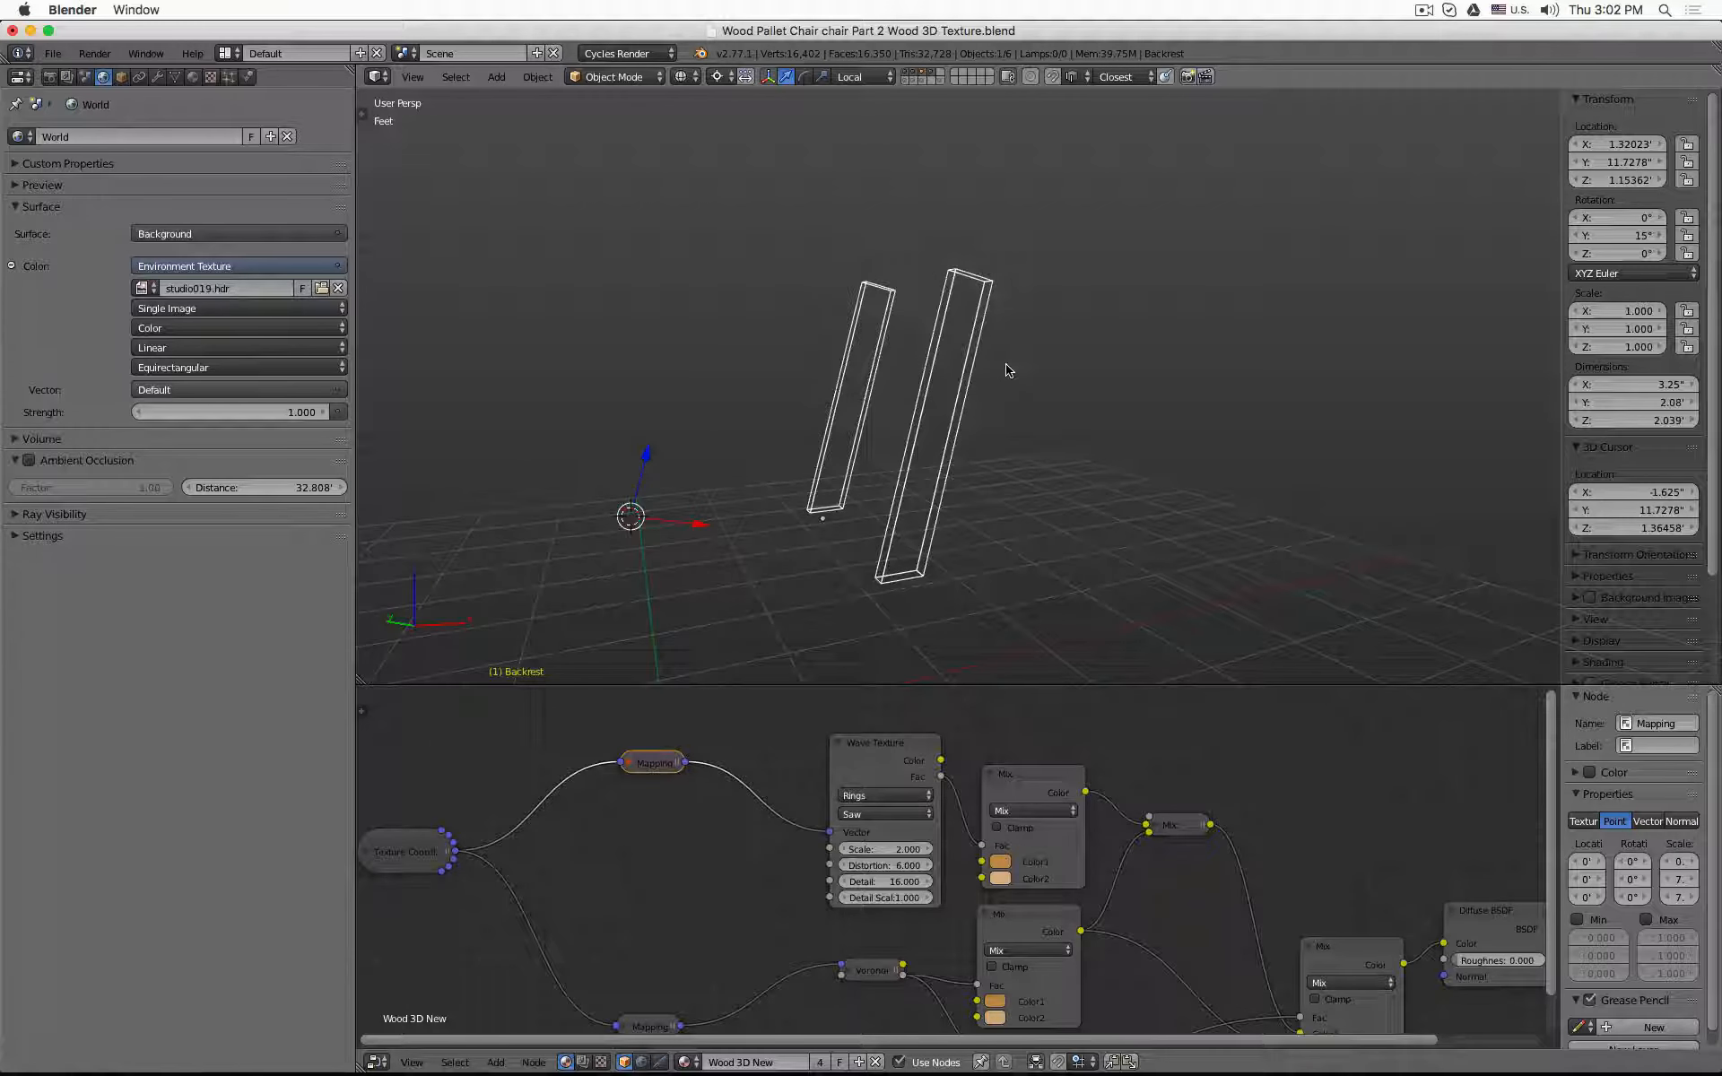
pyautogui.hotkey('shift', 's')
pyautogui.click(1007, 370)
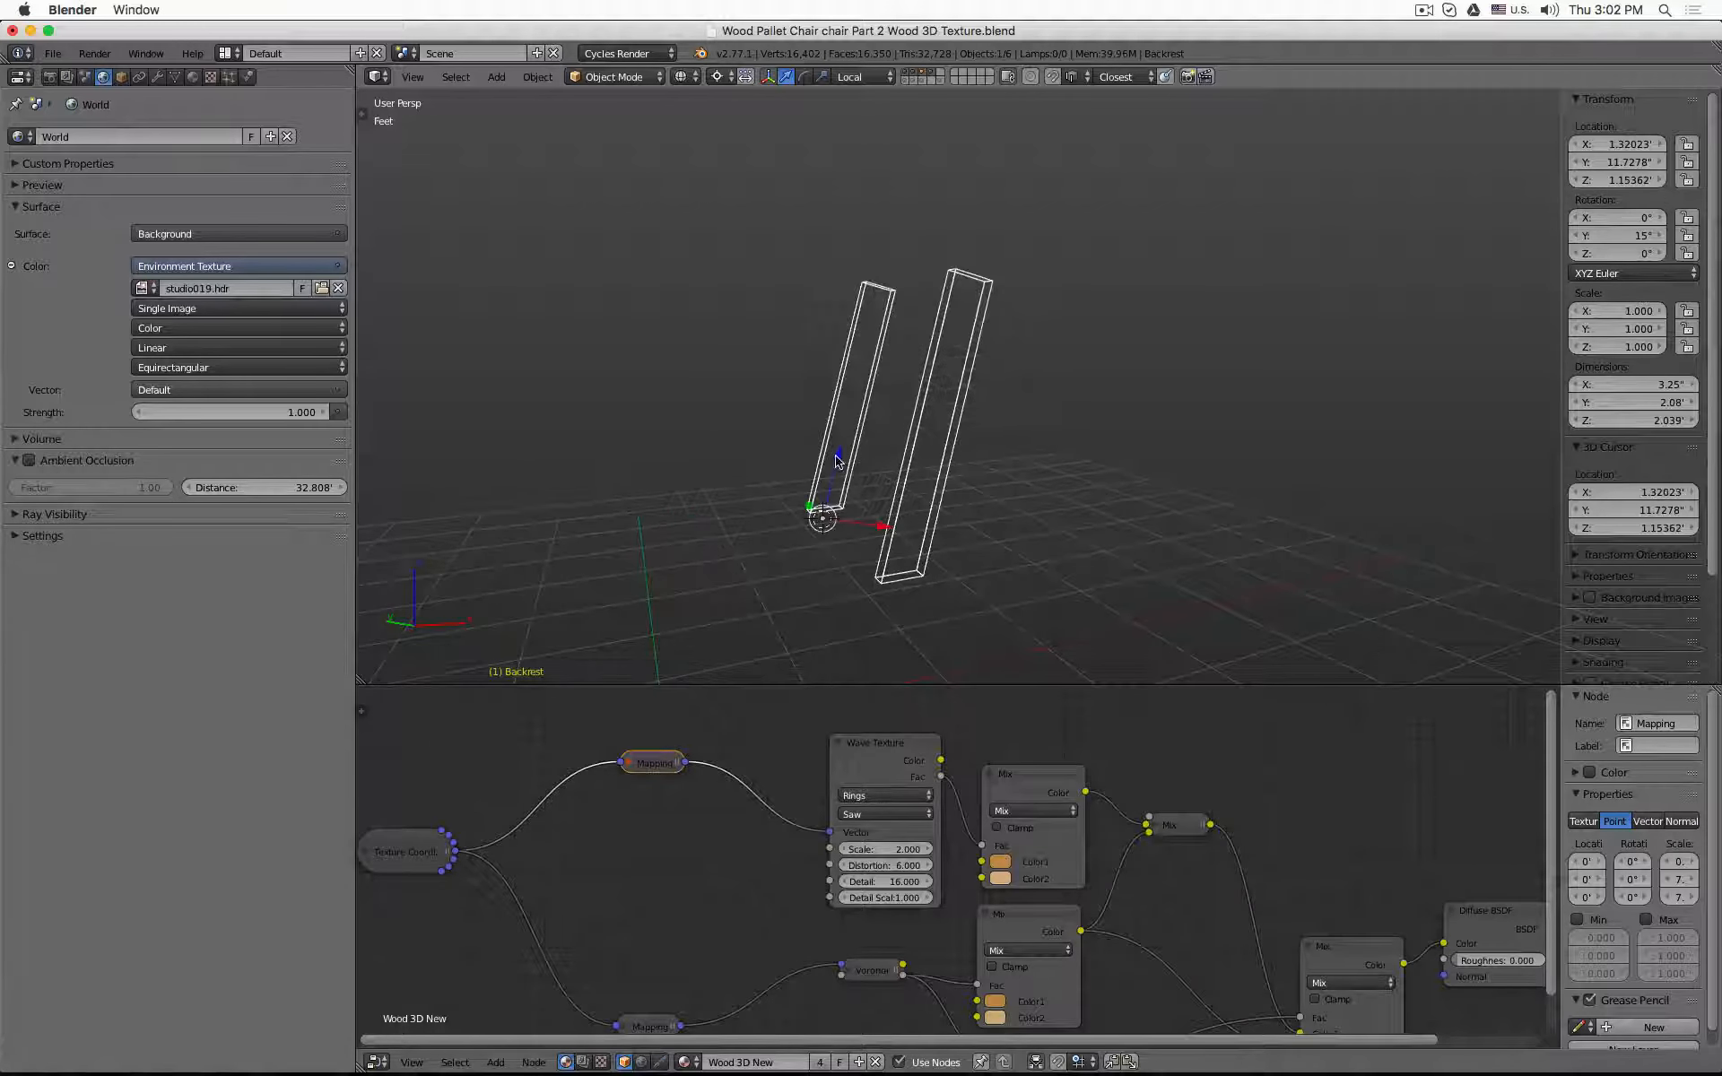
# - Set the Backrest object's Y rotation to 0° and enter Edit Mode
pyautogui.click(1611, 236)
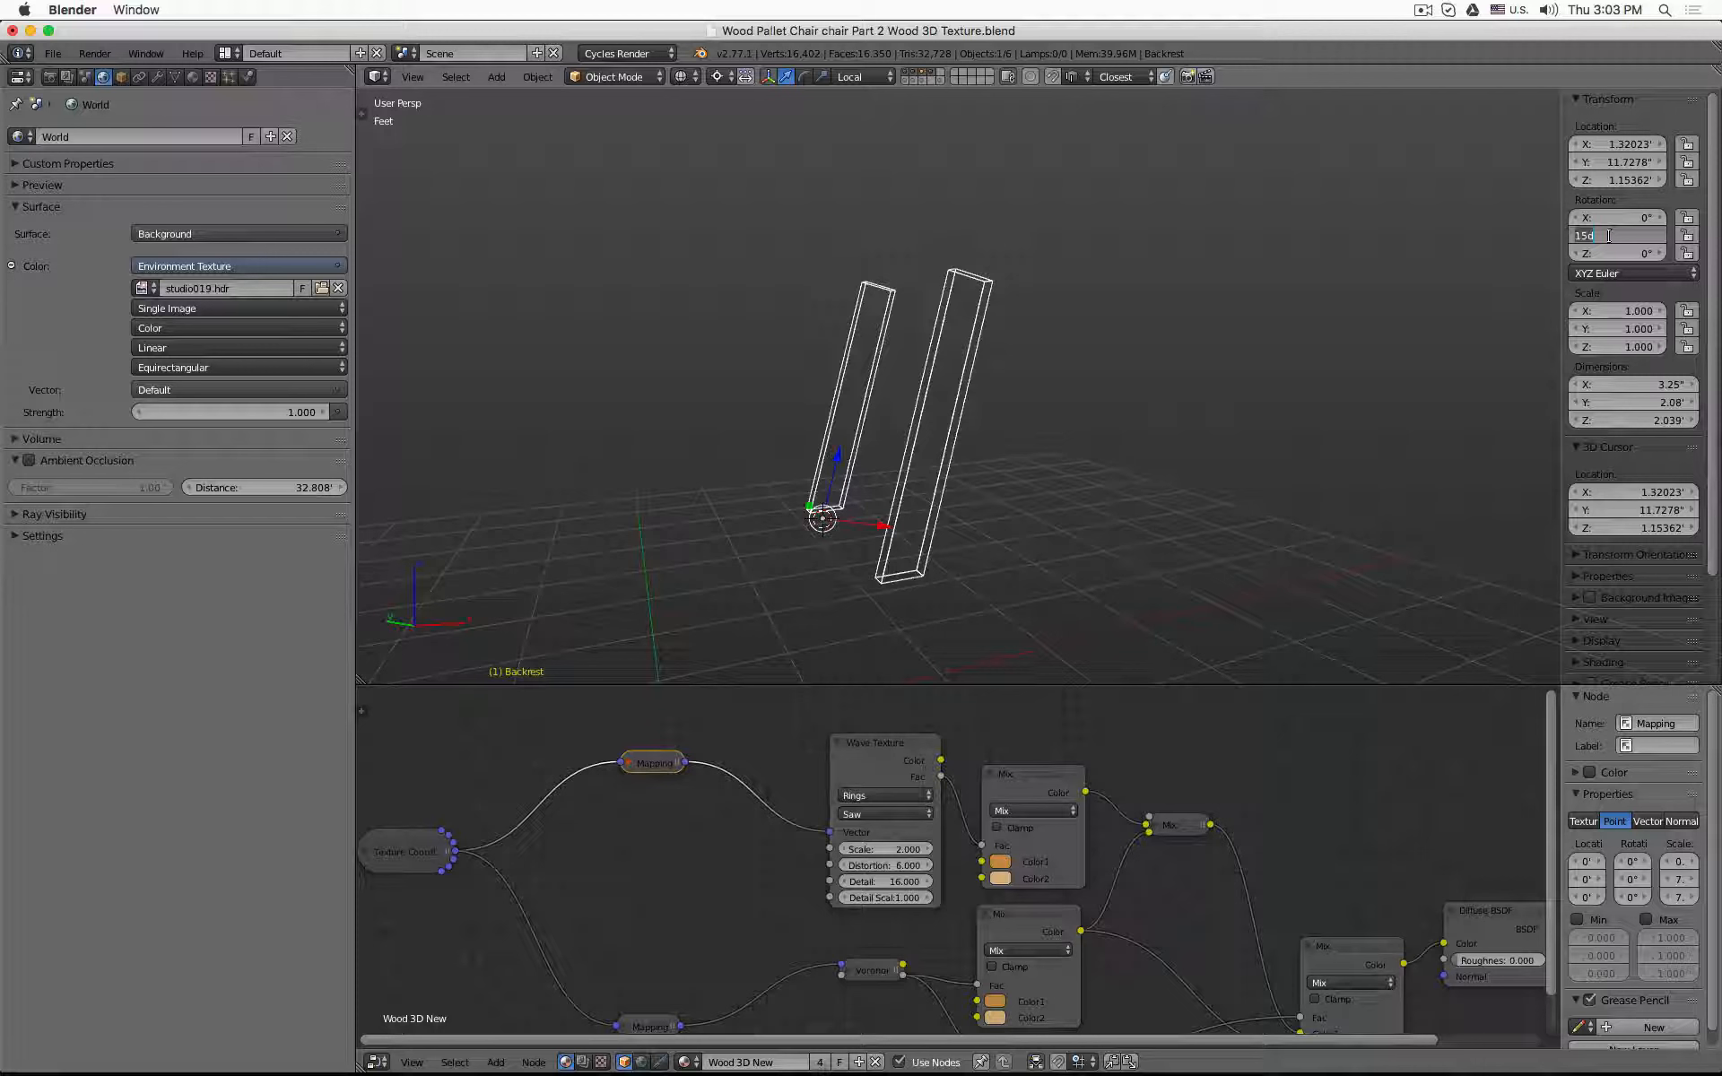
pyautogui.write('0')
pyautogui.press('Return')
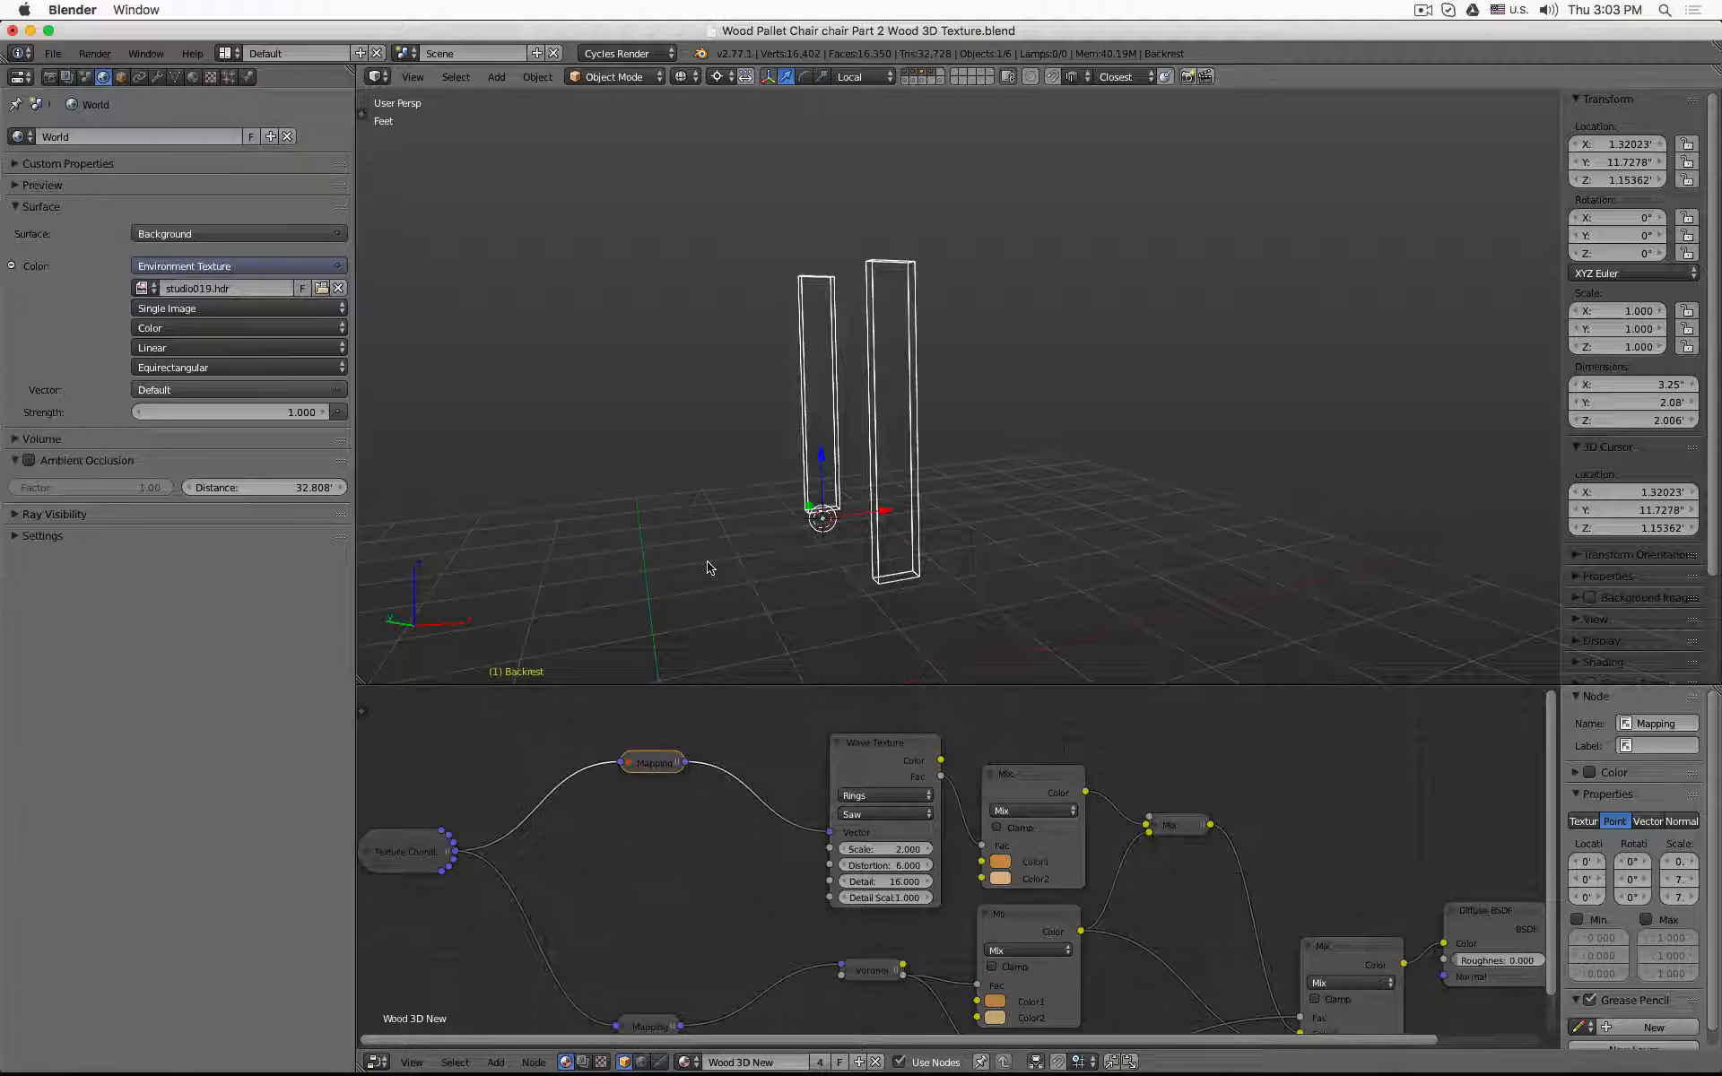
pyautogui.press('Tab')
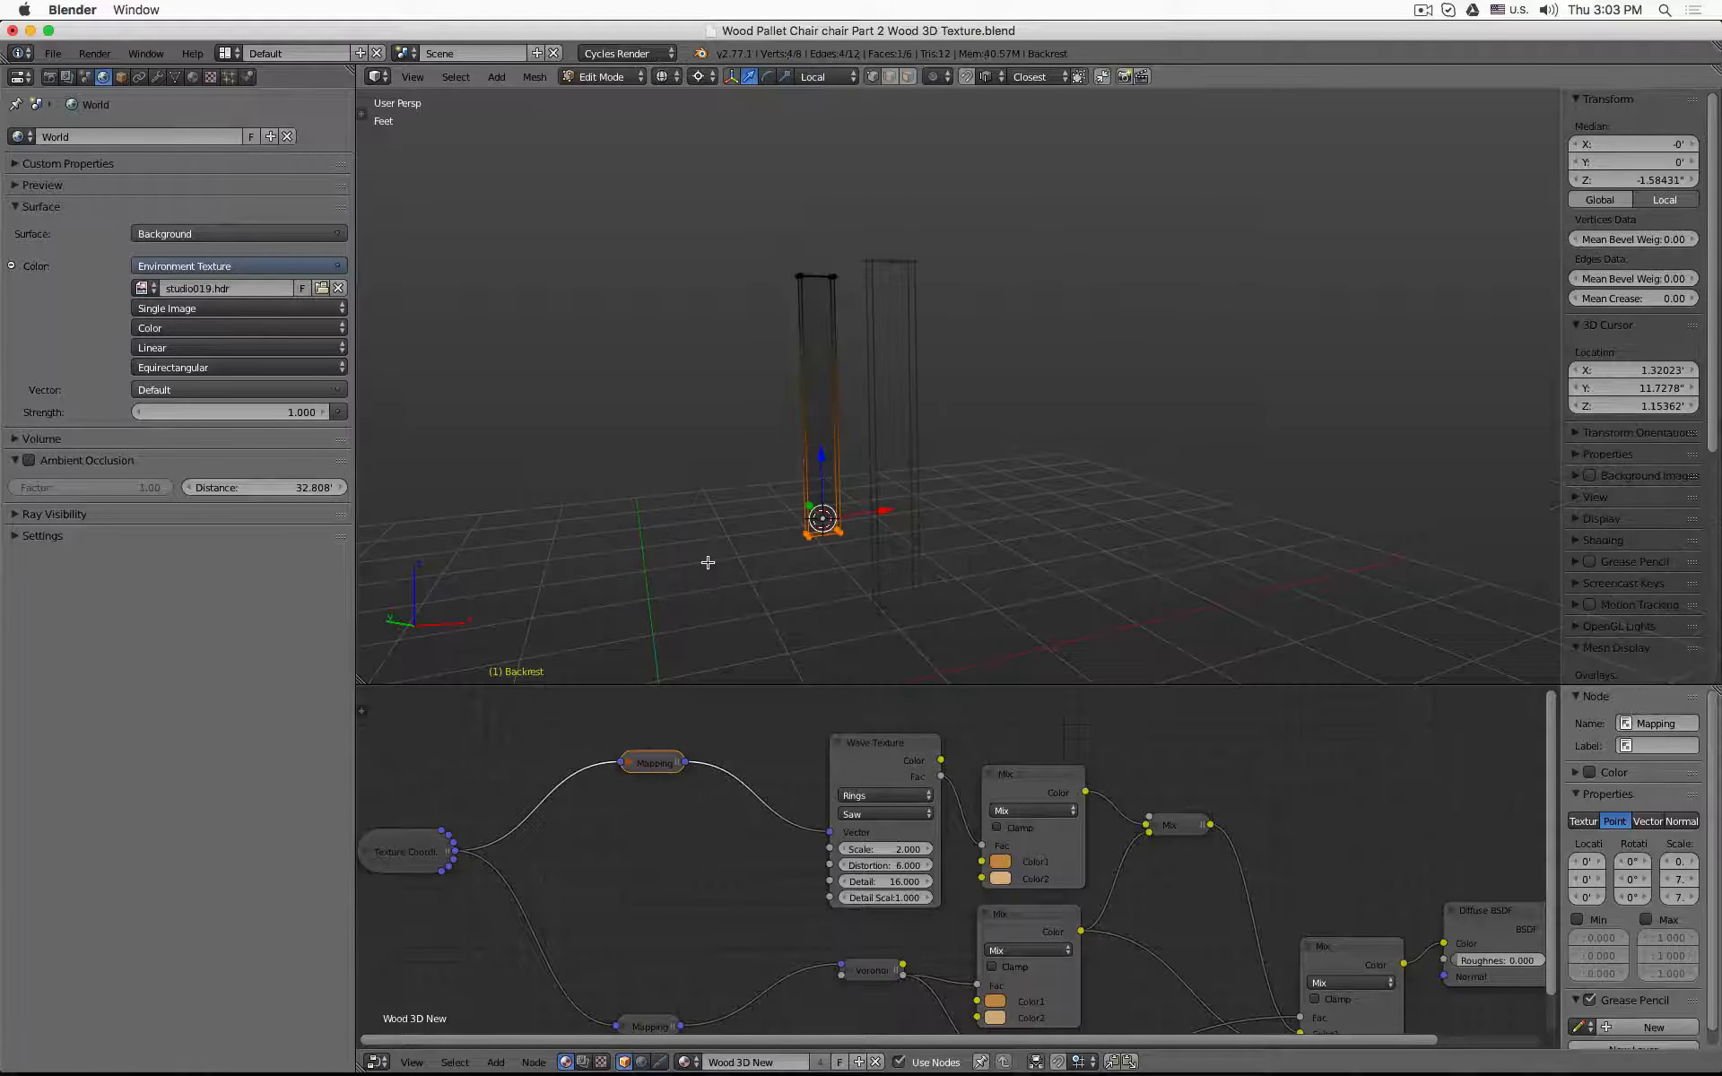
# - Select the entire Backrest mesh and try 90° rotations about the global Y axis and the view axis
pyautogui.press('a')
pyautogui.press('a')
pyautogui.write('r')
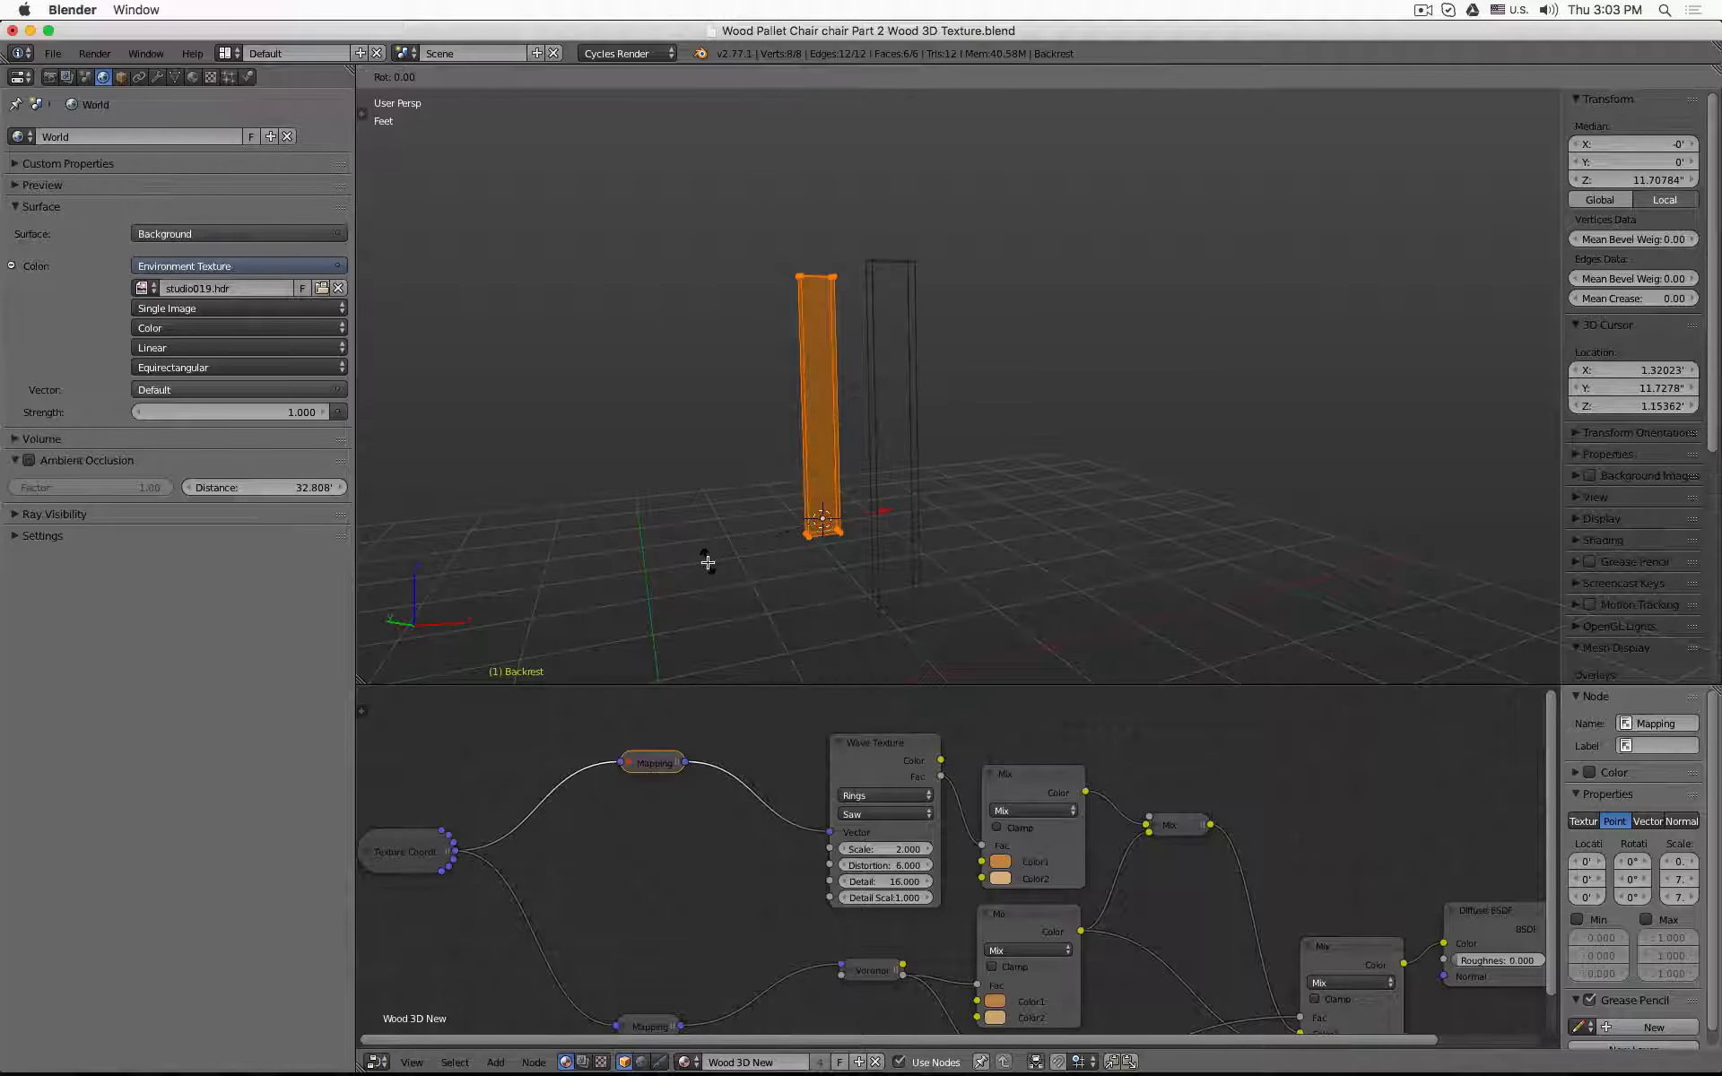
pyautogui.write('90')
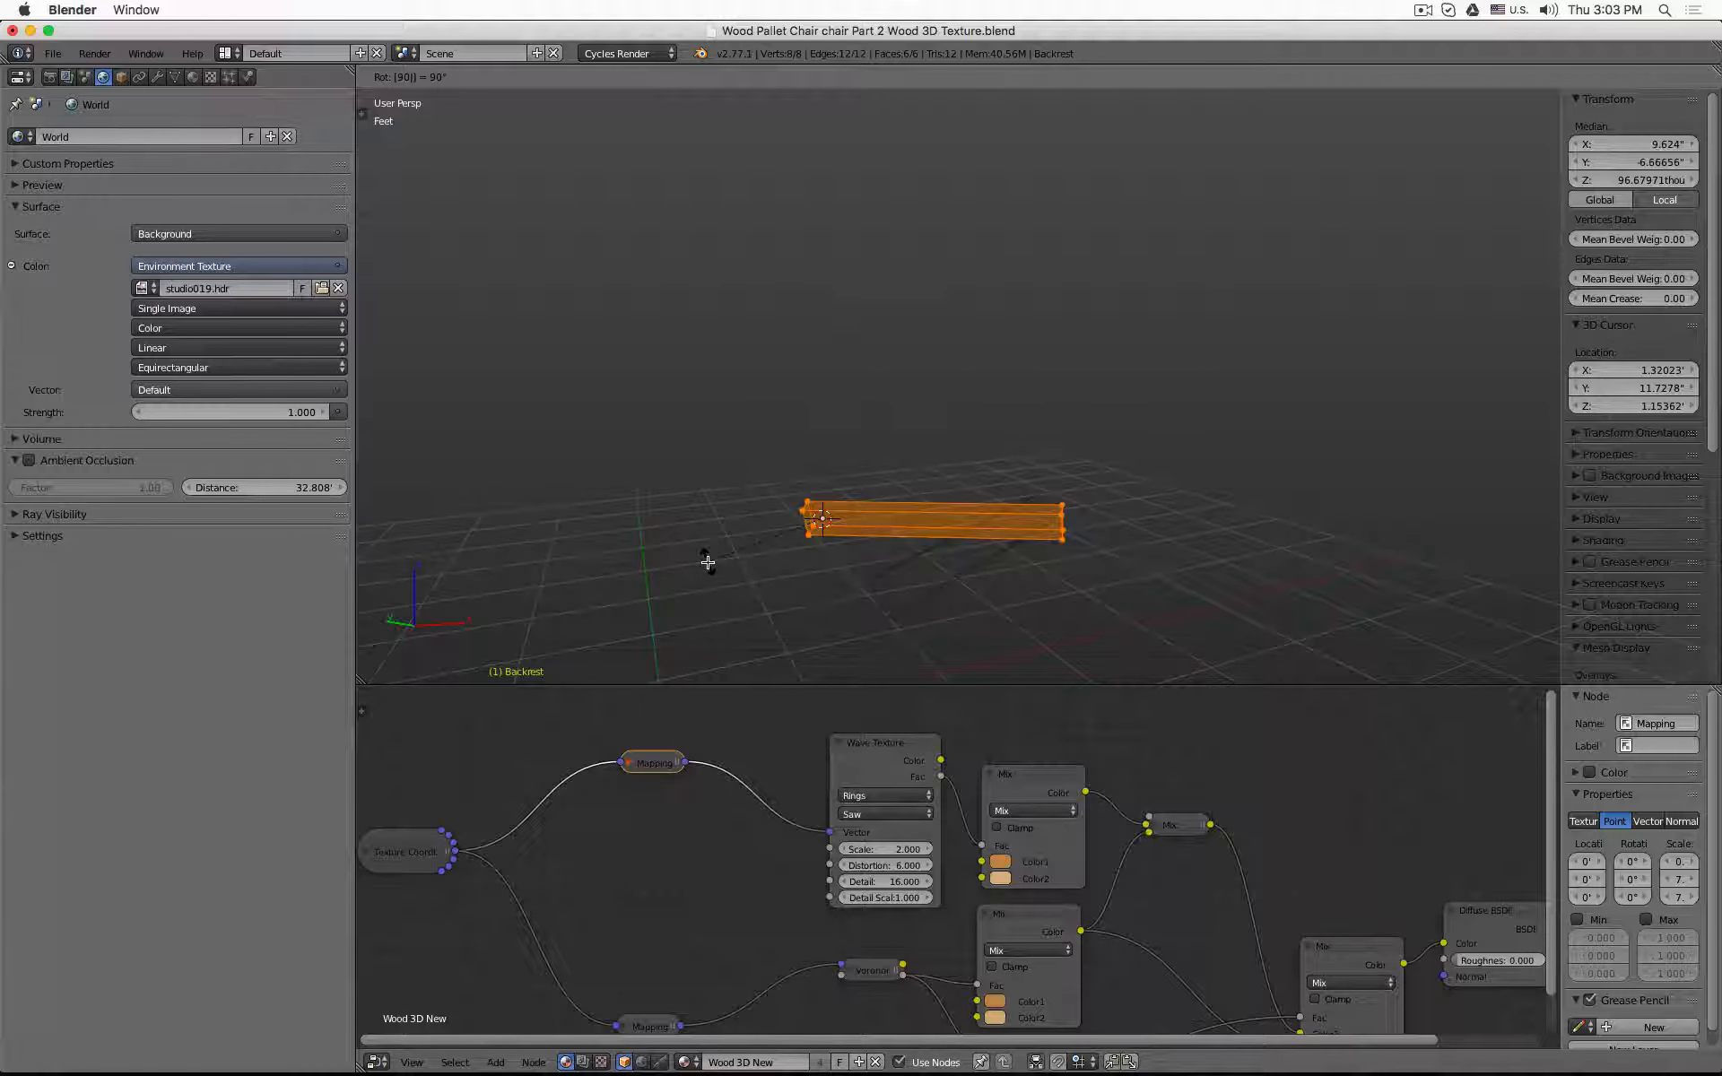
pyautogui.write('y')
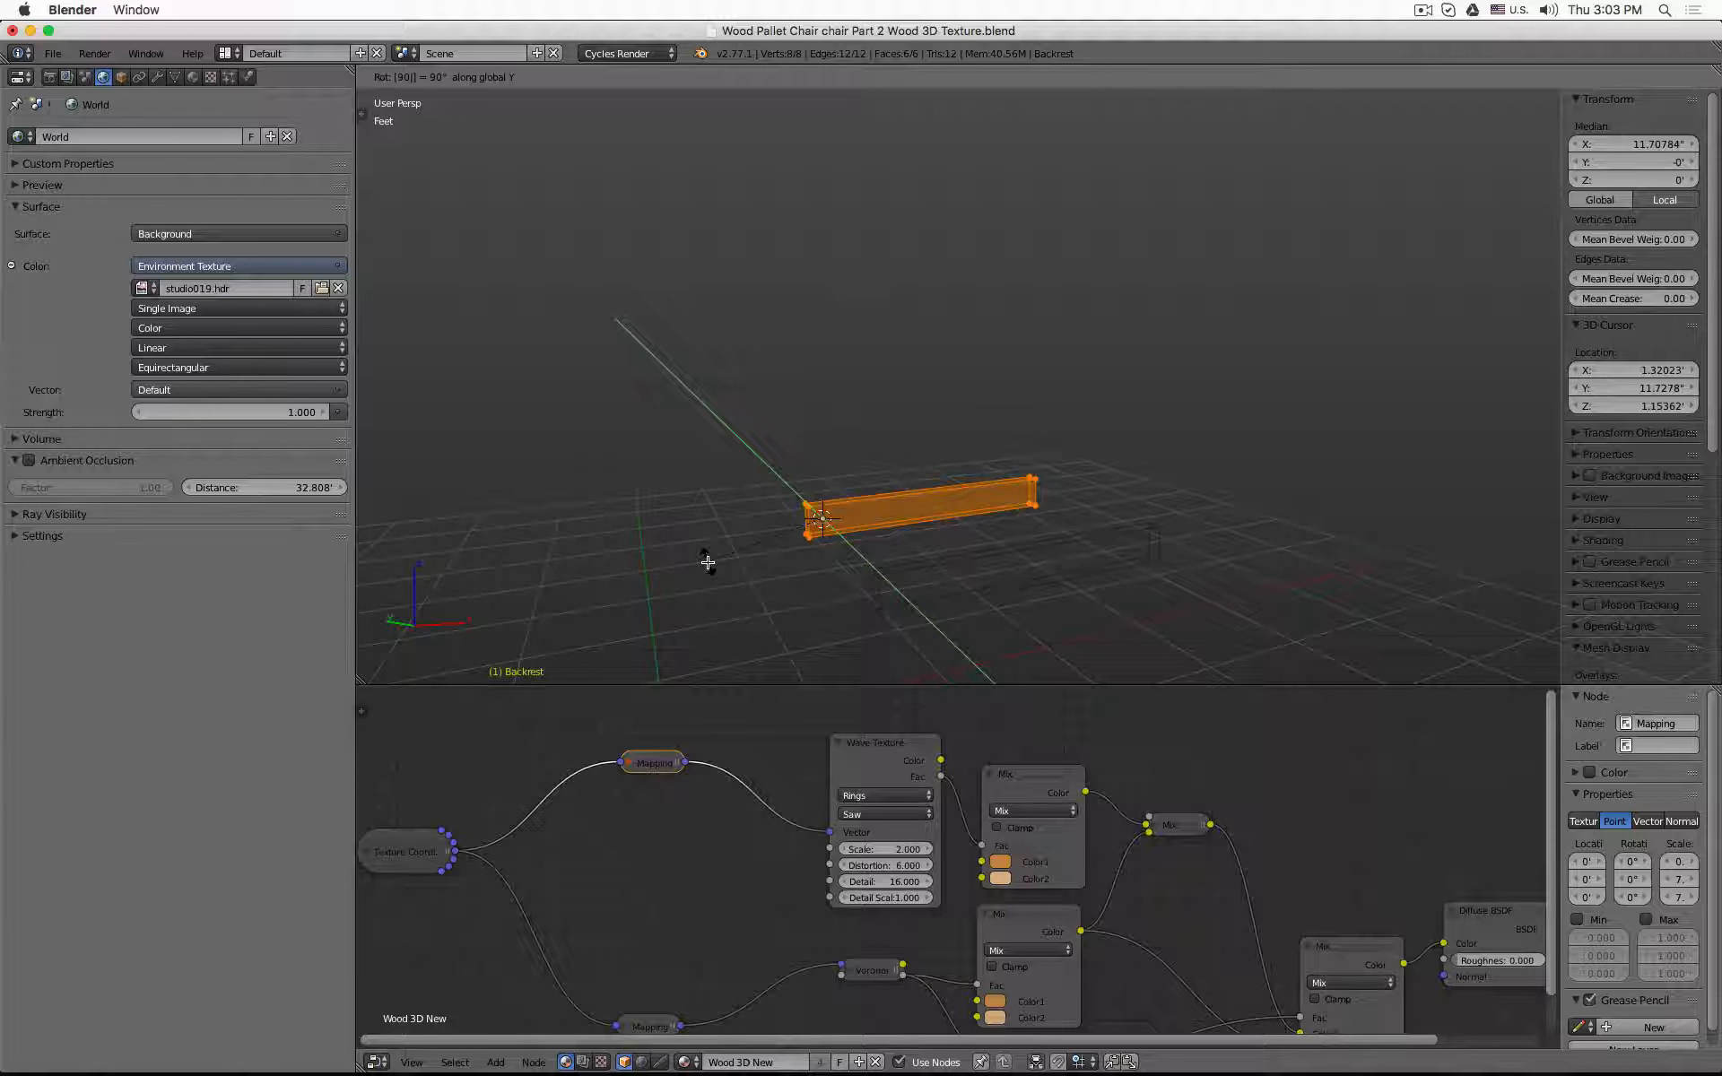
pyautogui.press('Return')
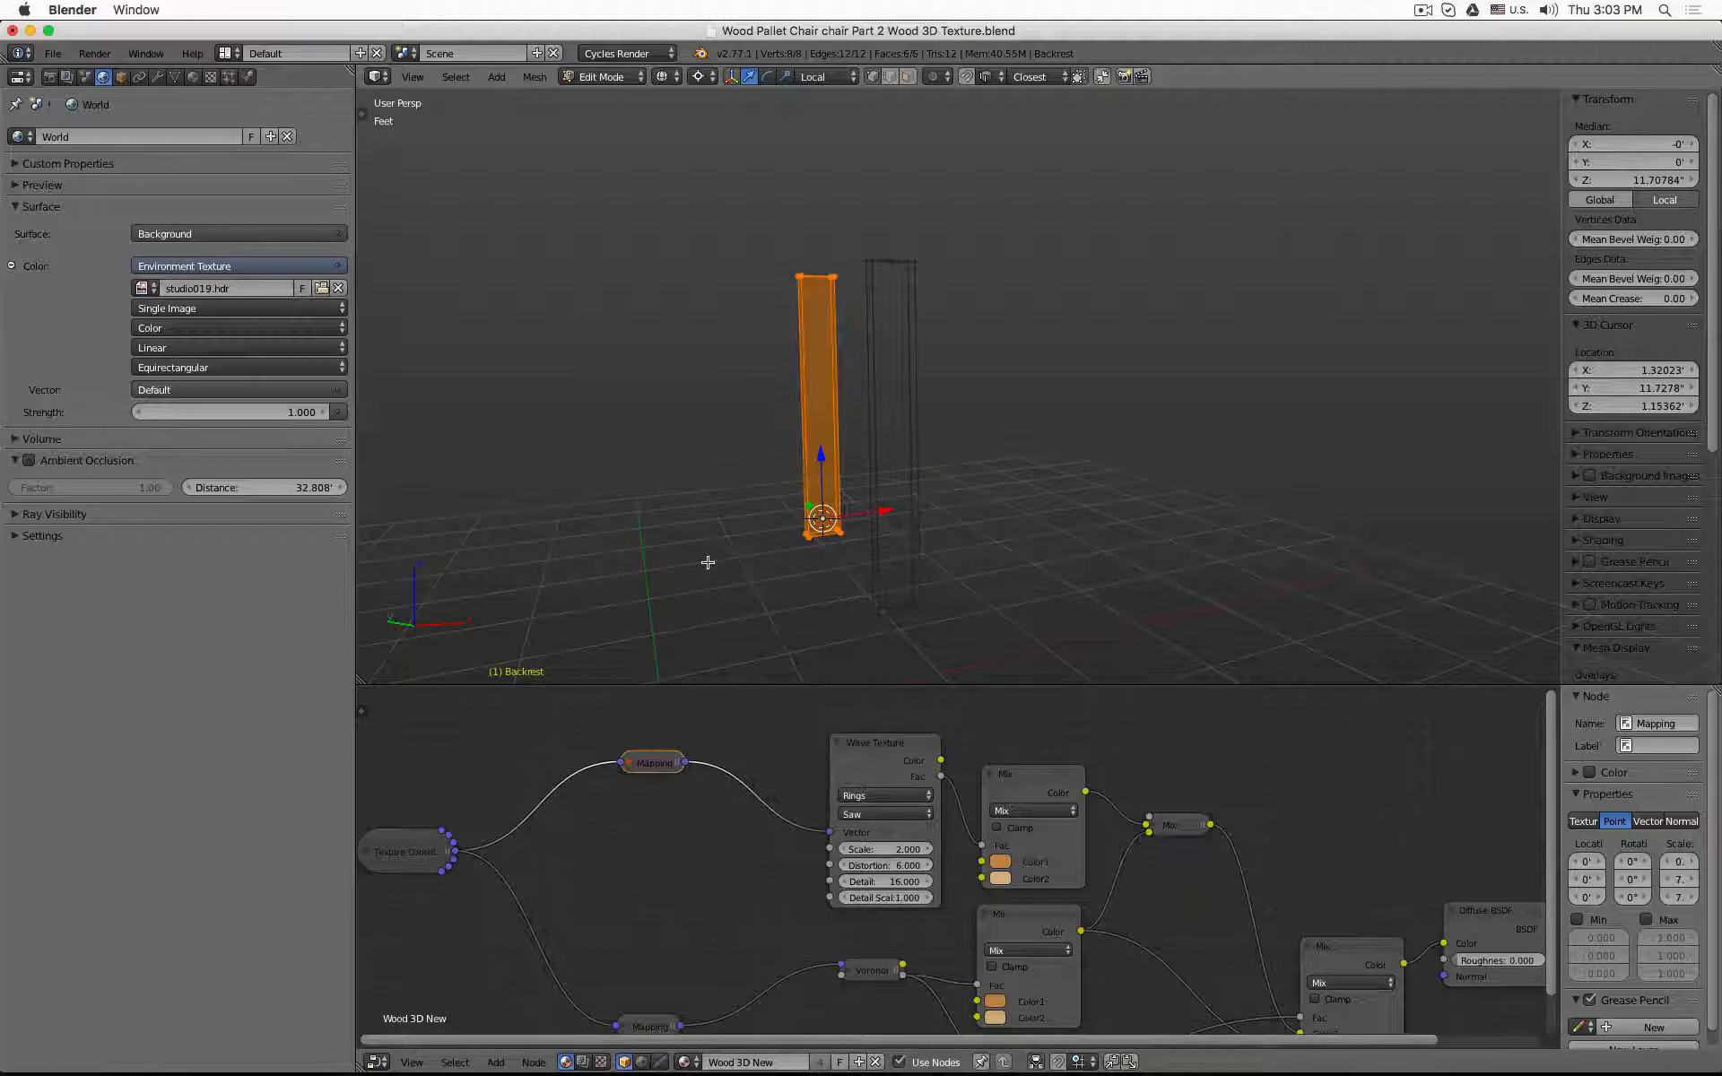
pyautogui.write('r90')
pyautogui.press('Return')
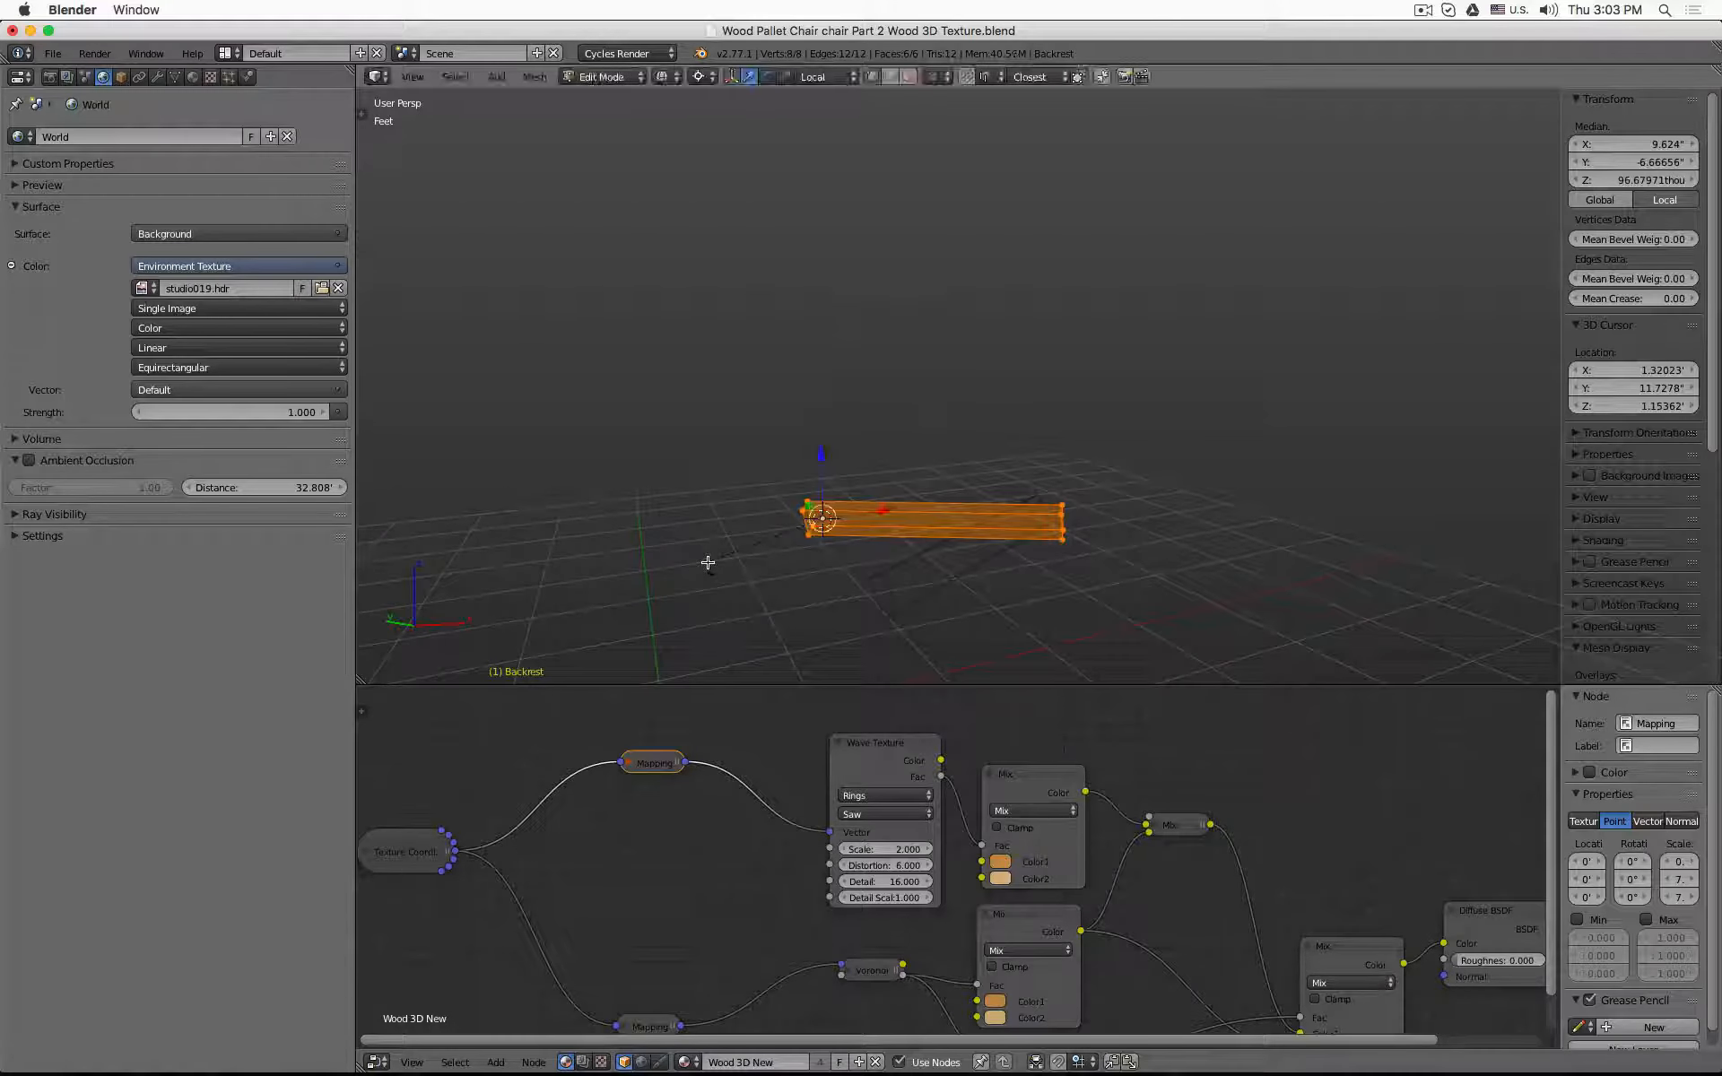
# - Rotate the entire Backrest mesh 90° about the global Y axis and return to Object Mode
pyautogui.moveTo(738, 492); pyautogui.dragTo(816, 557, button='middle')
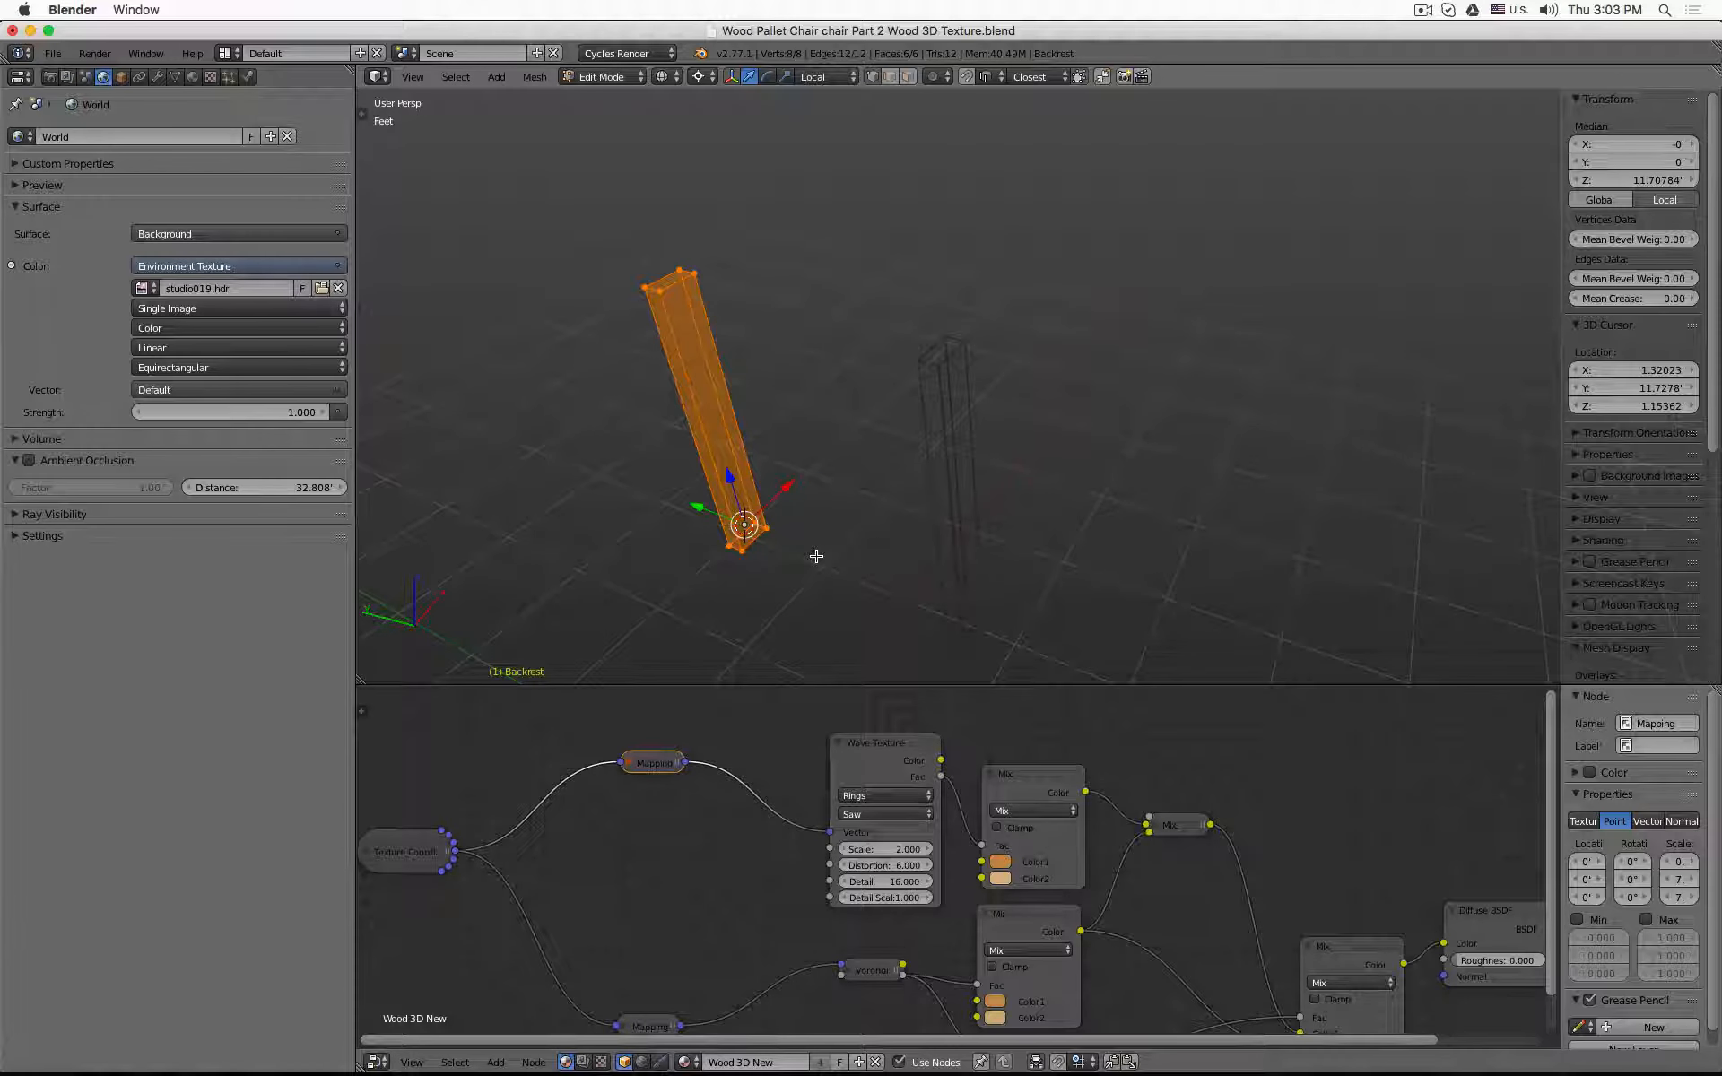
pyautogui.write('ry')
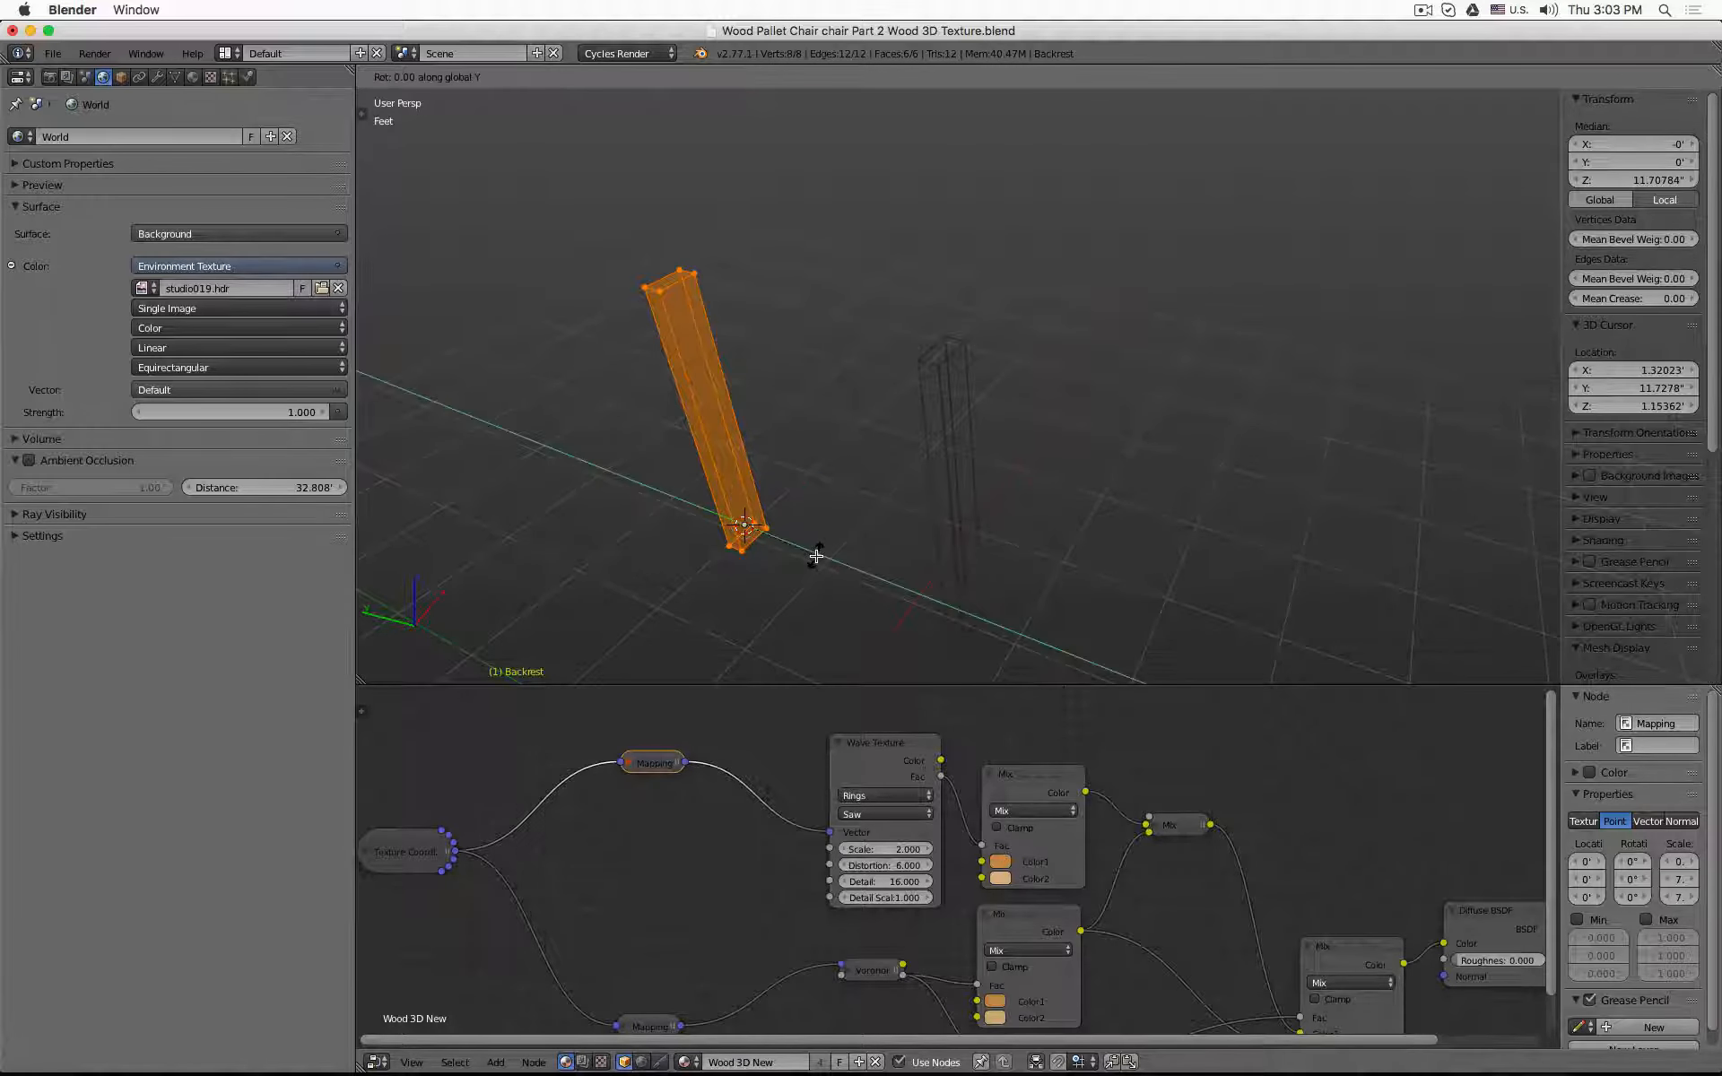
pyautogui.write('90')
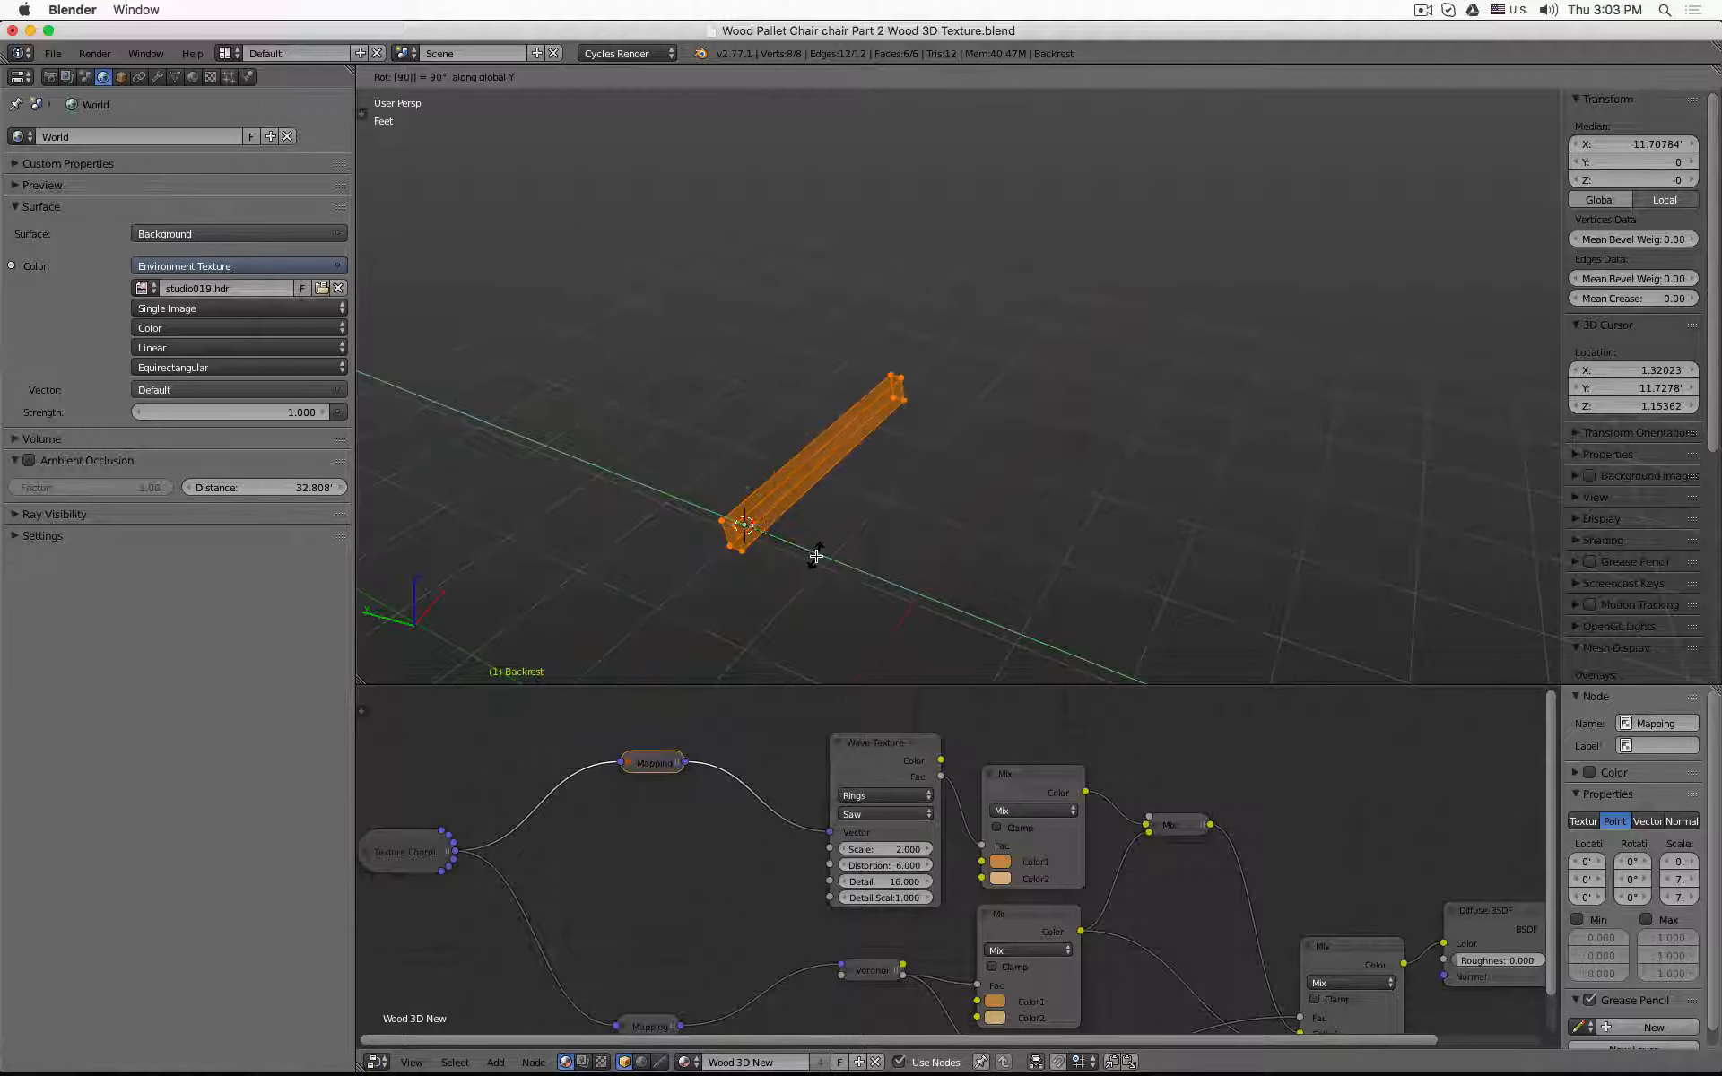
pyautogui.press('Return')
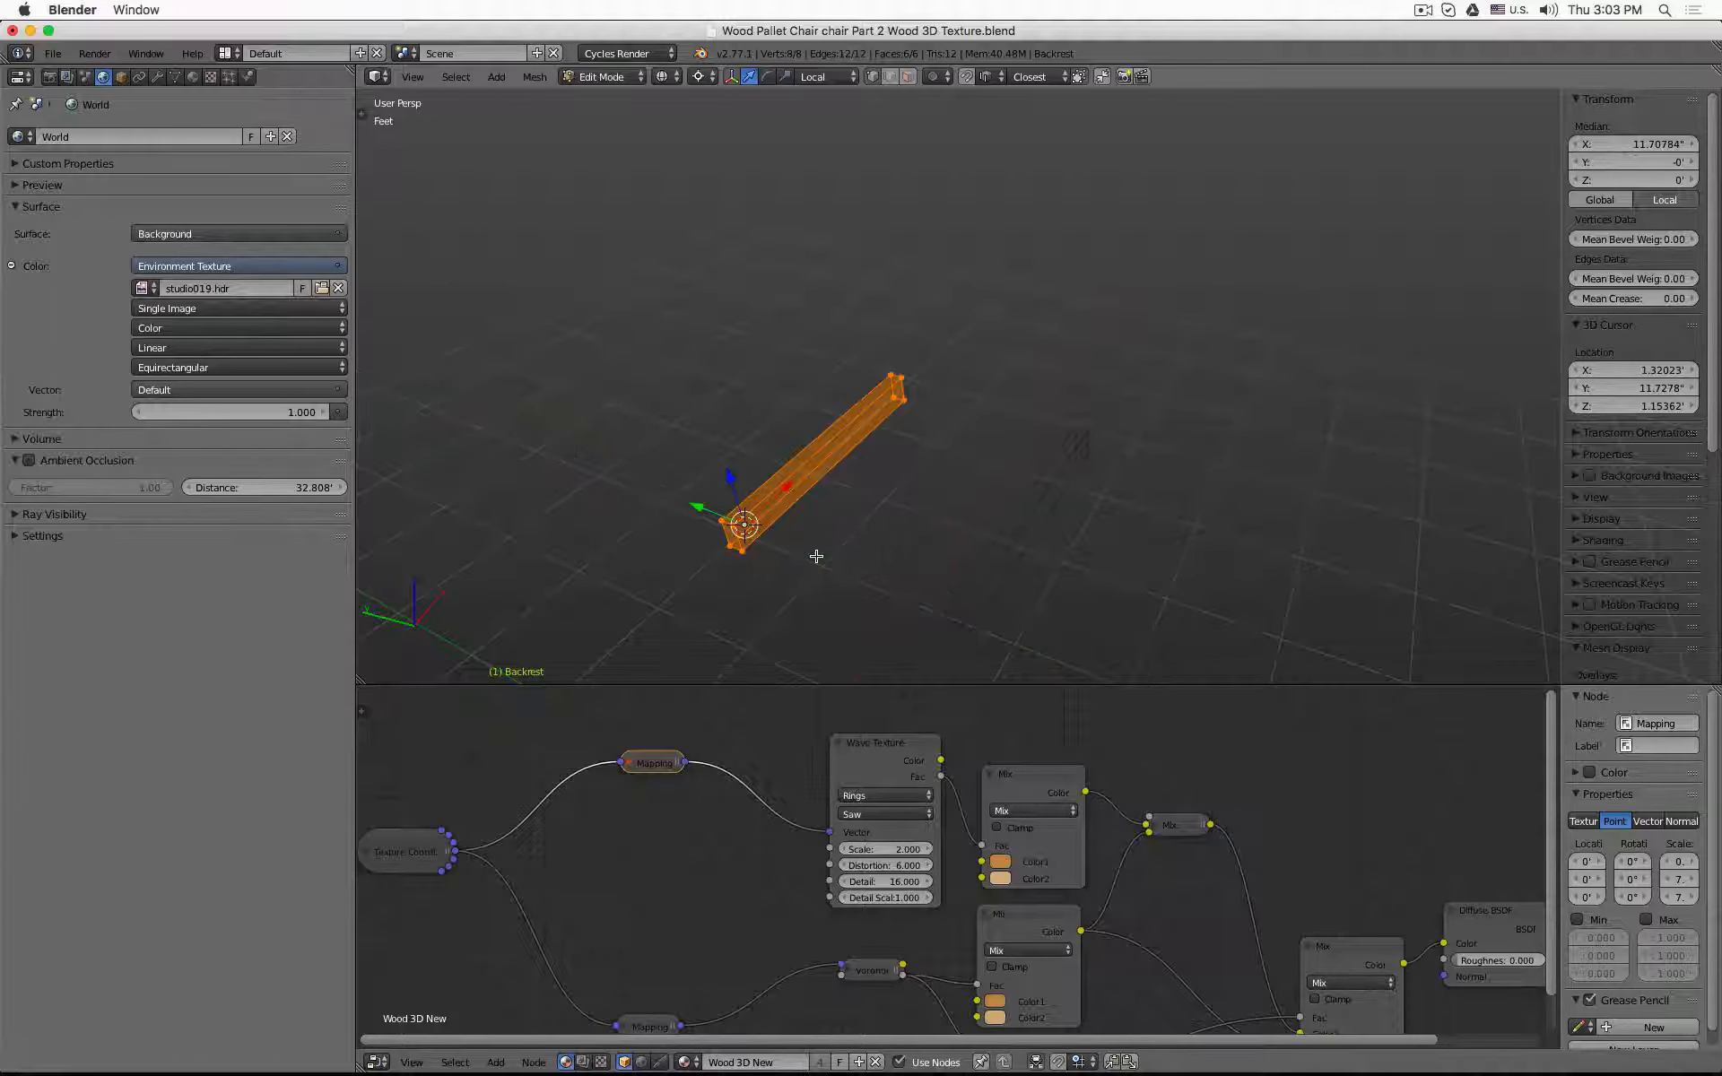
pyautogui.press('Tab')
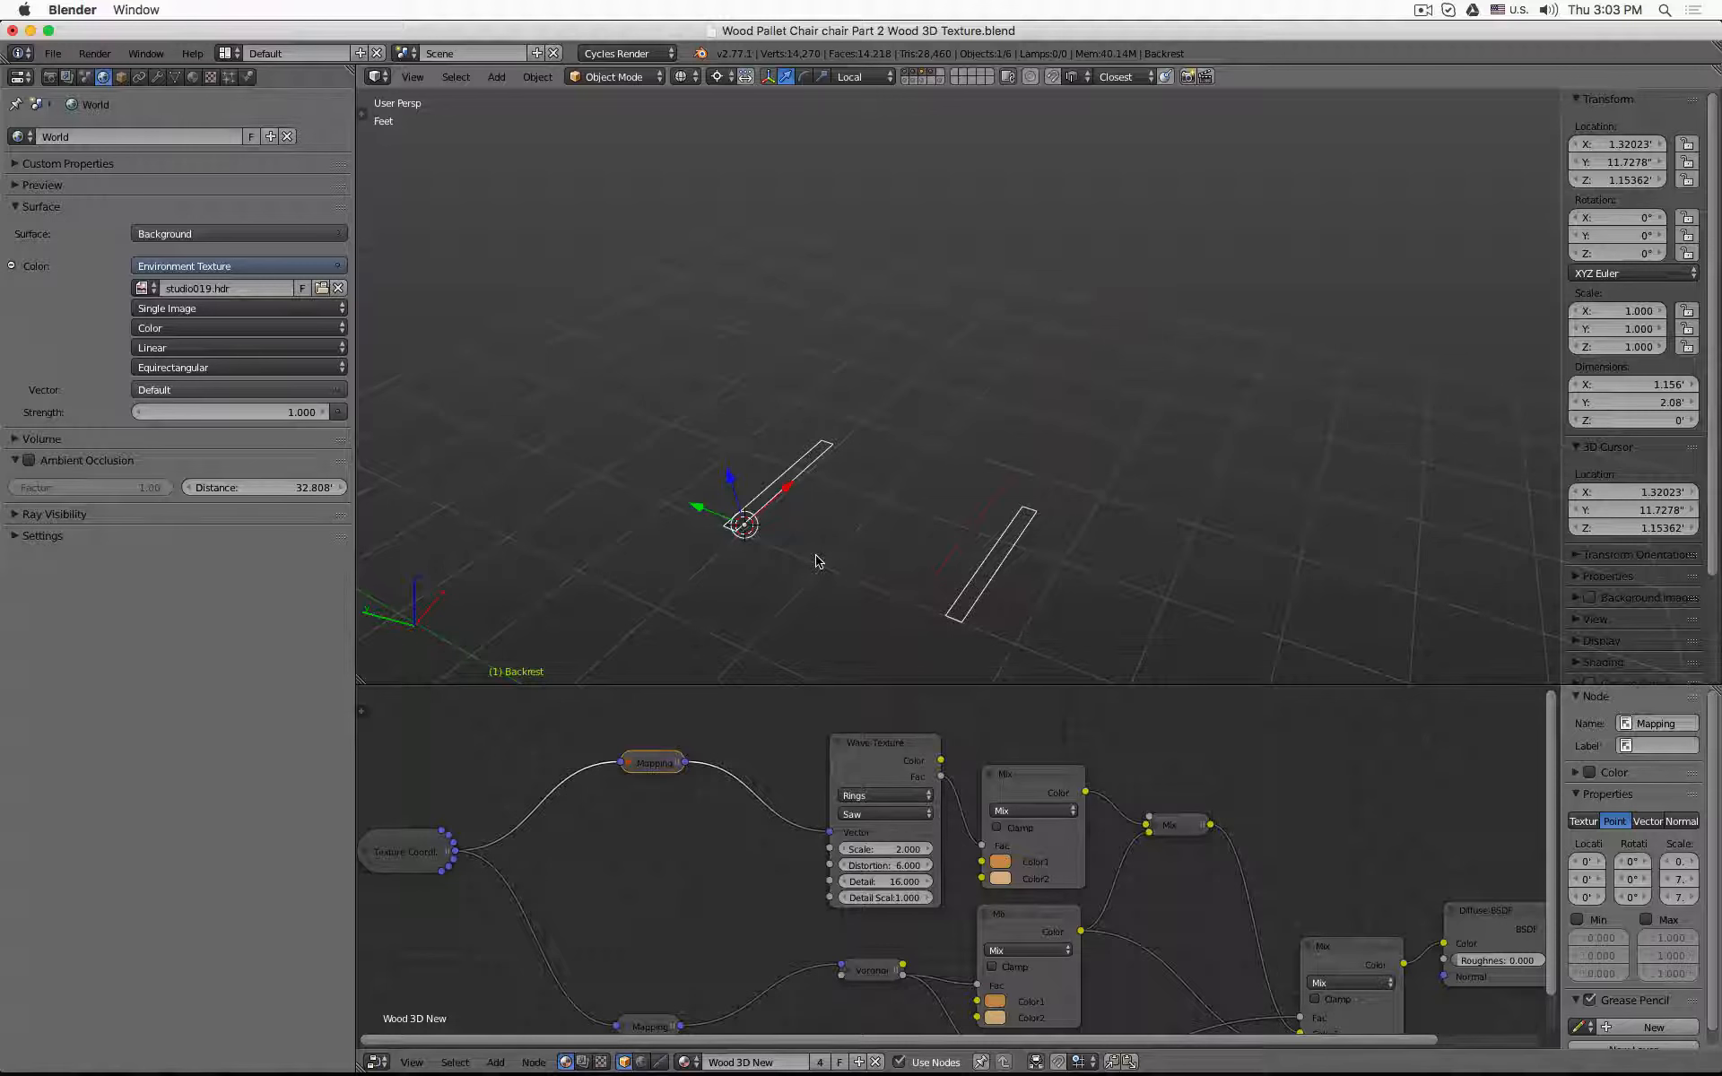
# - Rotate the Backrest object -90° about the global Y axis in Object Mode
pyautogui.press('r')
pyautogui.press('y')
pyautogui.press('9')
pyautogui.press('0')
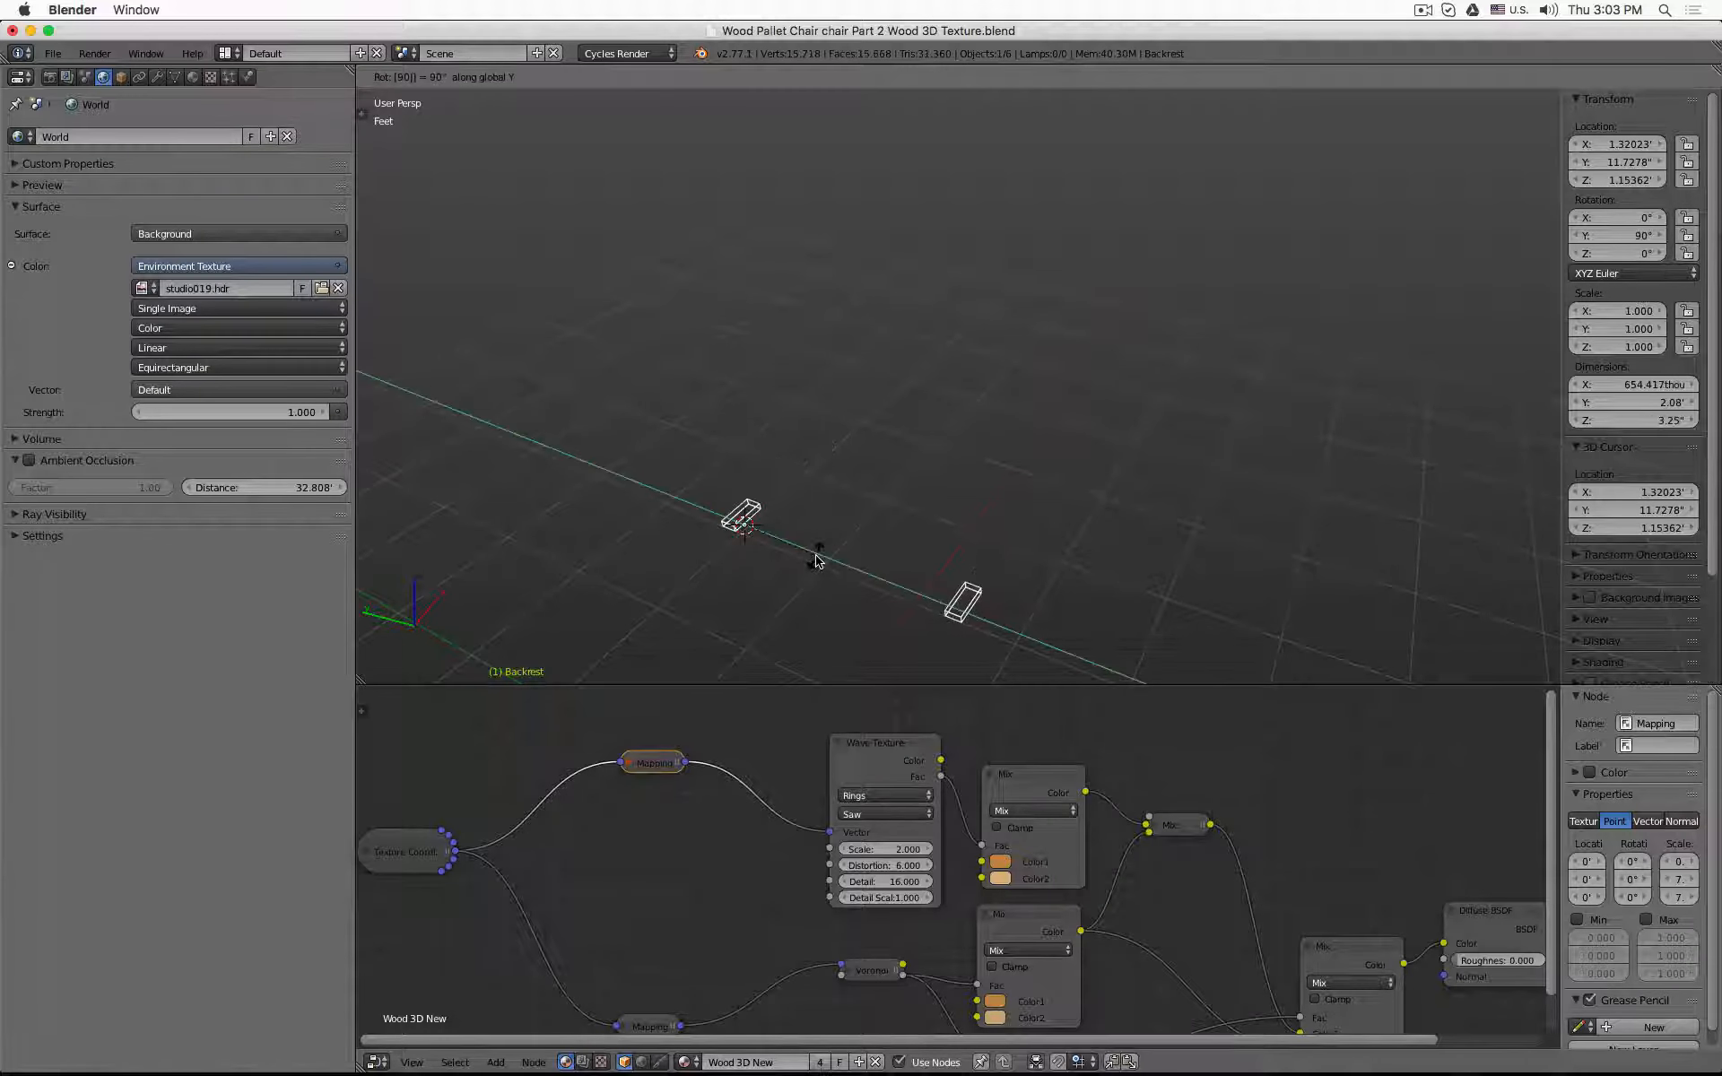
pyautogui.press('-')
pyautogui.press('Return')
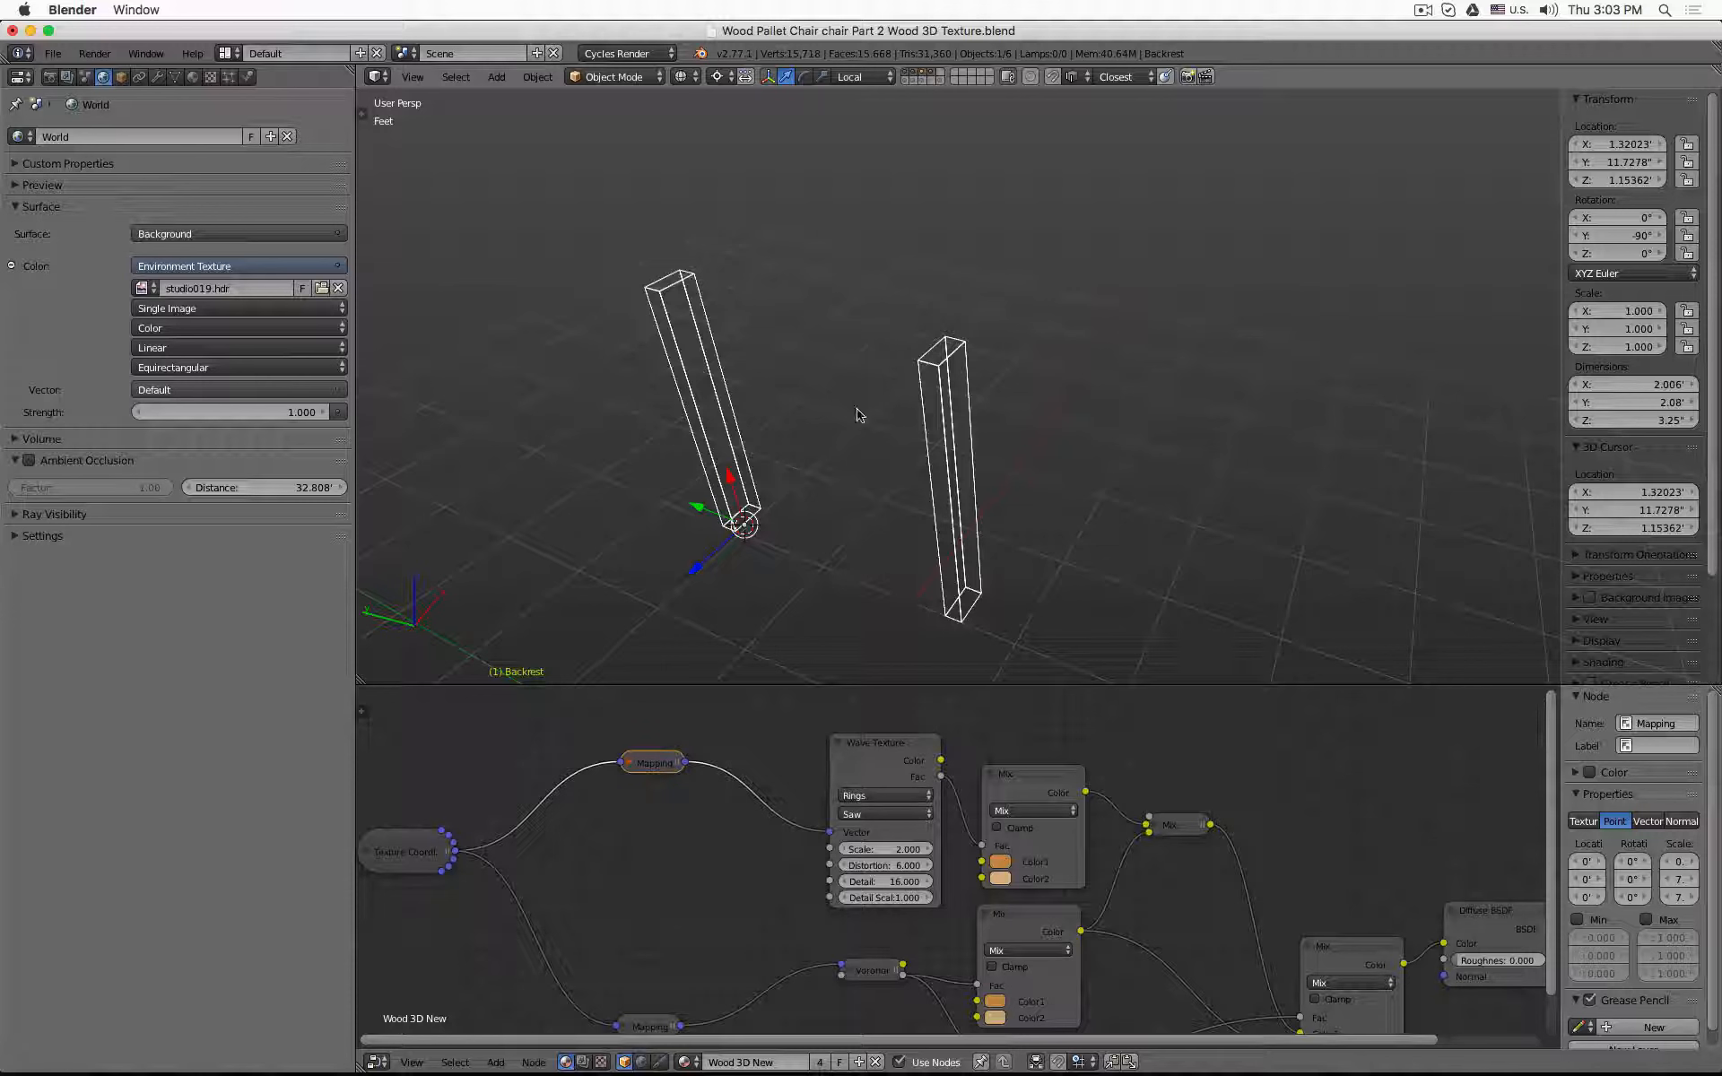
# - Tilt the upright Backrest object by setting its Y rotation to -75°
pyautogui.moveTo(858, 409); pyautogui.dragTo(699, 429, button='middle')
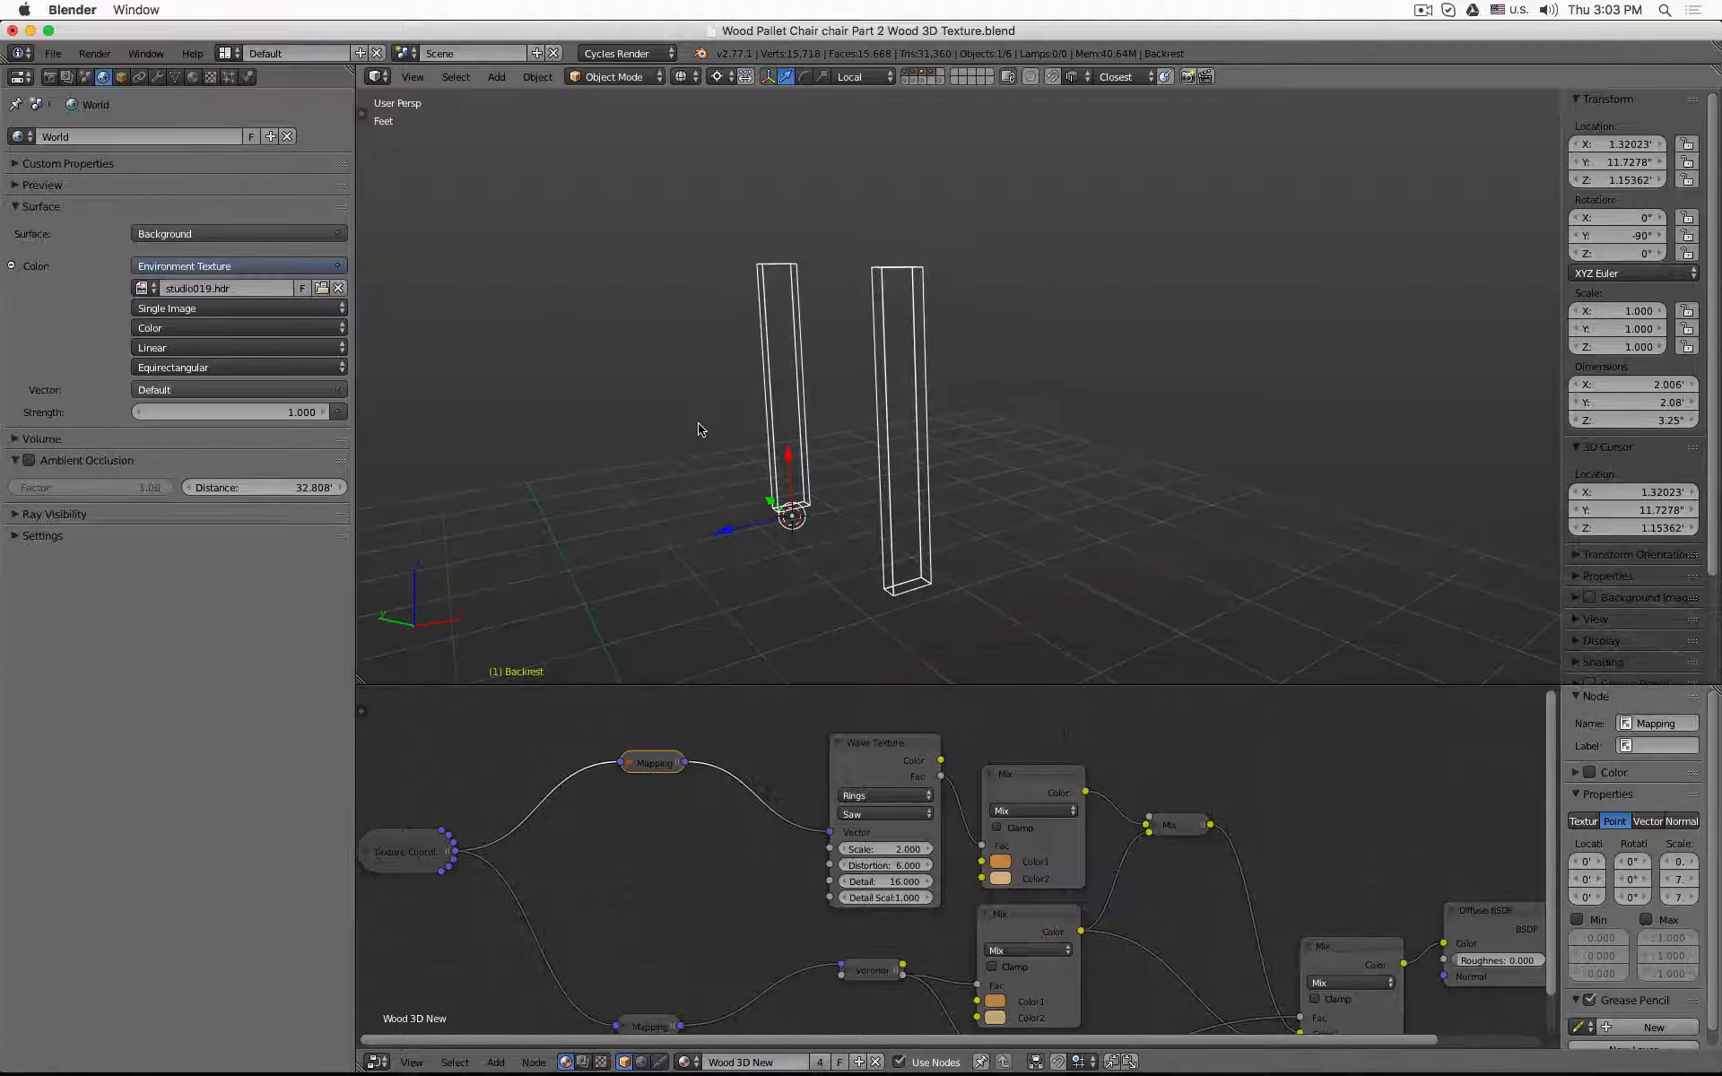
pyautogui.click(1615, 235)
pyautogui.write('90')
pyautogui.press('Return')
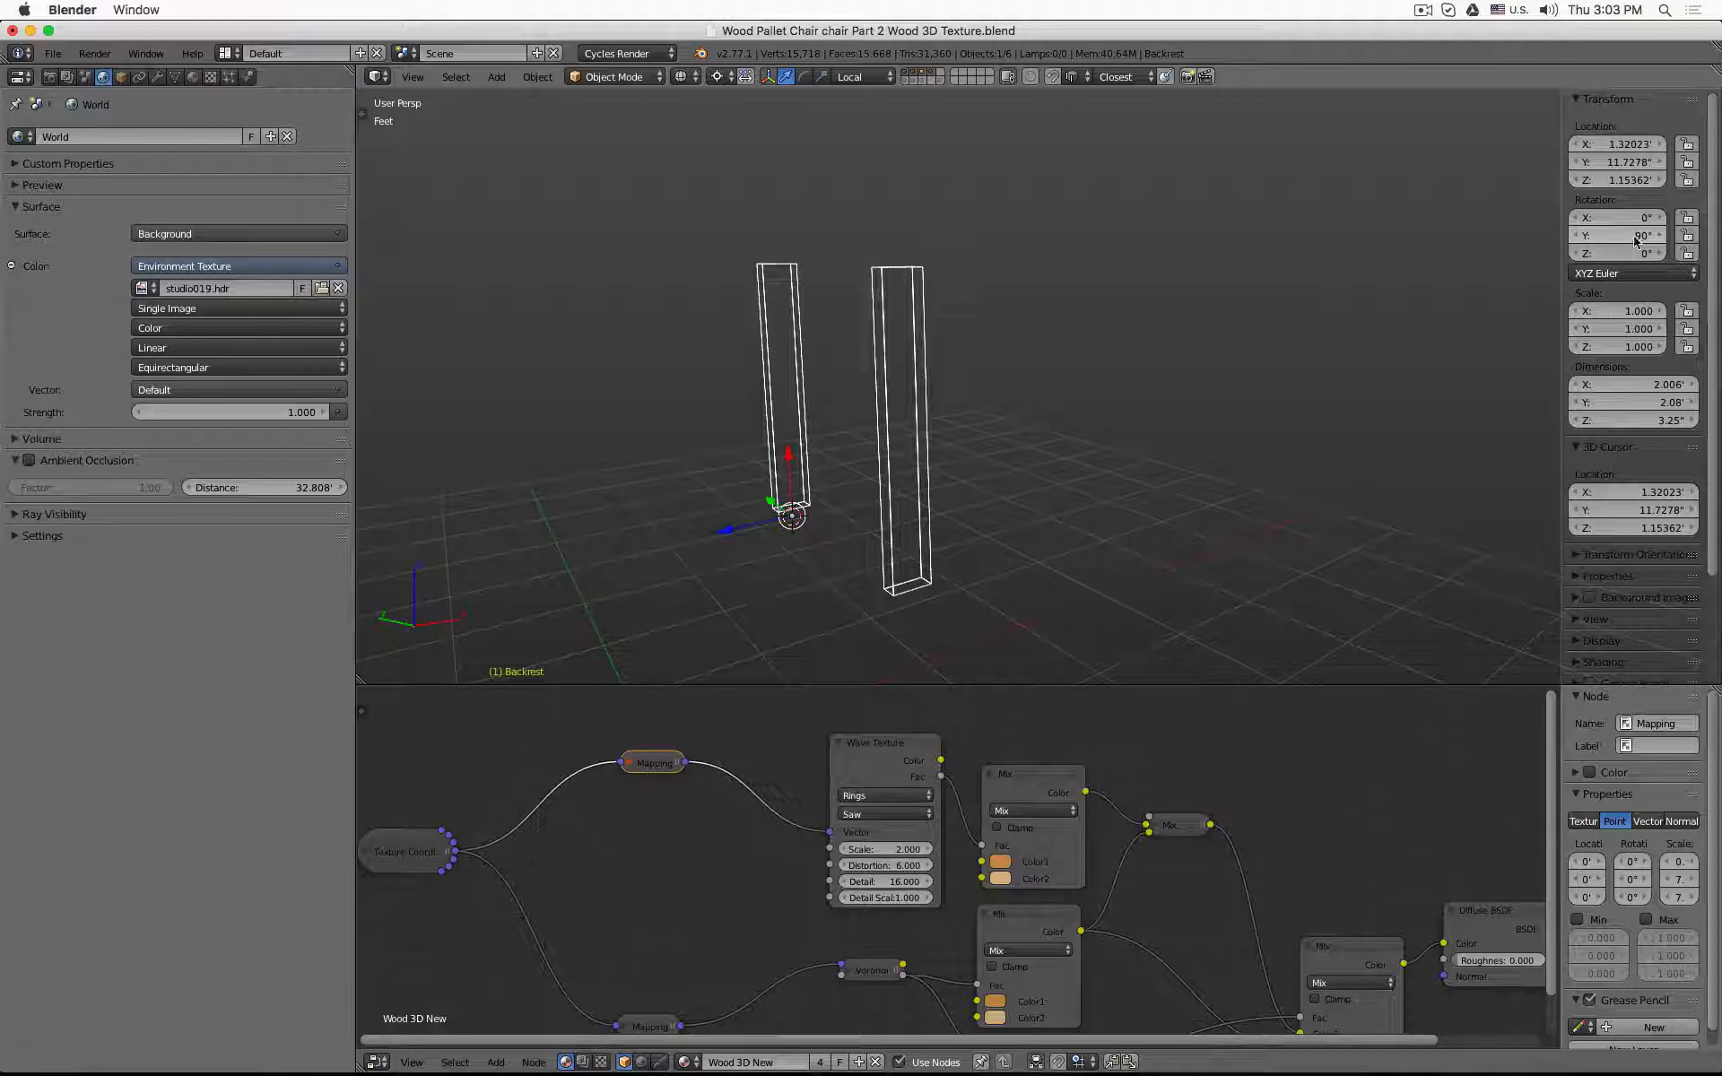
pyautogui.moveTo(1621, 237); pyautogui.dragTo(1674, 238)
pyautogui.click(1611, 239)
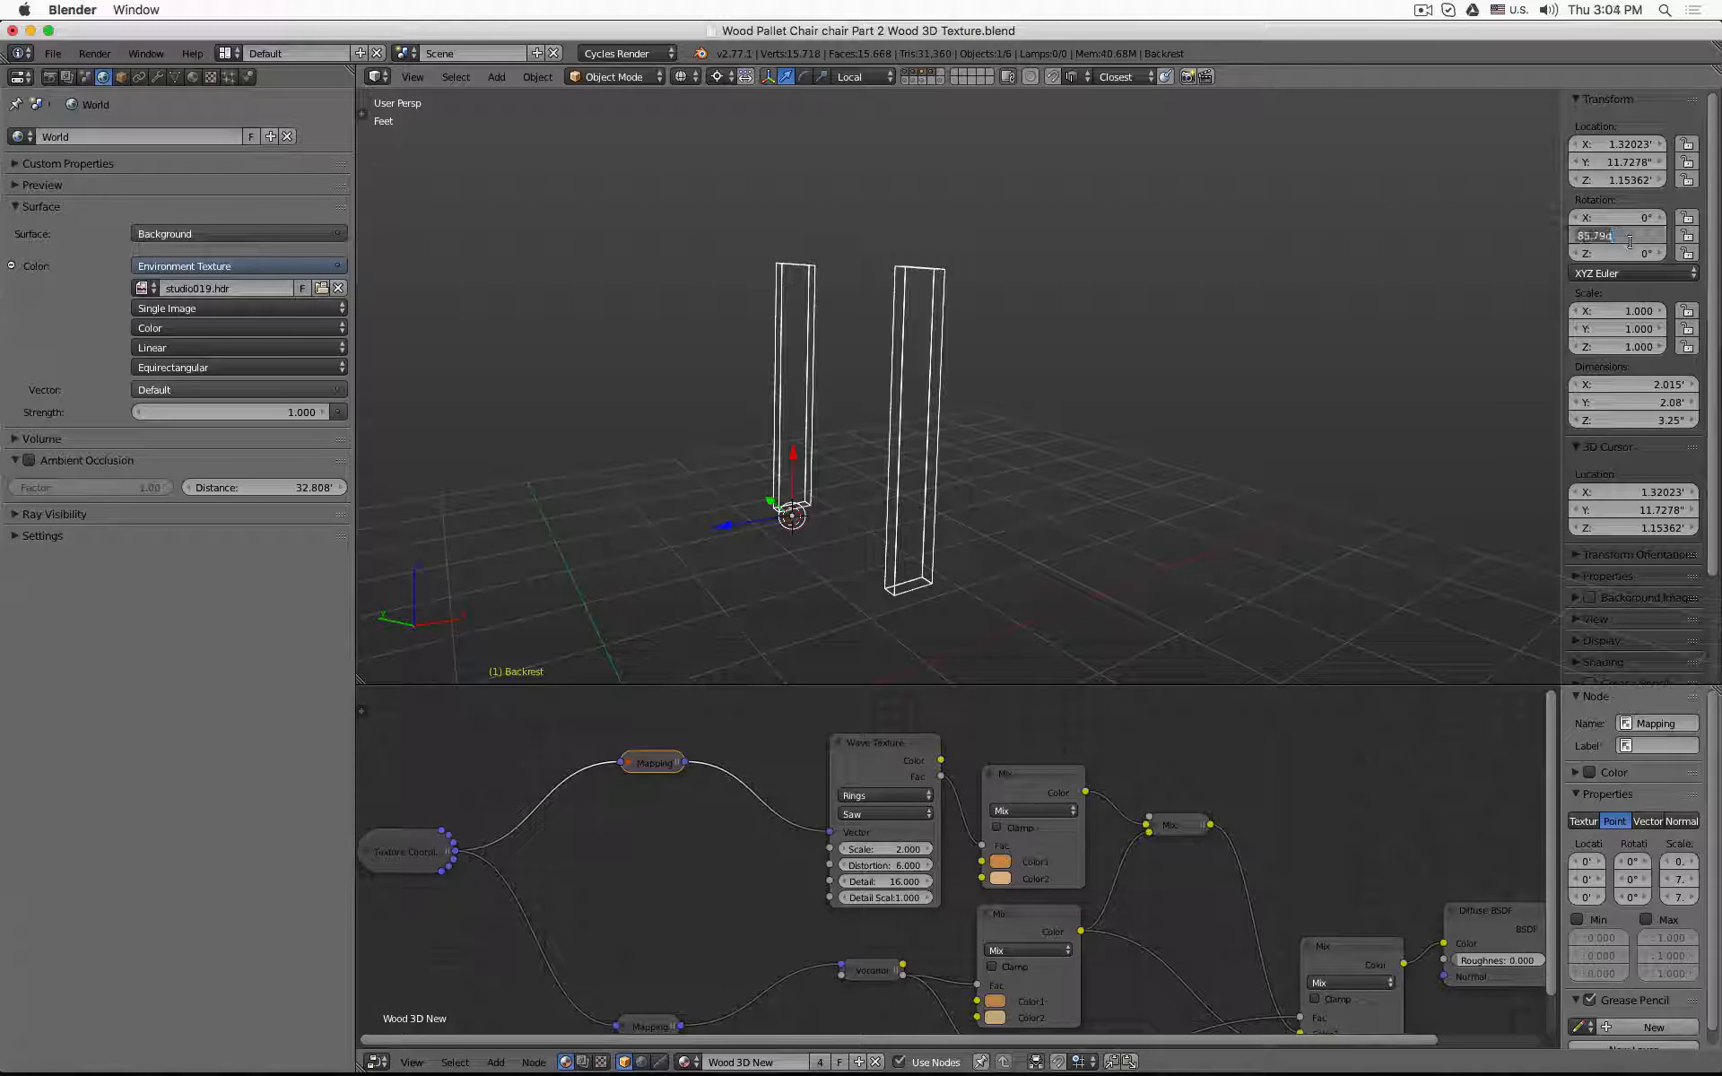
pyautogui.press('Home')
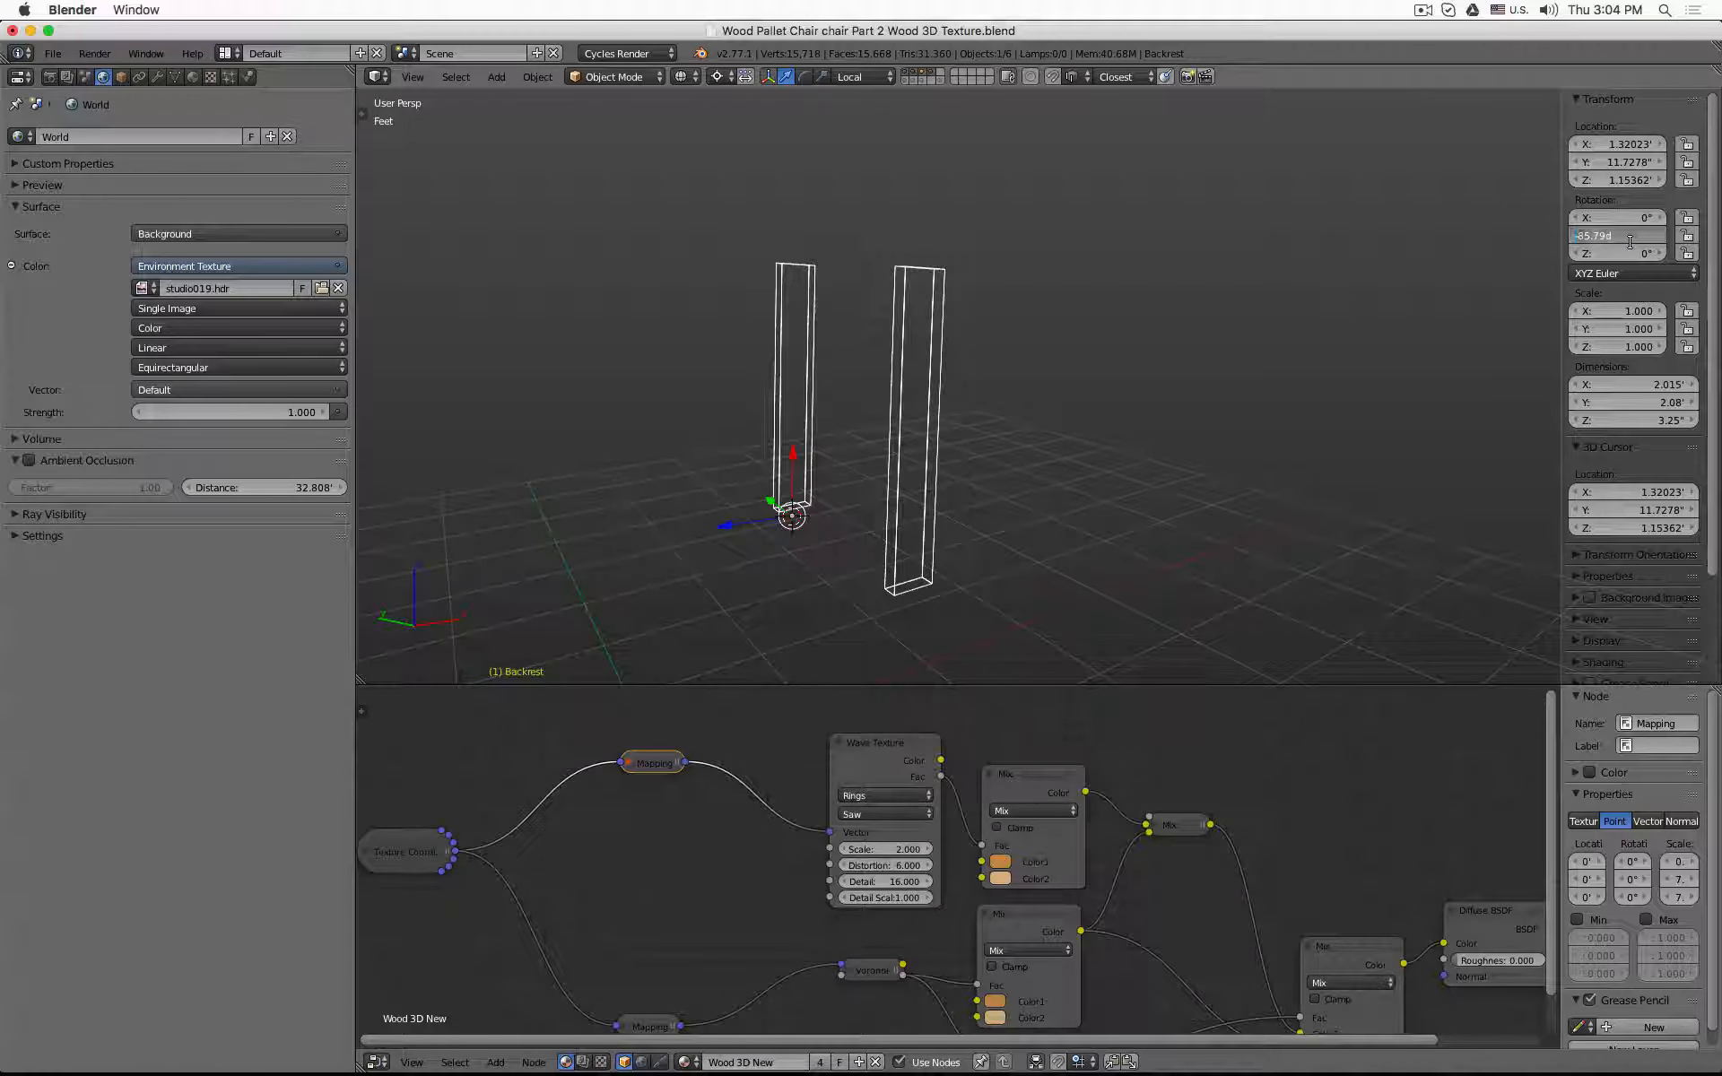
pyautogui.hotkey('shift', 'Right')
pyautogui.hotkey('shift', 'Right')
pyautogui.hotkey('shift', 'Right')
pyautogui.hotkey('shift', 'Right')
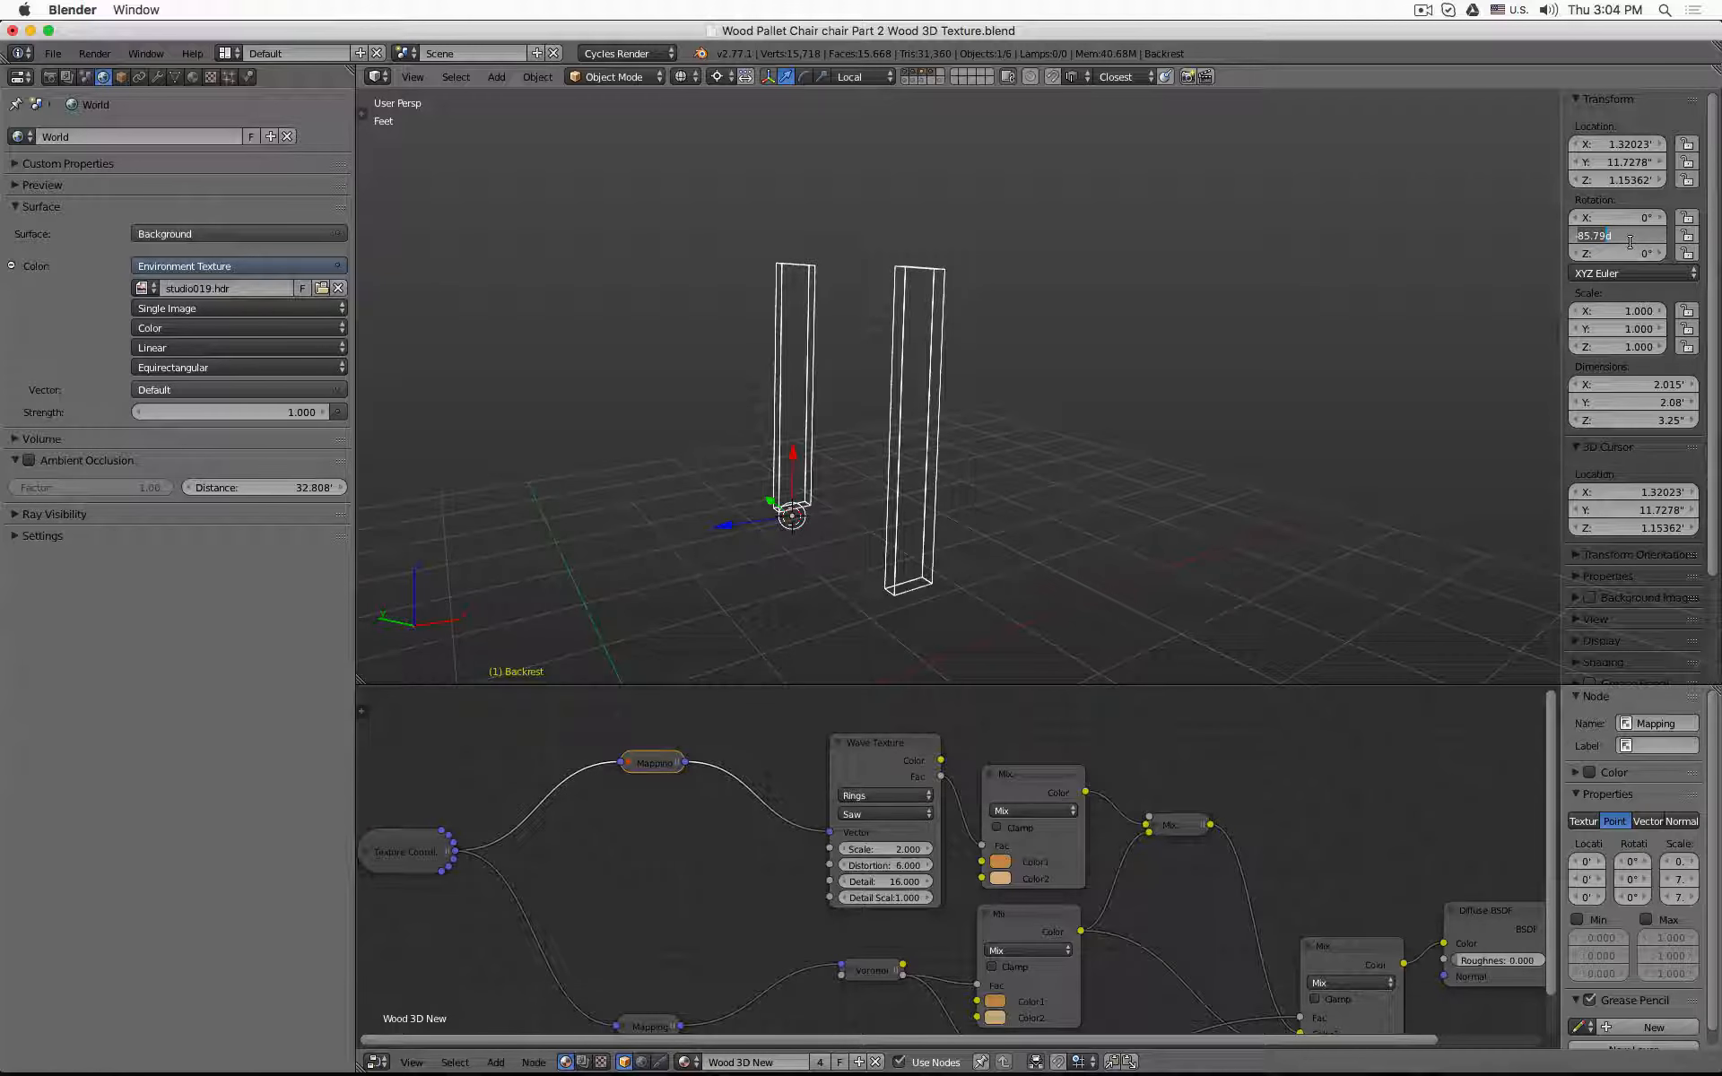
pyautogui.write('75')
pyautogui.press('Return')
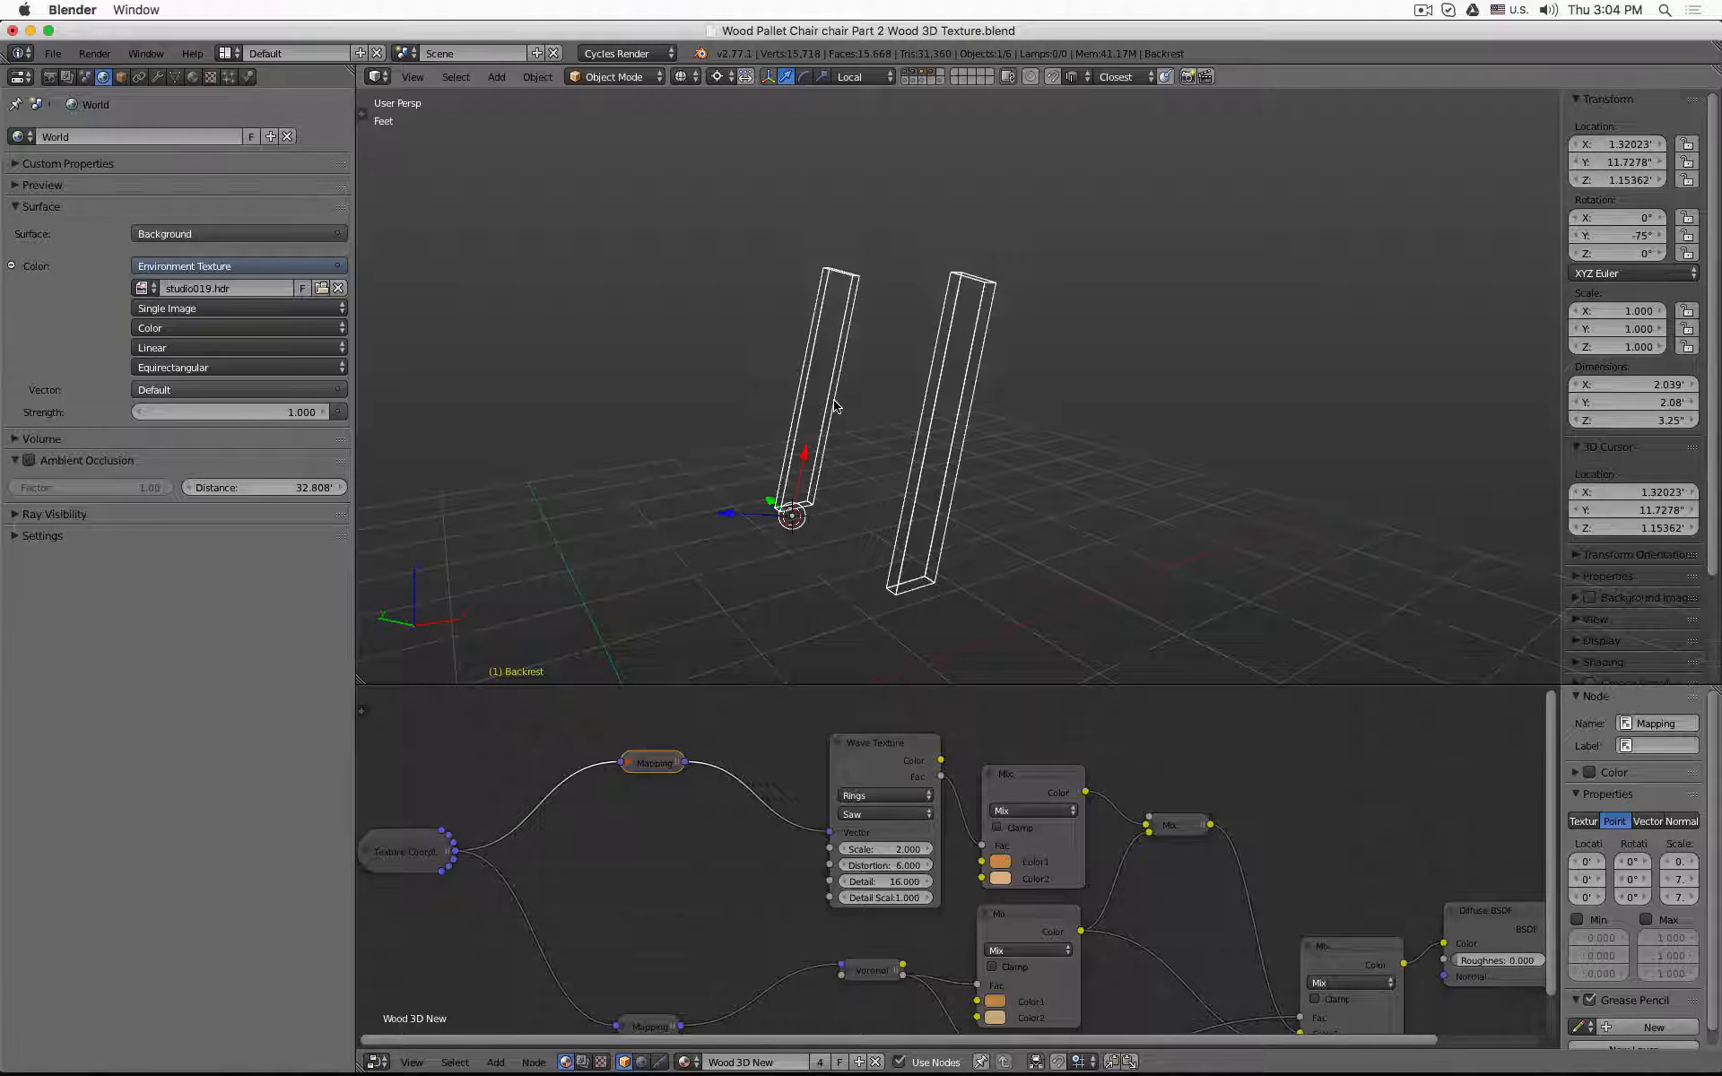
# - Check the Backrest's wood grain in Rendered shading and bring all the other chair parts back into view
pyautogui.hotkey('shift', 'z')
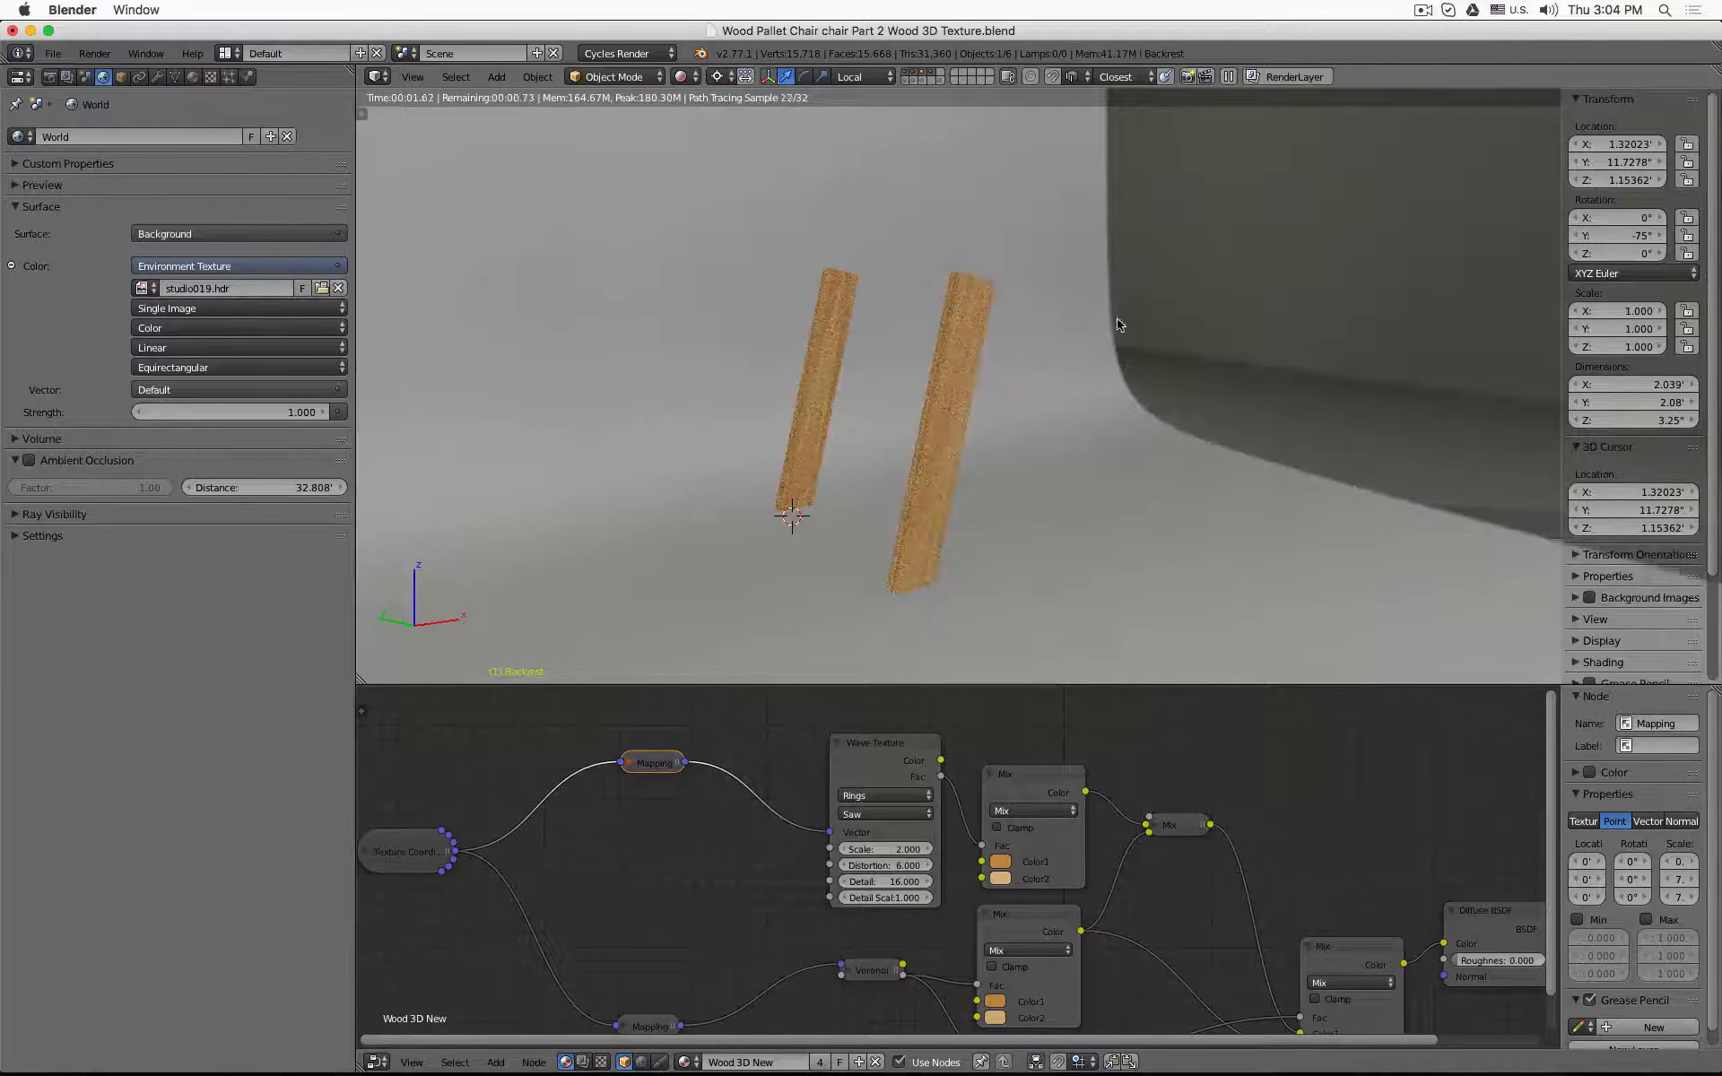
pyautogui.moveTo(832, 400); pyautogui.dragTo(1141, 292, button='middle')
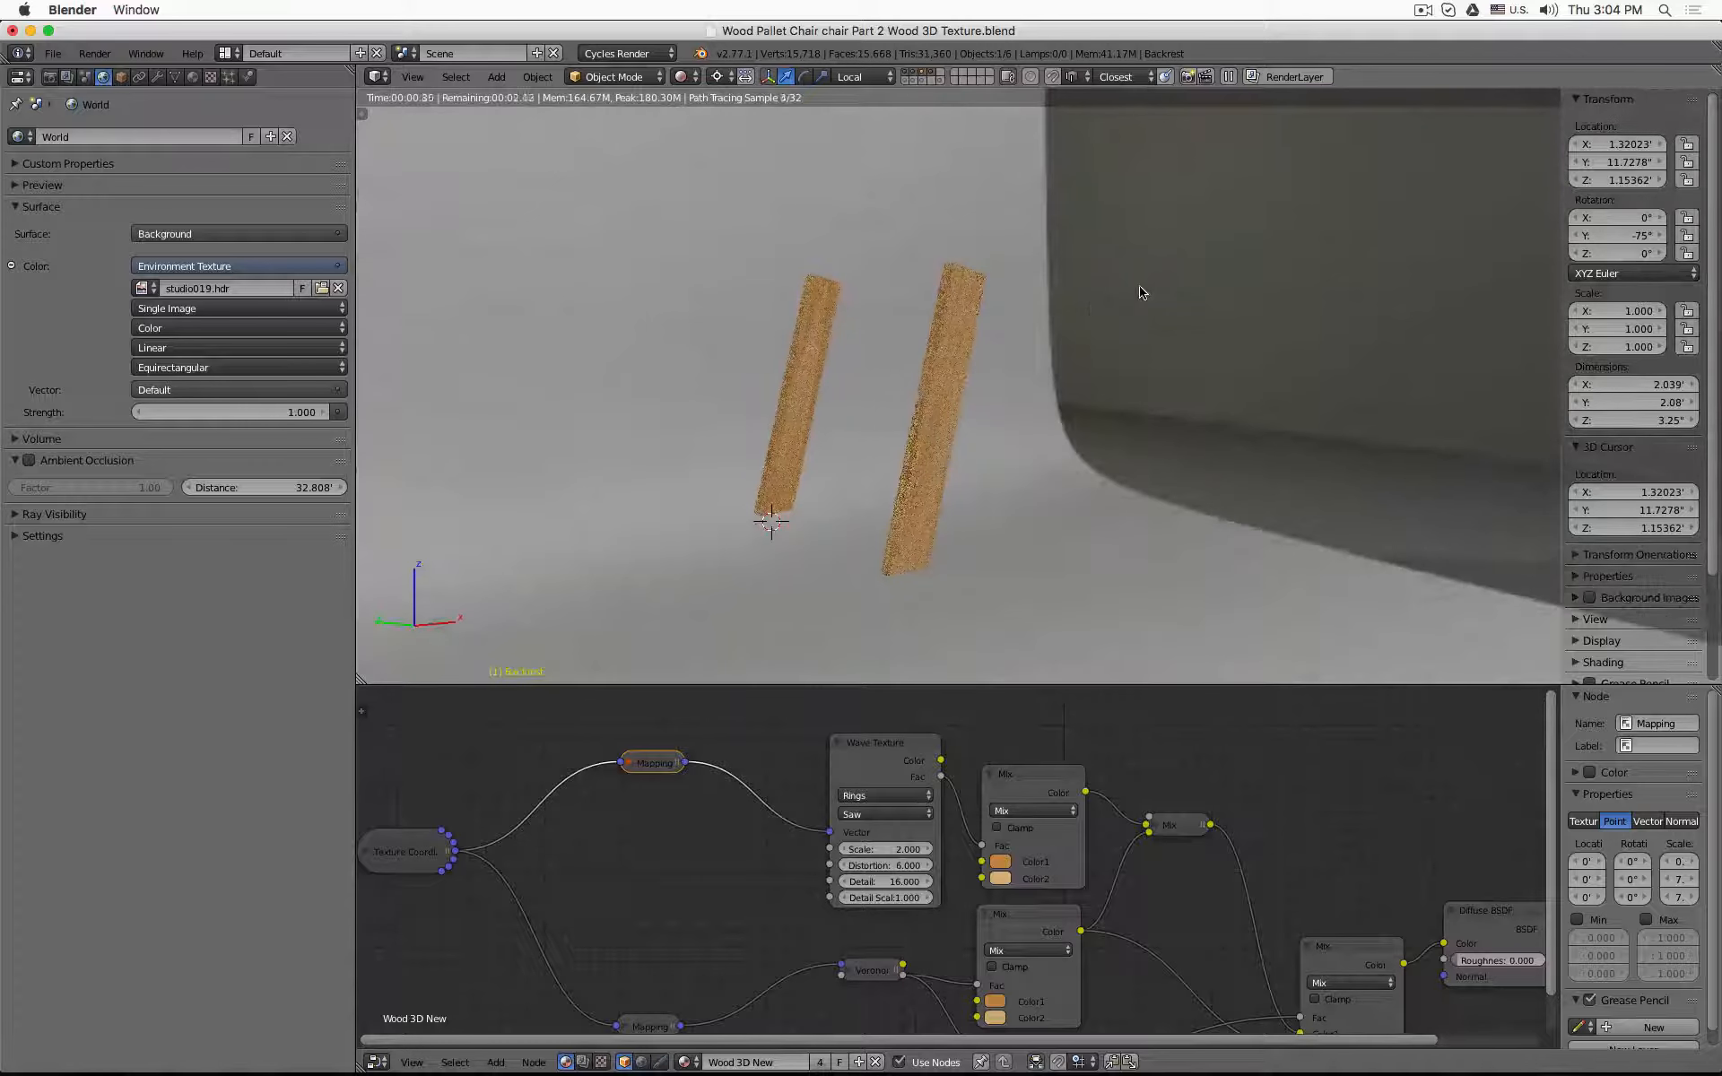
pyautogui.press('KP_Divide')
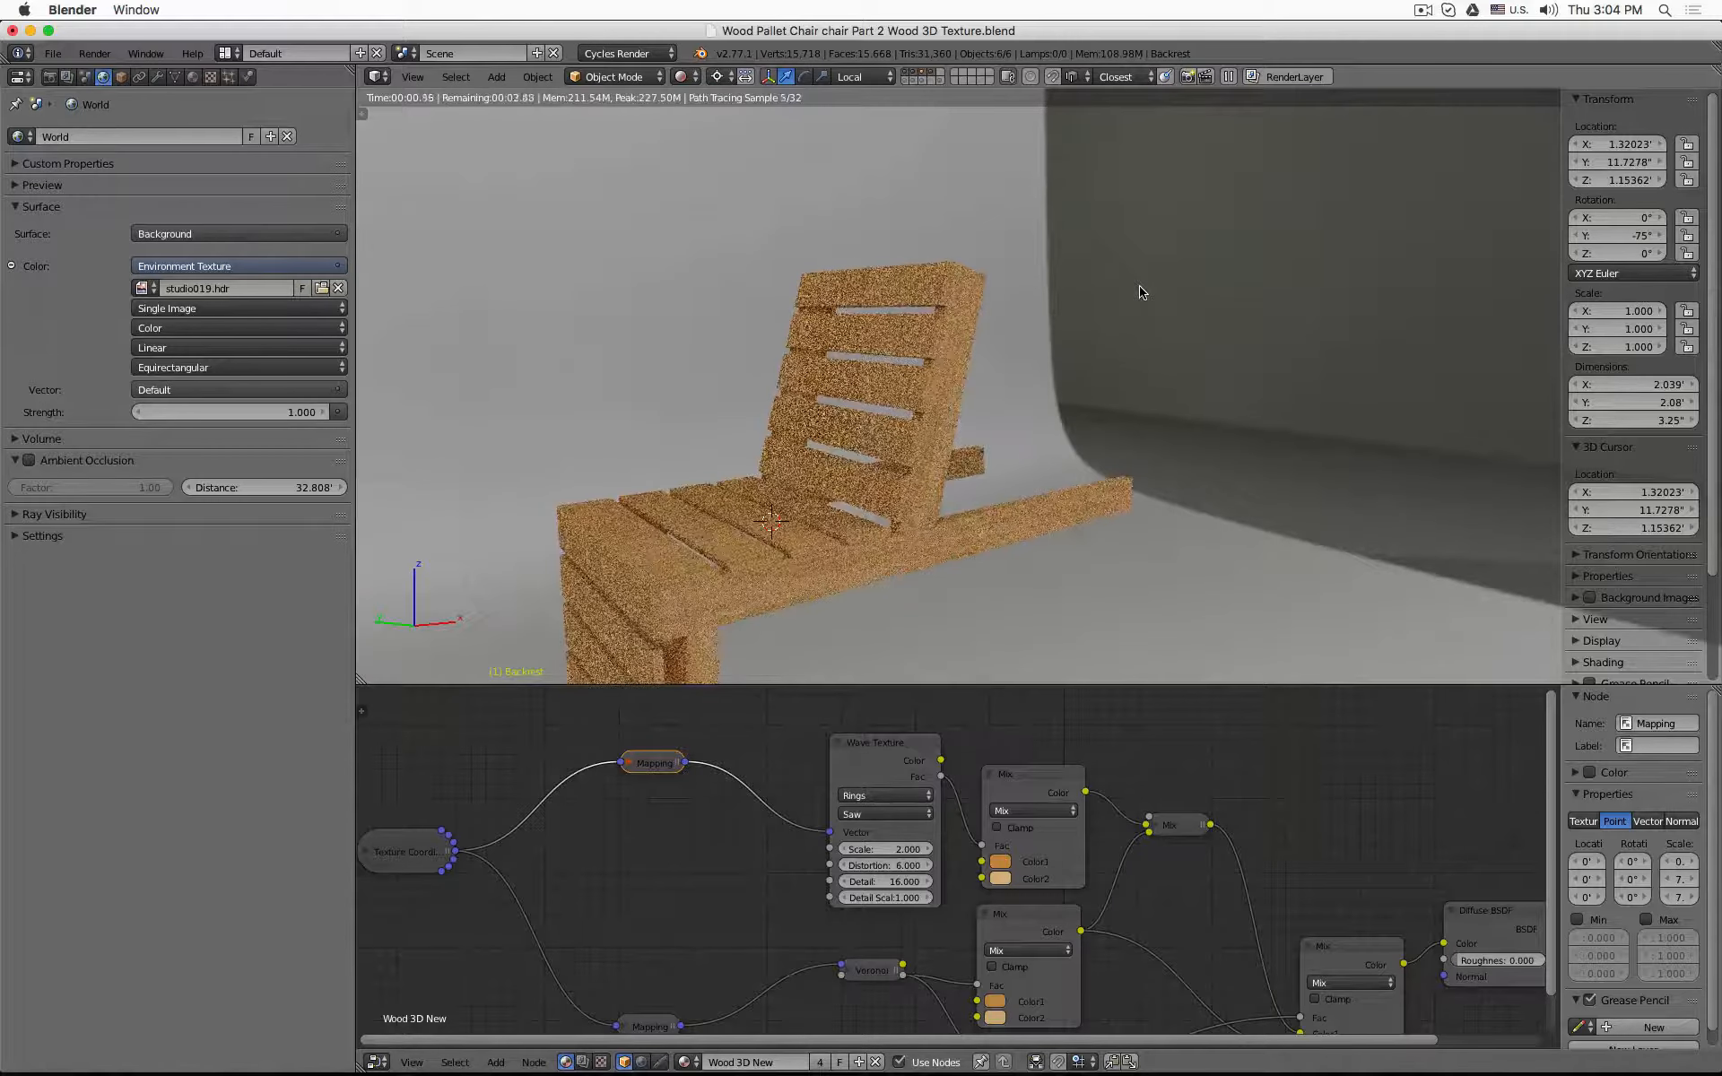
# - Return to Solid shading, select the Wood Plank Backrest object and set its Y rotation to 0°
pyautogui.press('z')
pyautogui.press('z')
pyautogui.rightClick(870, 349)
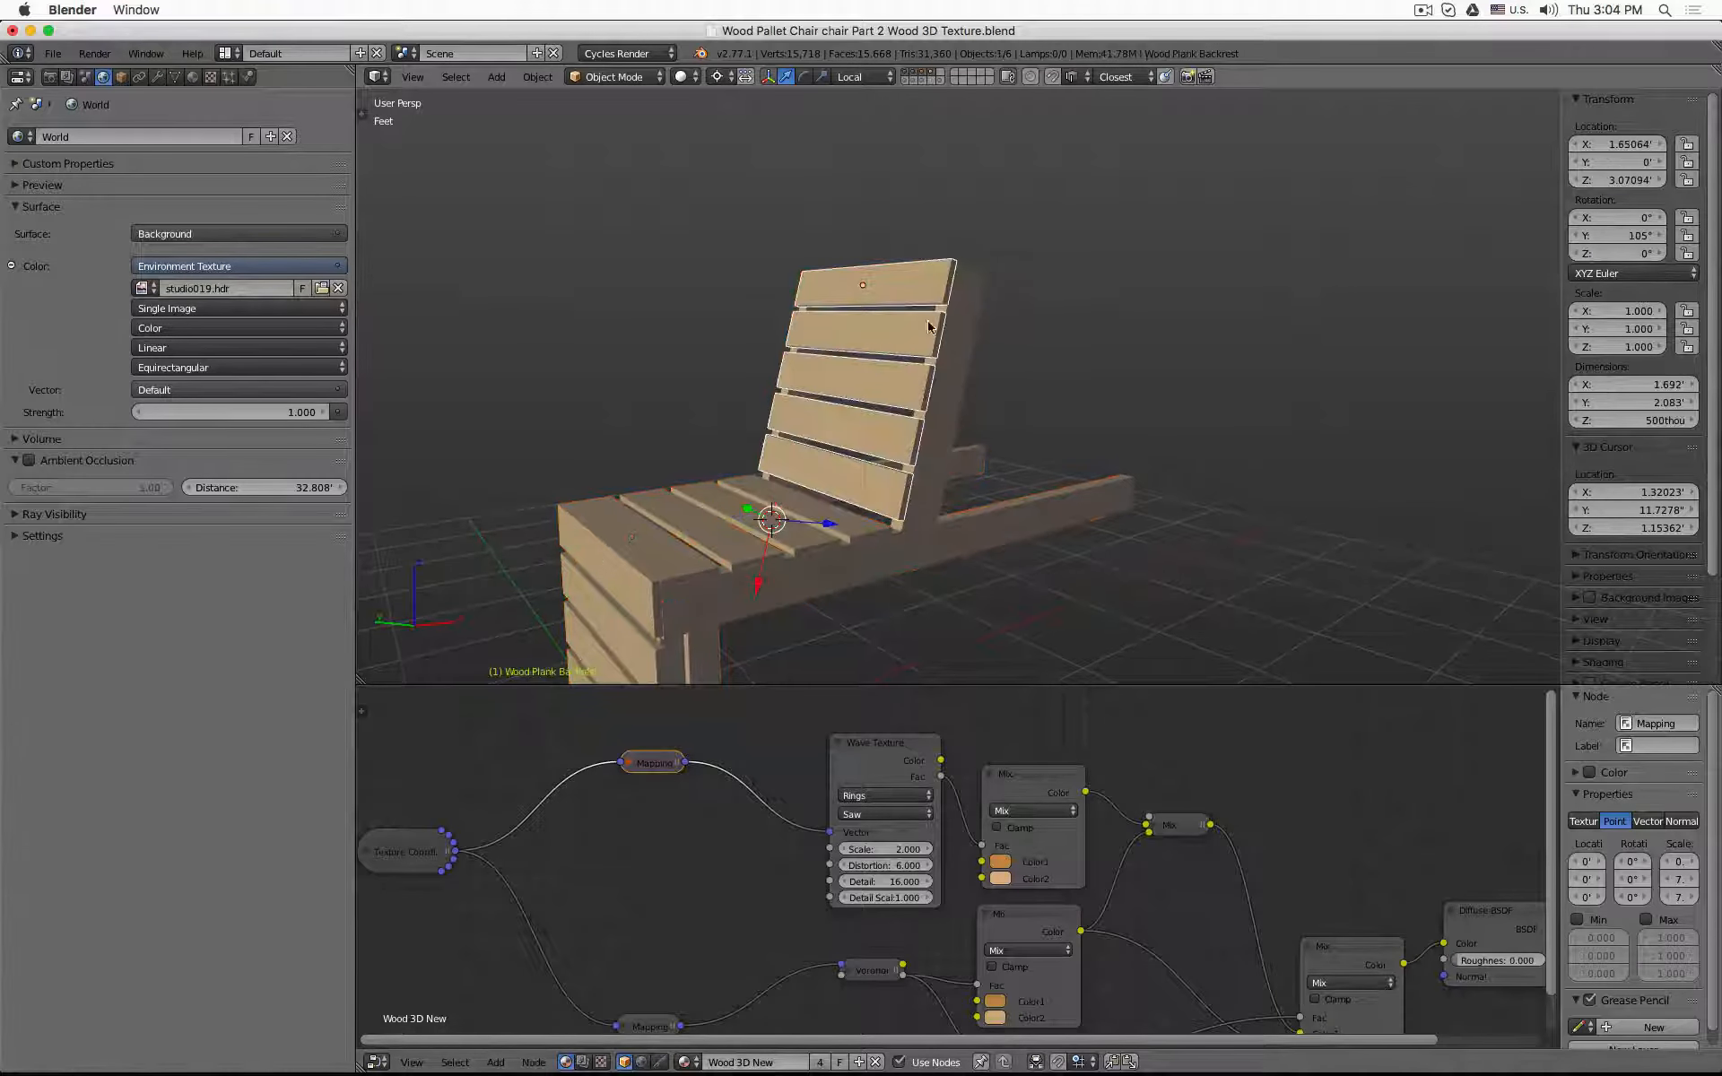
pyautogui.press('KP_Divide')
pyautogui.hotkey('shift', 'z')
pyautogui.hotkey('shift', 'z')
pyautogui.press('KP_Divide')
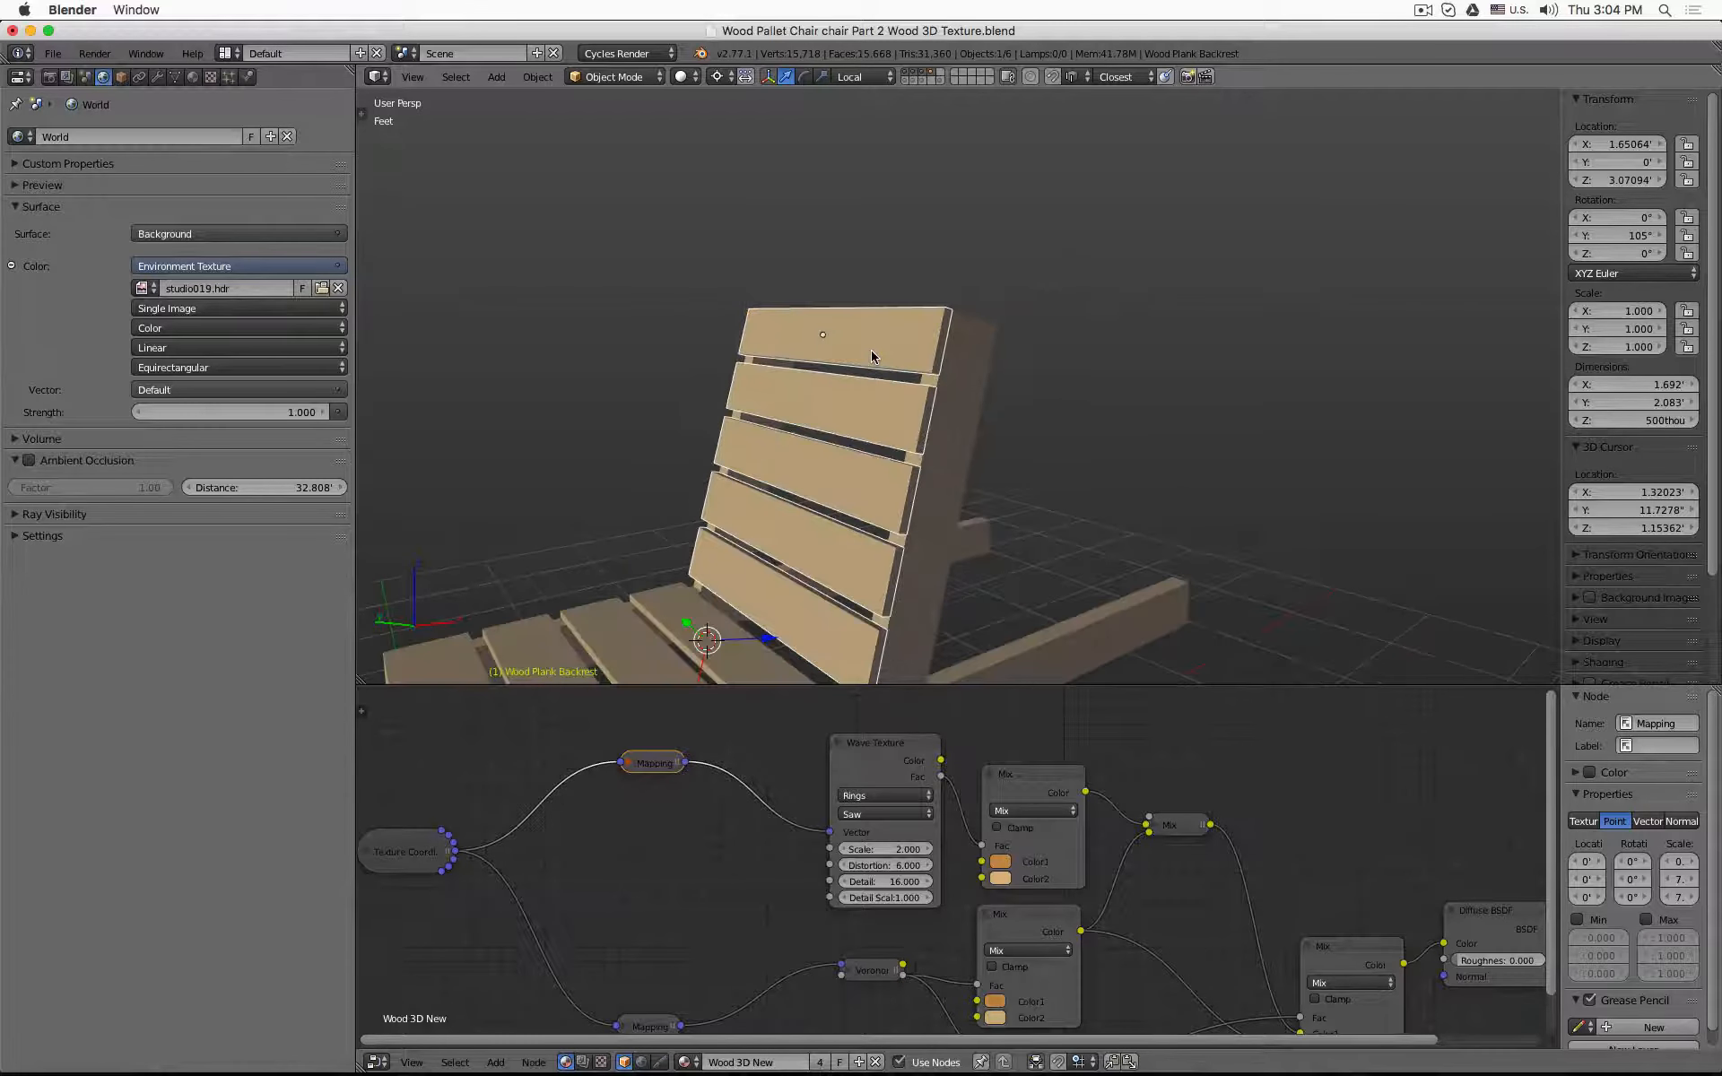
pyautogui.click(1612, 236)
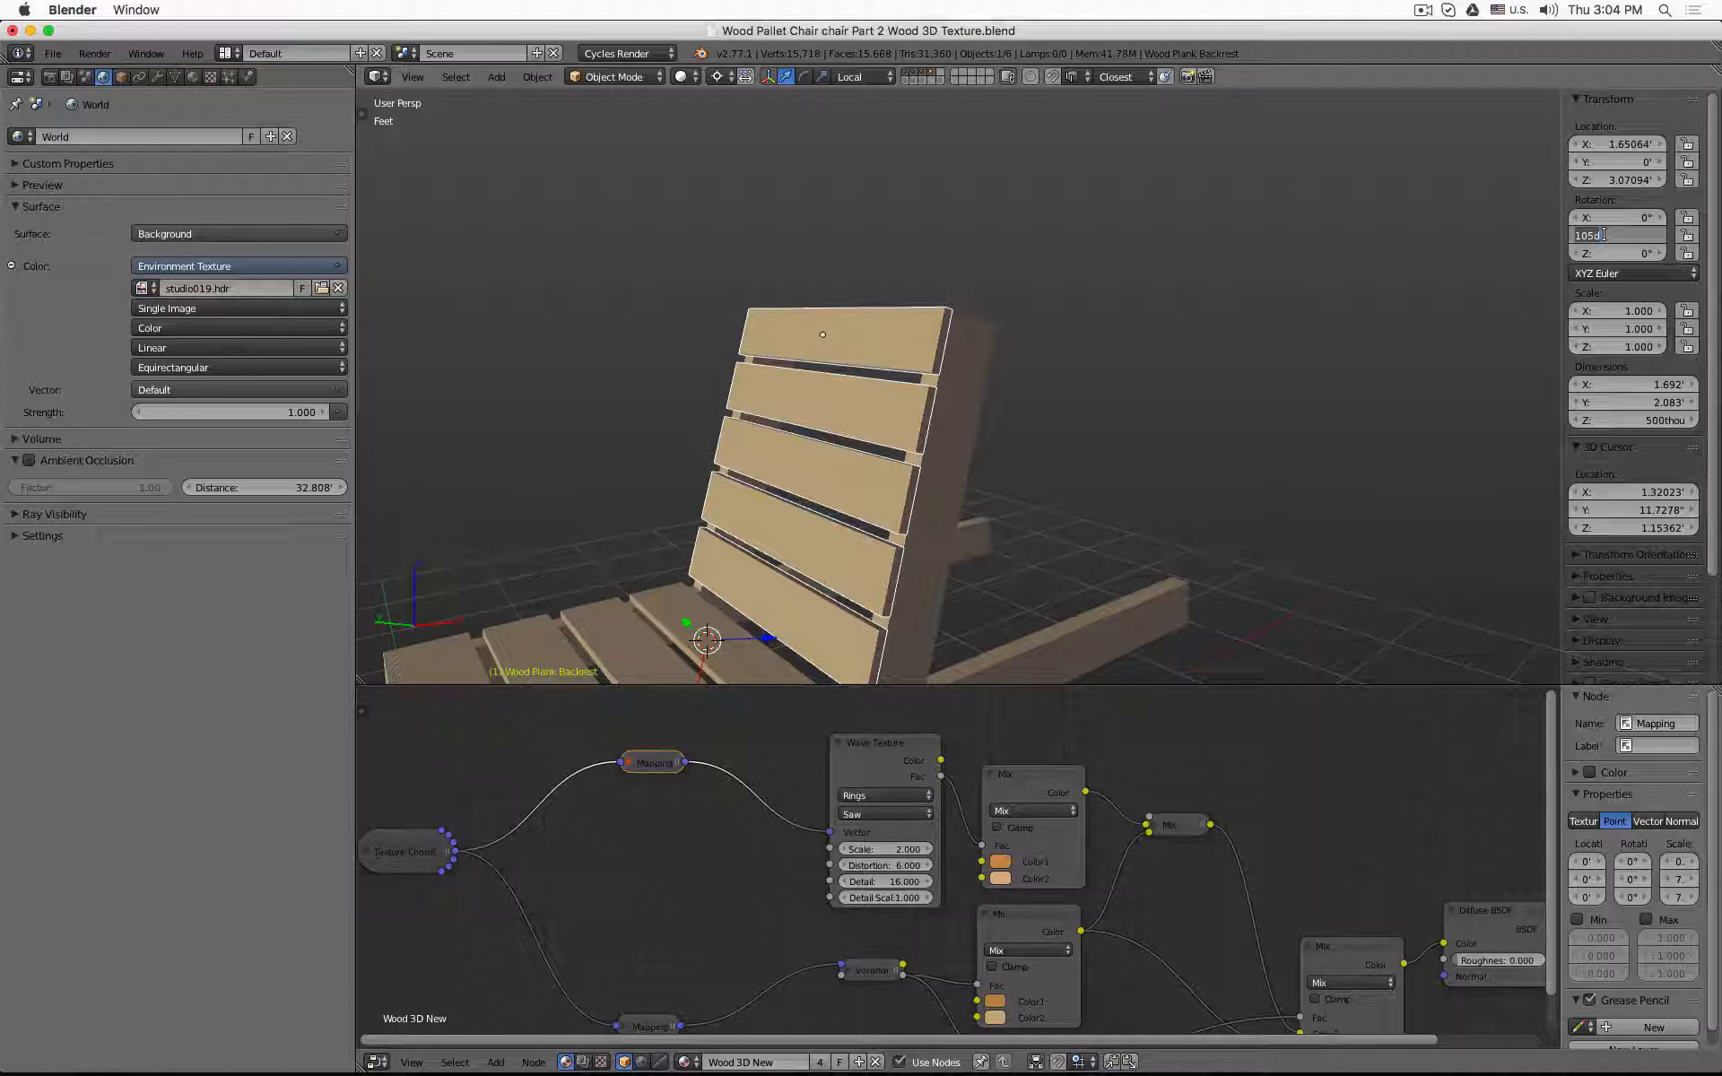
pyautogui.write('0')
pyautogui.press('Return')
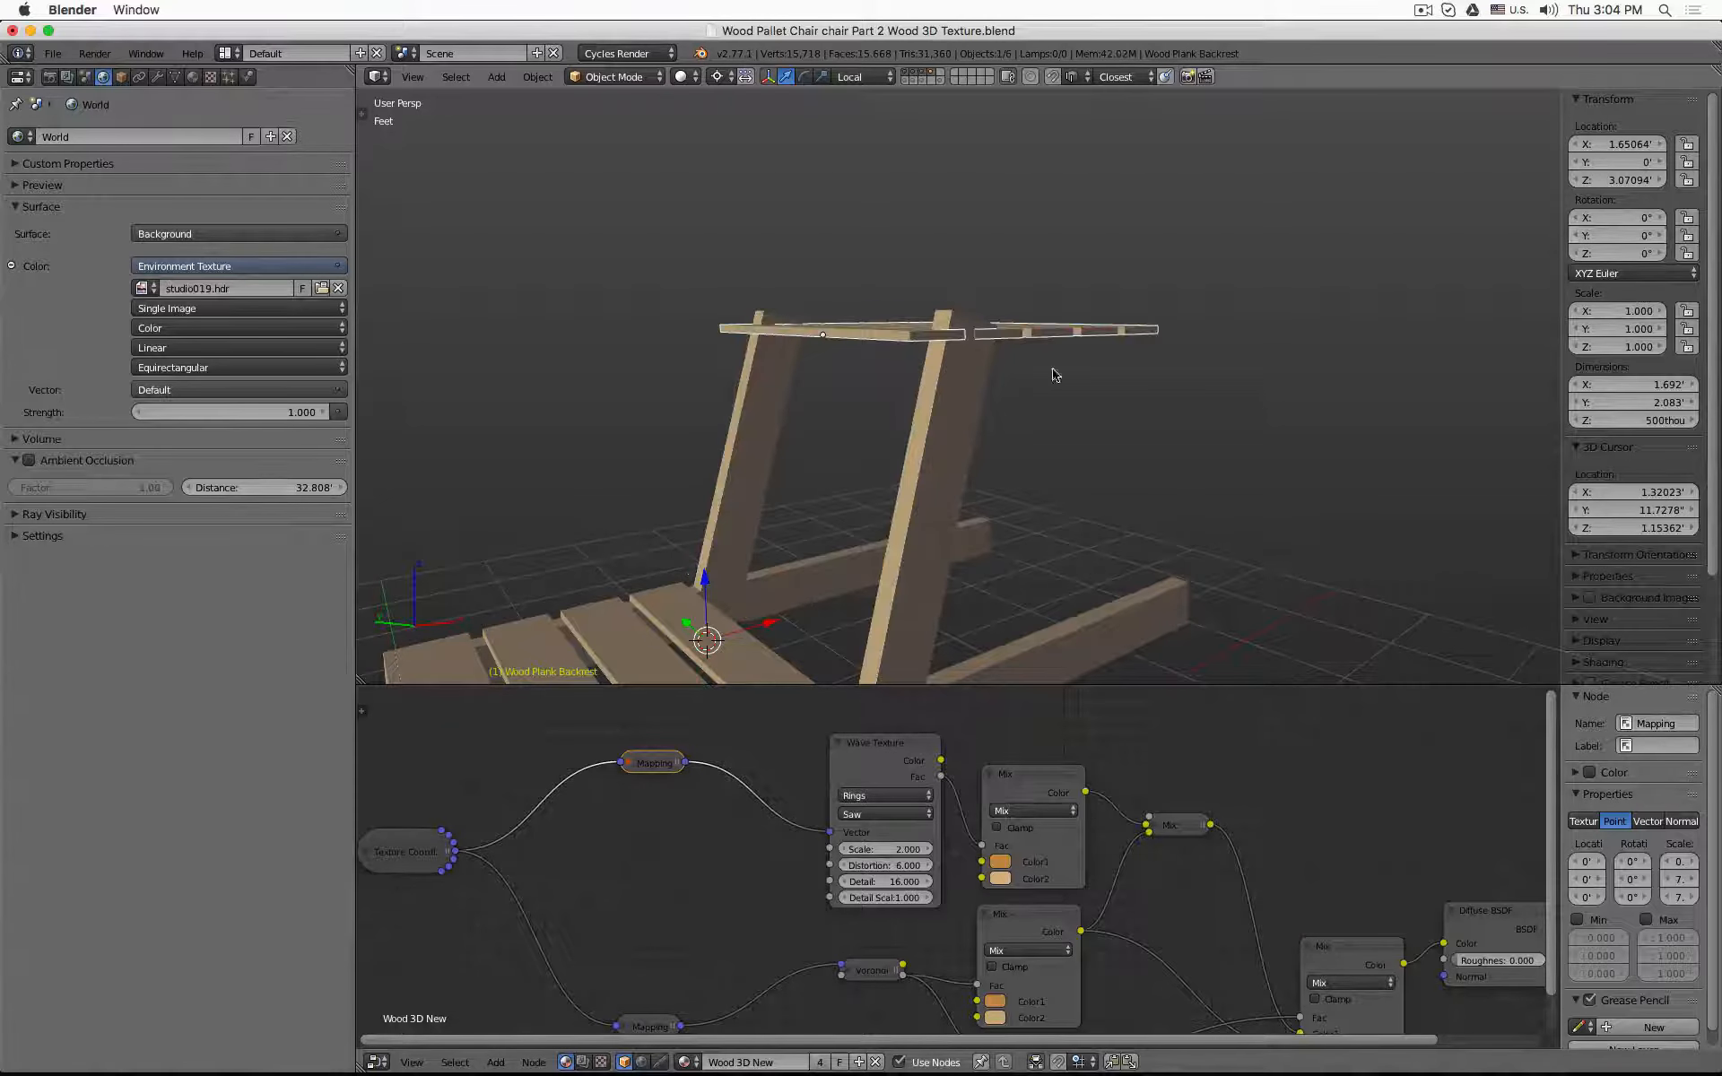
# - Examine the wood grain direction on the flattened backrest planks in Rendered shading, ending in Solid shading
pyautogui.moveTo(1049, 372); pyautogui.dragTo(802, 400, button='middle')
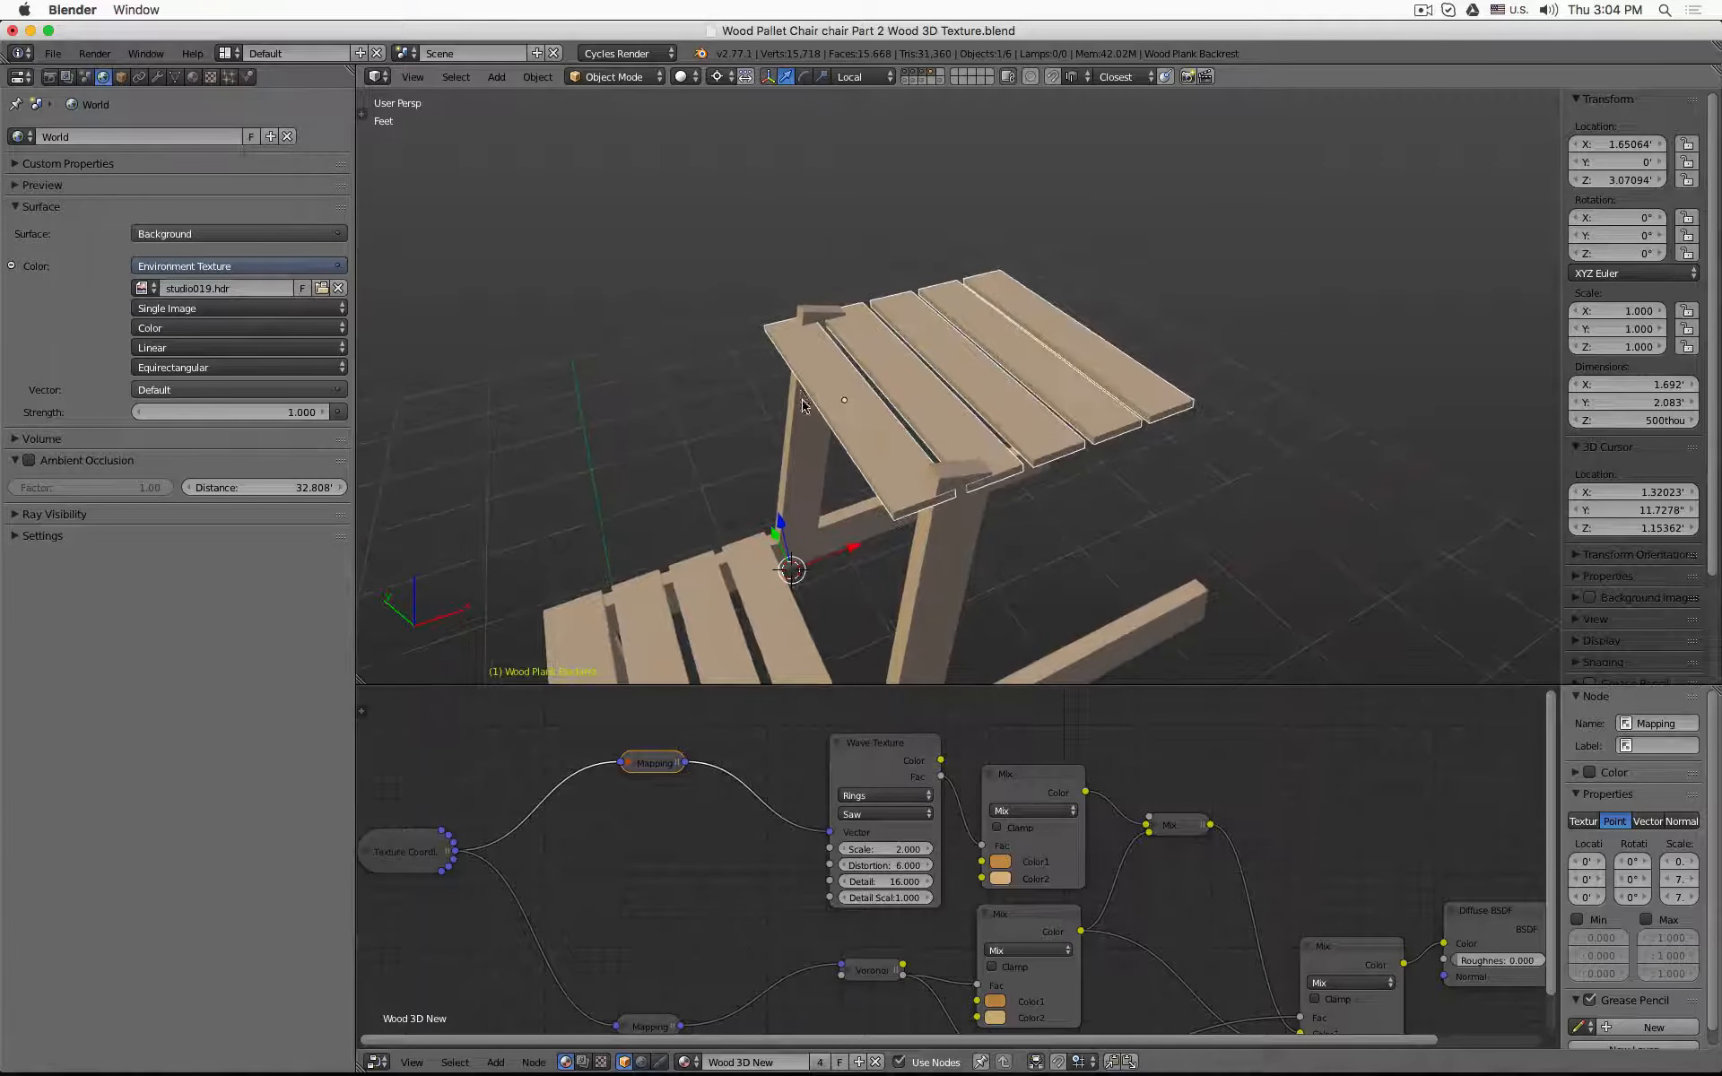
pyautogui.press('Tab')
pyautogui.press('Tab')
pyautogui.hotkey('shift', 'z')
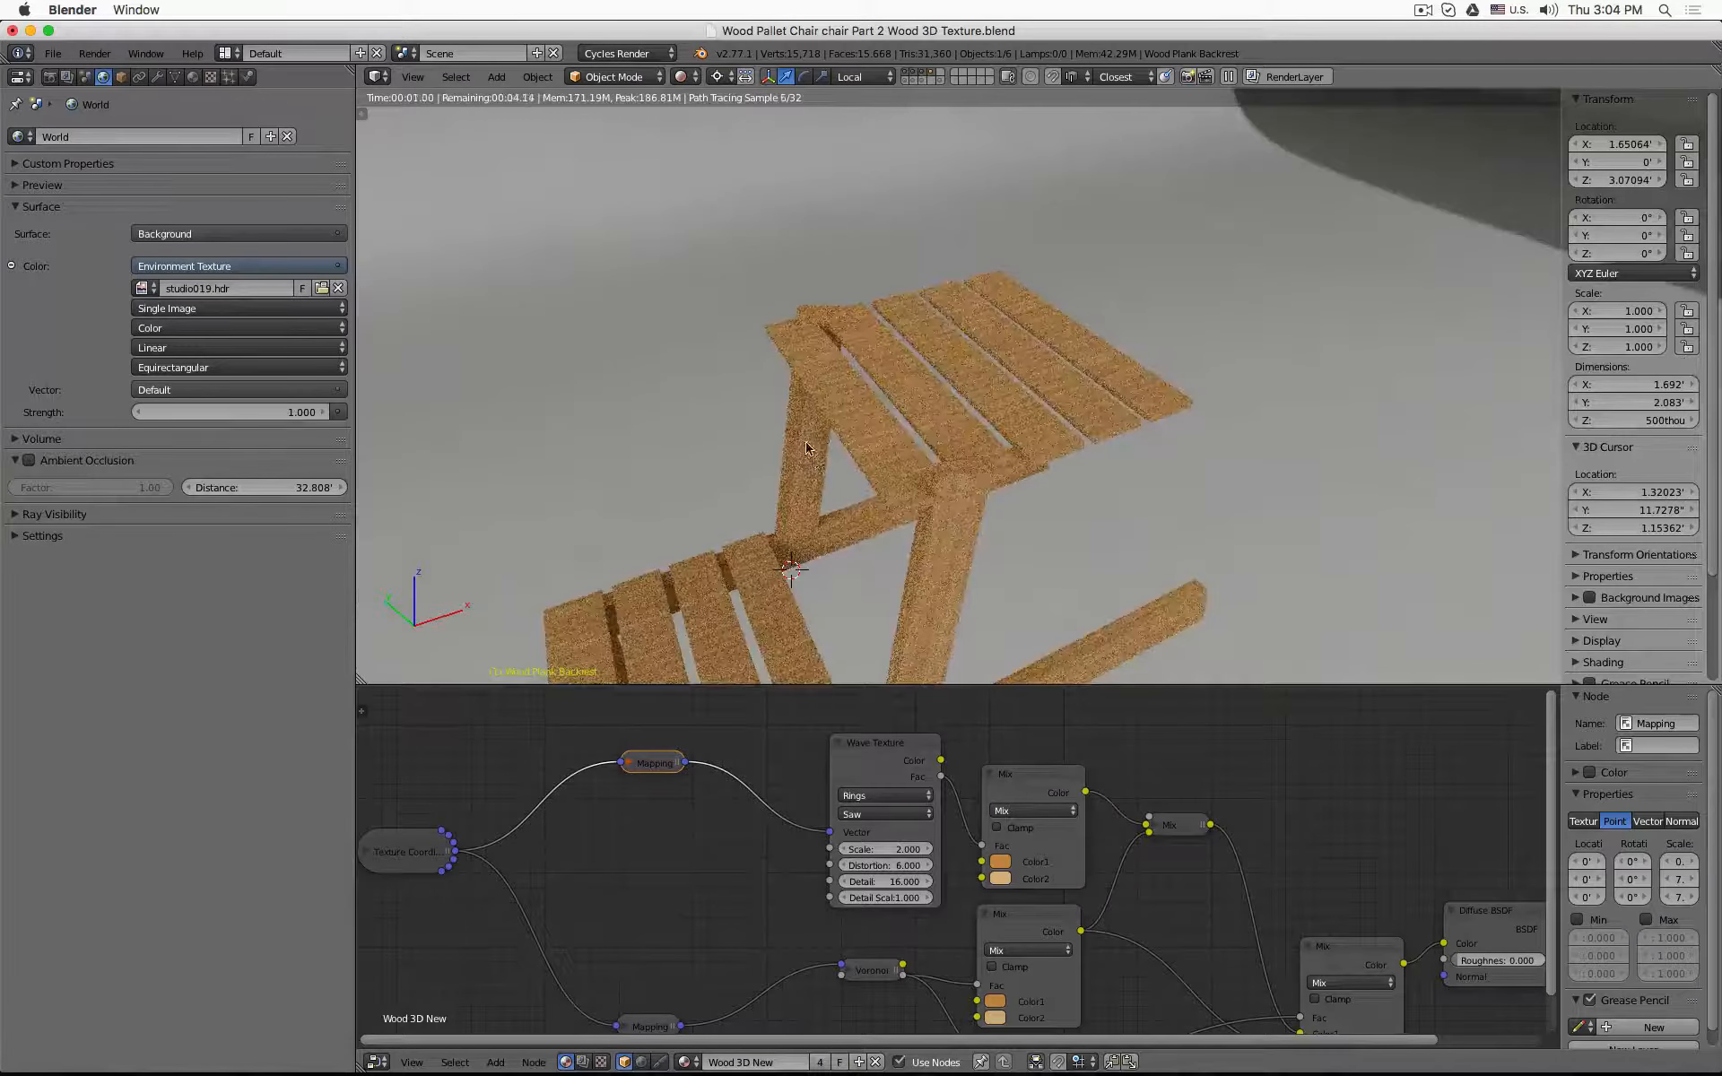
pyautogui.moveTo(807, 448); pyautogui.dragTo(902, 509, button='middle')
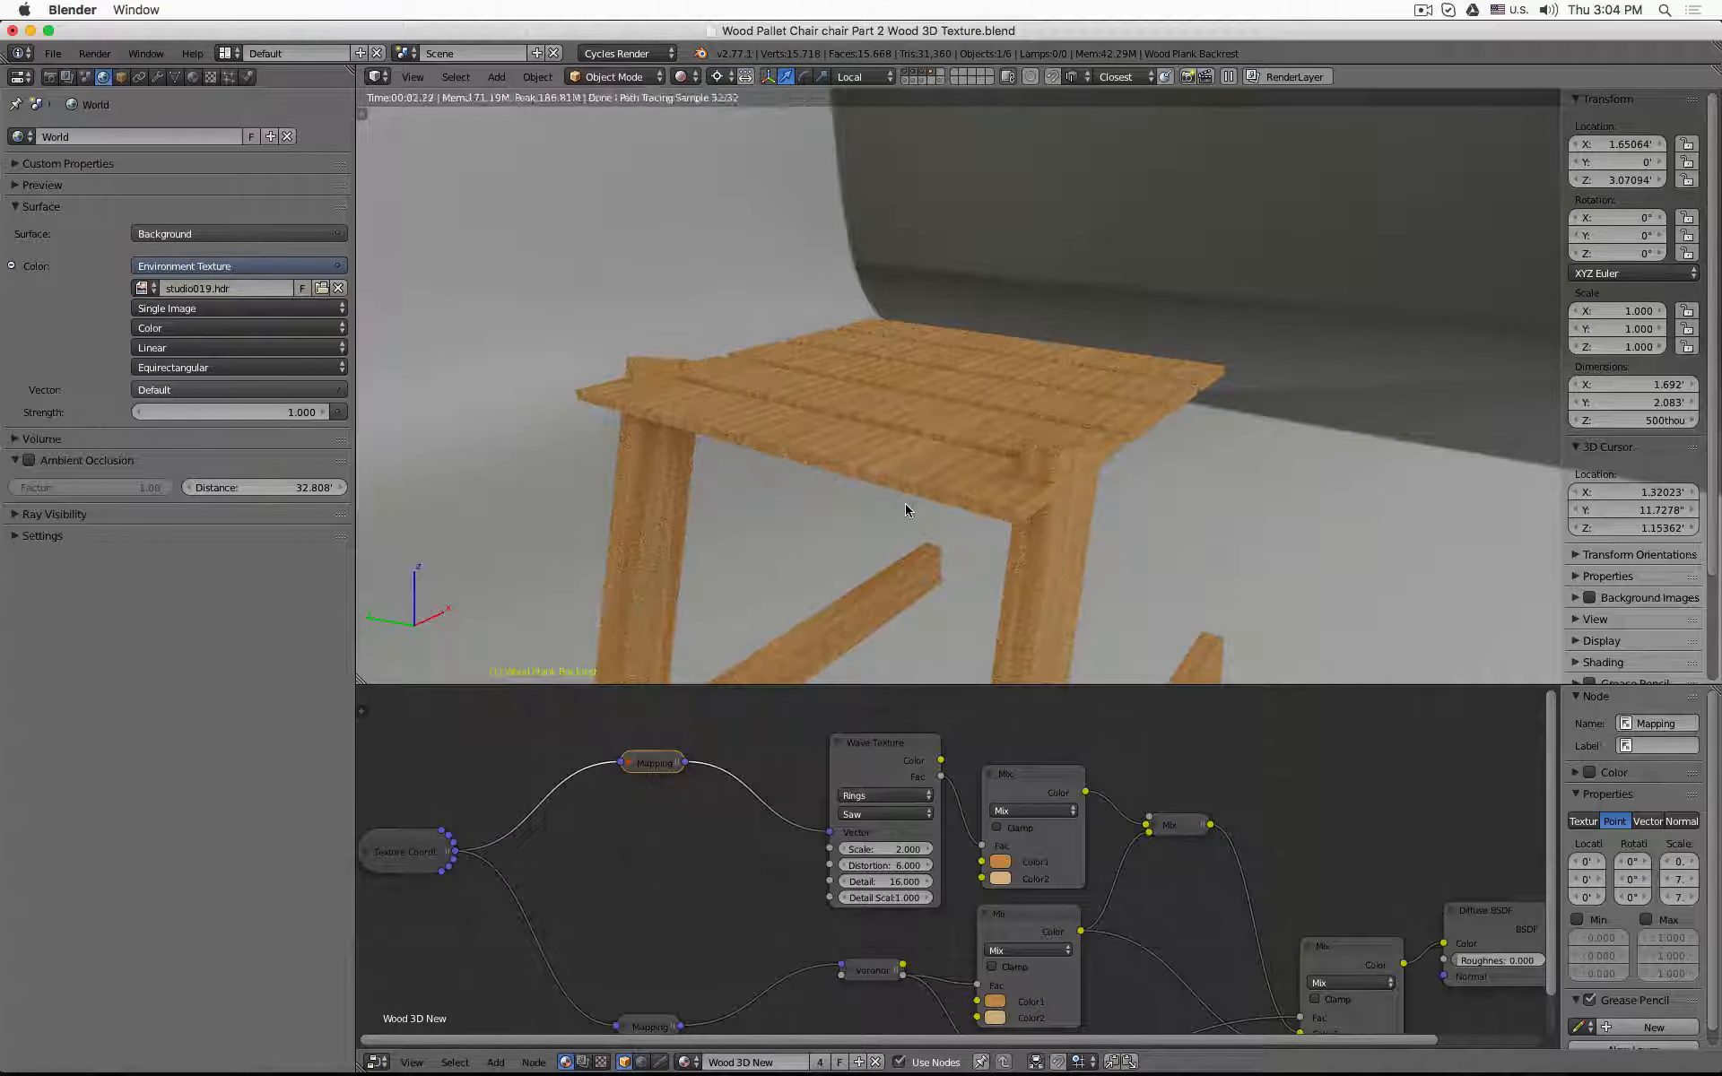
pyautogui.scroll(4, 905, 505)
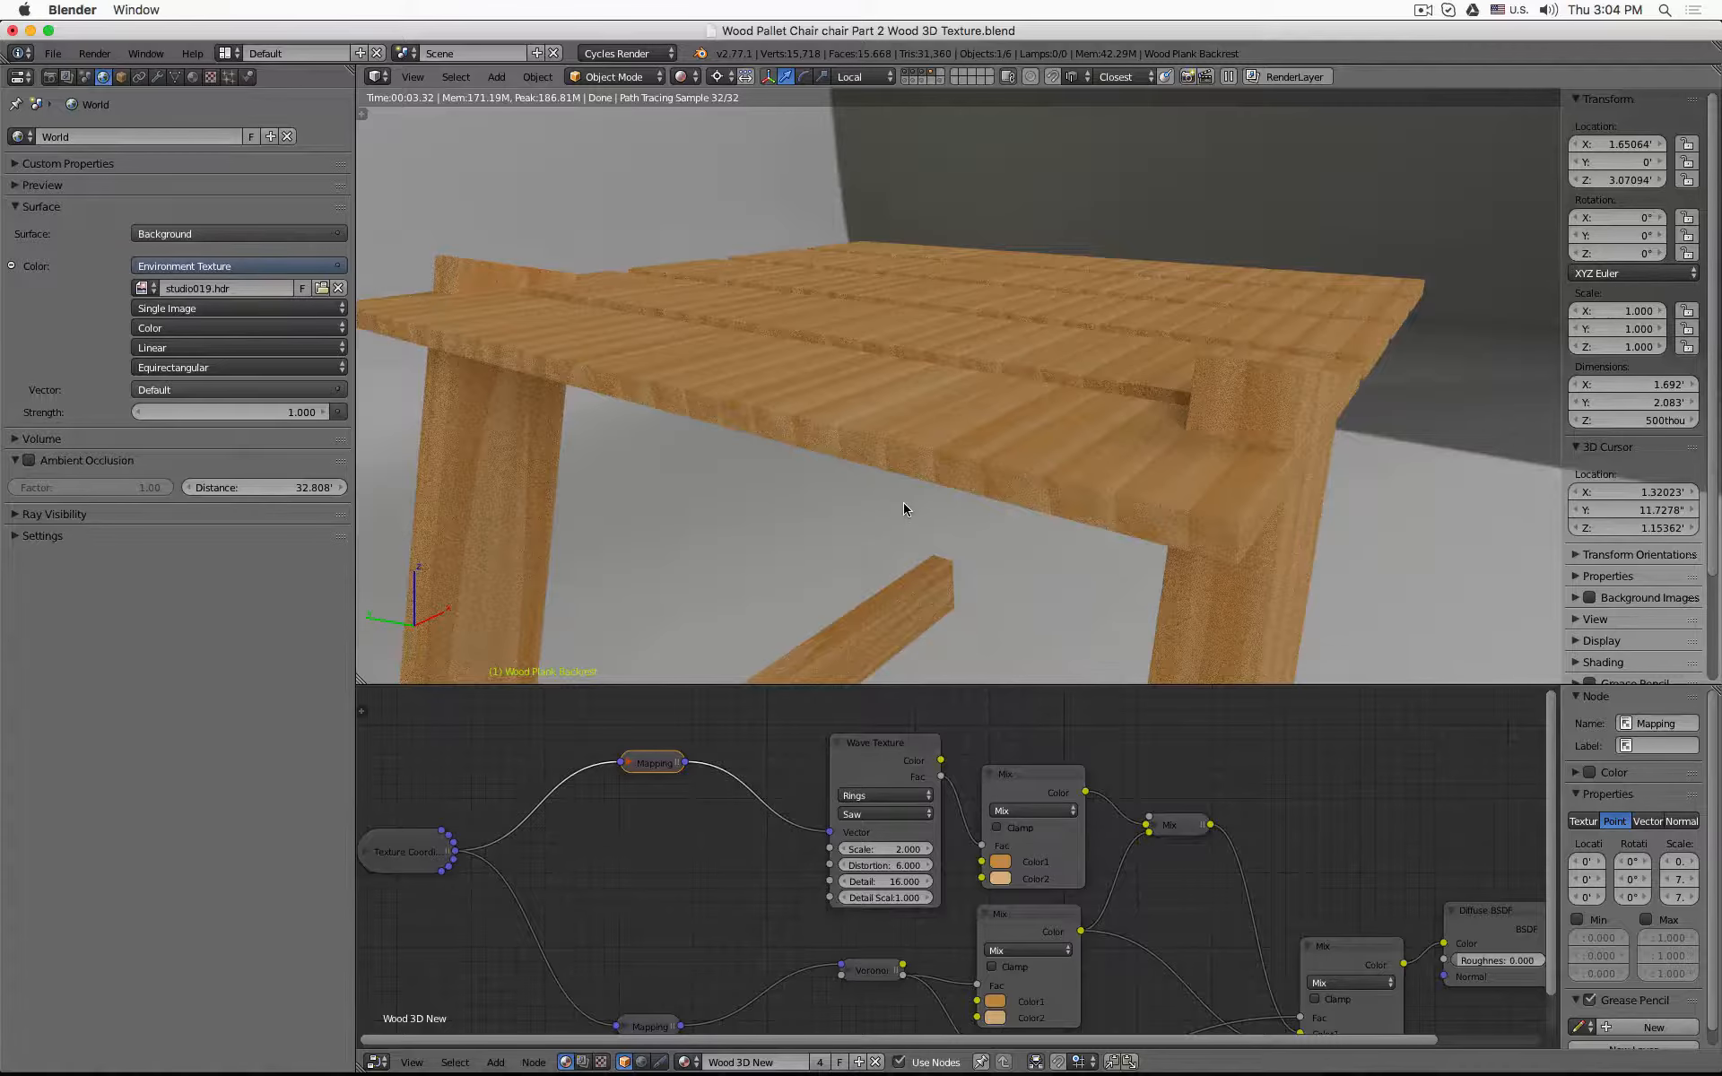
pyautogui.scroll(-1, 903, 504)
pyautogui.moveTo(982, 492); pyautogui.dragTo(877, 462, button='middle')
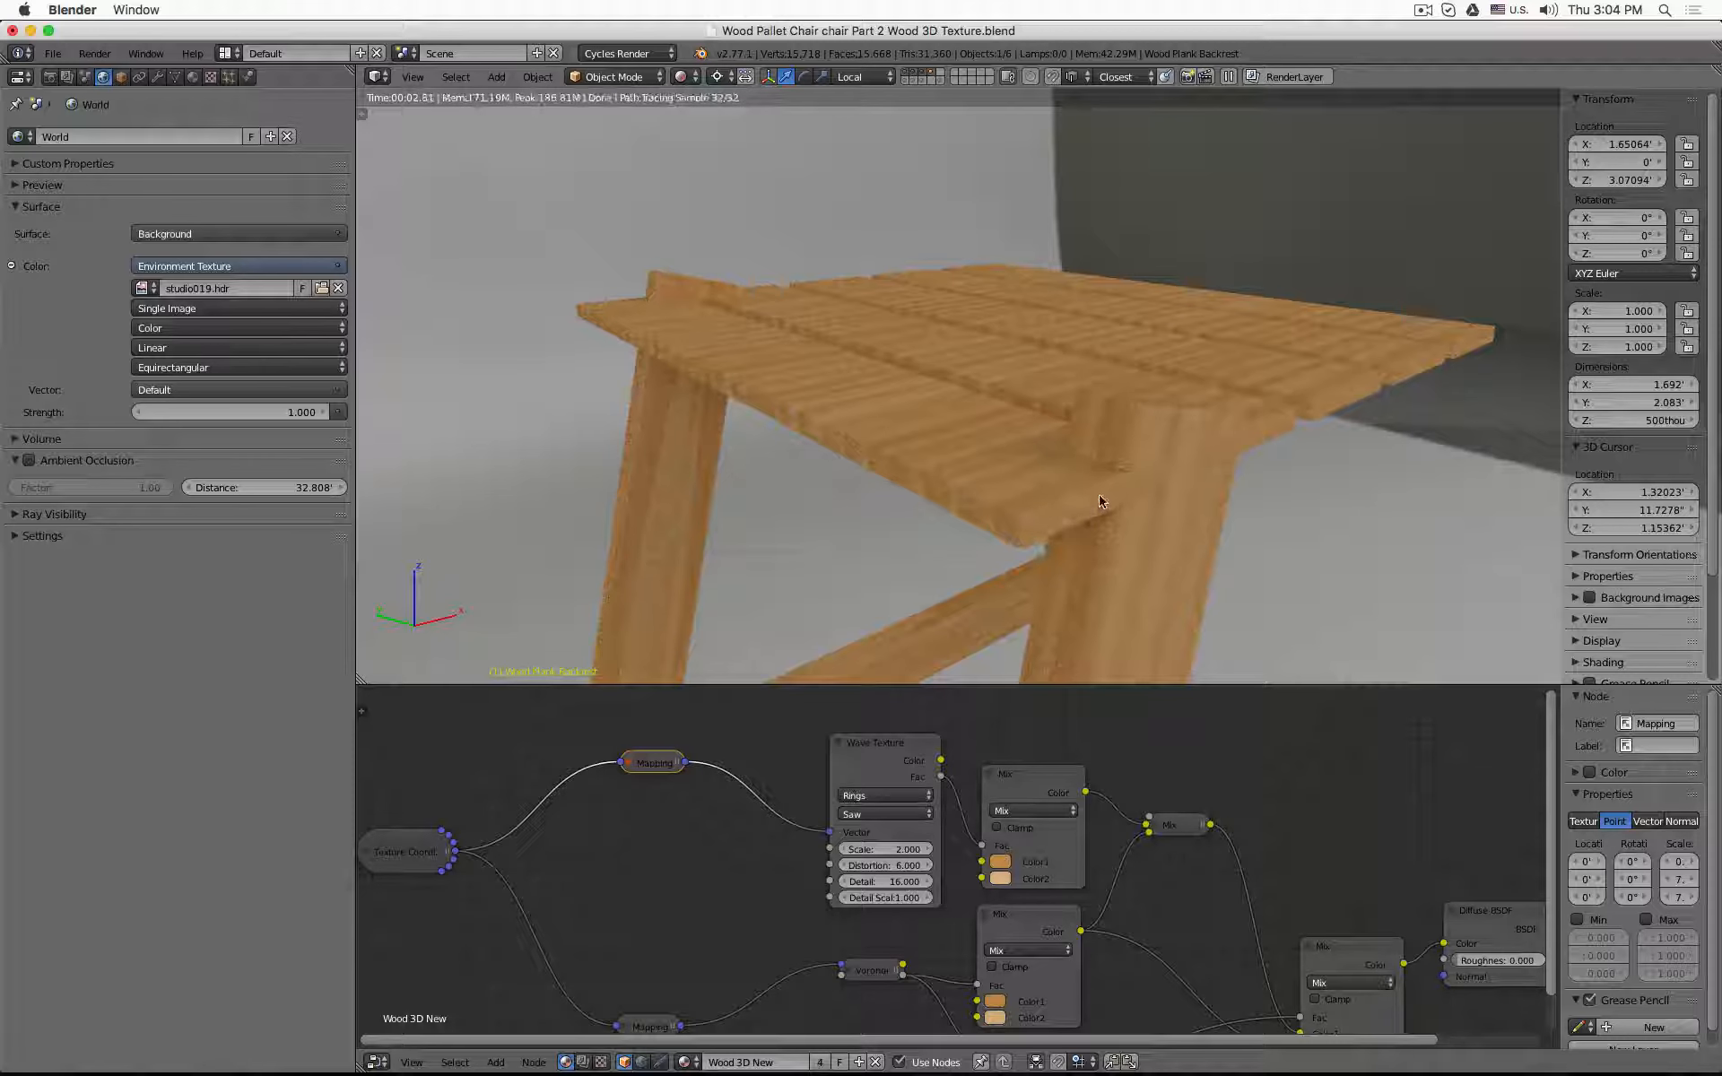
pyautogui.moveTo(1122, 497); pyautogui.dragTo(1067, 473, button='middle')
pyautogui.press('z')
pyautogui.press('z')
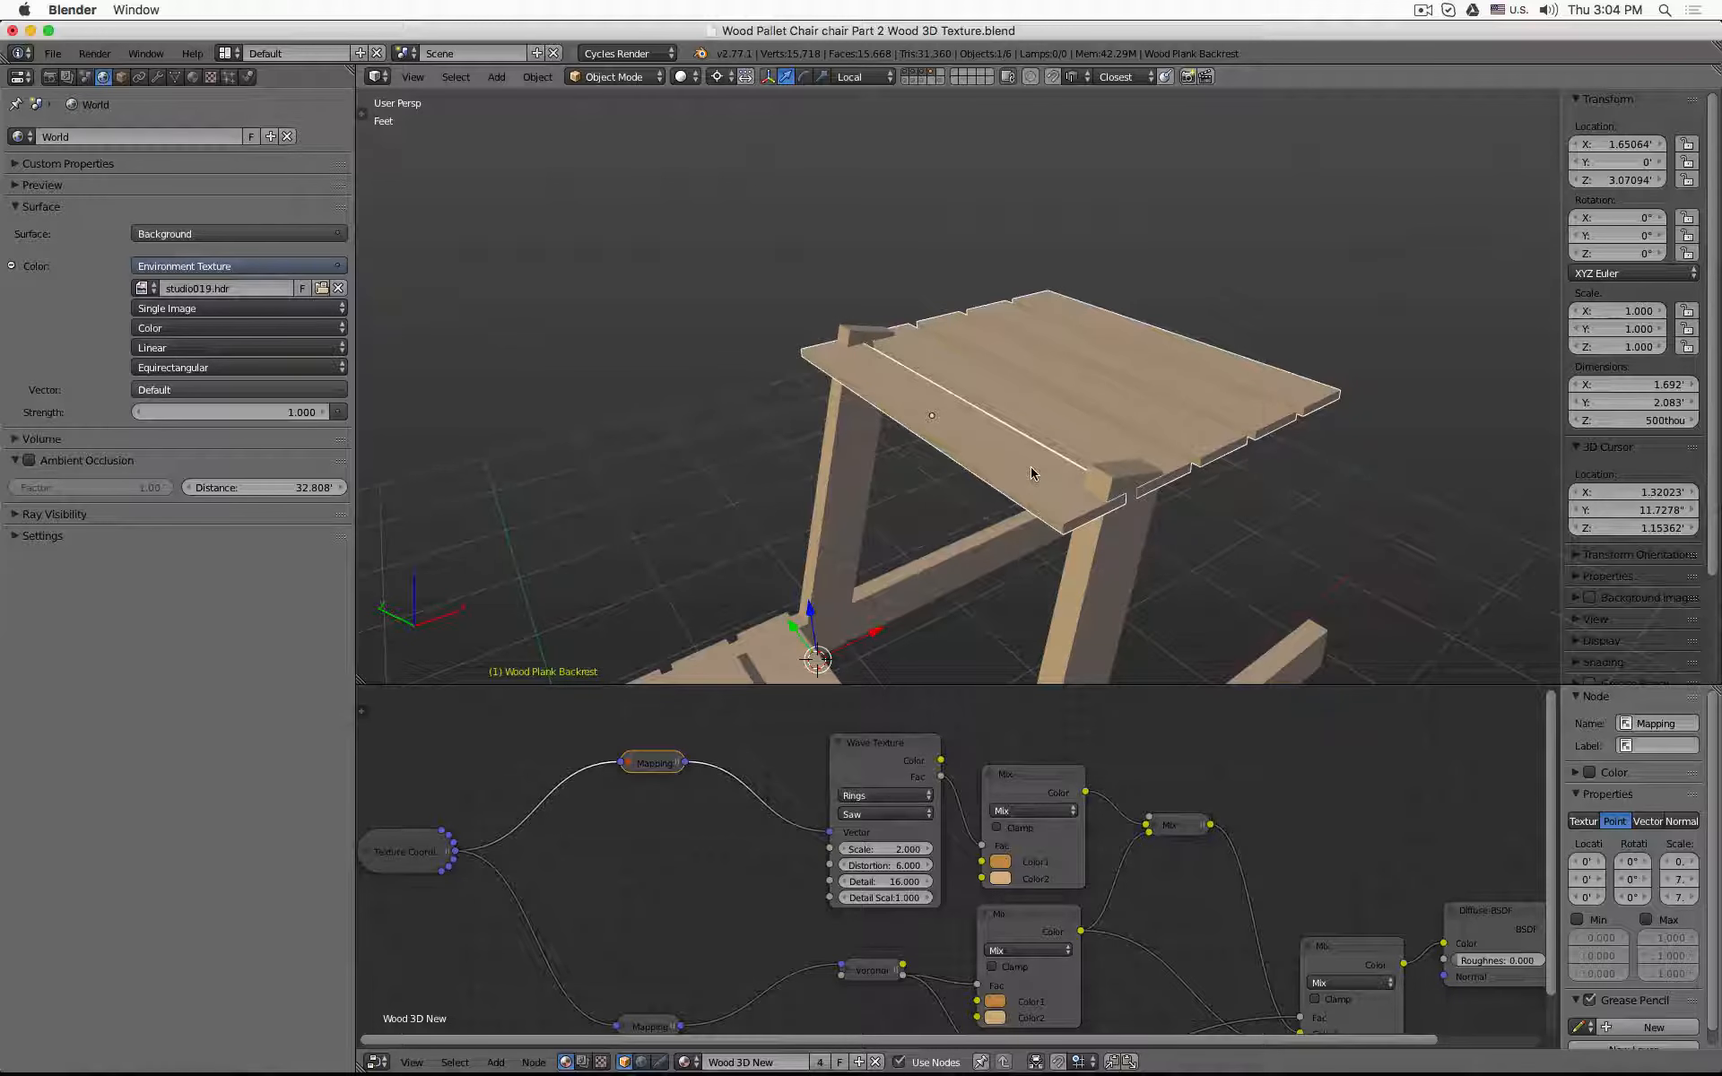
# - Snap the 3D cursor to the Wood Plank Backrest object and select its entire mesh in Edit Mode with wireframe display
pyautogui.hotkey('shift', 's')
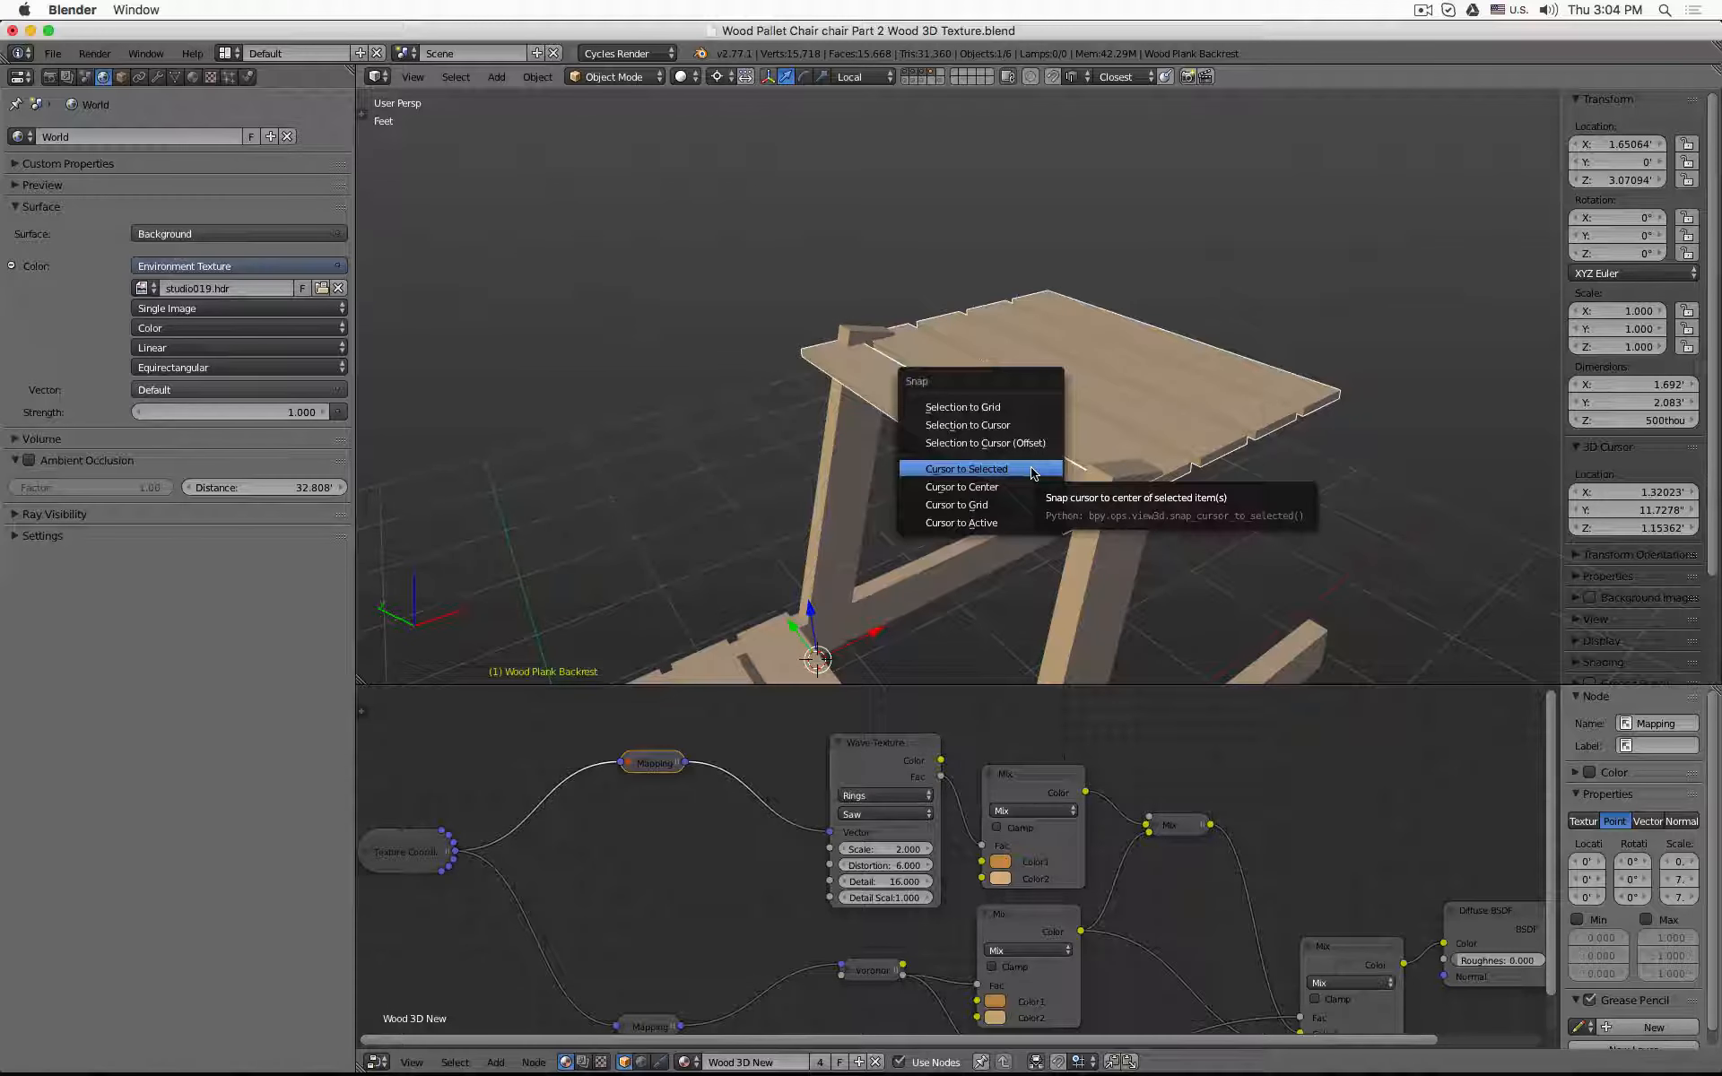
pyautogui.click(1031, 474)
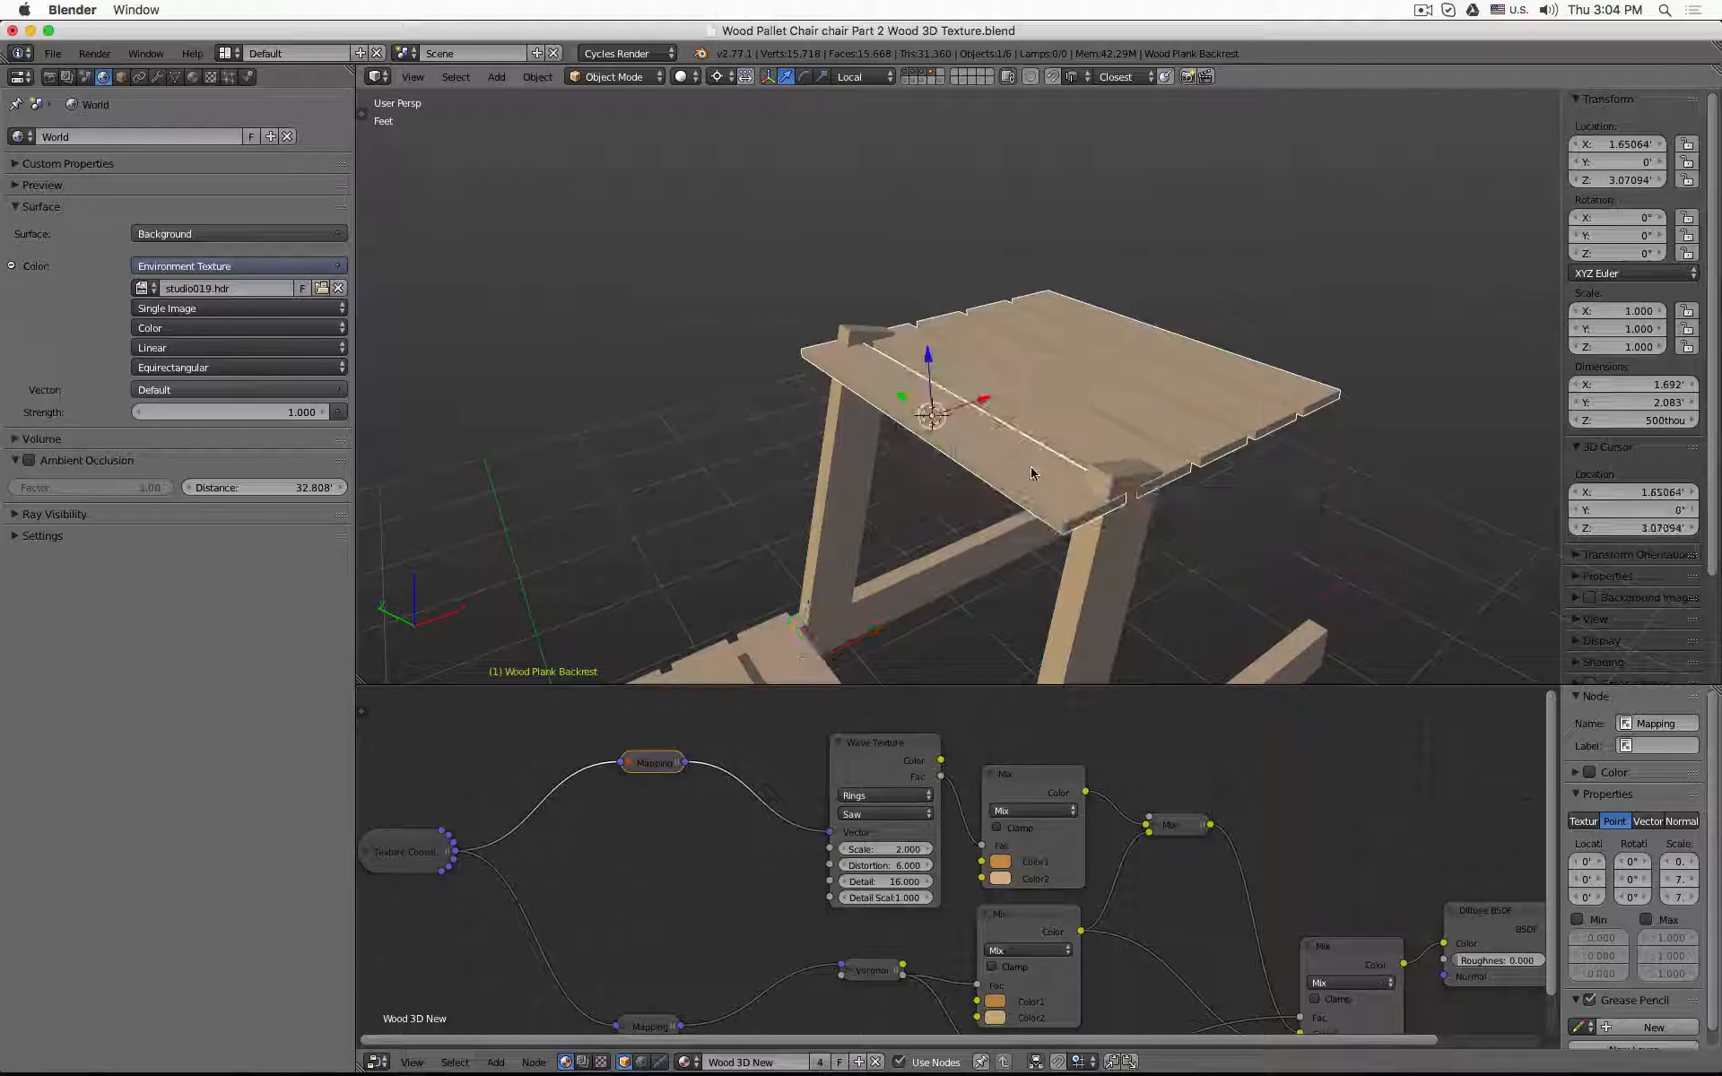
pyautogui.press('Tab')
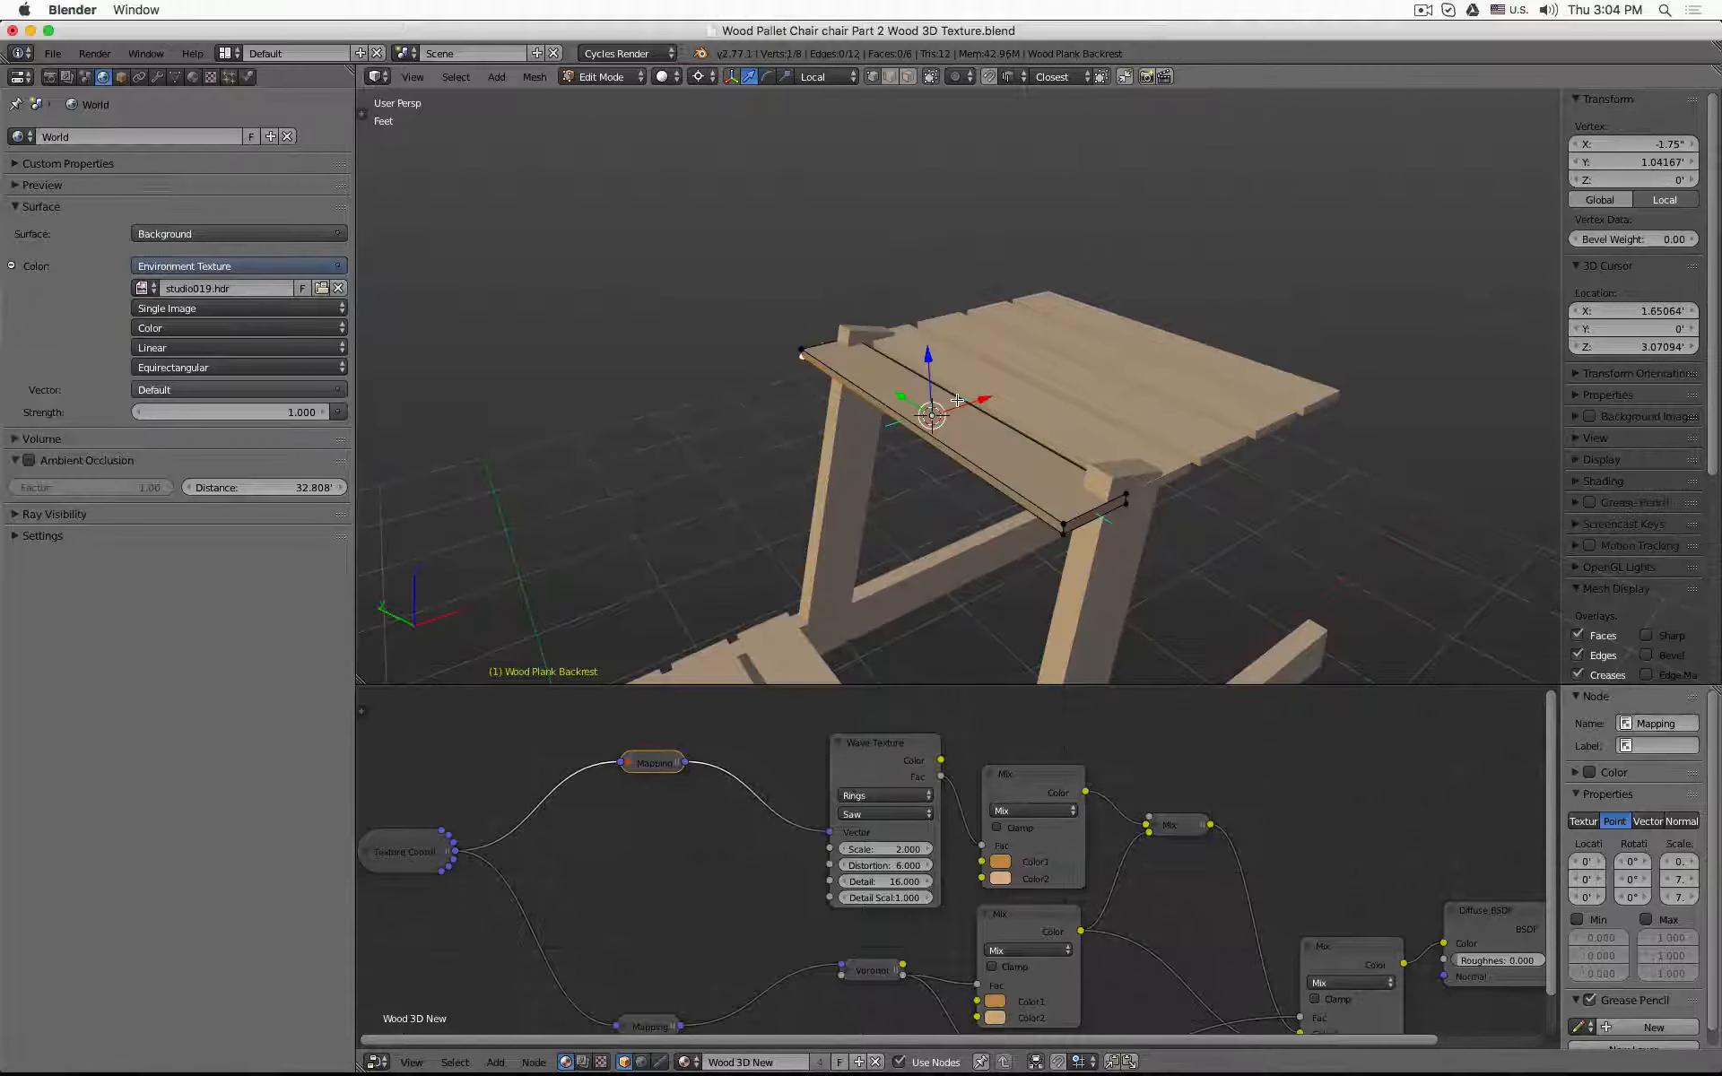
pyautogui.press('z')
pyautogui.press('a')
pyautogui.press('a')
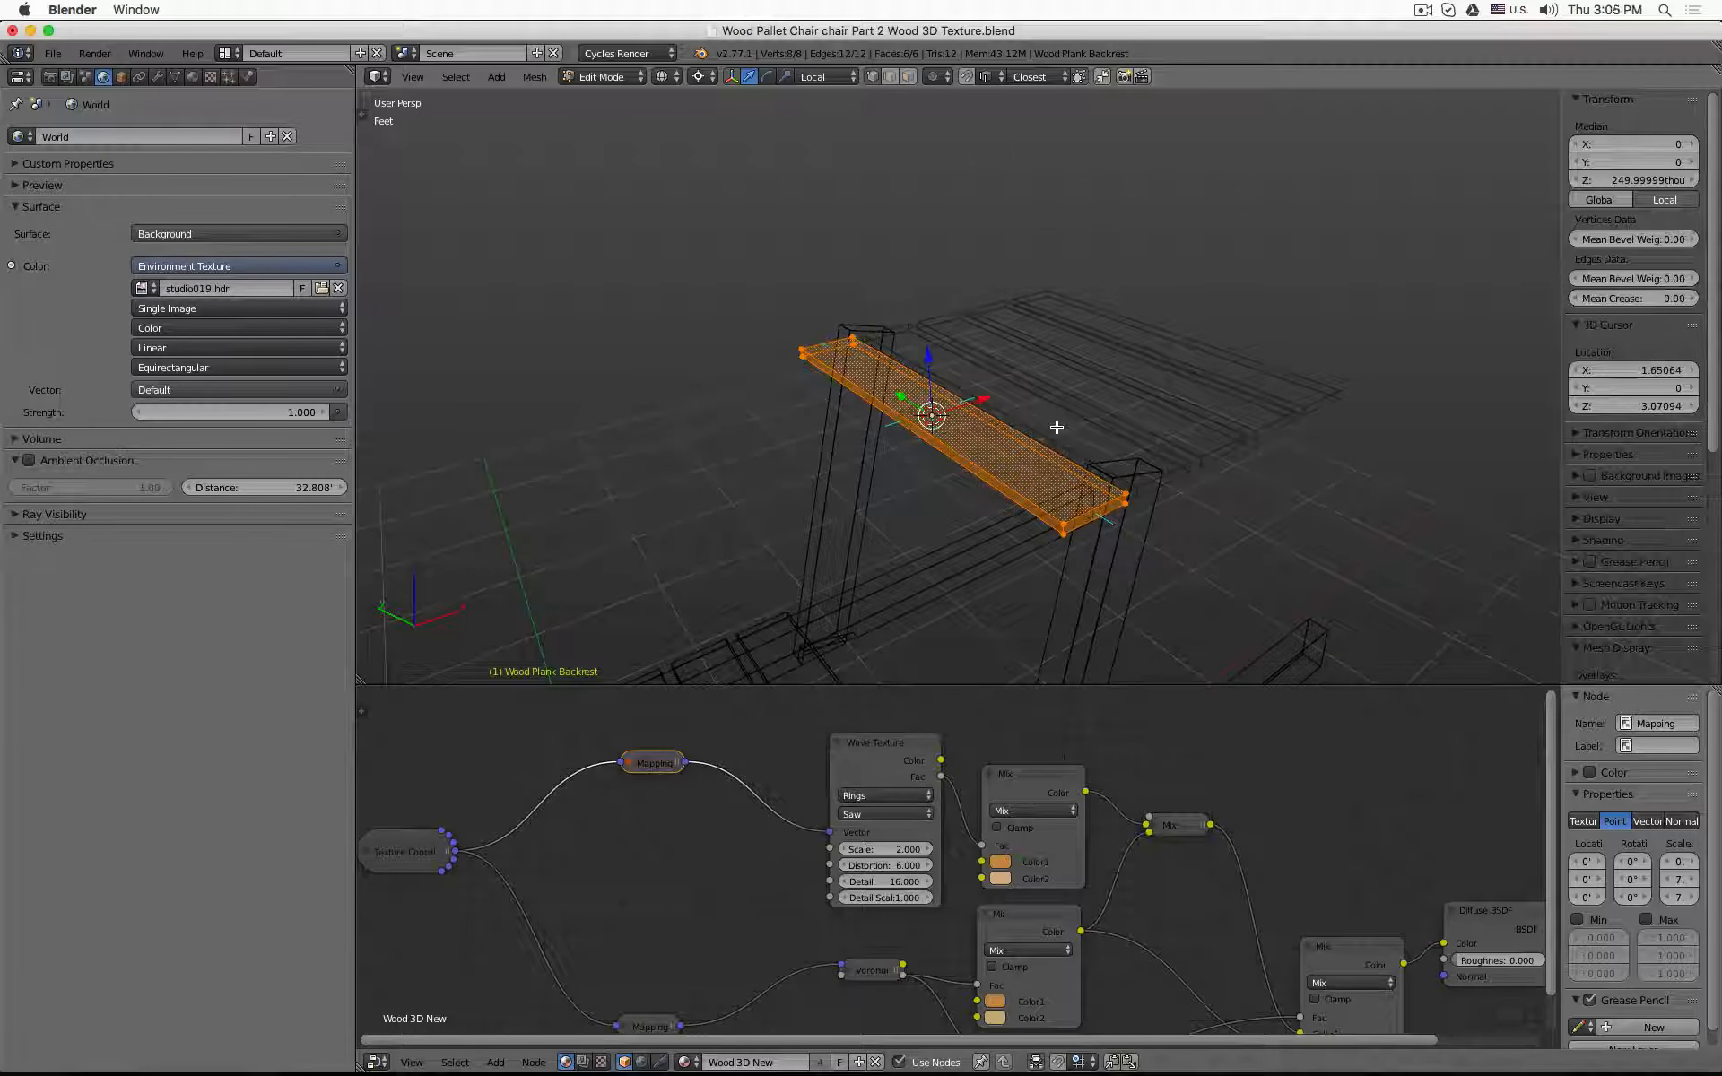
# - Rotate the Wood Plank Backrest's mesh 90° about the global Z axis and return to Object Mode
pyautogui.write('rz')
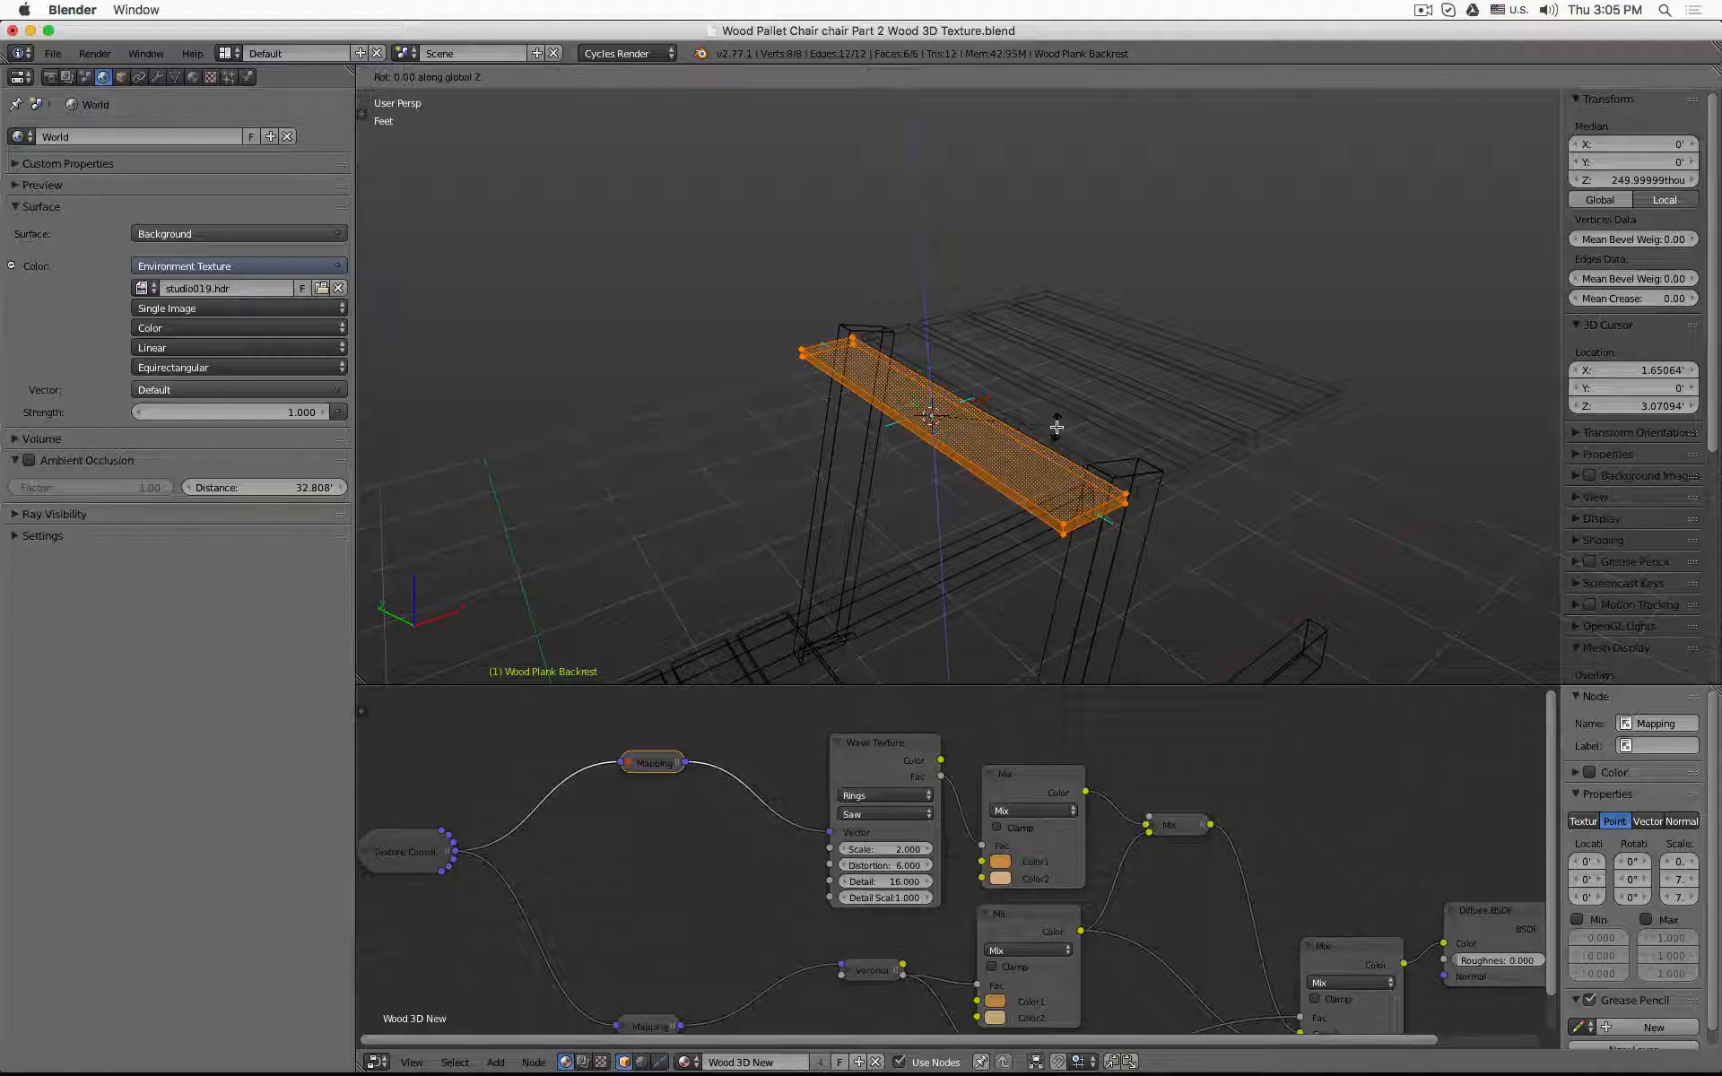
pyautogui.write('90')
pyautogui.press('Return')
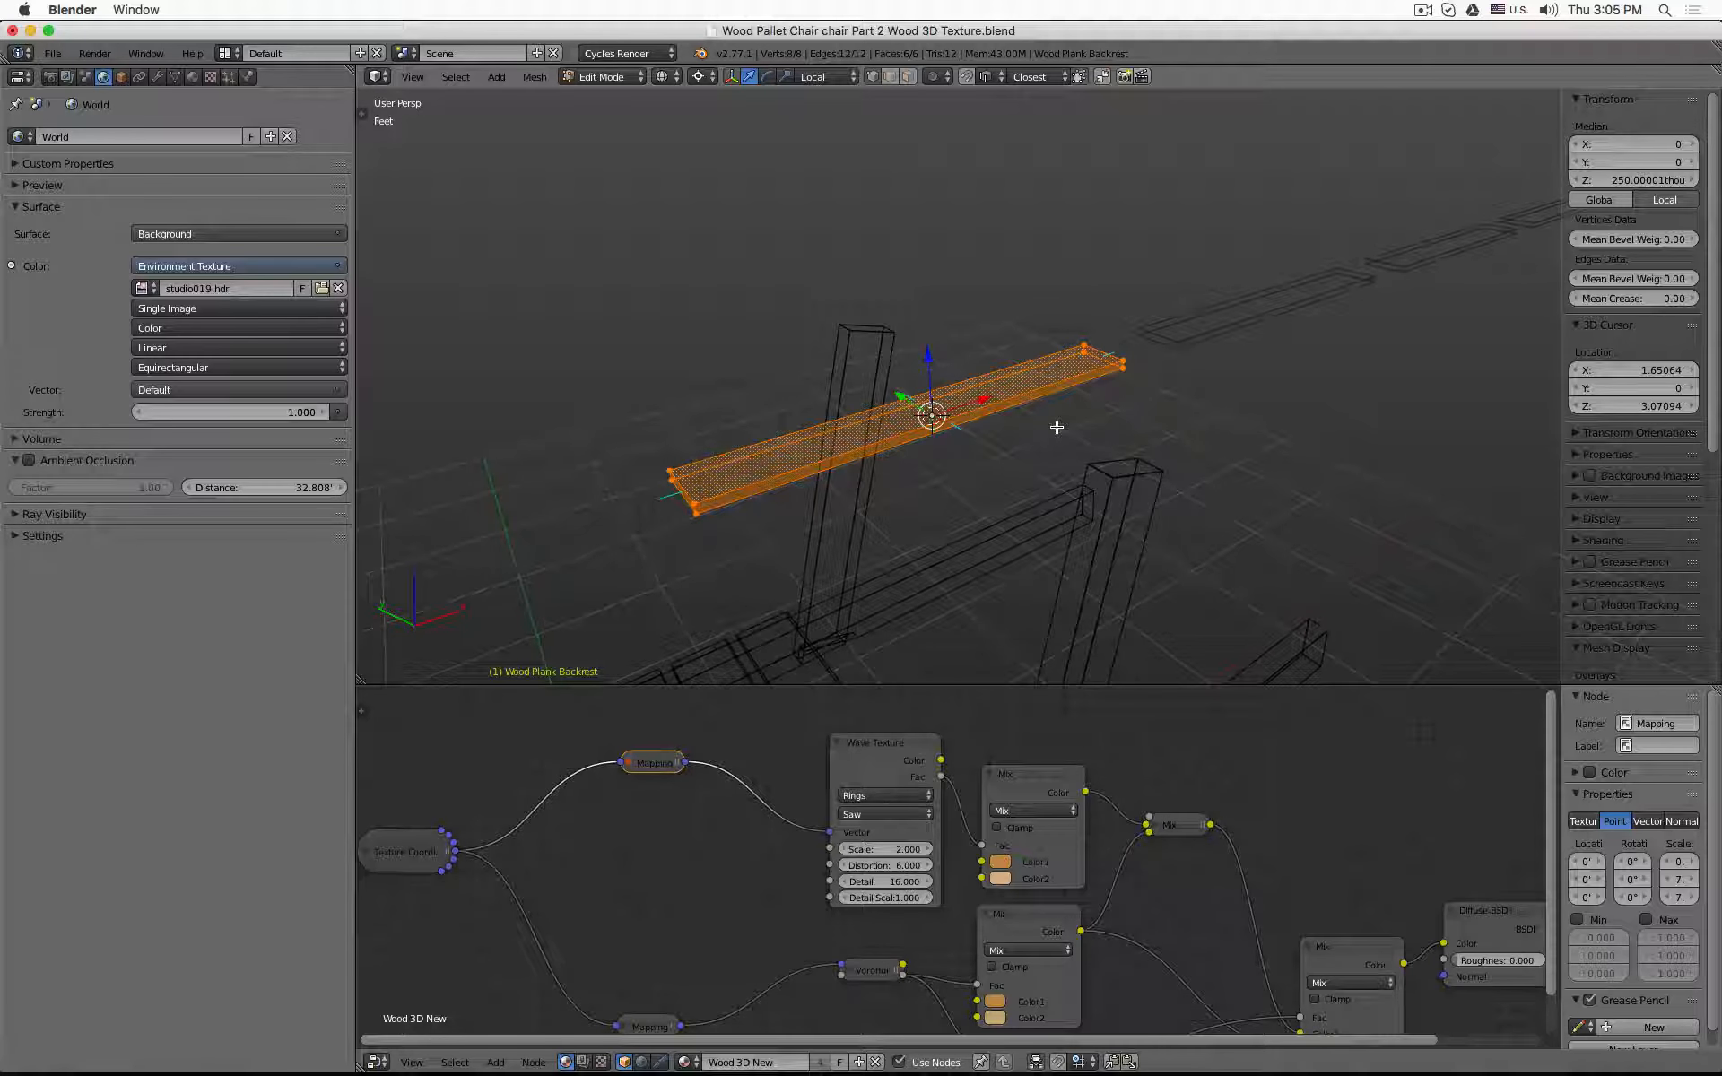
pyautogui.press('Tab')
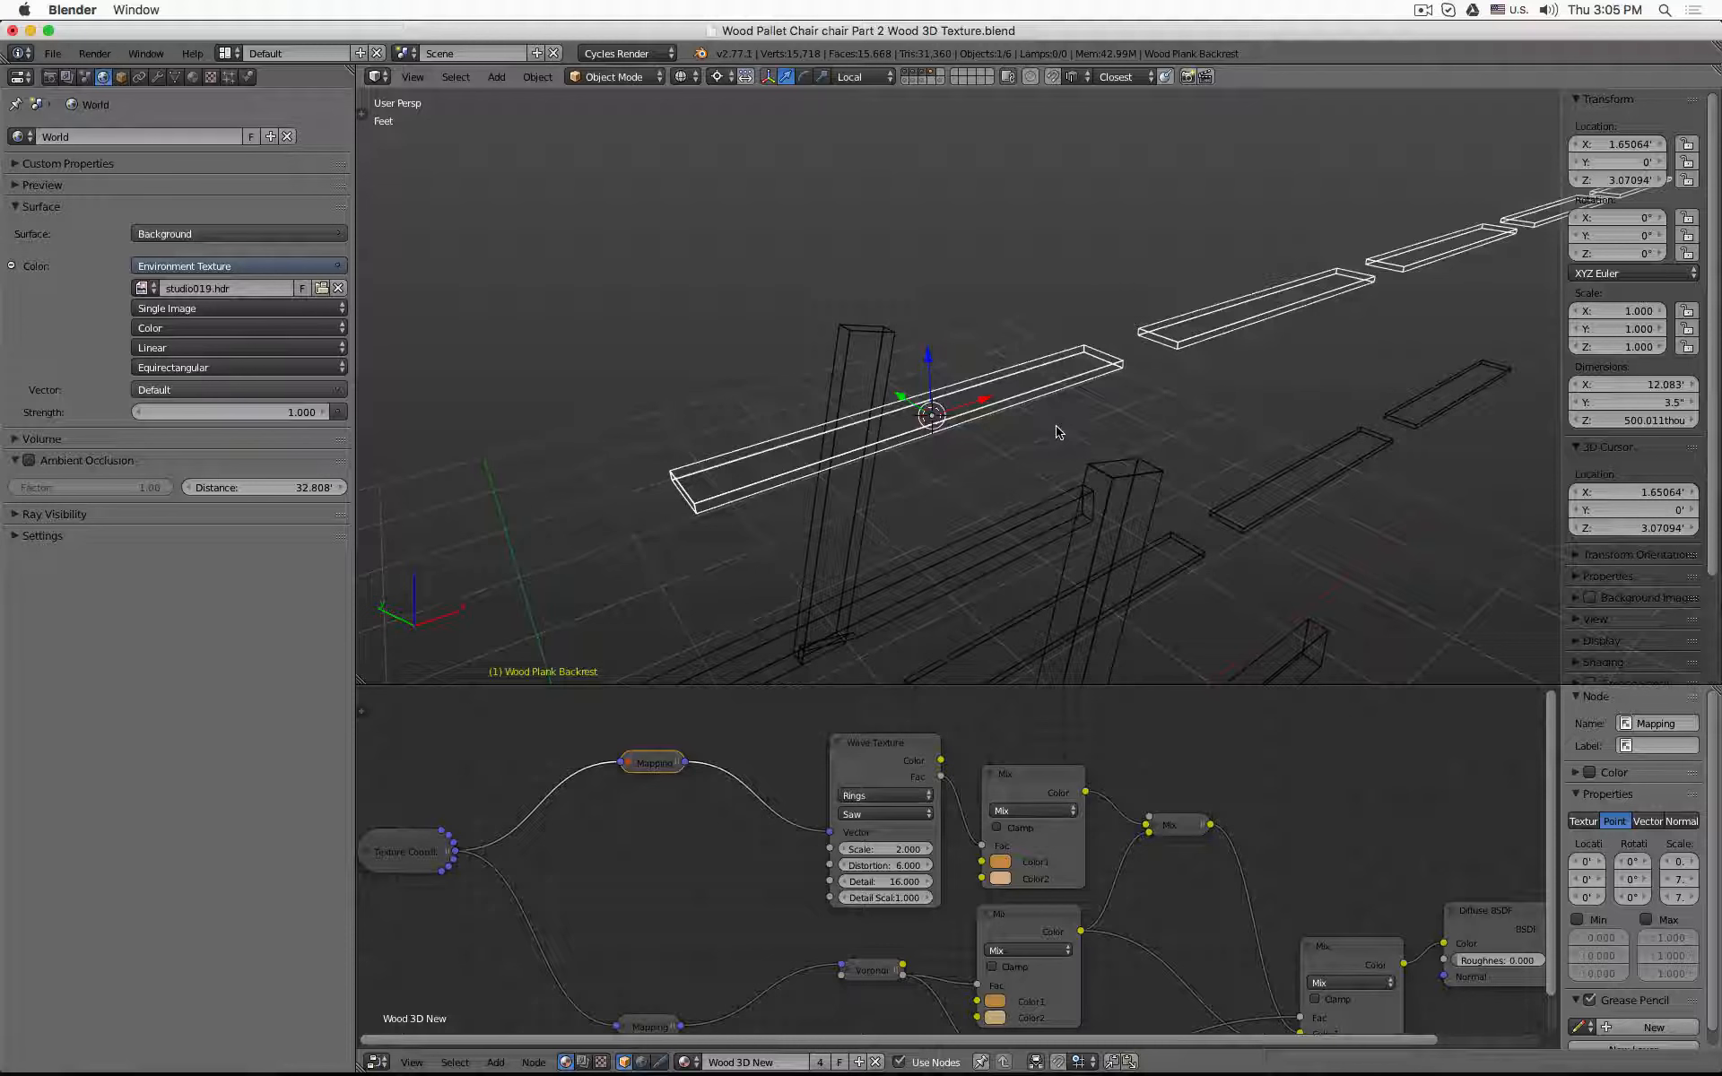
# - Rotate the Wood Plank Backrest object 90° about the global Z axis and check its wood grain in Rendered shading
pyautogui.press('r')
pyautogui.press('z')
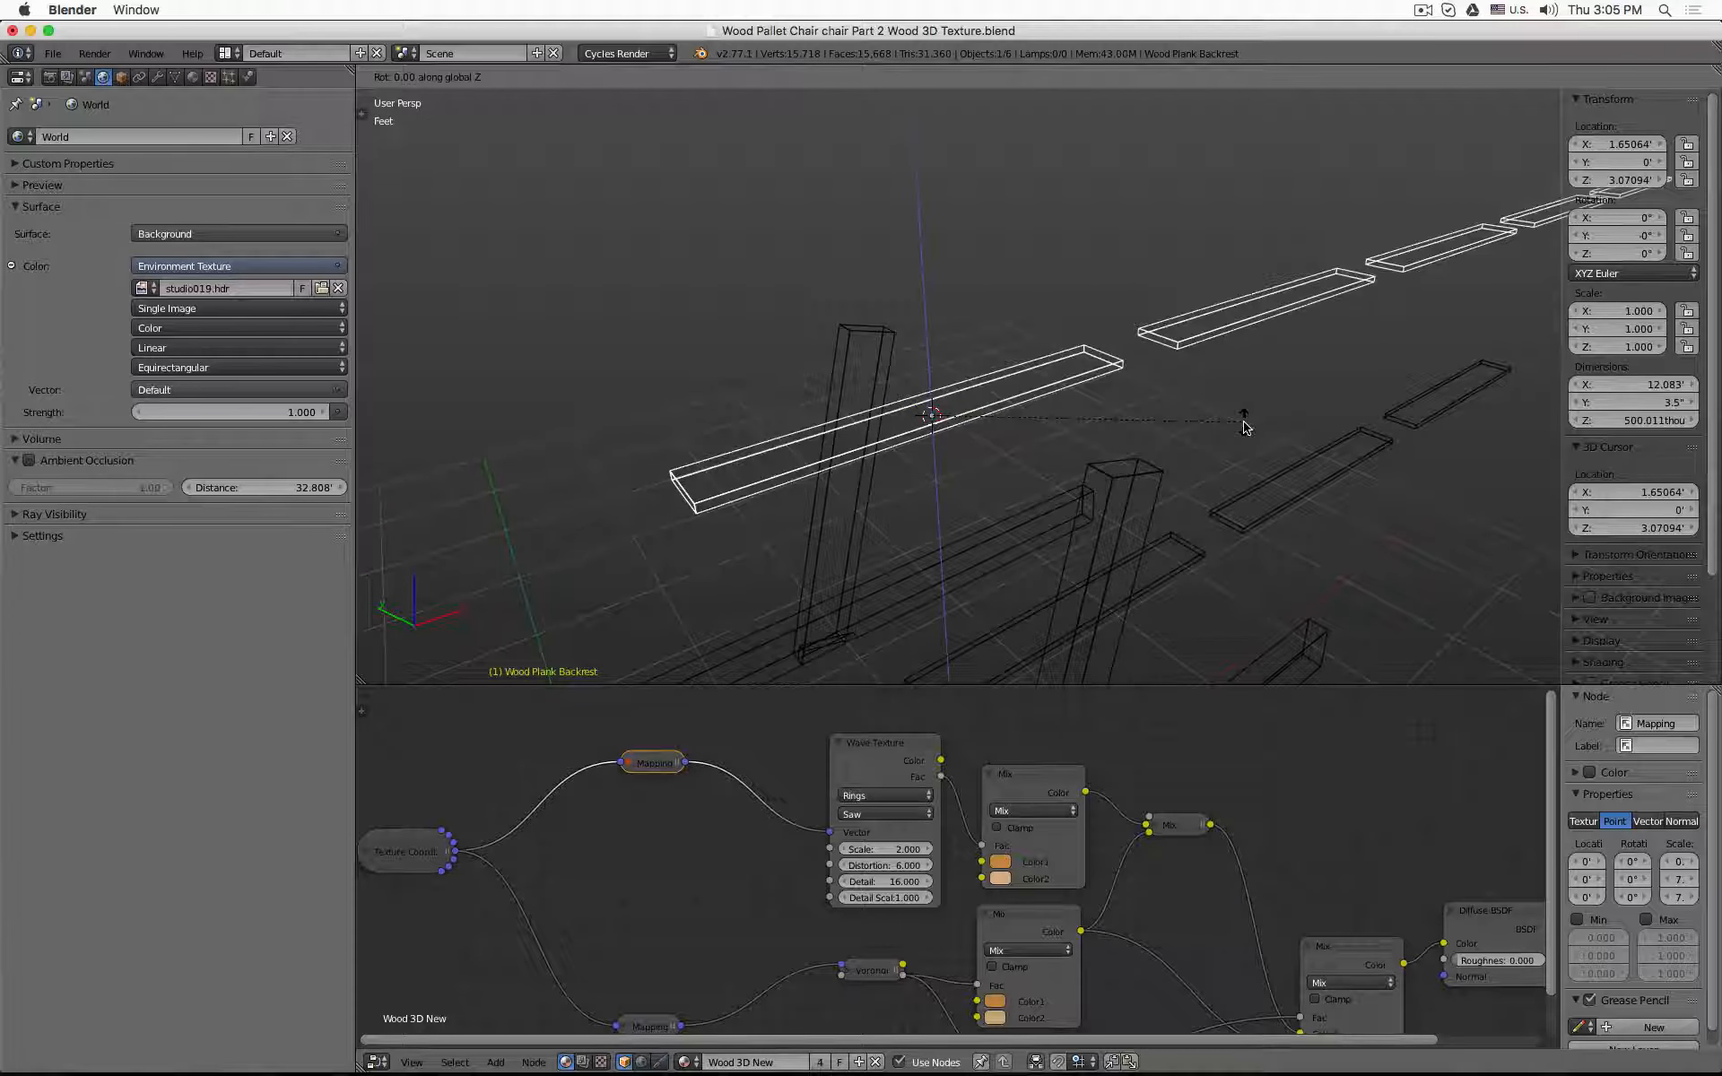
pyautogui.write('90')
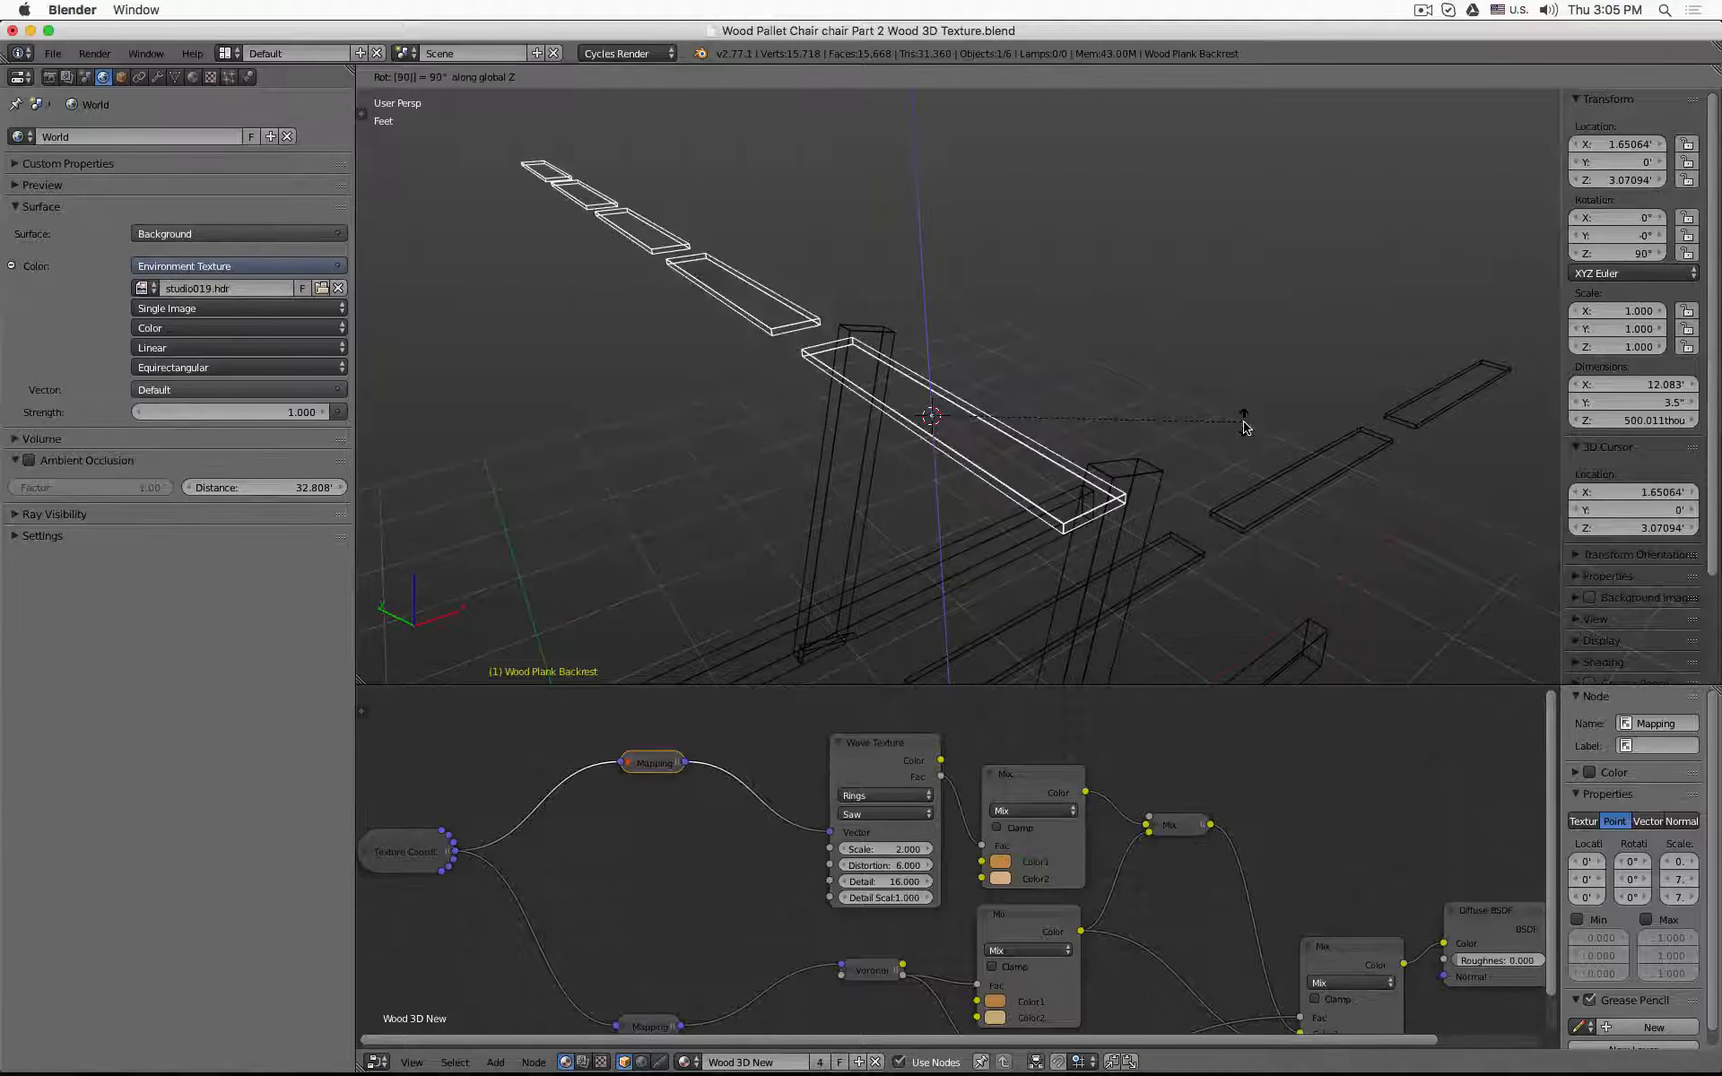
pyautogui.press('Return')
pyautogui.hotkey('shift', 'z')
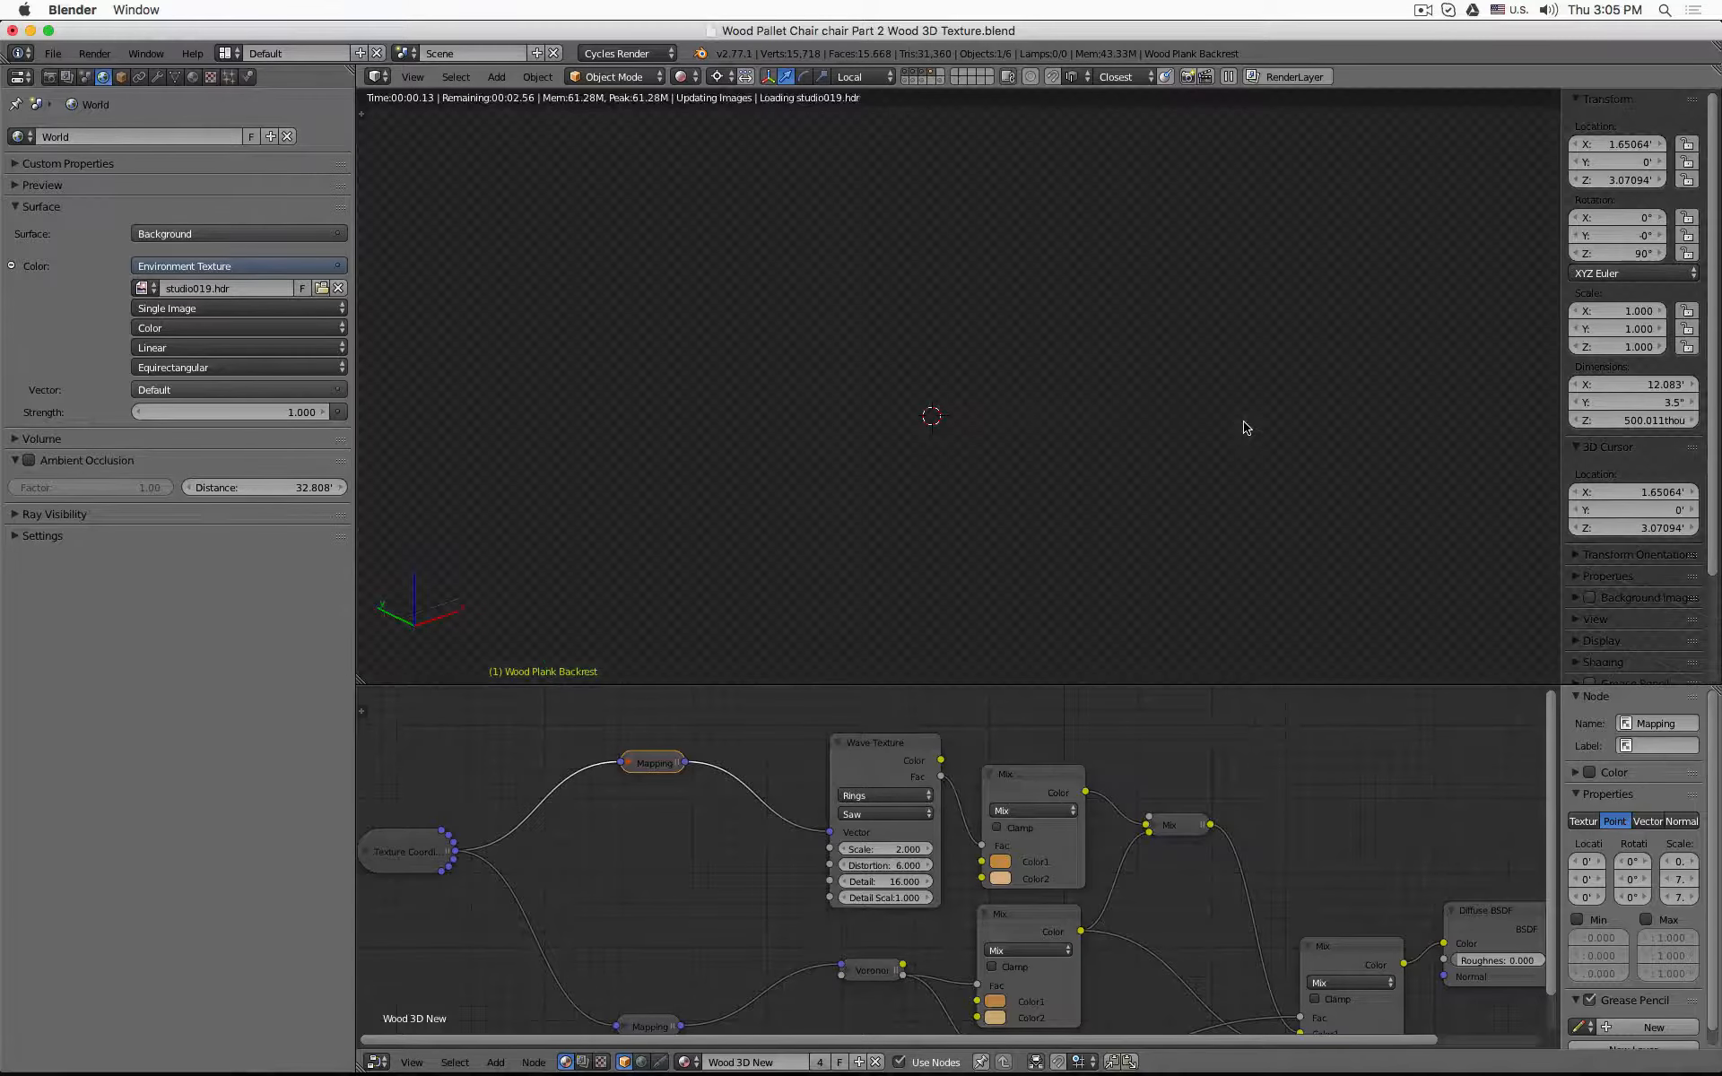
pyautogui.scroll(4, 1074, 548)
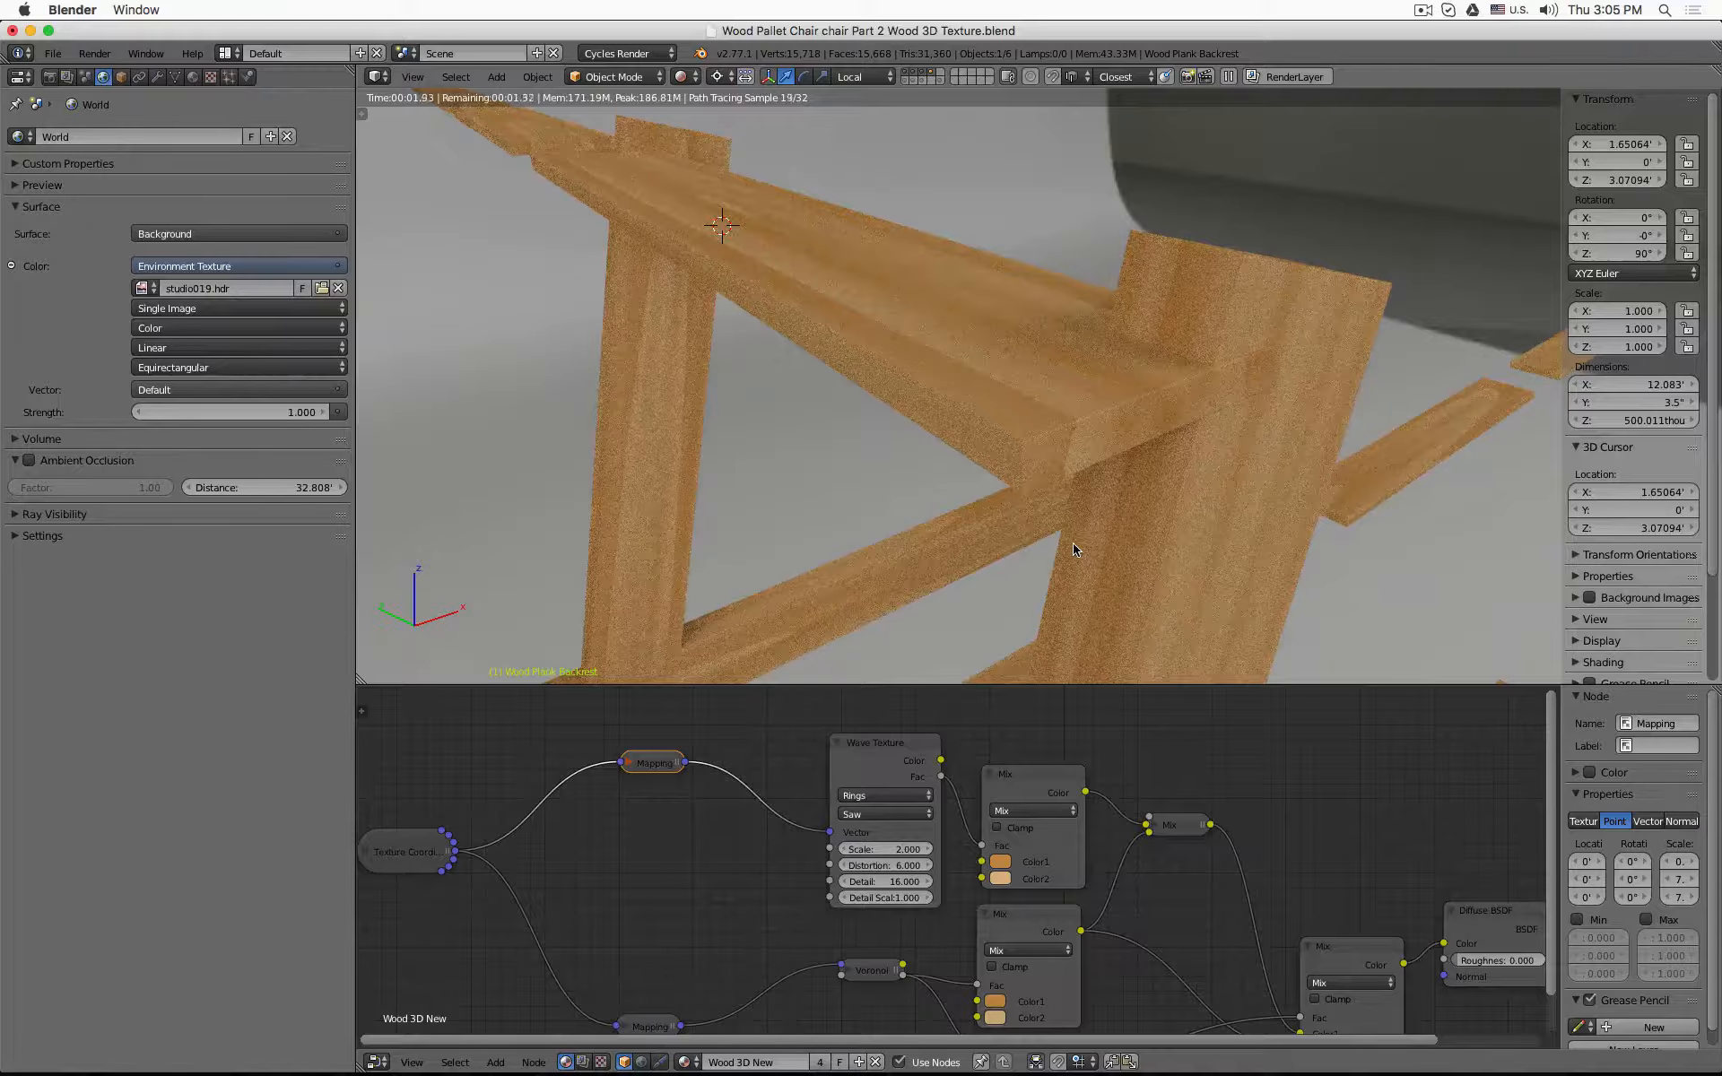
pyautogui.scroll(-5, 1074, 549)
pyautogui.hotkey('shift', 'z')
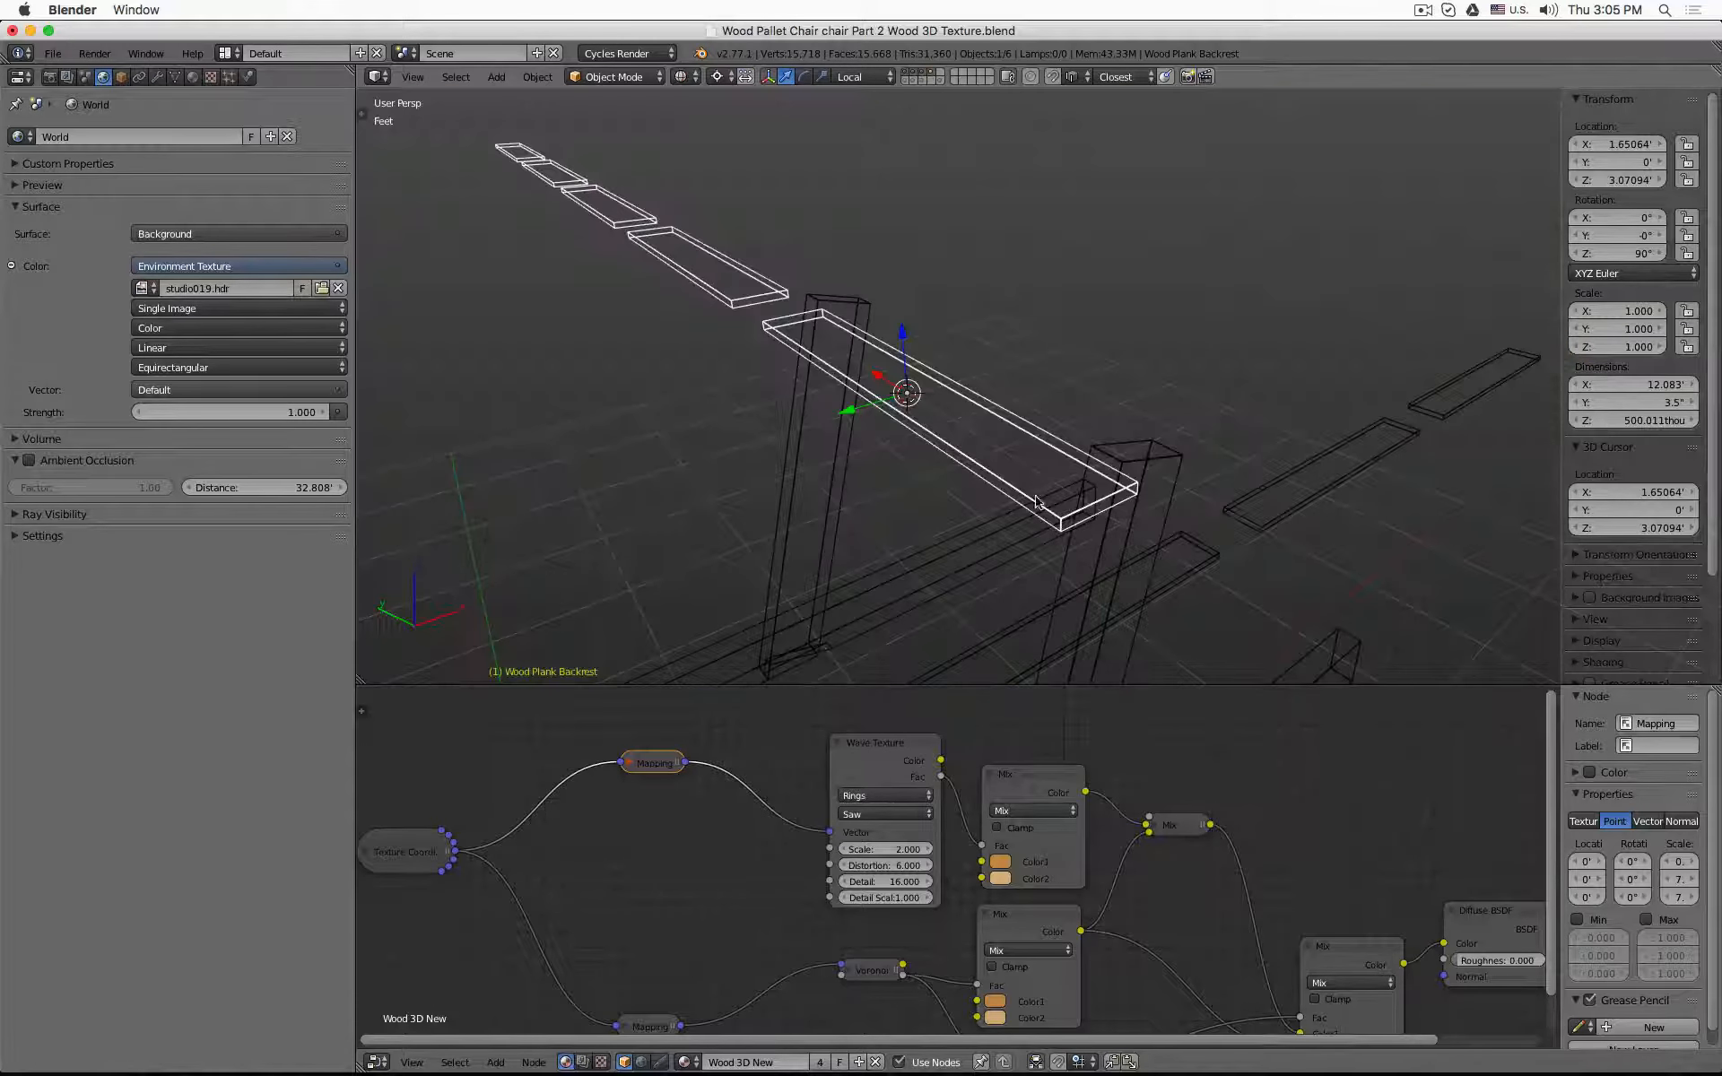
# - Set the Wood Plank Backrest object's X rotation to 105° and display the chair in Solid shading
pyautogui.click(1606, 217)
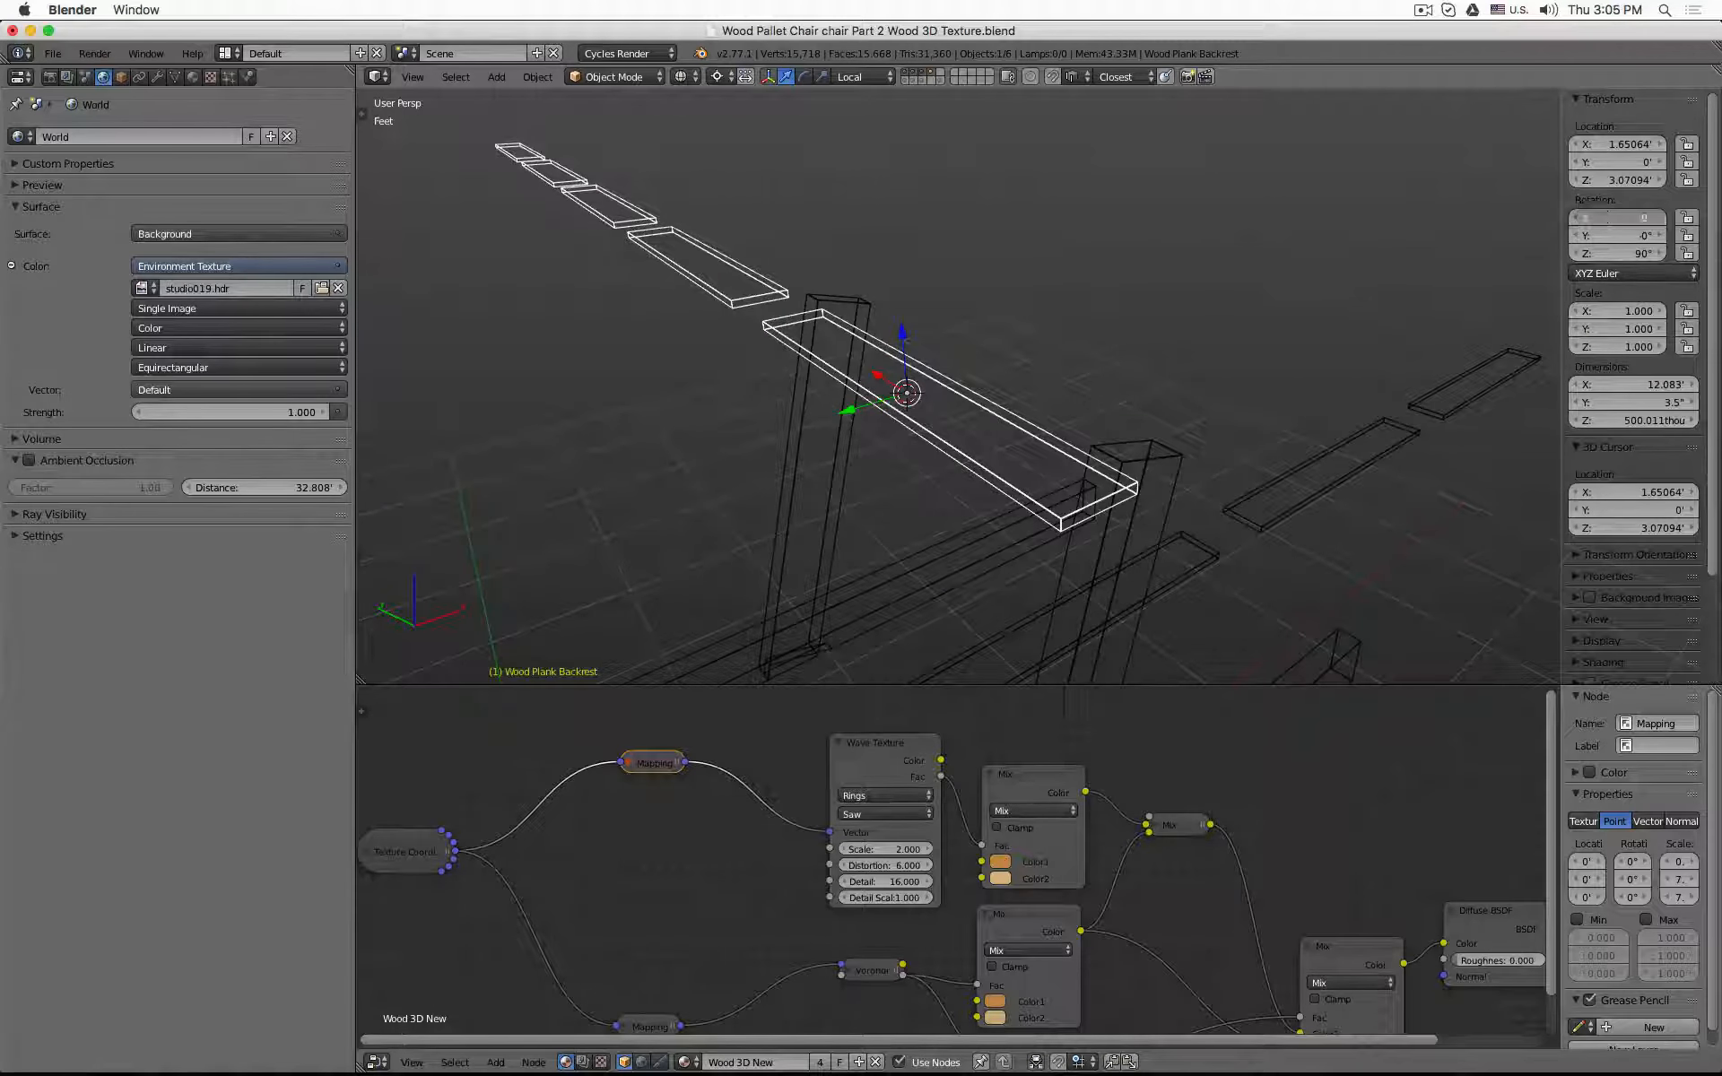
pyautogui.write('105')
pyautogui.press('Return')
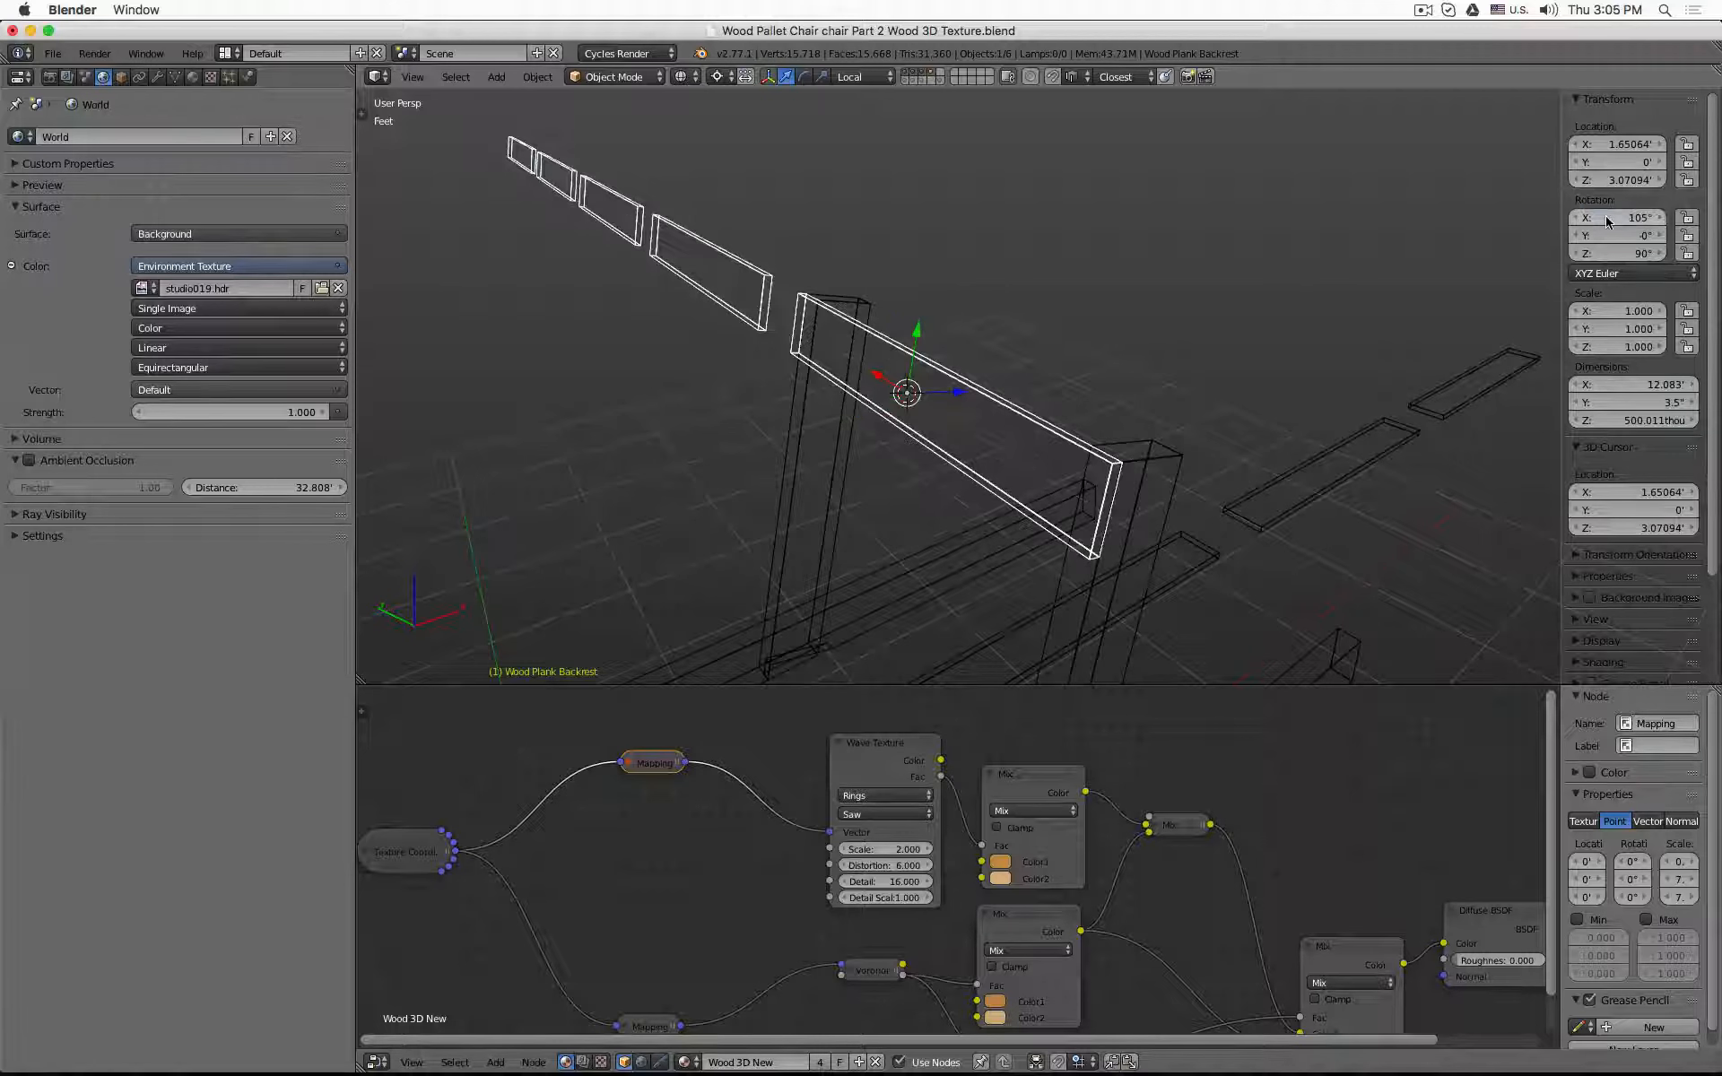
pyautogui.press('z')
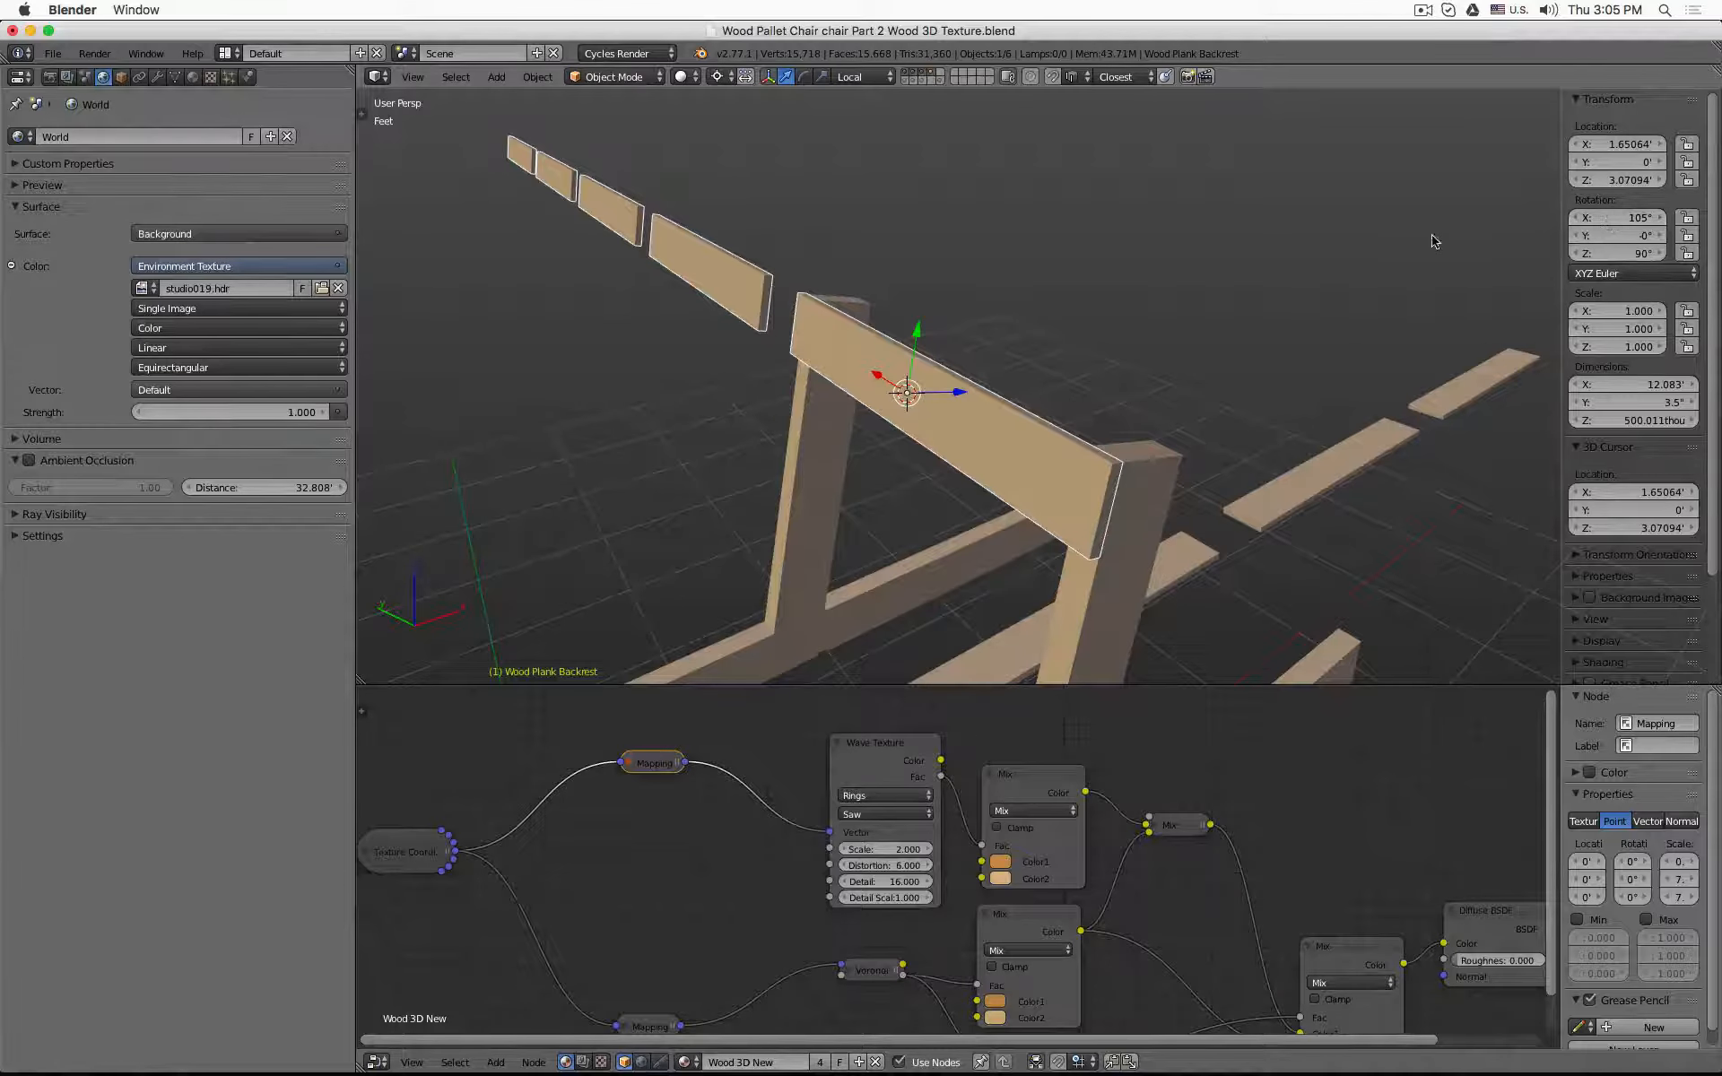
pyautogui.moveTo(1429, 238); pyautogui.dragTo(1243, 260, button='middle')
pyautogui.moveTo(884, 299); pyautogui.dragTo(807, 352, button='middle')
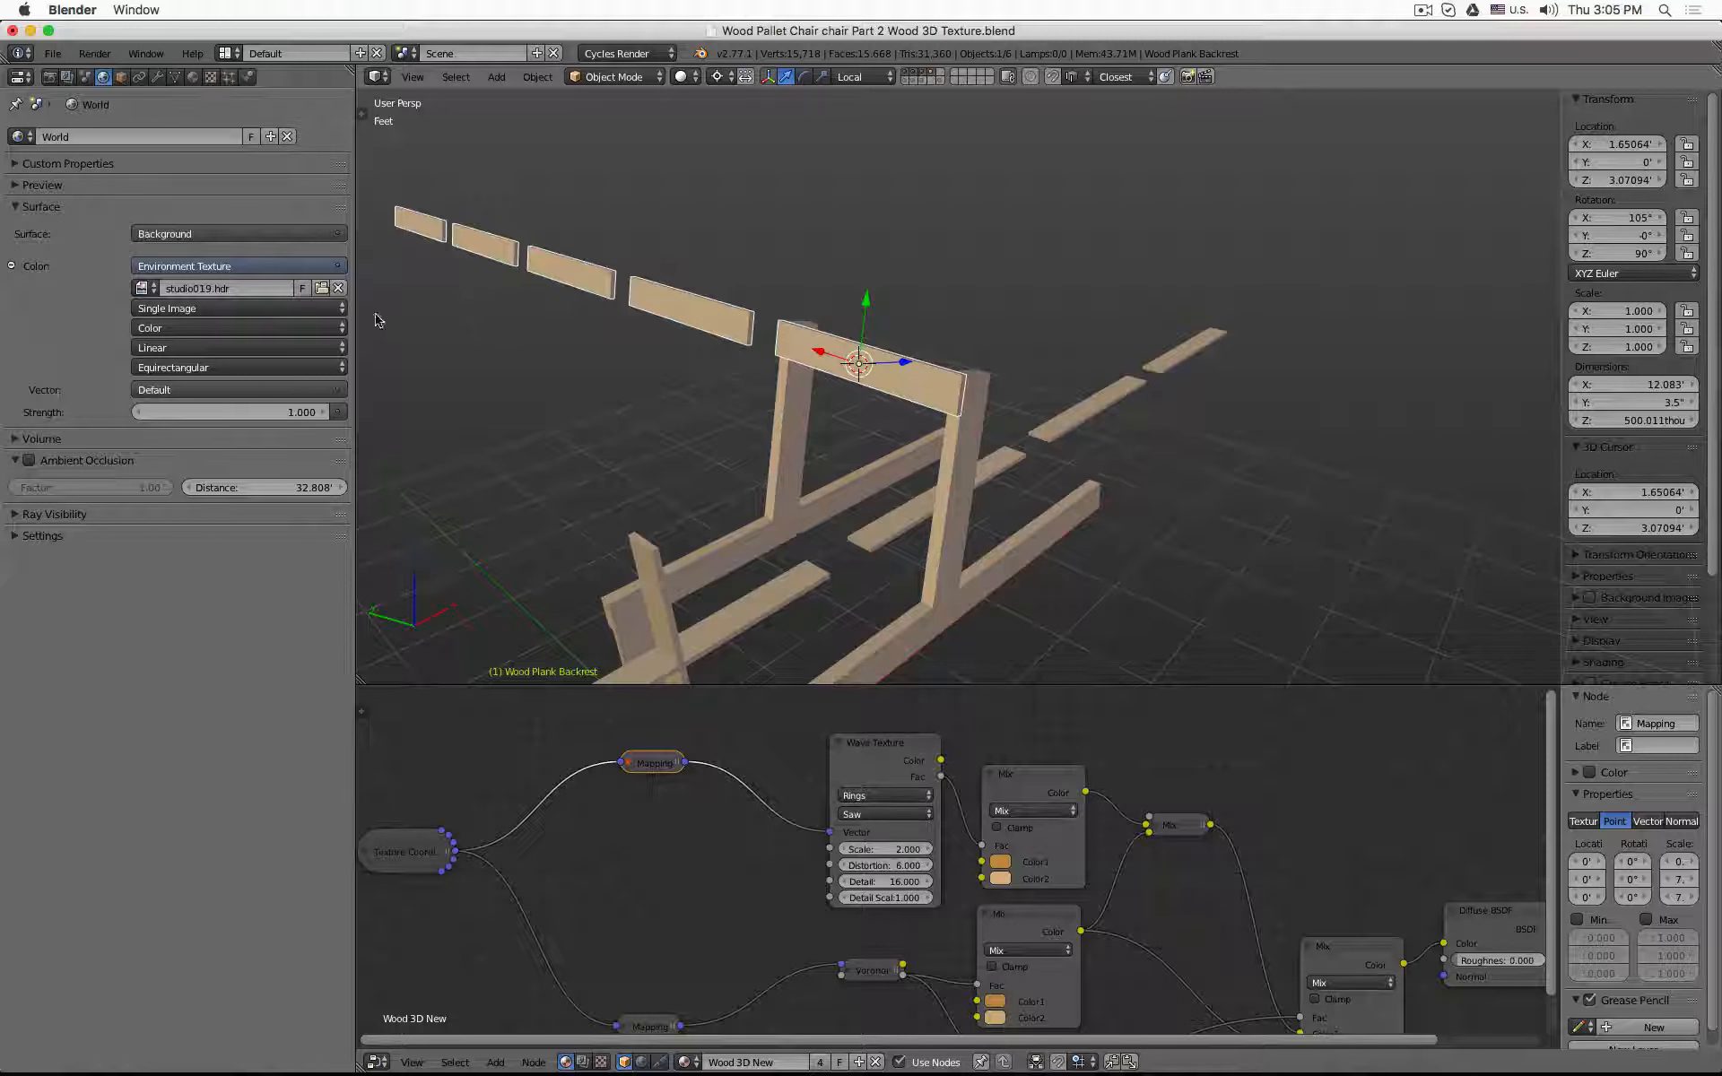
# - Set the backrest Array modifier's relative offset to 0 in X and -1.2 in Y
pyautogui.click(157, 79)
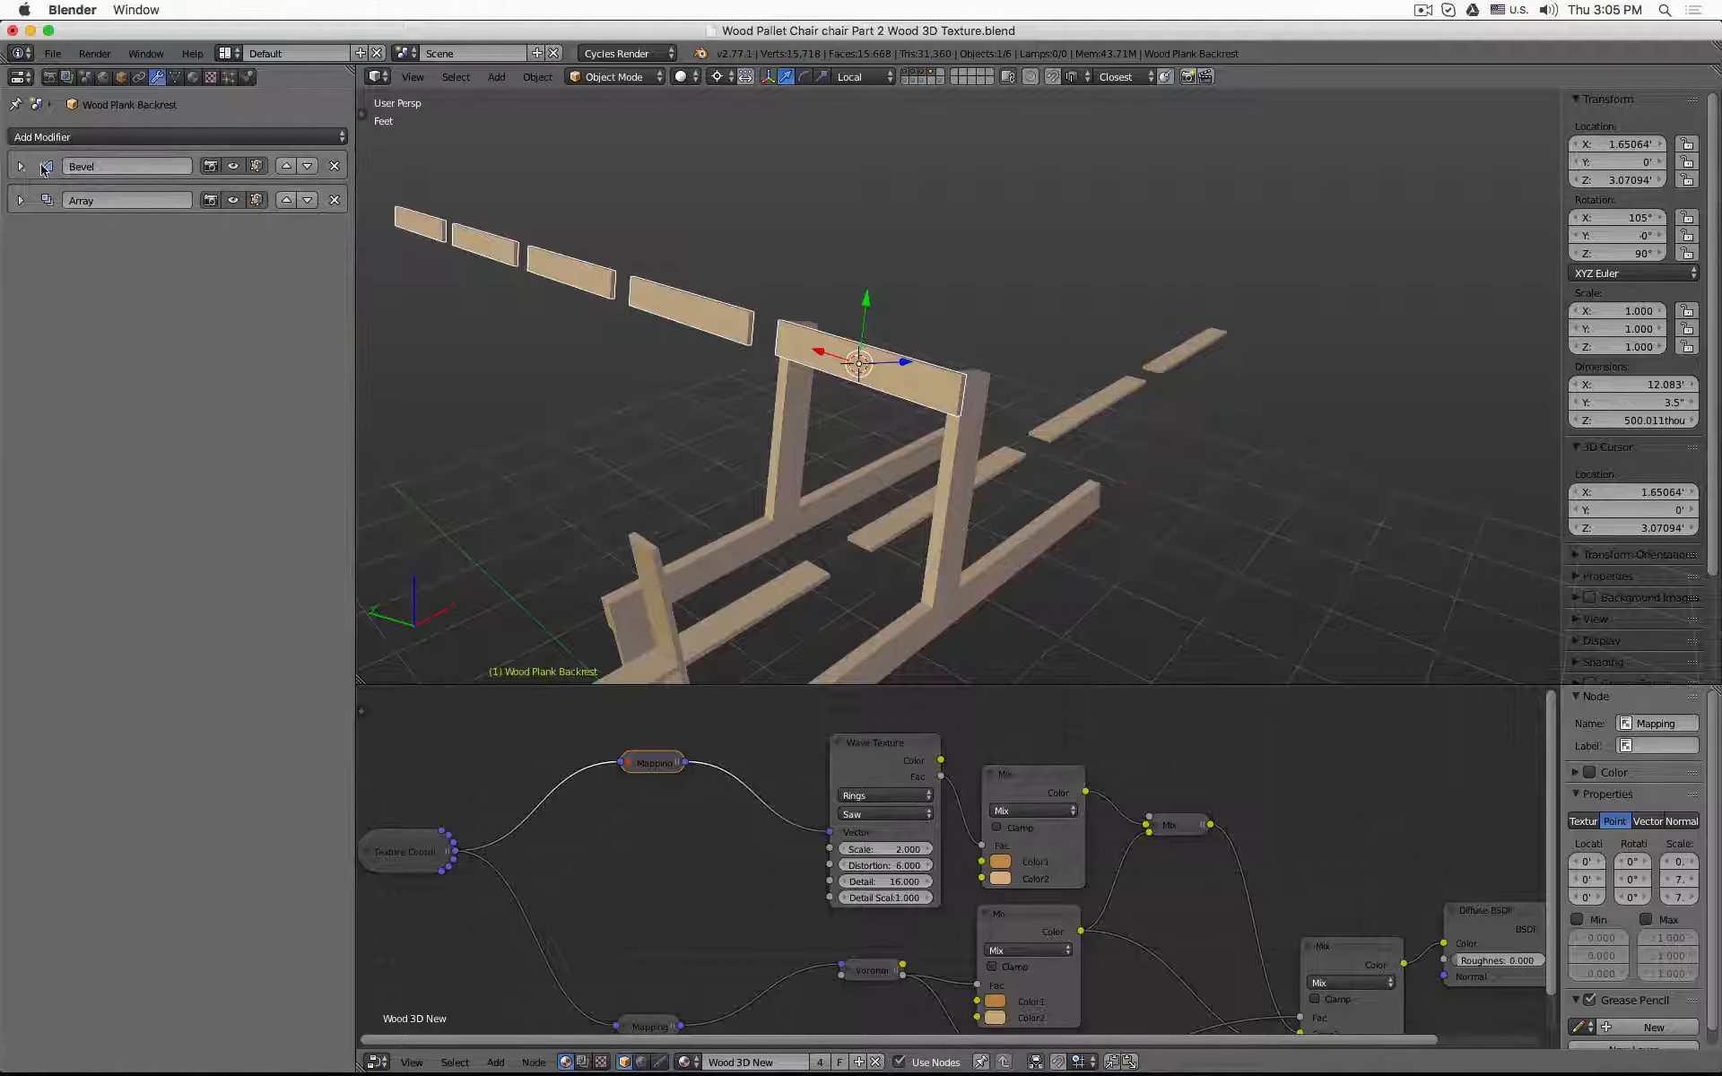
pyautogui.click(20, 201)
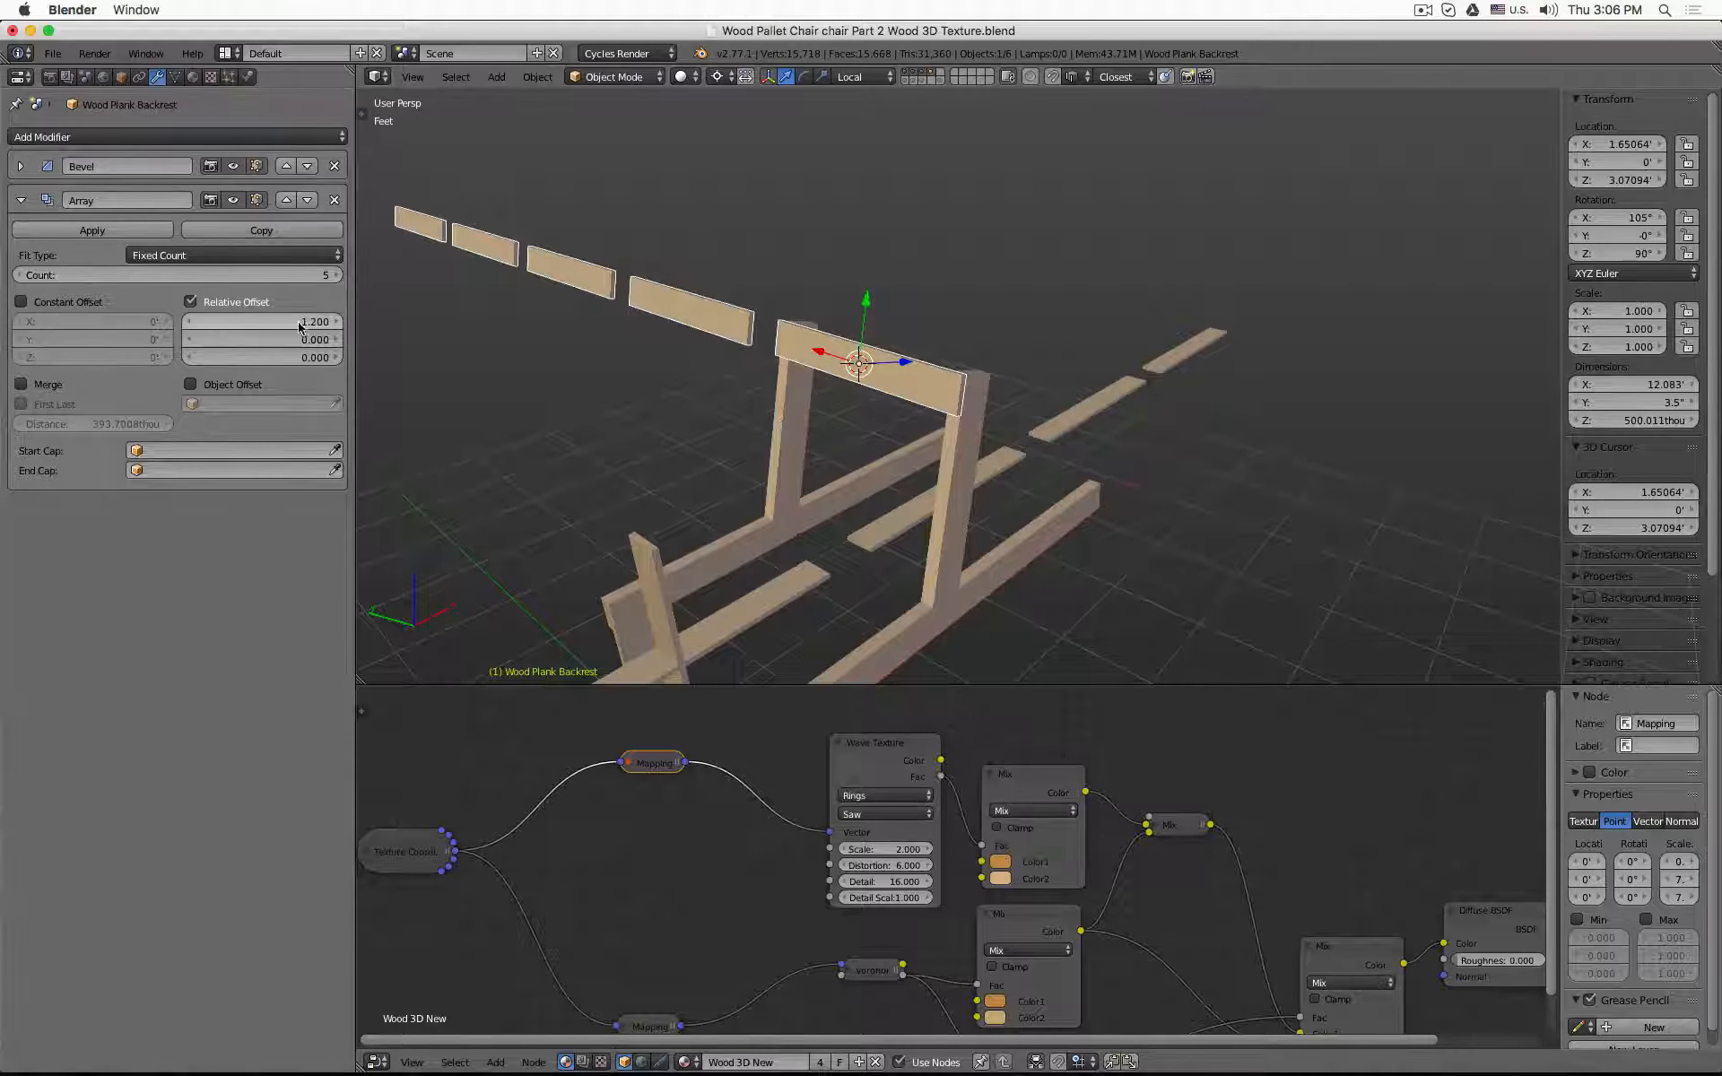
pyautogui.press('BackSpace')
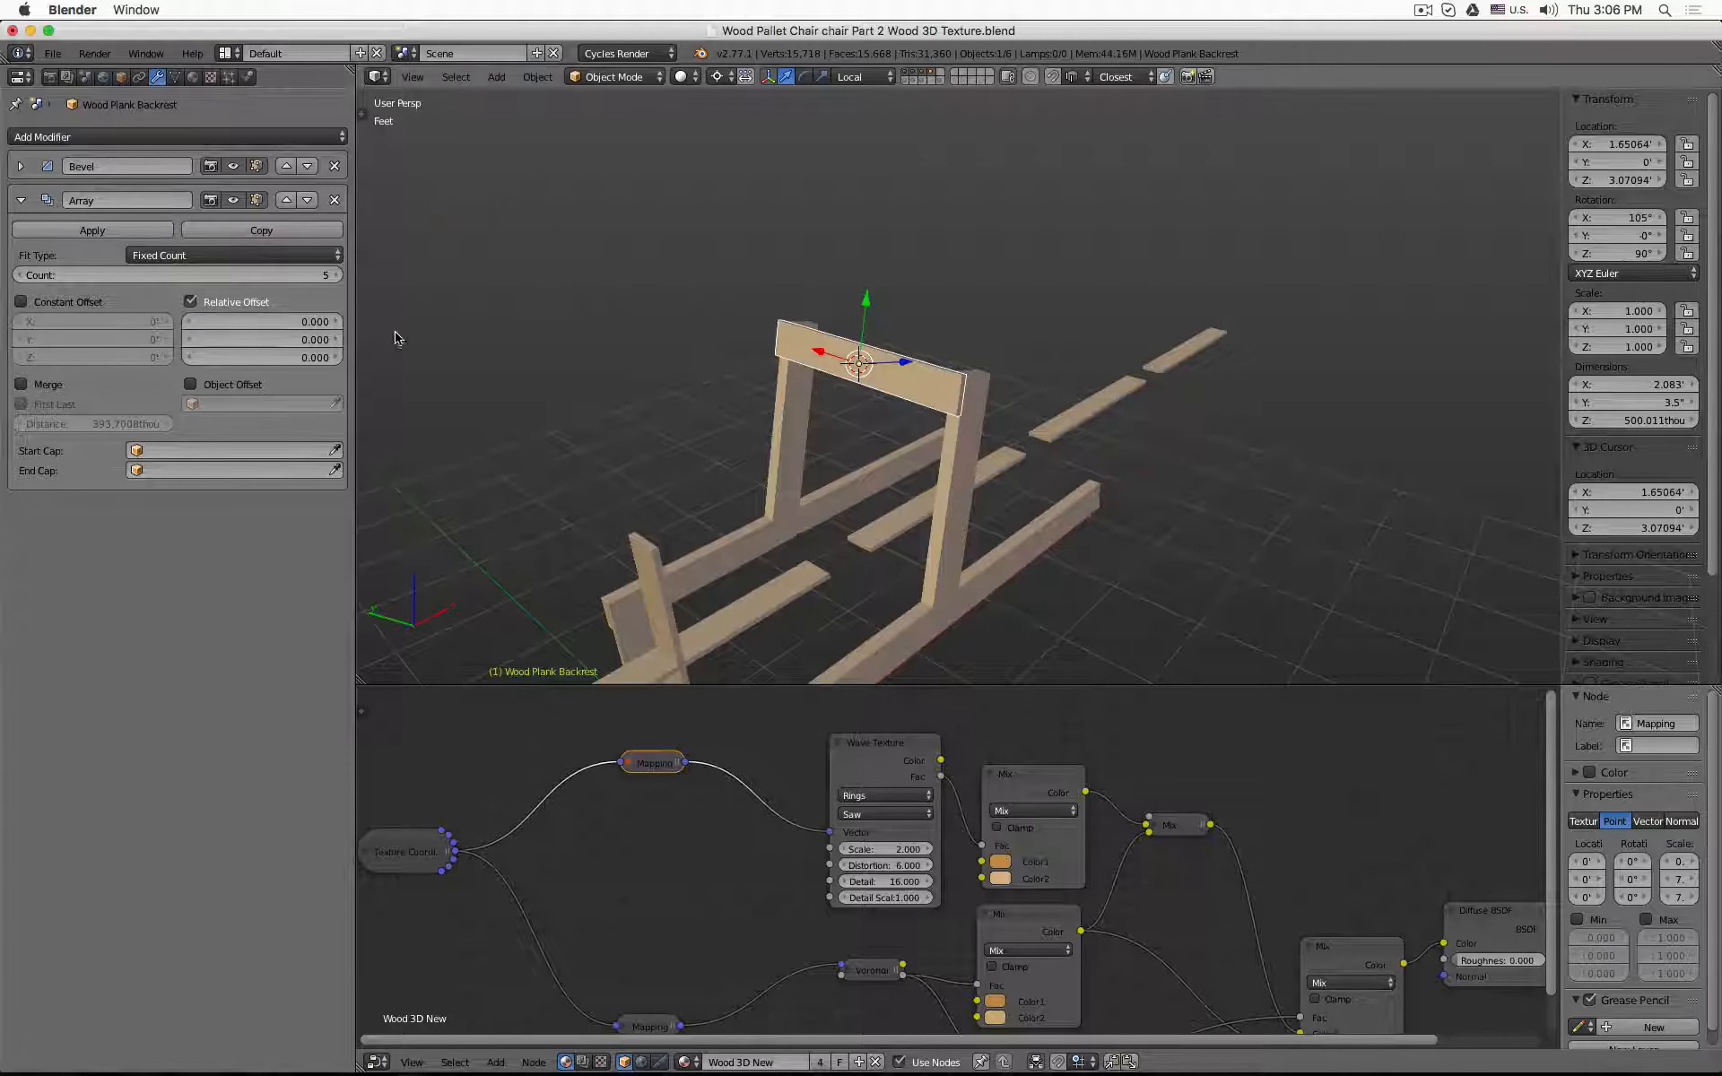
pyautogui.click(269, 338)
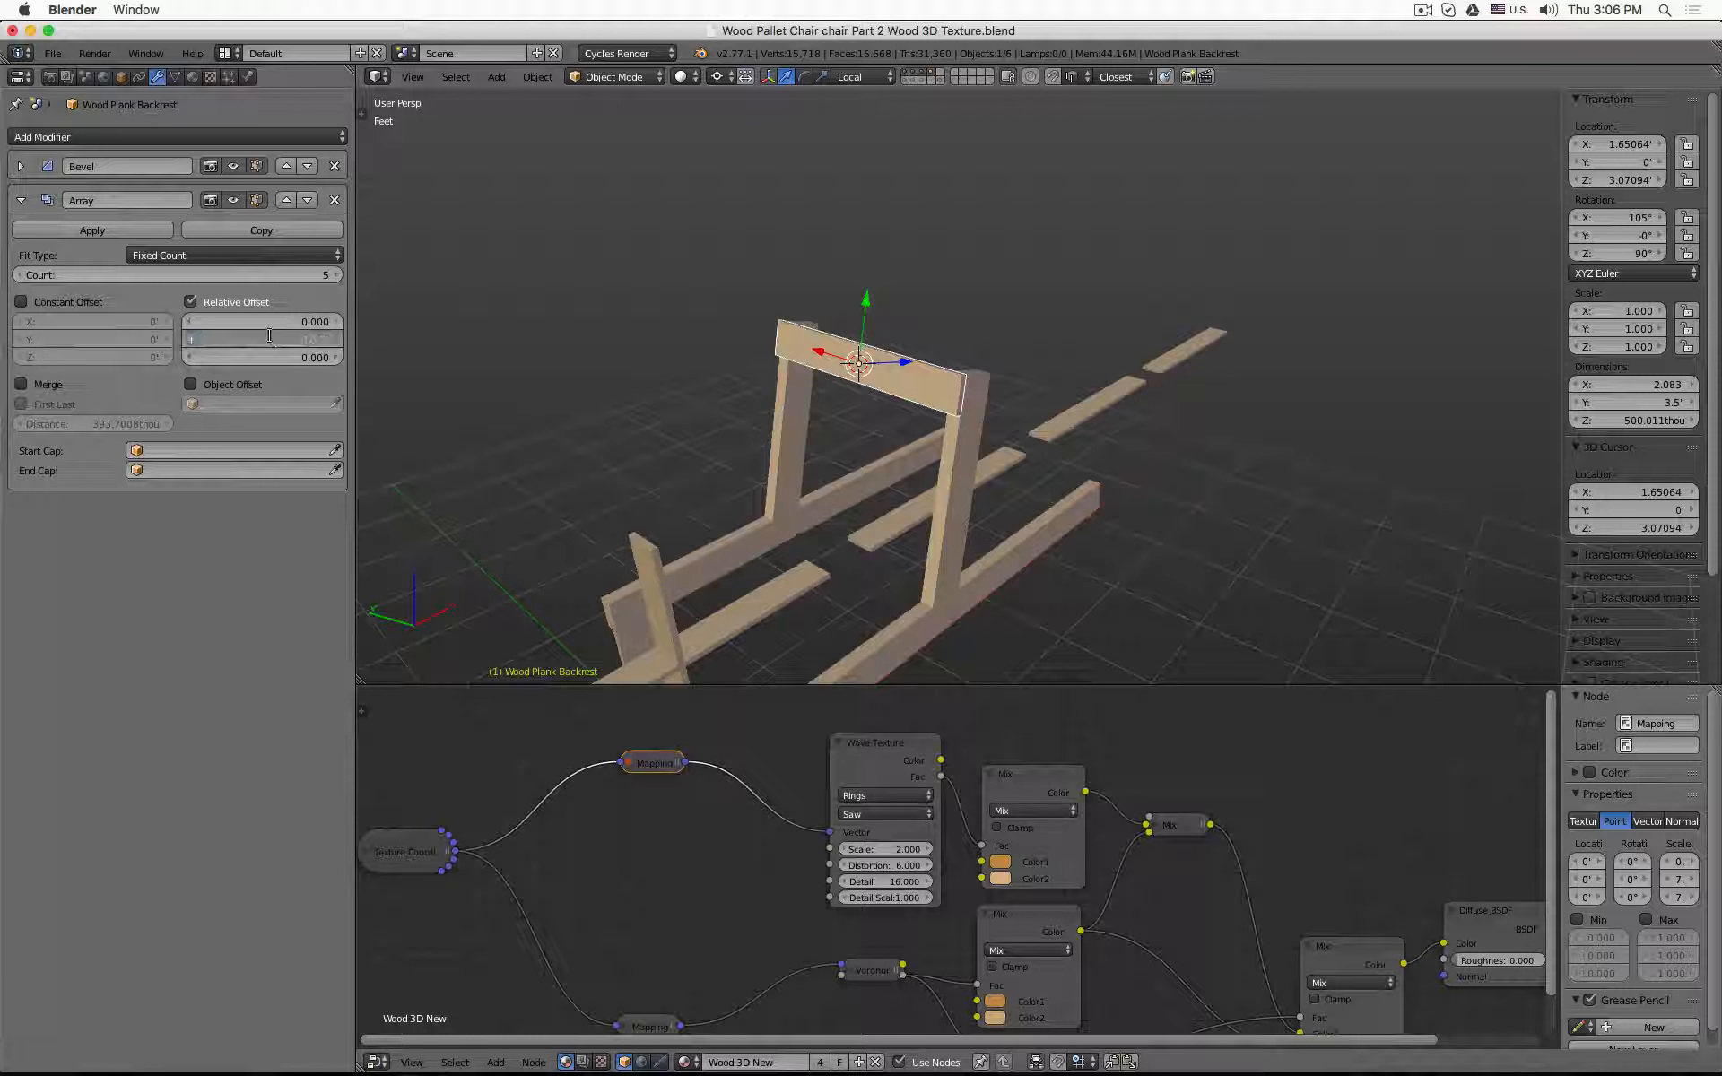
pyautogui.press('Return')
pyautogui.click(271, 339)
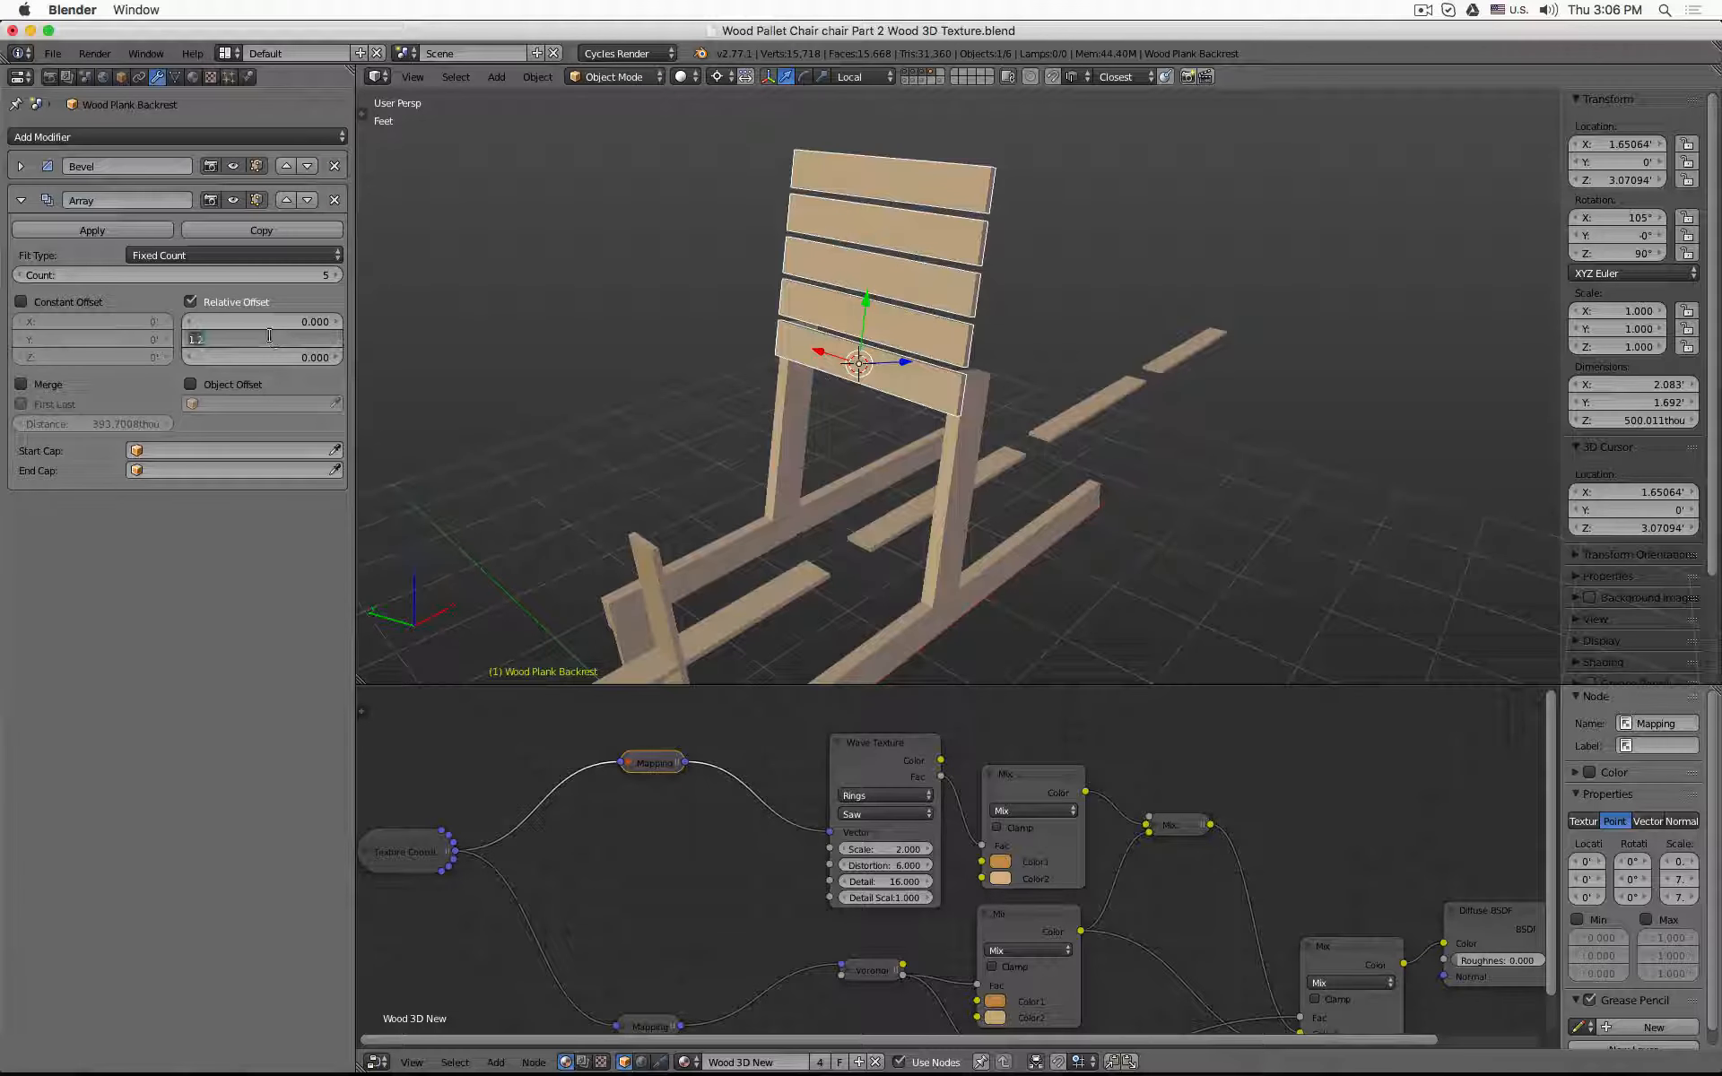
pyautogui.press('Home')
pyautogui.write('-')
pyautogui.press('Return')
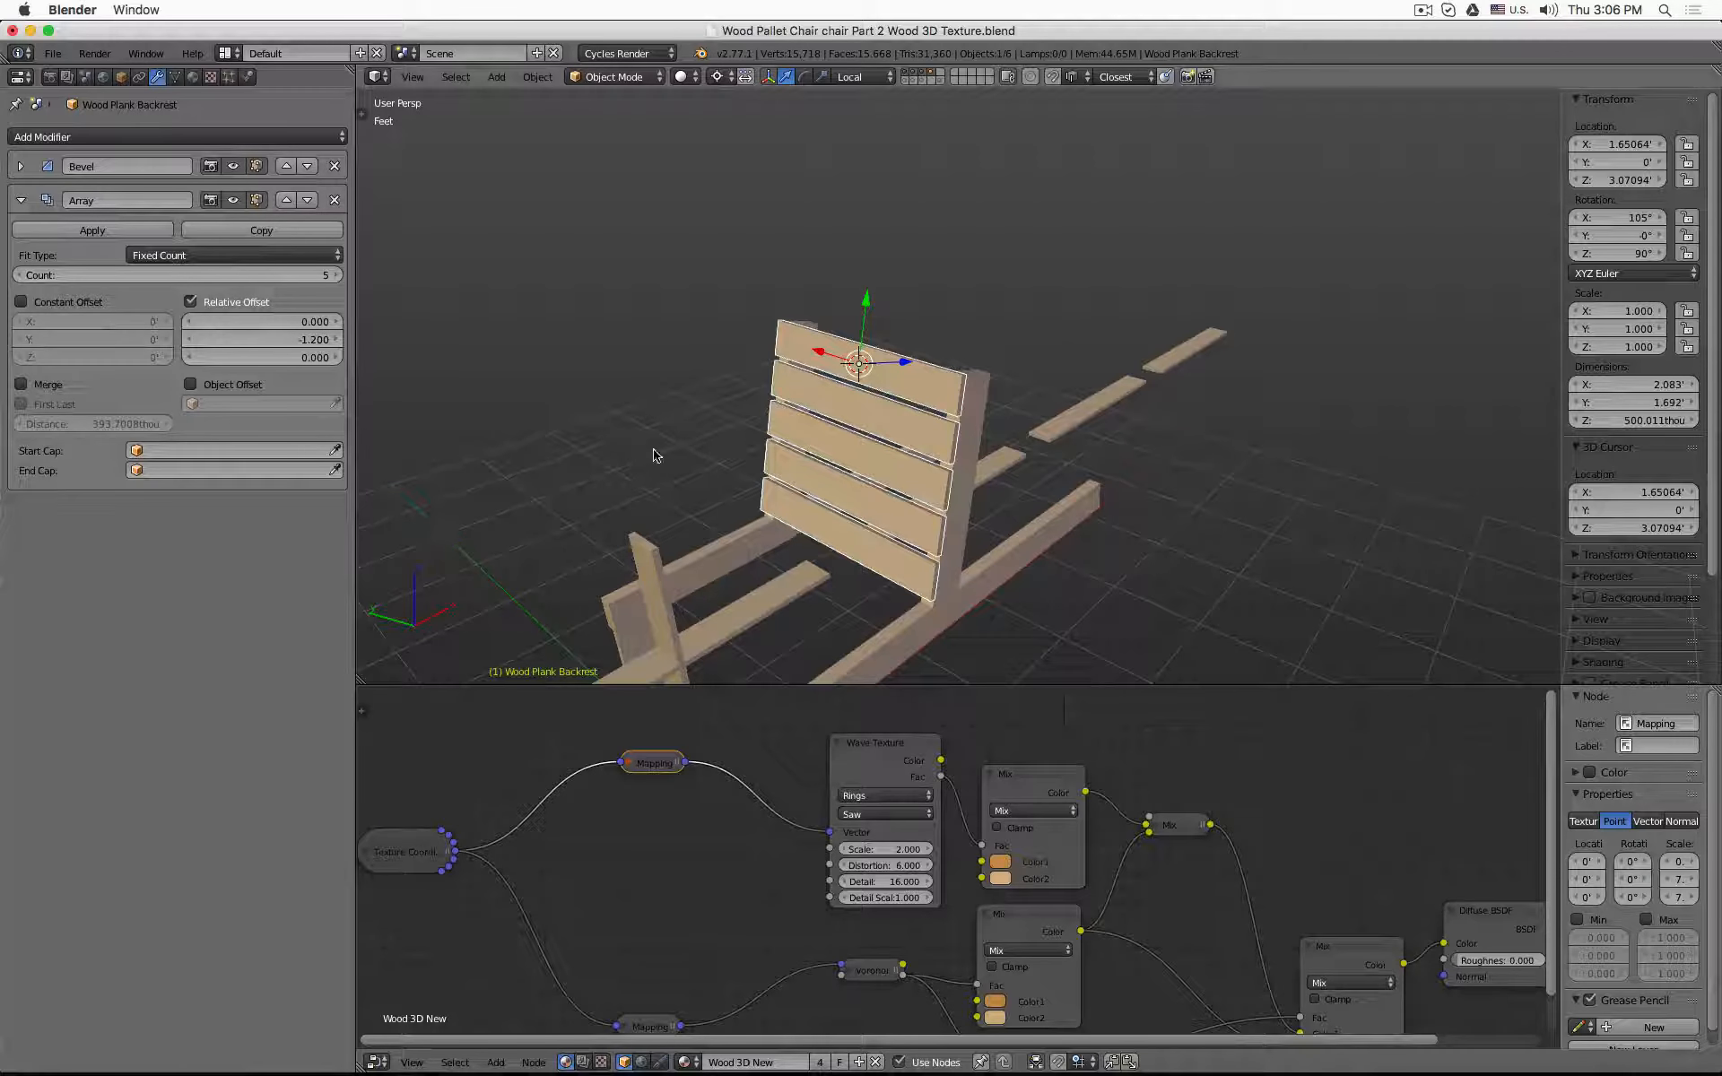
# - Select the seat's Wood Plank object in top view and switch the pivot from the 3D cursor to the object's own centre
pyautogui.scroll(-3, 661, 438)
pyautogui.moveTo(643, 438); pyautogui.dragTo(741, 432, button='middle')
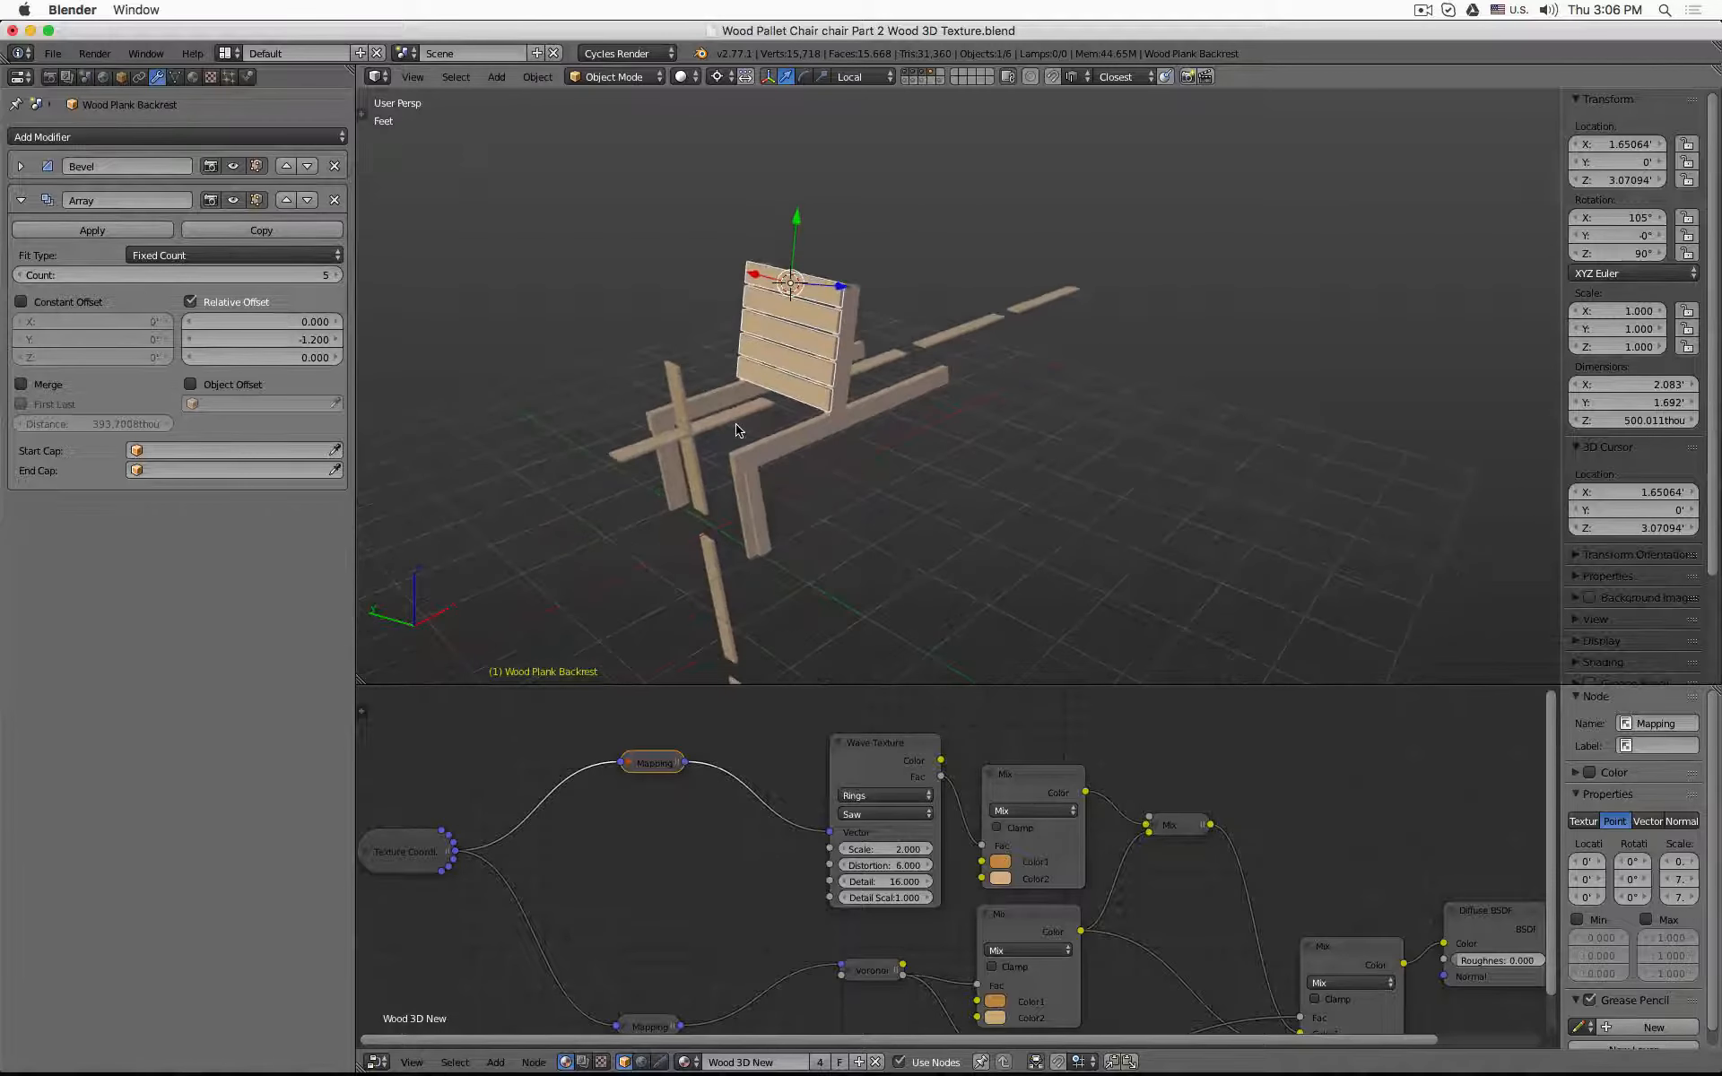
pyautogui.rightClick(740, 432)
pyautogui.scroll(4, 663, 430)
pyautogui.scroll(2, 657, 429)
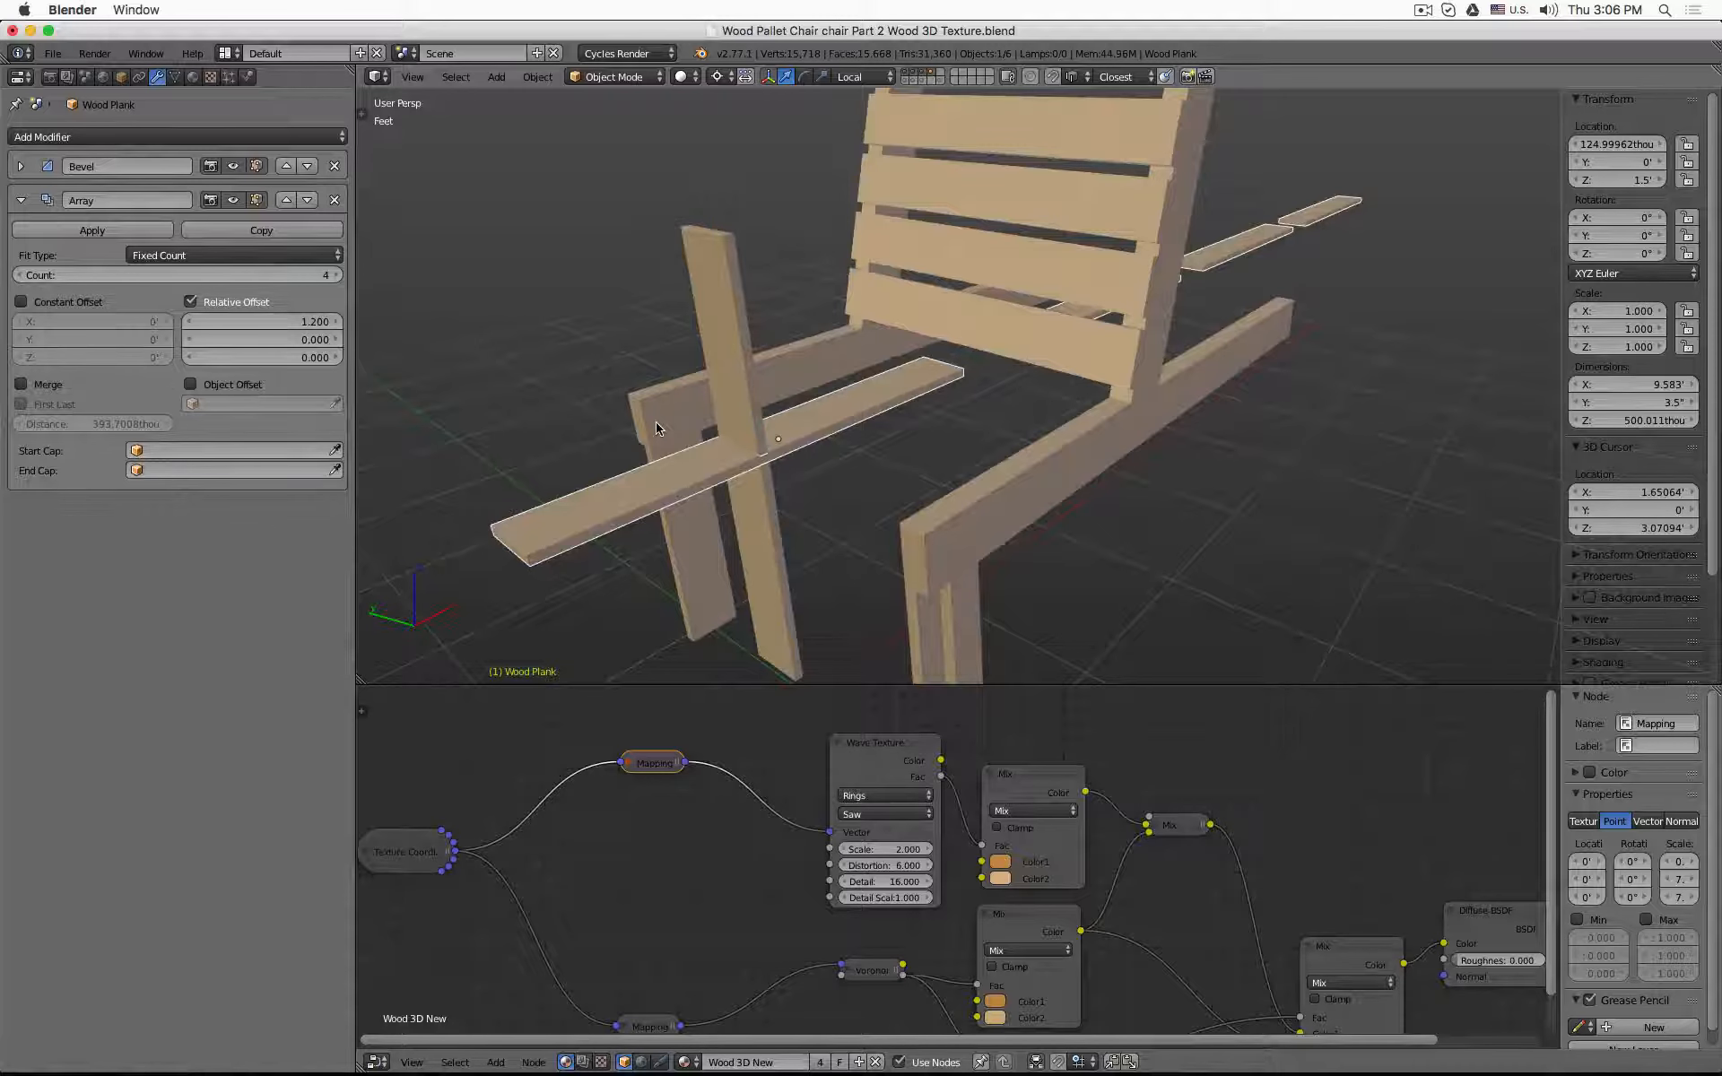
pyautogui.press('KP_1')
pyautogui.press('z')
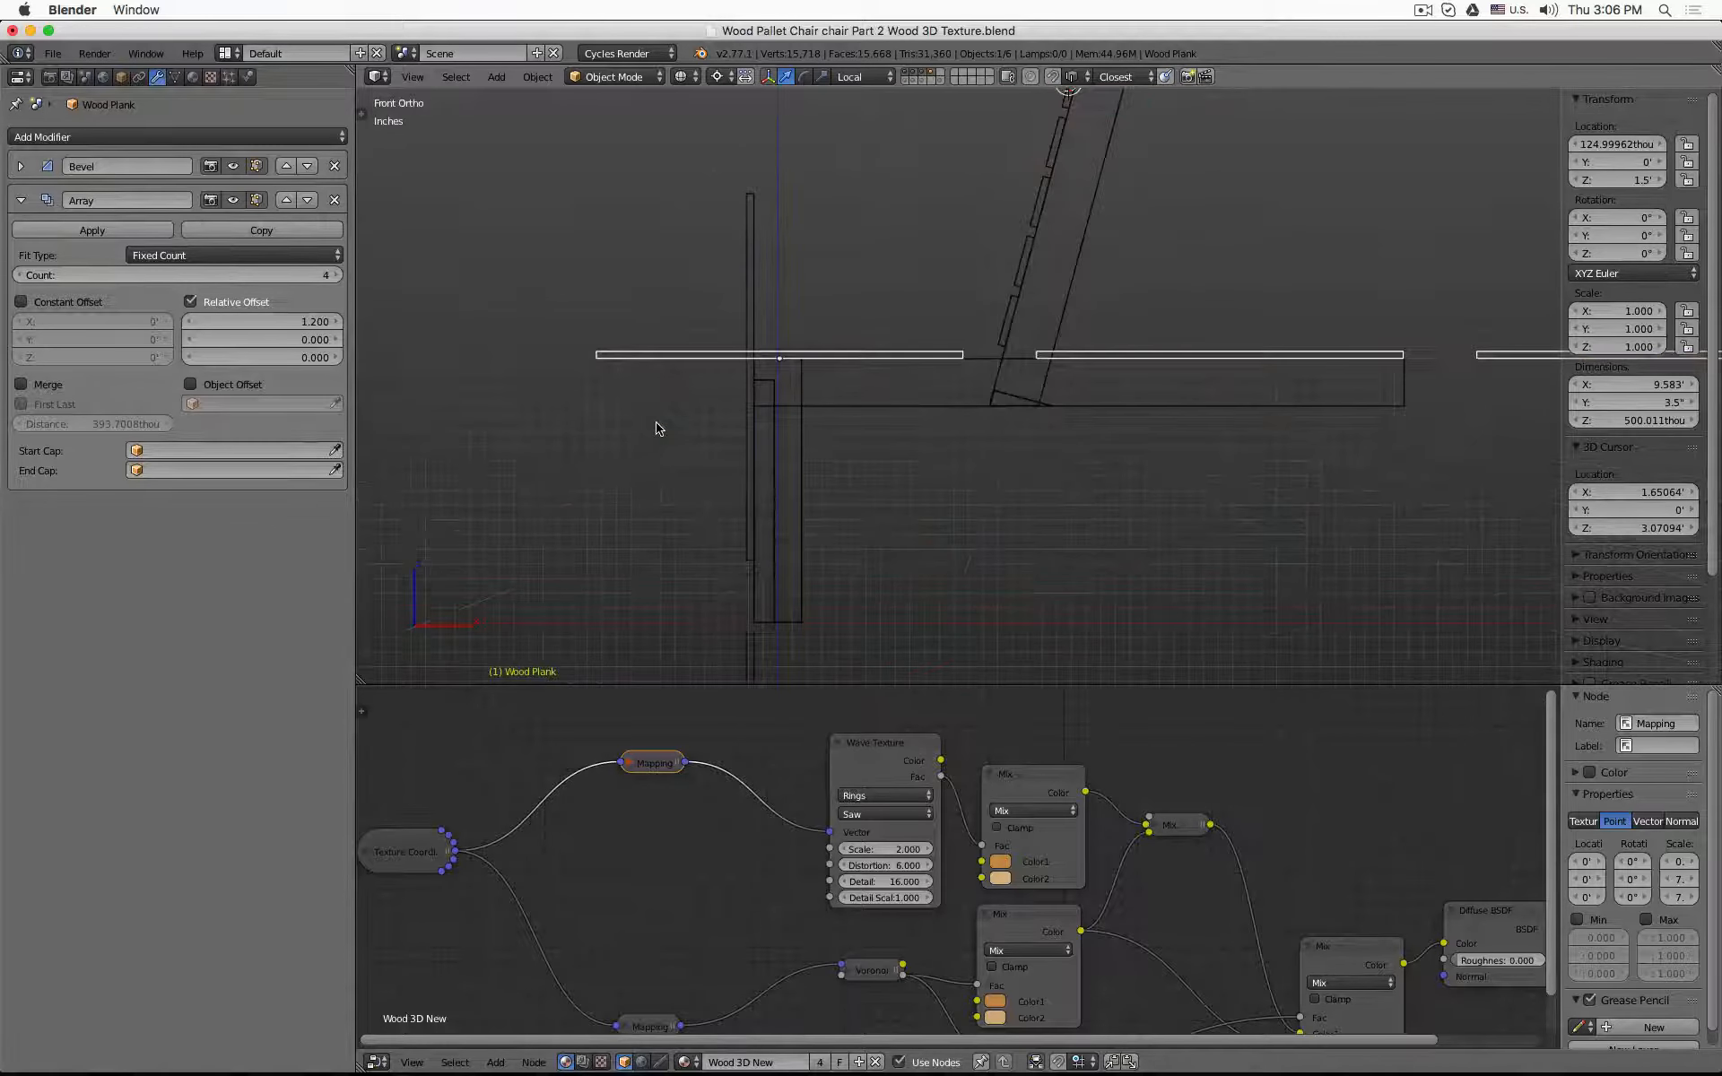
pyautogui.press('KP_7')
pyautogui.press('z')
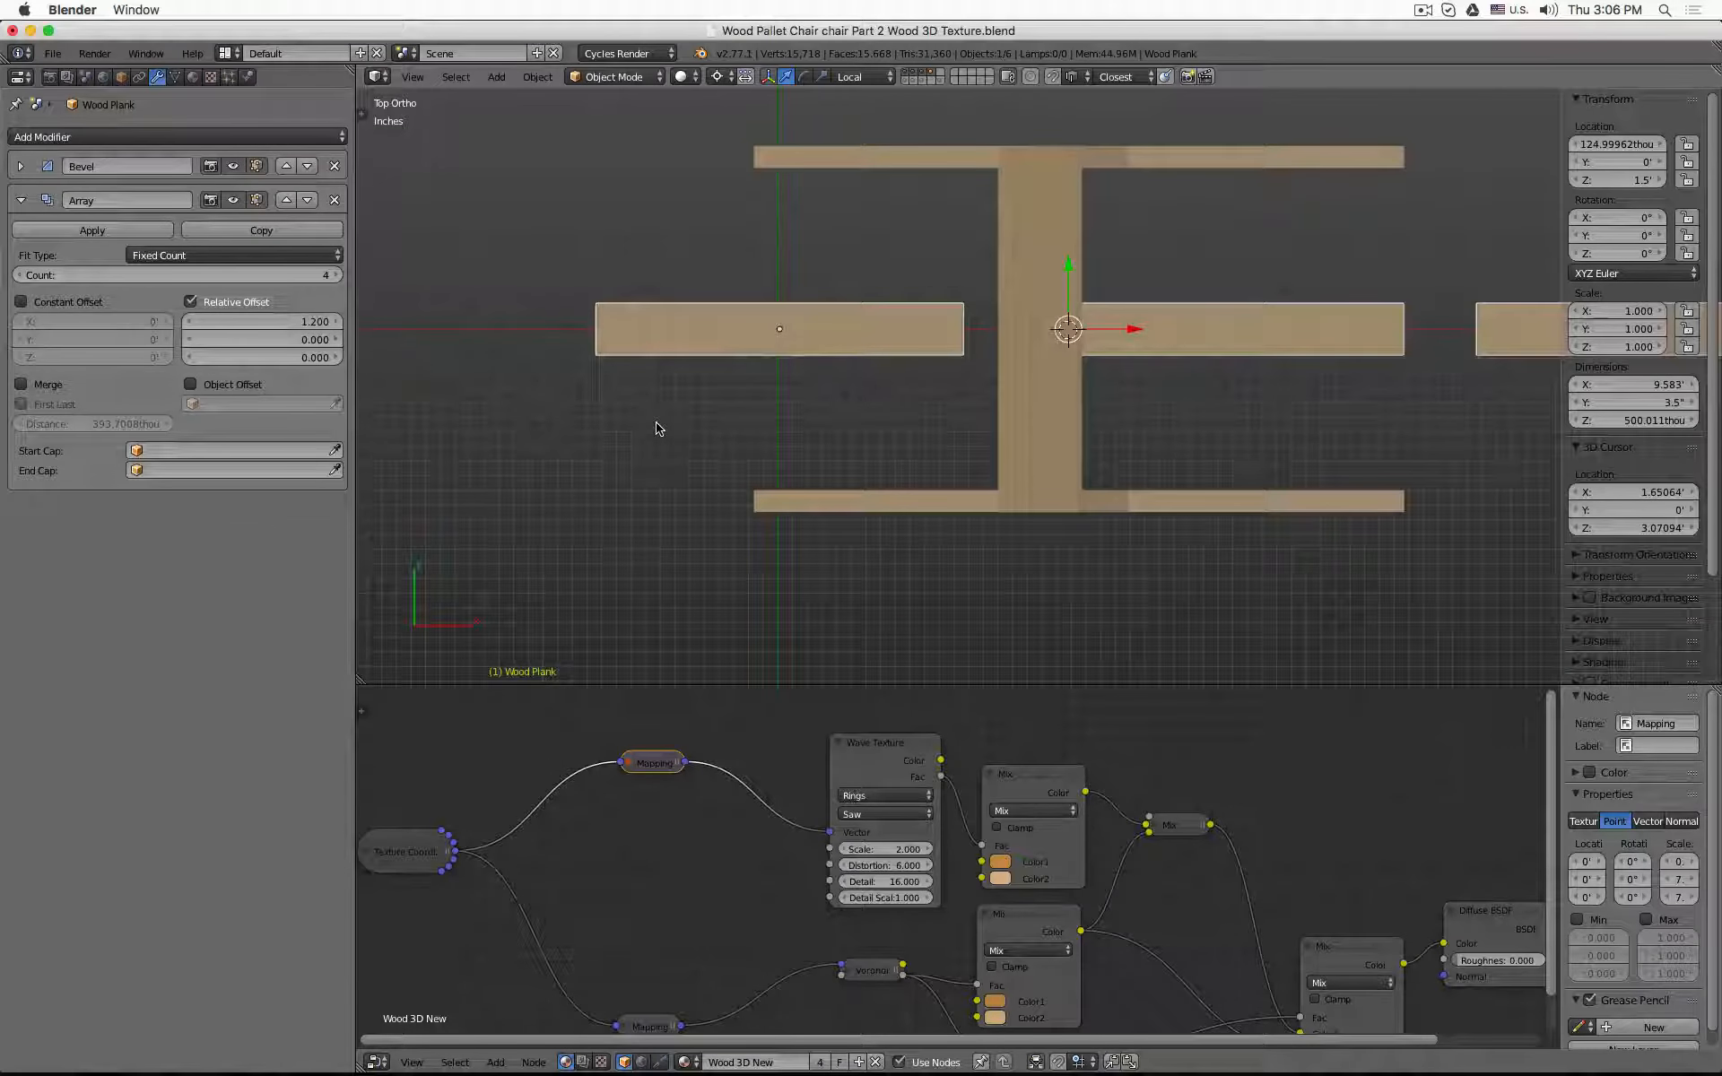
pyautogui.hotkey('ctrl', ',')
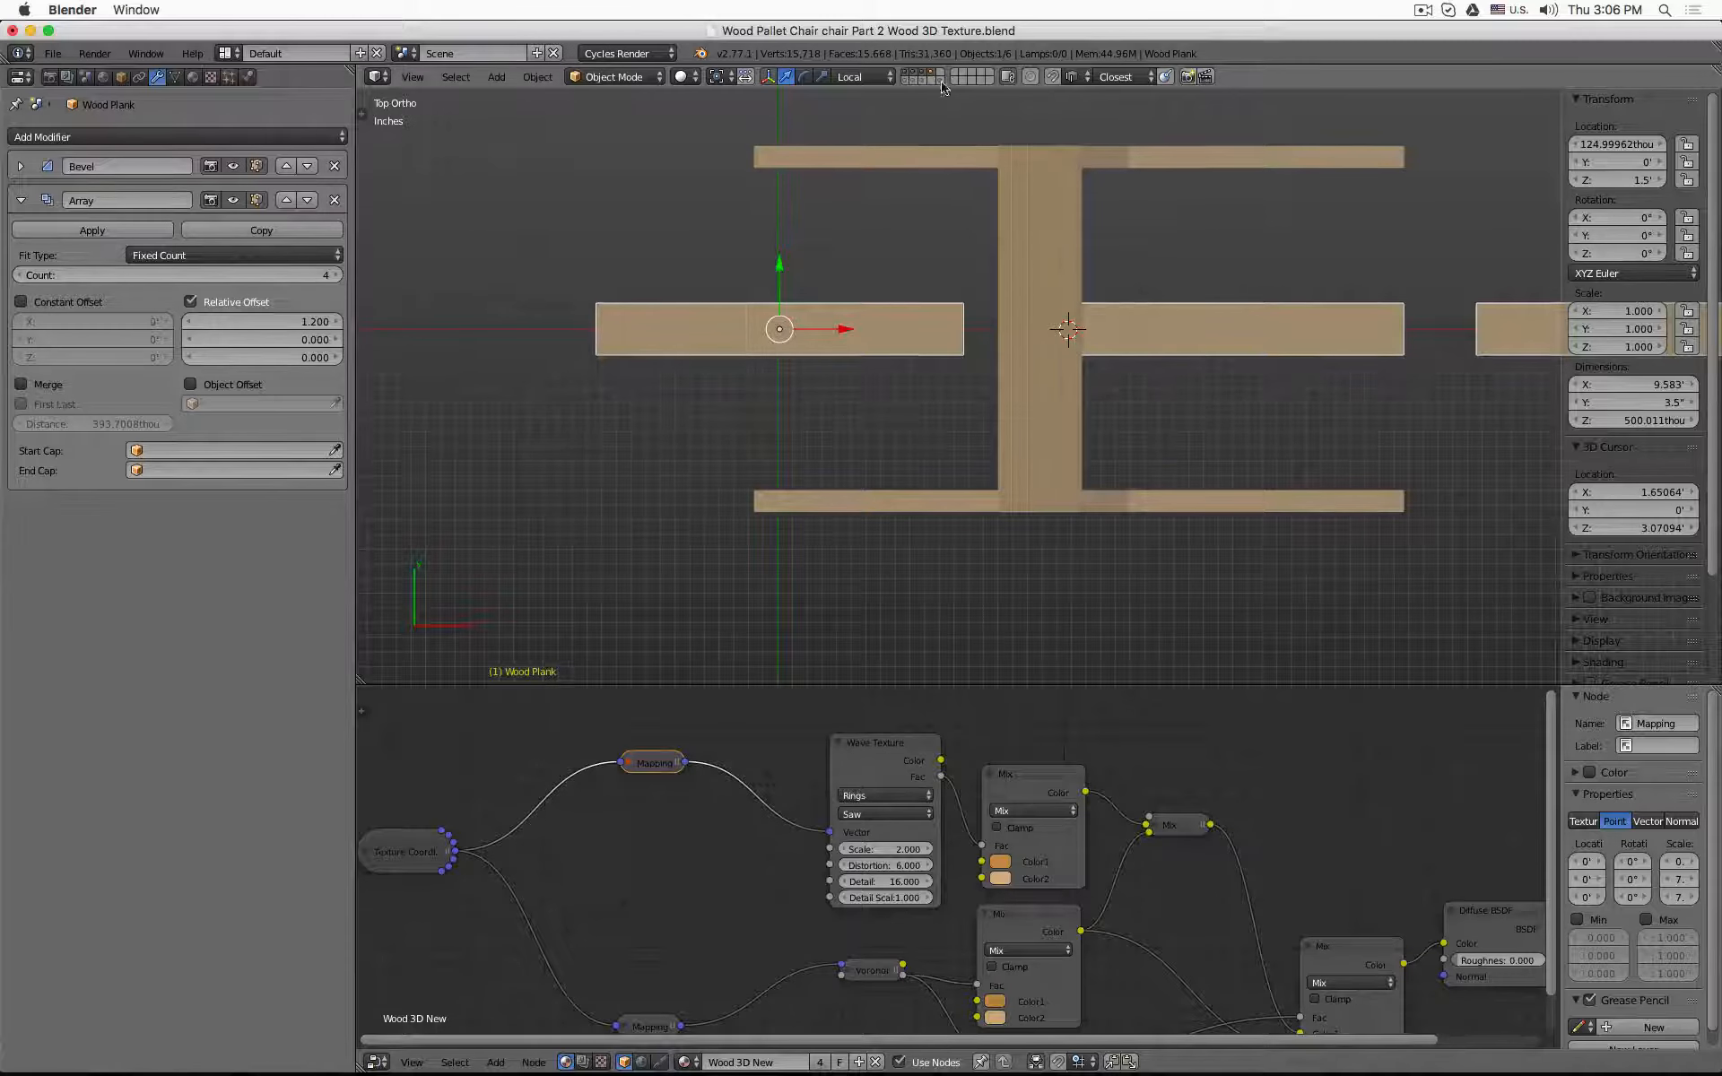
pyautogui.moveTo(904, 451); pyautogui.dragTo(933, 353, button='middle')
pyautogui.press('r')
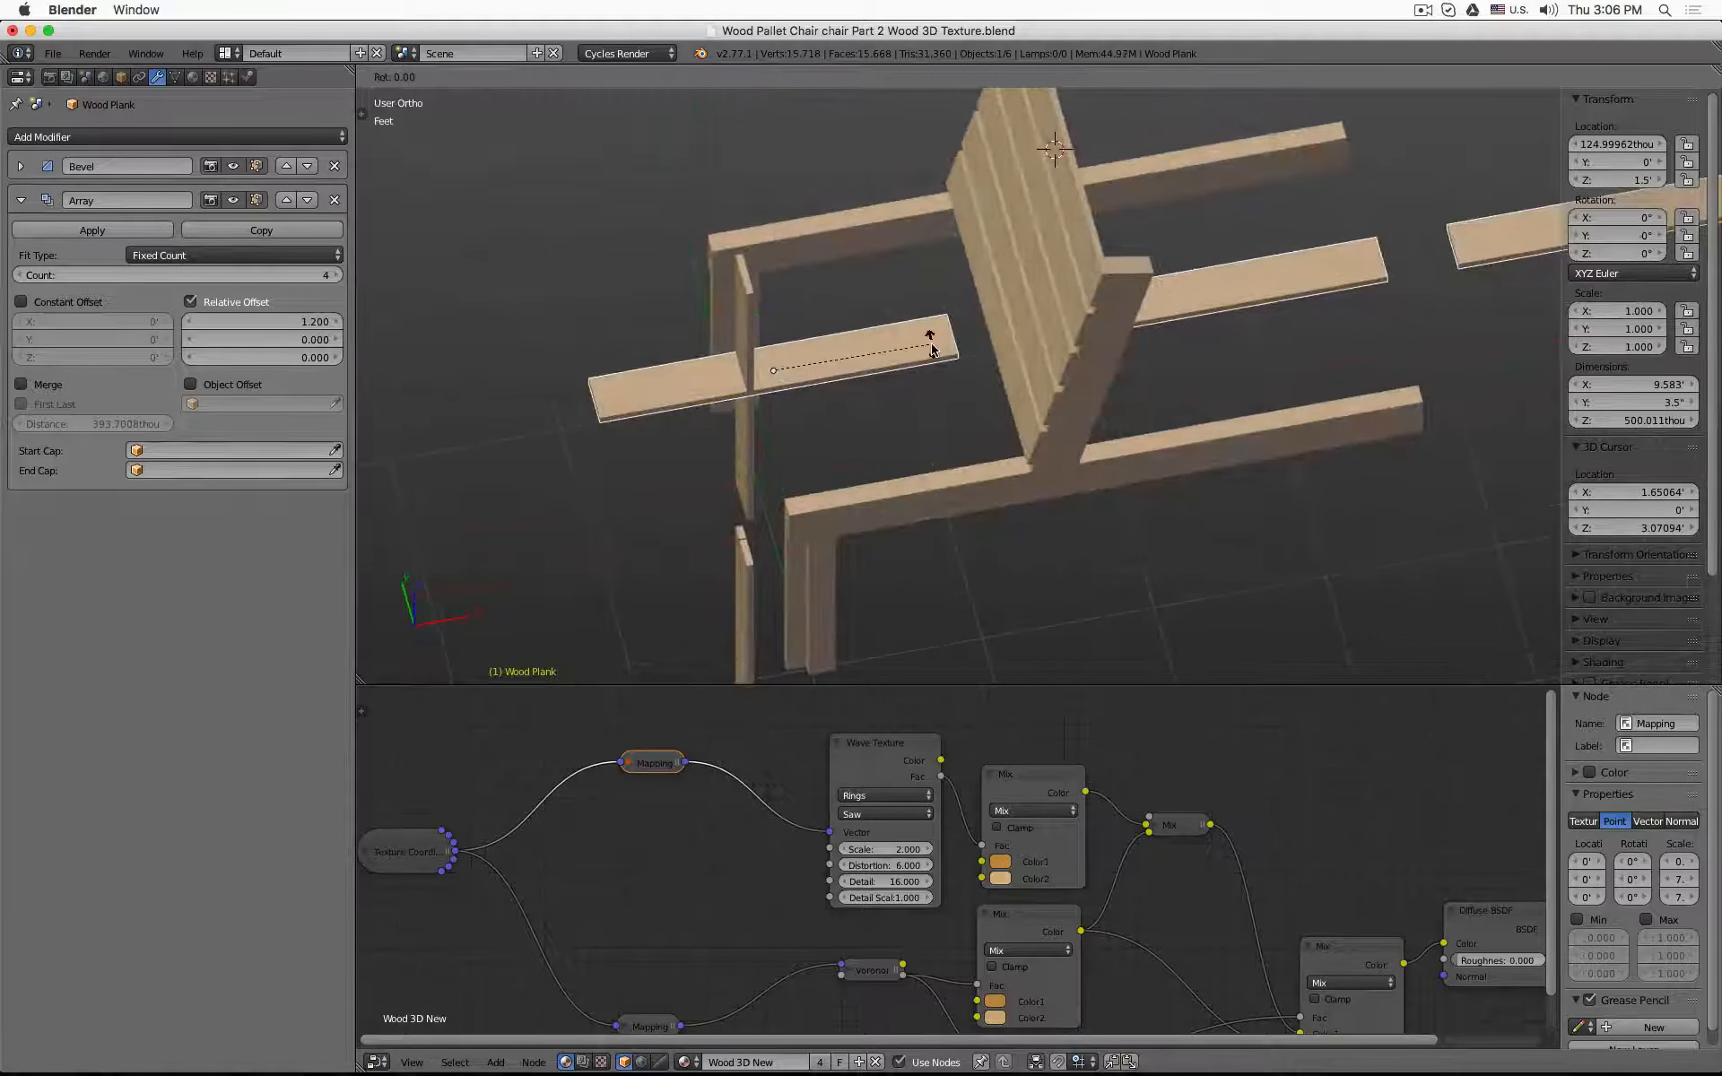
pyautogui.press('z')
pyautogui.press('Escape')
pyautogui.press('KP_4')
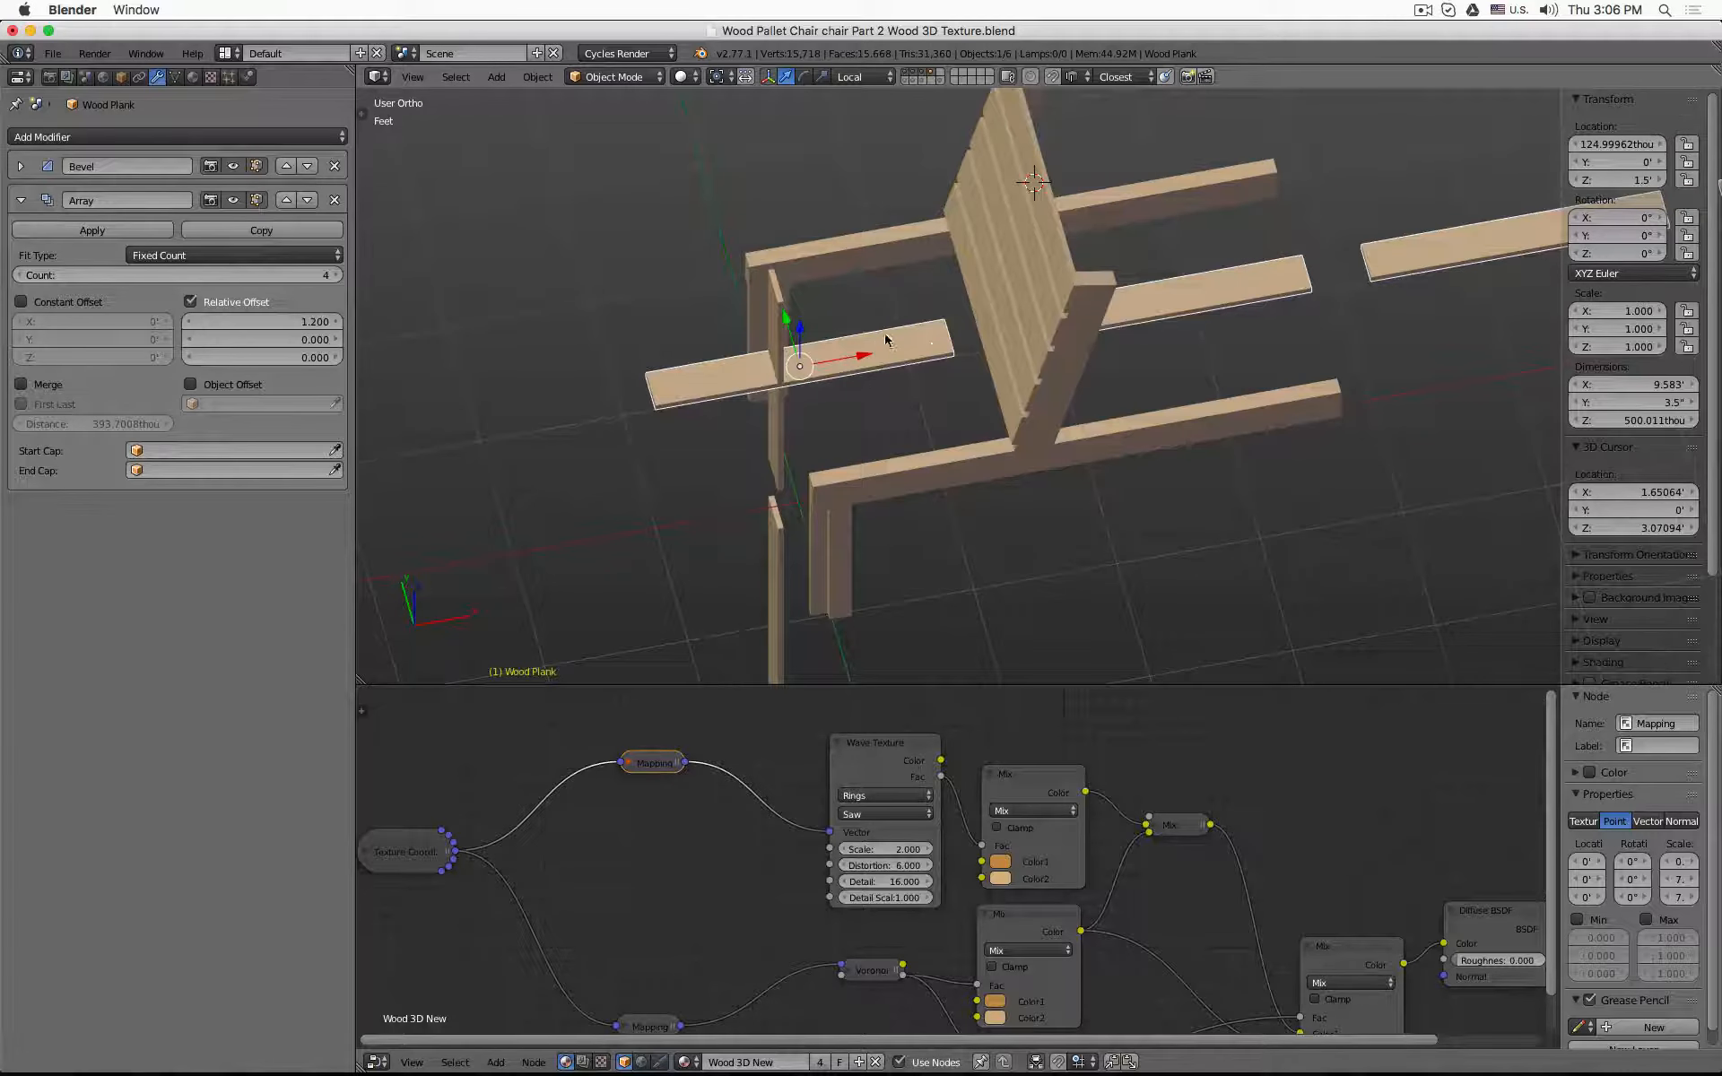
pyautogui.press('KP_4')
# - Set the transform pivot point to Bounding Box Center
pyautogui.click(717, 77)
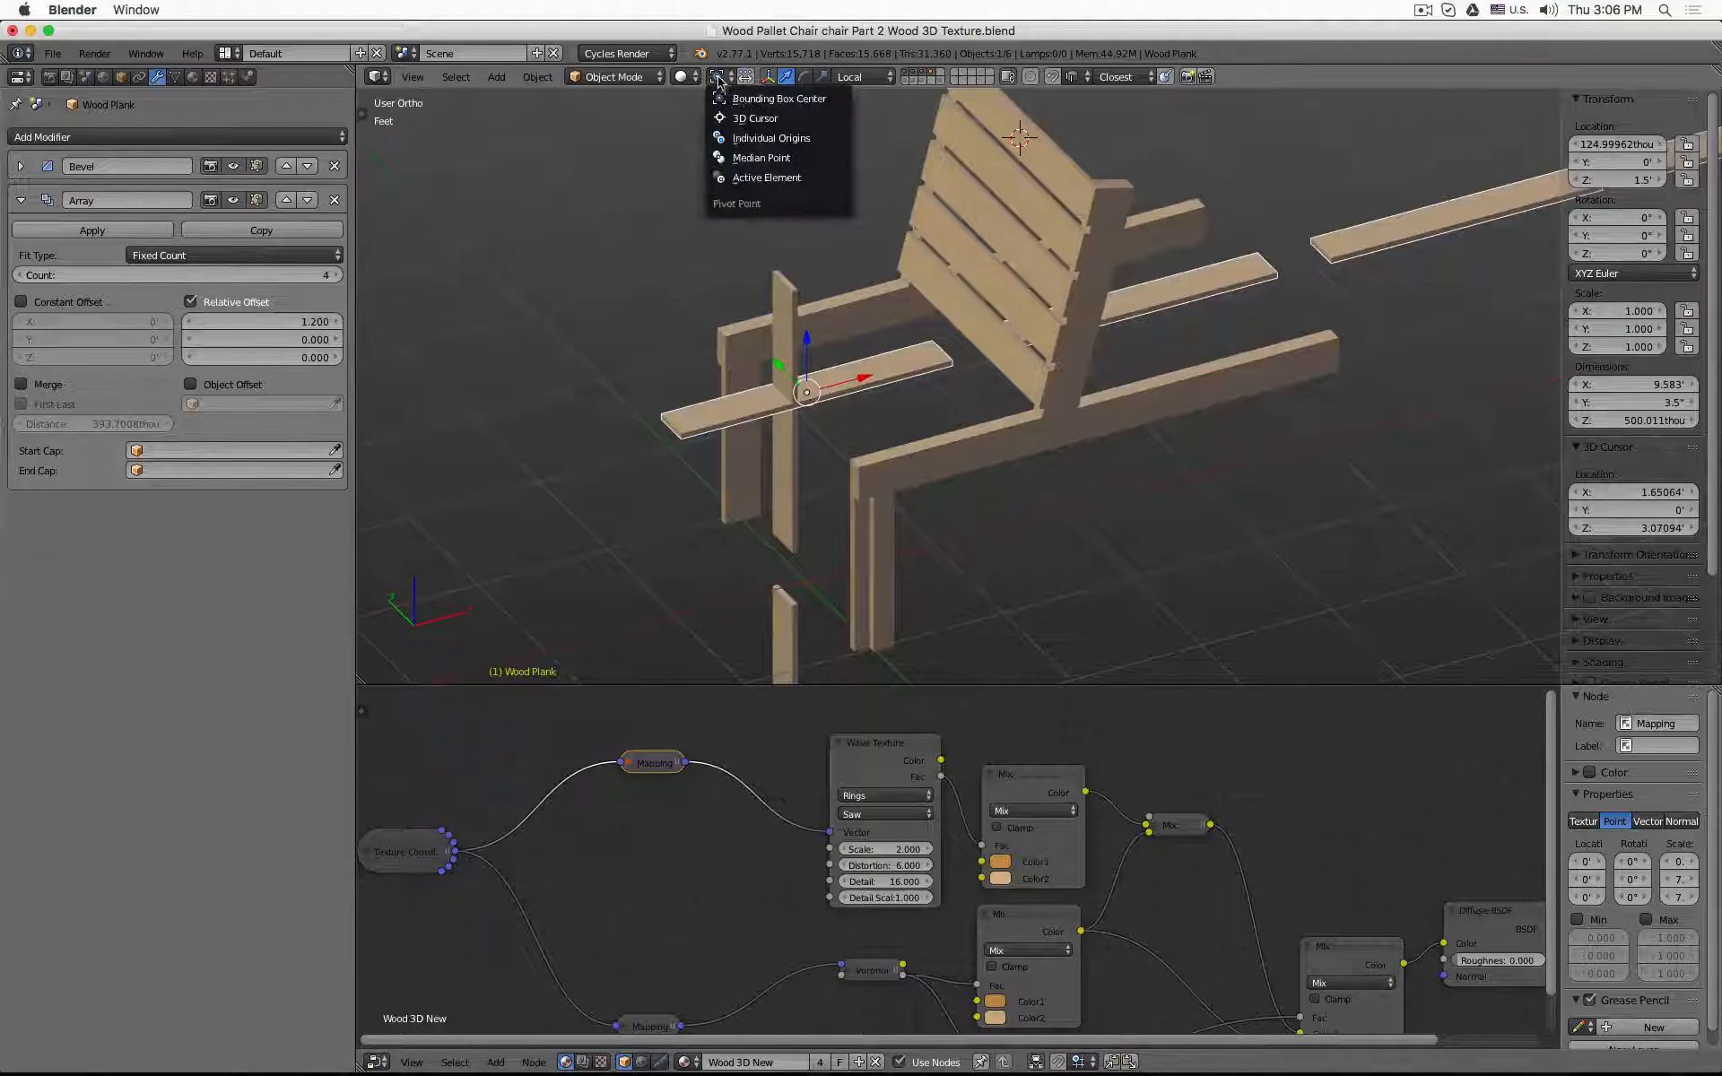
pyautogui.click(755, 117)
pyautogui.keyDown('shift'); pyautogui.scroll(2, 866, 248); pyautogui.keyUp('shift')
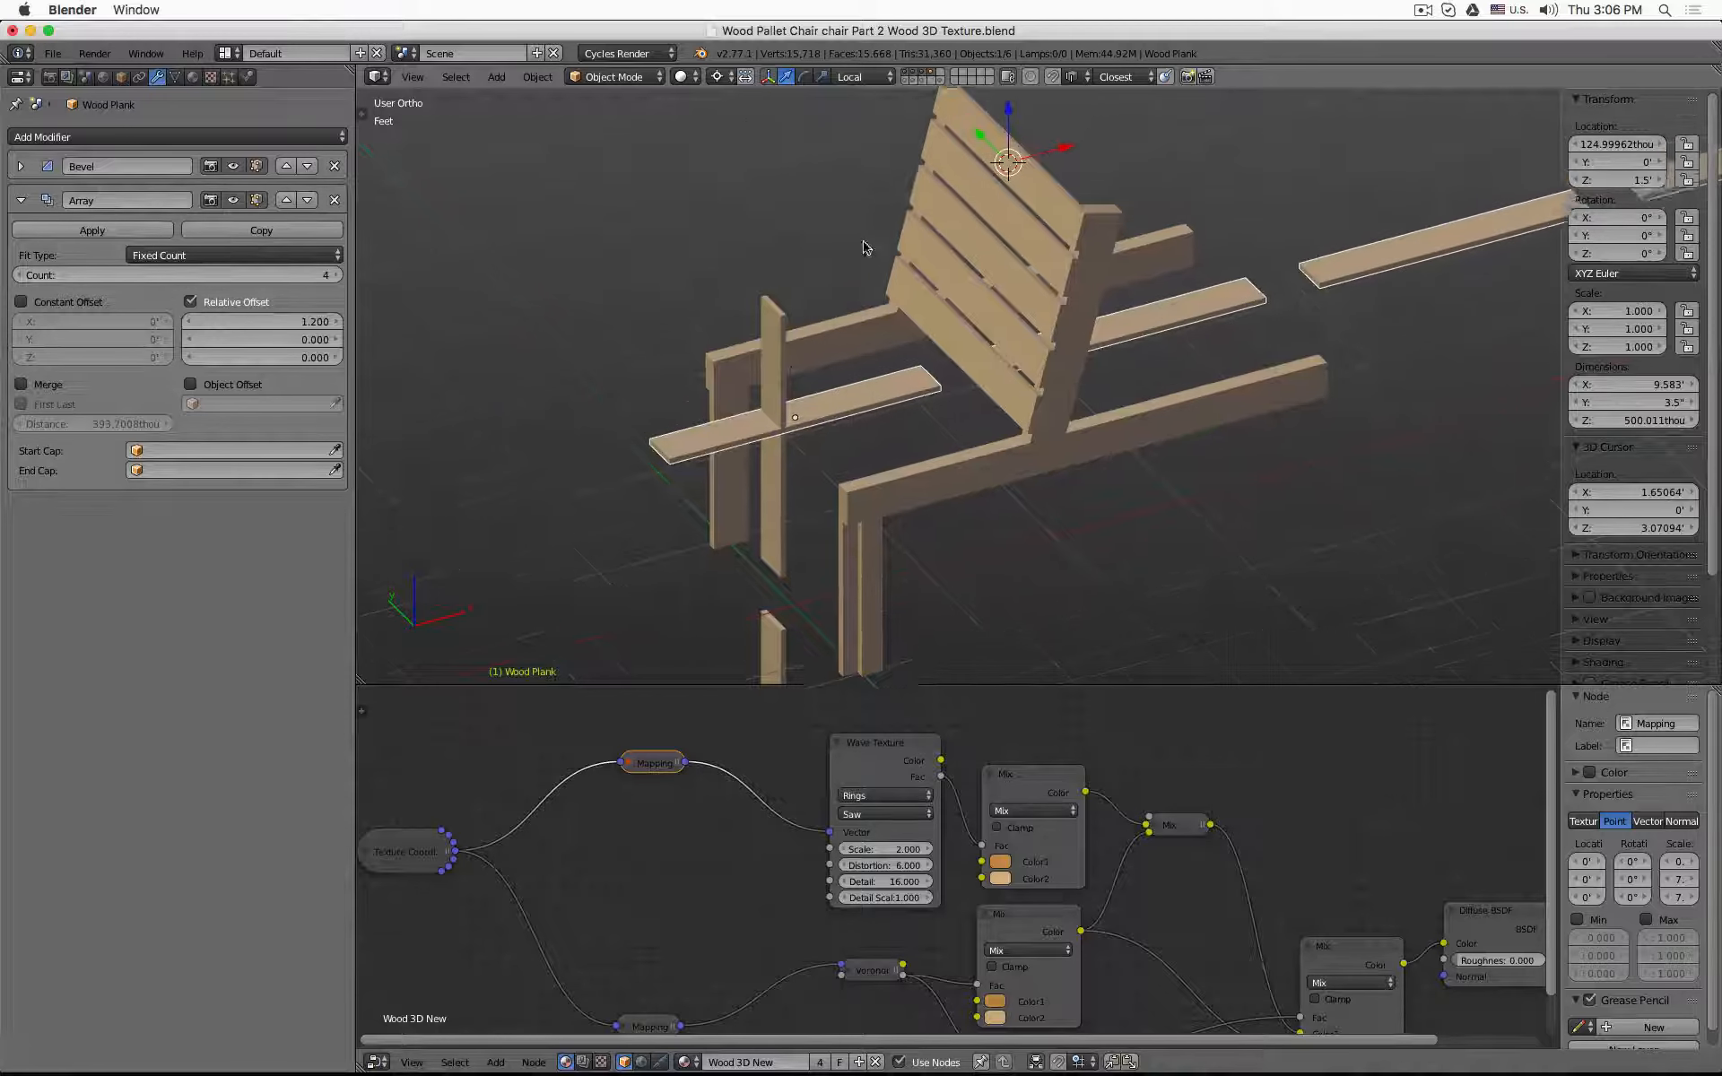
pyautogui.keyDown('shift'); pyautogui.scroll(2, 865, 248); pyautogui.keyUp('shift')
pyautogui.click(718, 77)
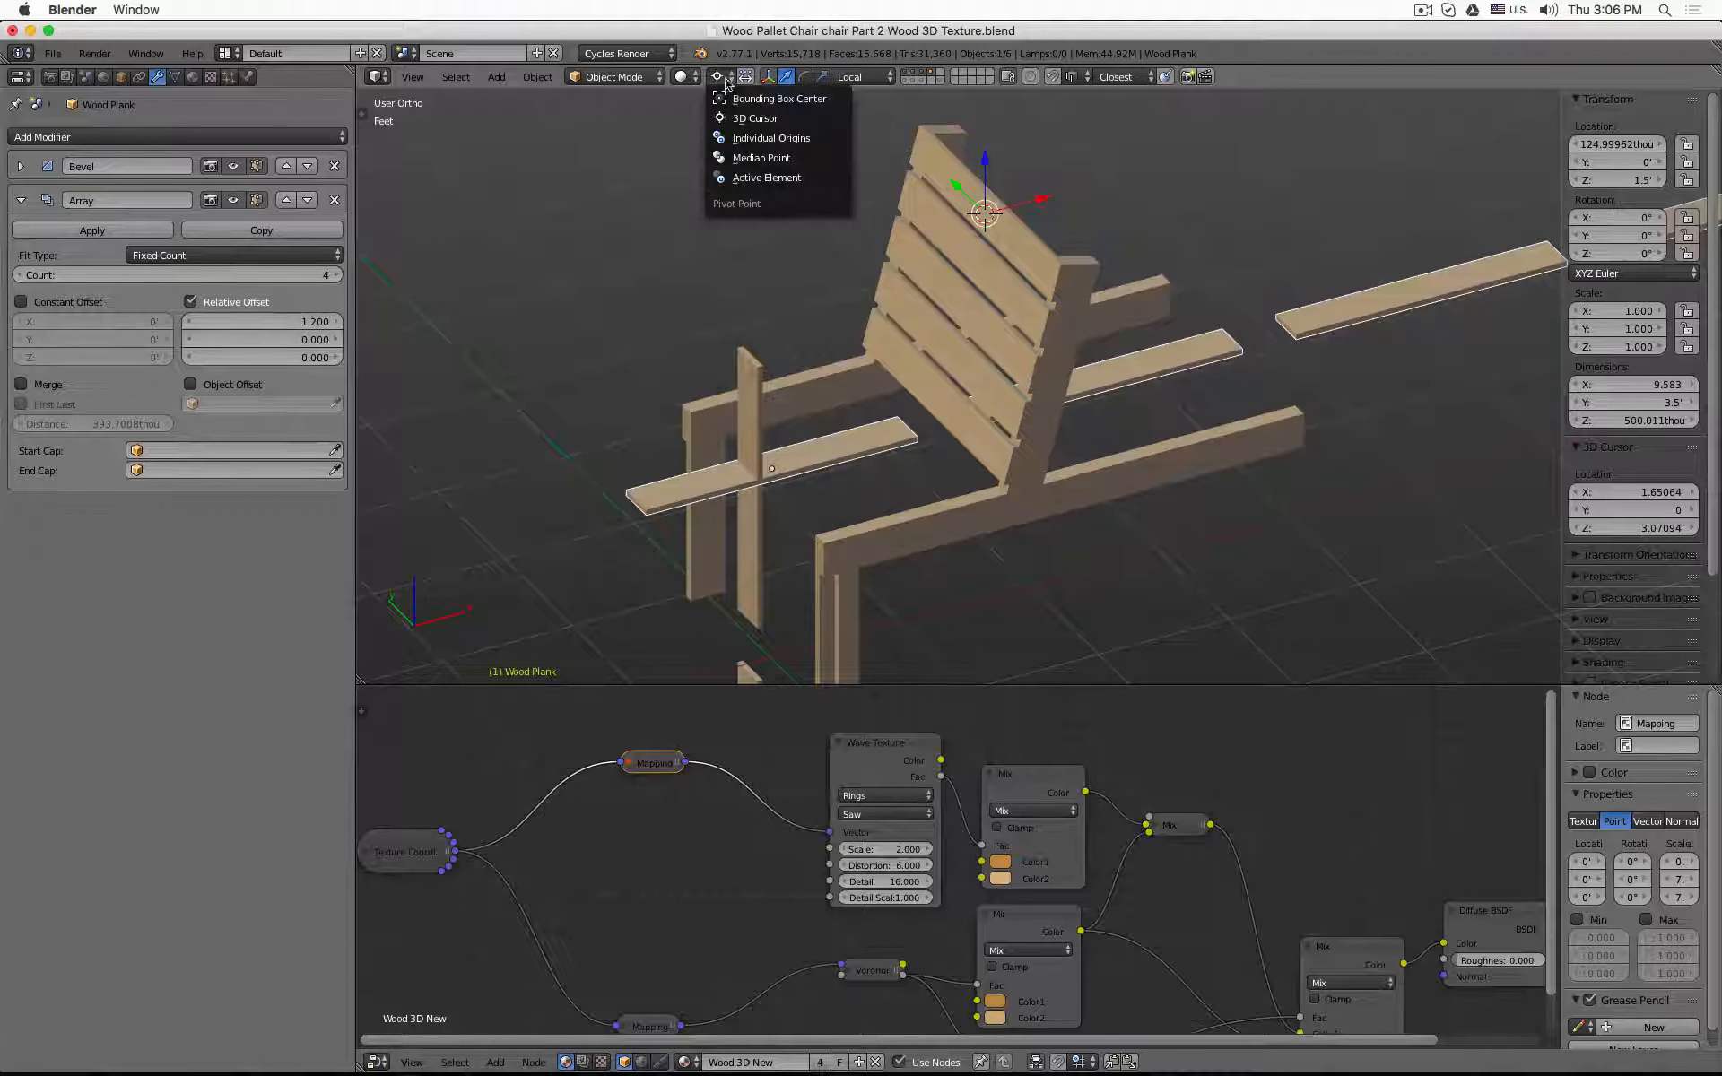
pyautogui.click(773, 98)
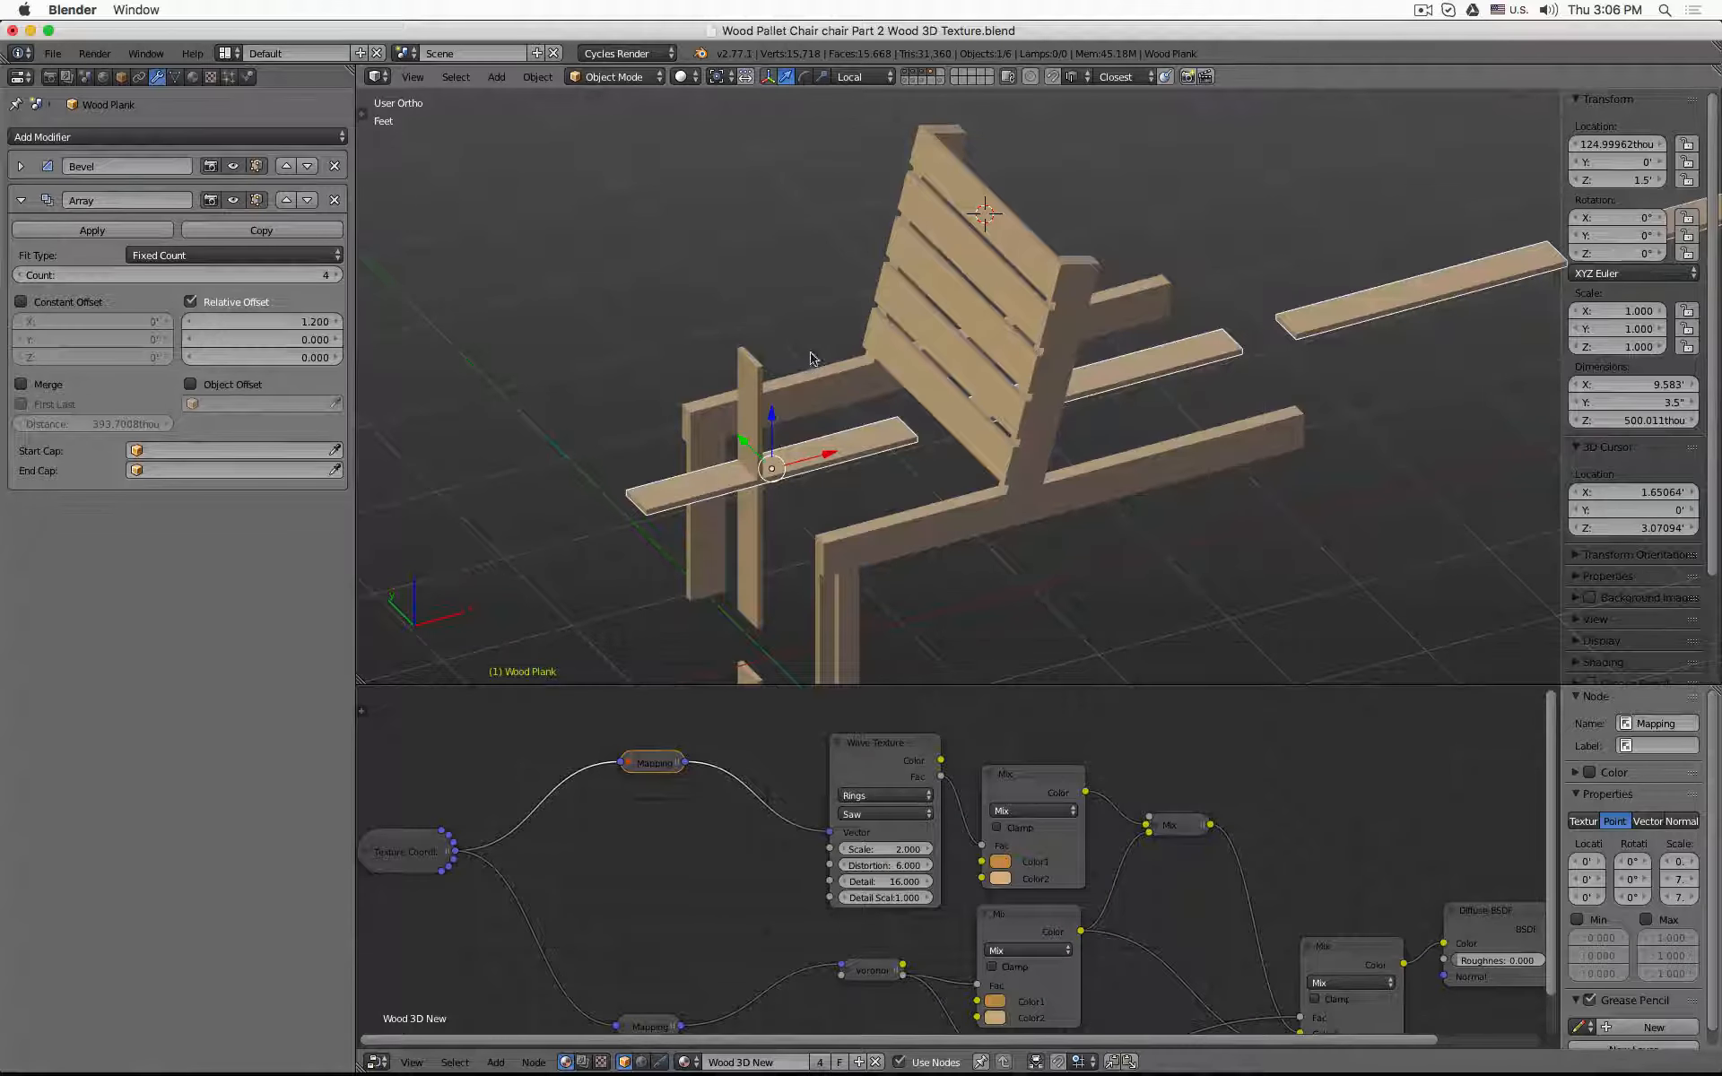
# - Rotate the seat's Wood Plank object 90° about the global Z axis
pyautogui.write('rz')
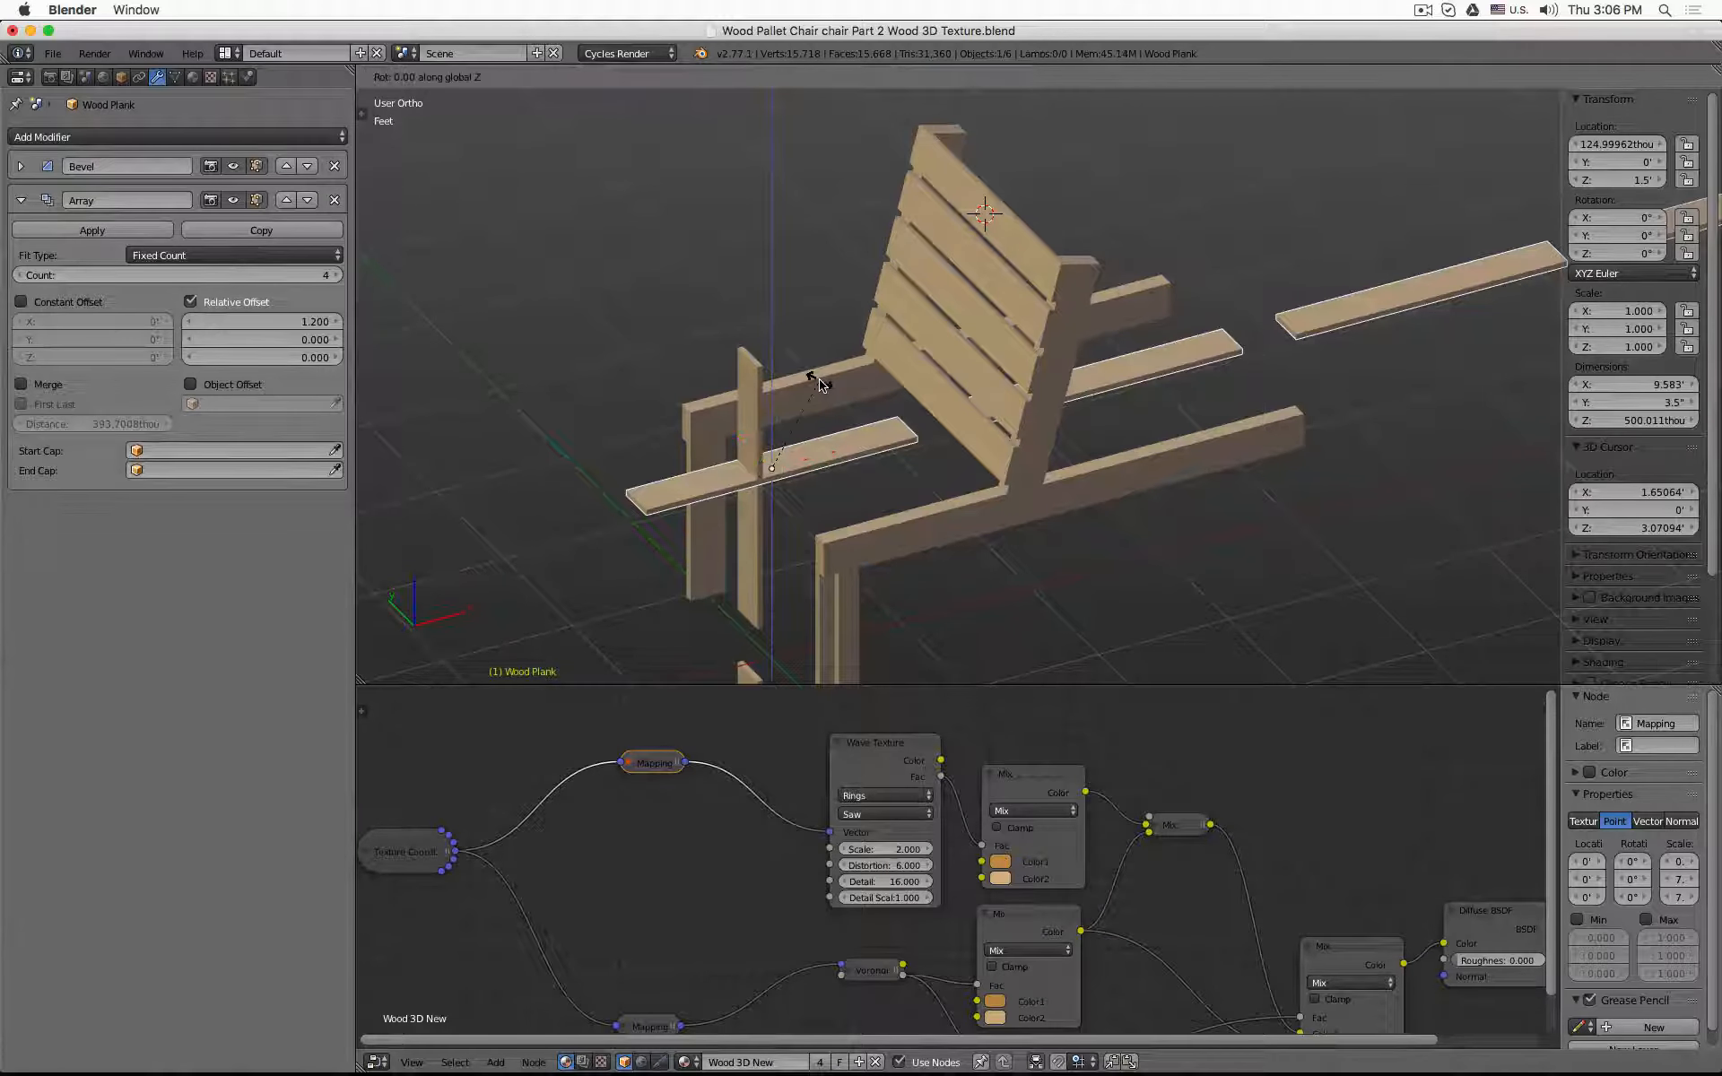
pyautogui.write('90')
pyautogui.press('Return')
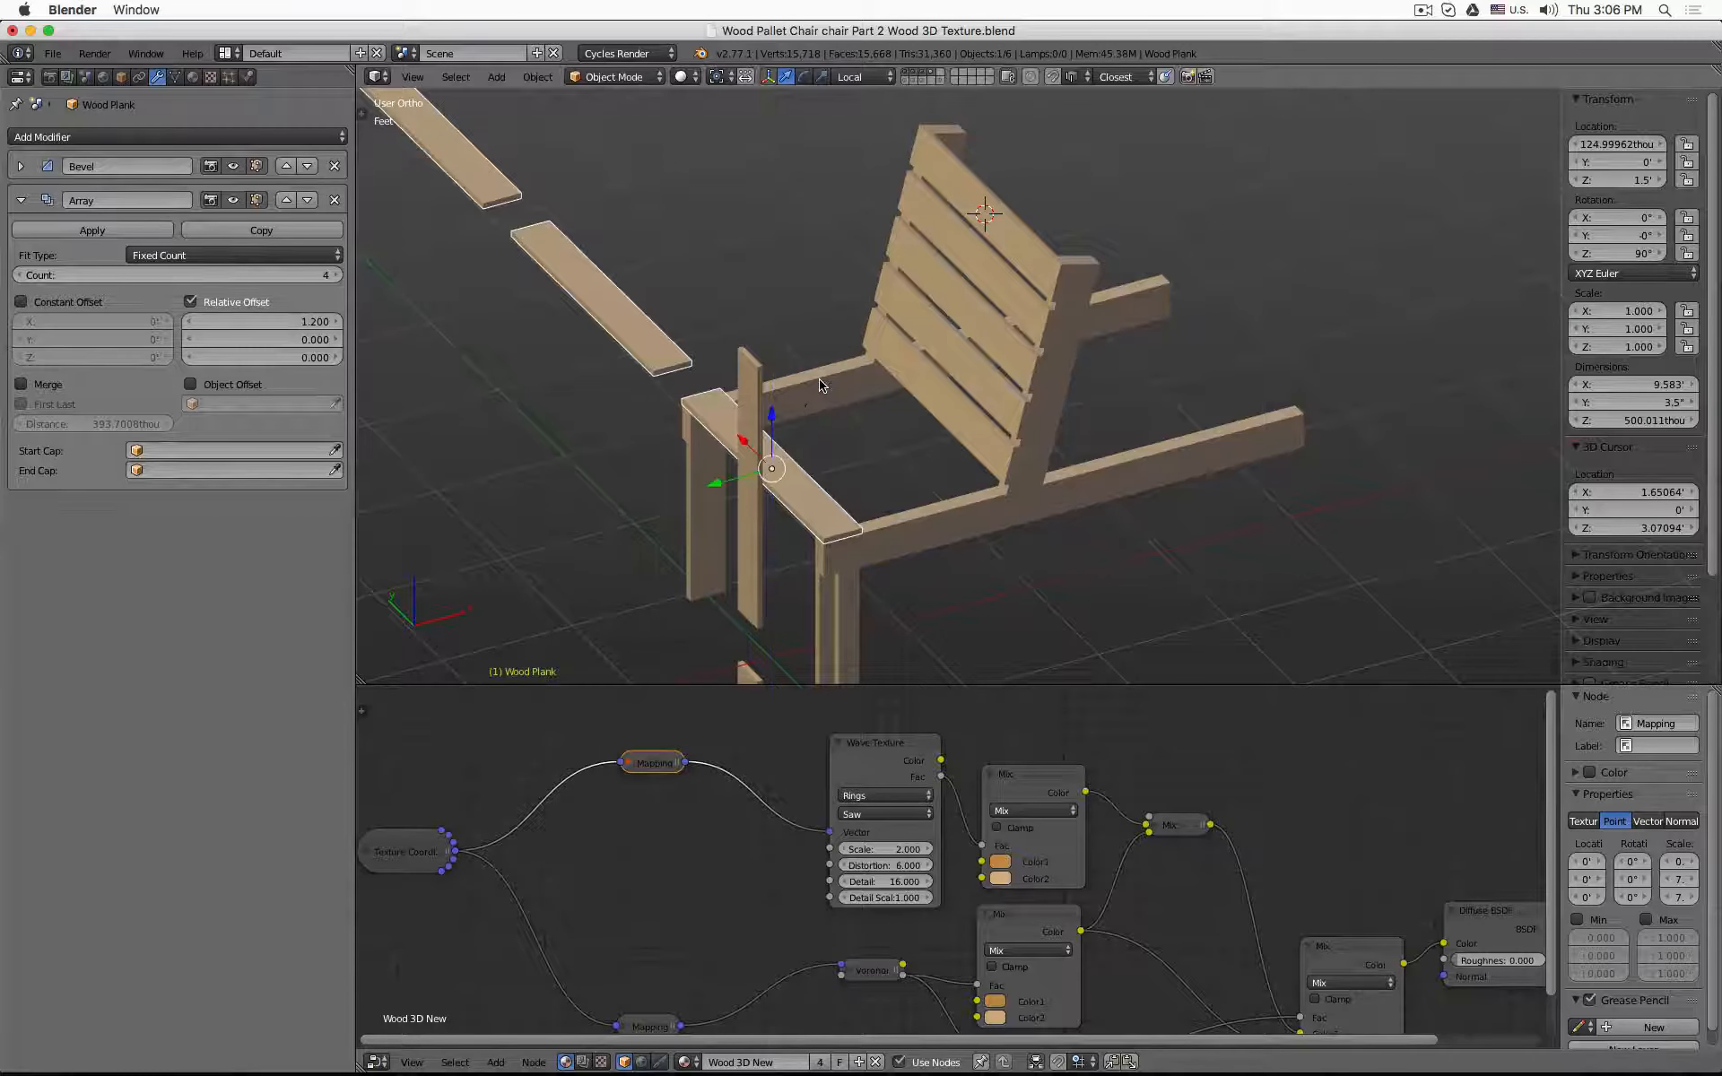
# - Set the seat plank Array modifier's relative offset to 0 in X and -1.2 in Y
pyautogui.click(294, 319)
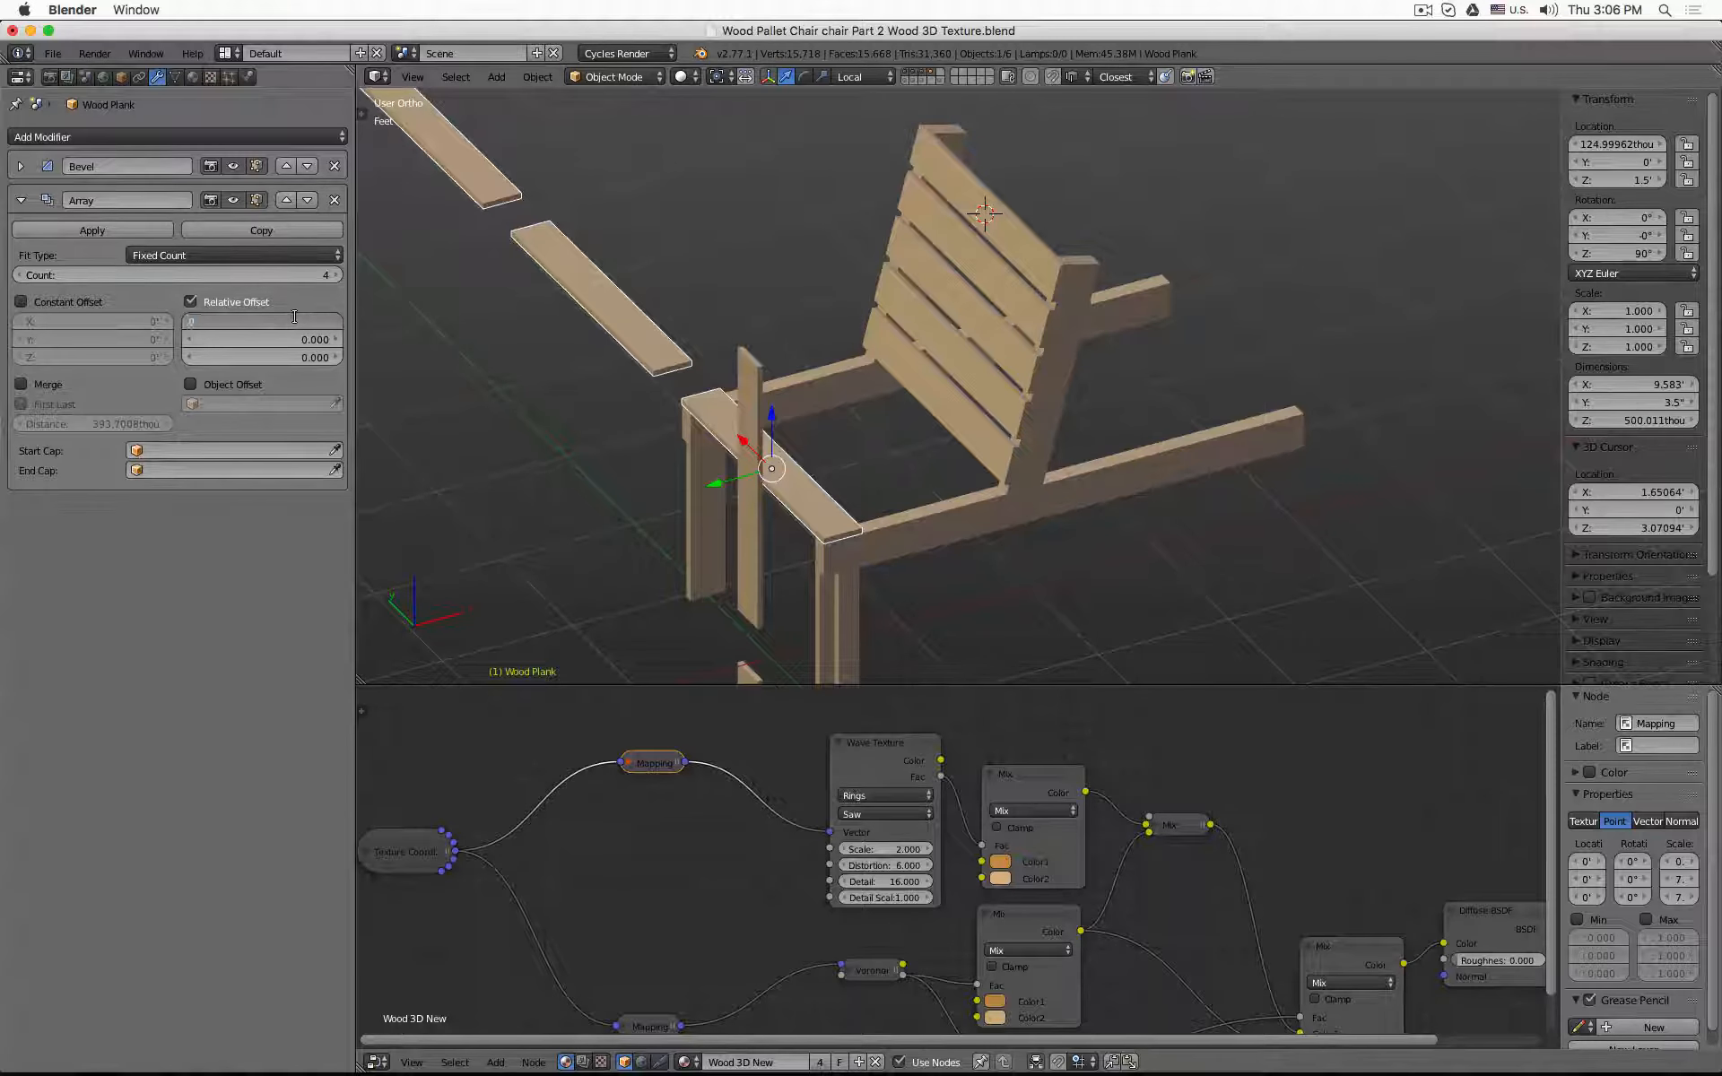
pyautogui.write('0')
pyautogui.press('Tab')
pyautogui.write('1.2')
pyautogui.press('Return')
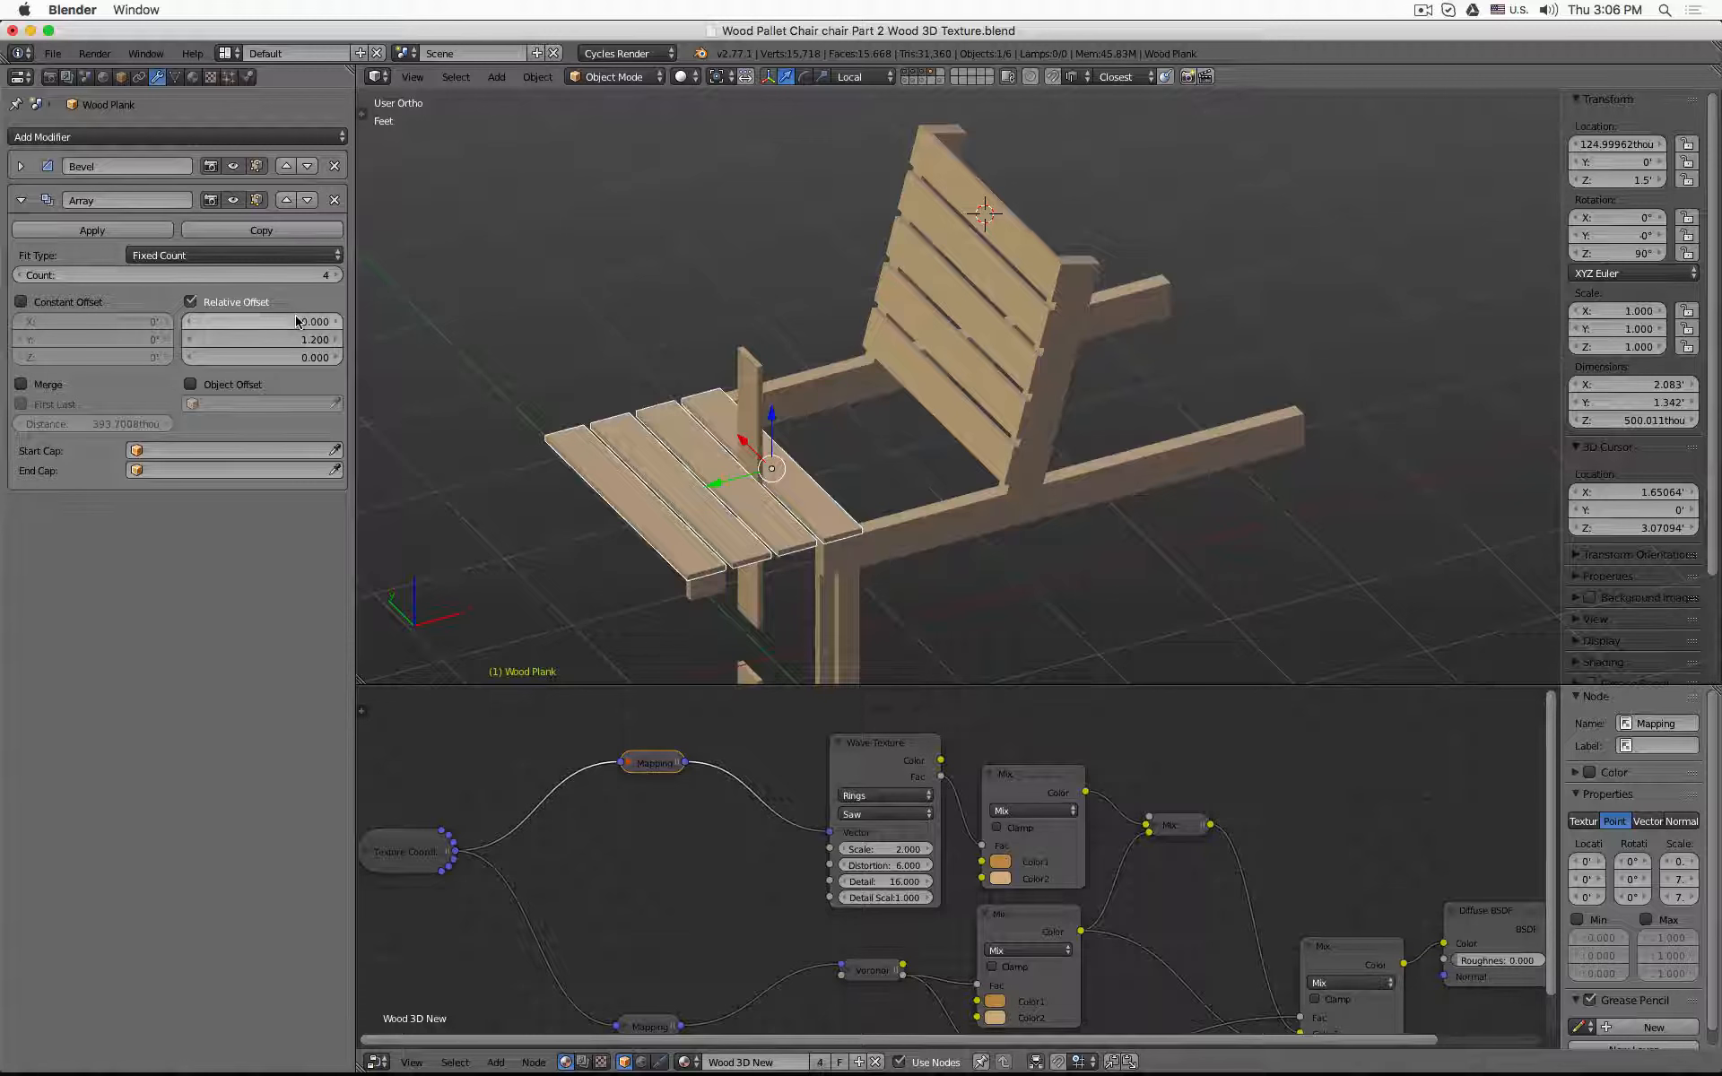
pyautogui.click(287, 339)
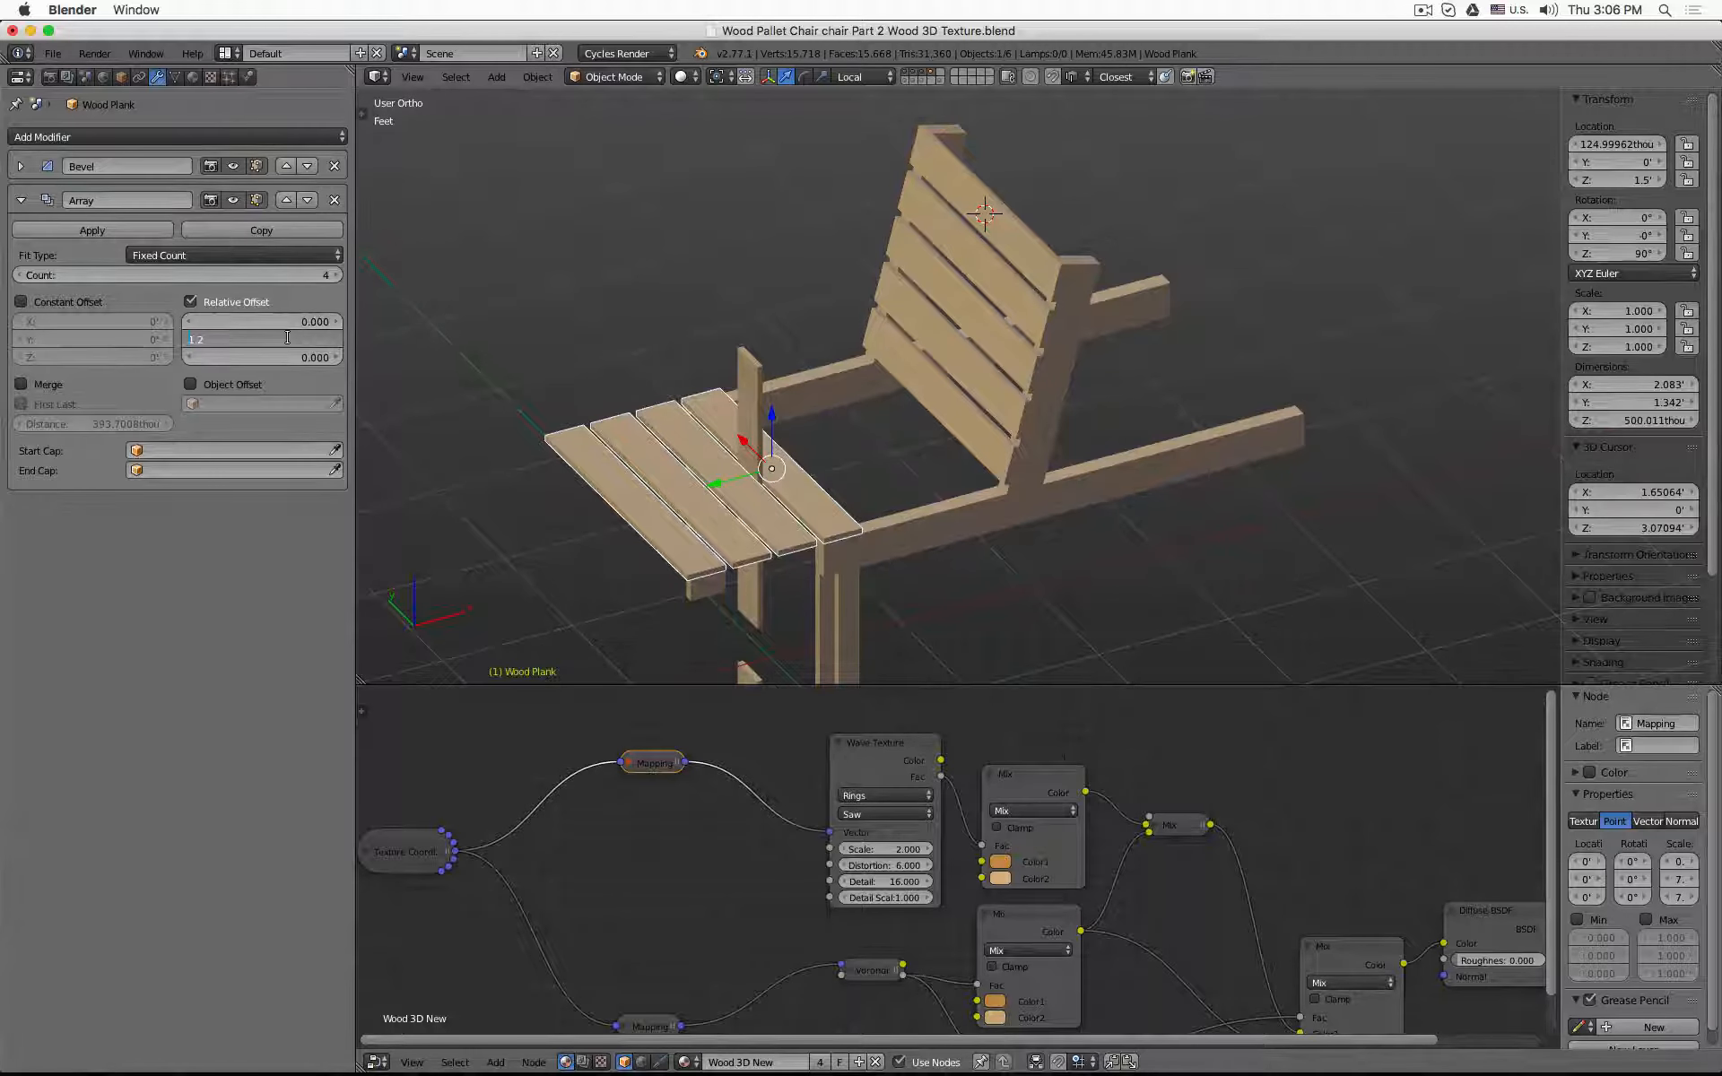
pyautogui.write('-1.2')
pyautogui.press('Return')
pyautogui.scroll(5, 899, 550)
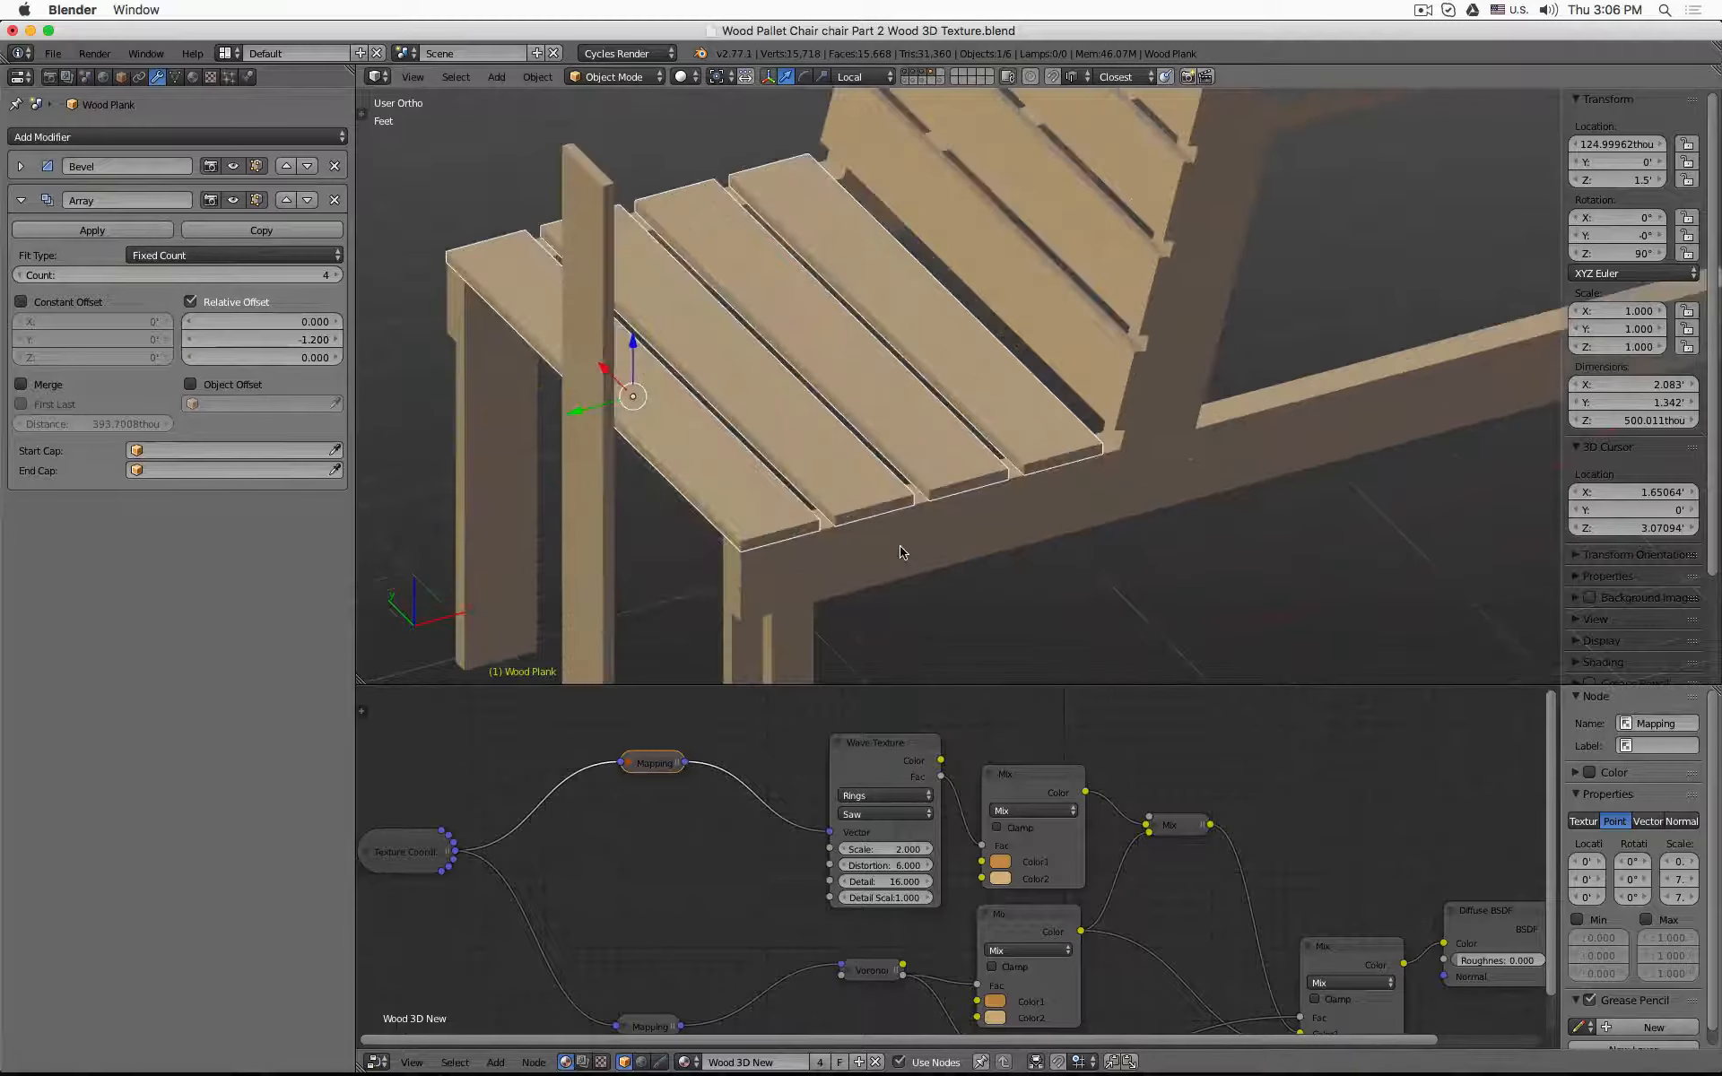
# - Preview the seat planks' grain in rendered shading and rotate the Wood Plank Front object 90° about its local Z axis
pyautogui.hotkey('shift', 'z')
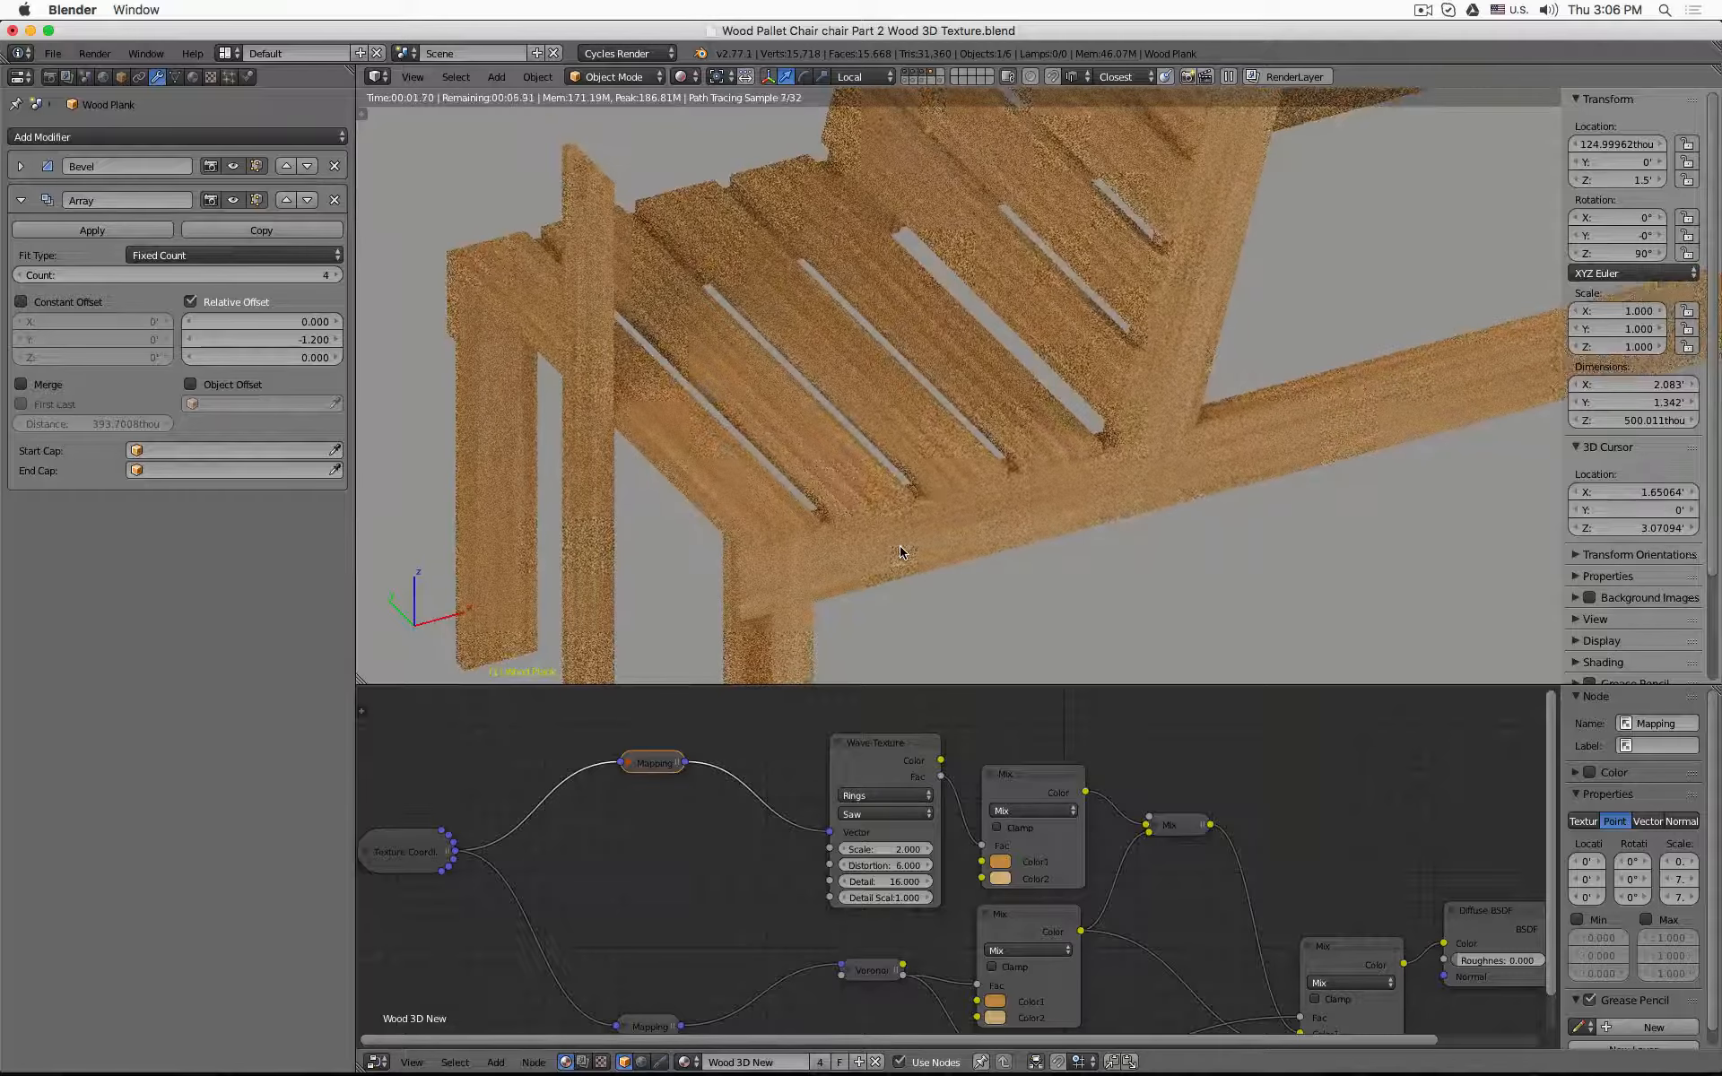
pyautogui.hotkey('shift', 'z')
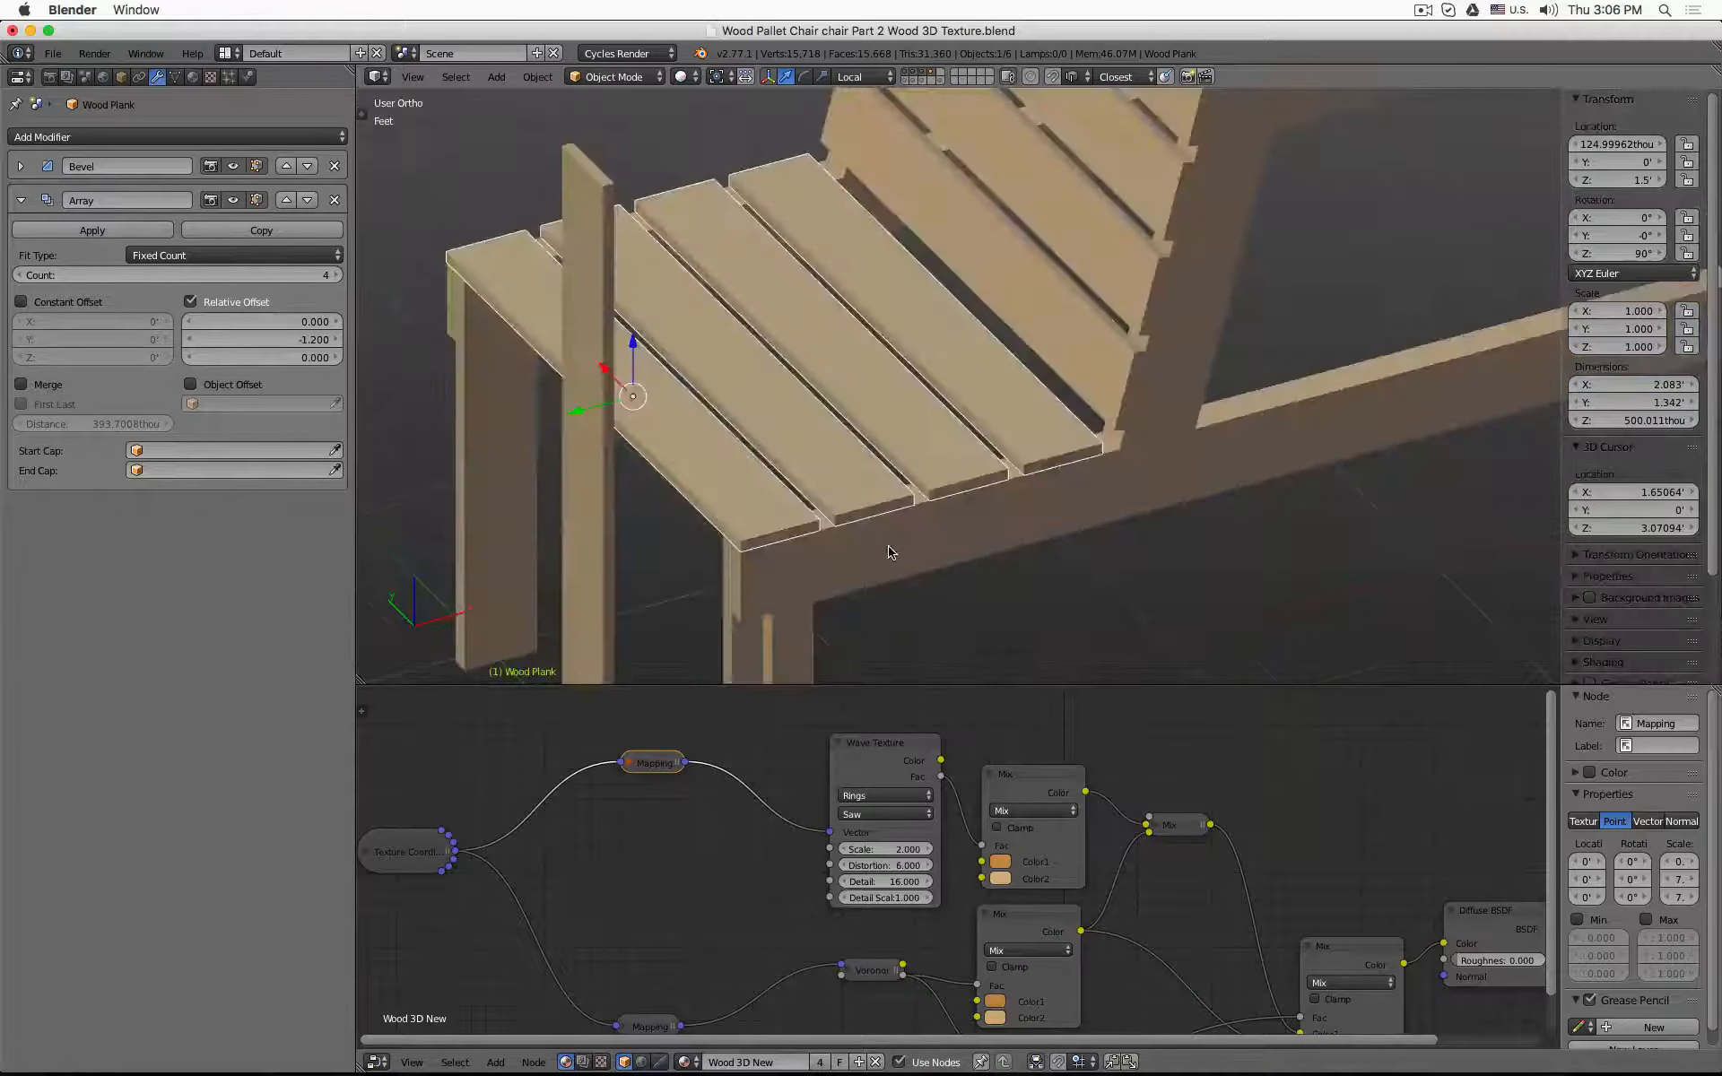
pyautogui.scroll(-4, 894, 551)
pyautogui.rightClick(748, 529)
pyautogui.keyDown('shift'); pyautogui.moveTo(863, 565); pyautogui.dragTo(842, 499, button='middle'); pyautogui.keyUp('shift')
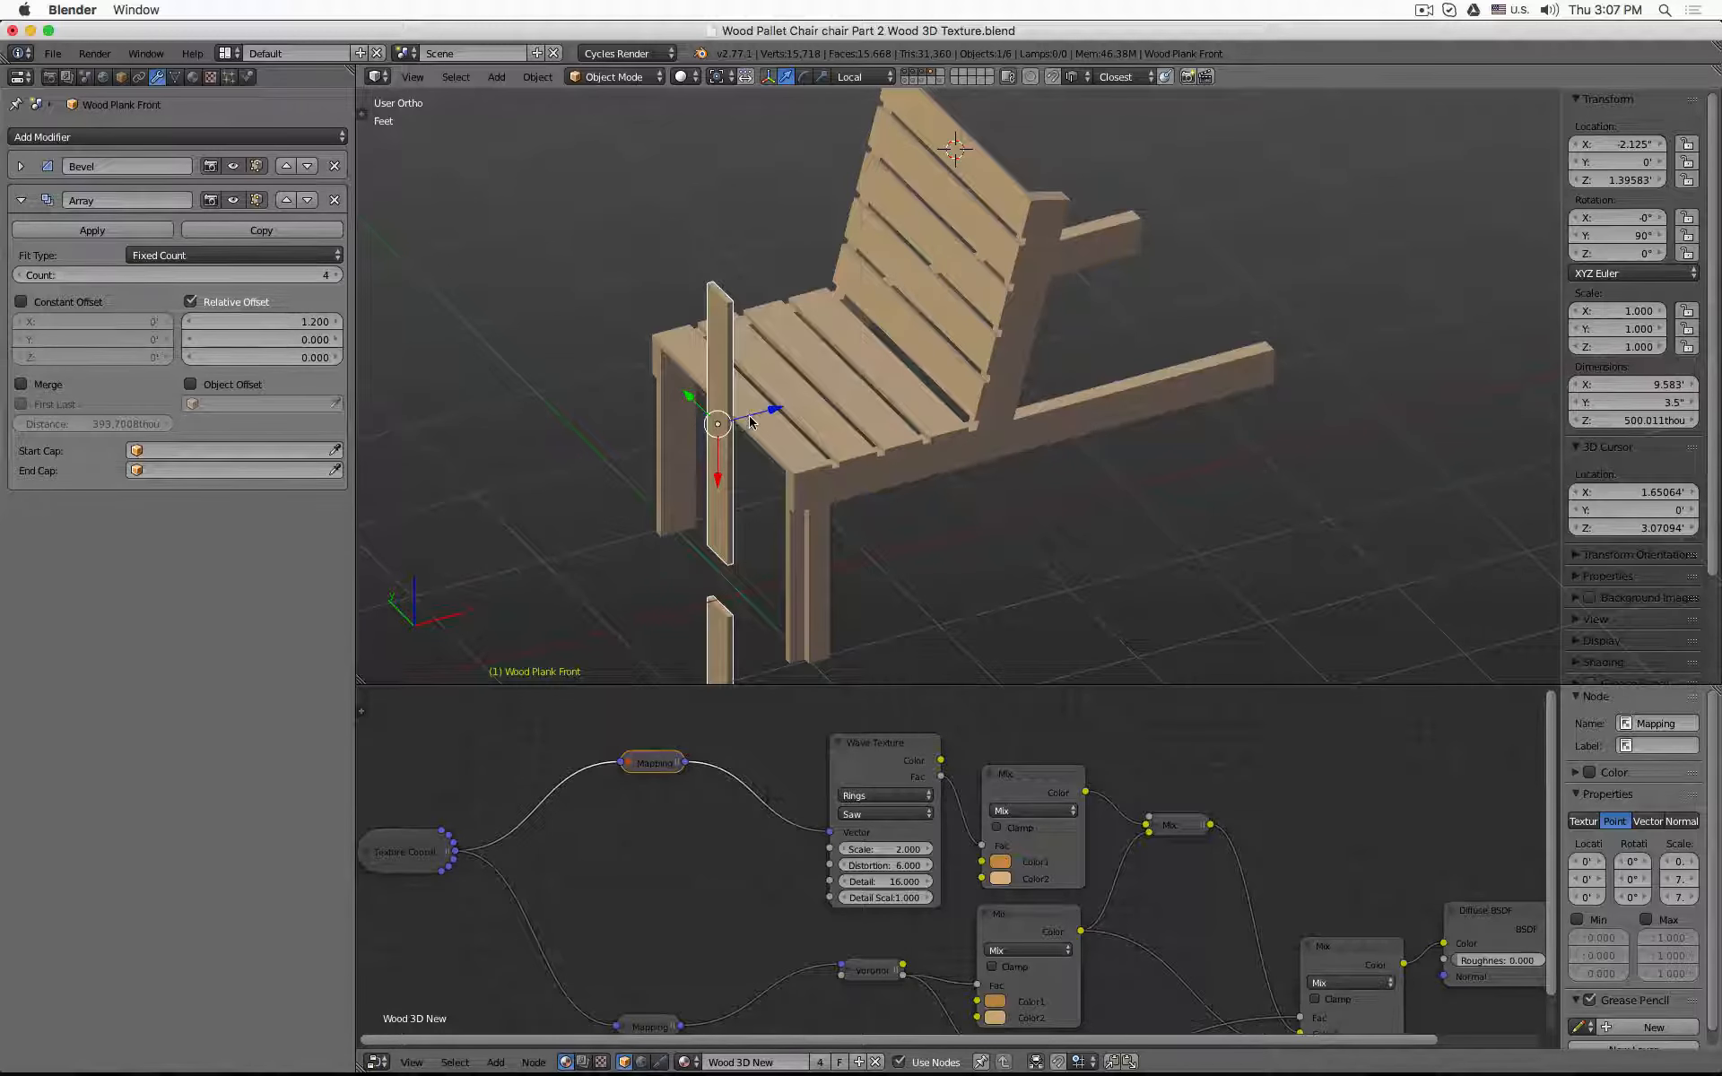
pyautogui.press('r')
pyautogui.press('z')
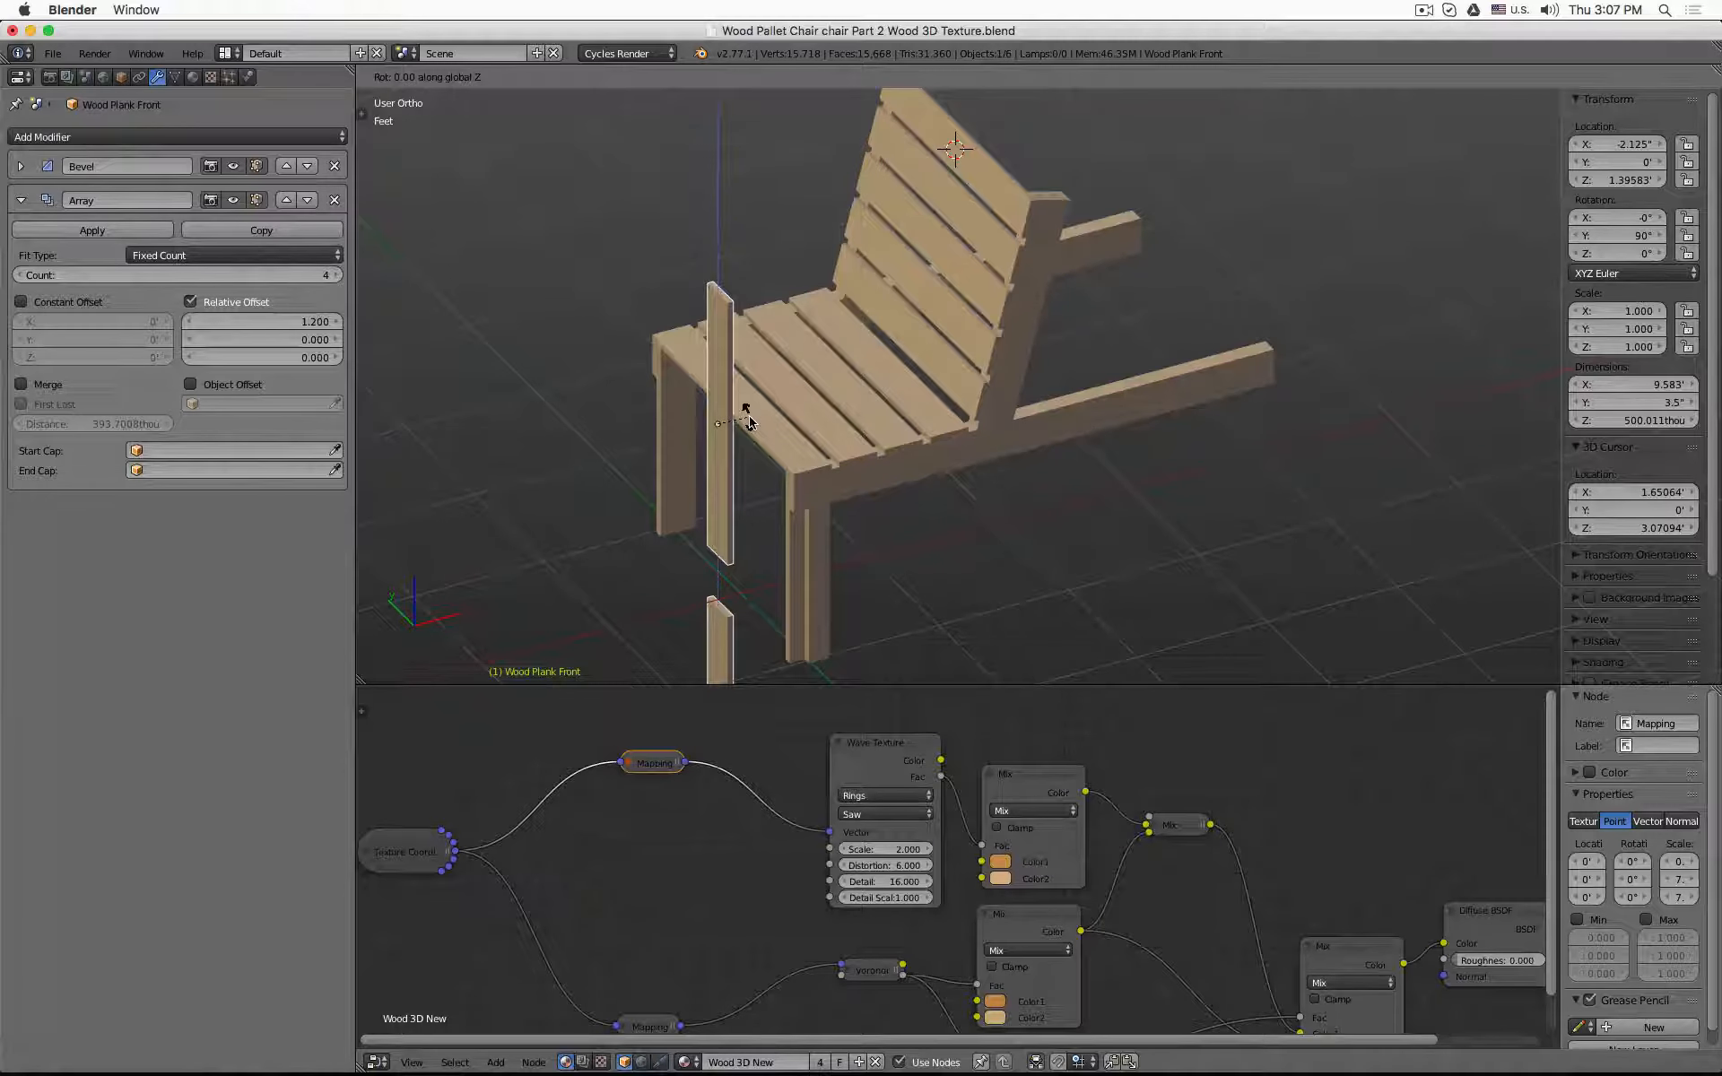
pyautogui.press('z')
pyautogui.write('90')
pyautogui.press('Return')
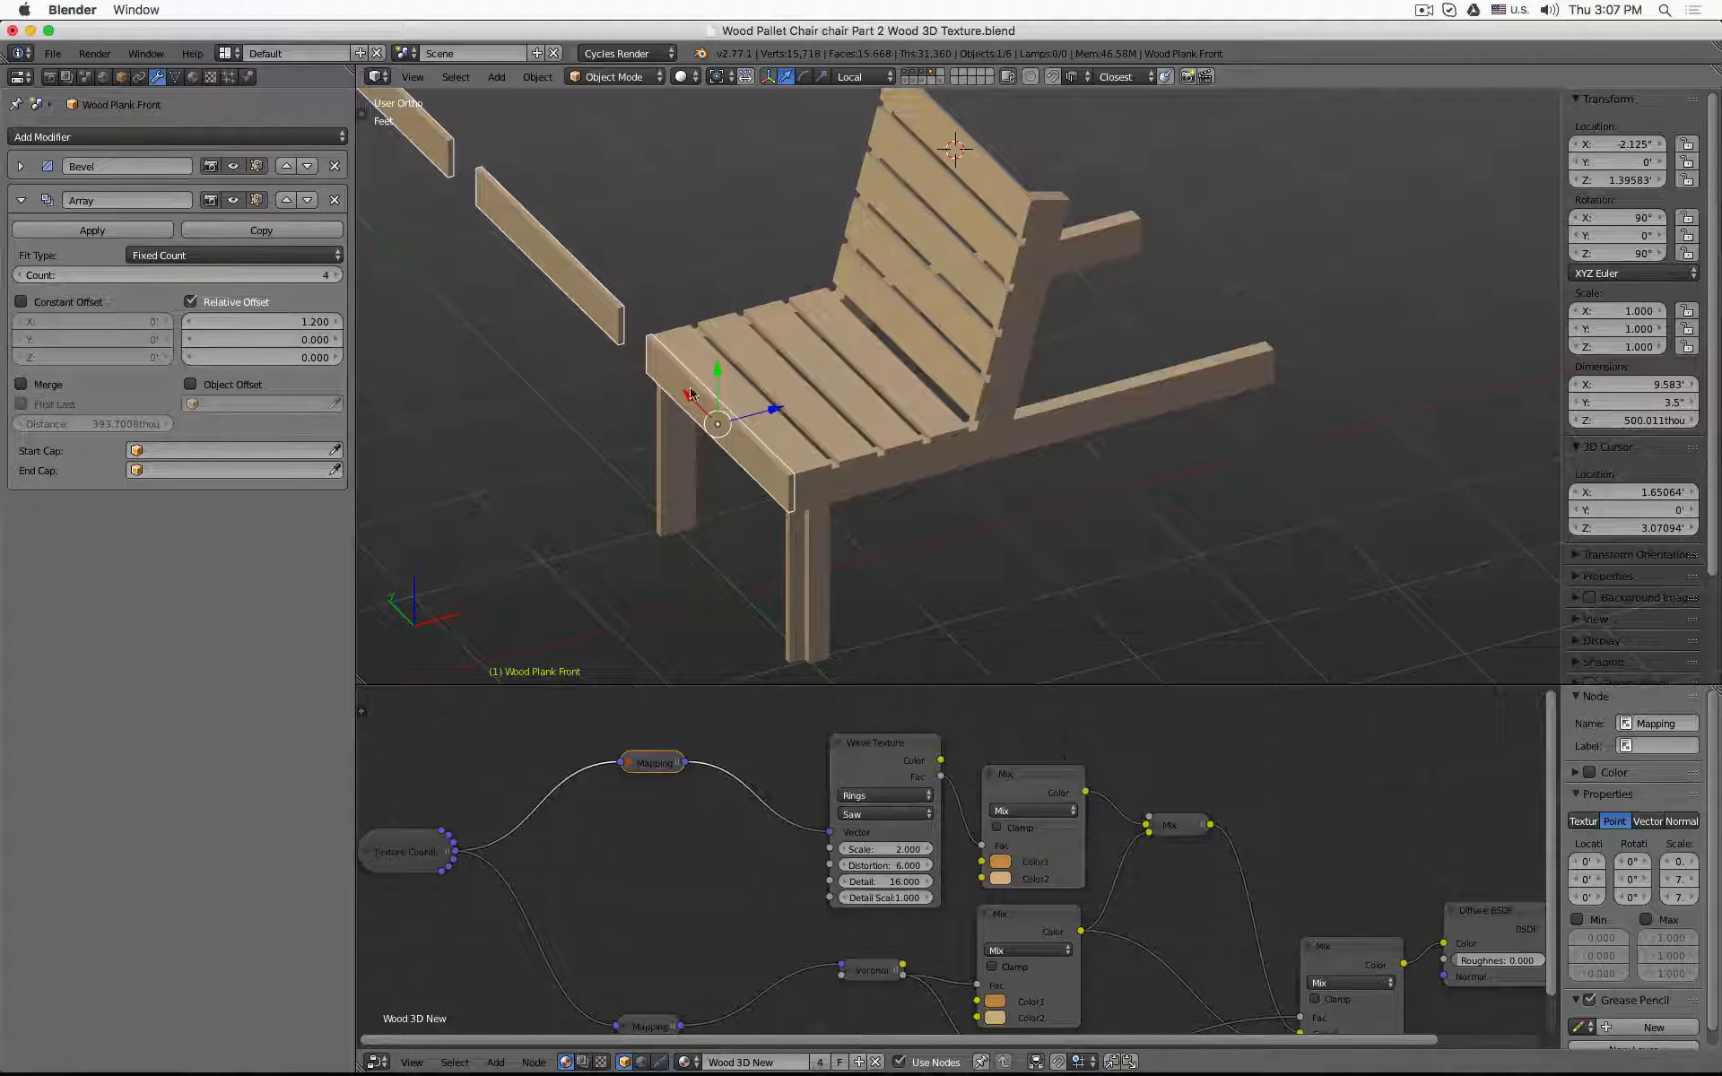
# - Set the Wood Plank Front Array modifier's relative offset to 0 in X and -1.2 in Y
pyautogui.click(278, 321)
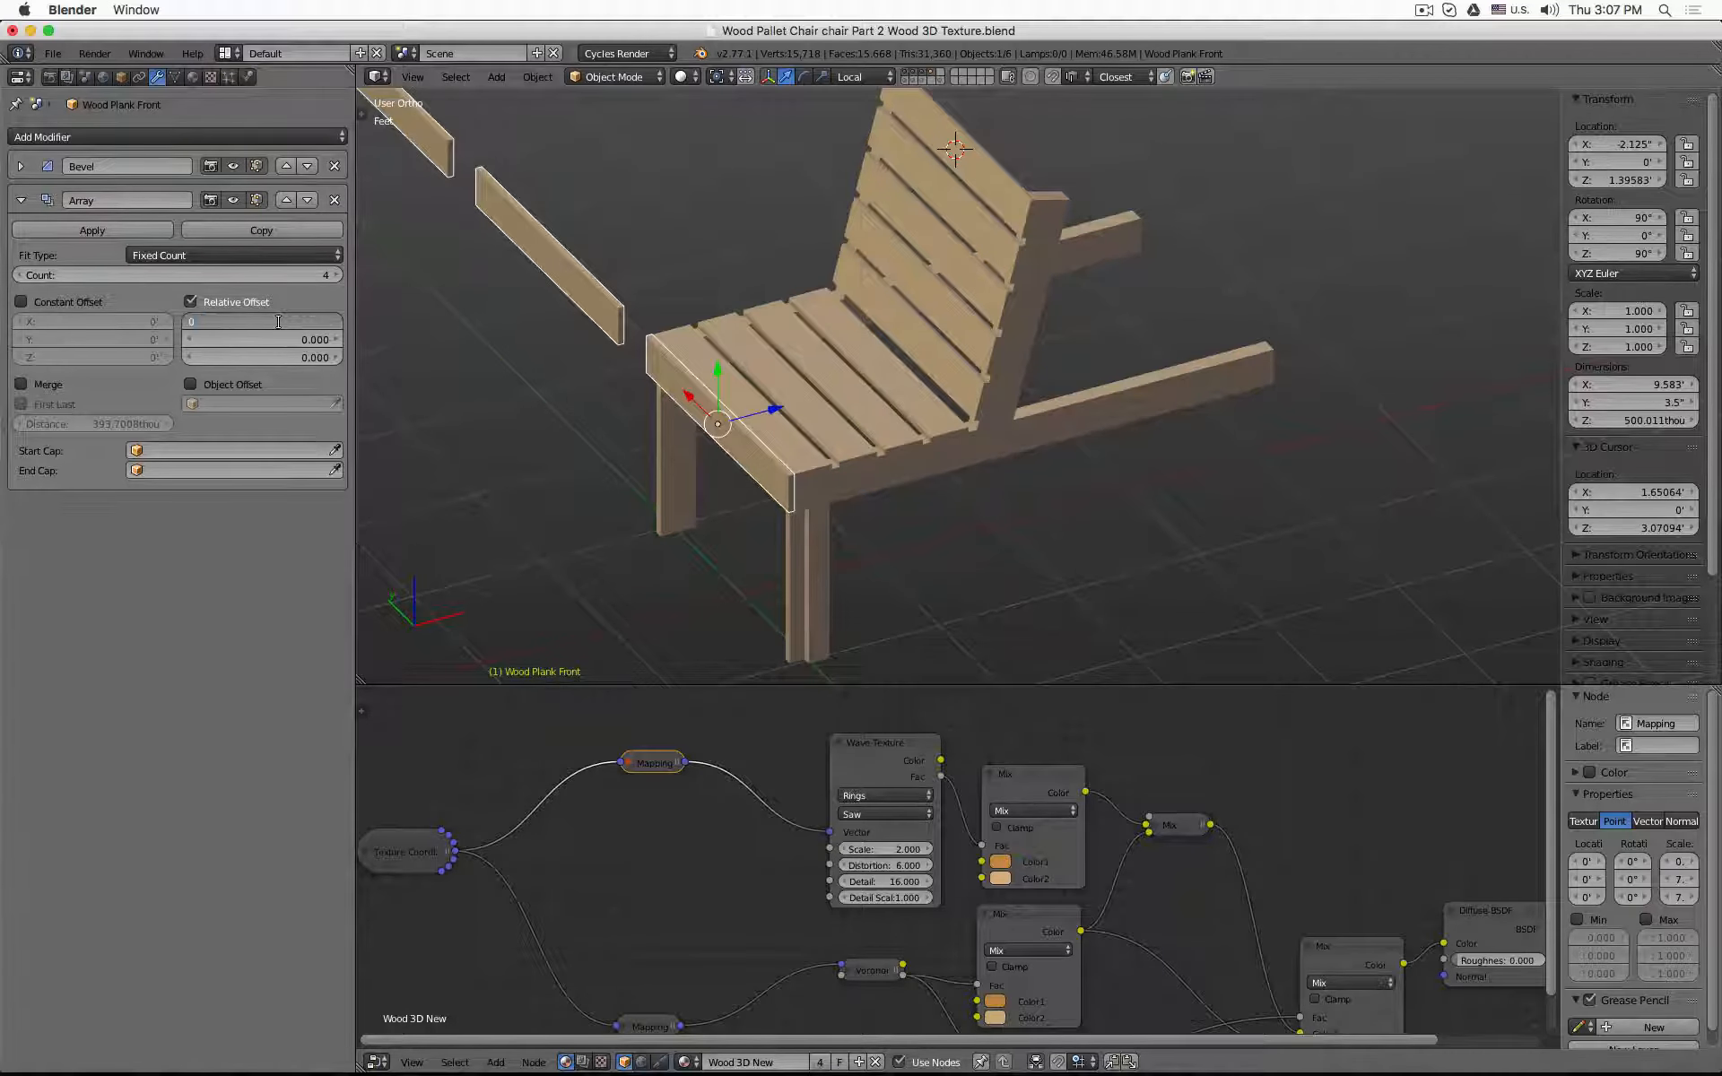
pyautogui.write('0')
pyautogui.press('Tab')
pyautogui.write('-1.2')
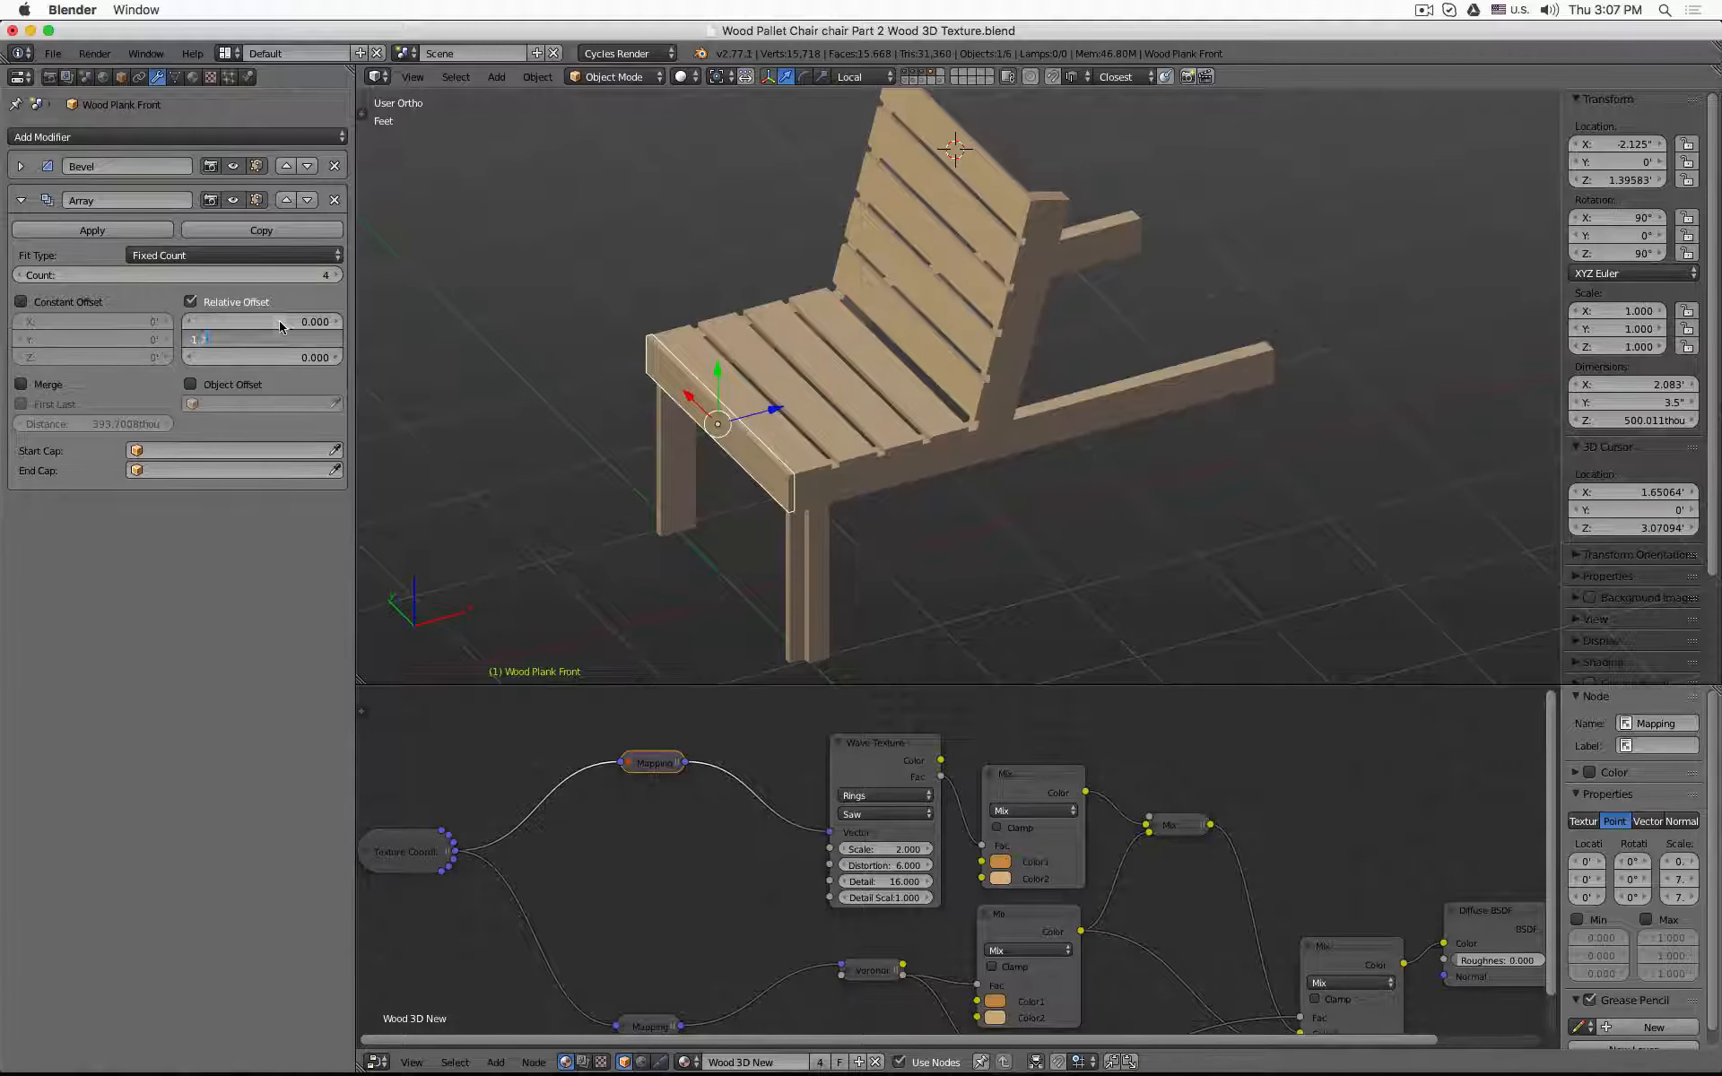
pyautogui.press('Return')
# - Examine the grain direction on the front and seat planks in rendered shading, then return to solid shading
pyautogui.moveTo(673, 487); pyautogui.dragTo(830, 483, button='middle')
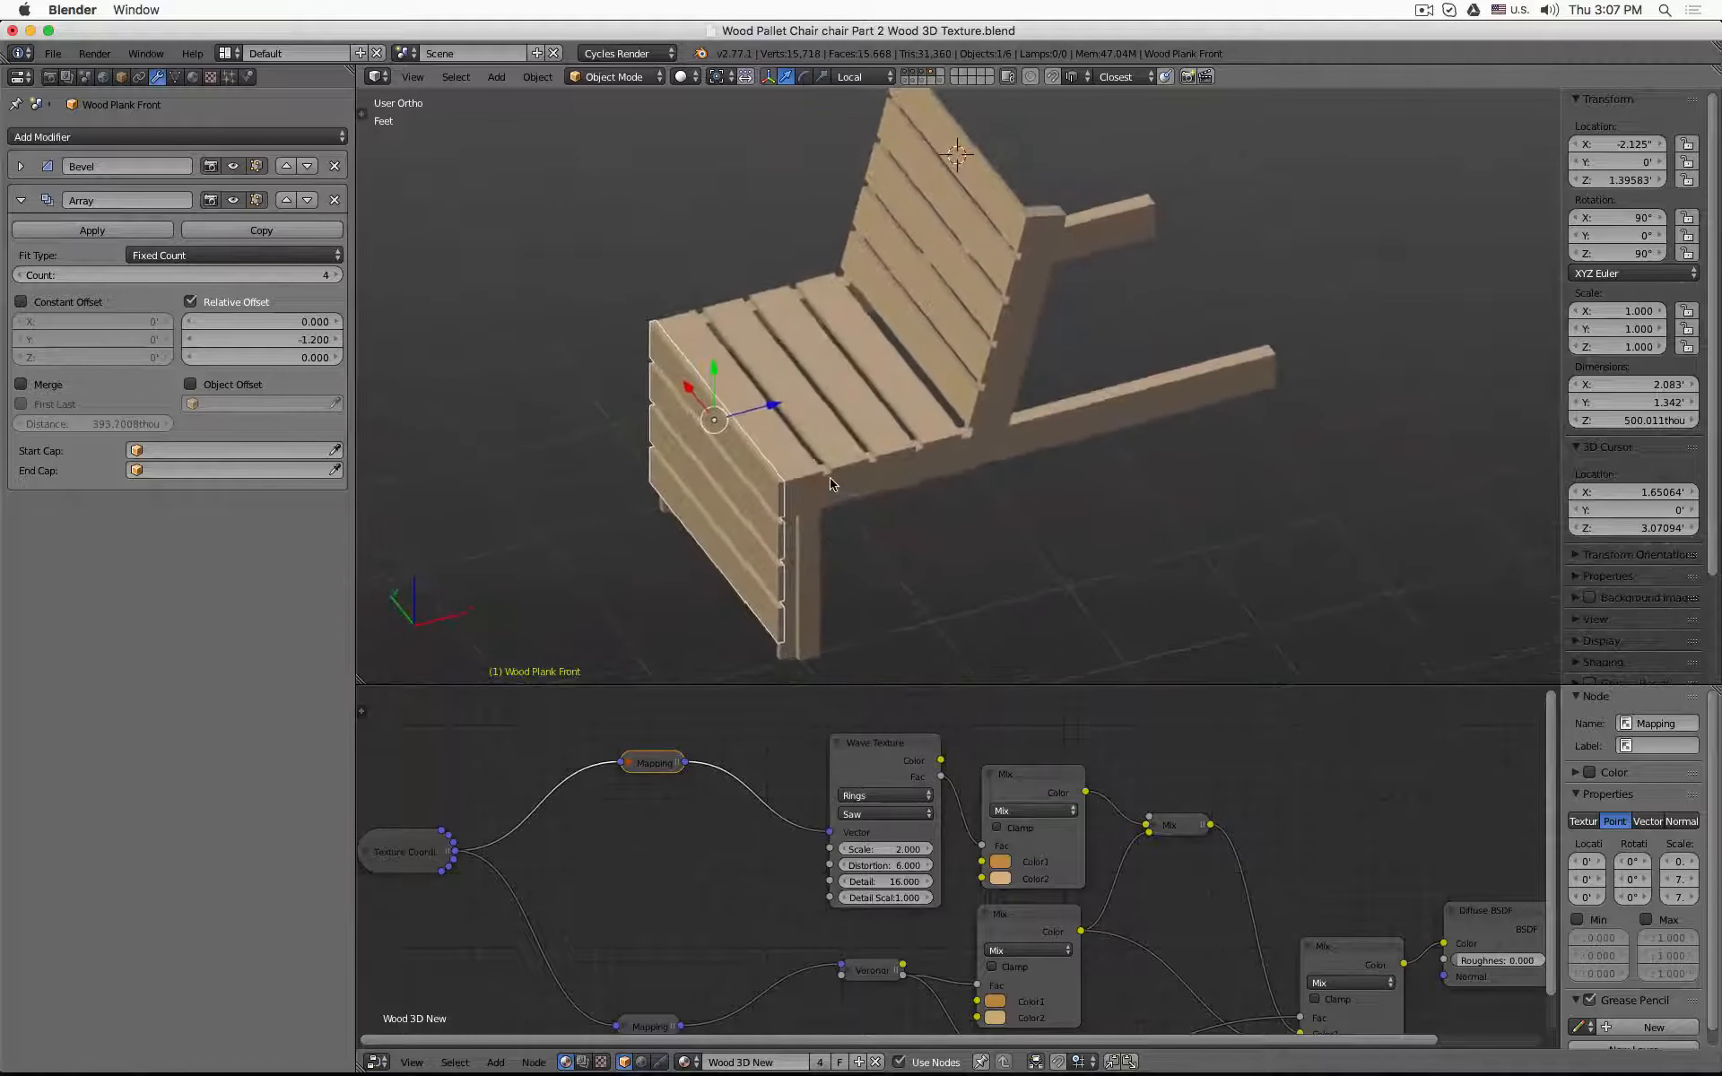
pyautogui.scroll(4, 777, 478)
pyautogui.scroll(-2, 773, 477)
pyautogui.scroll(-2, 771, 477)
pyautogui.press('z')
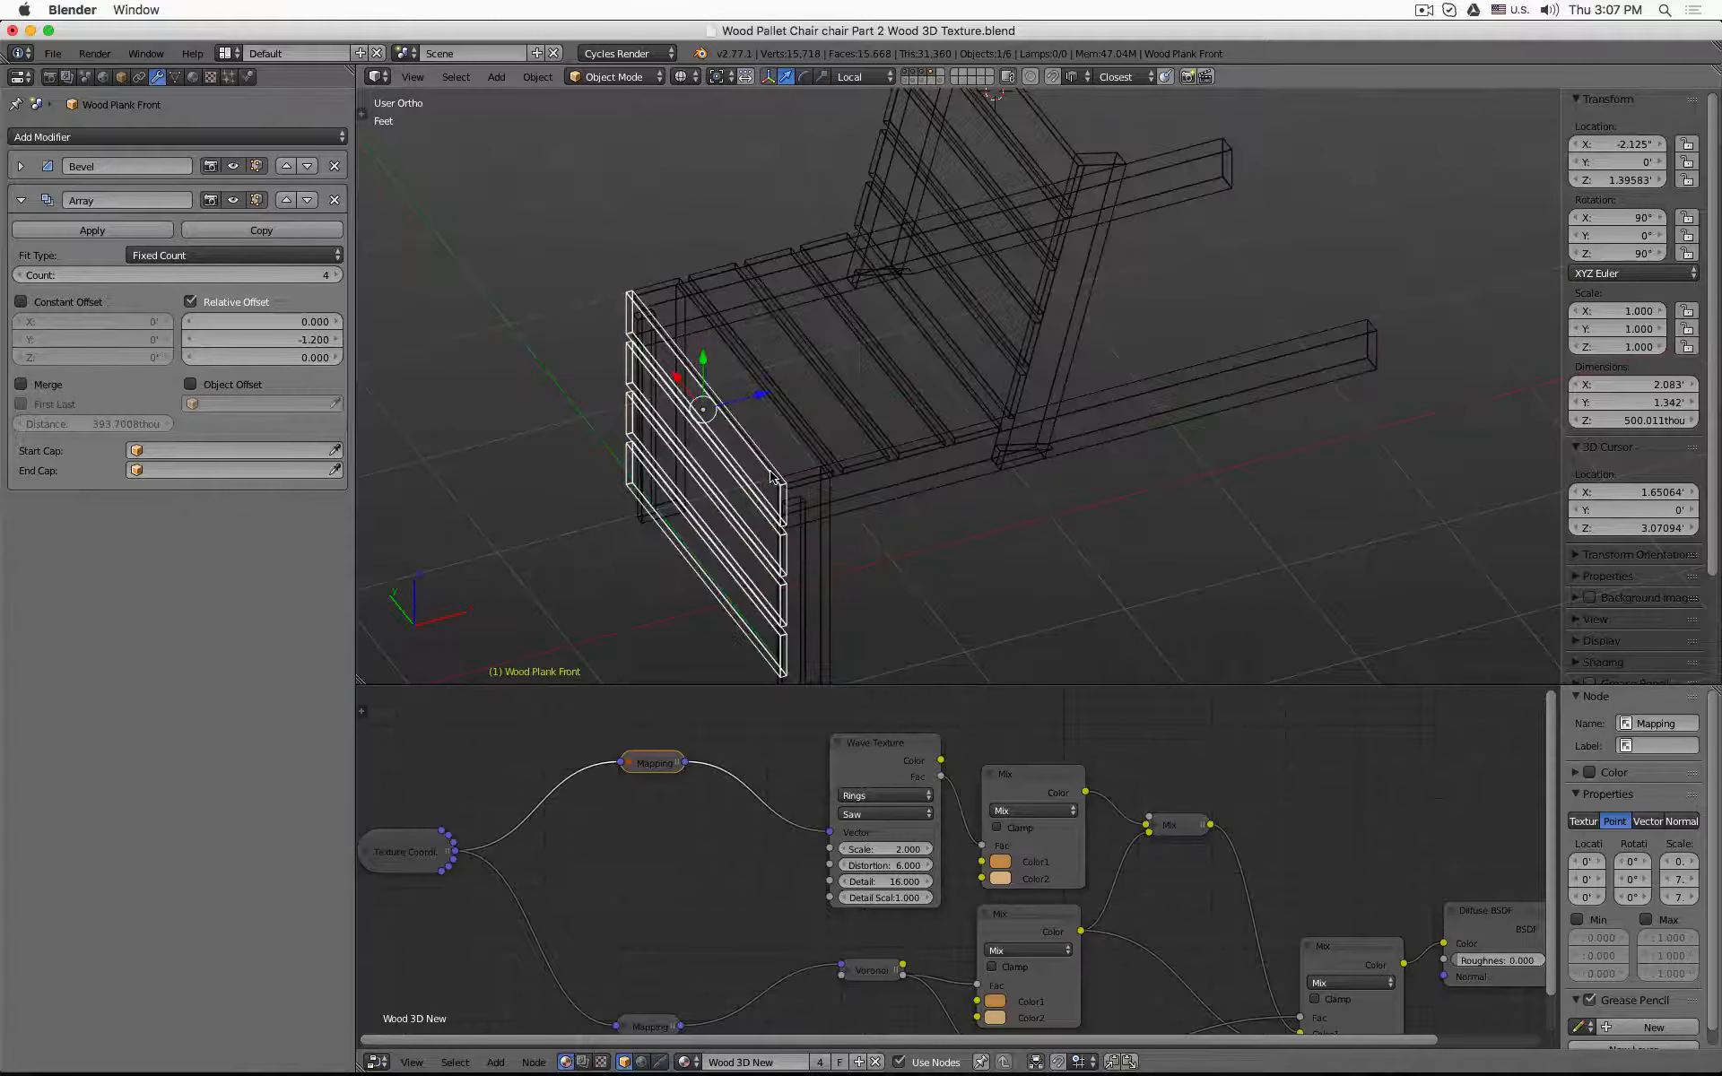
pyautogui.press('z')
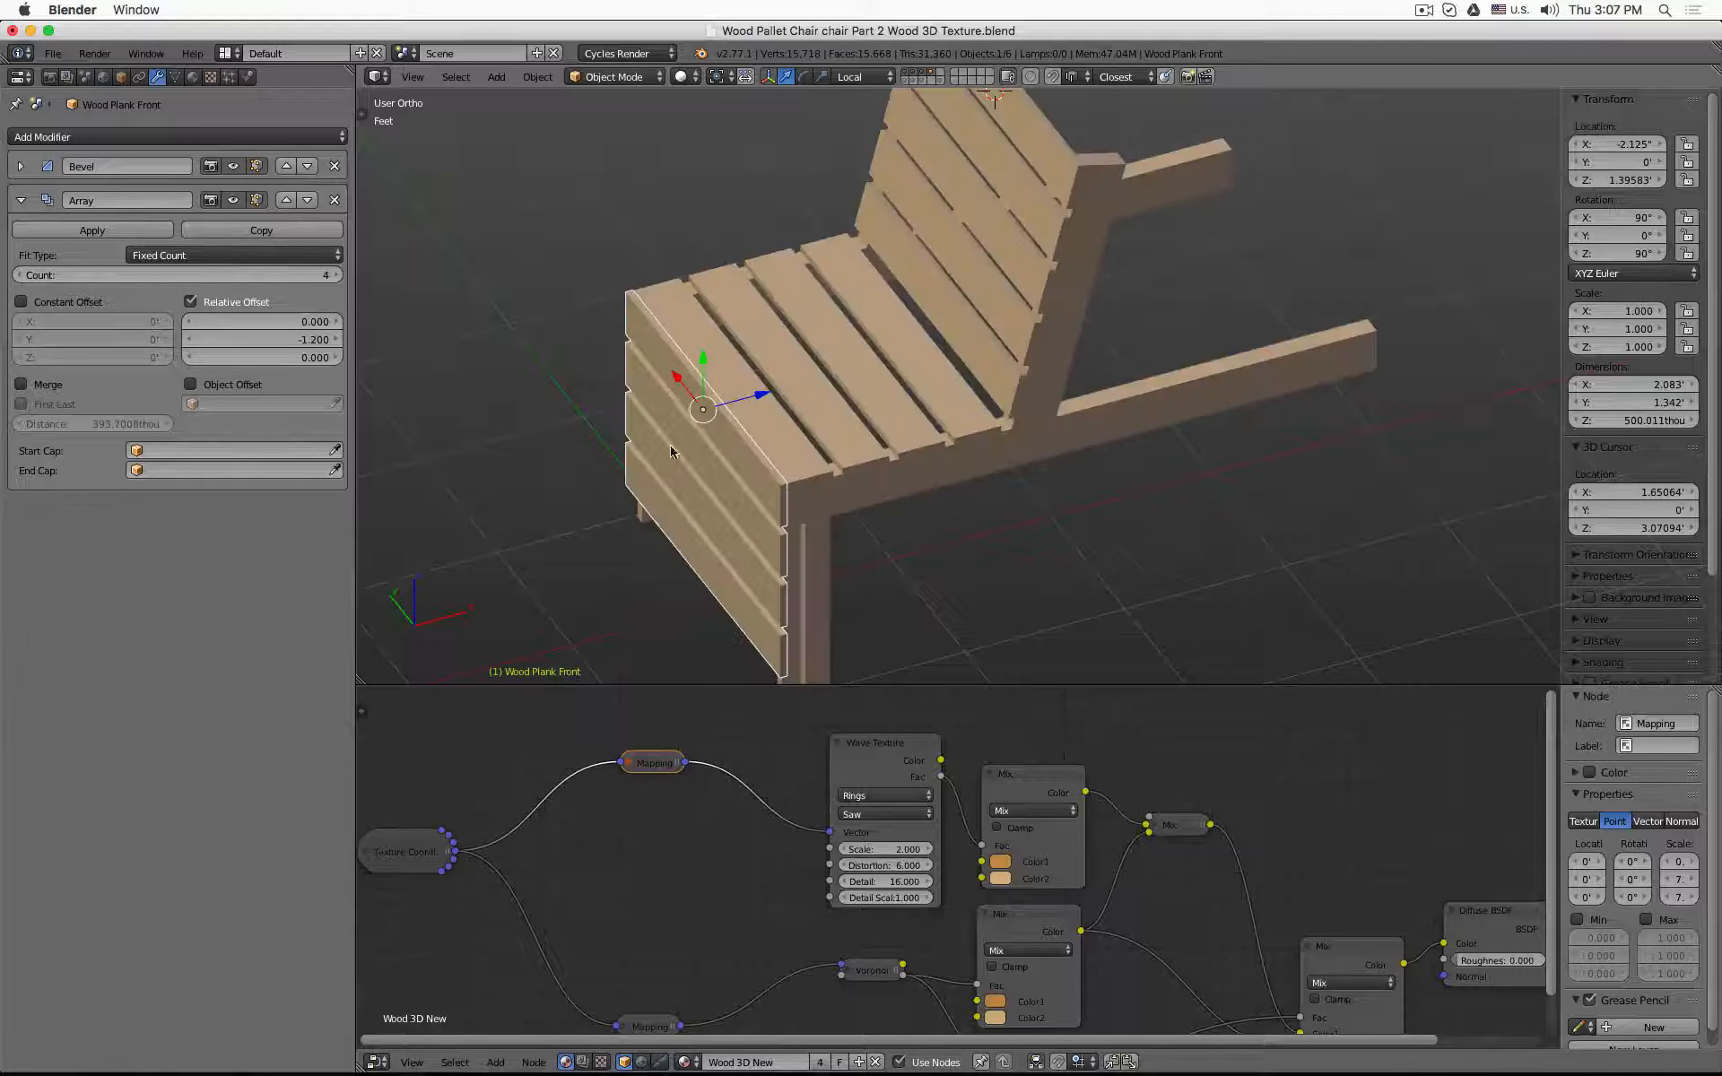
pyautogui.hotkey('shift', 'z')
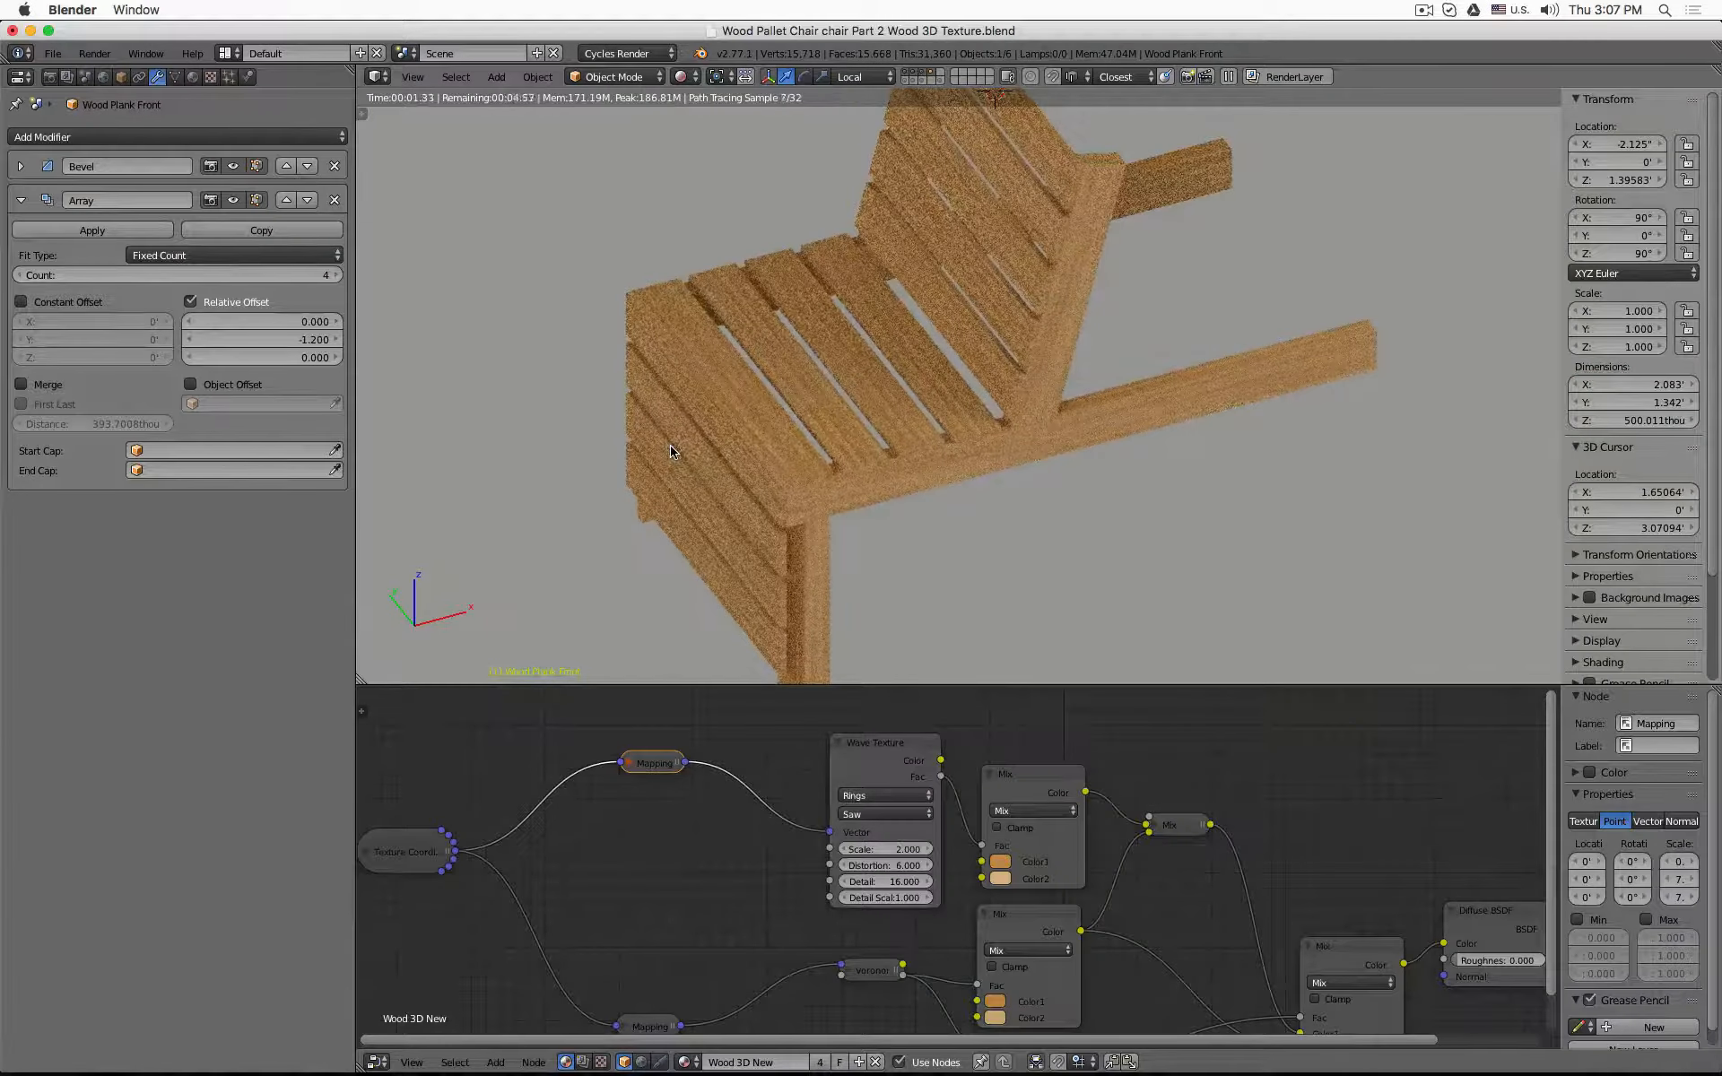
pyautogui.moveTo(718, 462); pyautogui.dragTo(815, 440, button='middle')
pyautogui.scroll(1, 839, 444)
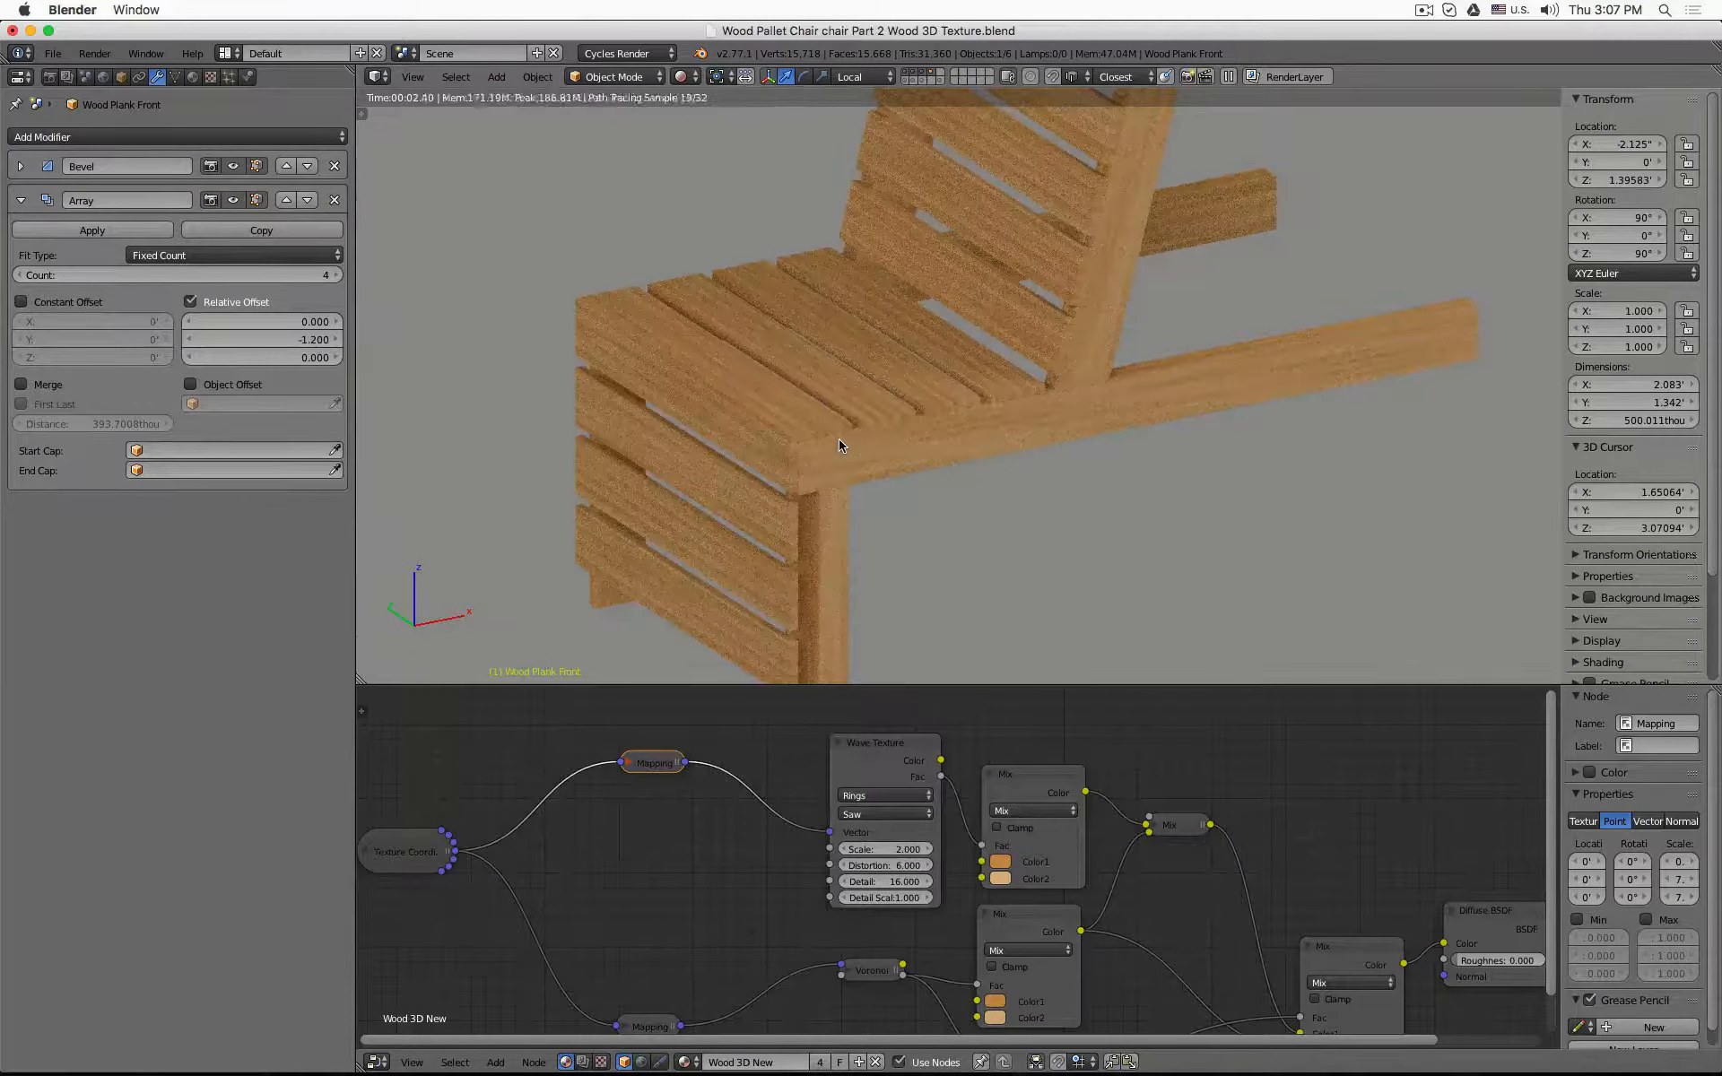
pyautogui.scroll(-2, 839, 444)
pyautogui.press('z')
pyautogui.press('z')
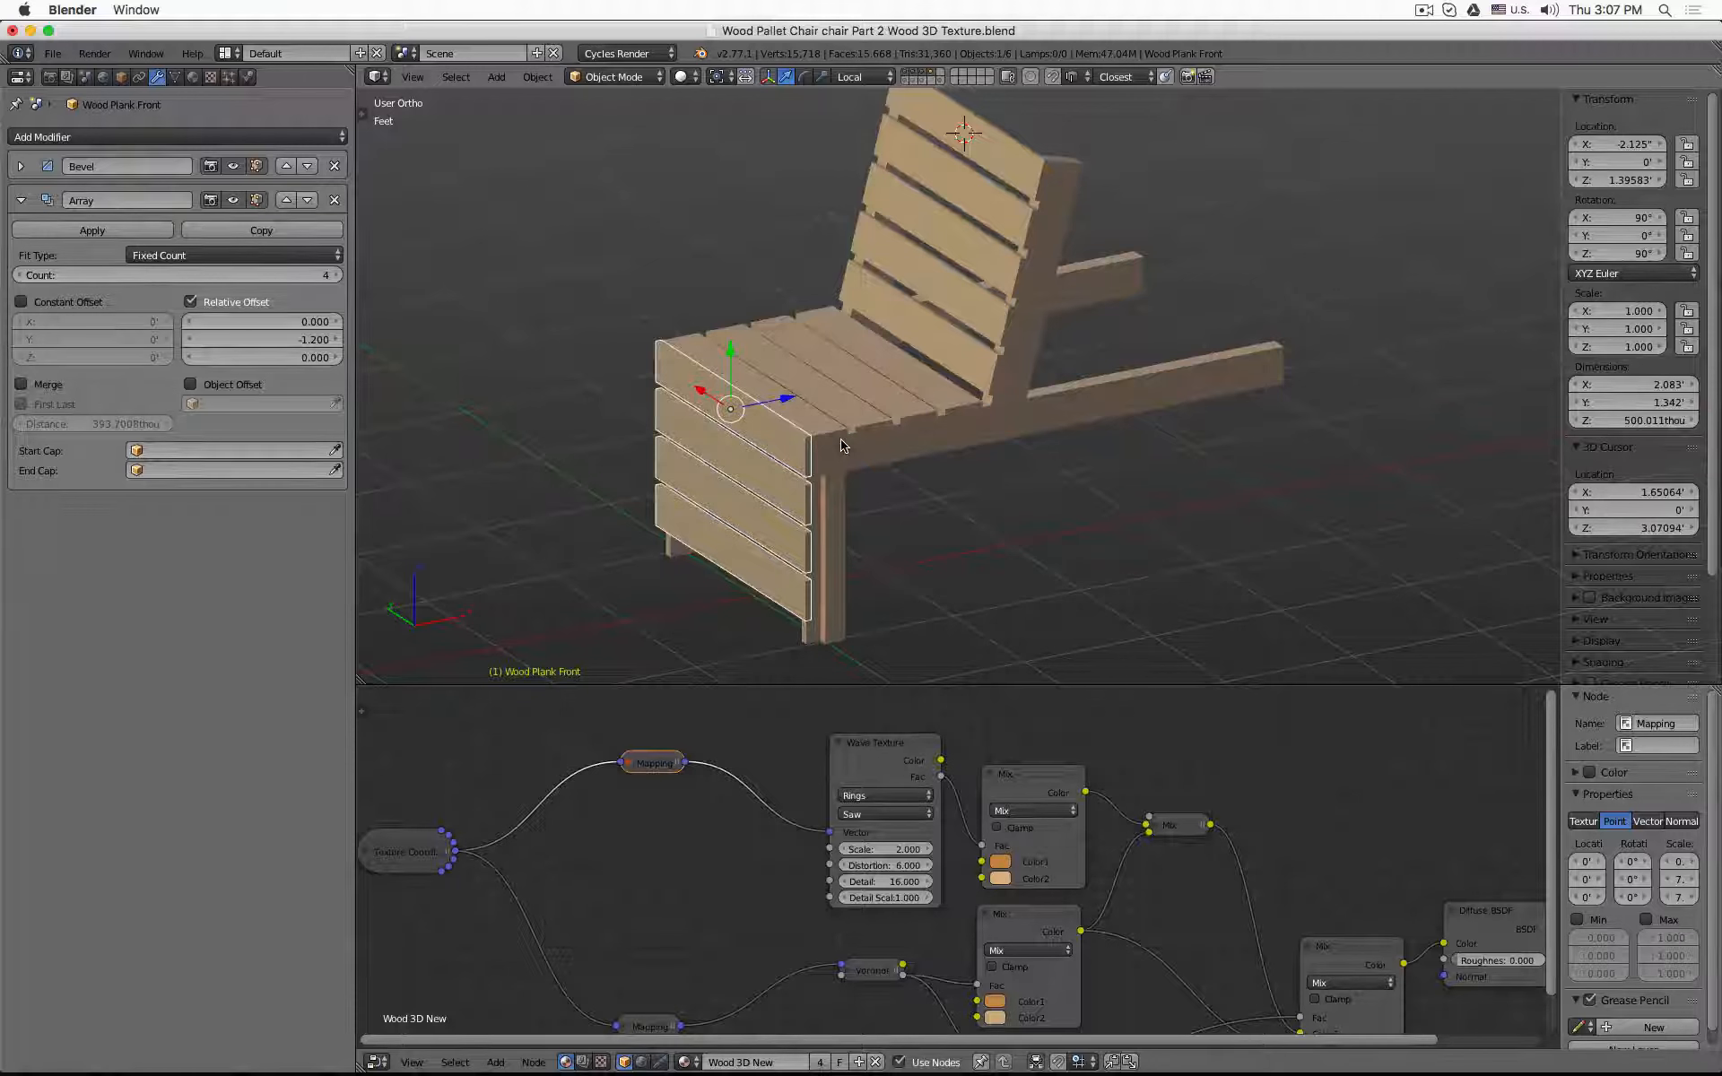
# - Examine in wireframe how the front legs and the backrest supports meet the side rails
pyautogui.rightClick(834, 633)
pyautogui.scroll(2, 885, 482)
pyautogui.scroll(2, 886, 482)
pyautogui.press('z')
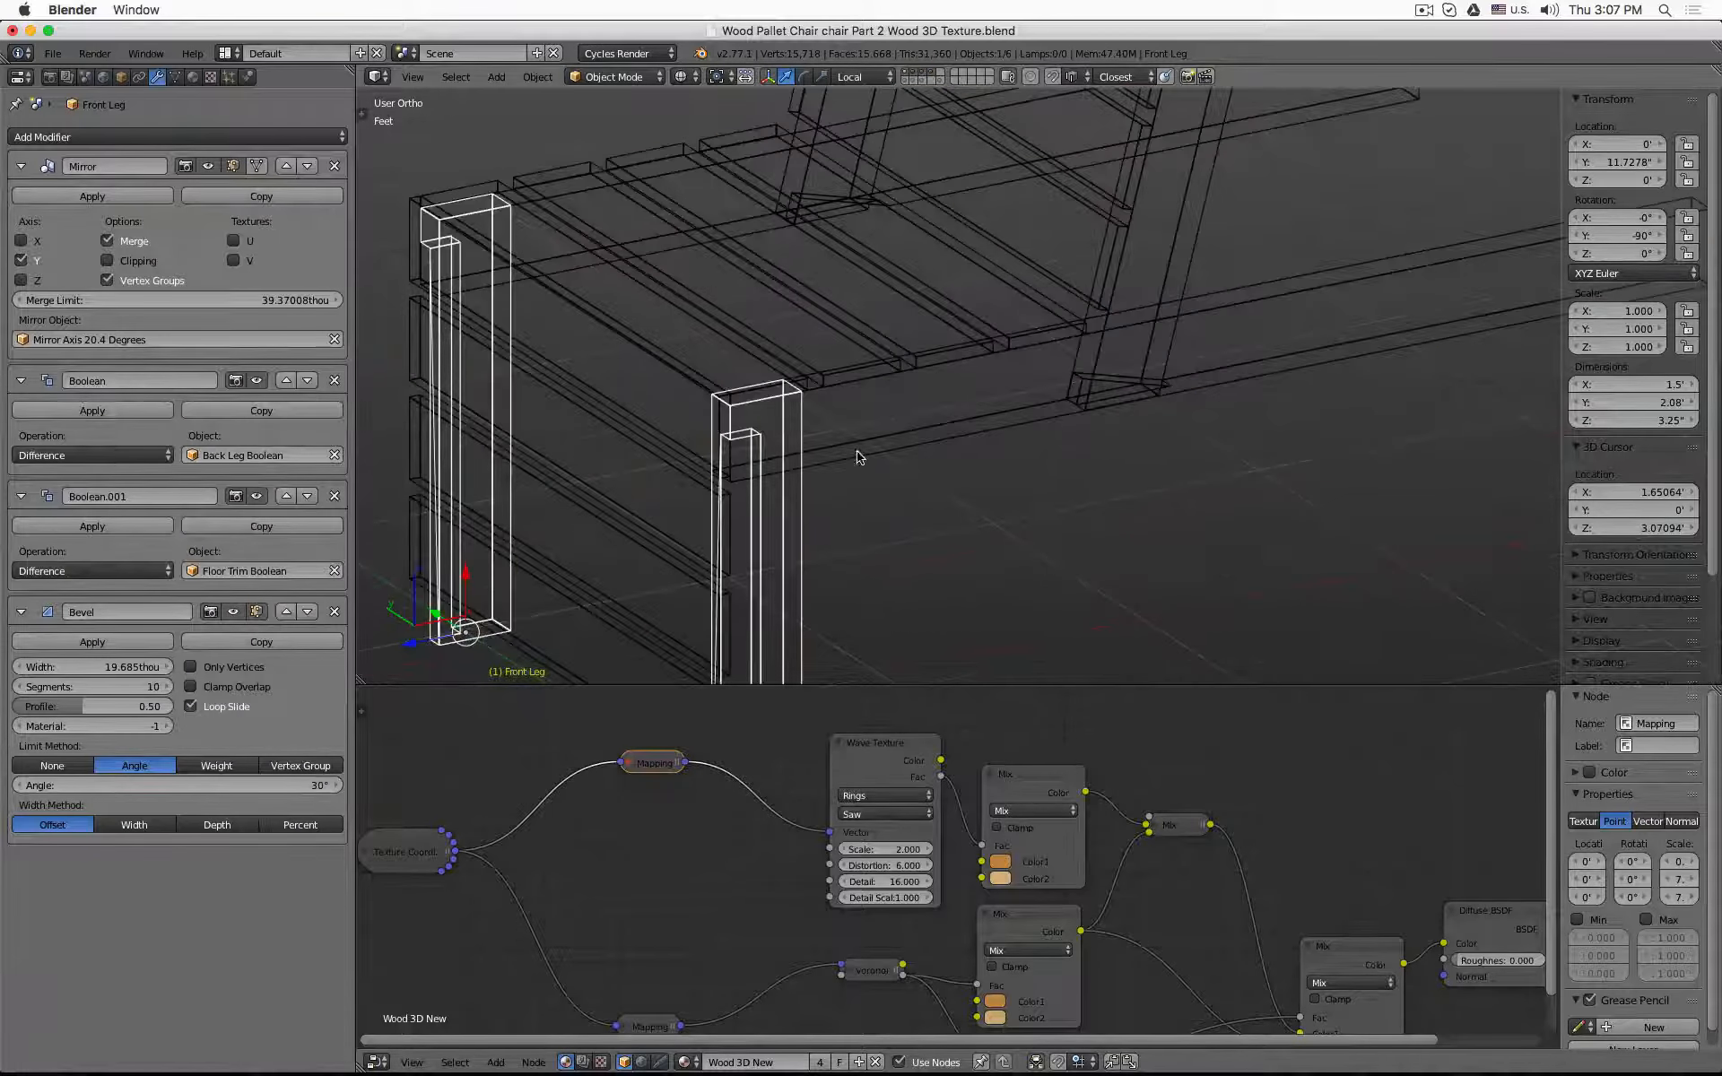
pyautogui.rightClick(858, 457)
pyautogui.scroll(-2, 858, 458)
pyautogui.moveTo(857, 458); pyautogui.dragTo(923, 325, button='middle')
pyautogui.rightClick(847, 428)
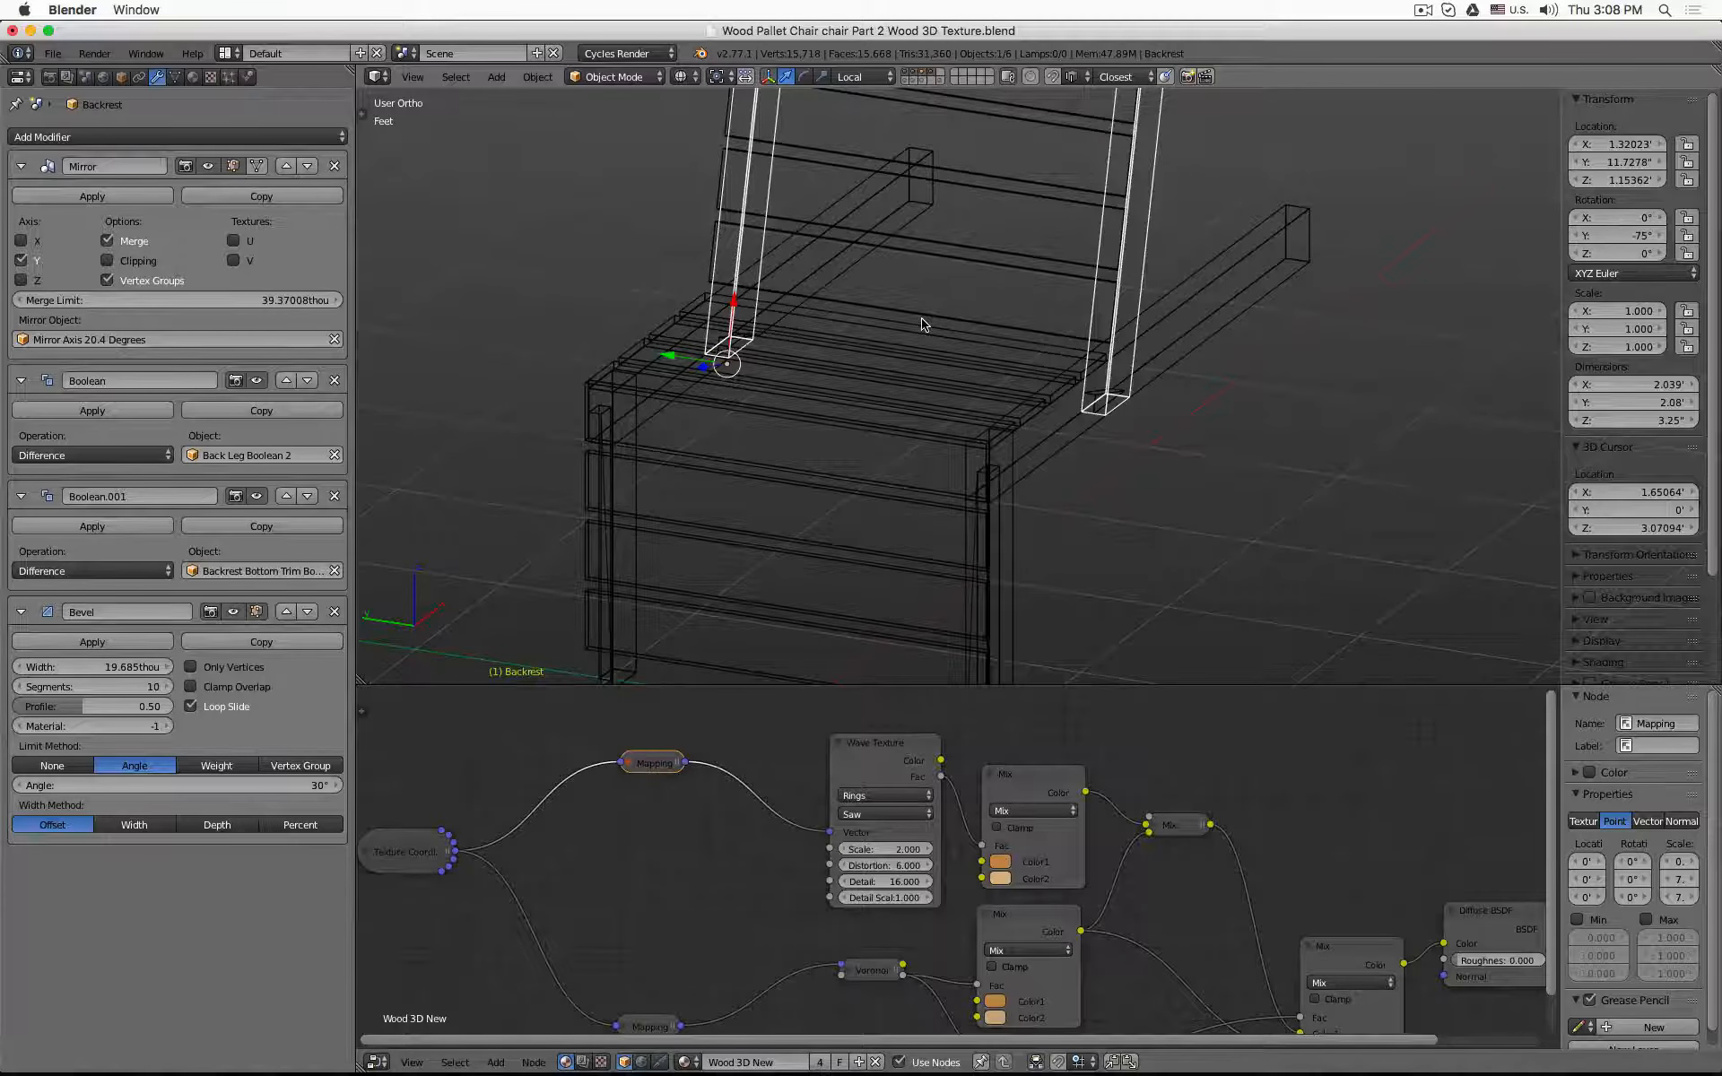
# - Compare the Backrest's base mesh in Edit Mode with its trimmed, mirrored shape in Object Mode
pyautogui.scroll(-3, 923, 324)
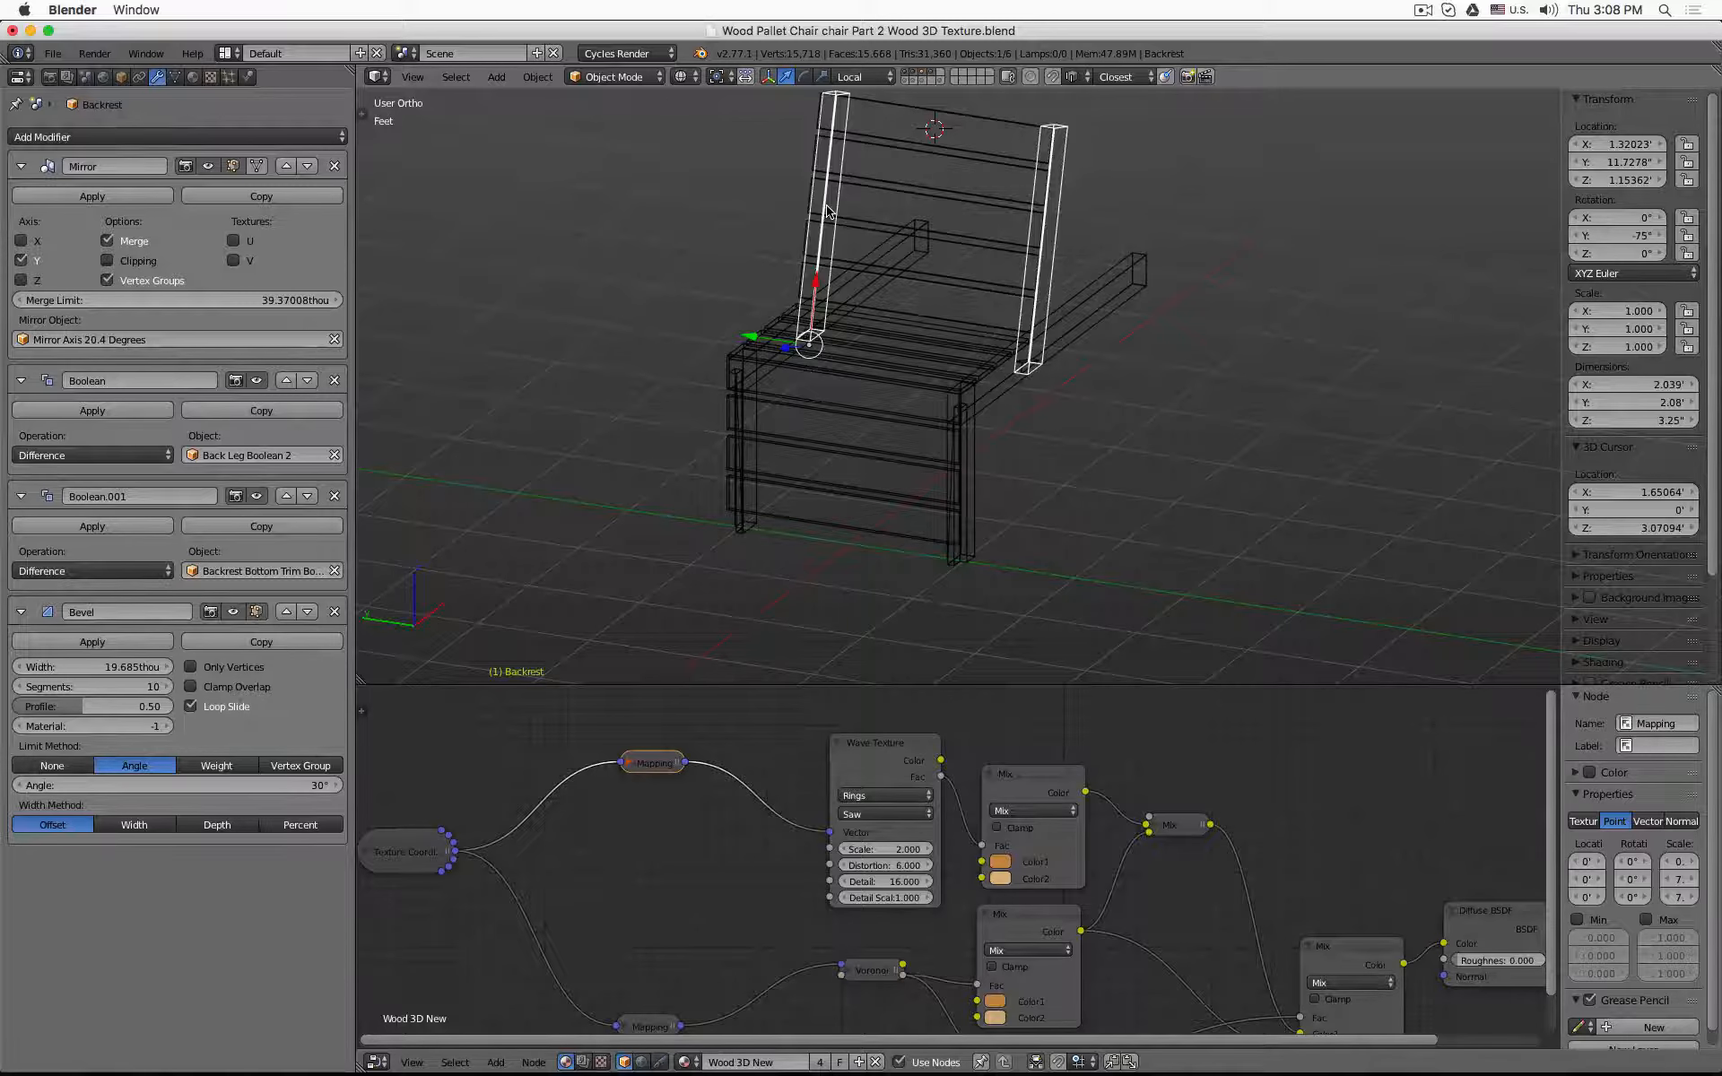
pyautogui.scroll(5, 841, 274)
pyautogui.moveTo(783, 392); pyautogui.dragTo(647, 291, button='middle')
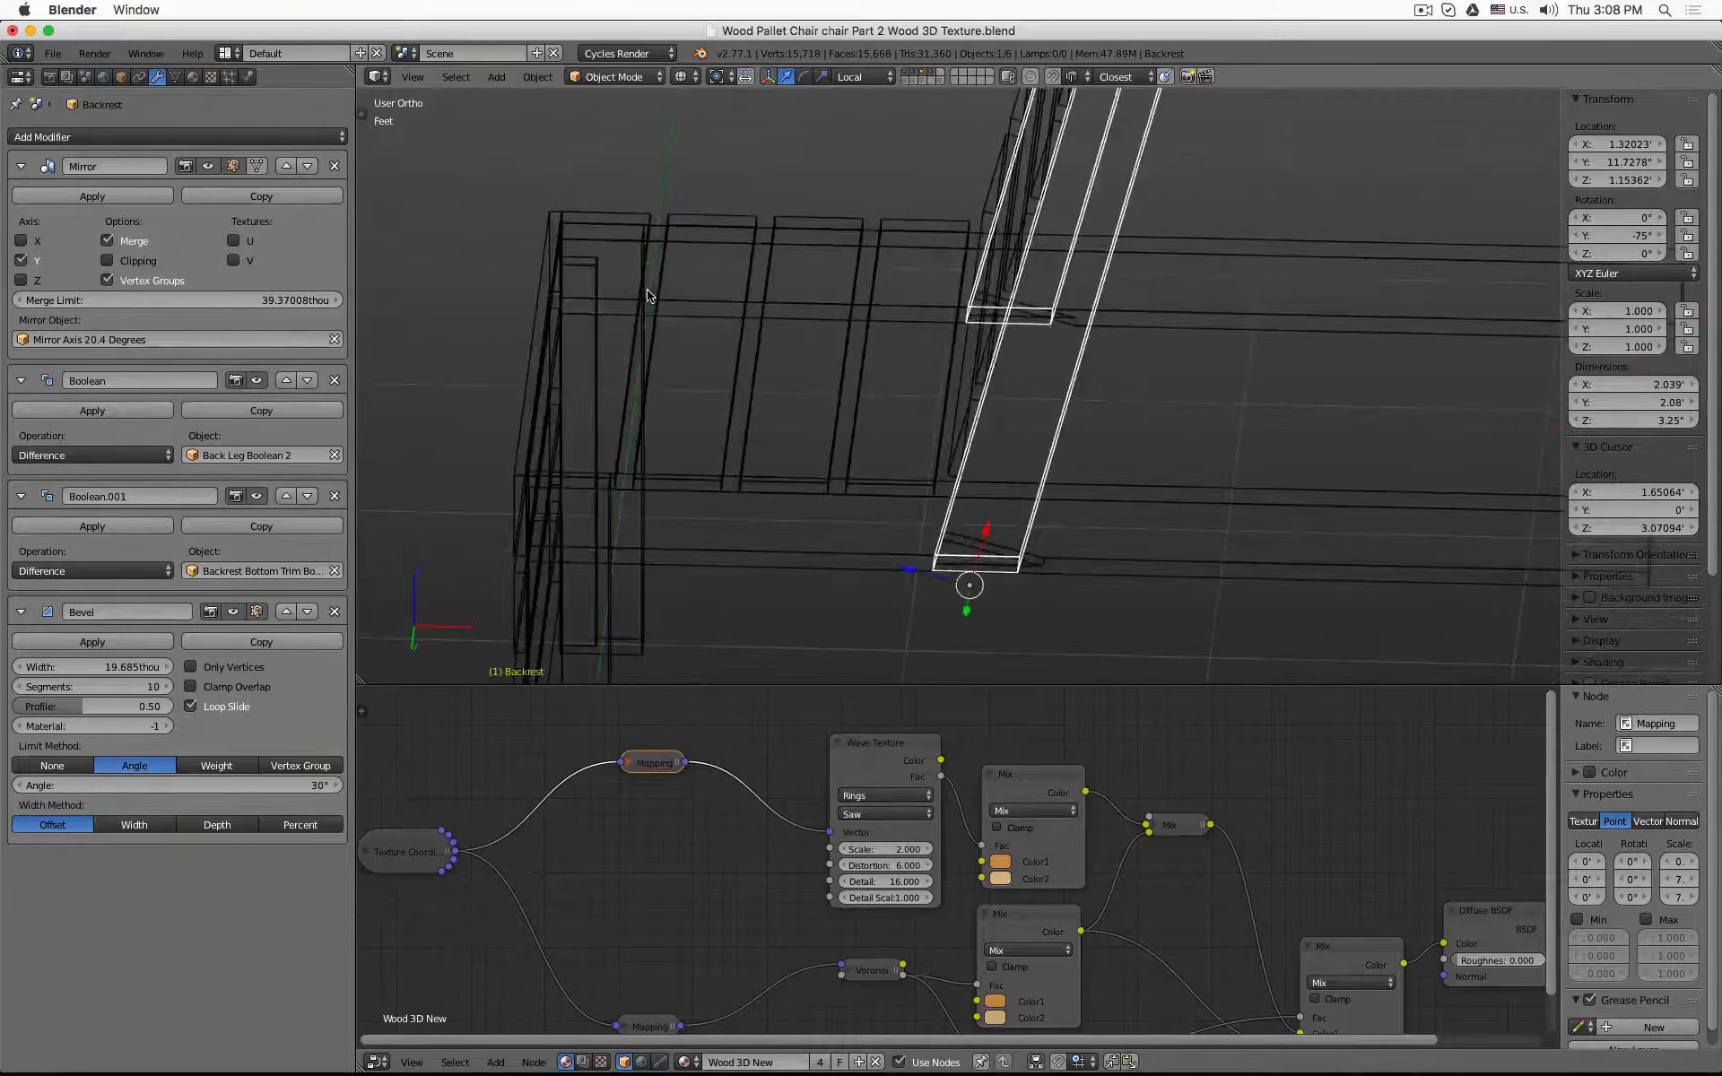
pyautogui.press('z')
pyautogui.scroll(-3, 975, 403)
pyautogui.press('Tab')
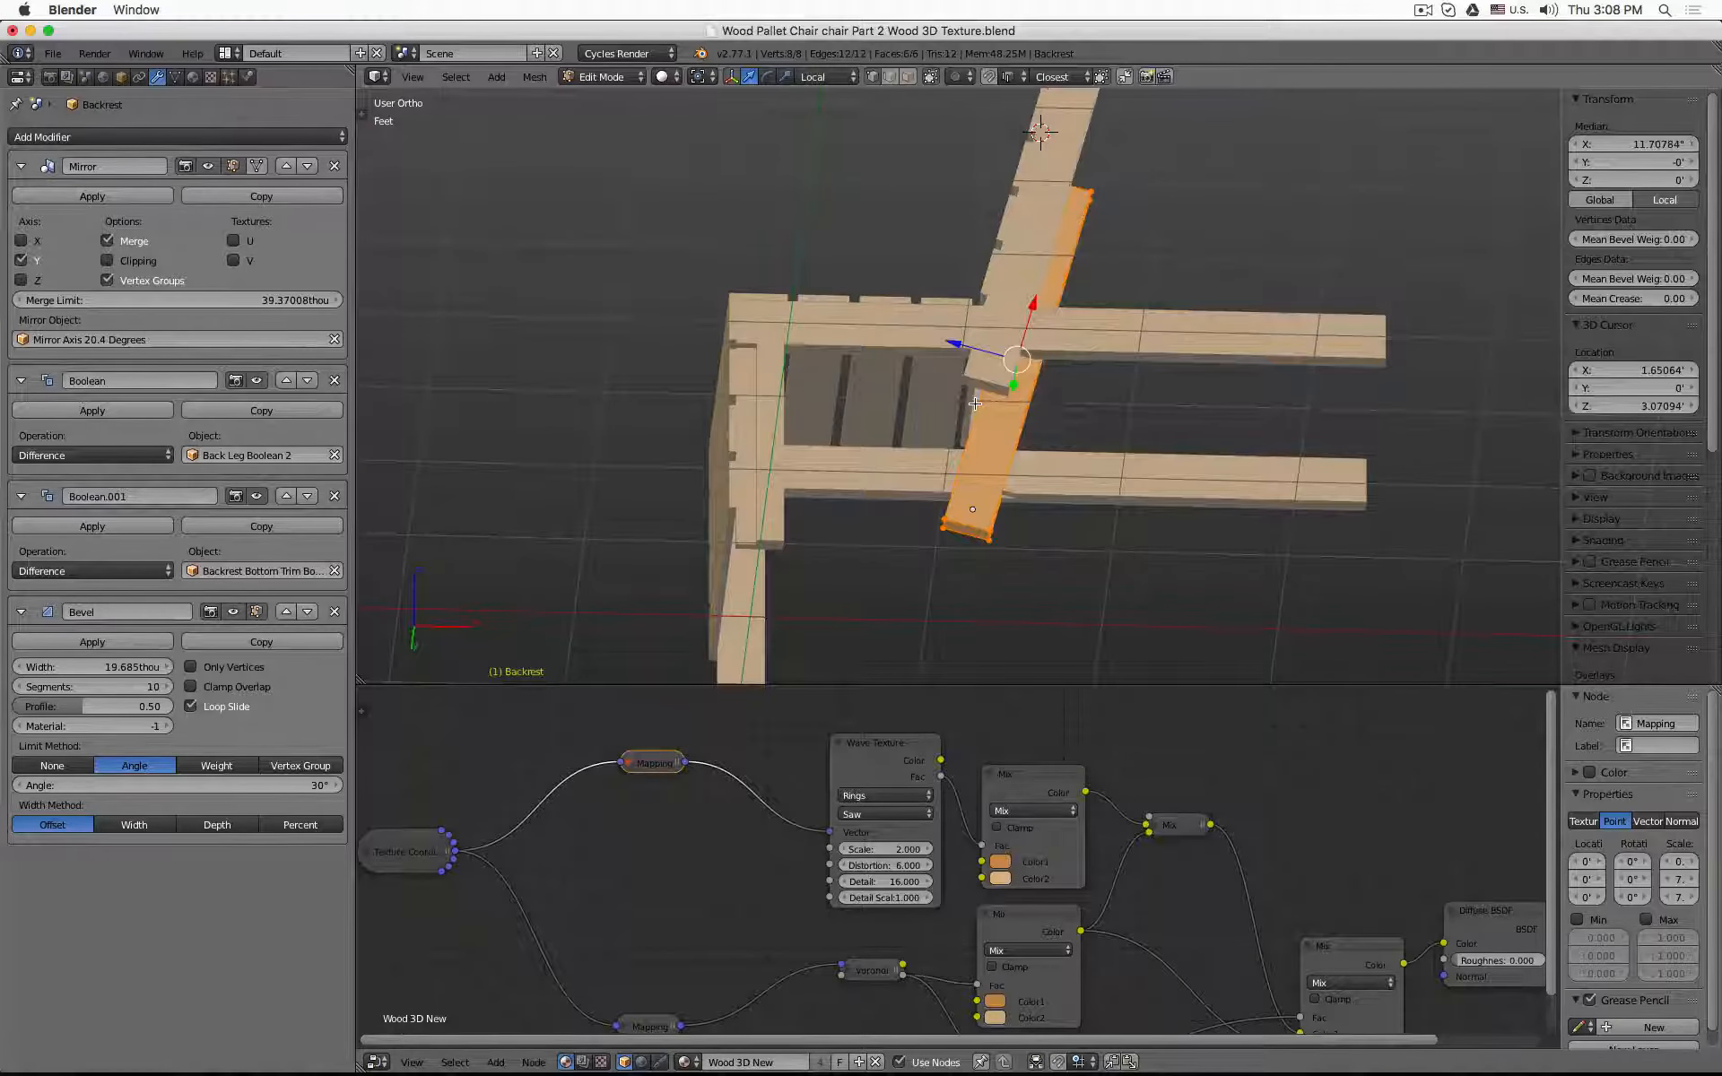
pyautogui.press('z')
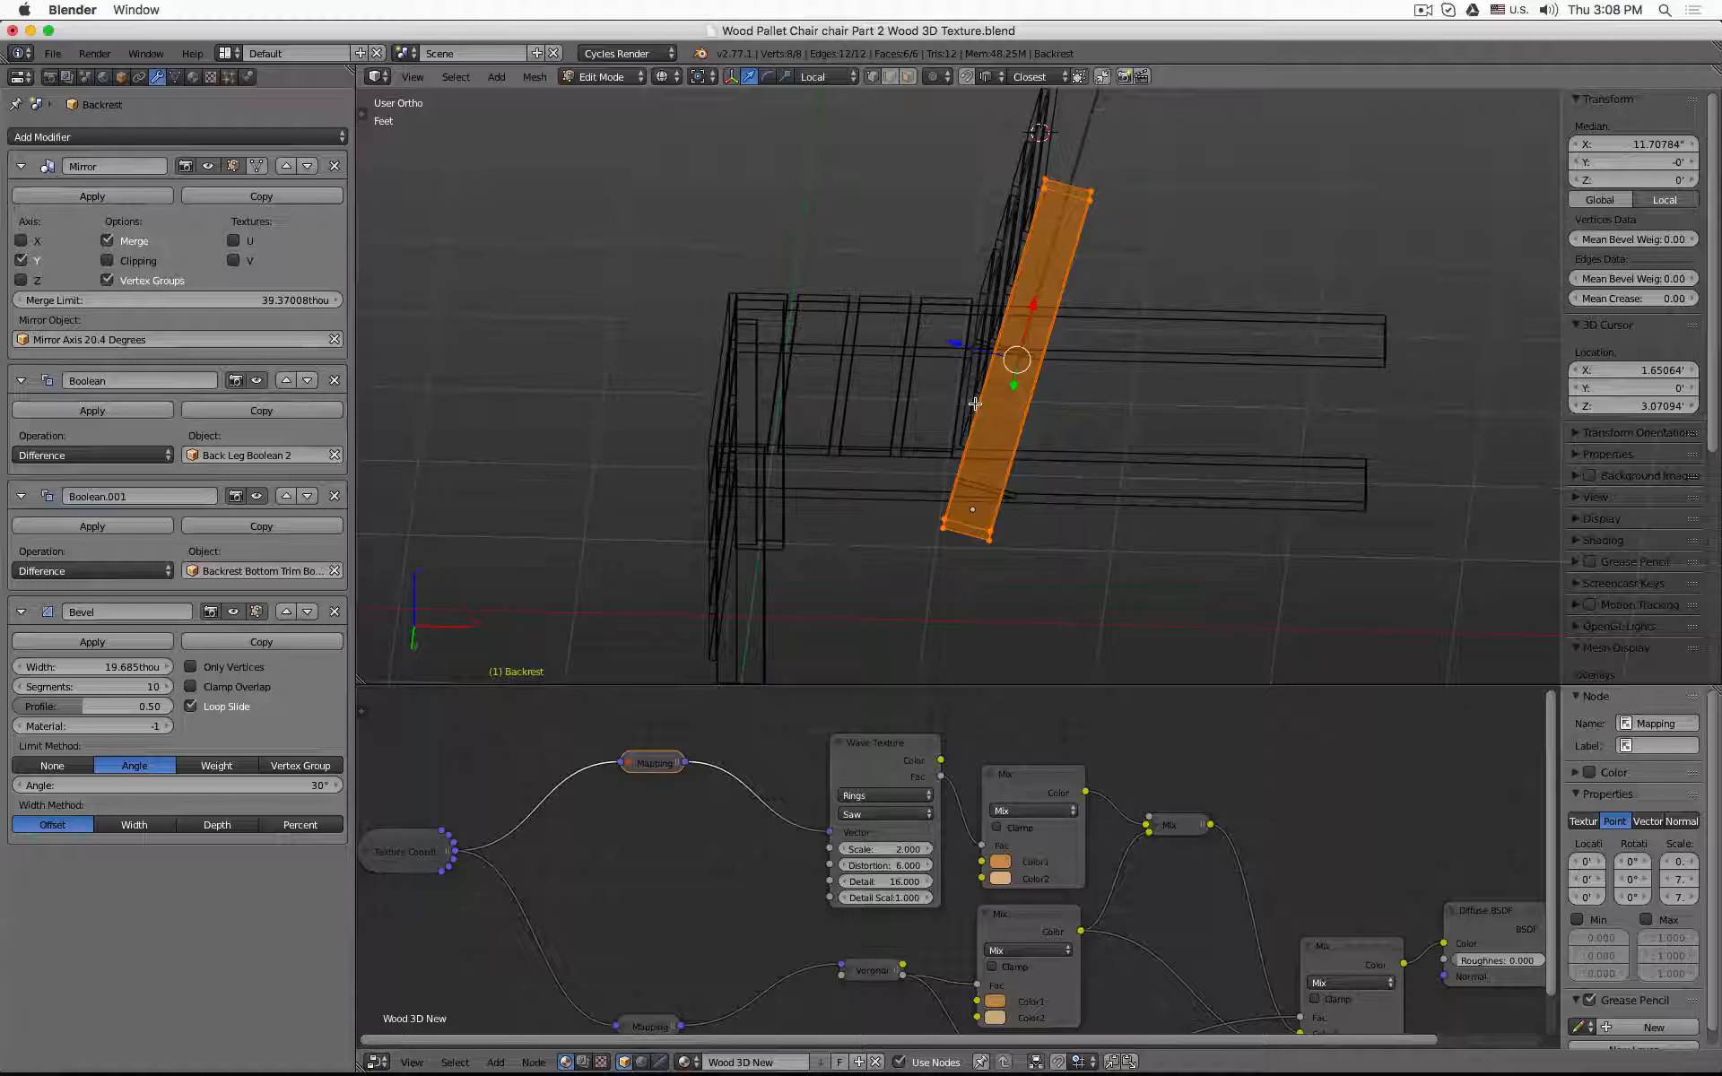
pyautogui.press('Tab')
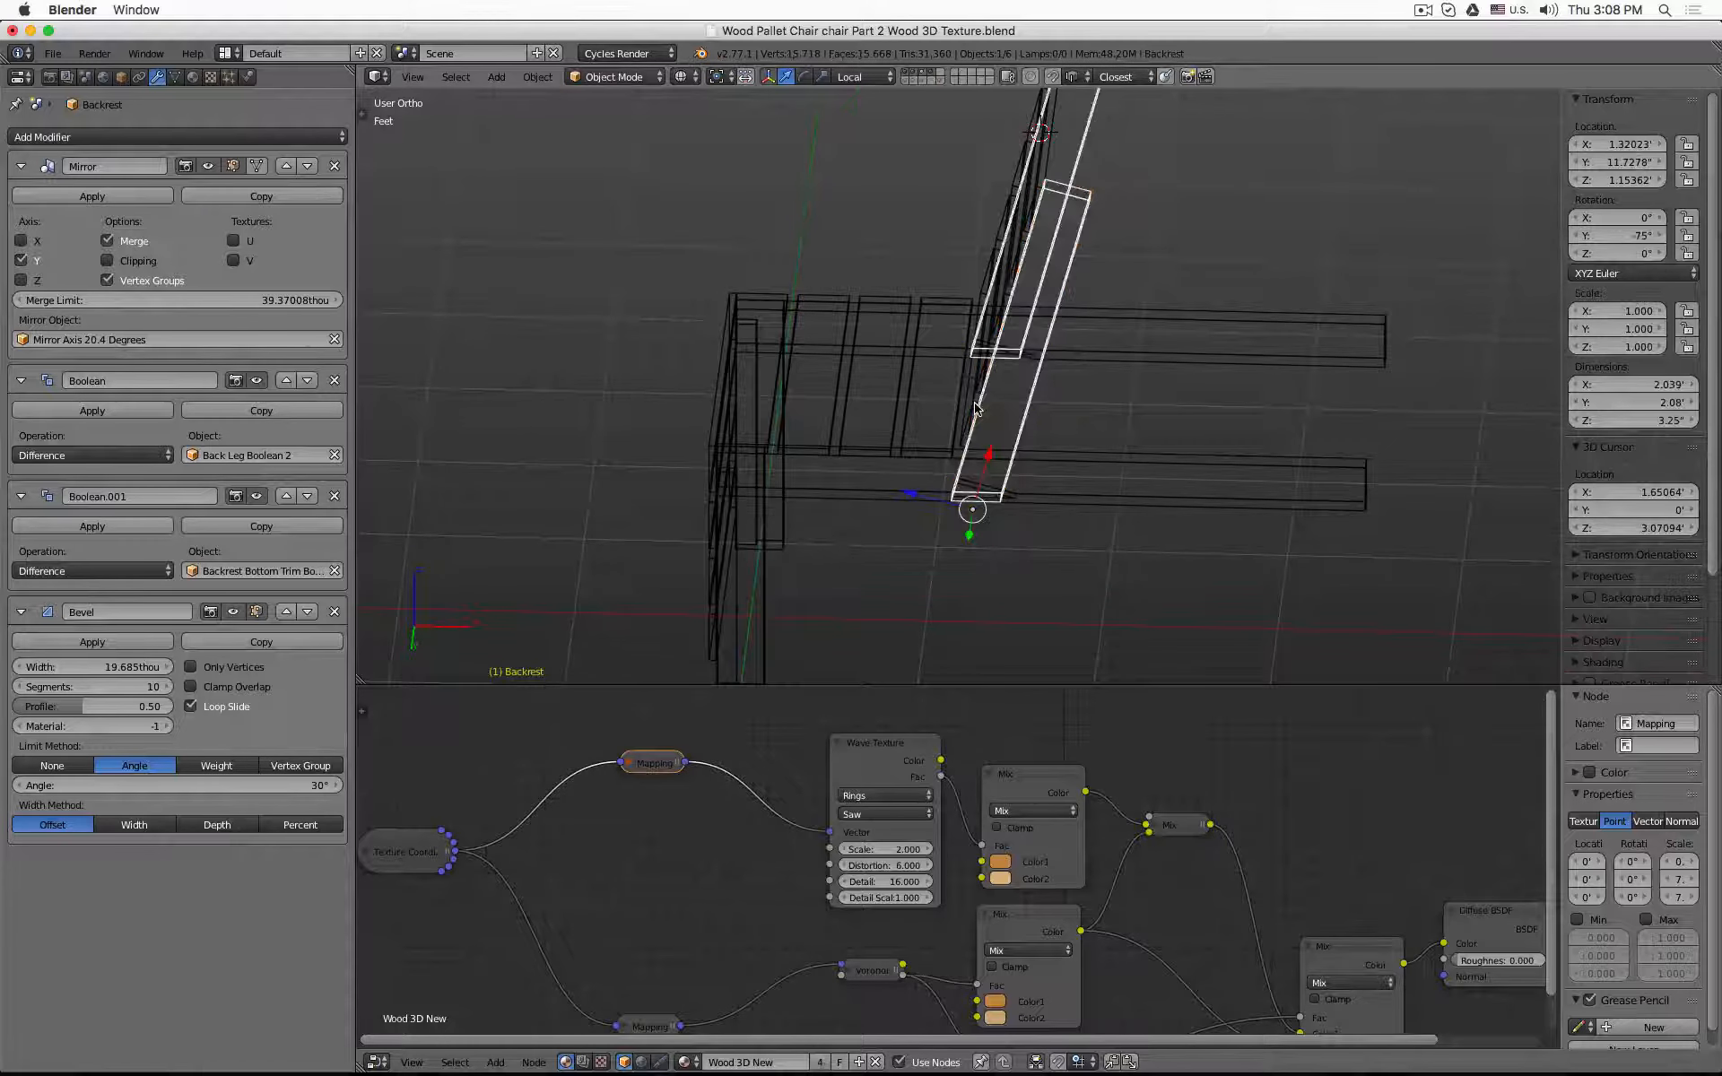
pyautogui.press('z')
# - Show the layers holding the Boolean cutter objects together and examine the cutters
pyautogui.click(920, 80)
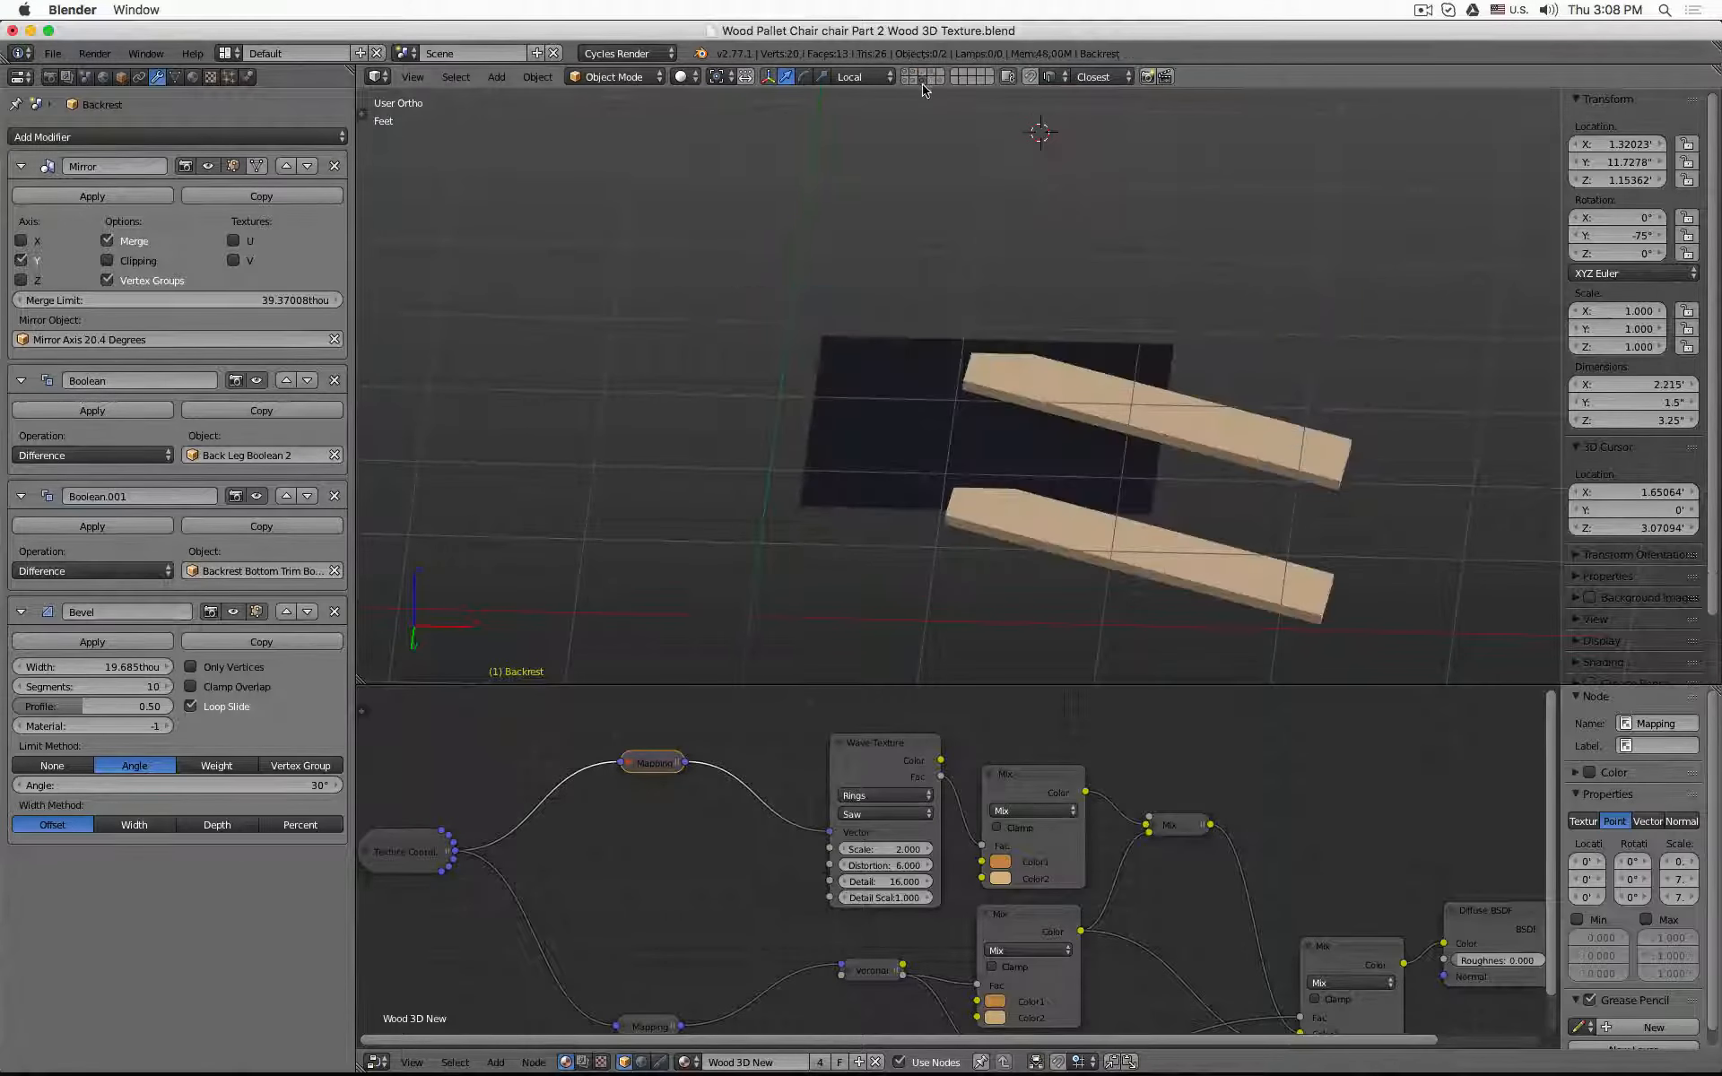
pyautogui.moveTo(888, 179); pyautogui.dragTo(915, 283, button='middle')
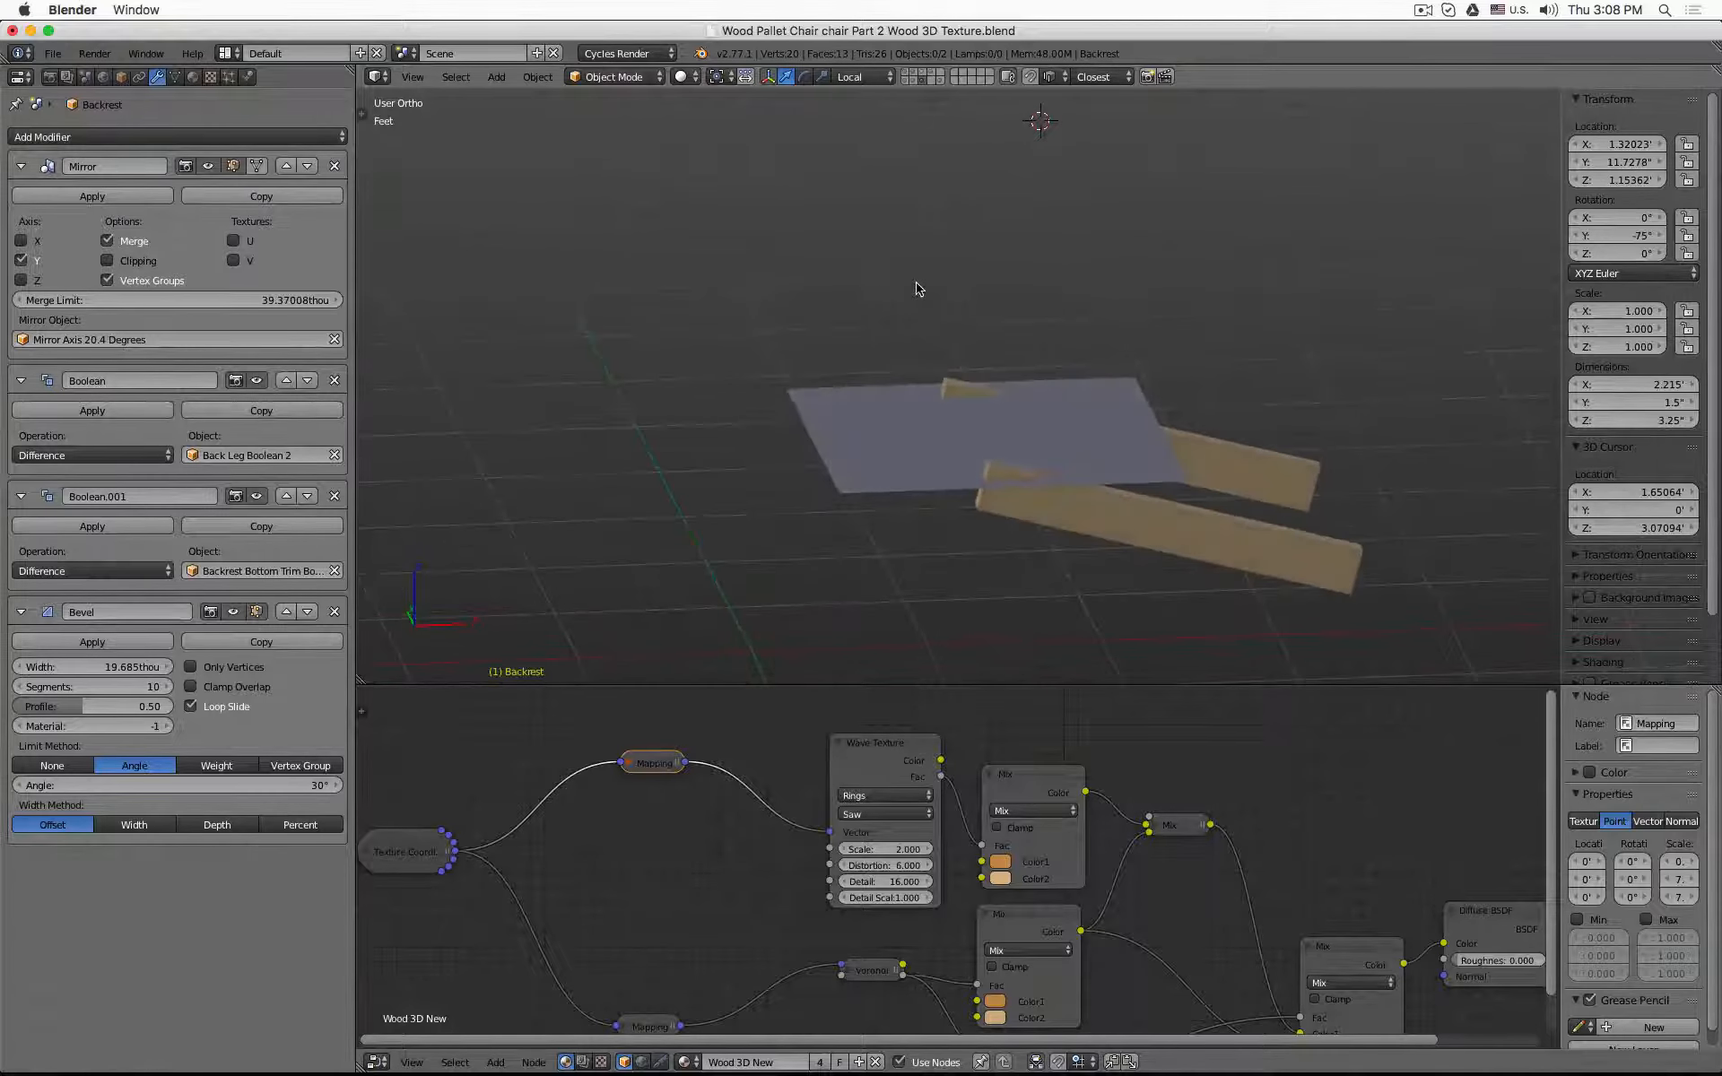
pyautogui.keyDown('shift'); pyautogui.click(913, 82); pyautogui.keyUp('shift')
pyautogui.keyDown('shift'); pyautogui.click(907, 81); pyautogui.keyUp('shift')
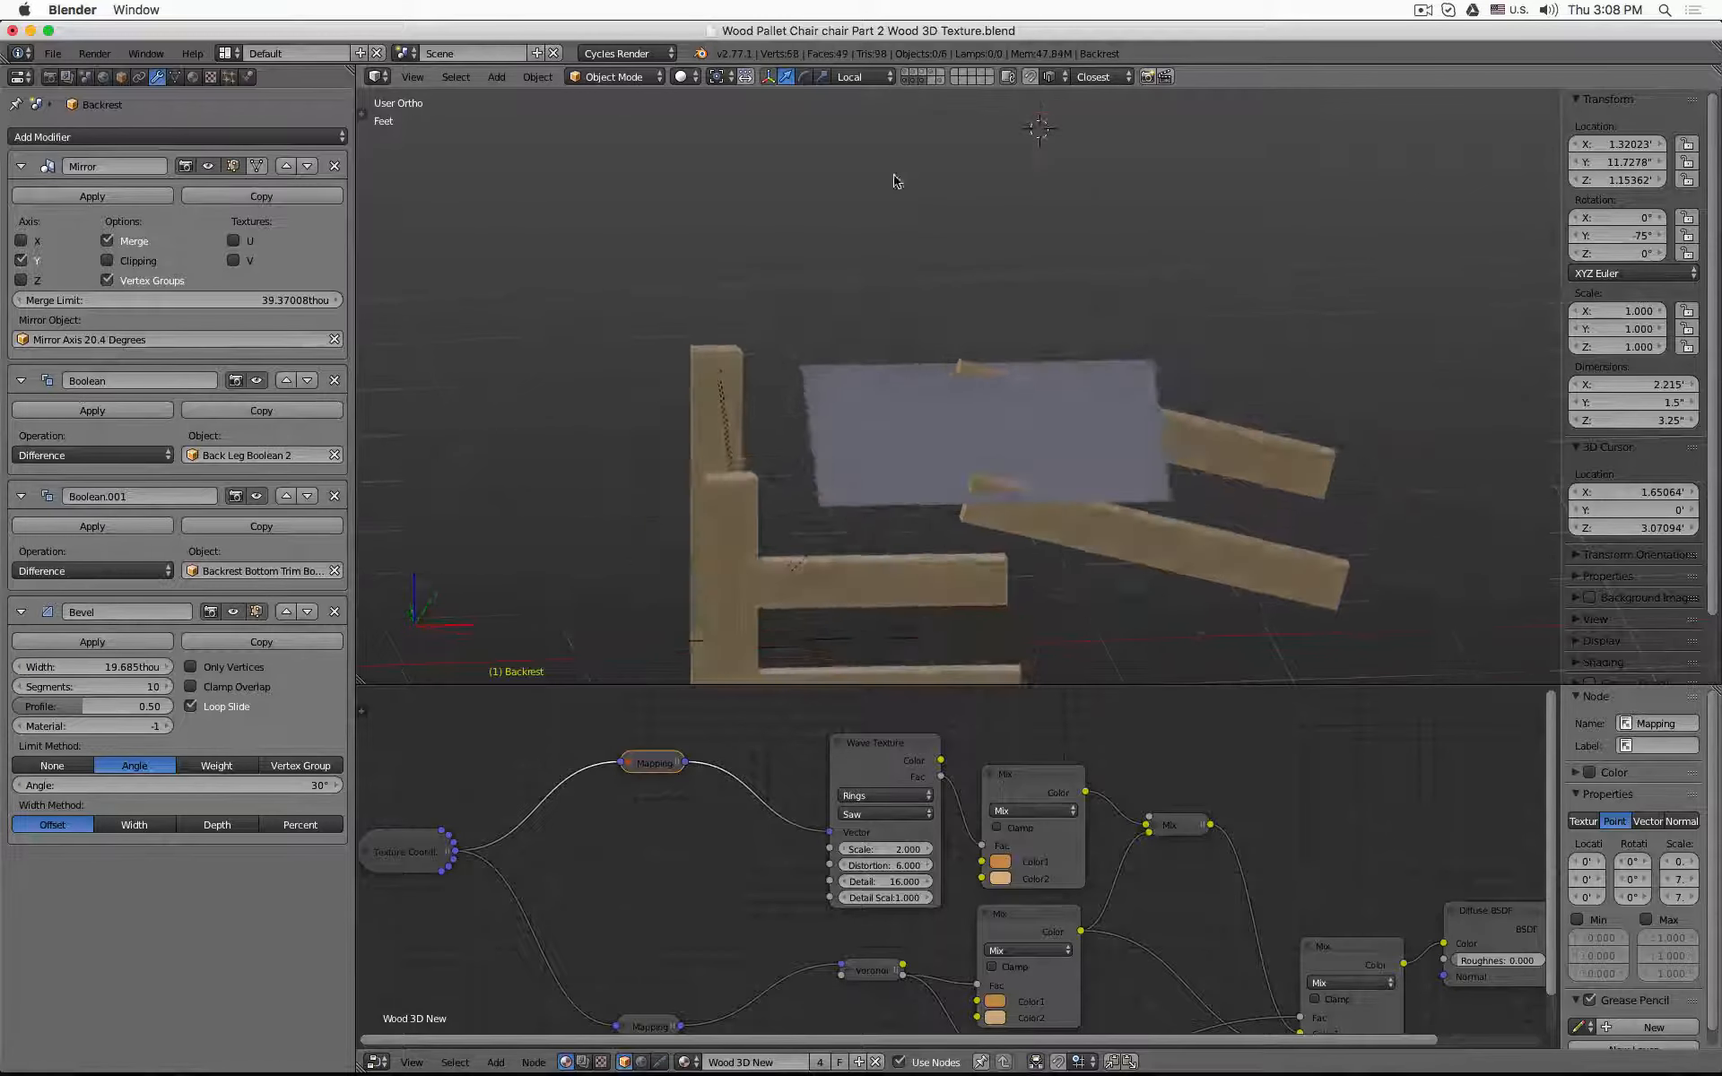
pyautogui.moveTo(896, 176)
pyautogui.mouseDown(button='middle')
pyautogui.moveTo(894, 267)
pyautogui.moveTo(938, 383)
pyautogui.moveTo(935, 255)
pyautogui.moveTo(1030, 192)
pyautogui.moveTo(876, 138)
pyautogui.moveTo(1111, 661)
pyautogui.moveTo(915, 199)
pyautogui.moveTo(898, 211)
pyautogui.mouseUp(button='middle')
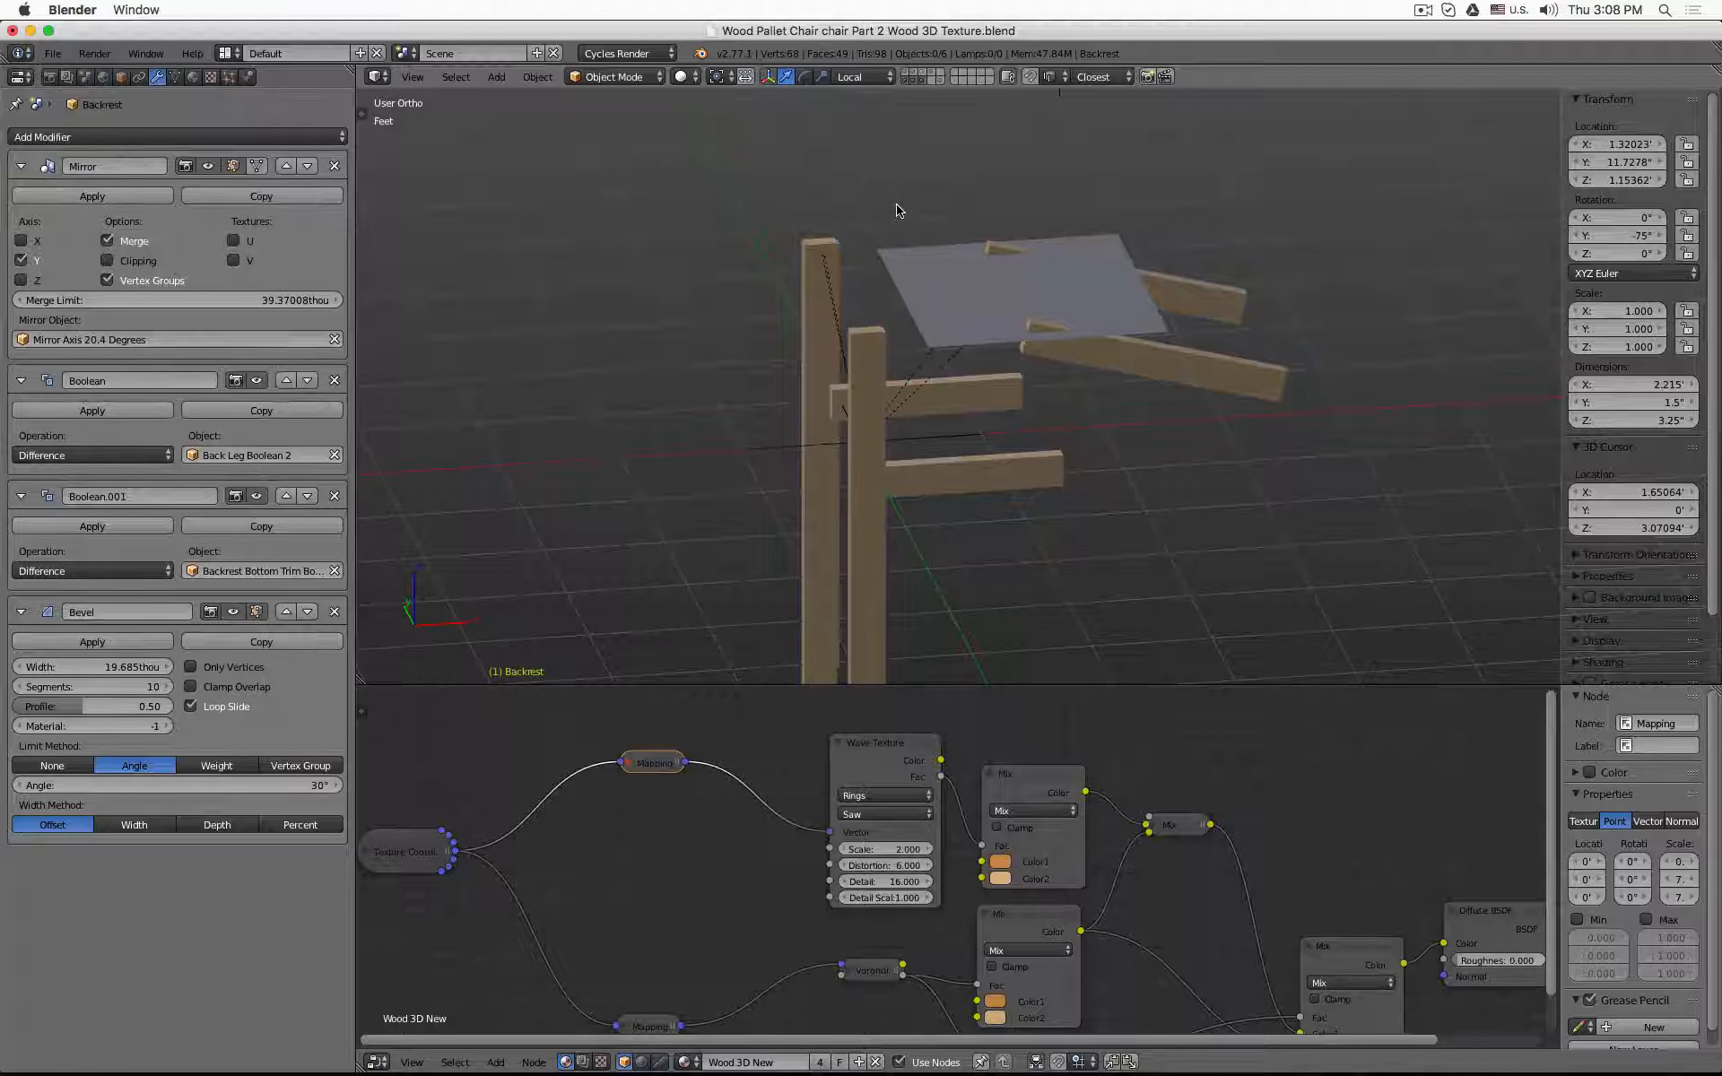
# - Isolate the layer containing the front legs and select the Front Leg object
pyautogui.click(914, 82)
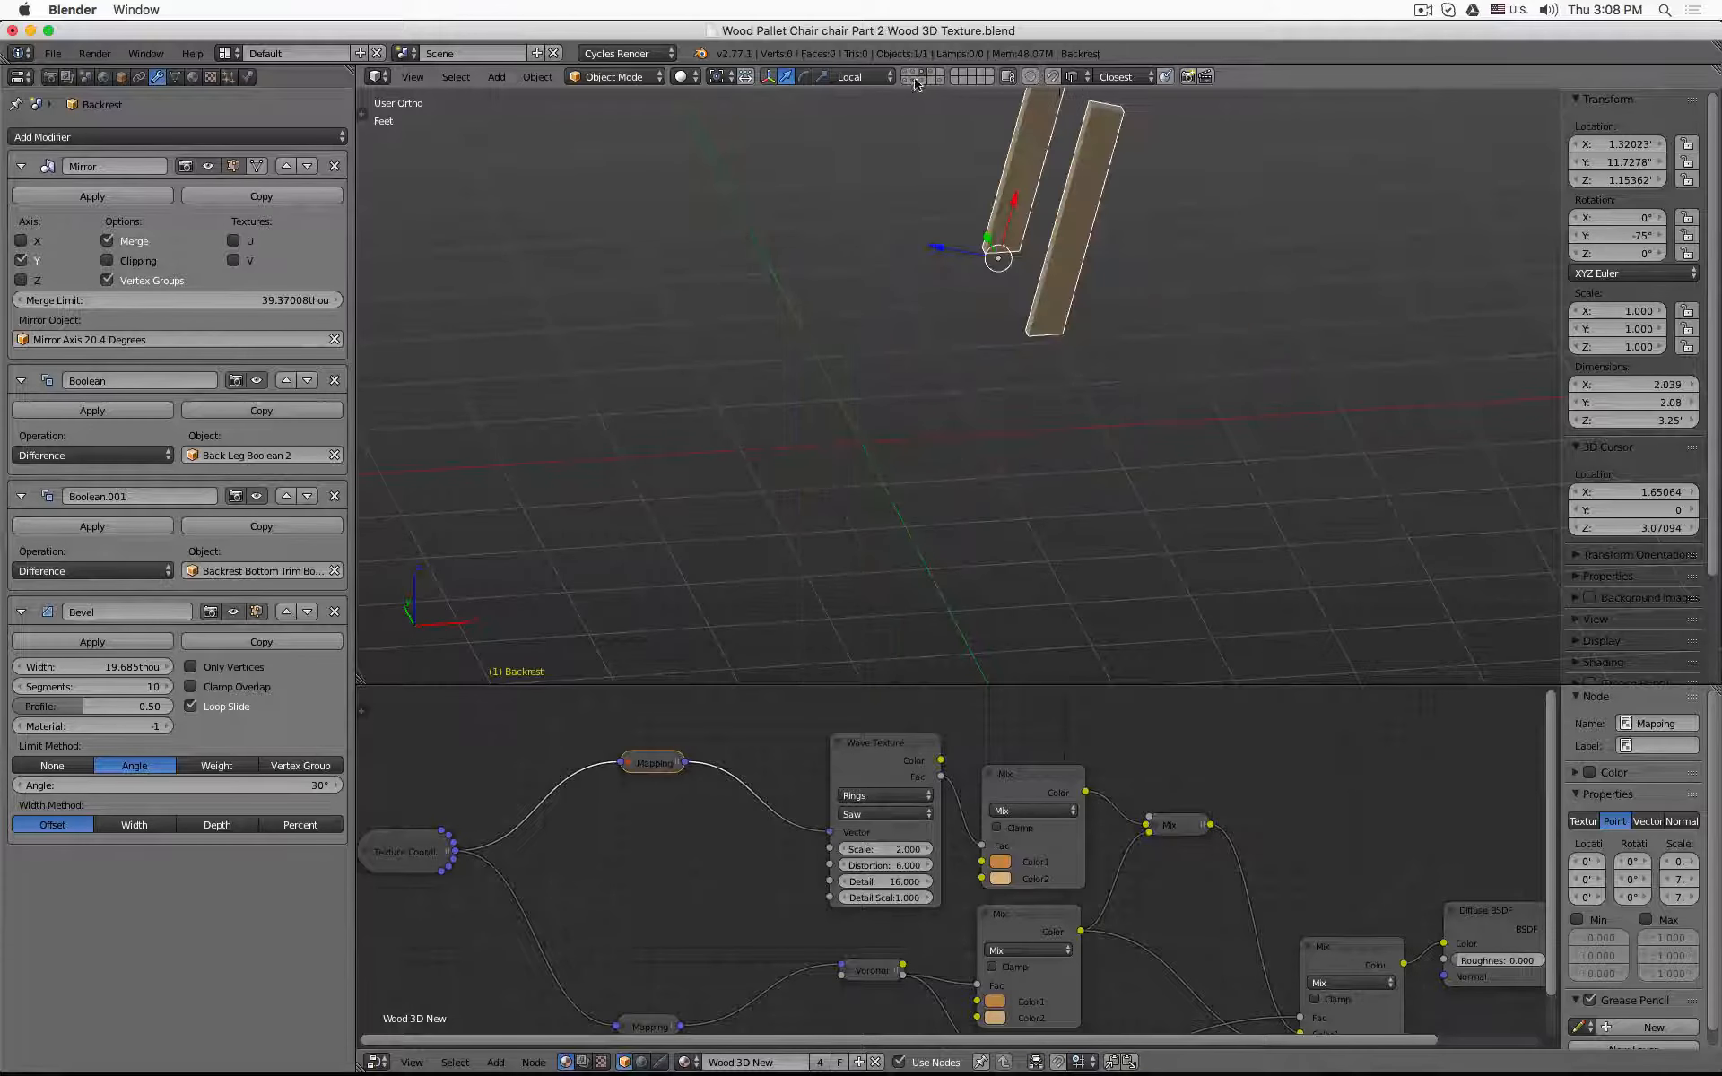
pyautogui.click(907, 79)
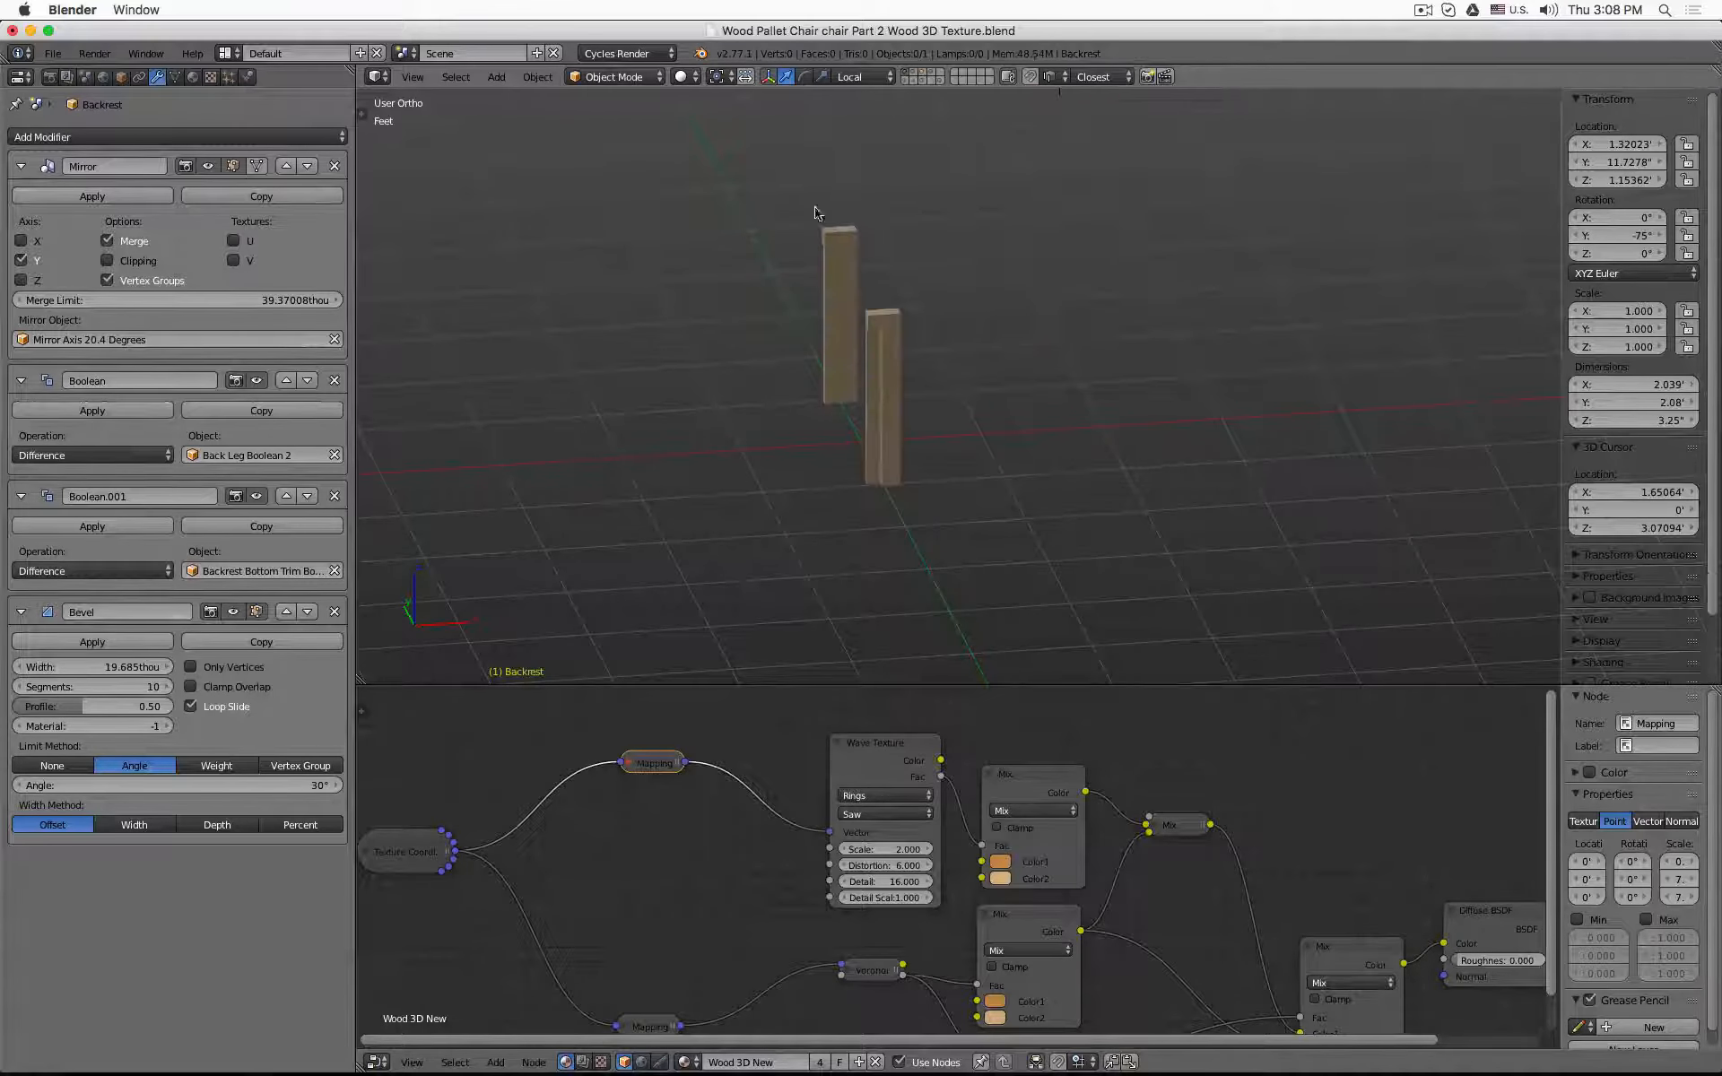
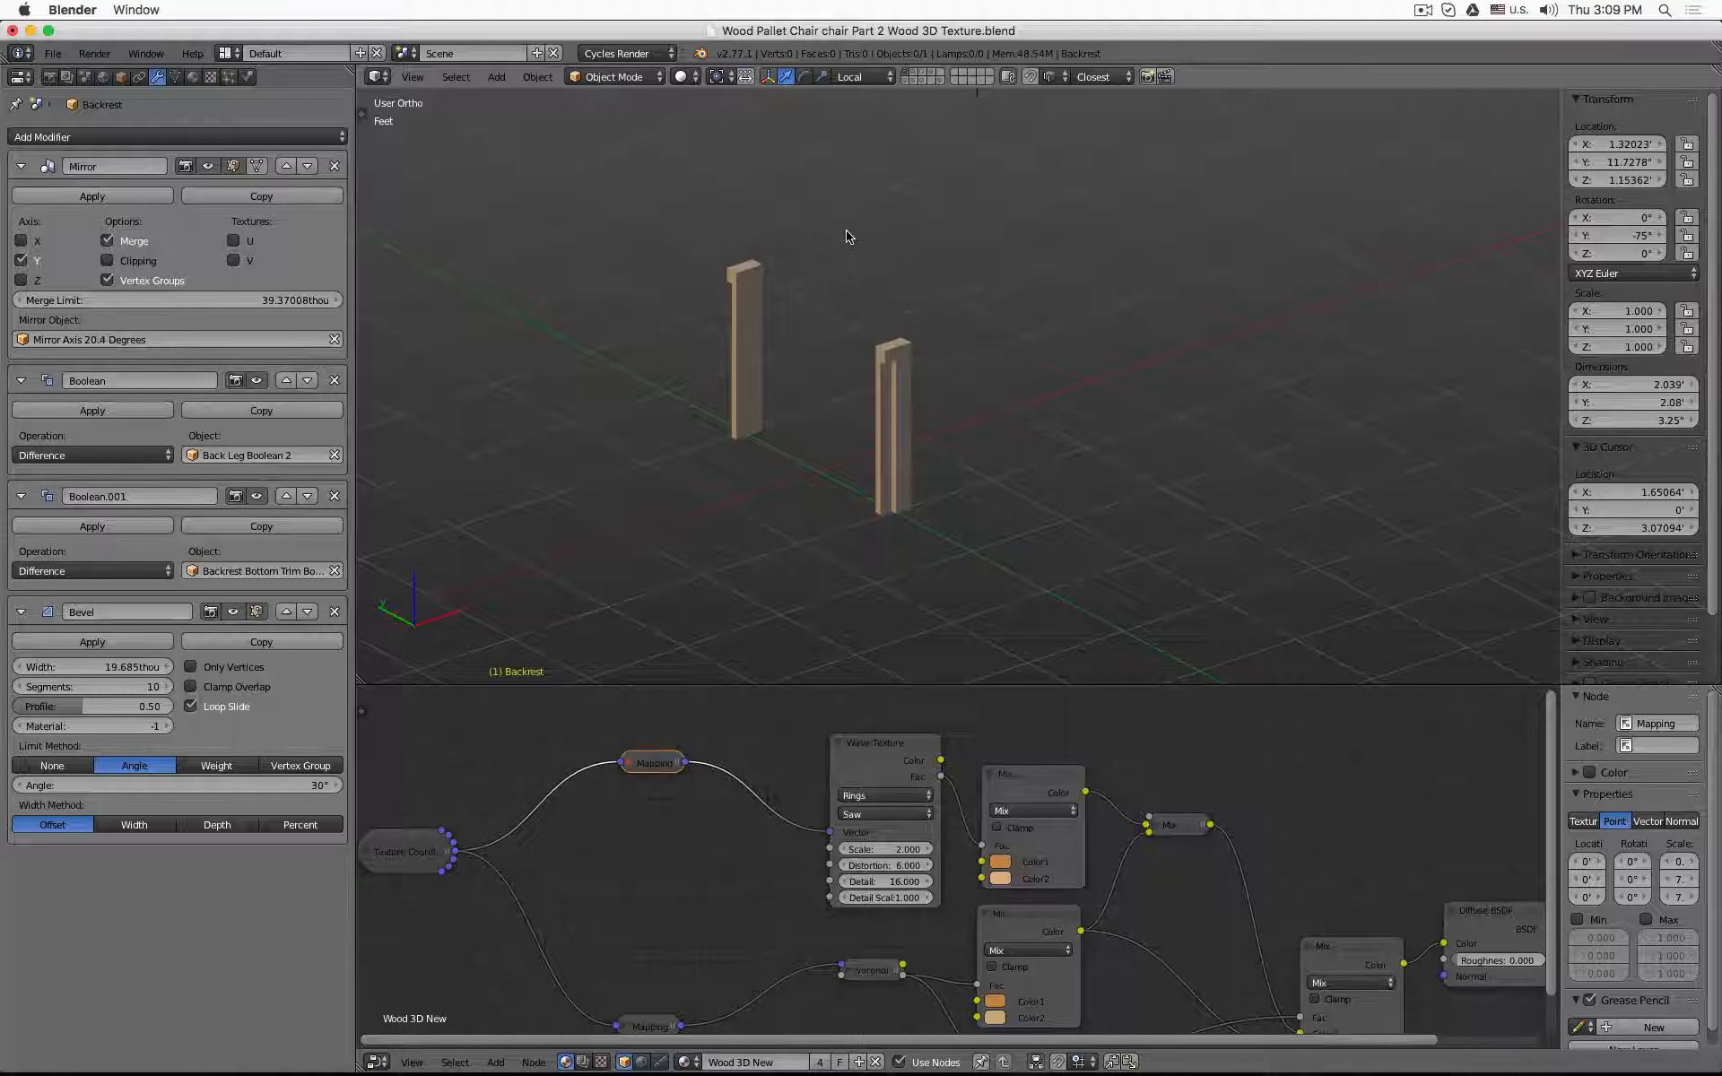
pyautogui.scroll(5, 868, 355)
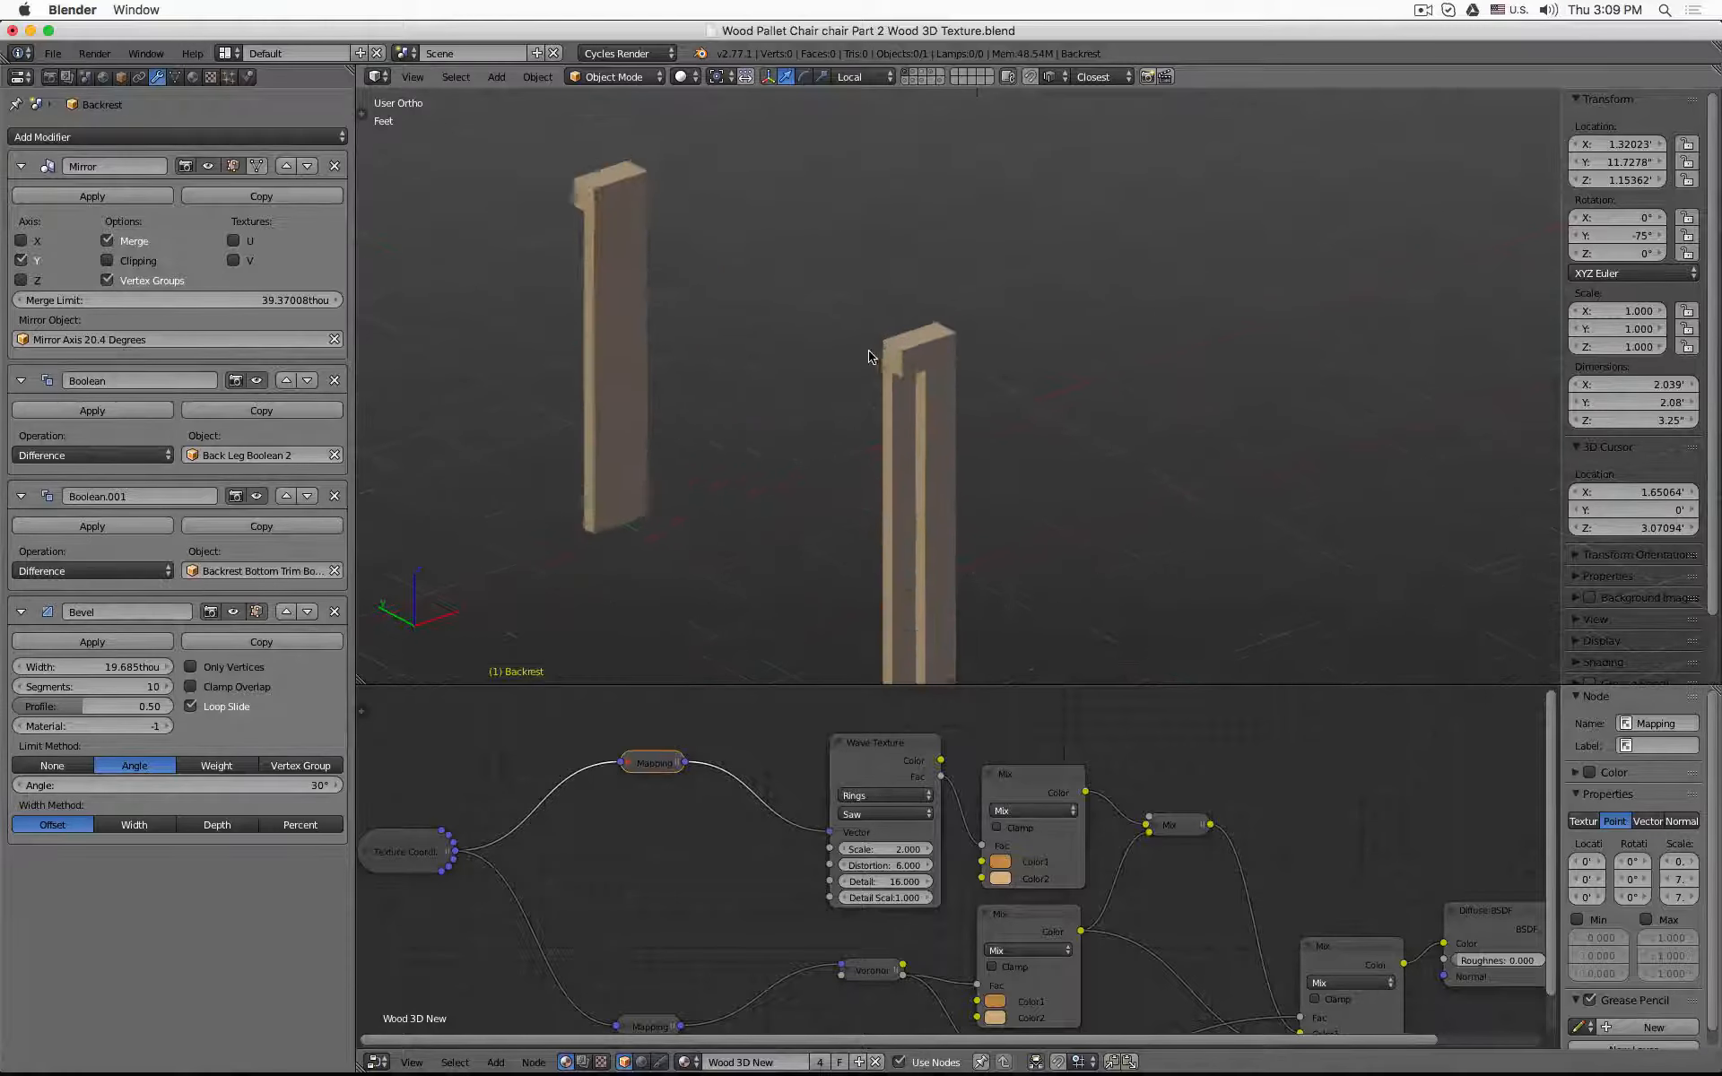
pyautogui.rightClick(912, 358)
pyautogui.moveTo(635, 362); pyautogui.dragTo(799, 346, button='middle')
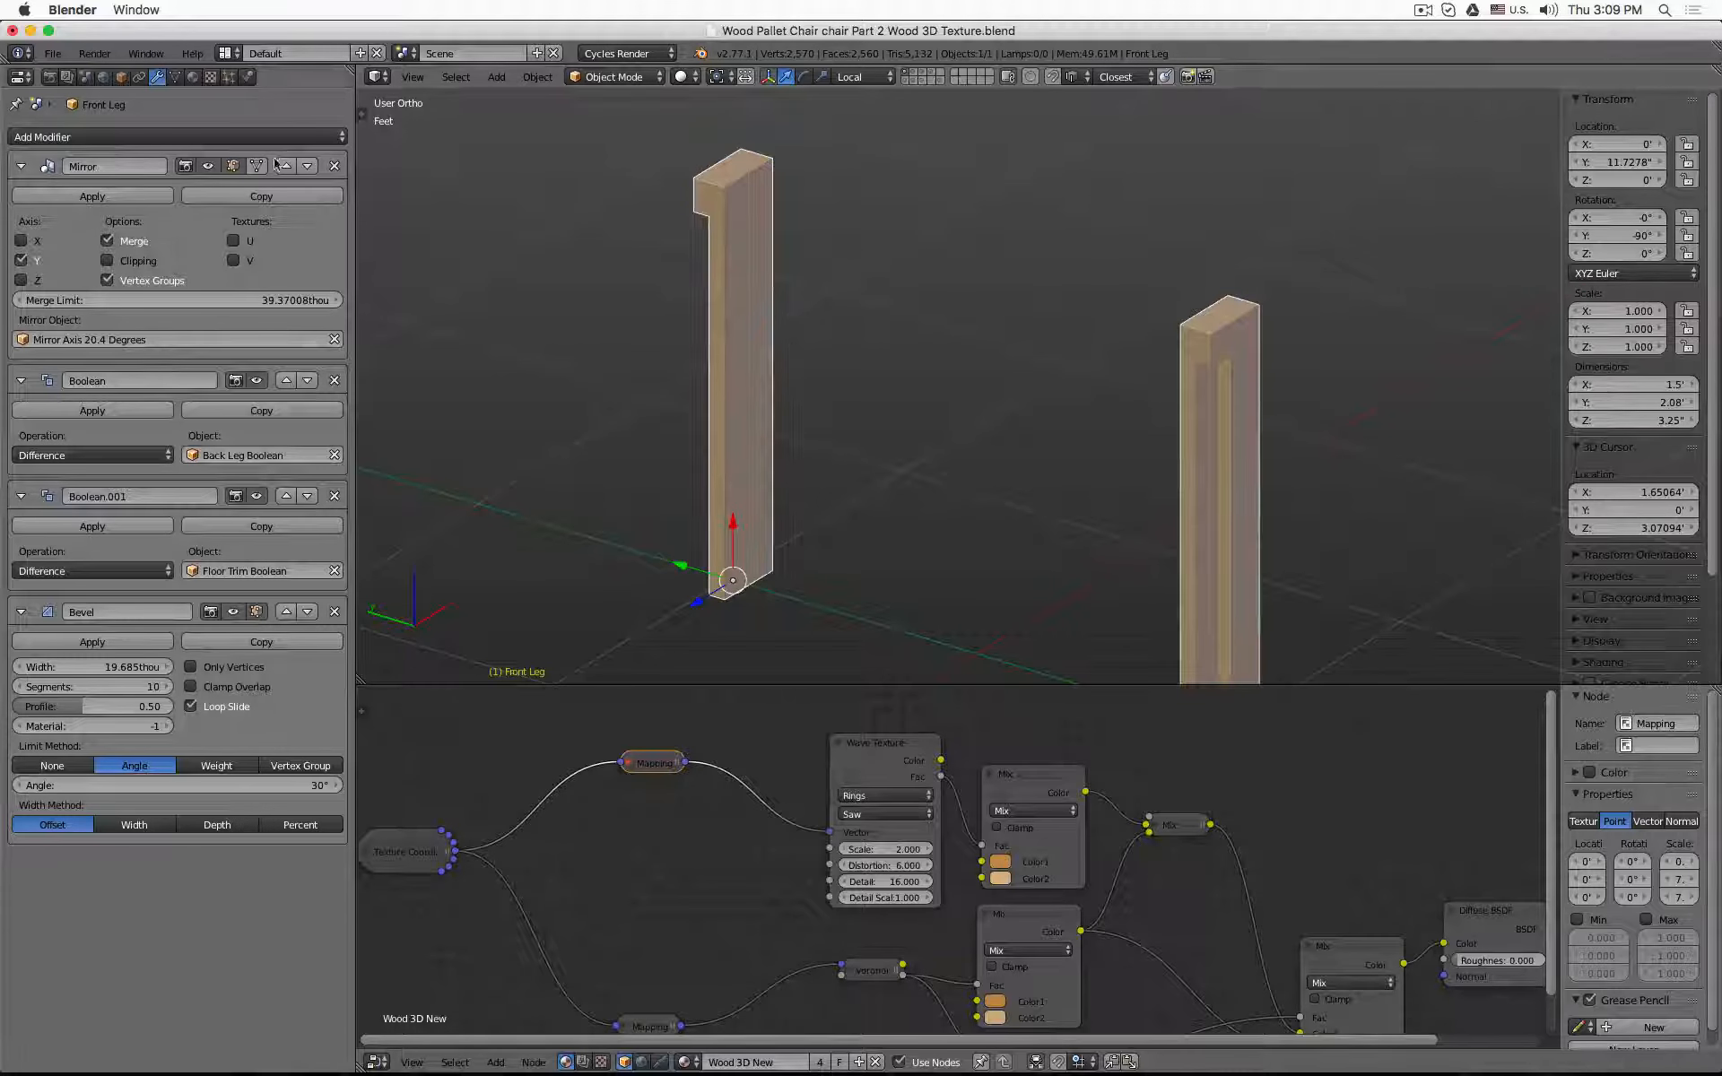
# - Collapse the Front Leg's Mirror, first Boolean and Bevel modifiers, and turn off viewport display of the Floor Trim Boolean modifier
pyautogui.click(20, 166)
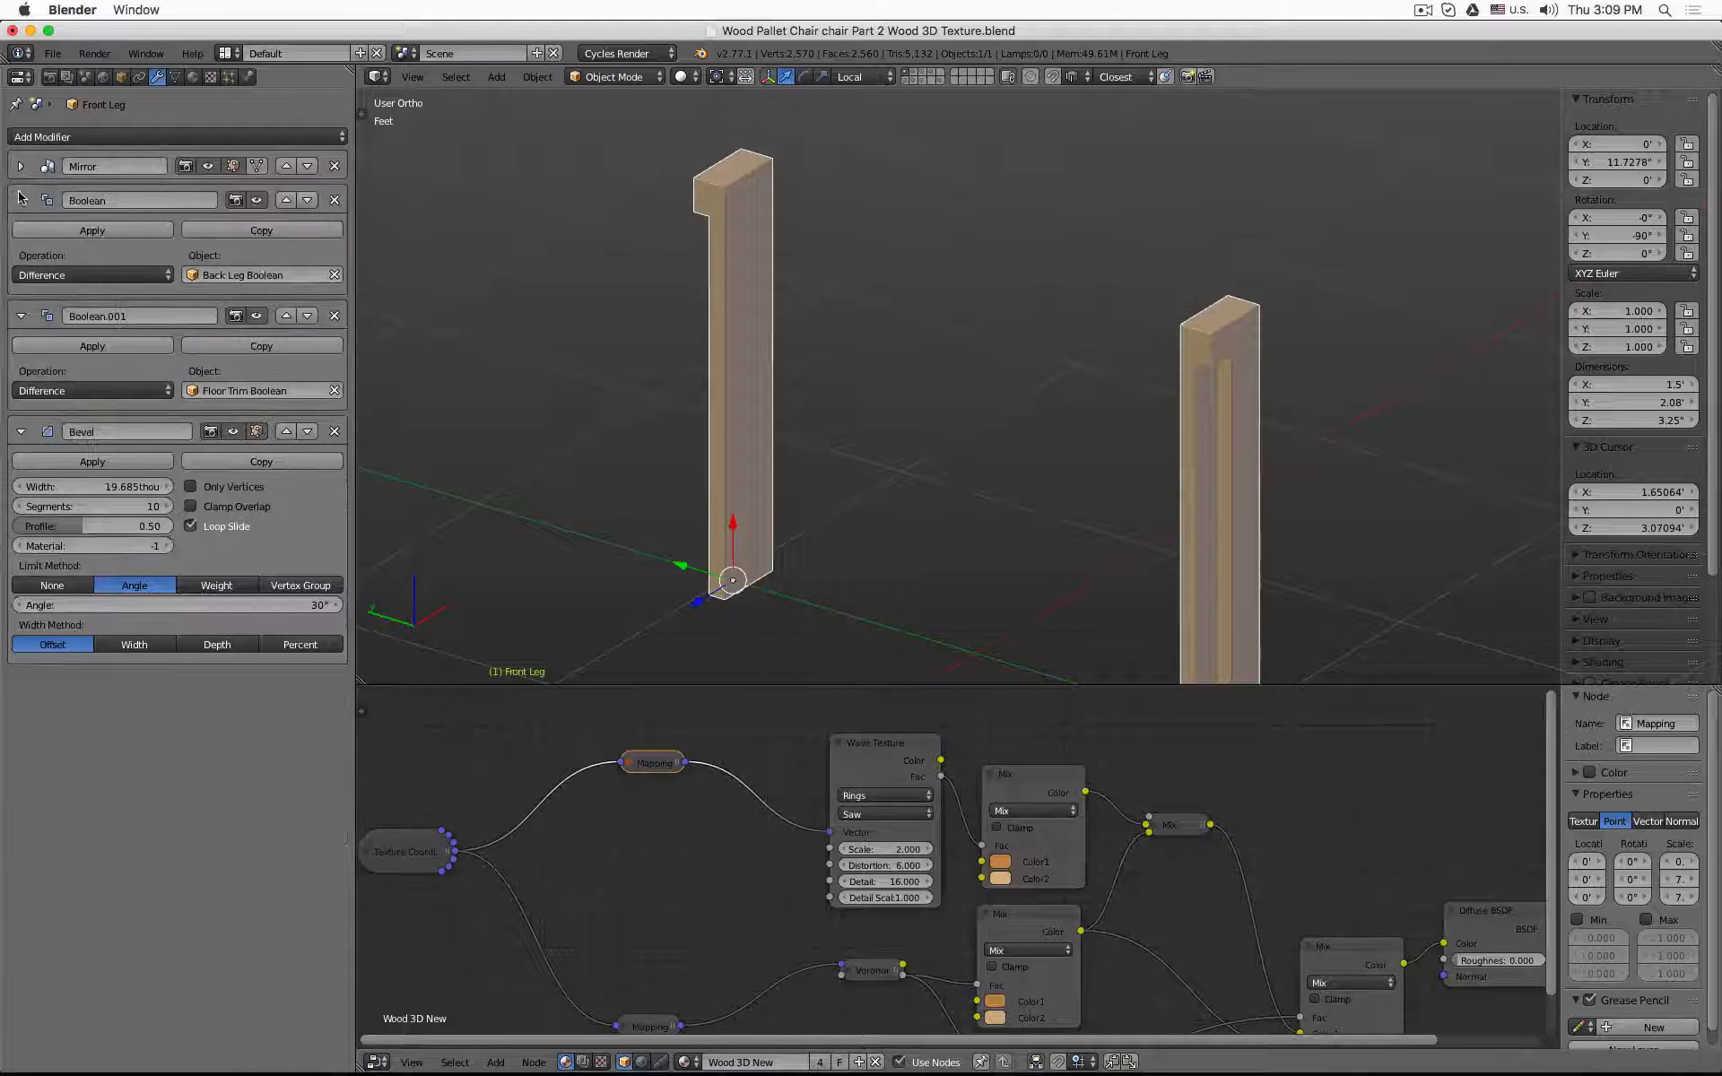
pyautogui.click(20, 199)
pyautogui.click(20, 350)
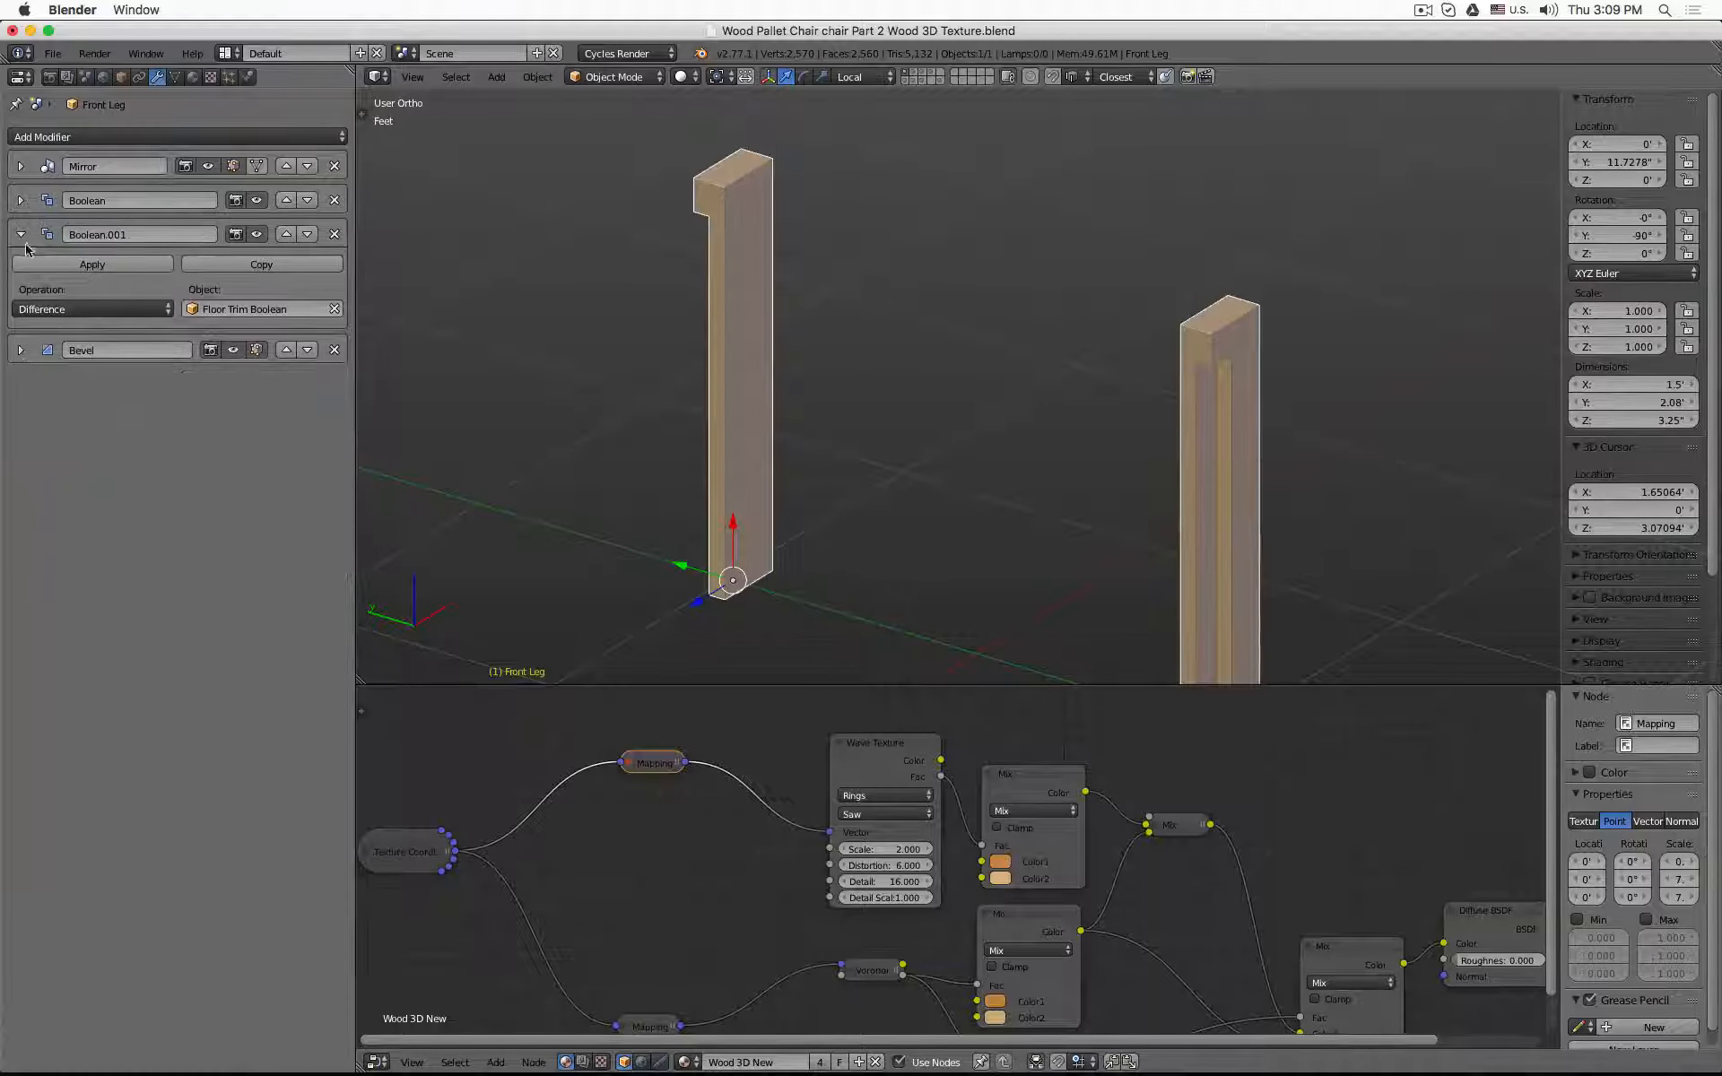
pyautogui.click(257, 234)
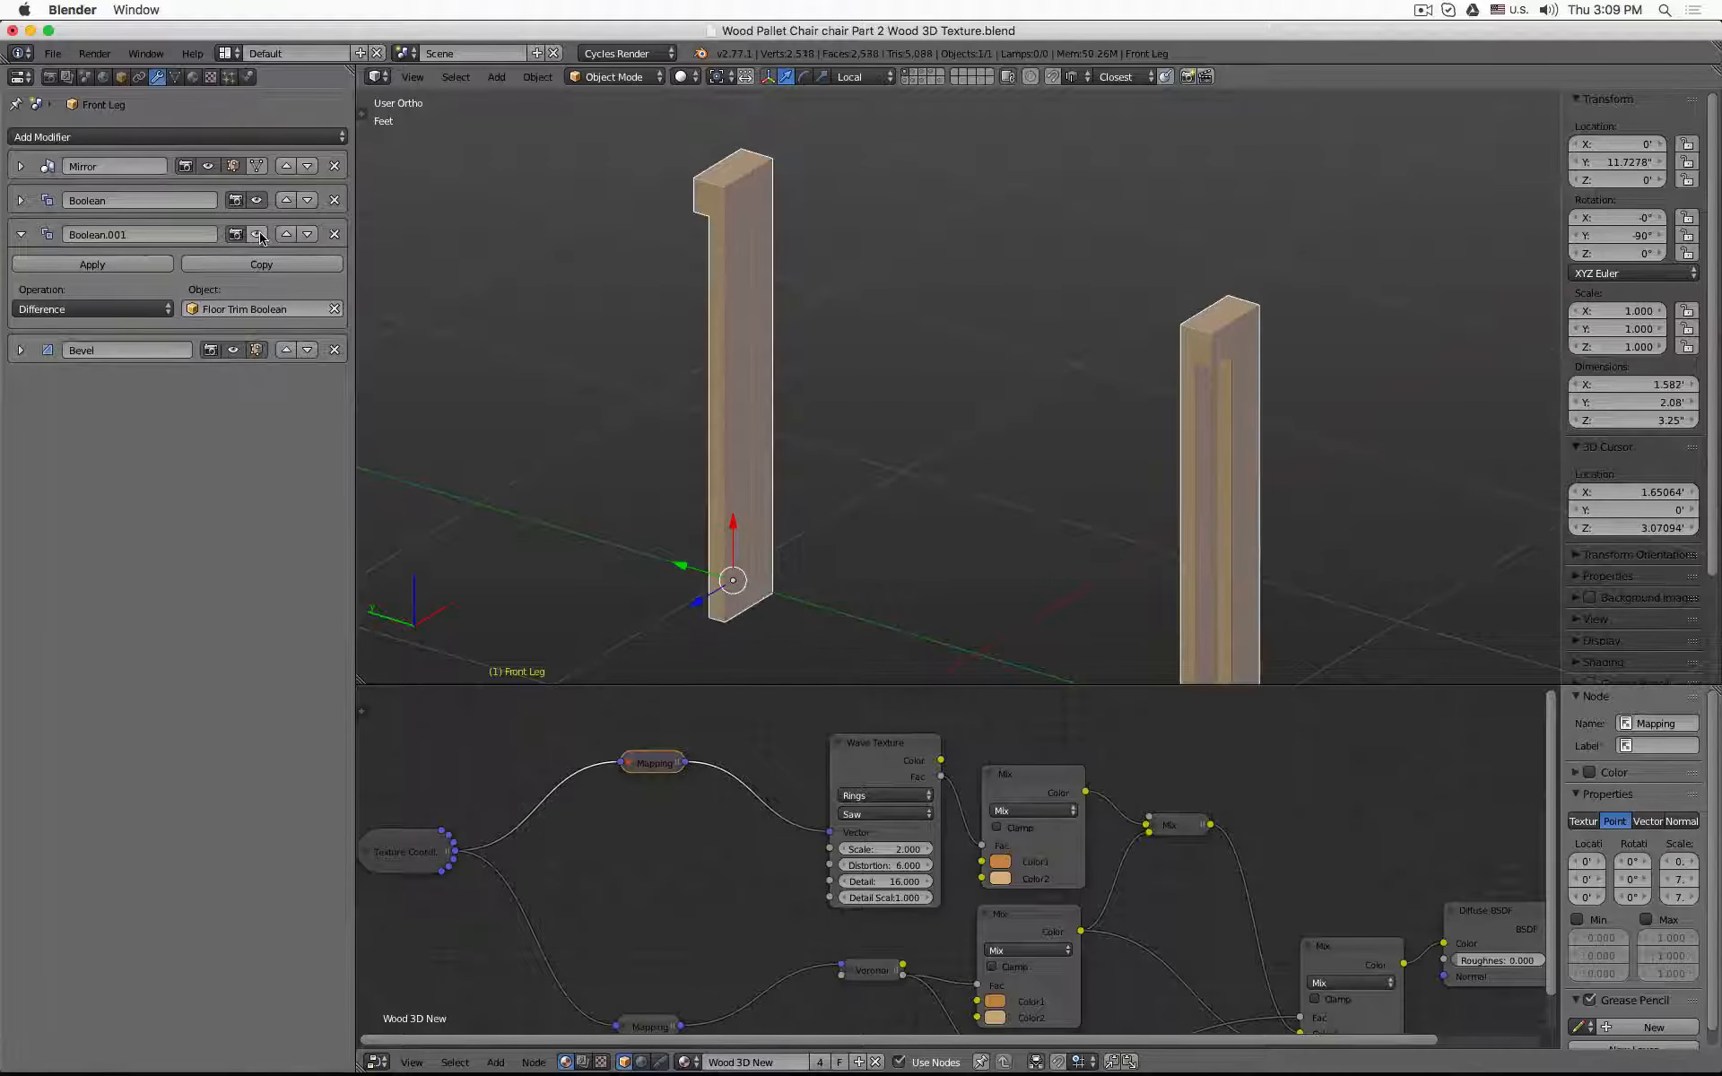
# - Expand the Front Leg's first Boolean modifier and clear its Back Leg Boolean object
pyautogui.click(20, 200)
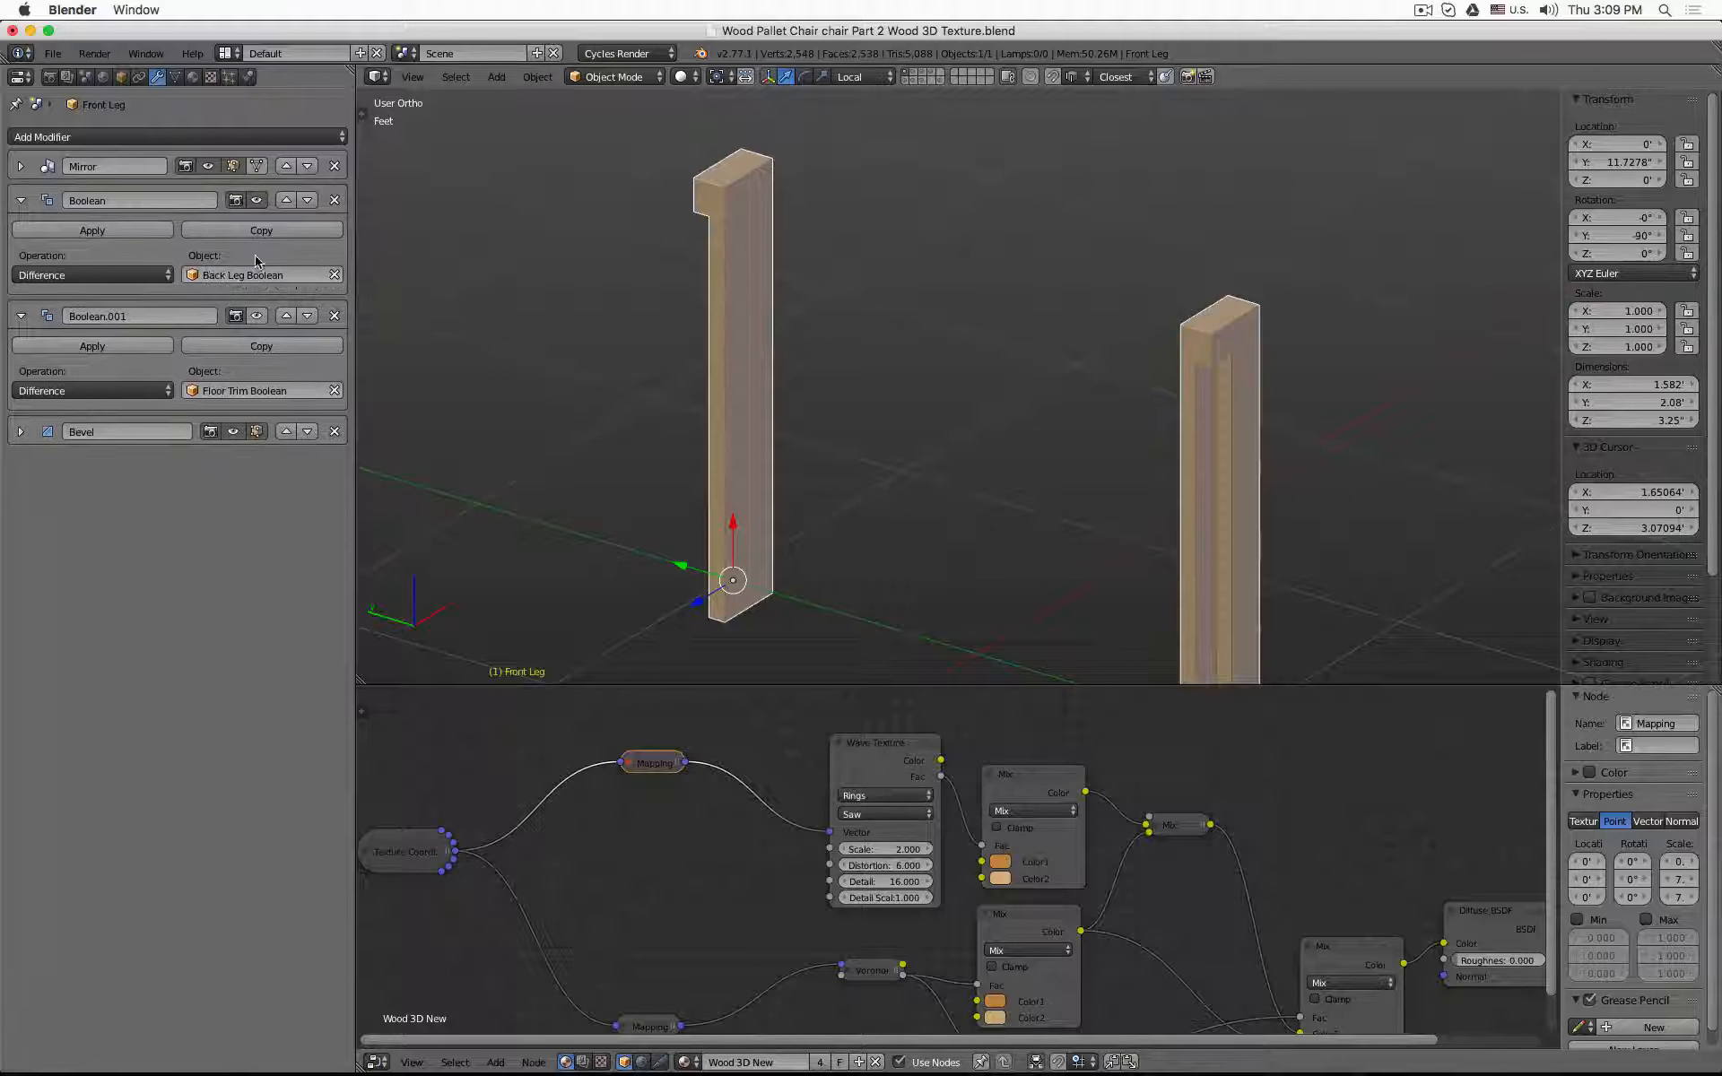
pyautogui.keyDown('shift'); pyautogui.moveTo(632, 302); pyautogui.dragTo(488, 223, button='middle'); pyautogui.keyUp('shift')
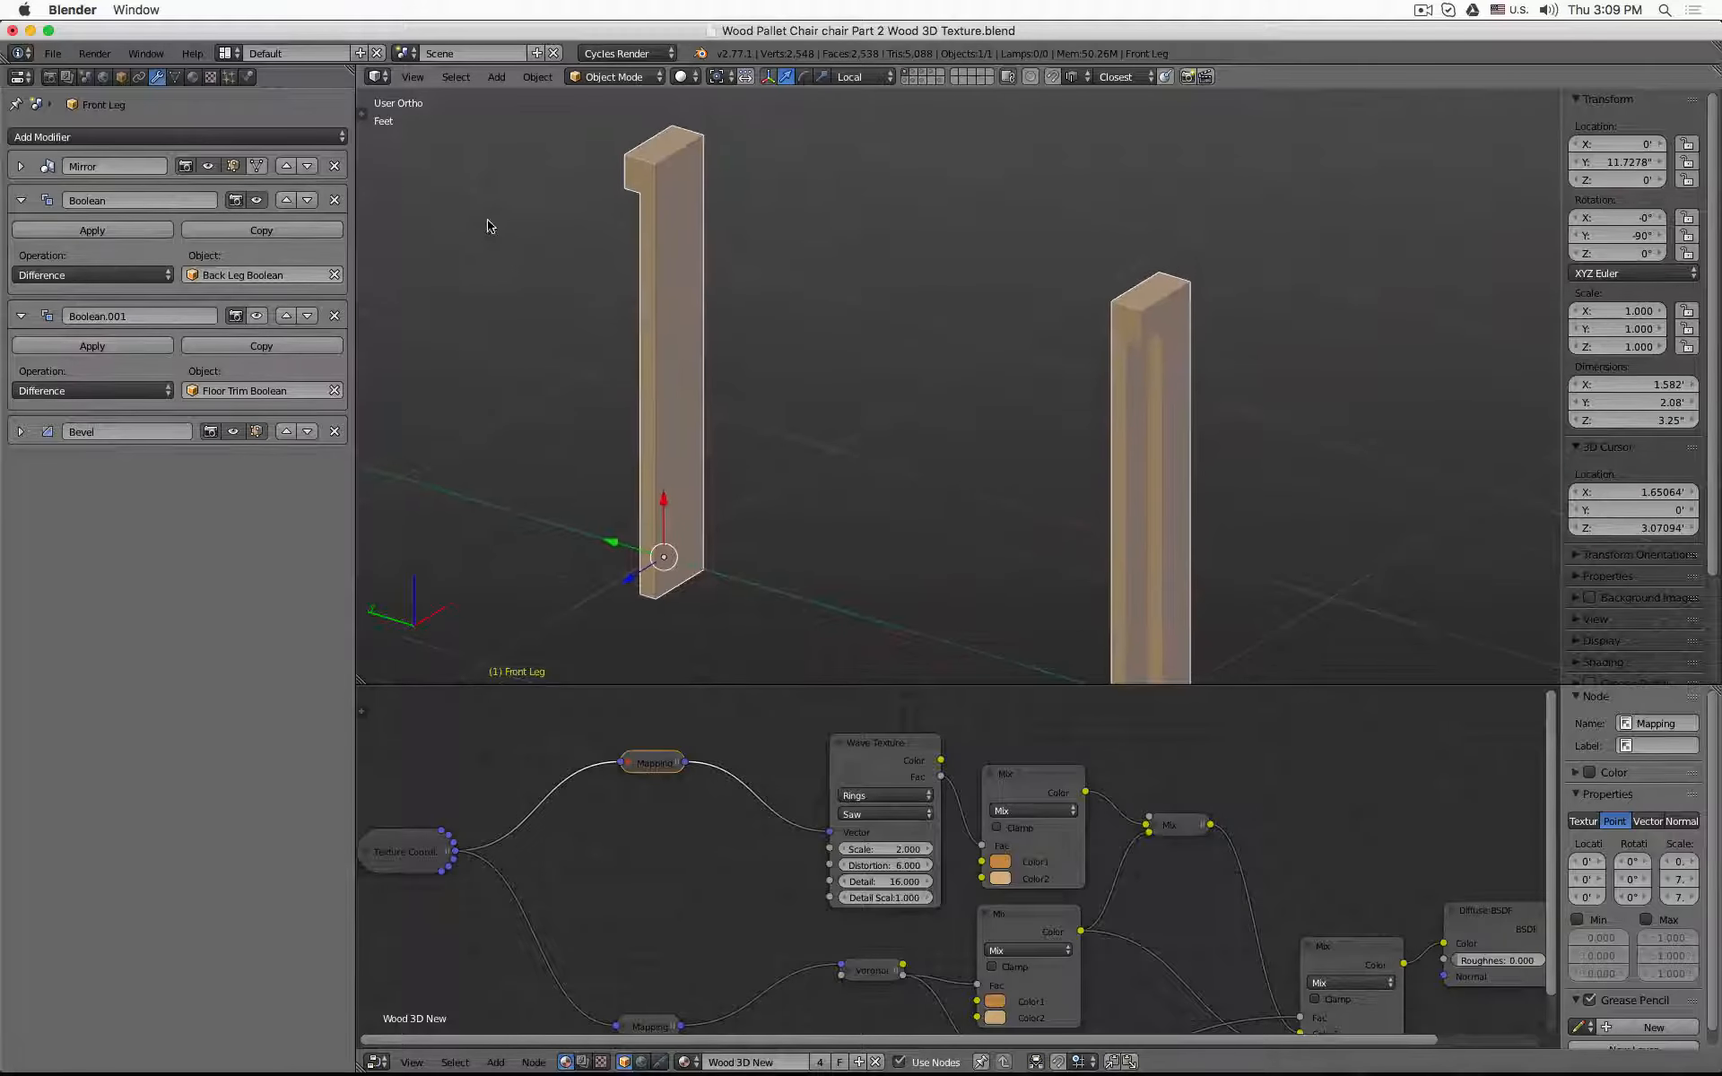
pyautogui.click(334, 275)
pyautogui.moveTo(540, 338); pyautogui.dragTo(814, 200, button='middle')
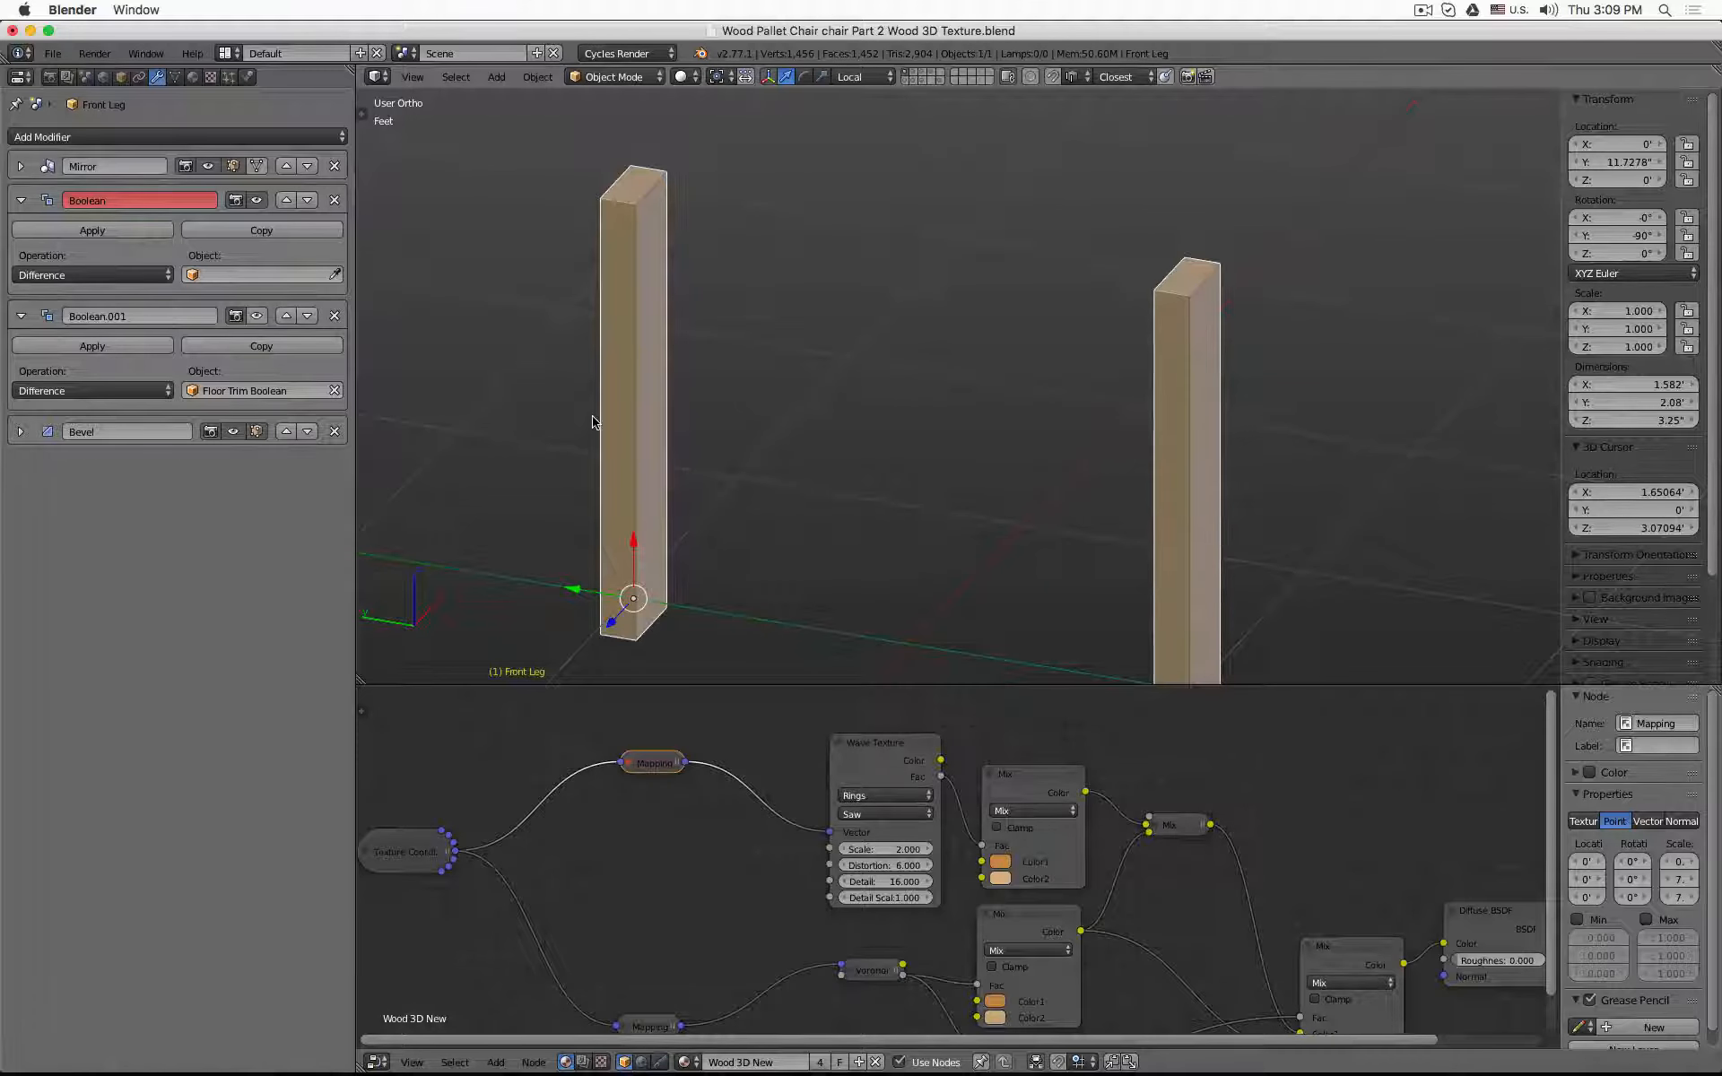
# - Snap the 3D cursor to the Front Leg's origin at the base of the leg
pyautogui.press('KP_3')
pyautogui.press('z')
pyautogui.keyDown('shift'); pyautogui.moveTo(1230, 458); pyautogui.dragTo(832, 382, button='middle'); pyautogui.keyUp('shift')
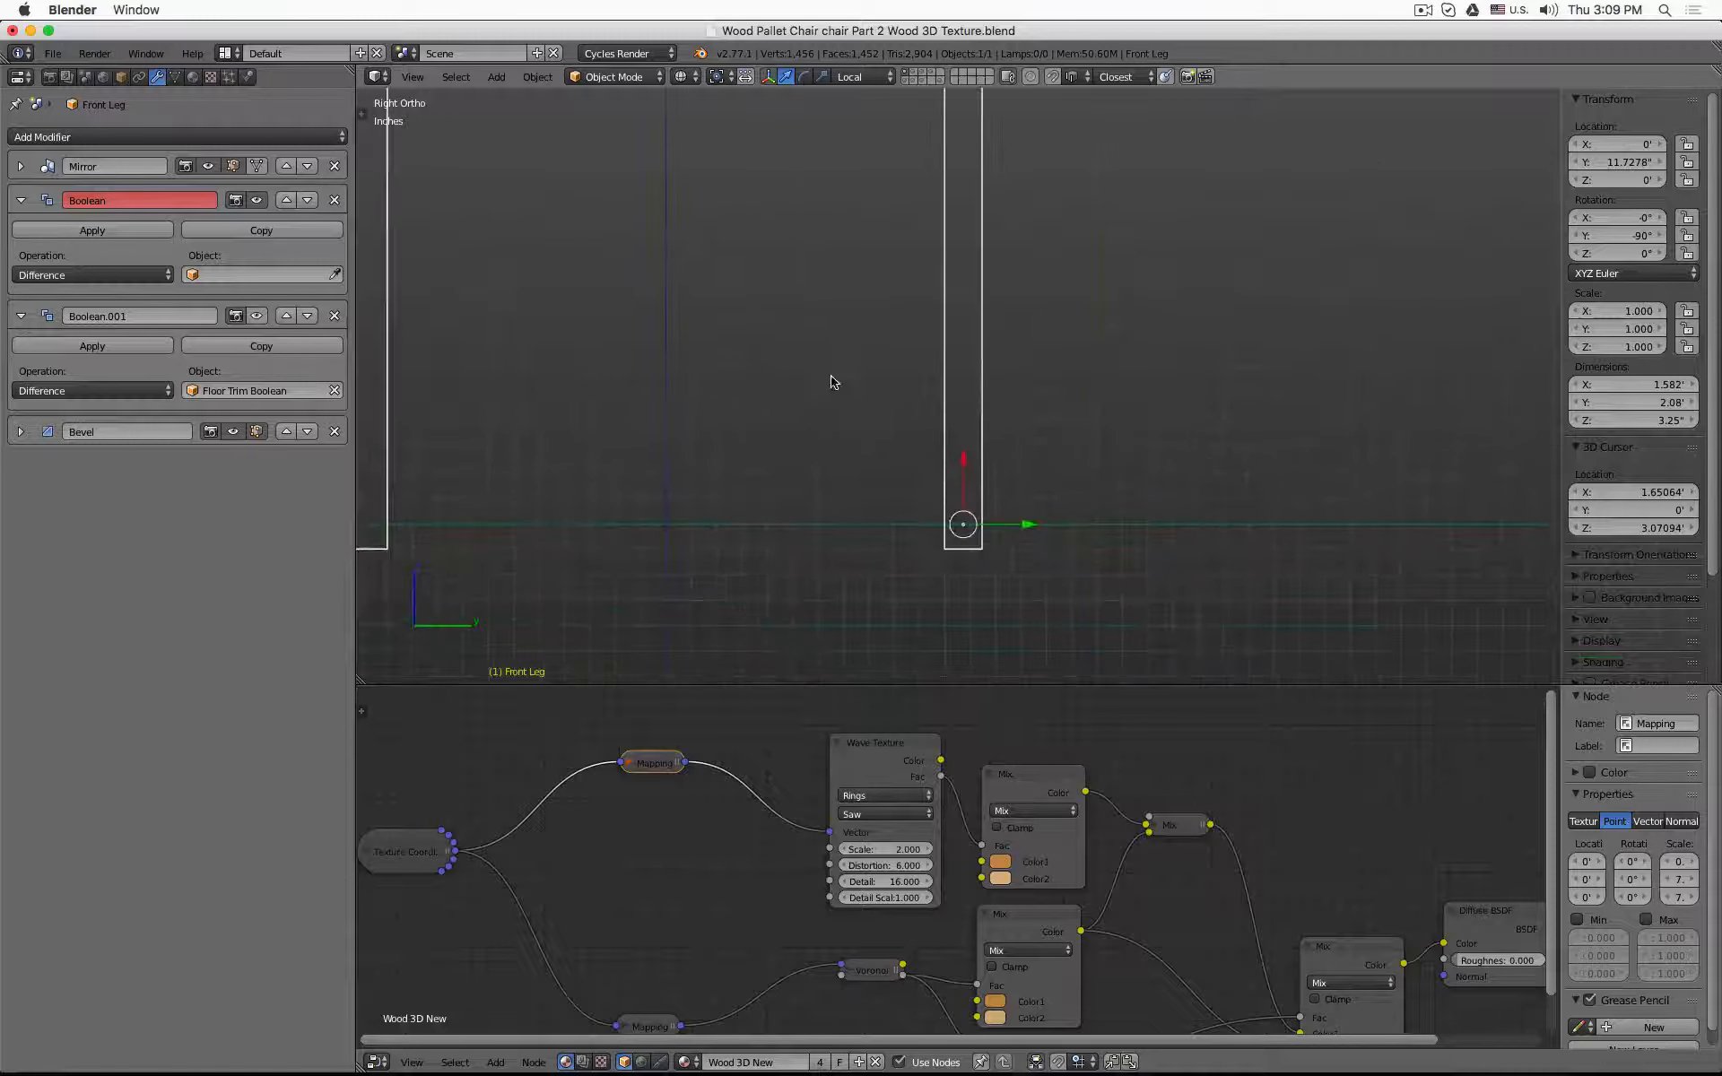
pyautogui.scroll(-3, 816, 444)
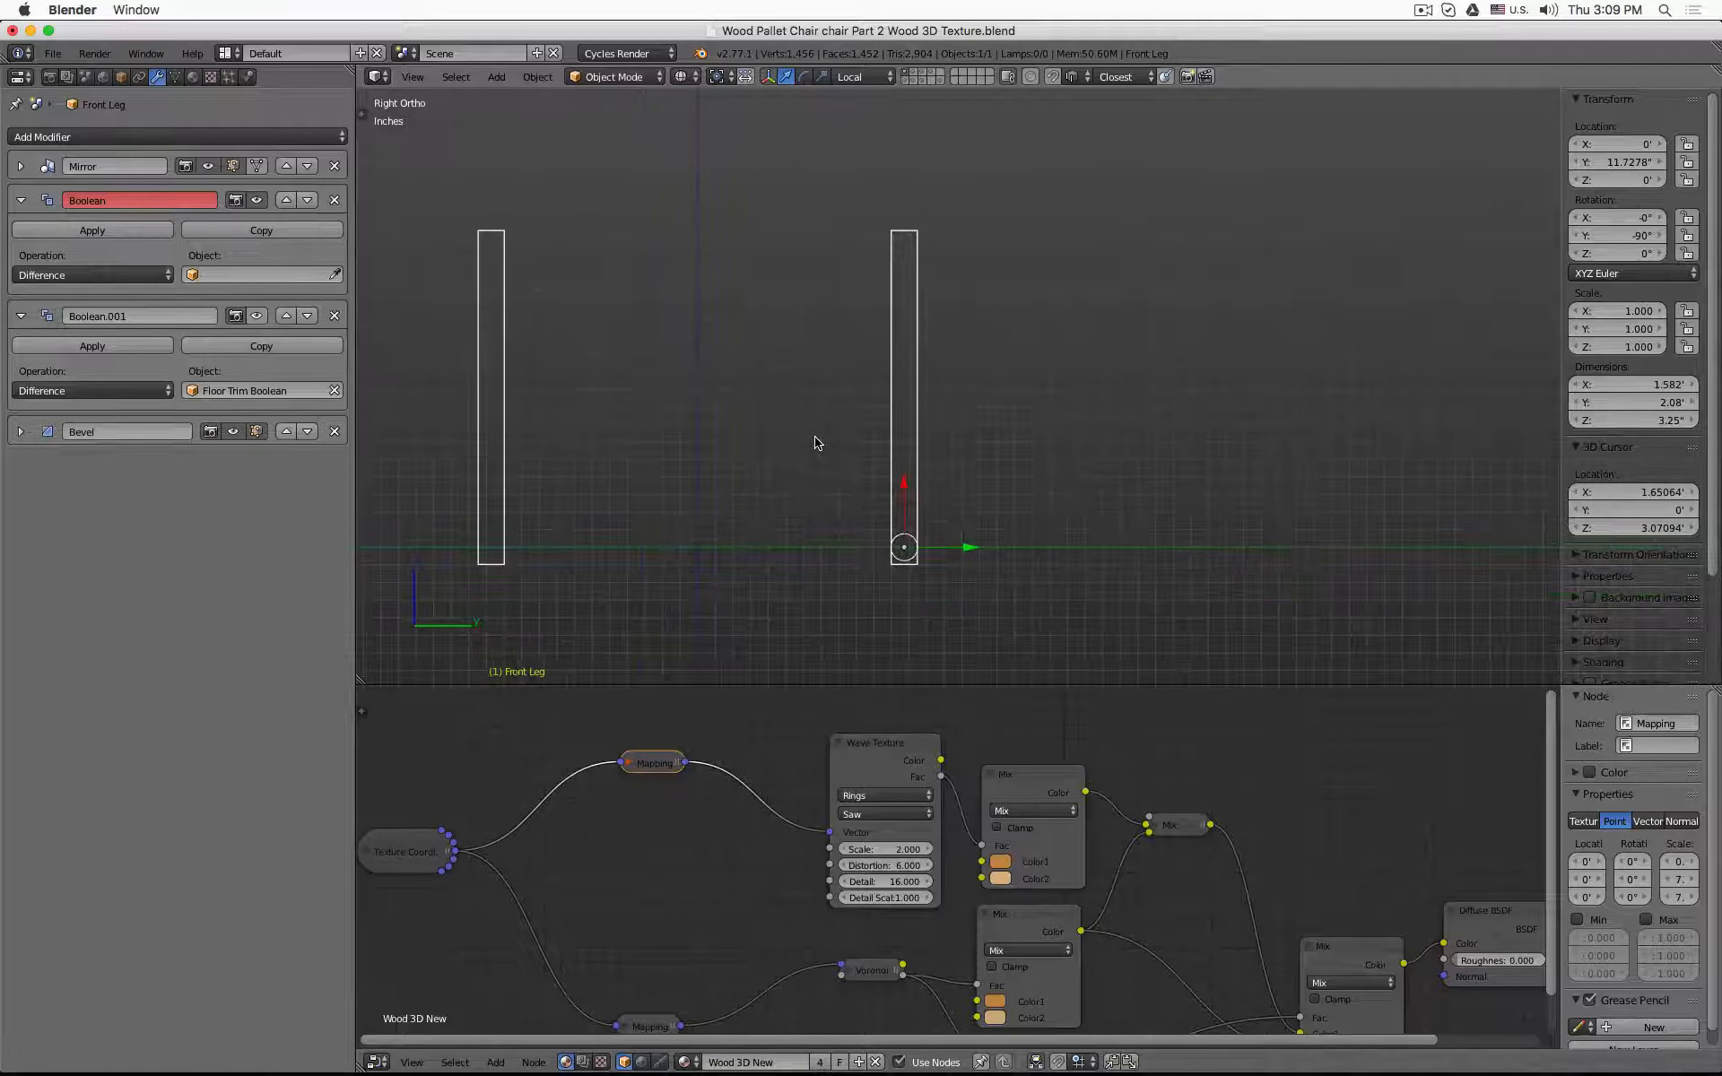
pyautogui.hotkey('shift', 's')
pyautogui.click(816, 439)
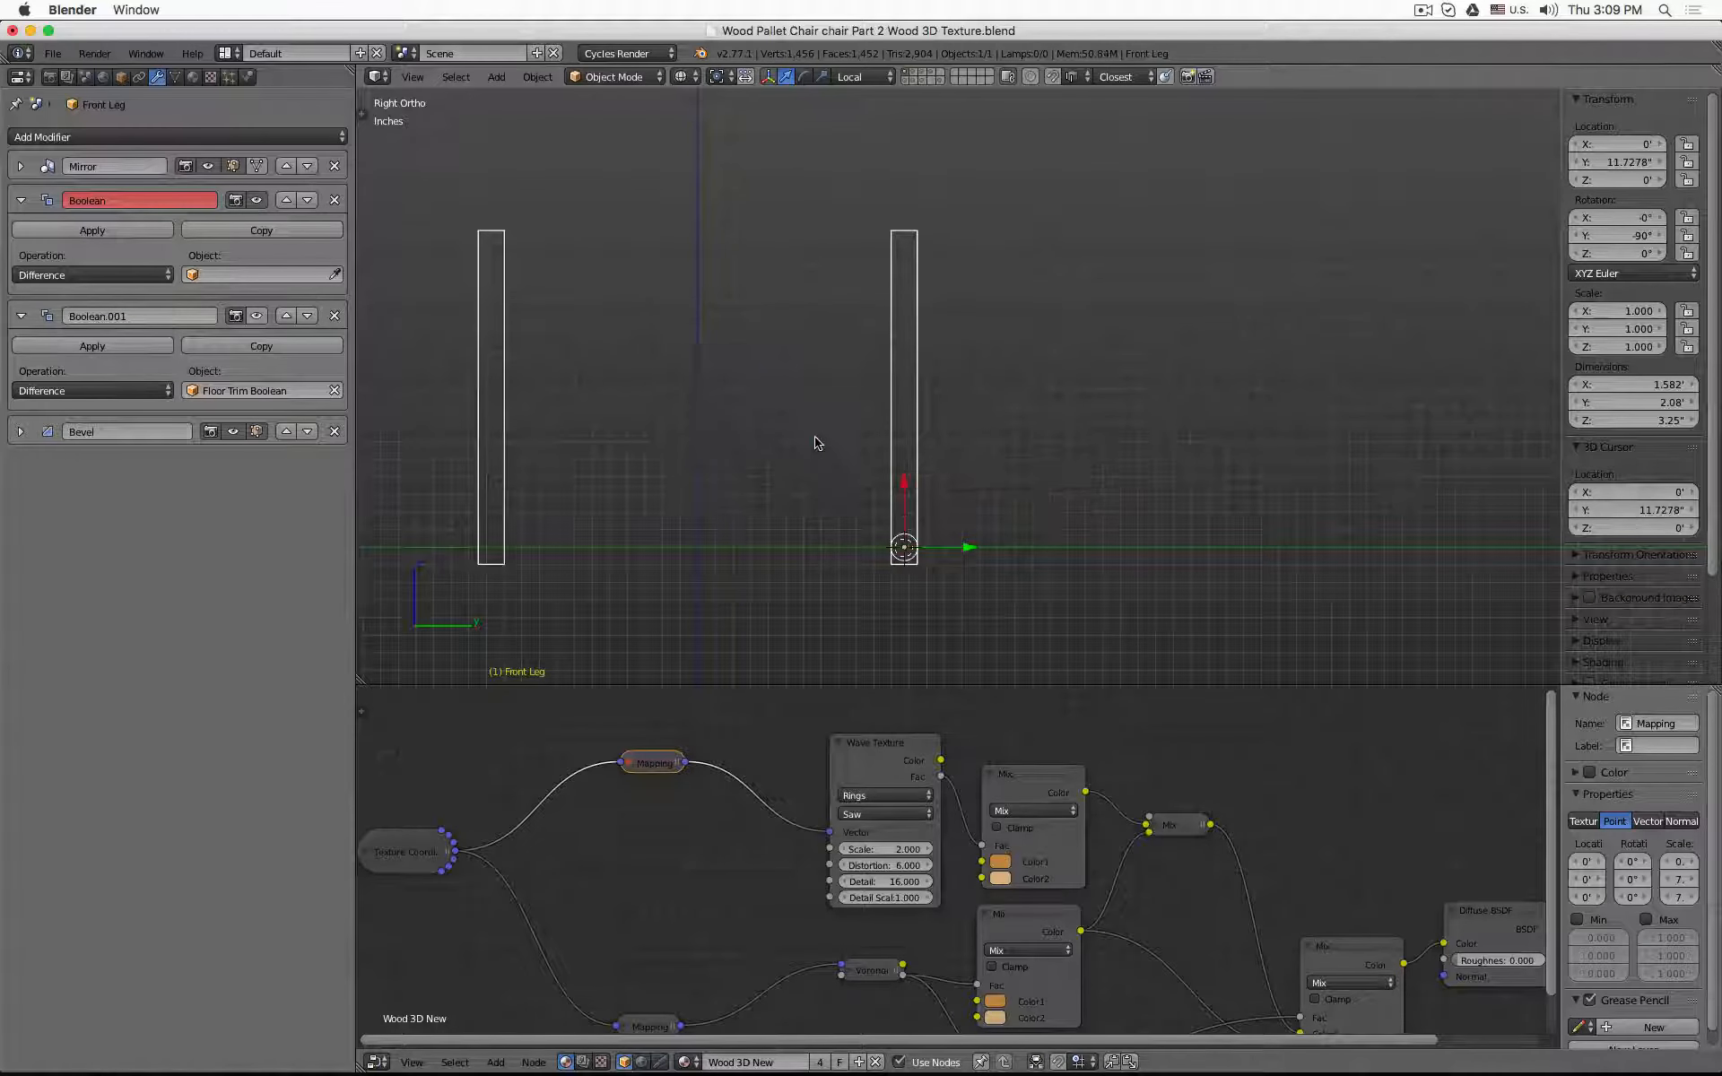
# - Add a plane about 5.3 in square at the 3D cursor and raise it to about 1.04 ft along the front leg
pyautogui.moveTo(830, 461); pyautogui.dragTo(874, 497, button='middle')
pyautogui.hotkey('shift', 'a')
pyautogui.moveTo(861, 492)
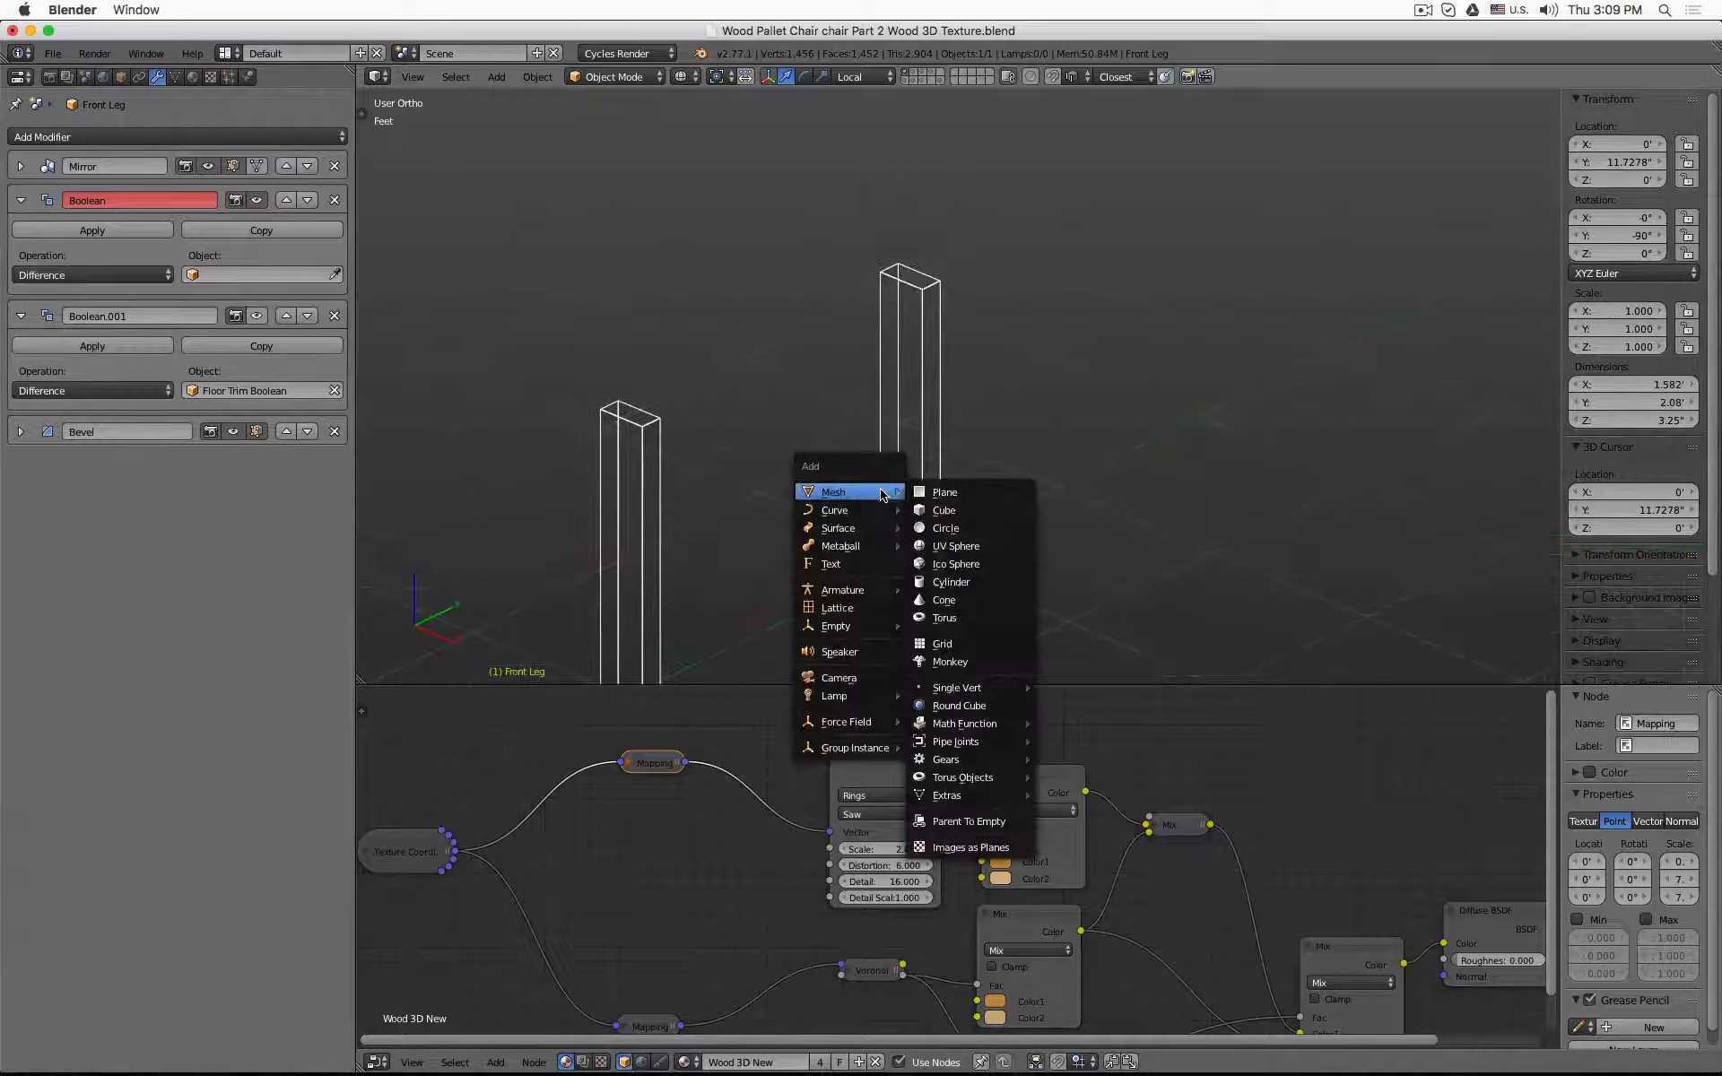
pyautogui.click(950, 495)
pyautogui.press('Tab')
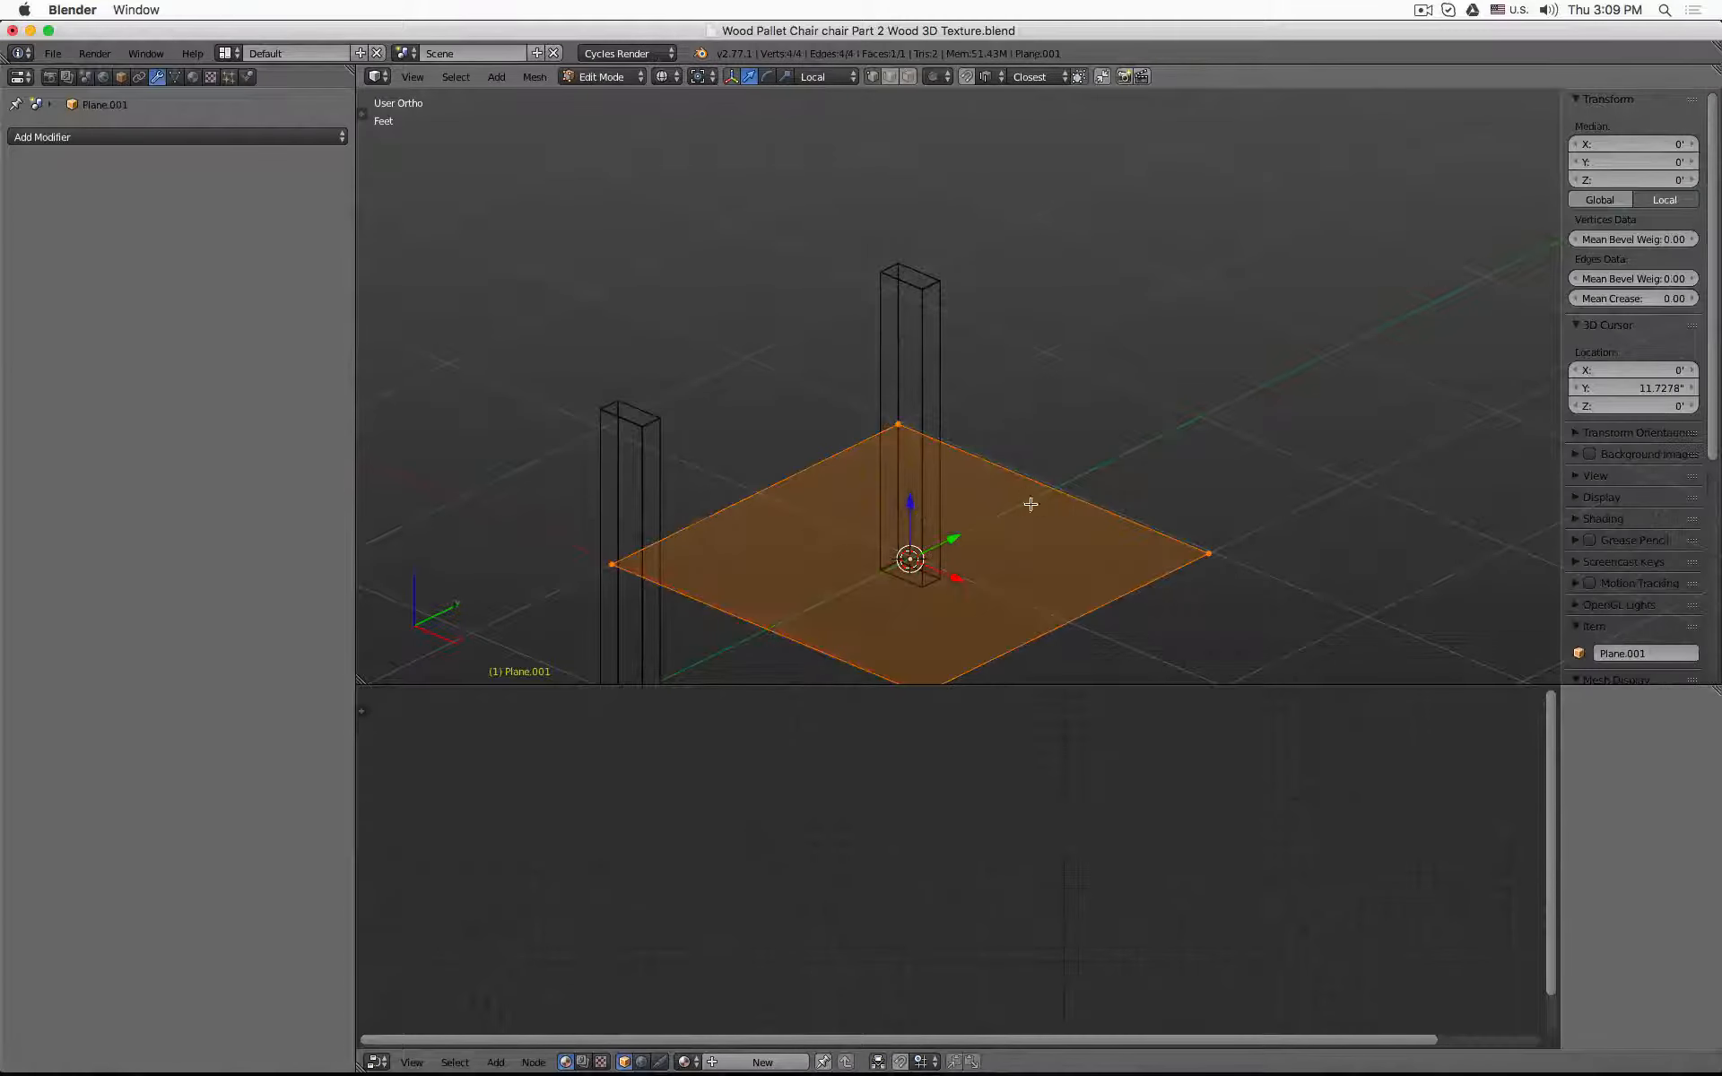
pyautogui.press('s')
pyautogui.click(973, 549)
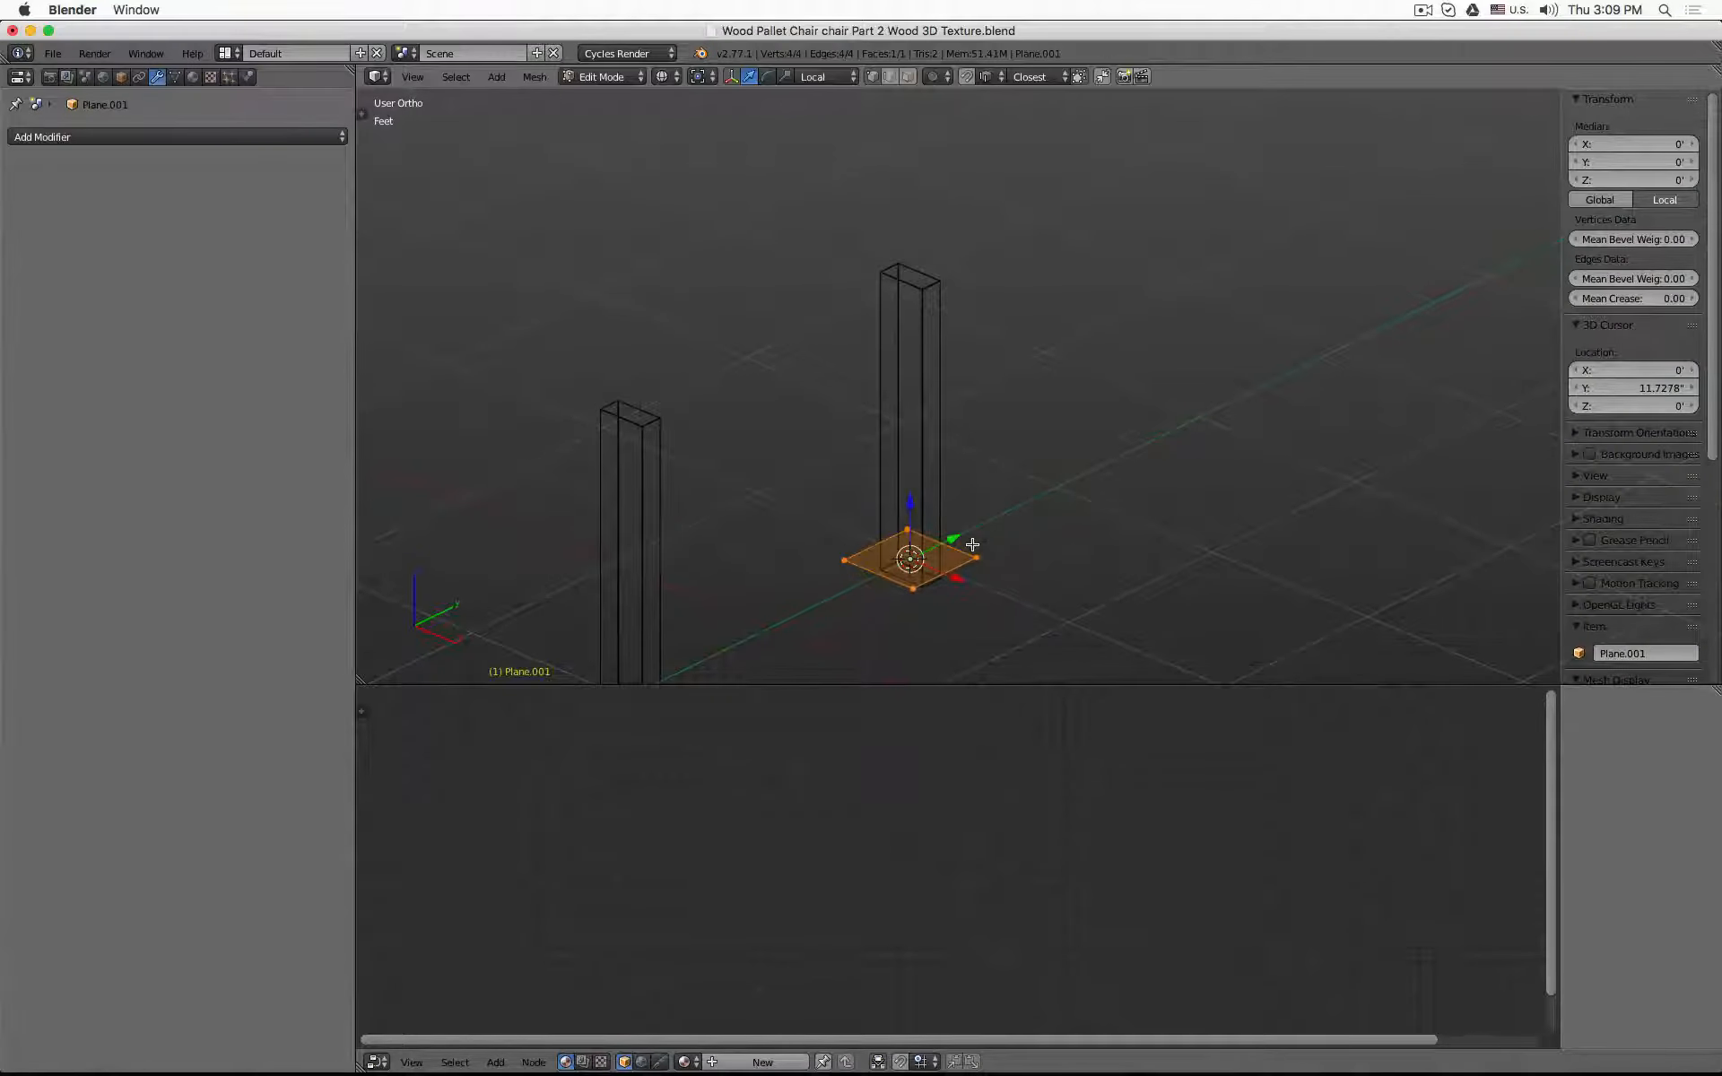
pyautogui.press('Tab')
pyautogui.moveTo(910, 507); pyautogui.dragTo(782, 323)
pyautogui.moveTo(783, 323); pyautogui.dragTo(942, 284, button='middle')
pyautogui.scroll(2, 941, 284)
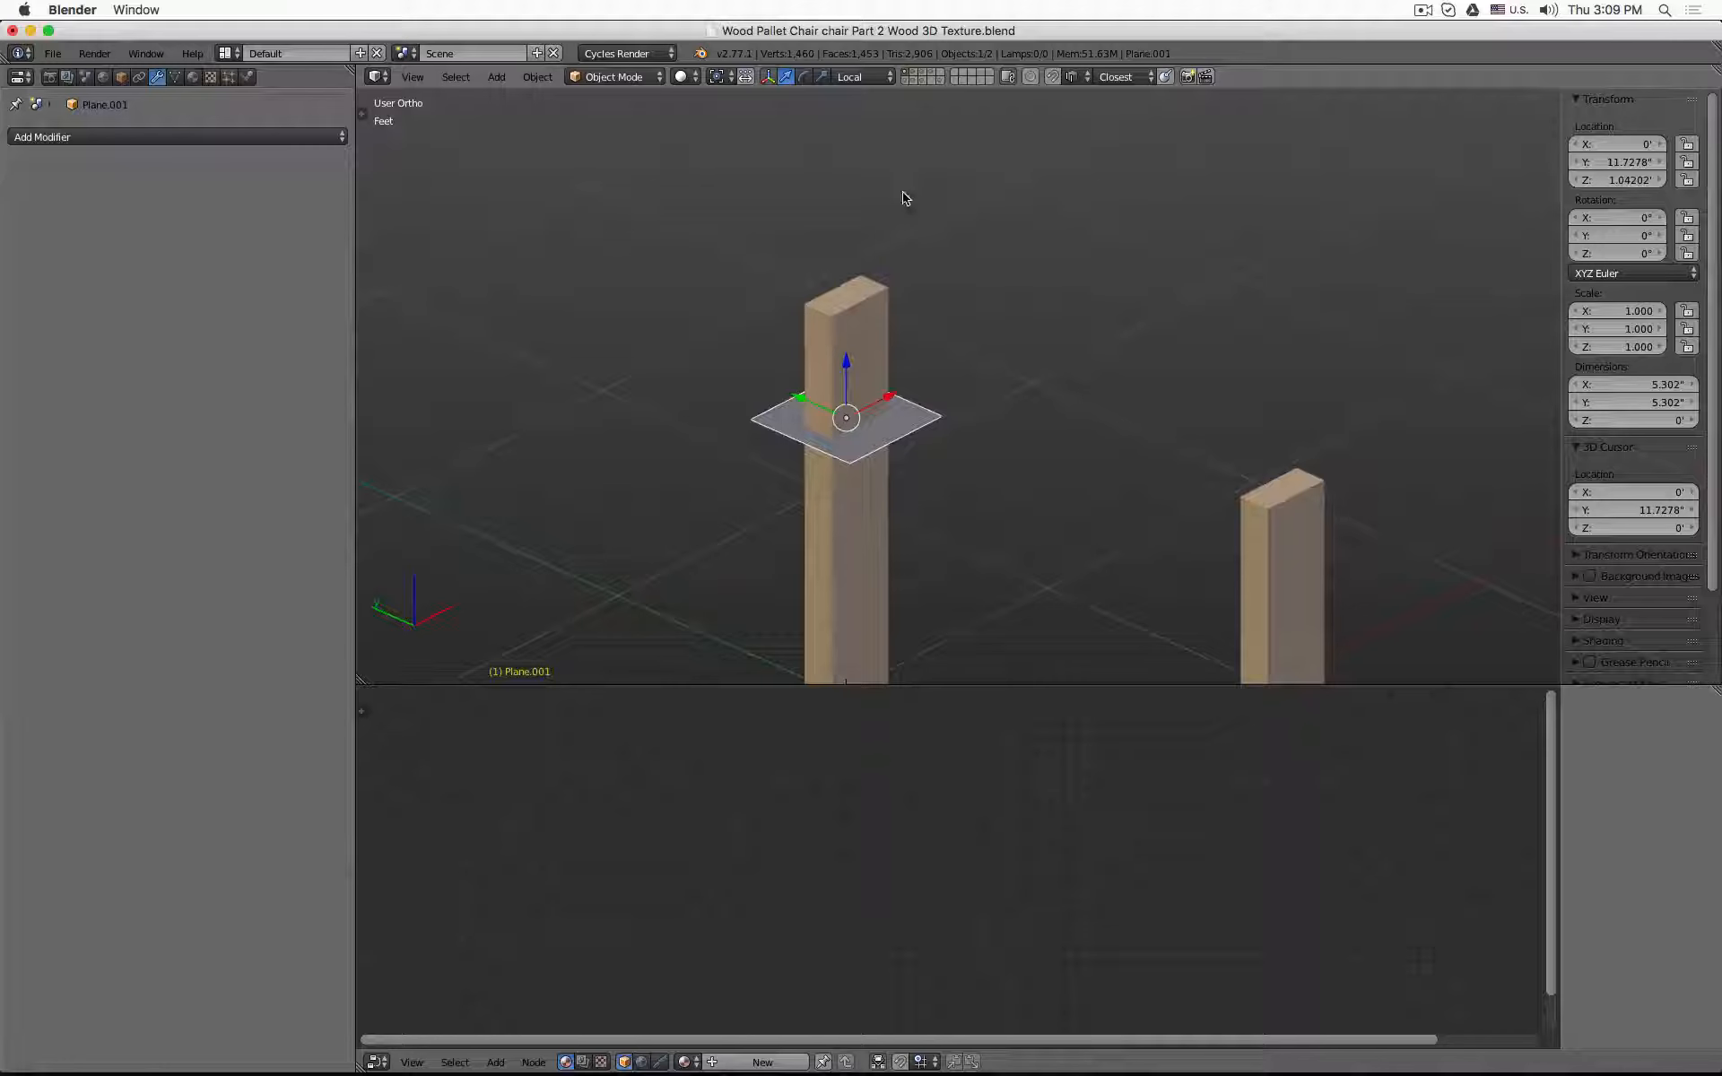
# - Isolate the back leg layer, collapse all of the Back Leg's modifiers and turn off viewport display of its Bevel modifier
pyautogui.click(915, 78)
pyautogui.rightClick(901, 285)
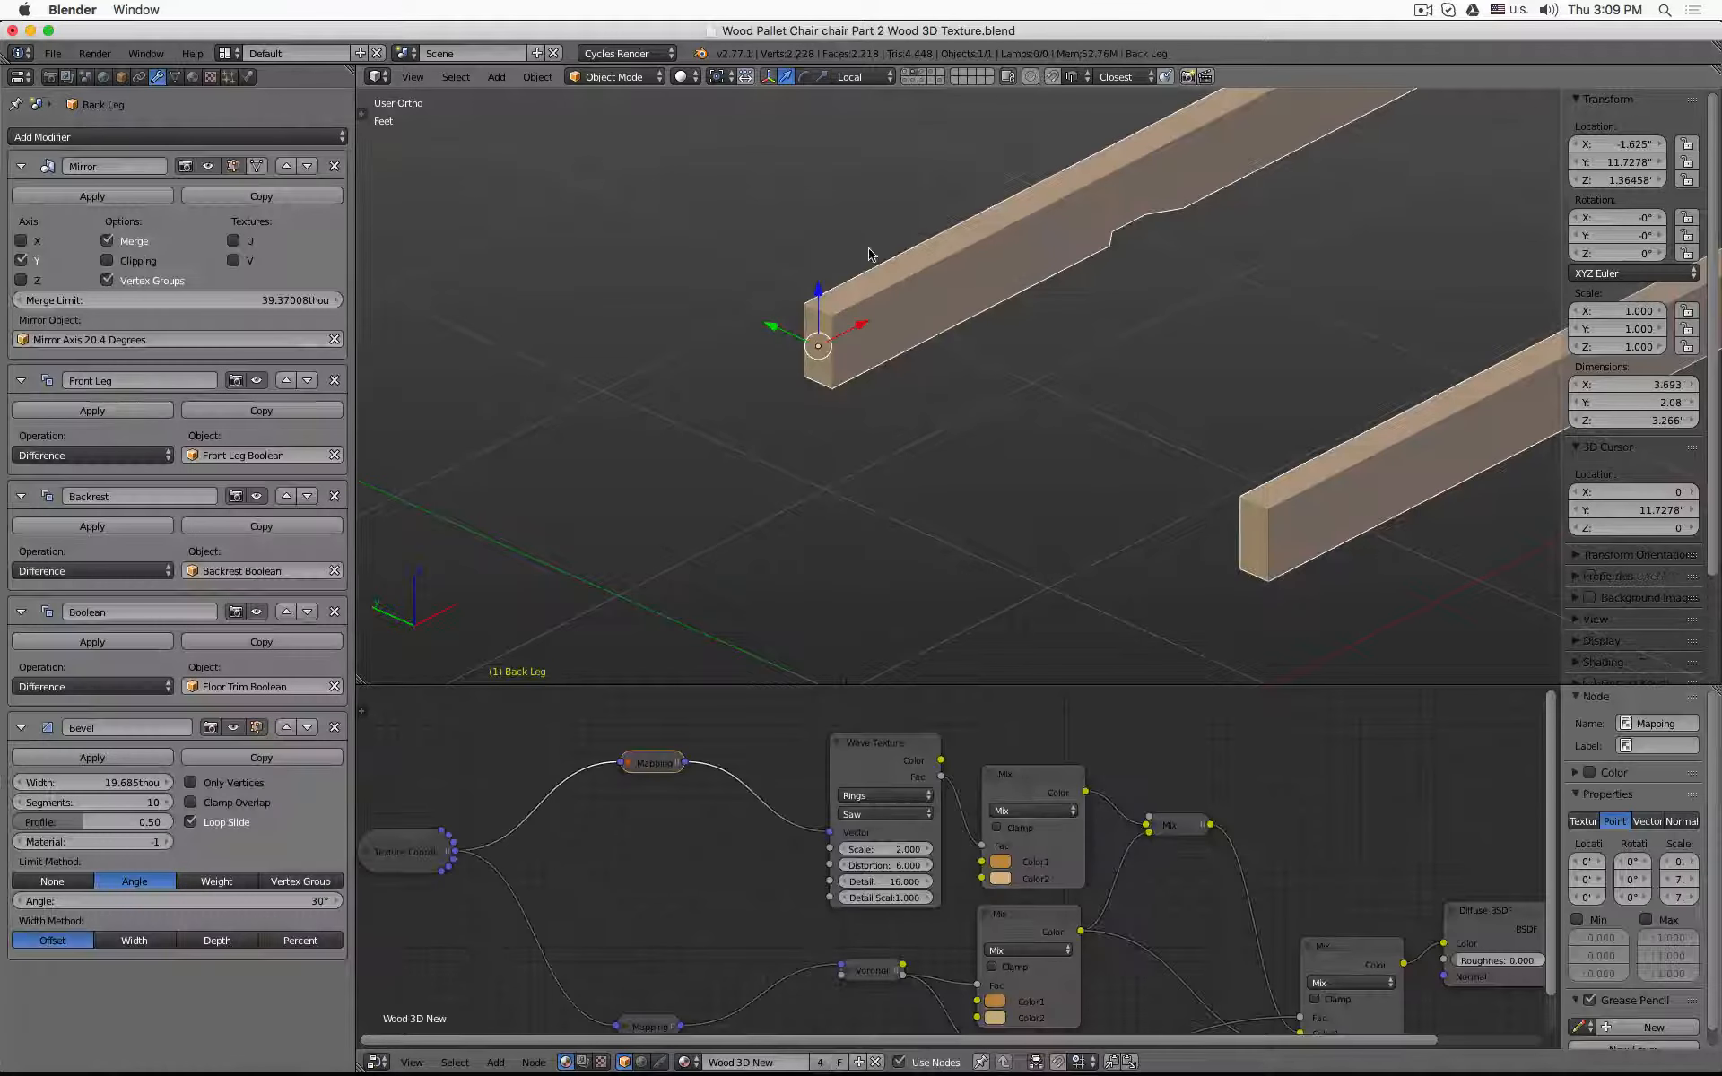
pyautogui.press('z')
pyautogui.click(21, 166)
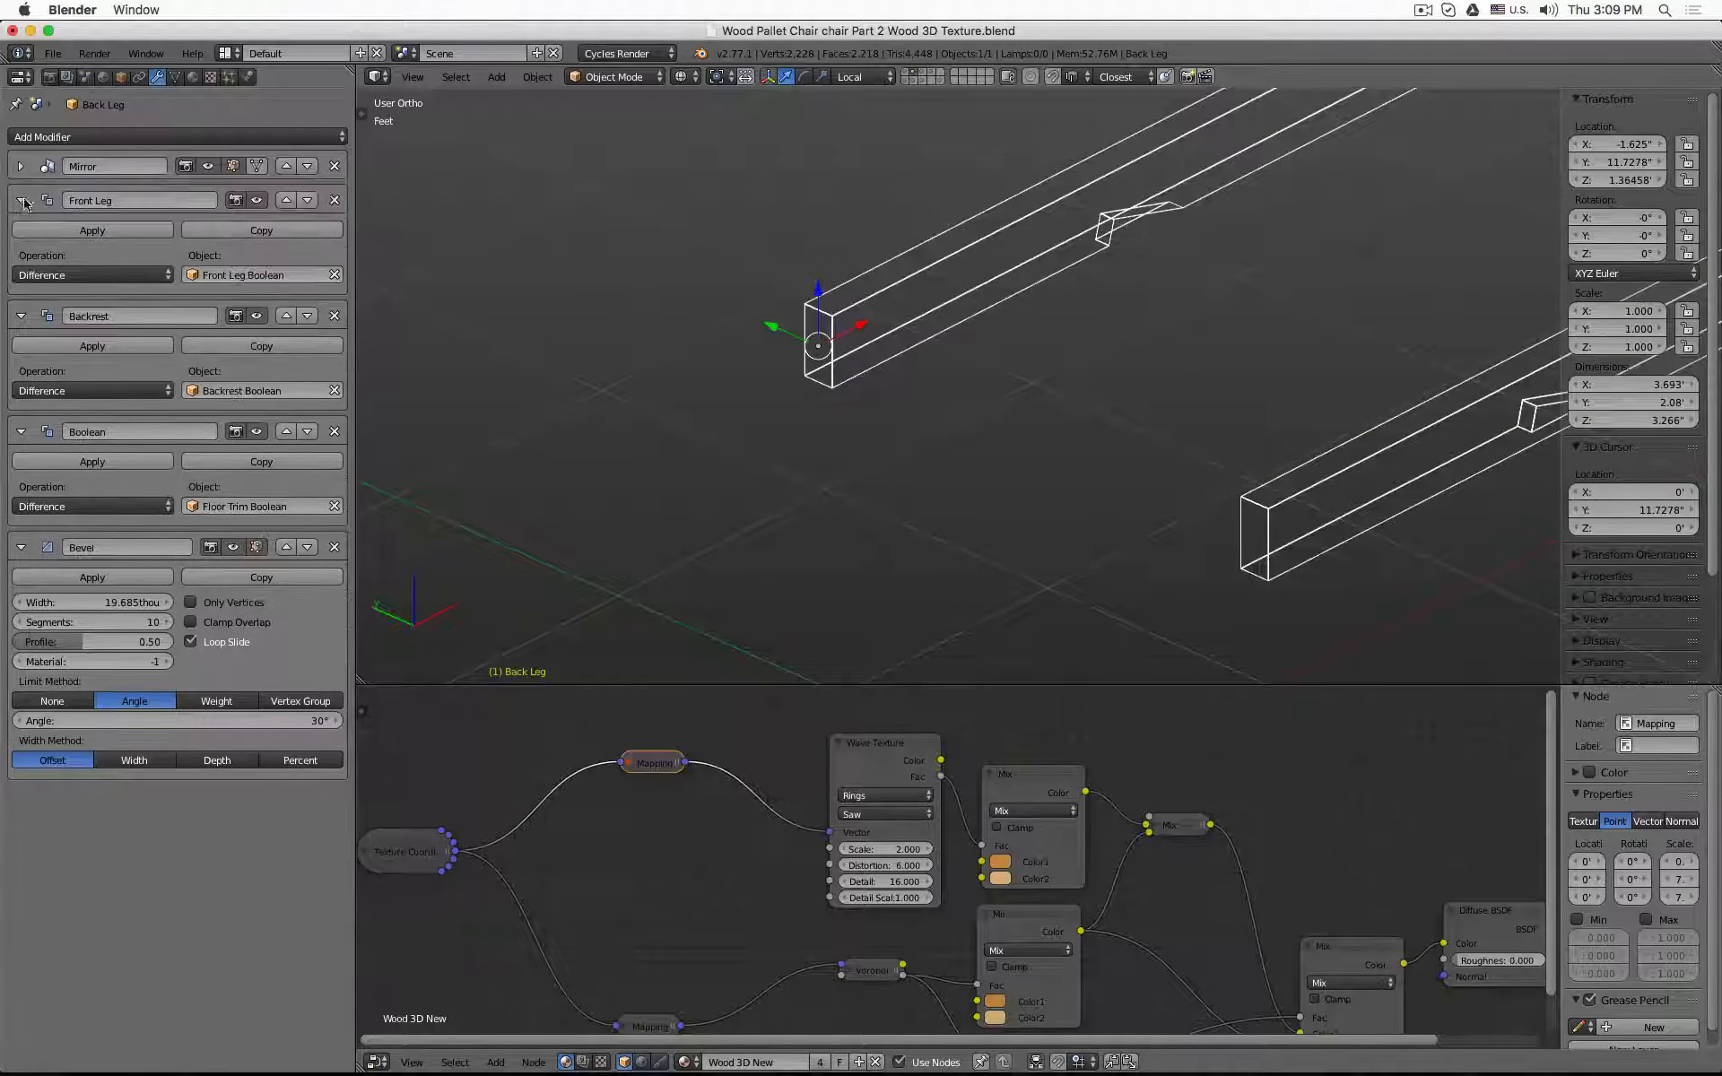
pyautogui.click(21, 200)
pyautogui.click(21, 234)
pyautogui.click(22, 268)
pyautogui.click(20, 302)
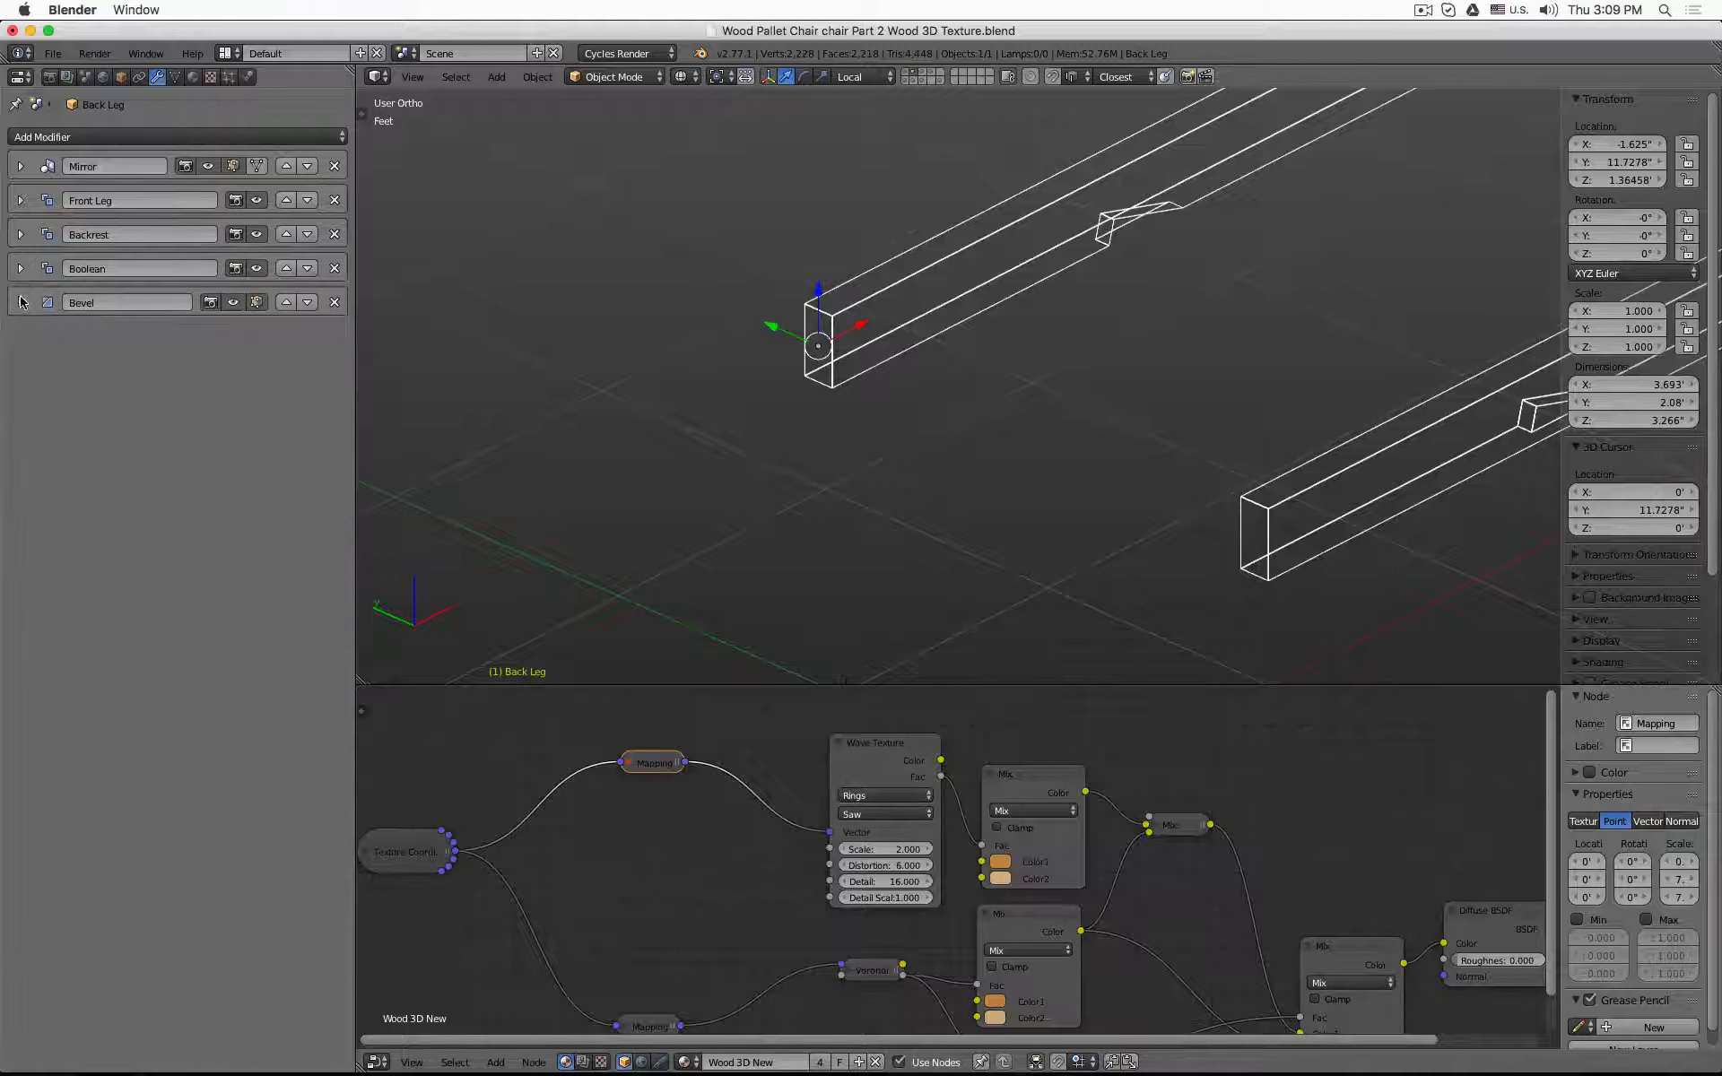
pyautogui.click(233, 304)
# - Turn off viewport display of the Front Leg's Bevel modifier and show the front and back leg layers together
pyautogui.click(908, 73)
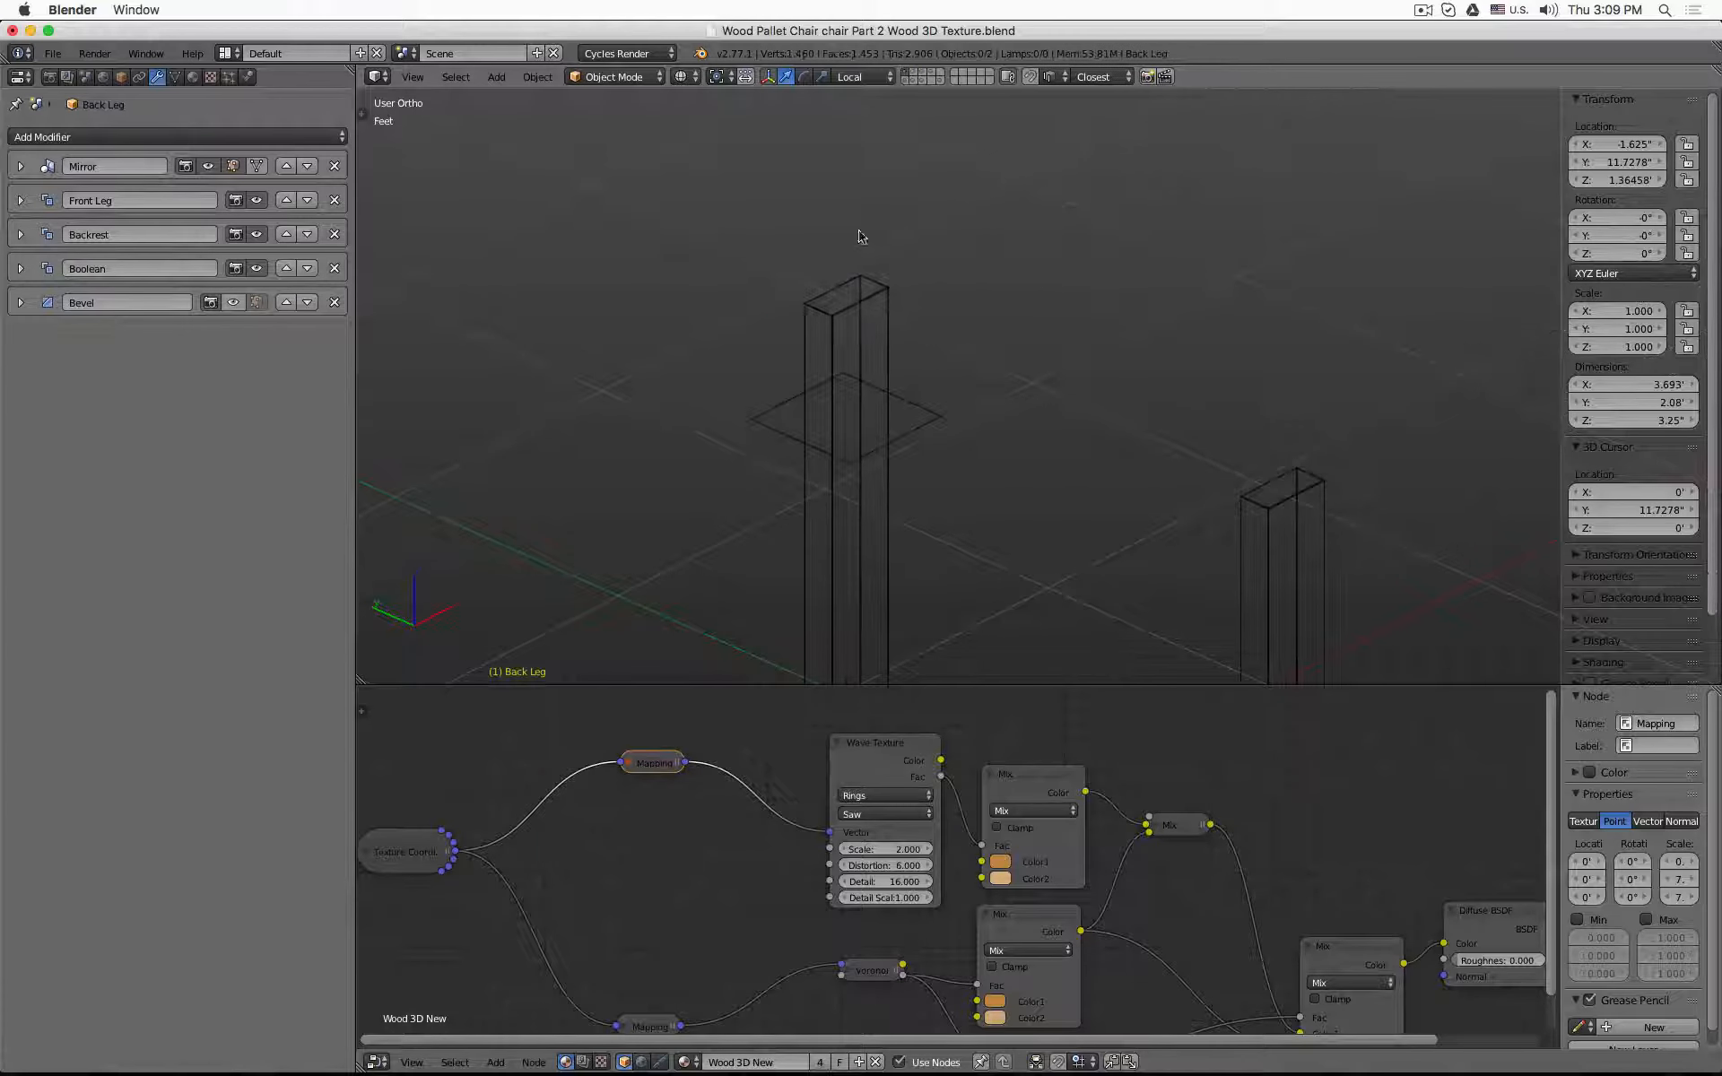
pyautogui.rightClick(823, 319)
pyautogui.click(233, 431)
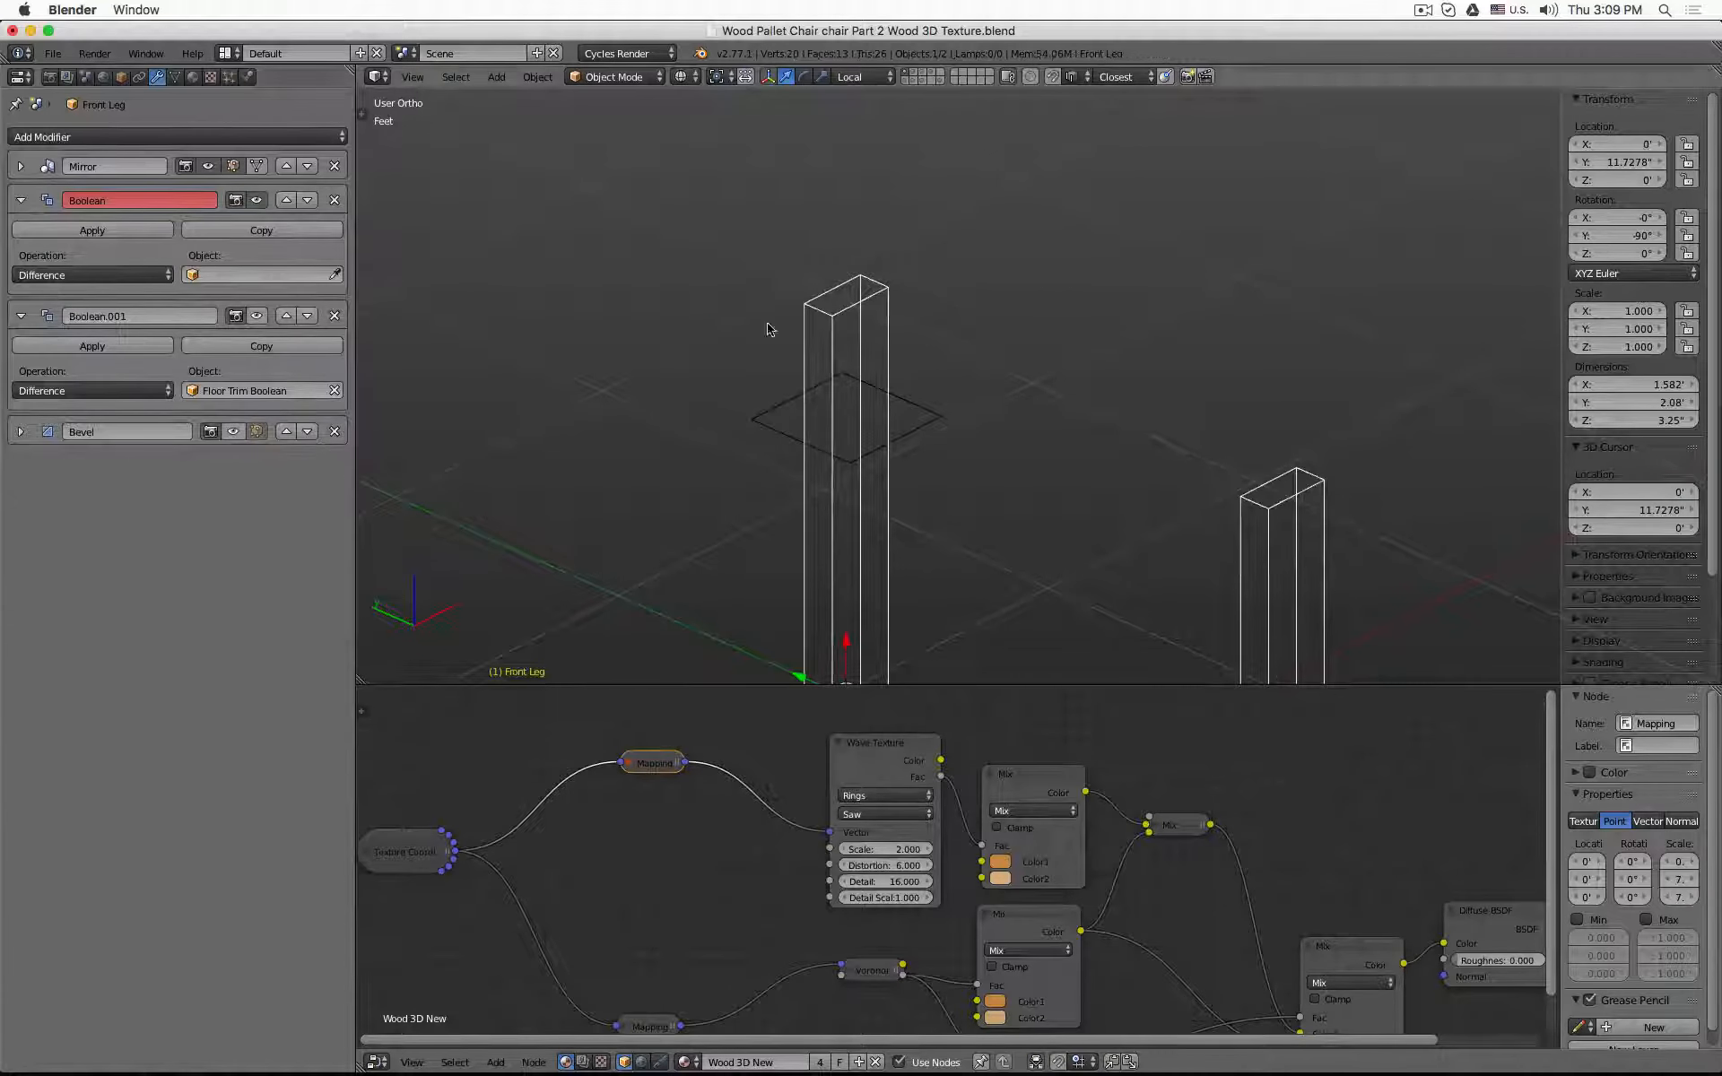
pyautogui.keyDown('shift'); pyautogui.click(921, 73); pyautogui.keyUp('shift')
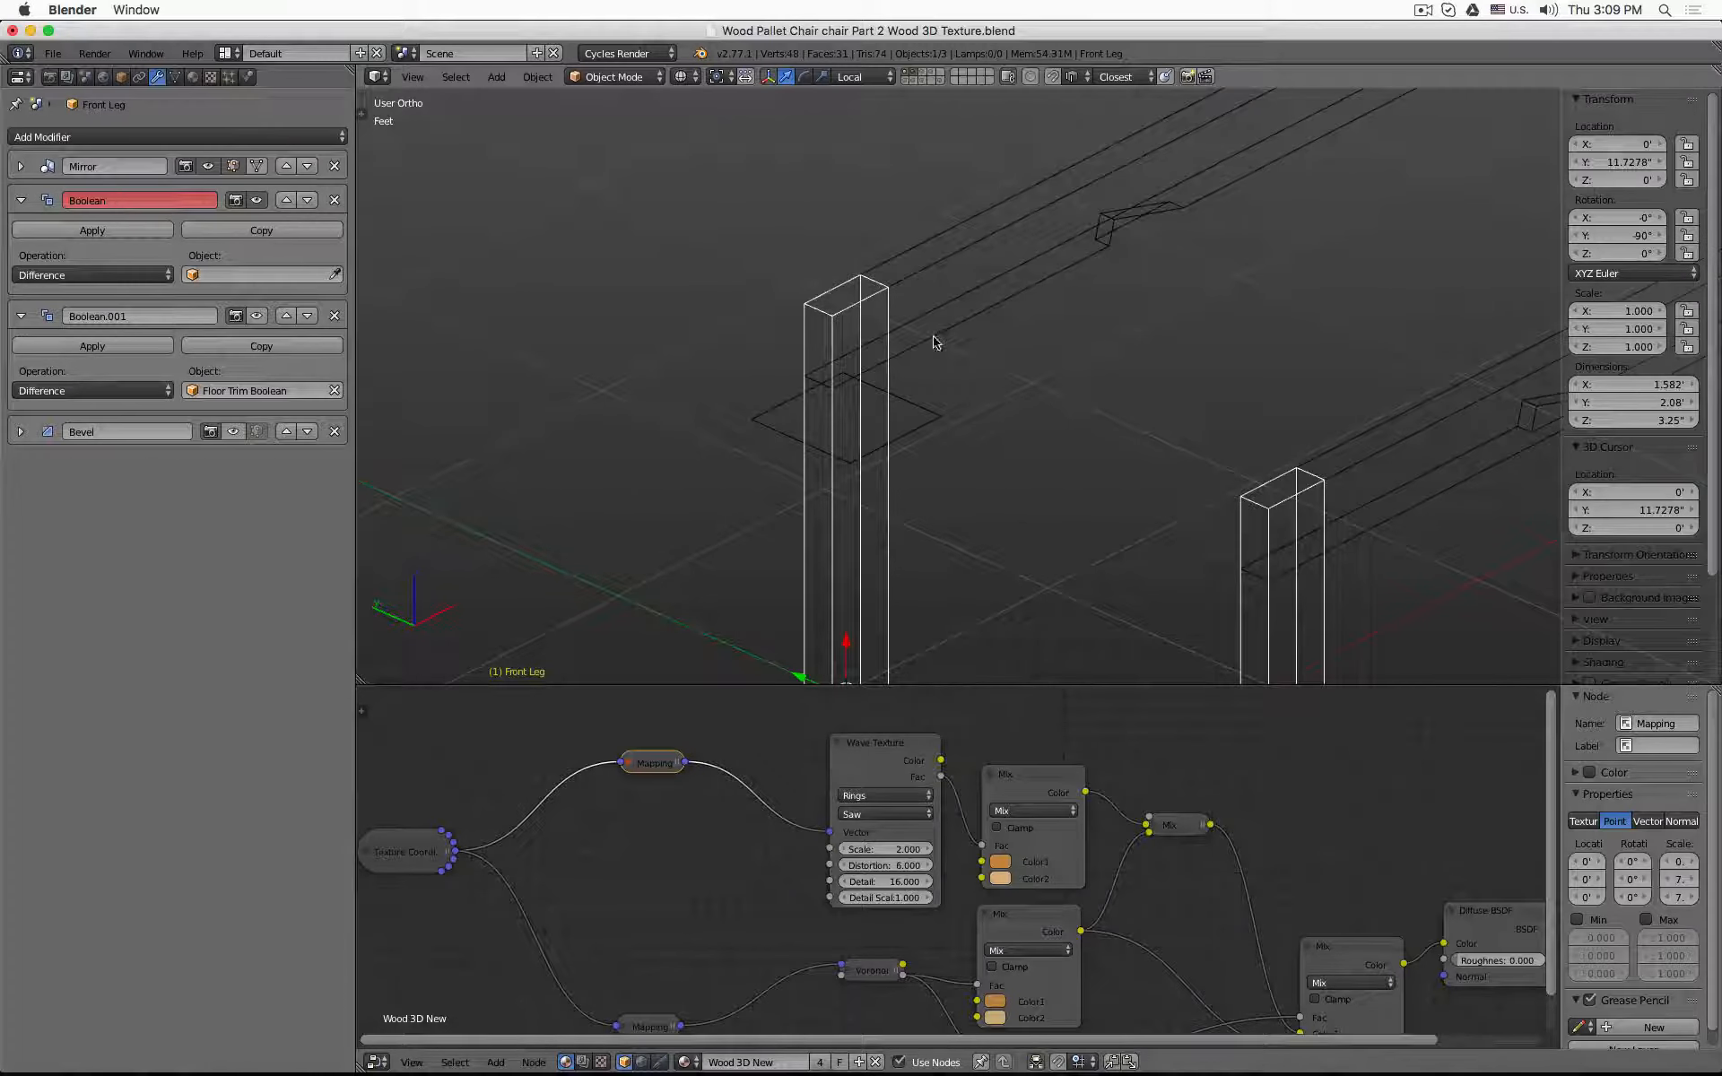
# - Raise the new plane to Z 1.22917 ft, level with the underside of the back leg
pyautogui.rightClick(915, 434)
pyautogui.press('z')
pyautogui.scroll(4, 915, 369)
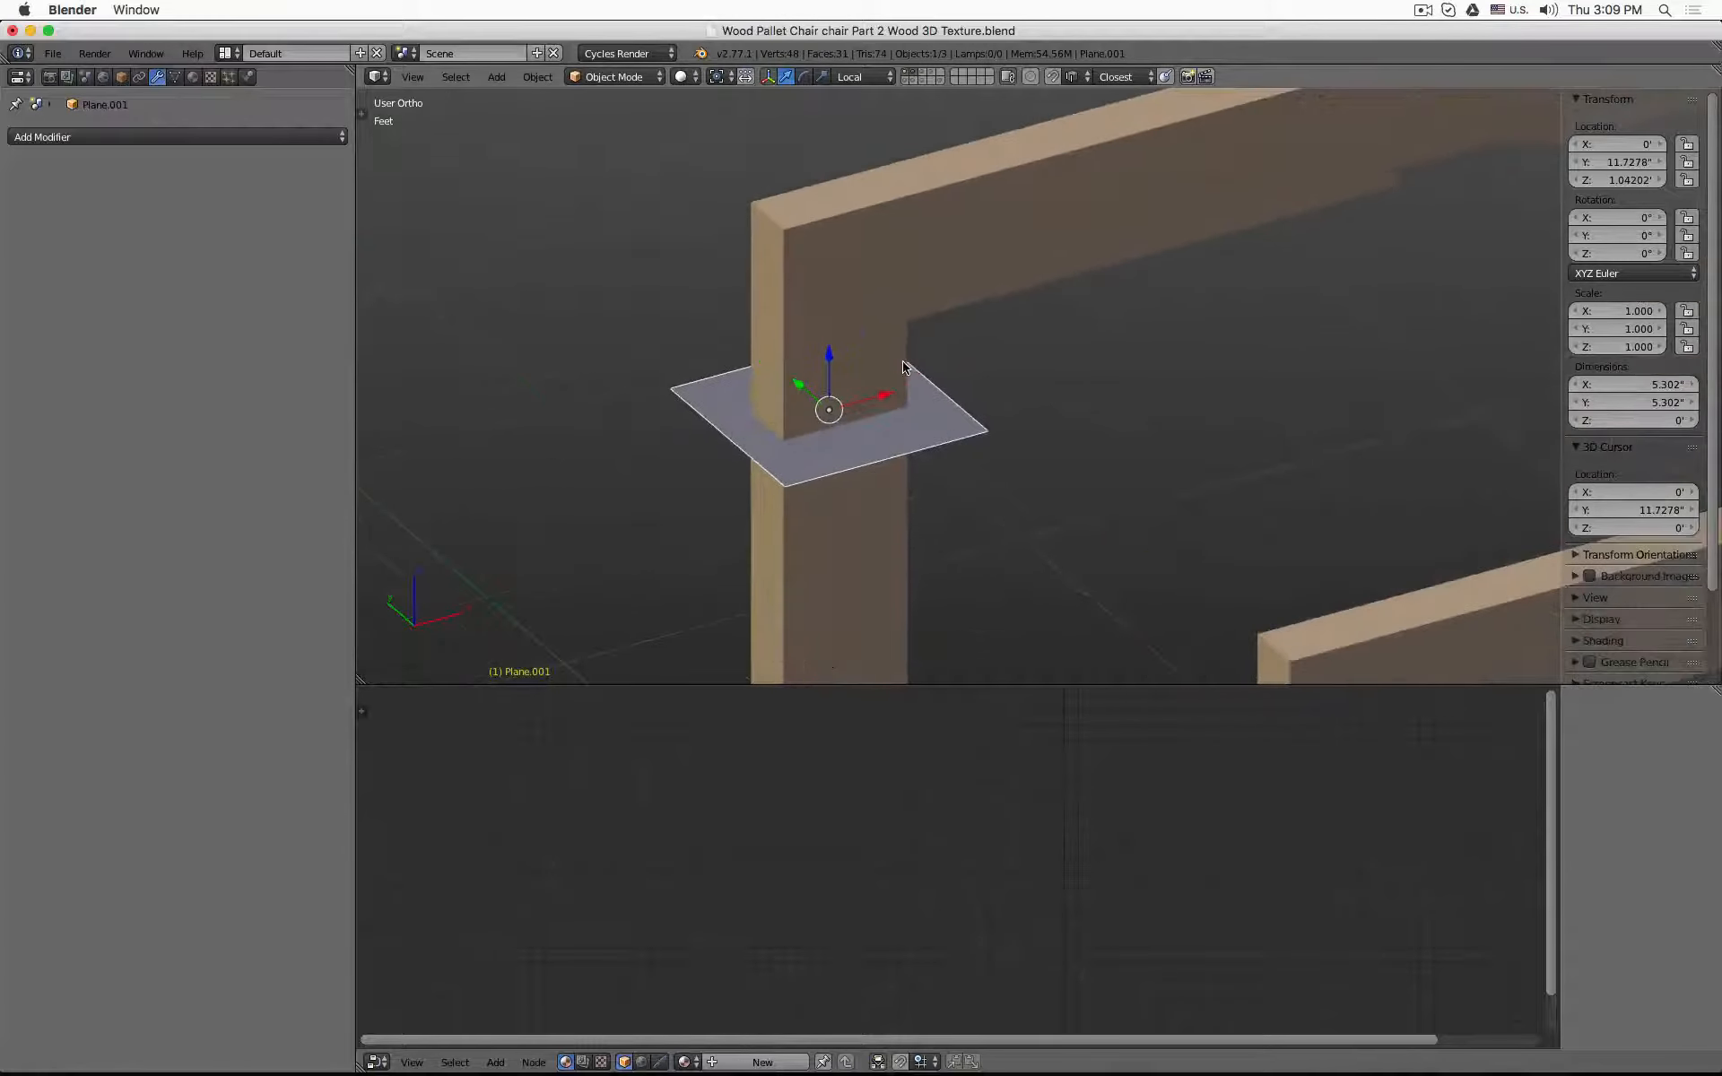
pyautogui.scroll(3, 896, 305)
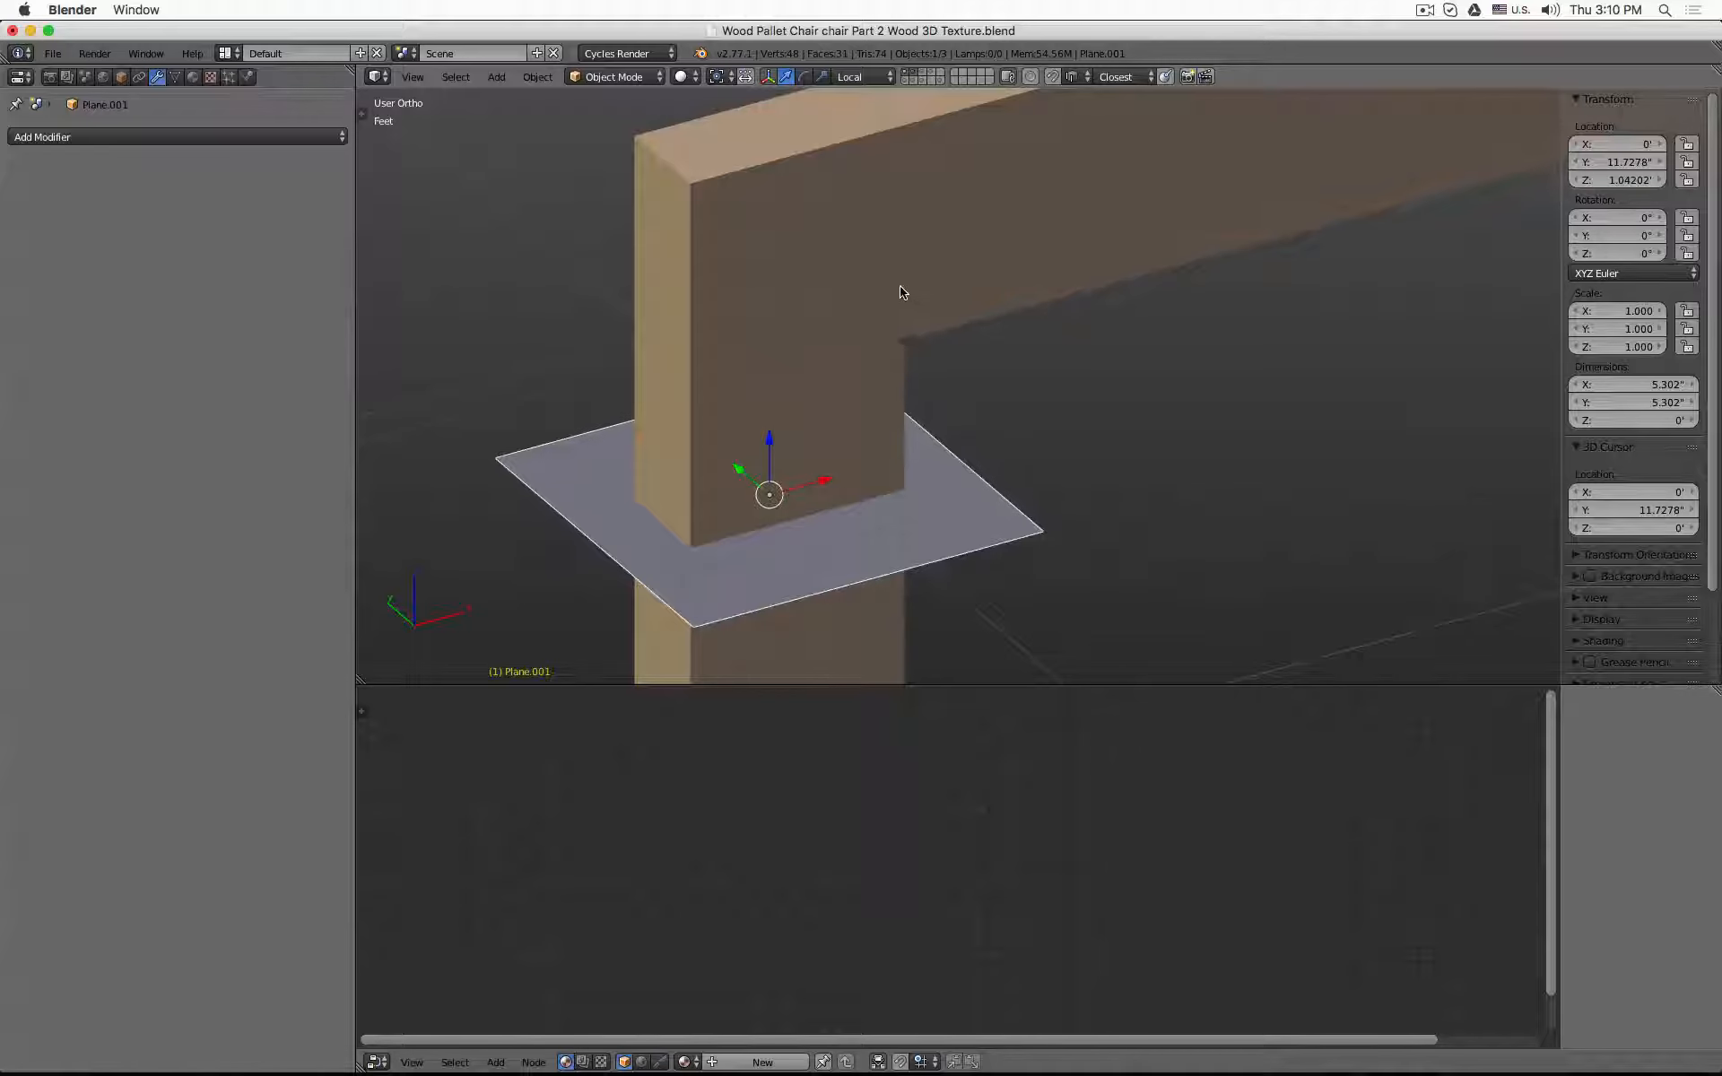
pyautogui.press('z')
pyautogui.keyDown('shift'); pyautogui.moveTo(901, 291); pyautogui.dragTo(885, 323, button='middle'); pyautogui.keyUp('shift')
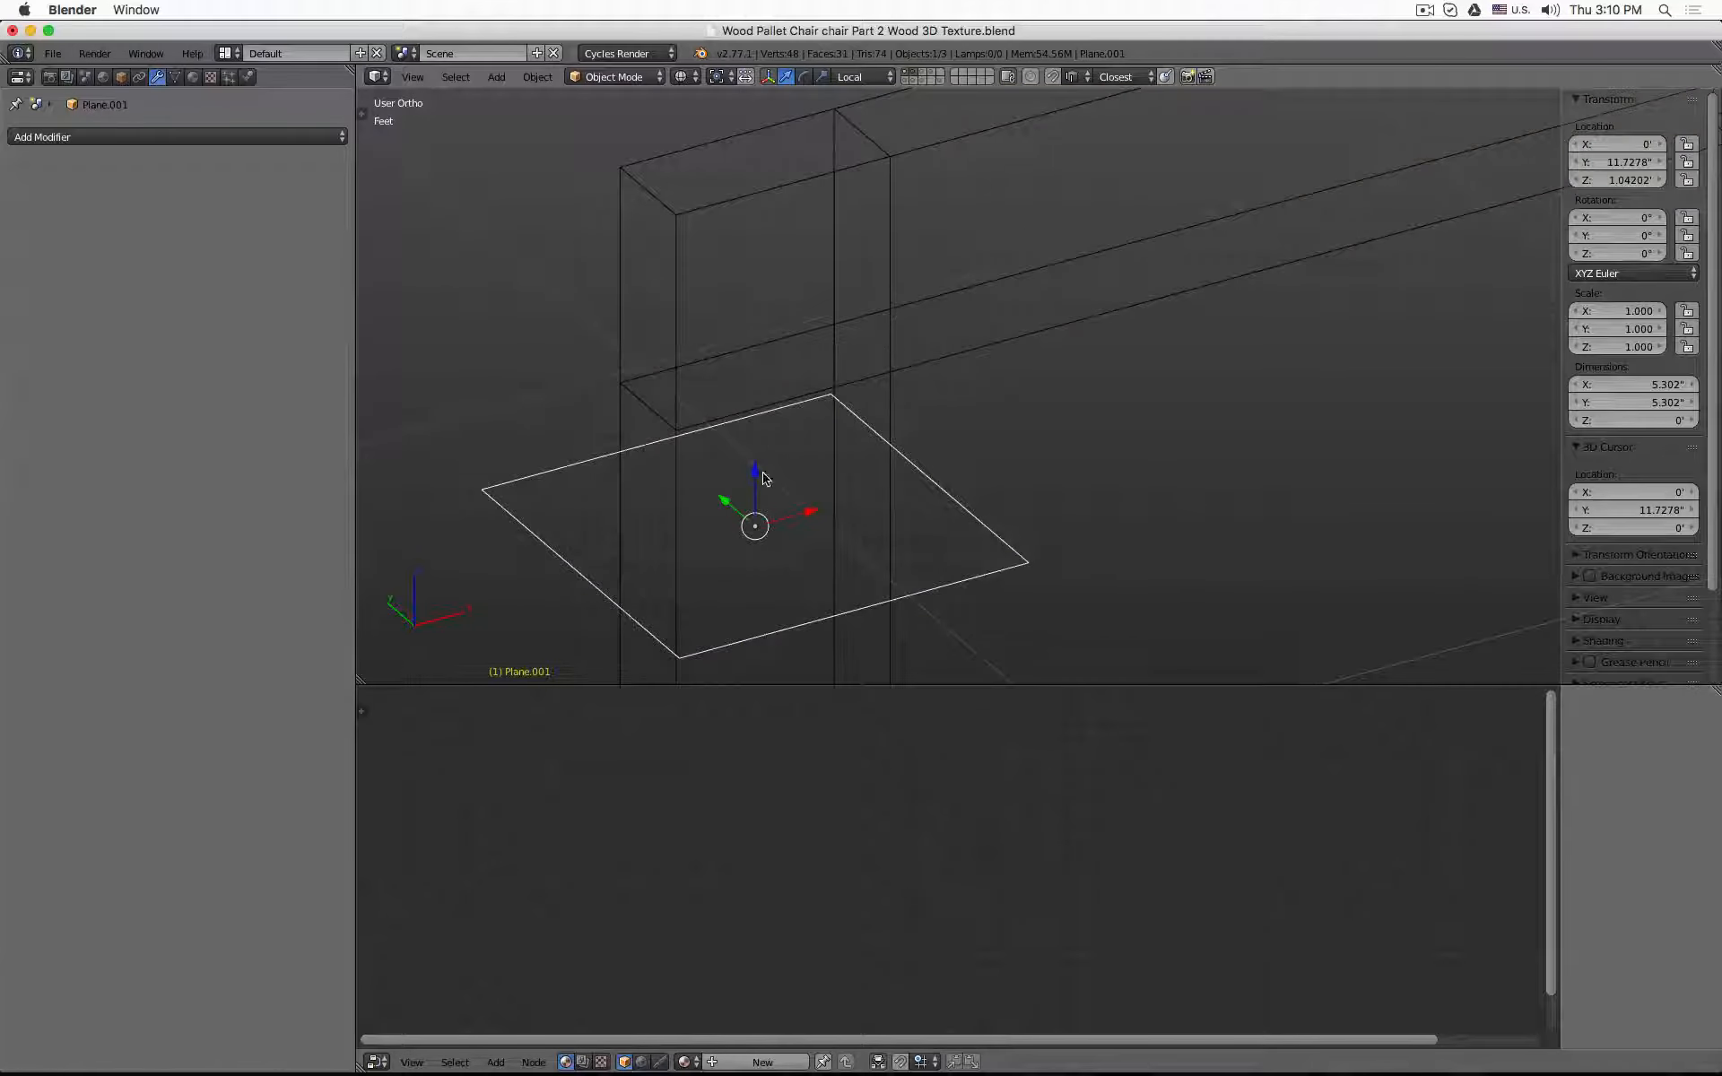
pyautogui.moveTo(758, 477); pyautogui.dragTo(793, 410)
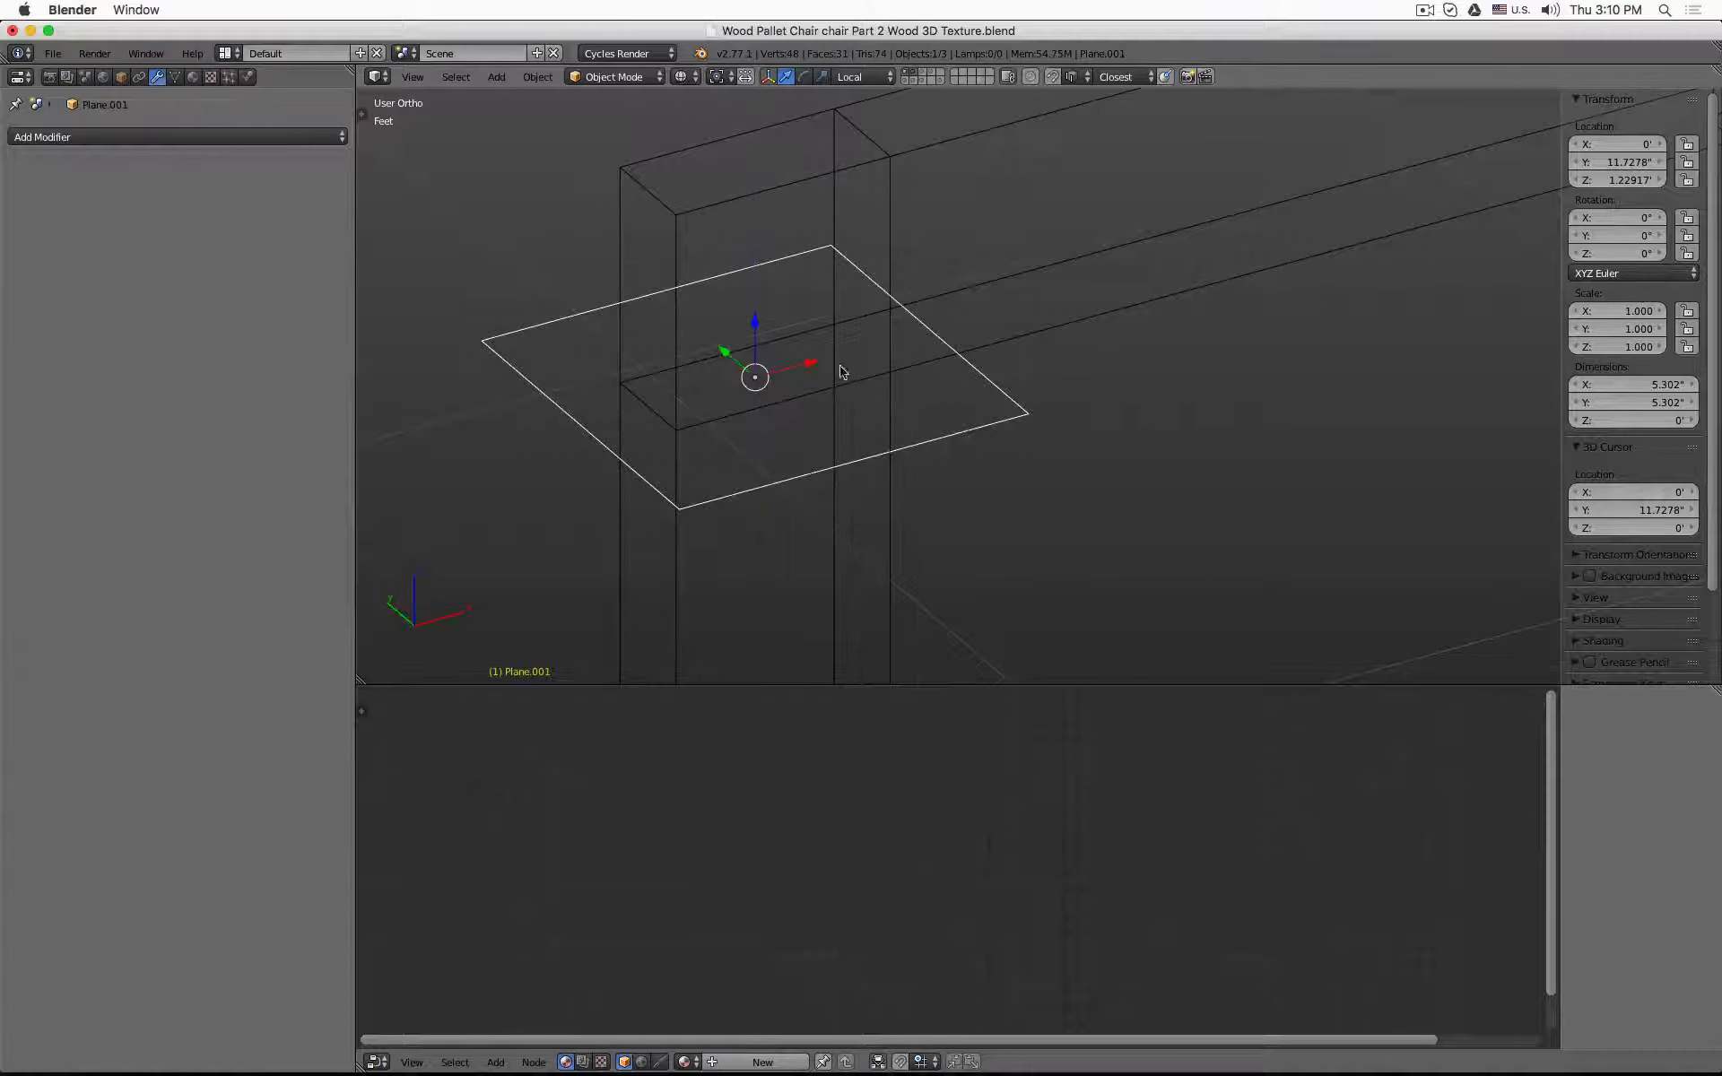
# - Move the plane's edge on the positive X side to X 1.625 in, in line with the front leg's side
pyautogui.moveTo(1031, 165); pyautogui.dragTo(1038, 292, button='middle')
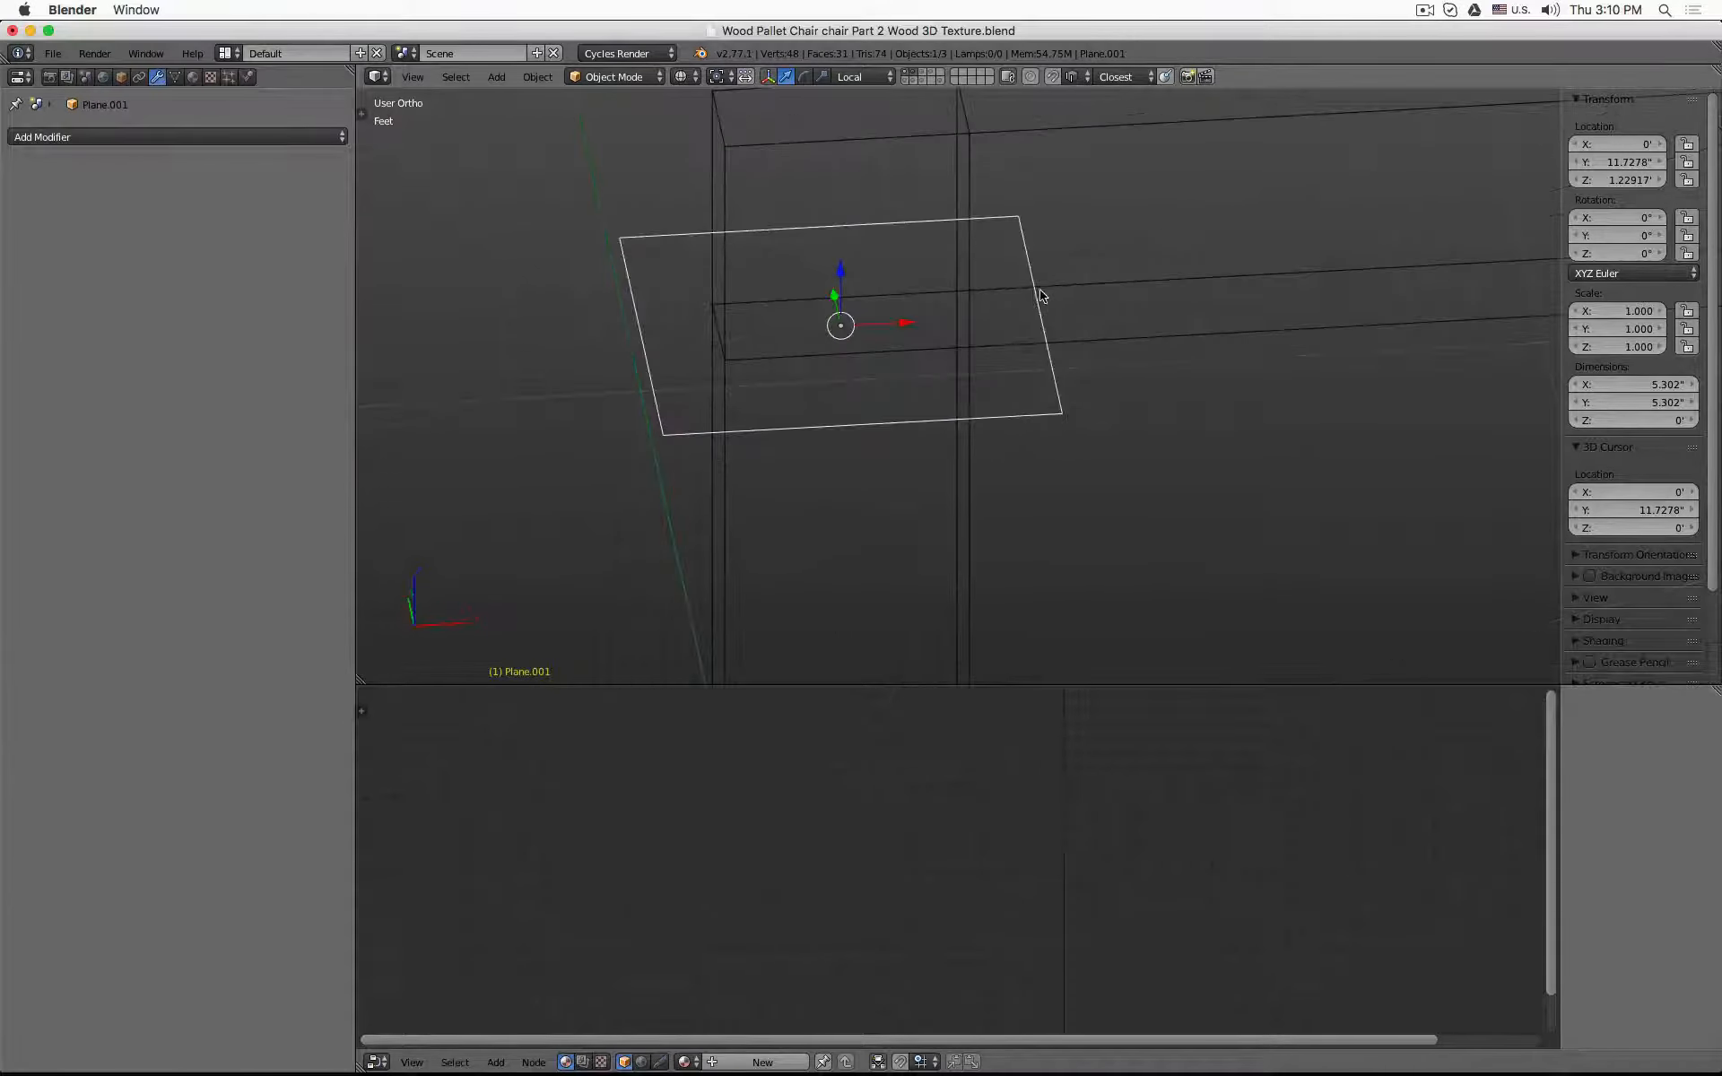
pyautogui.press('Tab')
pyautogui.rightClick(1035, 260)
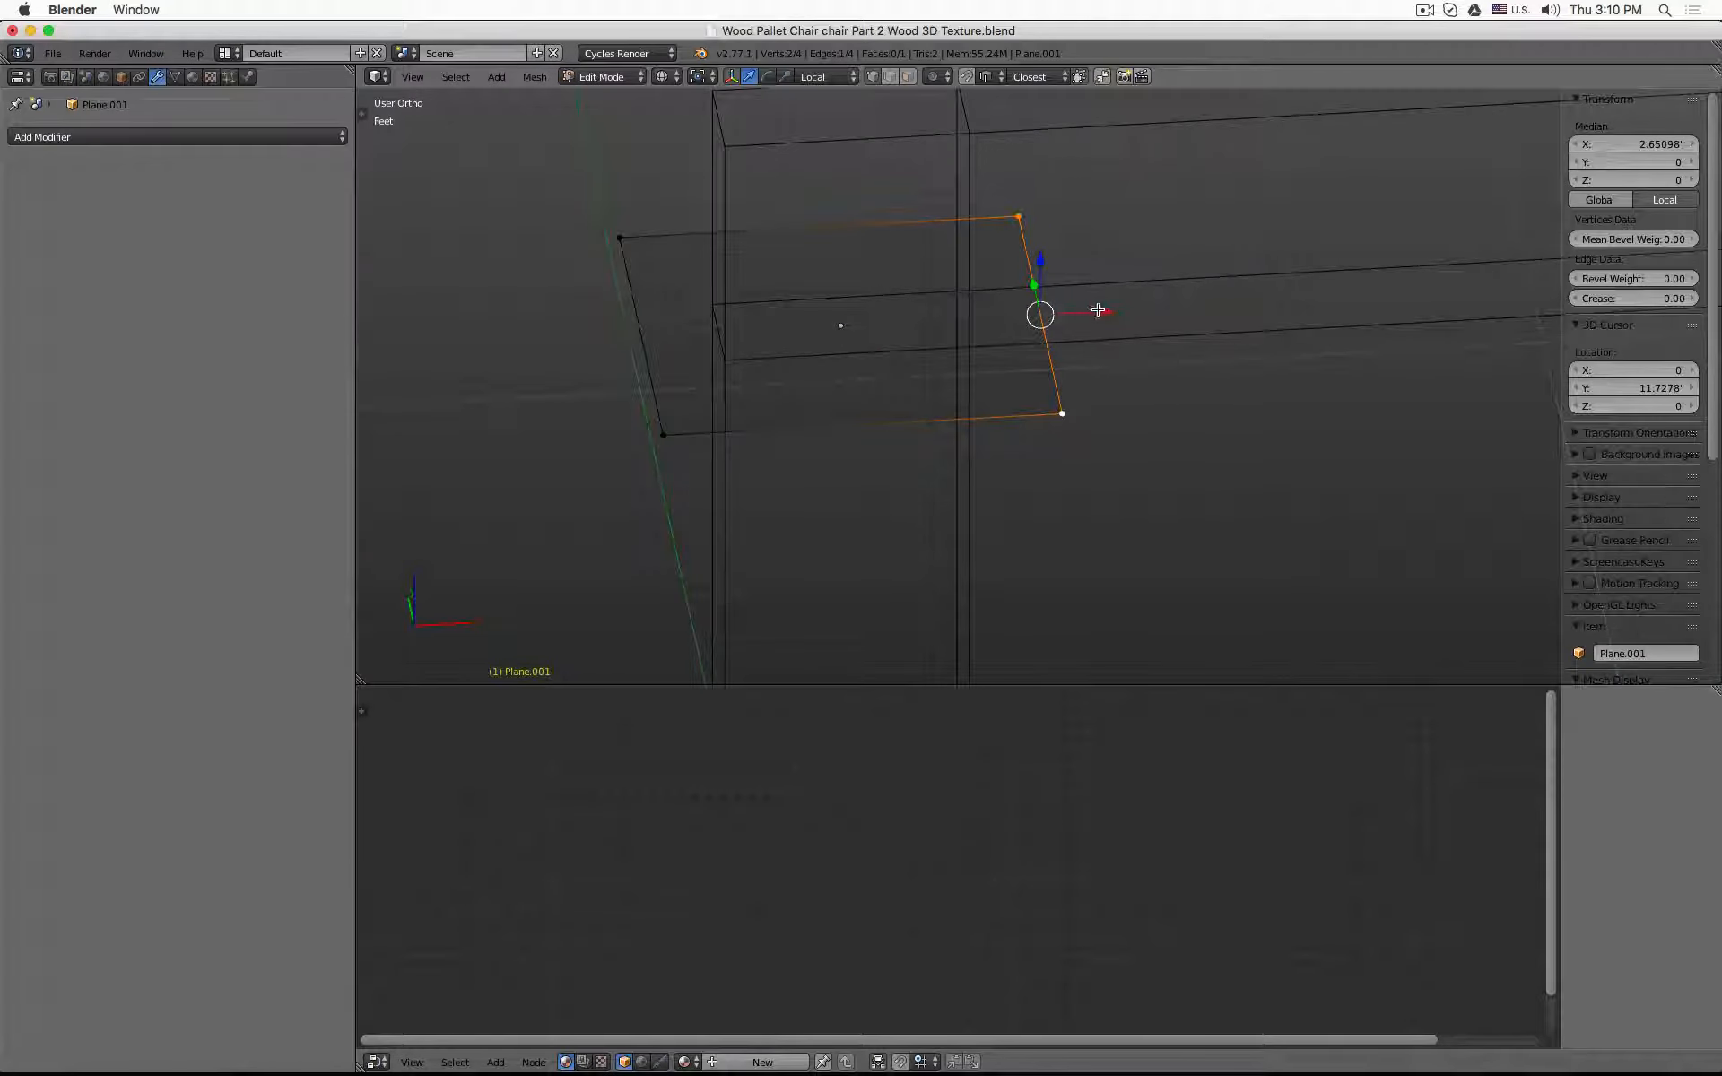
pyautogui.moveTo(1098, 310); pyautogui.dragTo(966, 115)
pyautogui.moveTo(965, 115); pyautogui.dragTo(1142, 204, button='middle')
pyautogui.moveTo(1141, 205); pyautogui.dragTo(1102, 527)
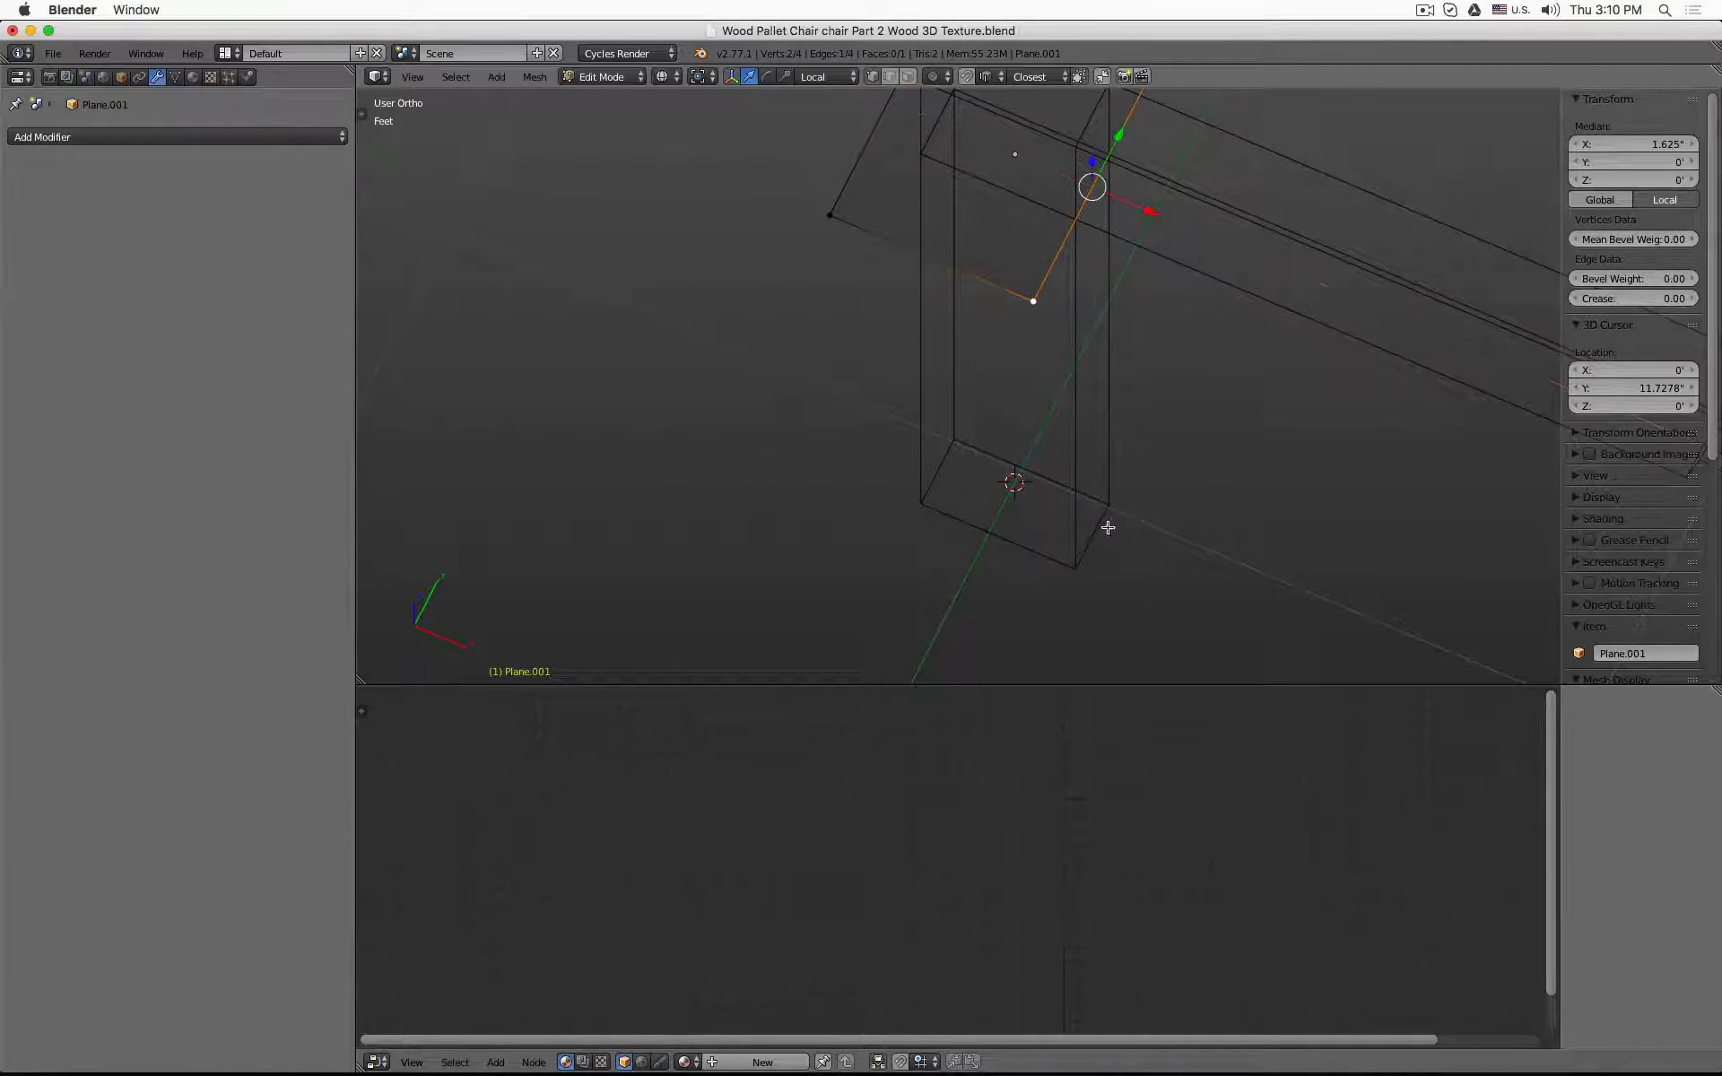
# - Scale the whole plane along the Y axis until it is only slightly wider than the post beneath it
pyautogui.moveTo(1103, 527); pyautogui.dragTo(1214, 415, button='middle')
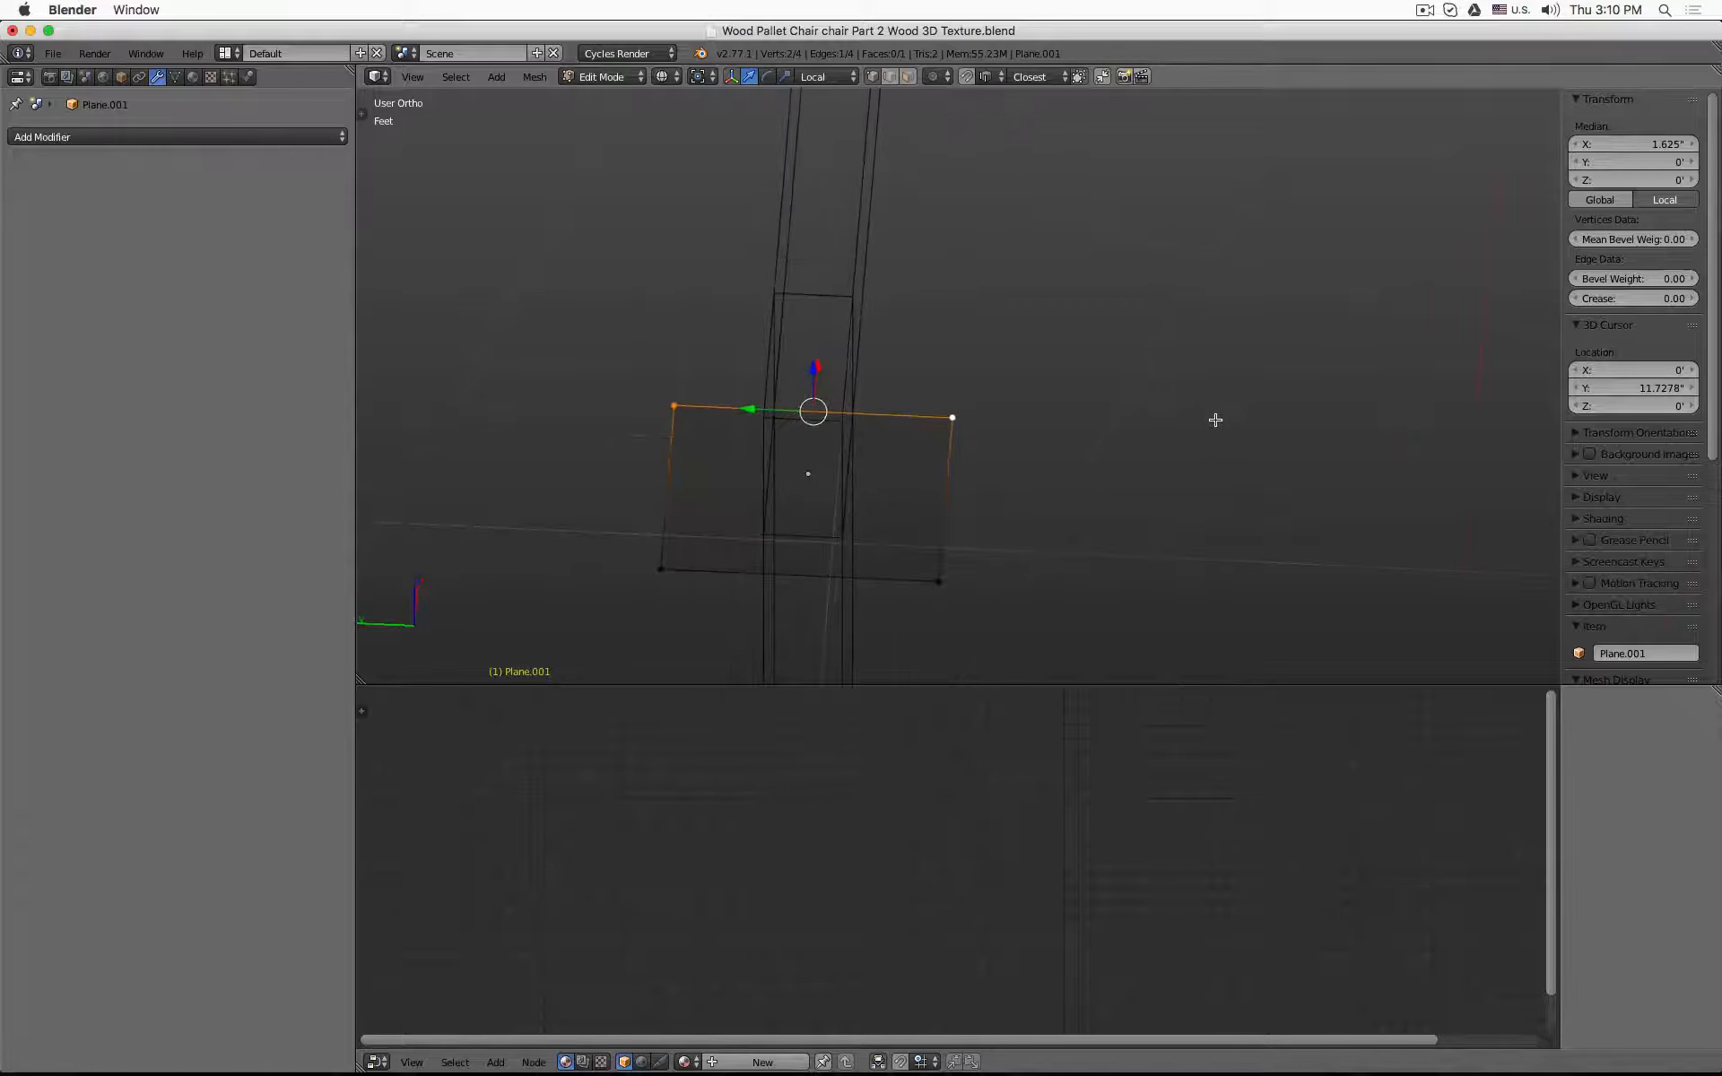
pyautogui.moveTo(999, 415); pyautogui.dragTo(1007, 388, button='middle')
pyautogui.press('a')
pyautogui.press('a')
pyautogui.press('s')
pyautogui.press('y')
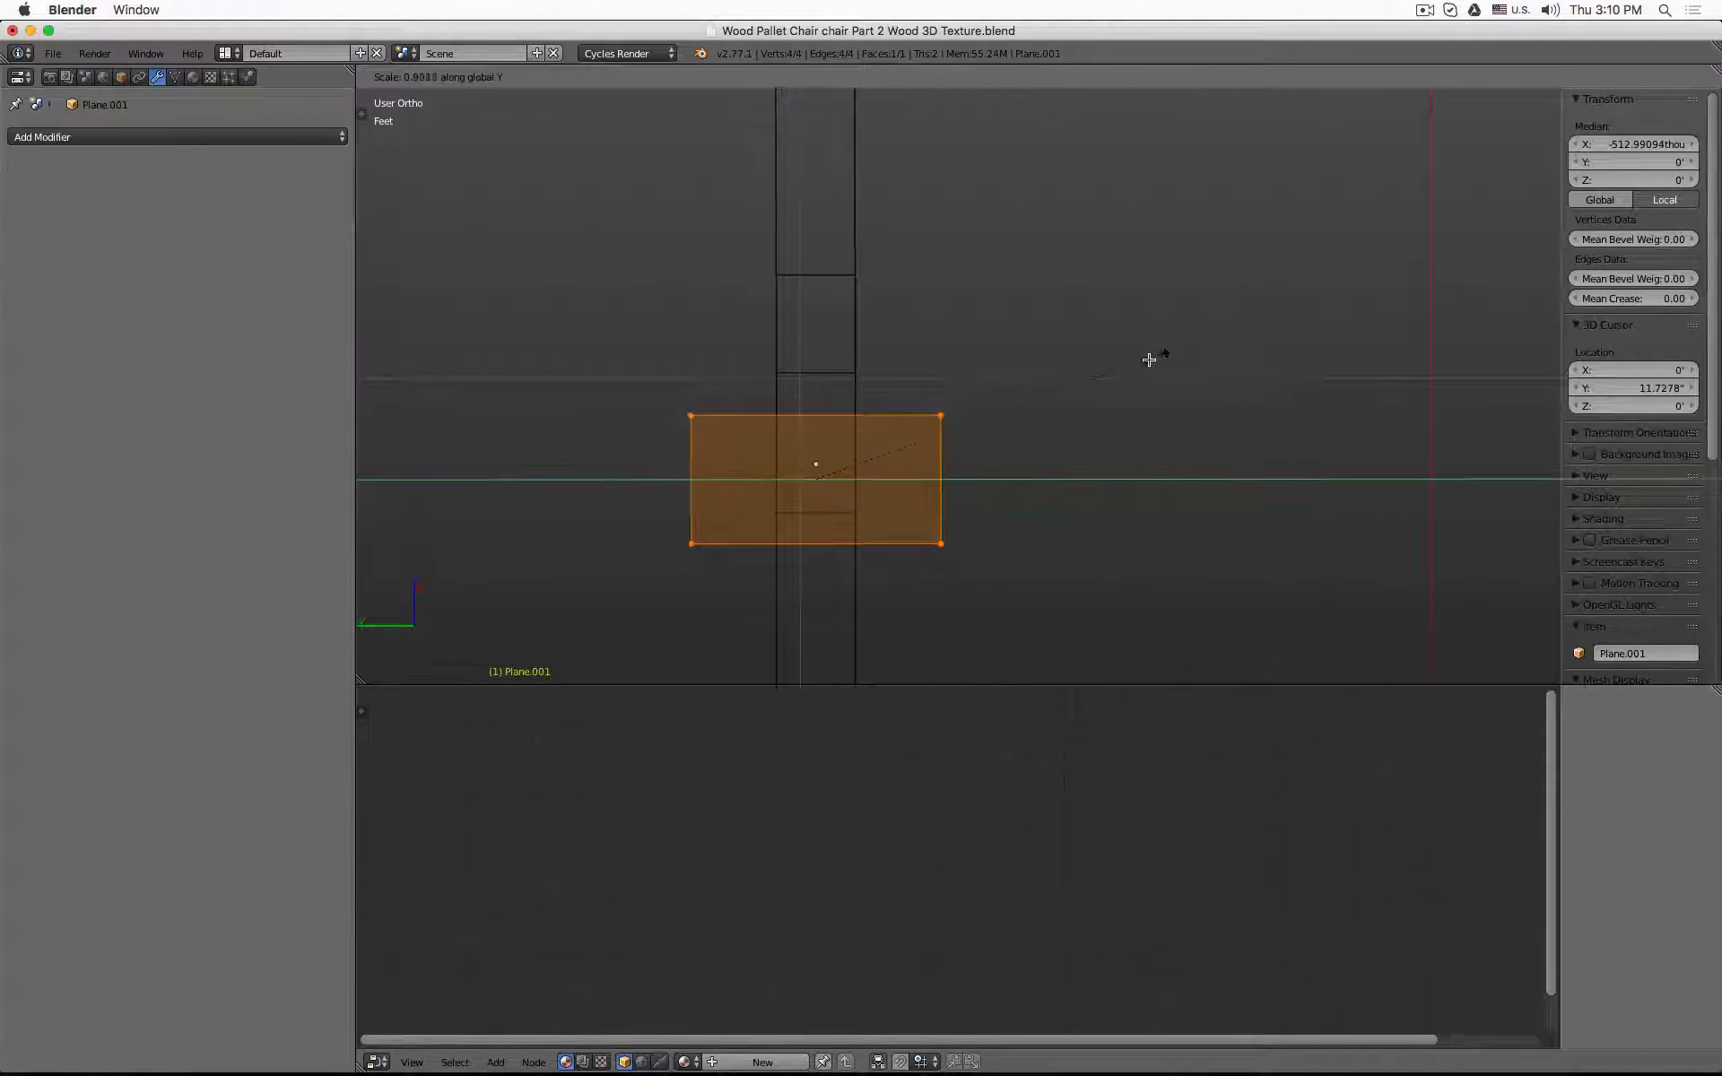
pyautogui.click(972, 430)
pyautogui.click(699, 76)
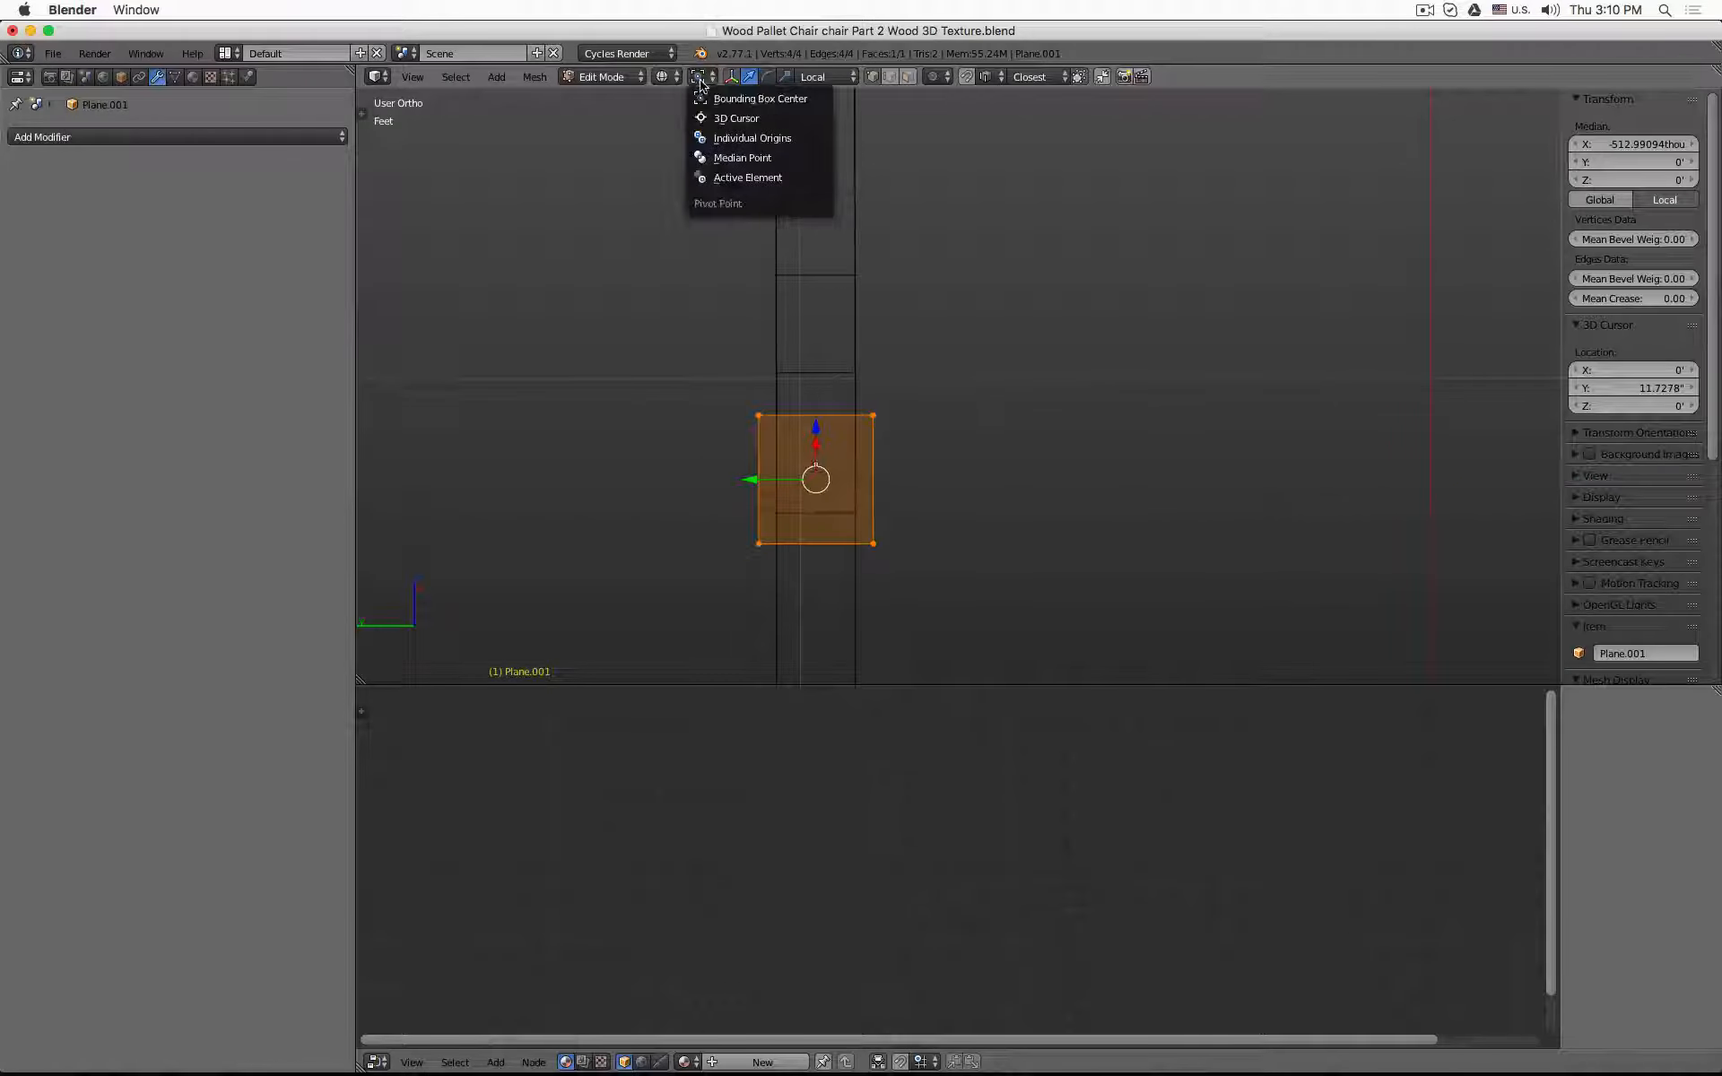
pyautogui.click(735, 118)
# - Set the snap element to Vertex
pyautogui.moveTo(1133, 472); pyautogui.dragTo(982, 499, button='middle')
pyautogui.moveTo(987, 265)
pyautogui.keyDown('shift'); pyautogui.mouseDown(button='middle')
pyautogui.moveTo(930, 464)
pyautogui.moveTo(1005, 278)
pyautogui.mouseUp(button='middle'); pyautogui.keyUp('shift')
pyautogui.scroll(2, 885, 442)
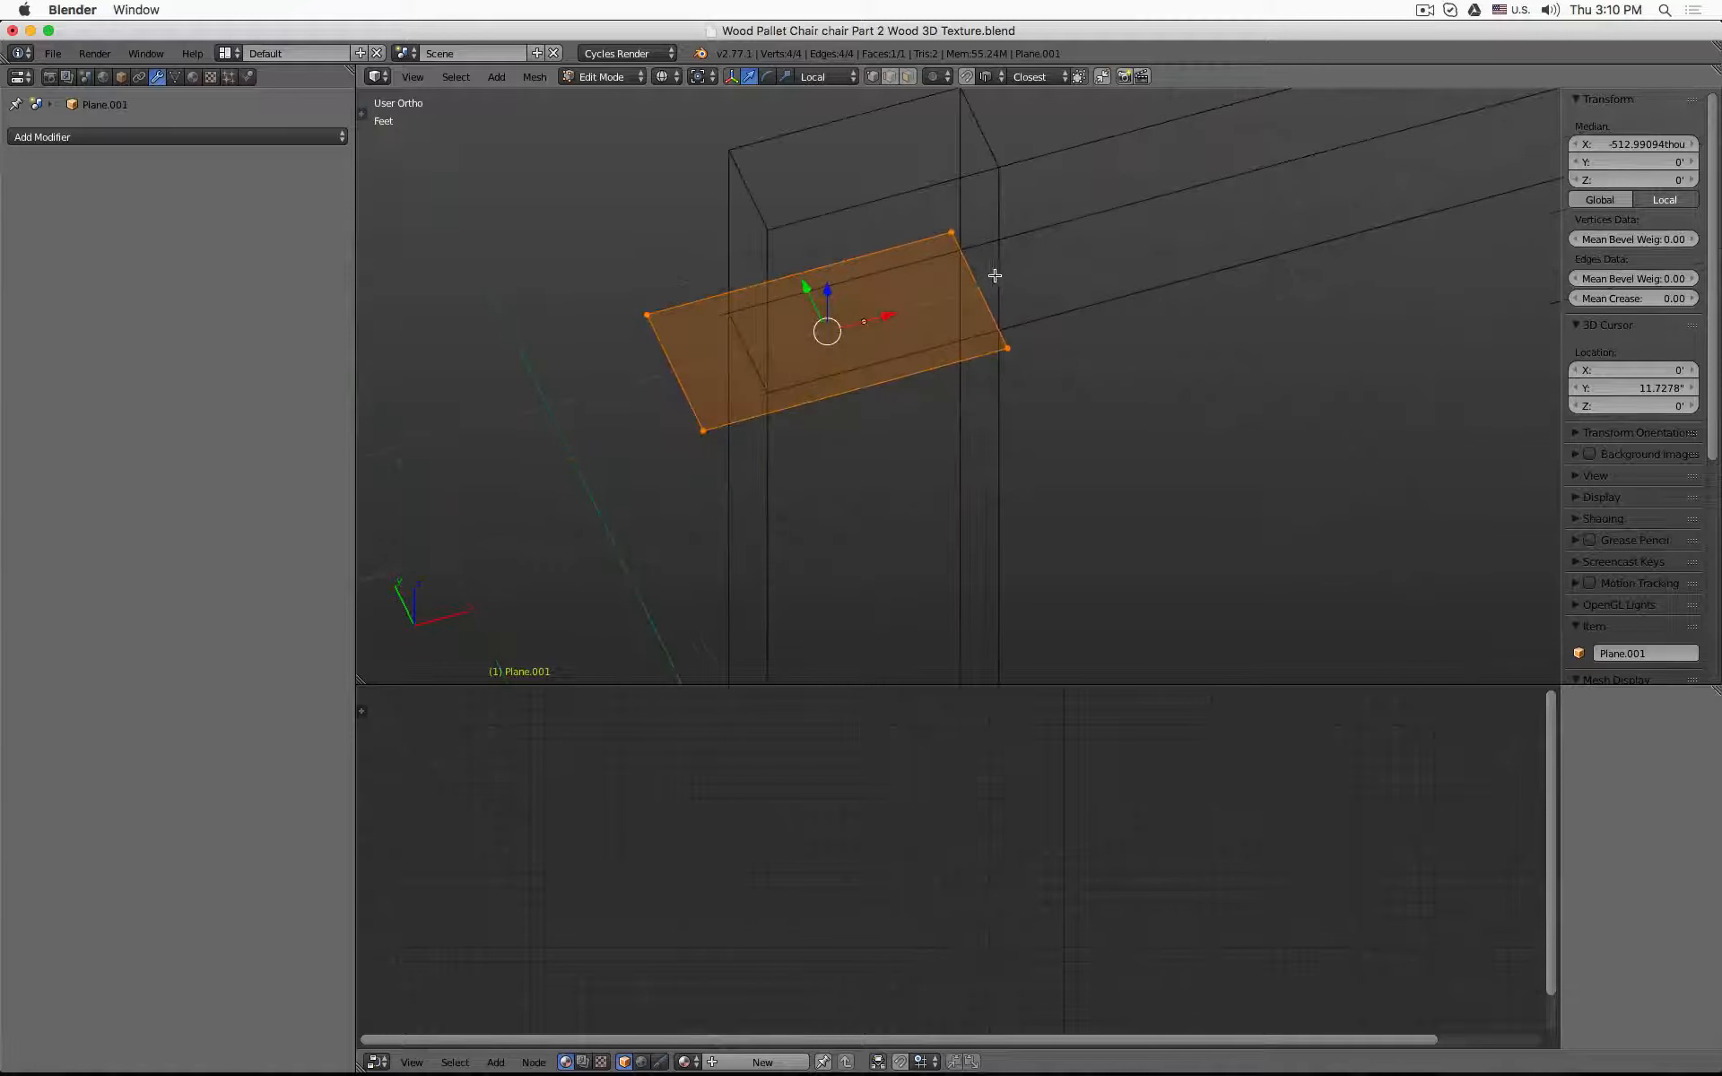
pyautogui.press('k')
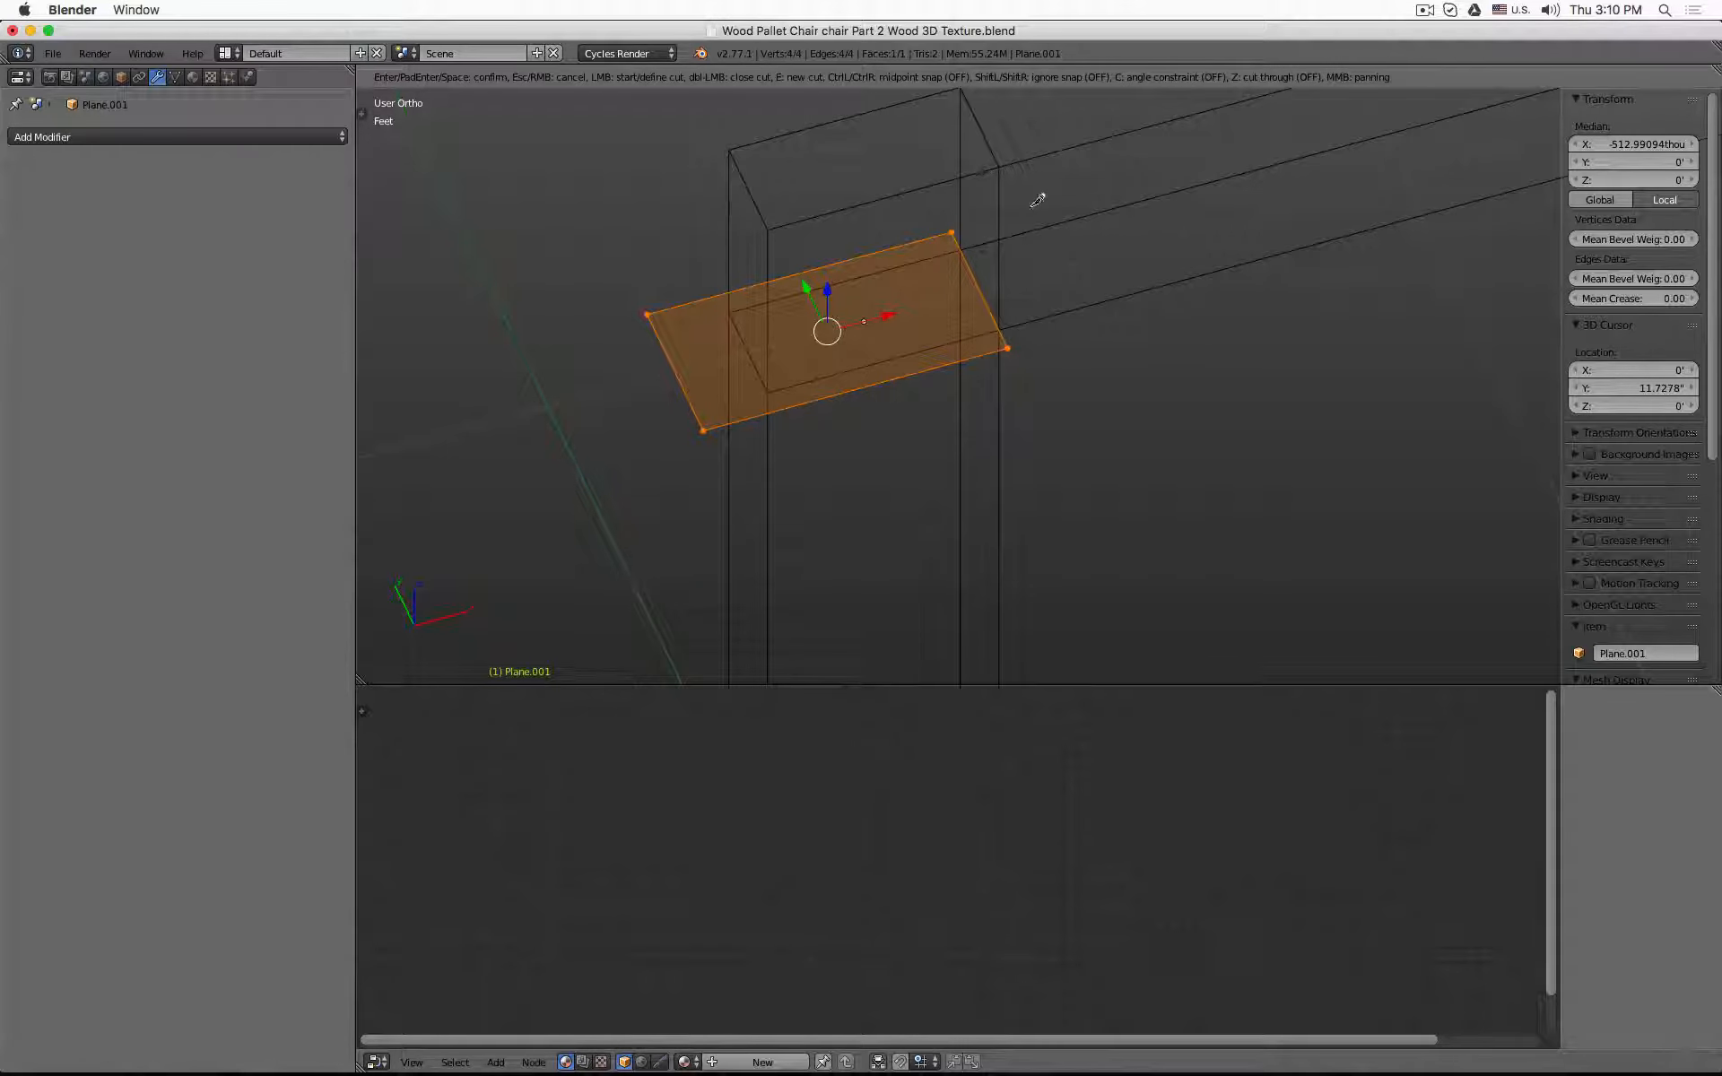
pyautogui.press('Escape')
pyautogui.click(991, 75)
pyautogui.click(1016, 121)
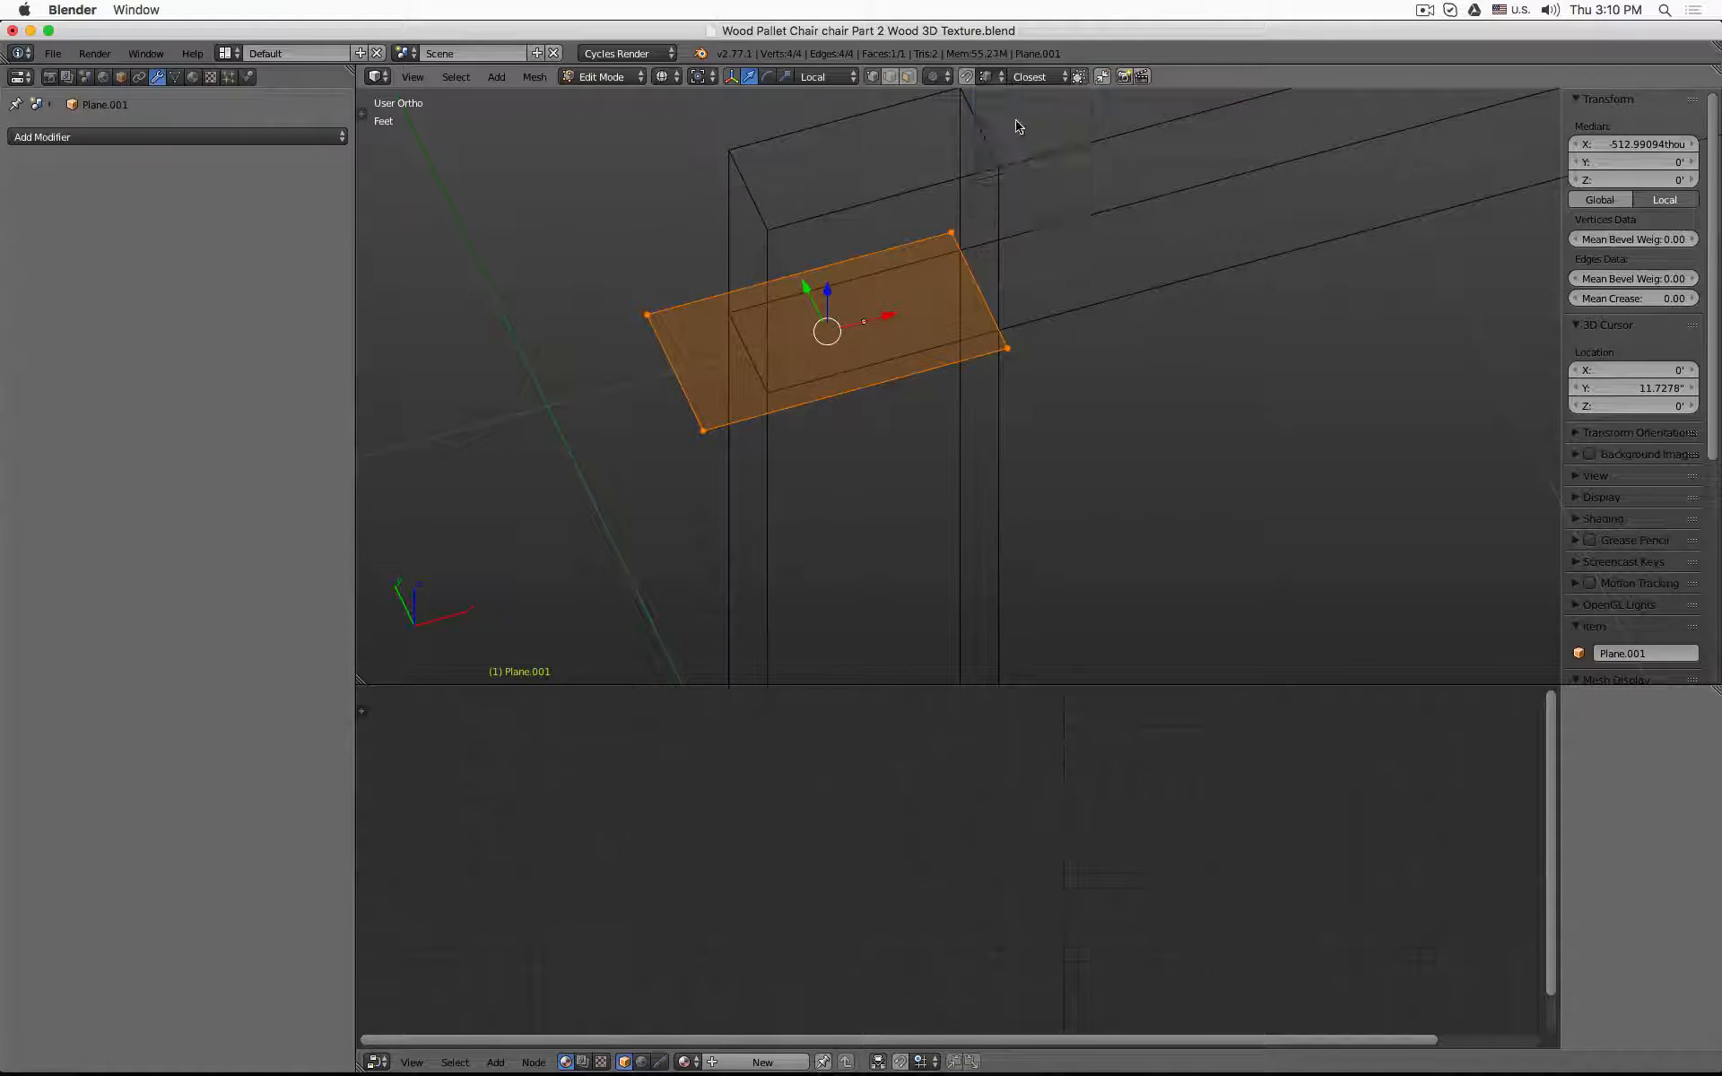
pyautogui.press('k')
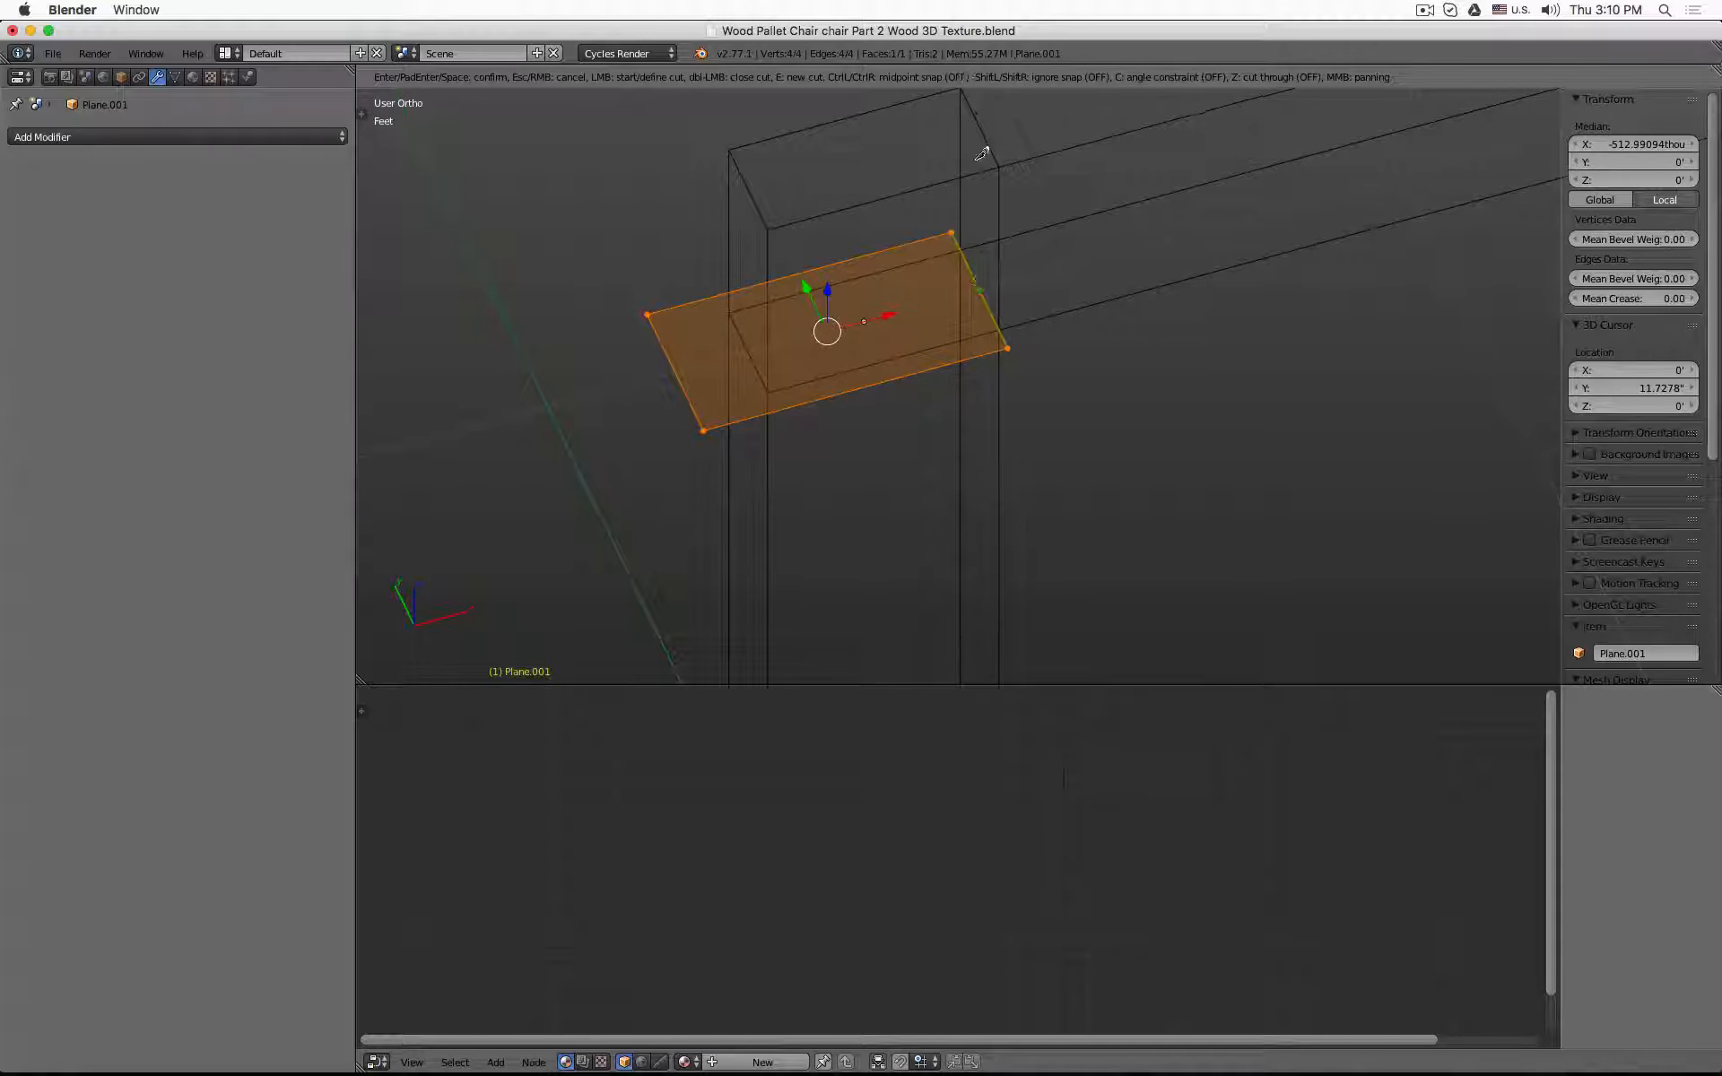
pyautogui.press('Escape')
pyautogui.click(997, 79)
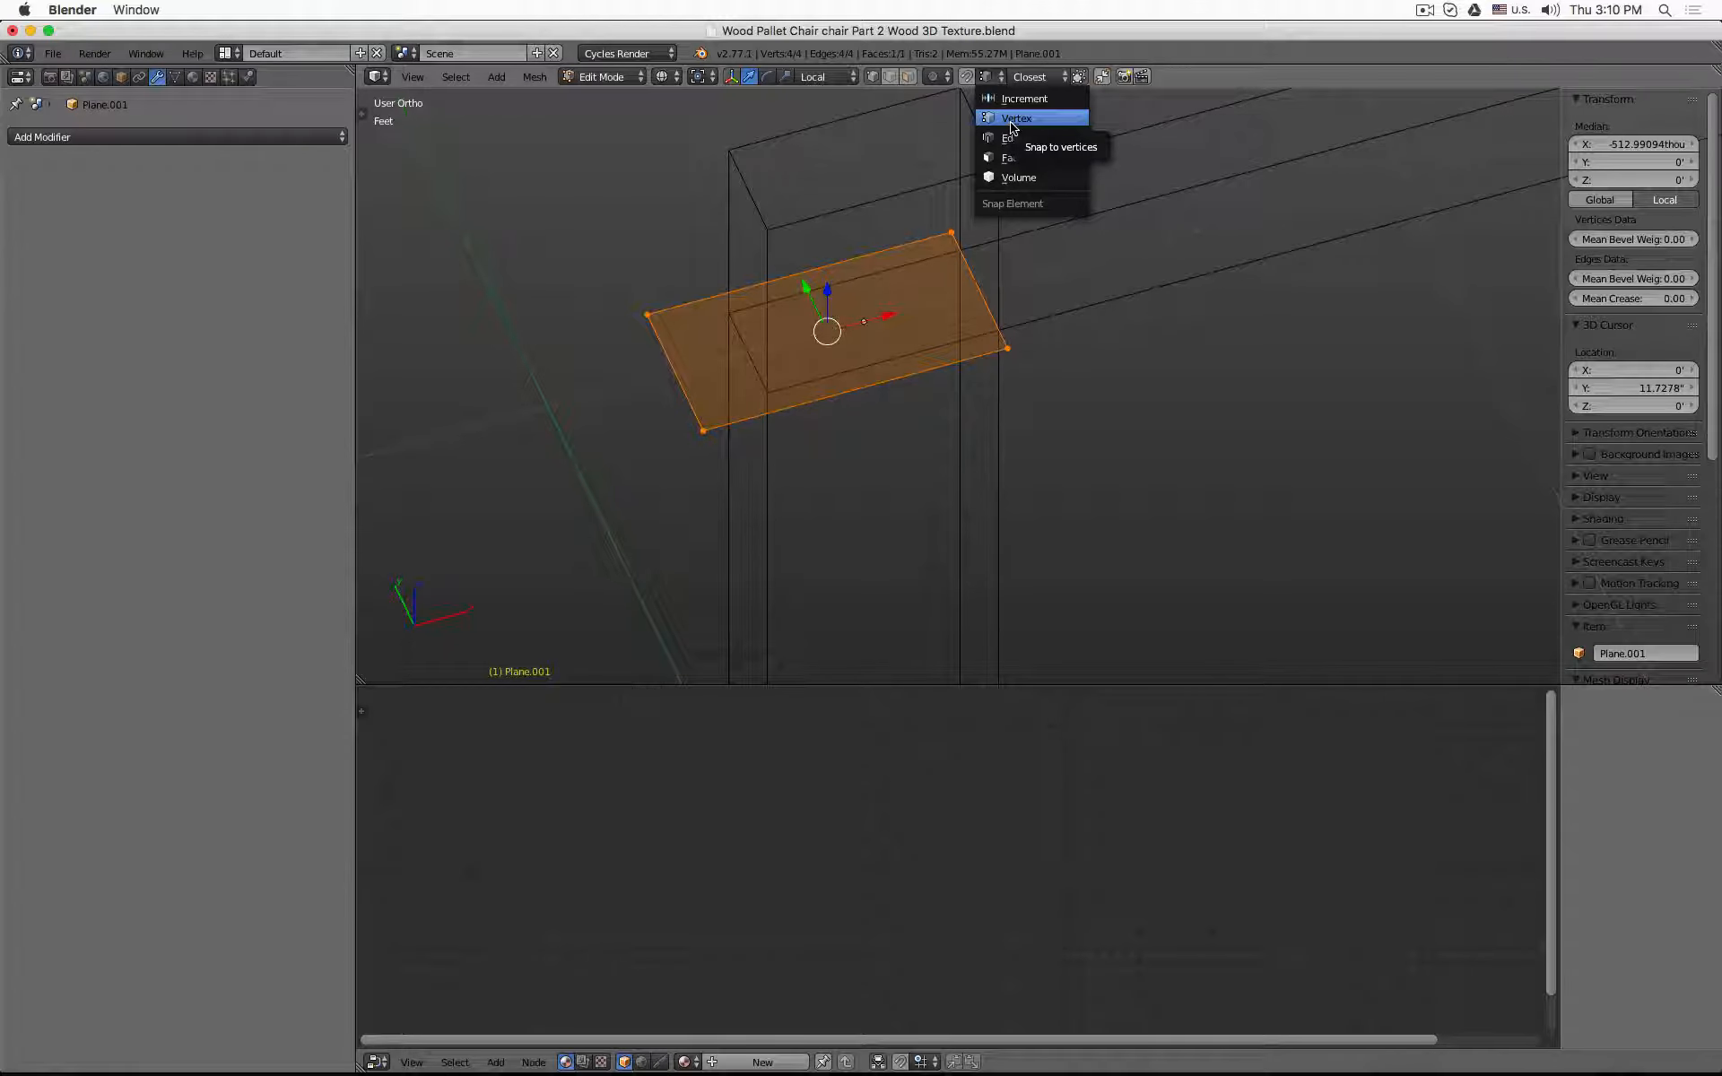
pyautogui.click(1045, 124)
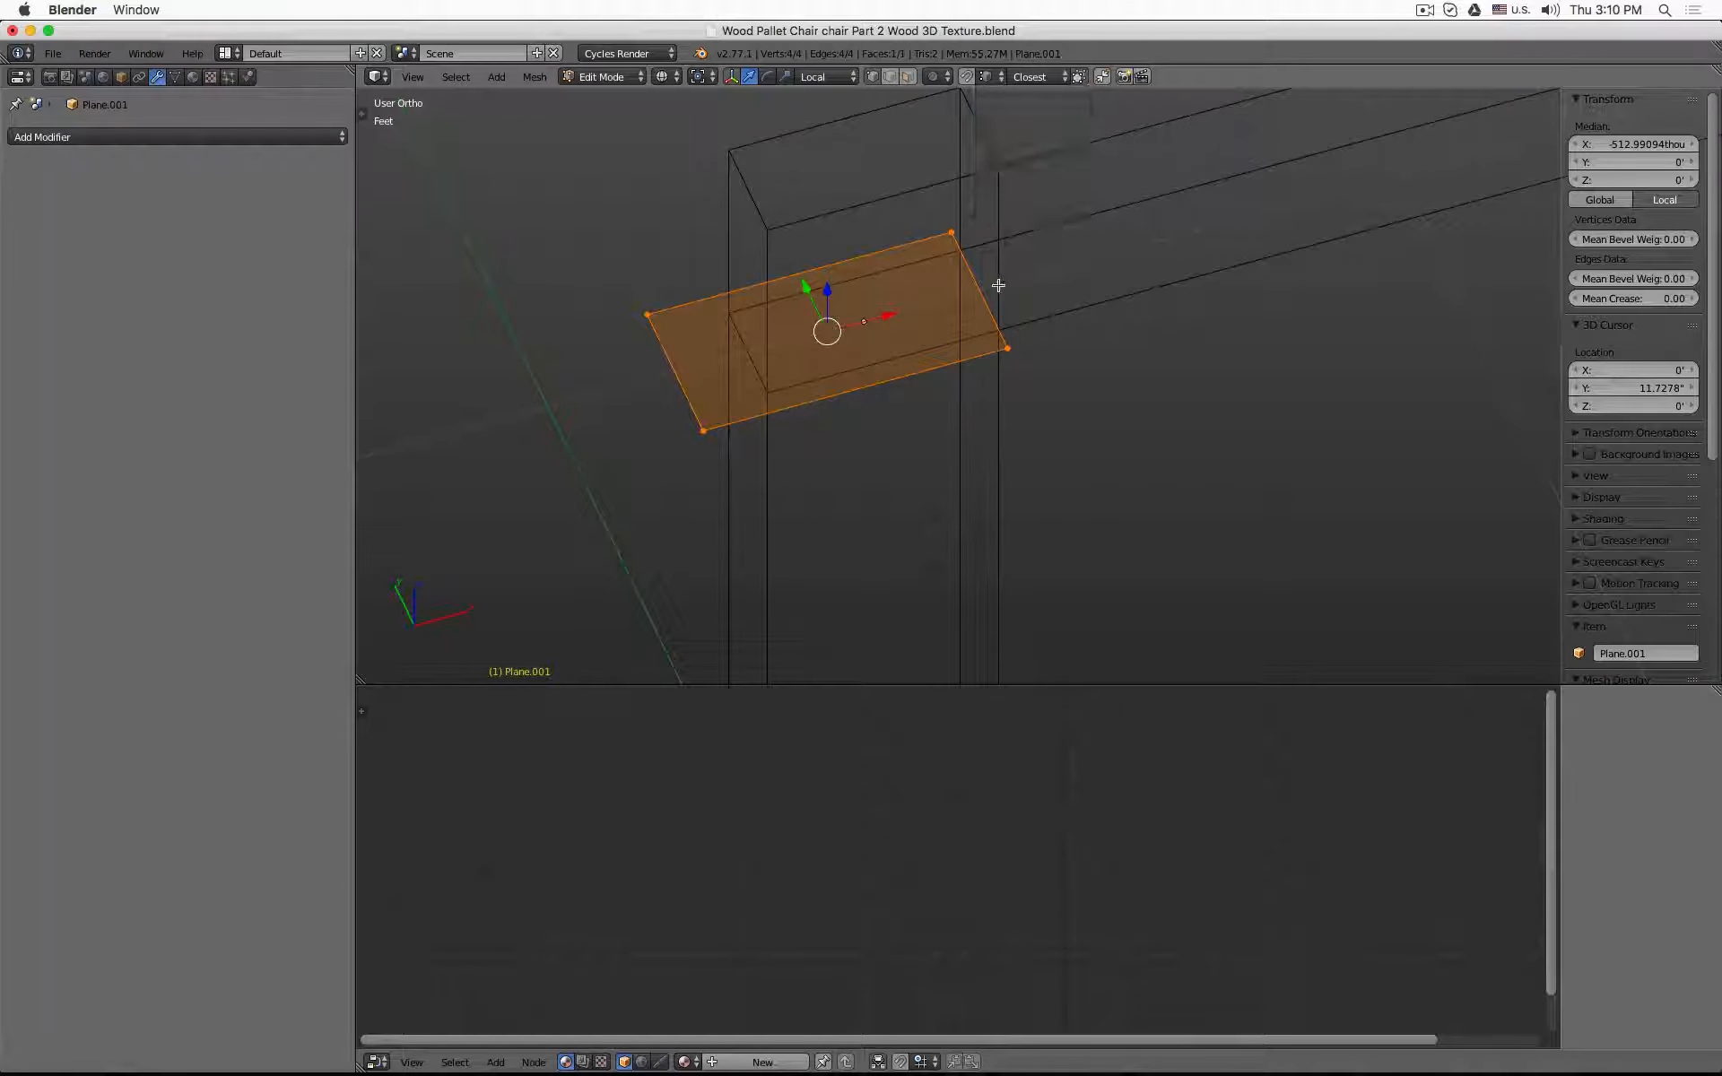
pyautogui.press('k')
pyautogui.press('ctrl')
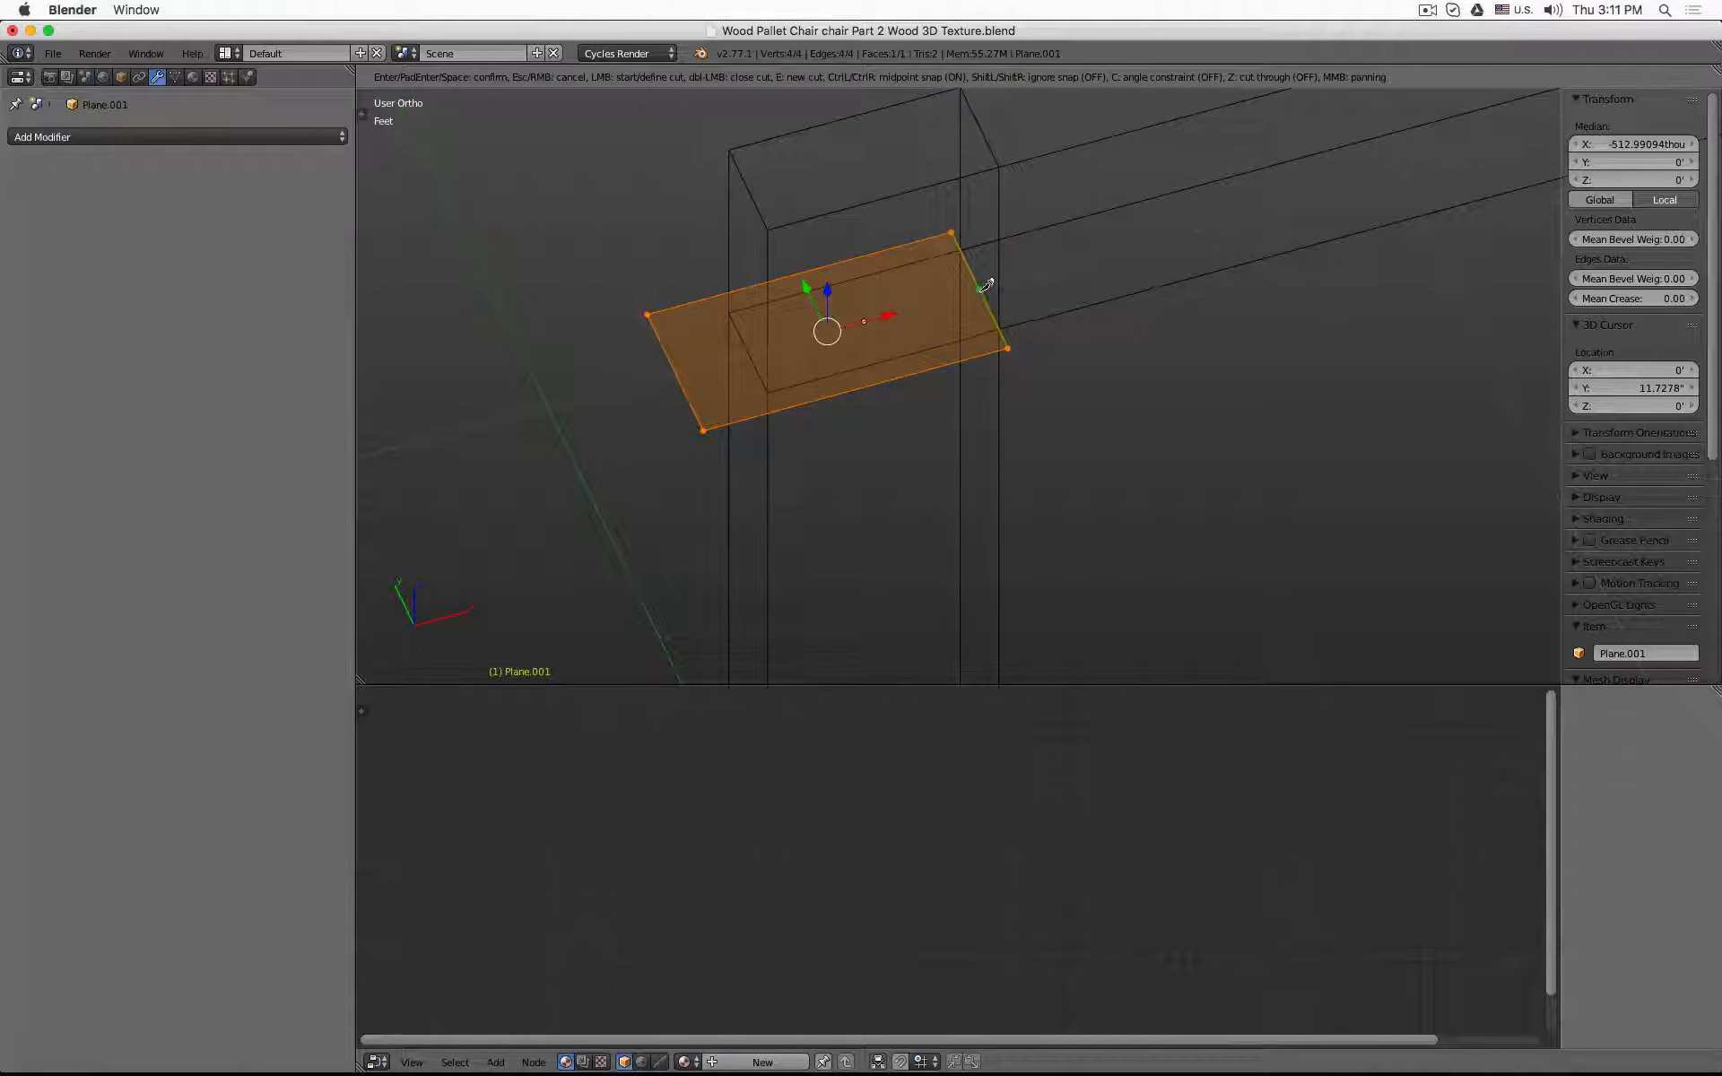
pyautogui.click(799, 299)
pyautogui.press('Escape')
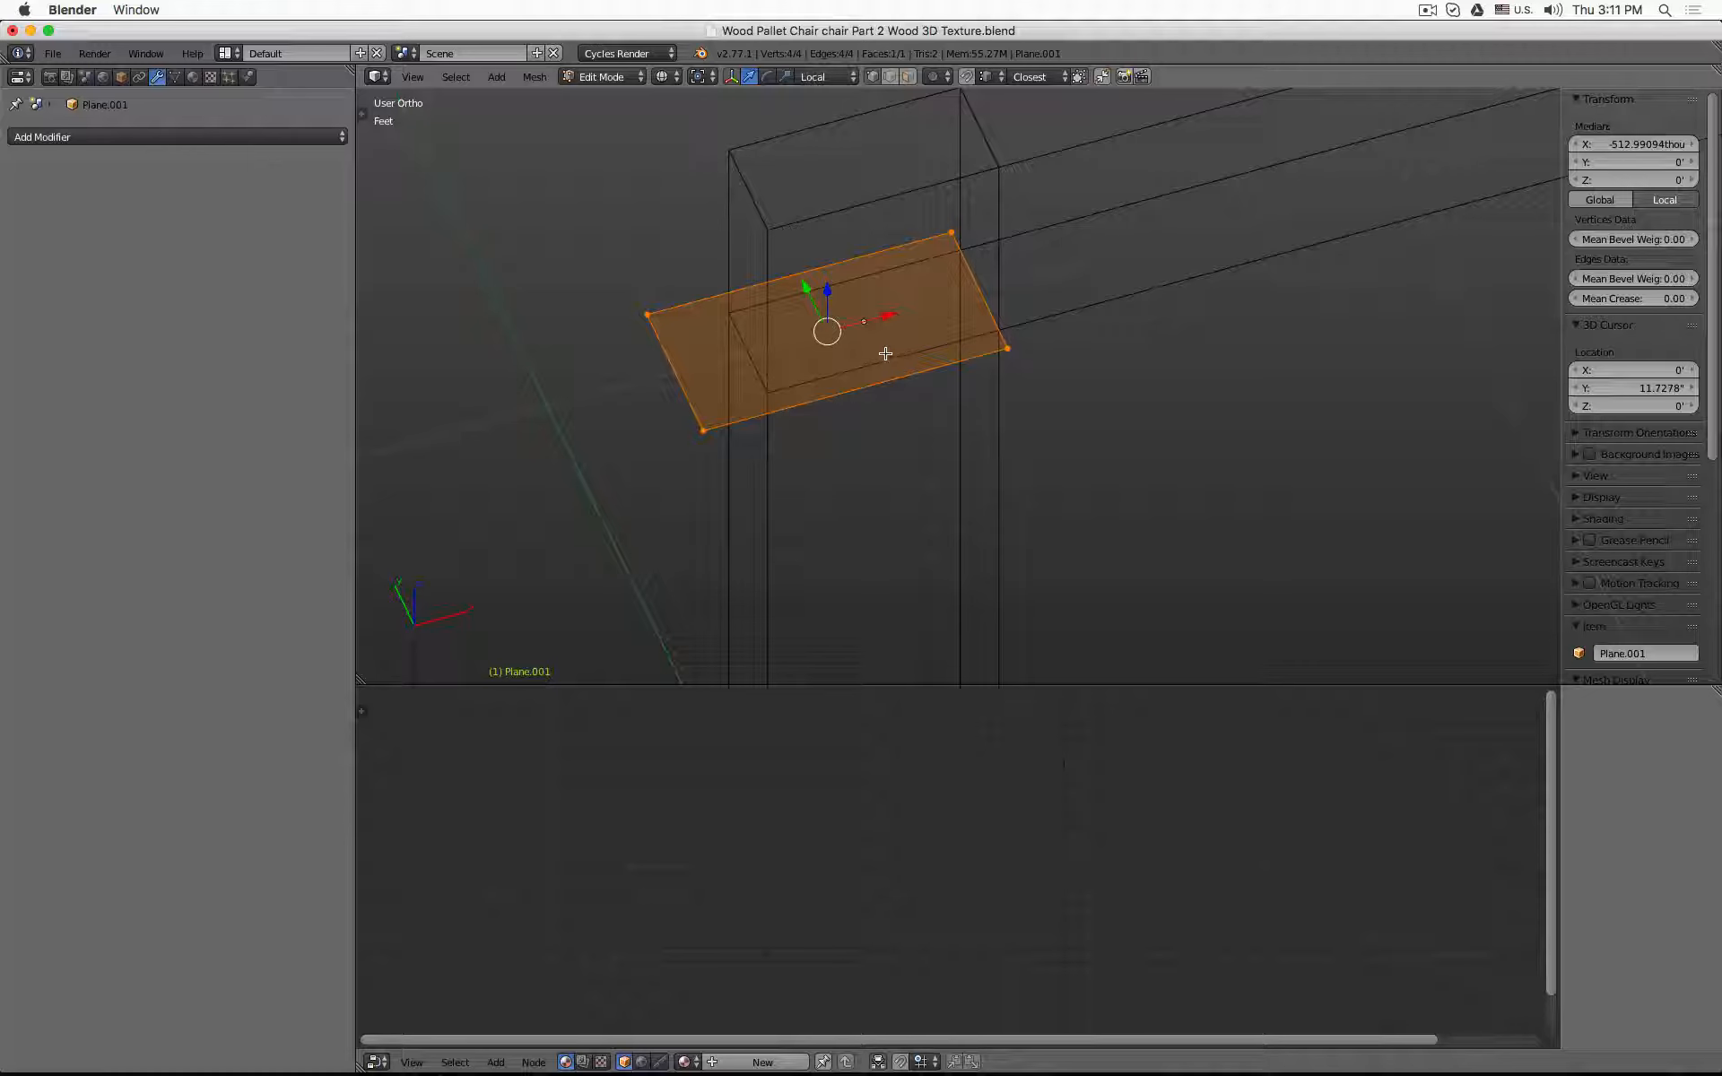
# - Add a centred lengthwise loop cut to the plane with an edge slide of 0
pyautogui.press('k')
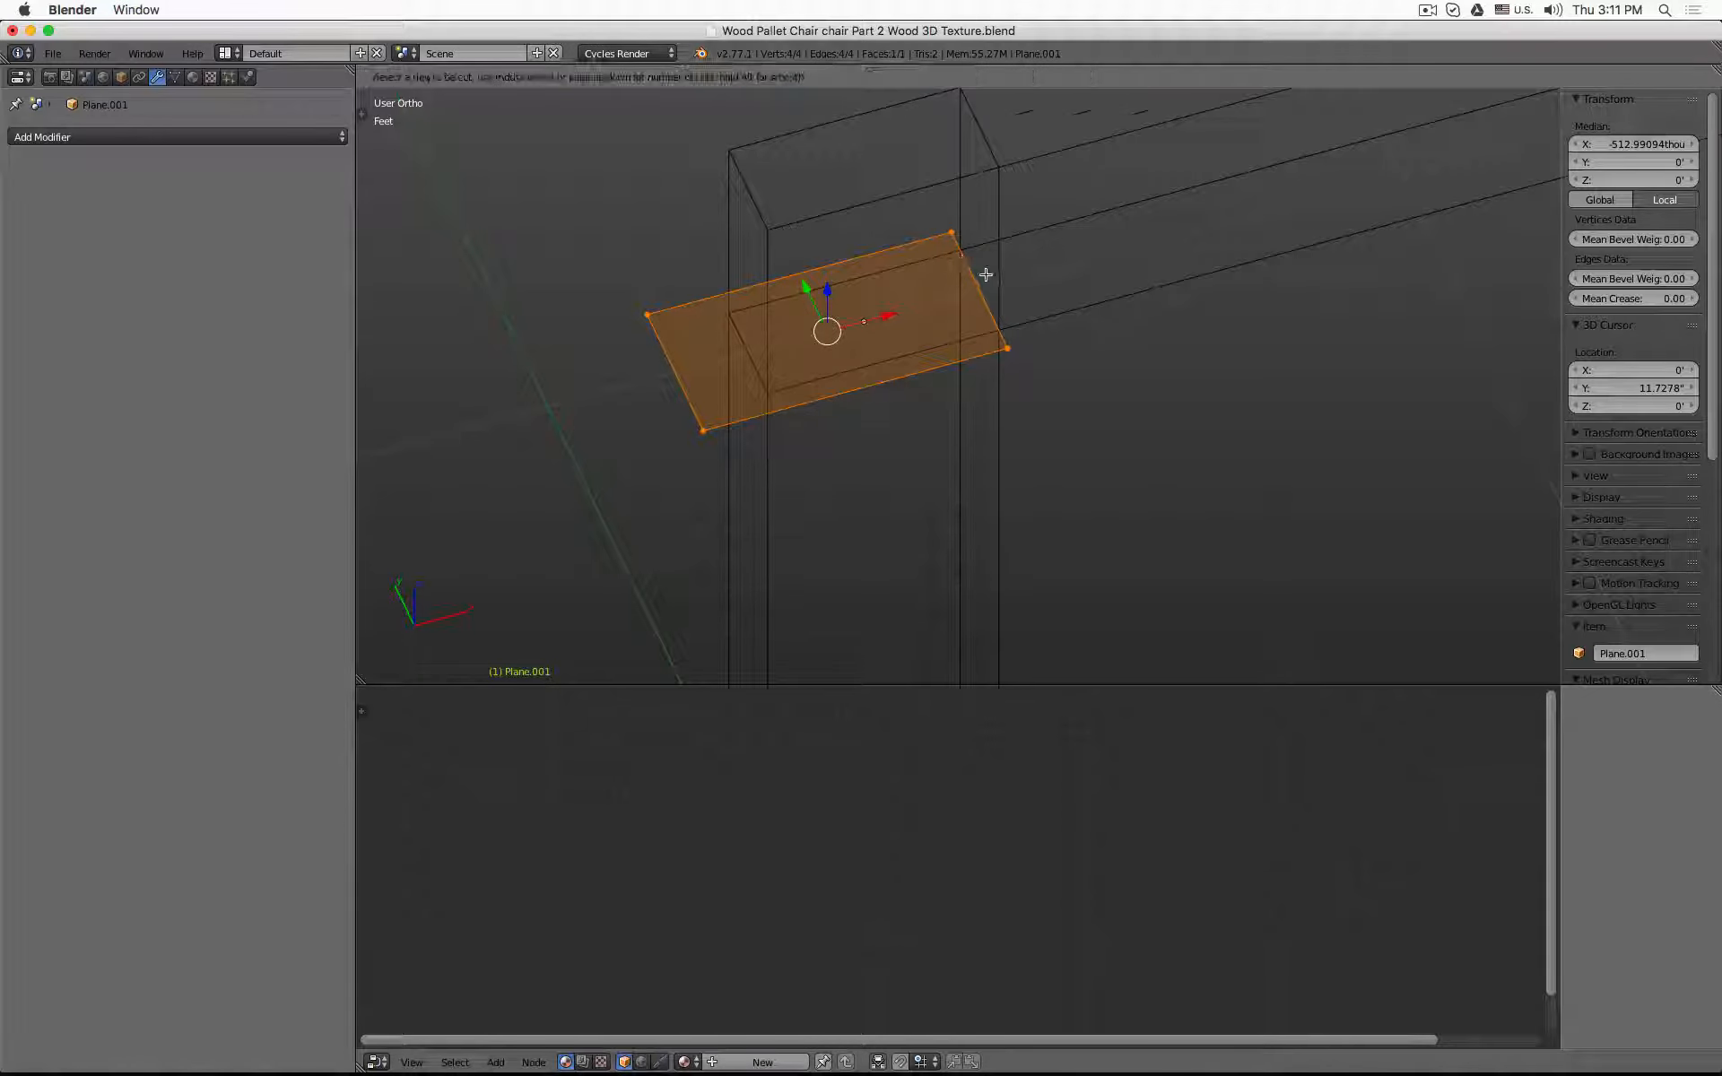
pyautogui.click(981, 276)
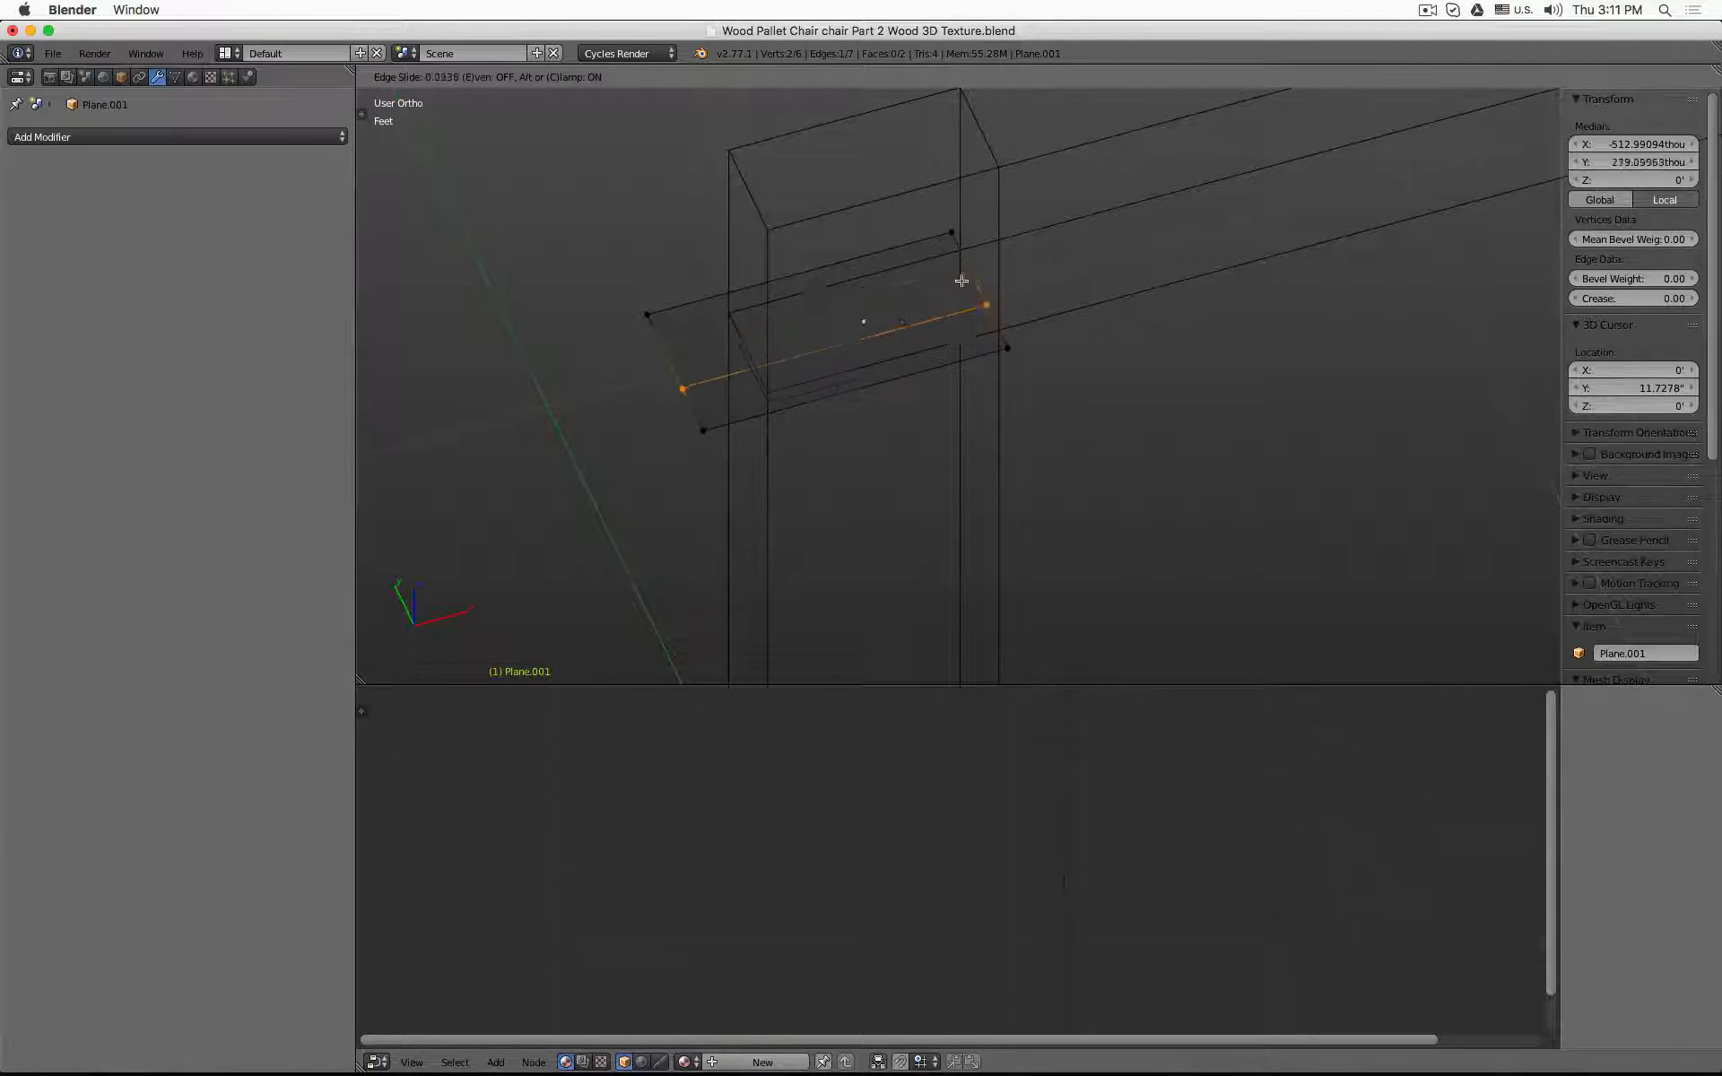
pyautogui.press('0')
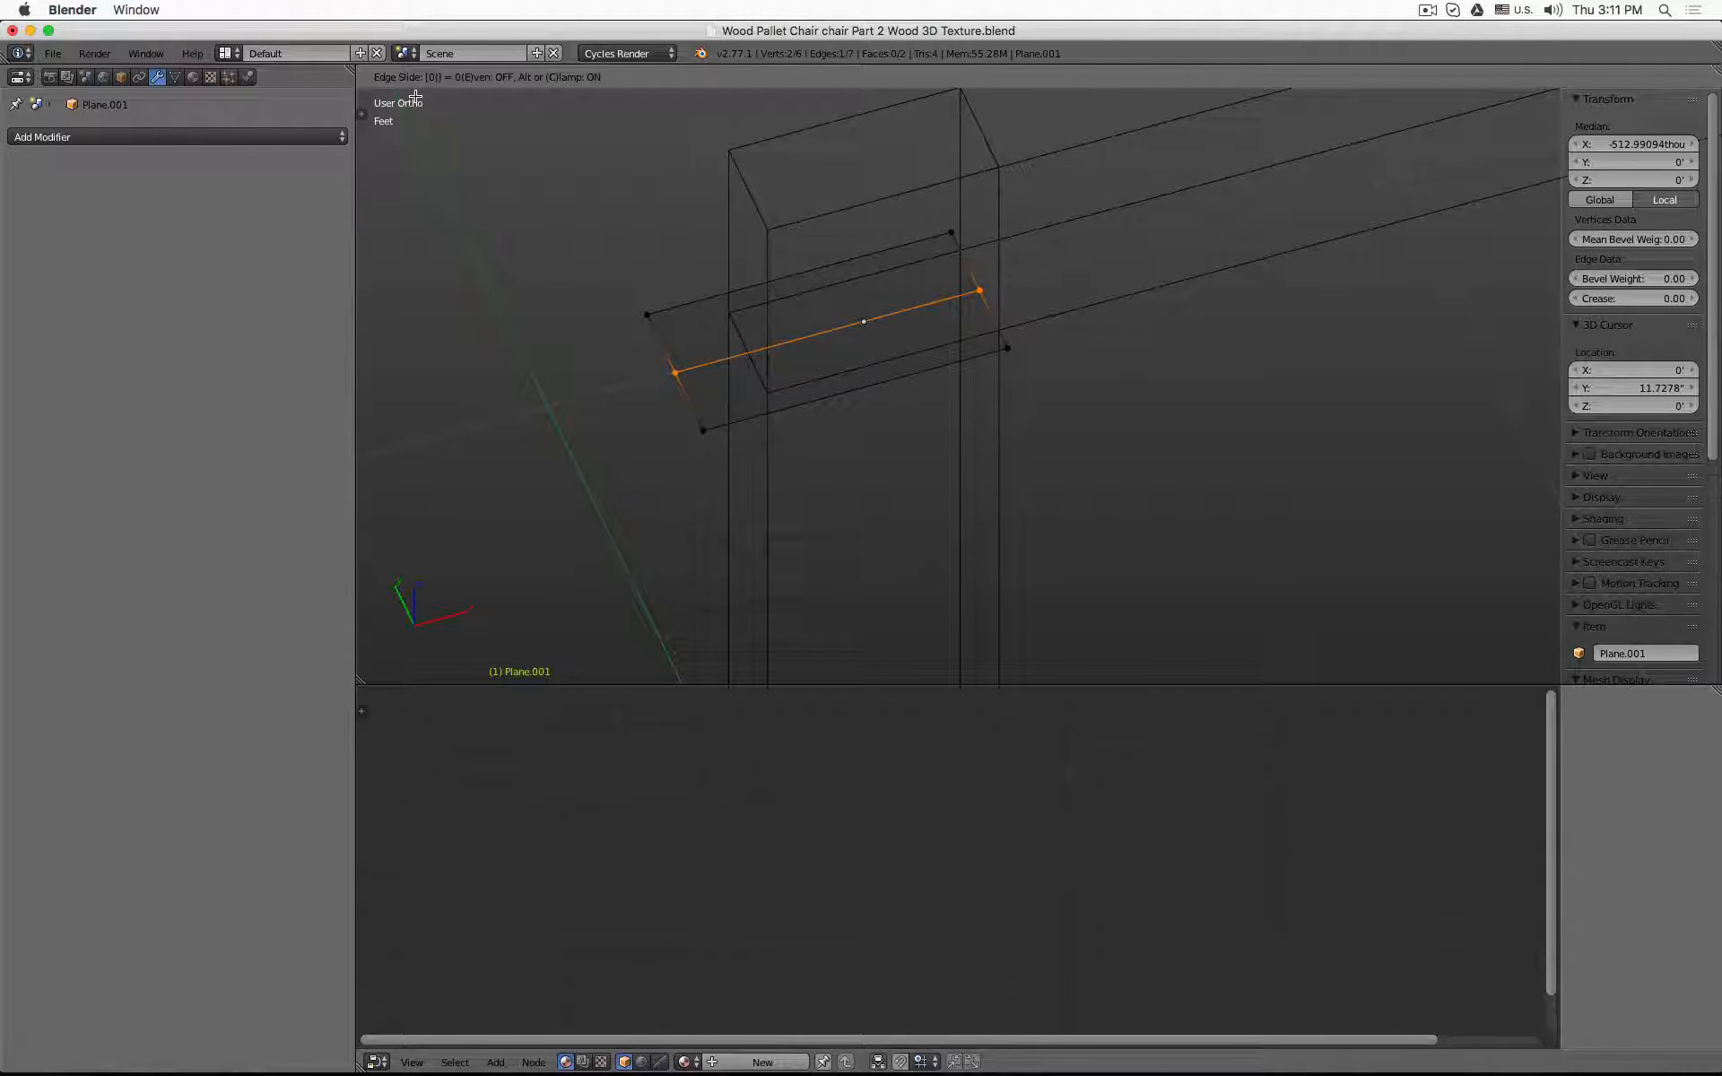
pyautogui.click(678, 377)
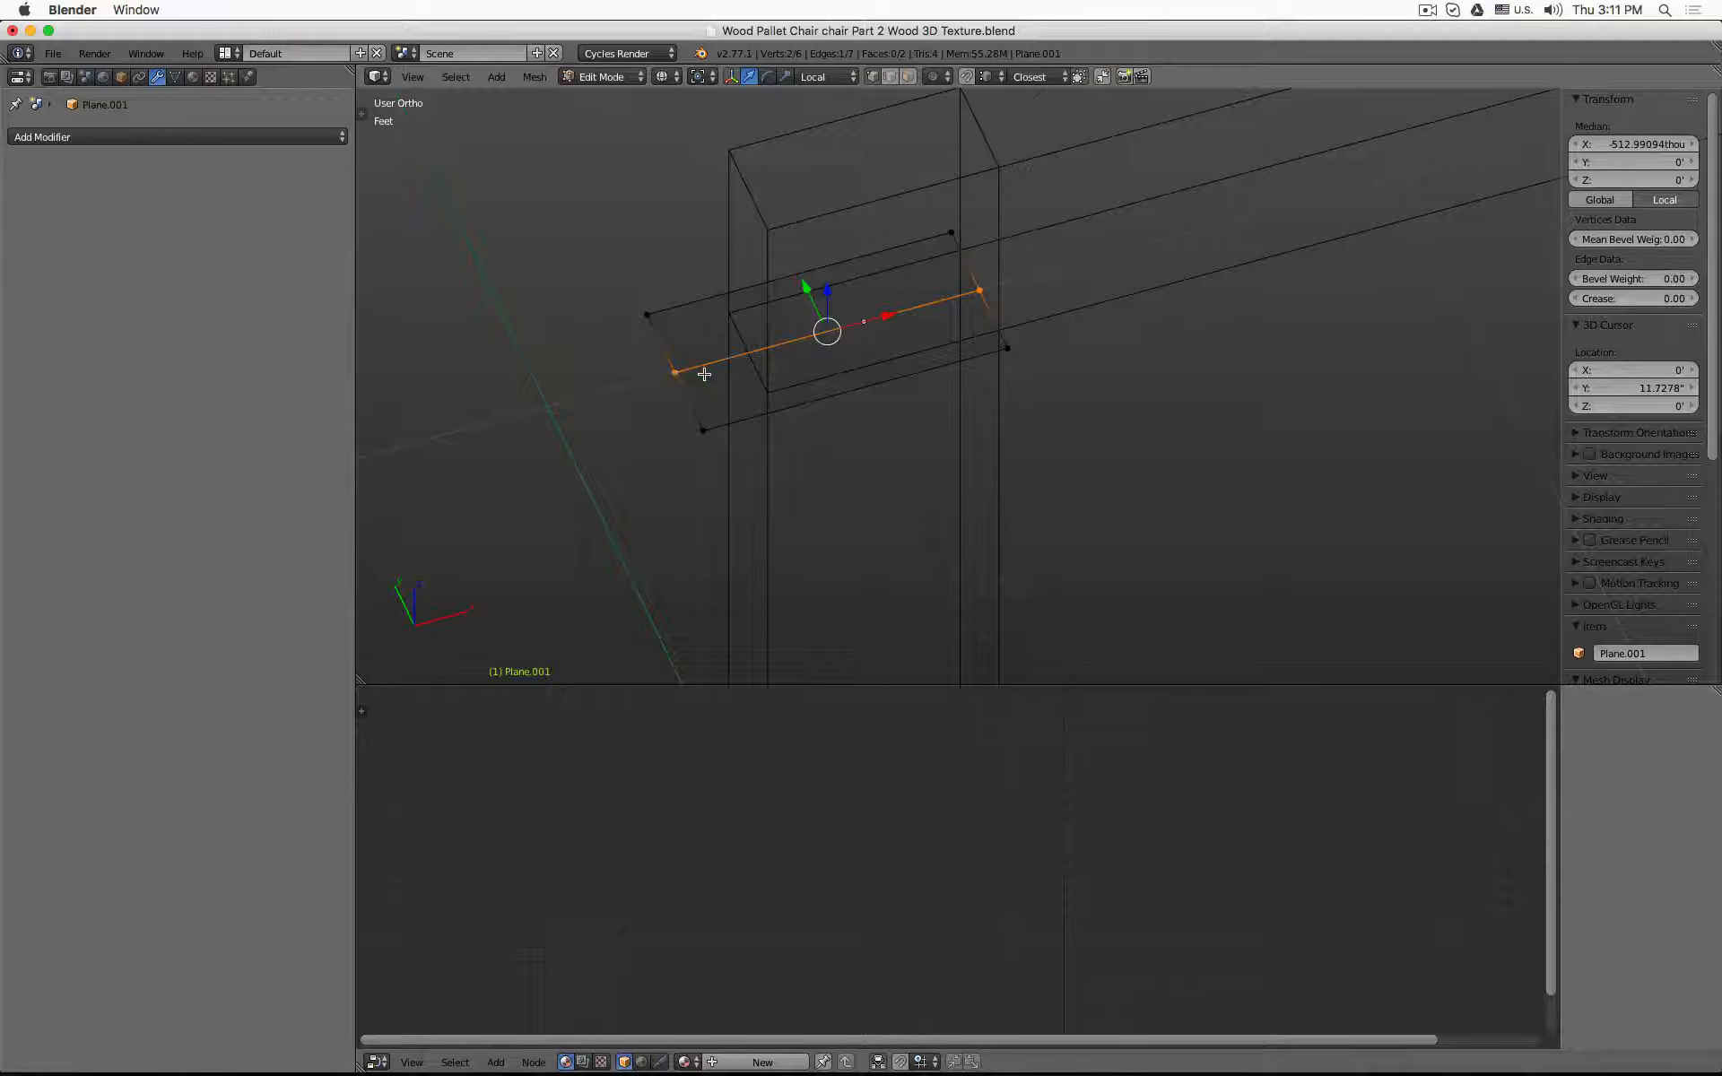
# - Extrude the face on the plane's positive Y half upward about 4.31 inches and display the model in solid shading
pyautogui.moveTo(704, 374); pyautogui.dragTo(956, 86, button='middle')
pyautogui.click(908, 77)
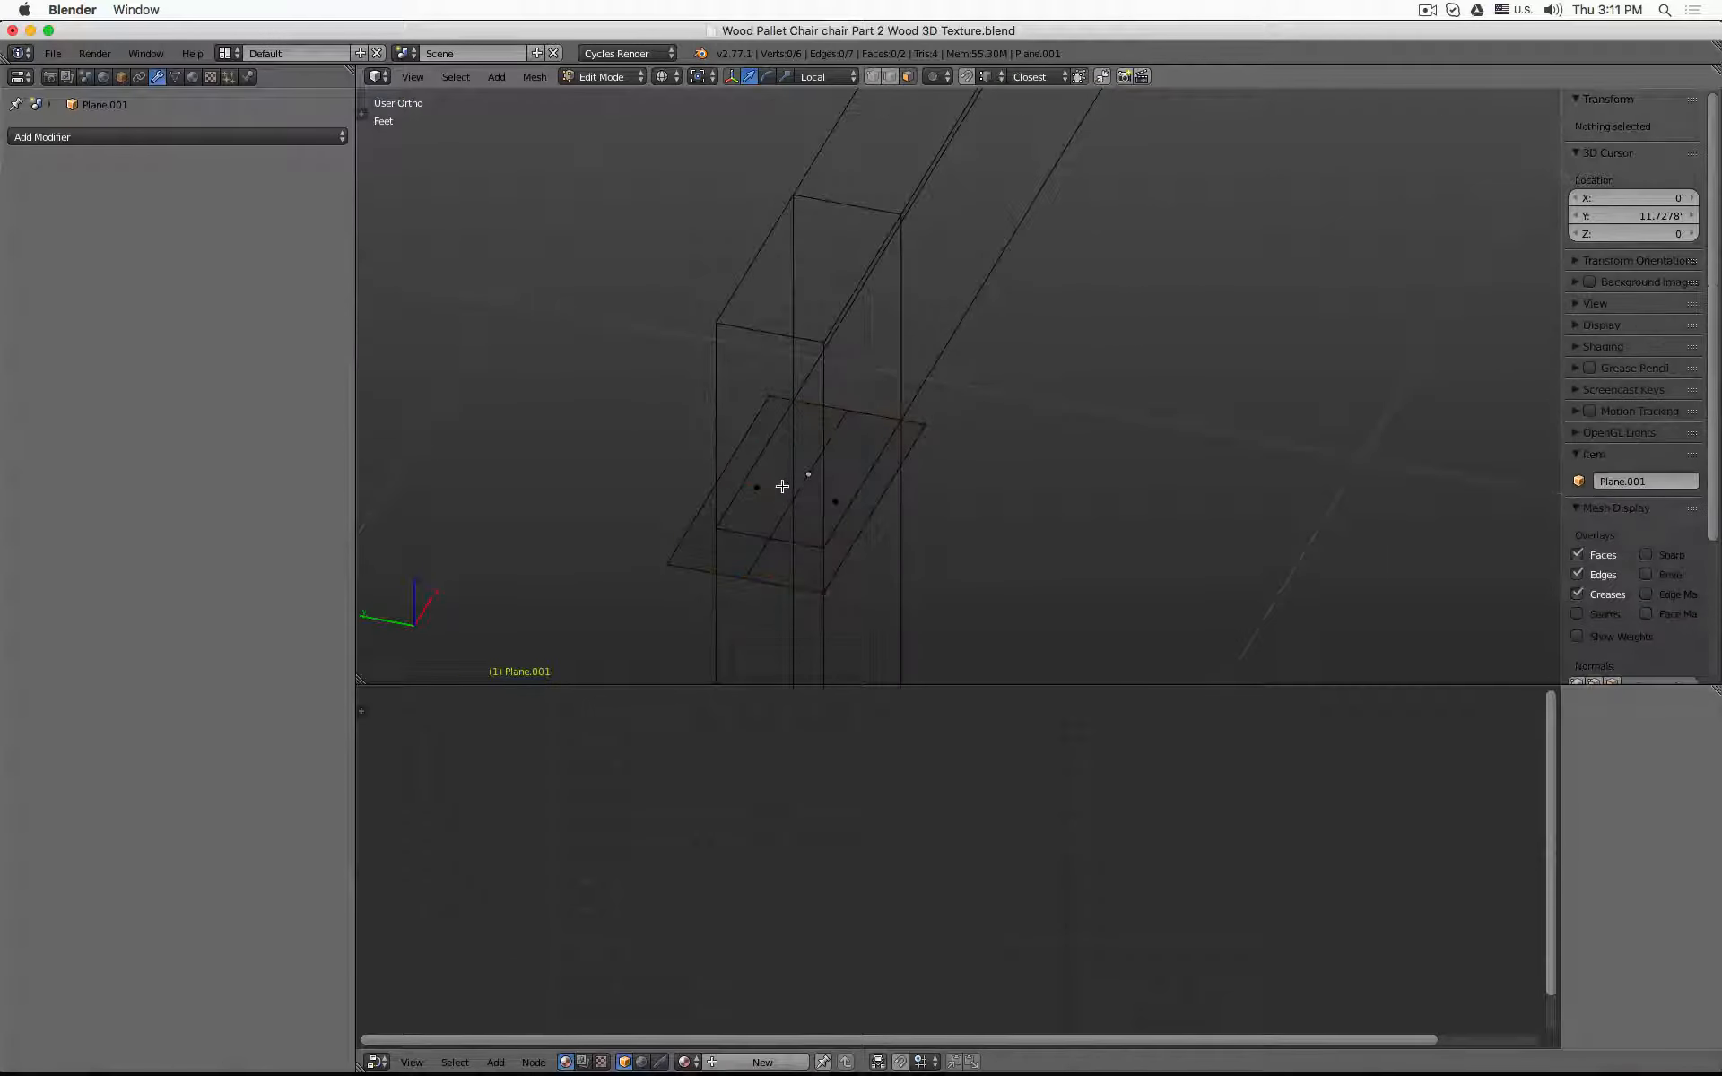
pyautogui.rightClick(757, 484)
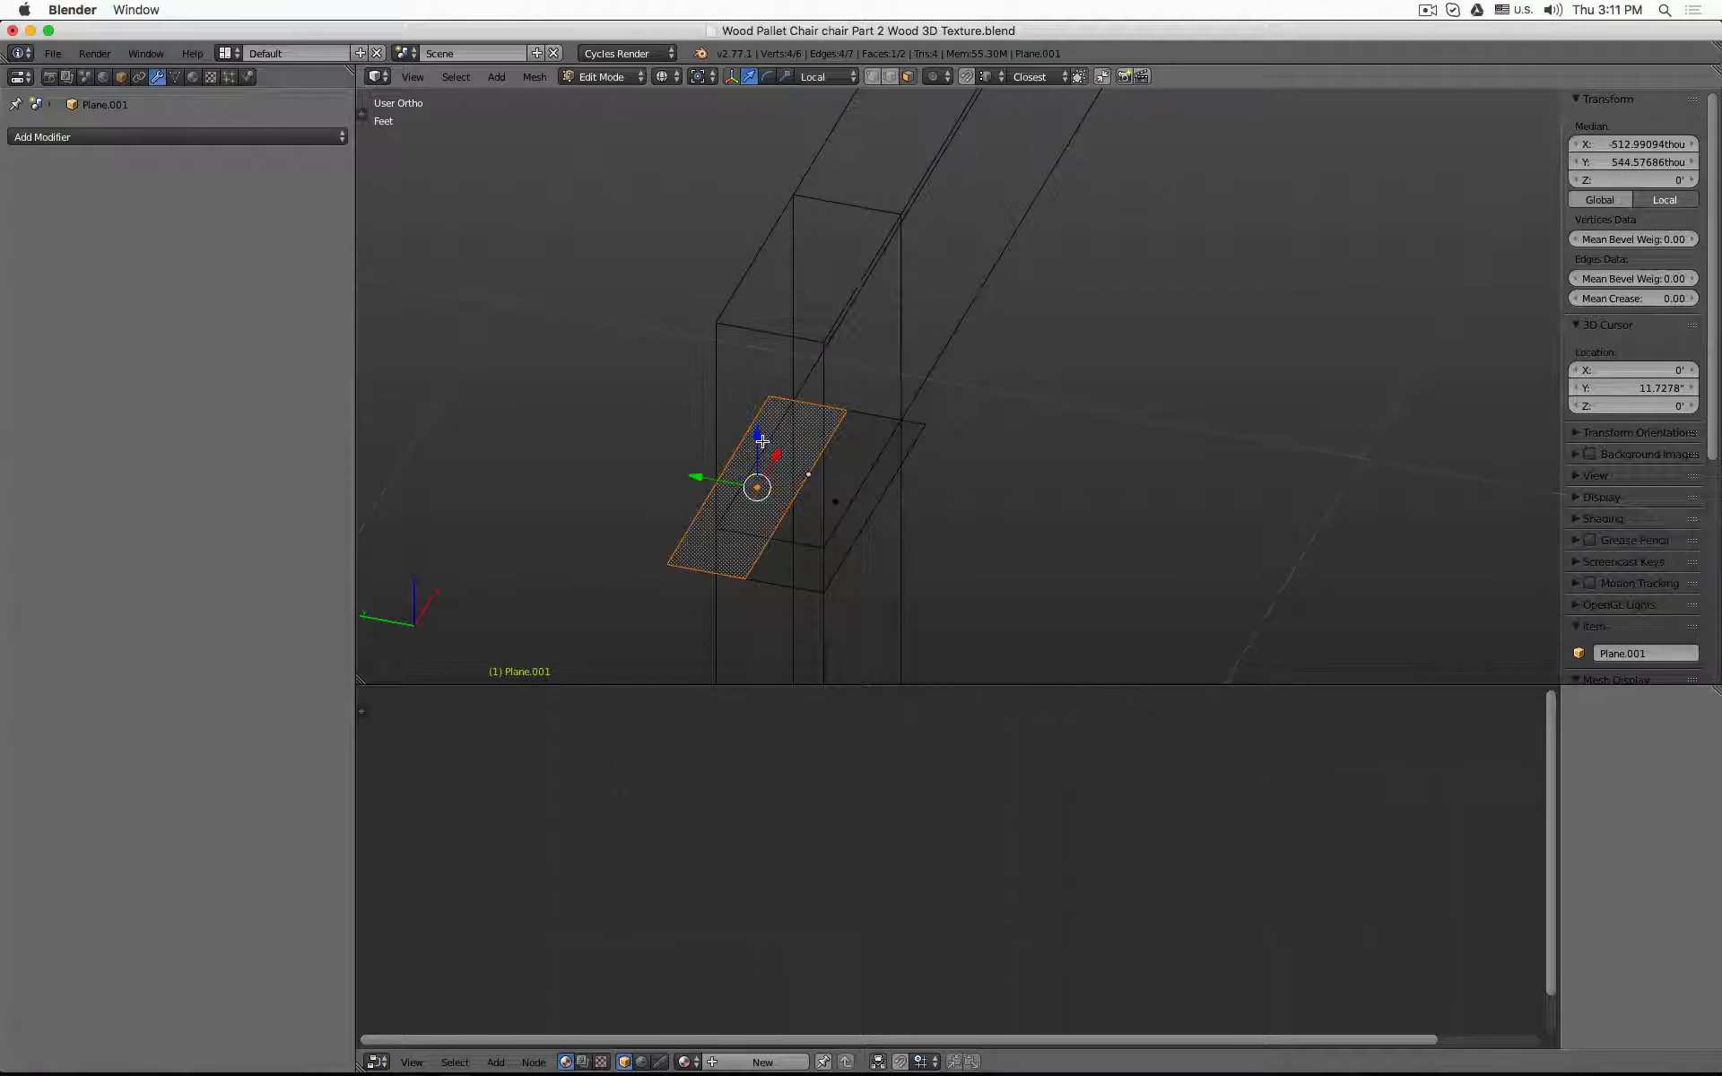
pyautogui.press('e')
pyautogui.click(830, 267)
pyautogui.press('z')
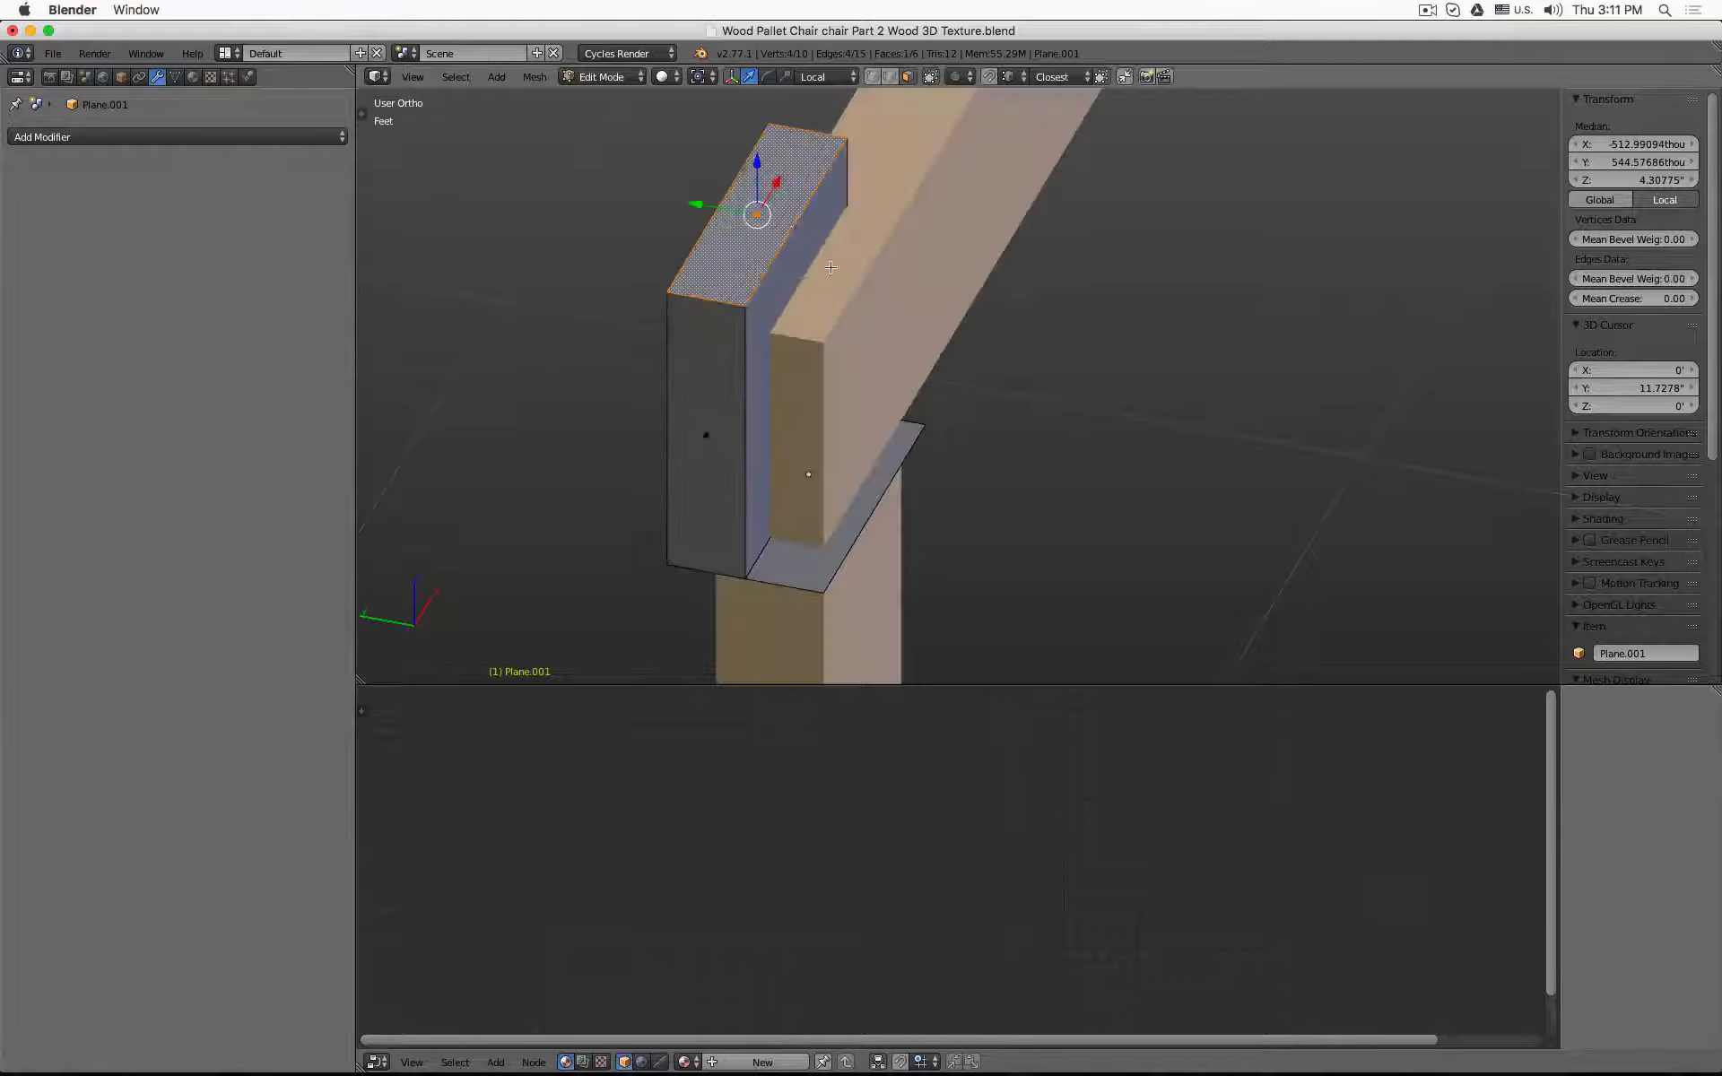
# - Separate the remaining flat half of the plane by selection into its own mesh object
pyautogui.moveTo(831, 268); pyautogui.dragTo(897, 335, button='middle')
pyautogui.rightClick(862, 510)
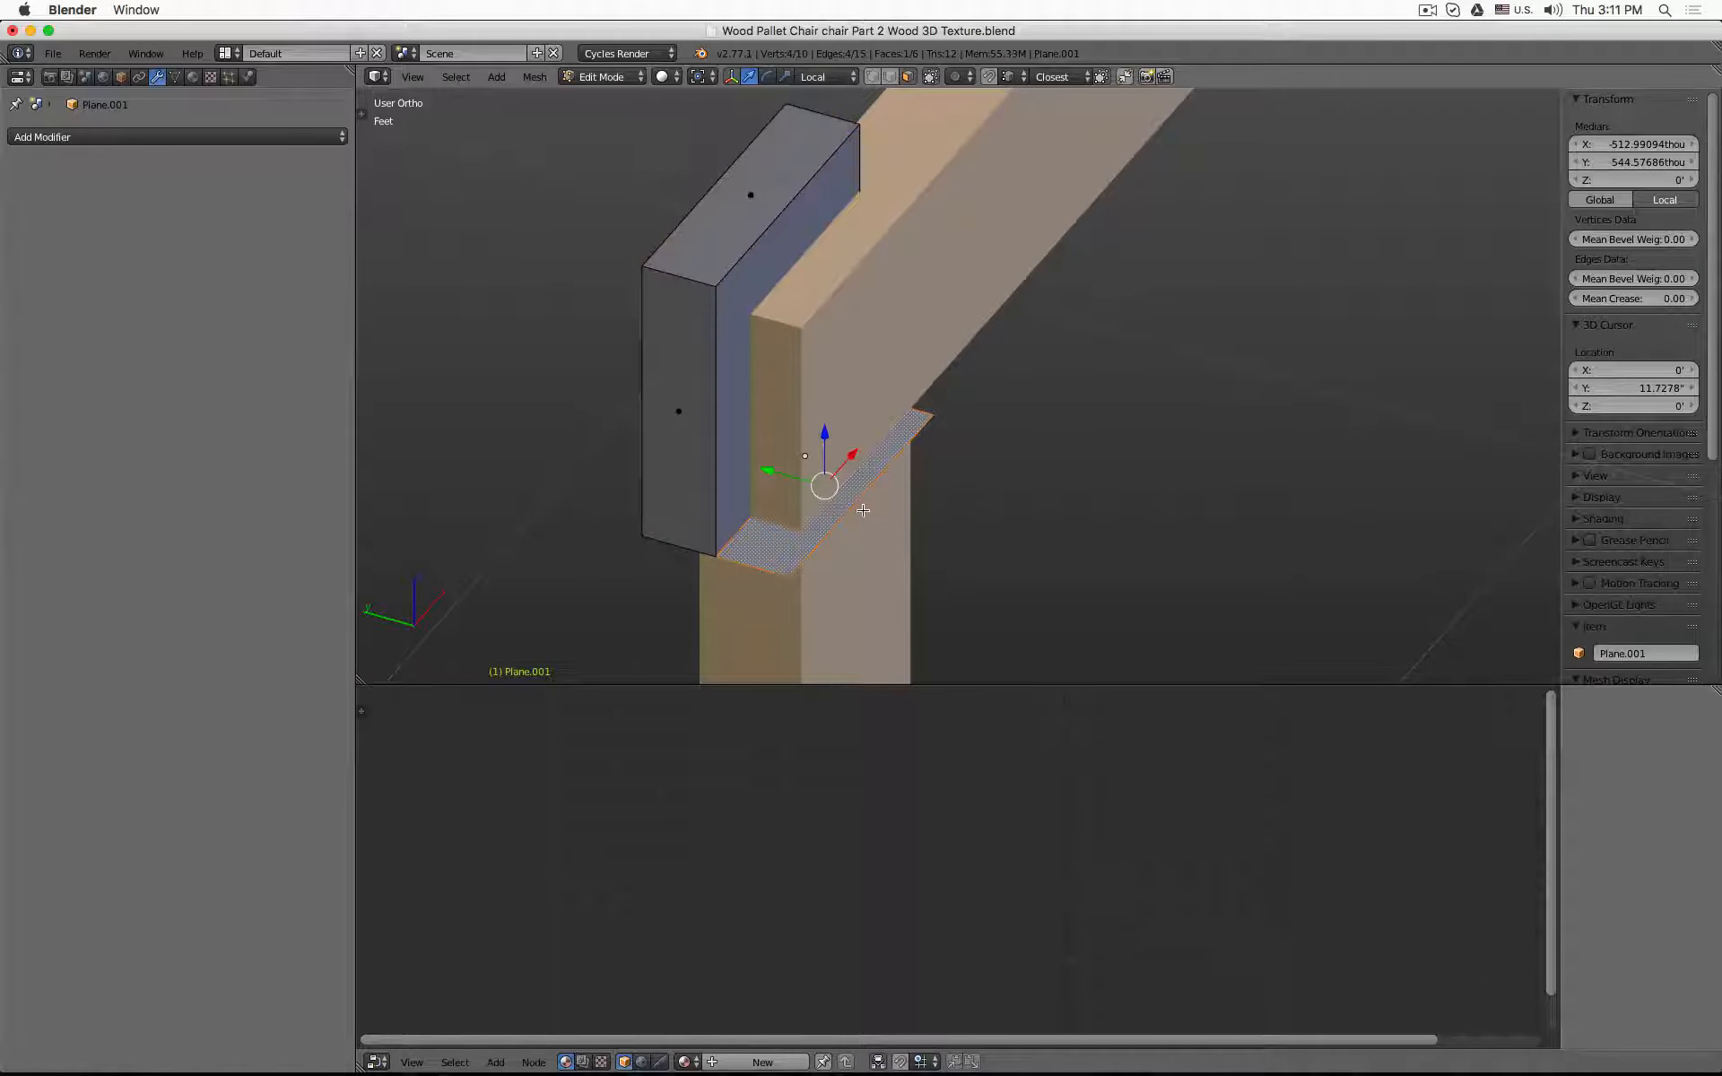
pyautogui.press('p')
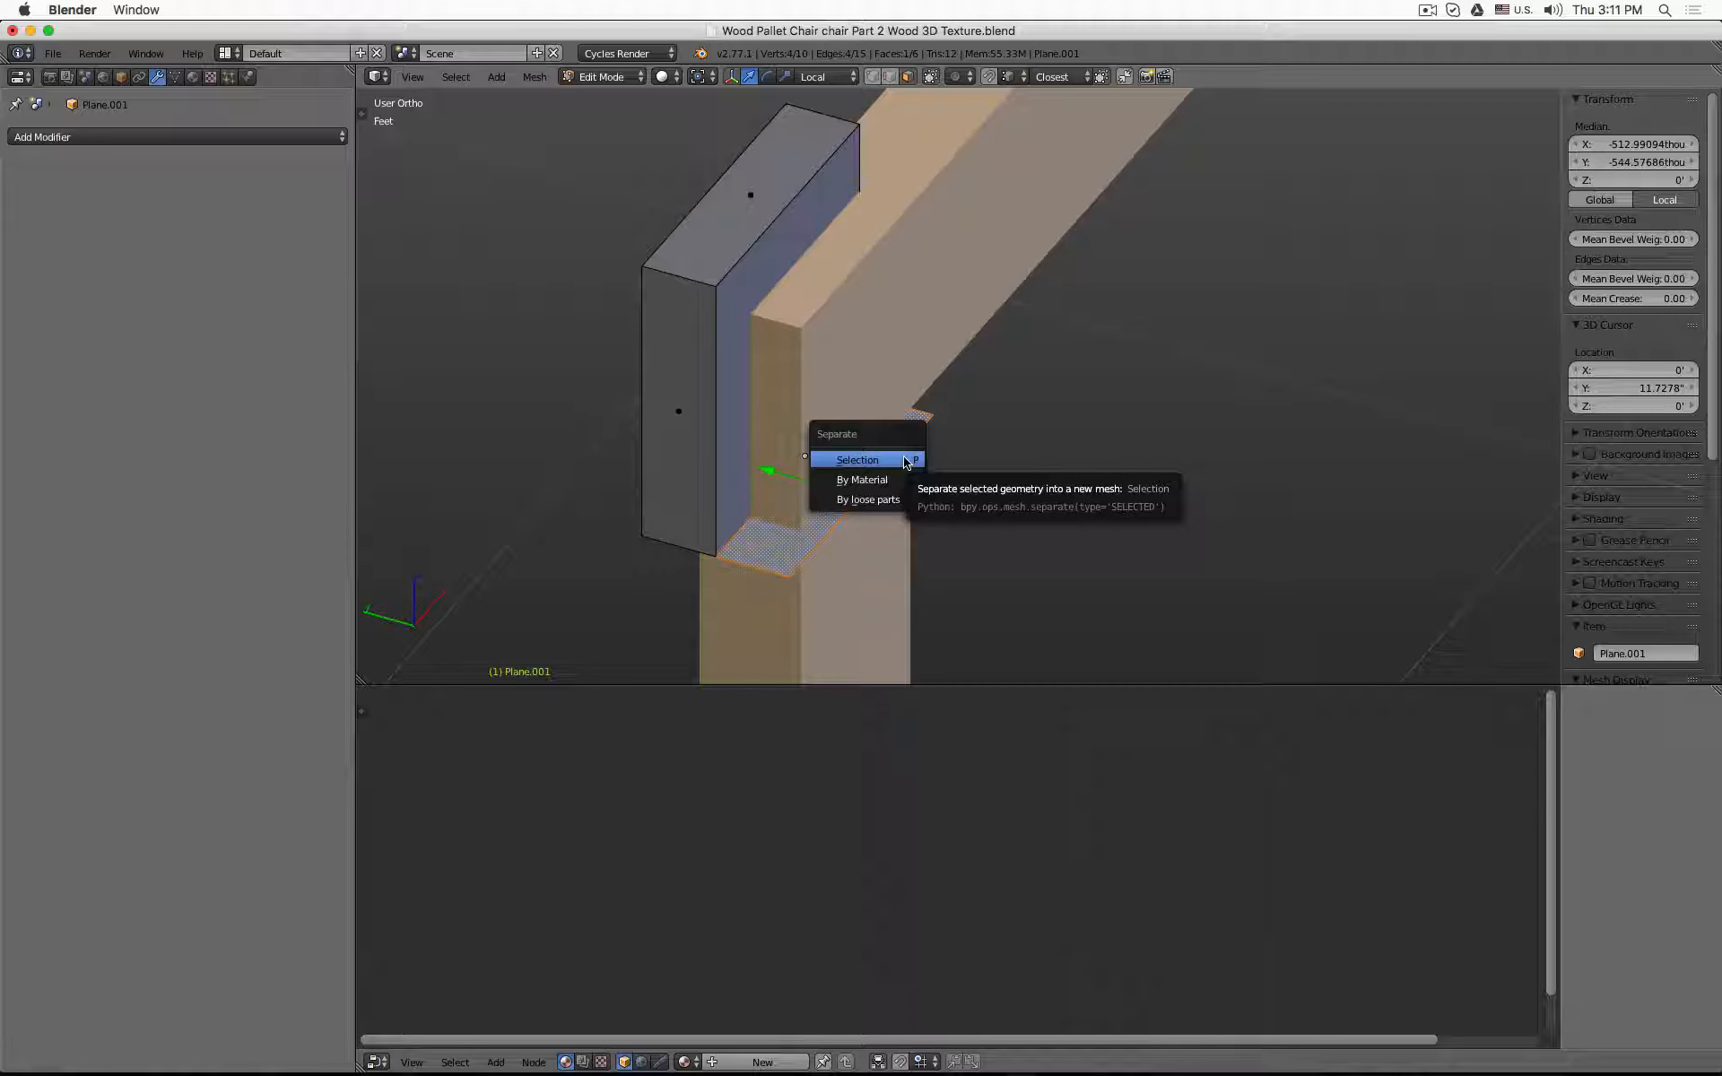
pyautogui.click(905, 462)
# - Close the extruded block's open underside by filling a face between its two short bottom edges
pyautogui.moveTo(888, 480); pyautogui.dragTo(827, 298, button='middle')
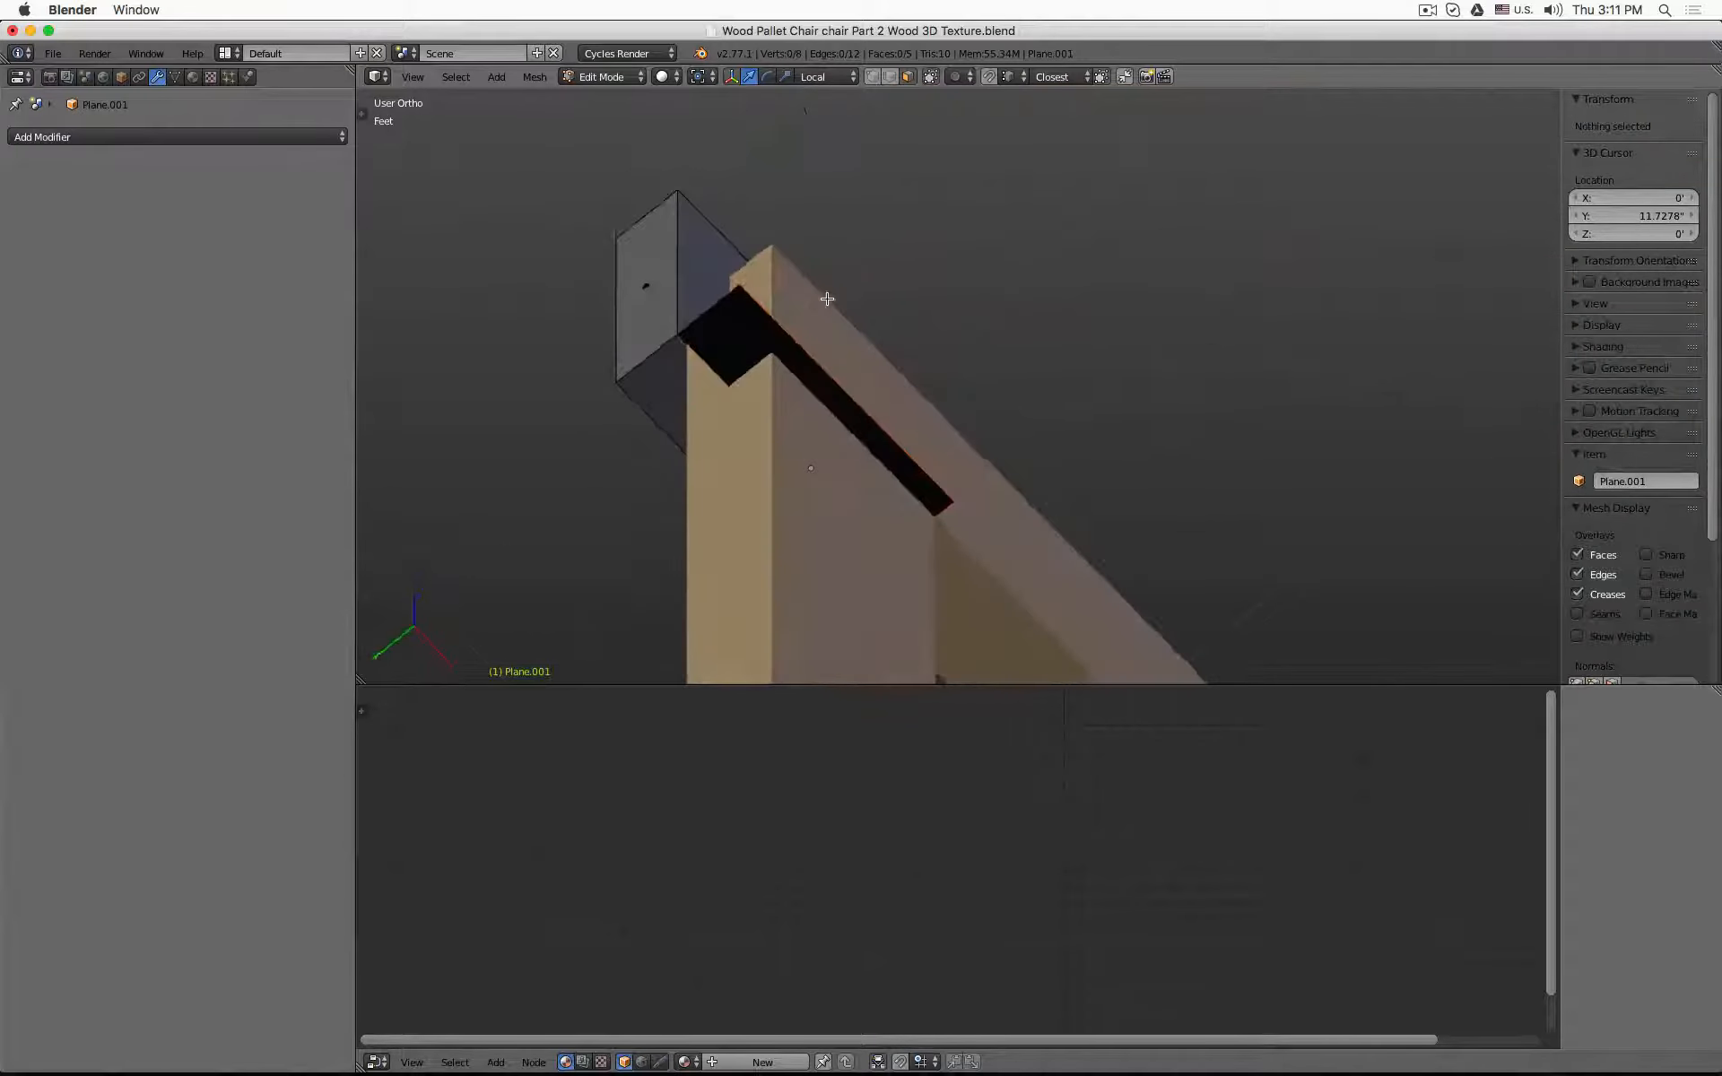
pyautogui.scroll(3, 715, 362)
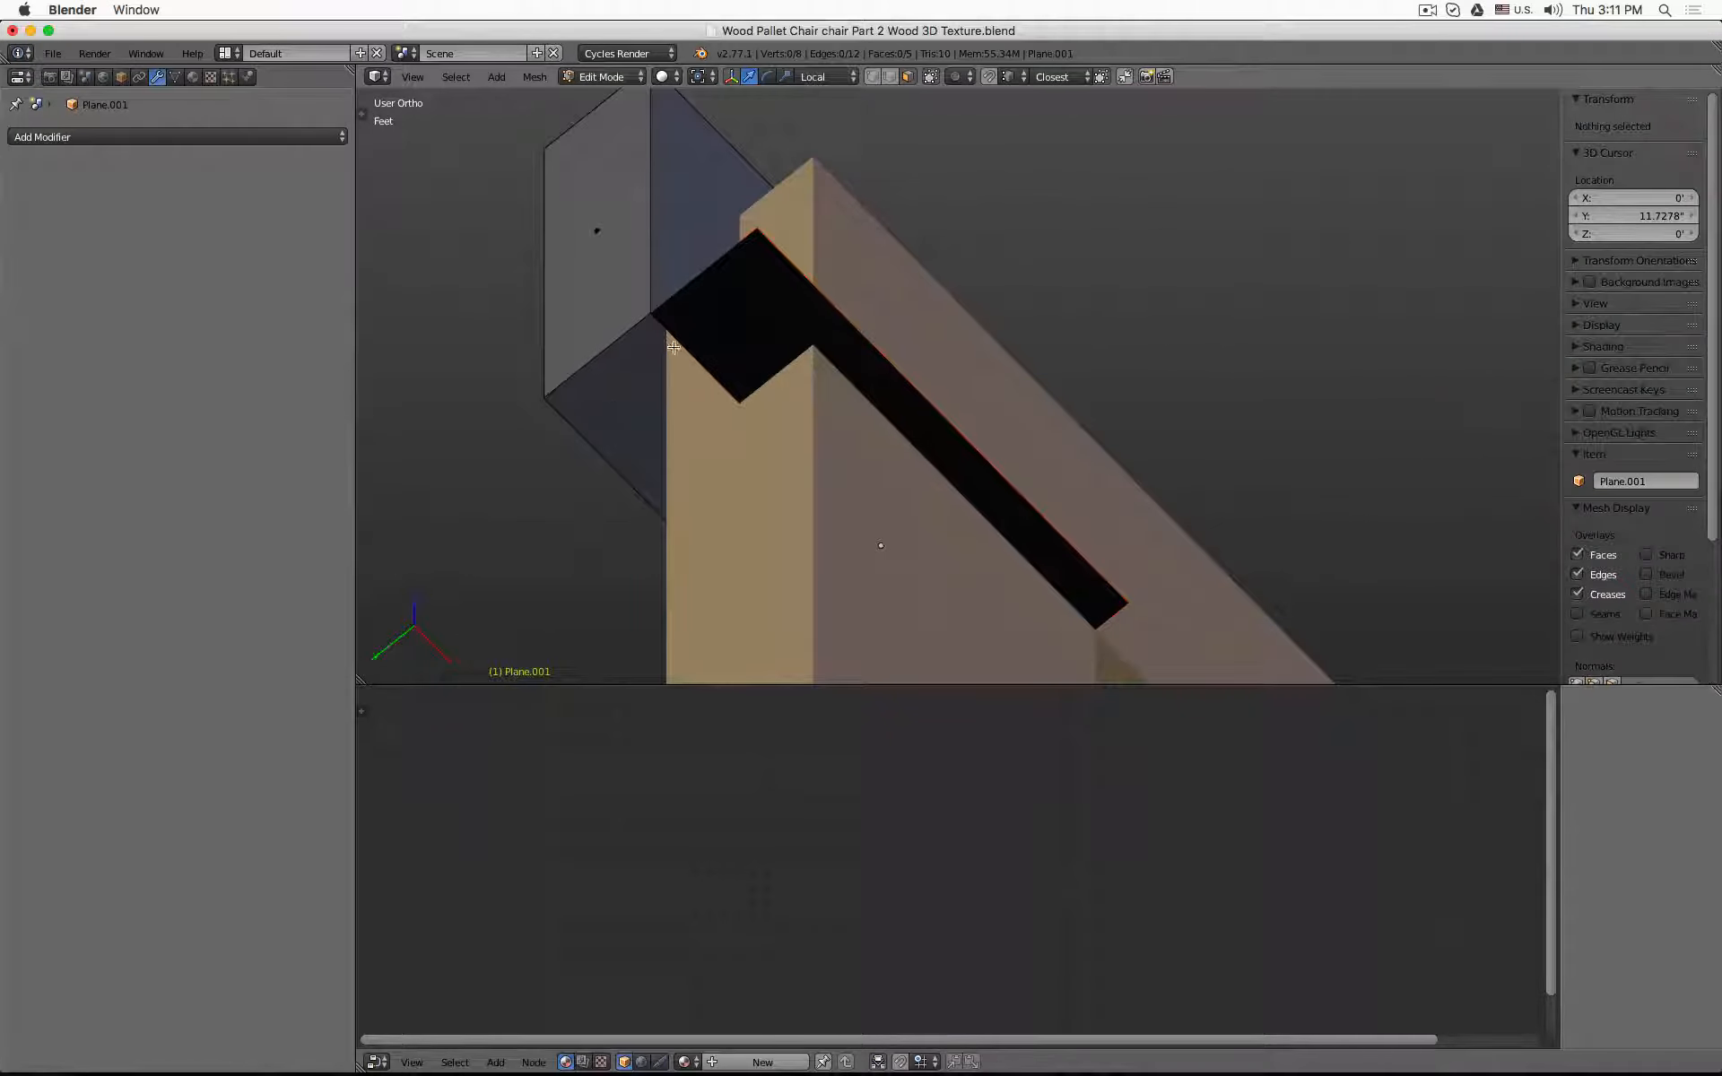
pyautogui.click(889, 81)
pyautogui.rightClick(698, 346)
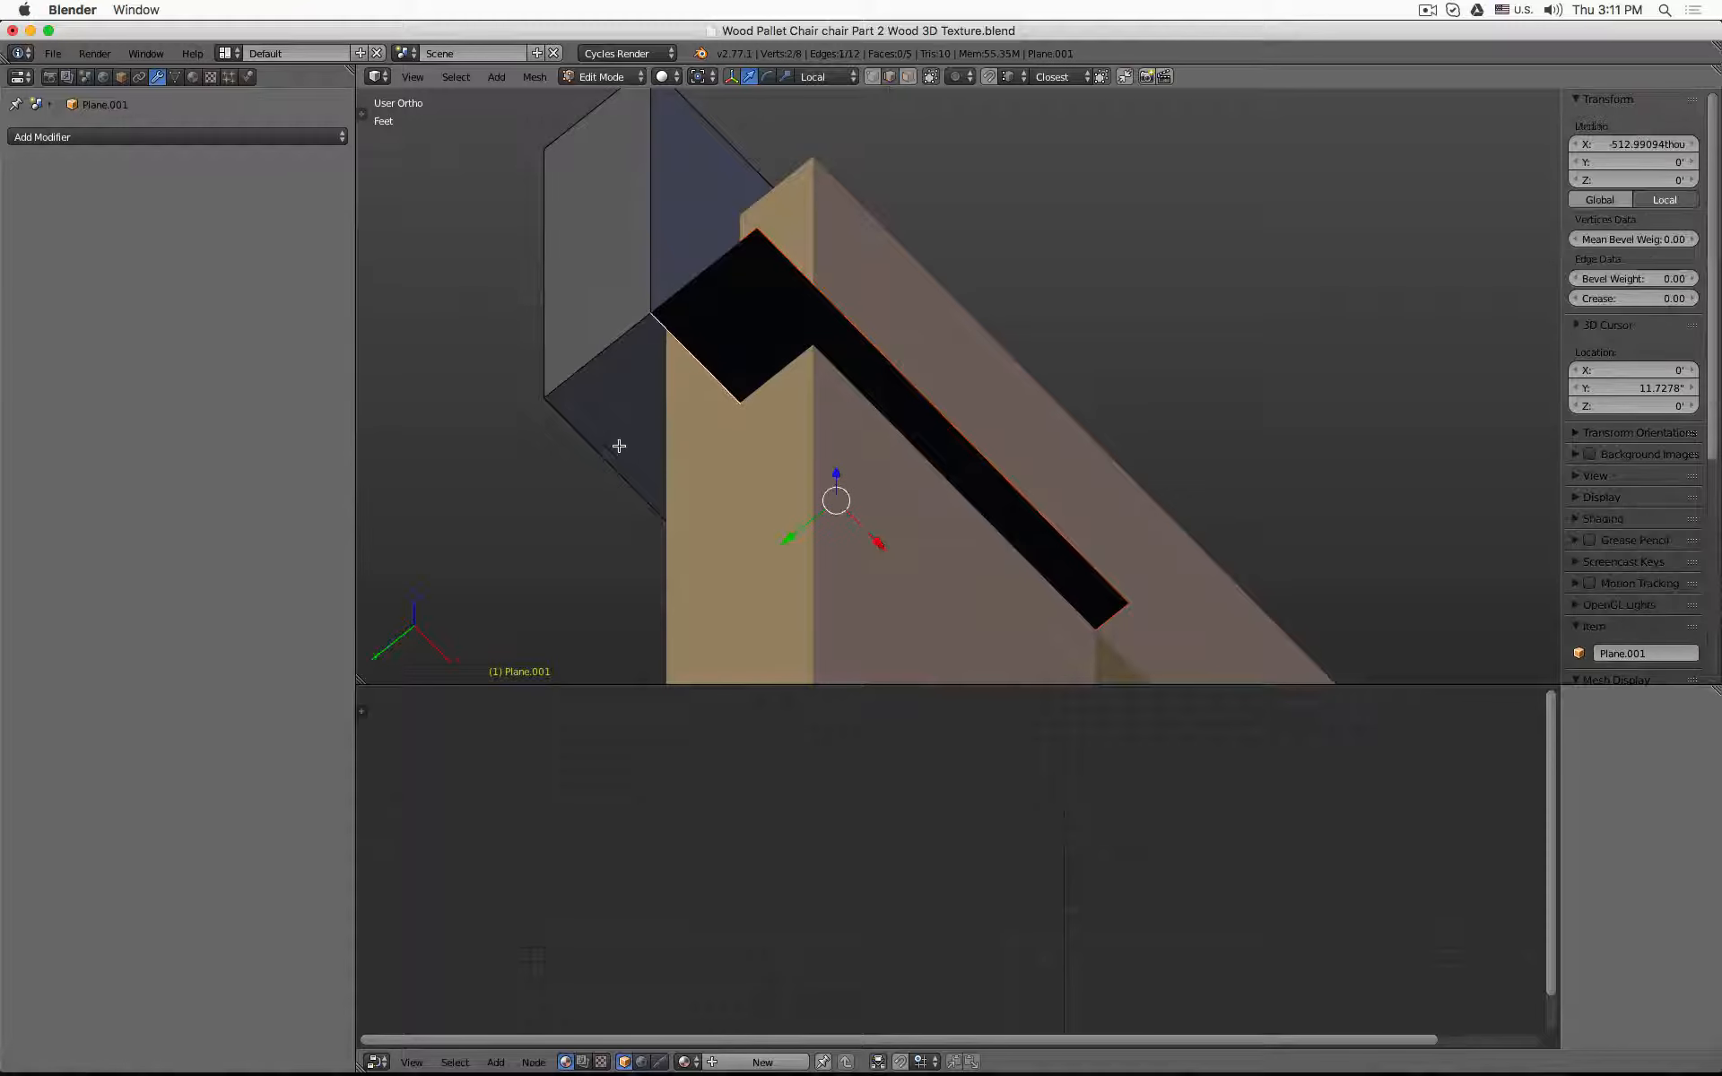
pyautogui.keyDown('shift'); pyautogui.rightClick(618, 448); pyautogui.keyUp('shift')
pyautogui.press('z')
pyautogui.scroll(-1, 673, 410)
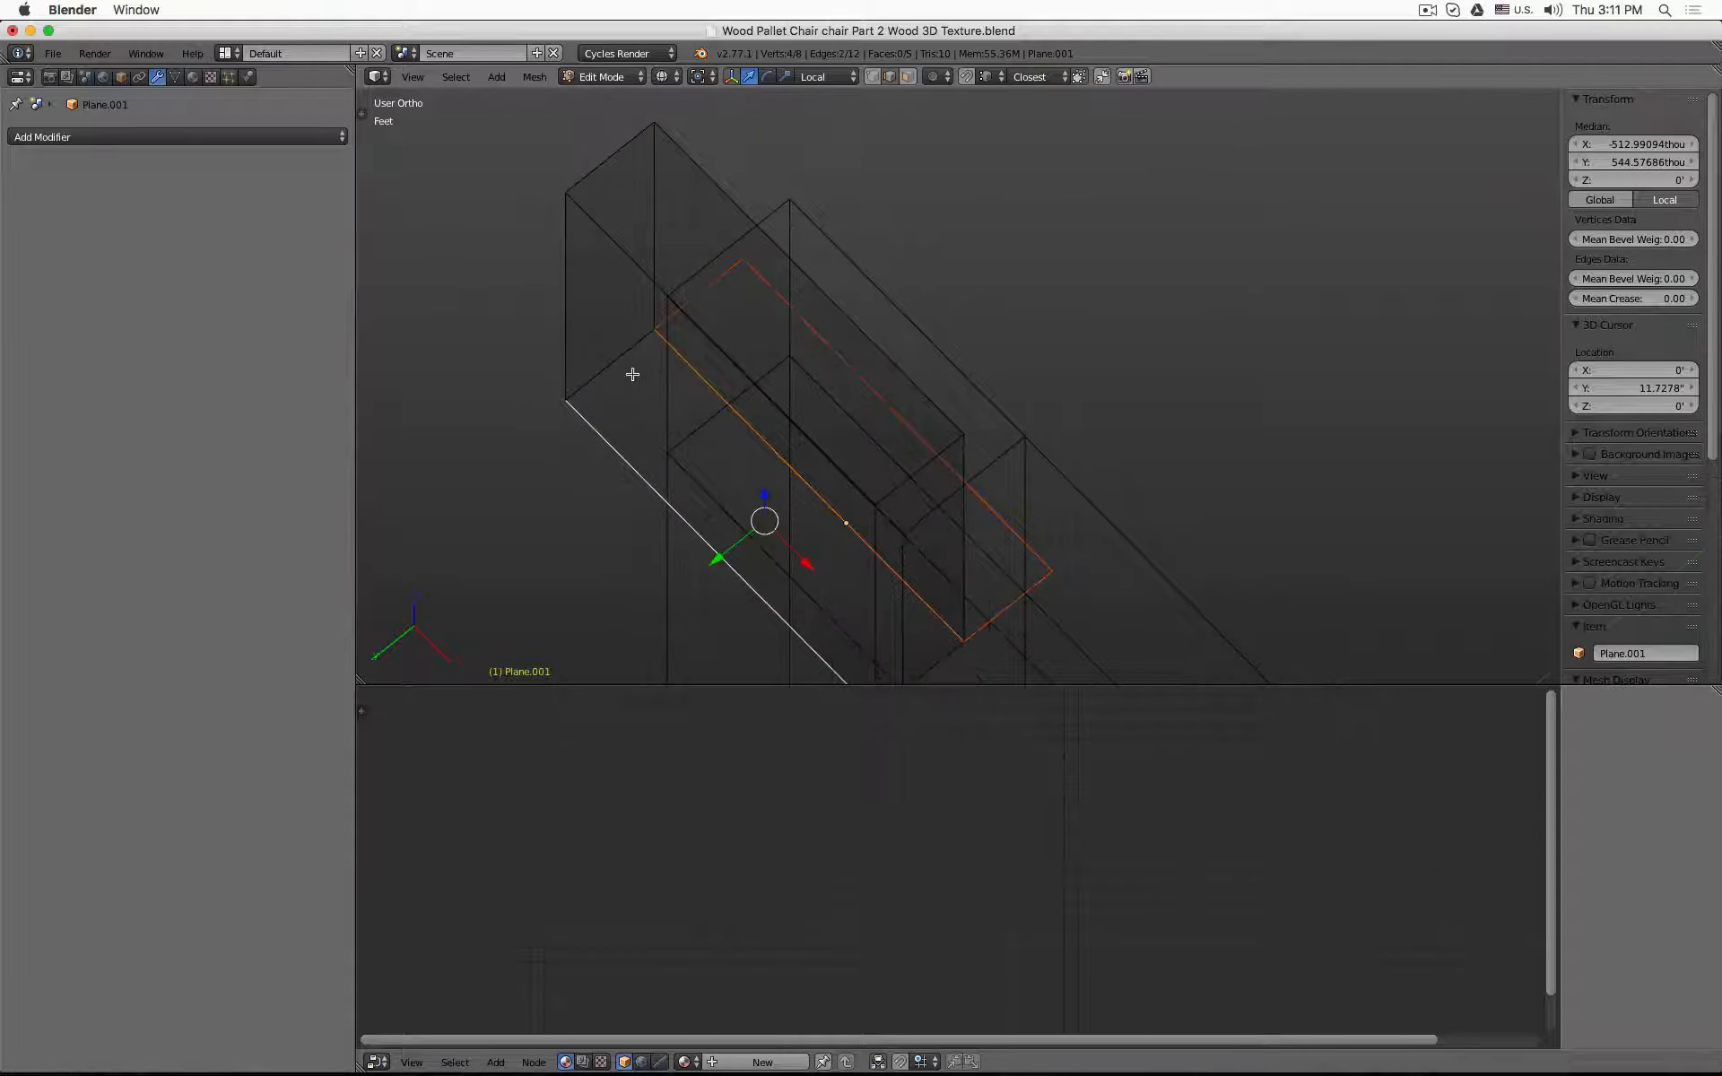
pyautogui.rightClick(630, 371)
pyautogui.scroll(-3, 826, 507)
pyautogui.keyDown('shift'); pyautogui.rightClick(894, 605); pyautogui.keyUp('shift')
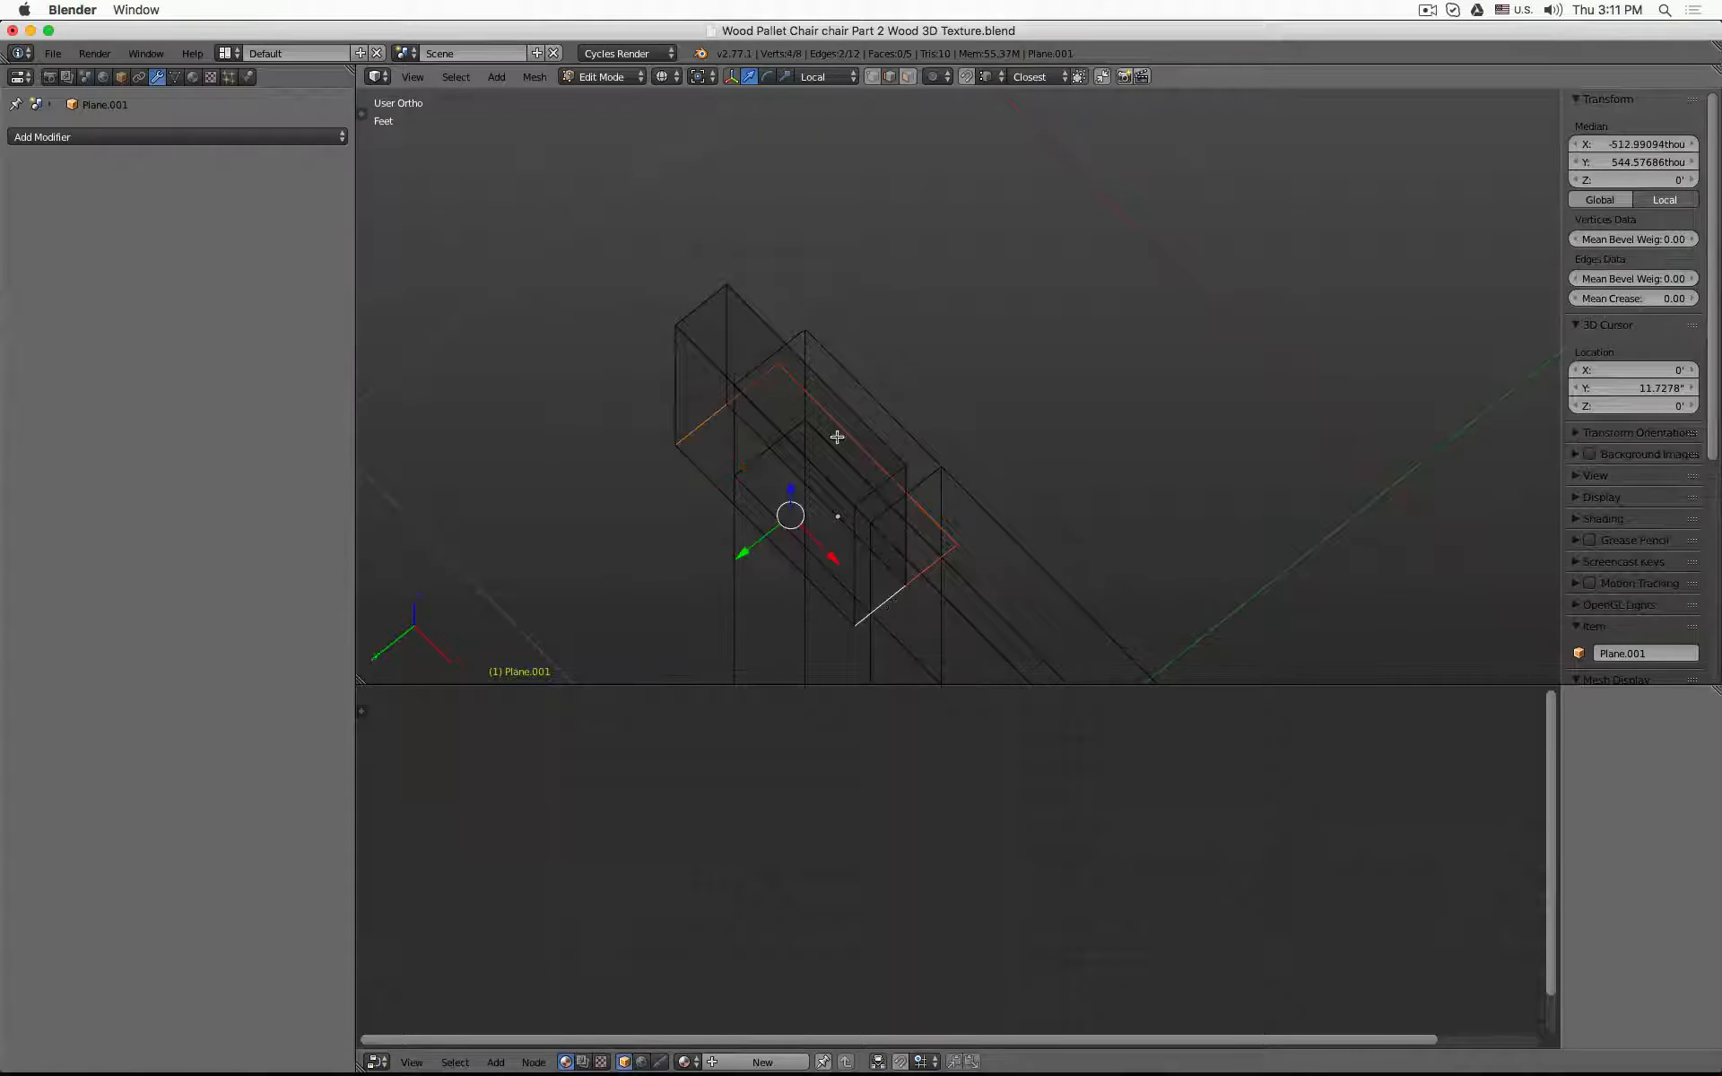
pyautogui.press('f')
pyautogui.press('z')
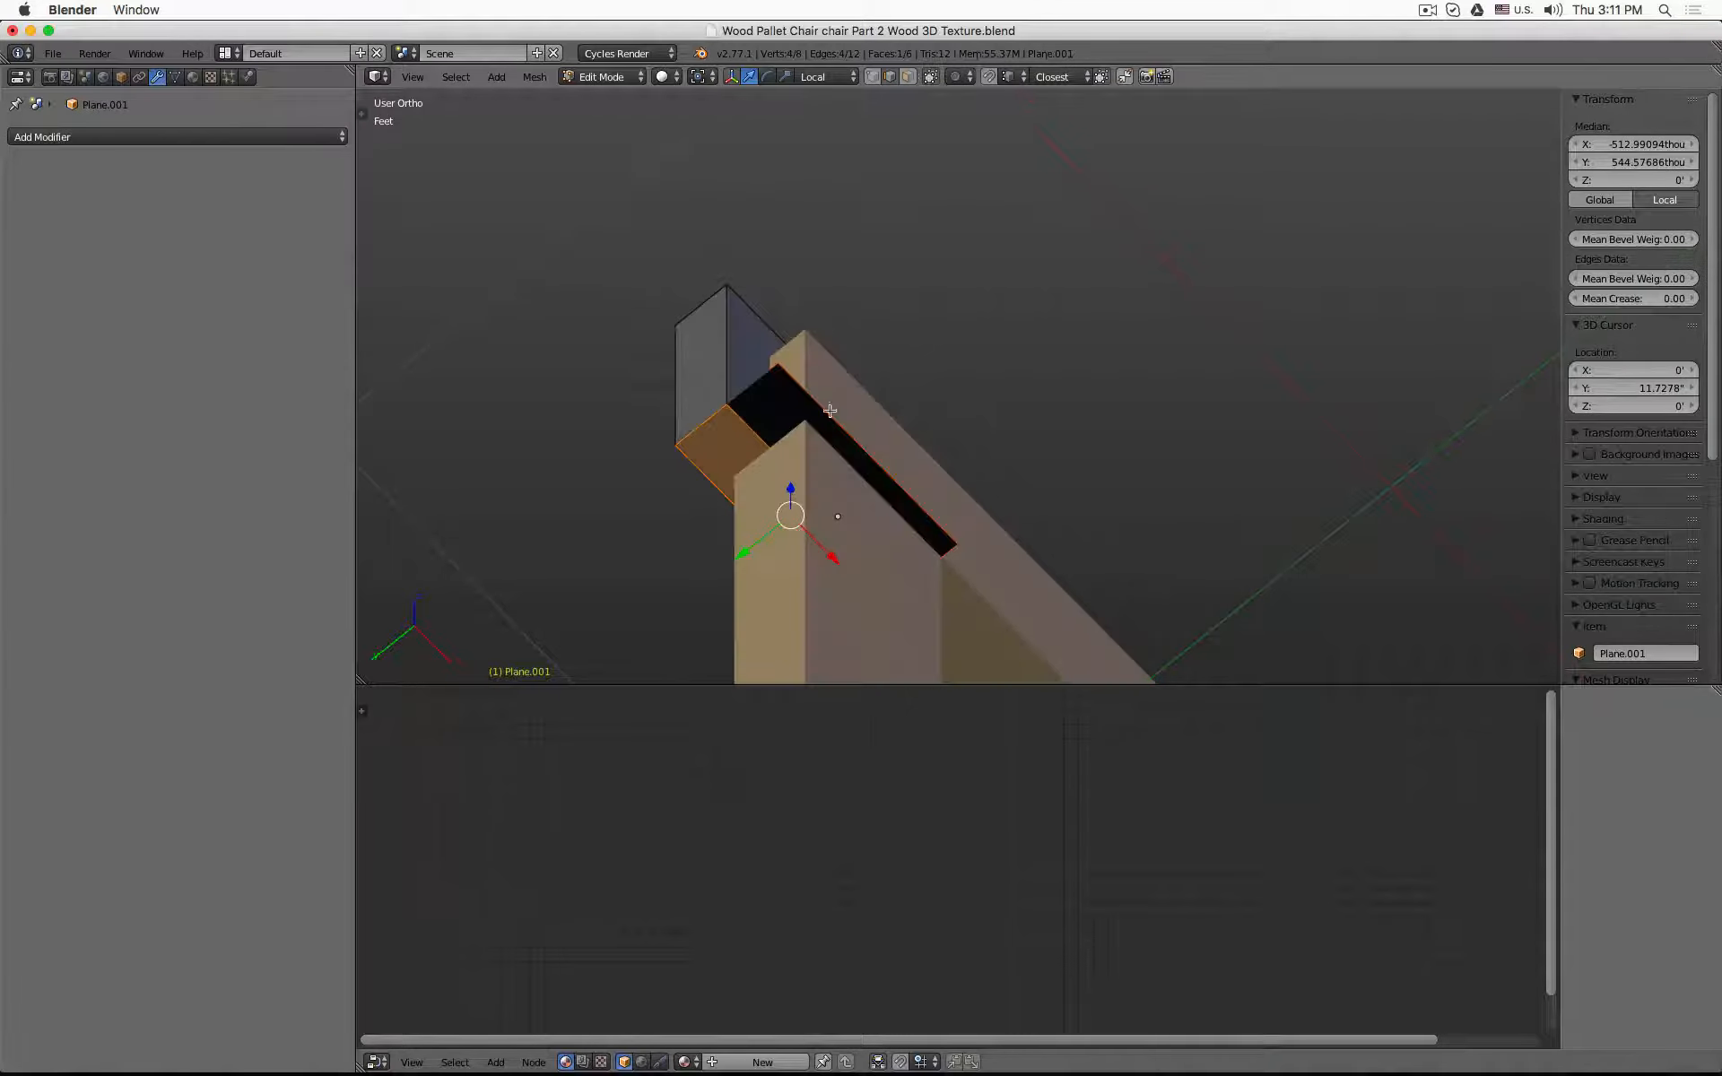
# - Select the entire closed block and recalculate its normals
pyautogui.scroll(4, 861, 413)
pyautogui.press('a')
pyautogui.moveTo(1033, 216); pyautogui.dragTo(872, 410, button='middle')
pyautogui.press('a')
pyautogui.press('z')
pyautogui.press('a')
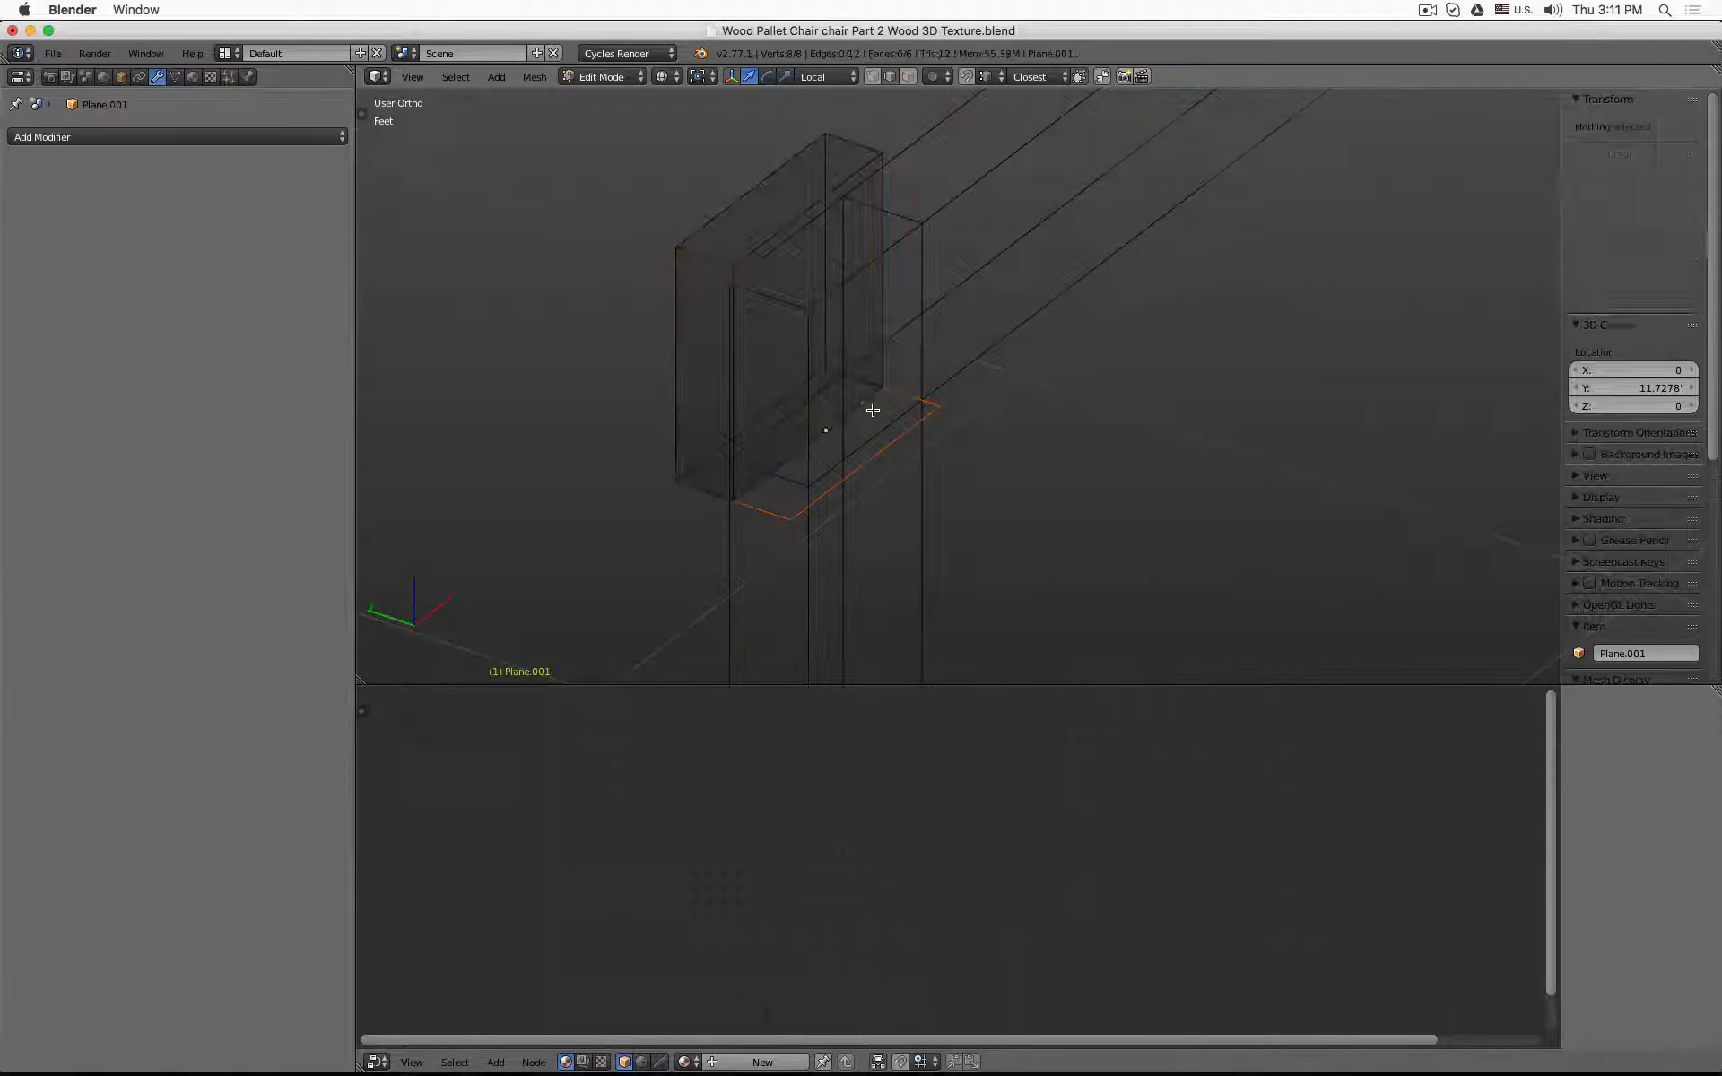
pyautogui.rightClick(865, 401)
pyautogui.press('a')
pyautogui.press('a')
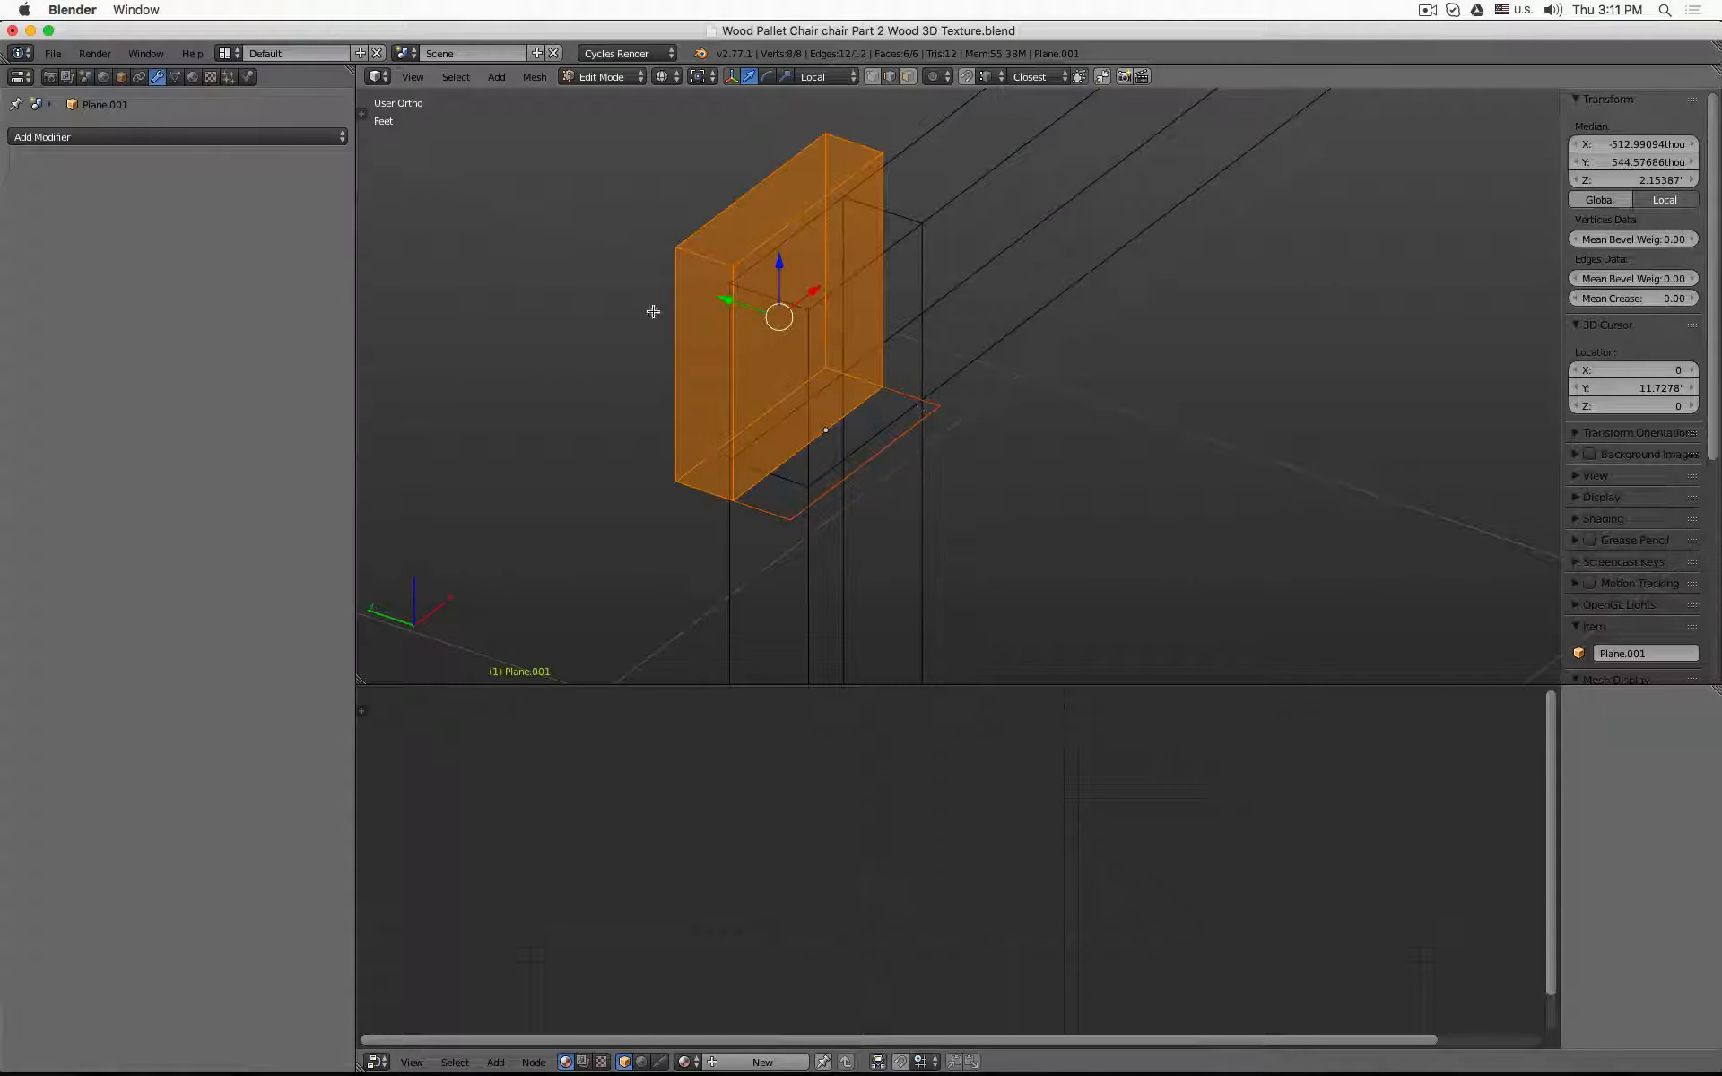
pyautogui.click(361, 114)
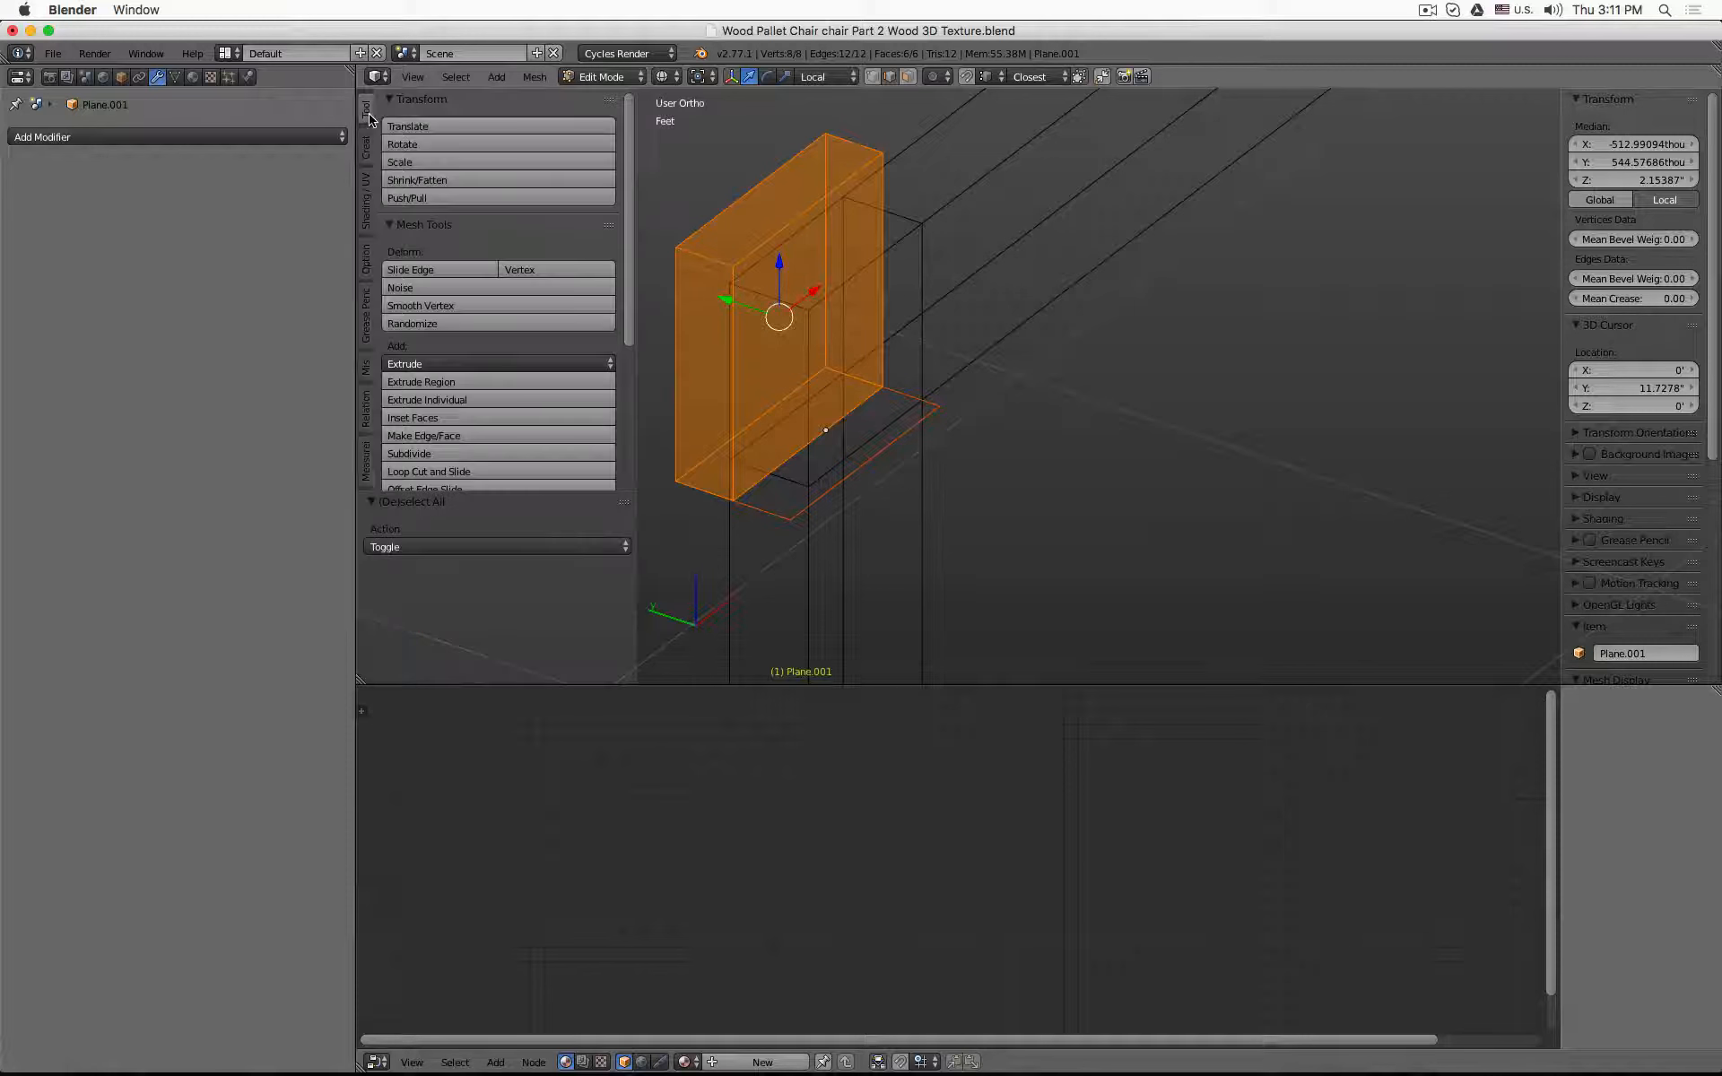
pyautogui.click(368, 203)
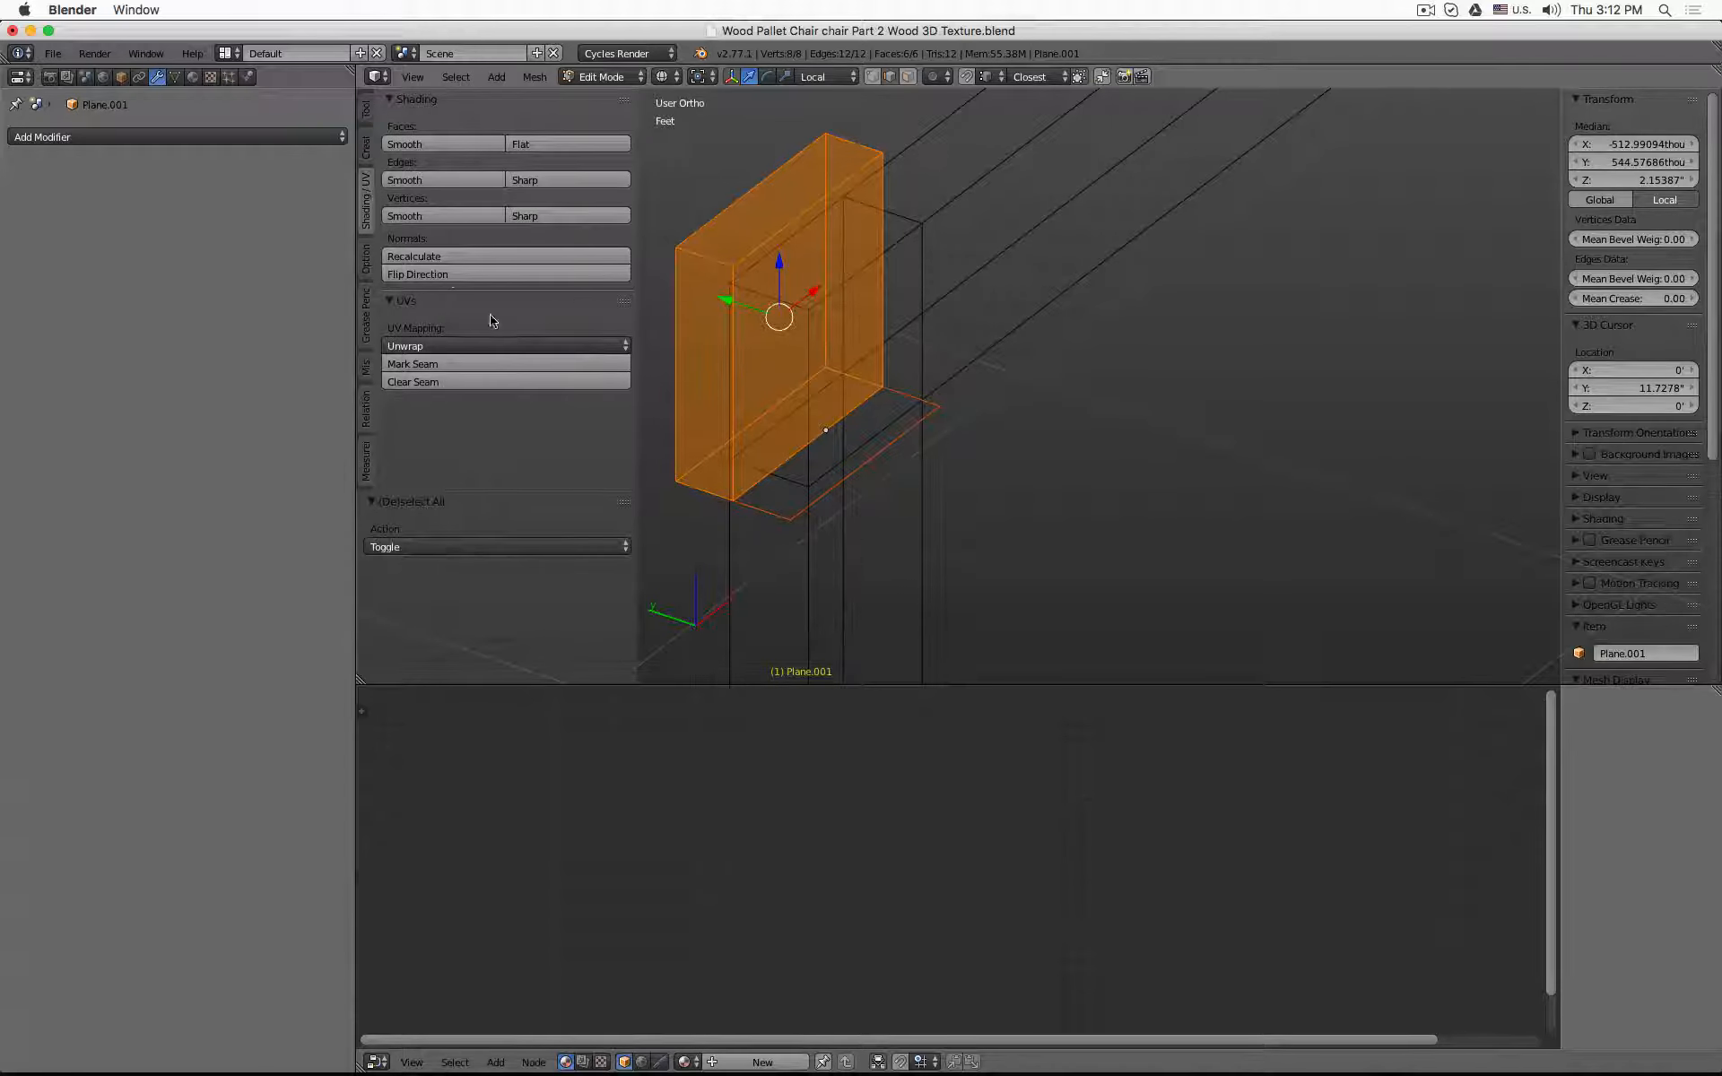
pyautogui.click(468, 256)
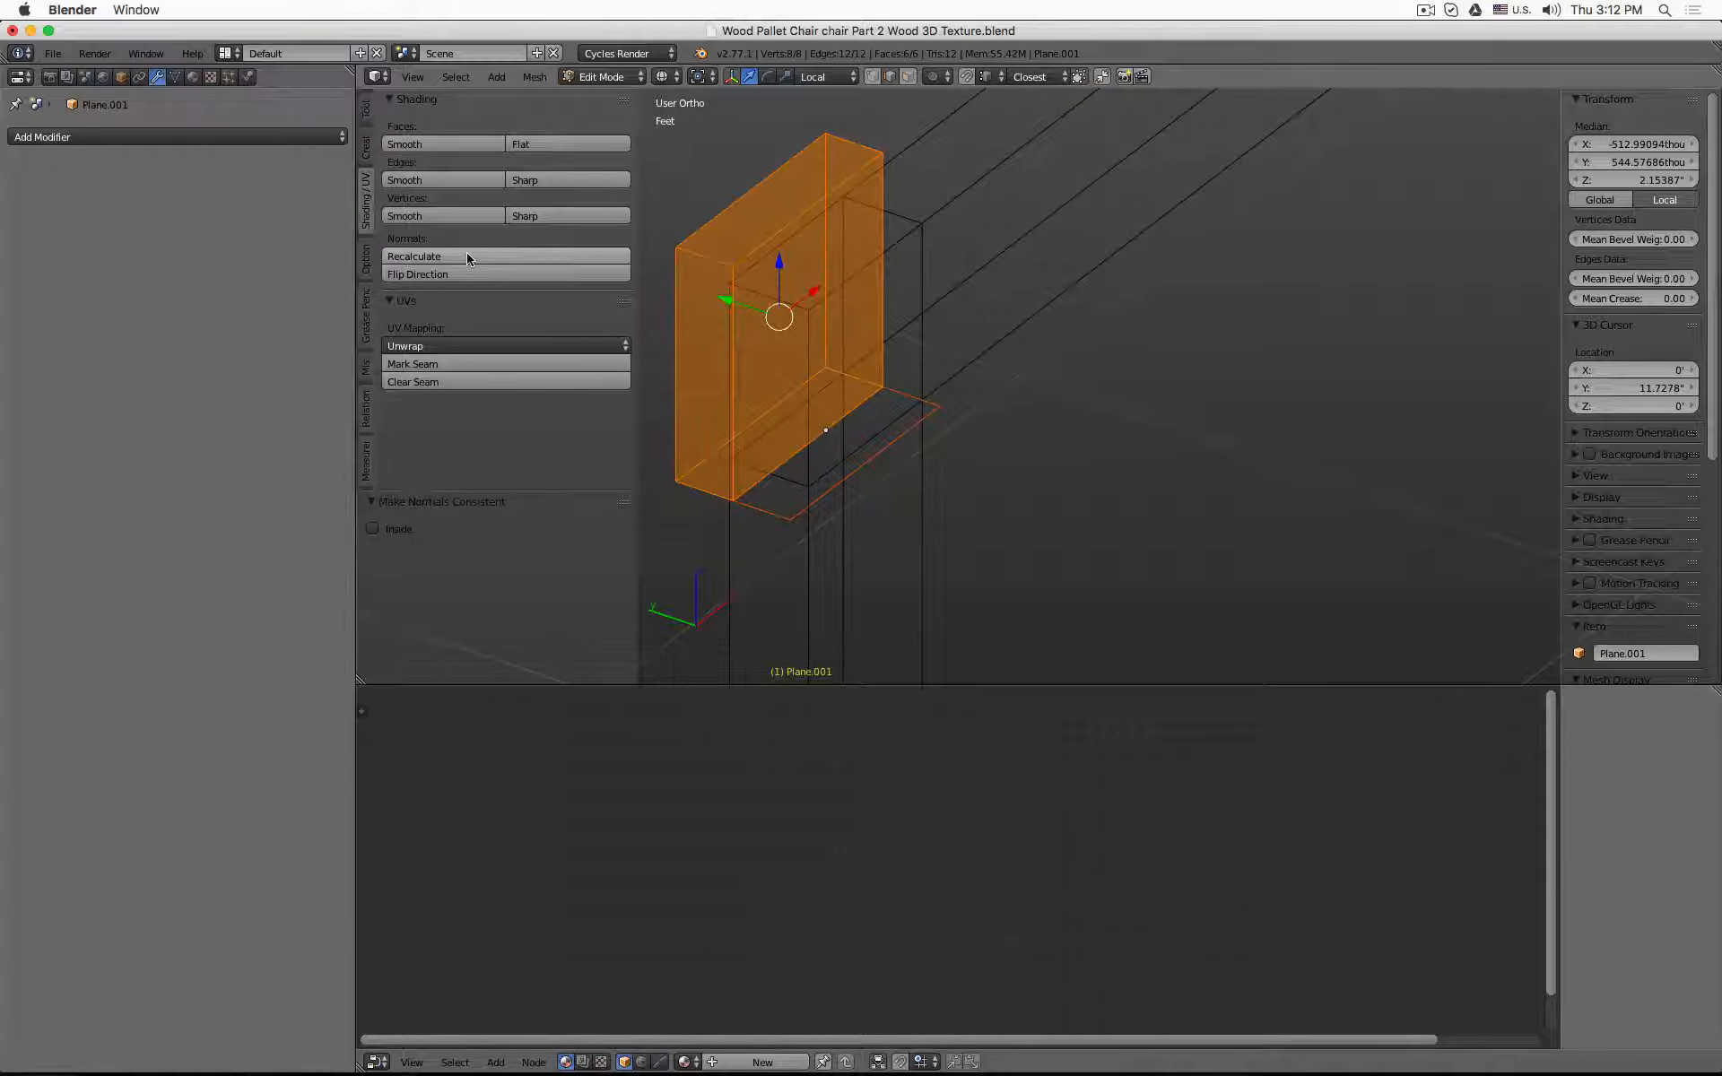
# - Extrude the remaining flat half of the plane upward about 4.31 inches into a second block and display the model in solid shading
pyautogui.keyDown('shift'); pyautogui.moveTo(902, 267); pyautogui.dragTo(1061, 270, button='middle'); pyautogui.keyUp('shift')
pyautogui.press('Tab')
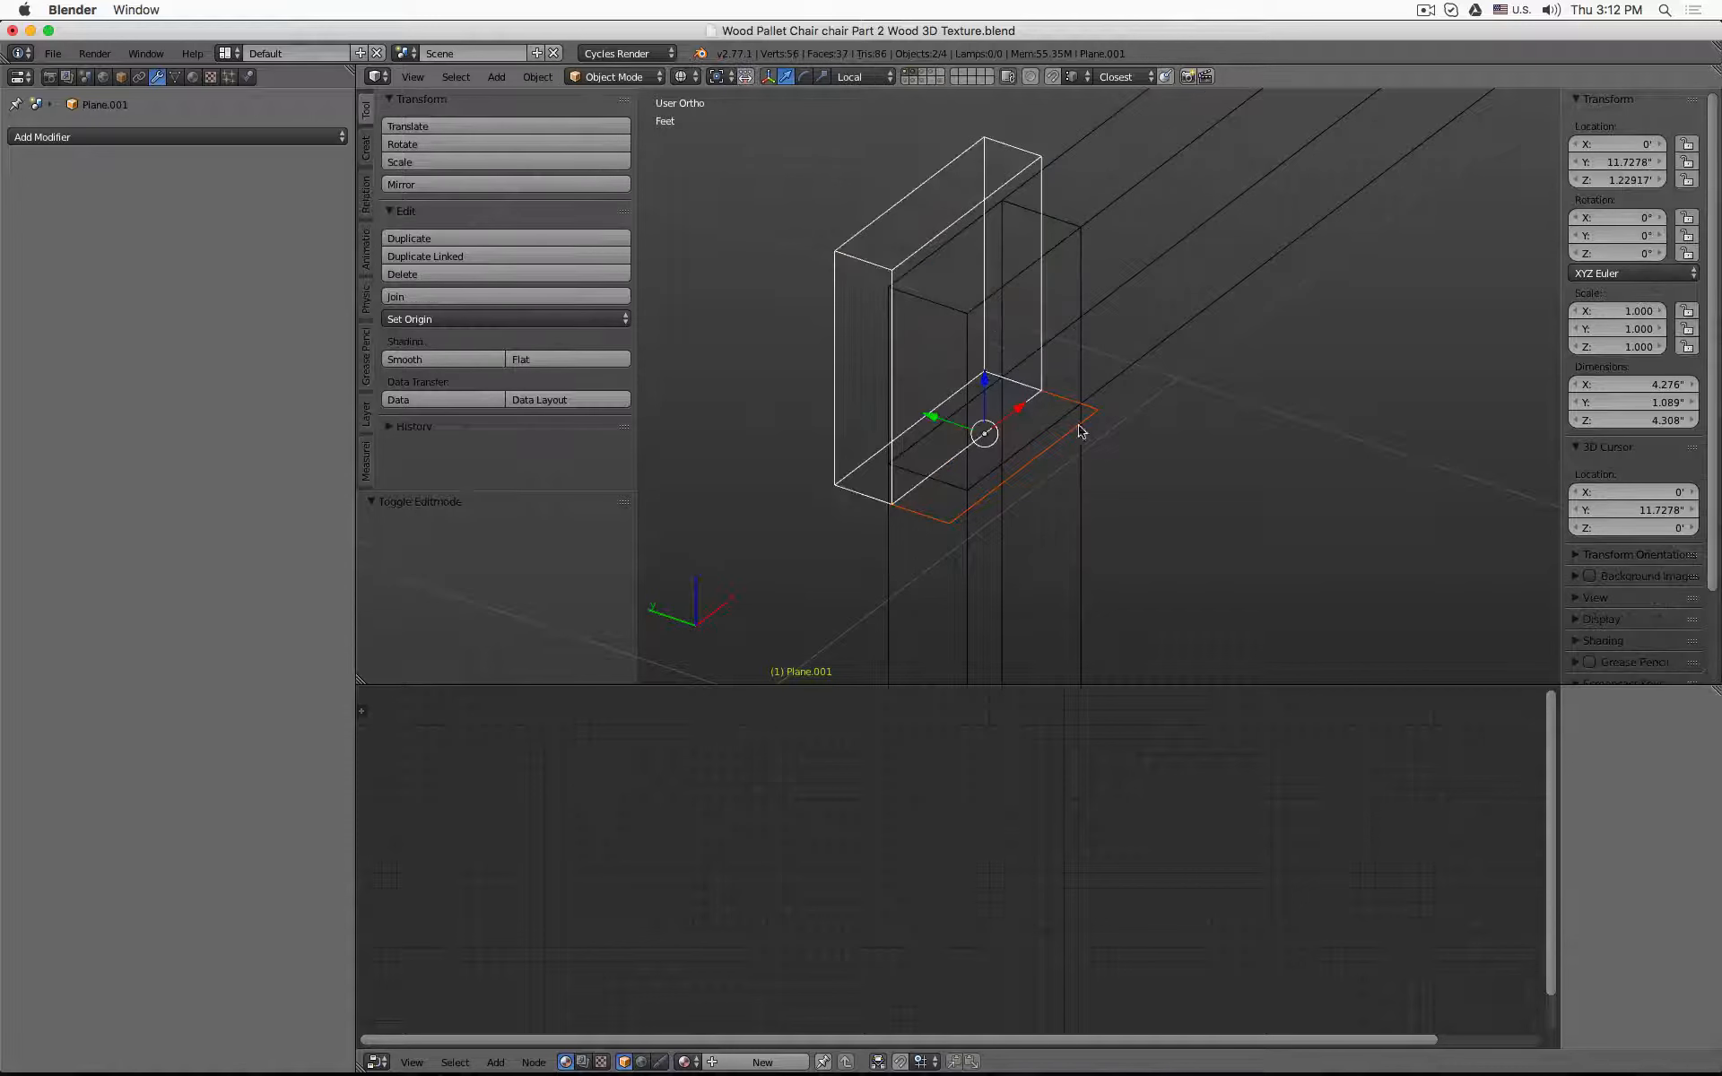
pyautogui.rightClick(1067, 435)
pyautogui.press('Tab')
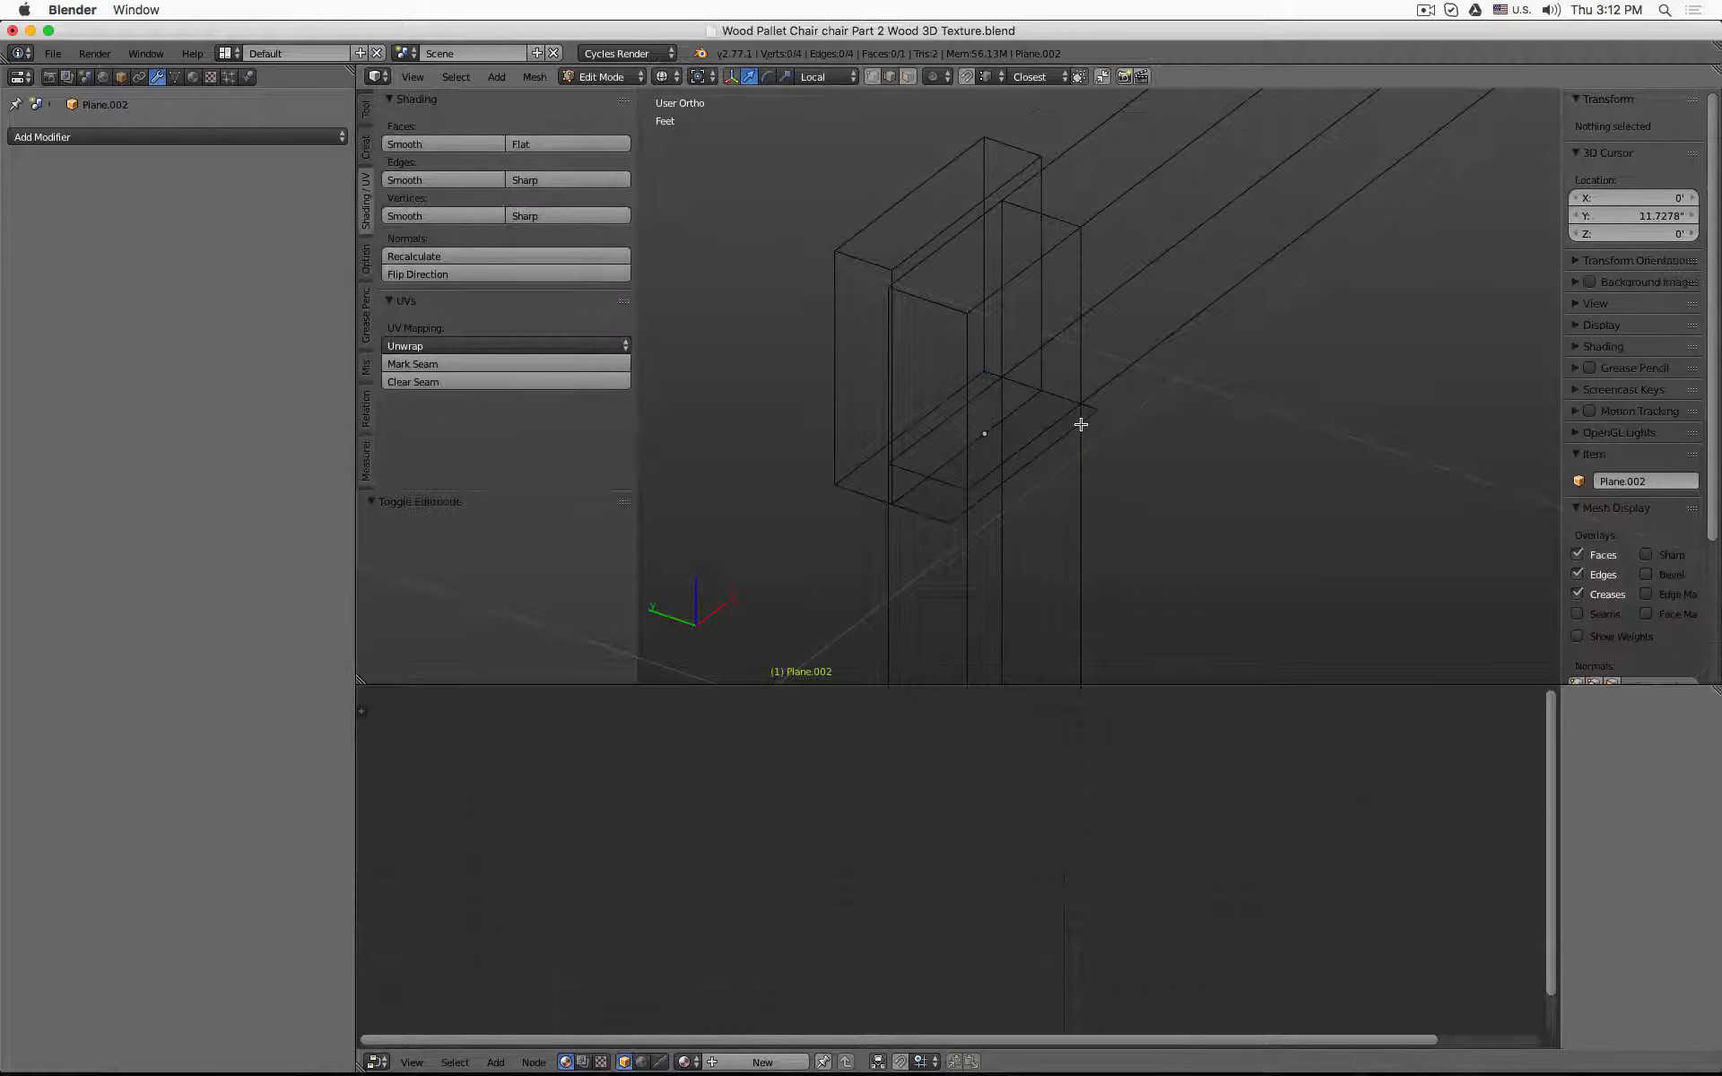
pyautogui.press('a')
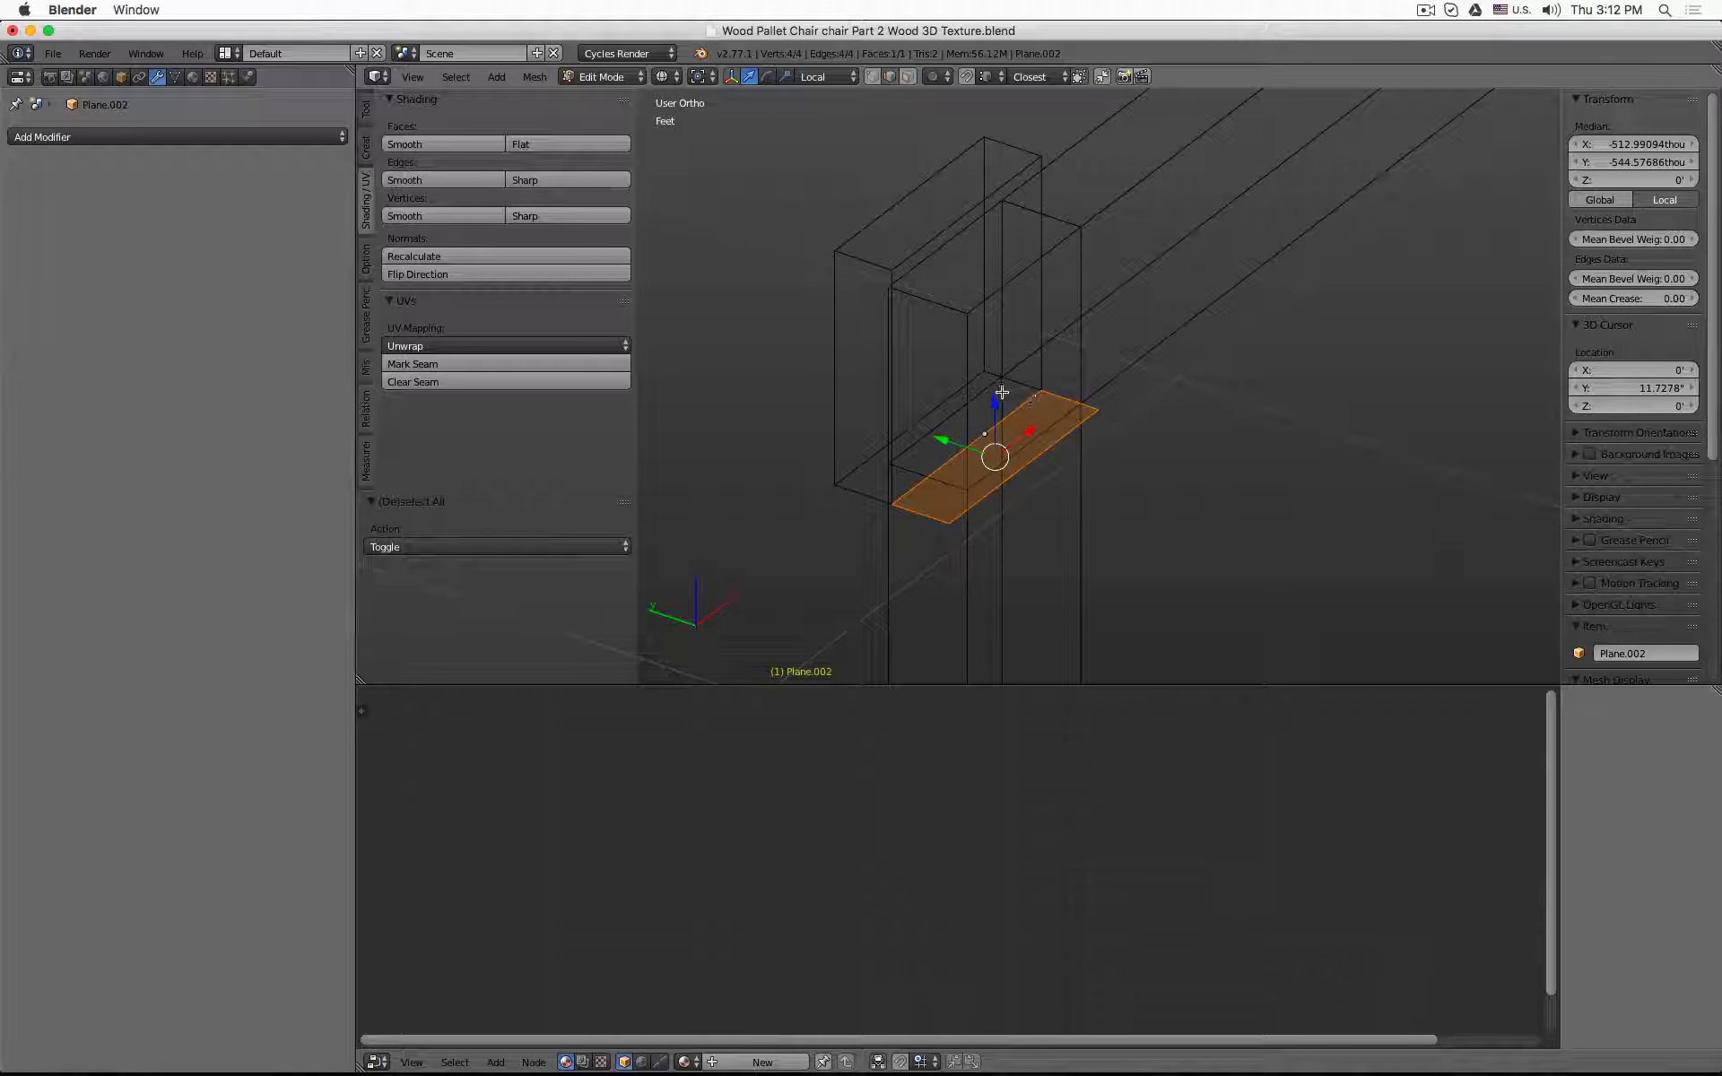
pyautogui.press('e')
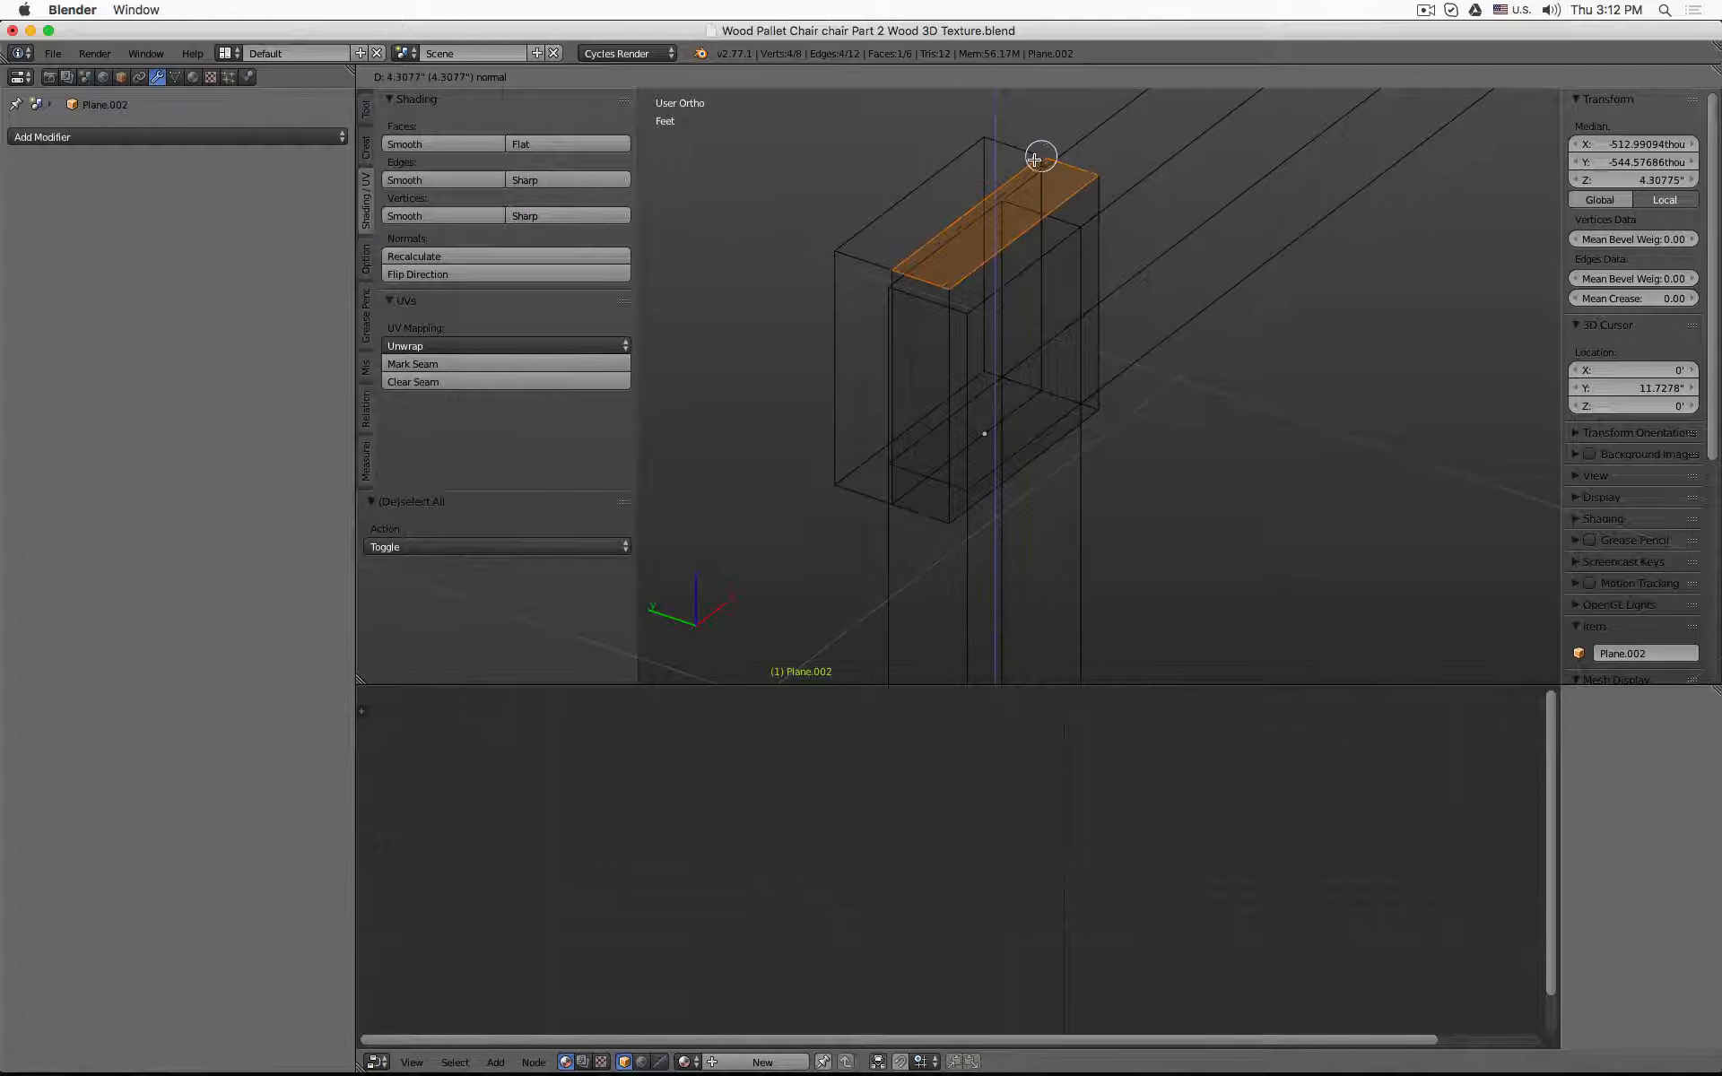
pyautogui.click(1035, 160)
pyautogui.press('z')
pyautogui.moveTo(1053, 485)
pyautogui.mouseDown(button='middle')
pyautogui.moveTo(1072, 454)
pyautogui.moveTo(1076, 291)
pyautogui.moveTo(1084, 323)
pyautogui.moveTo(1282, 396)
pyautogui.moveTo(961, 269)
pyautogui.moveTo(1113, 351)
pyautogui.moveTo(1058, 467)
pyautogui.moveTo(1084, 520)
pyautogui.mouseUp(button='middle')
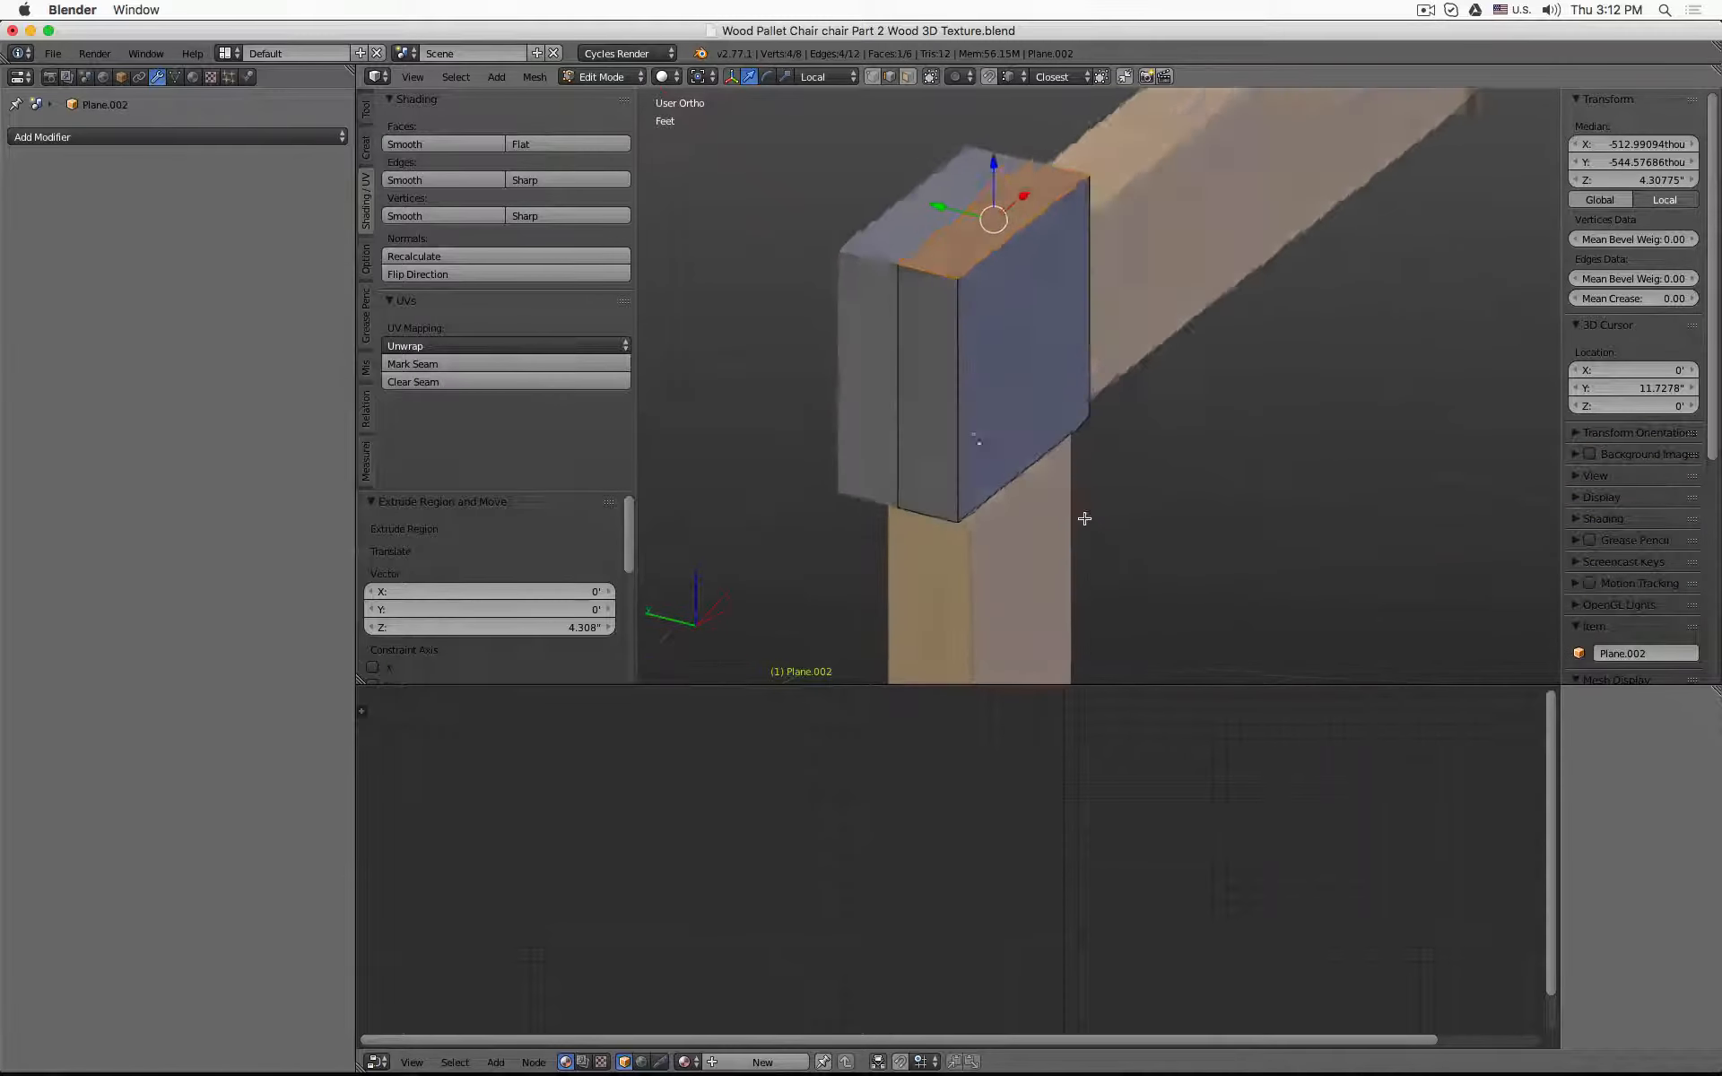
# - Recalculate the normals of the entire second block and return to Object Mode
pyautogui.press('a')
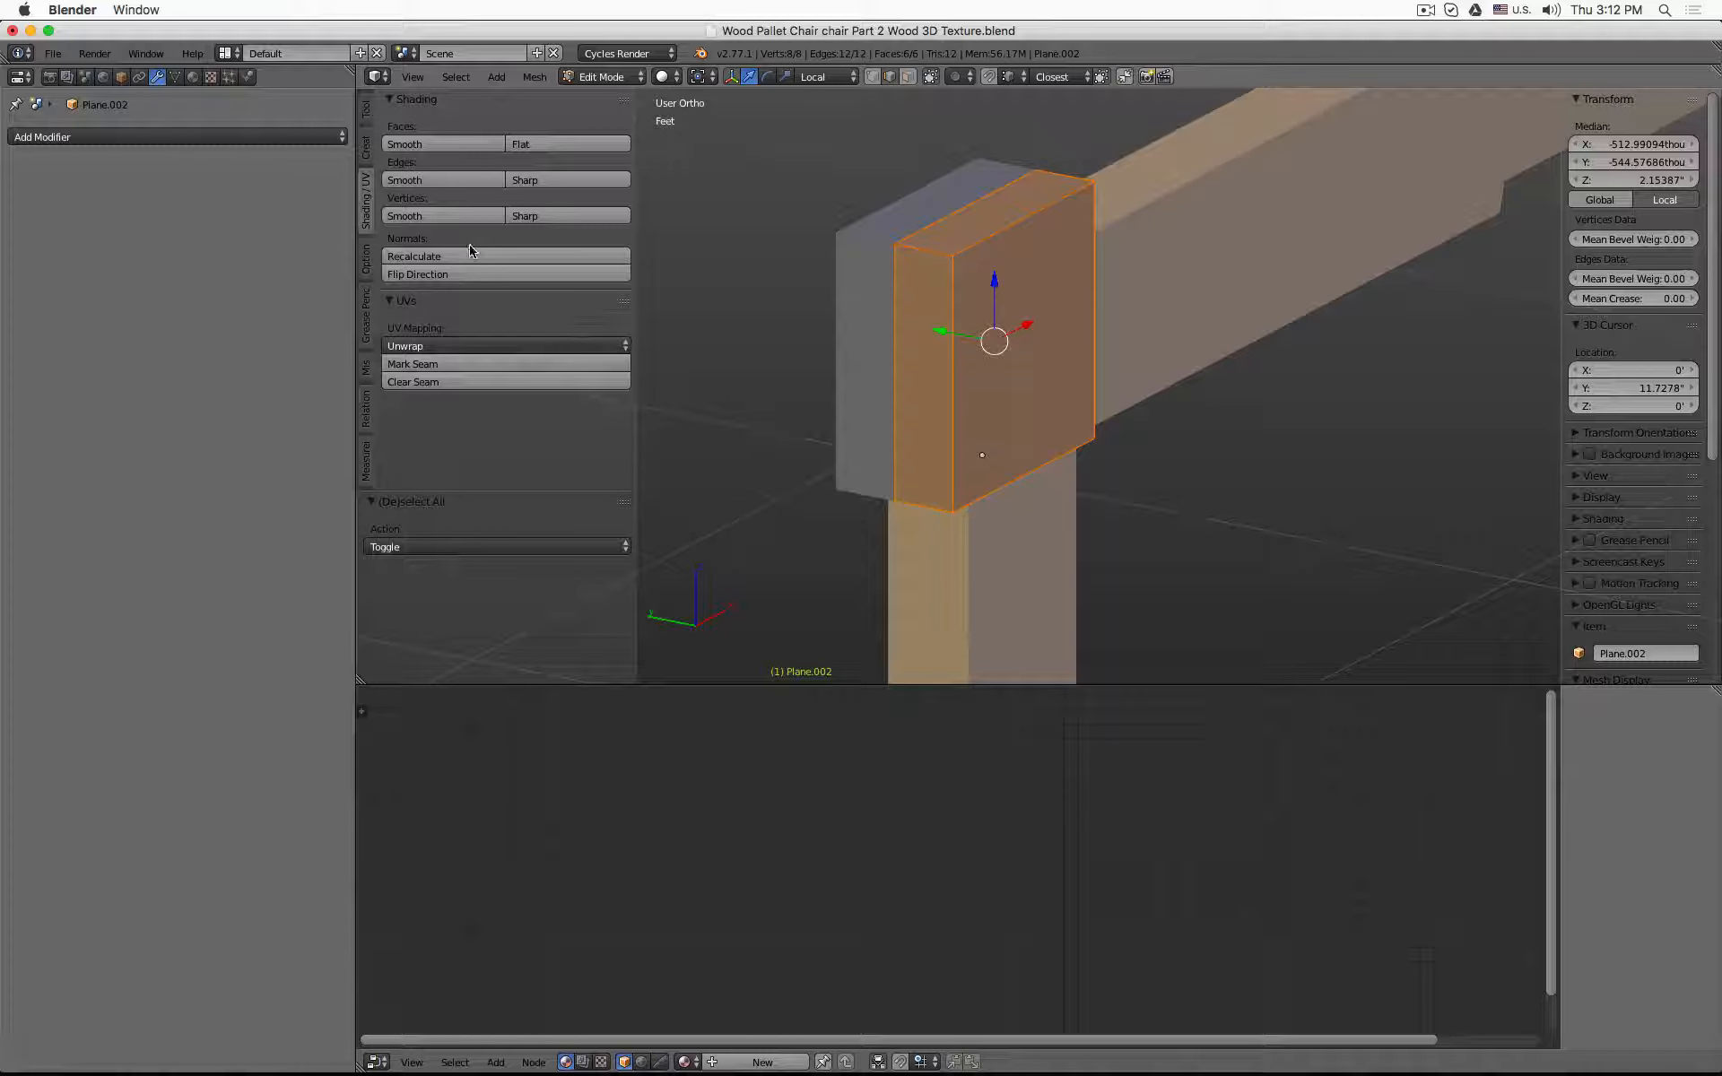
pyautogui.click(472, 259)
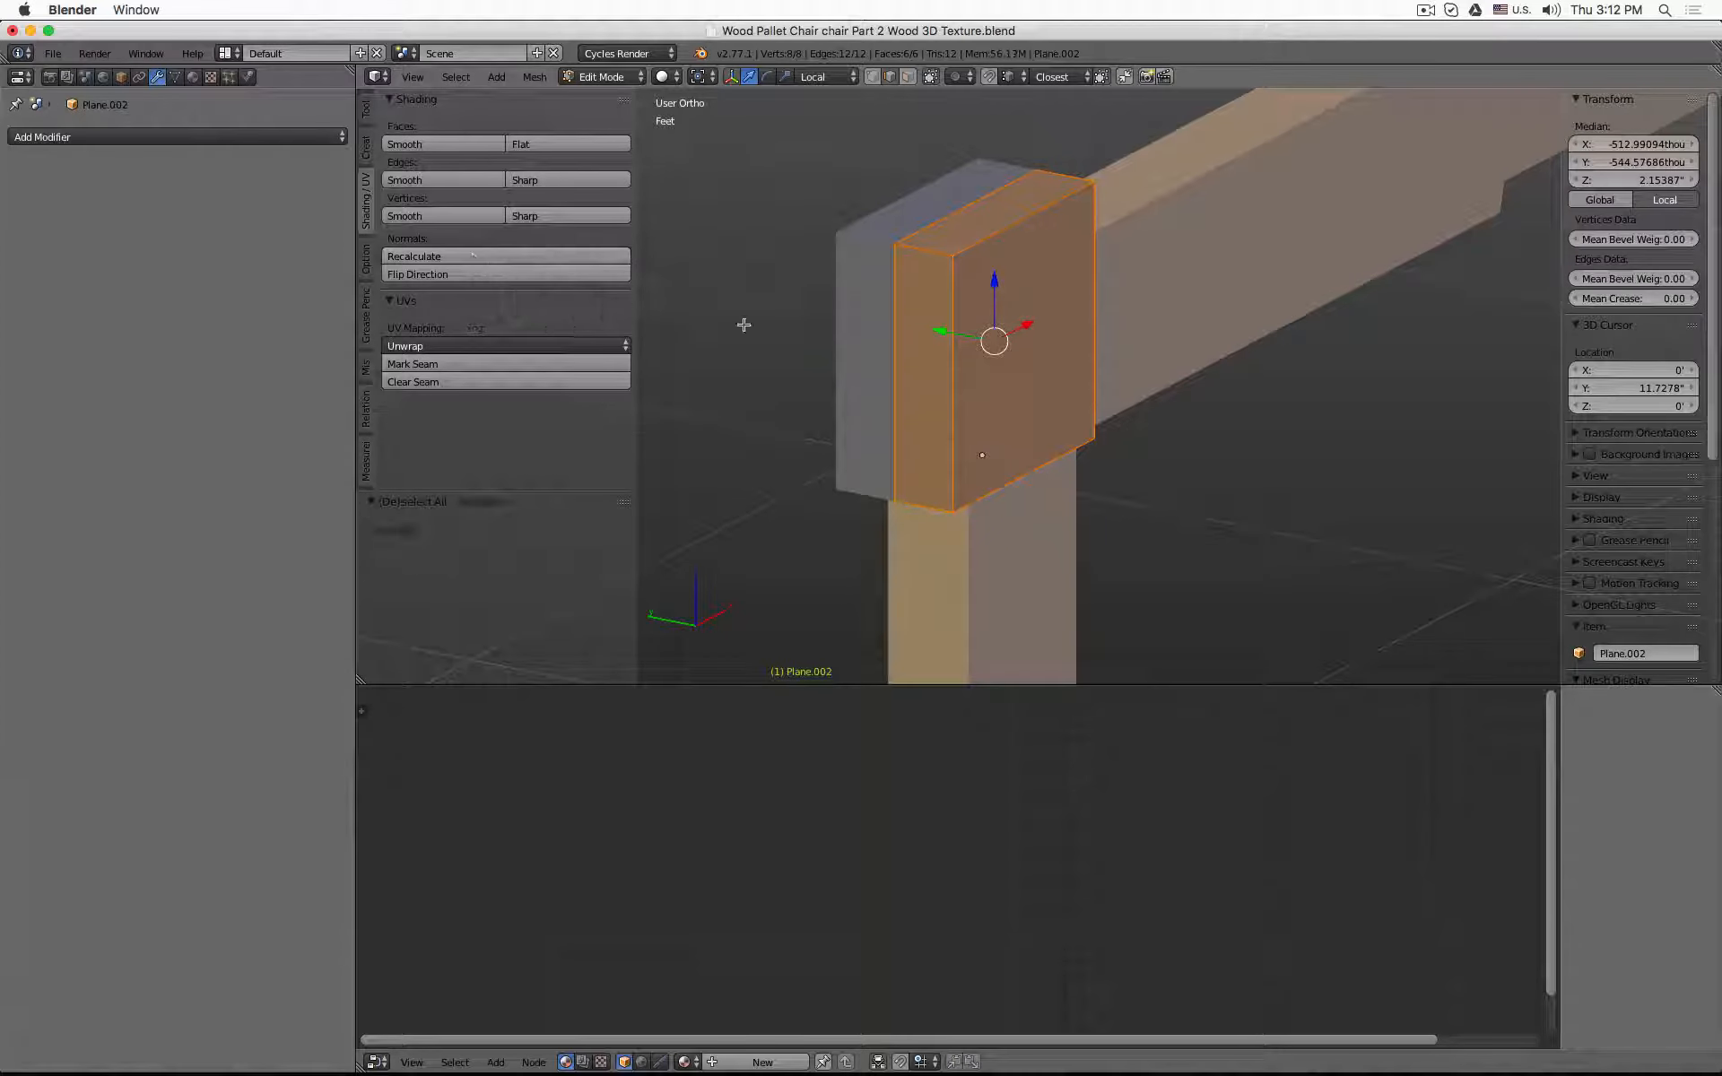
pyautogui.scroll(-3, 955, 462)
pyautogui.press('Tab')
# - Rename the outer block object at the leg joint as "Boolean Front Leg Out"
pyautogui.rightClick(878, 345)
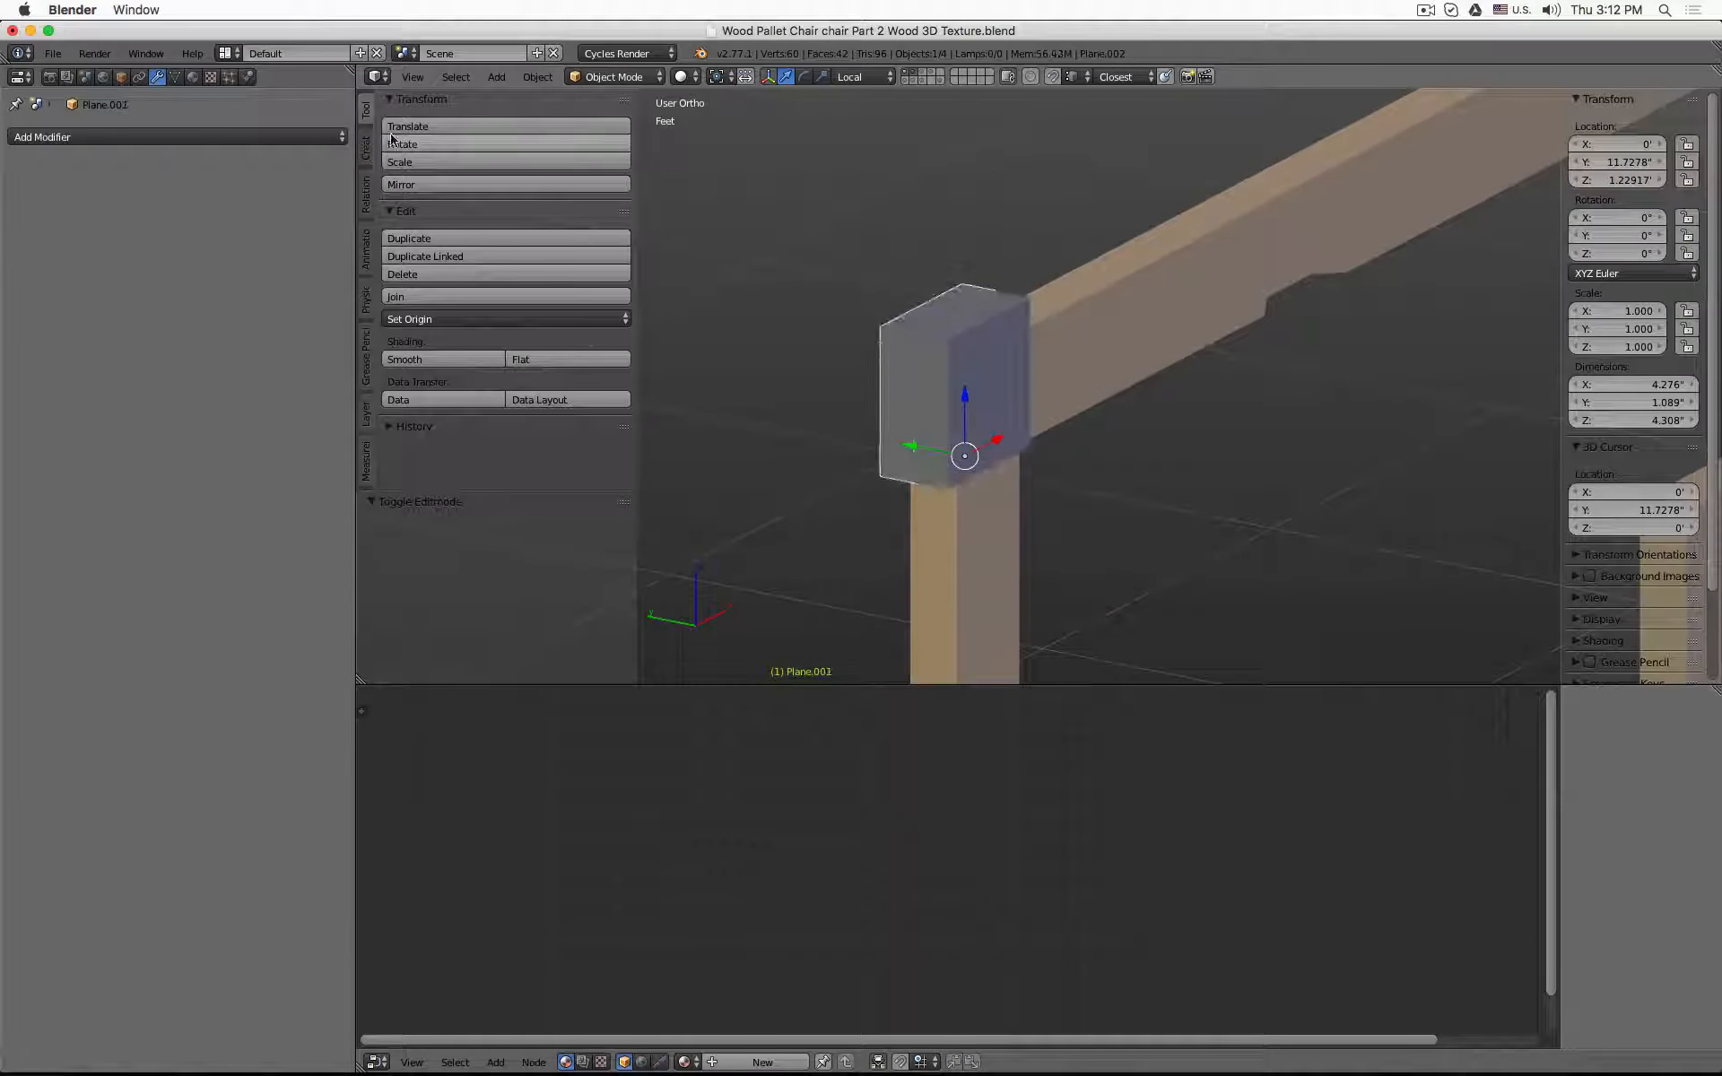
pyautogui.click(122, 76)
pyautogui.click(135, 136)
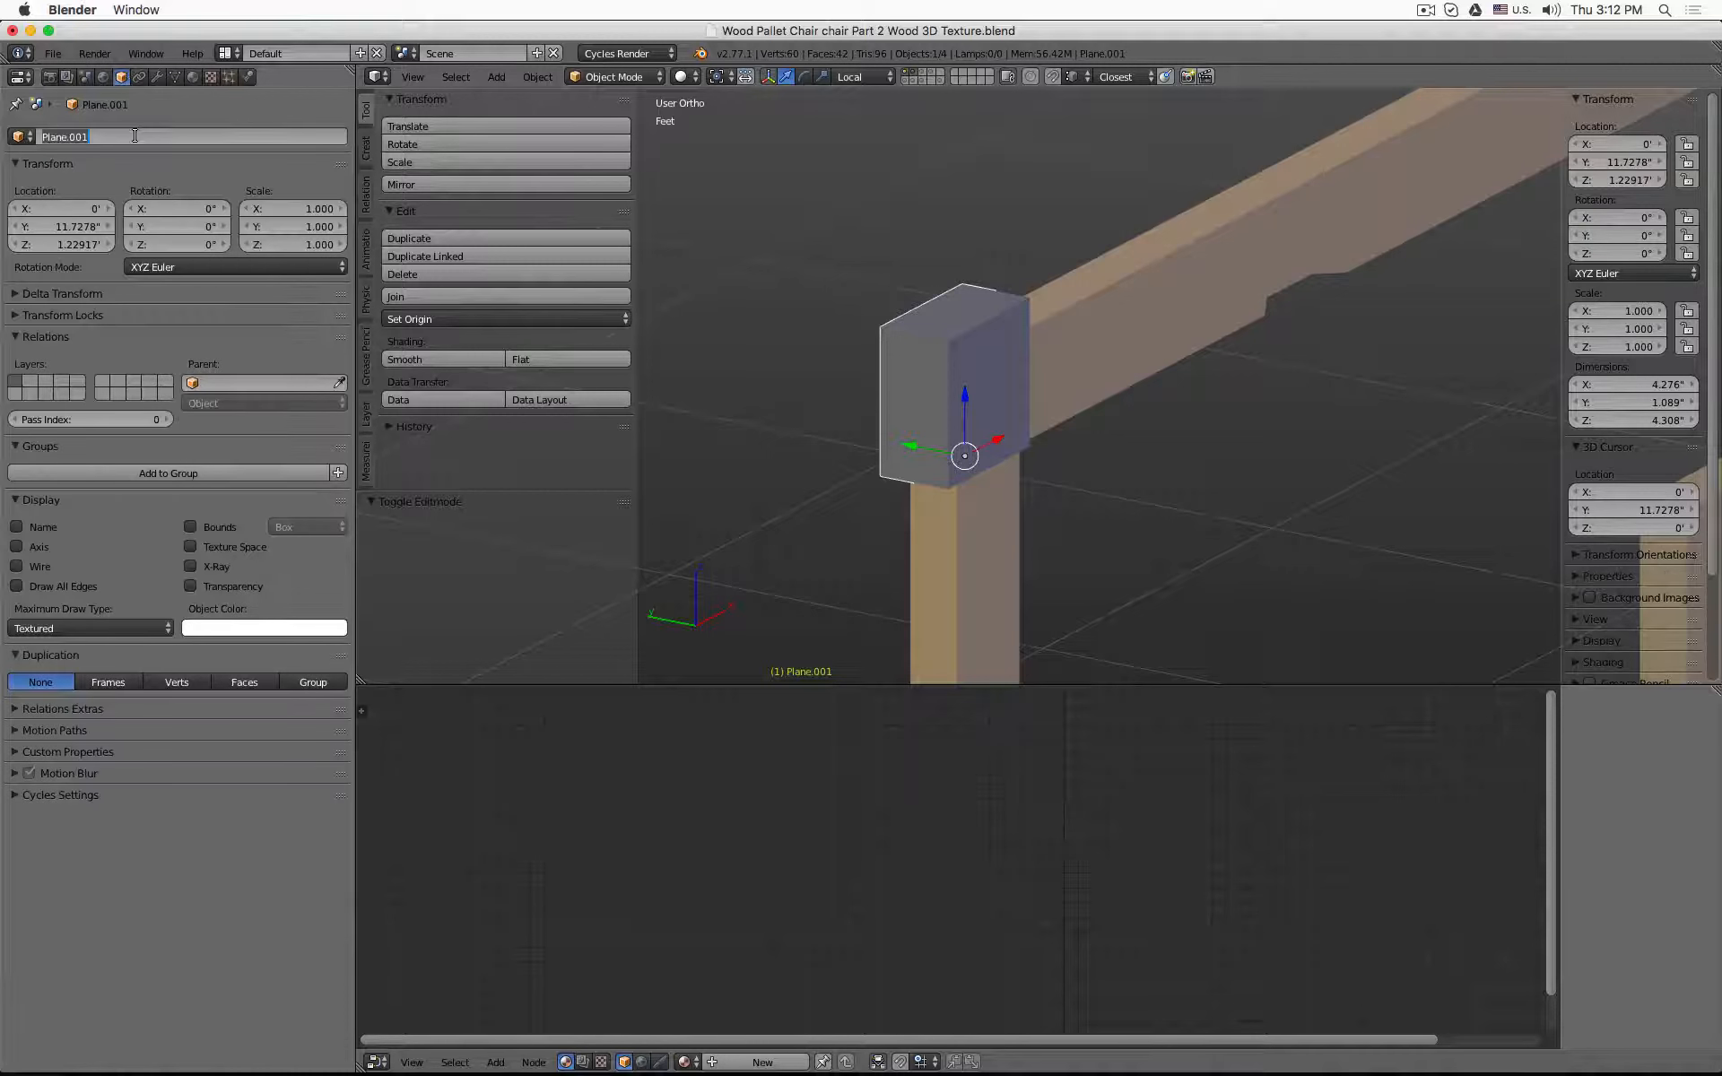
pyautogui.write('Front Leg Outs')
pyautogui.press('Return')
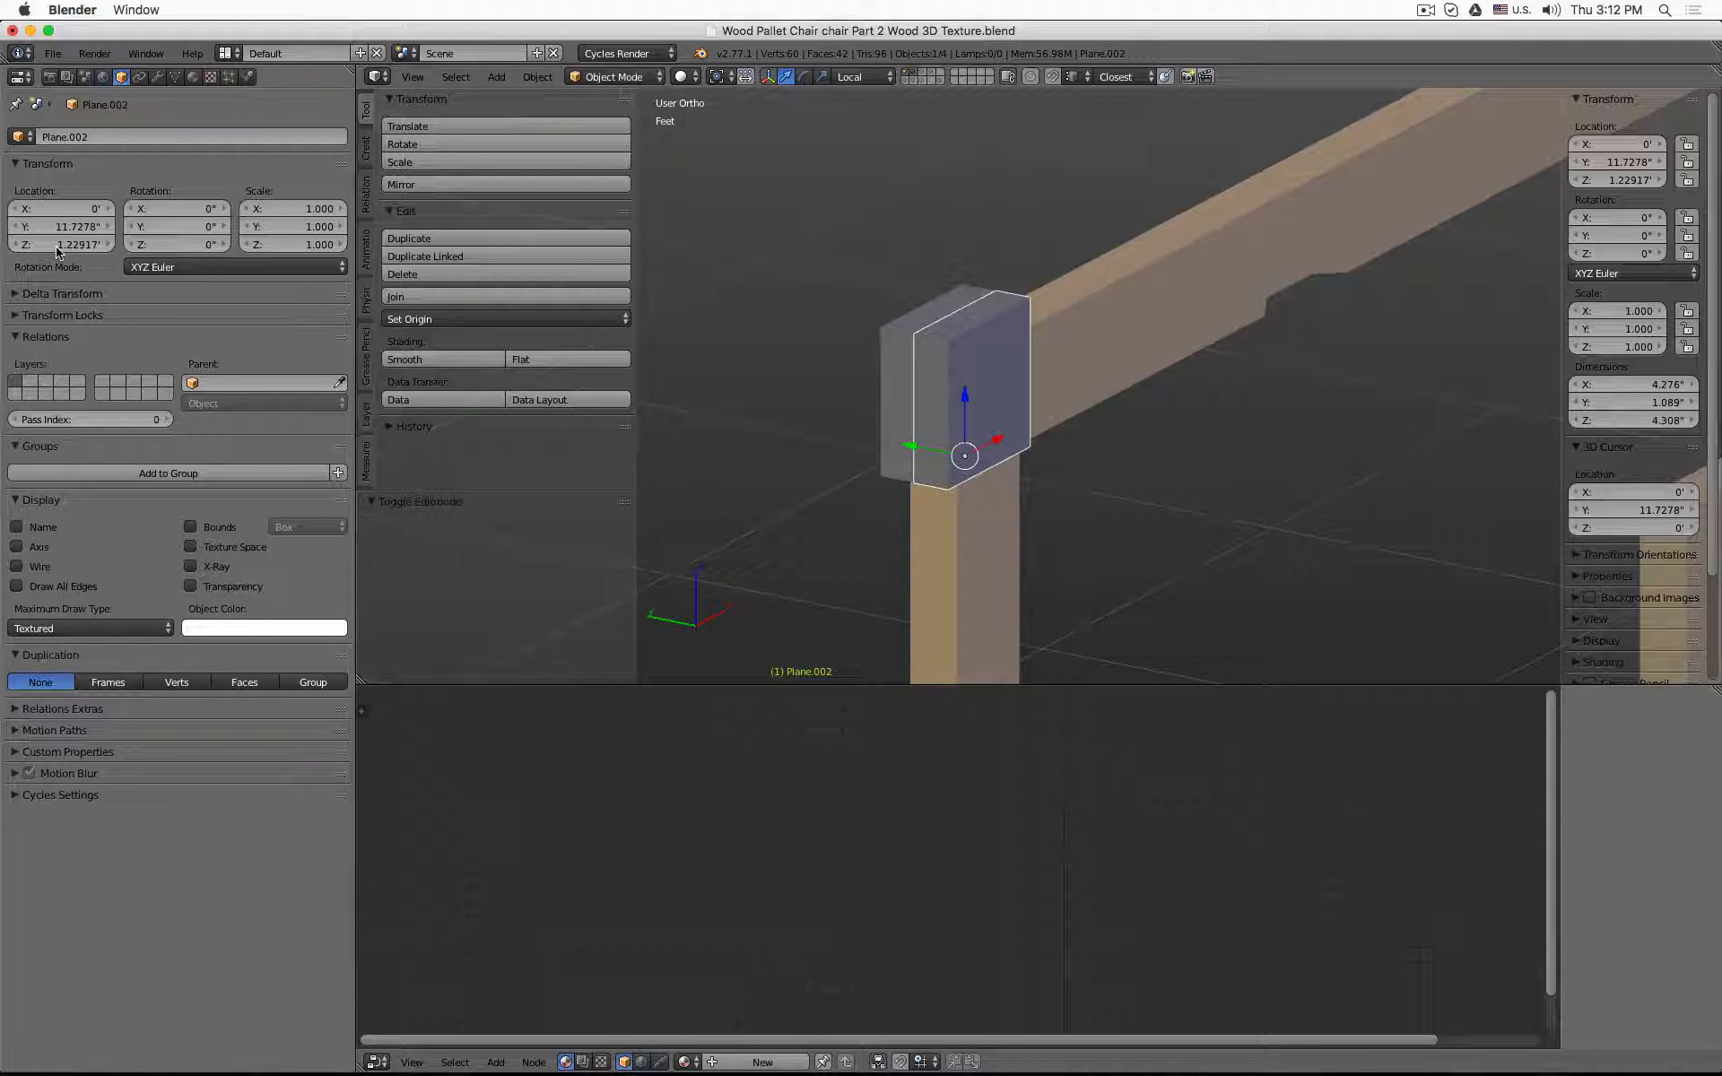
# - Rename the inner block object at the leg joint as "Boolean Front Leg In"
pyautogui.click(163, 137)
pyautogui.write('Boolean')
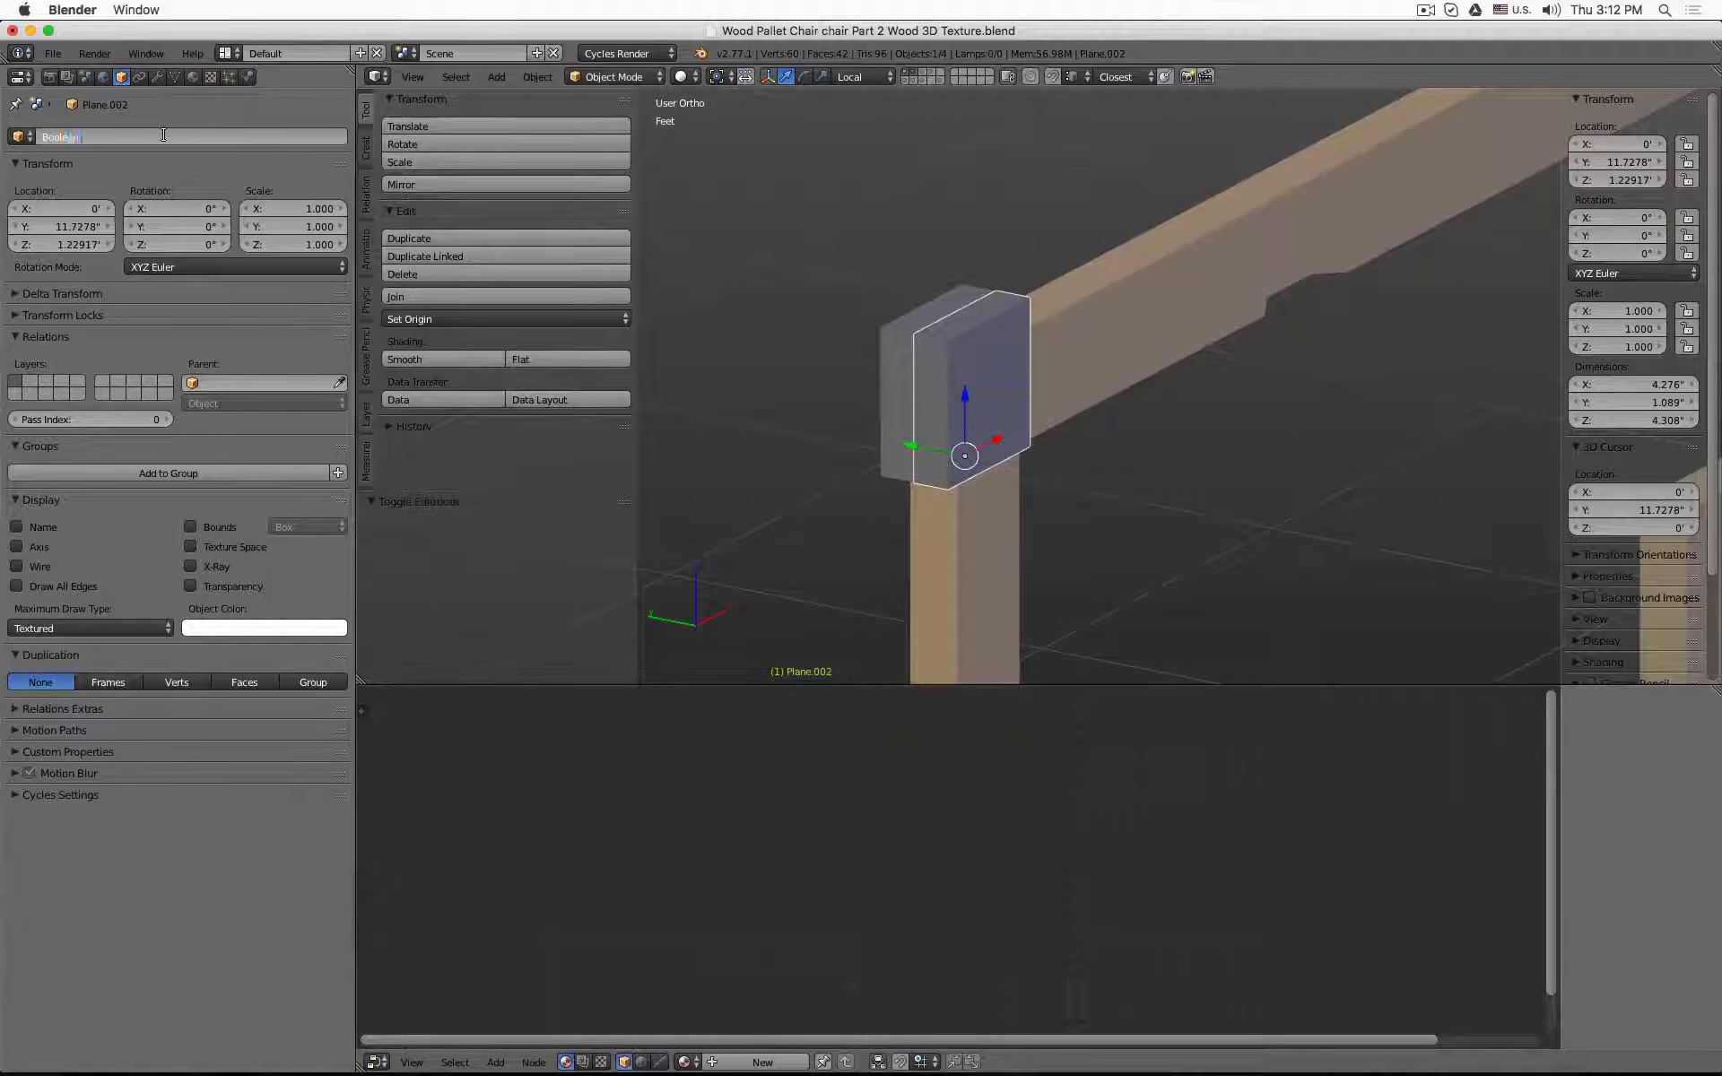
pyautogui.write(' Front Leg In')
pyautogui.press('Return')
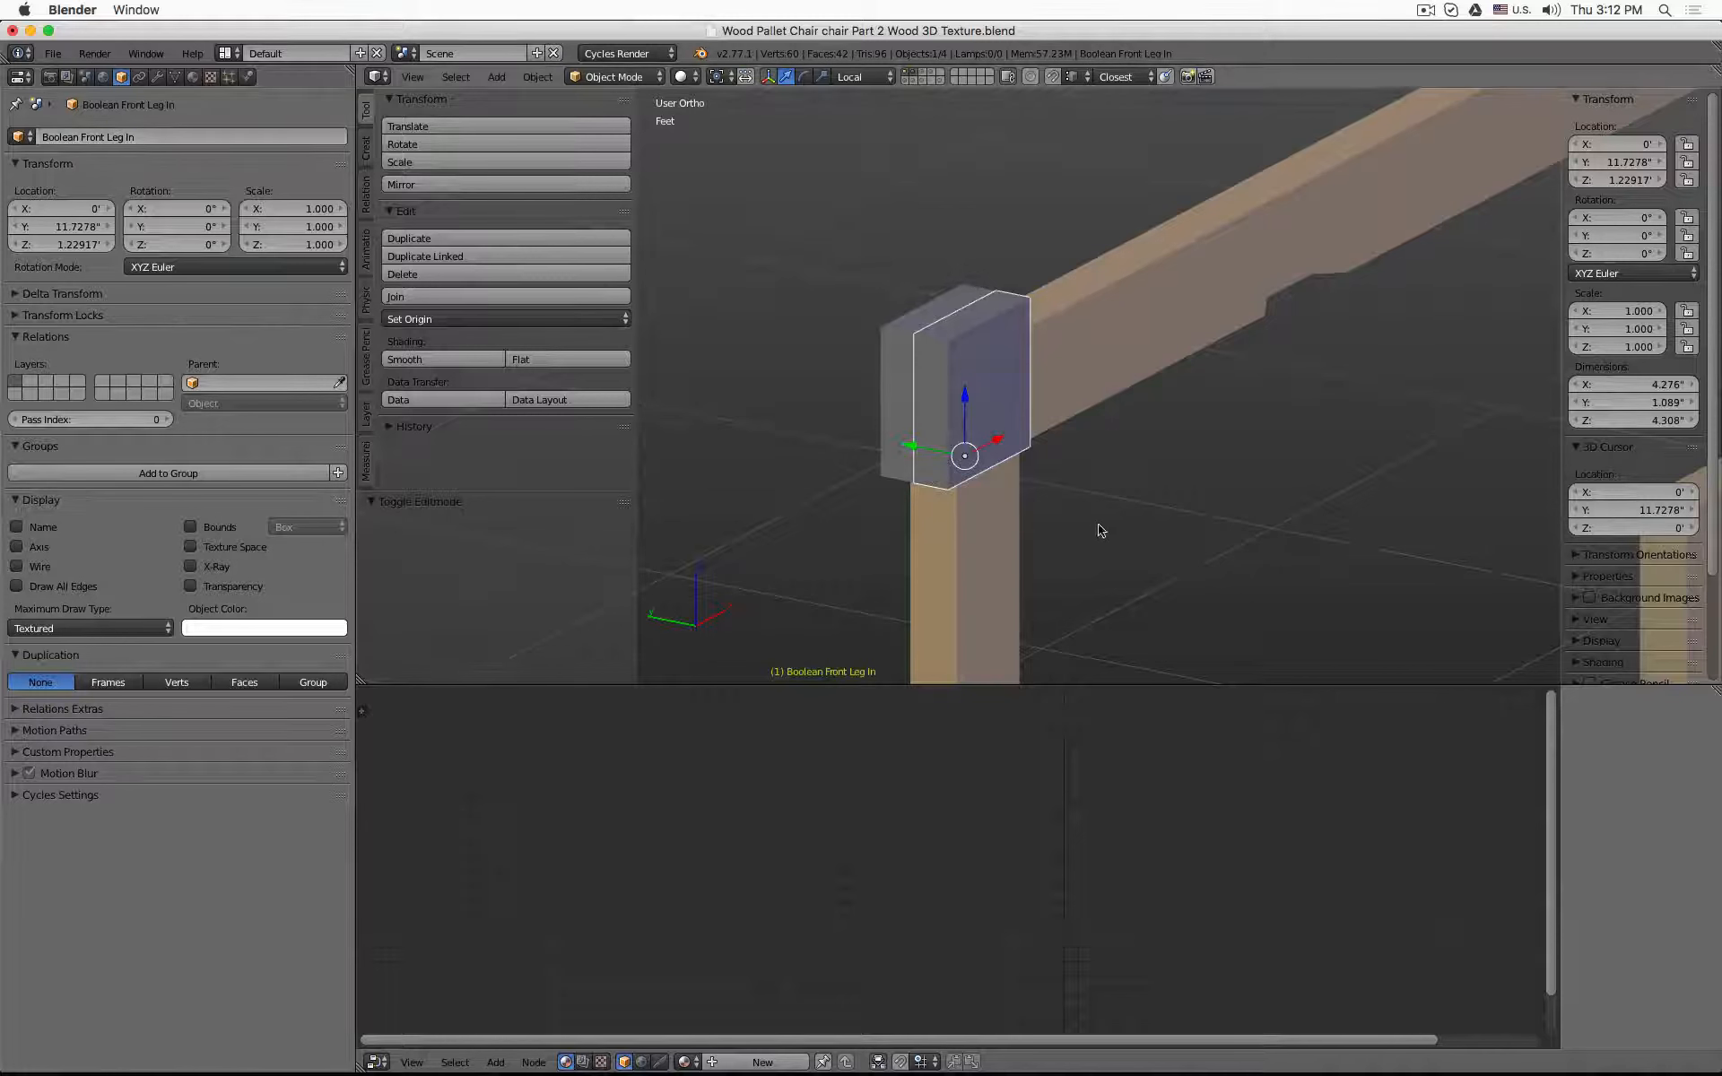
# - Assign Boolean Front Leg In as the cutting object of the front leg's first Boolean modifier, which has no object
pyautogui.press('z')
pyautogui.scroll(-3, 1115, 530)
pyautogui.moveTo(1114, 530)
pyautogui.mouseDown(button='middle')
pyautogui.moveTo(1144, 529)
pyautogui.moveTo(1102, 543)
pyautogui.mouseUp(button='middle')
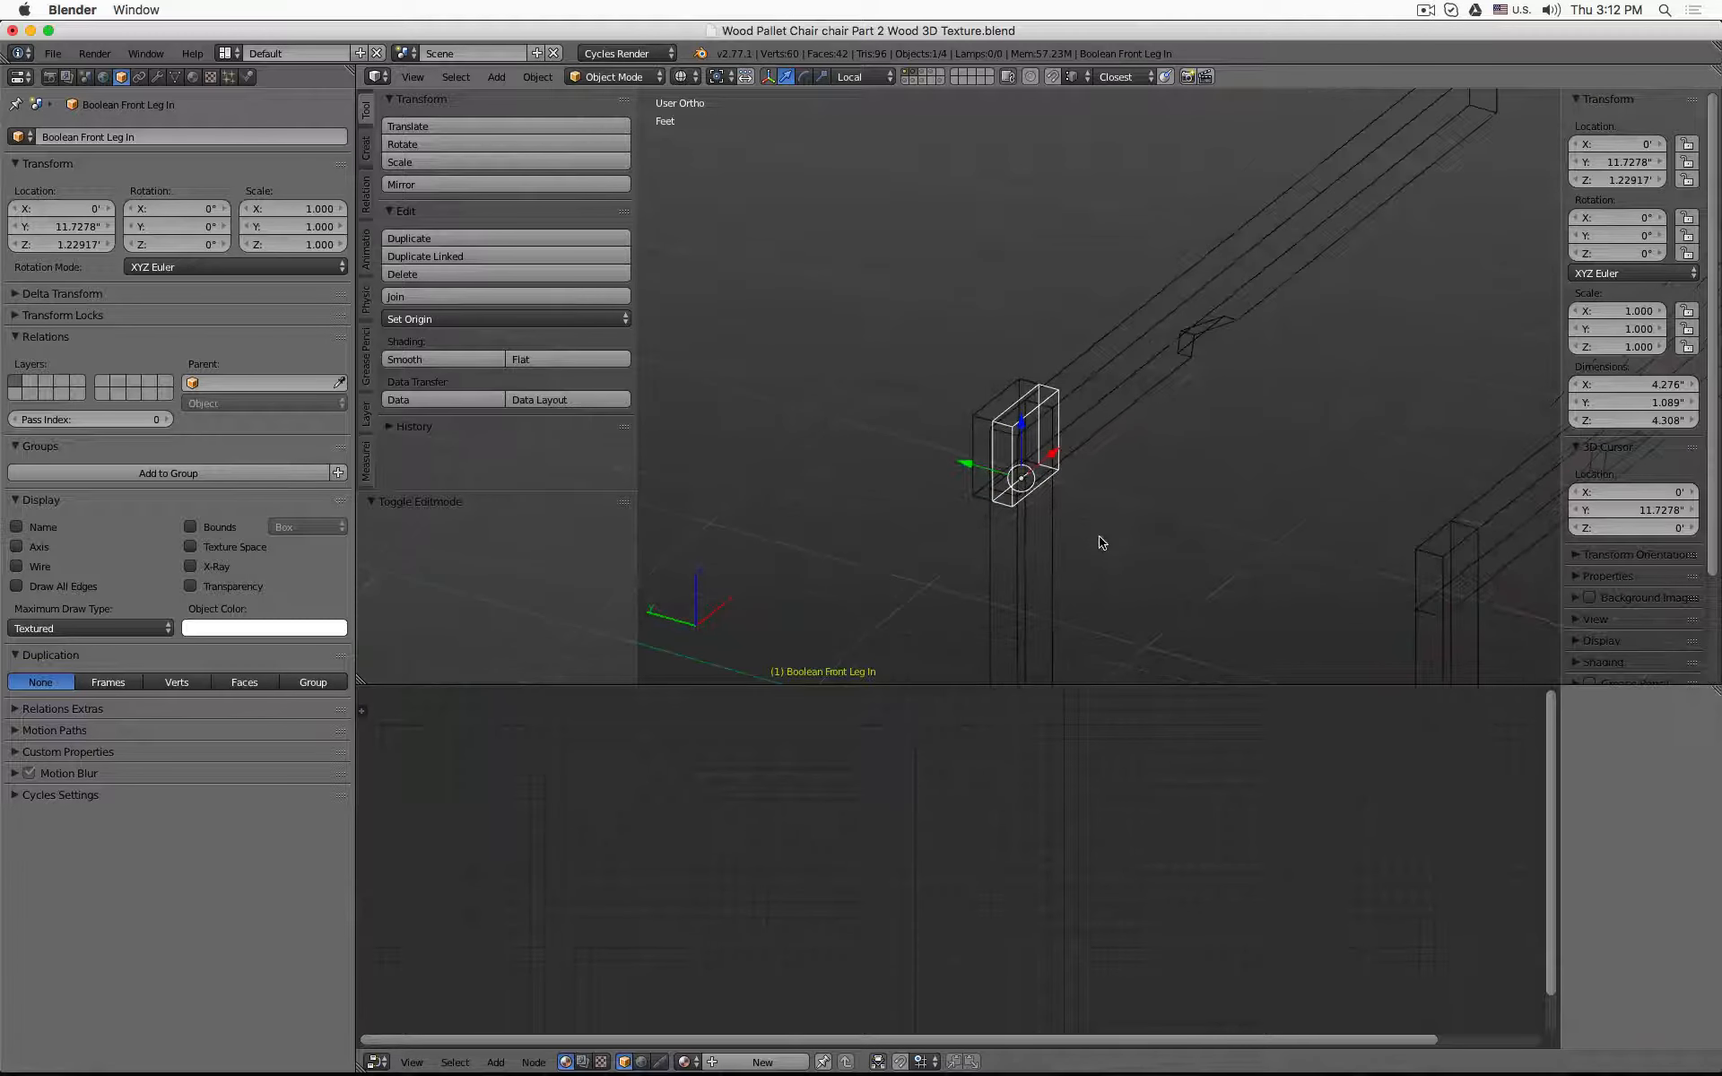
pyautogui.rightClick(1011, 547)
pyautogui.moveTo(864, 530); pyautogui.dragTo(834, 534, button='middle')
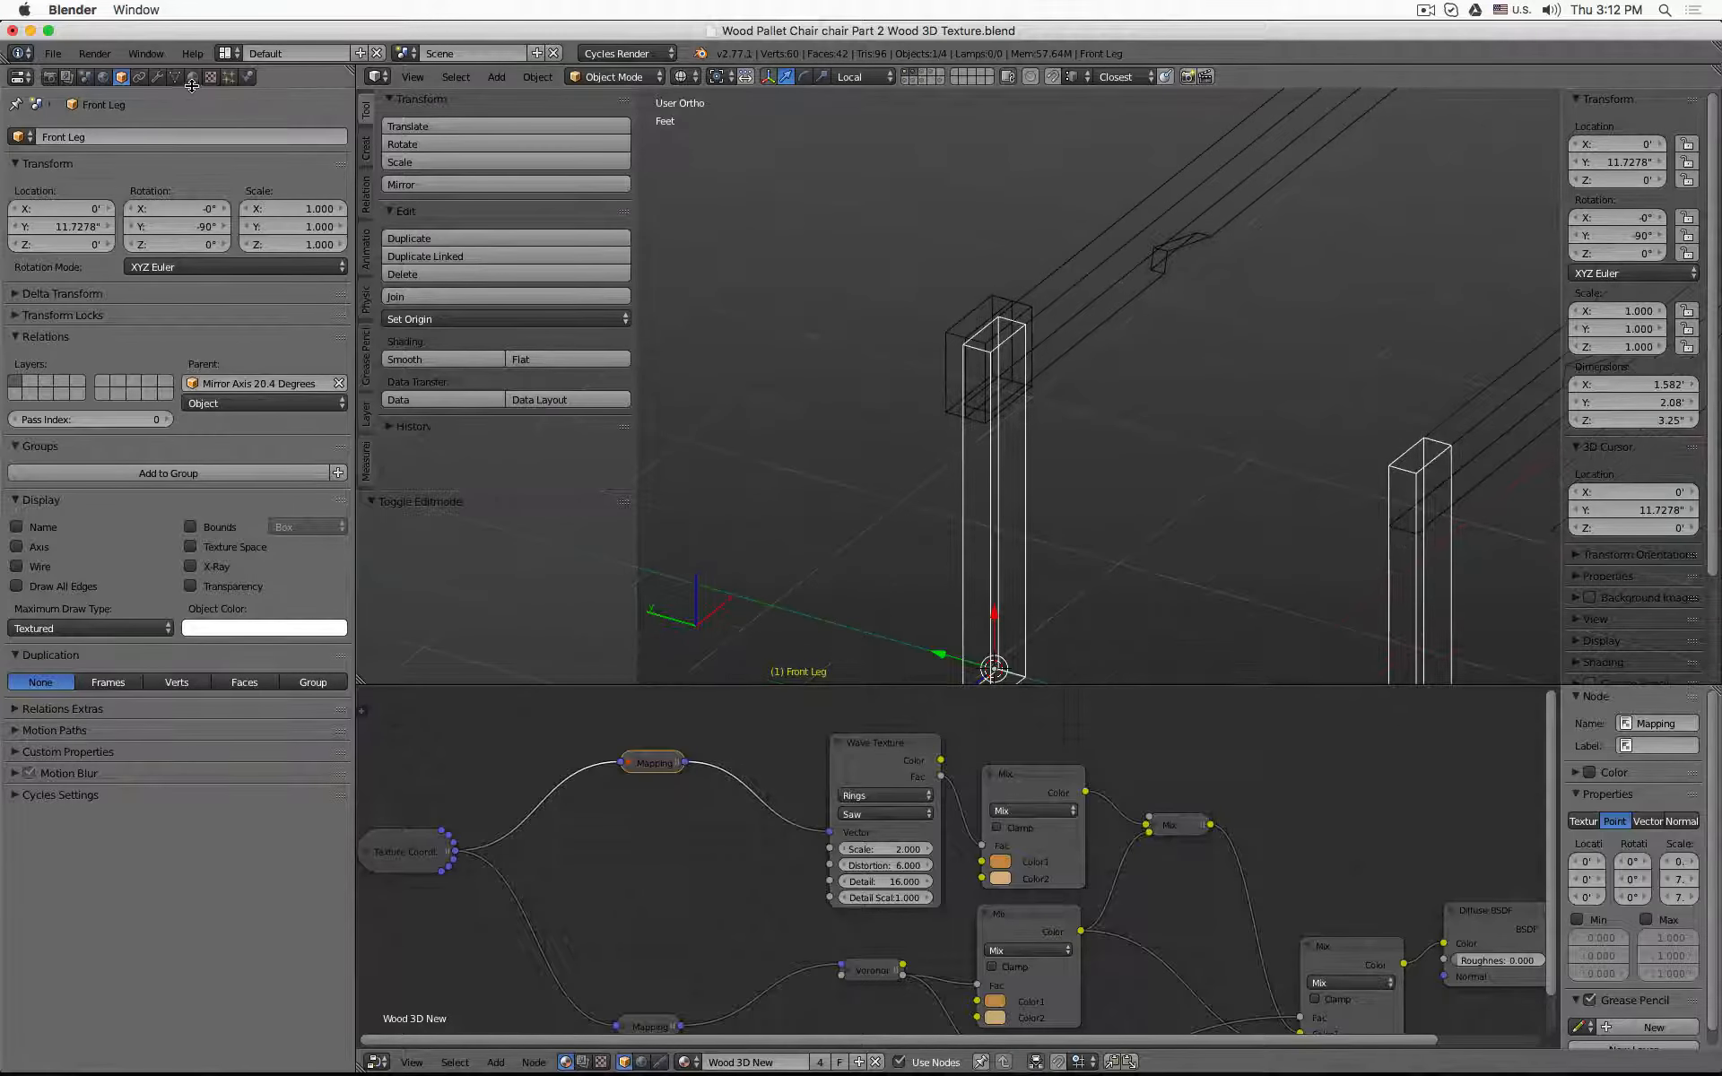
pyautogui.click(158, 78)
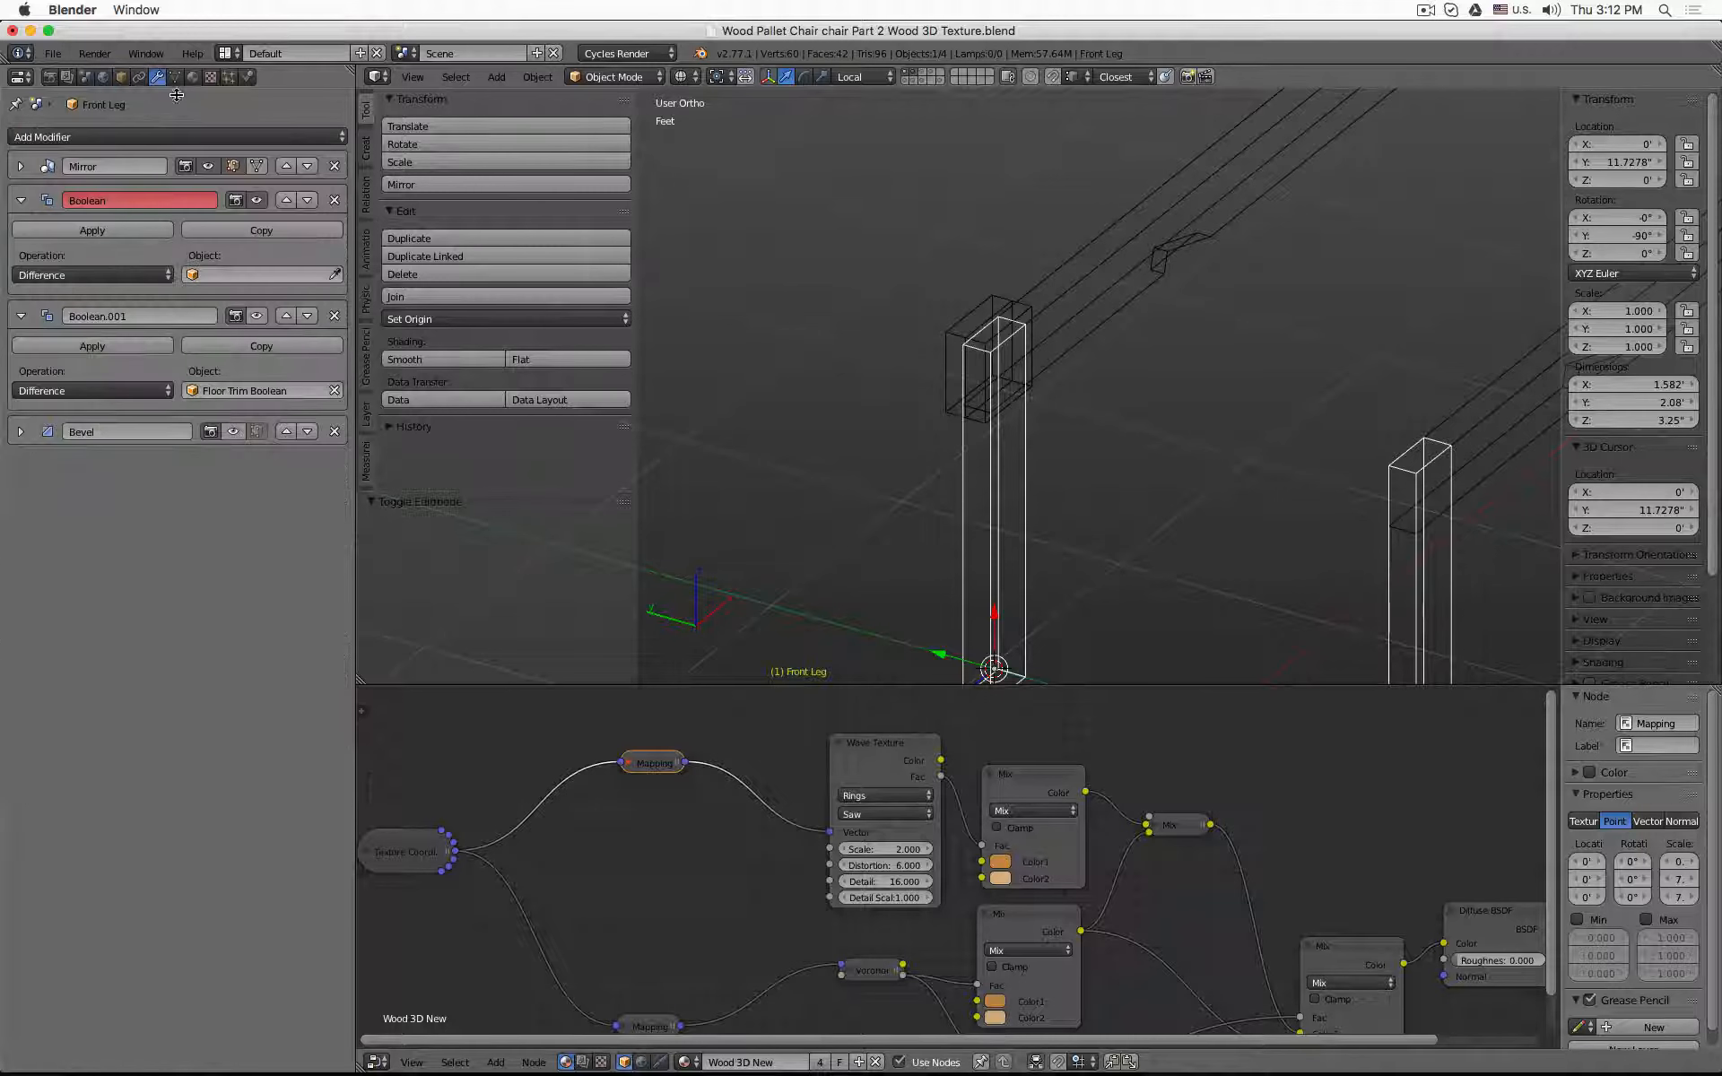
pyautogui.click(335, 275)
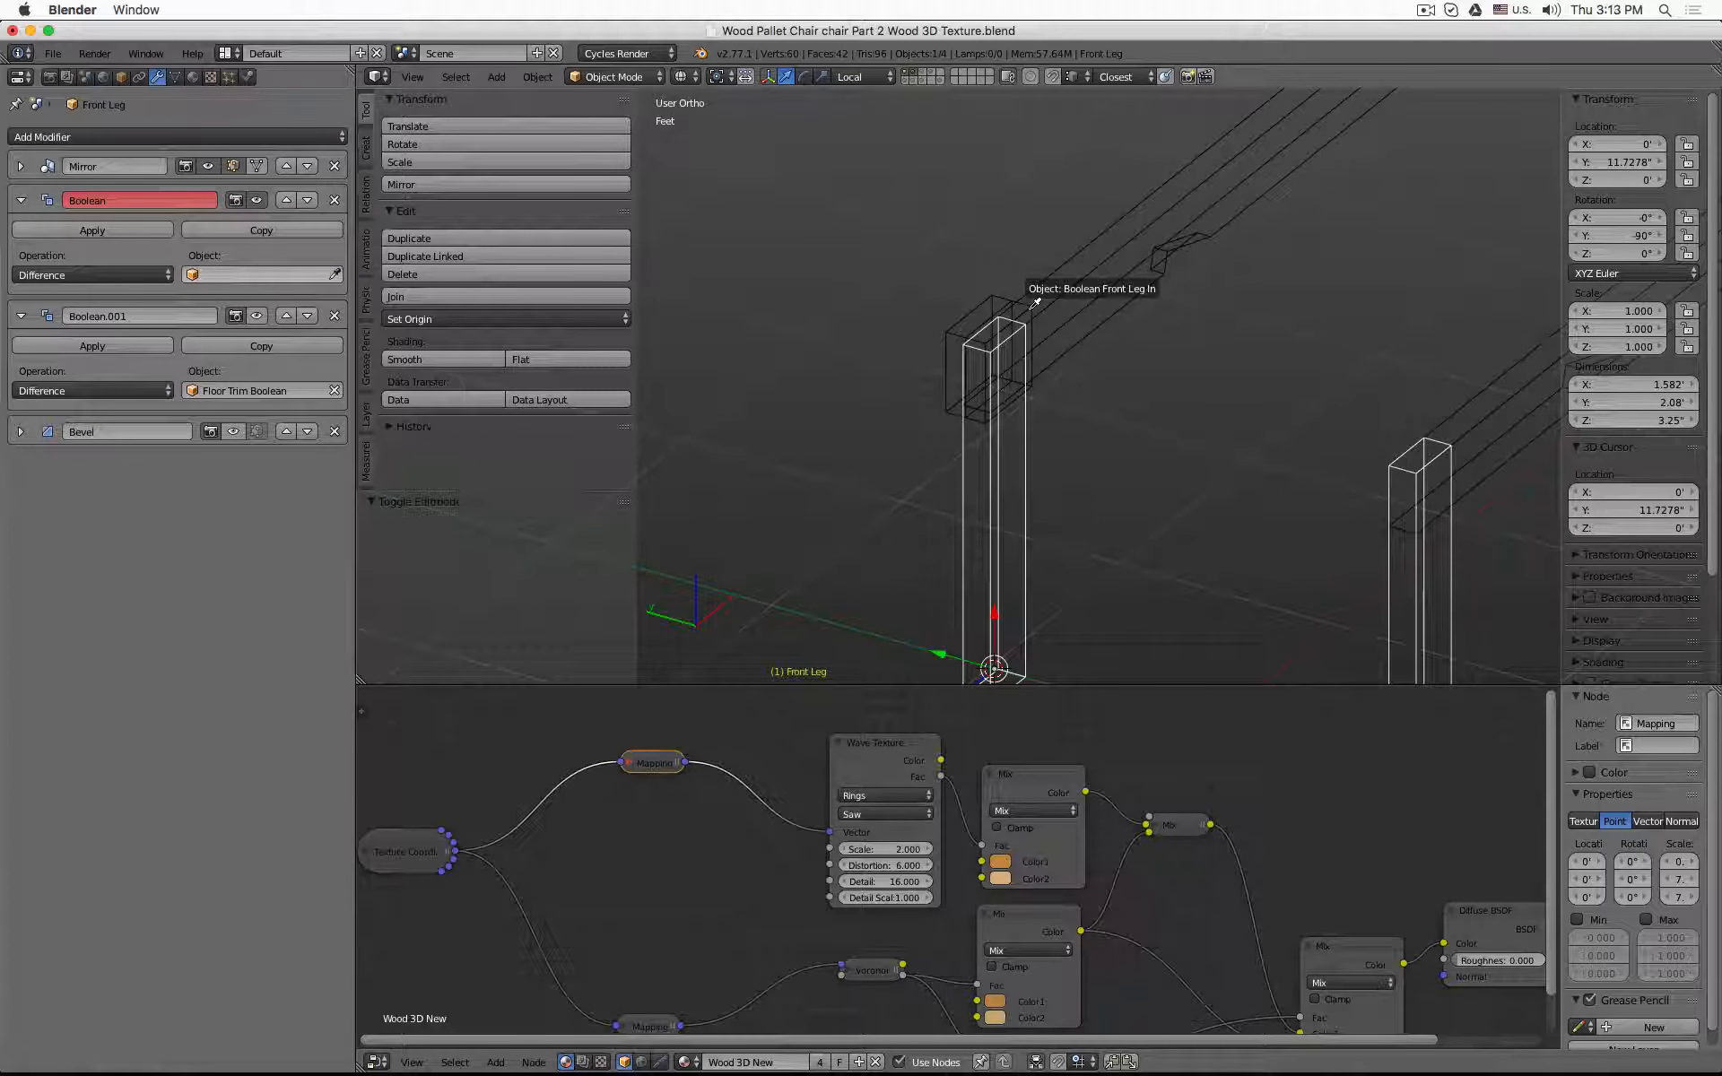
pyautogui.click(1035, 305)
pyautogui.scroll(1, 1065, 346)
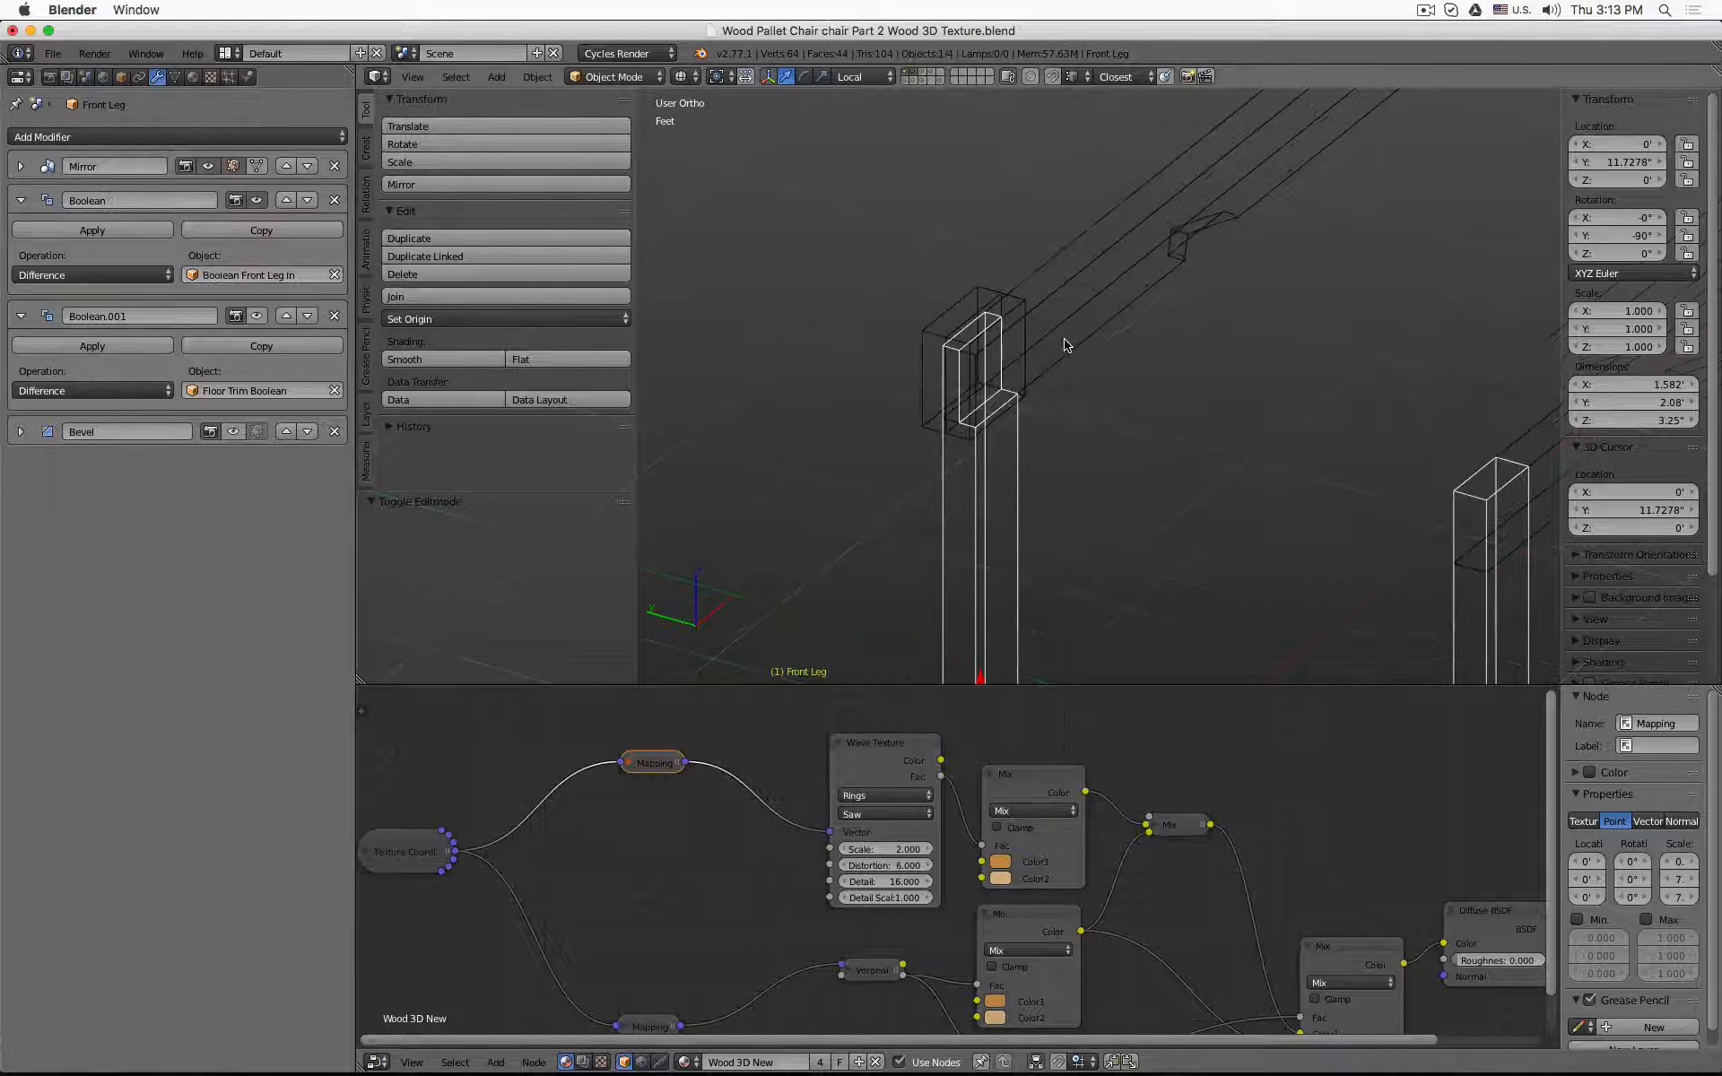
# - Assign Boolean Front Leg Out as the cutting object of the back leg's Front Leg Boolean modifier
pyautogui.rightClick(1061, 261)
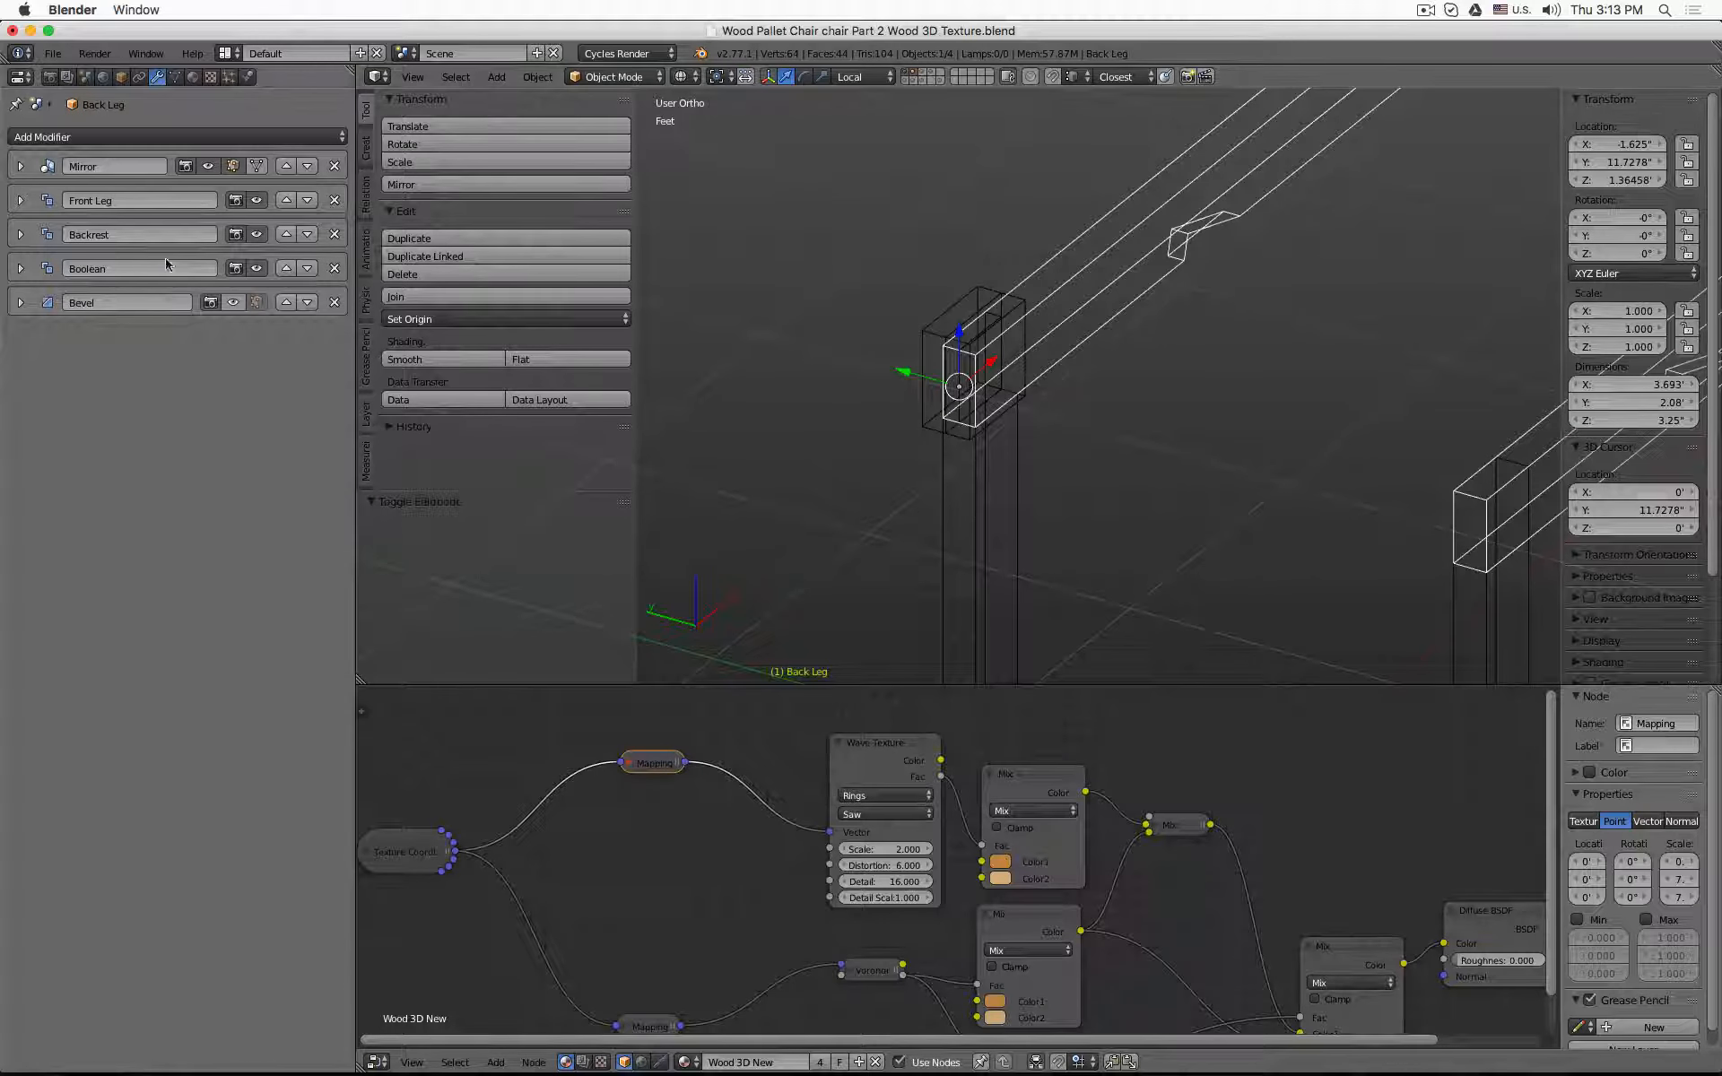
pyautogui.click(20, 200)
pyautogui.click(335, 275)
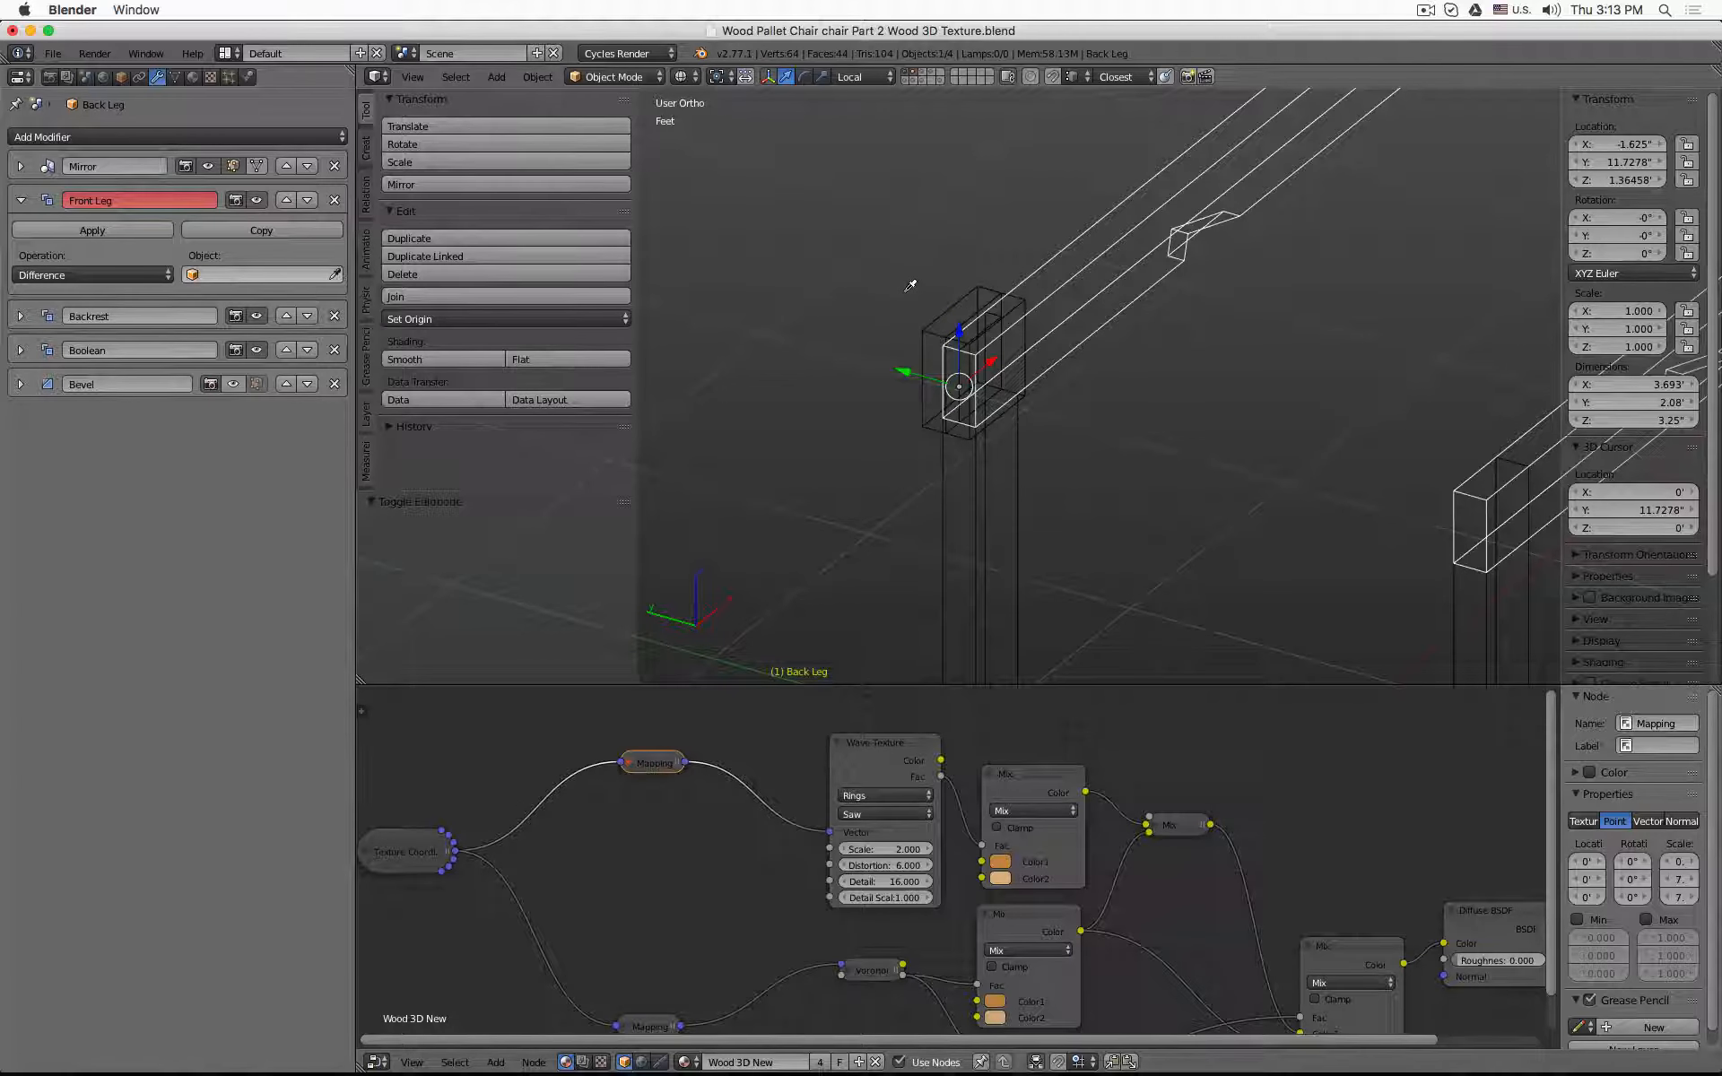
pyautogui.click(920, 330)
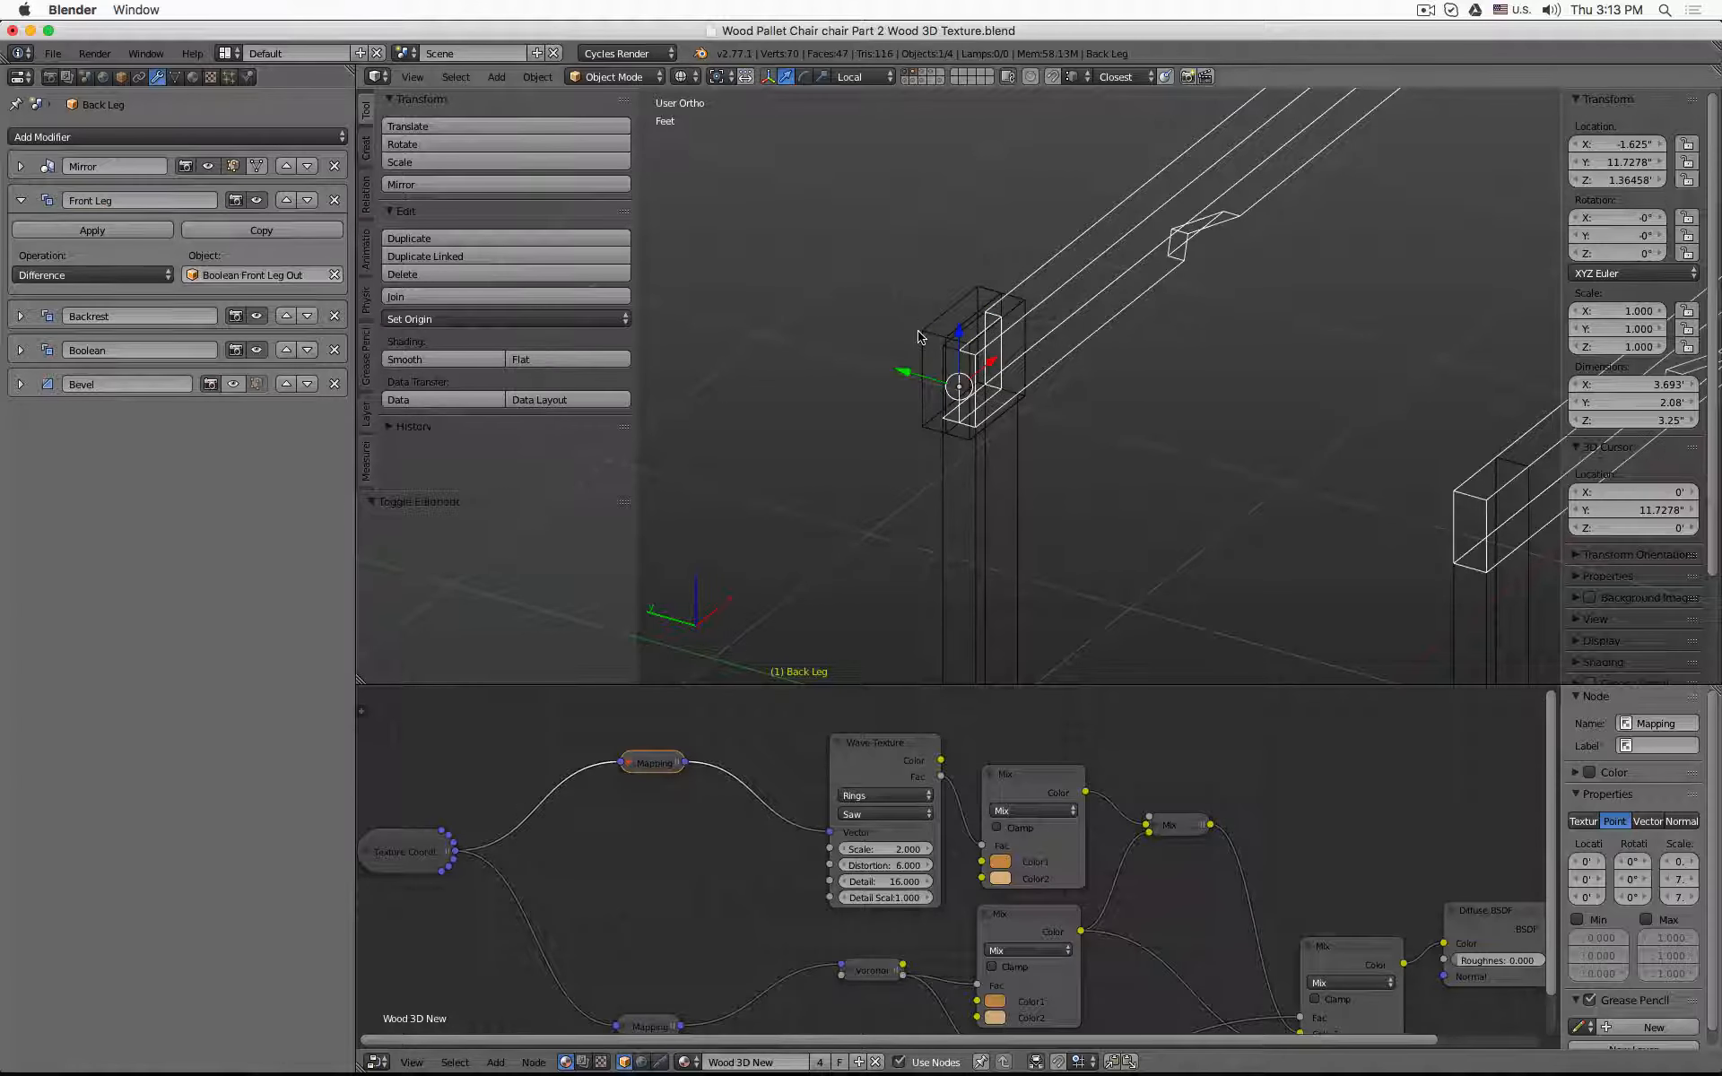
# - Hide both Boolean blocks and select the front leg to check its joint in solid and wireframe shading
pyautogui.rightClick(949, 303)
pyautogui.keyDown('shift'); pyautogui.rightClick(1022, 305); pyautogui.keyUp('shift')
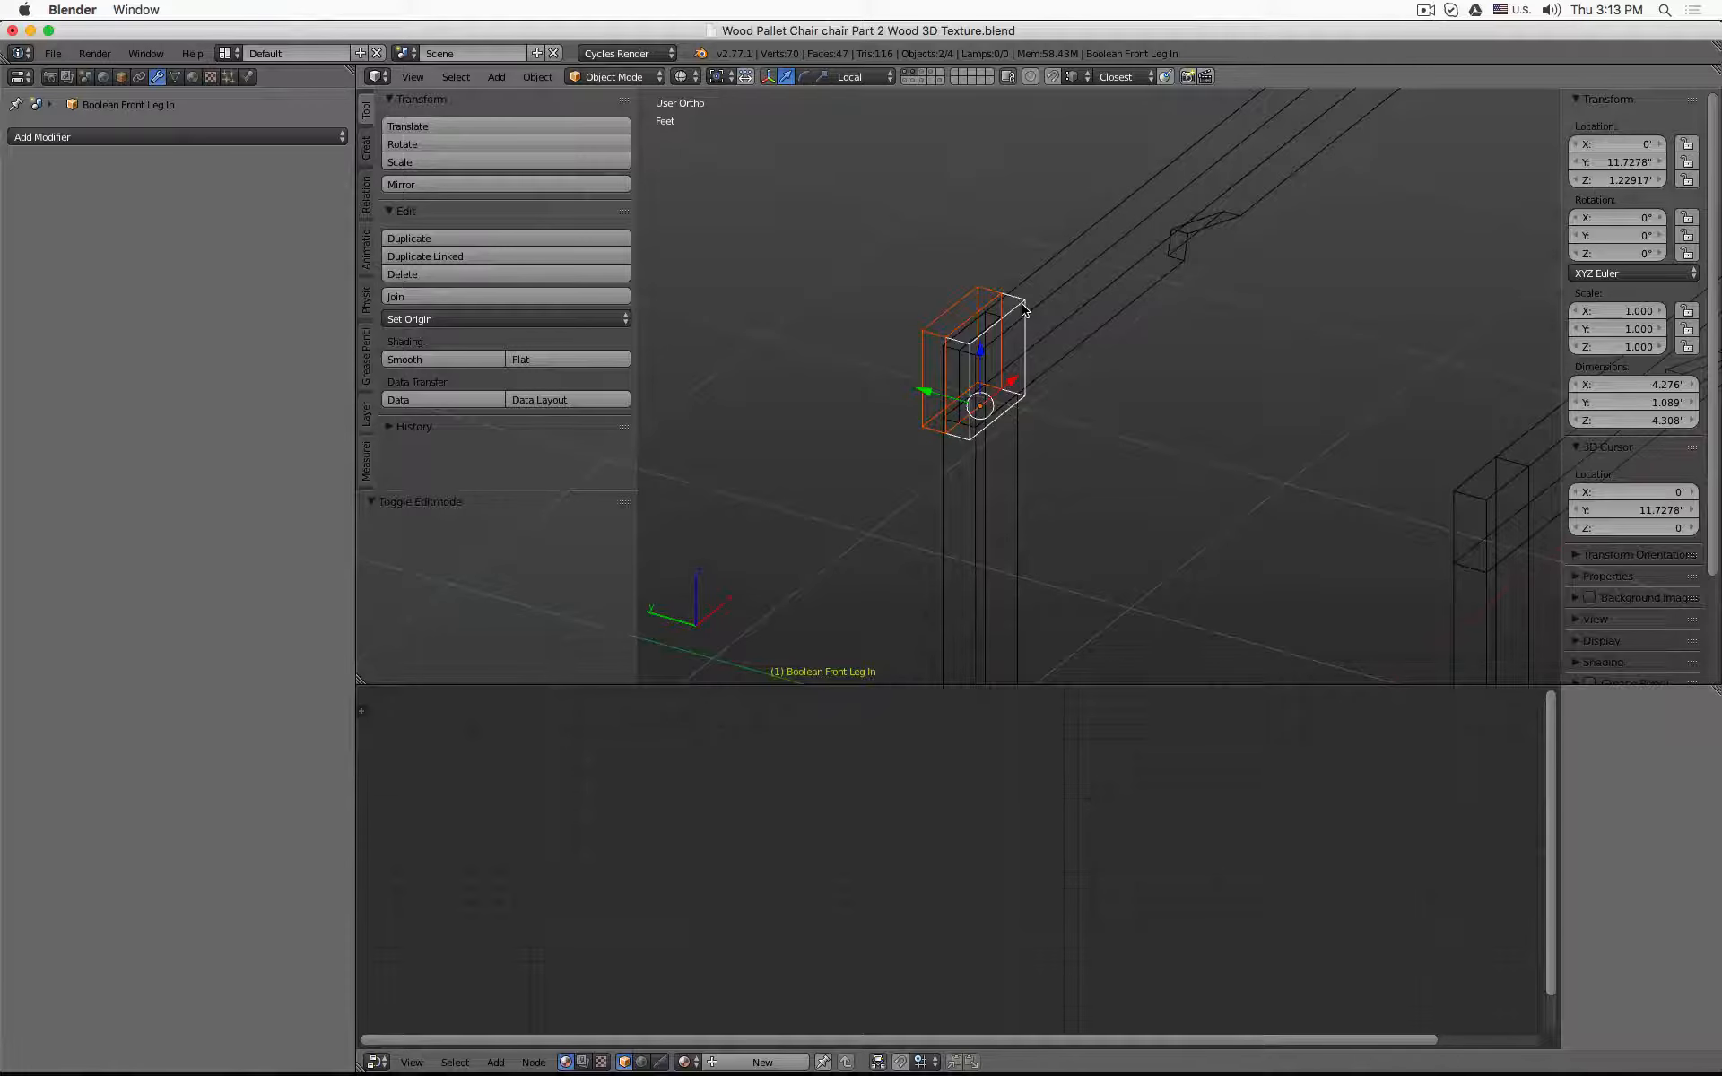
pyautogui.press('h')
pyautogui.rightClick(914, 358)
pyautogui.press('z')
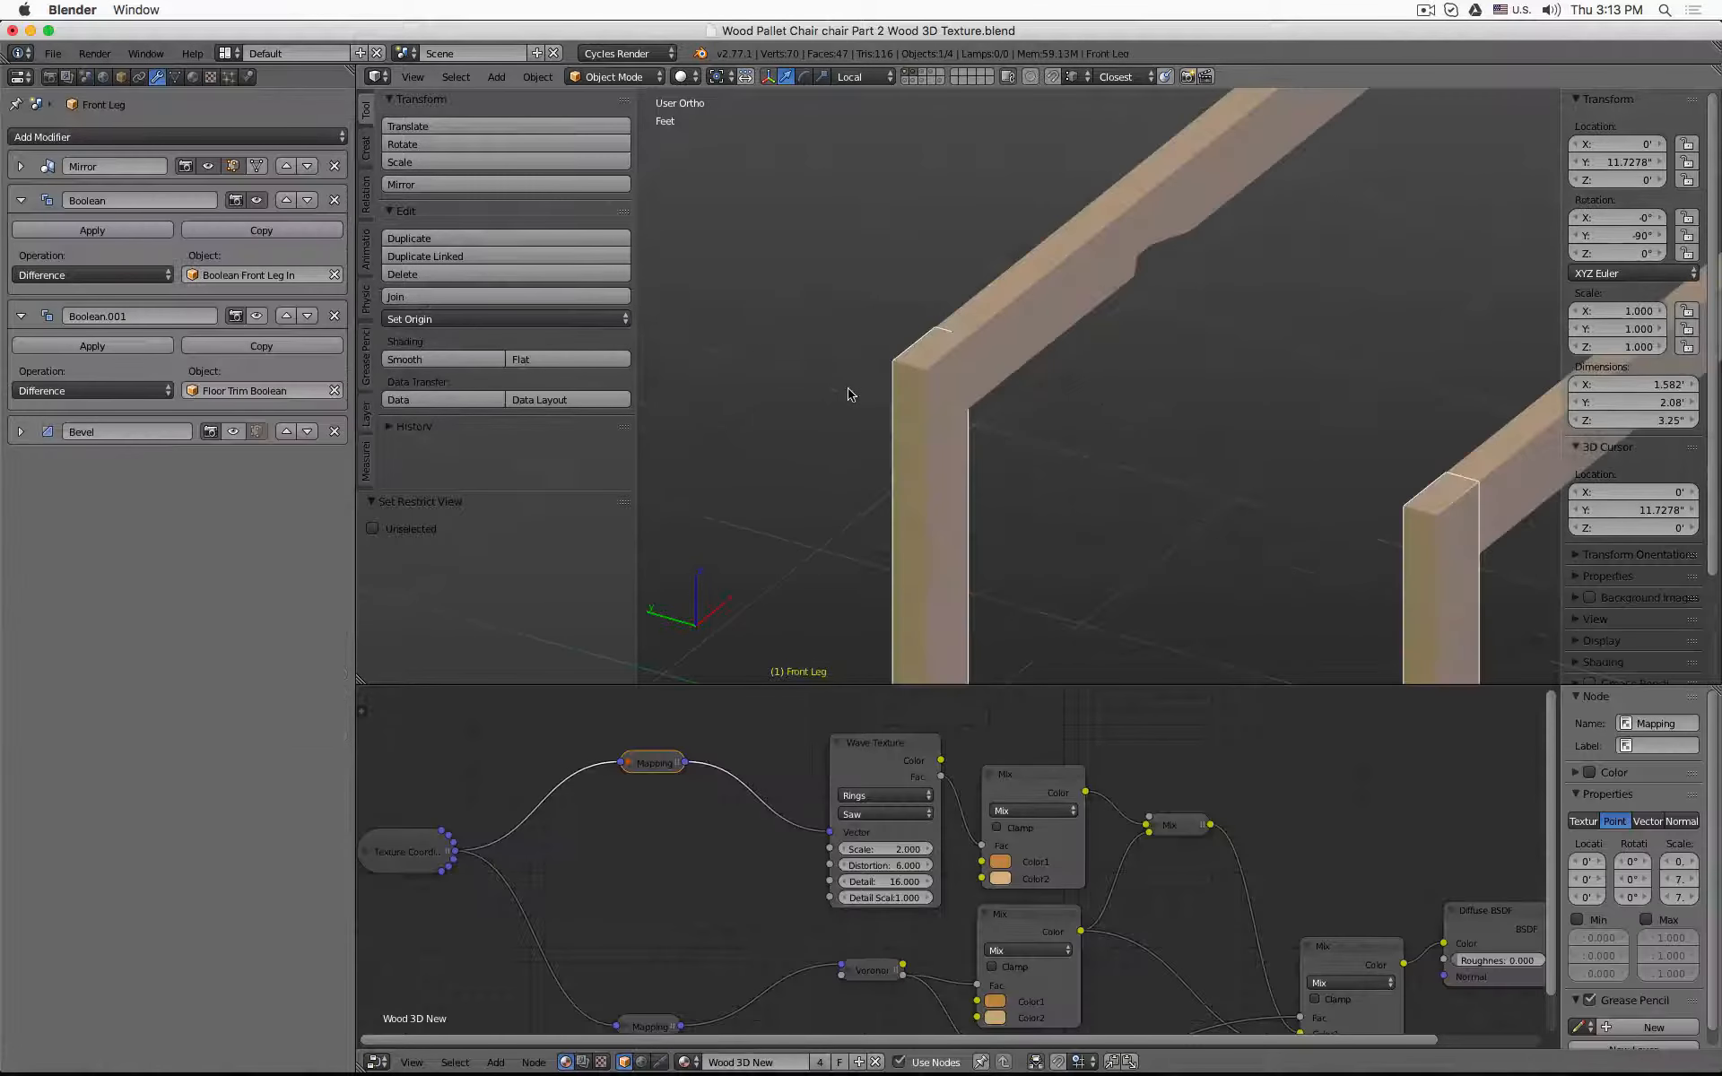
pyautogui.moveTo(850, 395)
pyautogui.mouseDown(button='middle')
pyautogui.moveTo(1065, 377)
pyautogui.moveTo(799, 362)
pyautogui.moveTo(1138, 380)
pyautogui.moveTo(1315, 338)
pyautogui.moveTo(1172, 288)
pyautogui.moveTo(986, 376)
pyautogui.moveTo(853, 404)
pyautogui.moveTo(884, 536)
pyautogui.moveTo(876, 396)
pyautogui.moveTo(840, 373)
pyautogui.moveTo(864, 377)
pyautogui.mouseUp(button='middle')
pyautogui.press('z')
pyautogui.moveTo(1002, 434); pyautogui.dragTo(1009, 439, button='middle')
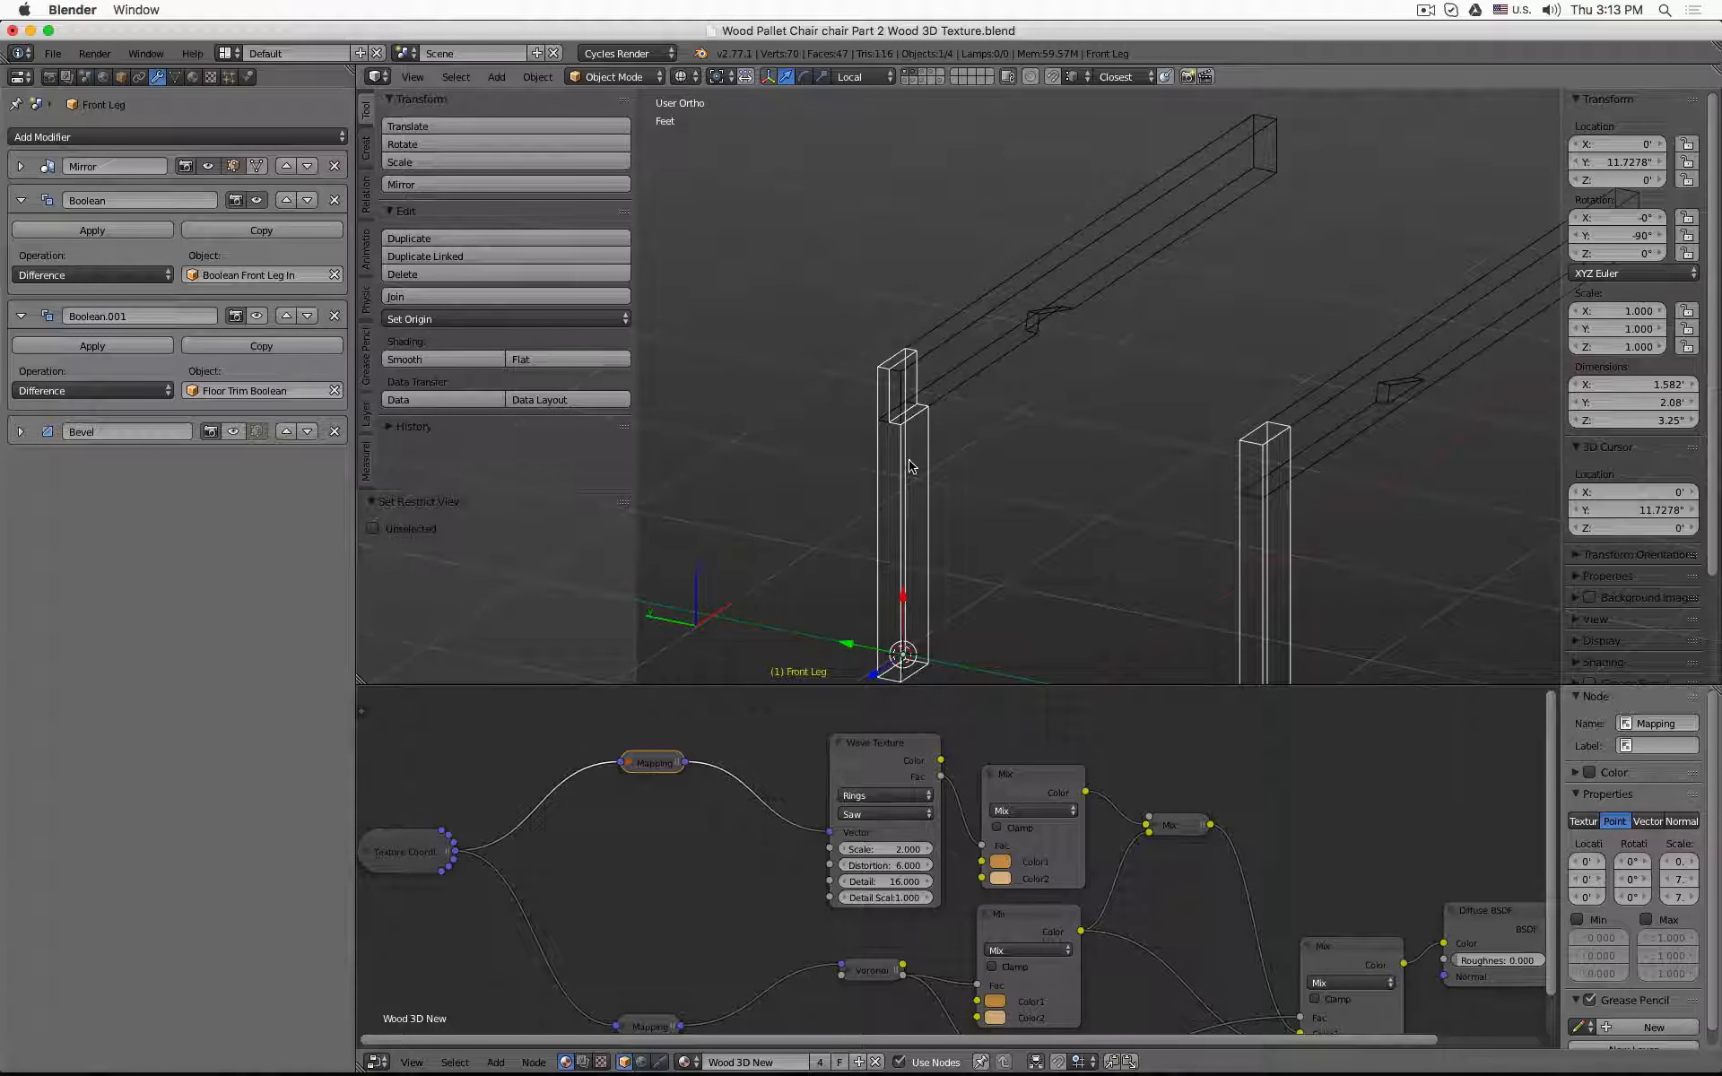
pyautogui.moveTo(910, 466); pyautogui.dragTo(930, 395, button='middle')
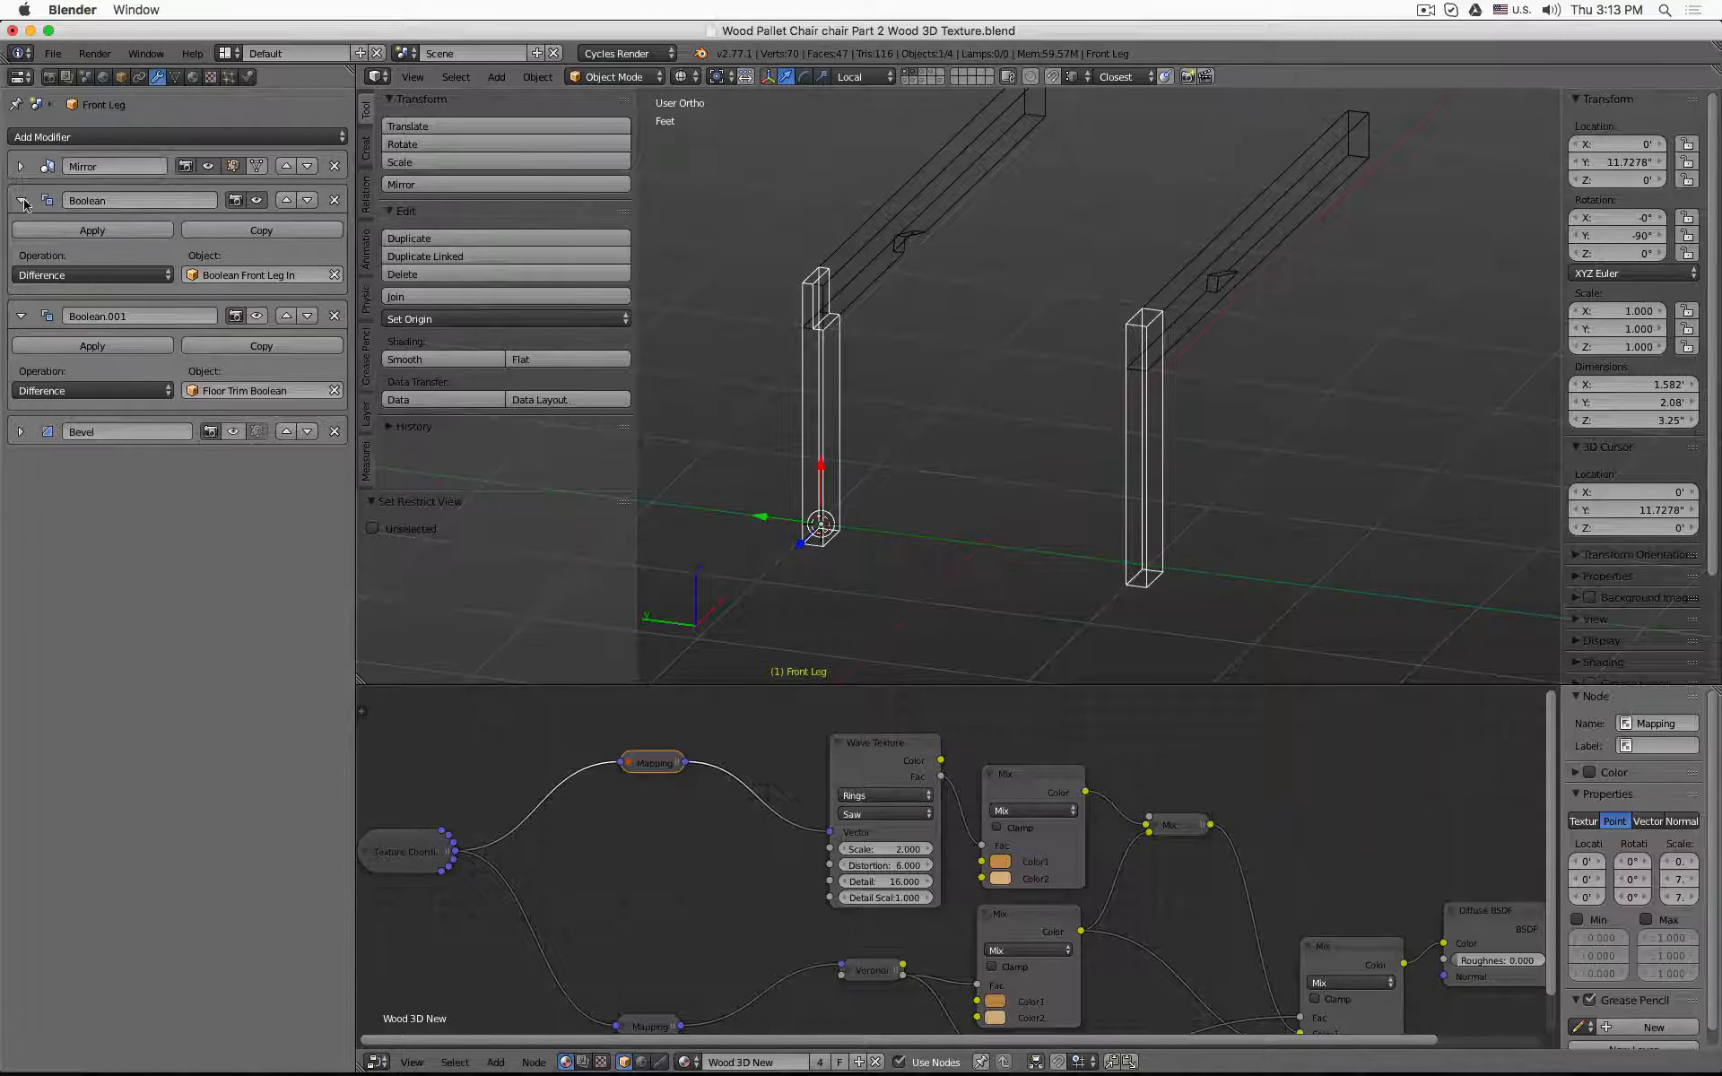
# - Rename the front leg's first Boolean modifier as "Joint"
pyautogui.click(23, 321)
pyautogui.click(22, 199)
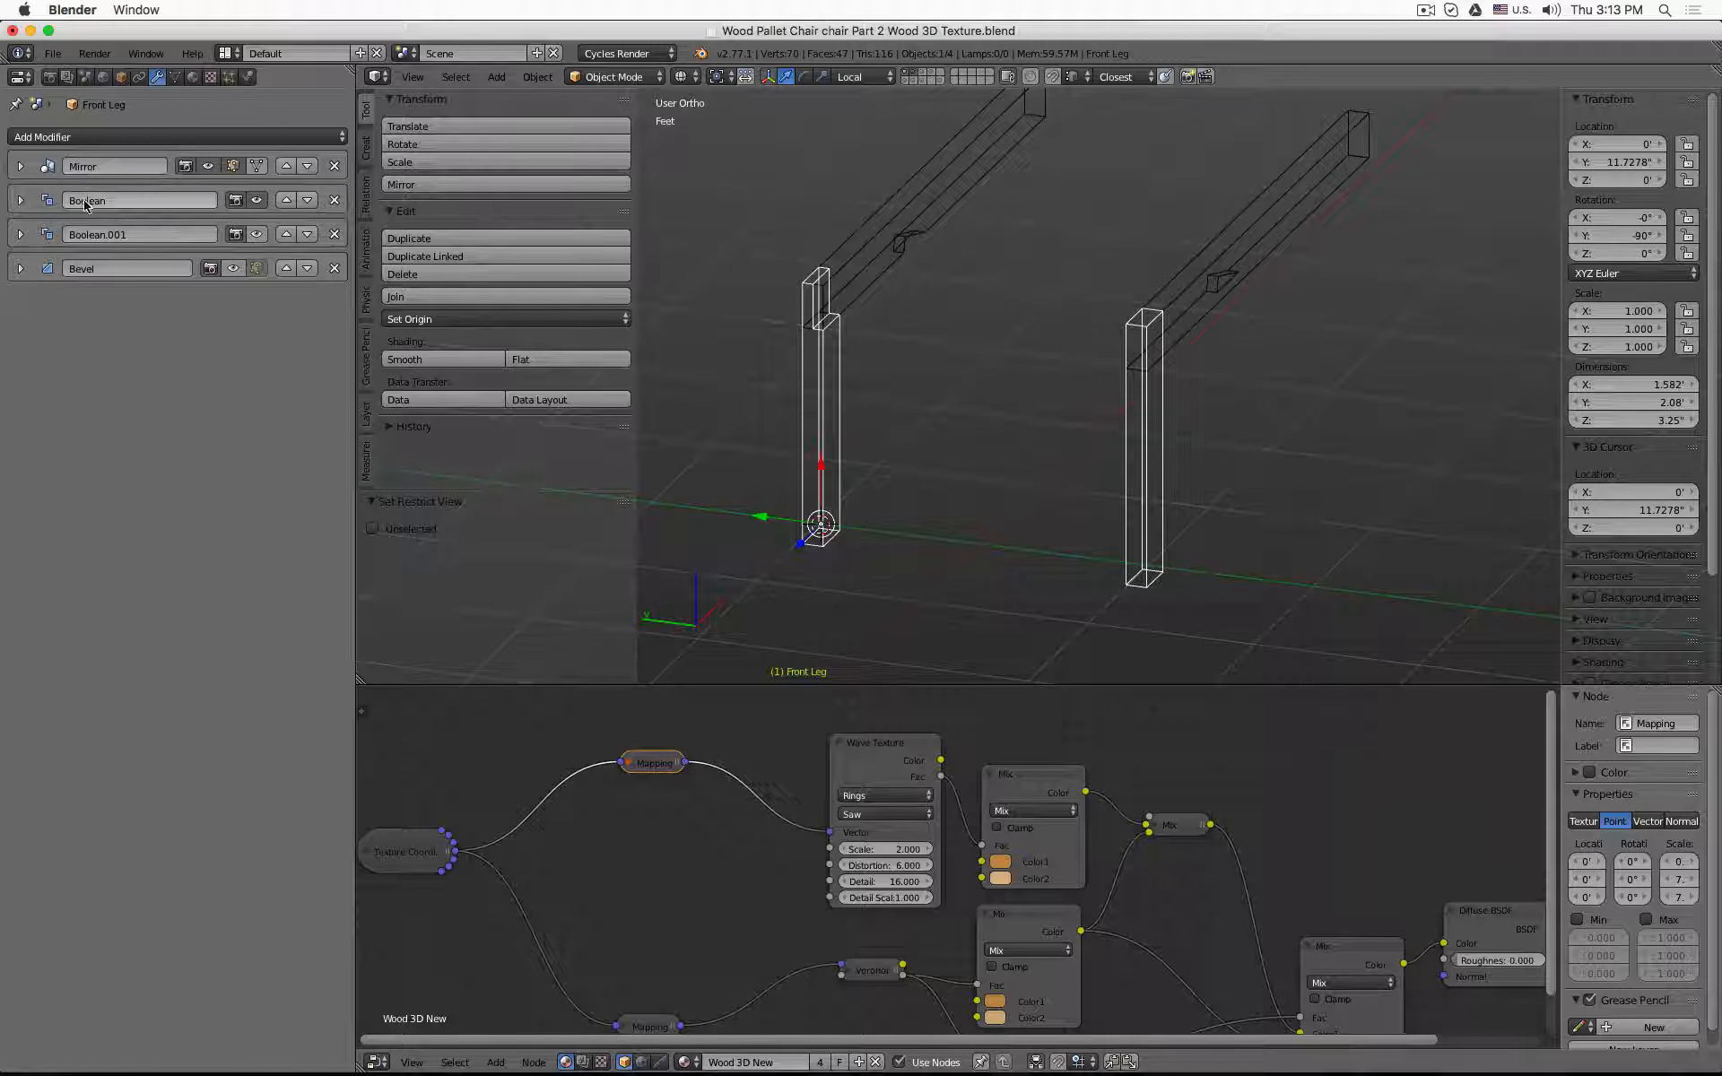
pyautogui.click(19, 200)
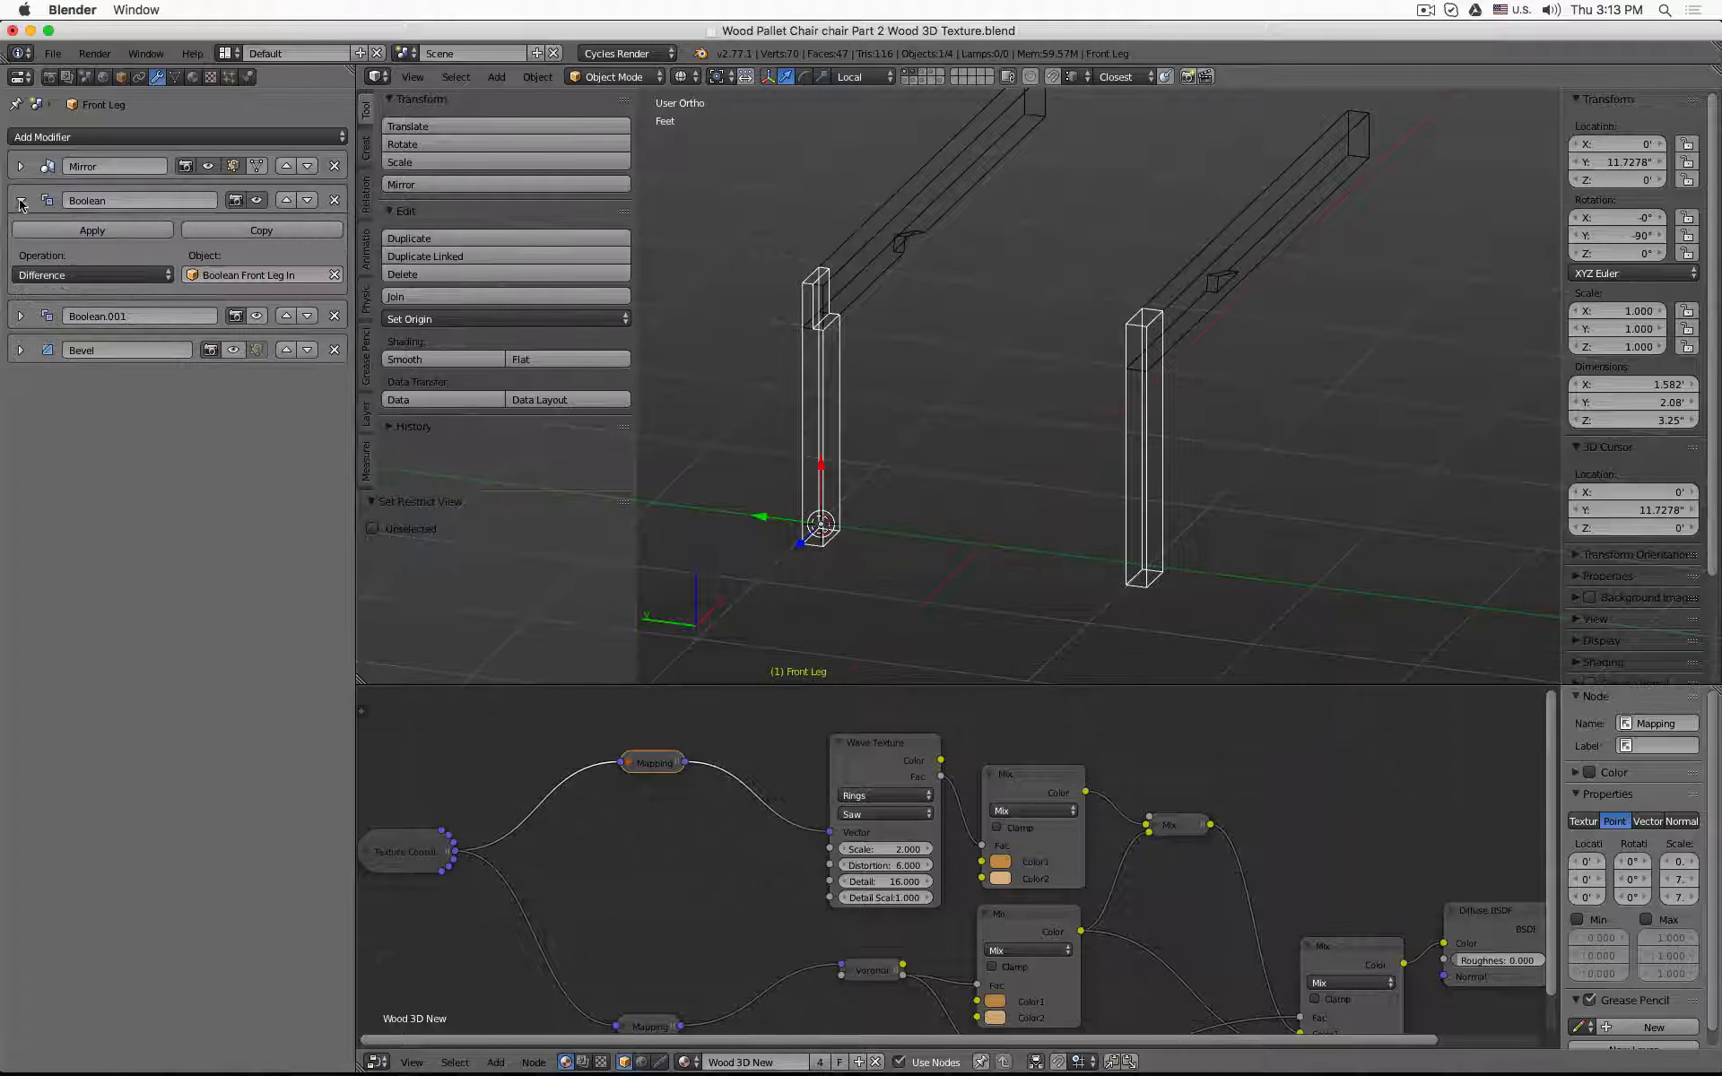
pyautogui.click(147, 192)
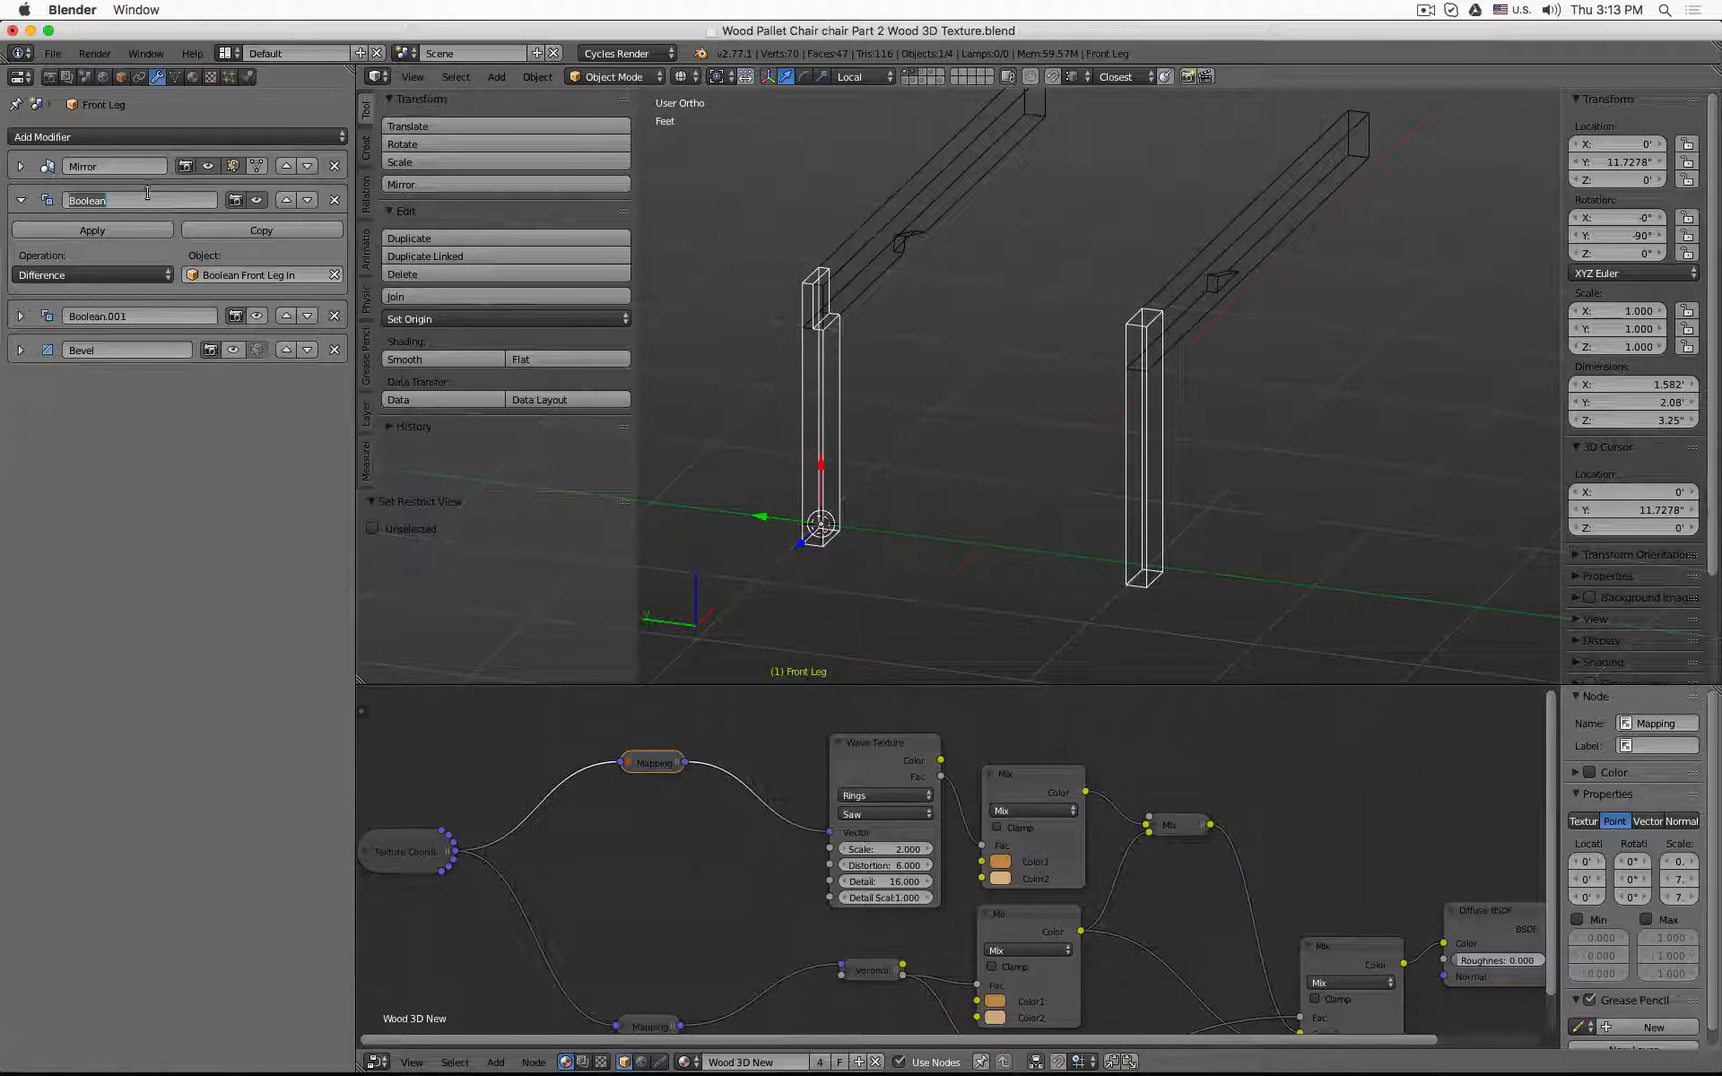
pyautogui.write('In')
pyautogui.press('Return')
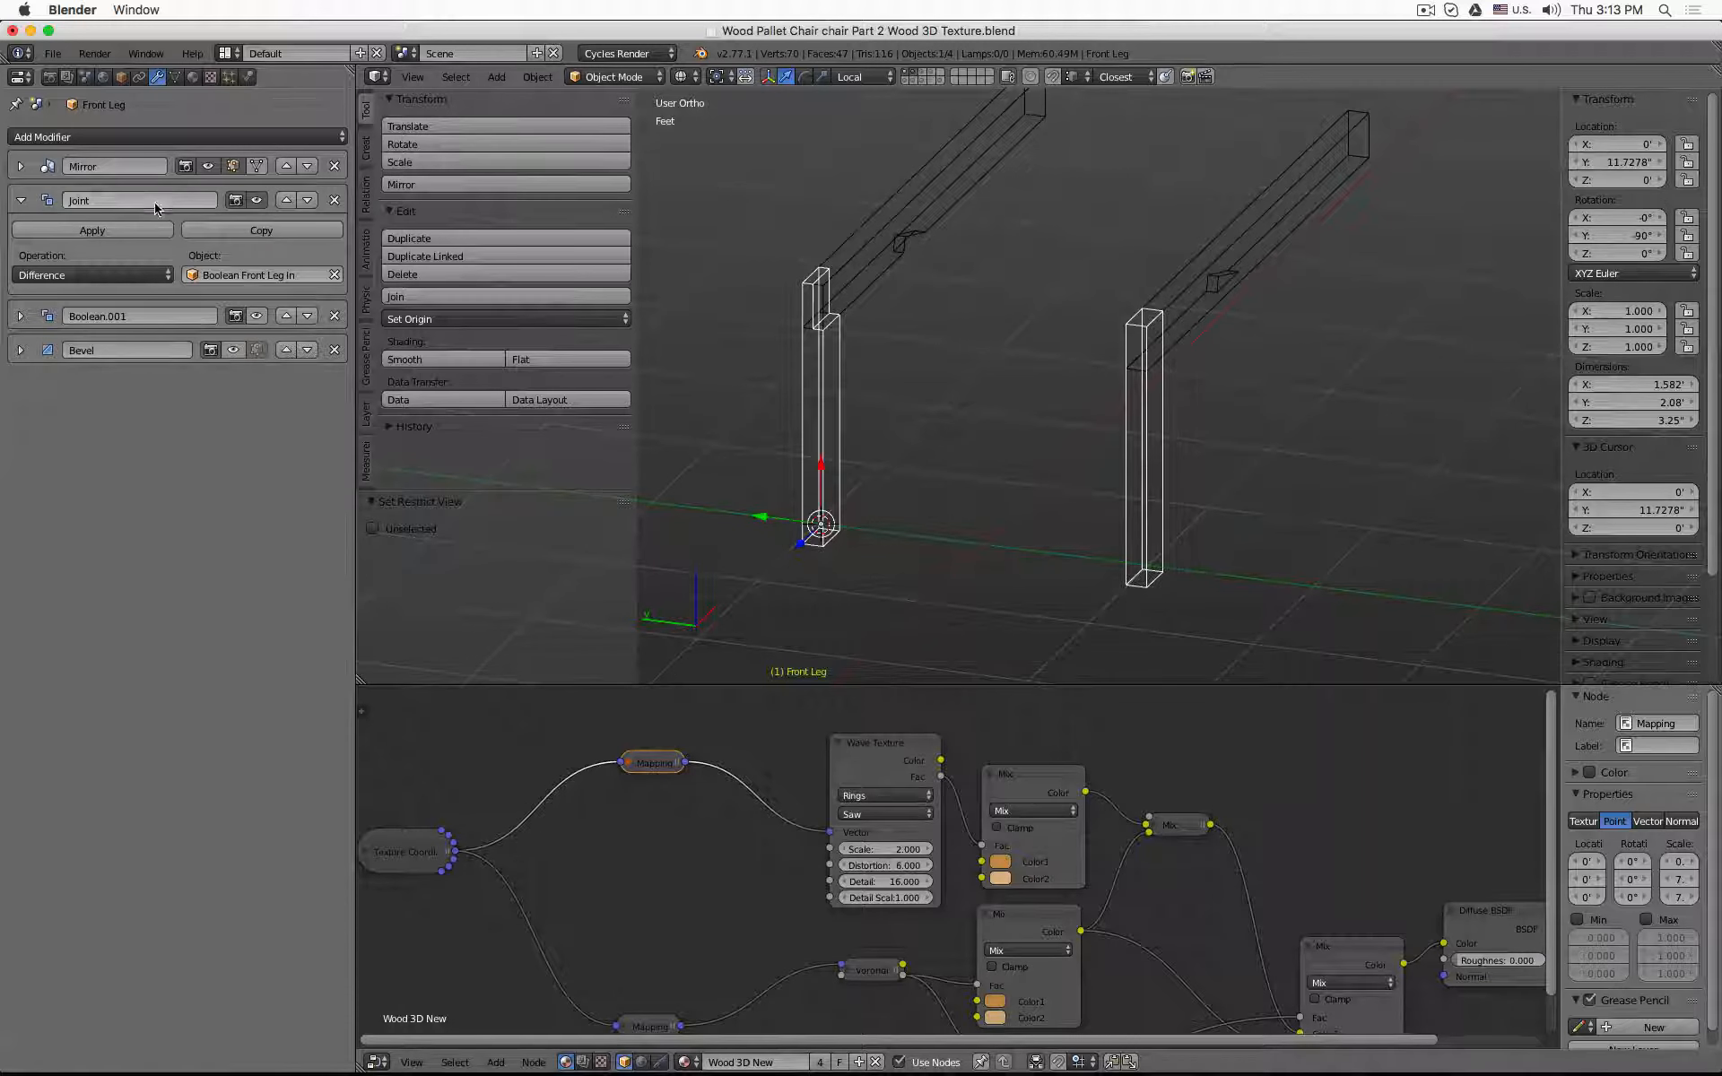
# - Rename the front leg's Floor Trim Boolean modifier as "Floor" and enable it in the viewport
pyautogui.click(139, 322)
pyautogui.click(141, 316)
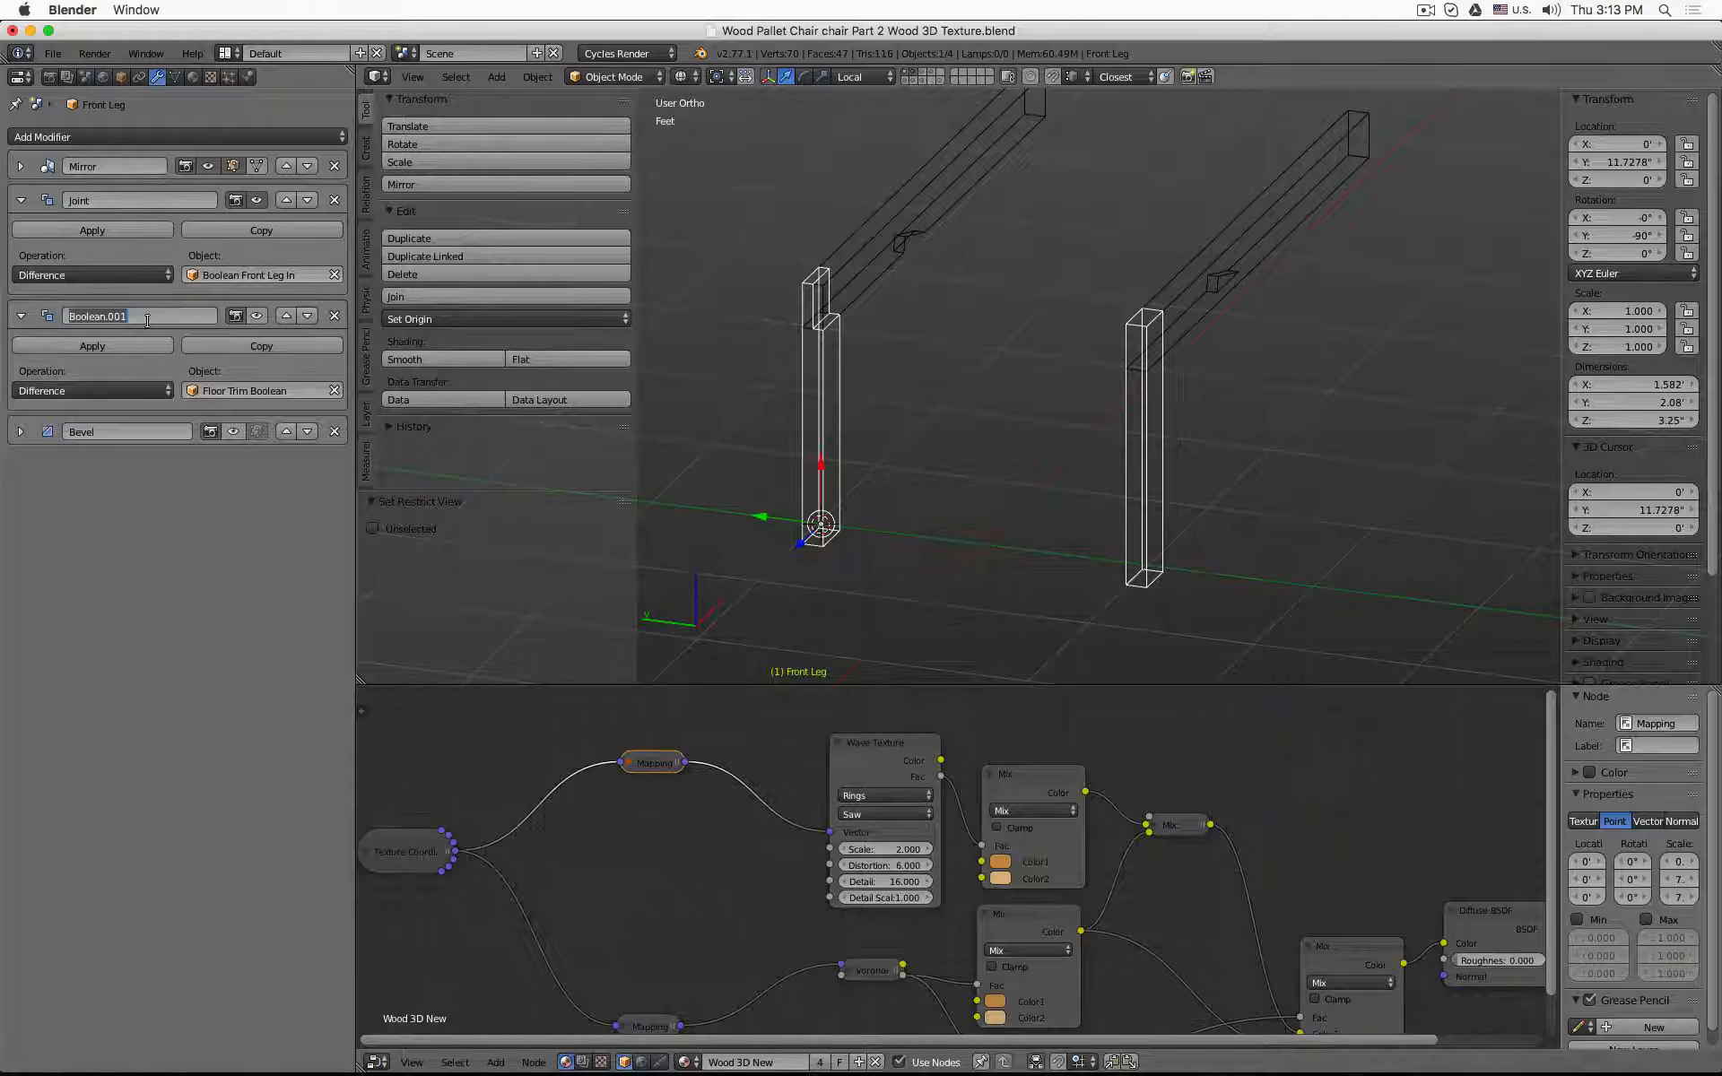
pyautogui.write('Floor')
pyautogui.press('Return')
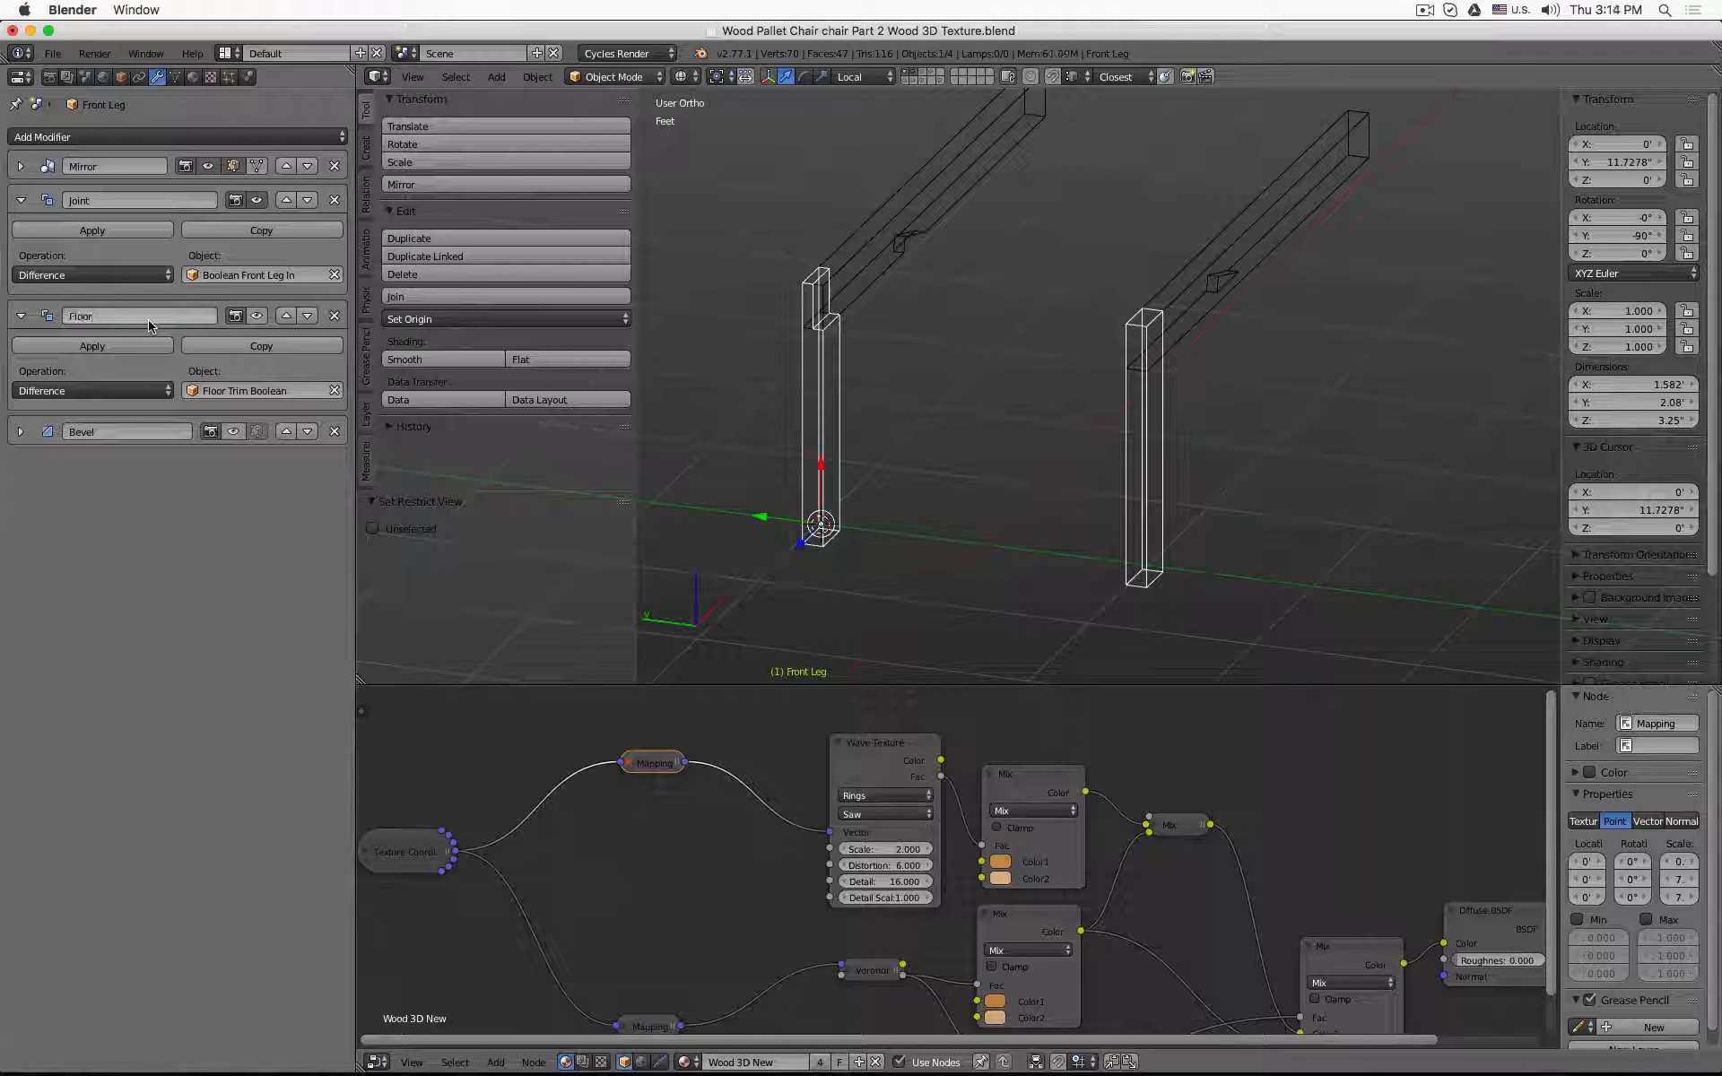
pyautogui.click(20, 316)
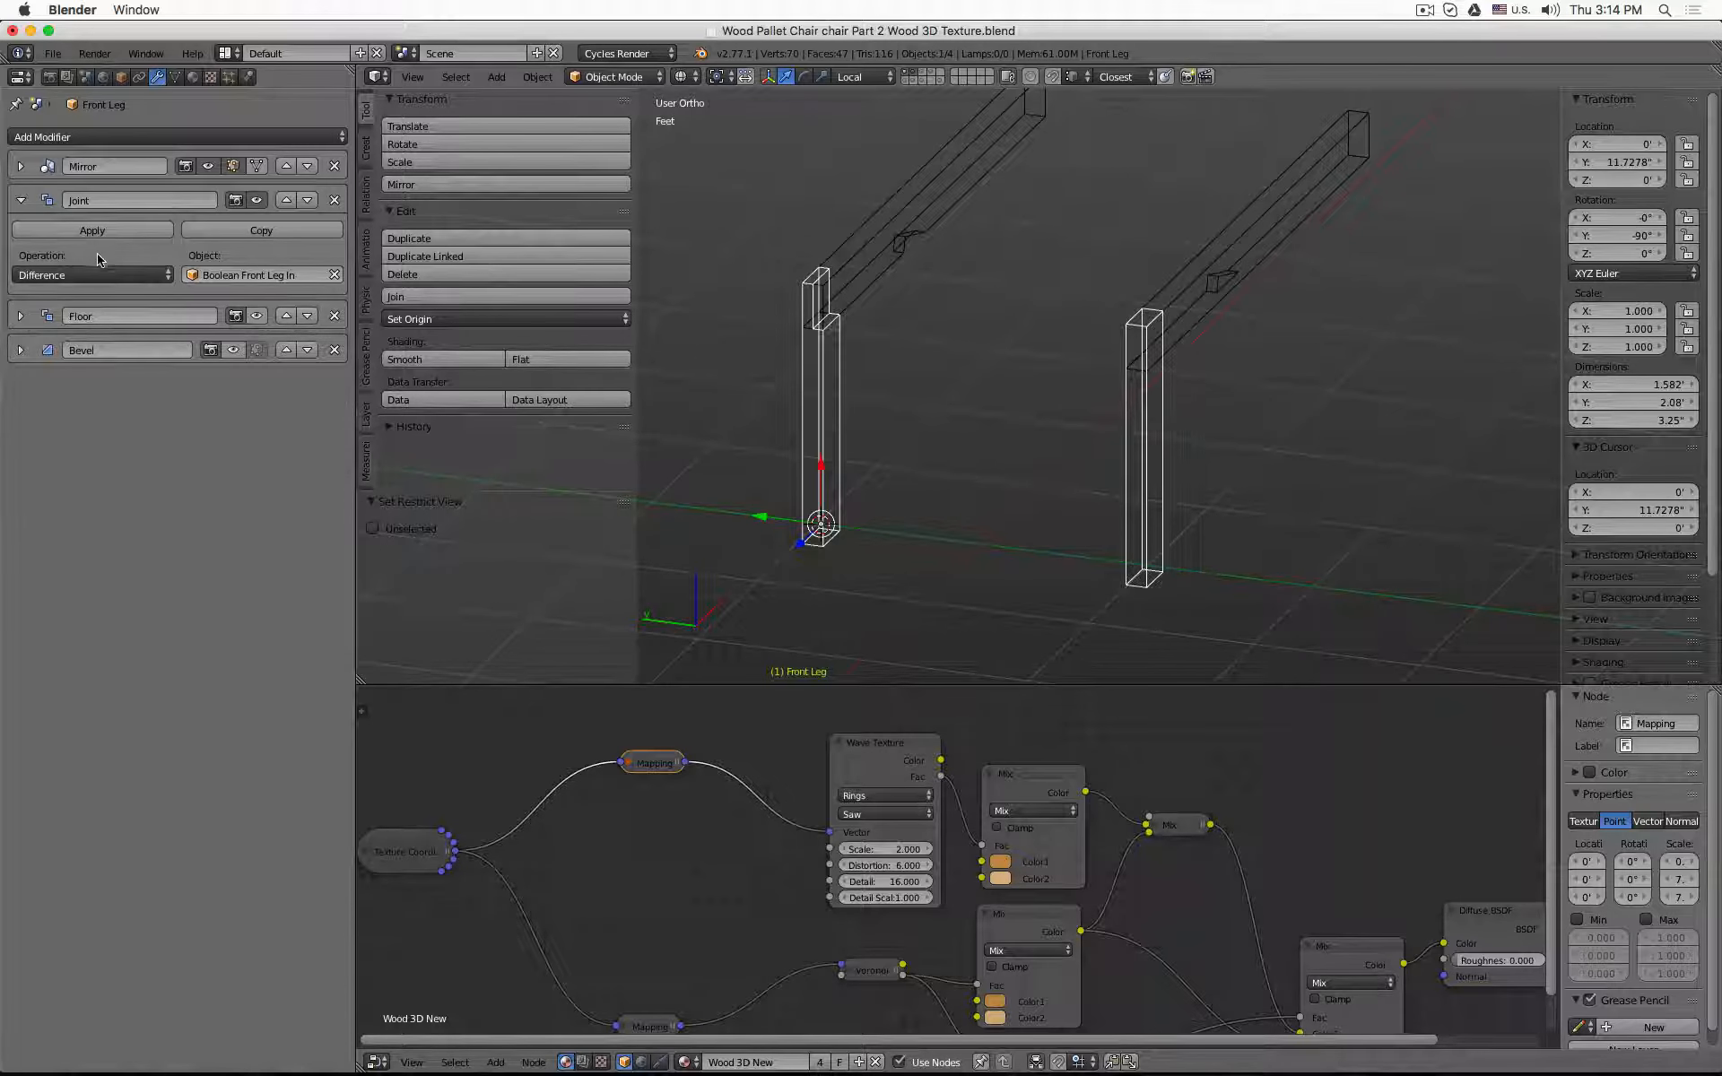
pyautogui.click(257, 317)
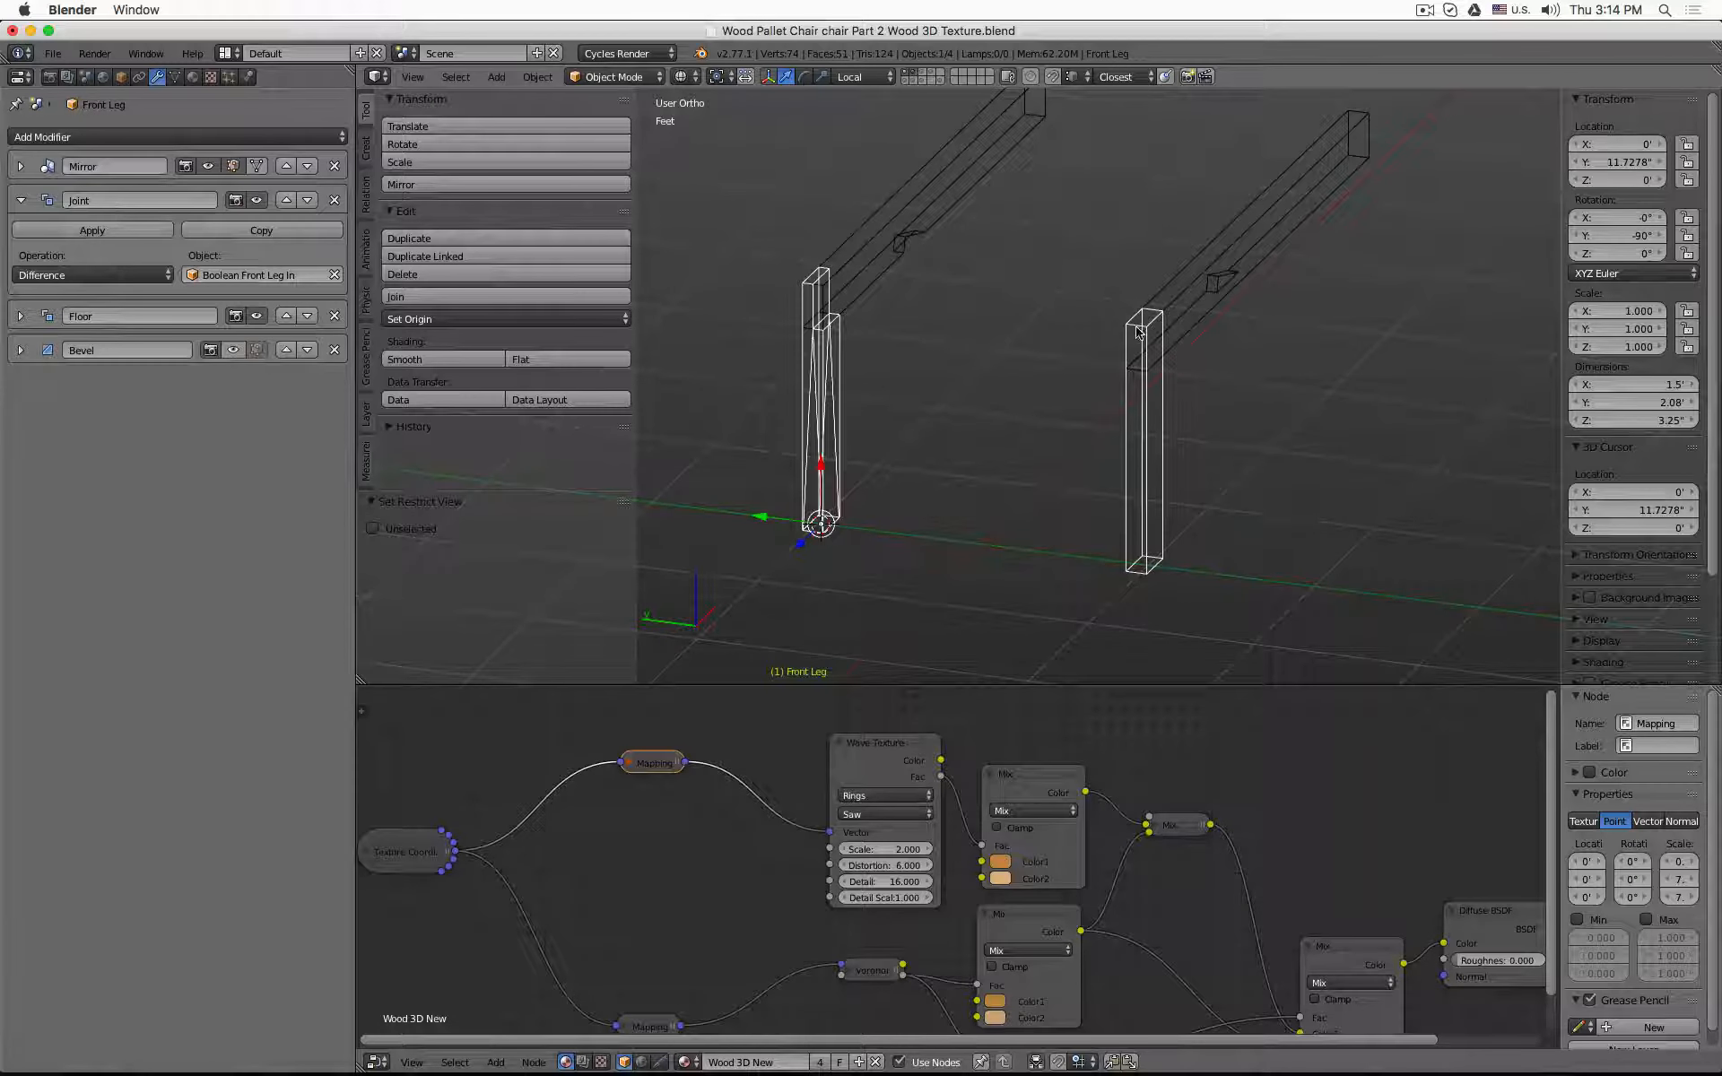
# - Move the Joint, Floor and Bevel modifiers above Mirror in the front leg's modifier stack
pyautogui.click(286, 201)
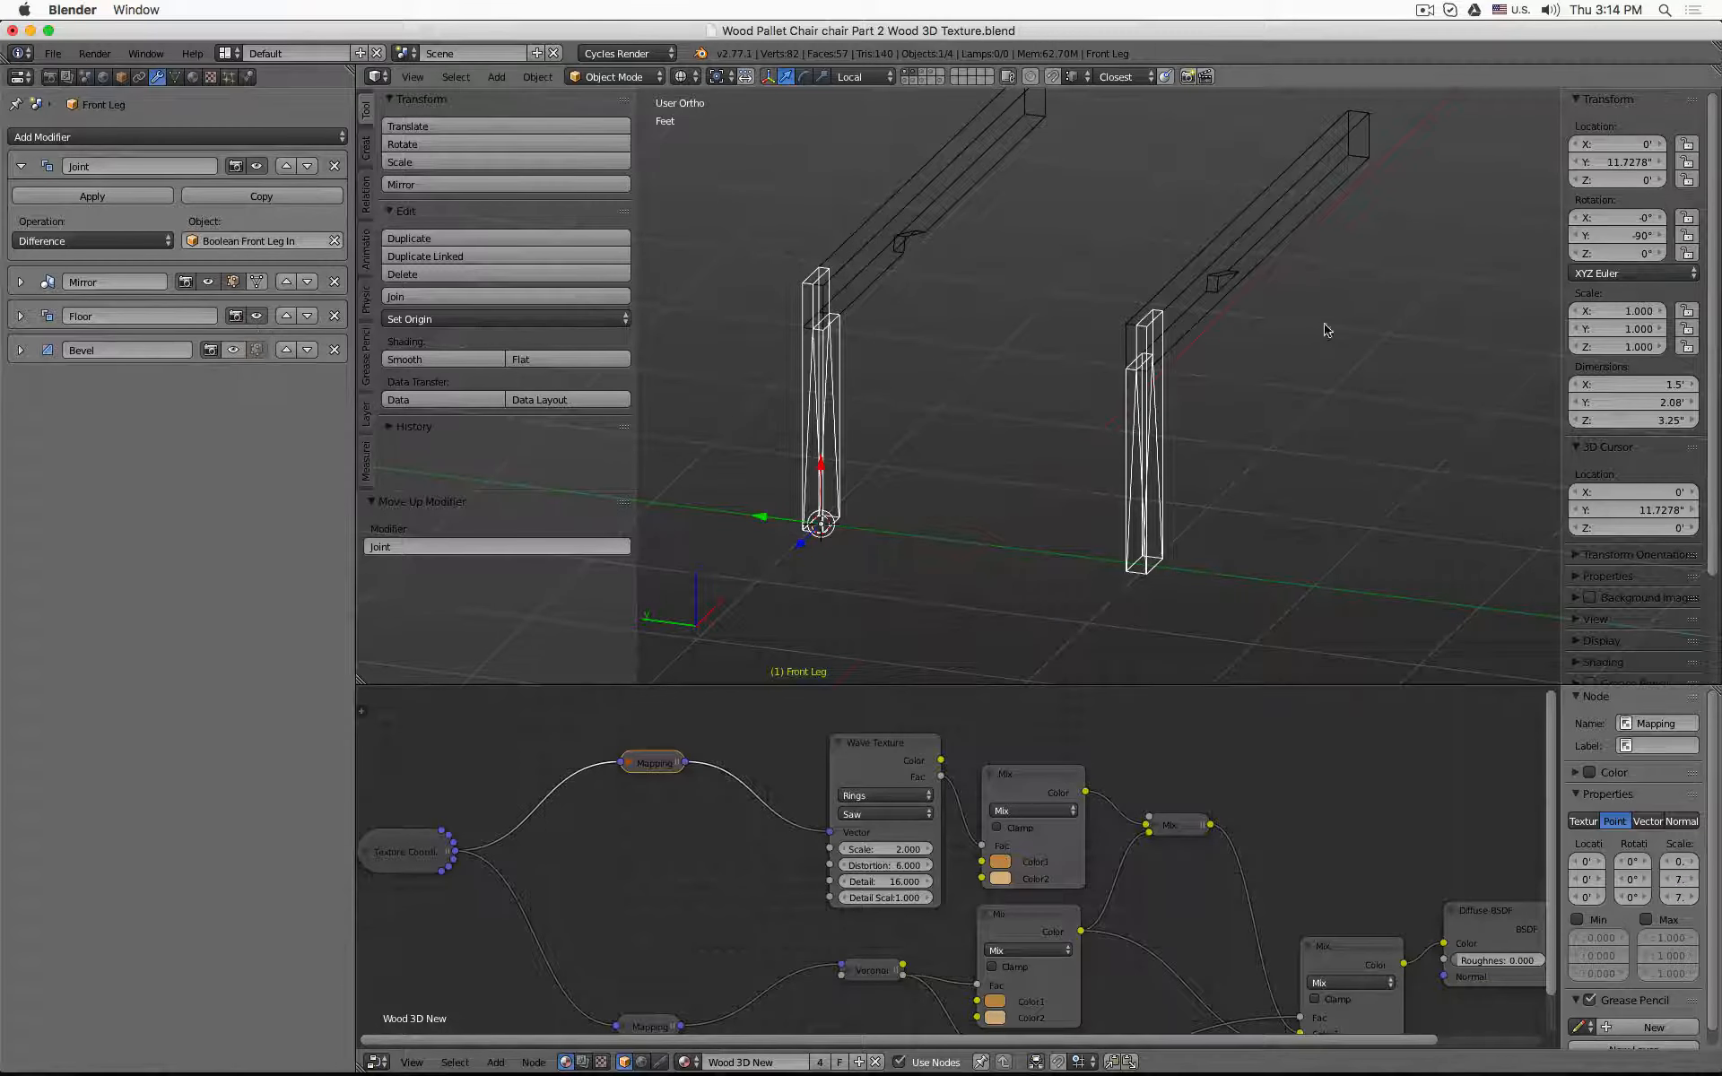
pyautogui.click(286, 316)
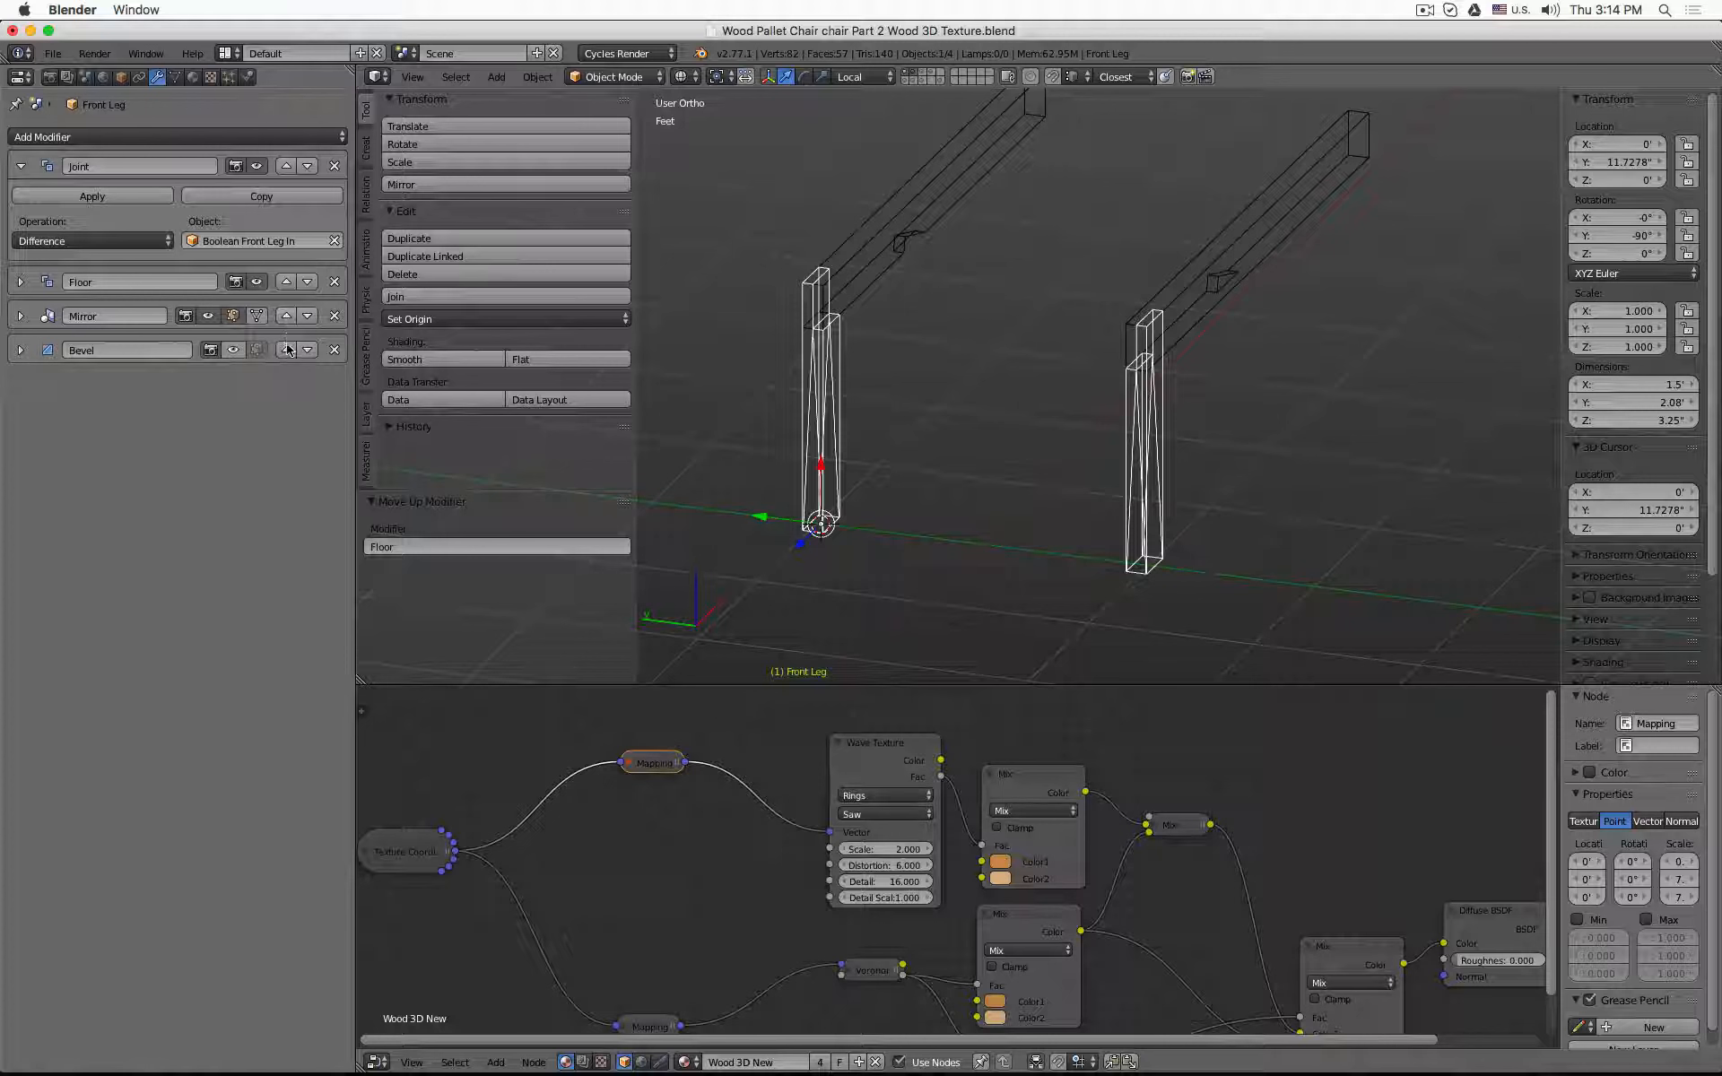
pyautogui.click(286, 350)
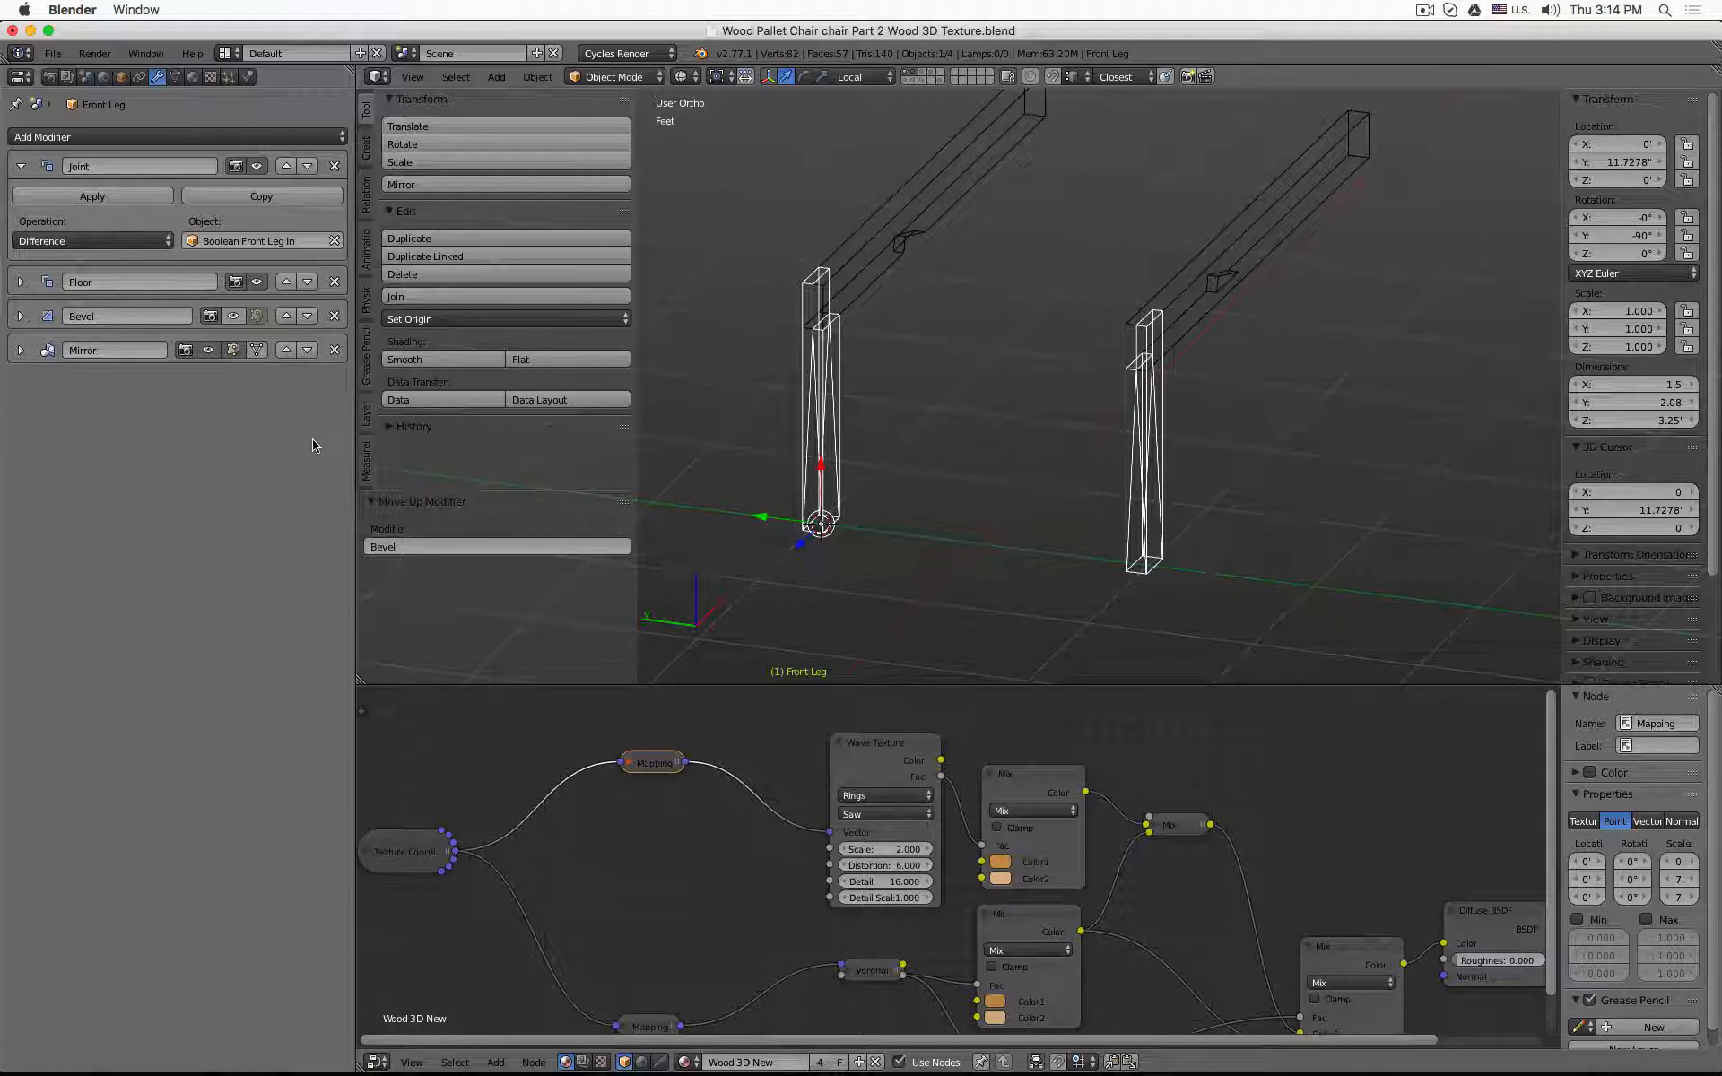
# - Toggle the front leg's modifiers to check their effects, leaving Joint, Floor, Bevel and Mirror enabled in the viewport
pyautogui.click(208, 350)
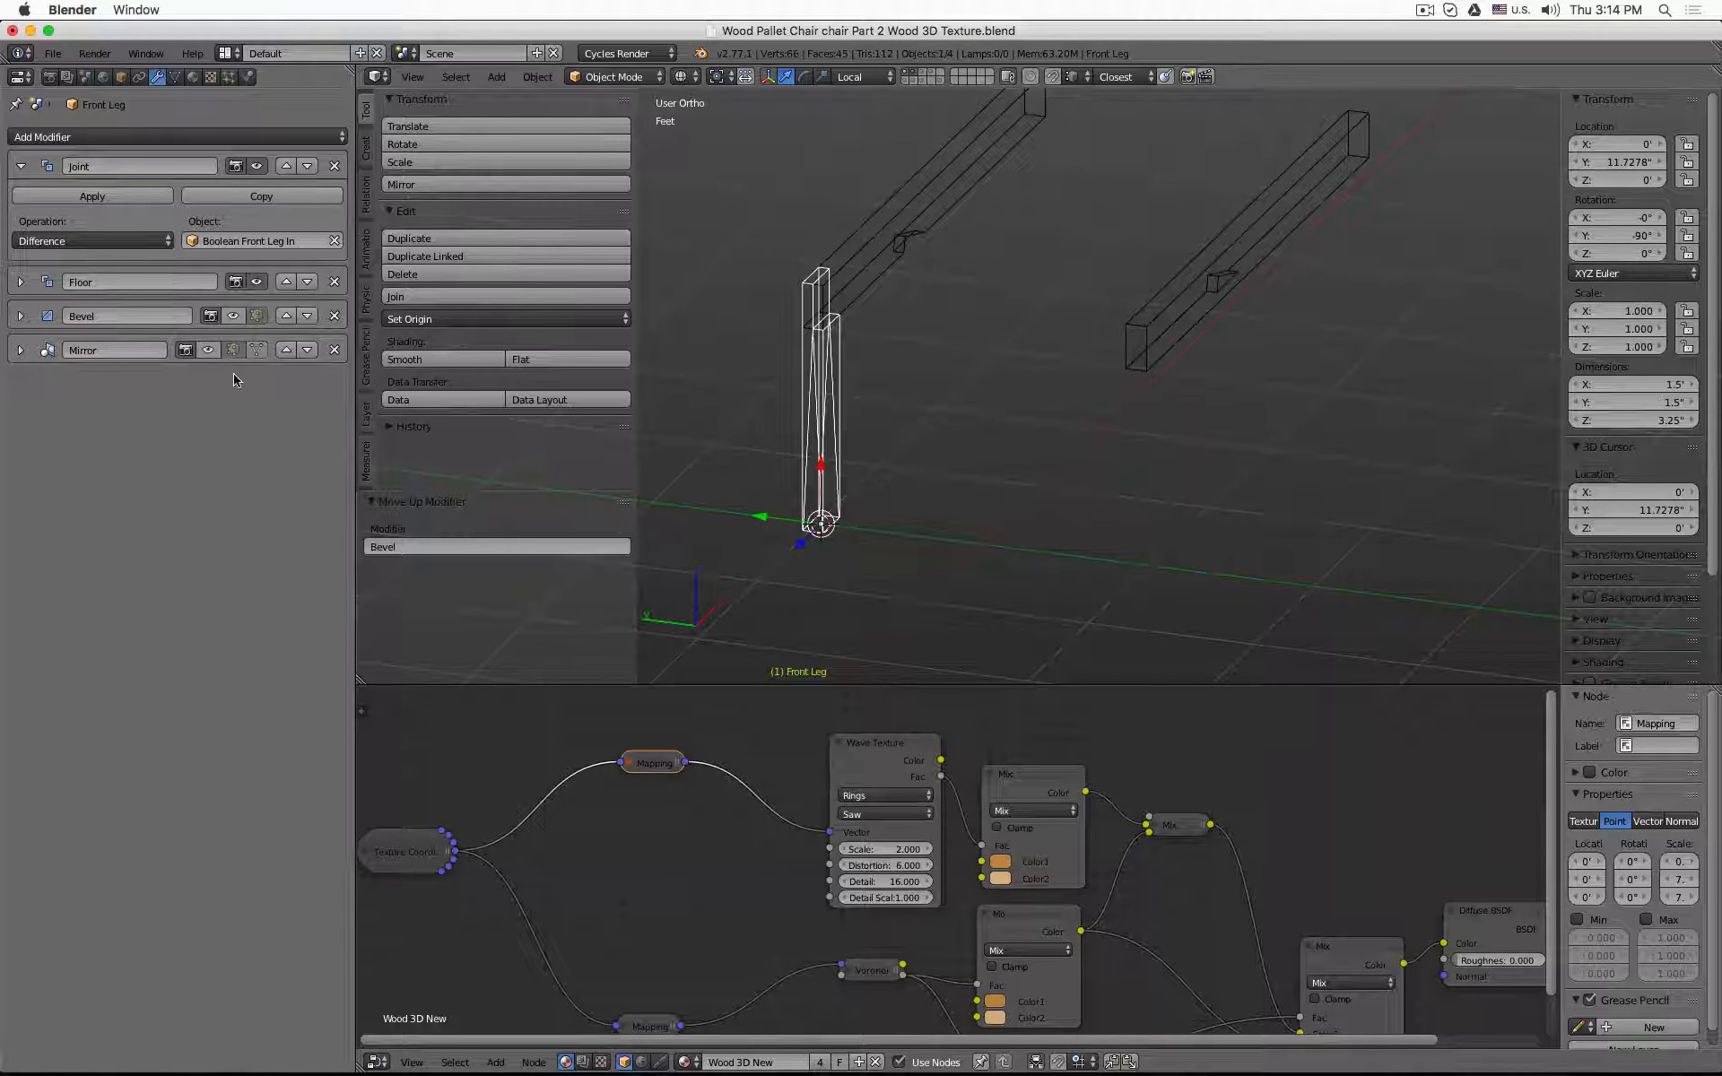
pyautogui.click(257, 167)
pyautogui.click(258, 166)
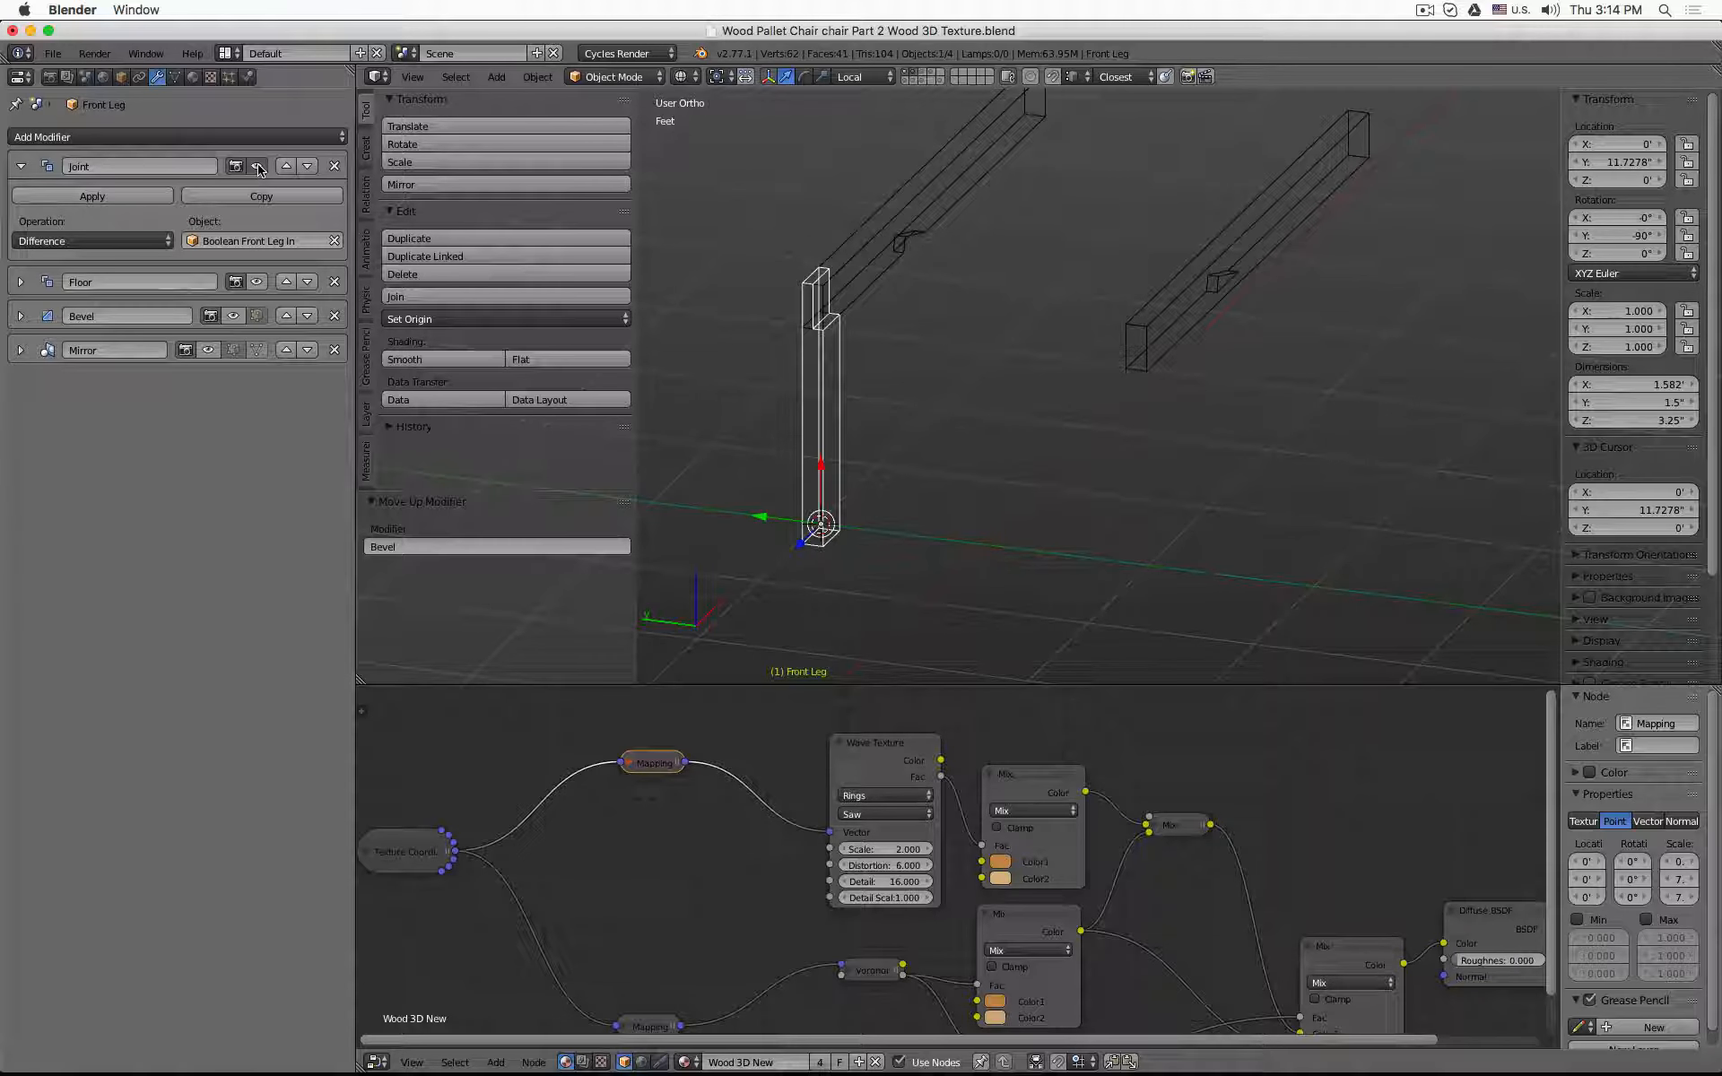
pyautogui.click(256, 284)
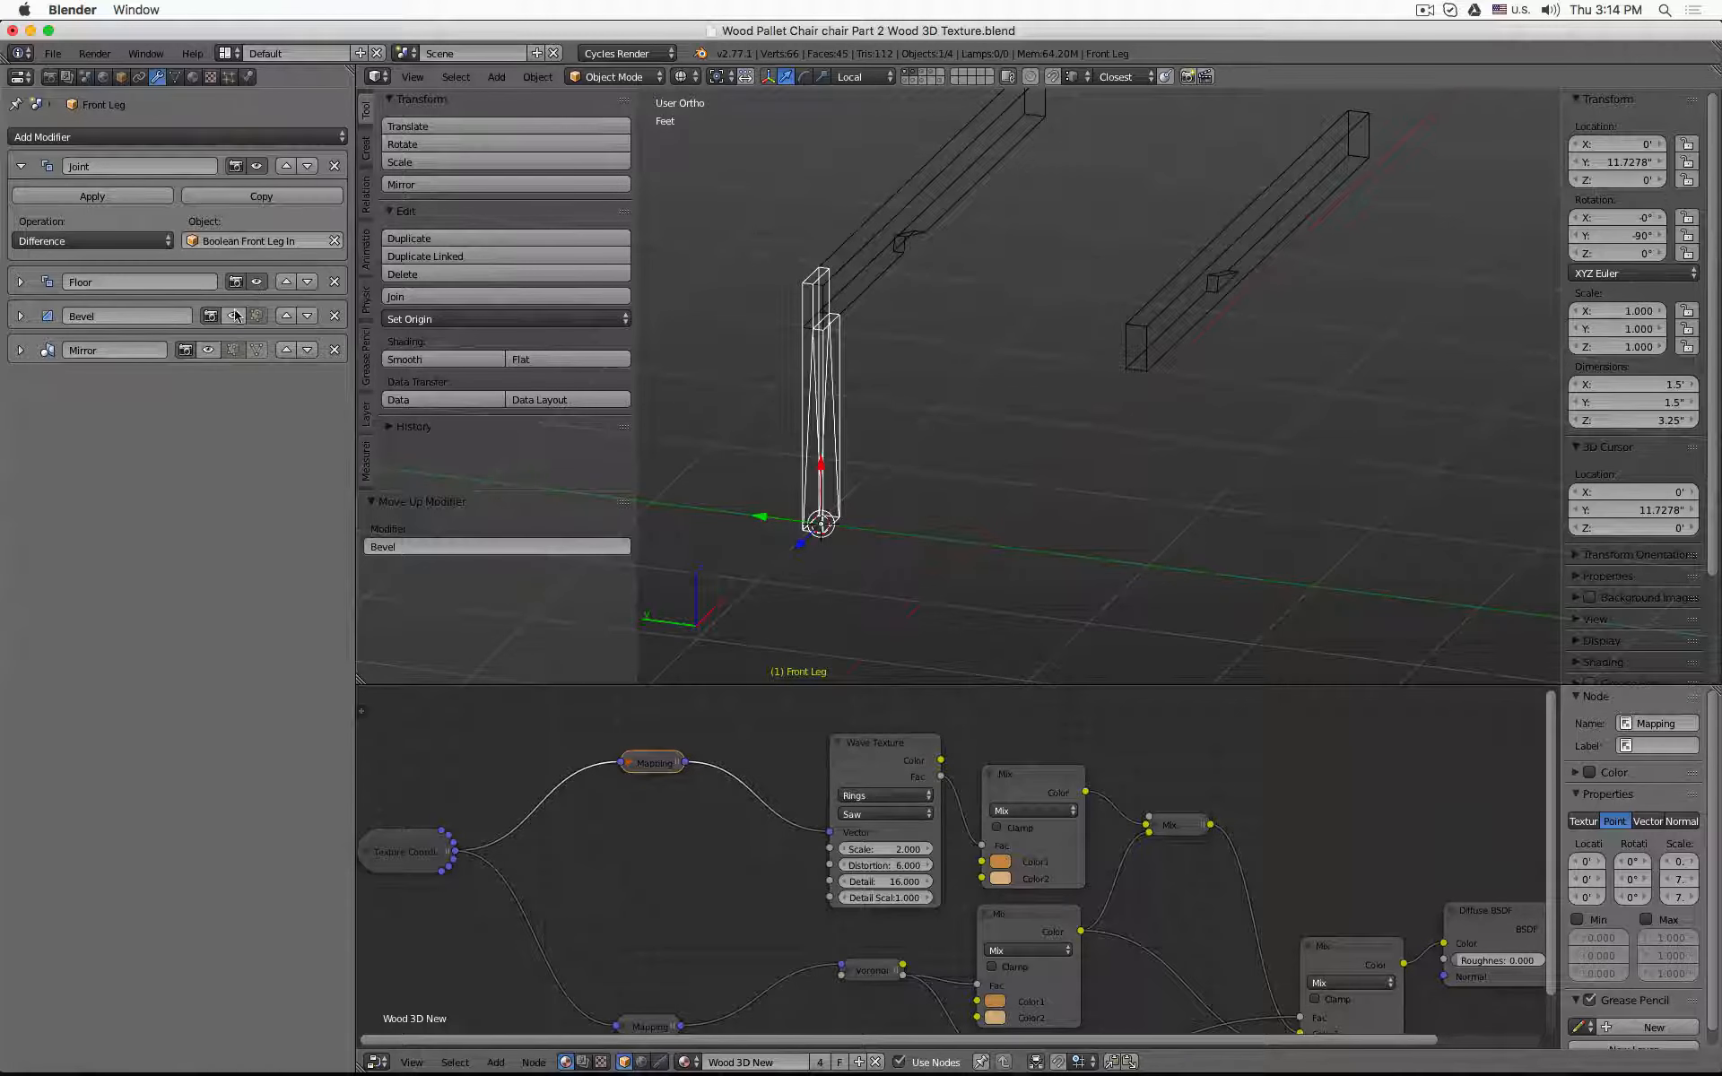
pyautogui.click(234, 318)
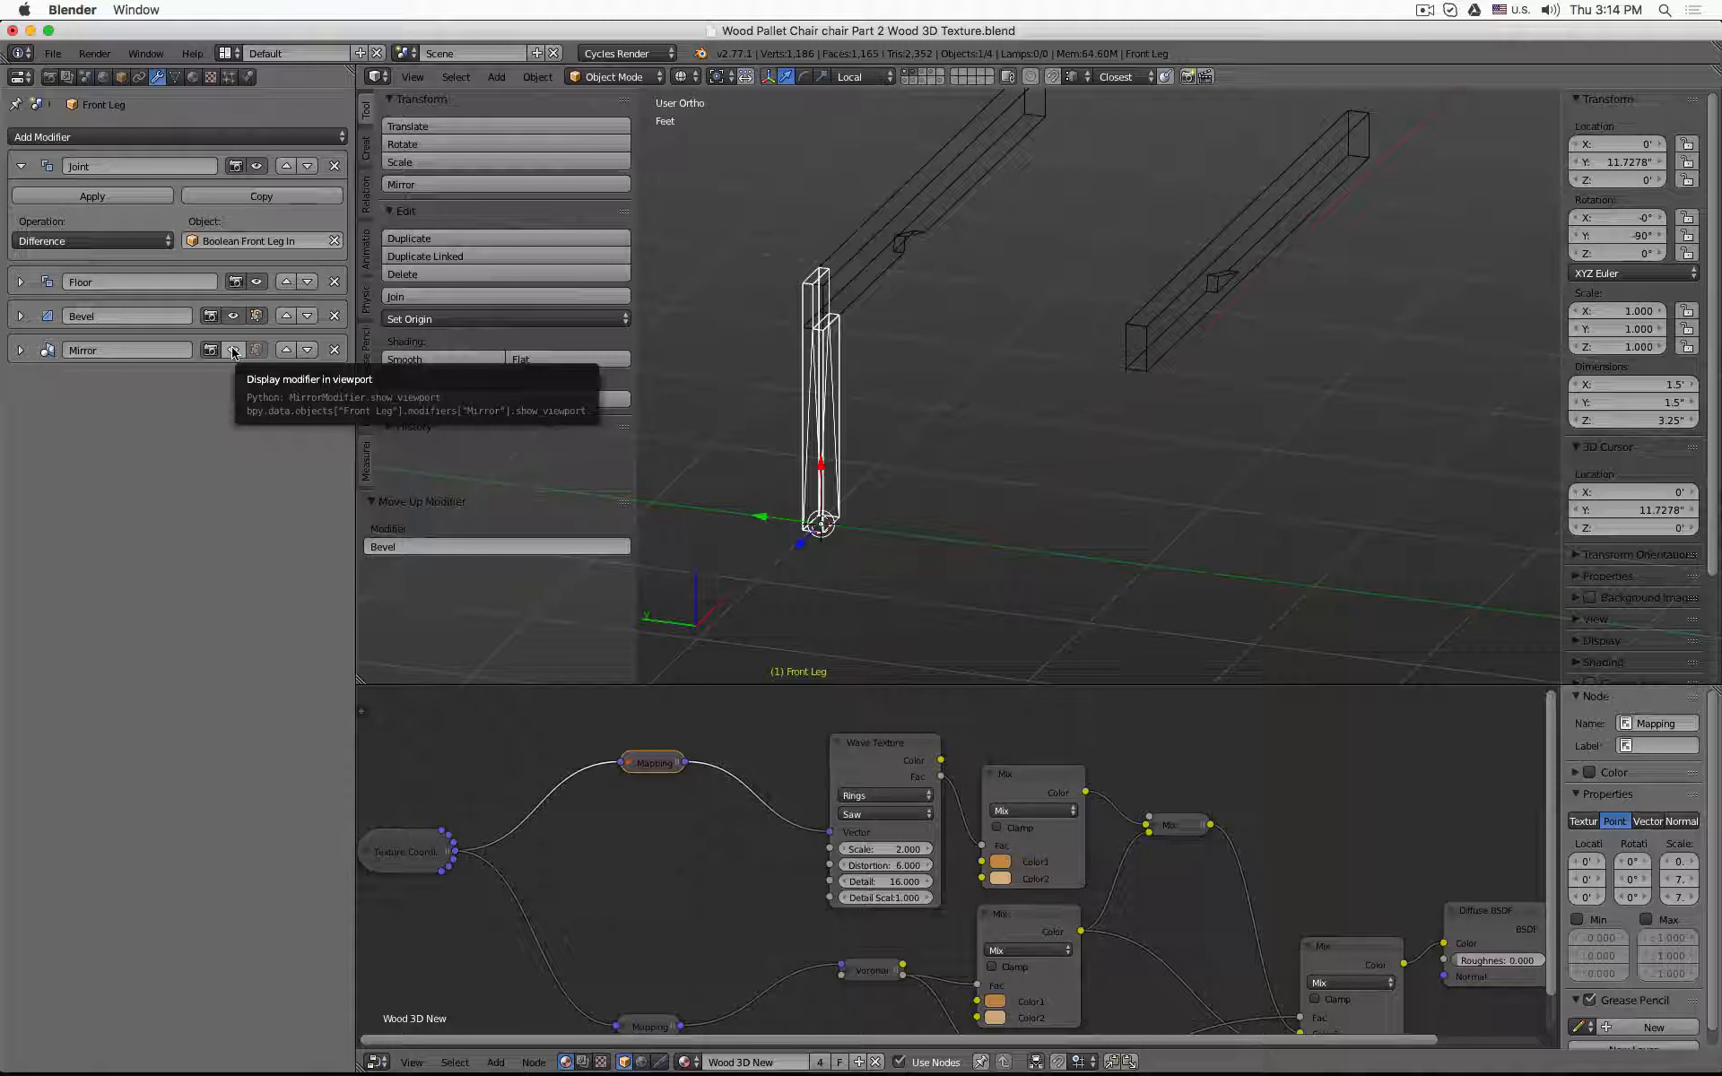
pyautogui.click(233, 350)
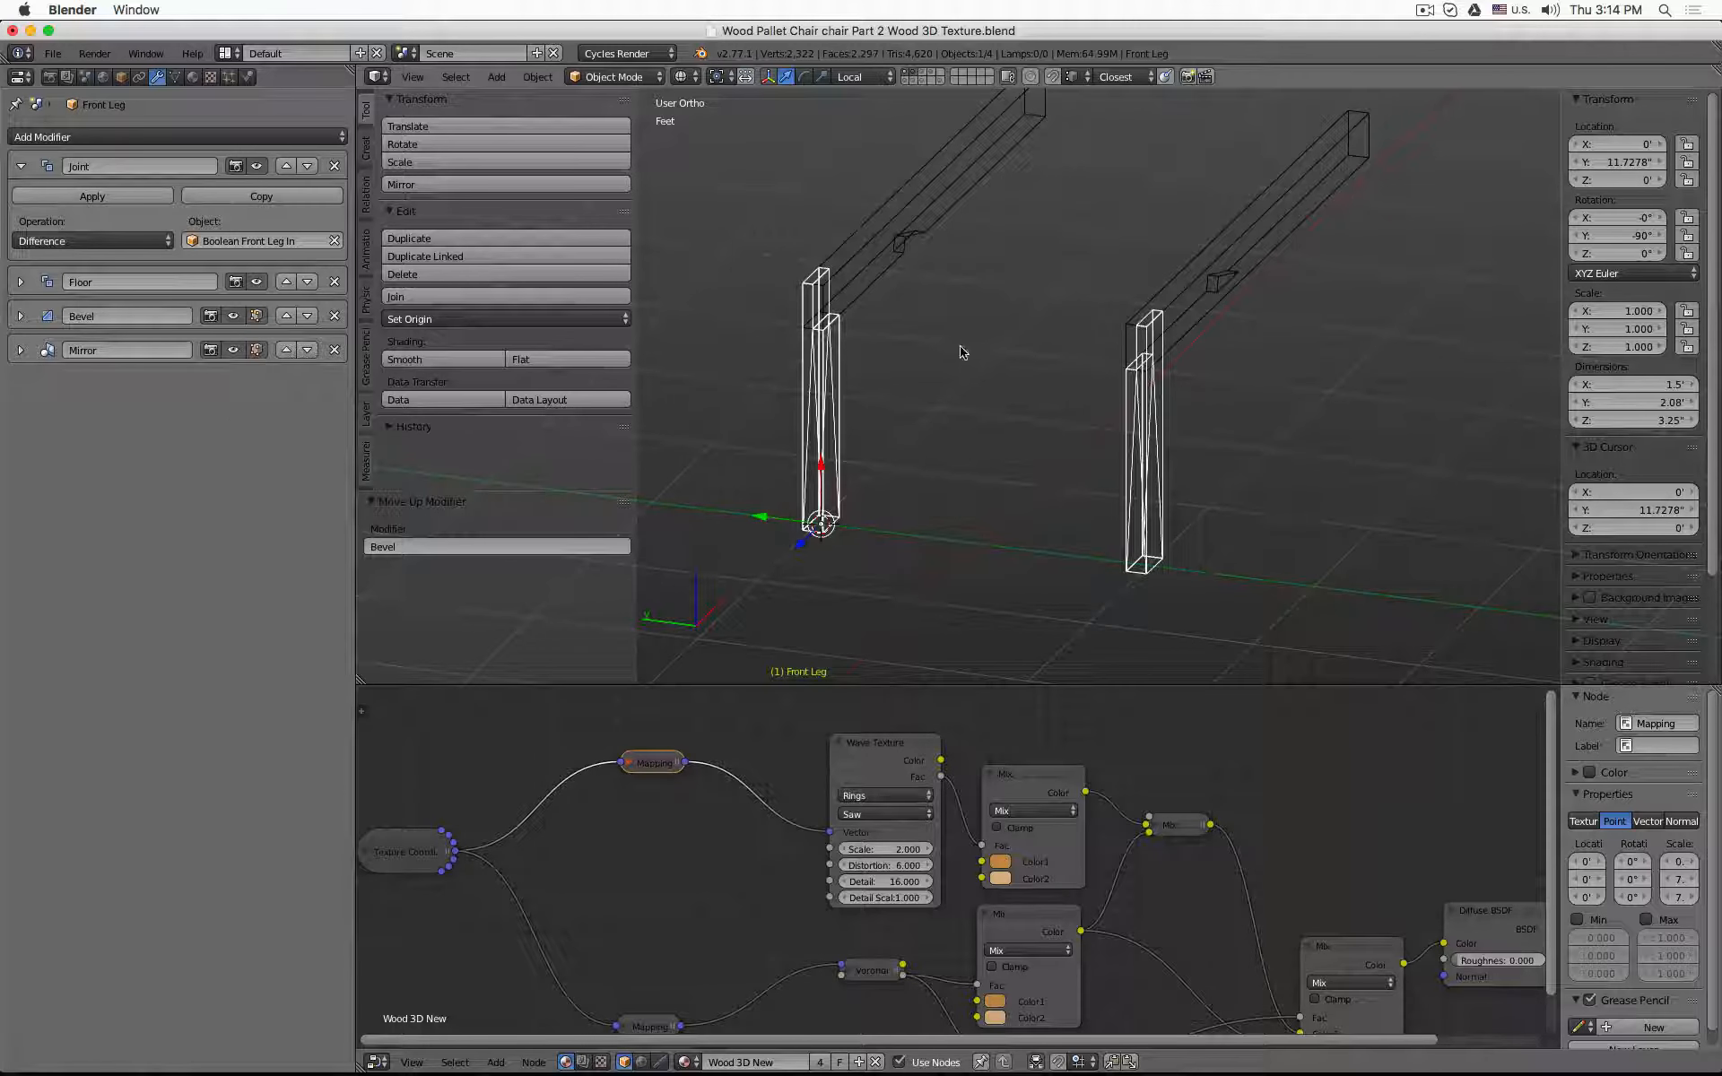
pyautogui.press('t')
pyautogui.press('z')
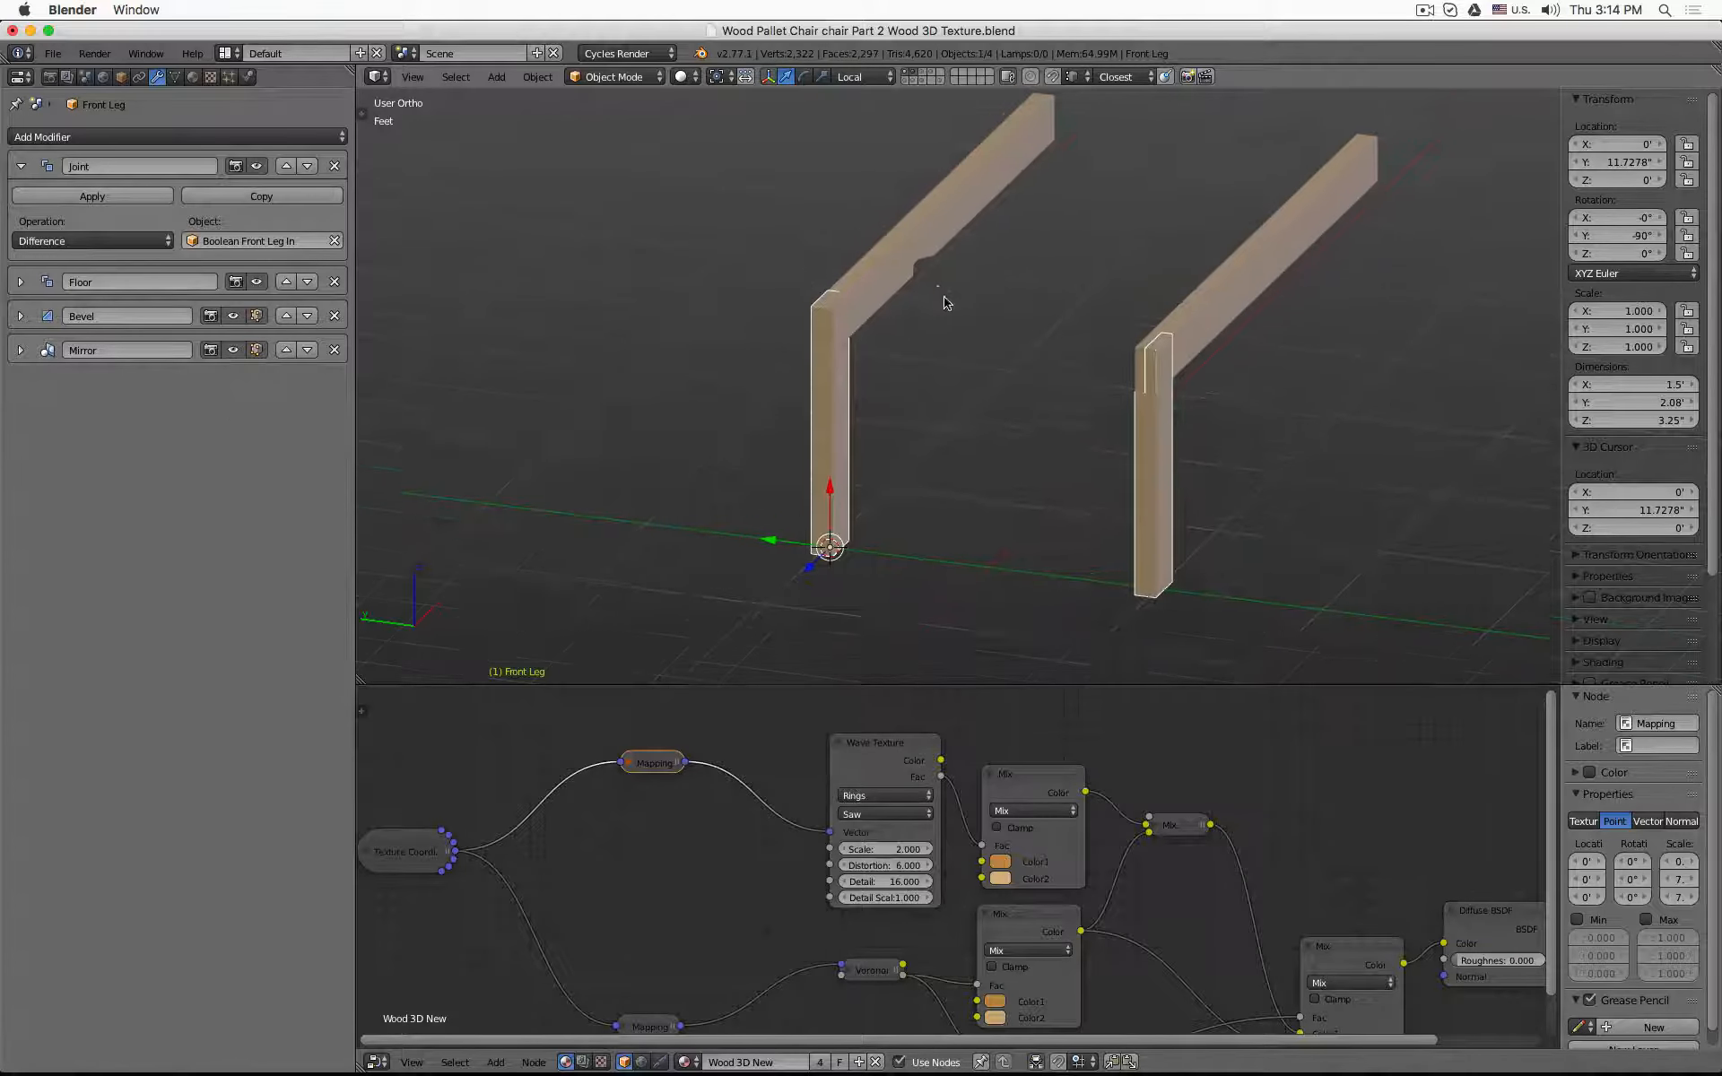
# - Move the back leg's Mirror modifier below Front Leg, Backrest, Boolean and Bevel, to the end of its stack
pyautogui.rightClick(902, 283)
pyautogui.press('z')
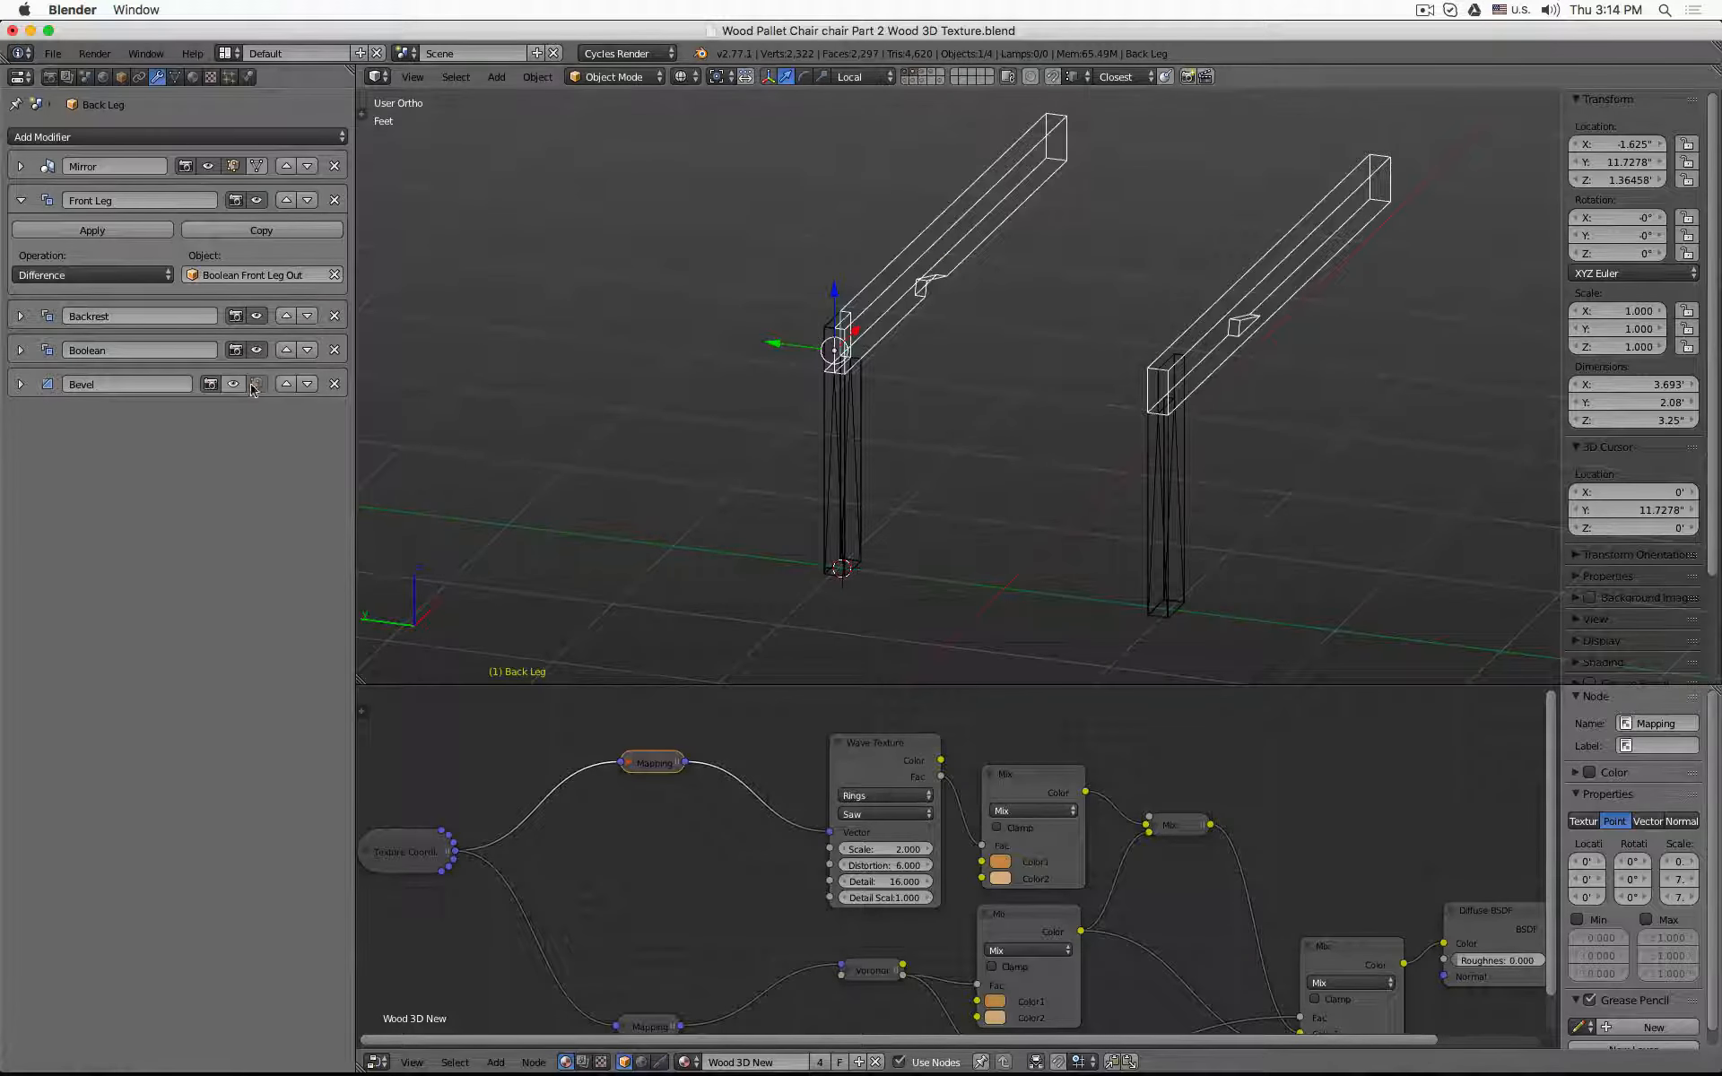
pyautogui.click(307, 167)
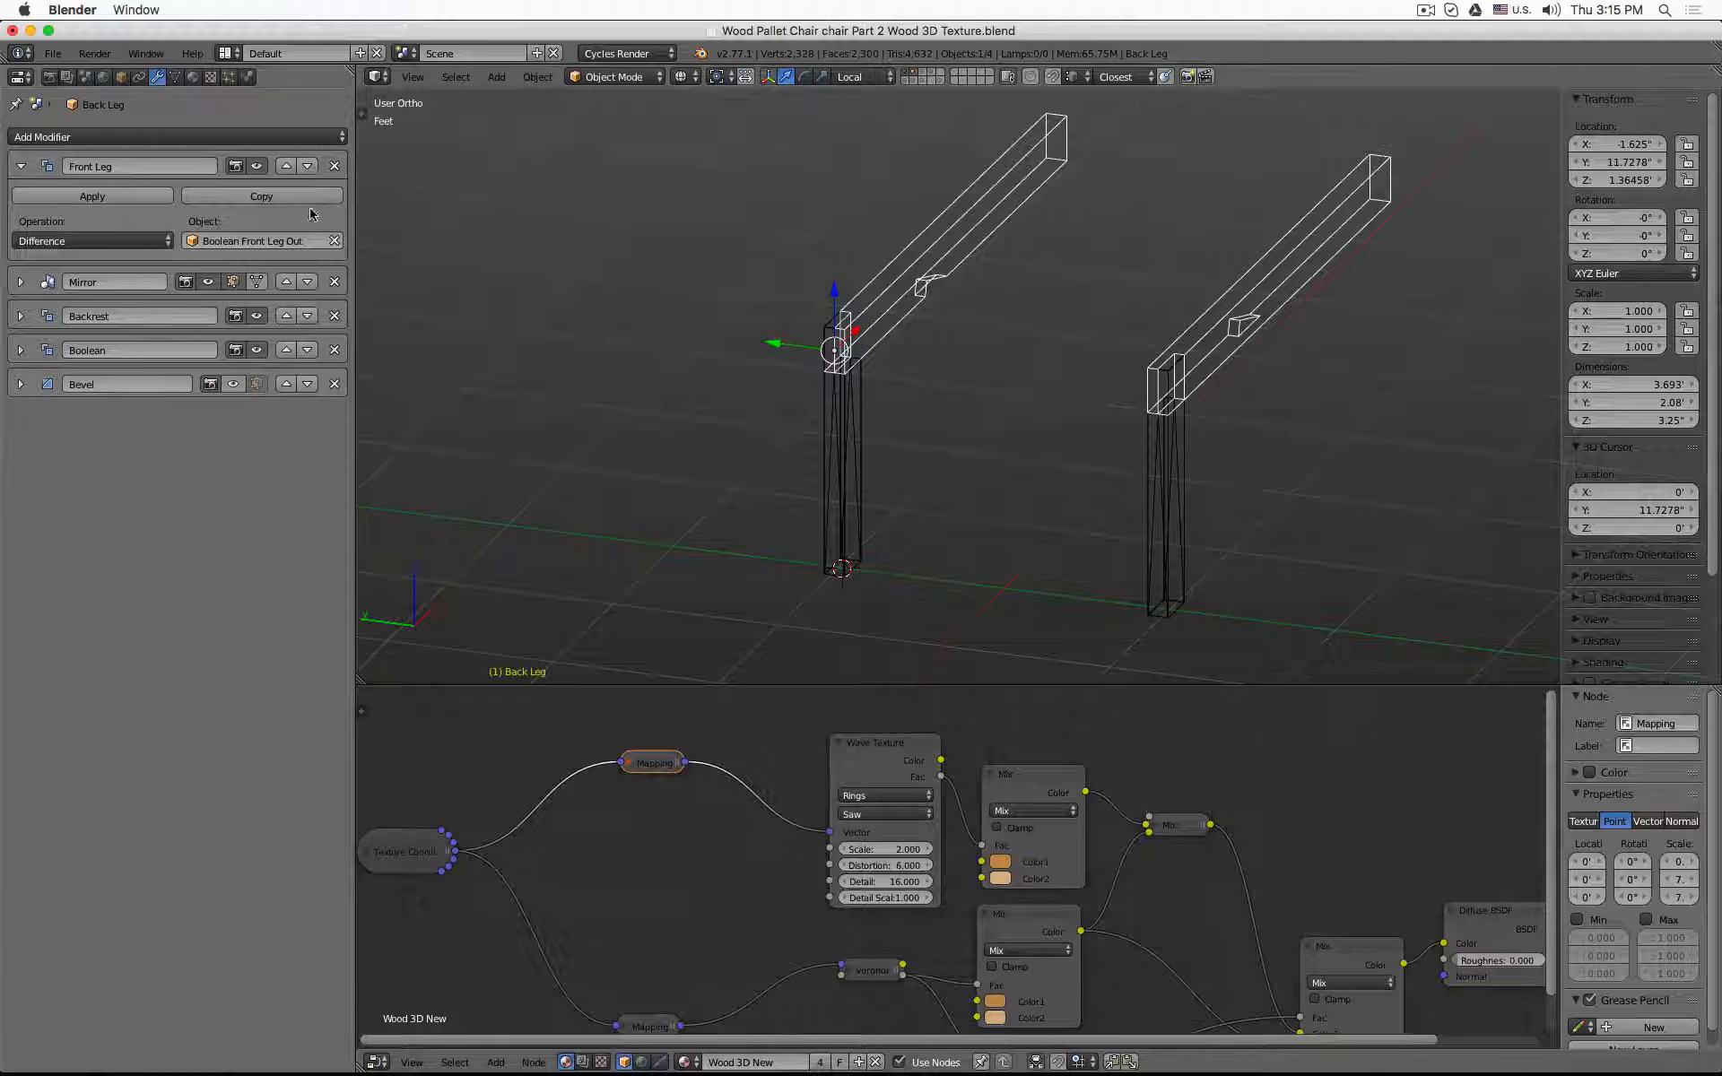
pyautogui.click(307, 282)
pyautogui.click(307, 315)
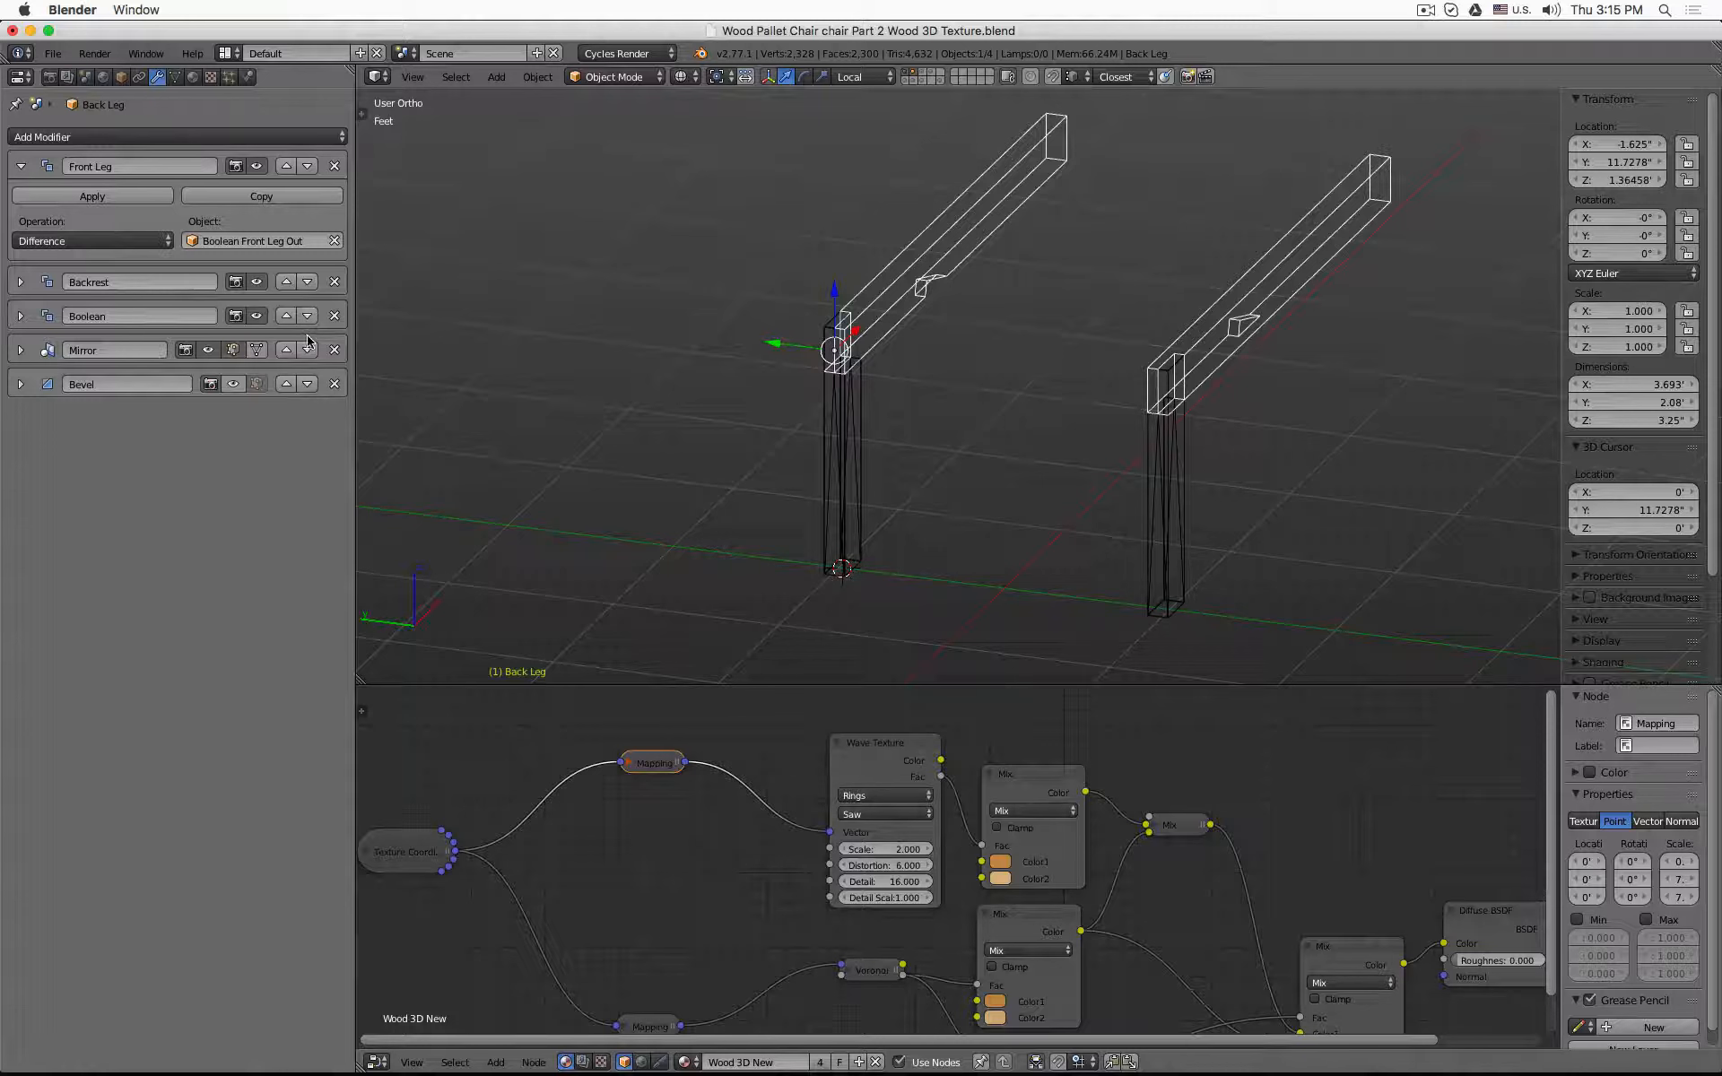
pyautogui.click(307, 350)
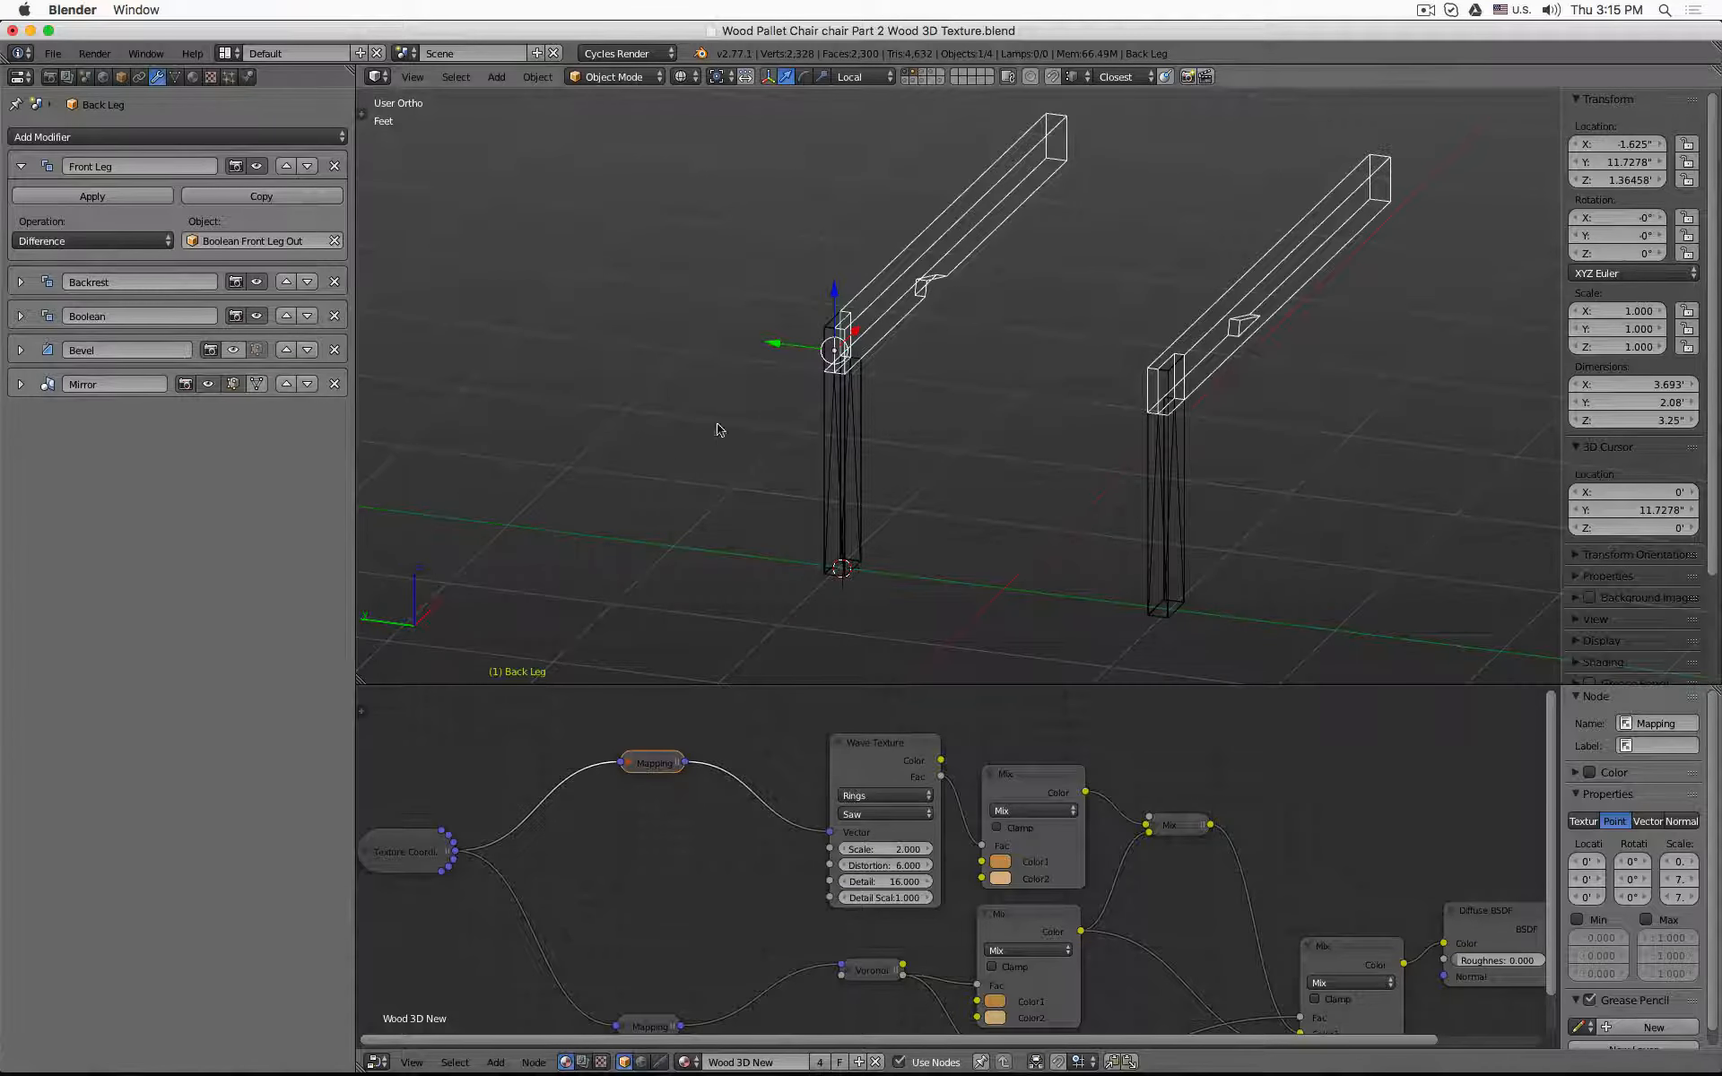
# - Examine the front leg notch at the end of the back leg in wireframe and solid shading
pyautogui.scroll(8, 836, 372)
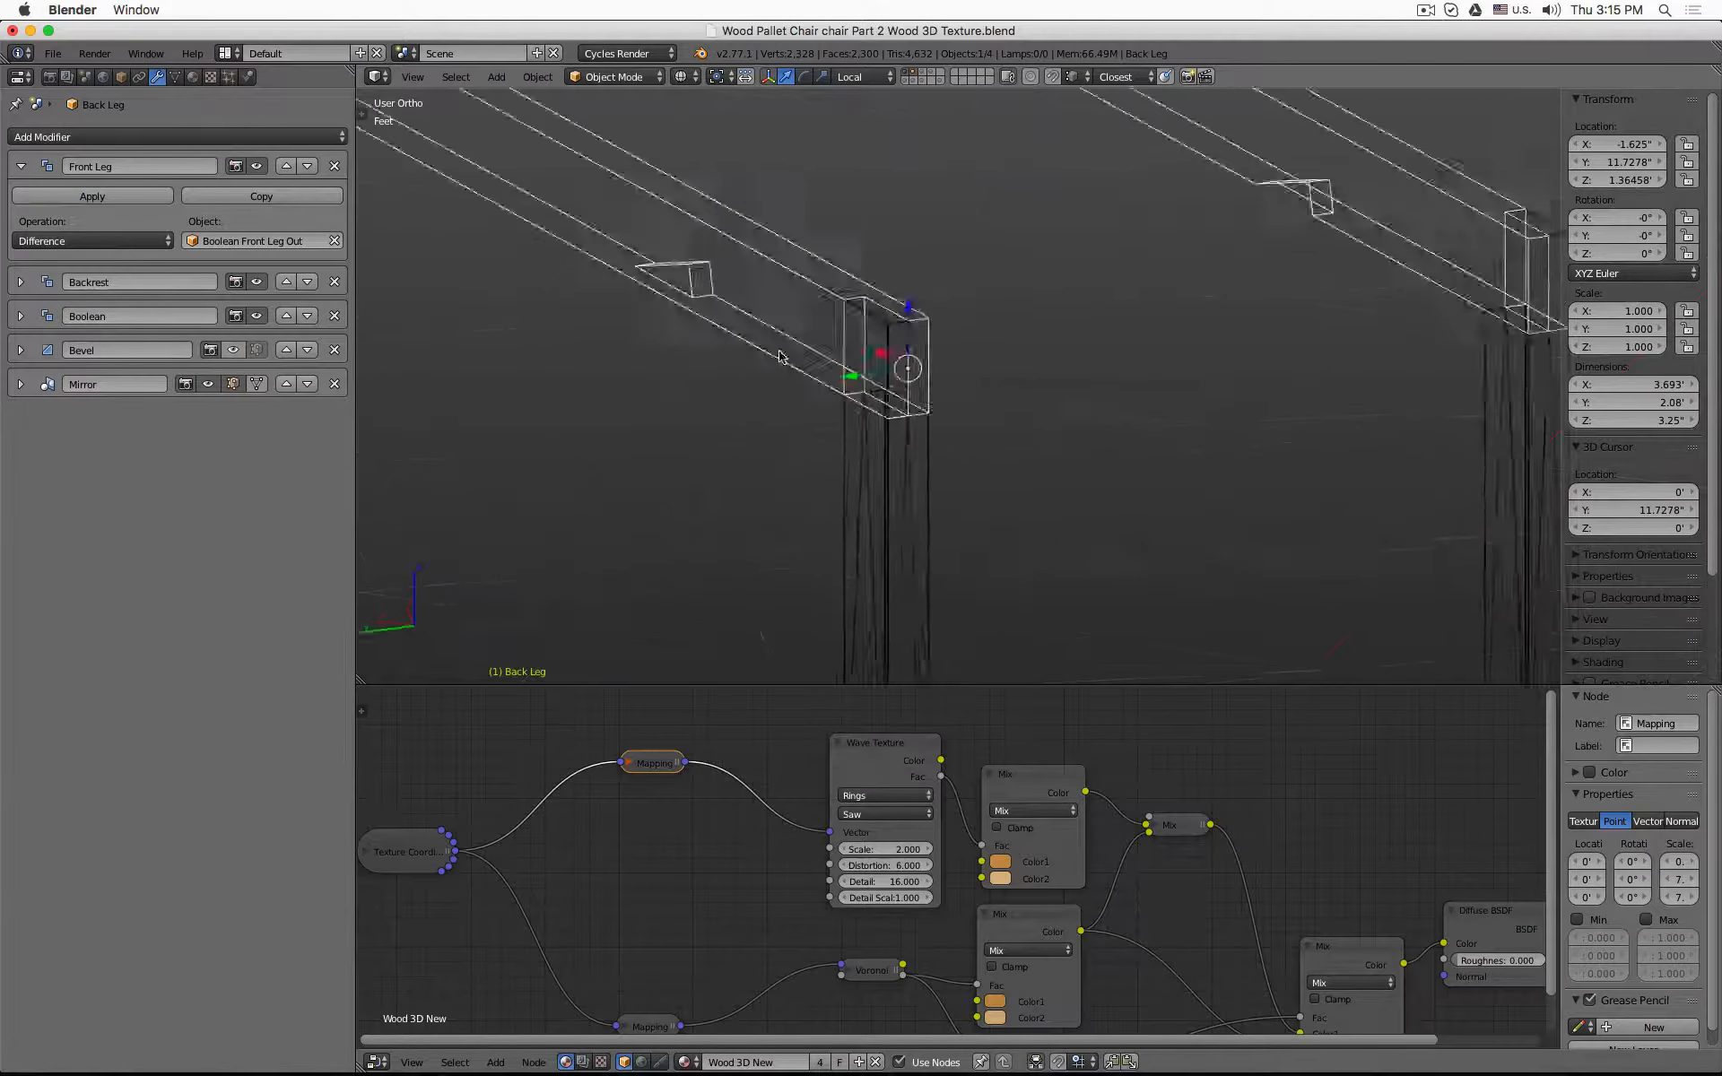
pyautogui.moveTo(743, 305); pyautogui.dragTo(792, 376, button='middle')
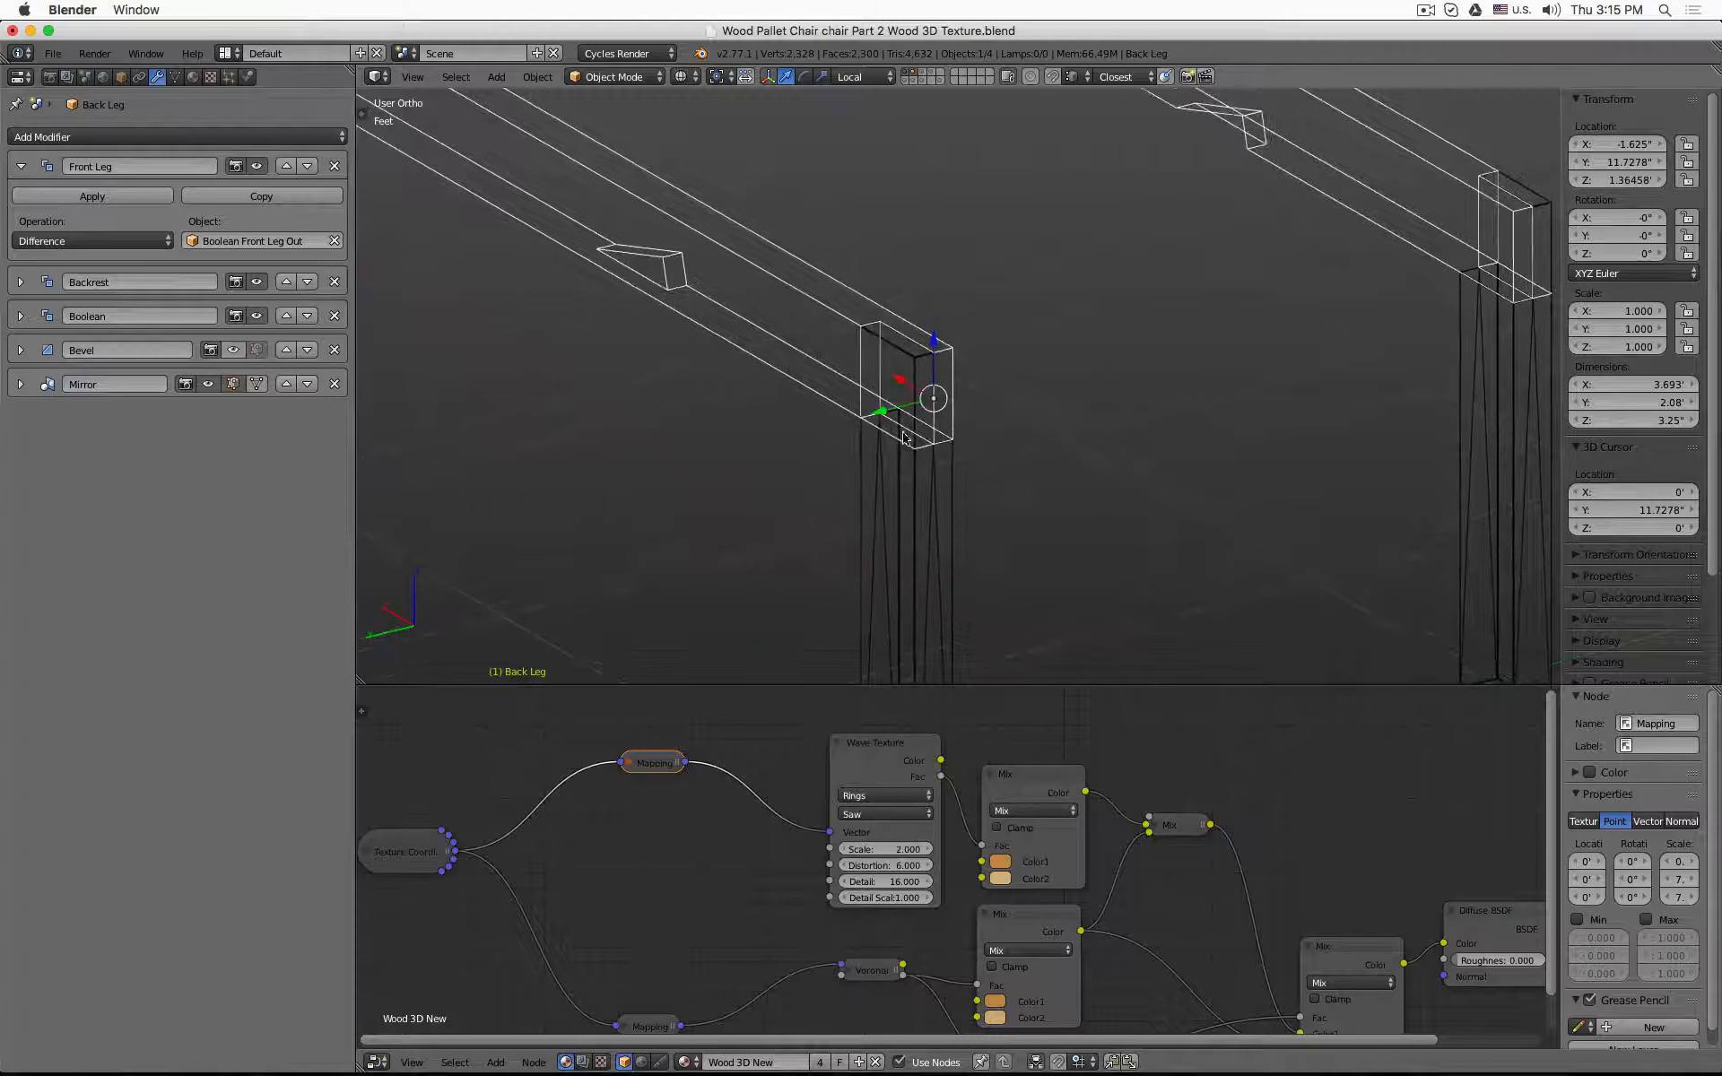
pyautogui.scroll(3, 910, 437)
pyautogui.scroll(-5, 814, 370)
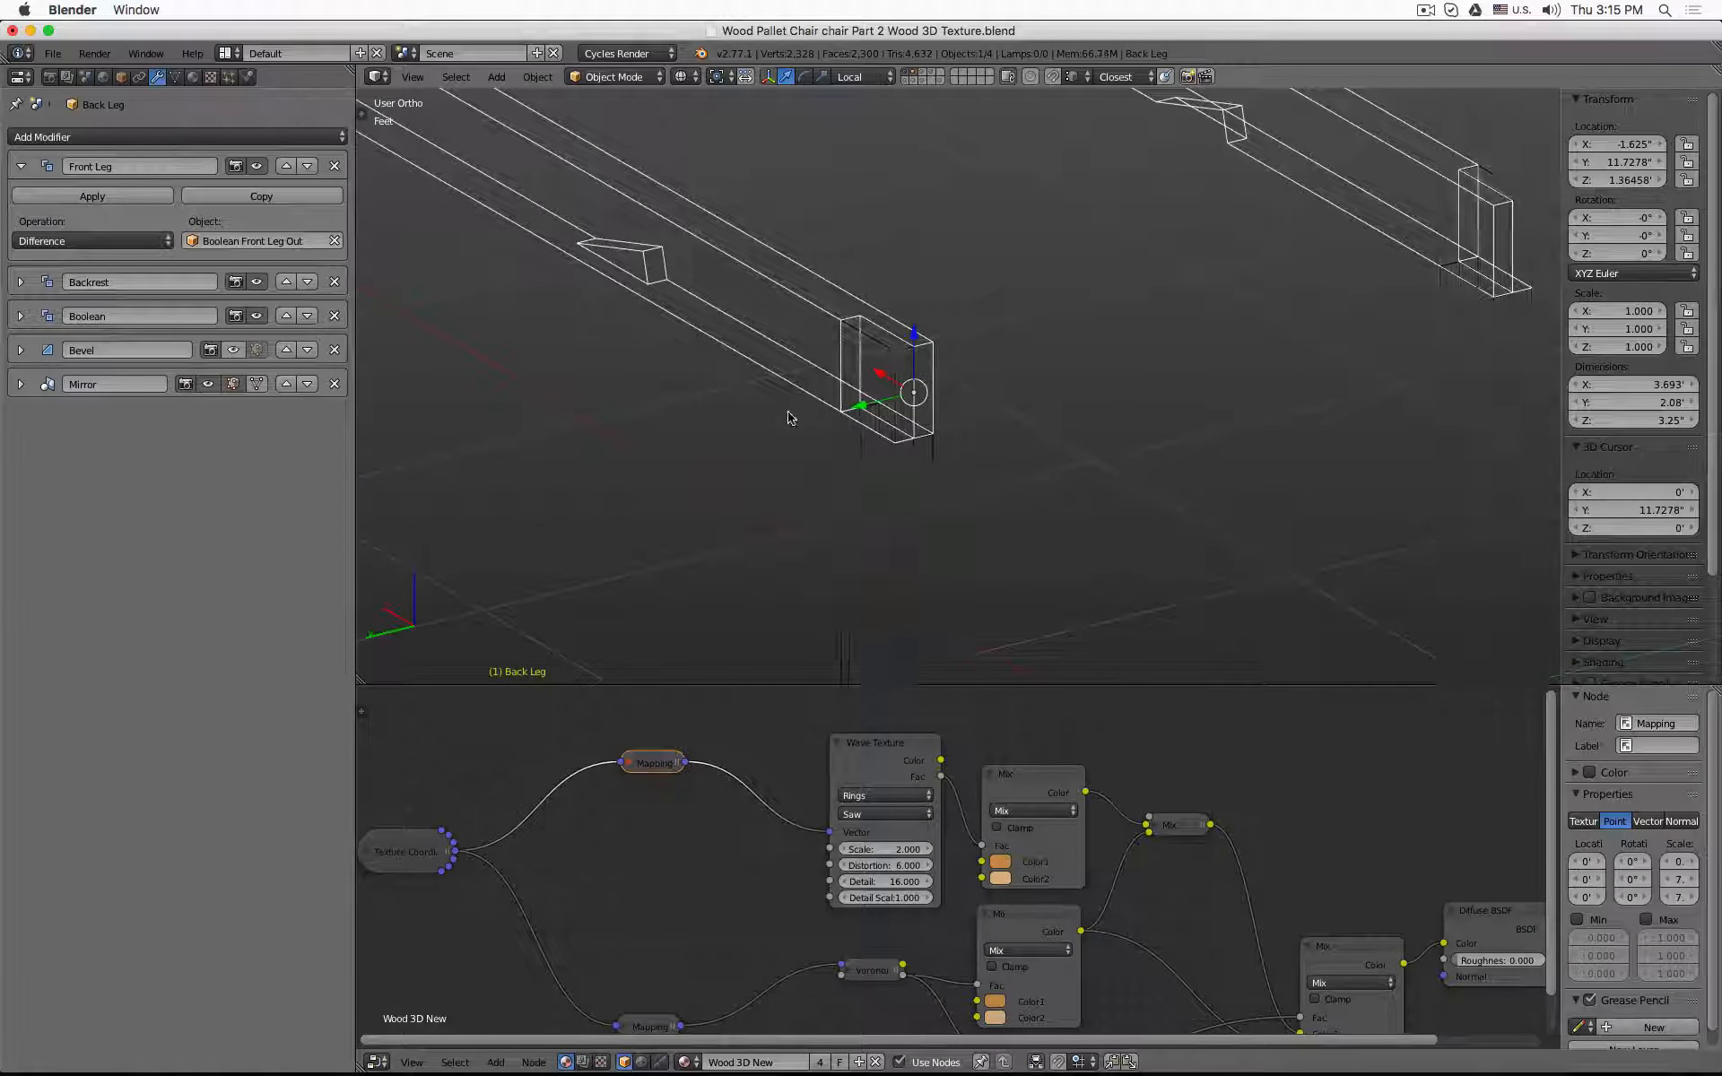
pyautogui.press('z')
pyautogui.scroll(6, 876, 434)
pyautogui.scroll(-3, 869, 425)
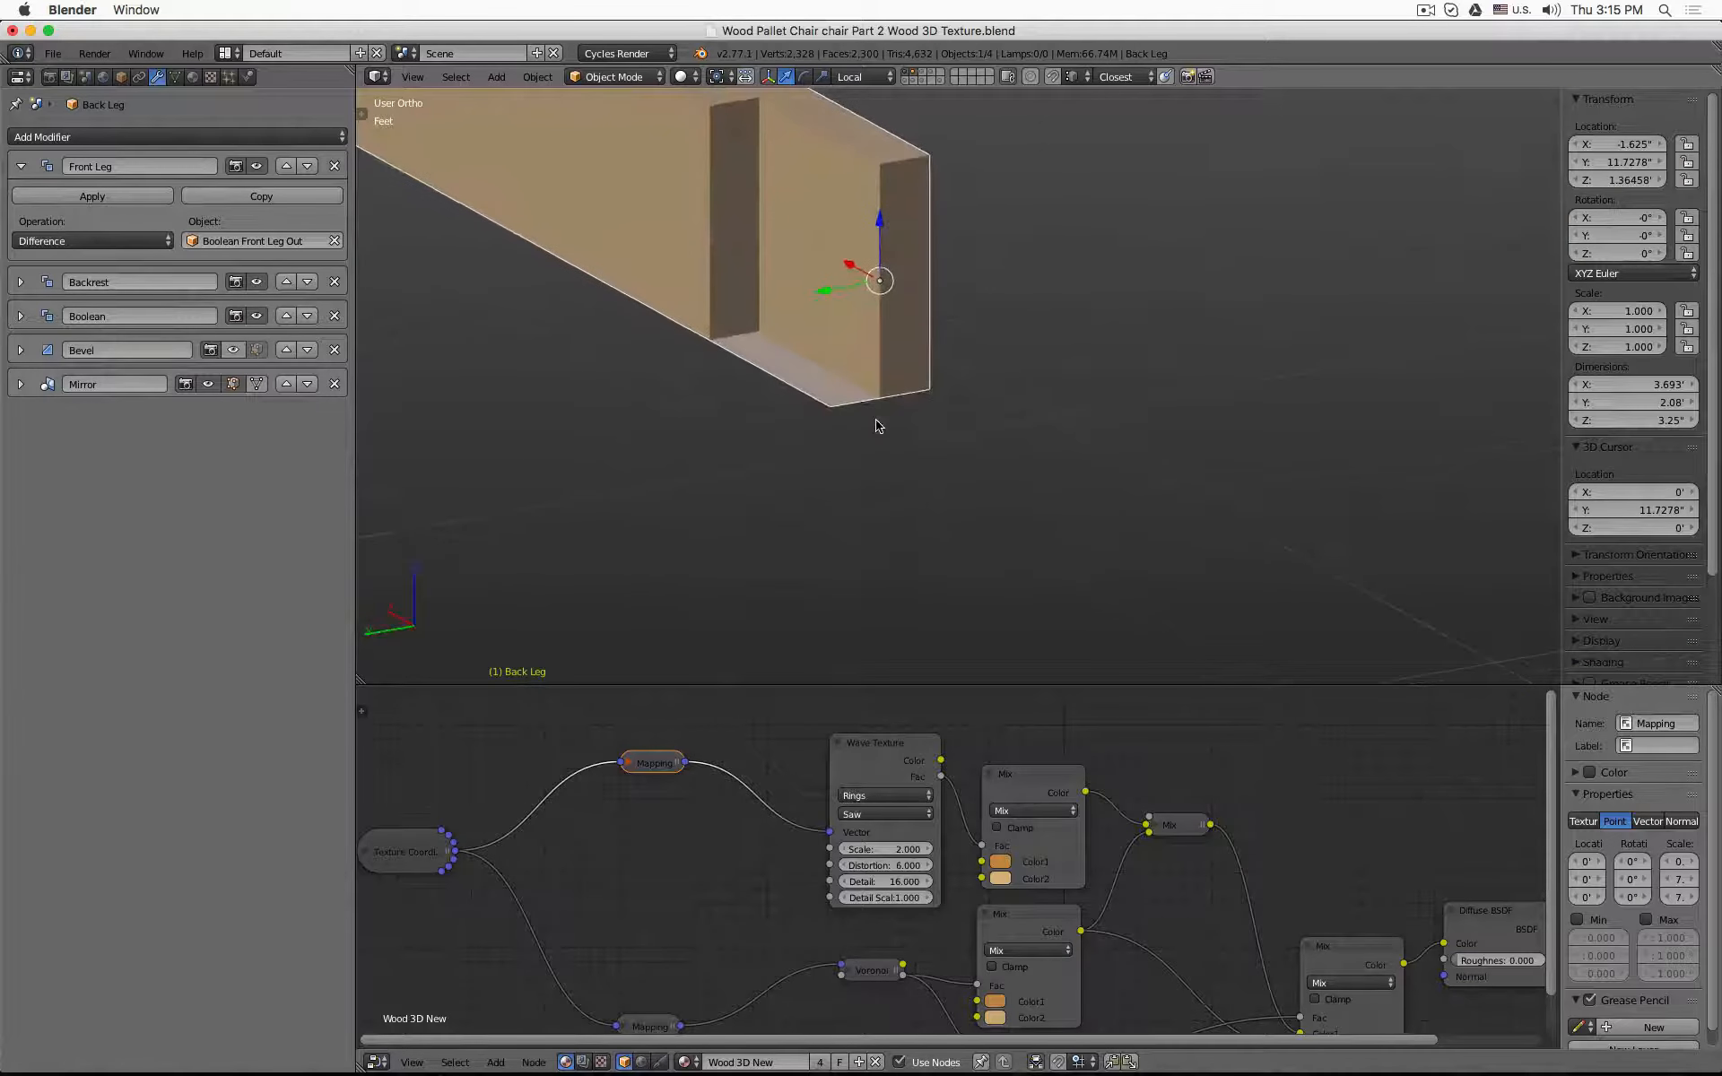
pyautogui.scroll(-2, 807, 398)
pyautogui.scroll(-2, 807, 398)
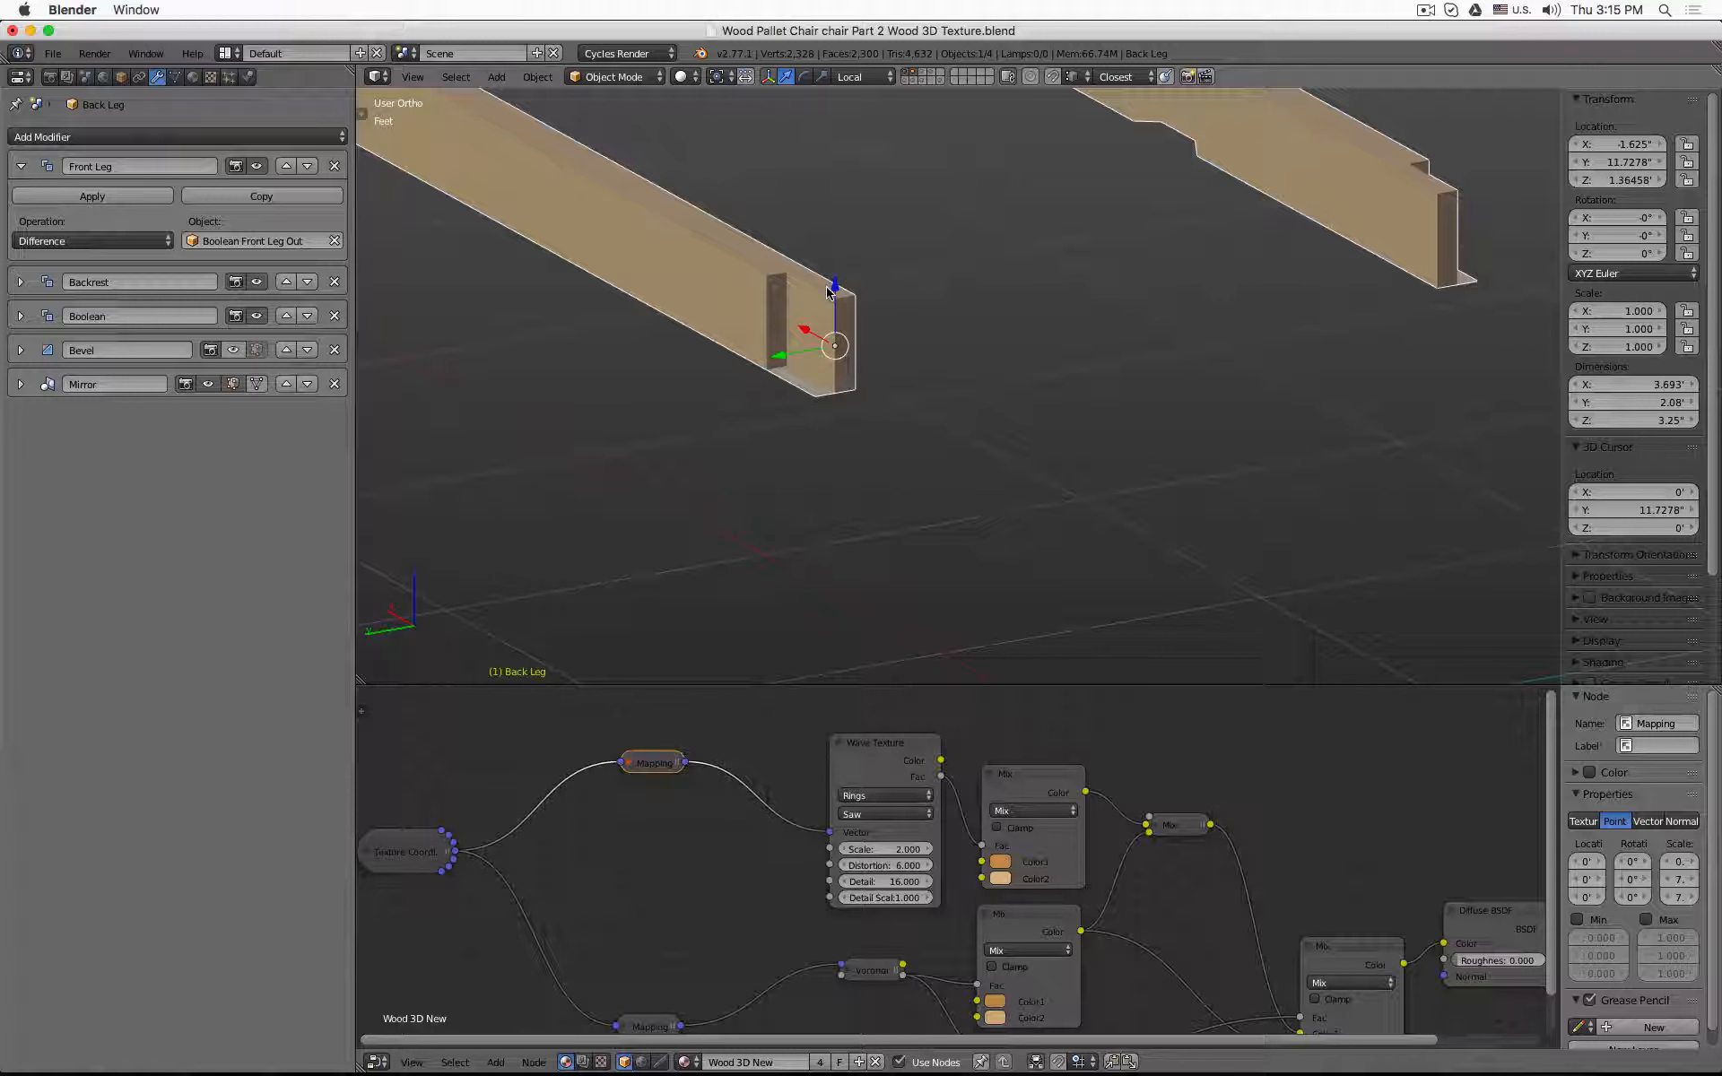
# - Reveal the hidden objects and isolate the Boolean Front Leg Out block together with the back leg
pyautogui.hotkey('alt', 'h')
pyautogui.press('z')
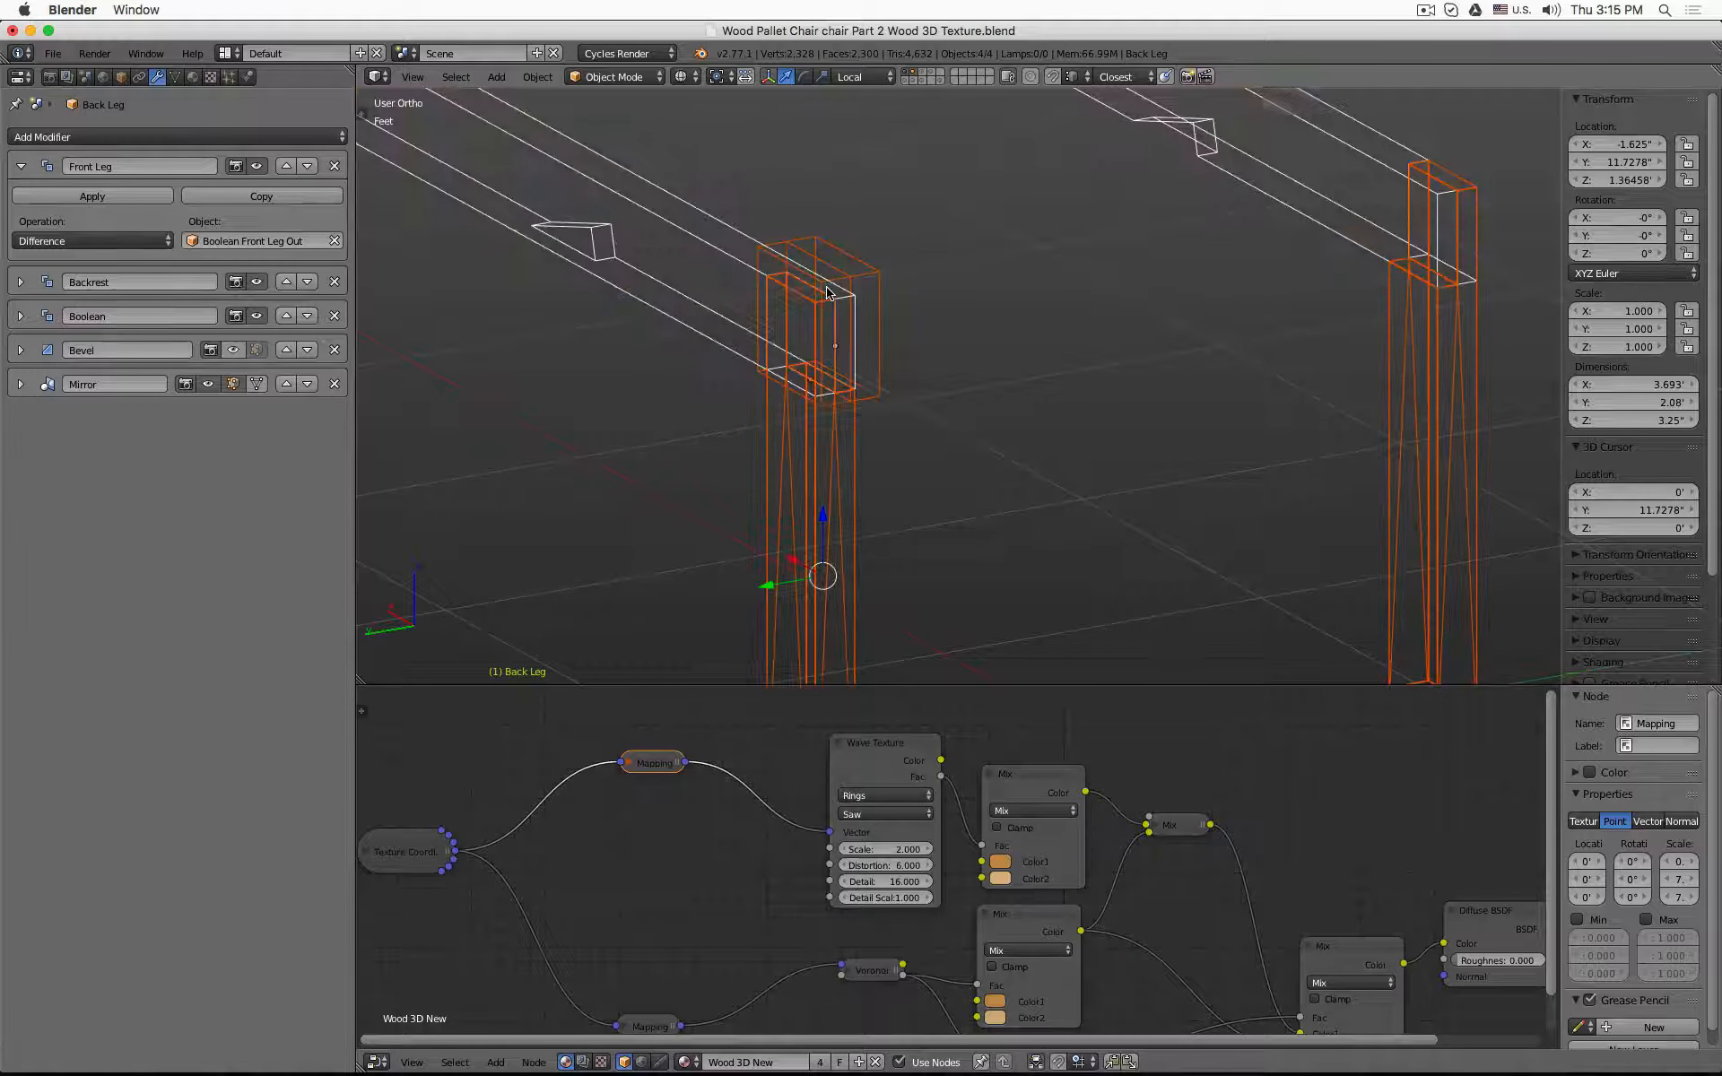
pyautogui.rightClick(763, 269)
pyautogui.keyDown('shift'); pyautogui.rightClick(704, 250); pyautogui.keyUp('shift')
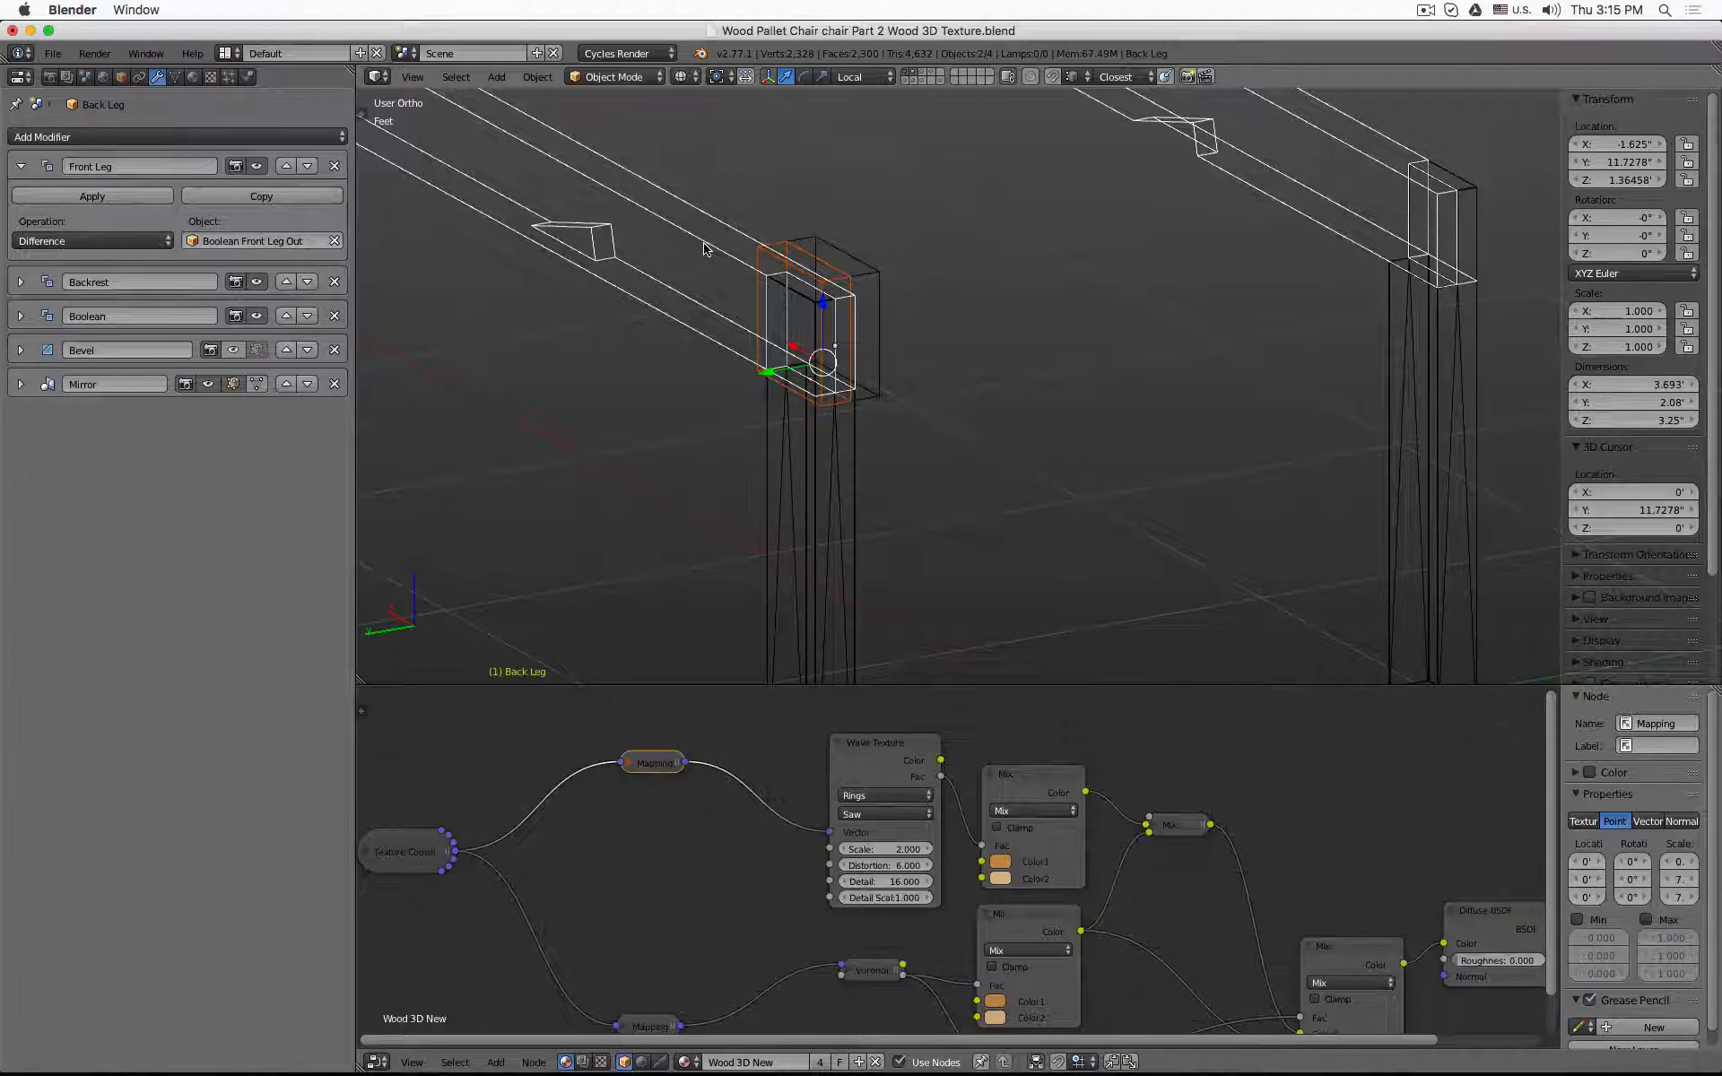
pyautogui.hotkey('shift', 'h')
# - Extend the underside of the Boolean Front Leg Out block downward past the back leg, making the block about 4.5 inches tall
pyautogui.rightClick(764, 251)
pyautogui.press('z')
pyautogui.moveTo(838, 338); pyautogui.dragTo(704, 266, button='middle')
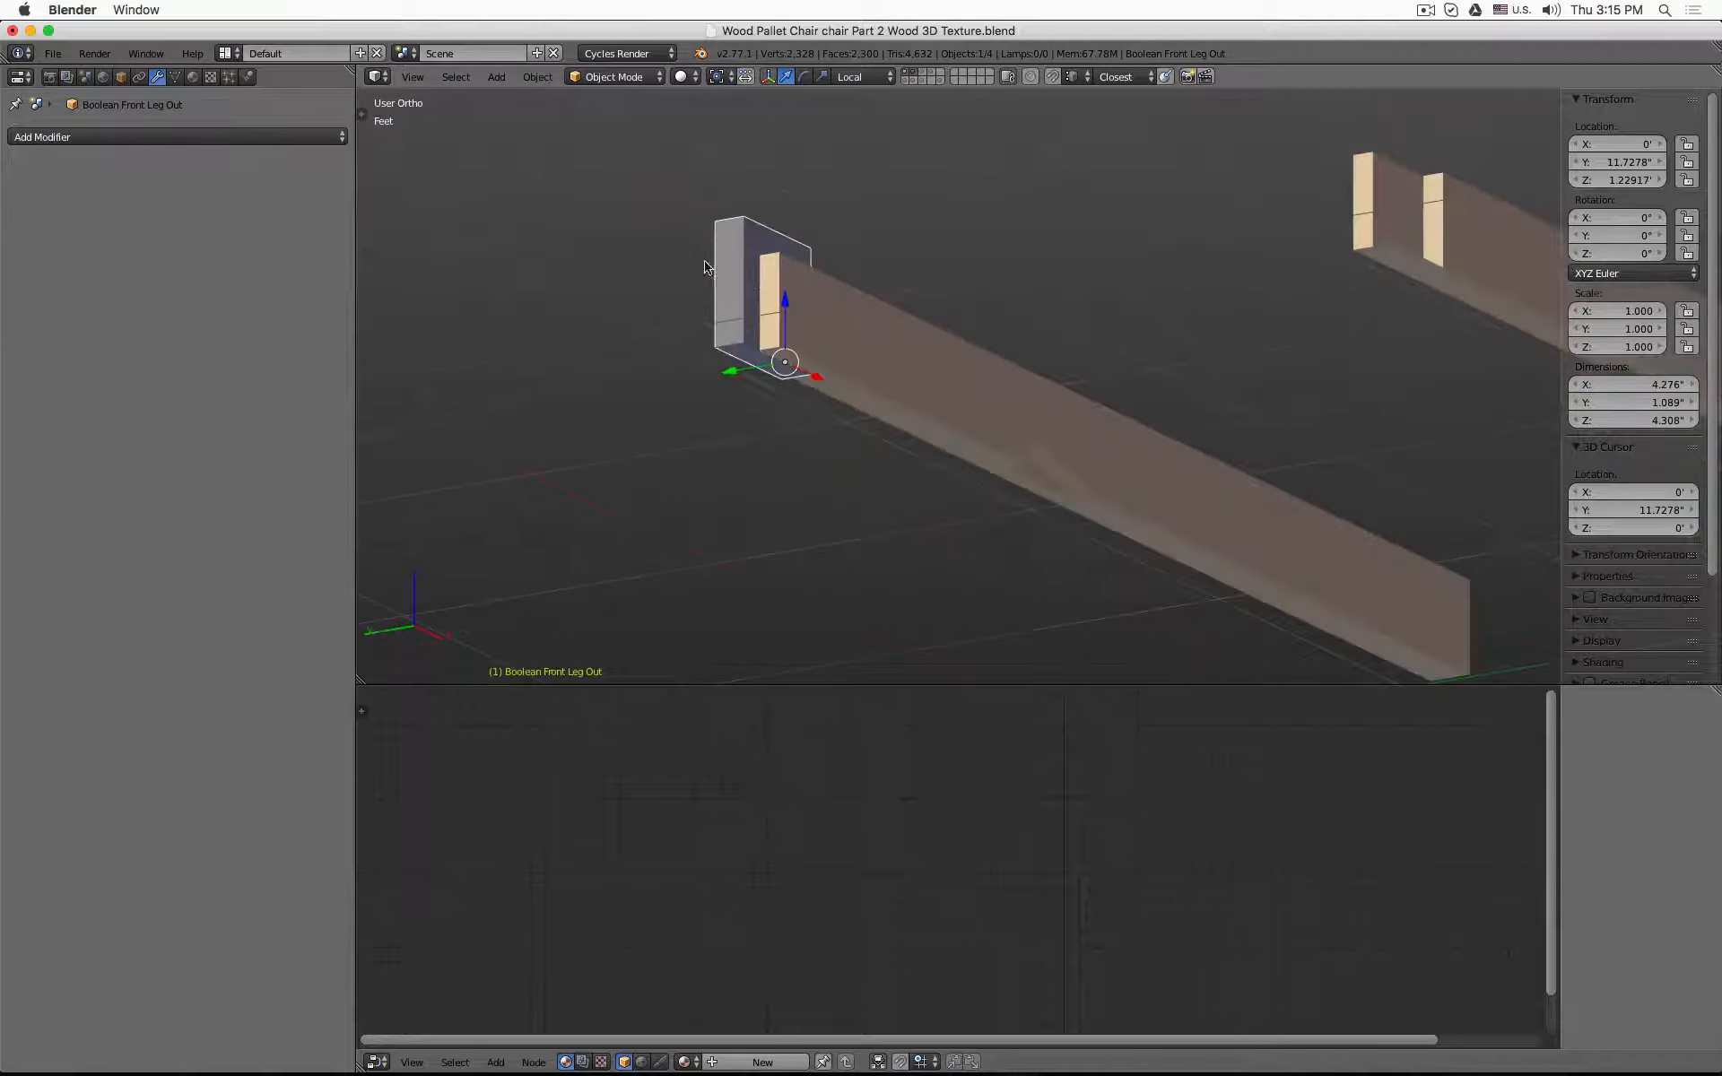
pyautogui.moveTo(787, 300); pyautogui.dragTo(761, 327)
pyautogui.press('Tab')
pyautogui.scroll(4, 764, 353)
pyautogui.scroll(1, 763, 353)
pyautogui.rightClick(742, 360)
pyautogui.keyDown('shift'); pyautogui.rightClick(719, 389); pyautogui.keyUp('shift')
pyautogui.scroll(-4, 826, 360)
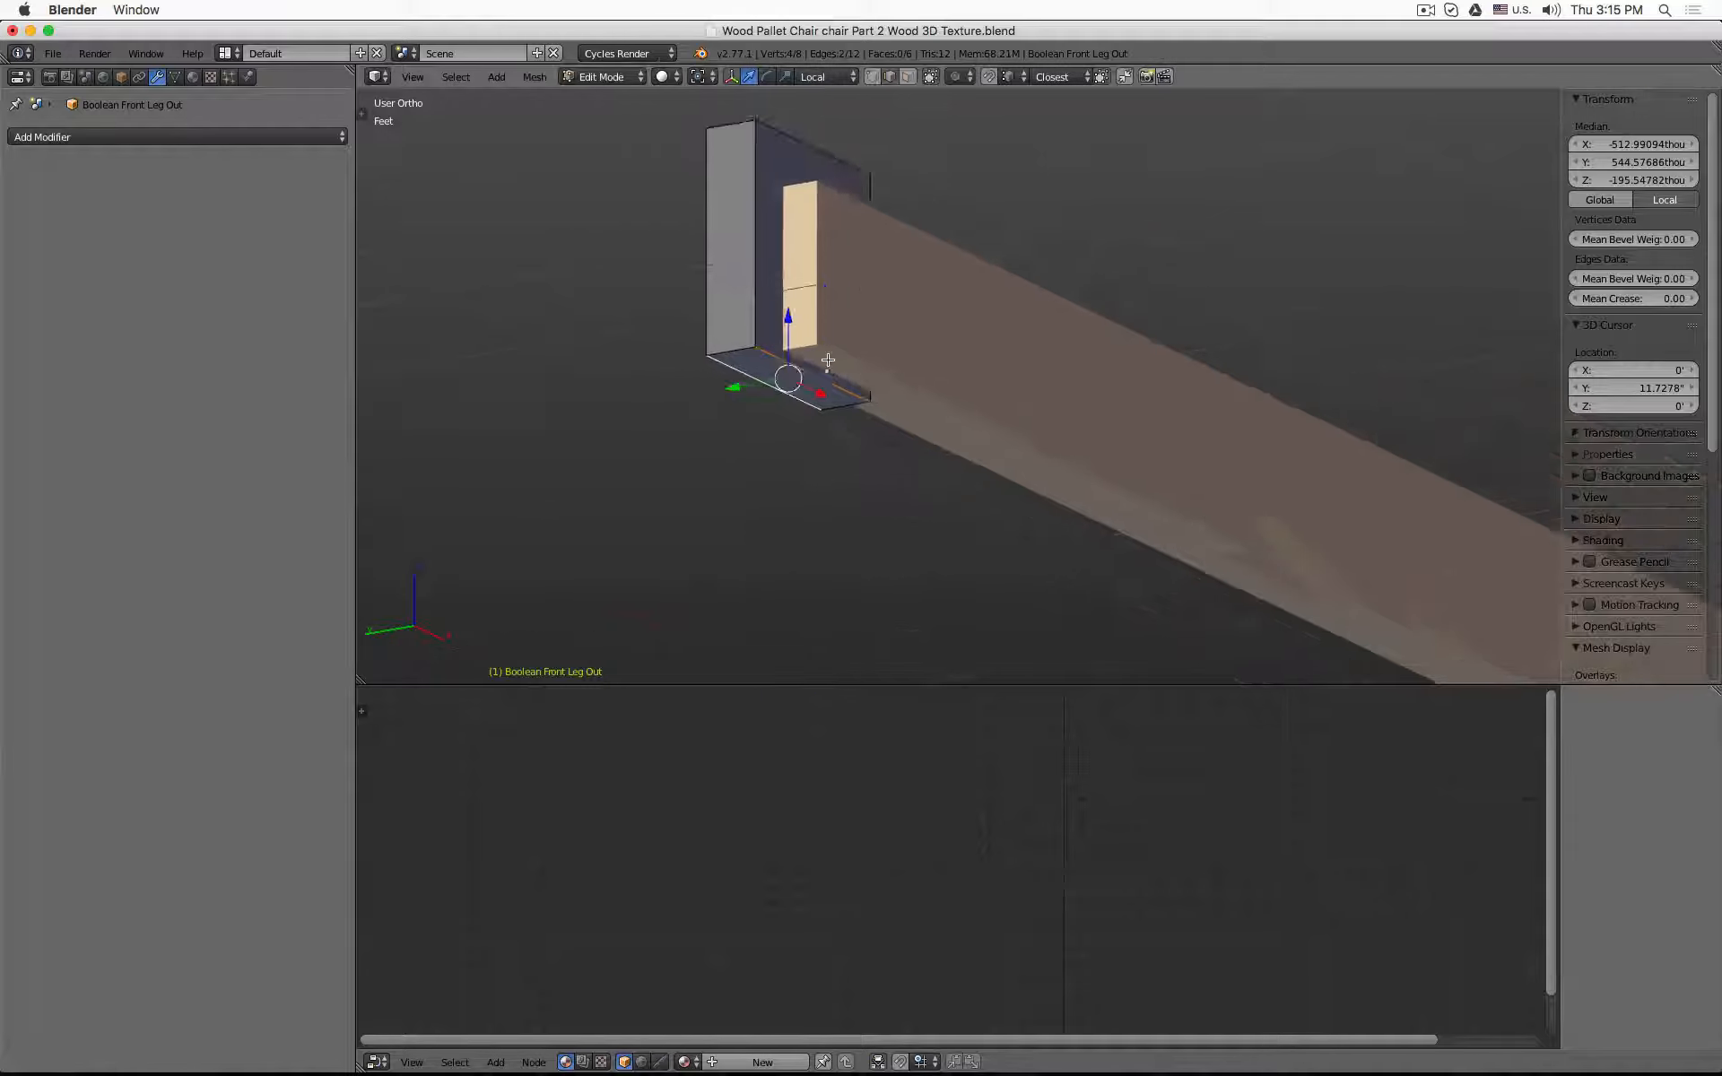
pyautogui.press('Tab')
# - Hide the Boolean Front Leg Out block and select the back leg to inspect its joint cut
pyautogui.moveTo(885, 353); pyautogui.dragTo(942, 421, button='middle')
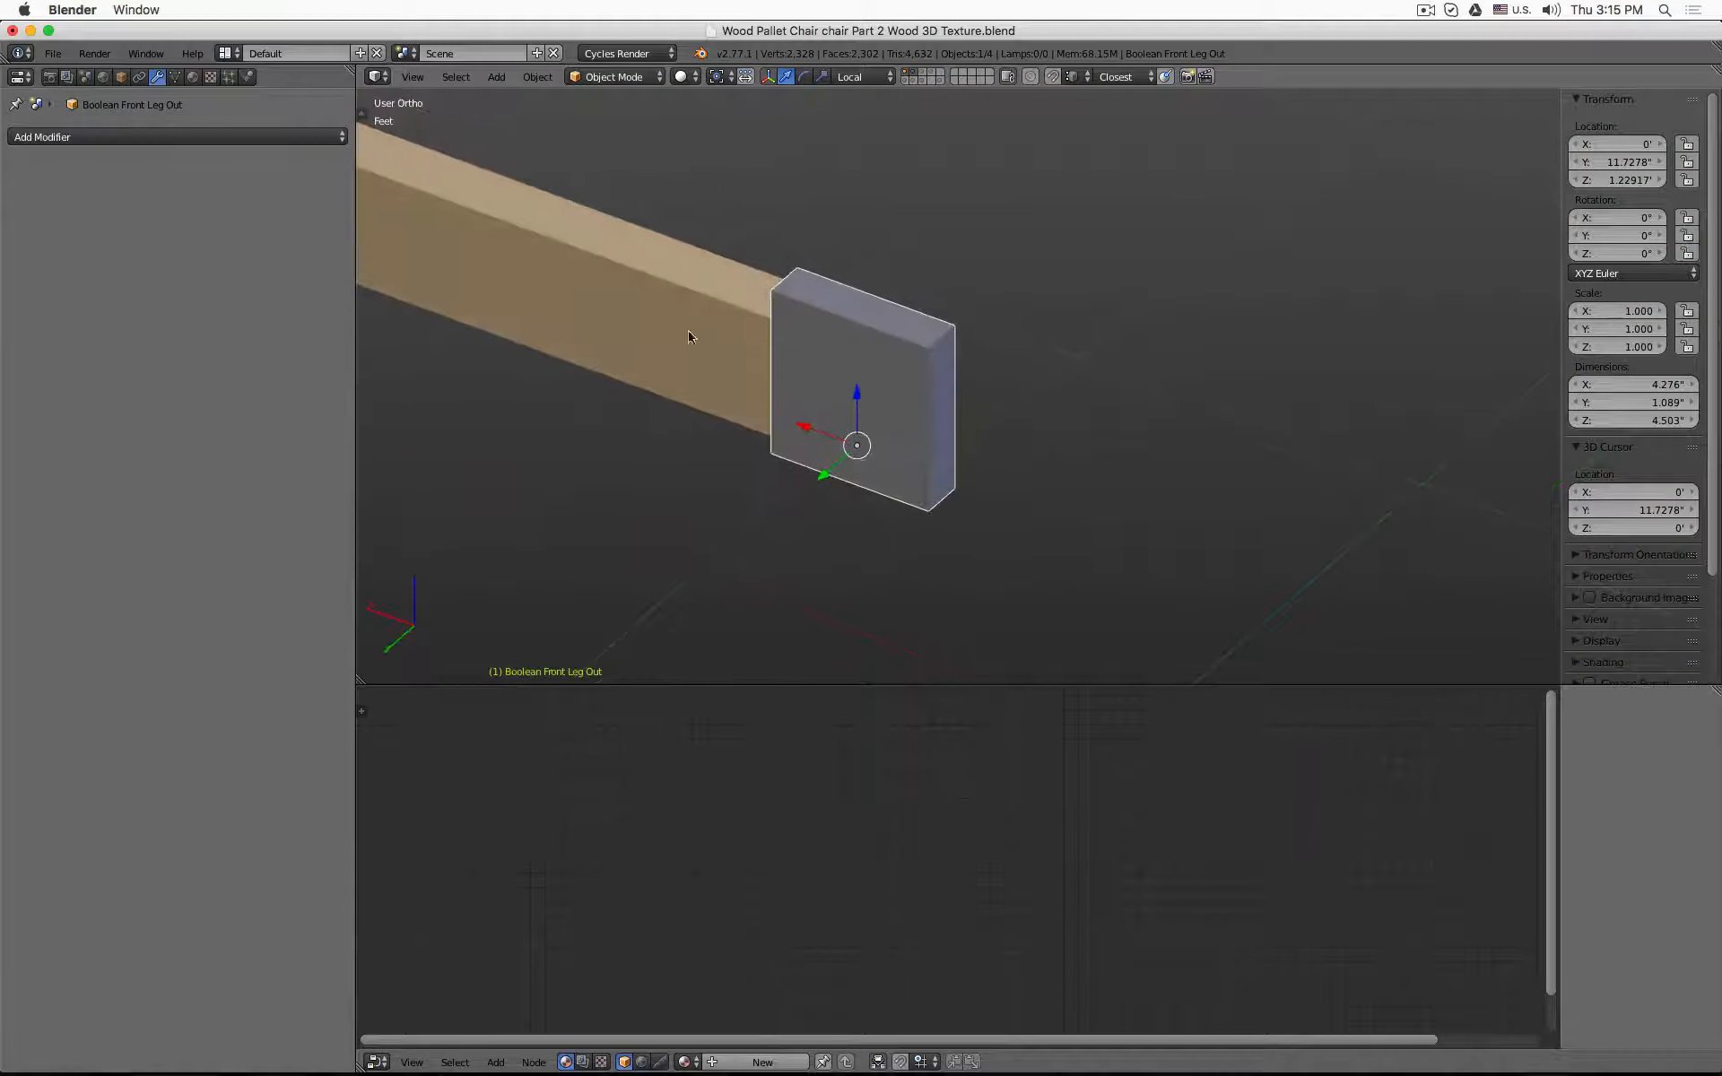
pyautogui.scroll(-2, 892, 320)
pyautogui.press('h')
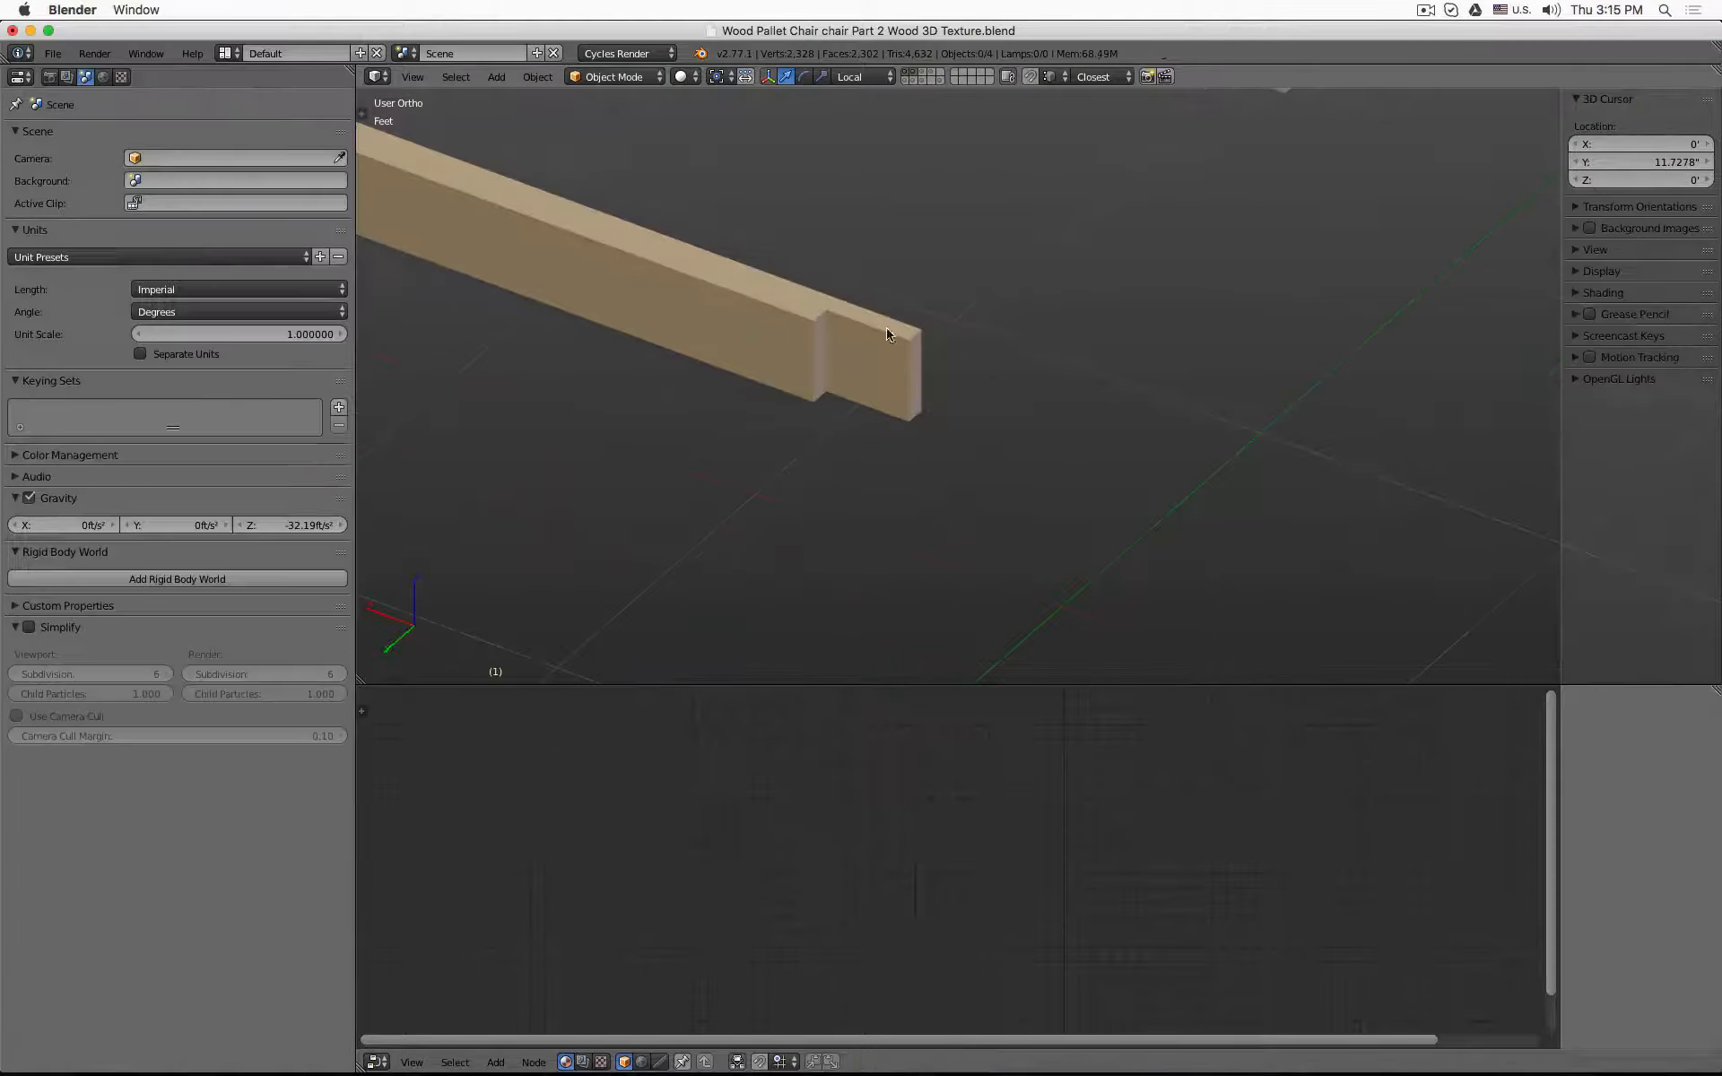
pyautogui.rightClick(783, 320)
pyautogui.scroll(-2, 888, 411)
pyautogui.moveTo(1184, 342); pyautogui.dragTo(1230, 346, button='middle')
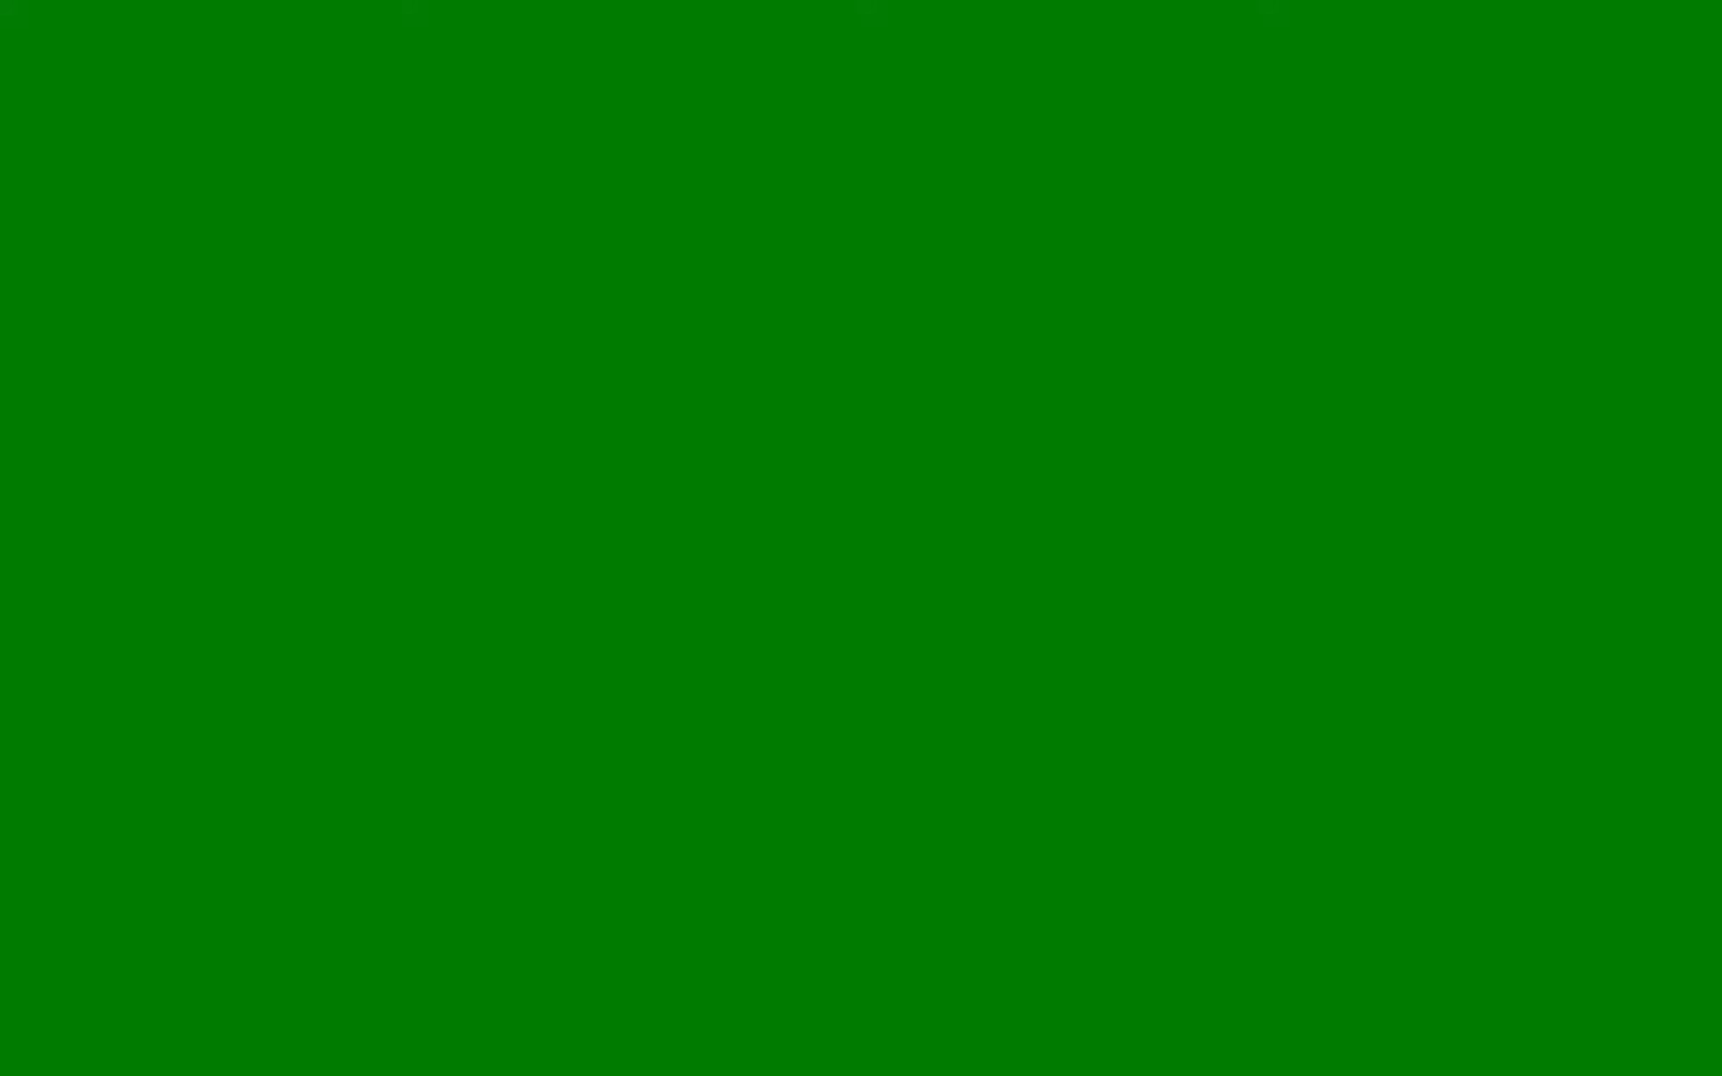
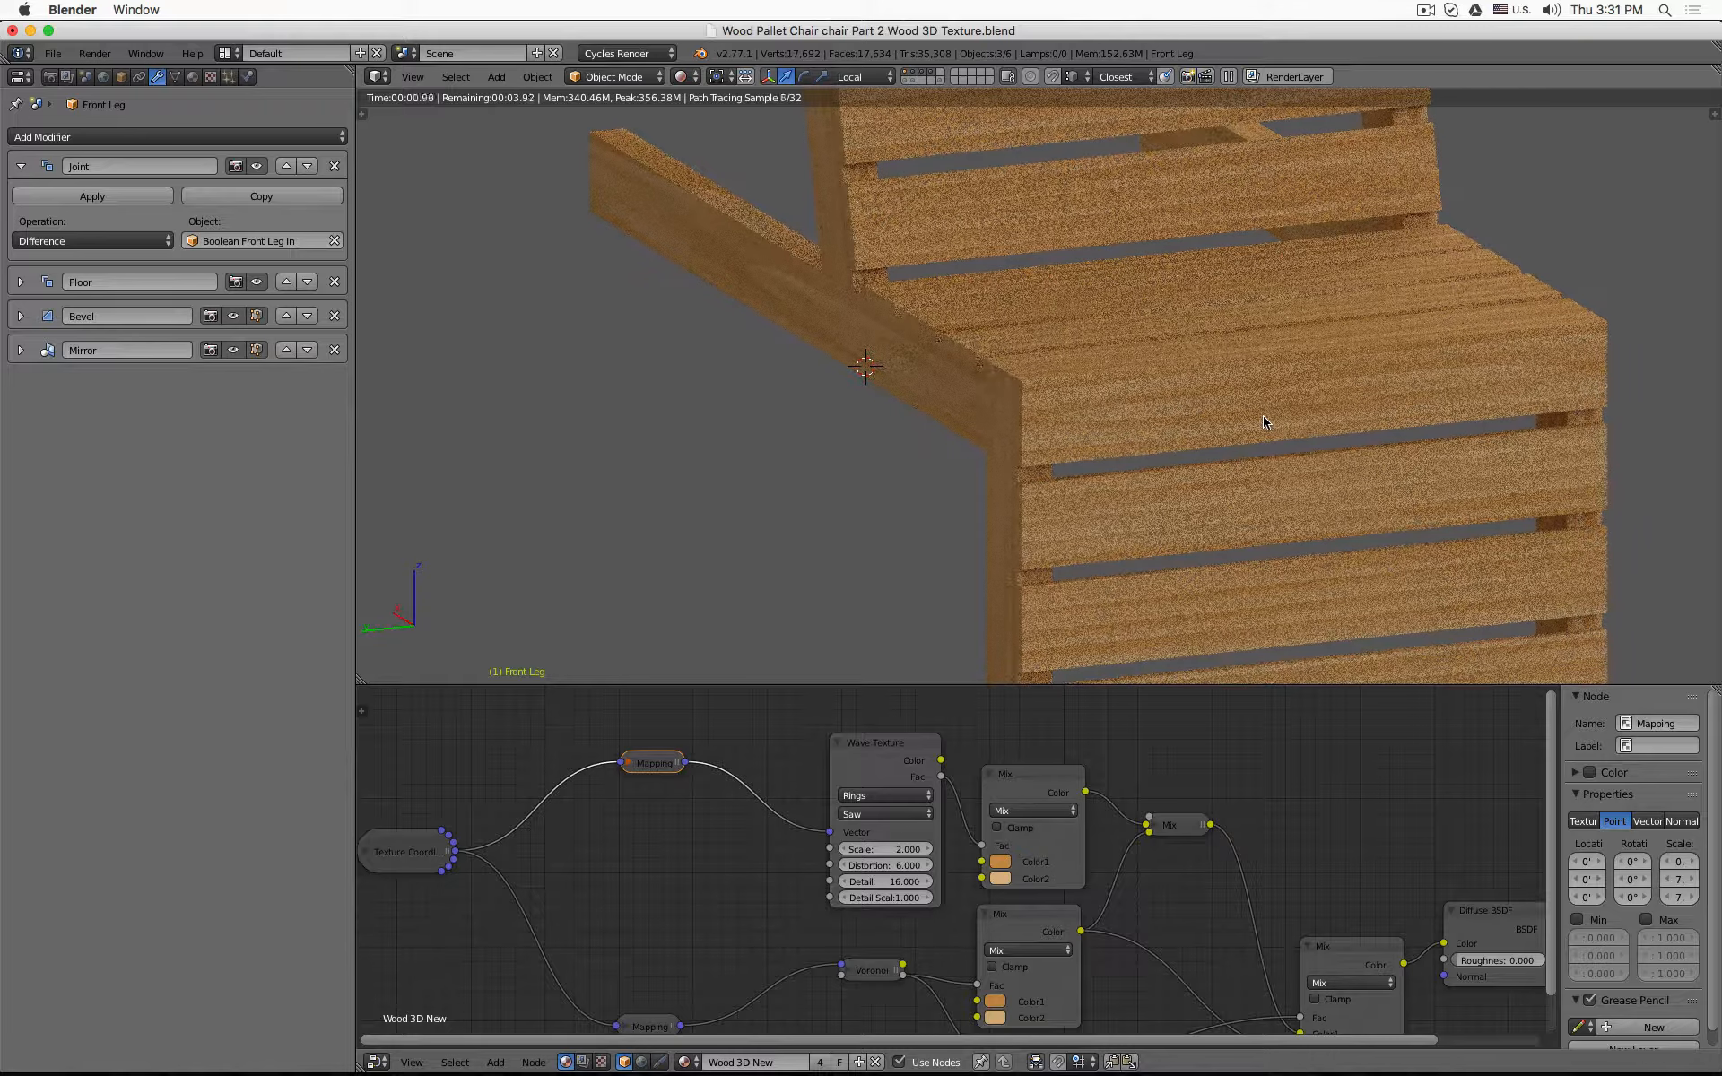
# - Examine the chair's leg joints from below in solid and rendered shading, toggling the front leg's Mirror modifier off and on
pyautogui.press('ctrl+KP_3')
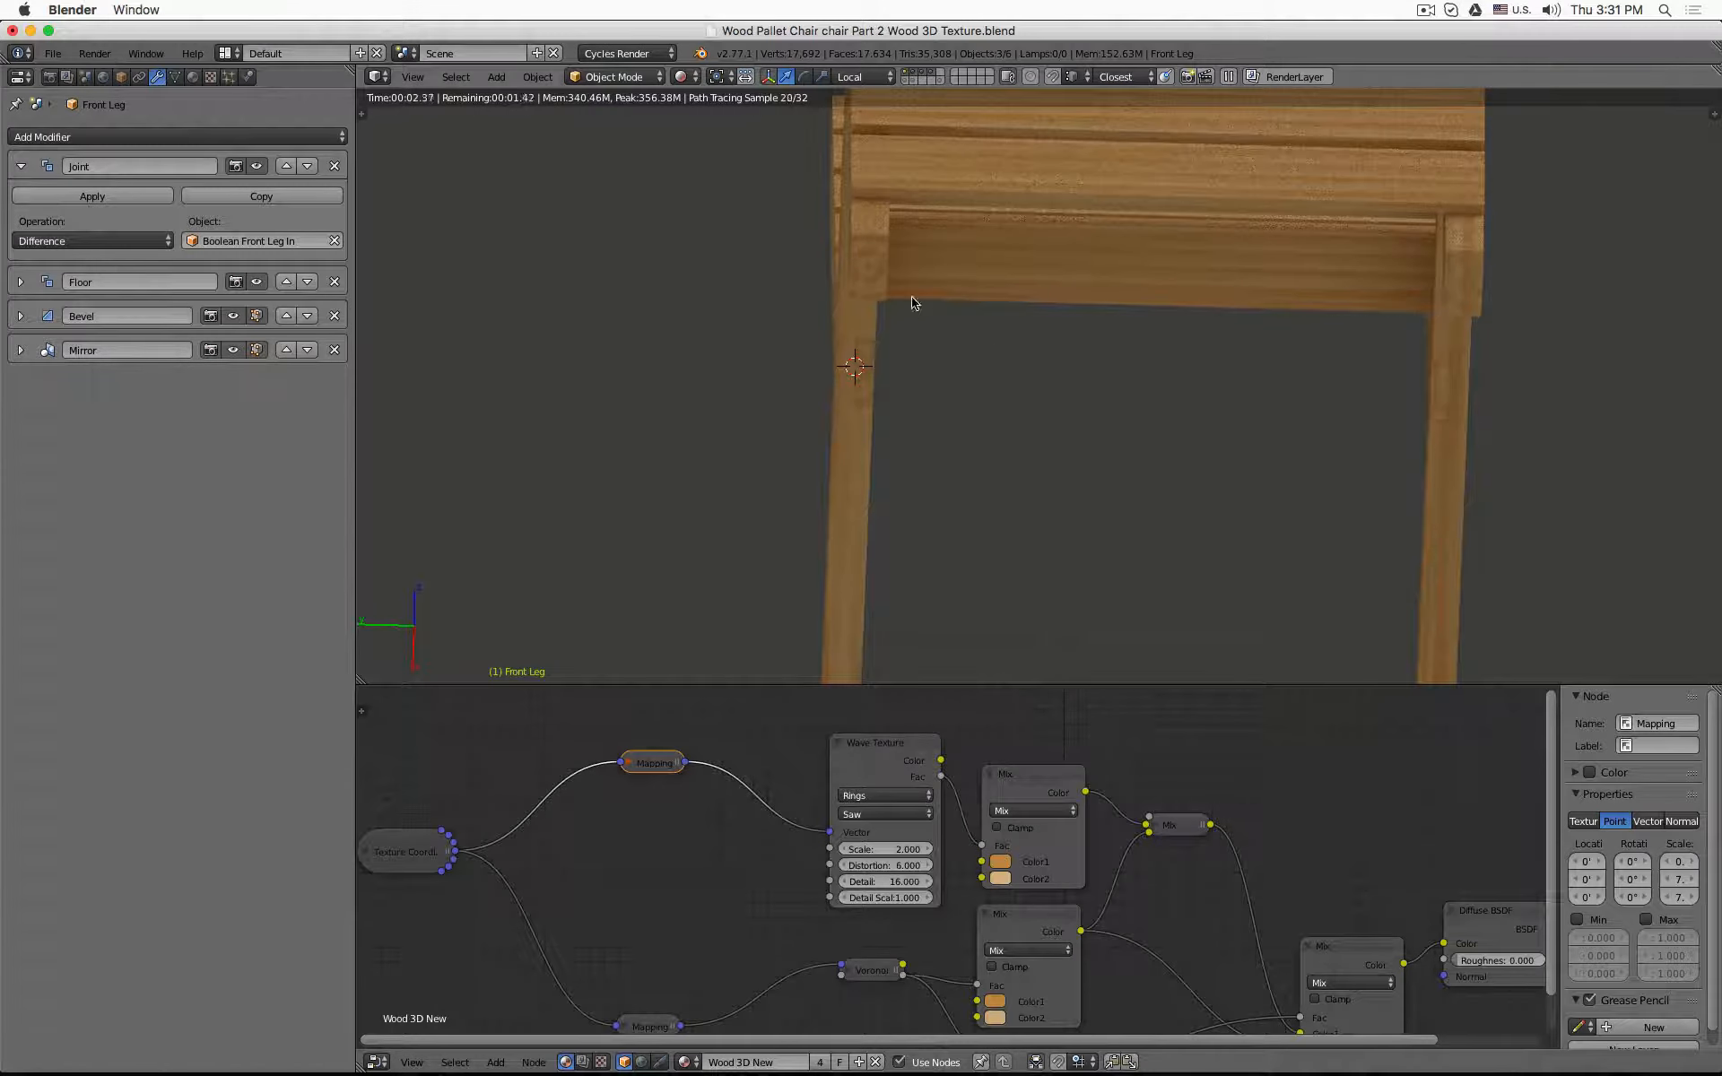
pyautogui.rightClick(867, 270)
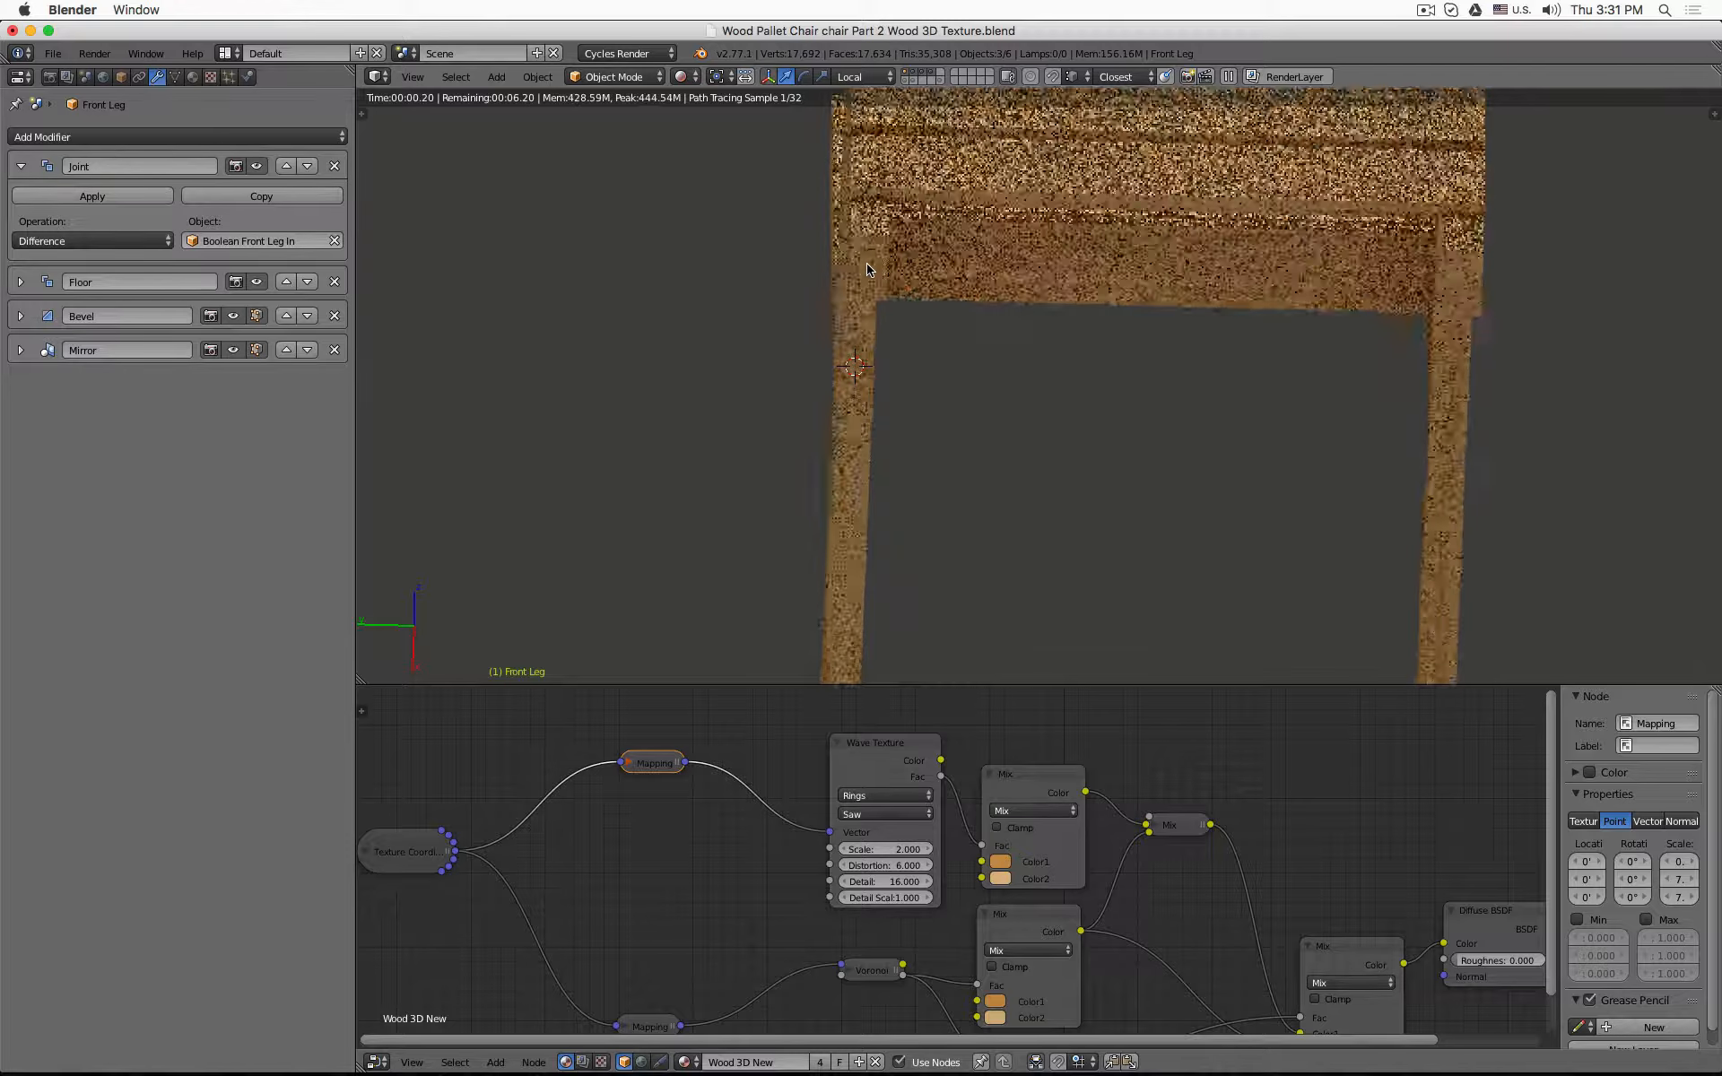
pyautogui.hotkey('shift', 'z')
pyautogui.scroll(-3, 968, 329)
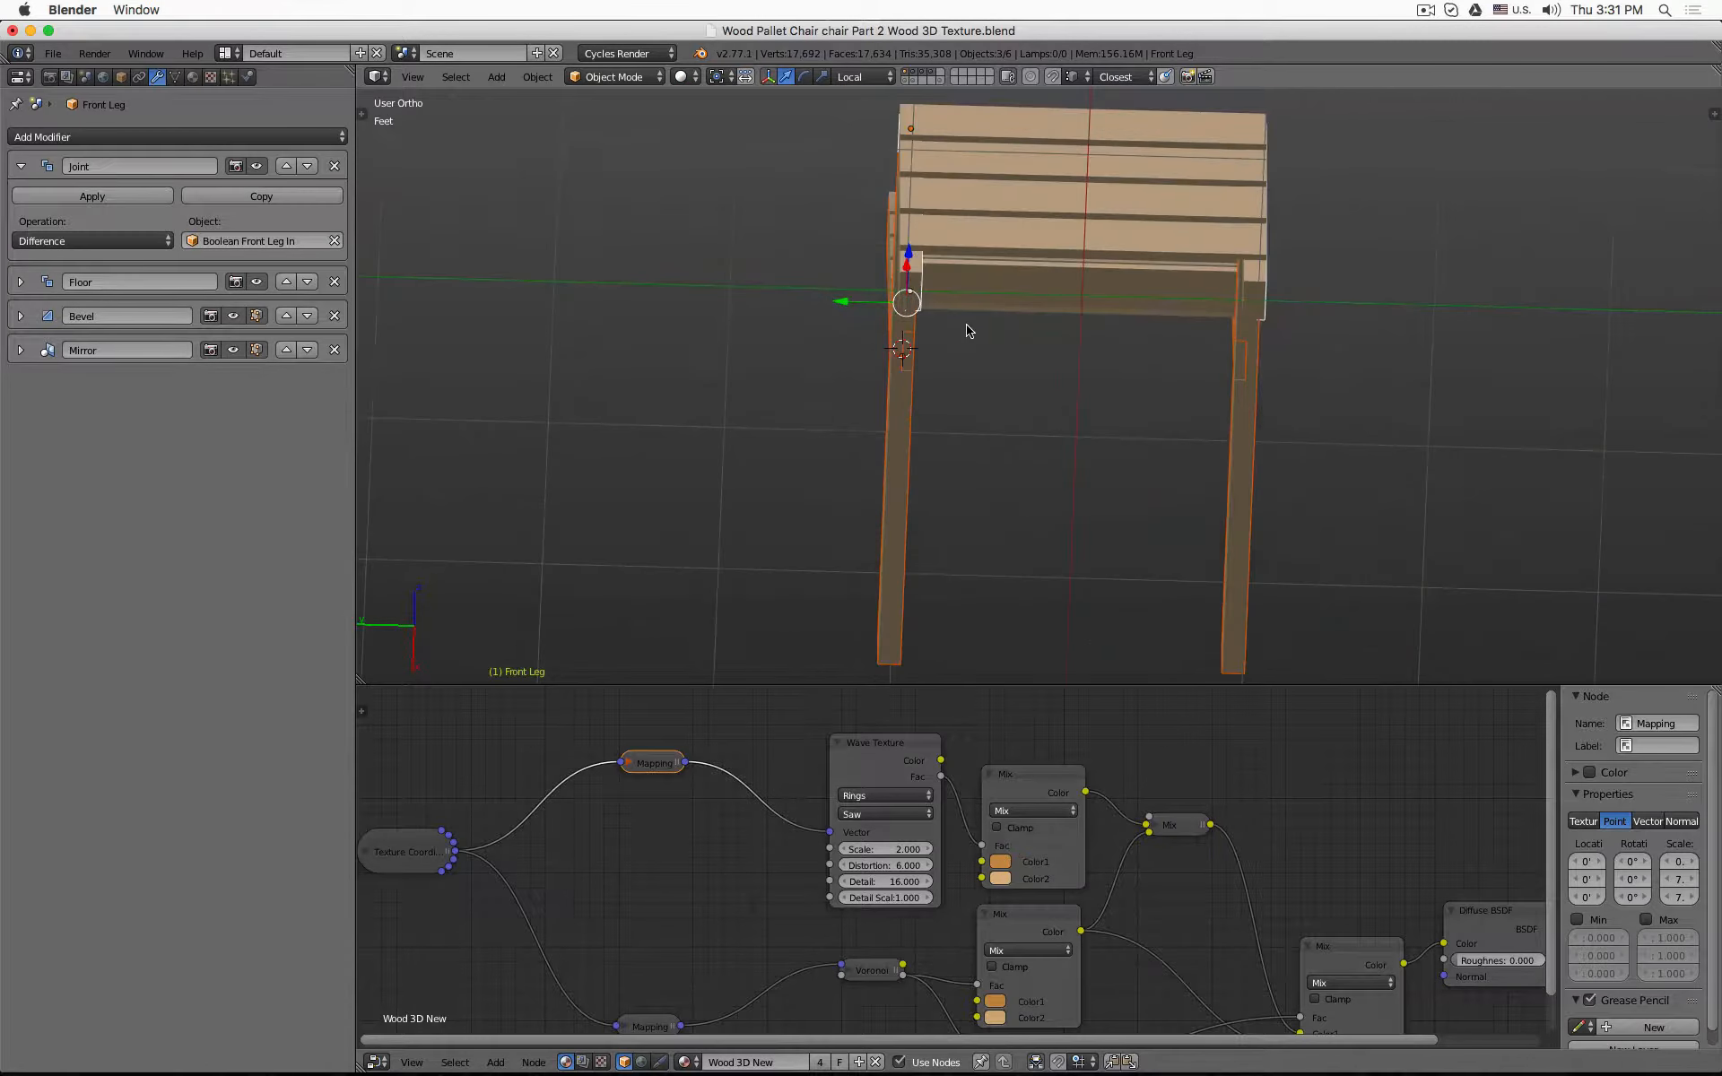
pyautogui.moveTo(969, 329); pyautogui.dragTo(1048, 380, button='middle')
pyautogui.press('z')
pyautogui.moveTo(1145, 429); pyautogui.dragTo(1056, 404, button='middle')
pyautogui.scroll(2, 1056, 404)
pyautogui.hotkey('shift', 'z')
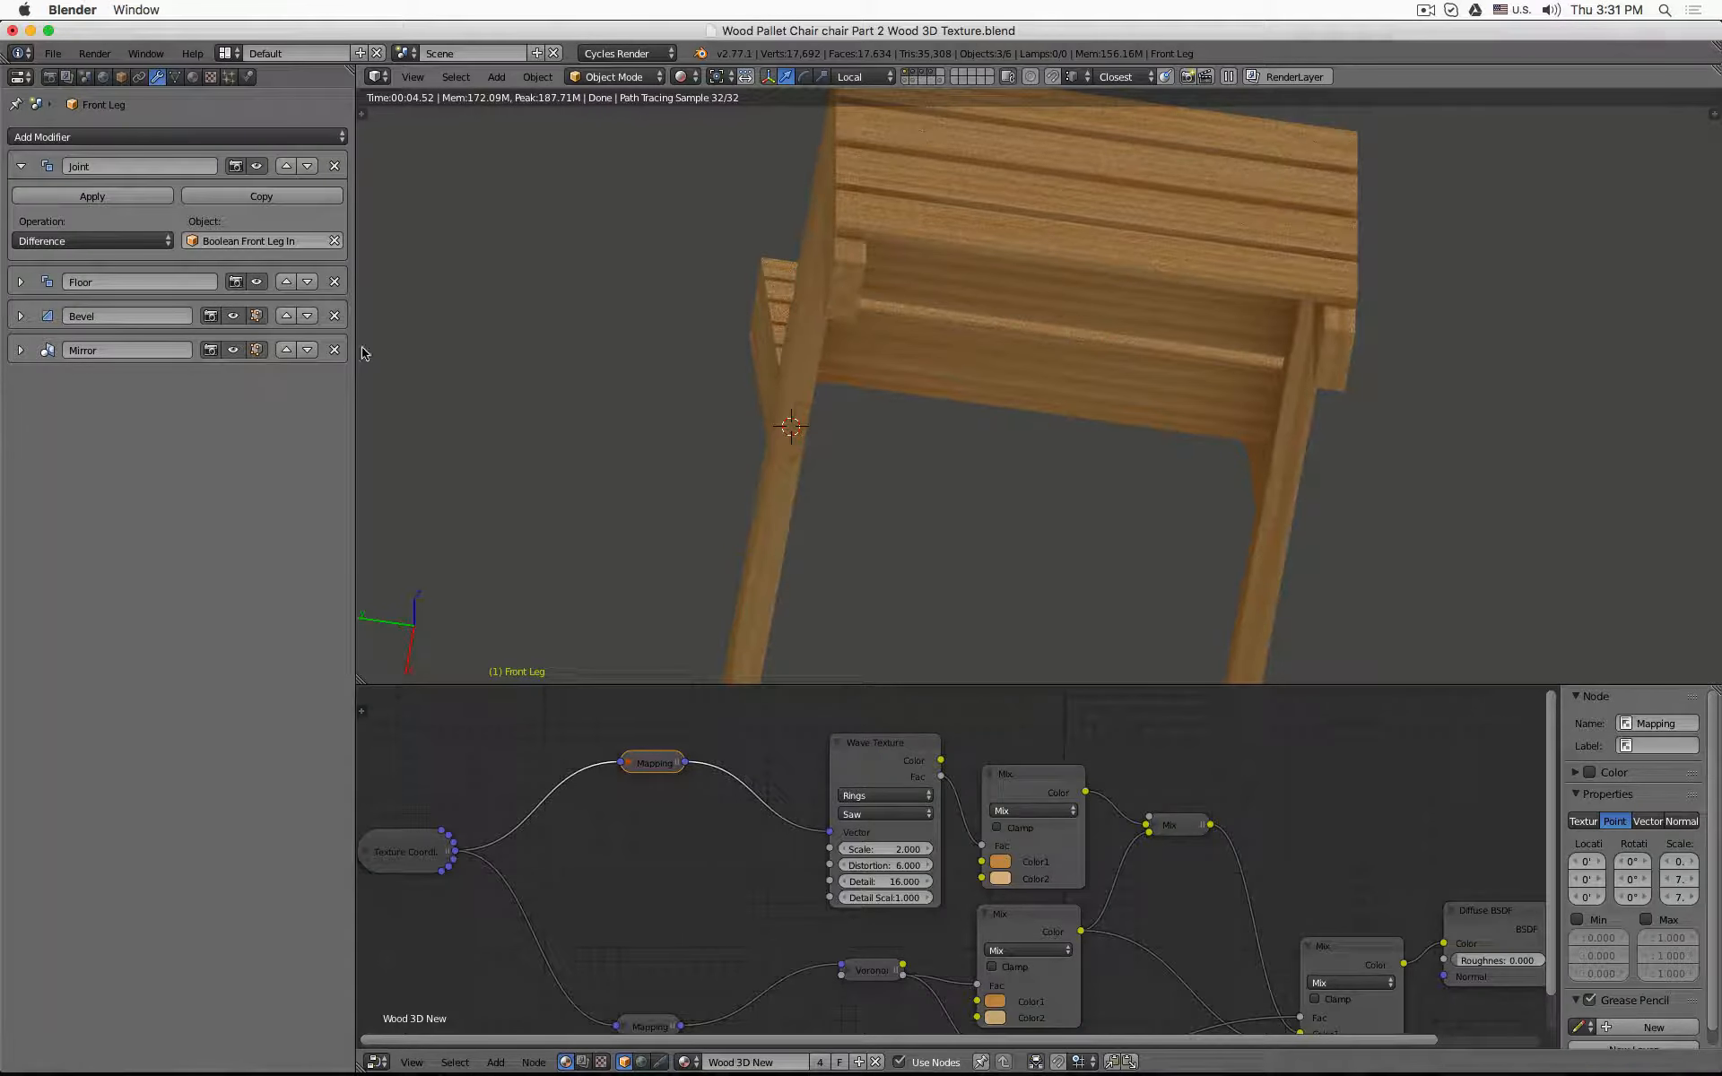
pyautogui.click(234, 350)
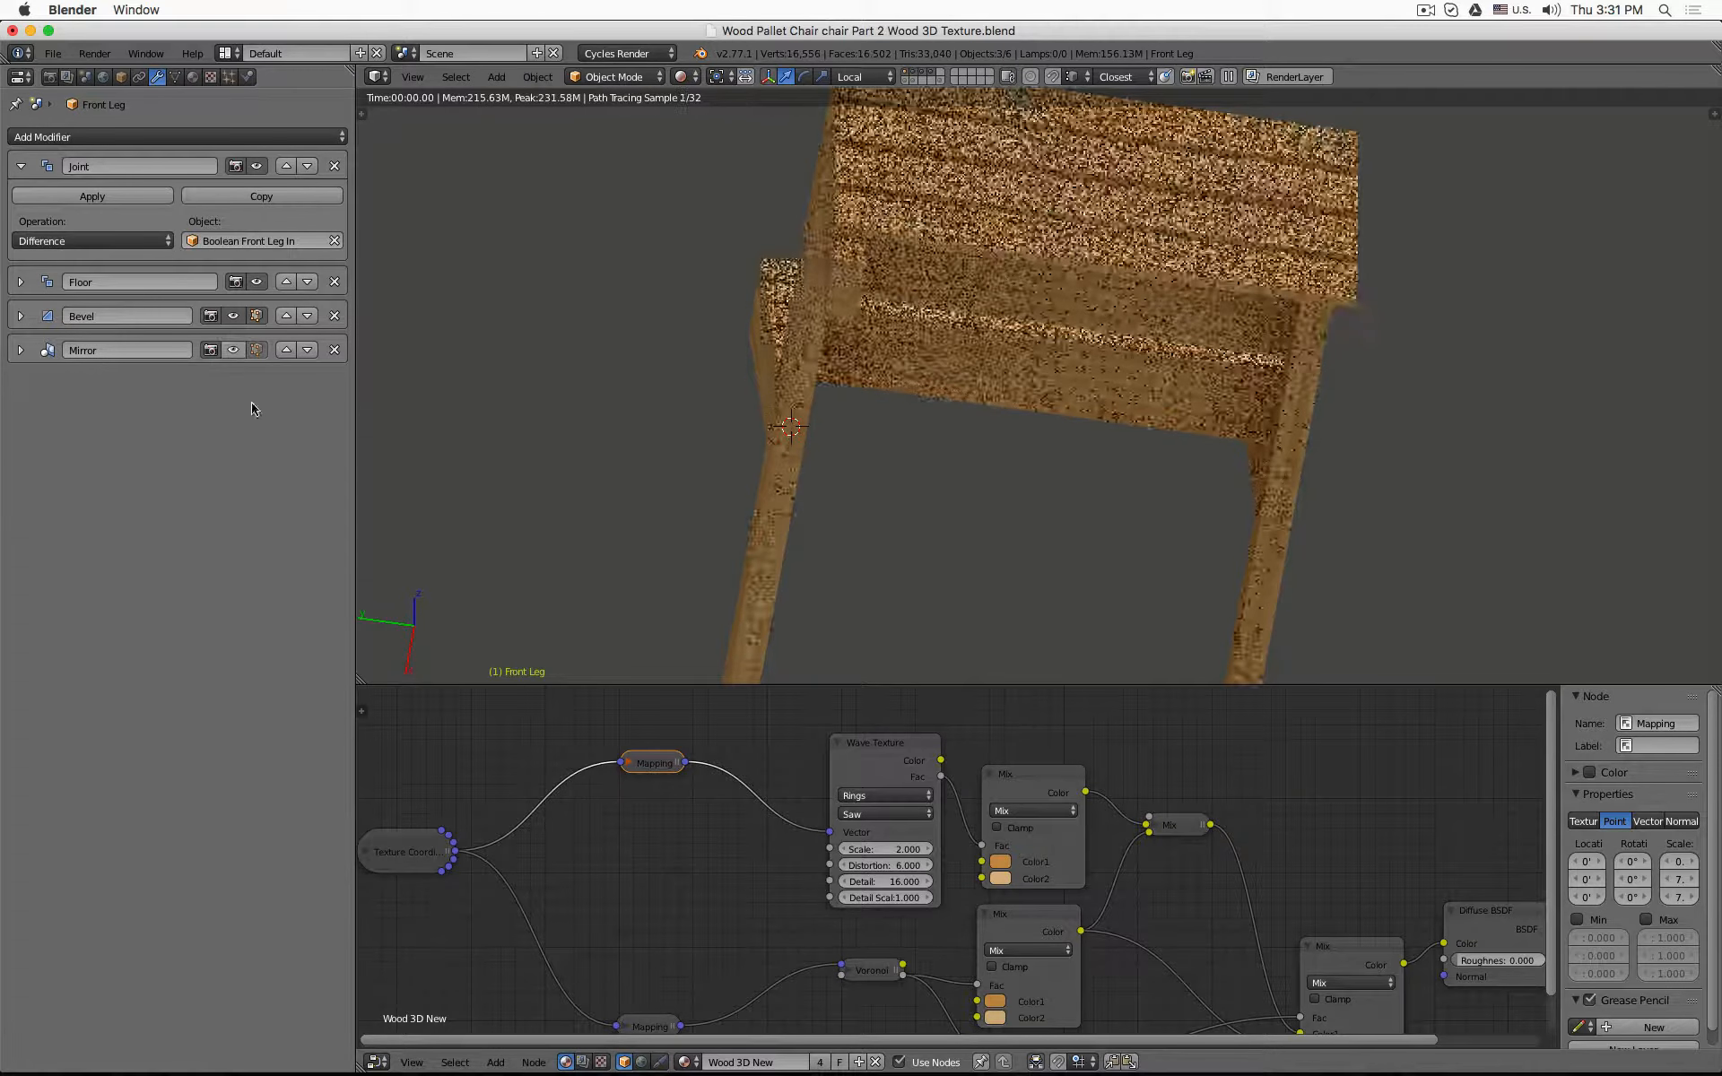
pyautogui.click(233, 350)
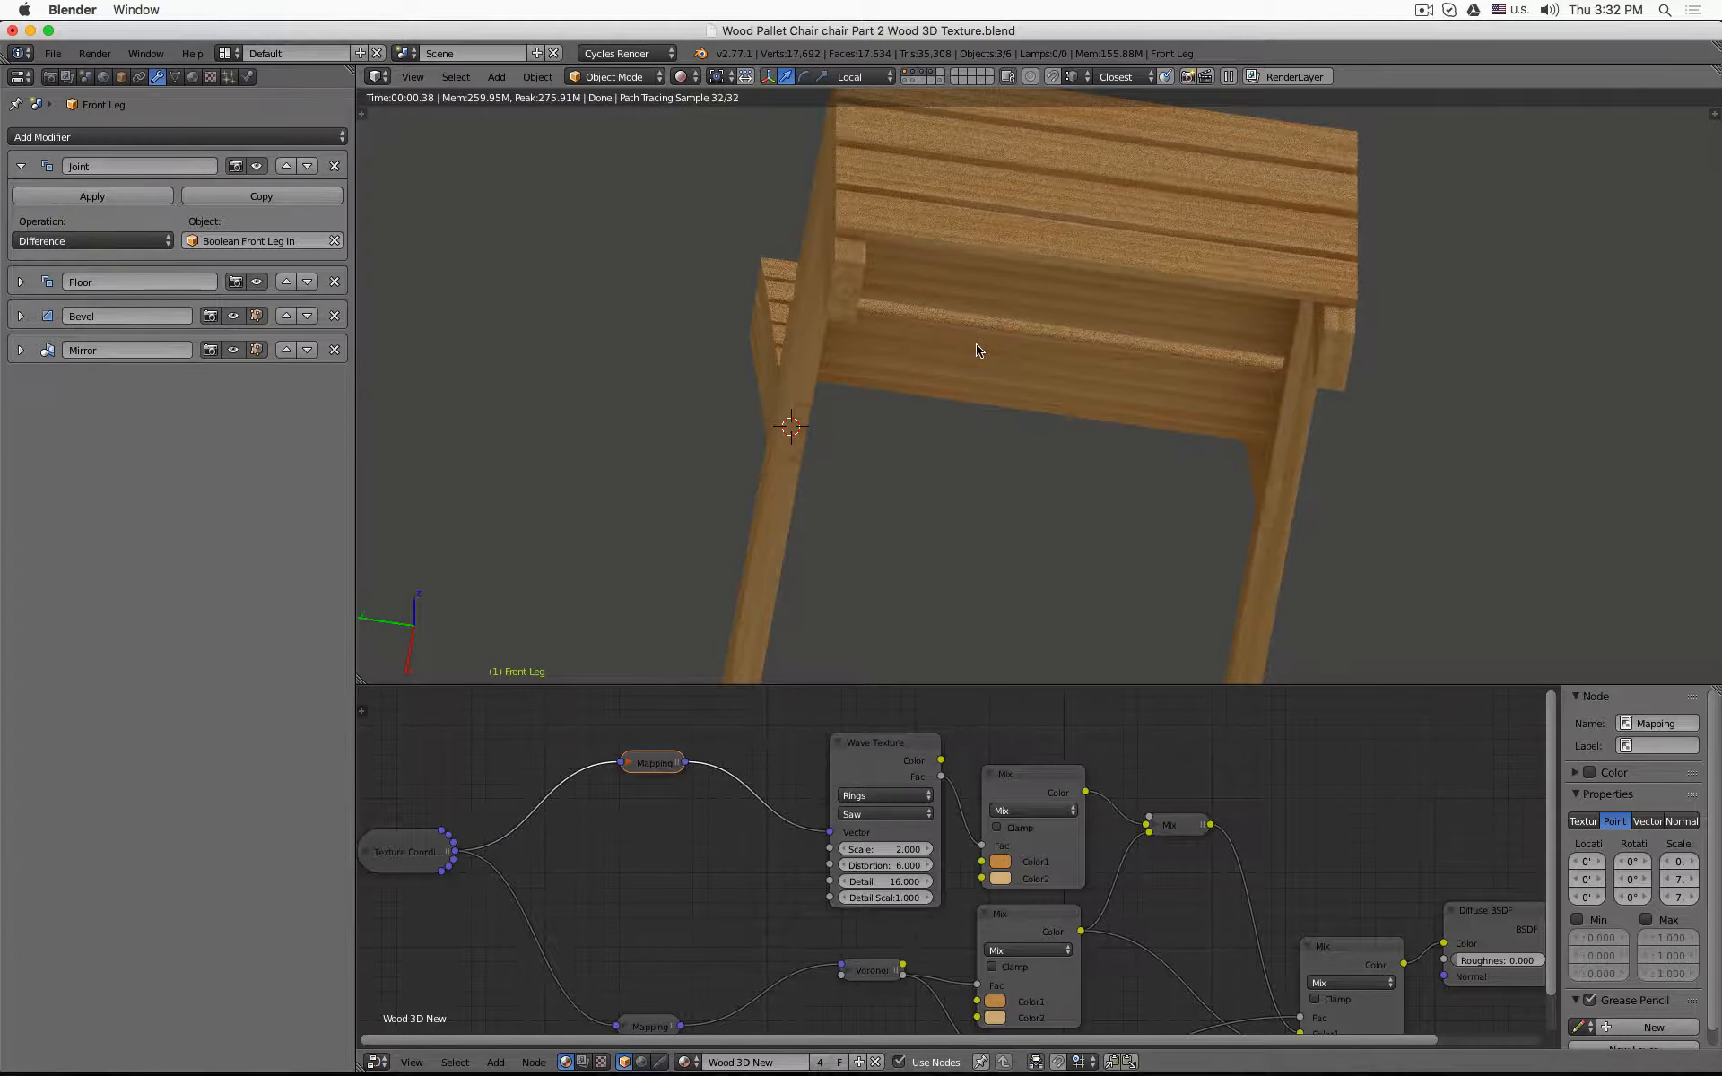
# - Switch to wireframe shading and isolate the front leg by hiding all other objects
pyautogui.press('z')
pyautogui.press('KP_5')
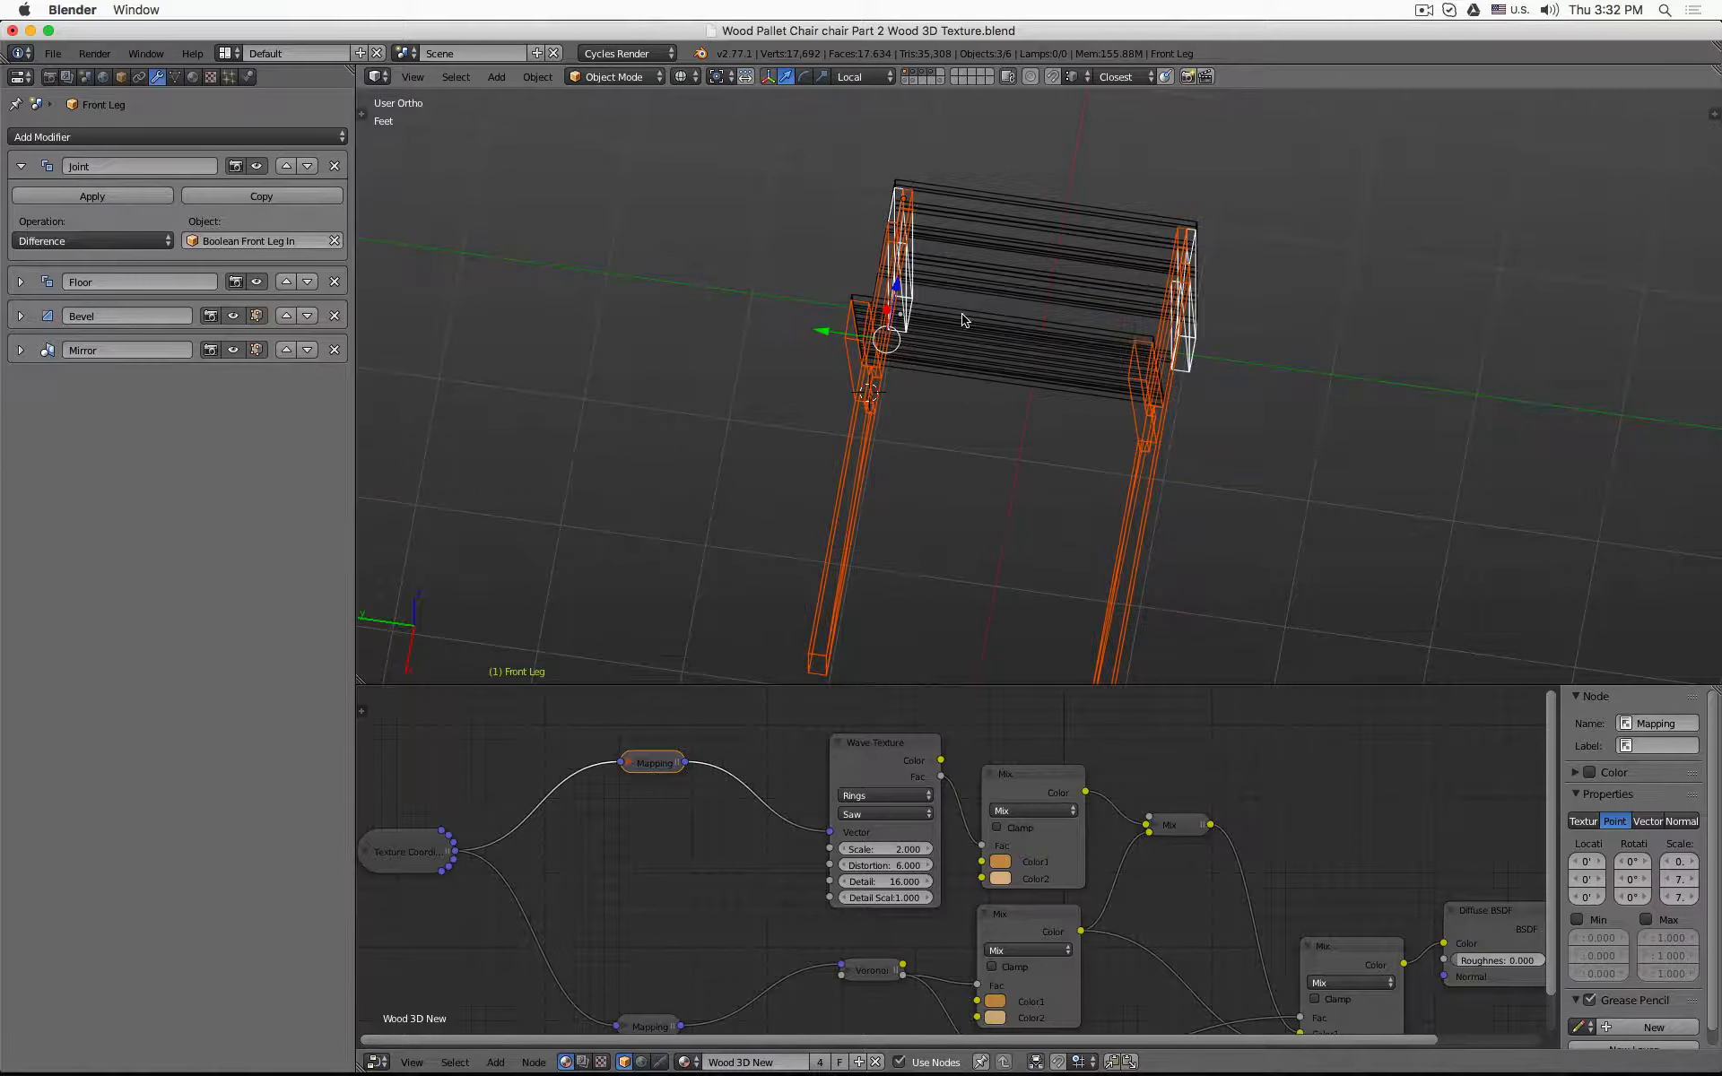
pyautogui.hotkey('shift', 'h')
pyautogui.rightClick(921, 304)
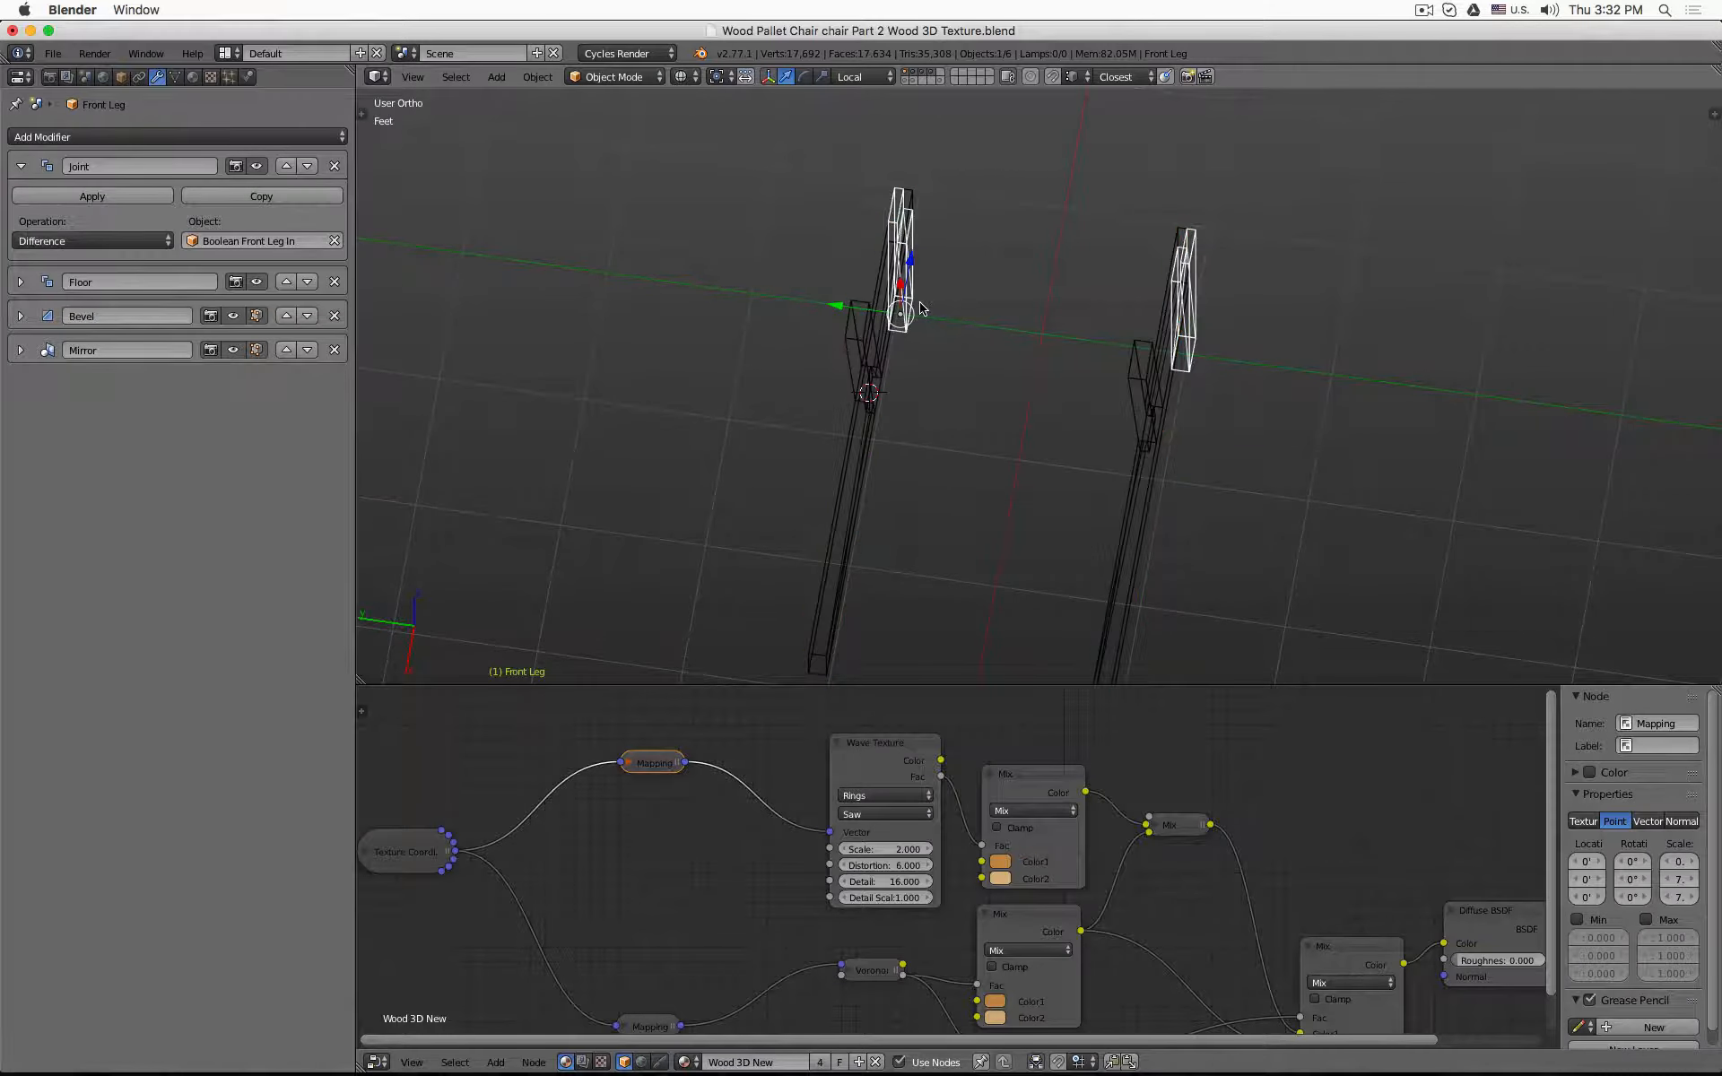
pyautogui.moveTo(921, 308)
pyautogui.mouseDown(button='middle')
pyautogui.moveTo(876, 377)
pyautogui.moveTo(969, 331)
pyautogui.moveTo(960, 530)
pyautogui.moveTo(1018, 498)
pyautogui.moveTo(987, 321)
pyautogui.mouseUp(button='middle')
pyautogui.press('z')
pyautogui.press('z')
# - Snap the 3D cursor to the selected front leg from top view and add a plane there
pyautogui.press('KP_7')
pyautogui.hotkey('shift', 's')
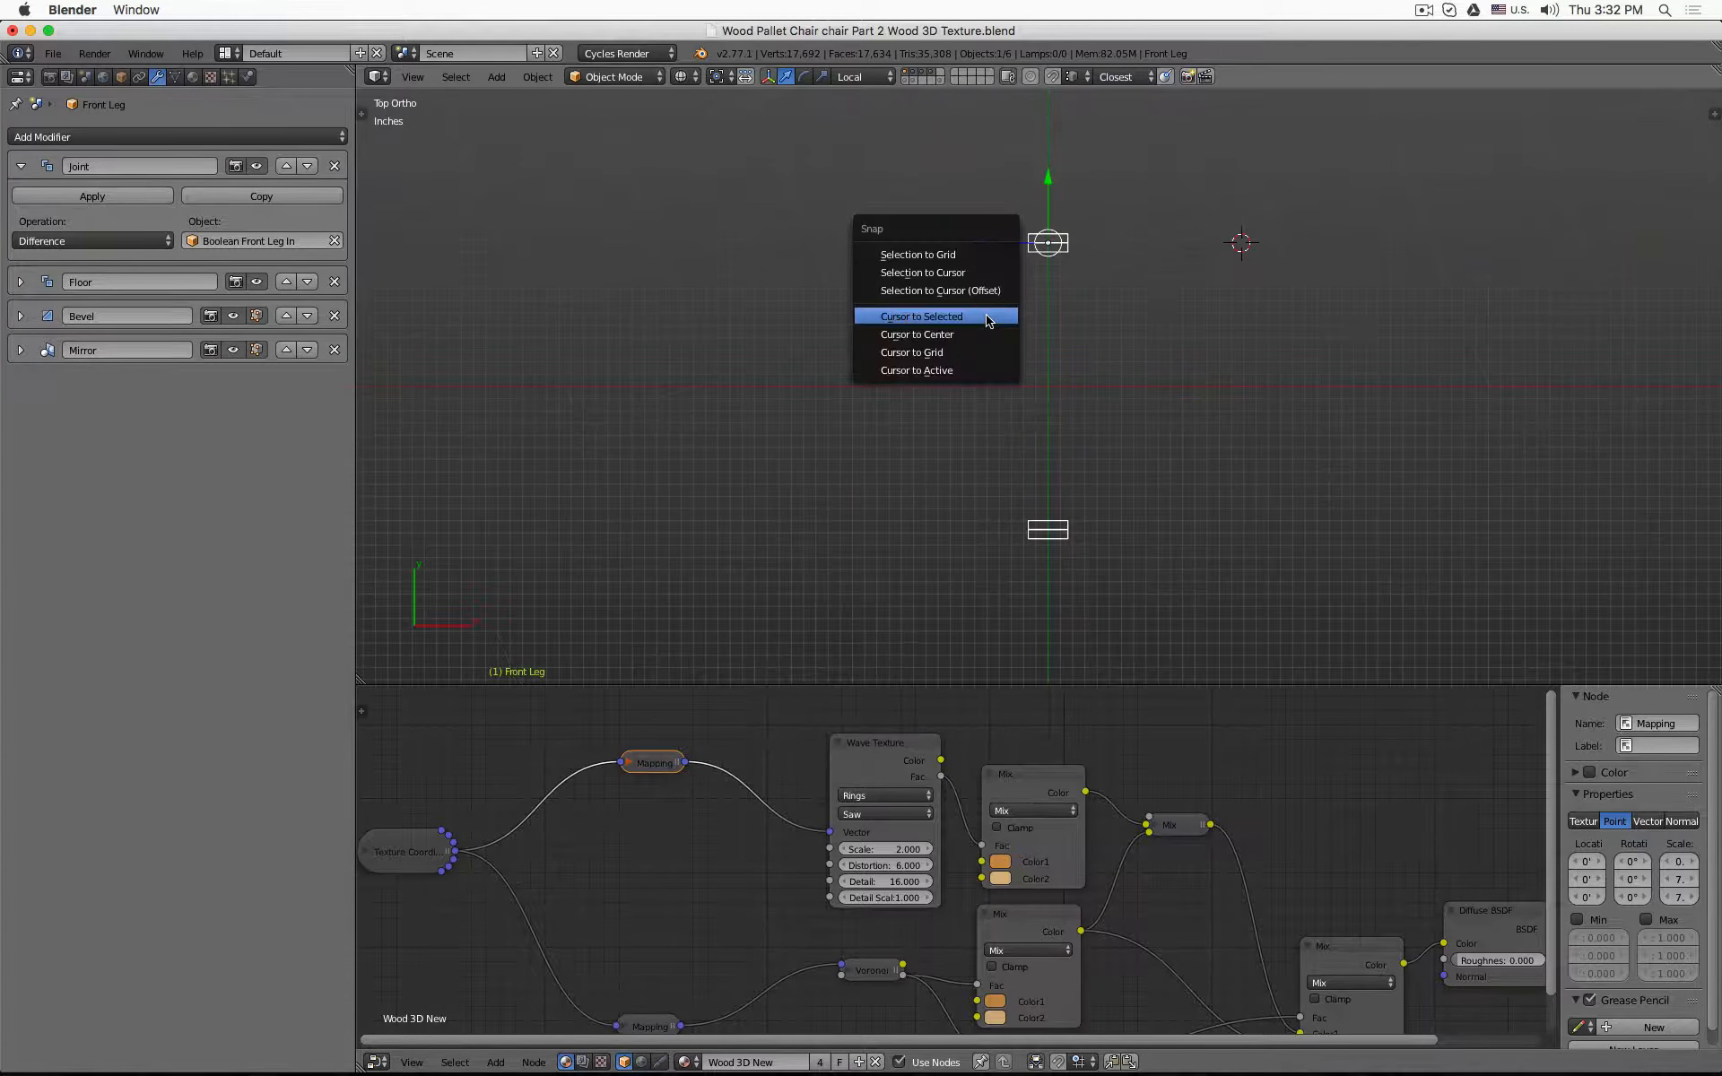
pyautogui.click(985, 318)
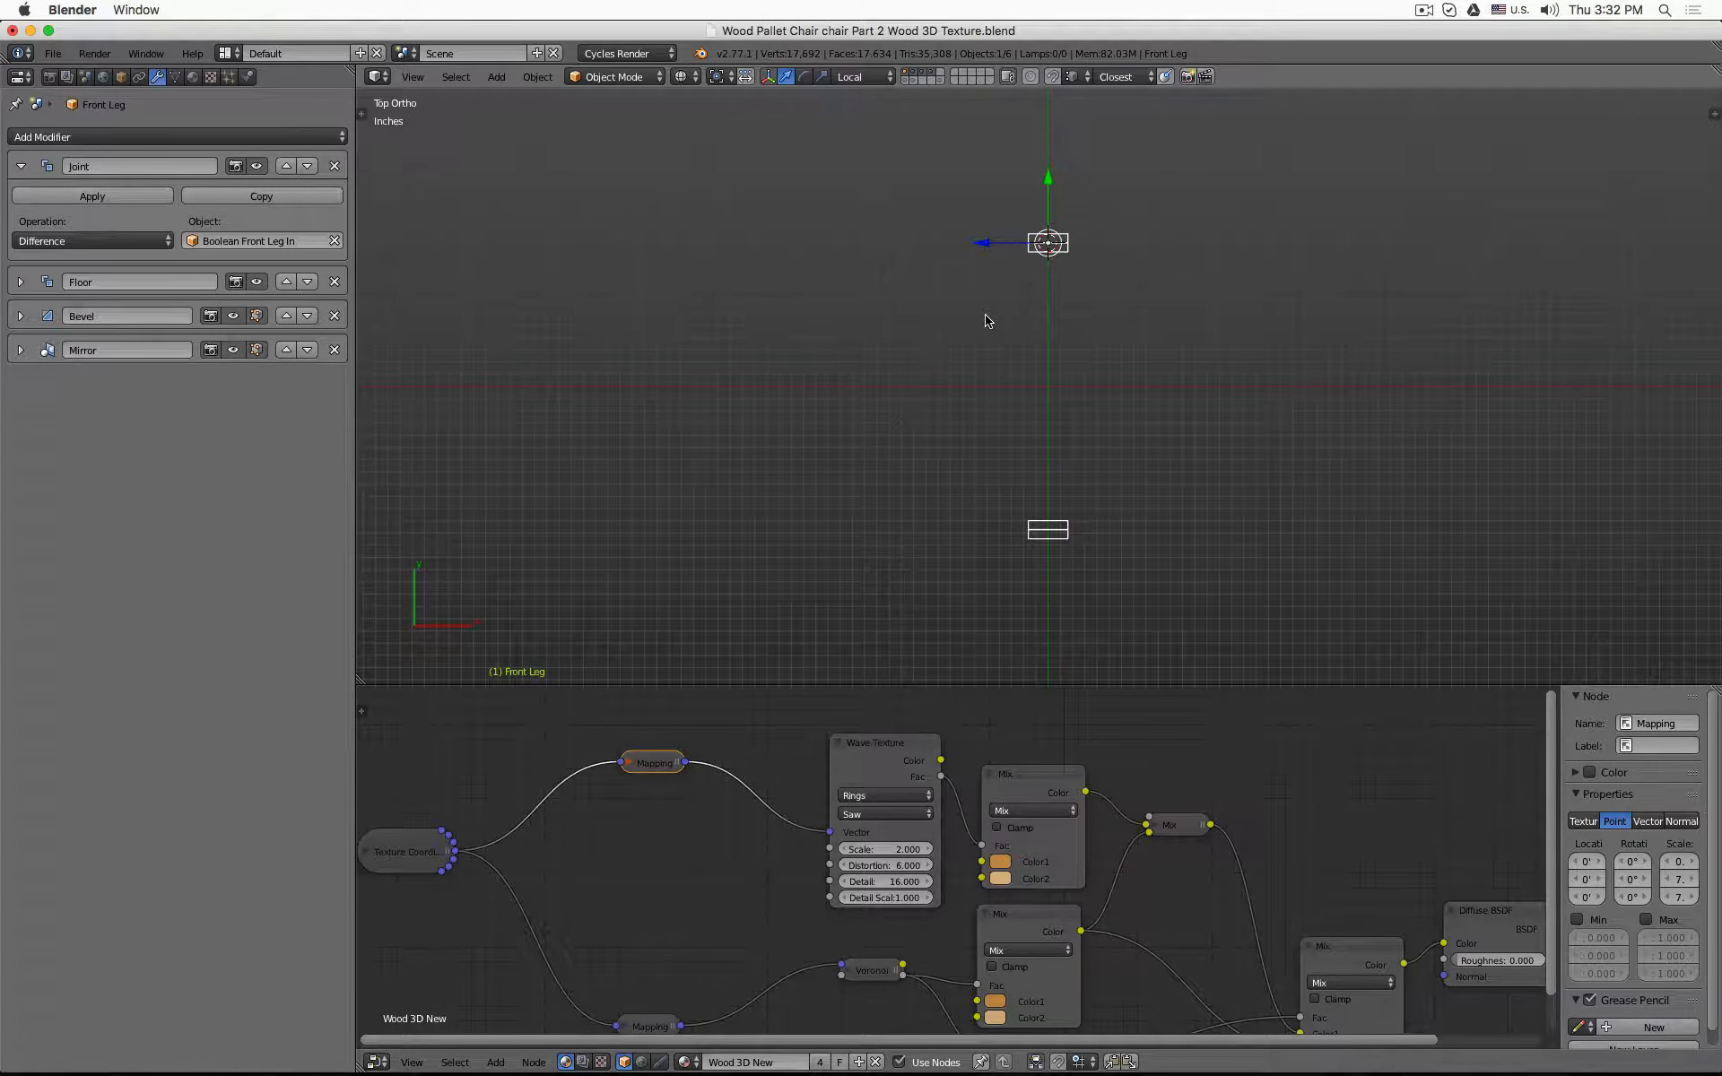
pyautogui.hotkey('shift', 'a')
pyautogui.moveTo(985, 317)
pyautogui.click(1040, 317)
pyautogui.moveTo(1040, 317); pyautogui.dragTo(1086, 315, button='middle')
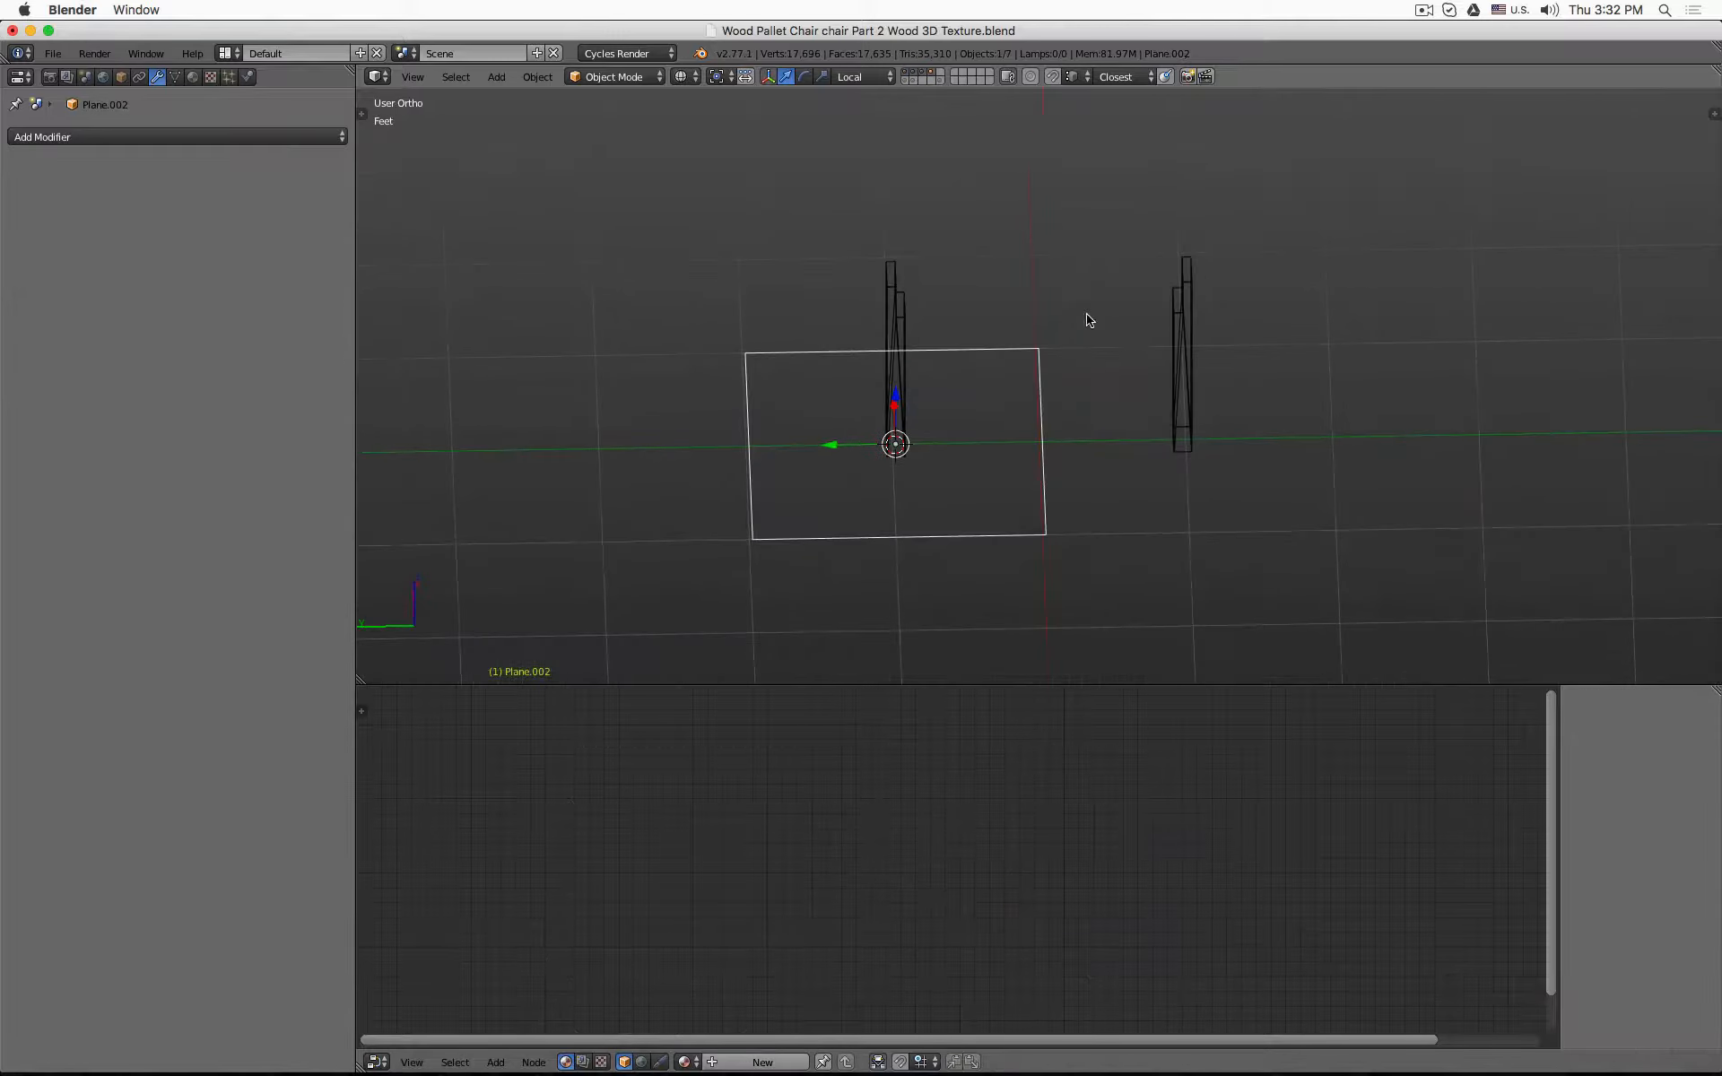
# - Move two opposite edges of the plane's mesh so it spans between the two front legs, and select the whole mesh
pyautogui.press('Tab')
pyautogui.rightClick(1056, 409)
pyautogui.keyDown('ctrl'); pyautogui.moveTo(981, 444); pyautogui.dragTo(1193, 456); pyautogui.keyUp('ctrl')
pyautogui.rightClick(757, 454)
pyautogui.moveTo(684, 447); pyautogui.dragTo(799, 449)
pyautogui.moveTo(799, 449); pyautogui.dragTo(1272, 509, button='middle')
pyautogui.press('a')
pyautogui.press('a')
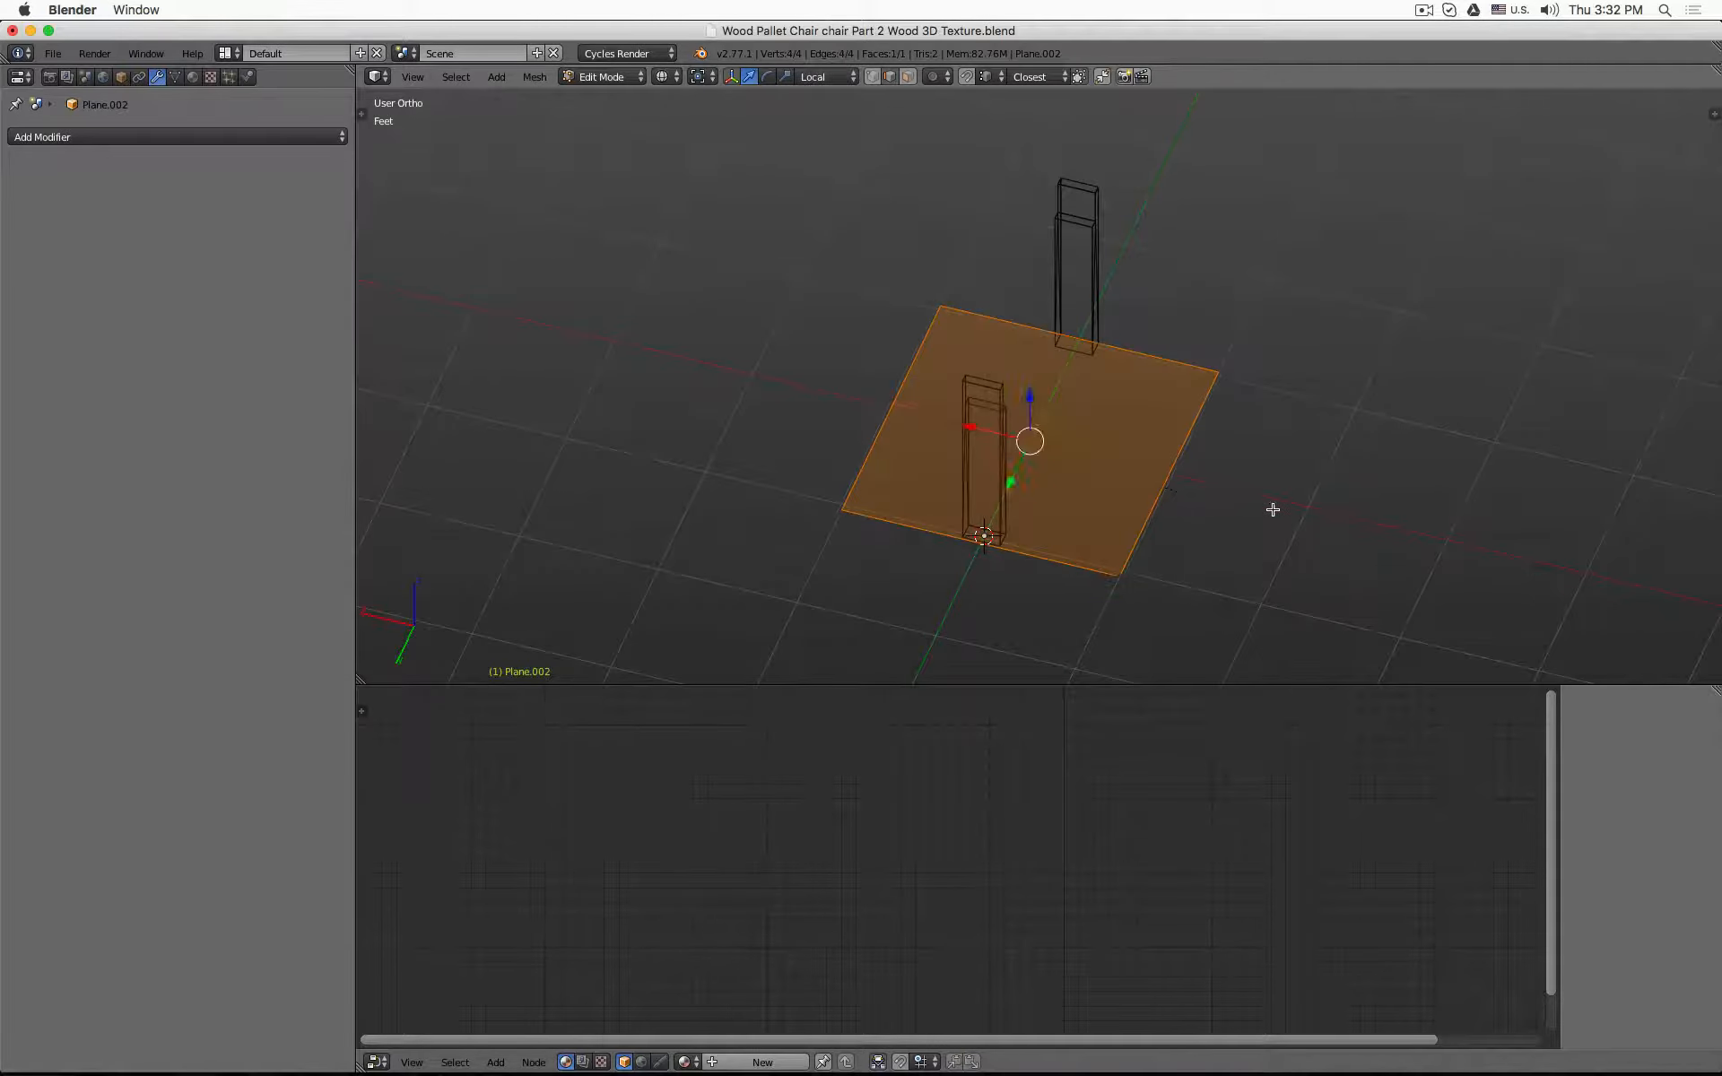
# - Scale the plane along X to the legs' width, extrude it upward about 1.5 ft, and select the whole resulting box
pyautogui.press('s')
pyautogui.press('x')
pyautogui.click(1076, 473)
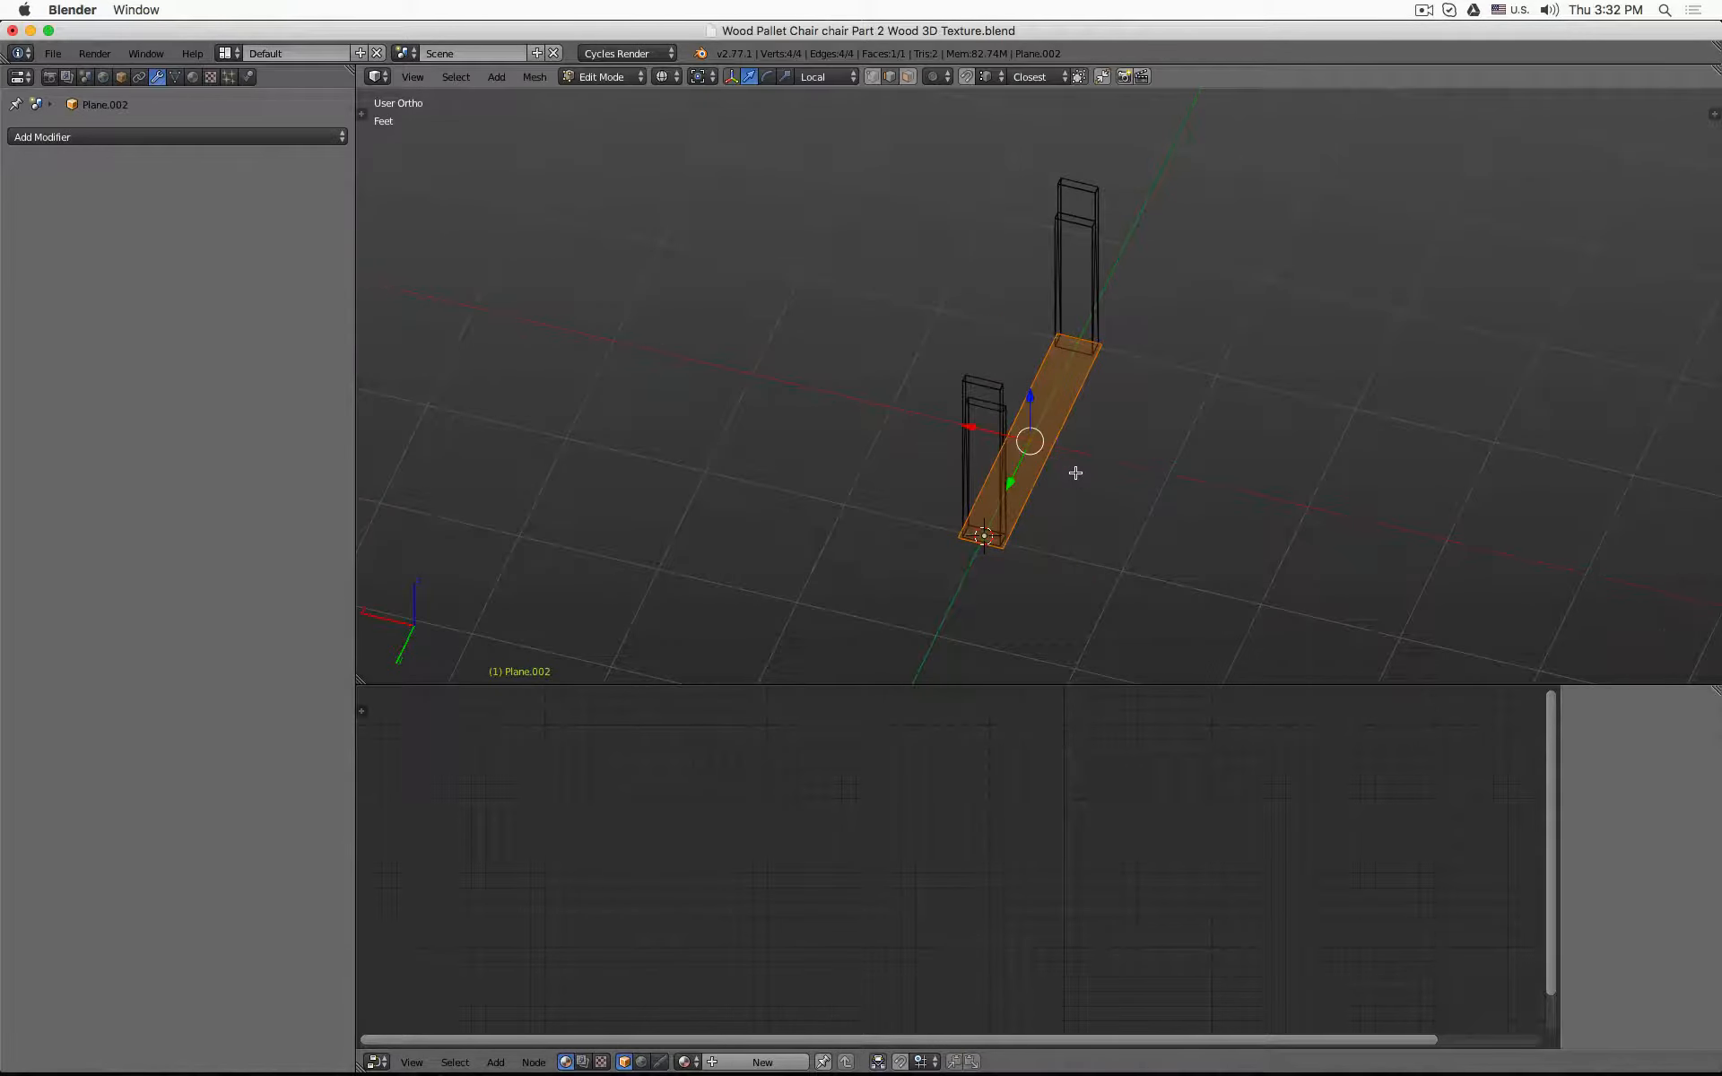
pyautogui.press('e')
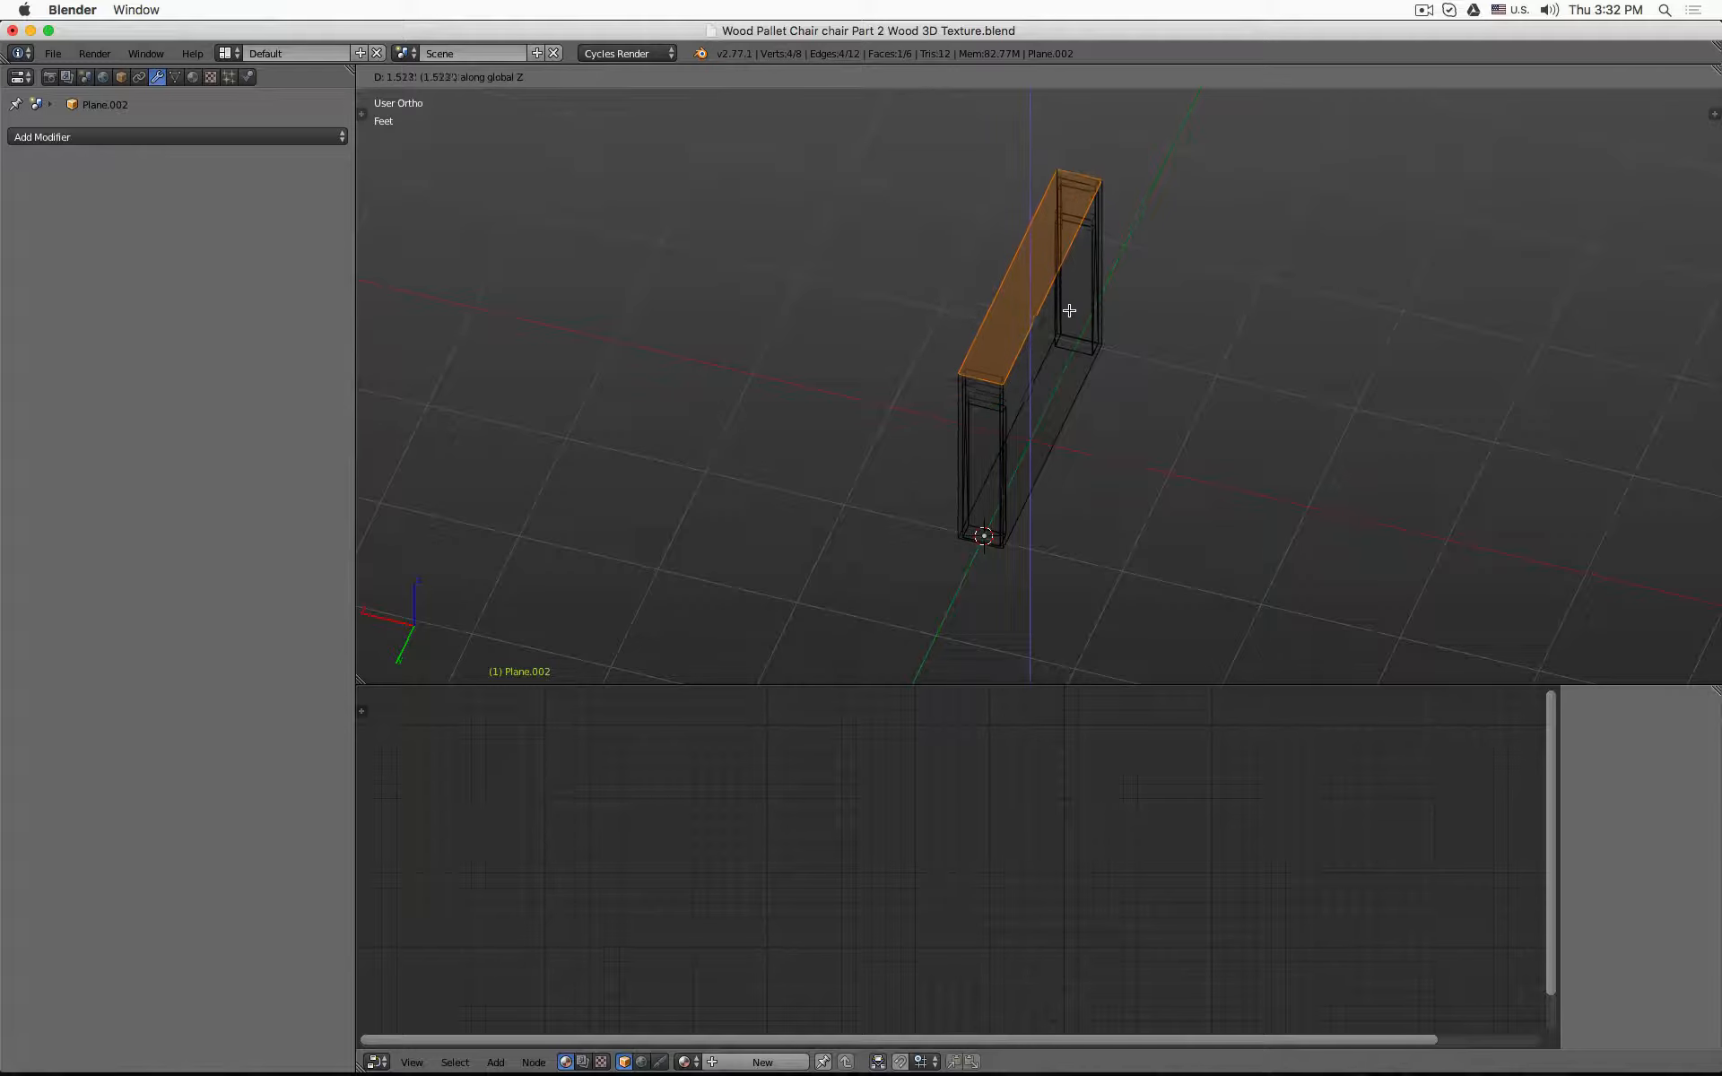
pyautogui.click(1070, 317)
pyautogui.moveTo(1069, 316); pyautogui.dragTo(1053, 369, button='middle')
pyautogui.press('a')
pyautogui.press('a')
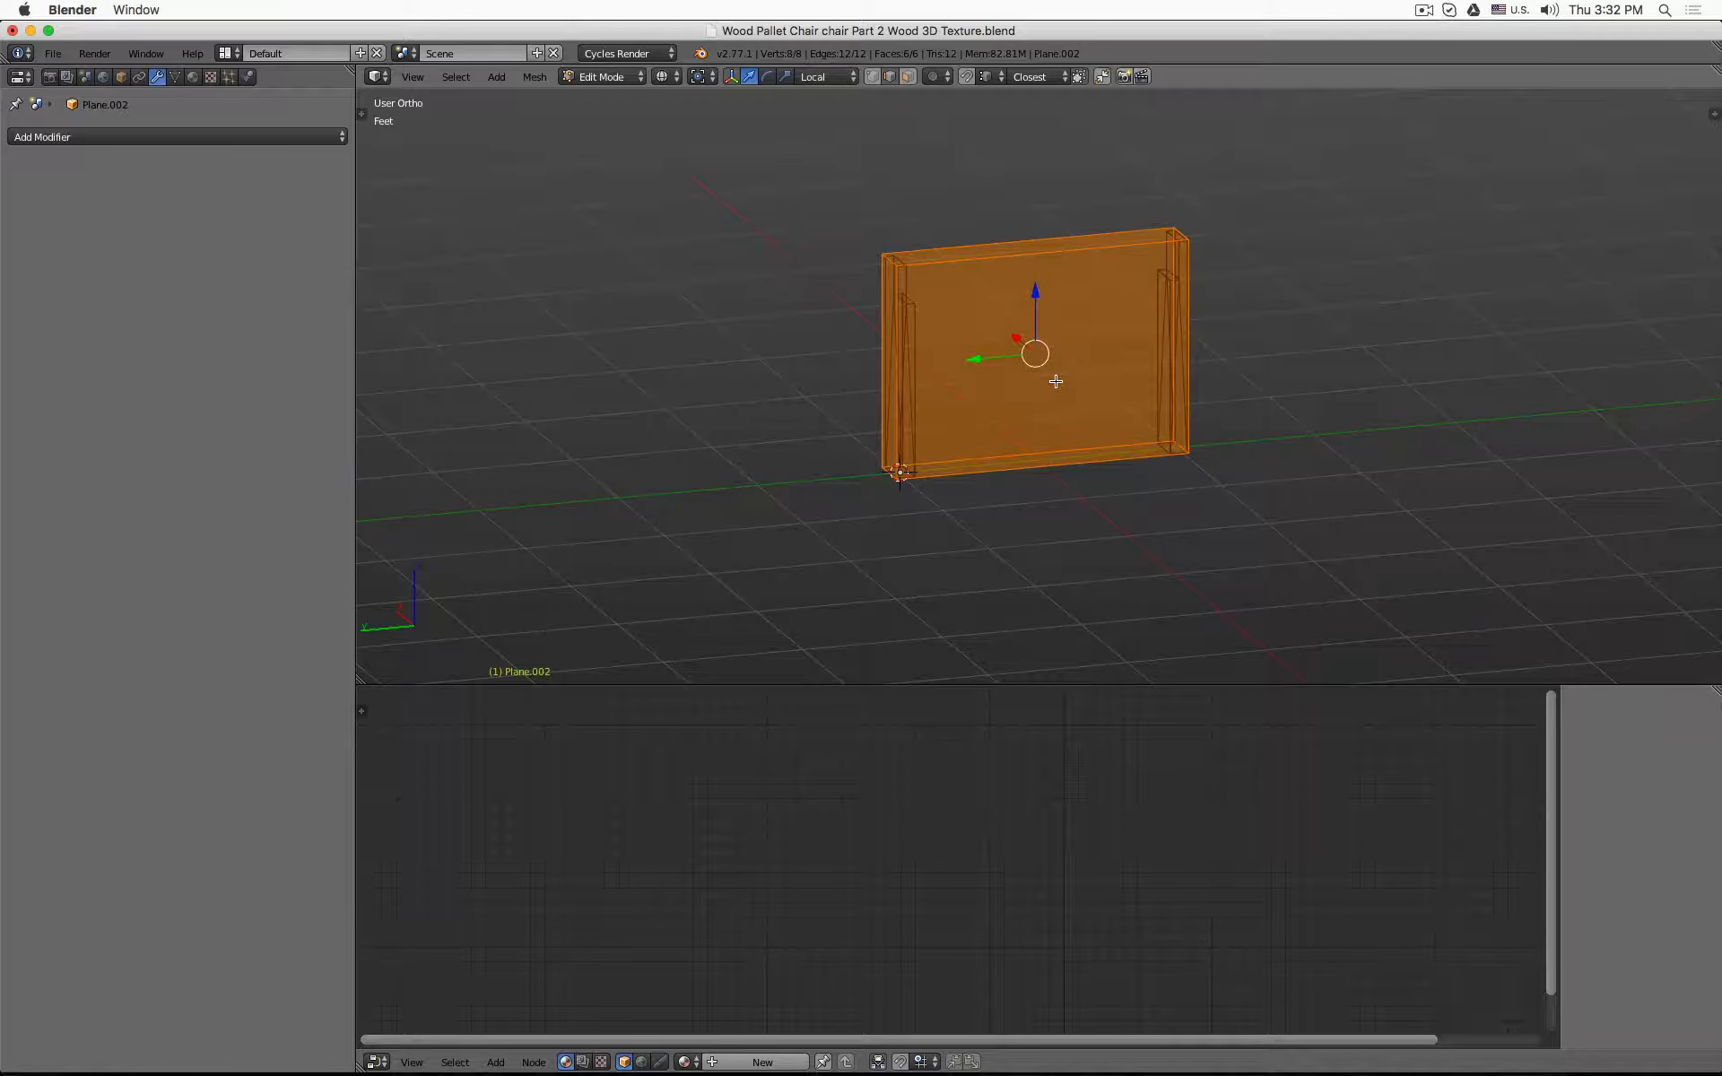
# - Leave mesh editing and delete the box object spanning the two front legs
pyautogui.press('Tab')
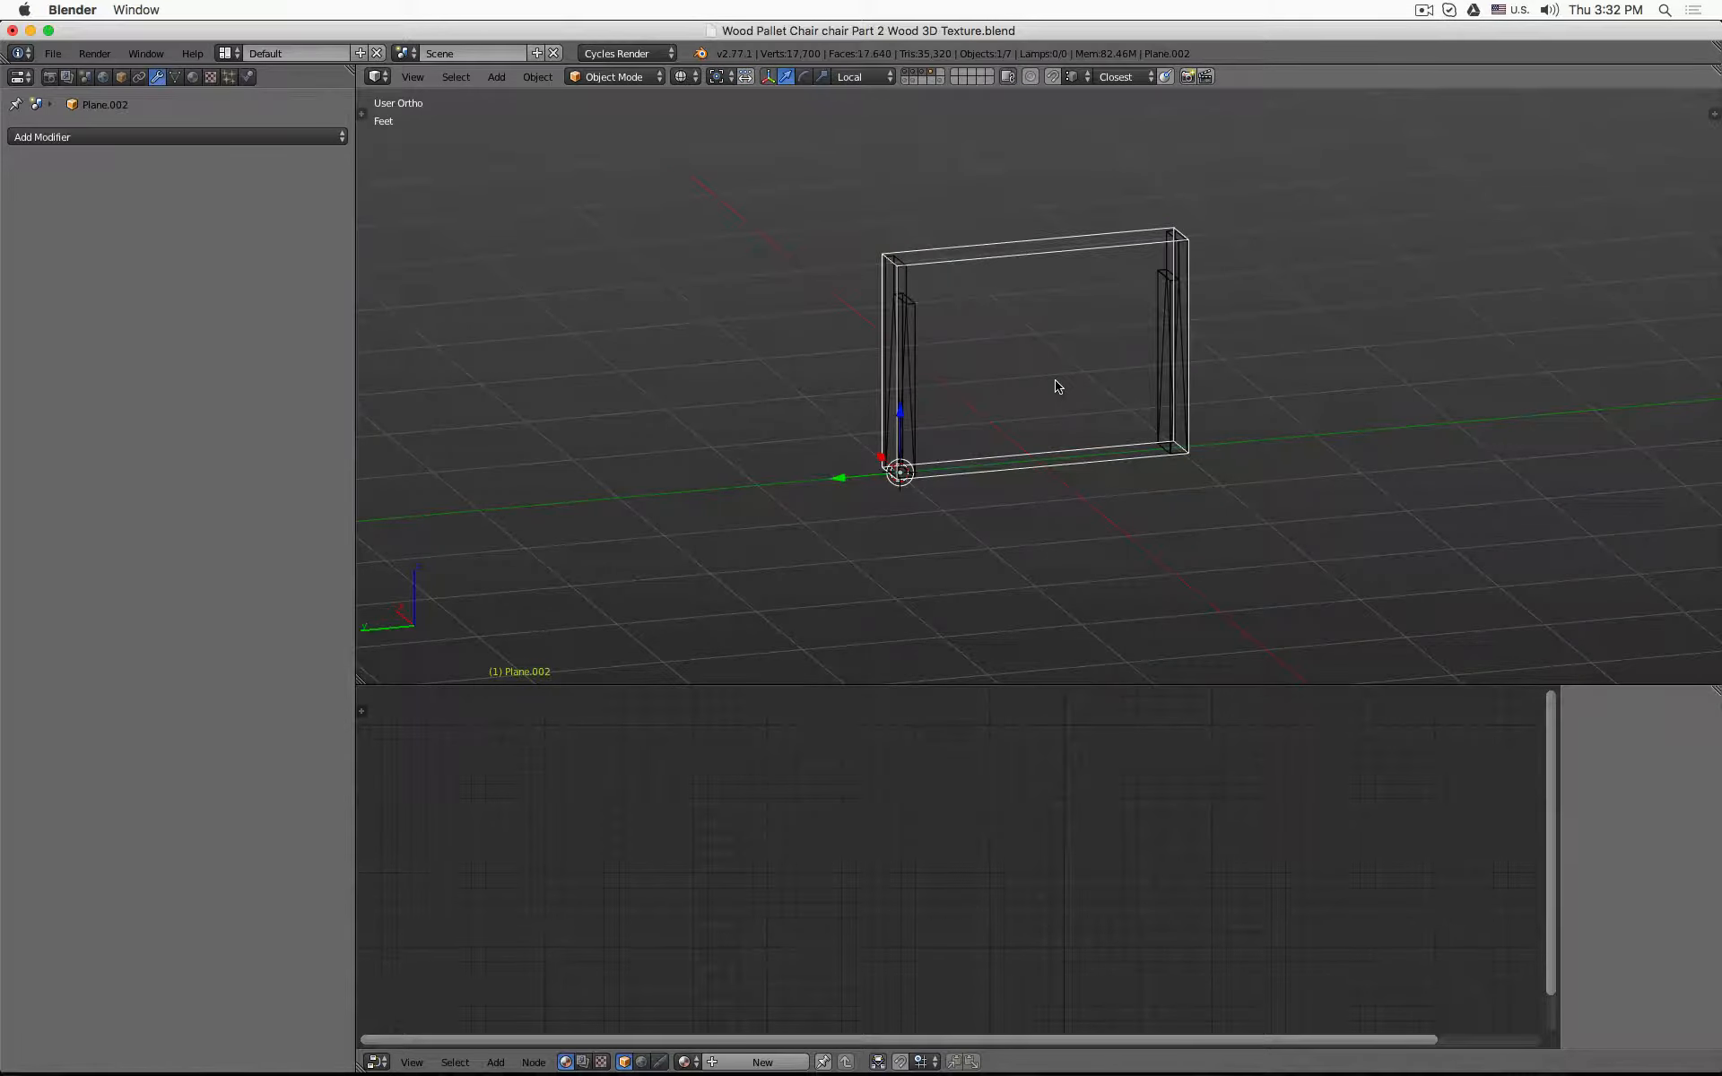
pyautogui.press('x')
pyautogui.click(1057, 384)
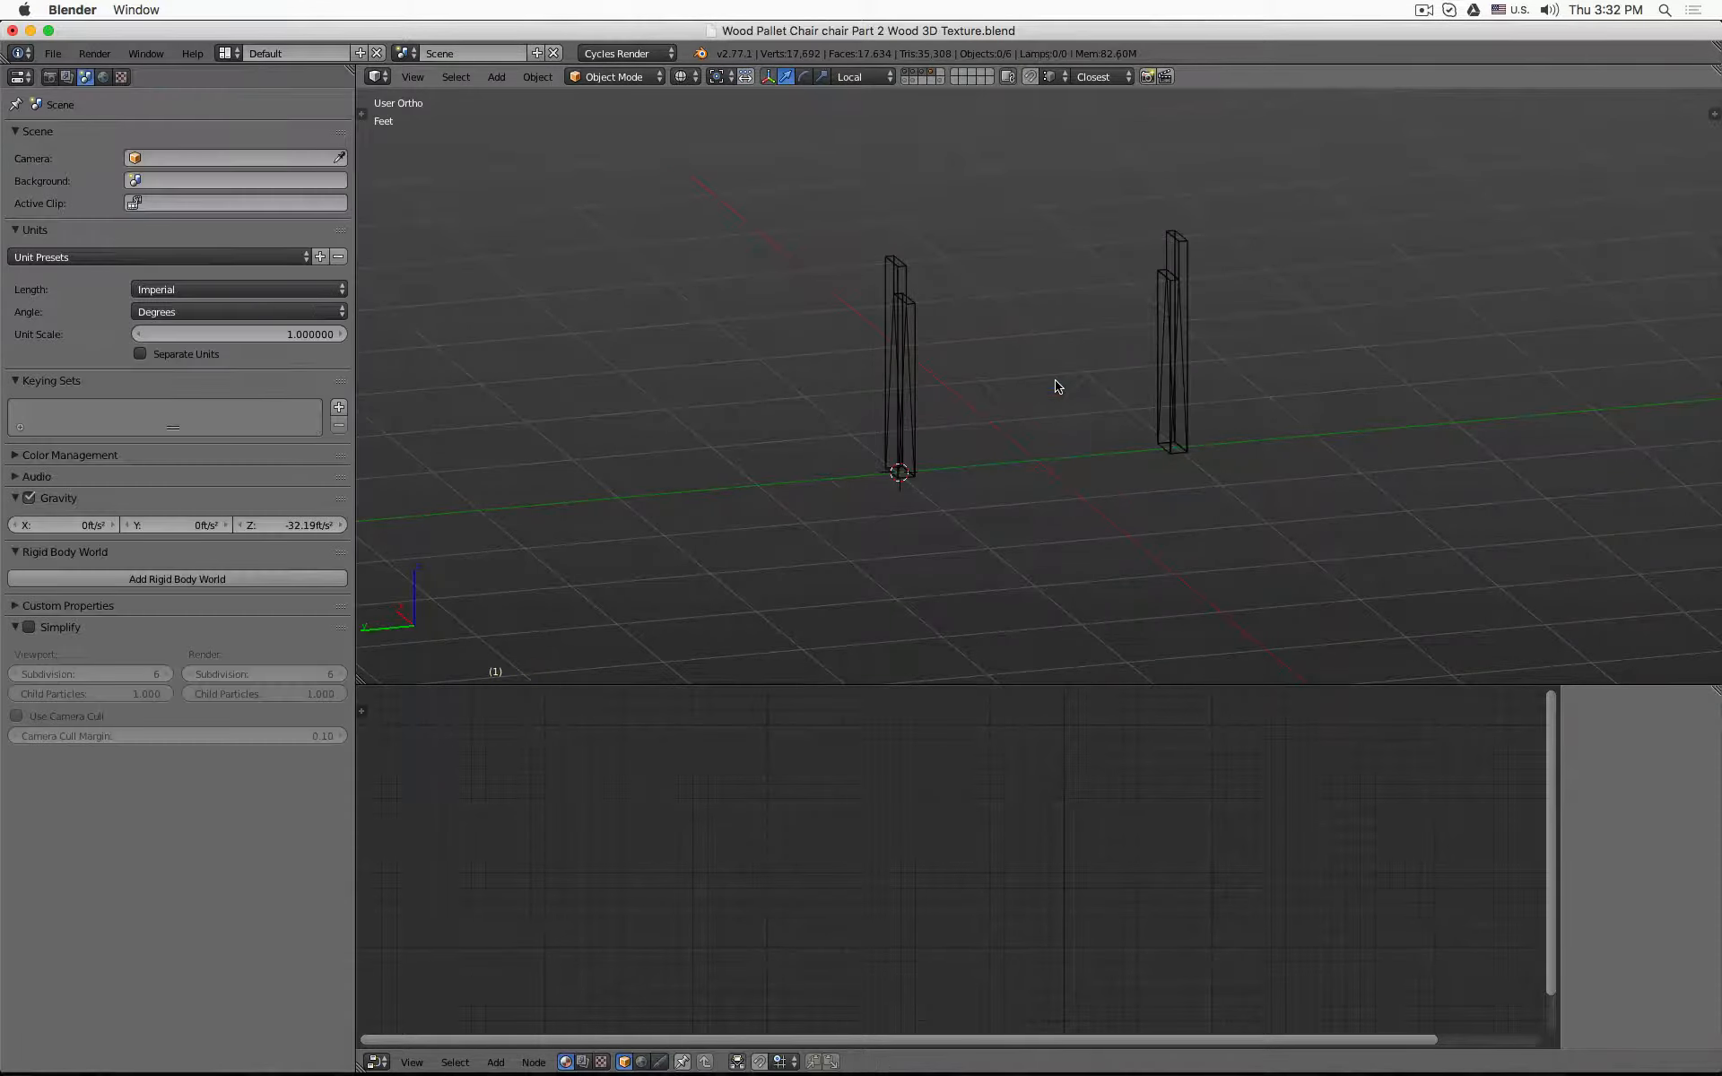
# - Select the front leg and enter and leave its mesh editing to compare the original leg with its mirrored copy
pyautogui.click(901, 366)
pyautogui.scroll(2, 897, 439)
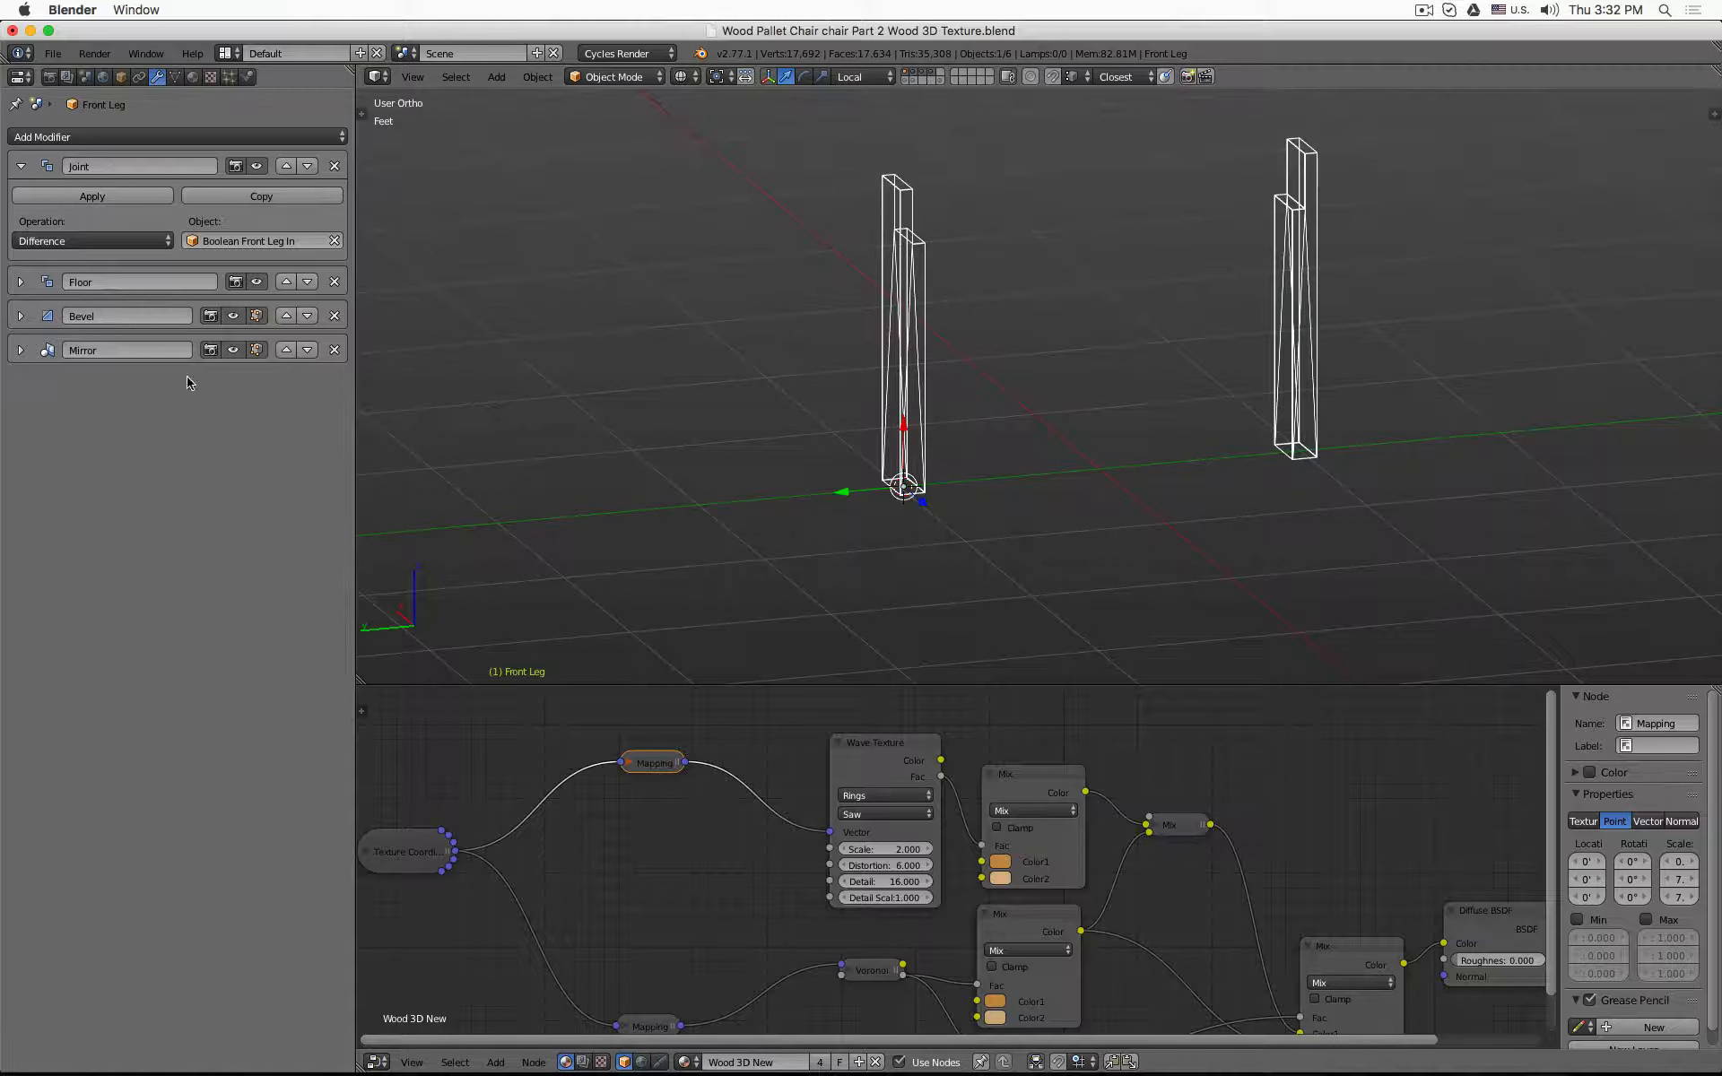
pyautogui.press('Tab')
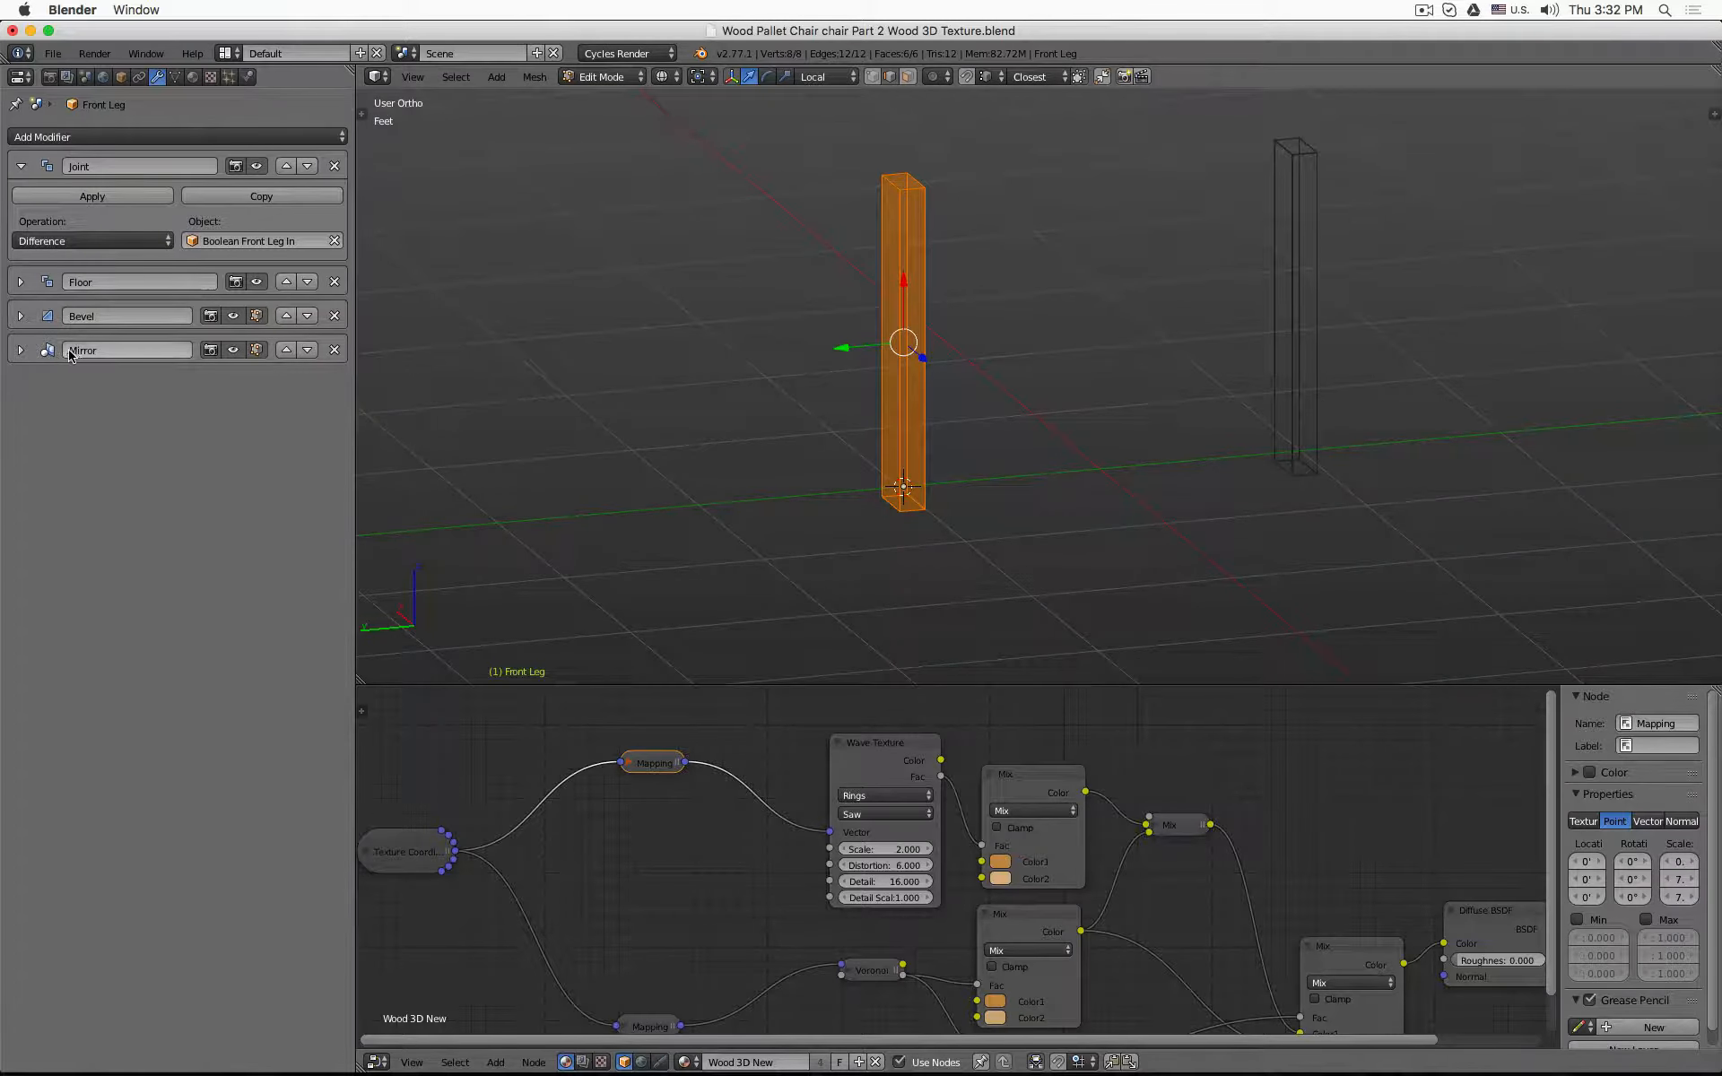
pyautogui.press('Tab')
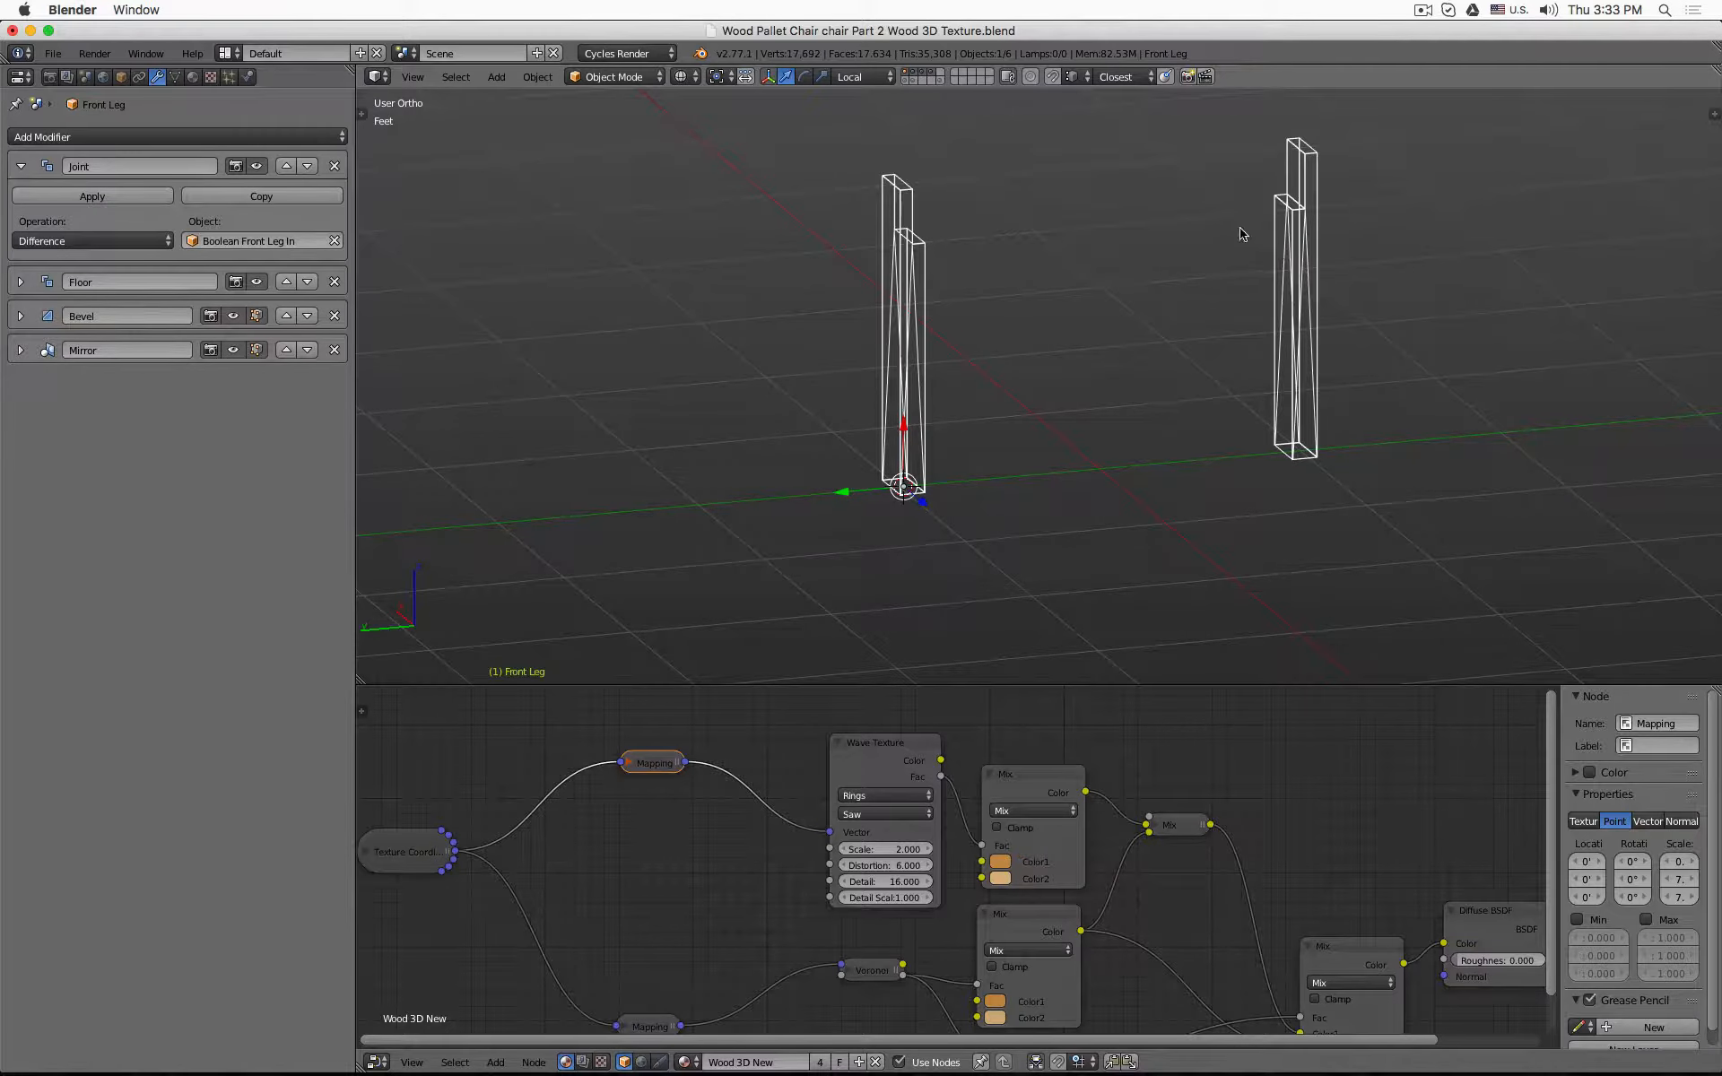
# - Examine the bottom ends of both front legs from below in solid and rendered shading
pyautogui.moveTo(1259, 466)
pyautogui.mouseDown(button='middle')
pyautogui.moveTo(1243, 484)
pyautogui.moveTo(1214, 307)
pyautogui.mouseUp(button='middle')
pyautogui.press('z')
pyautogui.scroll(3, 990, 429)
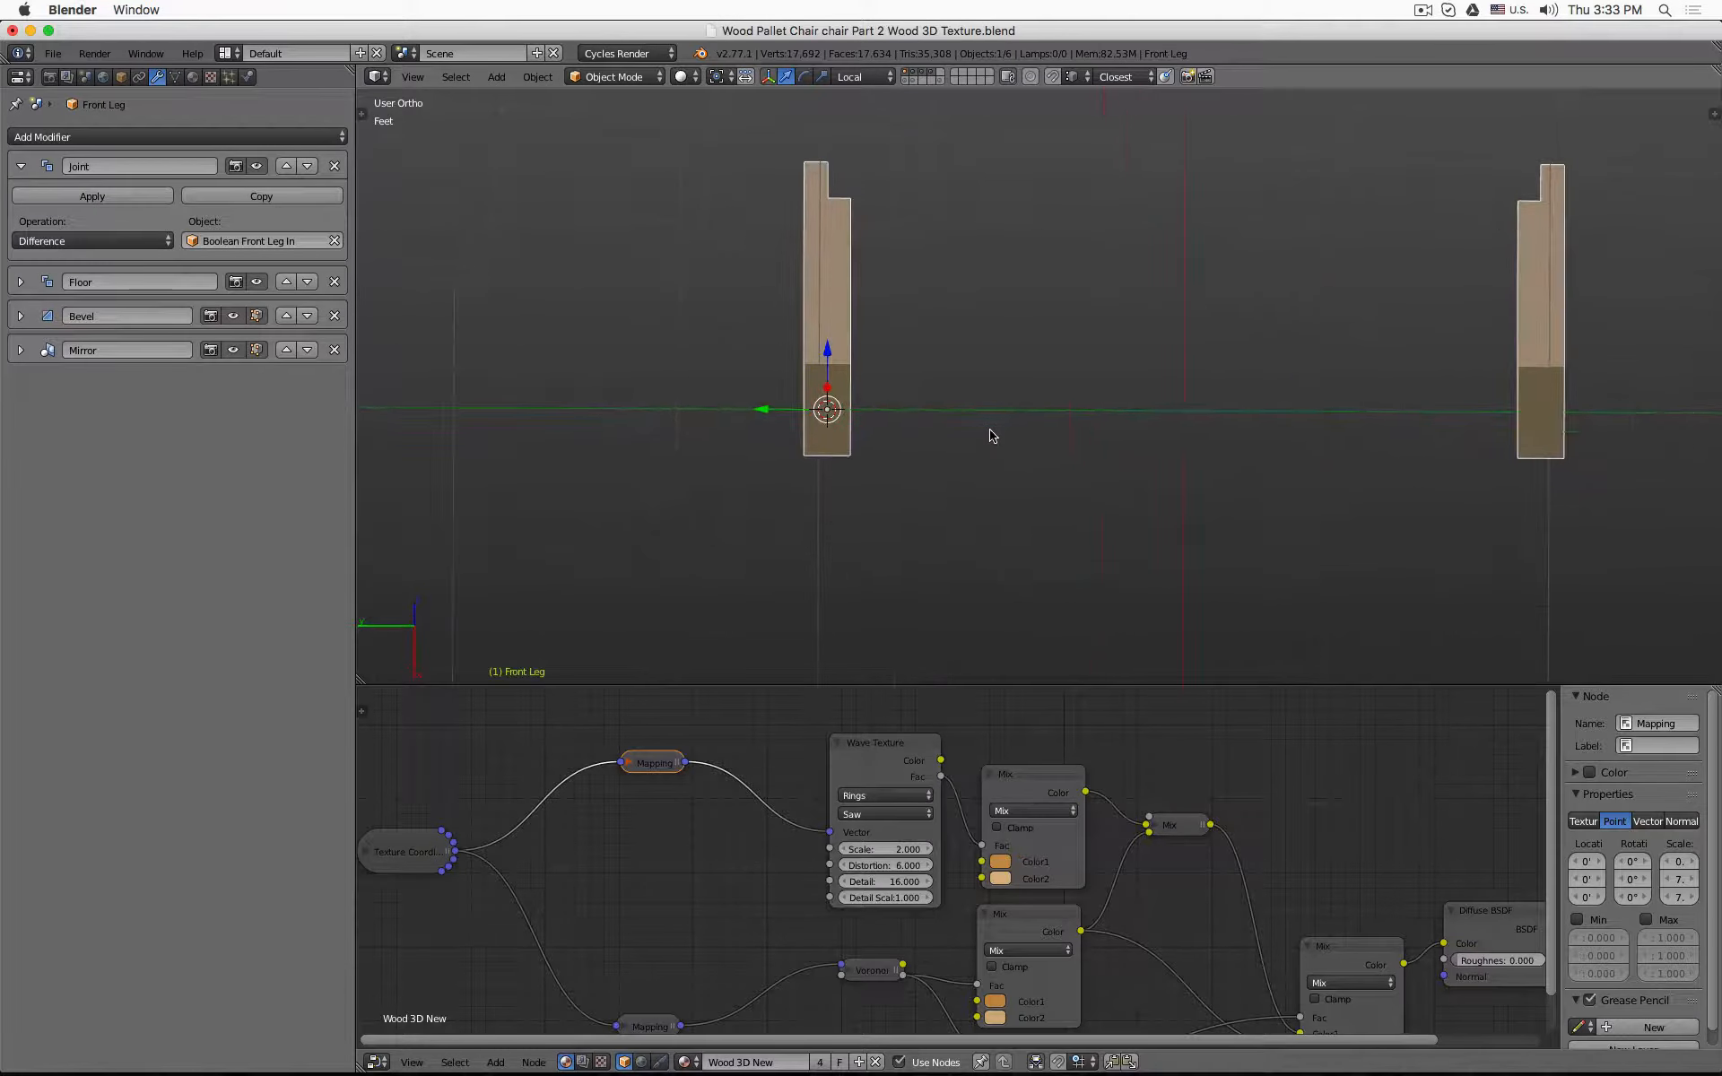
pyautogui.hotkey('shift', 'z')
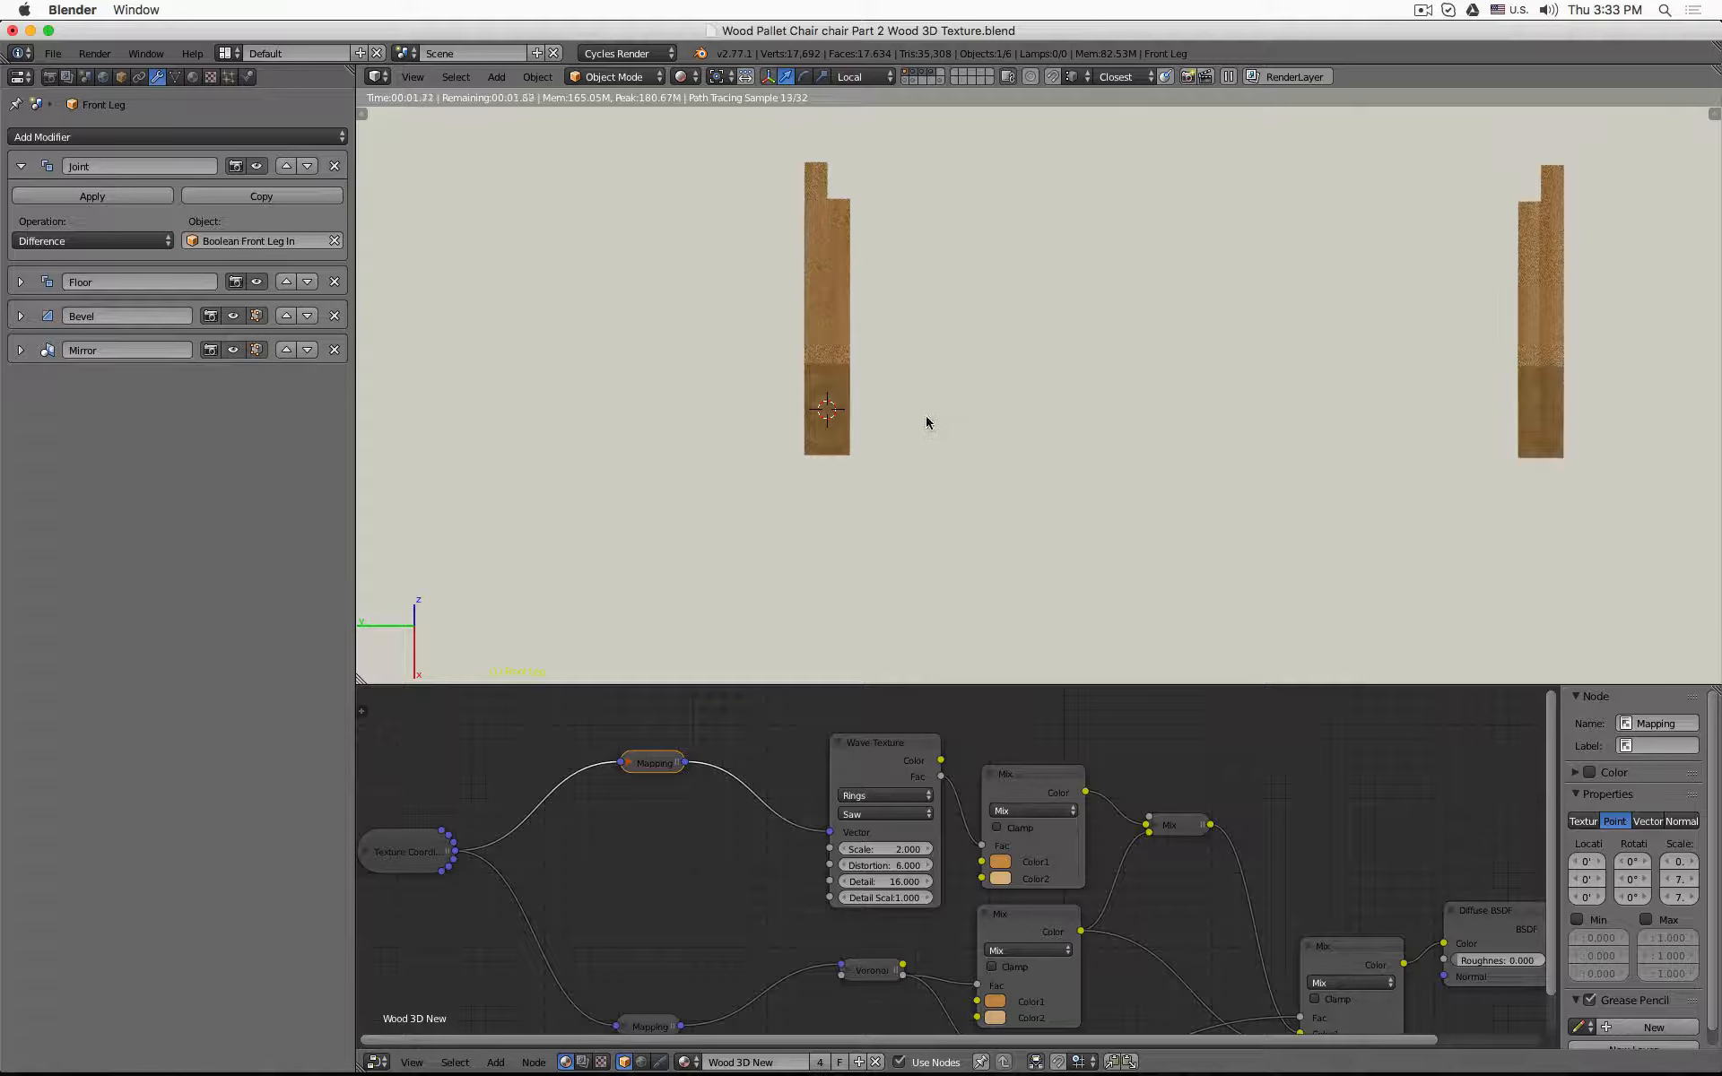
pyautogui.click(1177, 559)
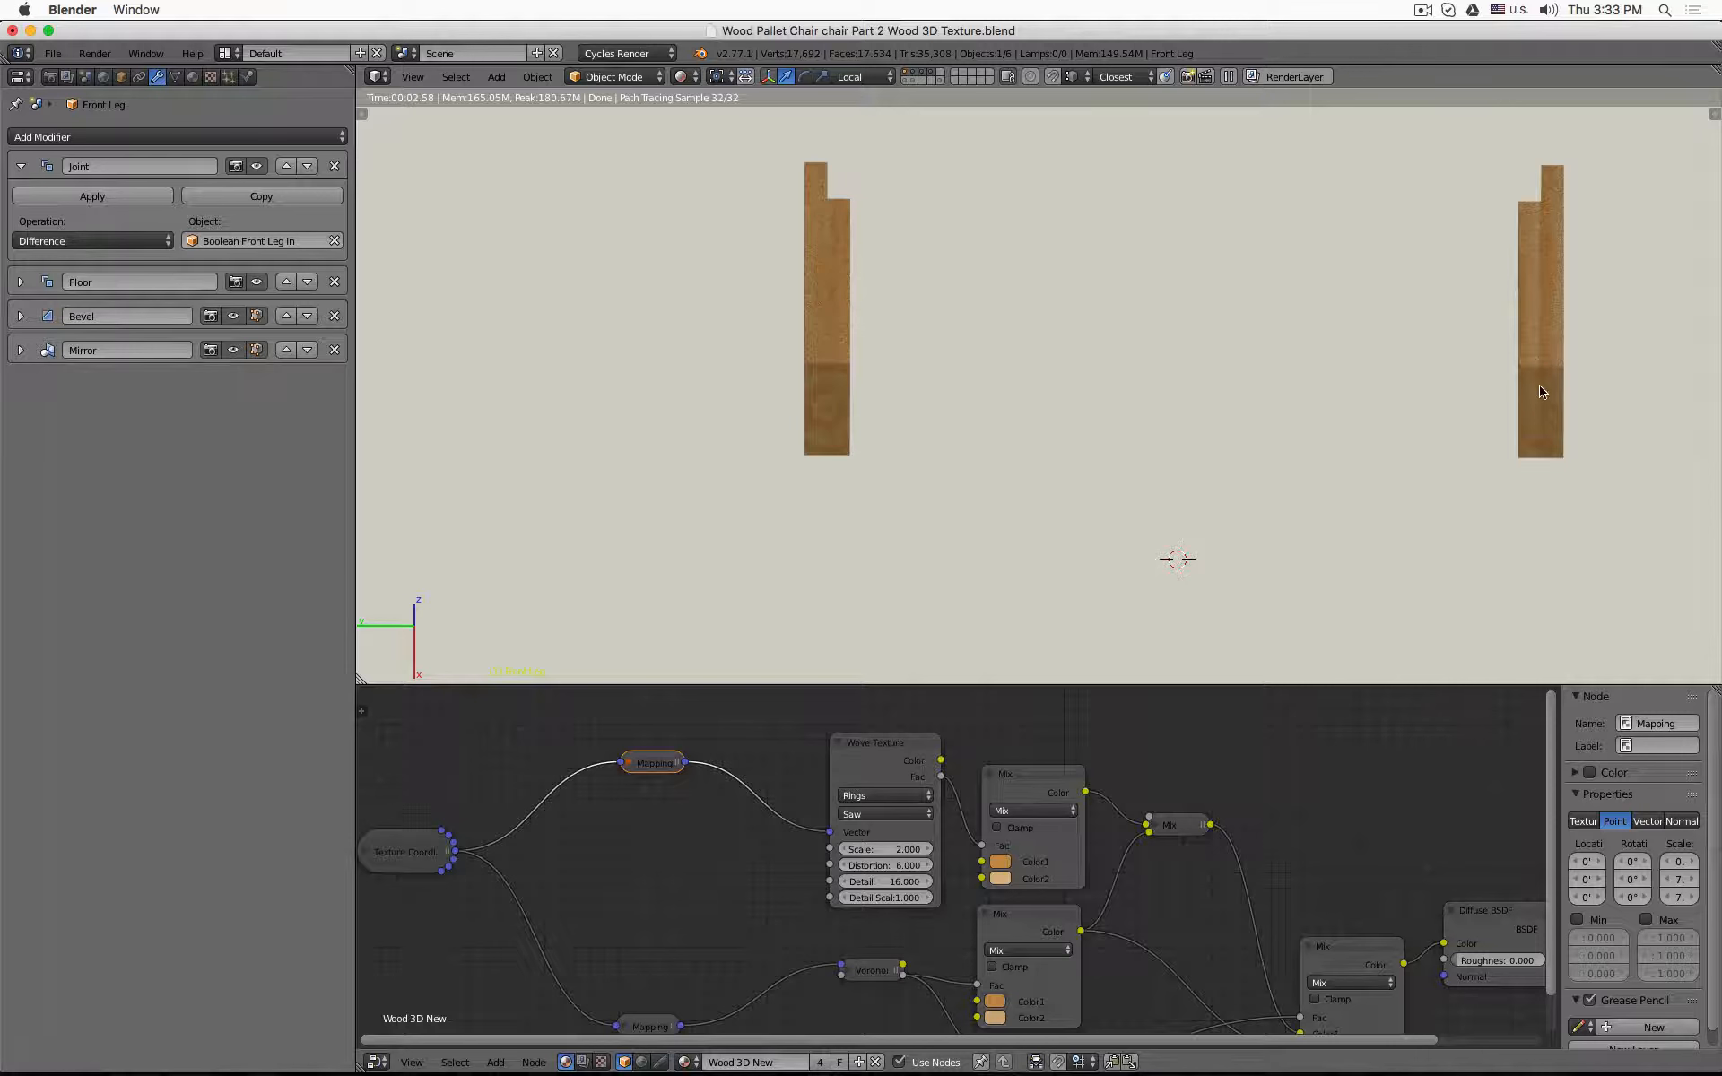
# - Expand and reposition the Mapping node feeding the Wave Texture, and set its Y location to 2 inches
pyautogui.click(629, 764)
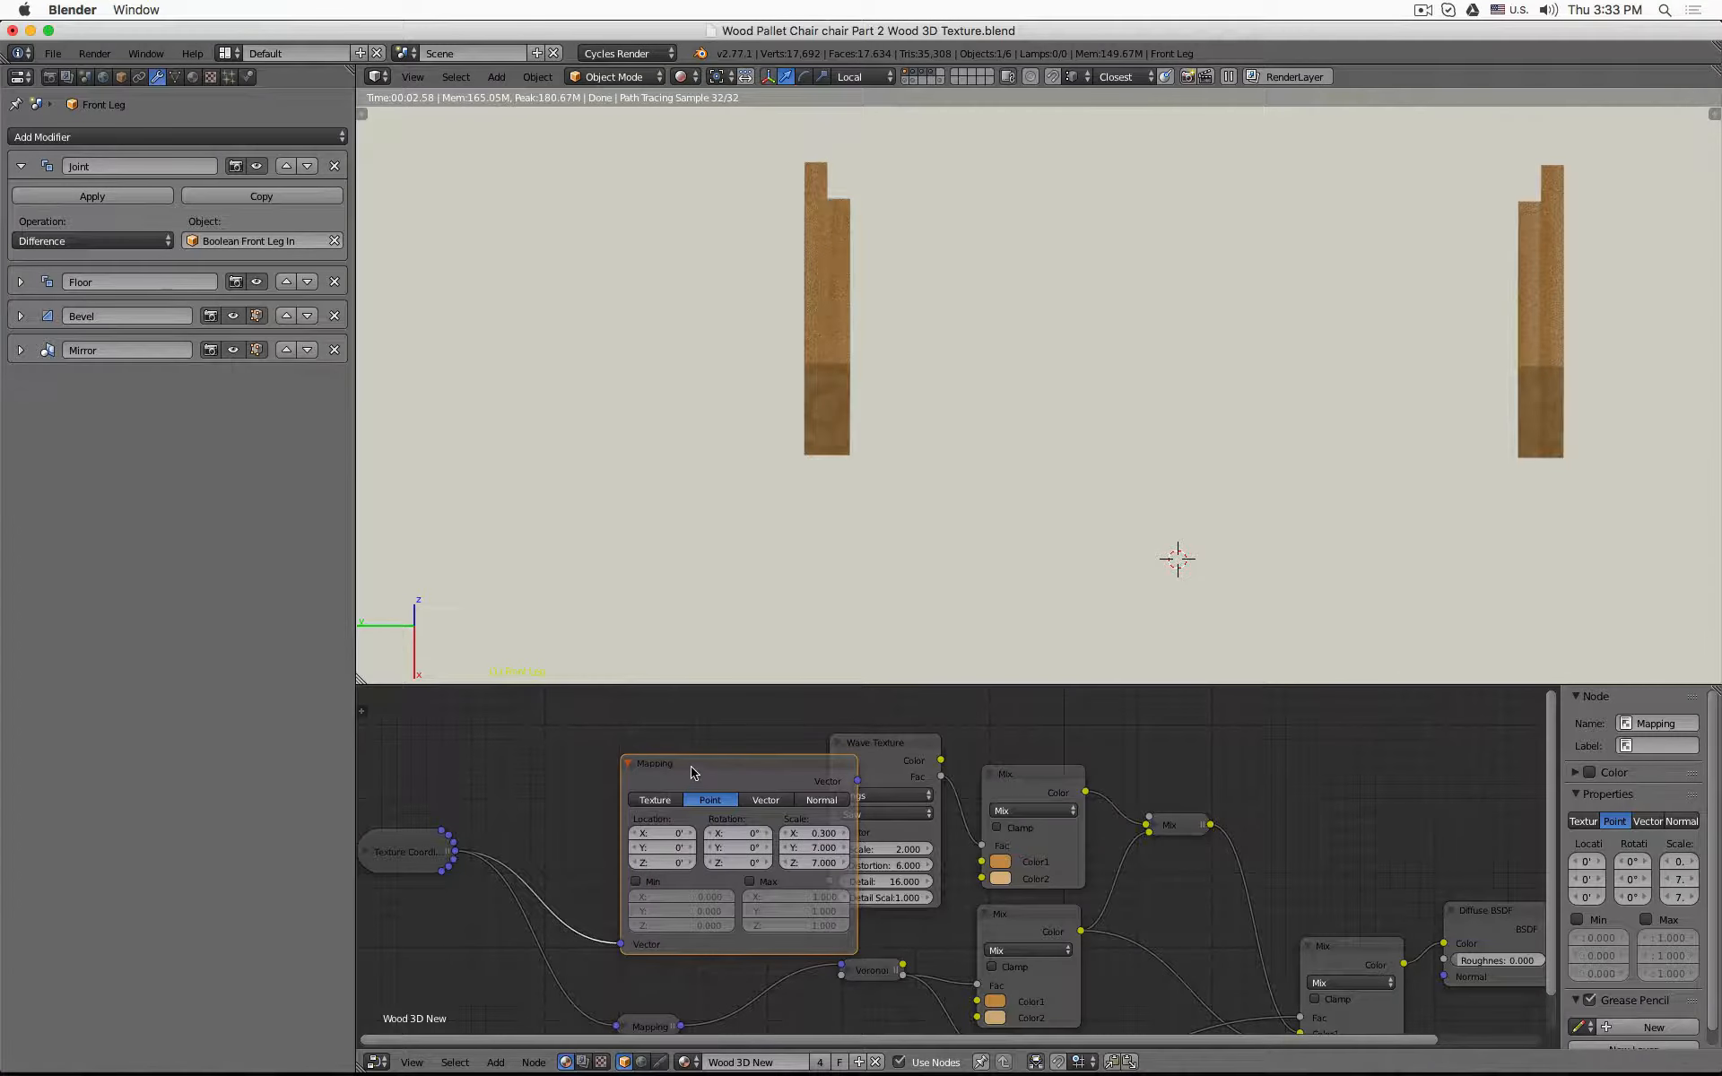
pyautogui.moveTo(691, 772); pyautogui.dragTo(621, 719)
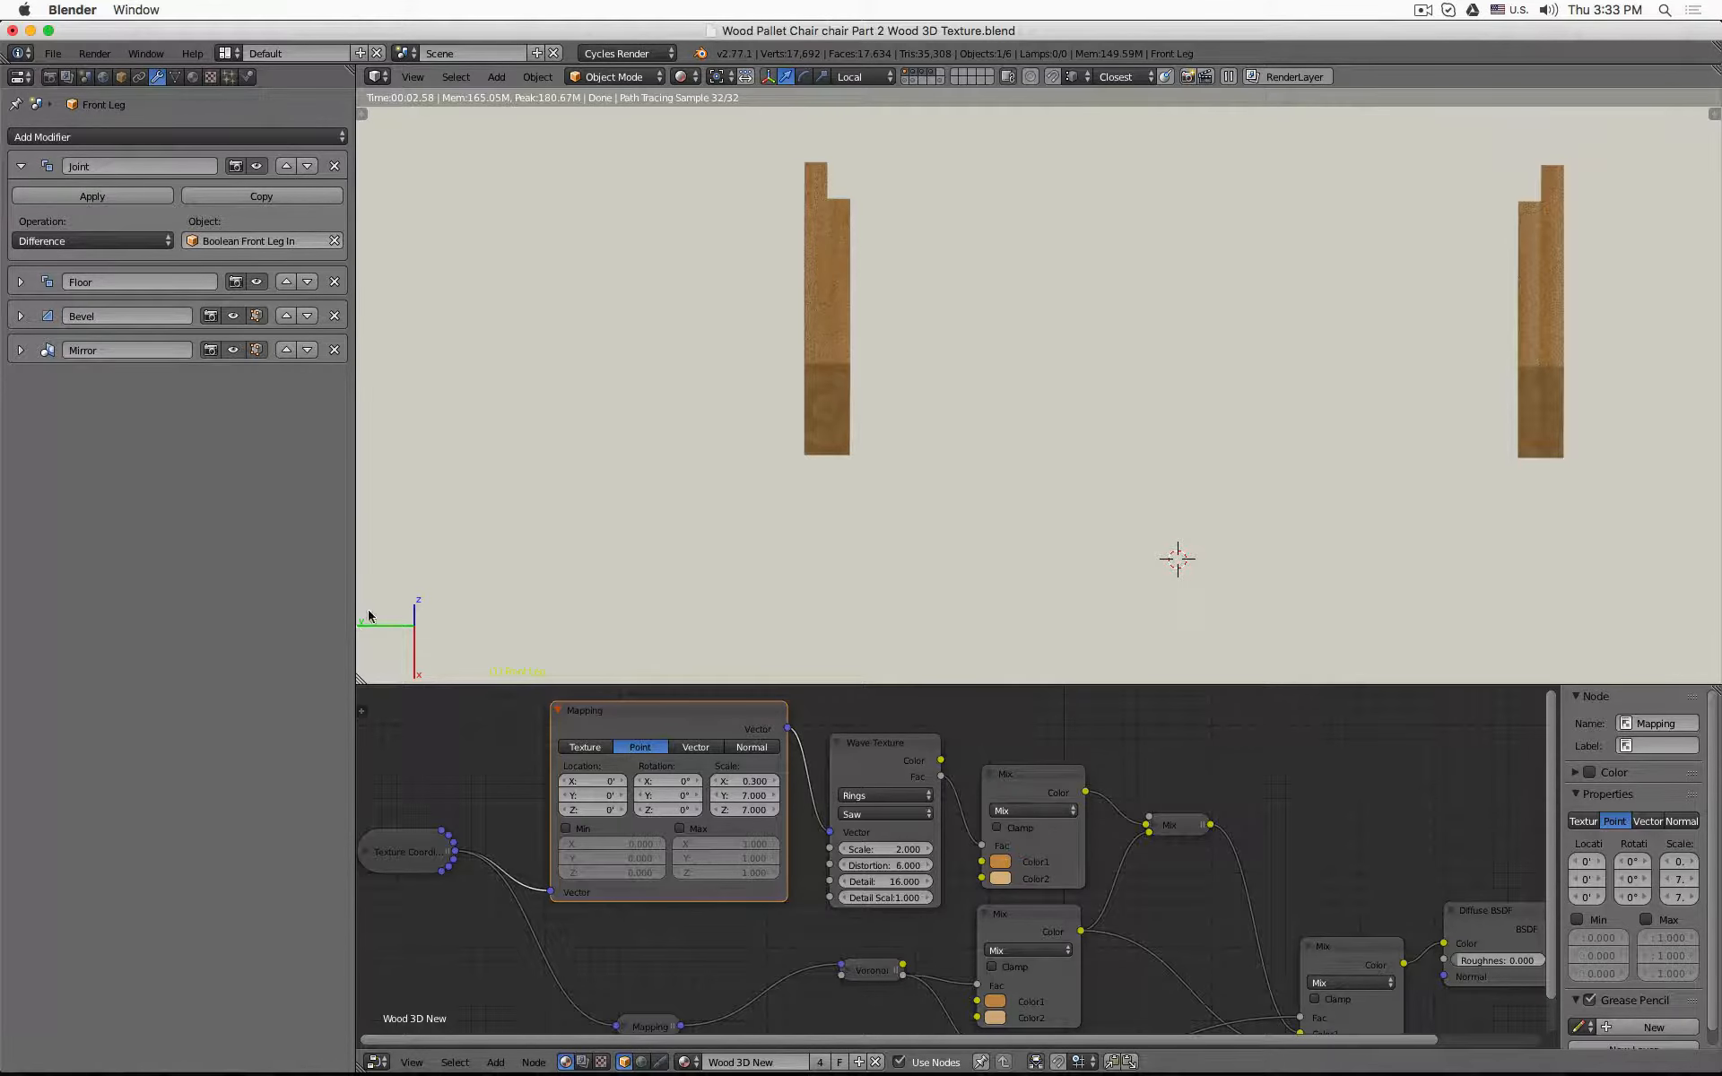
pyautogui.scroll(3, 598, 796)
pyautogui.click(596, 796)
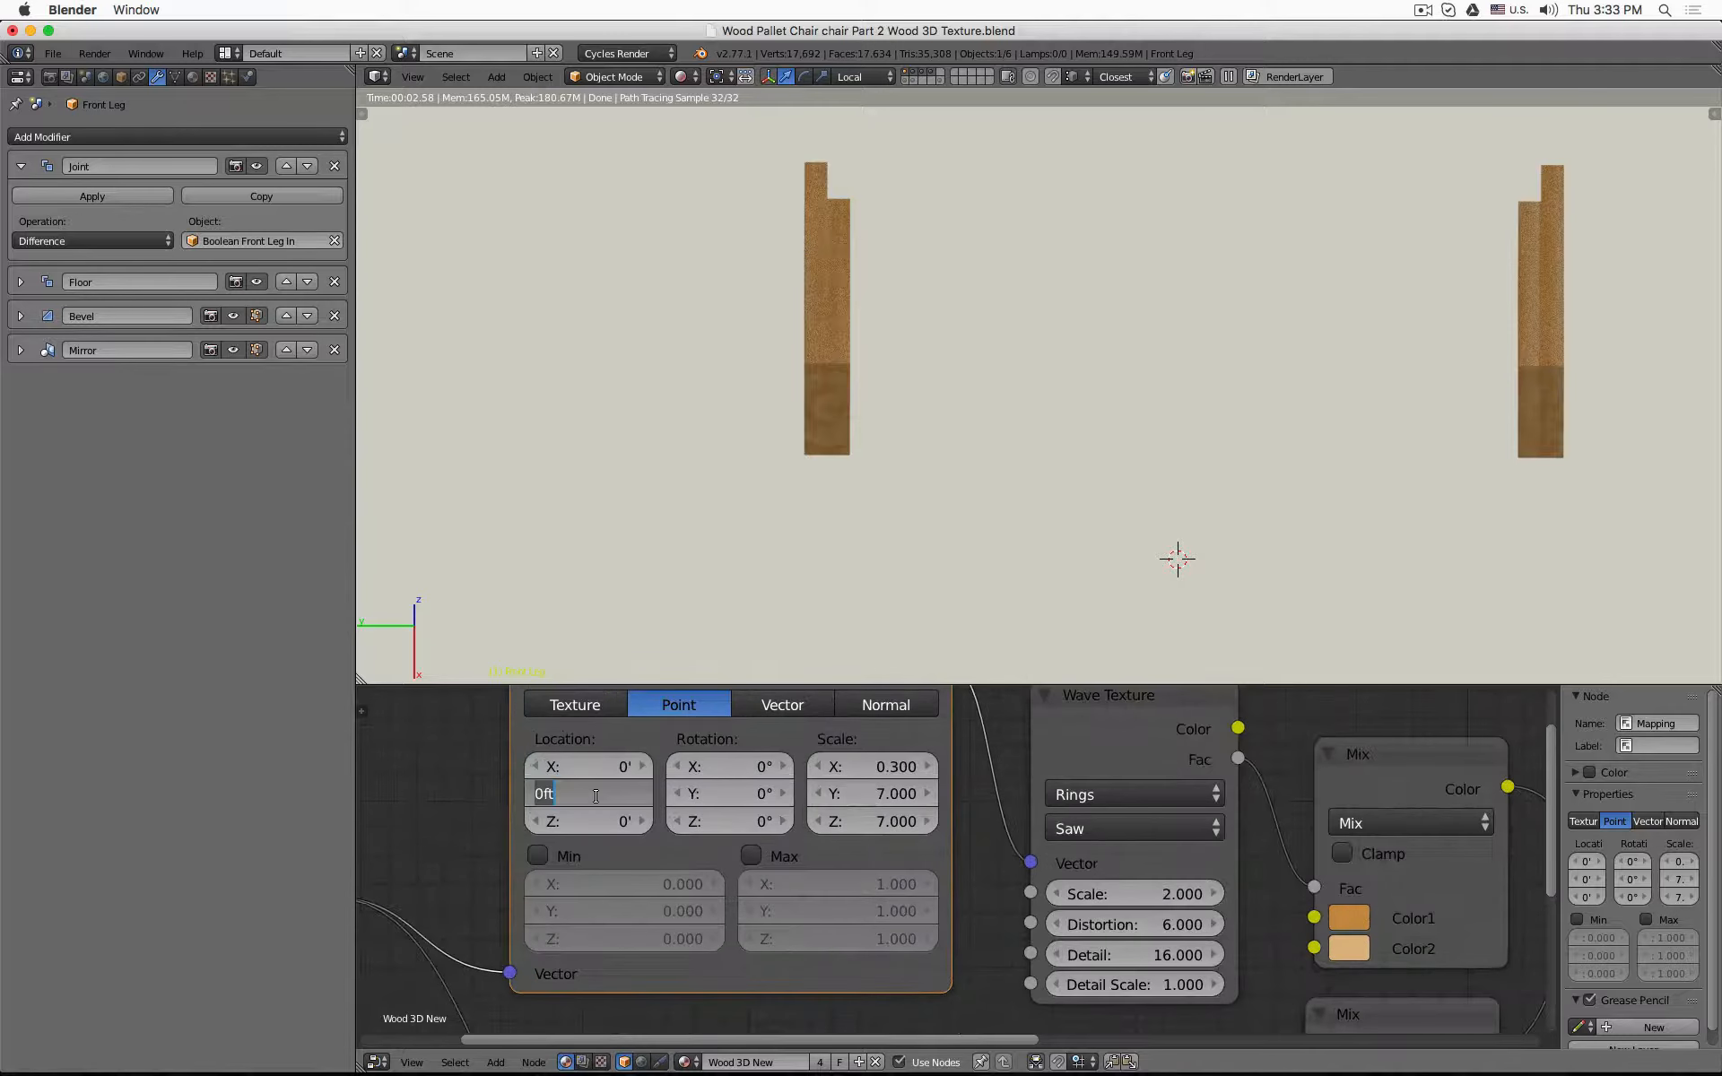
pyautogui.write('2')
pyautogui.press('Return')
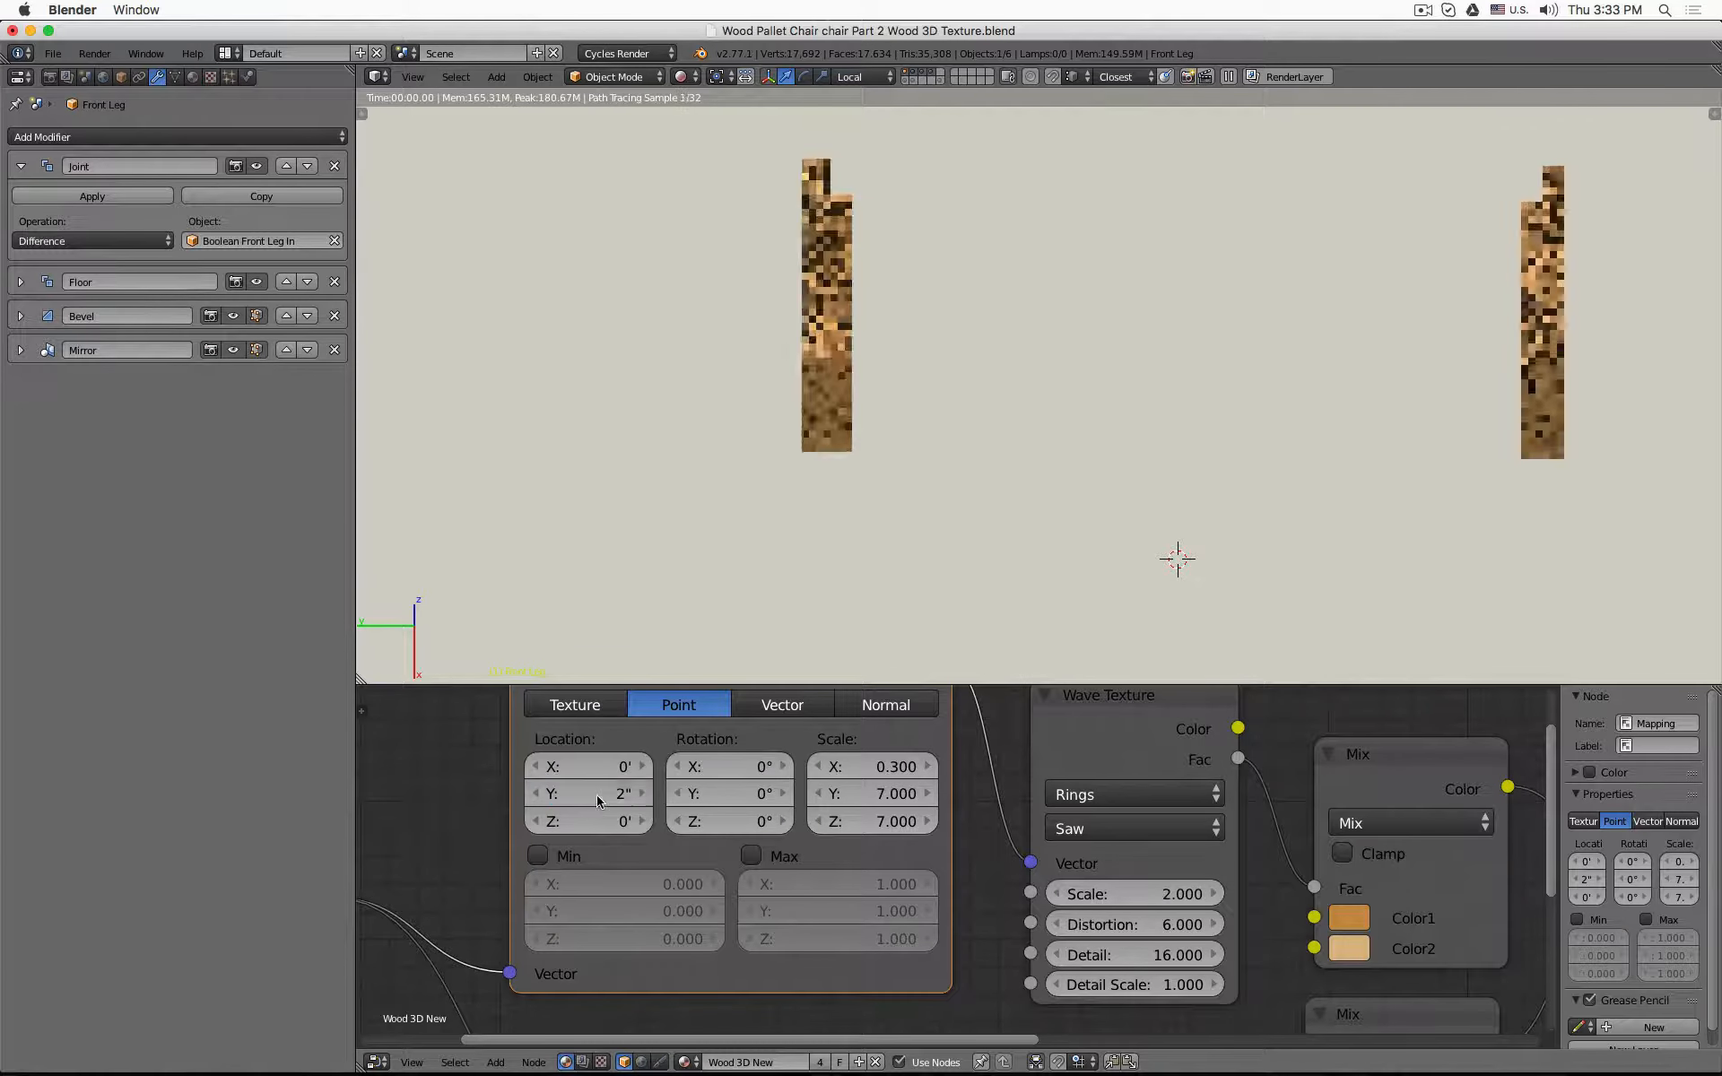
# - Set the Mapping node's Y location to 20 inches
pyautogui.click(596, 795)
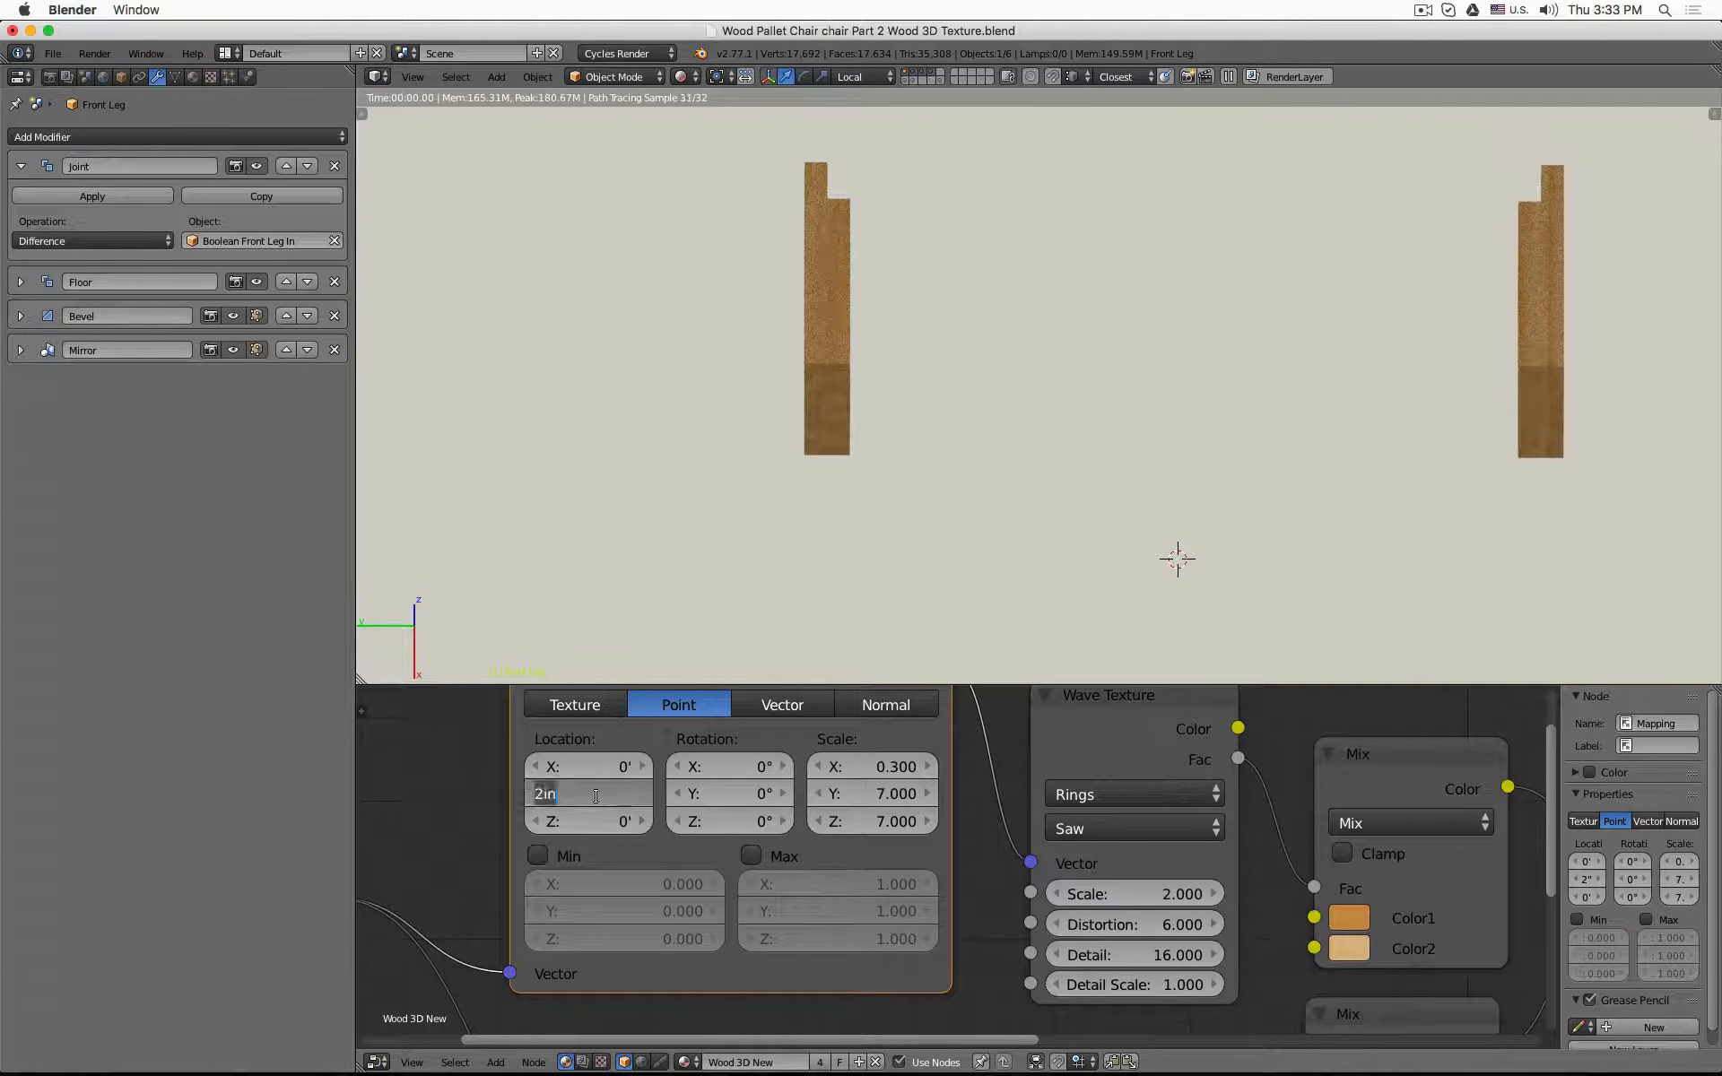
pyautogui.write('20')
pyautogui.press('Return')
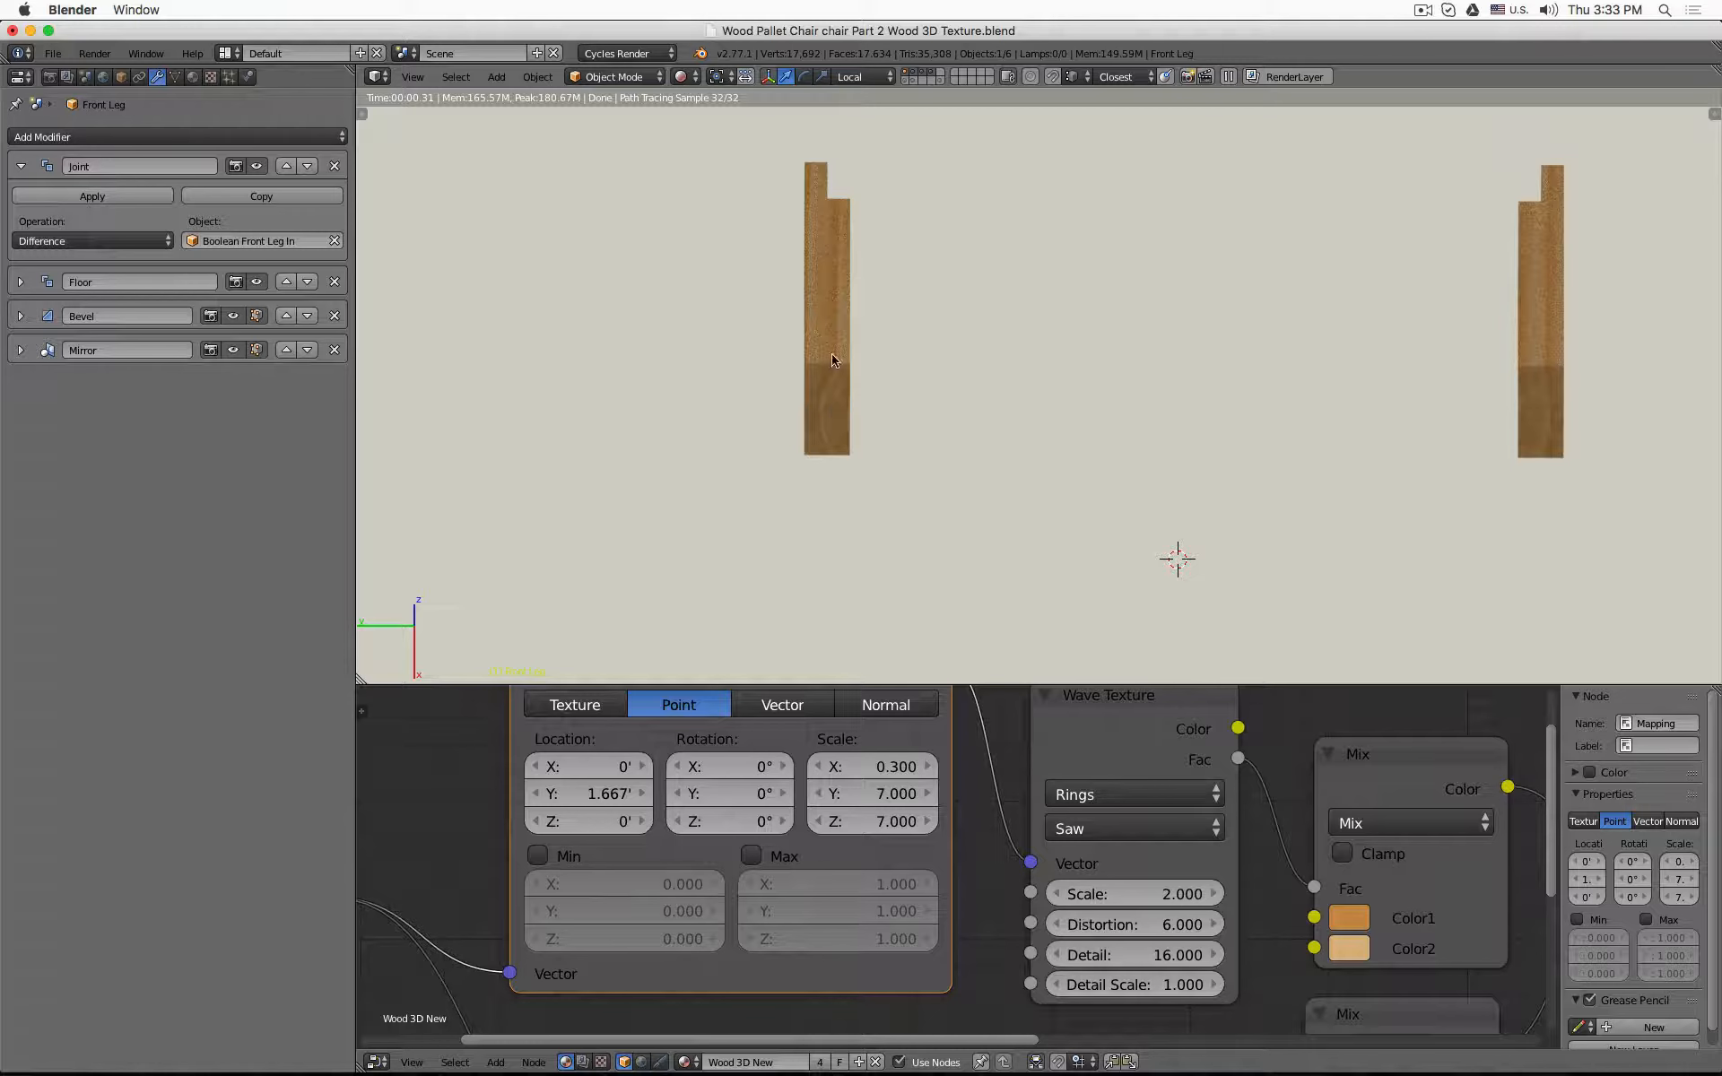
# - Unhide all chair parts and examine the wood grain on the rendered chair, selecting the back leg
pyautogui.scroll(-4, 1228, 376)
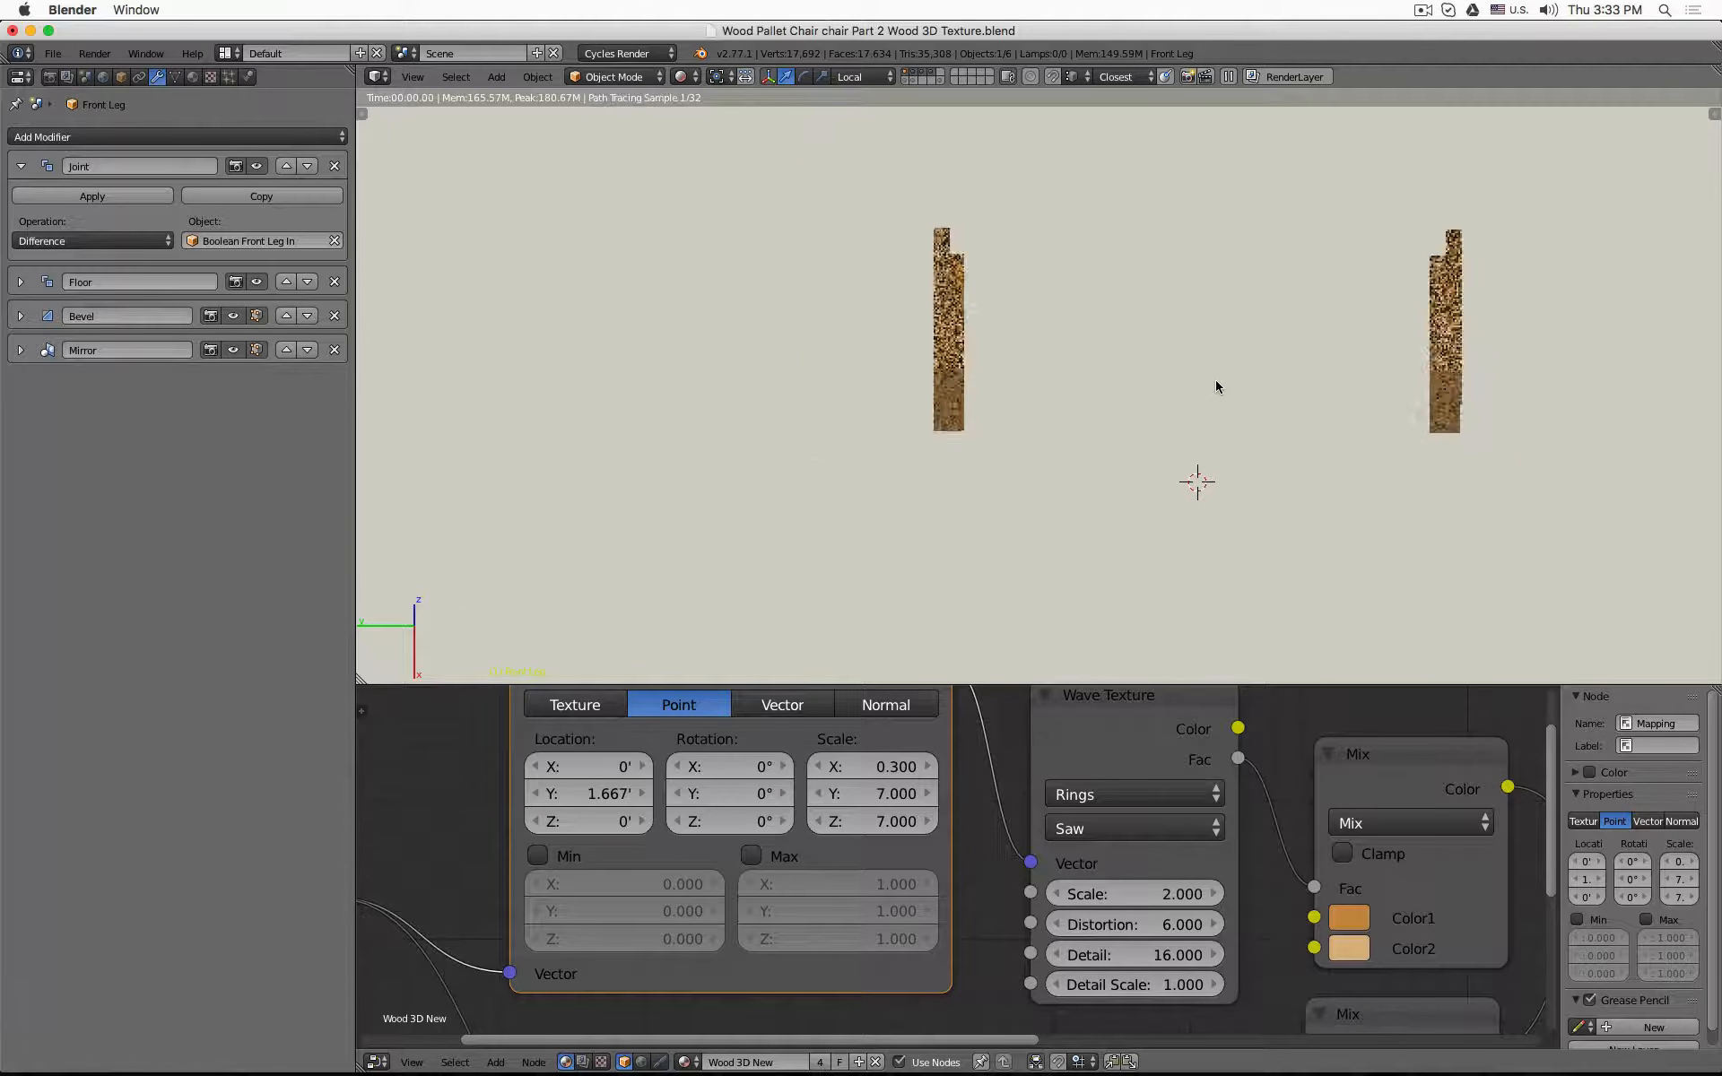
pyautogui.hotkey('alt', 'h')
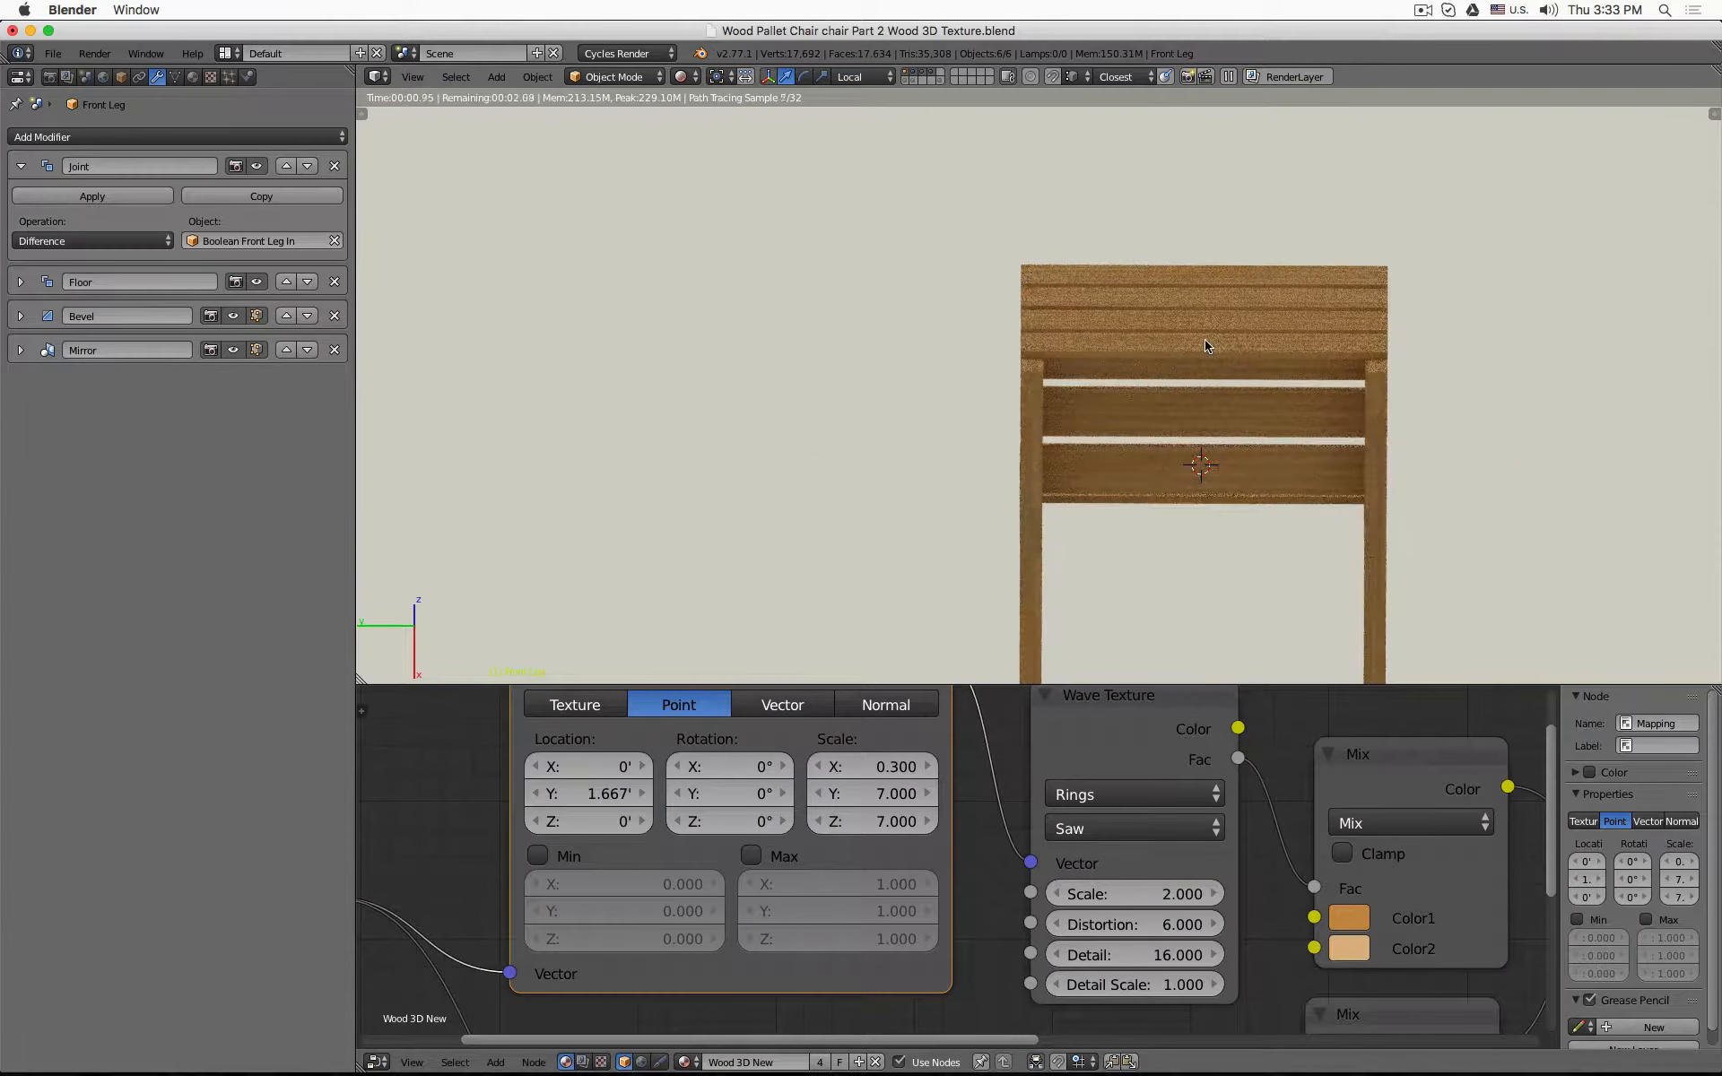
pyautogui.moveTo(1399, 293); pyautogui.dragTo(1263, 501, button='middle')
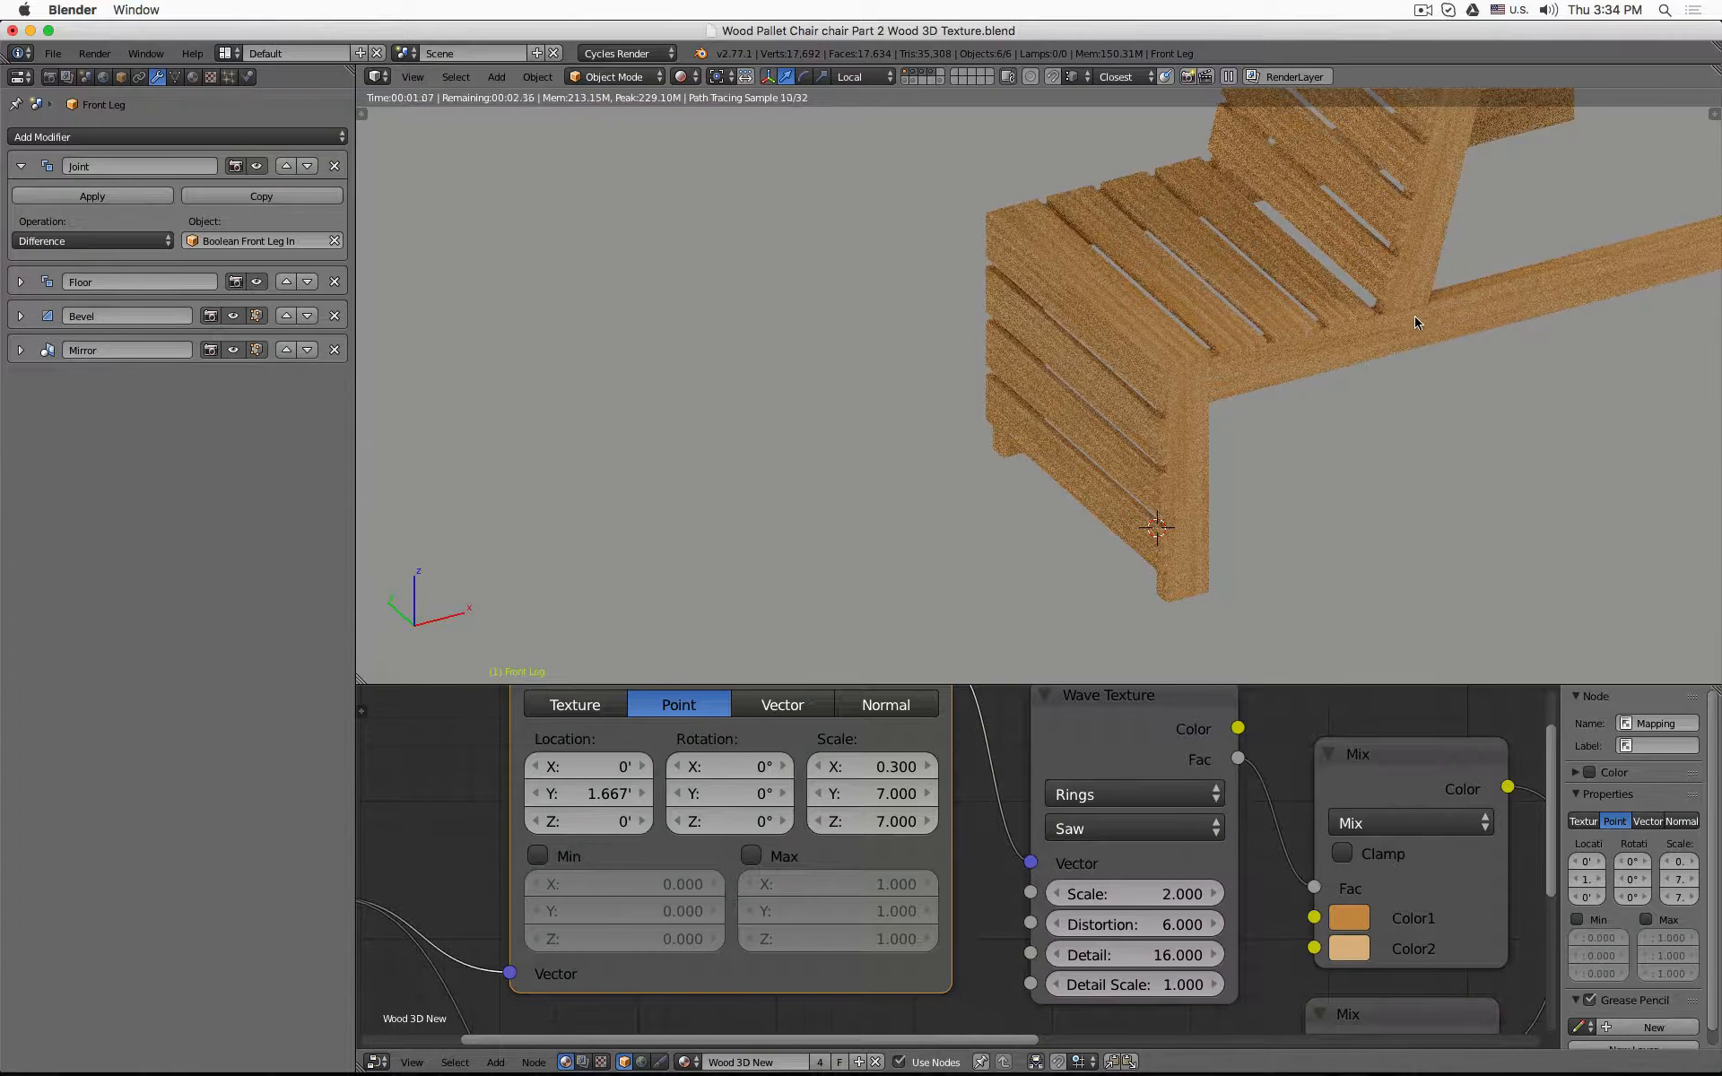
pyautogui.moveTo(1534, 316); pyautogui.dragTo(945, 434, button='middle')
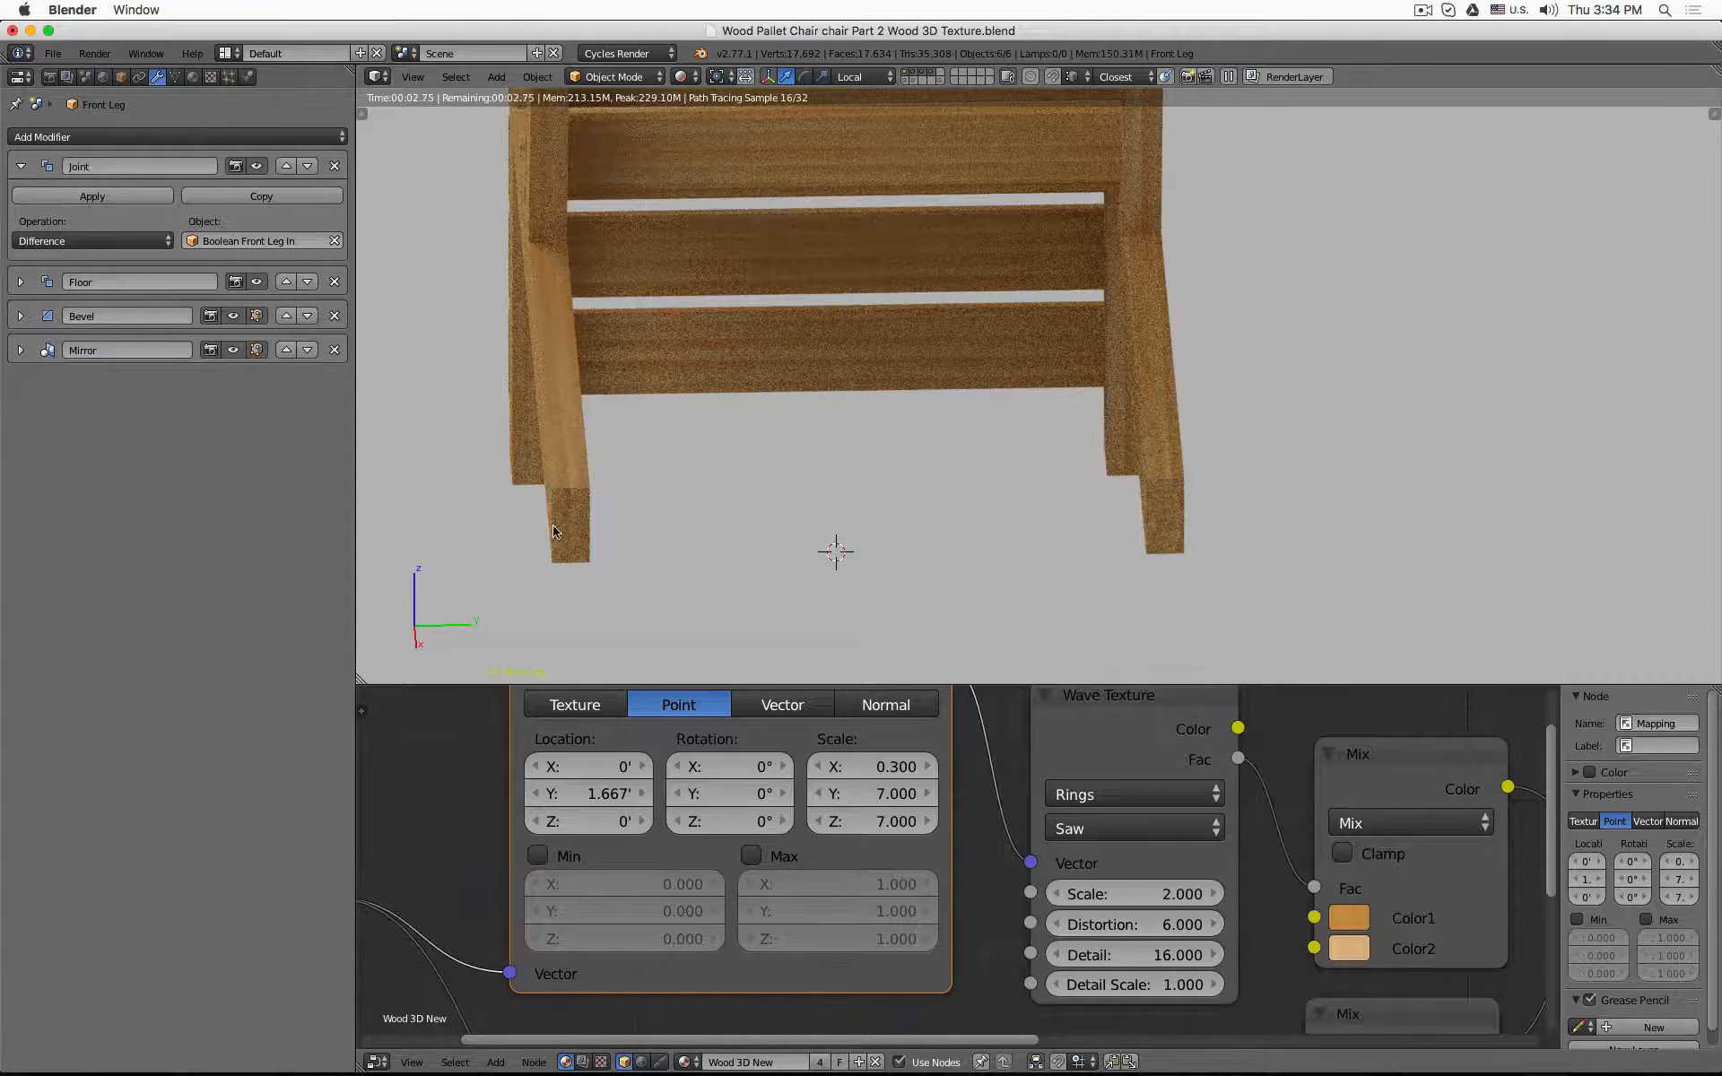
pyautogui.rightClick(1171, 509)
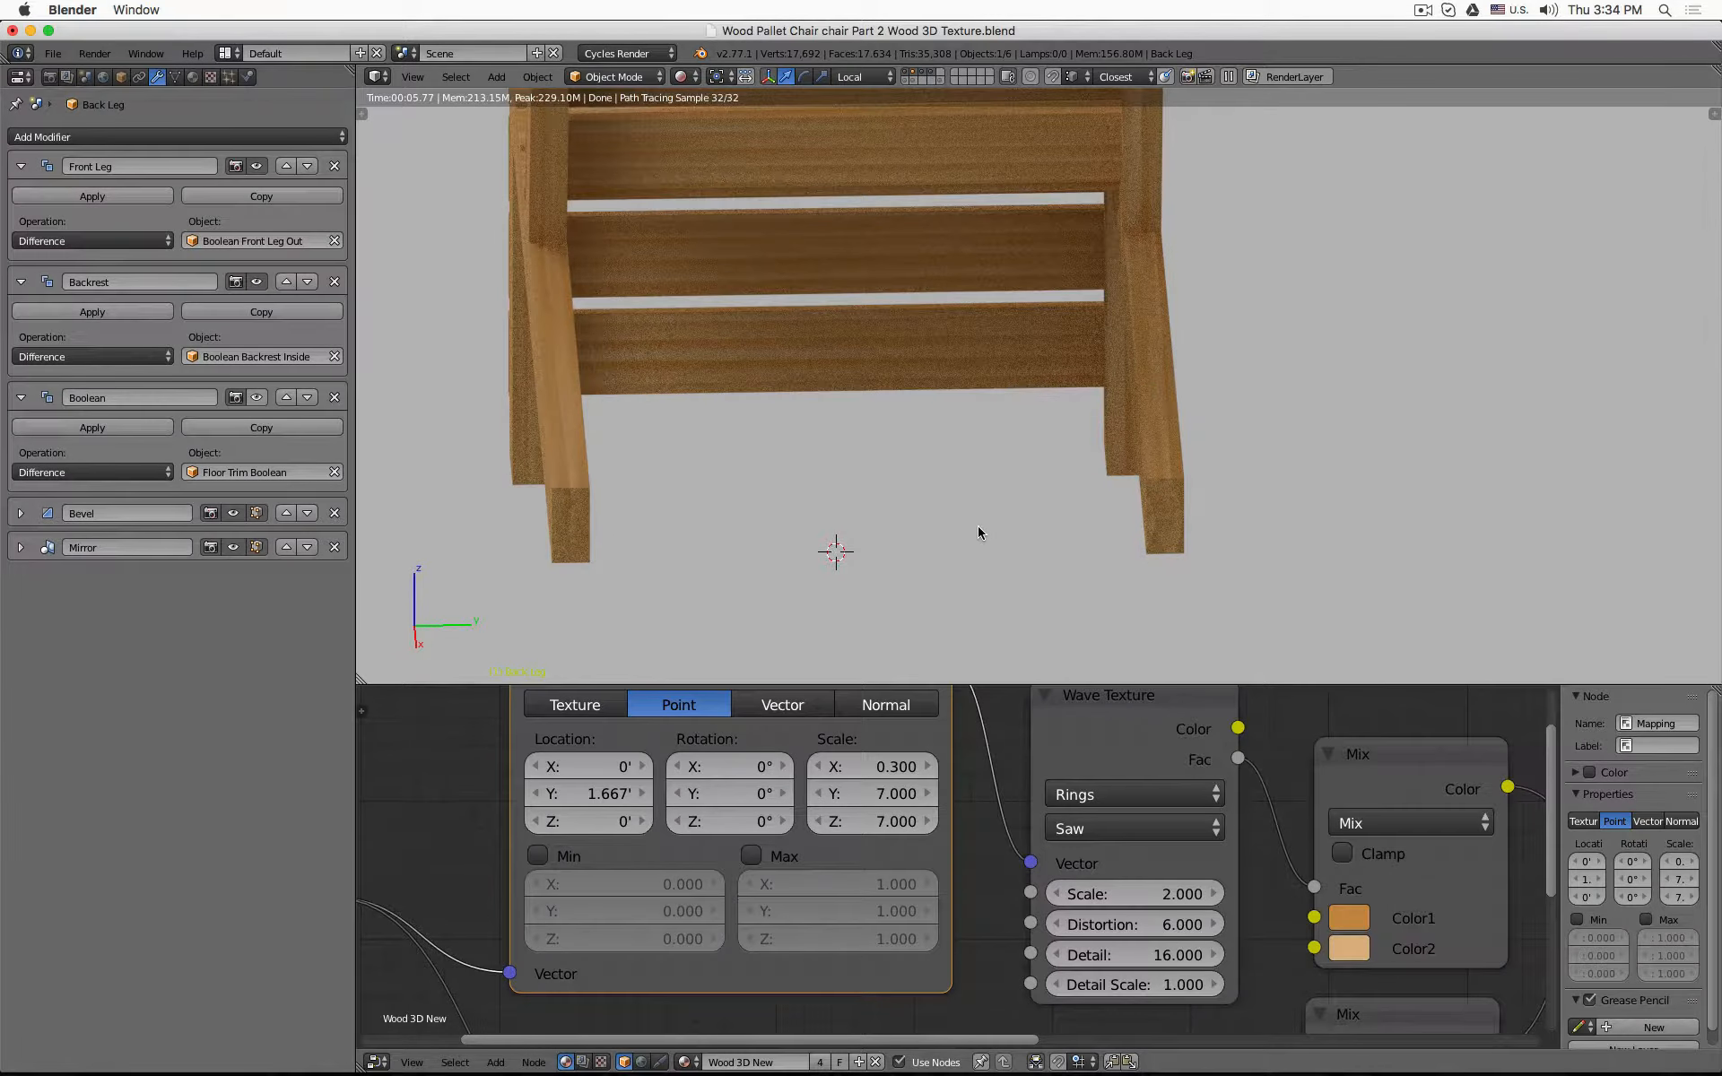
pyautogui.moveTo(978, 531); pyautogui.dragTo(1119, 519, button='middle')
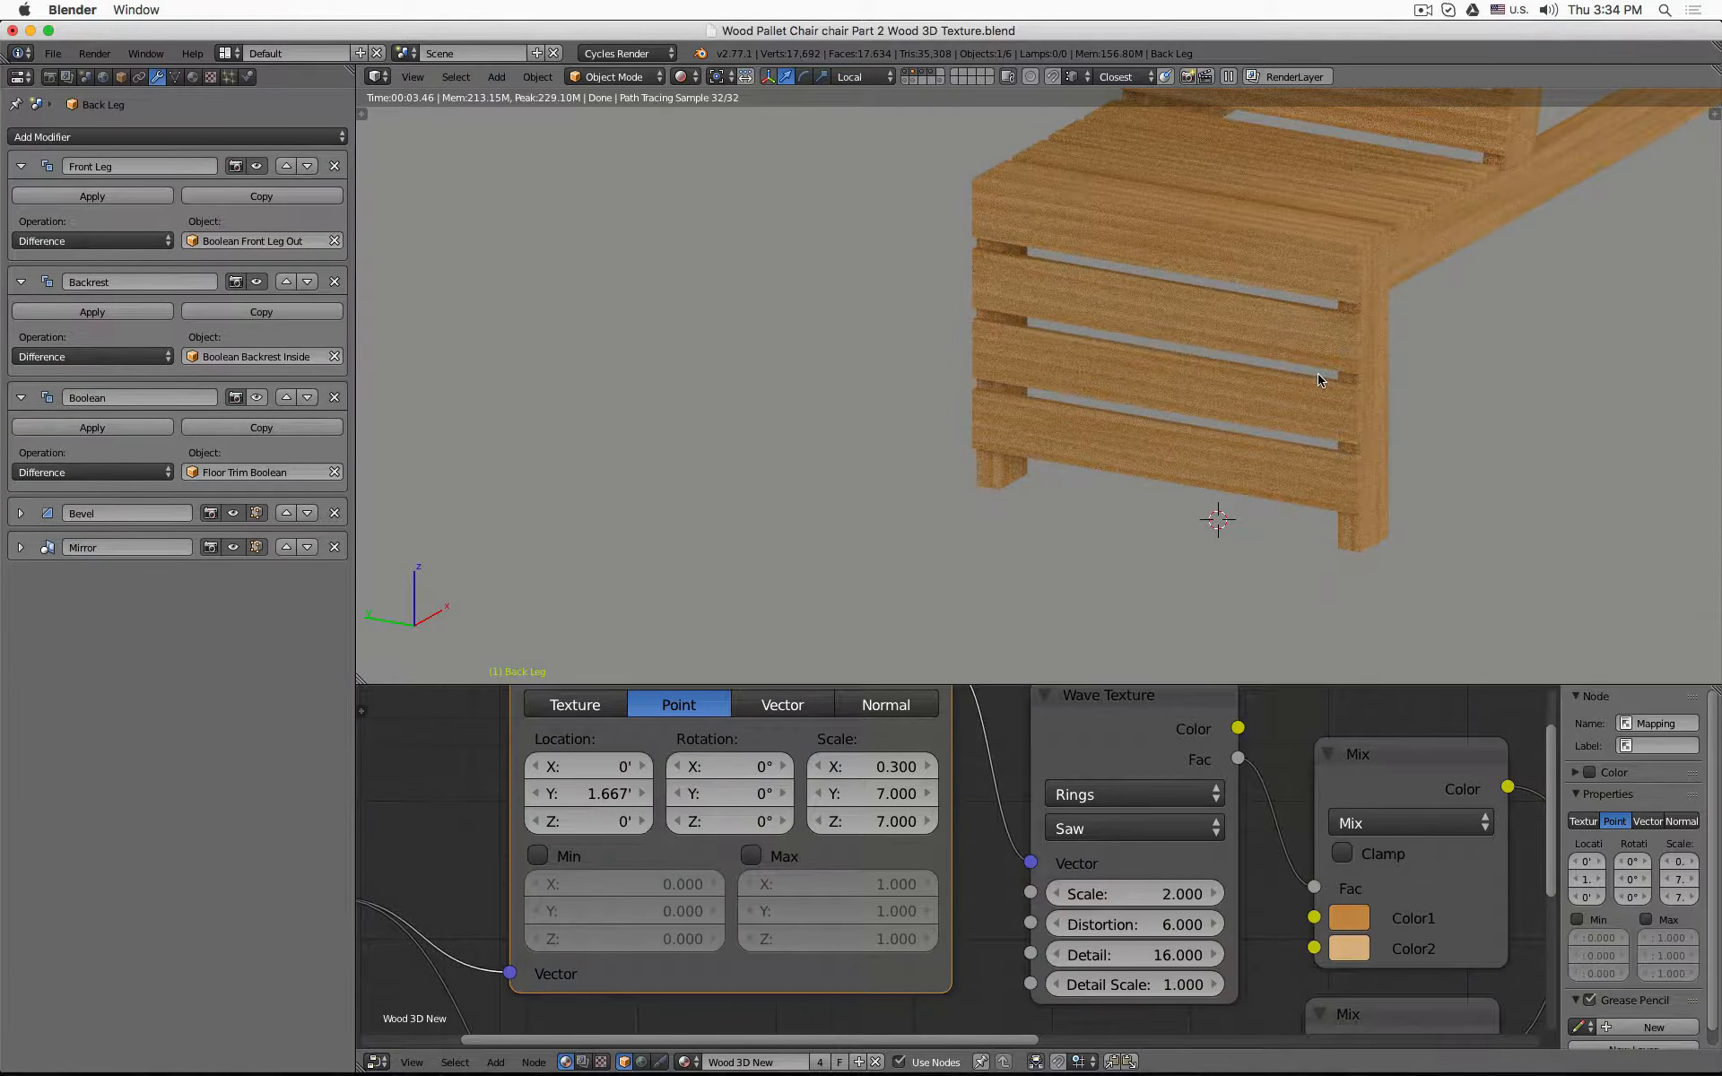
# - Display only the layer with the wood planks and isolate the Wood Plank Front object by hiding the other planks
pyautogui.press('KP_1')
pyautogui.press('KP_3')
pyautogui.press('ctrl+KP_3')
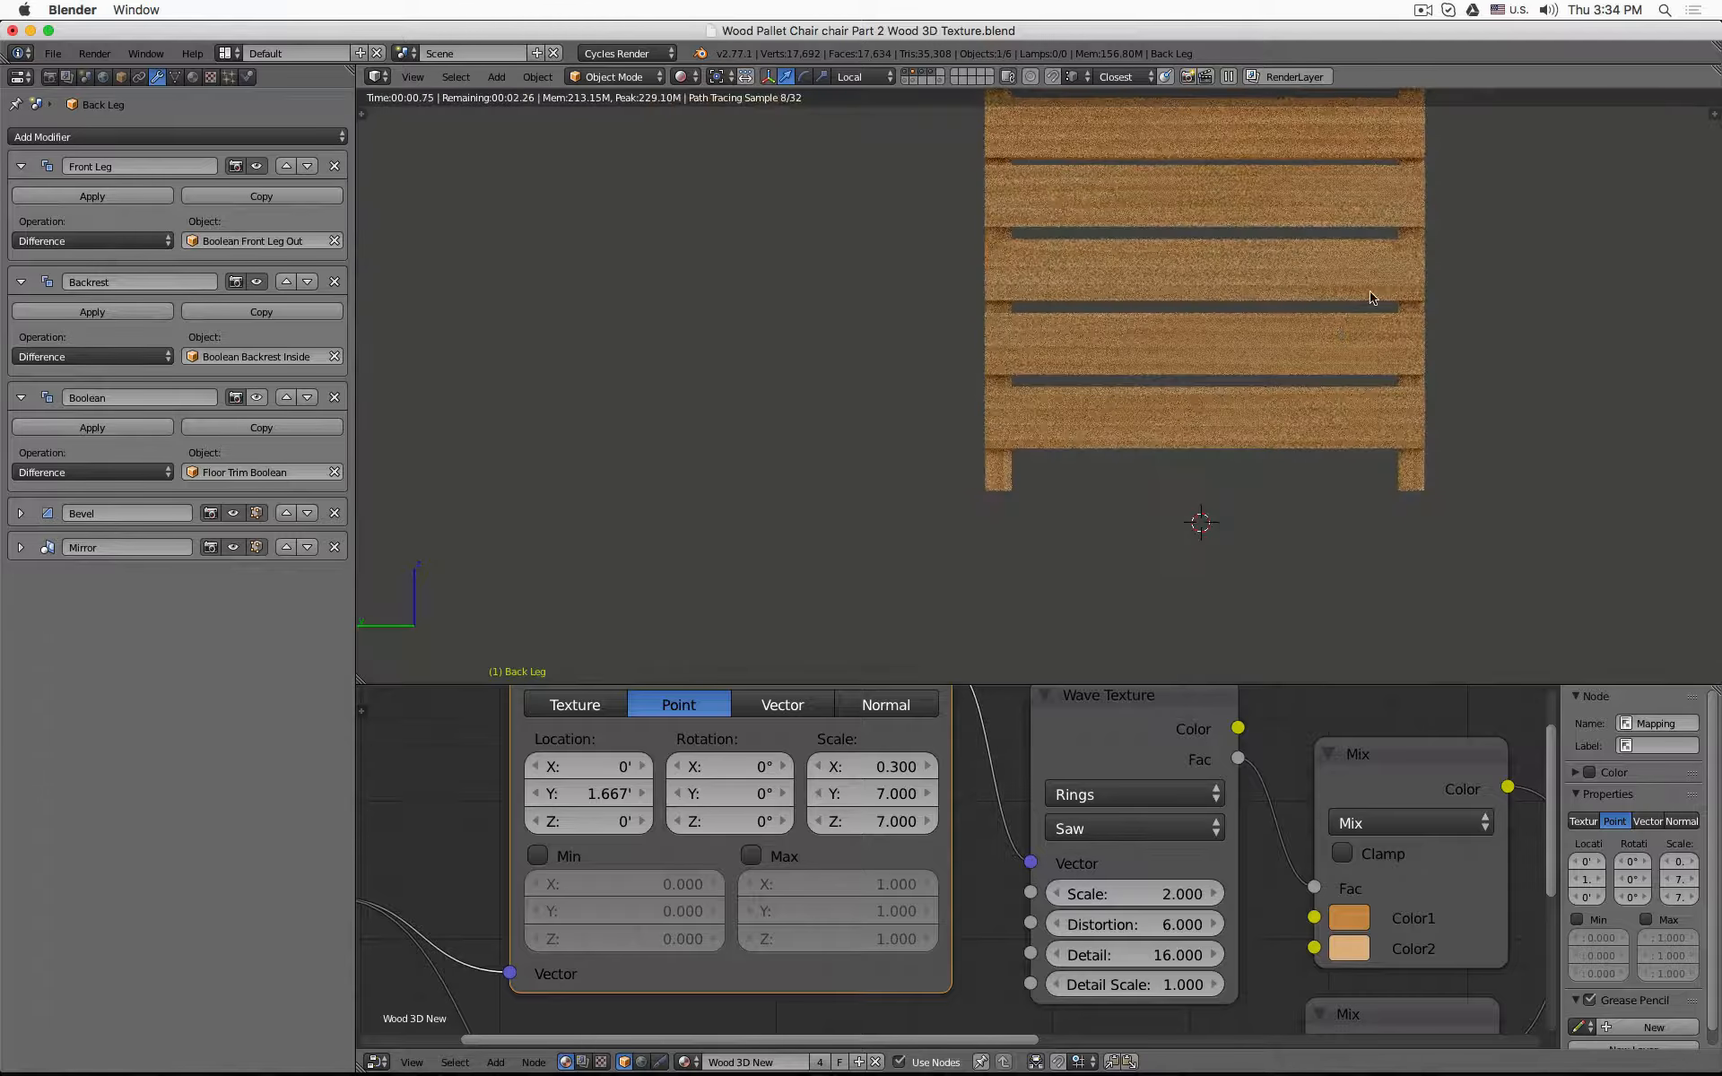
pyautogui.keyDown('shift'); pyautogui.moveTo(1370, 297); pyautogui.dragTo(1224, 408, button='middle'); pyautogui.keyUp('shift')
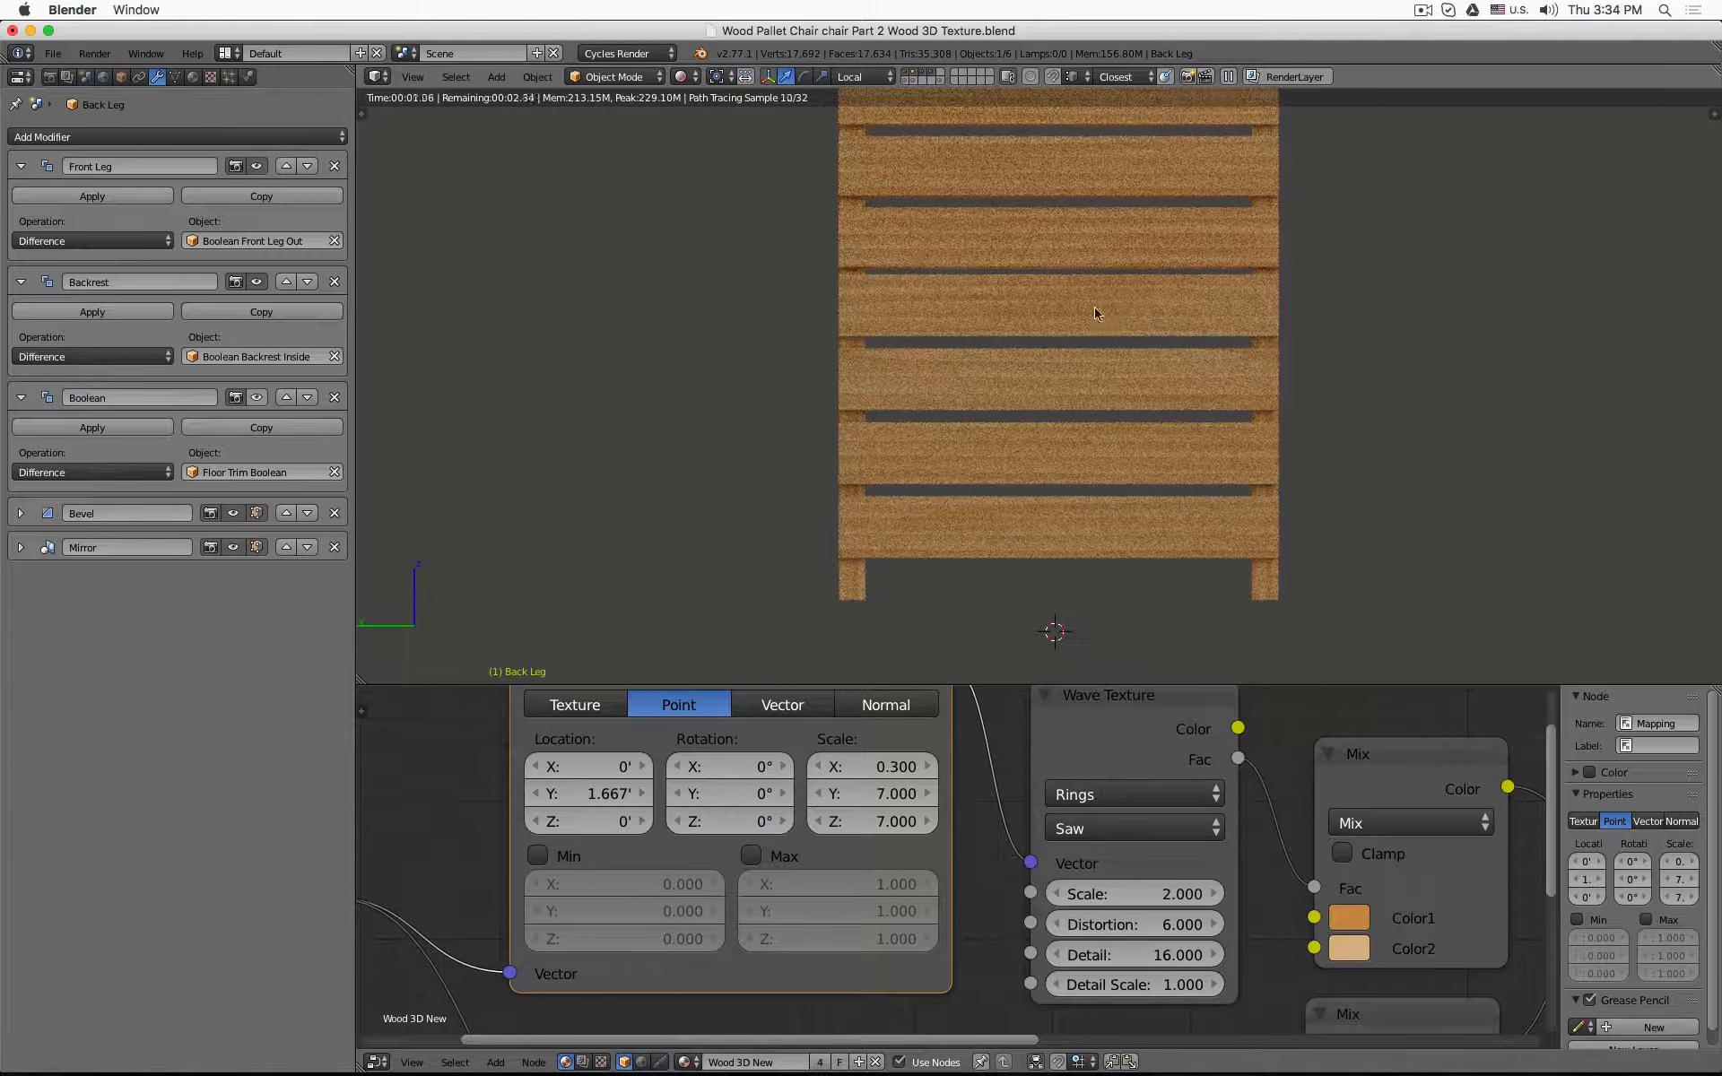
pyautogui.click(933, 72)
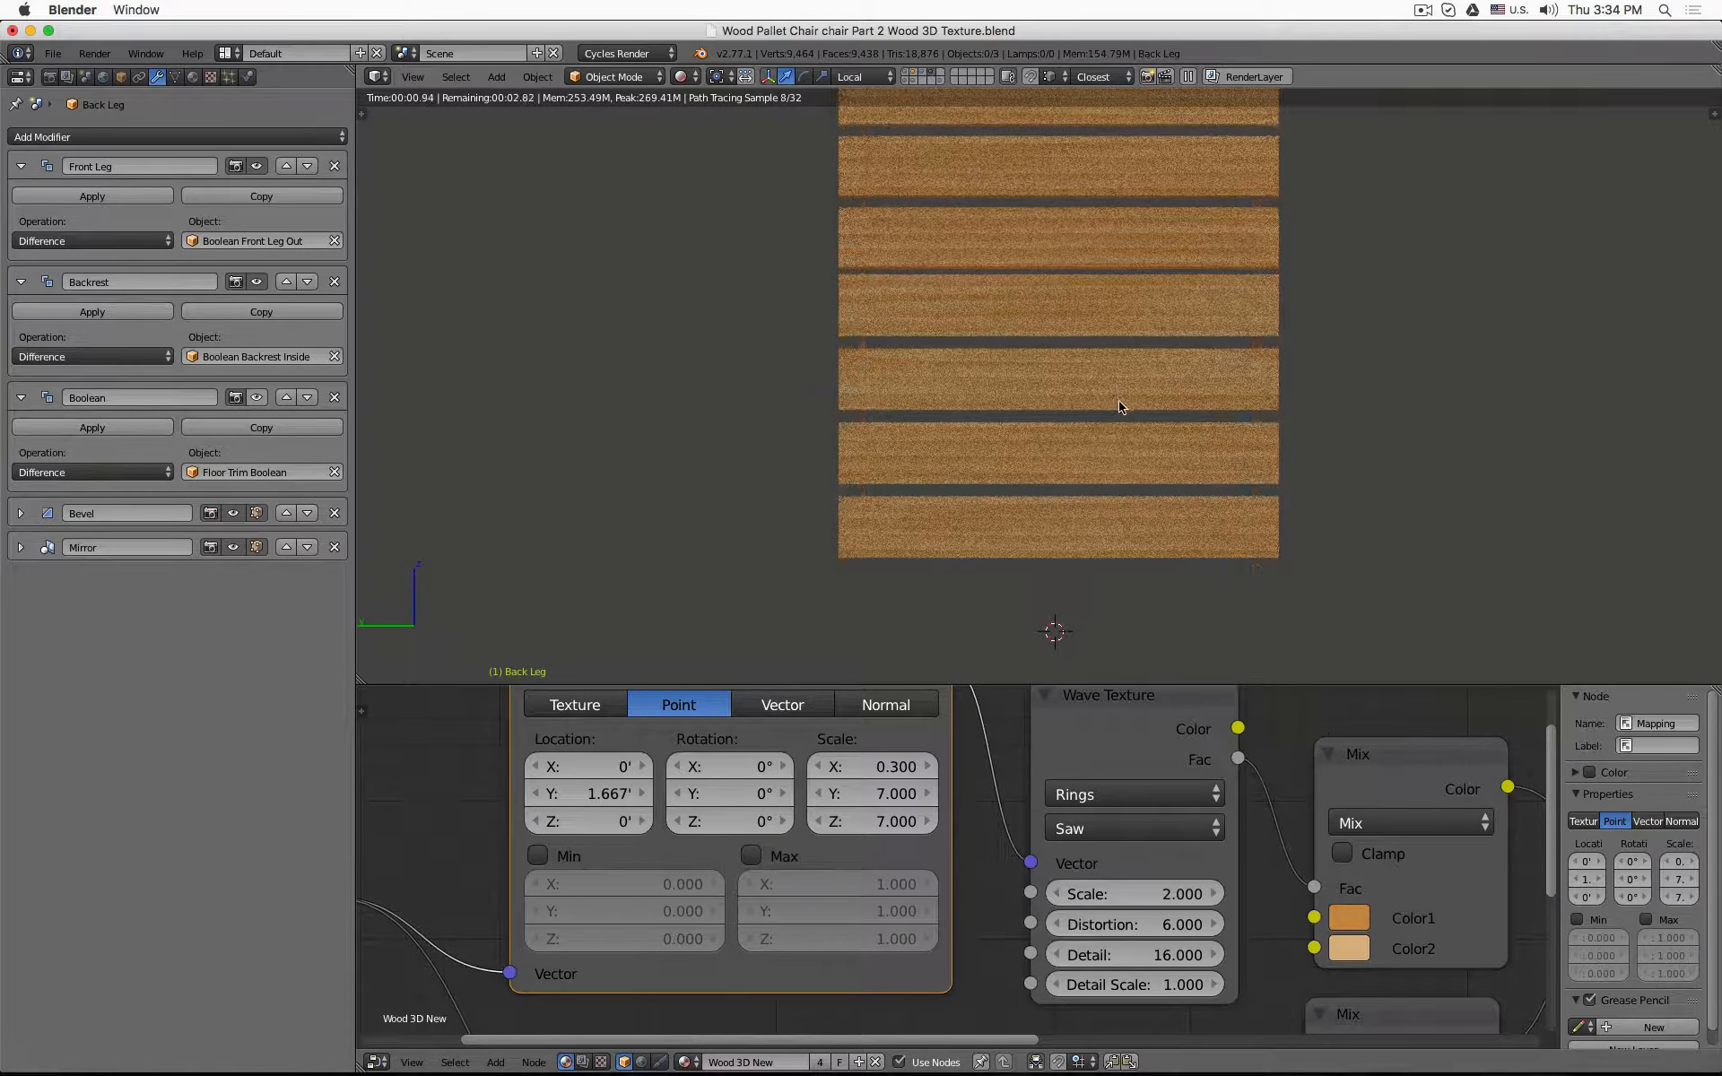
pyautogui.moveTo(1120, 407); pyautogui.dragTo(1076, 334, button='middle')
pyautogui.rightClick(1076, 331)
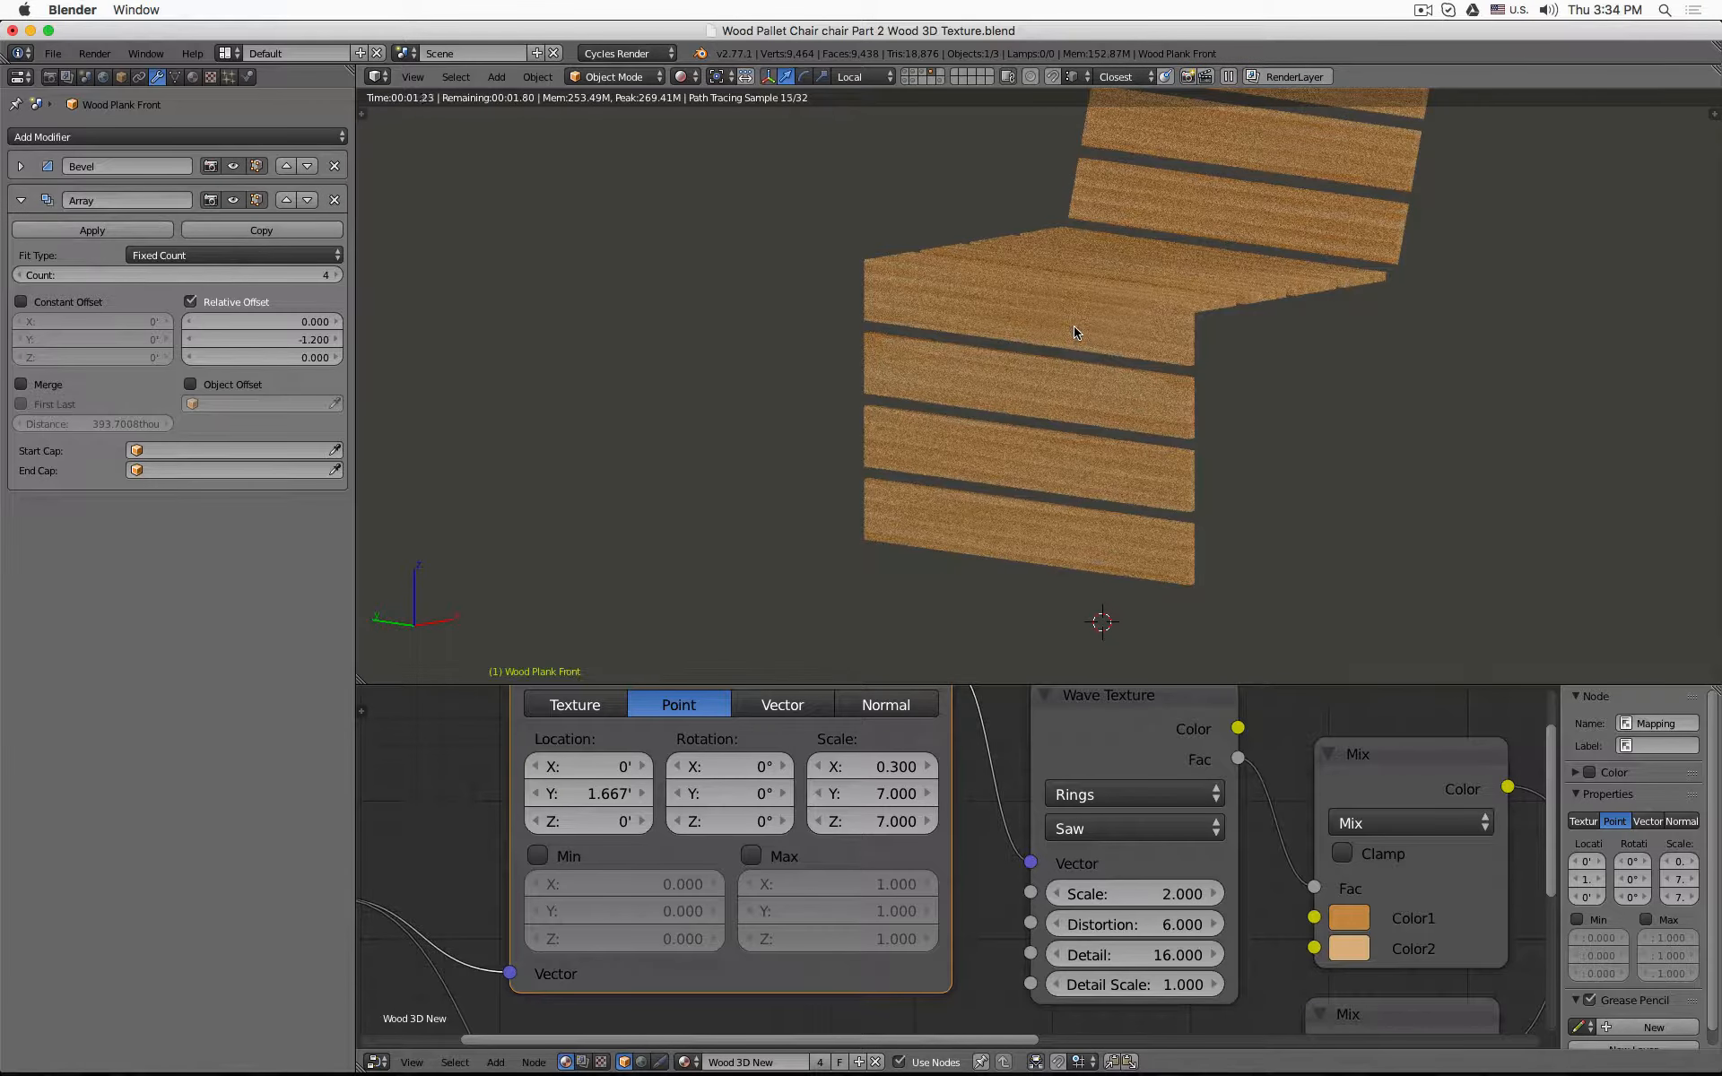
pyautogui.hotkey('shift', 'h')
# - Examine the rendered grain on the faces and ends of the four arrayed front planks
pyautogui.press('KP_1')
pyautogui.press('KP_3')
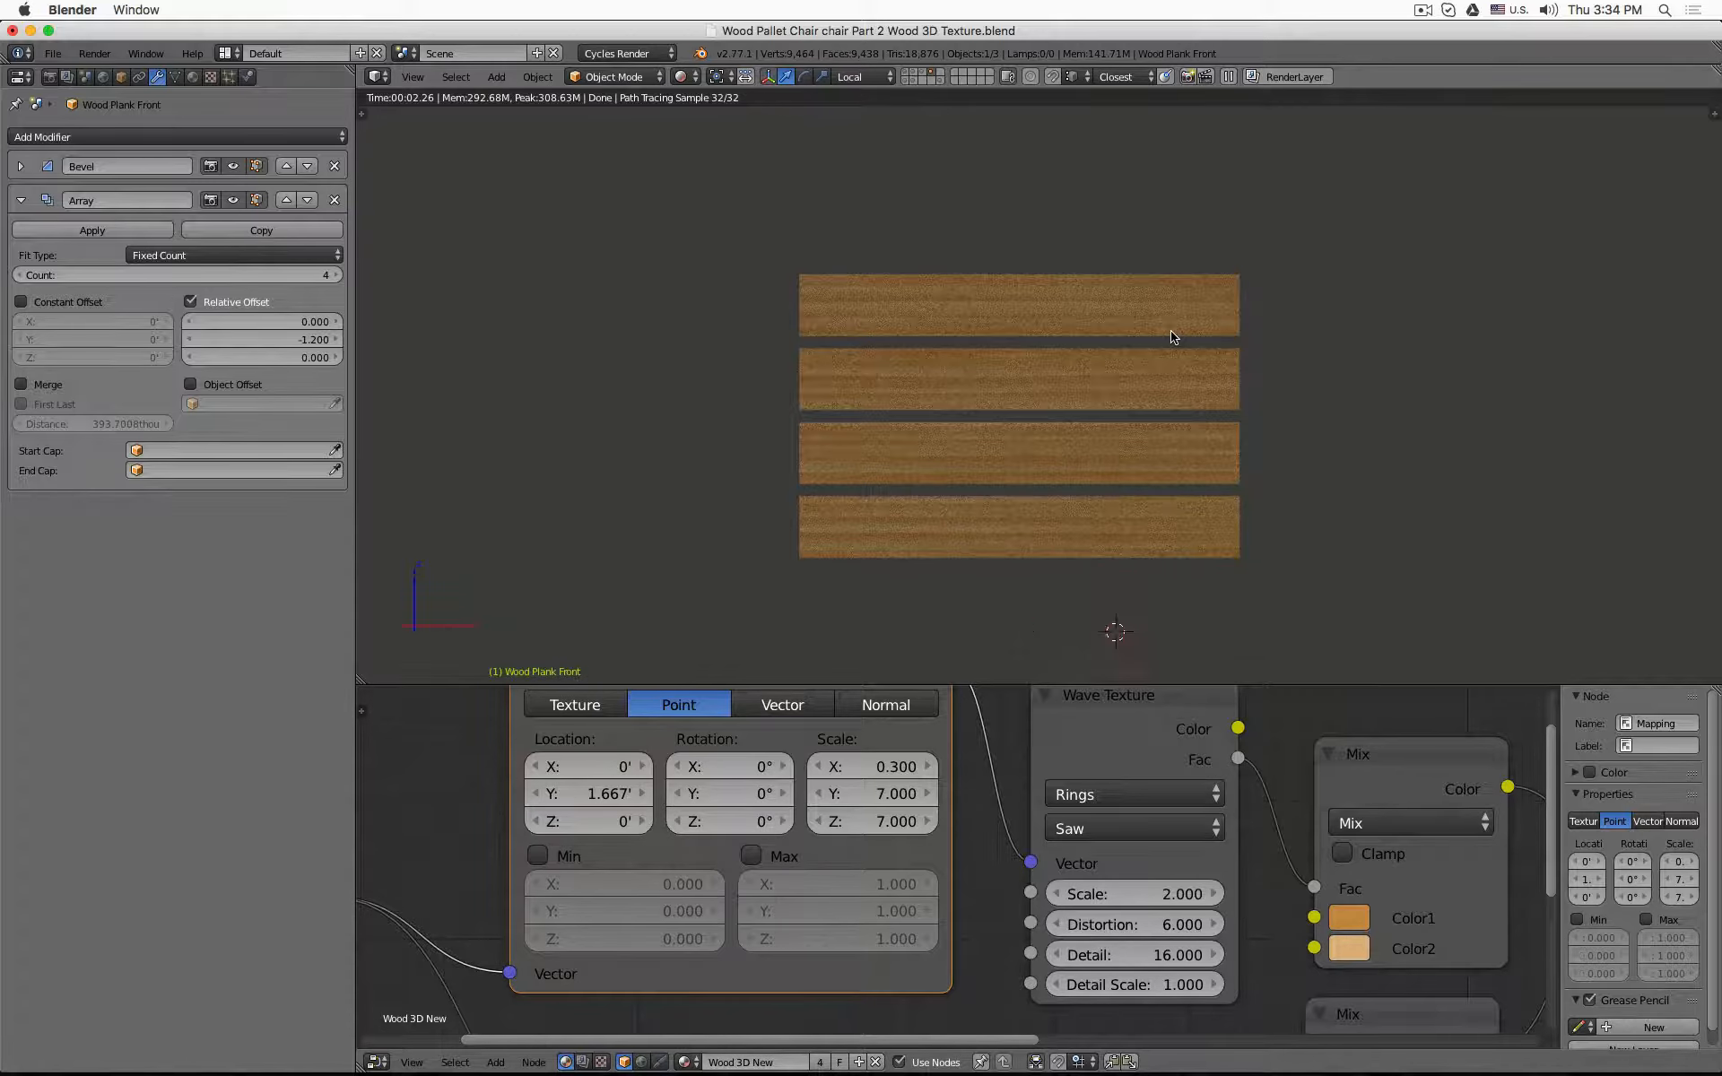
pyautogui.press('KP_1')
pyautogui.scroll(5, 1066, 339)
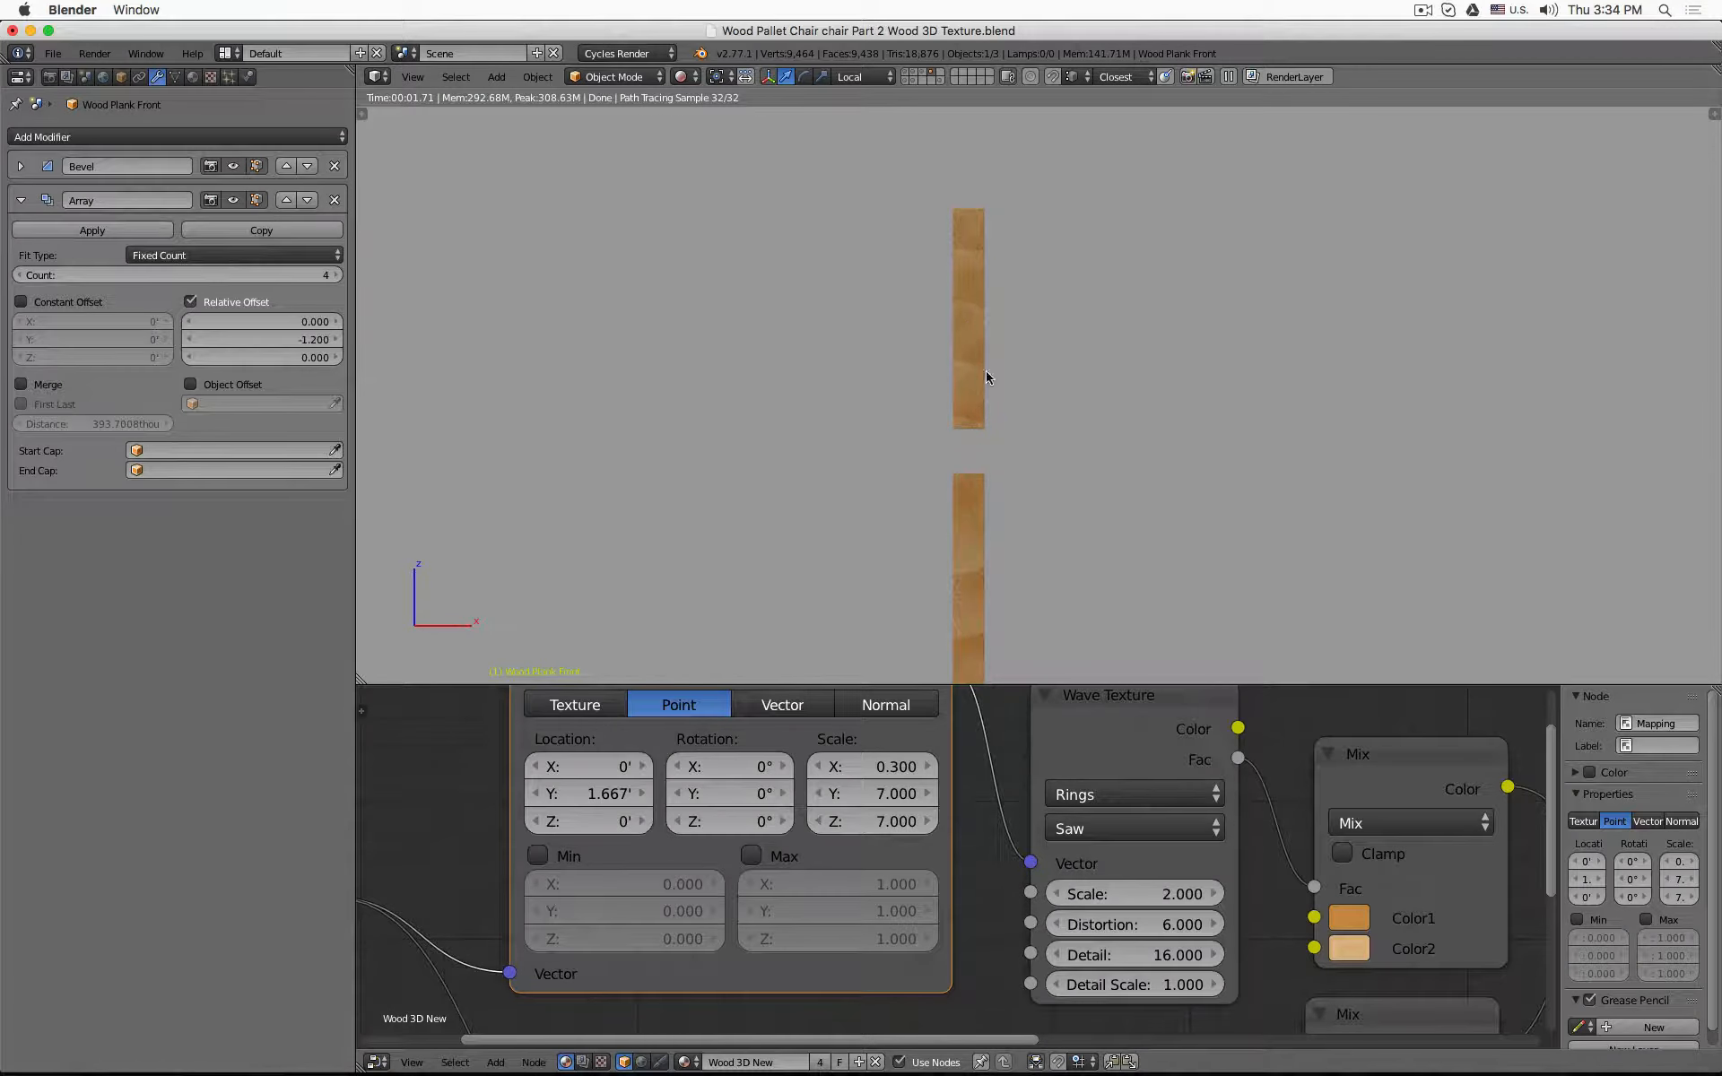
pyautogui.scroll(-4, 1042, 427)
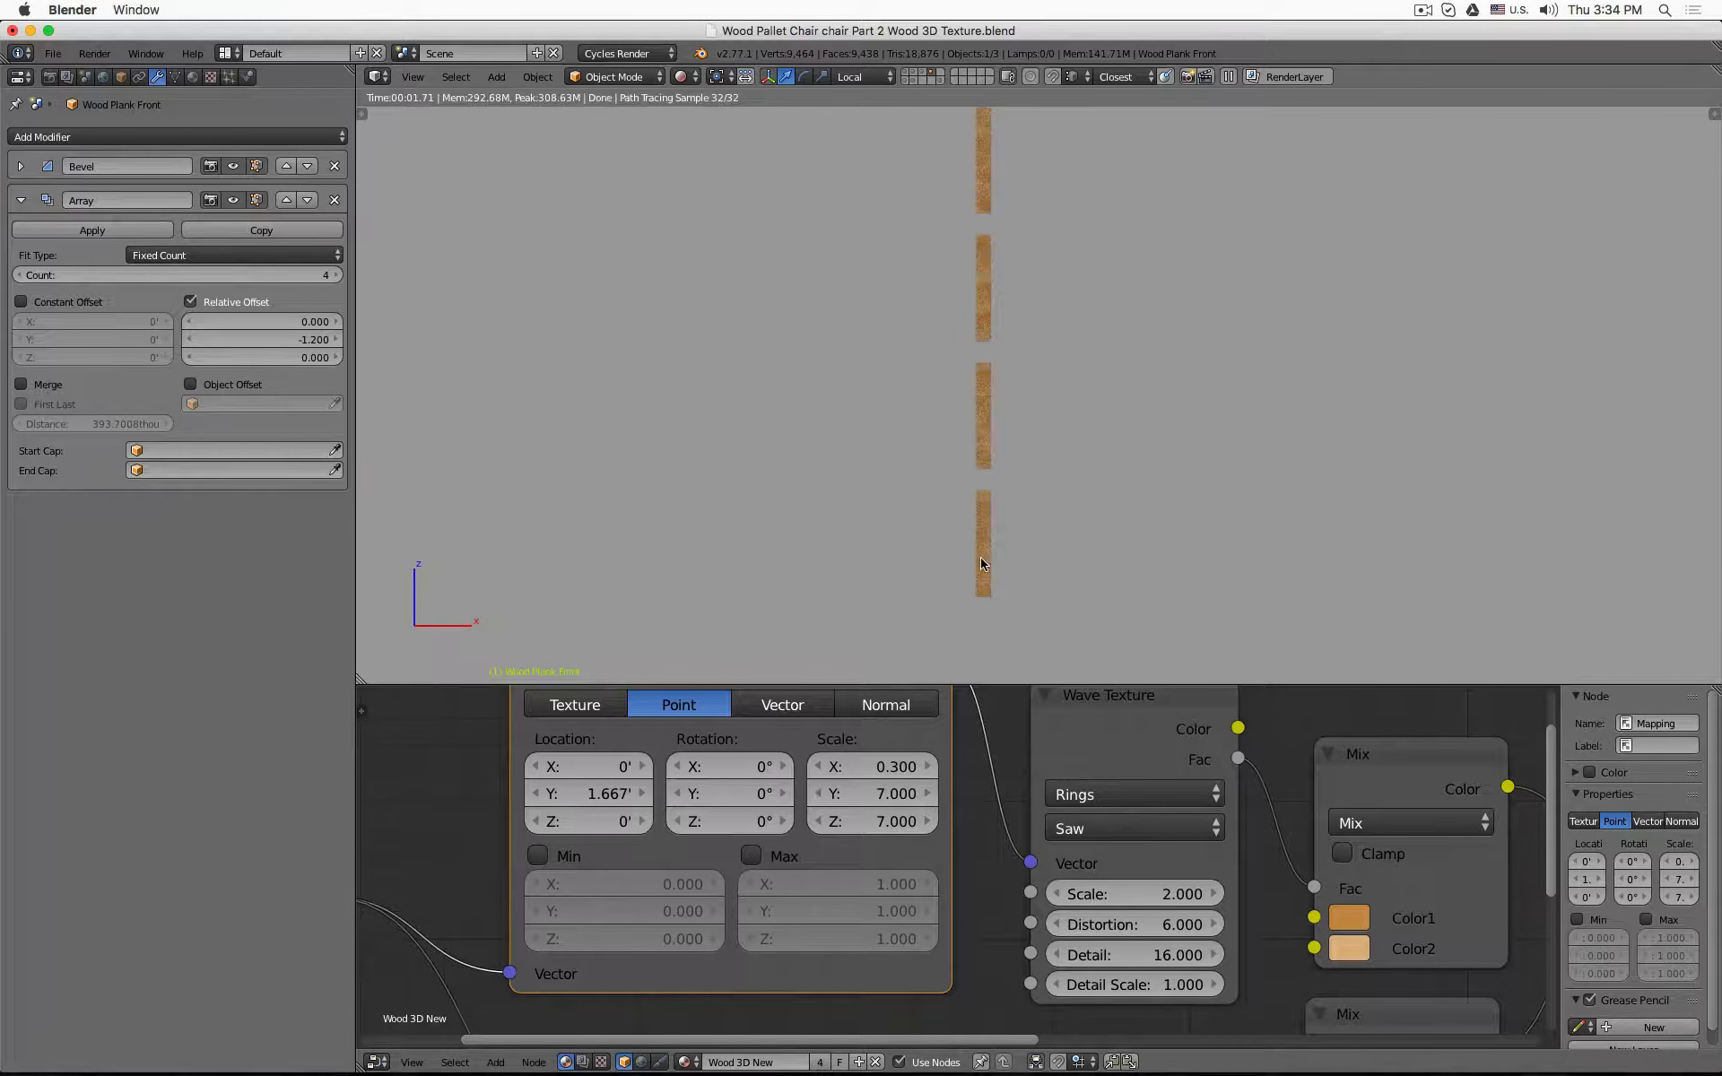
pyautogui.moveTo(879, 473); pyautogui.dragTo(992, 493, button='middle')
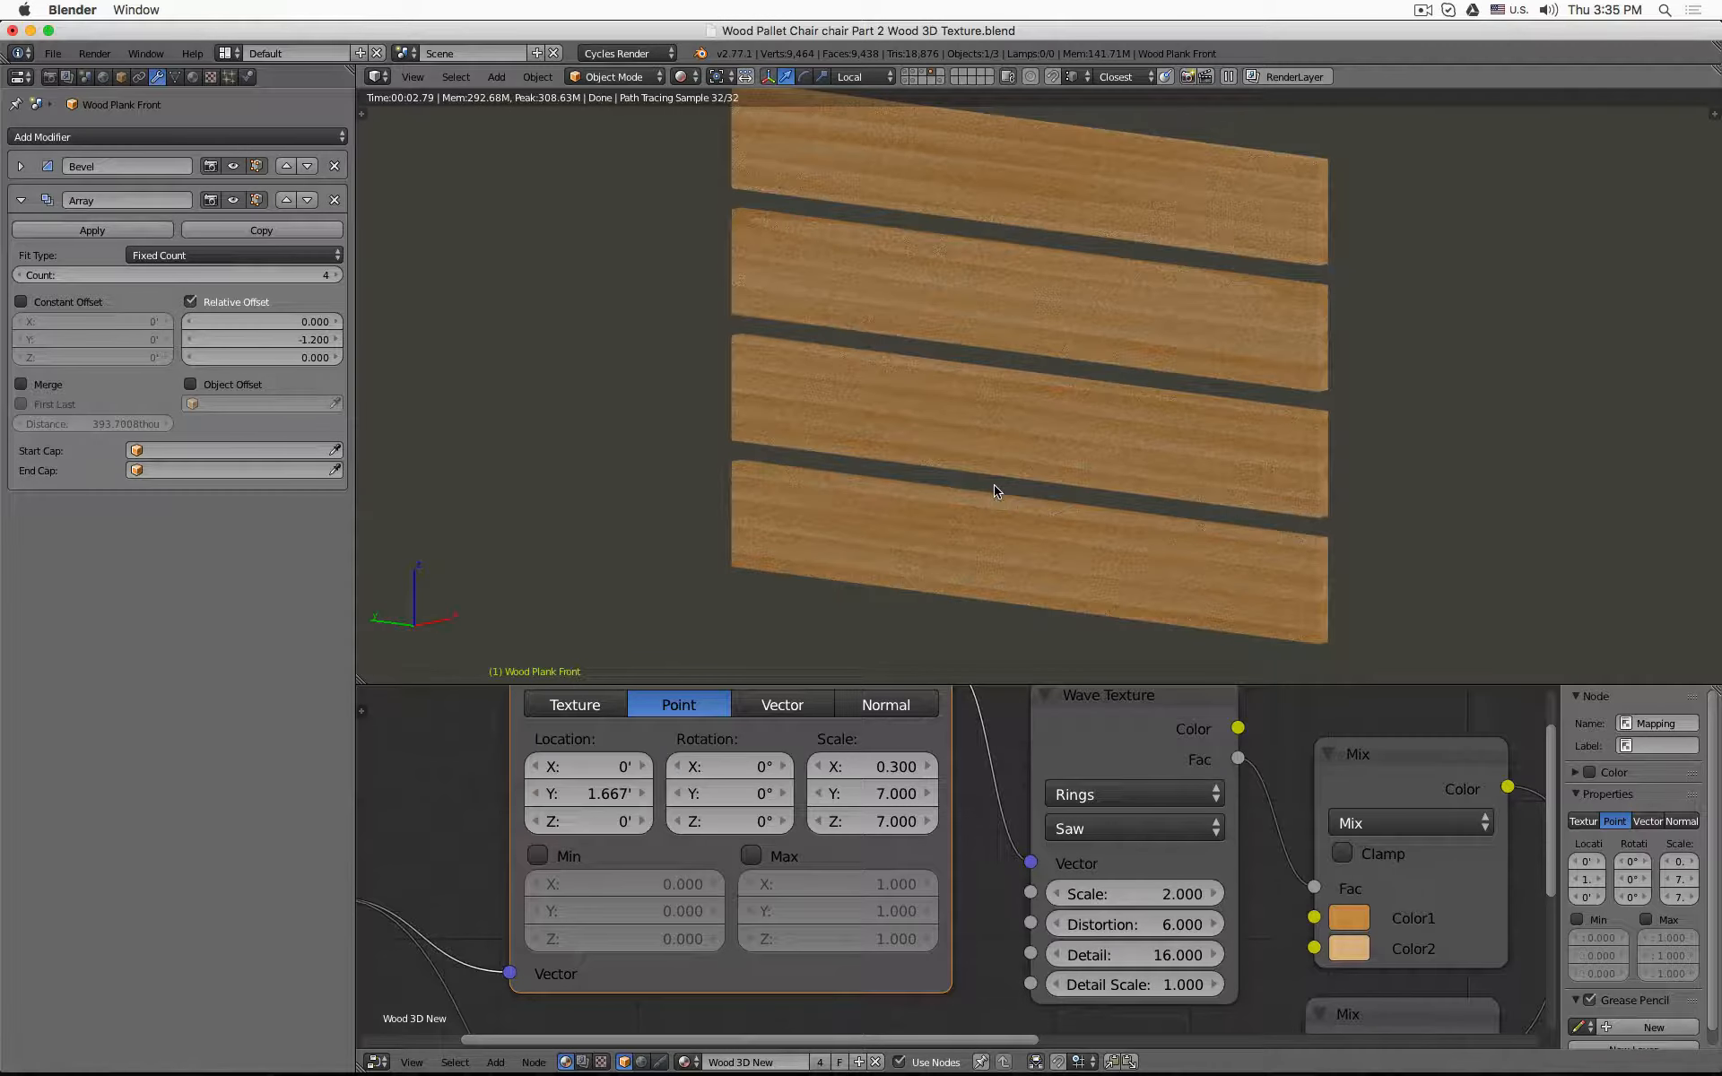
pyautogui.scroll(-4, 977, 477)
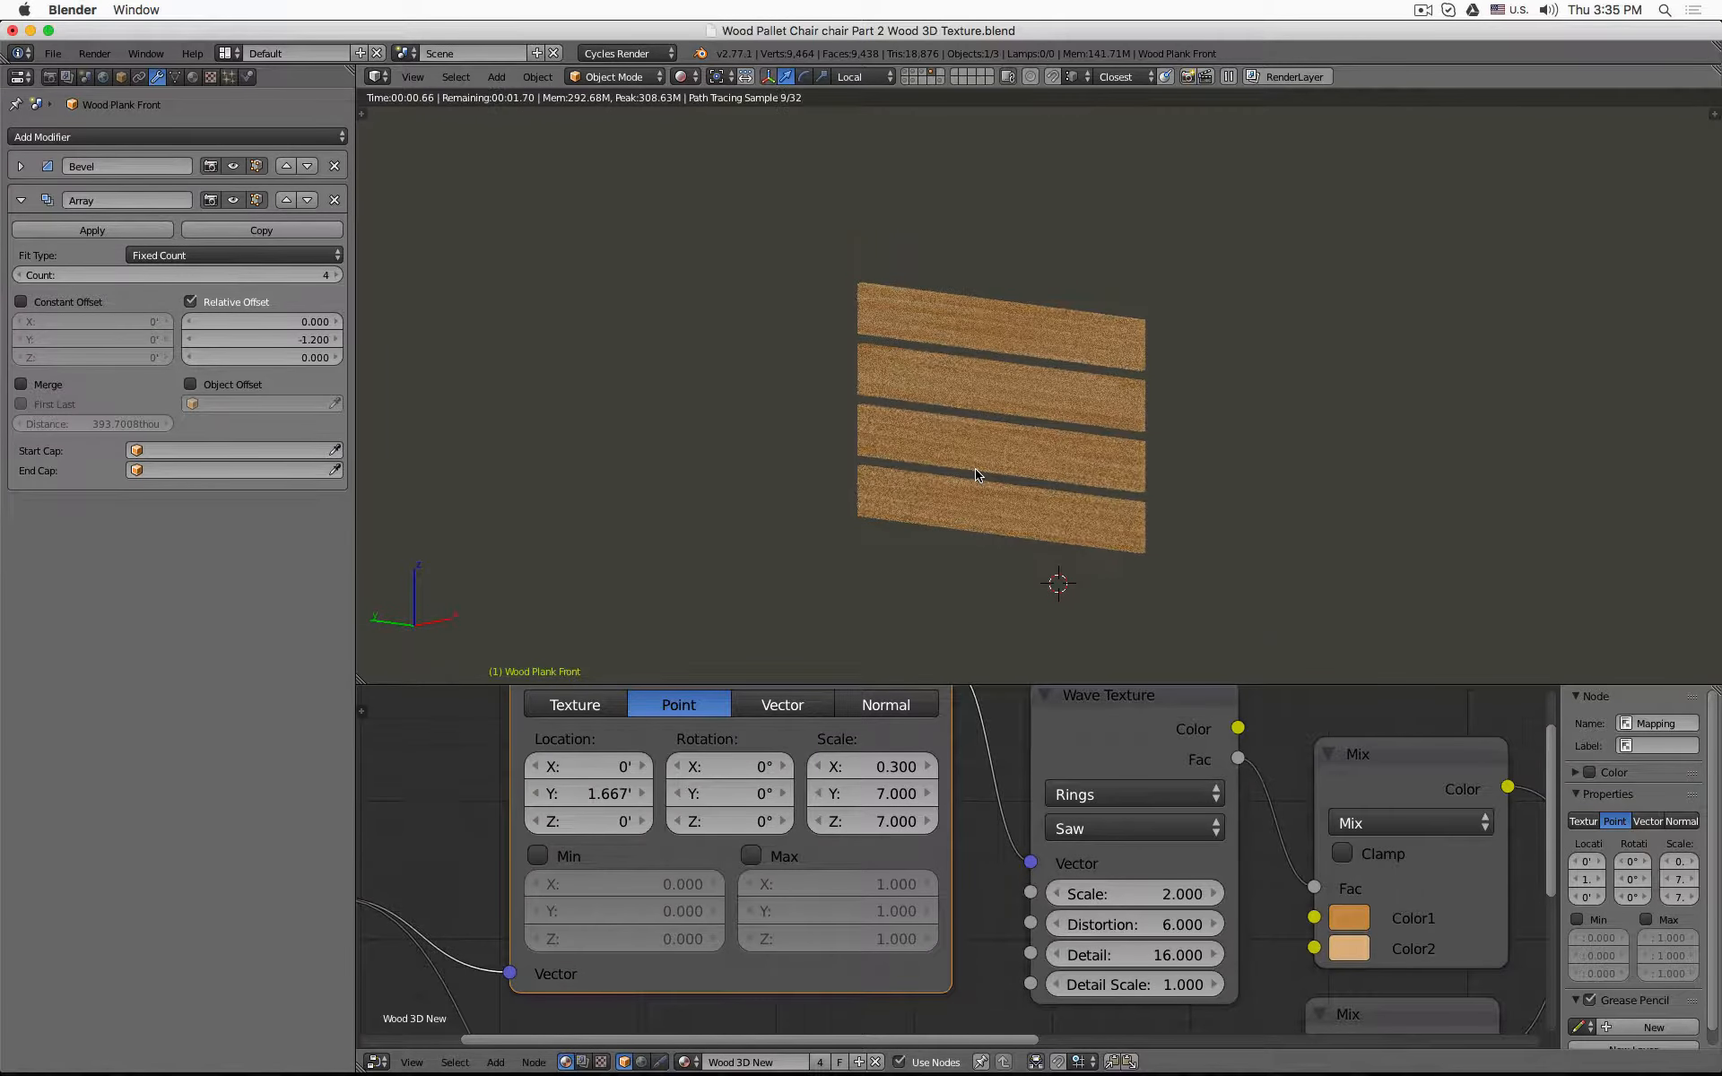
# - Unhide the other planks, display the leg layer alongside them, and switch to solid shading to show the whole chair
pyautogui.press('KP_Divide')
pyautogui.press('z')
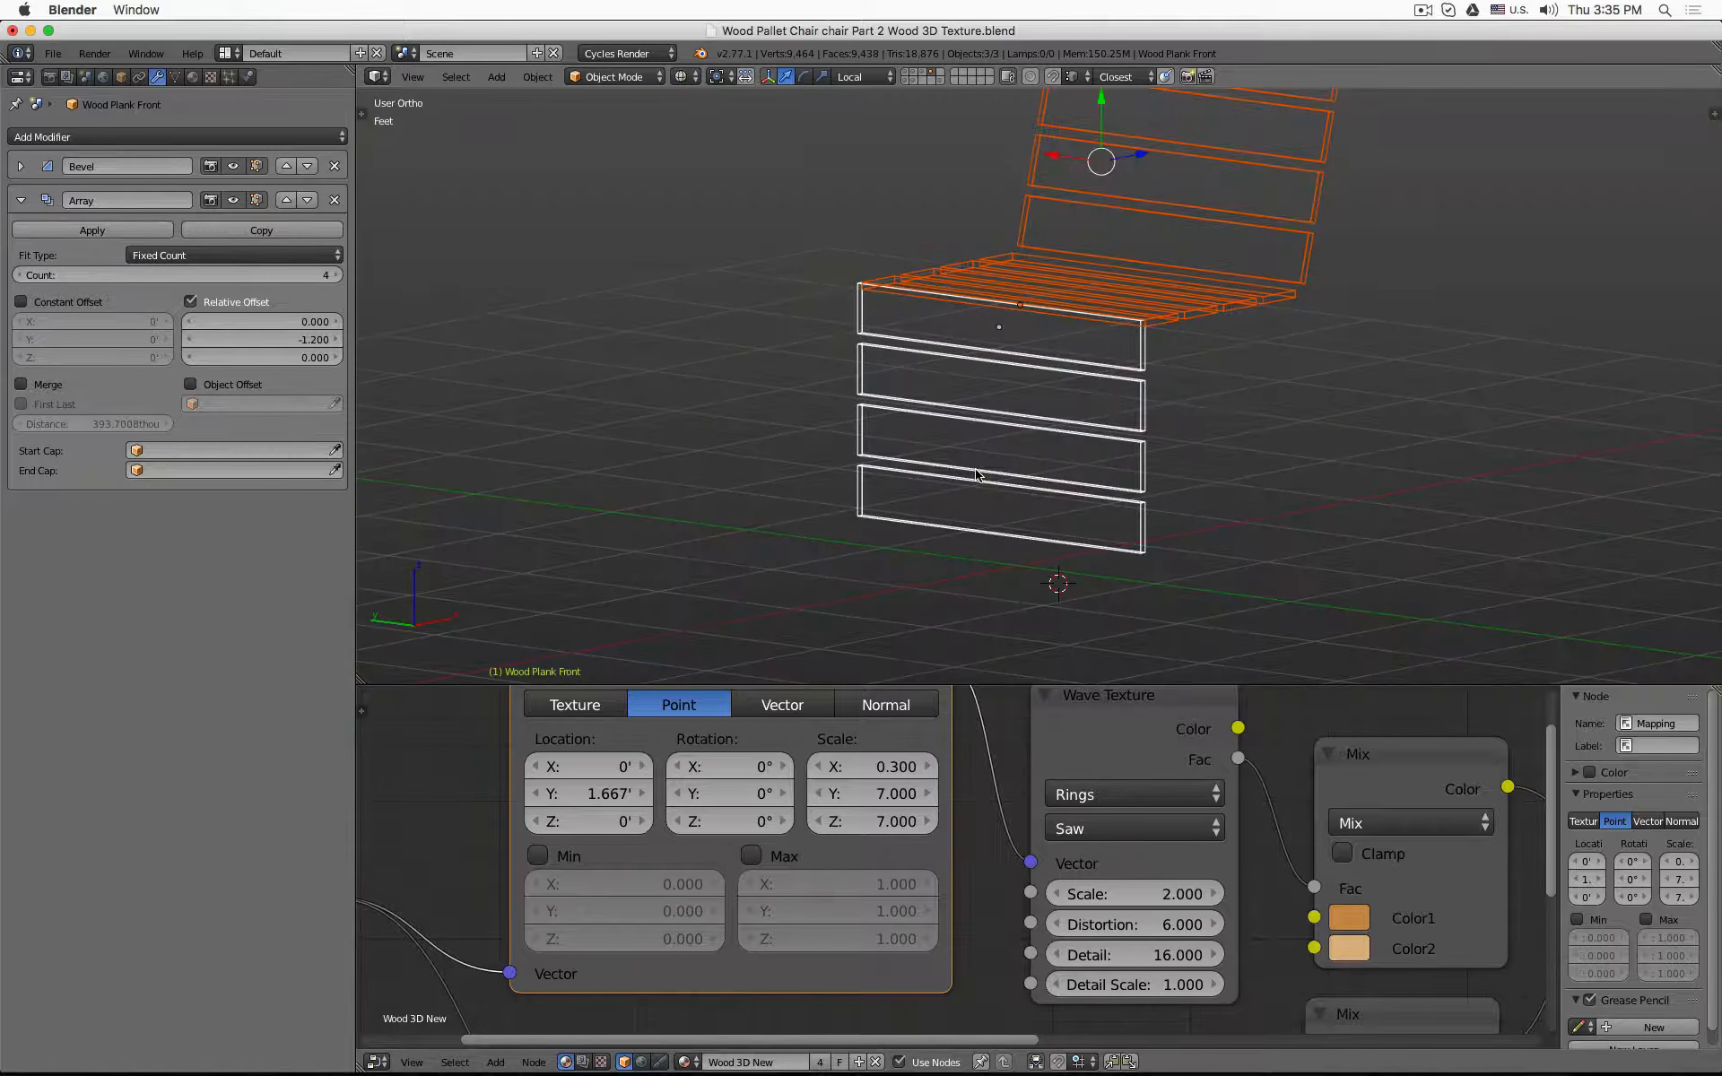
pyautogui.keyDown('shift'); pyautogui.click(920, 74); pyautogui.keyUp('shift')
pyautogui.press('z')
pyautogui.scroll(-3, 1169, 354)
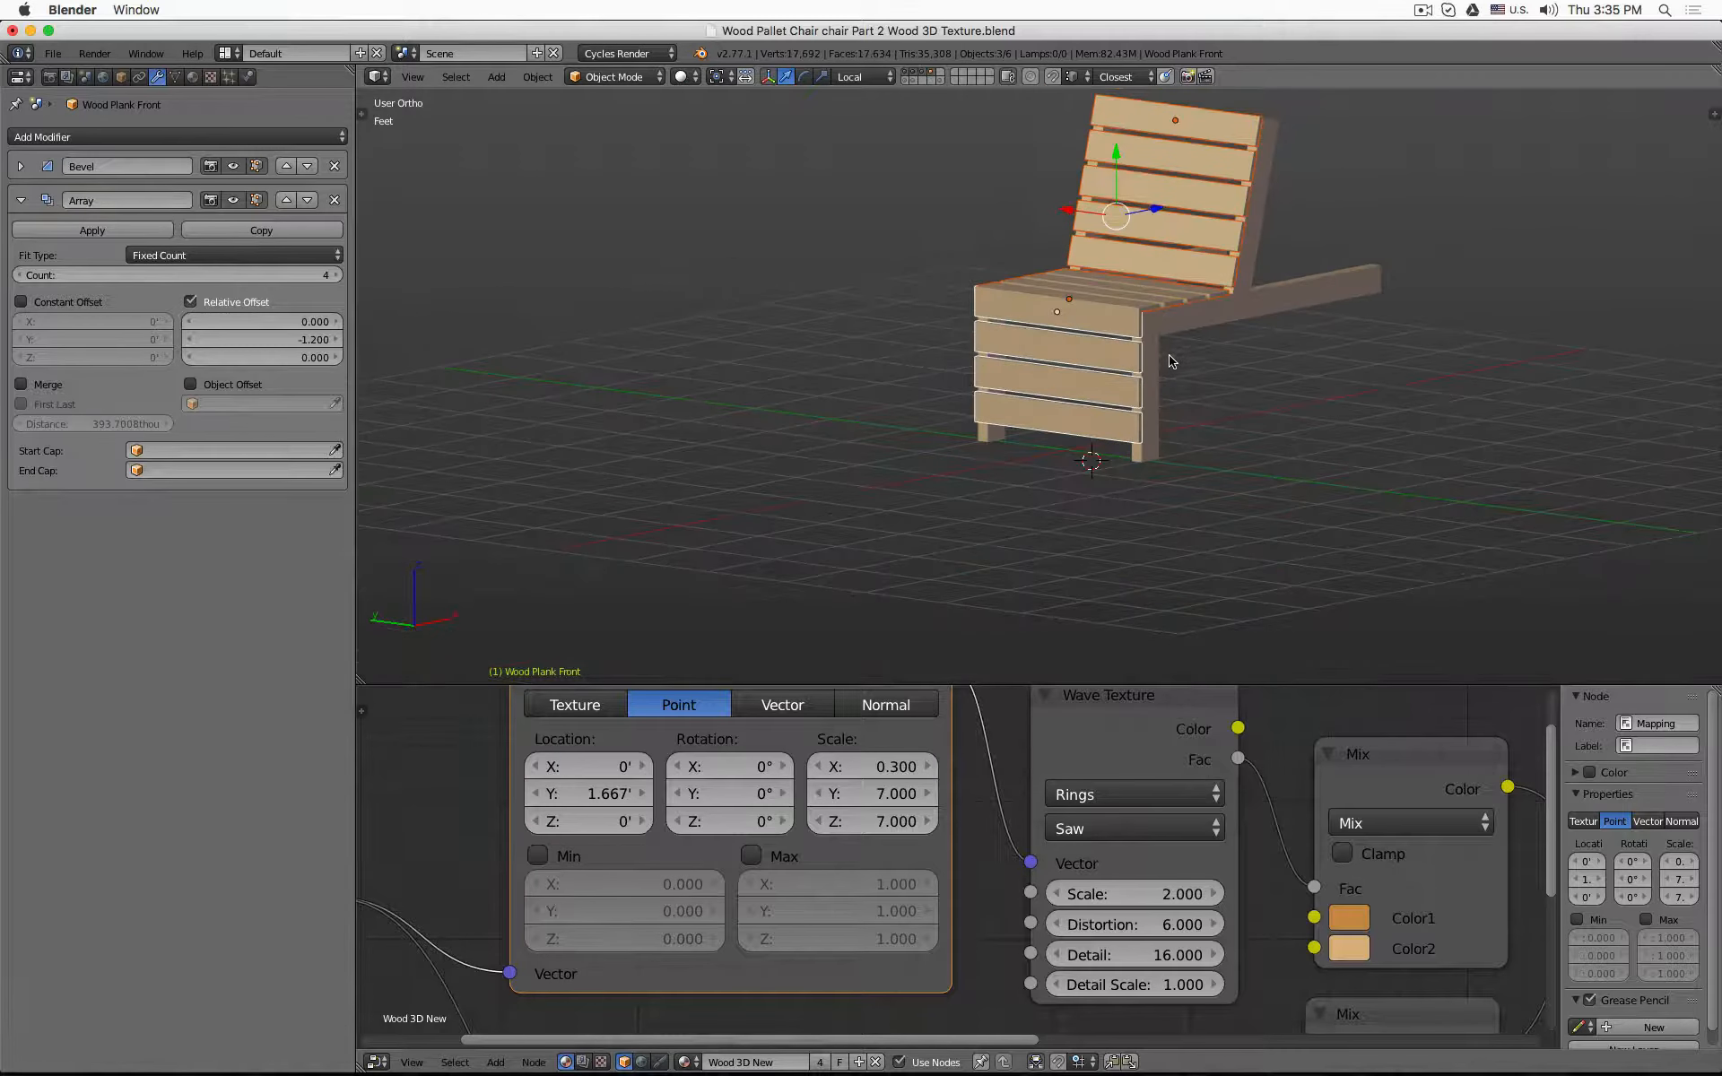
pyautogui.moveTo(1172, 358)
pyautogui.mouseDown(button='middle')
pyautogui.moveTo(1170, 288)
pyautogui.moveTo(1027, 496)
pyautogui.mouseUp(button='middle')
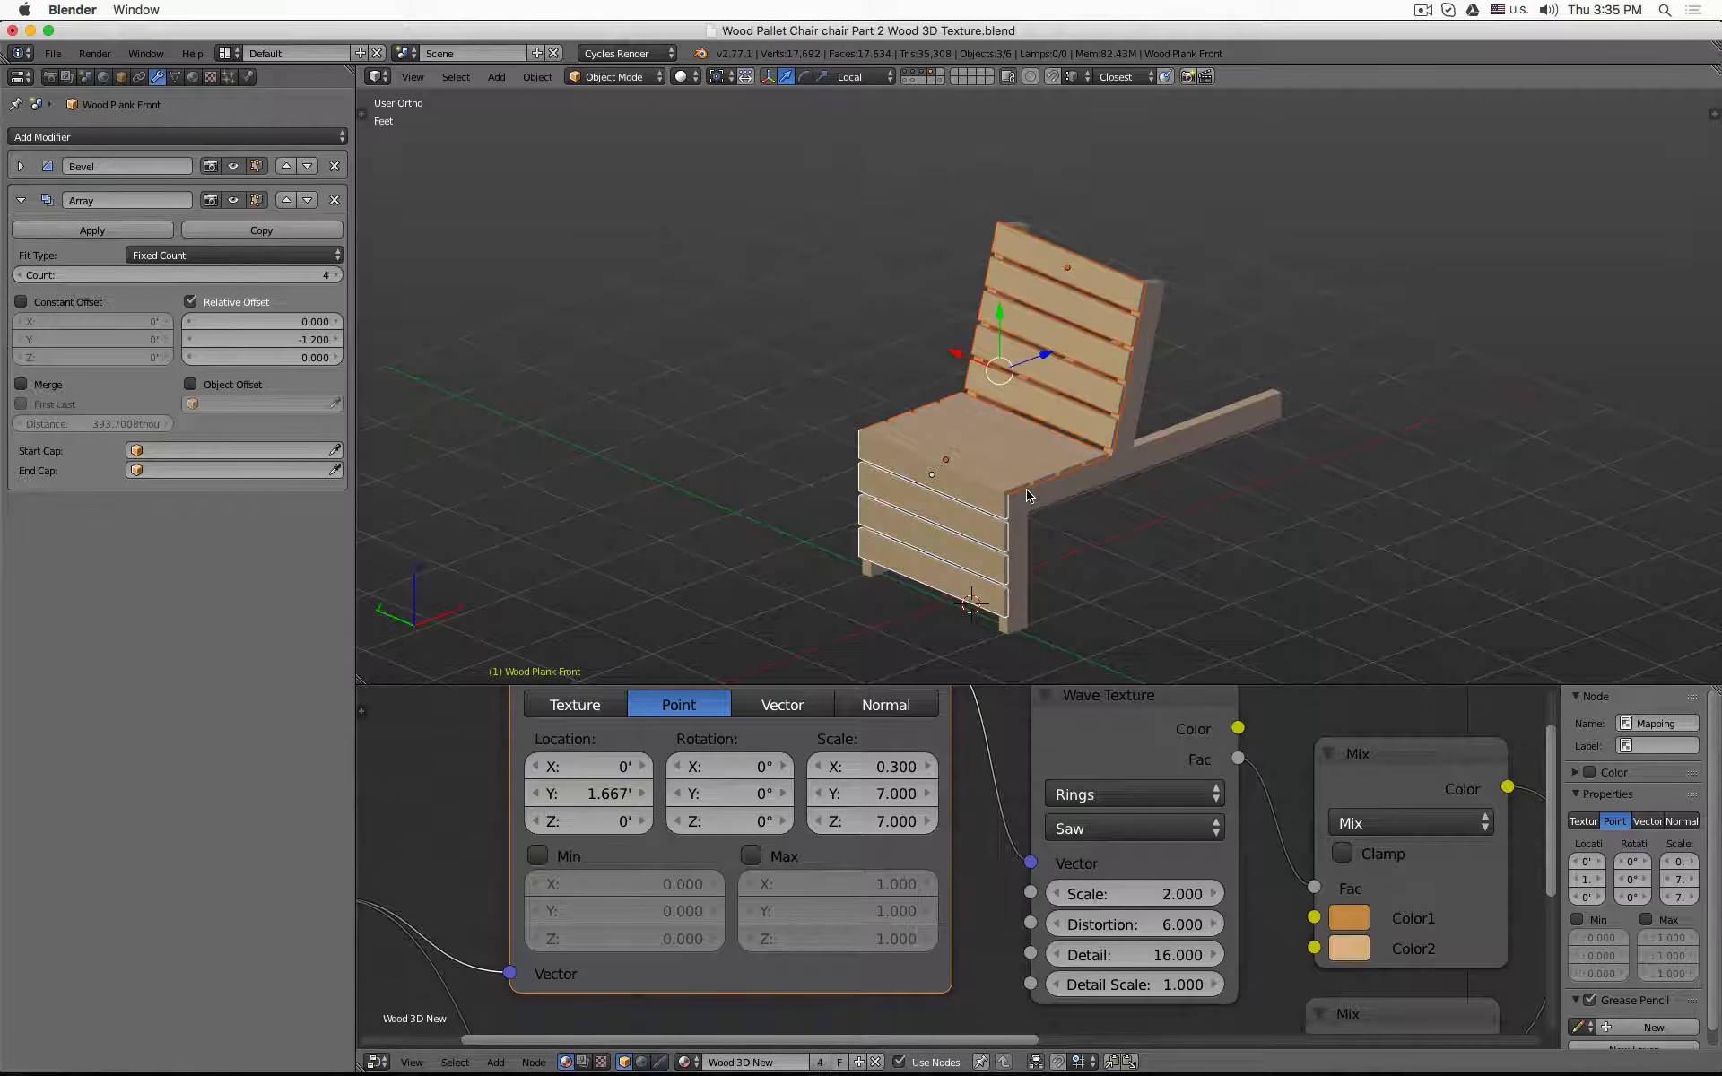
# - Inspect the whole chair from the front, the side and at an angle, selecting the backrest frame and each set of planks in turn
pyautogui.press('KP_1')
pyautogui.press('KP_3')
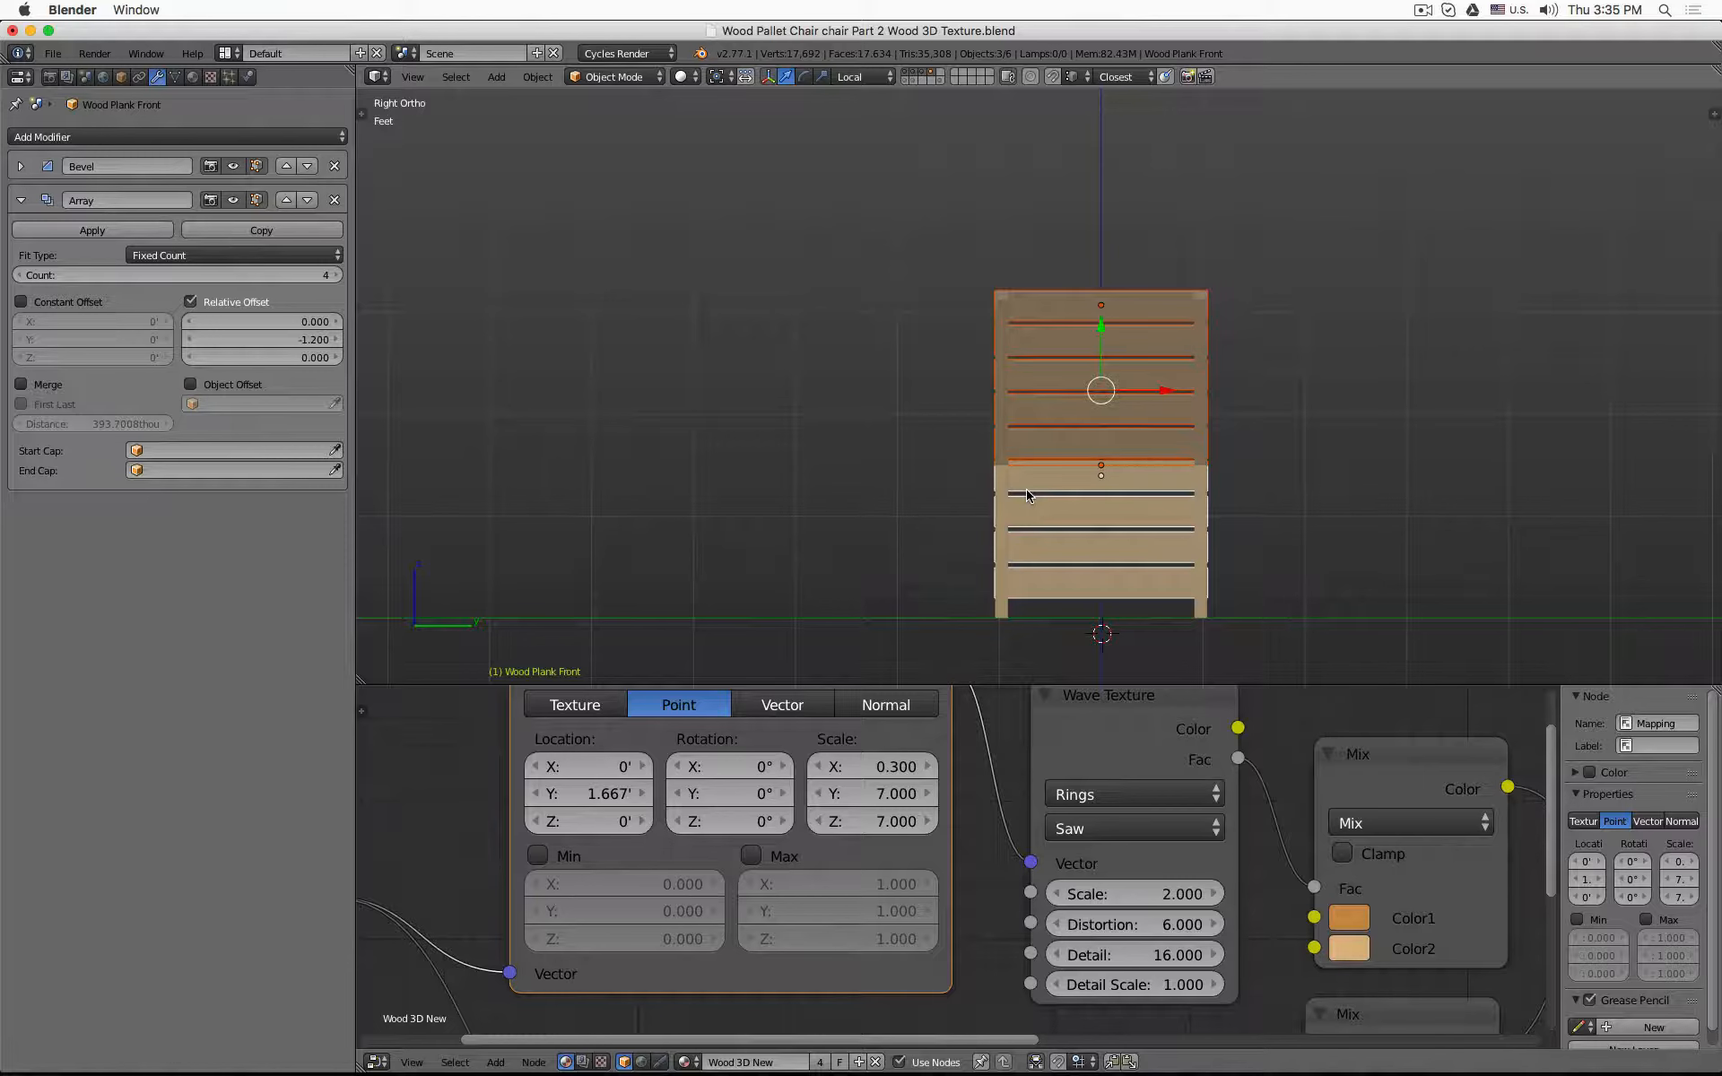
pyautogui.hscroll(-10, 1027, 496)
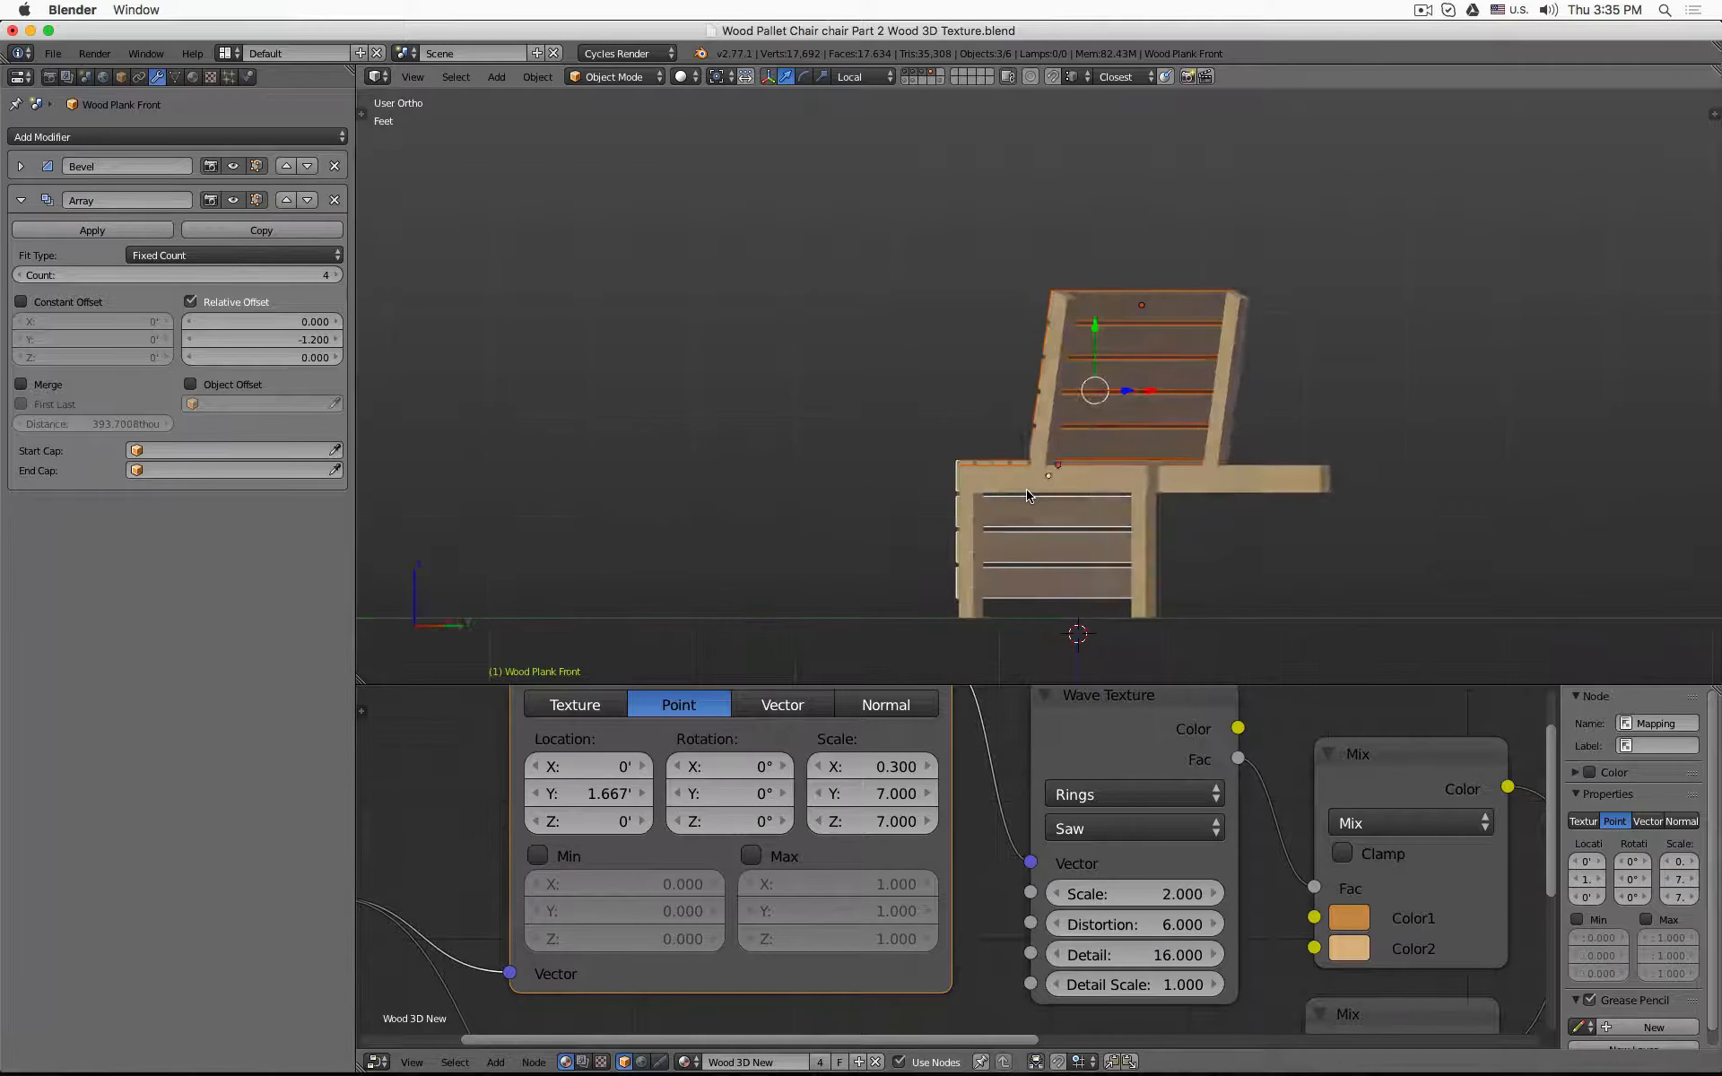
pyautogui.scroll(4, 1027, 496)
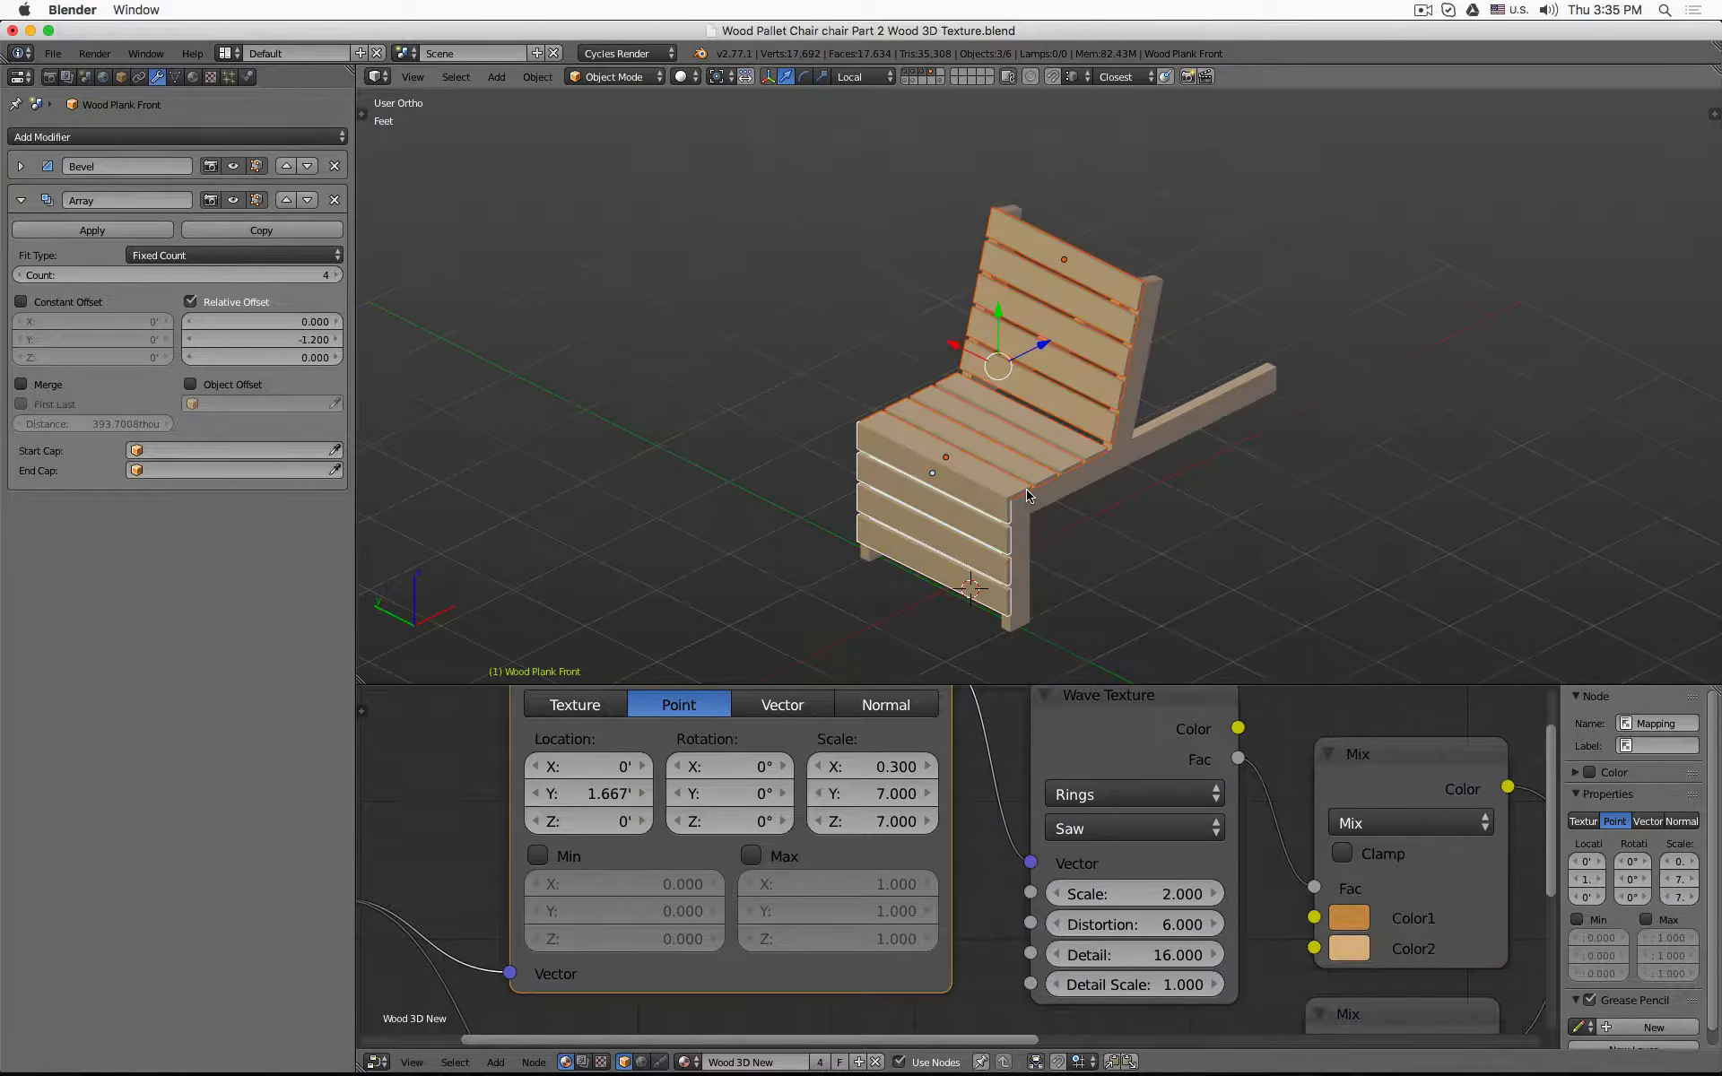
pyautogui.rightClick(1071, 292)
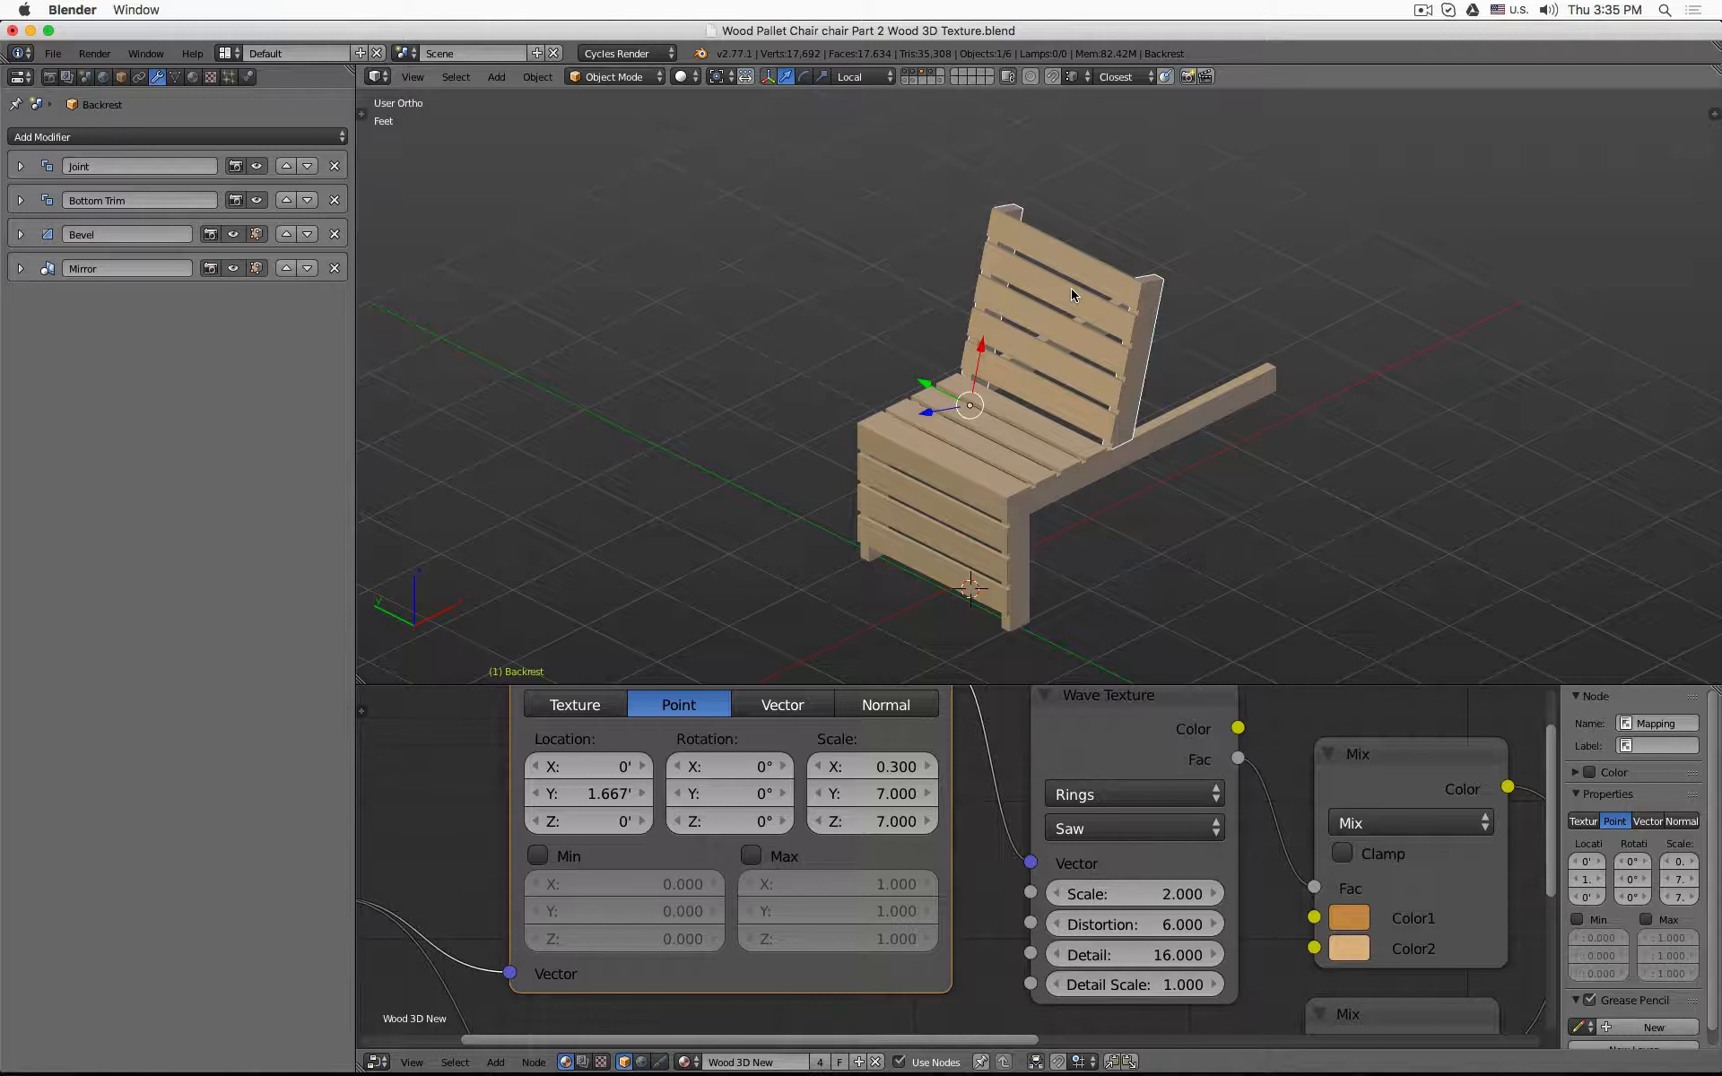
pyautogui.press('KP_2')
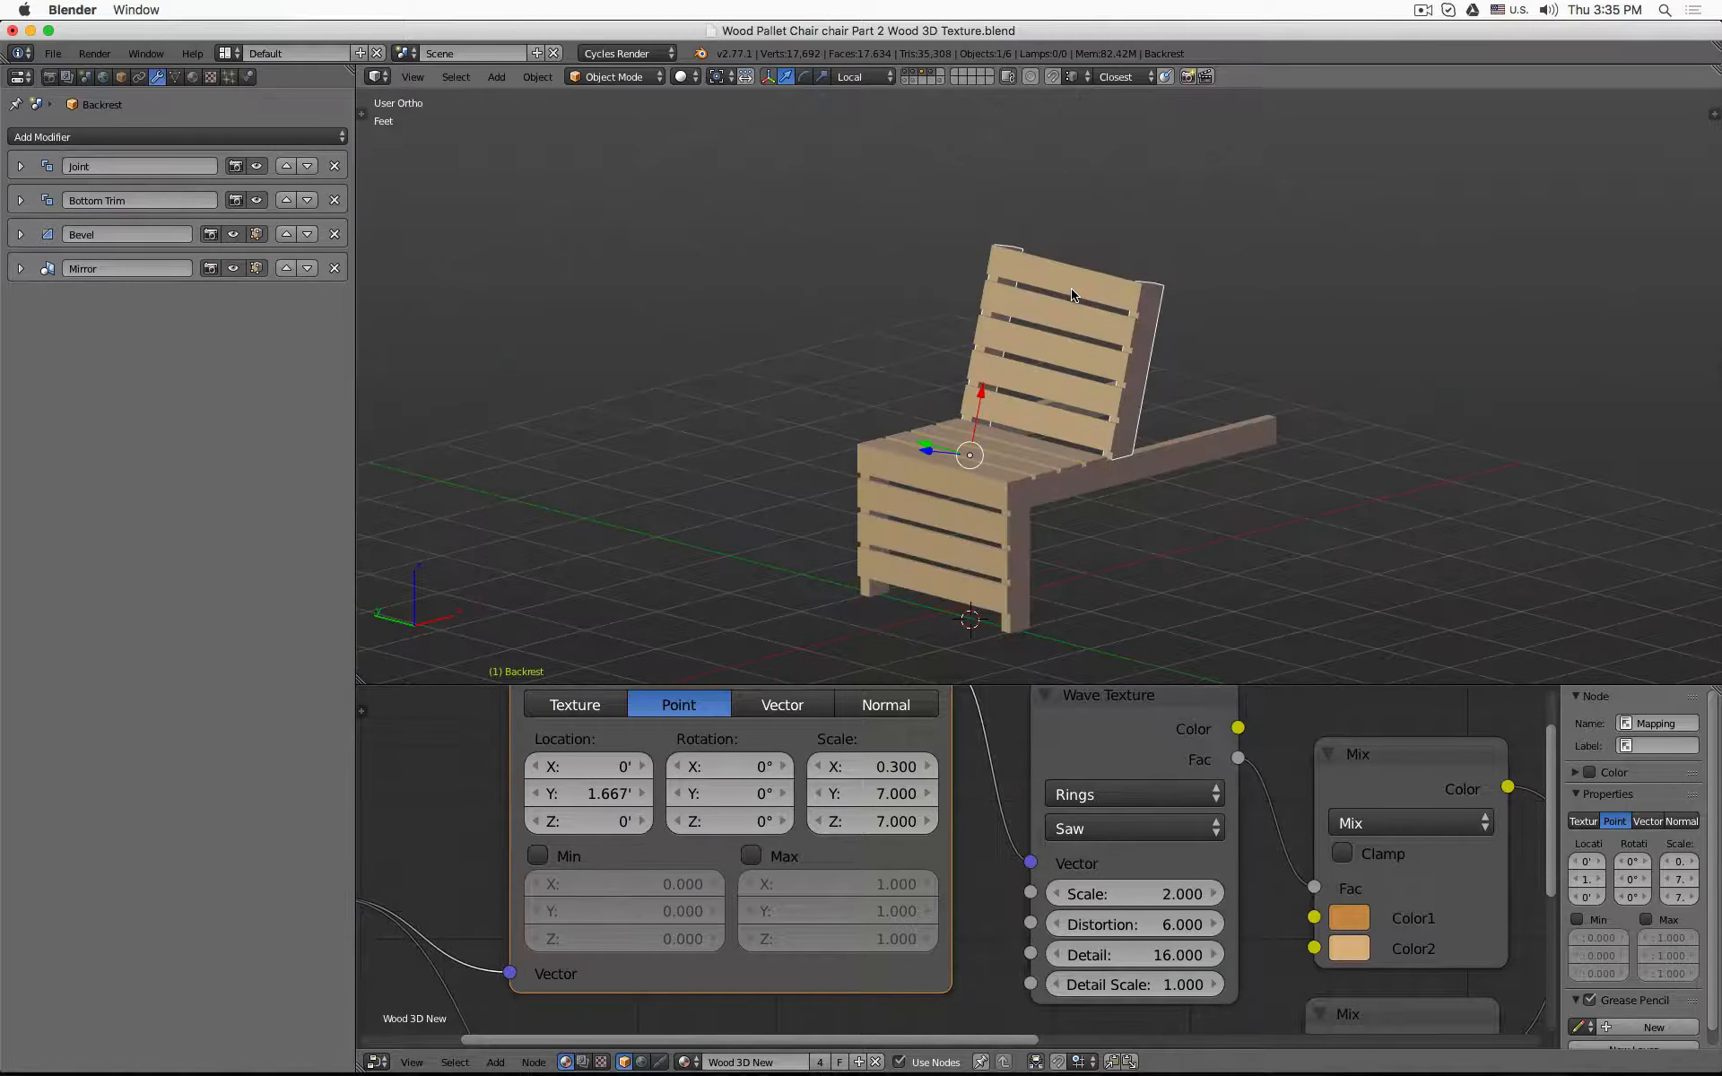
pyautogui.rightClick(1072, 295)
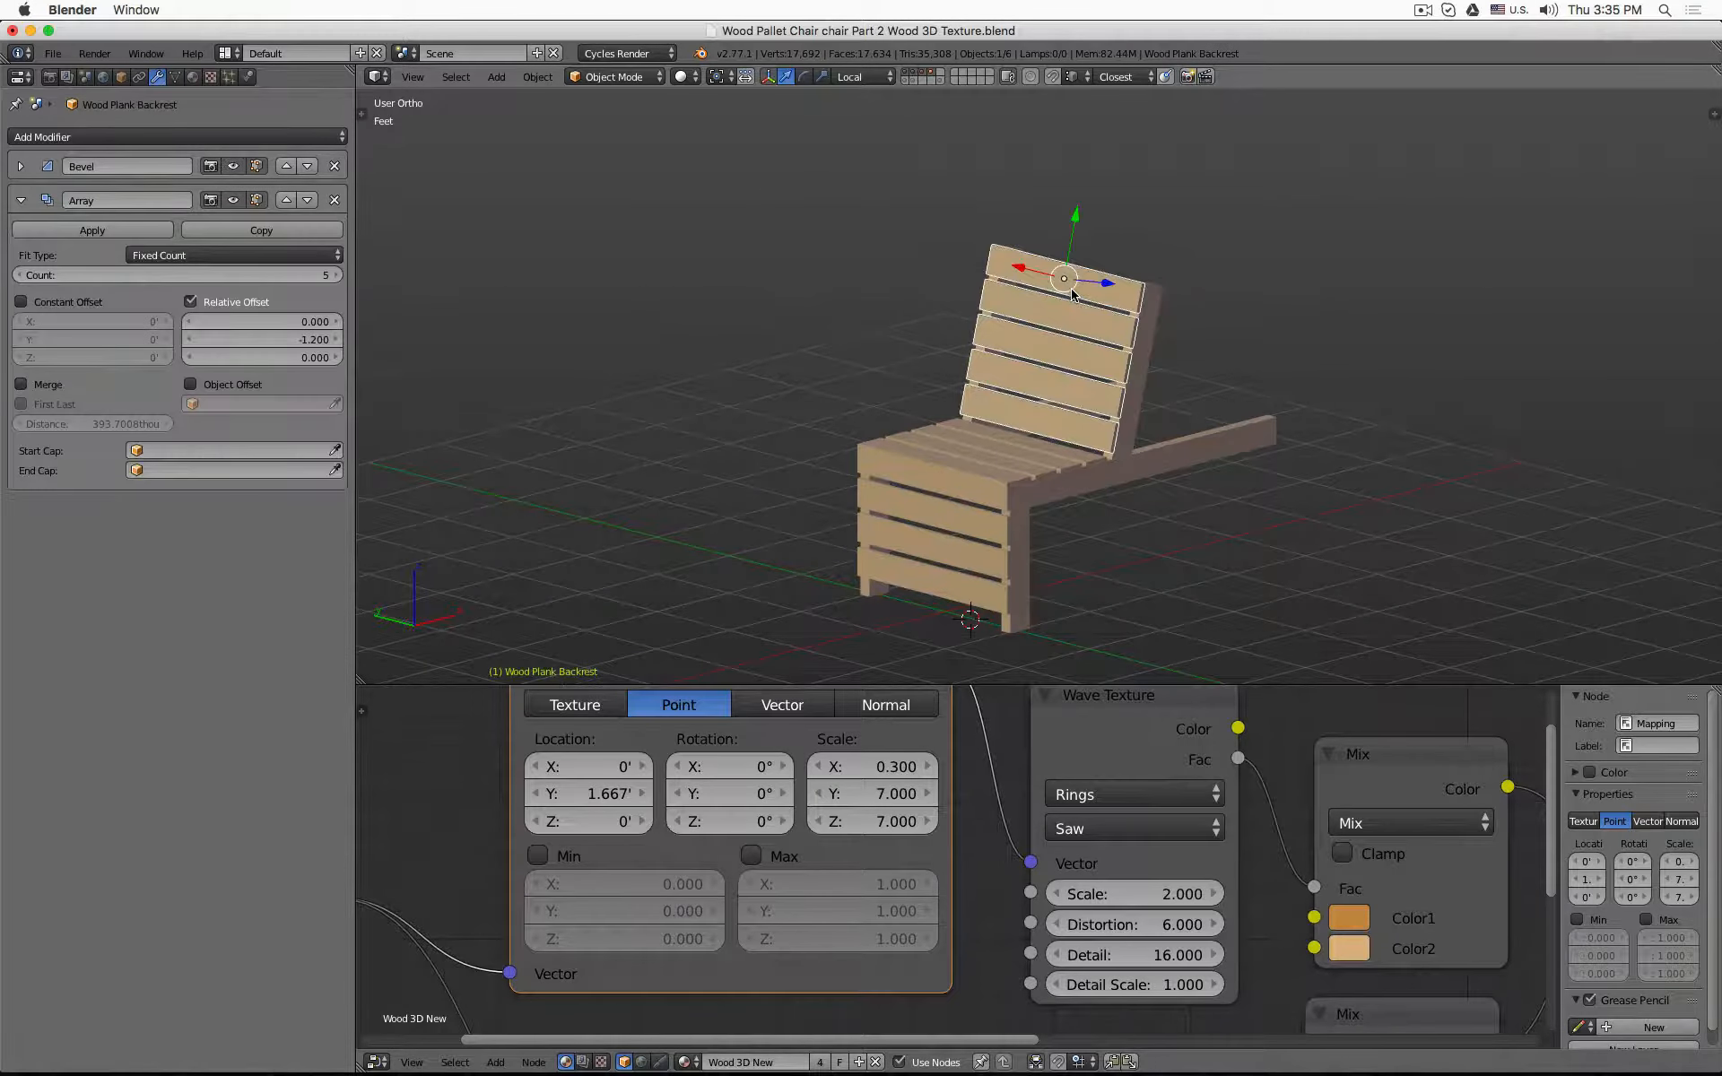
pyautogui.rightClick(987, 441)
pyautogui.rightClick(964, 502)
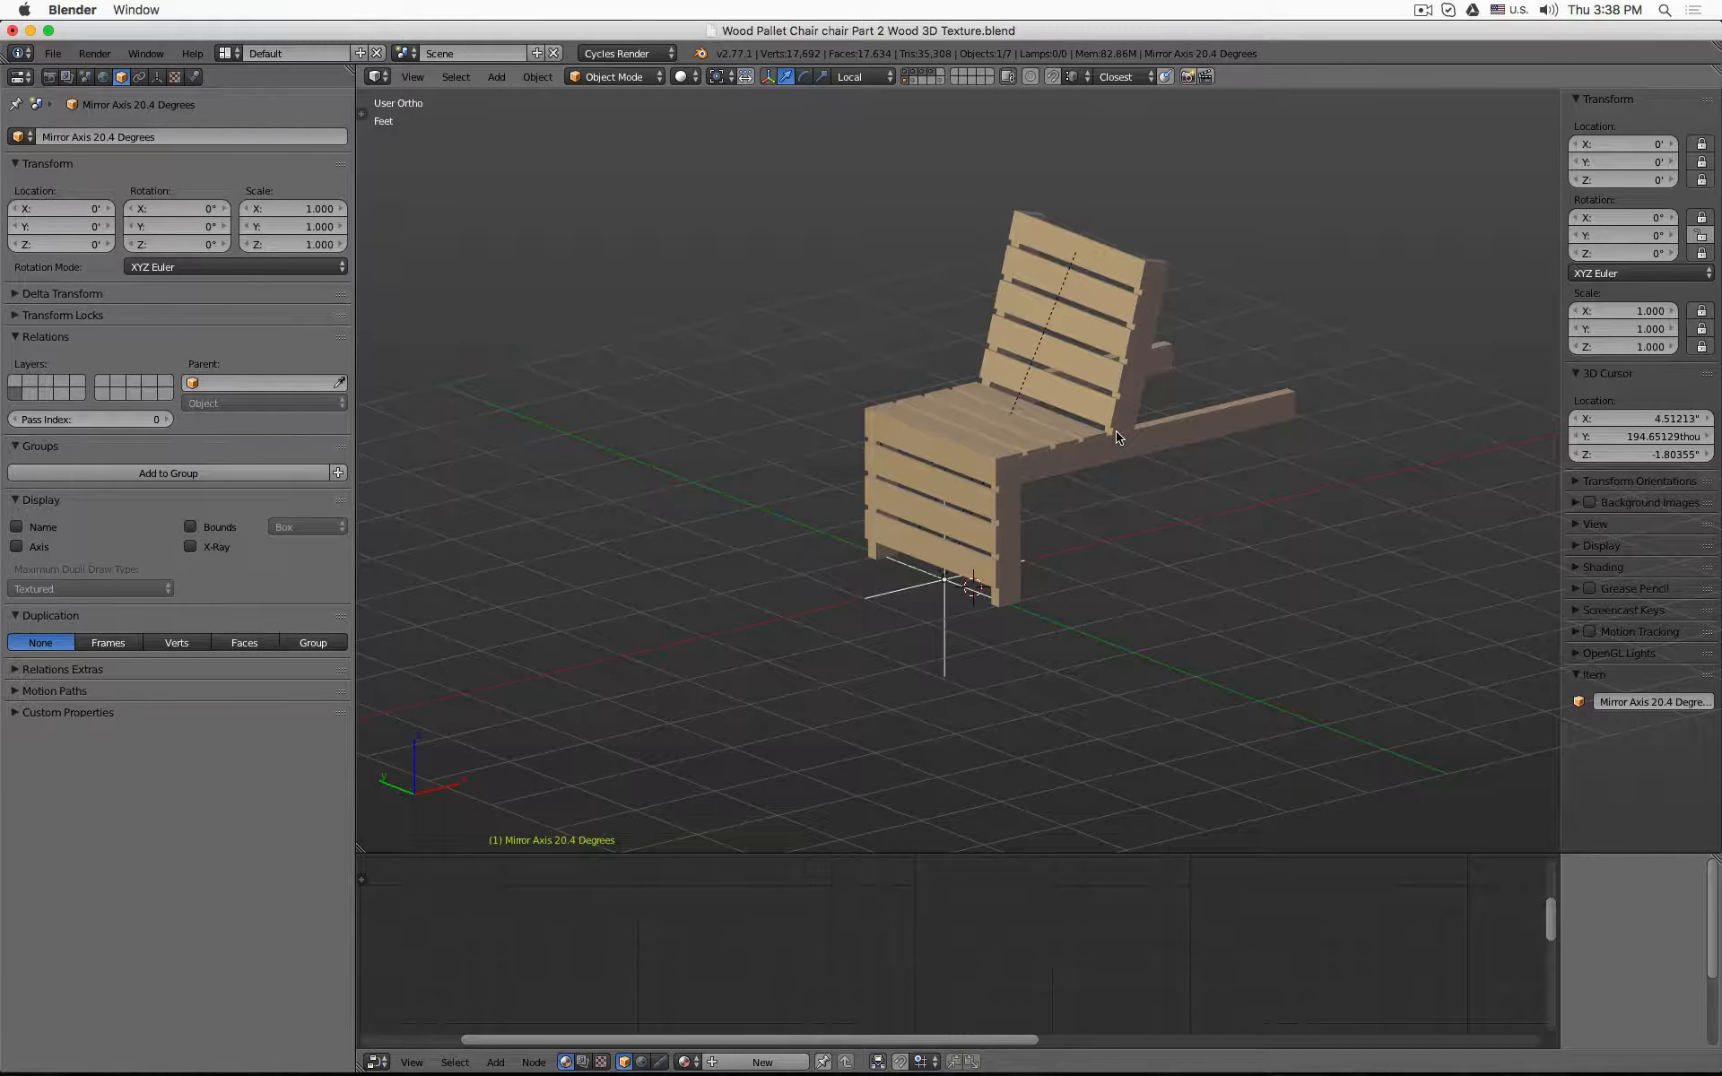
# - Tilt the chair by setting the mirror axis empty's Y rotation to 20°, and refine it to 20.5° in a front wireframe view
pyautogui.click(1622, 237)
pyautogui.write('20')
pyautogui.press('Return')
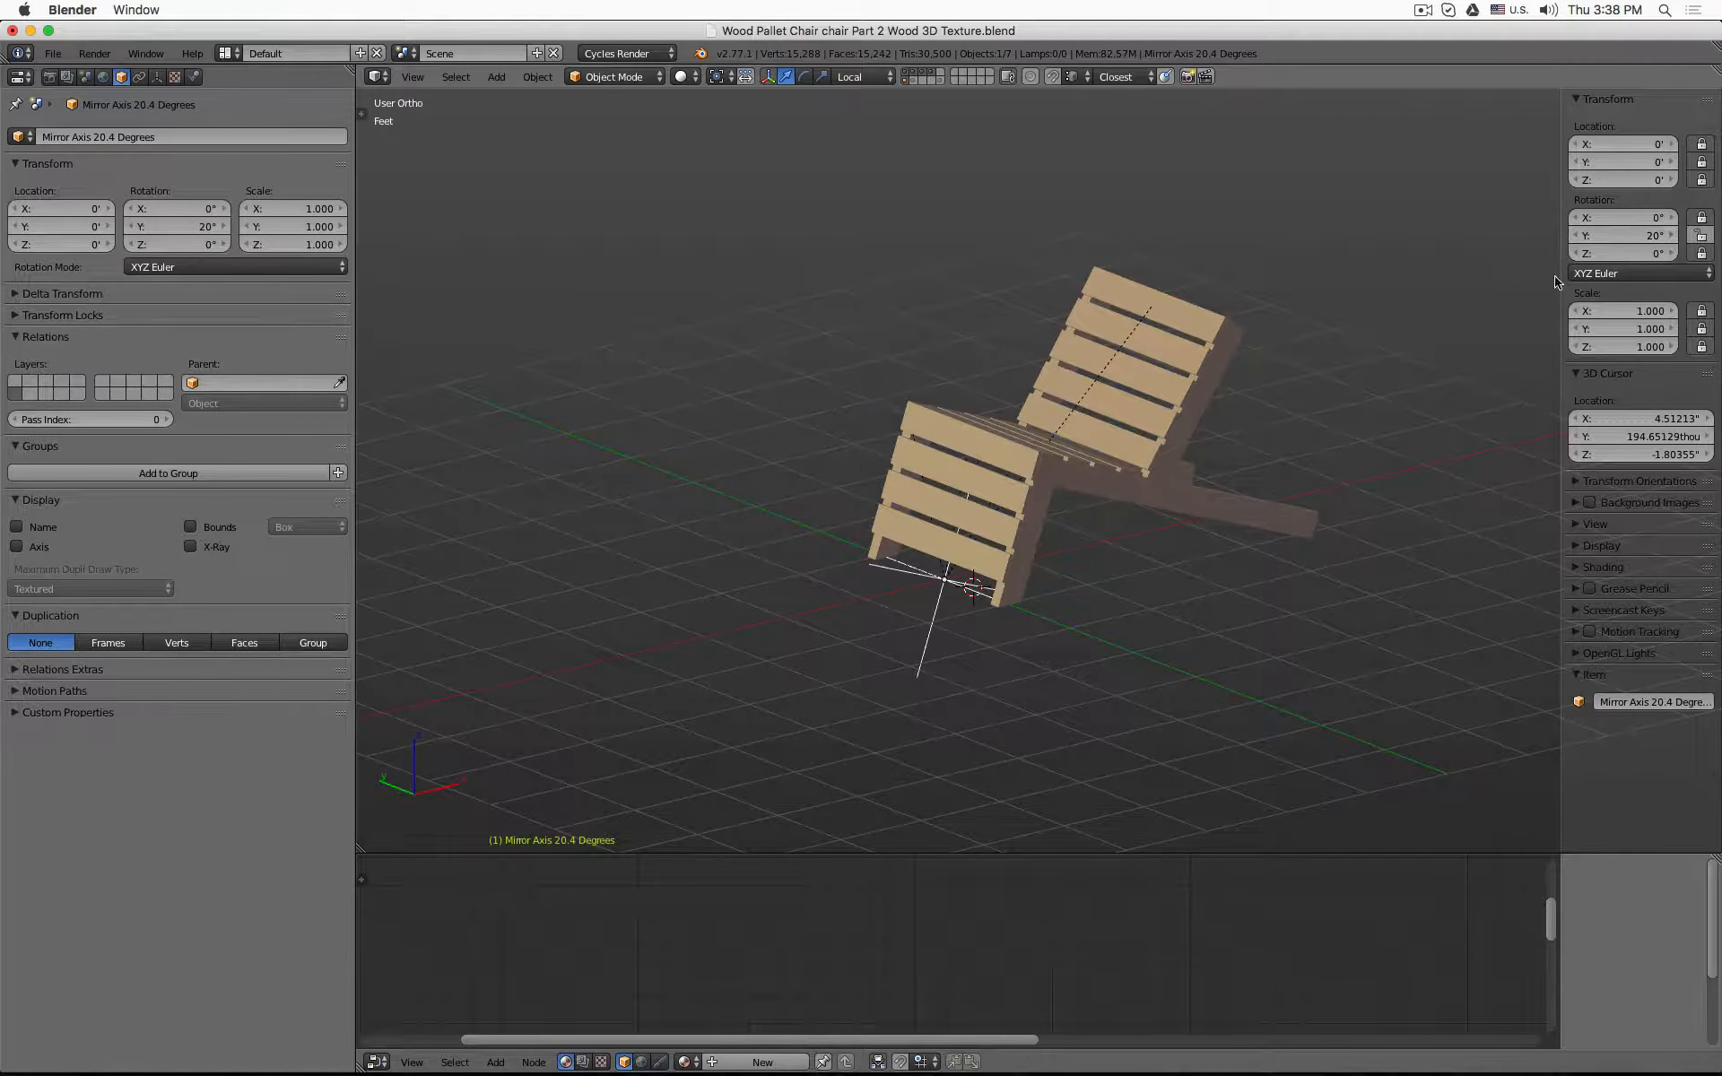
pyautogui.press('z')
pyautogui.press('KP_1')
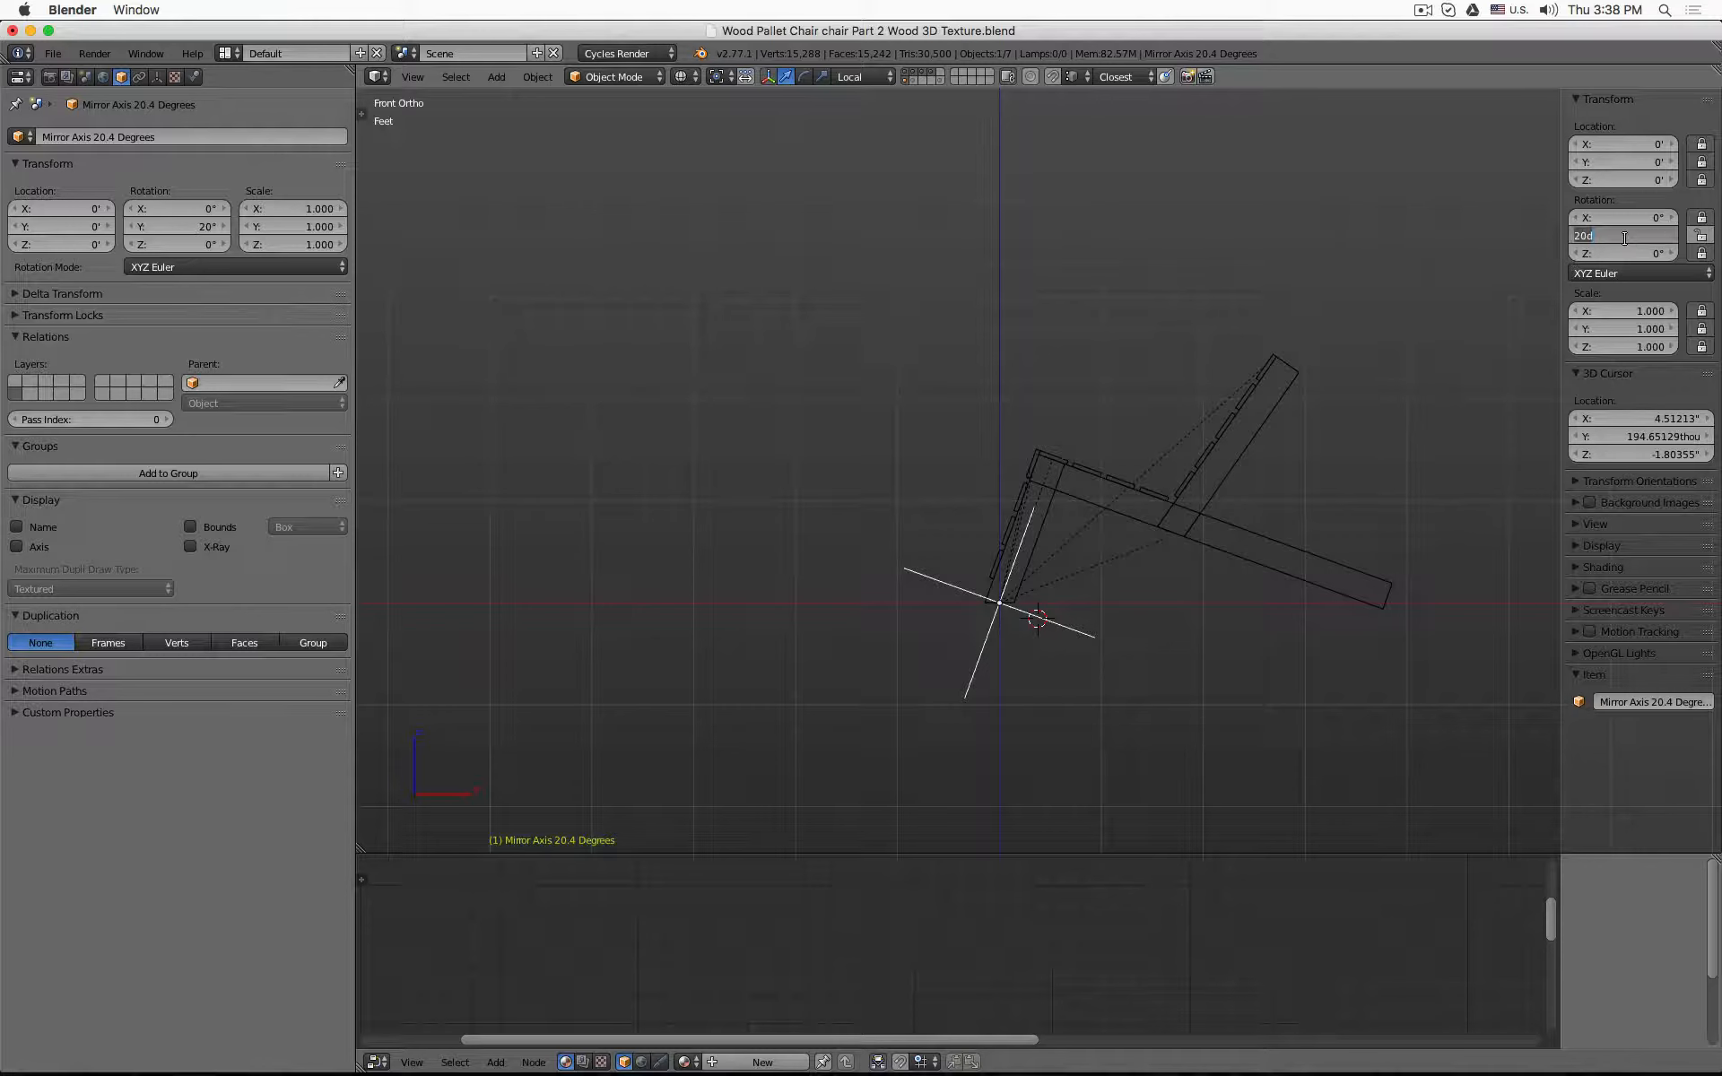
pyautogui.press('BackSpace')
pyautogui.write('.5')
pyautogui.press('Return')
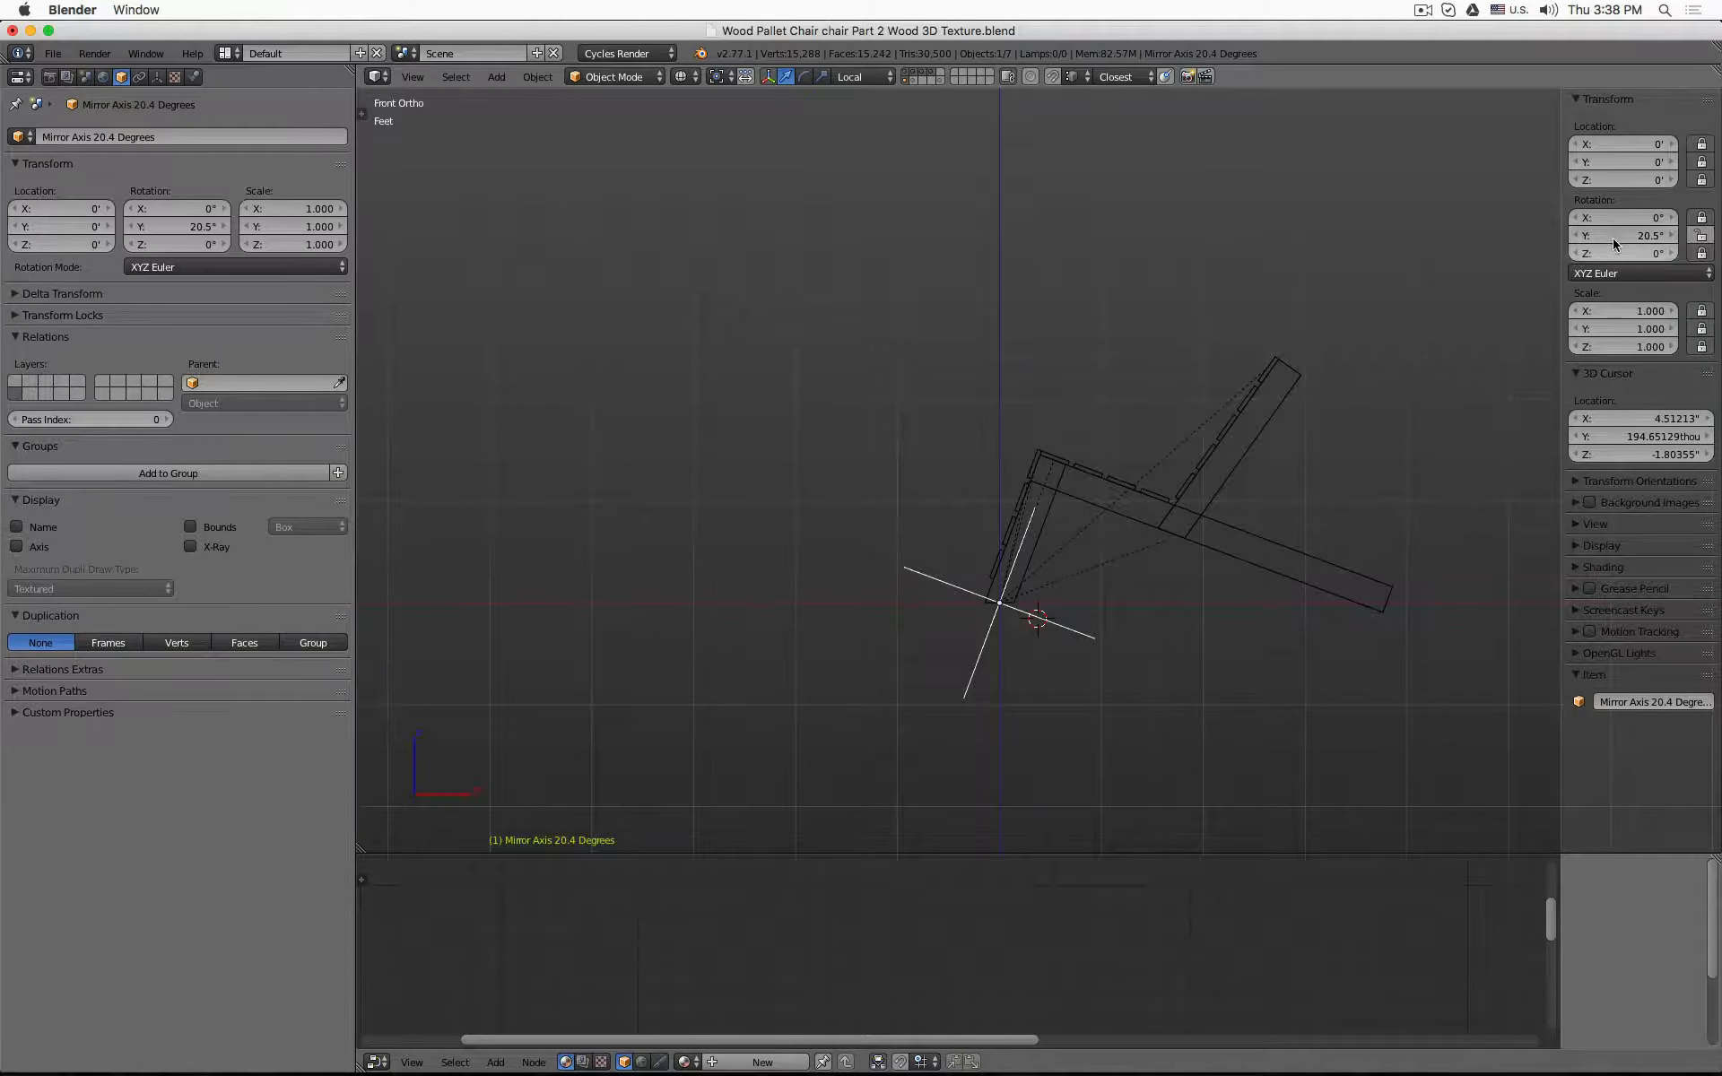
# - Display the layers holding the Boolean cutter blocks and the floor trim object alongside the chair in solid shading
pyautogui.keyDown('shift'); pyautogui.click(914, 81); pyautogui.keyUp('shift')
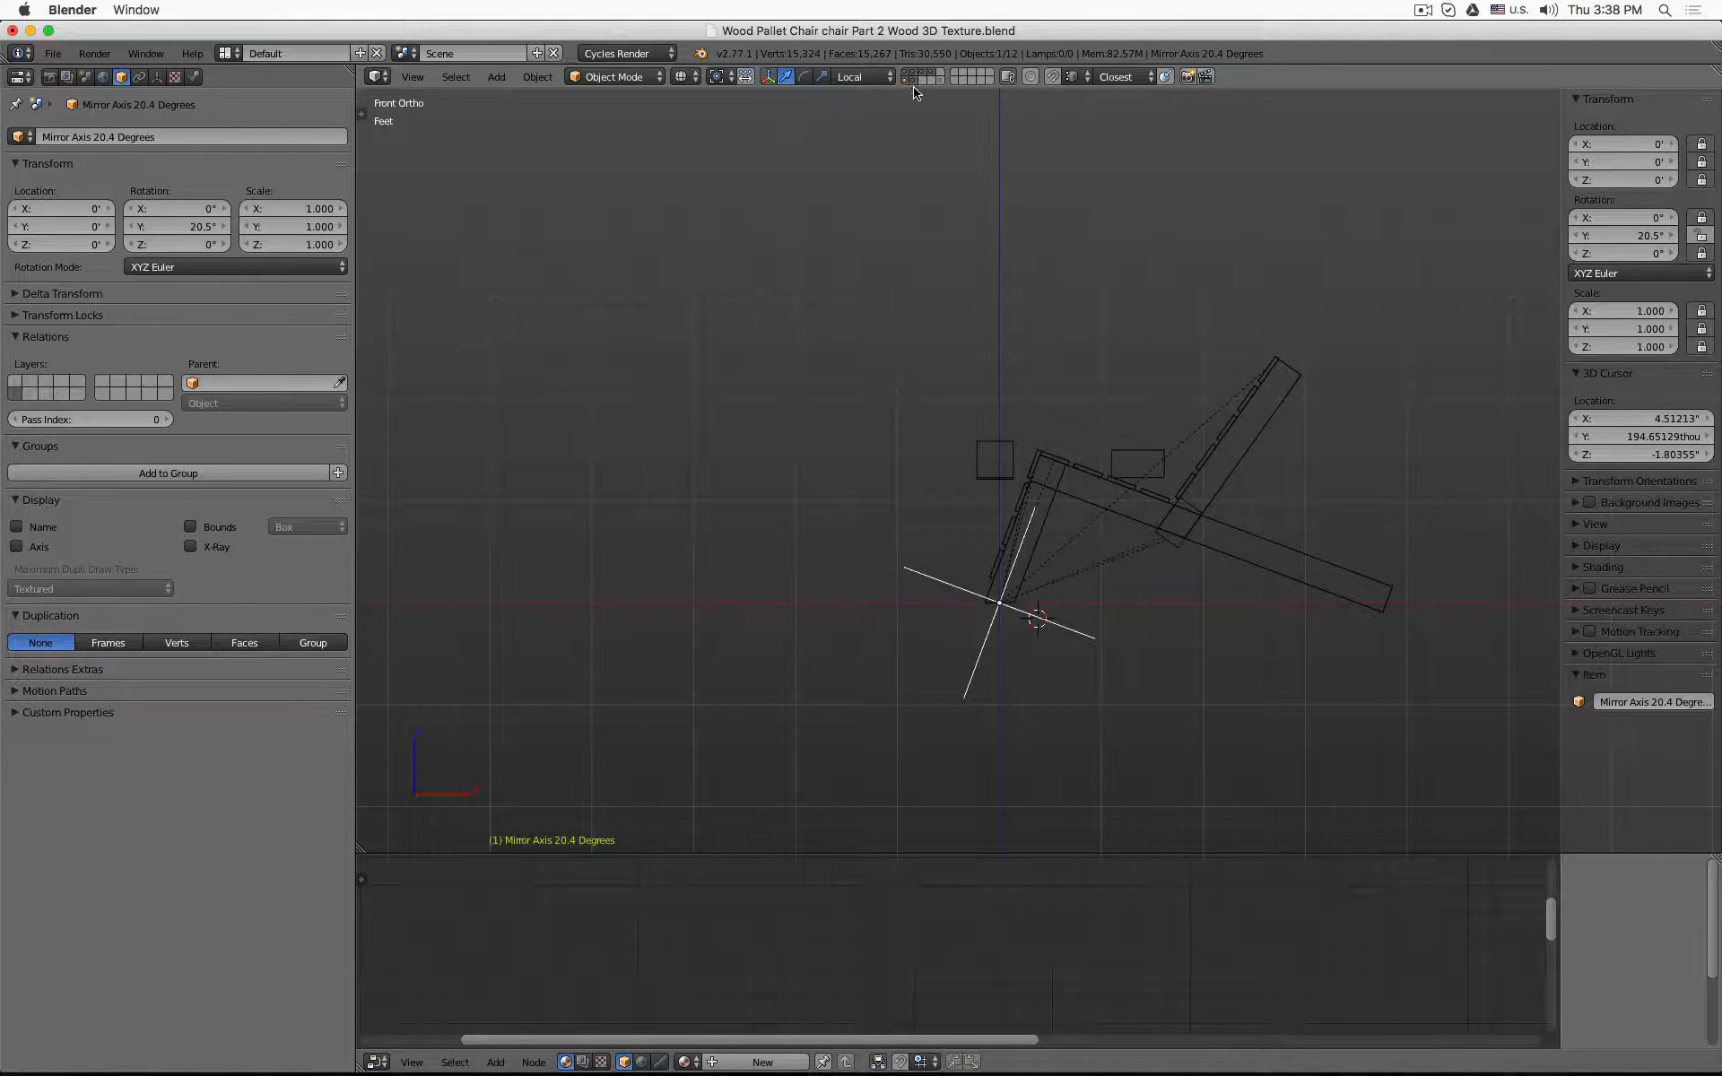
pyautogui.moveTo(914, 92)
pyautogui.mouseDown(button='middle')
pyautogui.moveTo(1038, 296)
pyautogui.moveTo(1086, 330)
pyautogui.mouseUp(button='middle')
pyautogui.press('z')
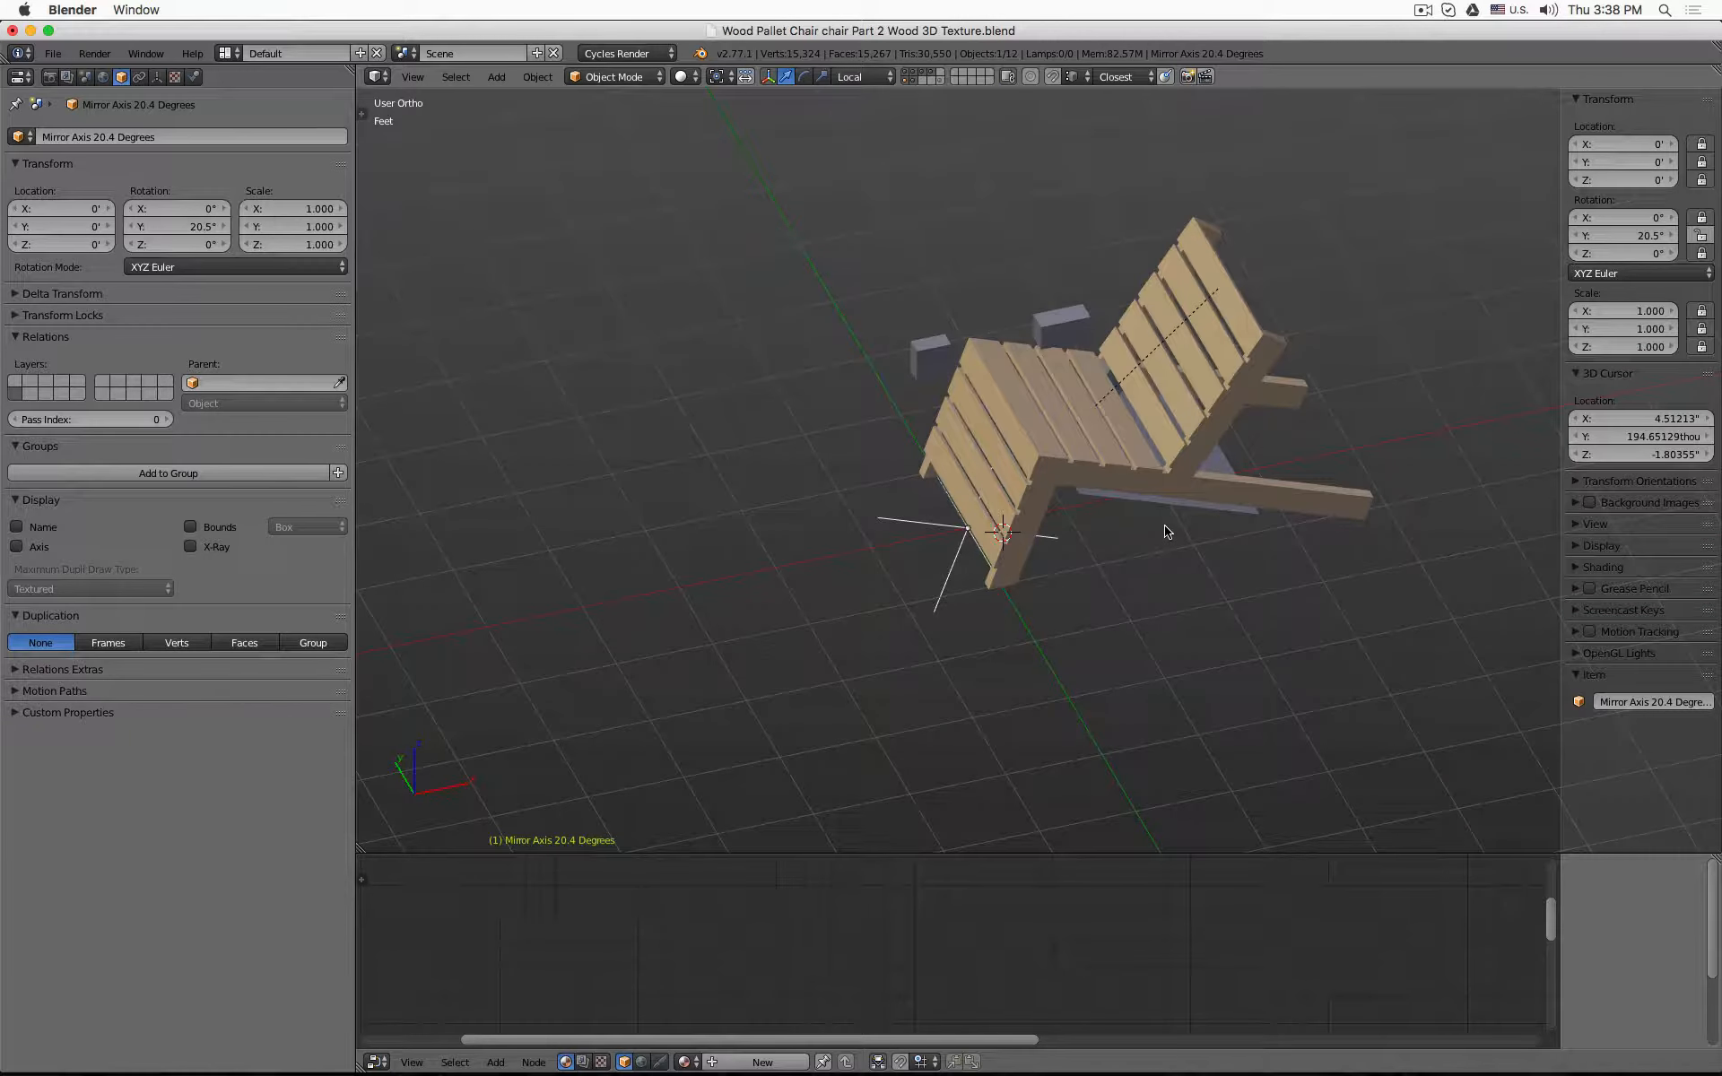
pyautogui.press('z')
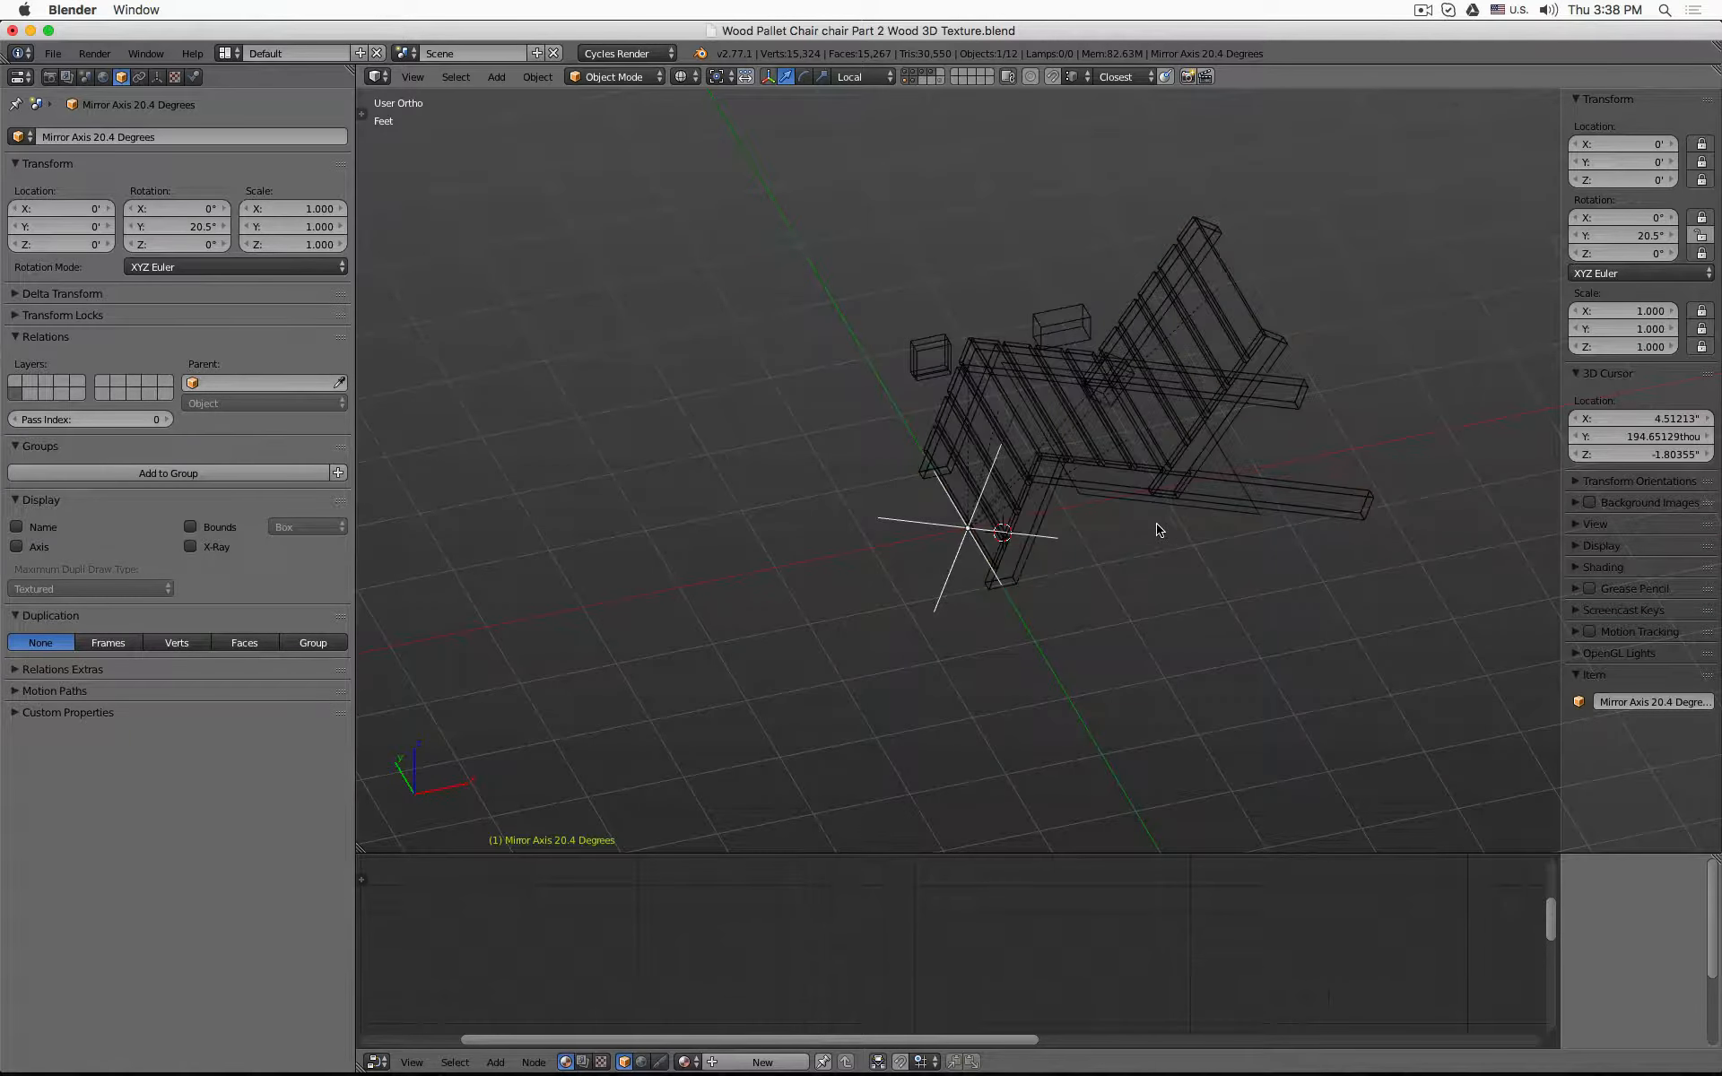
pyautogui.keyDown('shift'); pyautogui.click(939, 80); pyautogui.keyUp('shift')
pyautogui.press('z')
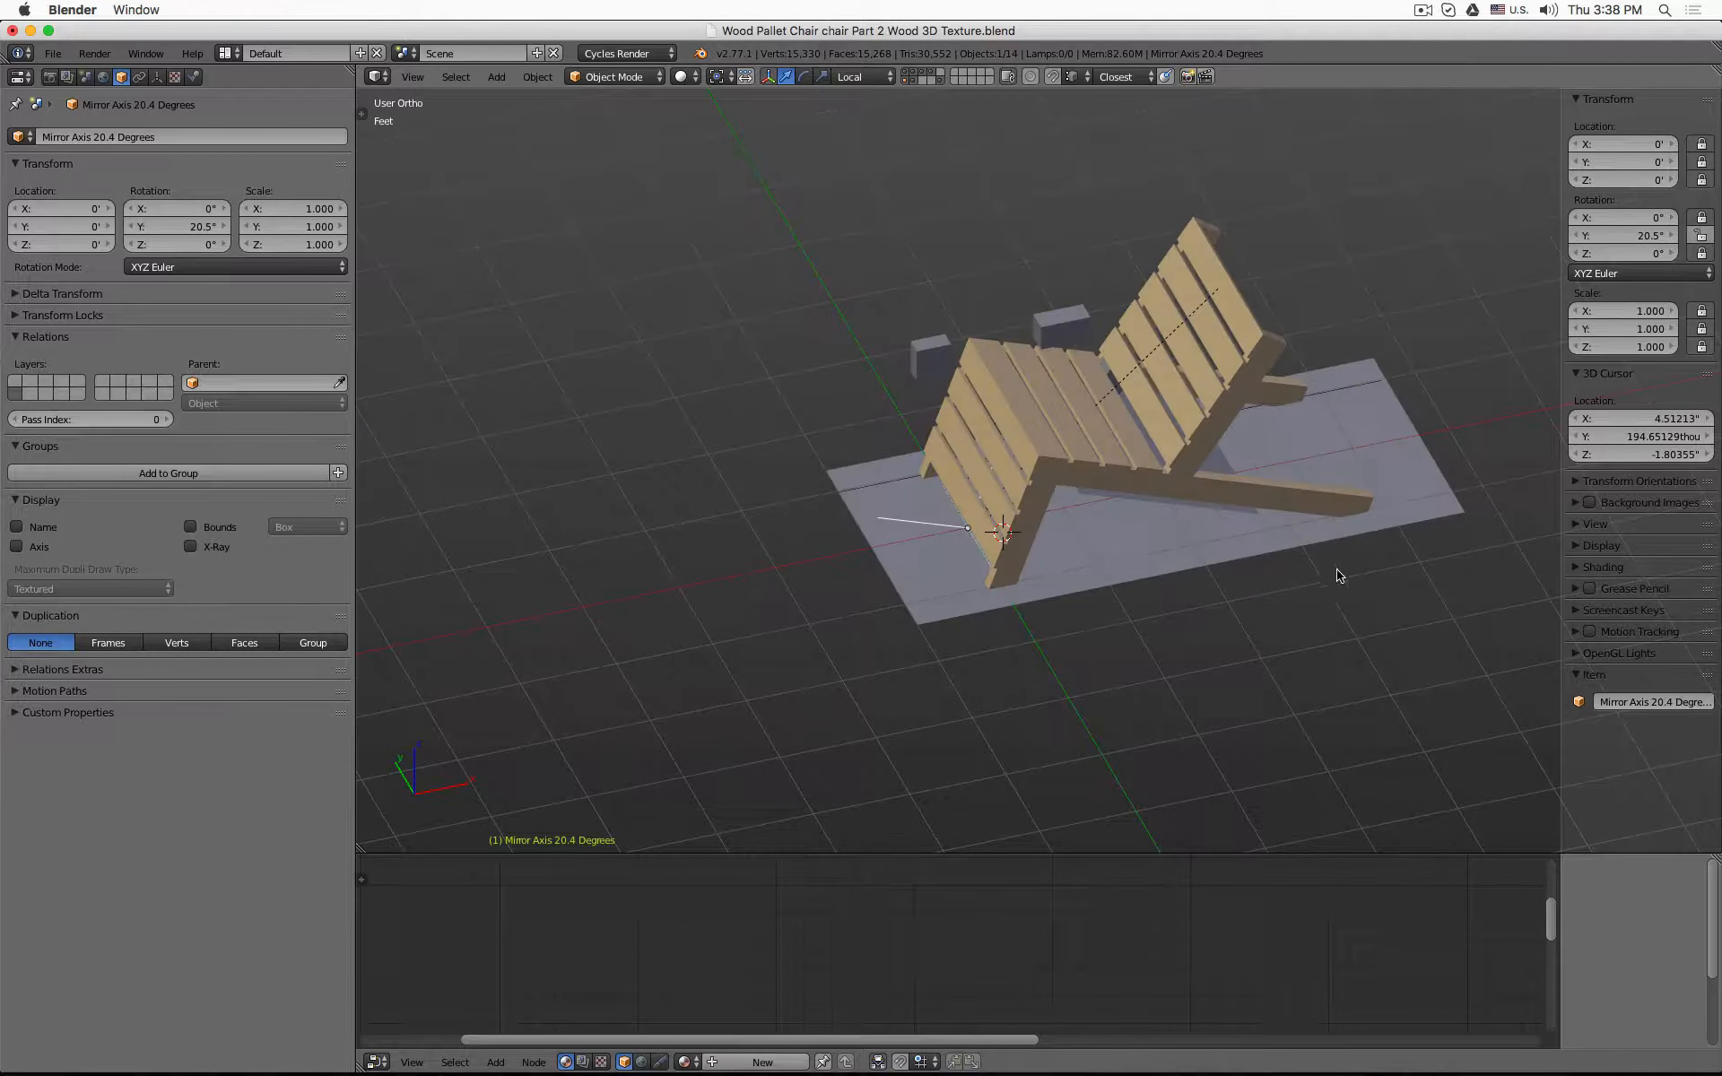
# - Enable the back leg's floor-trimming Boolean modifier in the viewport and rename it Trim Floor
pyautogui.moveTo(1333, 577)
pyautogui.mouseDown(button='middle')
pyautogui.moveTo(1318, 461)
pyautogui.moveTo(1291, 499)
pyautogui.moveTo(1354, 578)
pyautogui.mouseUp(button='middle')
pyautogui.rightClick(1354, 578)
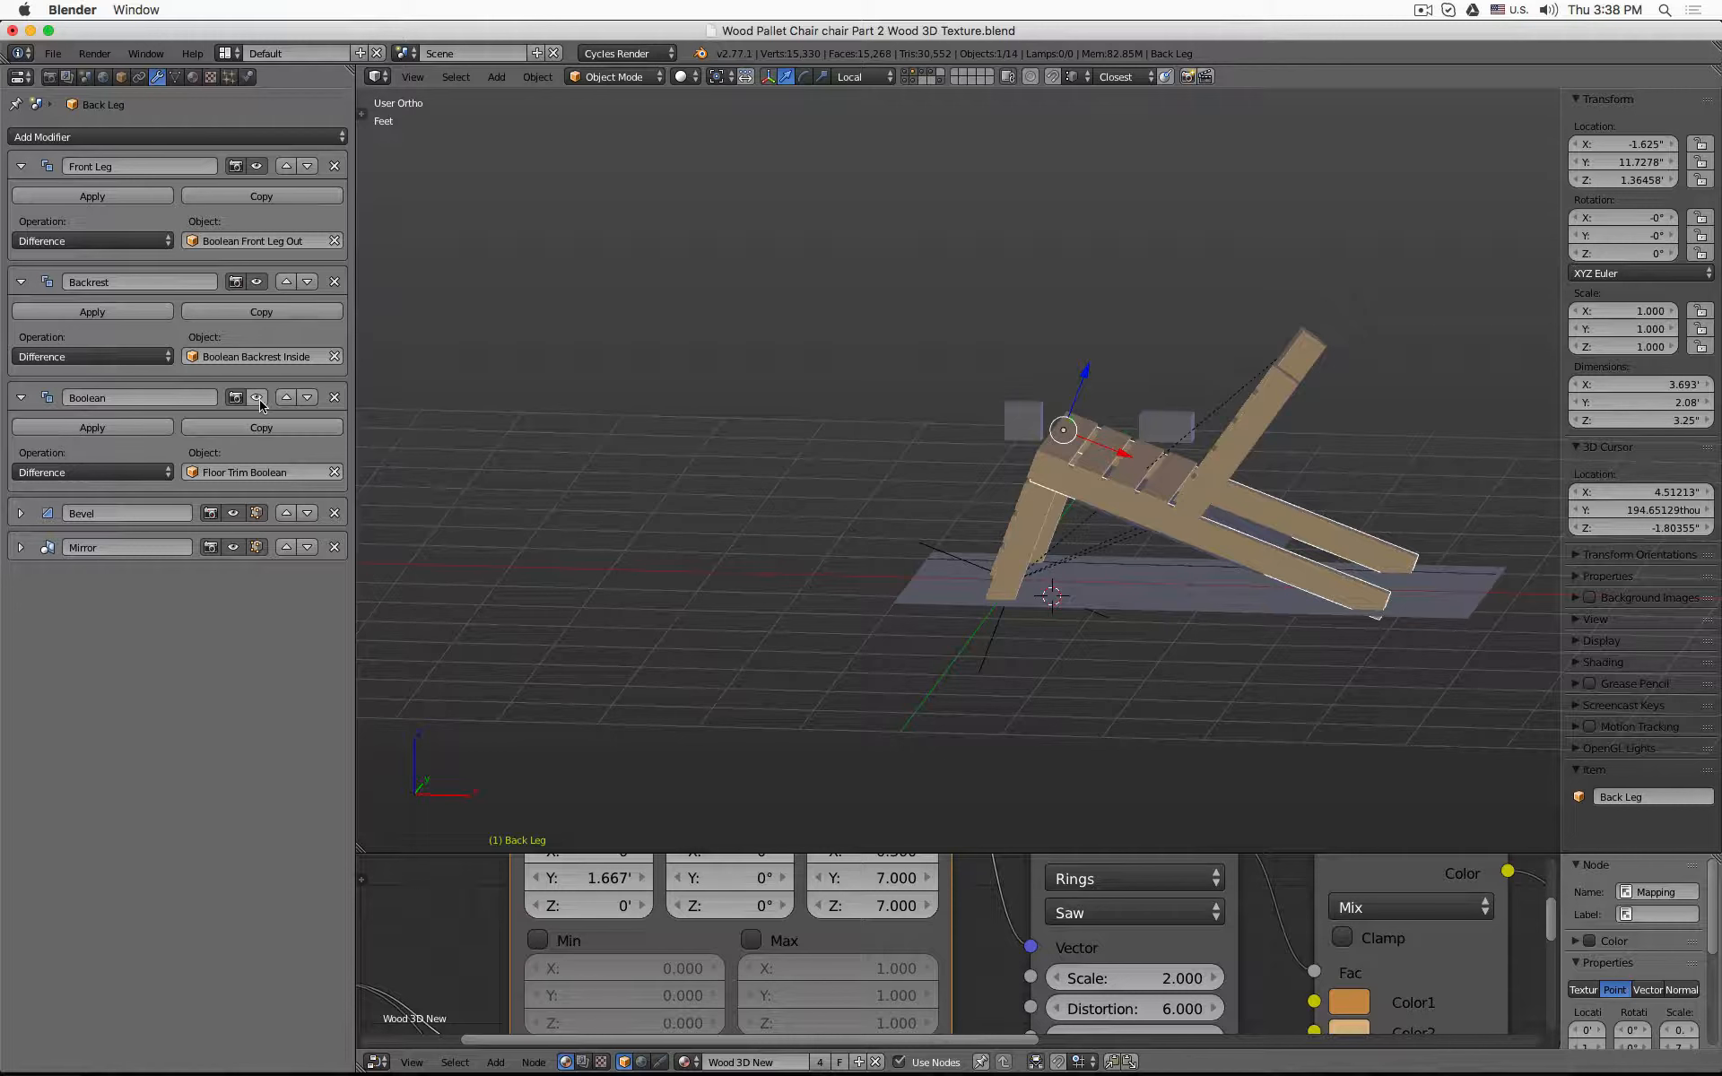
pyautogui.doubleClick(153, 396)
pyautogui.write('Trim Floor')
pyautogui.press('Return')
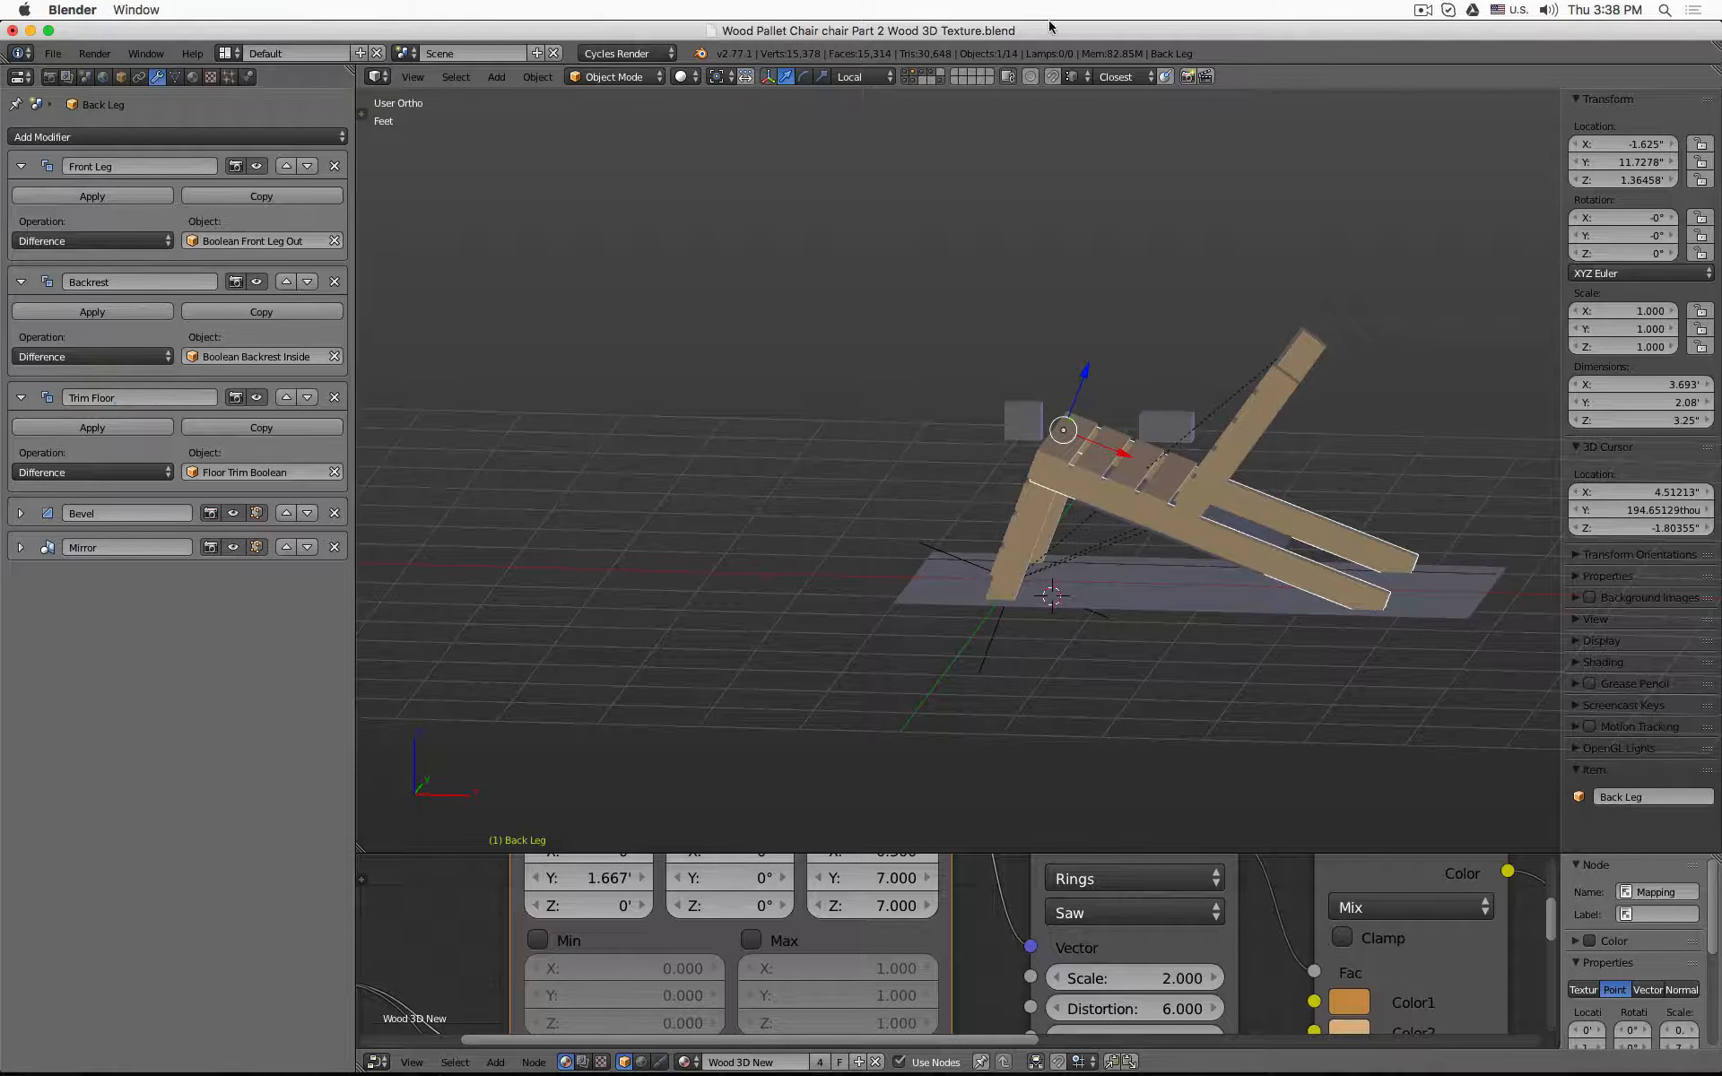
# - Hide the Boolean cutter and floor trim layers again and show the tilted chair in rendered shading
pyautogui.keyDown('shift'); pyautogui.click(924, 81); pyautogui.keyUp('shift')
pyautogui.keyDown('shift'); pyautogui.click(914, 80); pyautogui.keyUp('shift')
pyautogui.moveTo(872, 302); pyautogui.dragTo(985, 345, button='middle')
pyautogui.scroll(2, 987, 347)
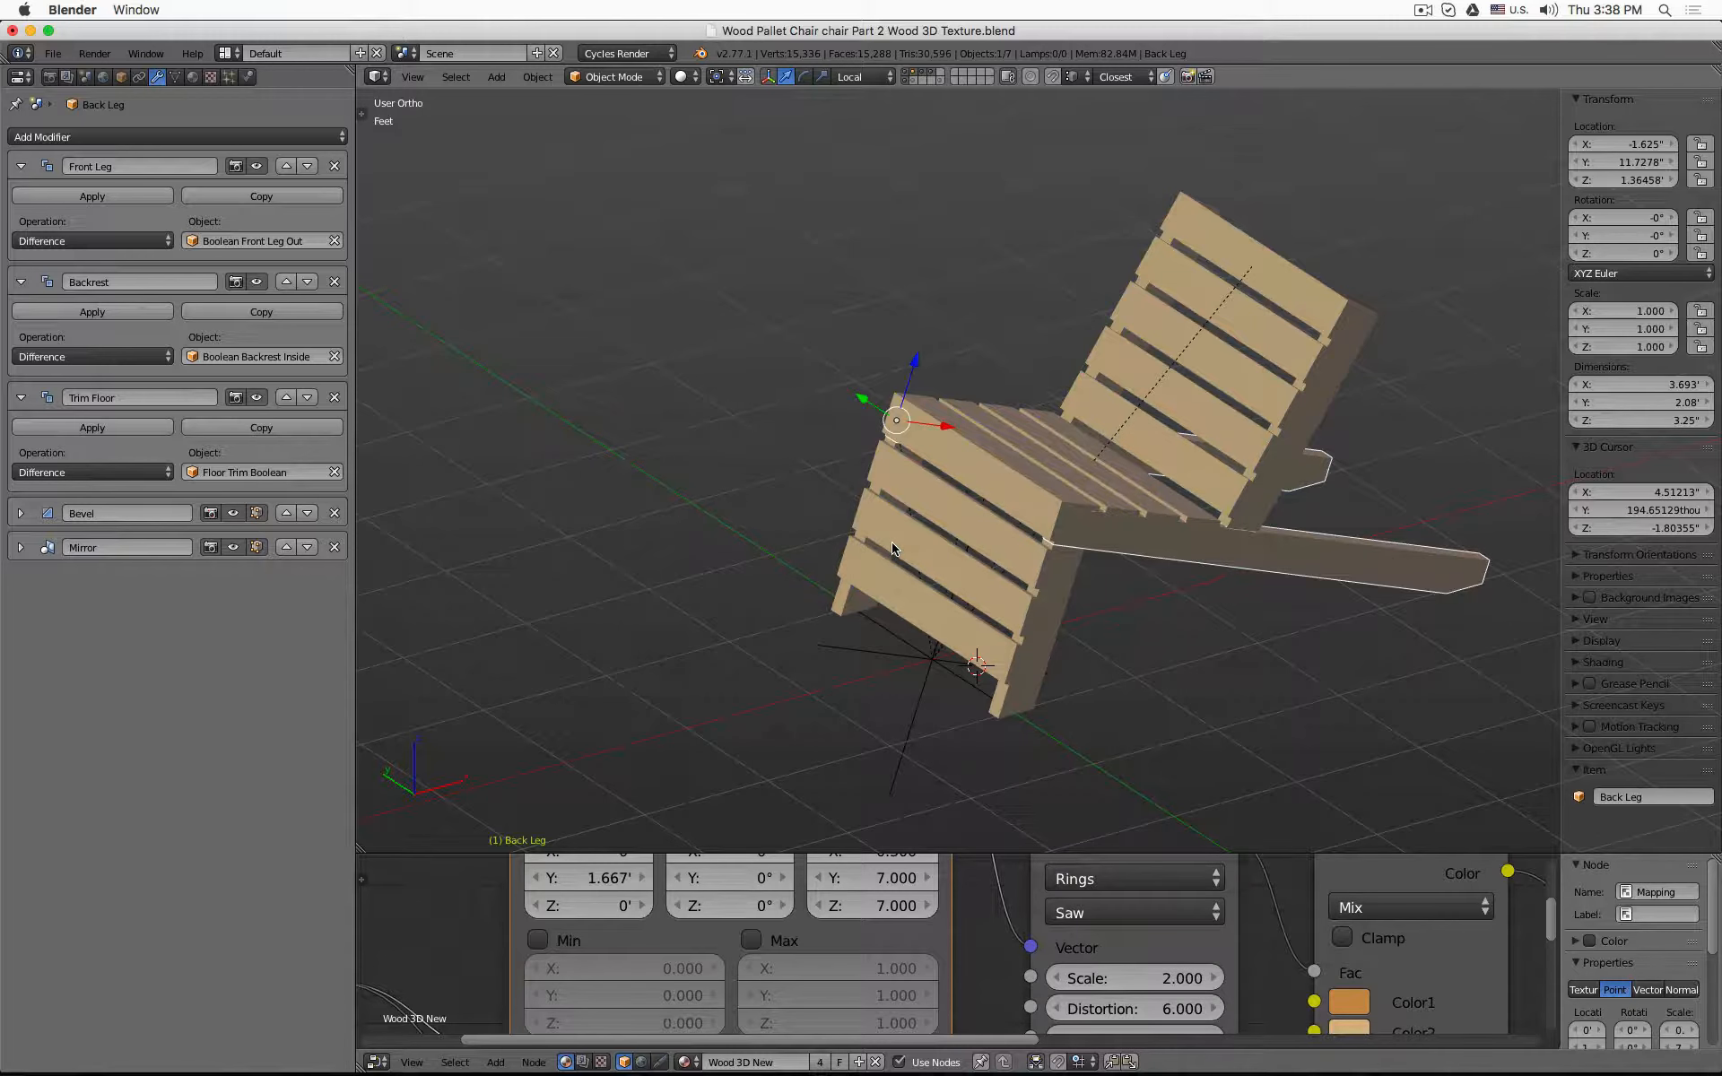
pyautogui.hotkey('shift', 'z')
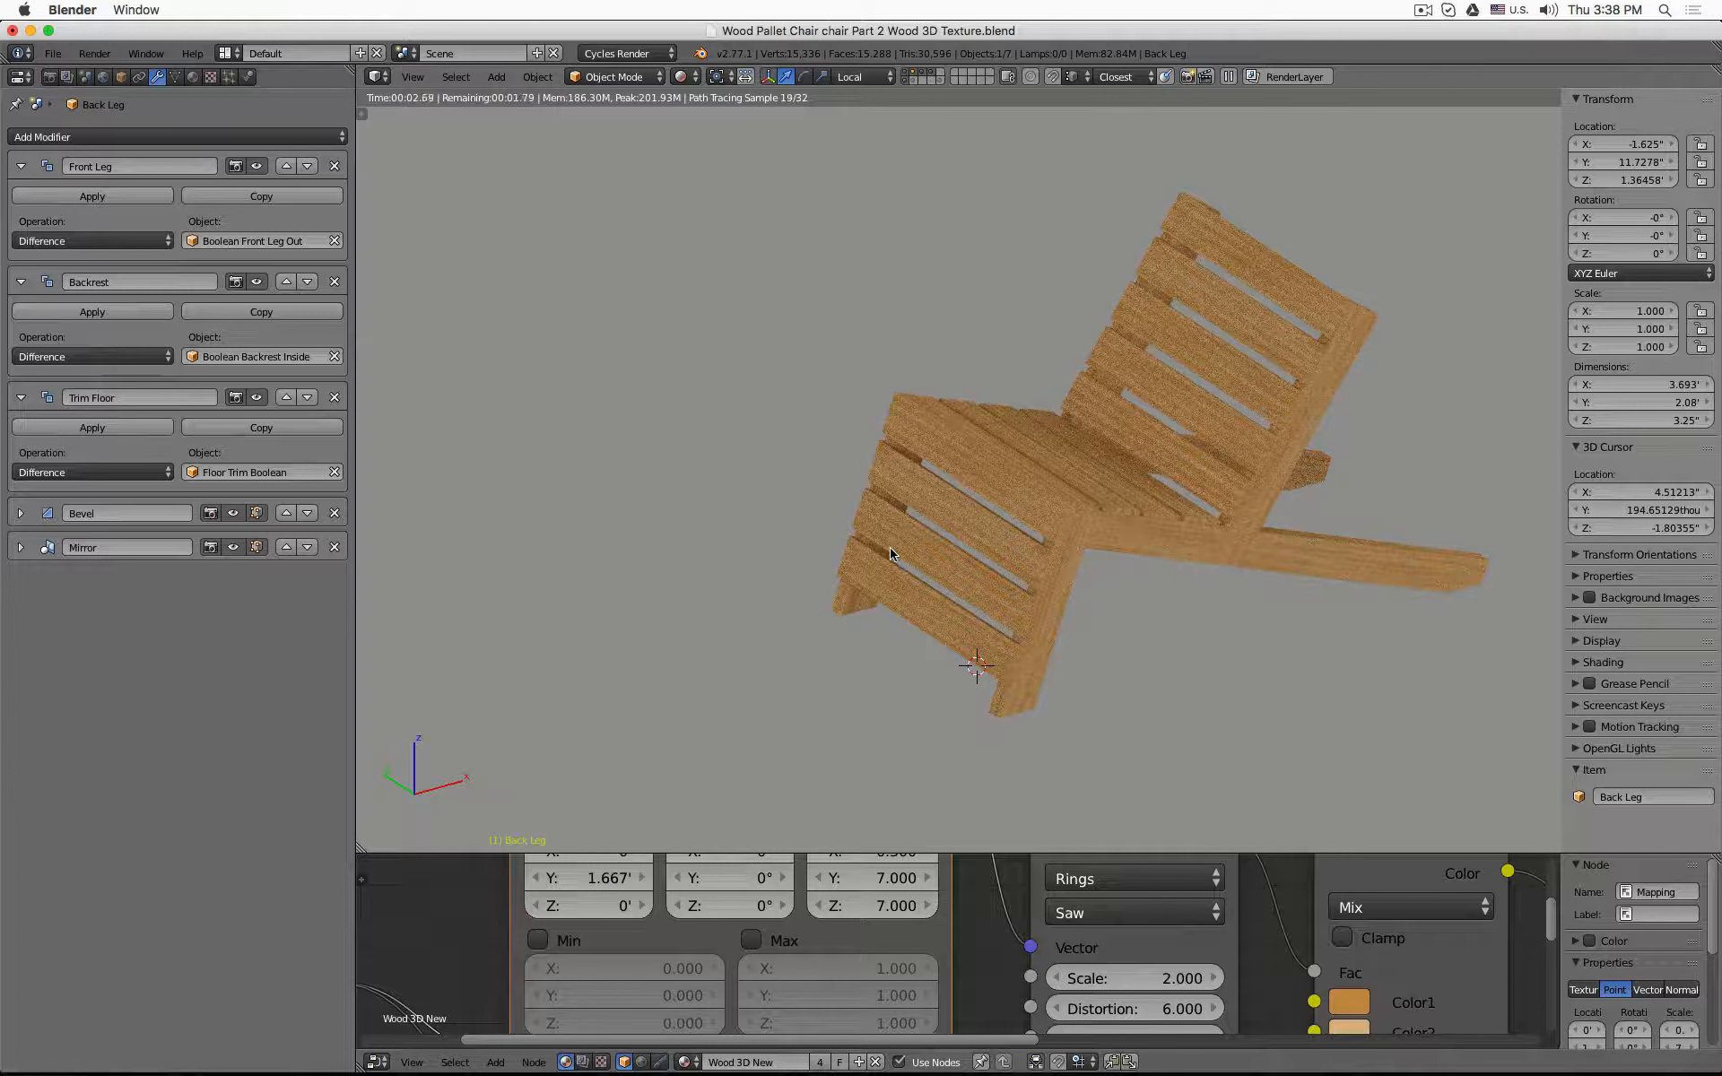
# - Expand the collapsed Texture Coordinate node in the Wood 3D New material and reposition it beside the Mapping node
pyautogui.scroll(-1, 891, 926)
pyautogui.scroll(-1, 891, 926)
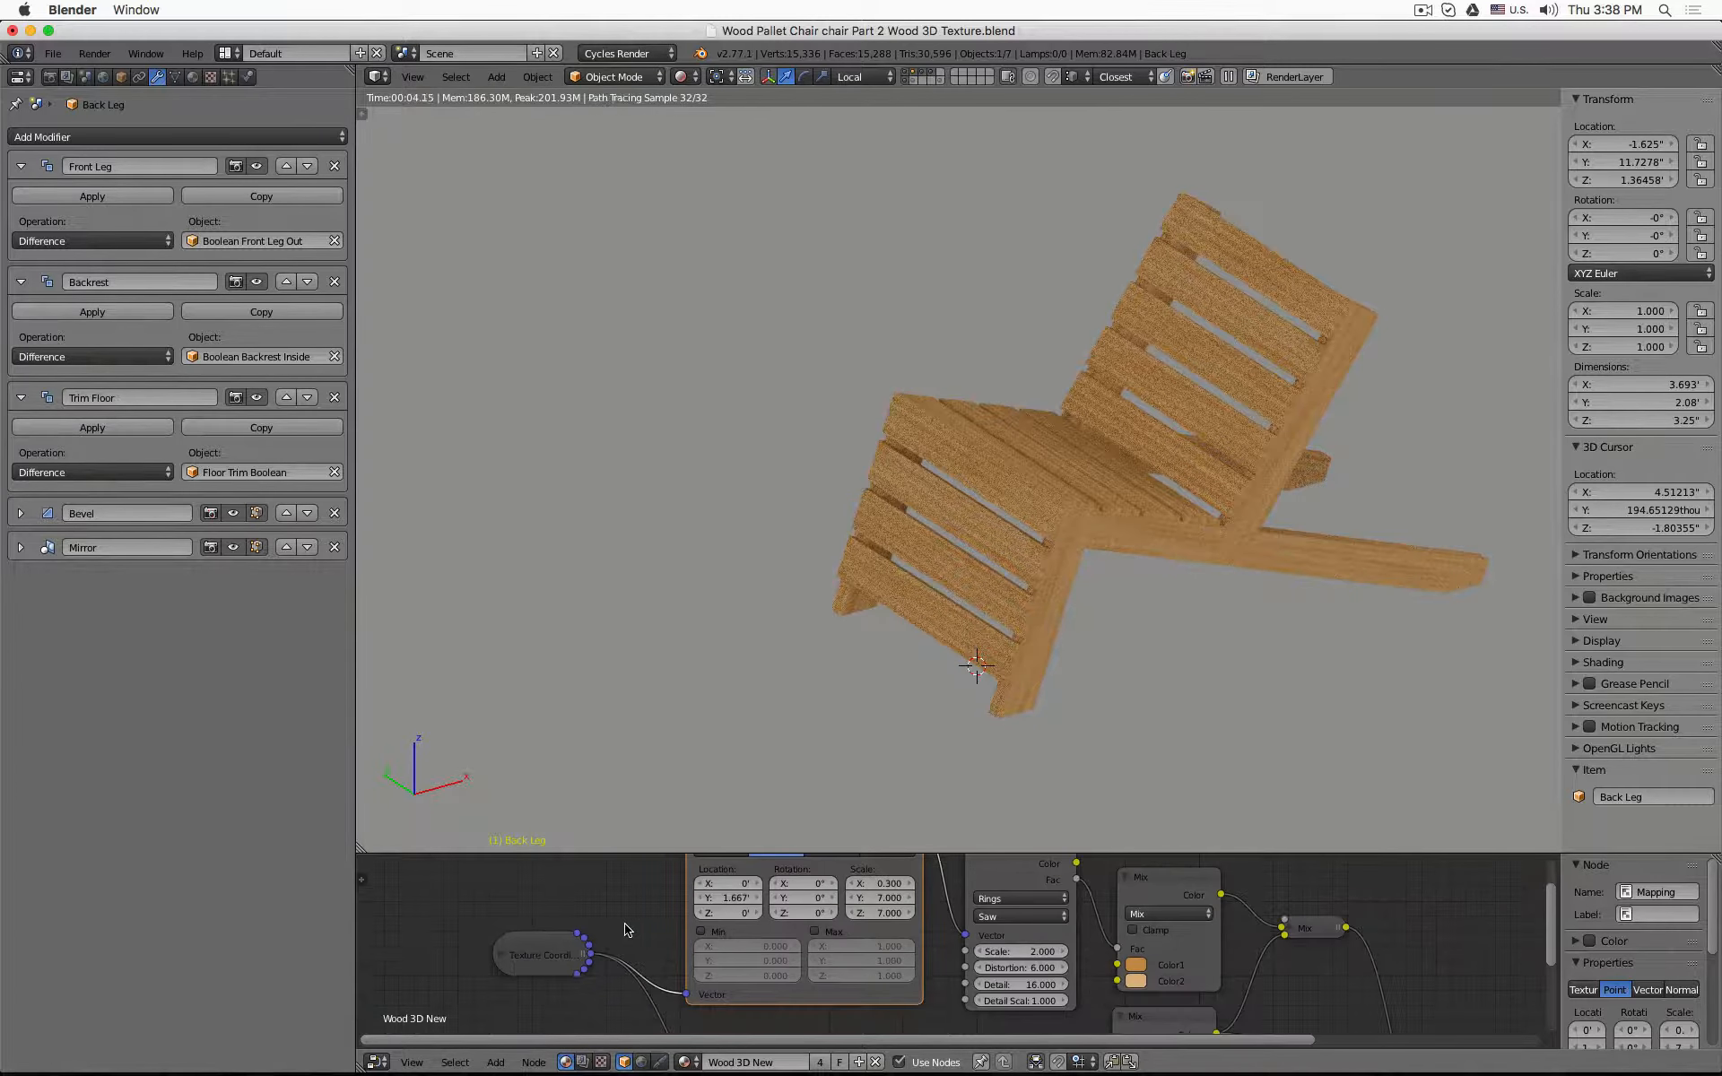
pyautogui.click(510, 957)
pyautogui.click(503, 955)
pyautogui.moveTo(545, 954); pyautogui.dragTo(505, 895)
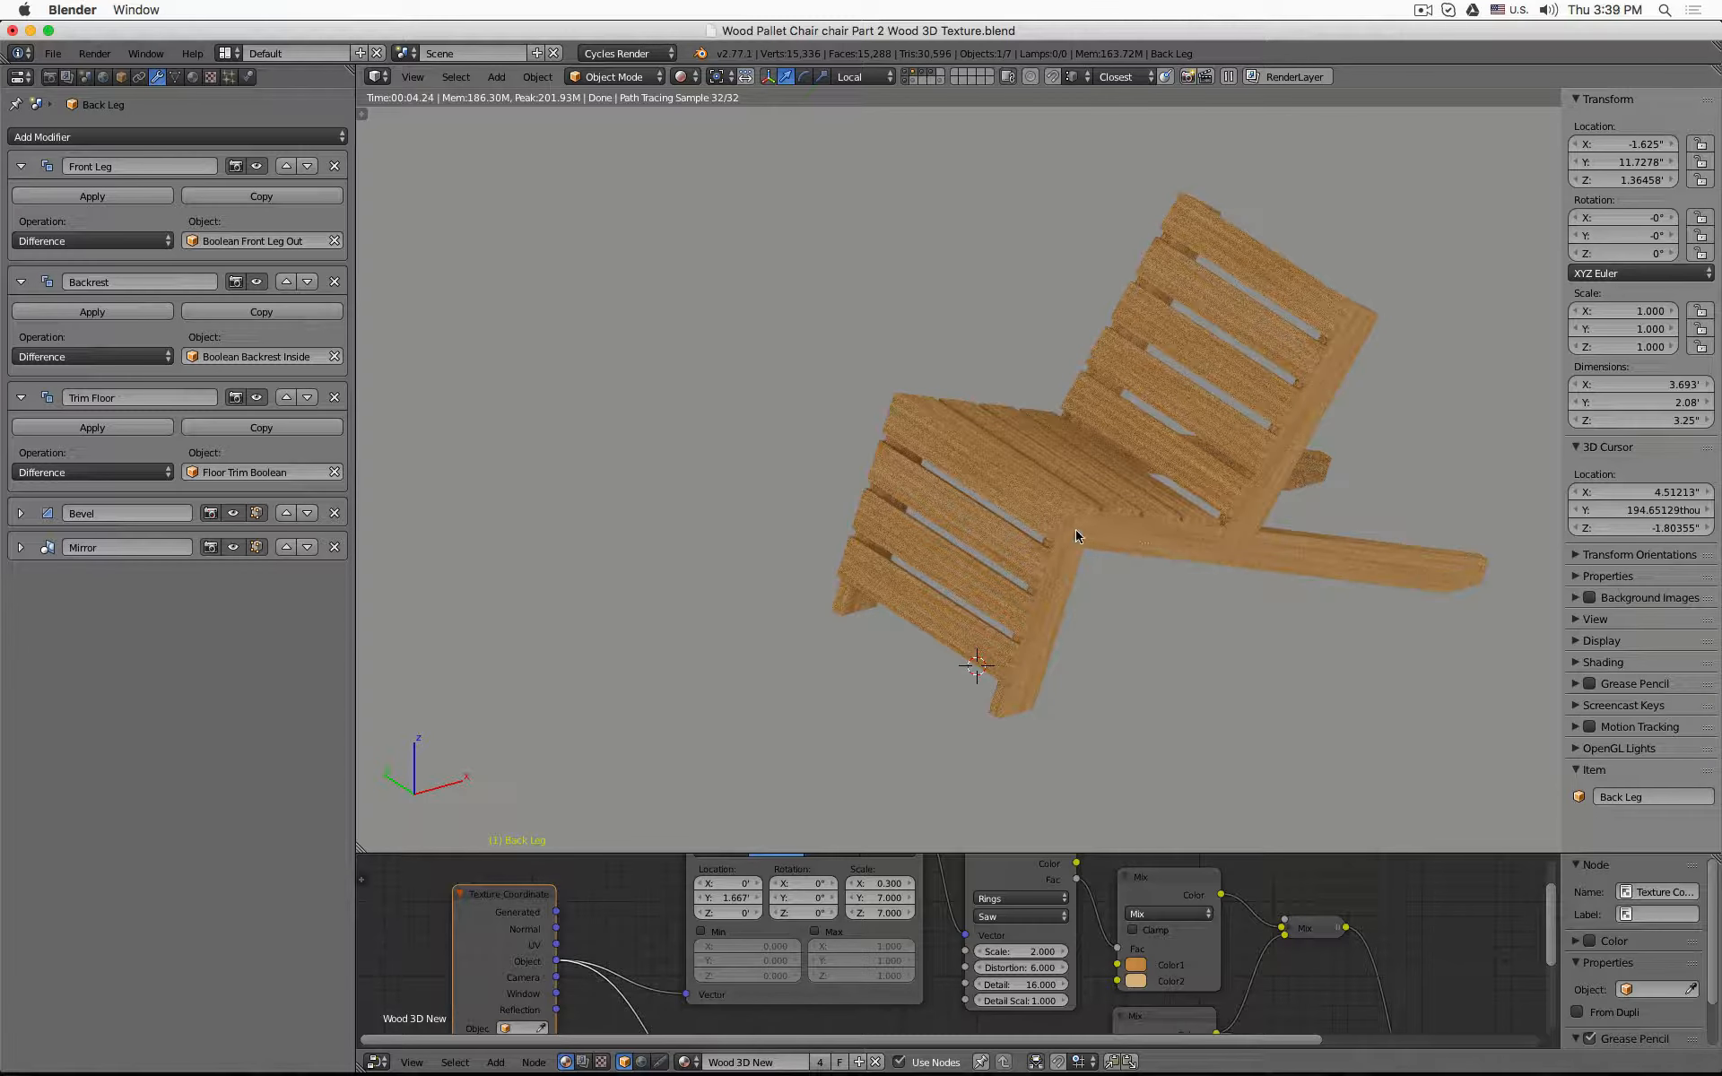
pyautogui.moveTo(533, 969); pyautogui.dragTo(522, 948)
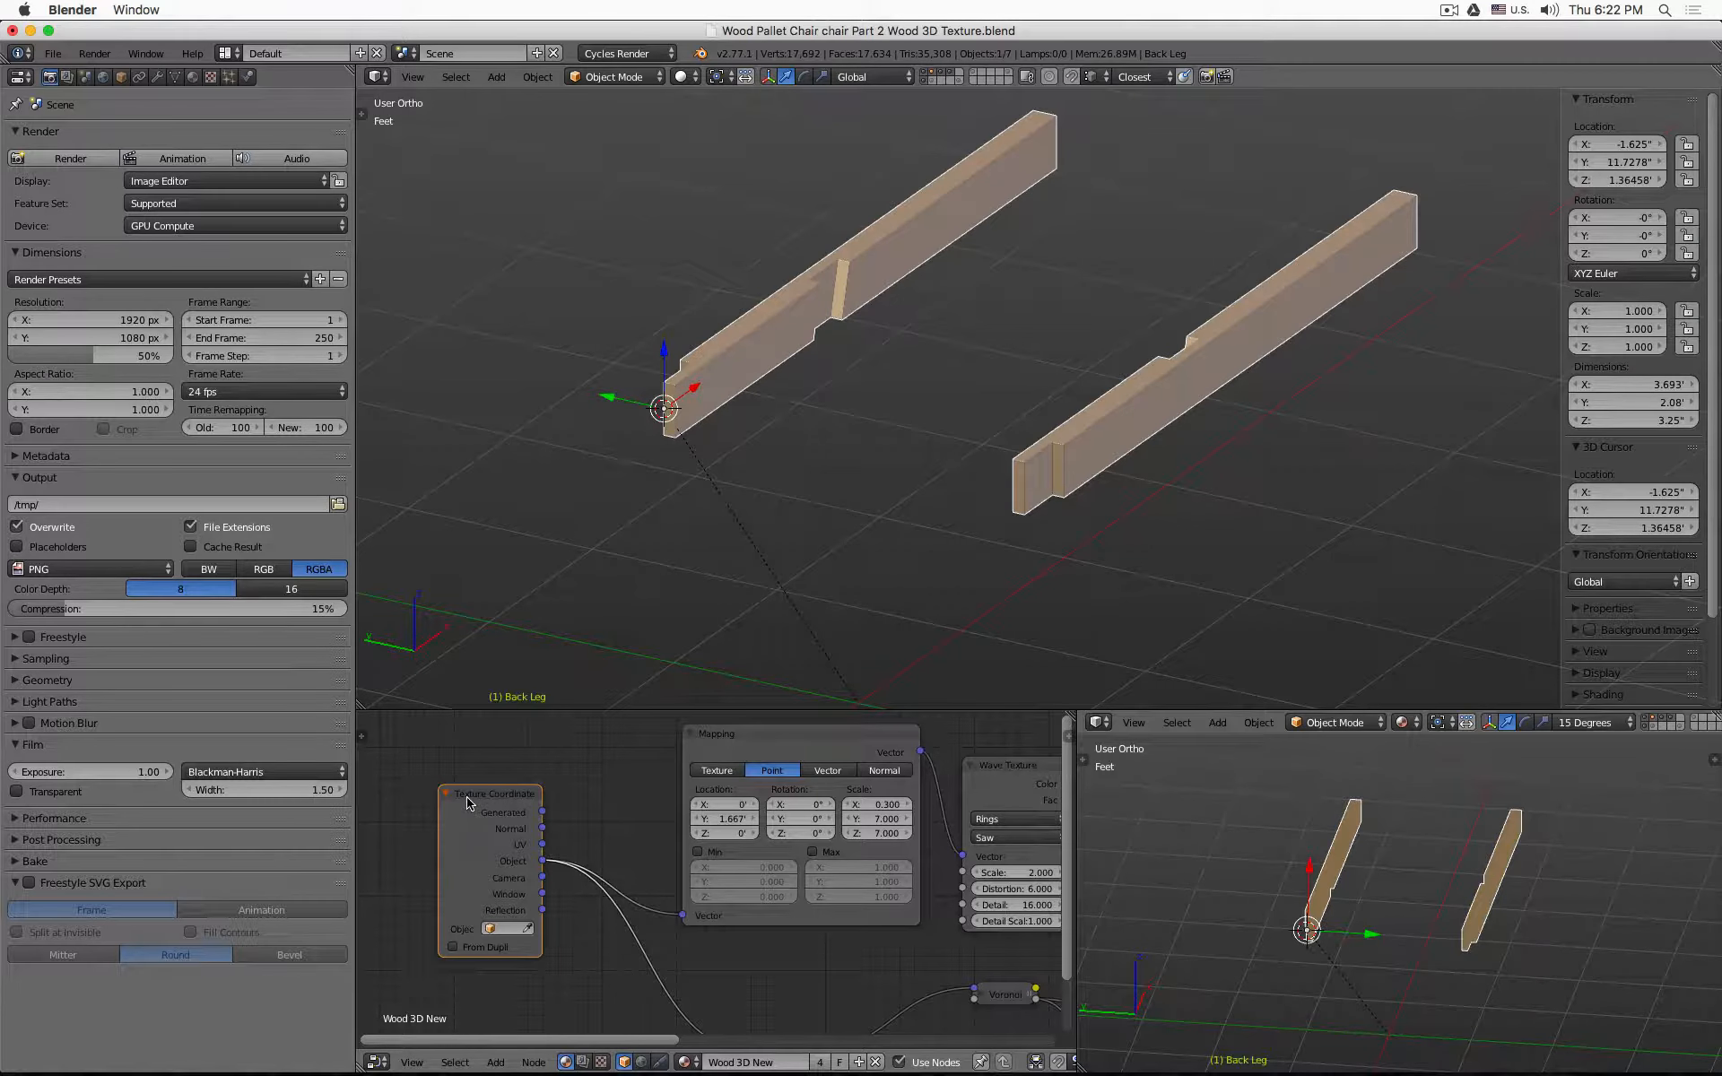
pyautogui.moveTo(476, 803); pyautogui.dragTo(477, 770)
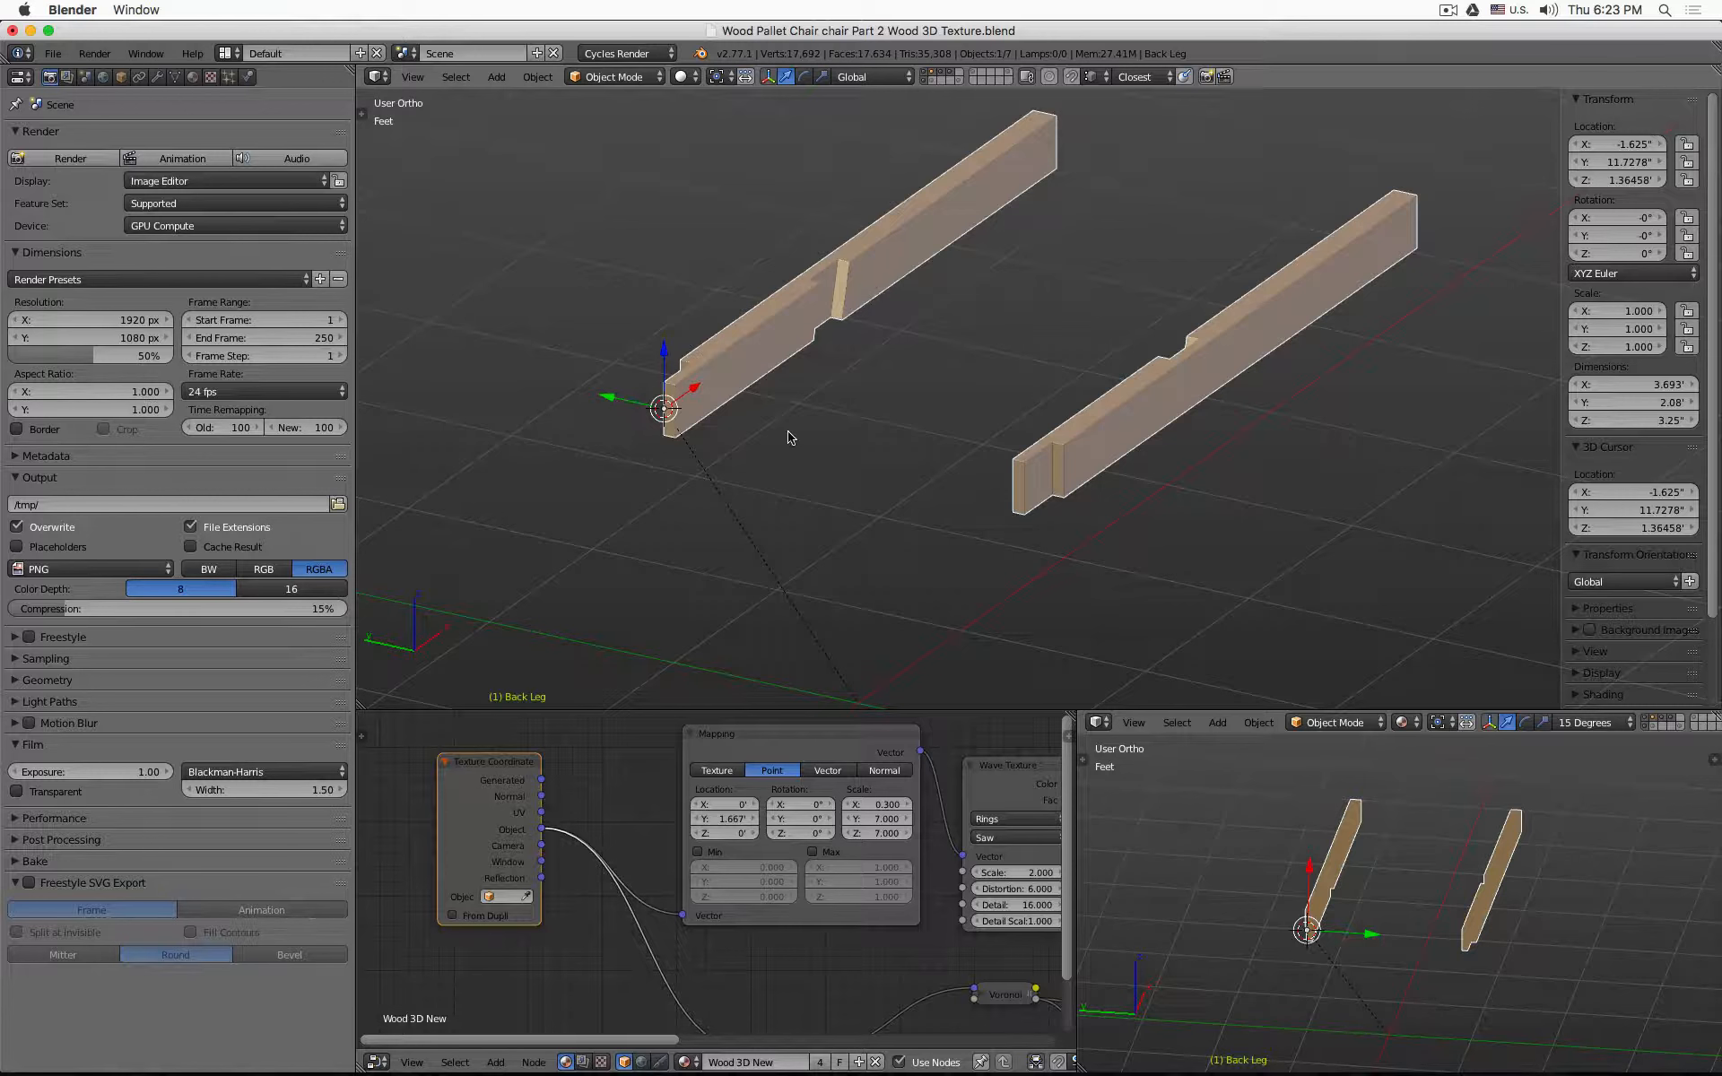
# - Add a plain axes empty at the back leg's origin
pyautogui.hotkey('shift', 'a')
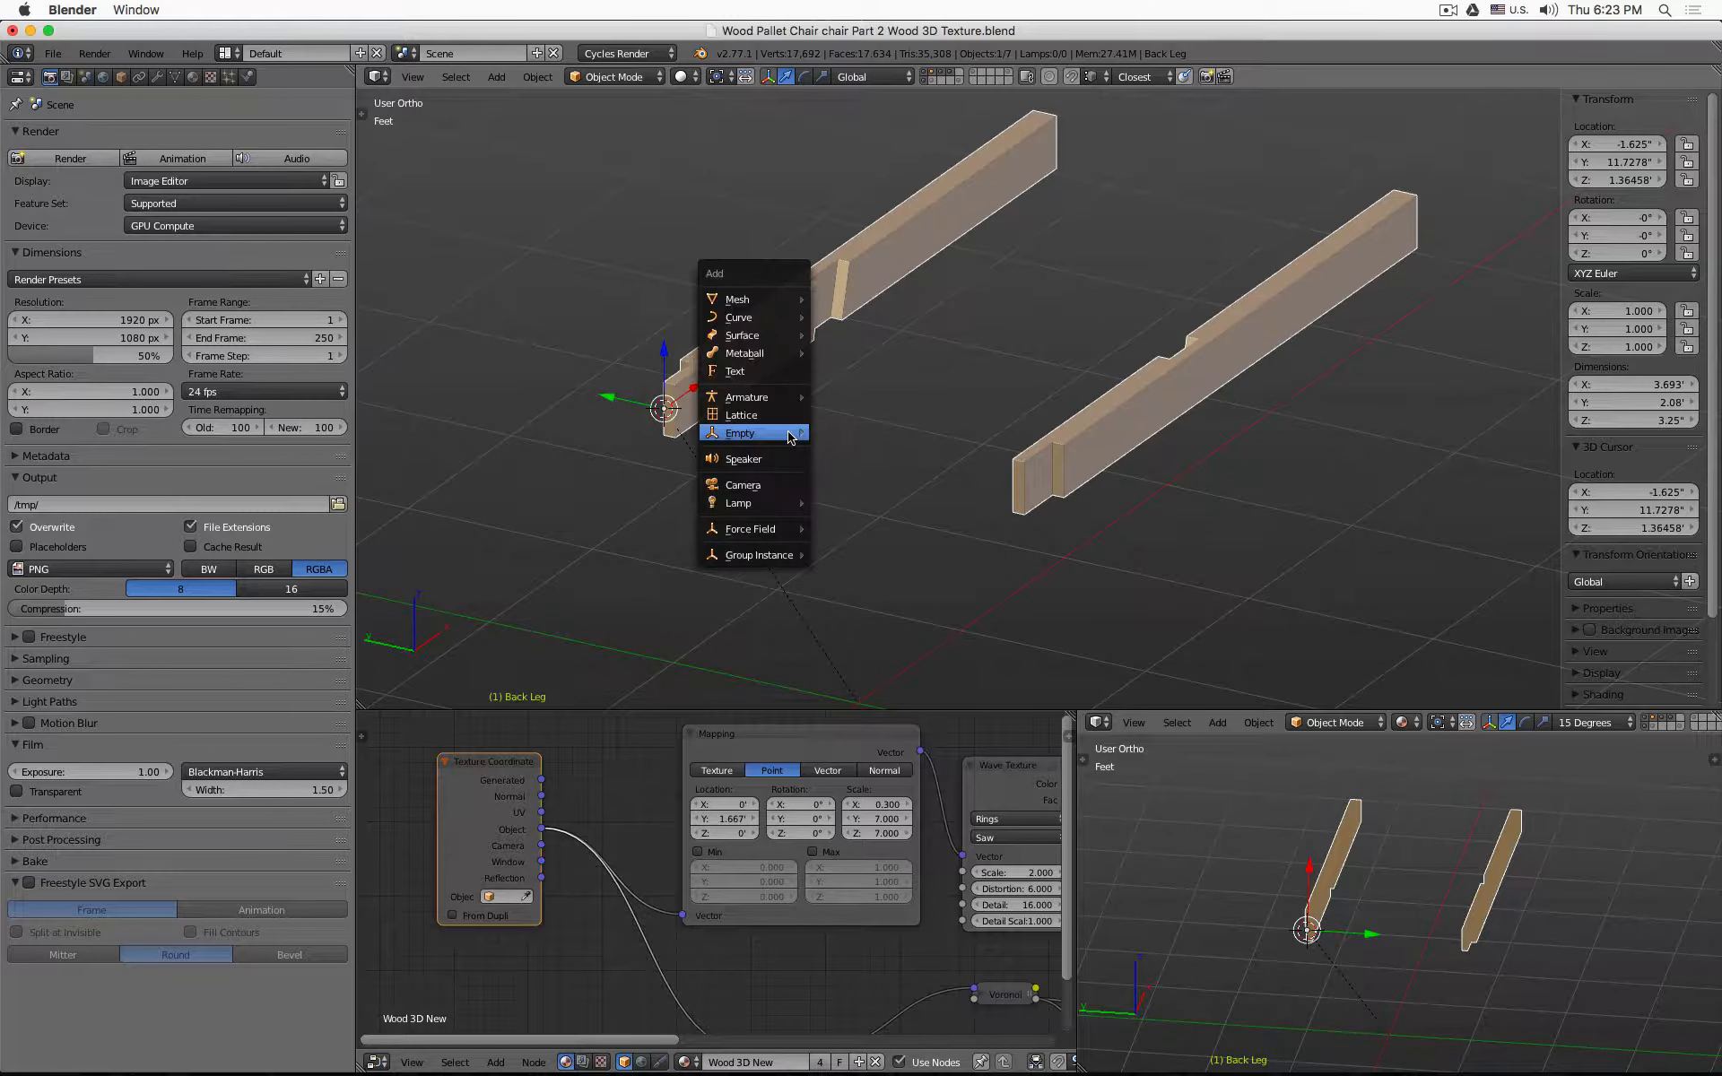
pyautogui.moveTo(789, 435)
pyautogui.click(850, 433)
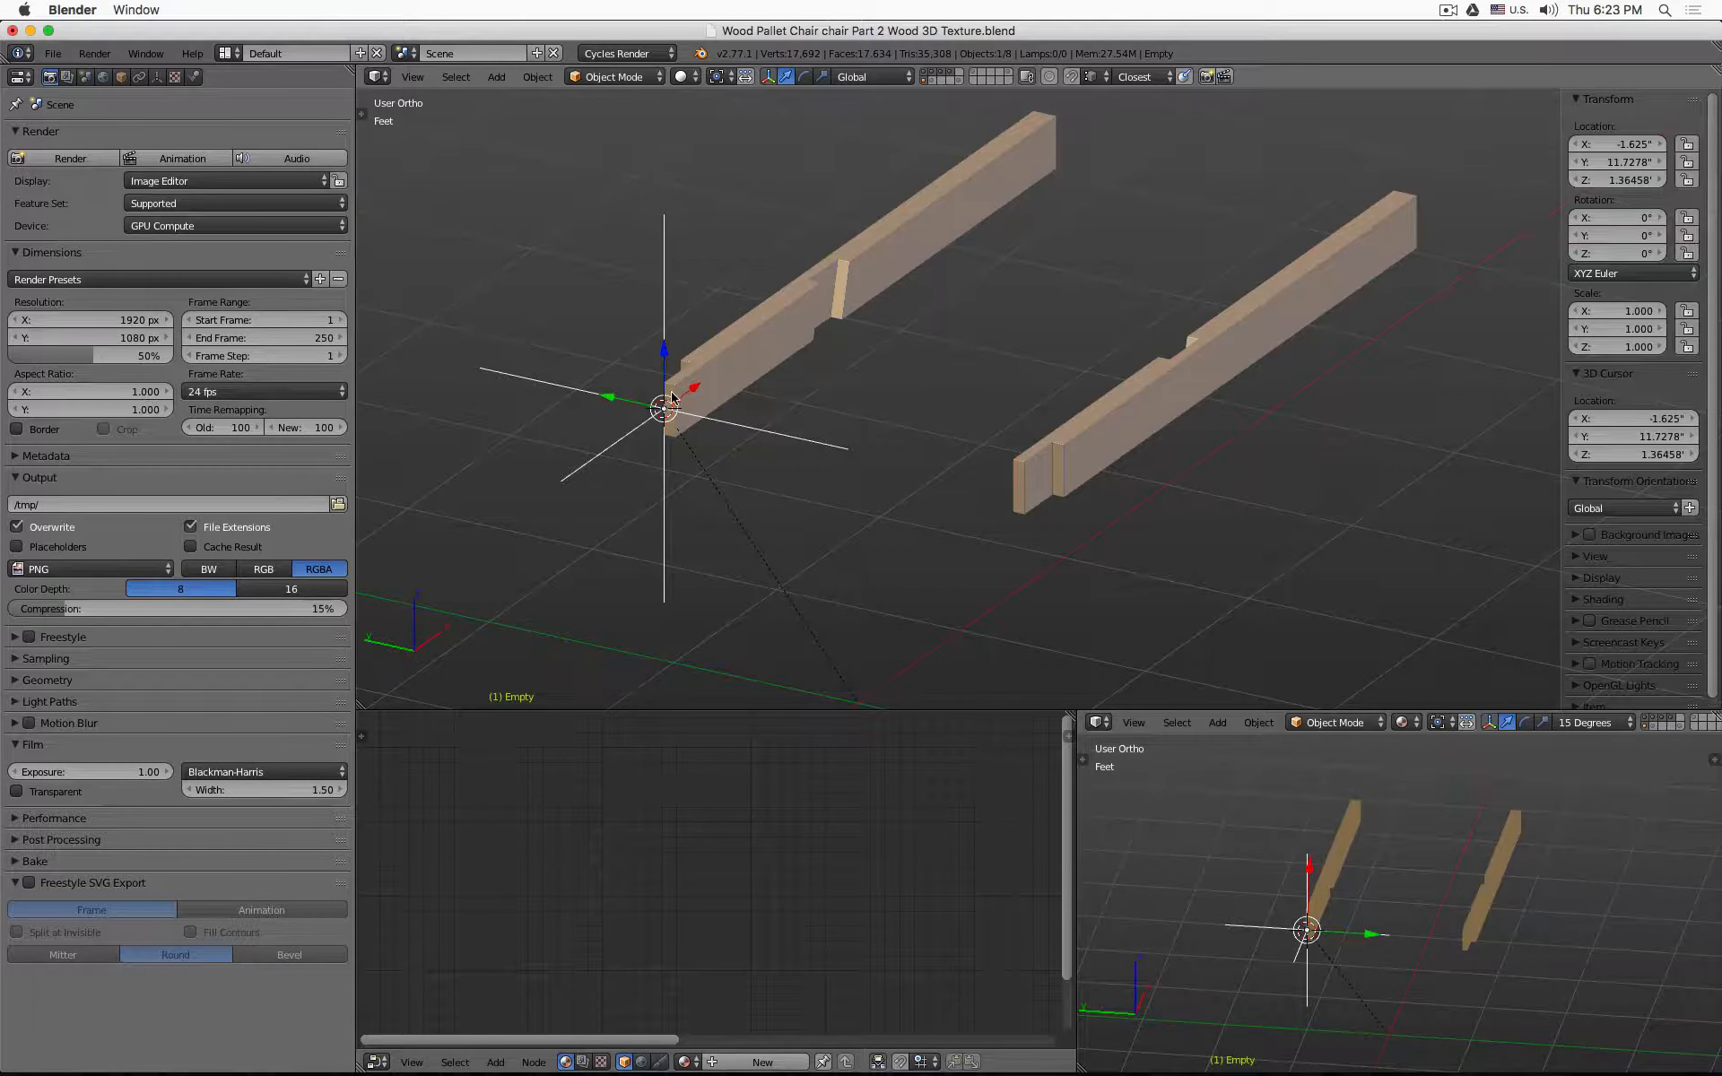
# - Assign the new empty as the reference object of the Texture Coordinate node in the back leg's wood material
pyautogui.rightClick(822, 299)
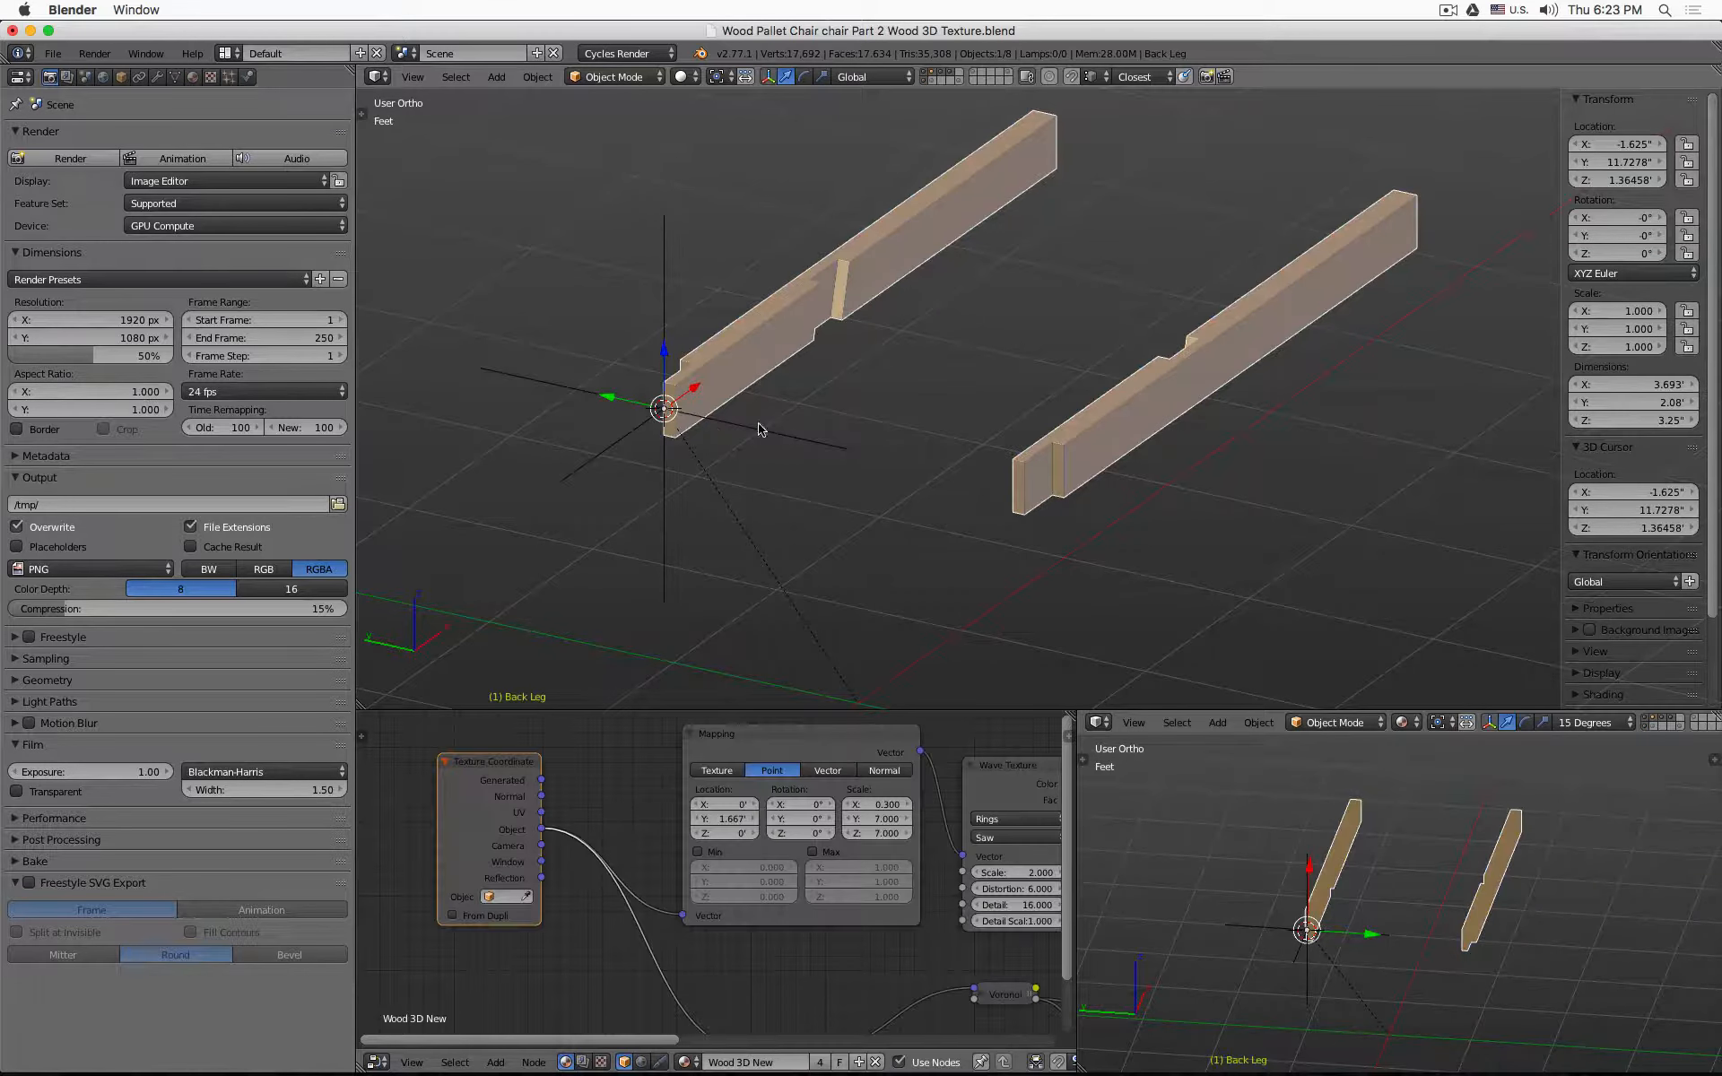
pyautogui.rightClick(797, 440)
pyautogui.click(856, 267)
pyautogui.scroll(2, 511, 856)
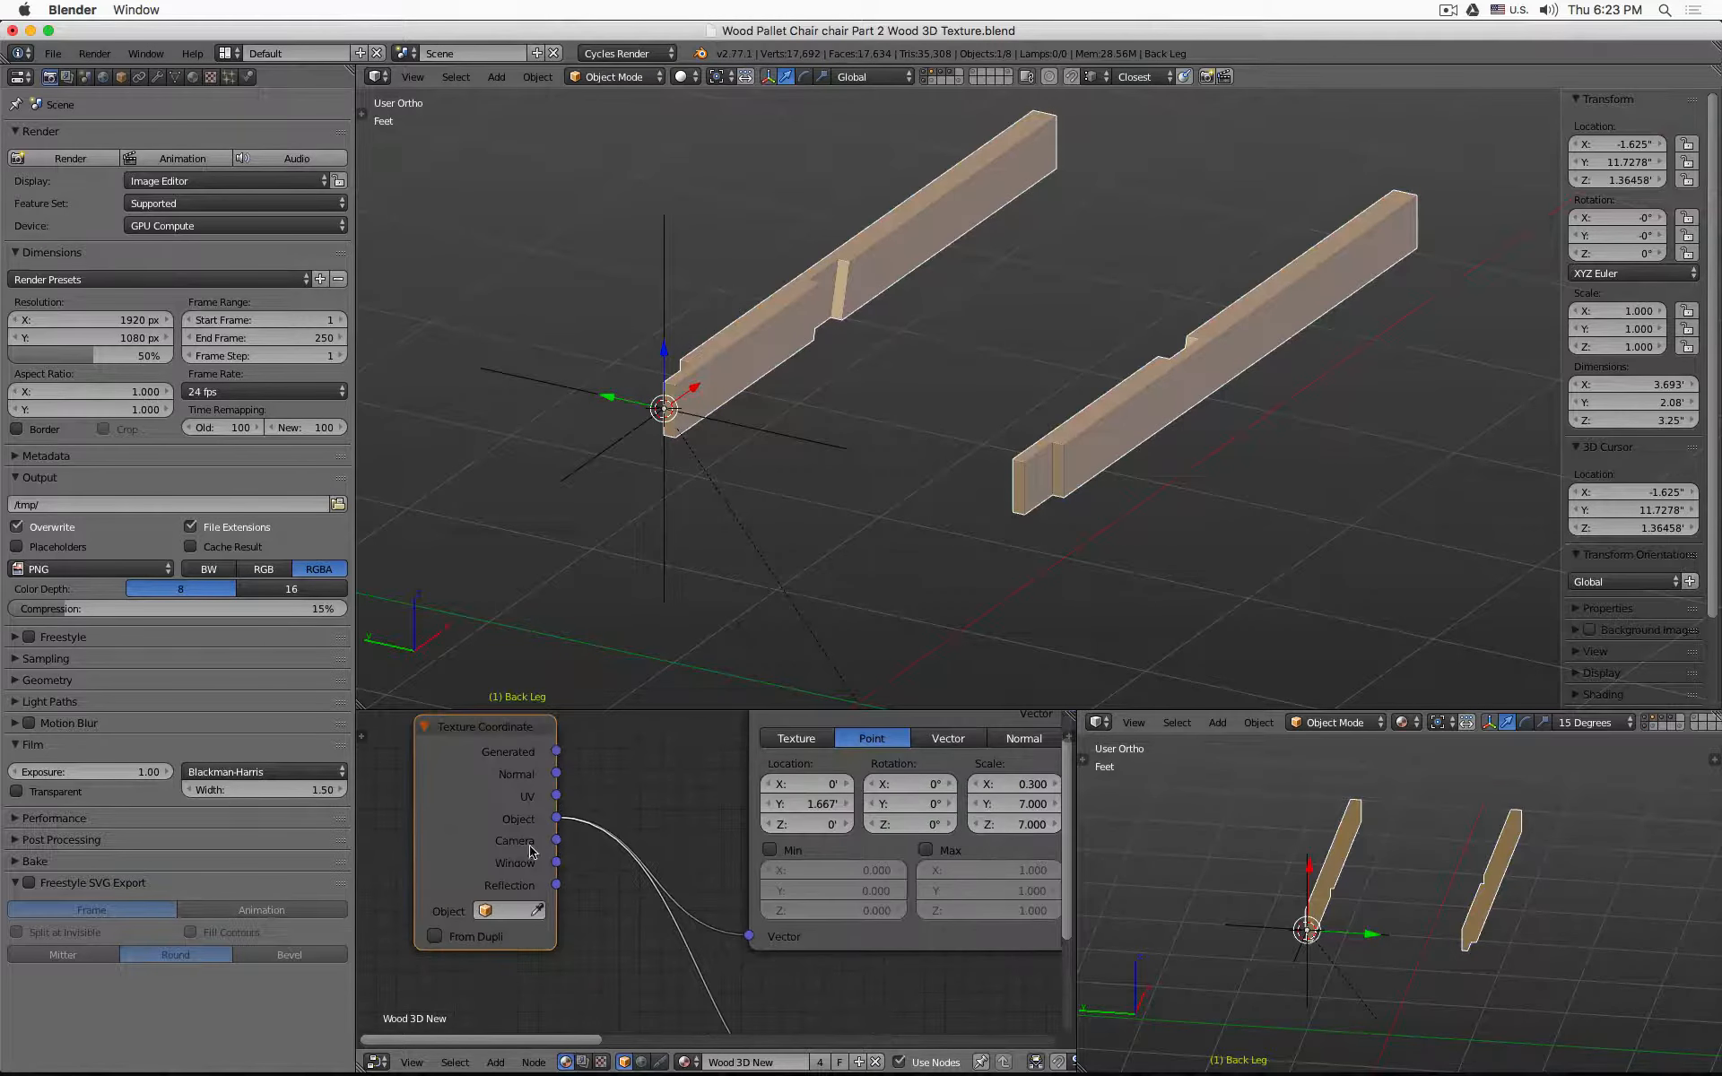
pyautogui.click(538, 910)
pyautogui.click(577, 466)
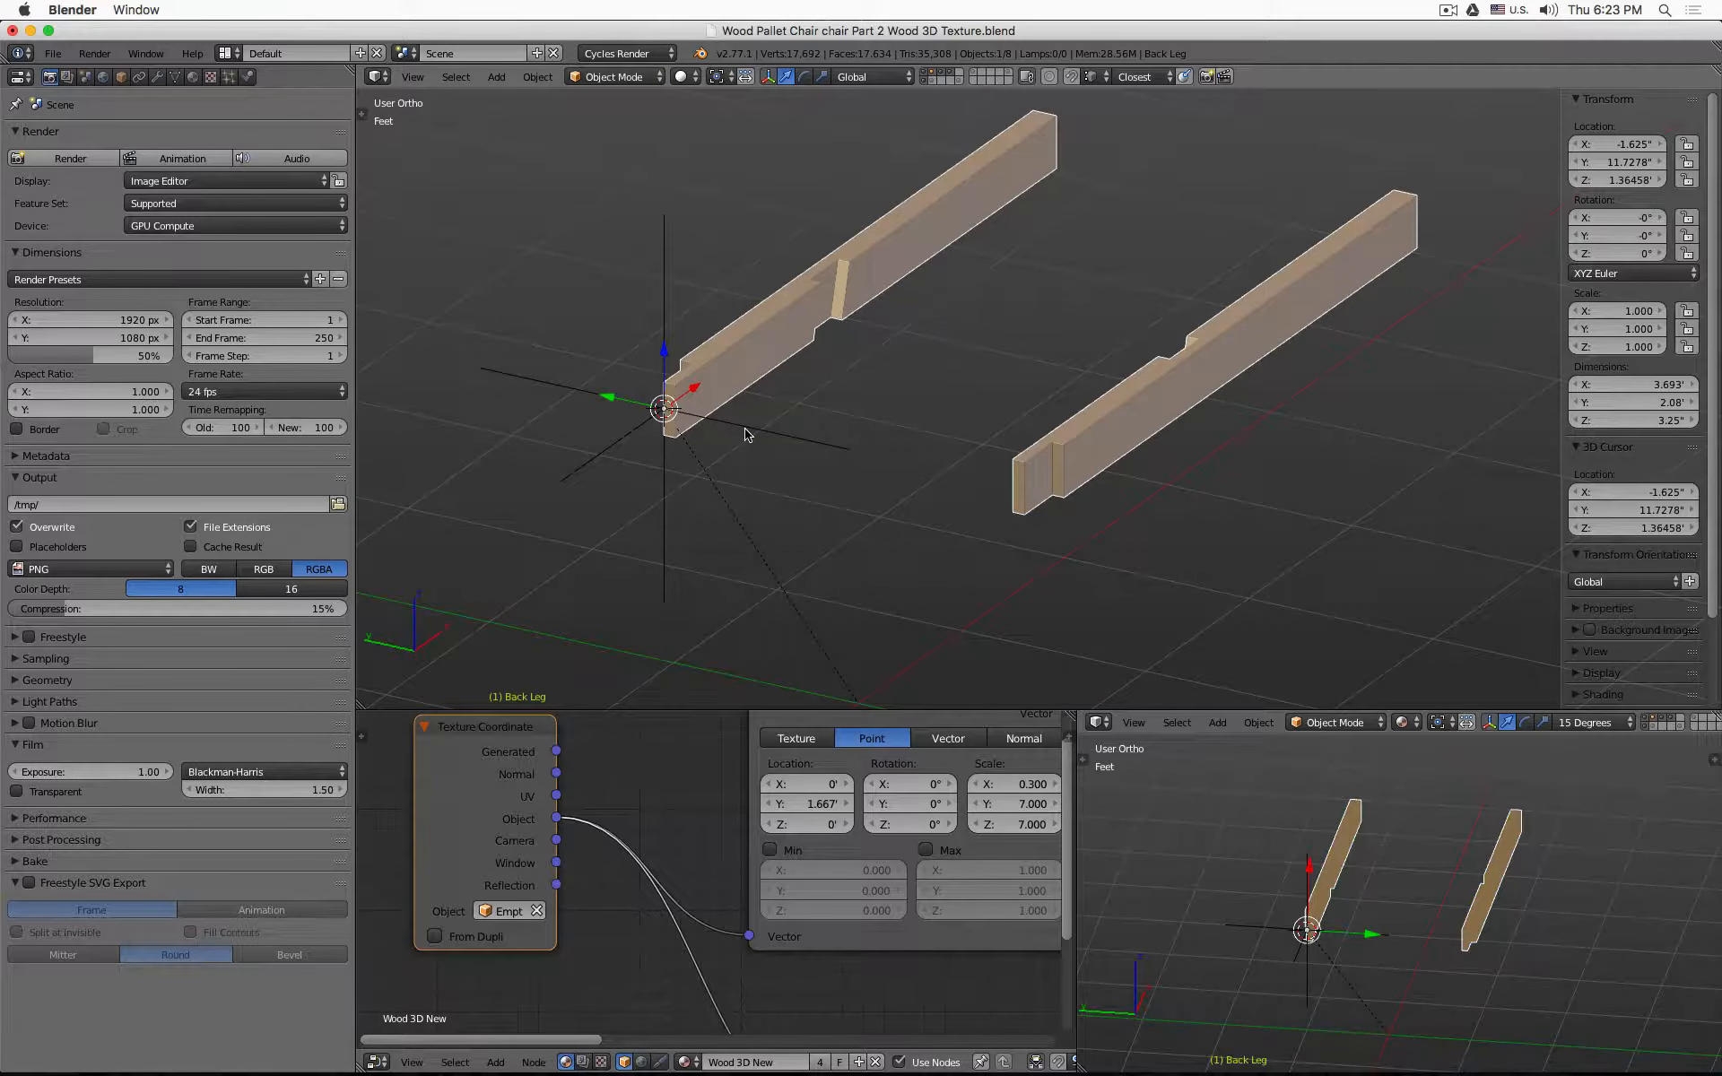
# - With the legs in rendered shading, move the empty along Y to about -9.2", next to the mirrored leg, to shift the grain
pyautogui.rightClick(811, 441)
pyautogui.hotkey('shift', 'z')
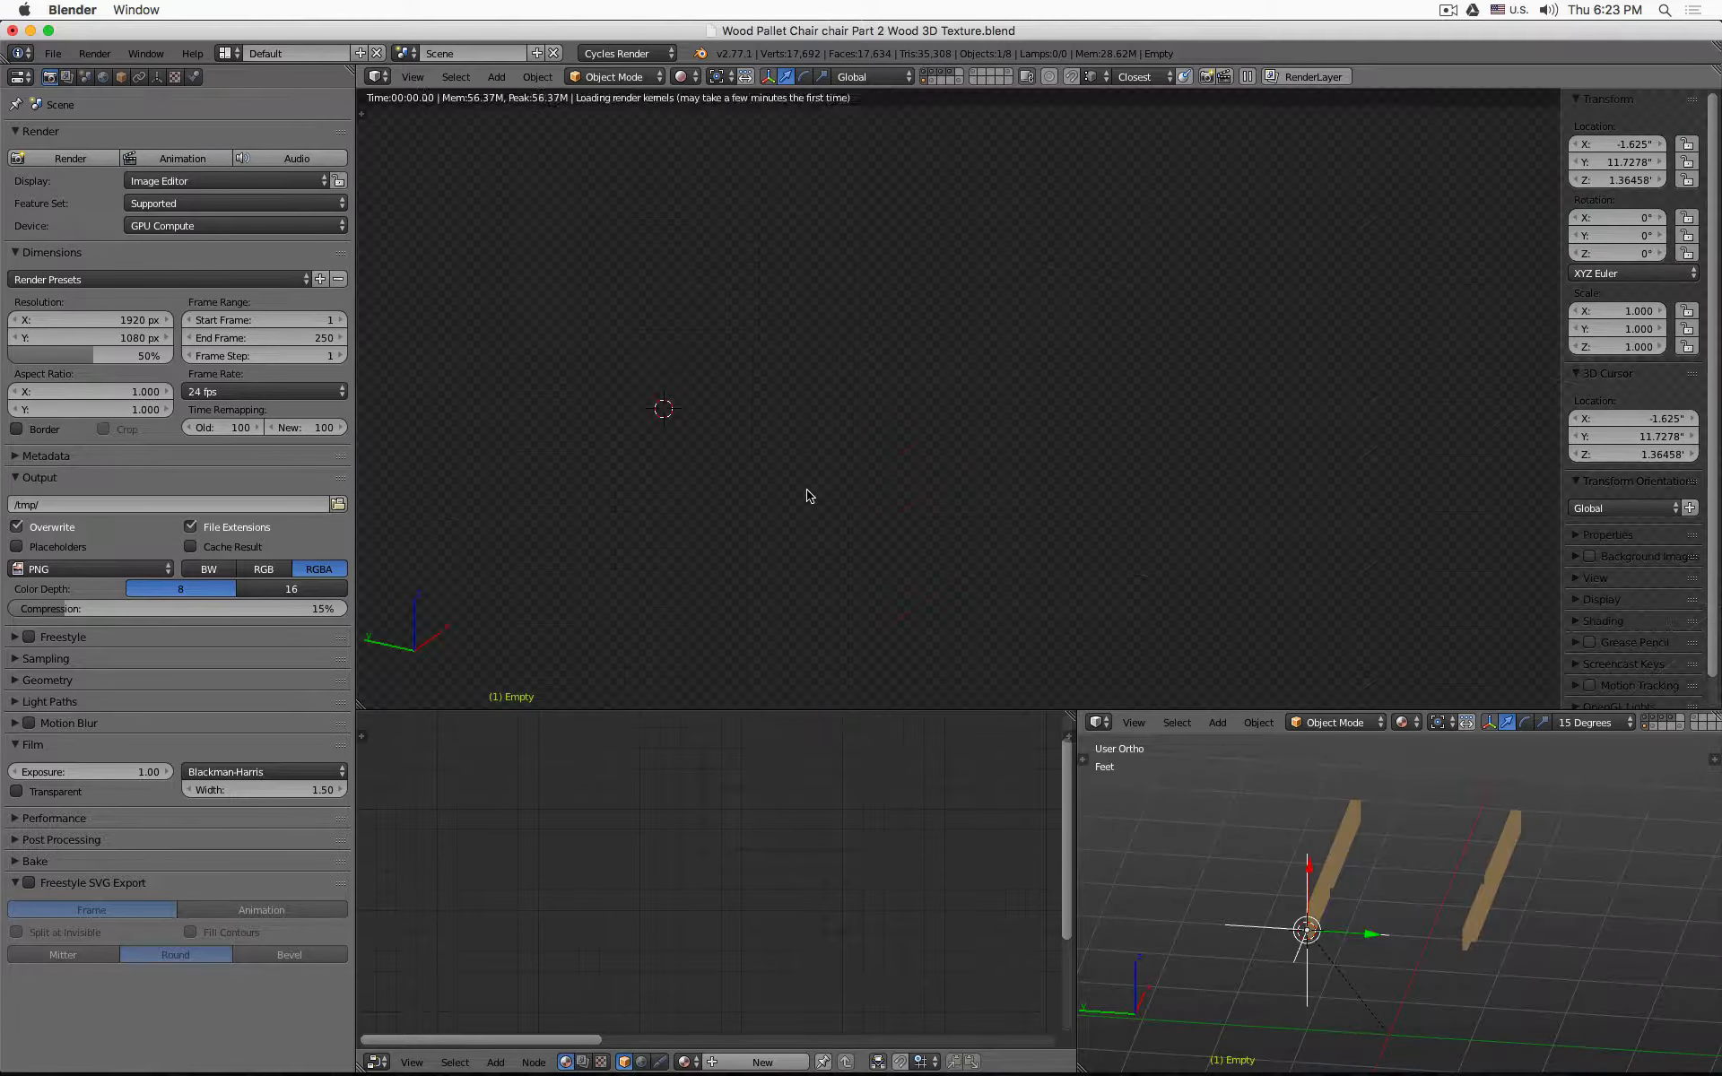
pyautogui.scroll(4, 660, 429)
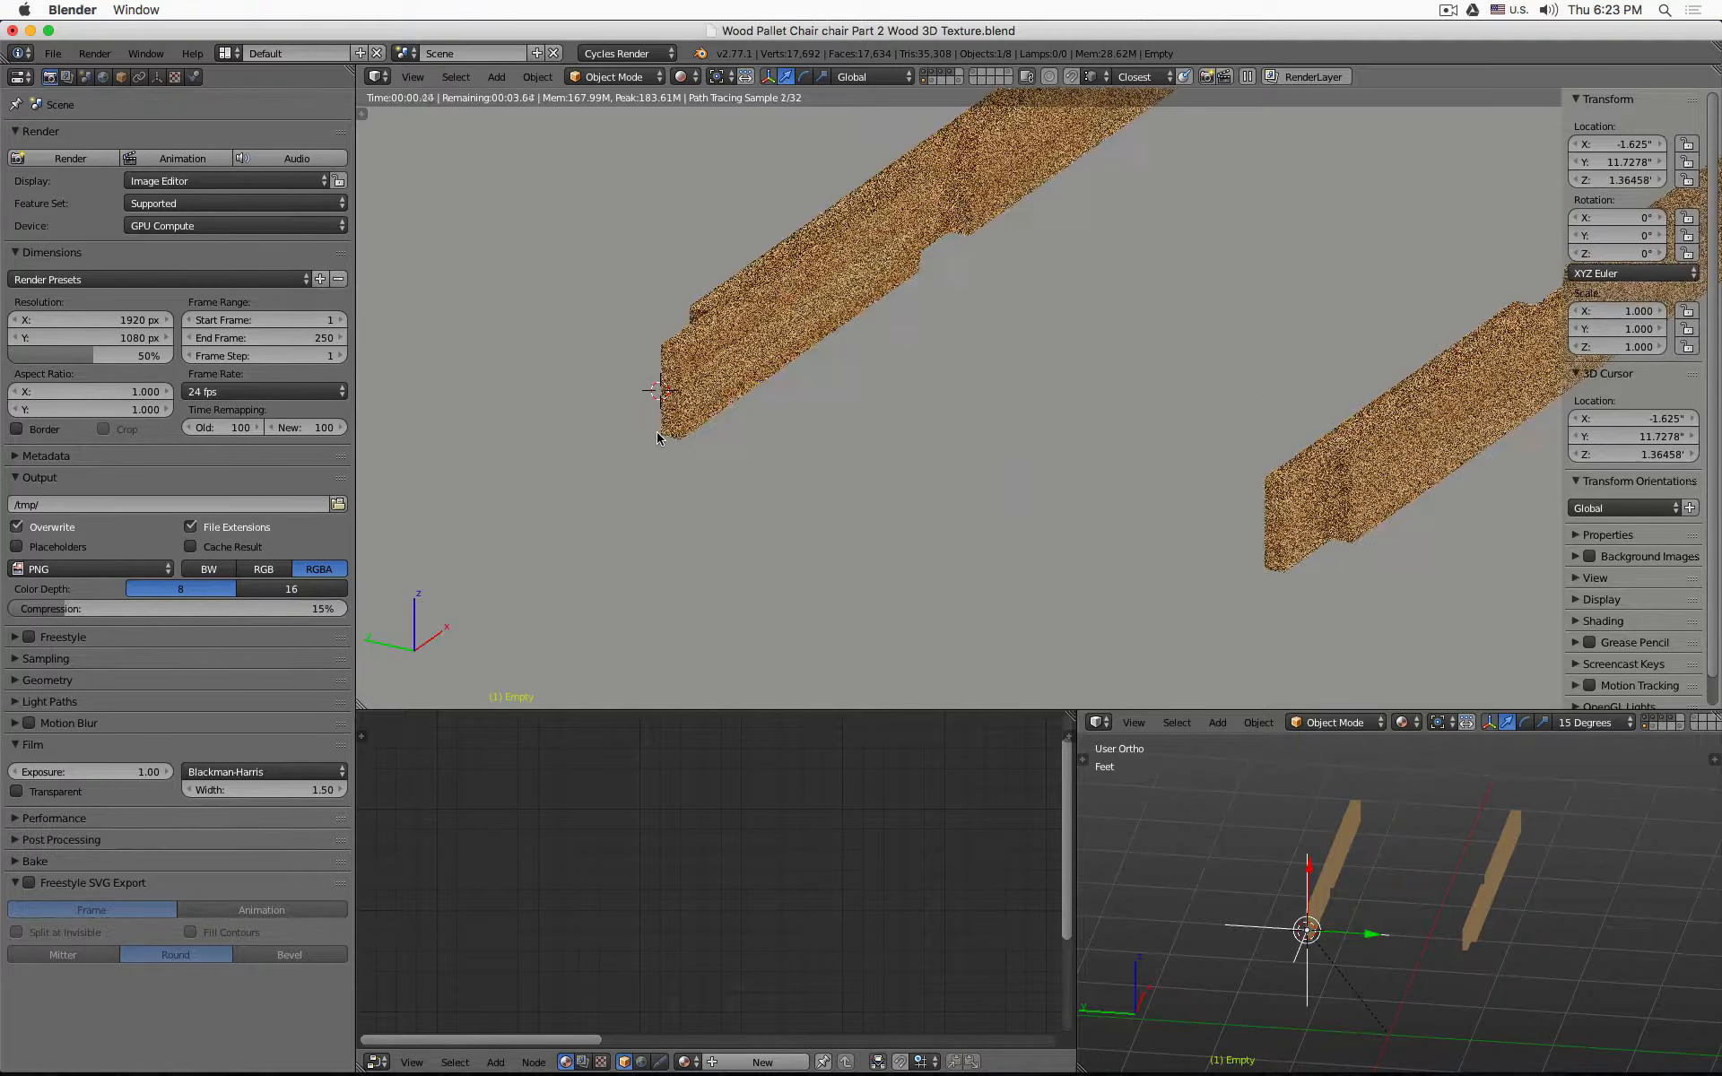
pyautogui.moveTo(657, 432); pyautogui.dragTo(691, 428, button='middle')
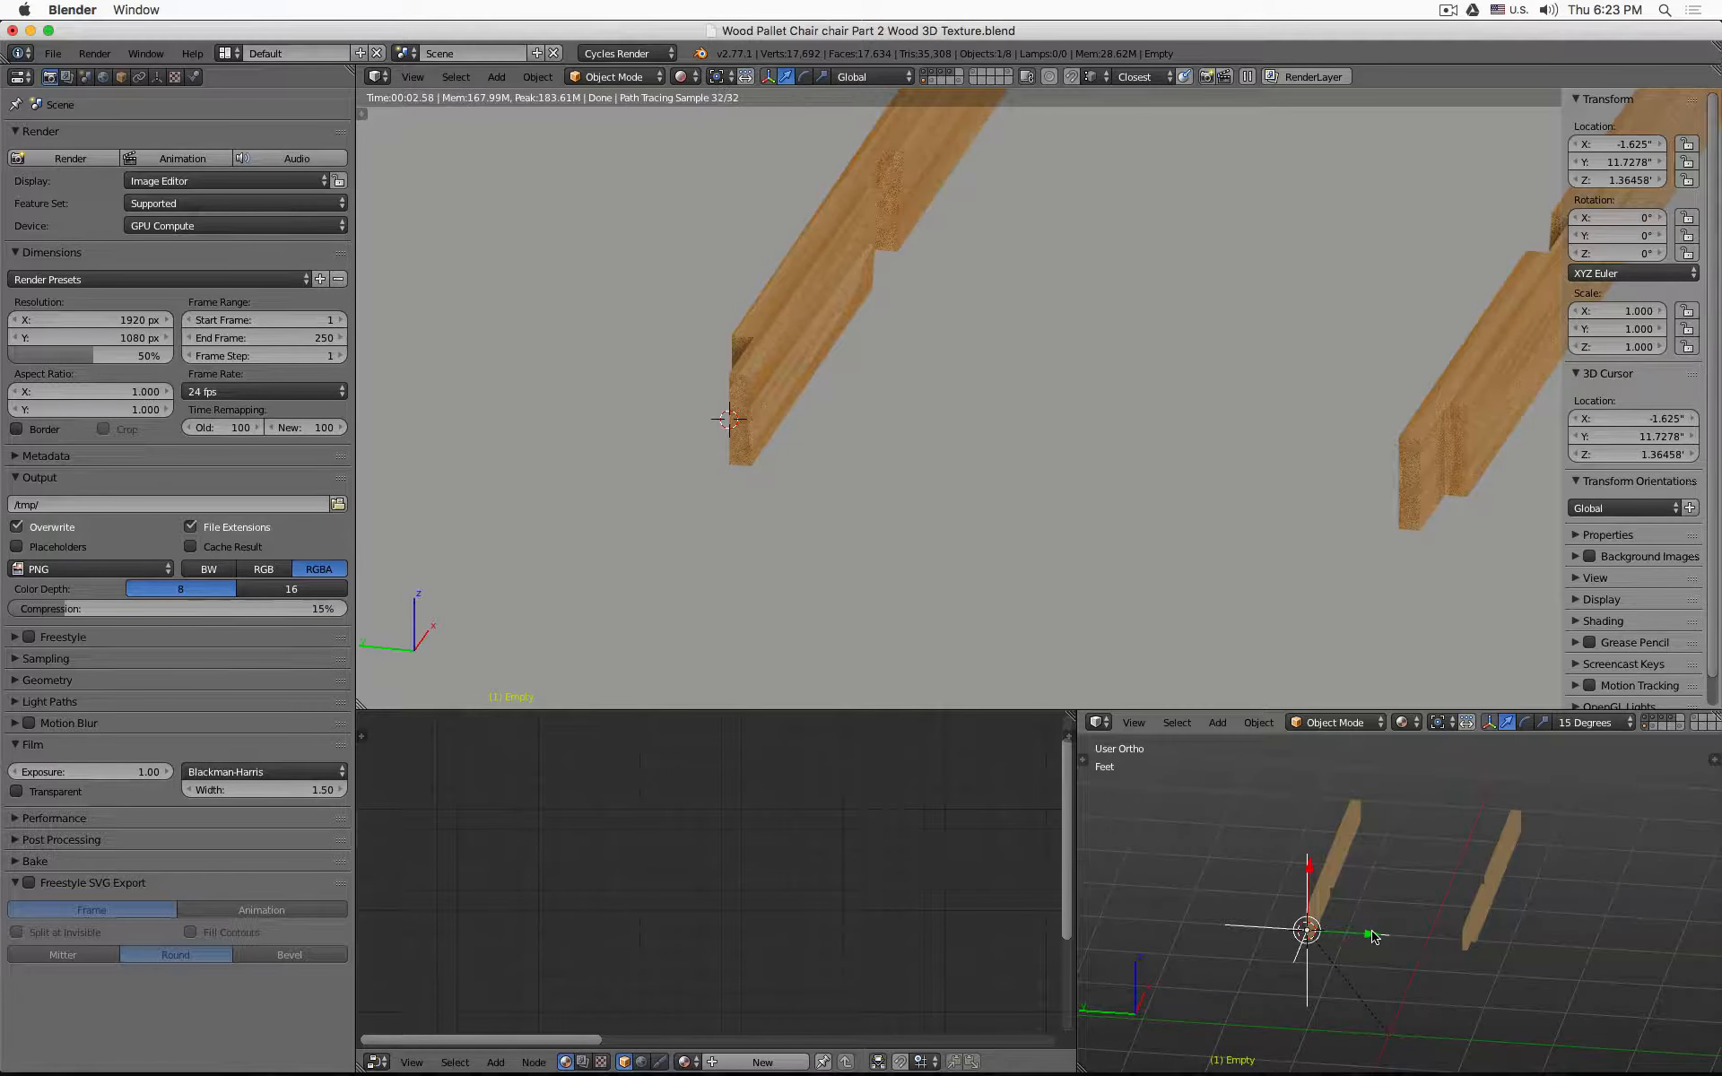
pyautogui.moveTo(1373, 937); pyautogui.dragTo(1349, 936)
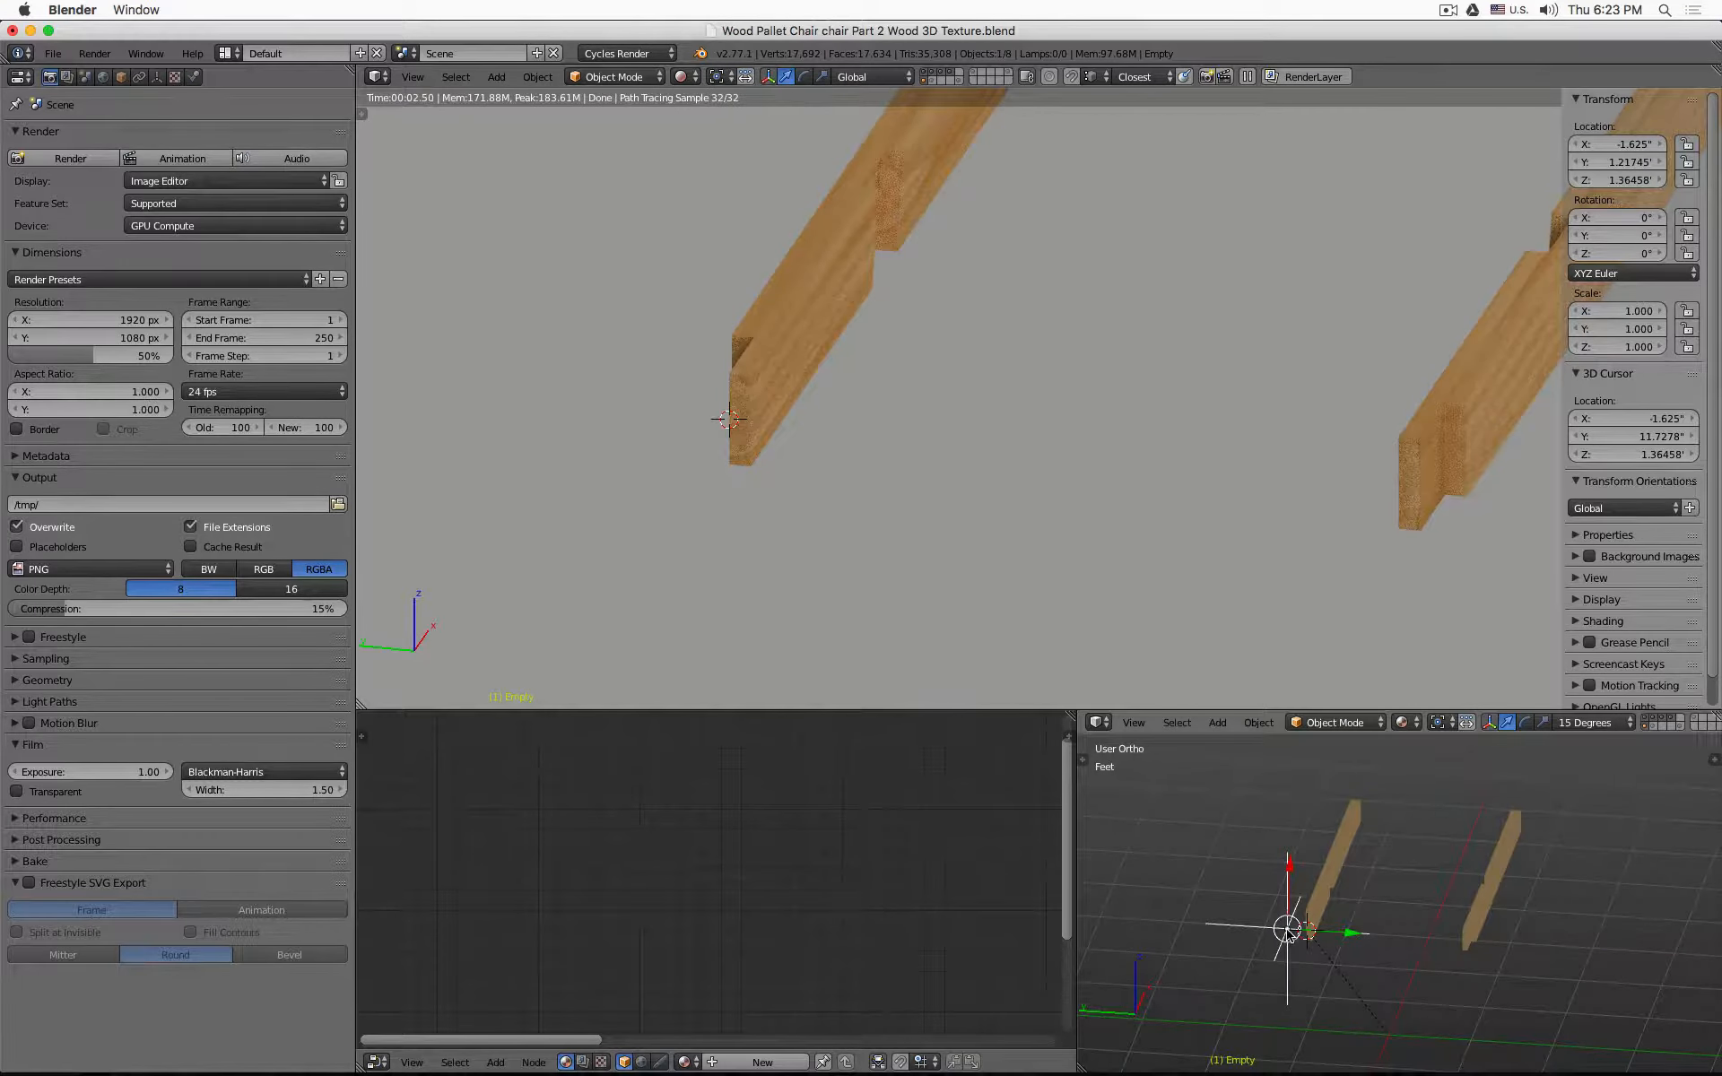
pyautogui.moveTo(1353, 935); pyautogui.dragTo(1510, 941)
pyautogui.scroll(3, 1498, 490)
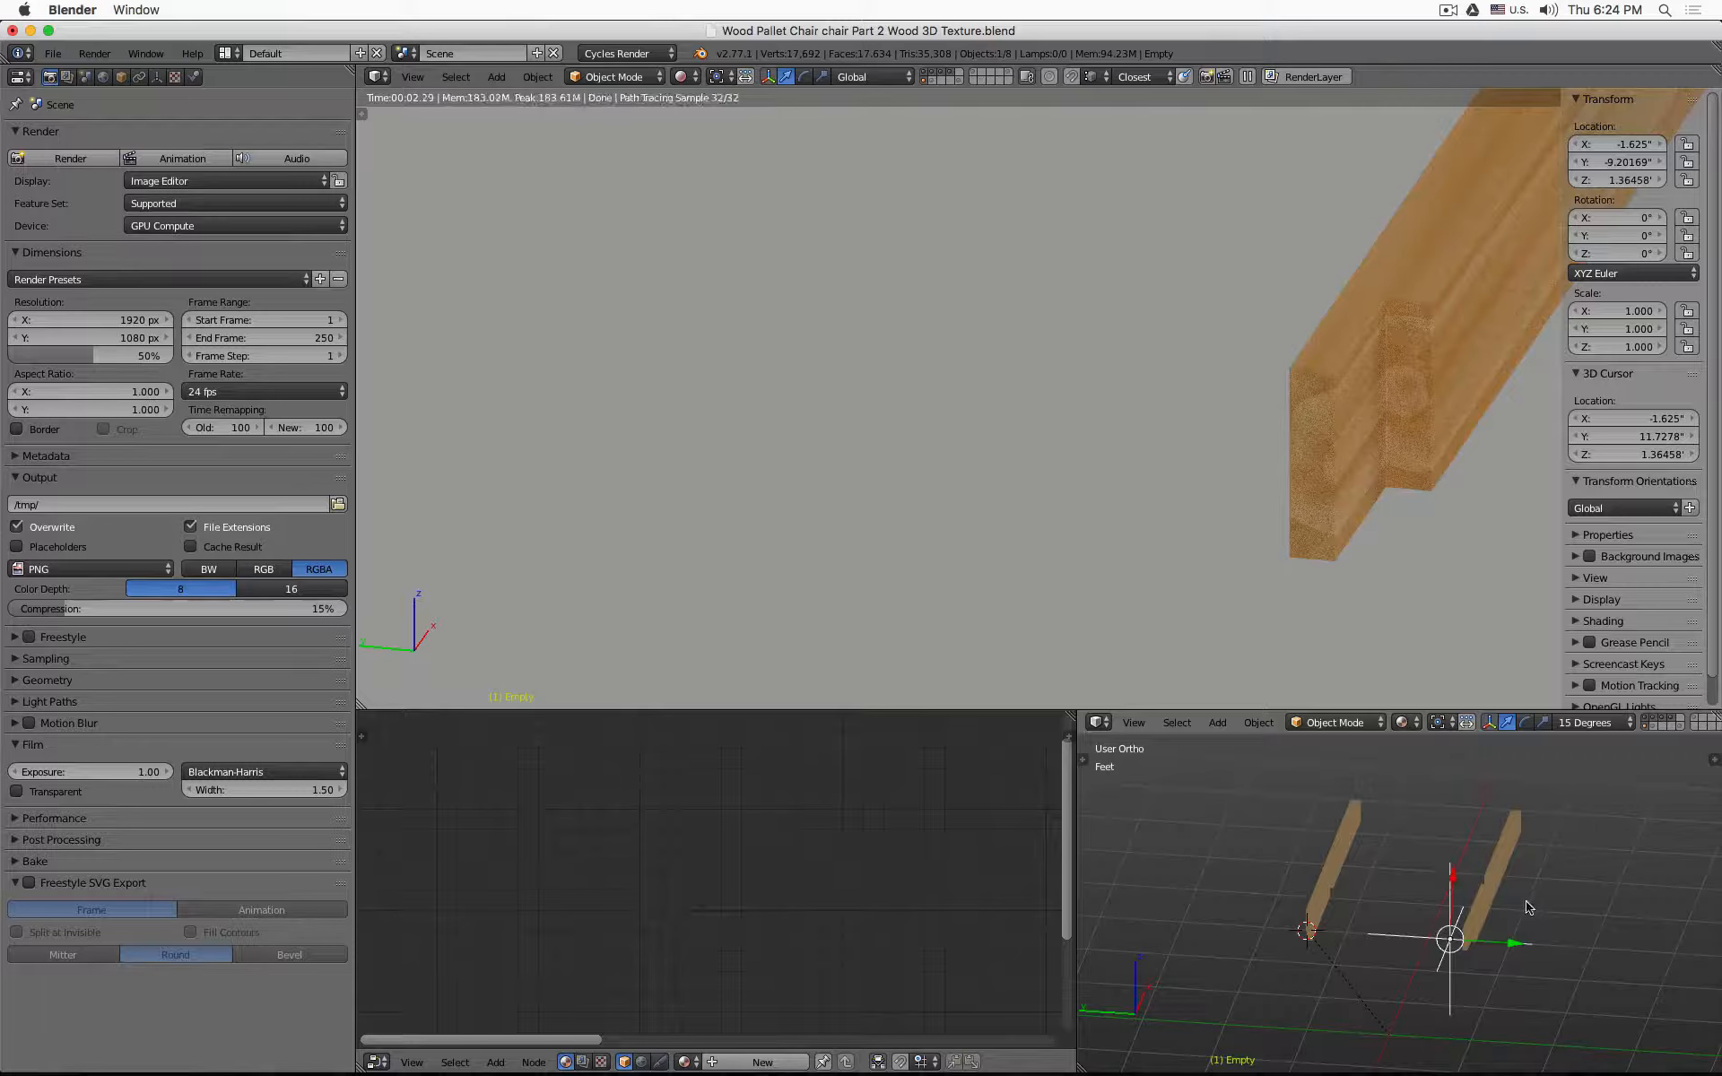
# - Scale the empty down to about 0.33 to tighten the wood grain, and reselect the back leg
pyautogui.press('s')
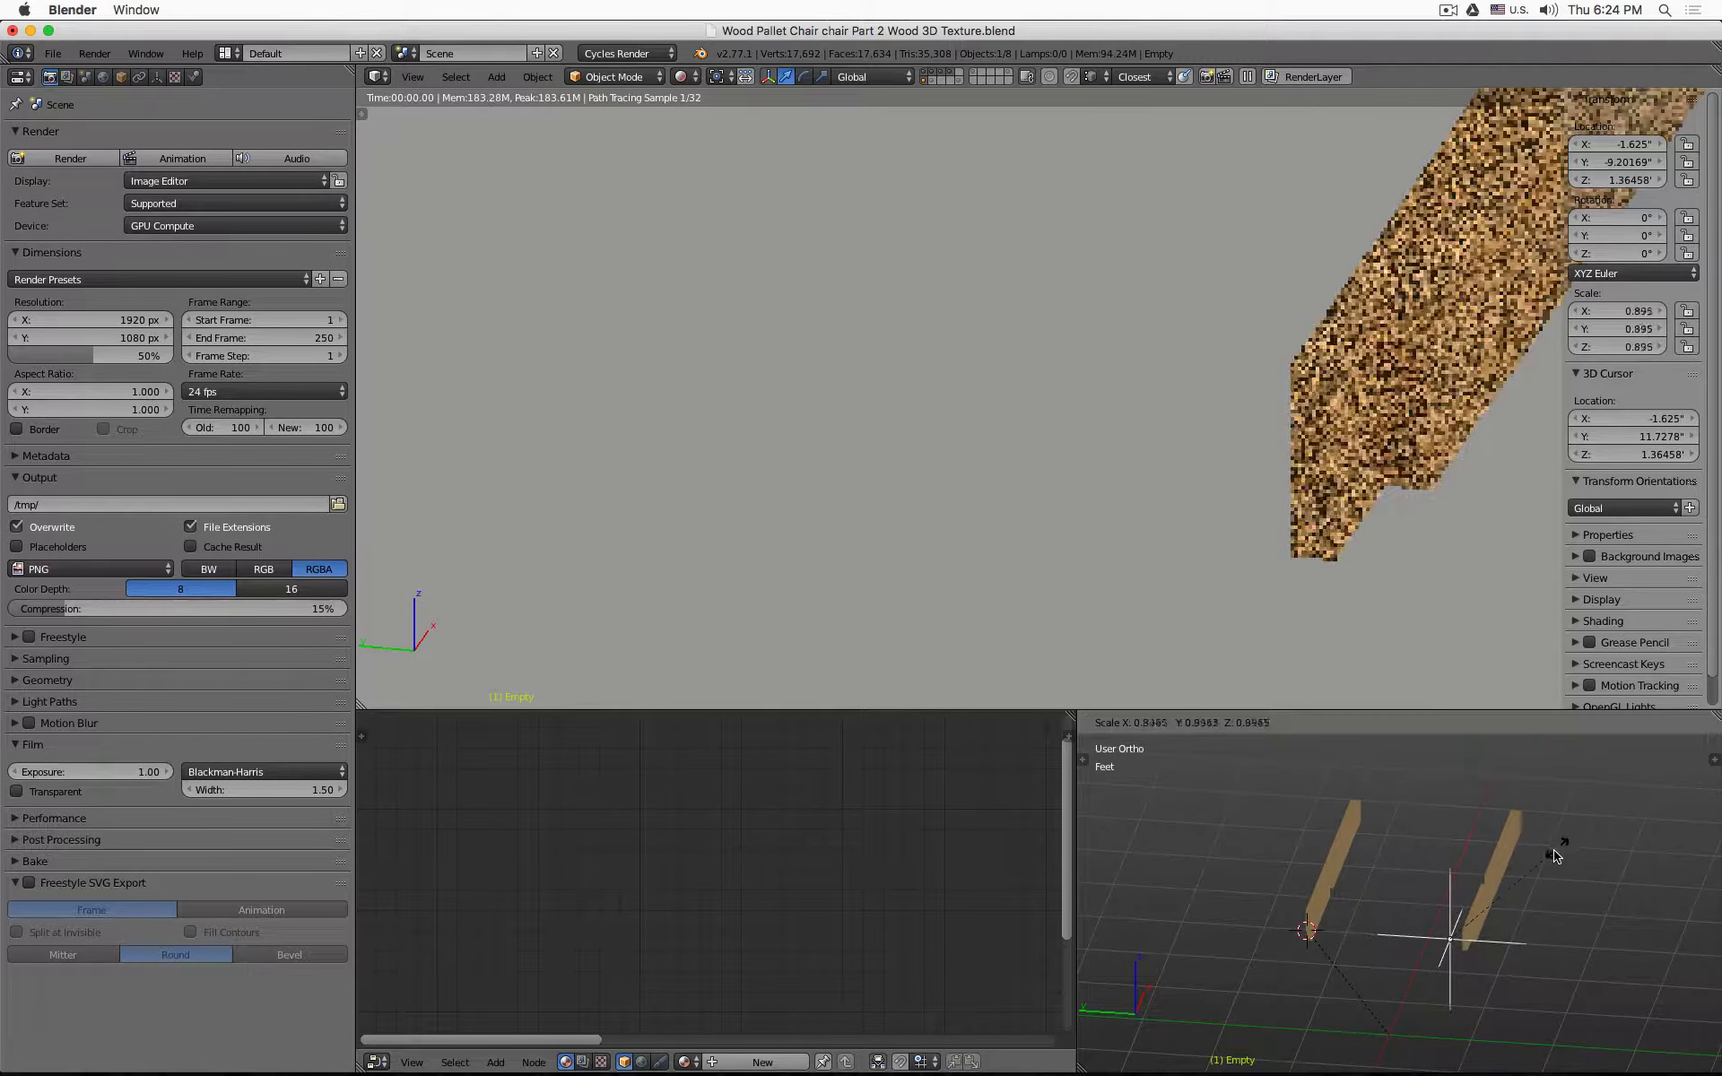
pyautogui.click(1484, 901)
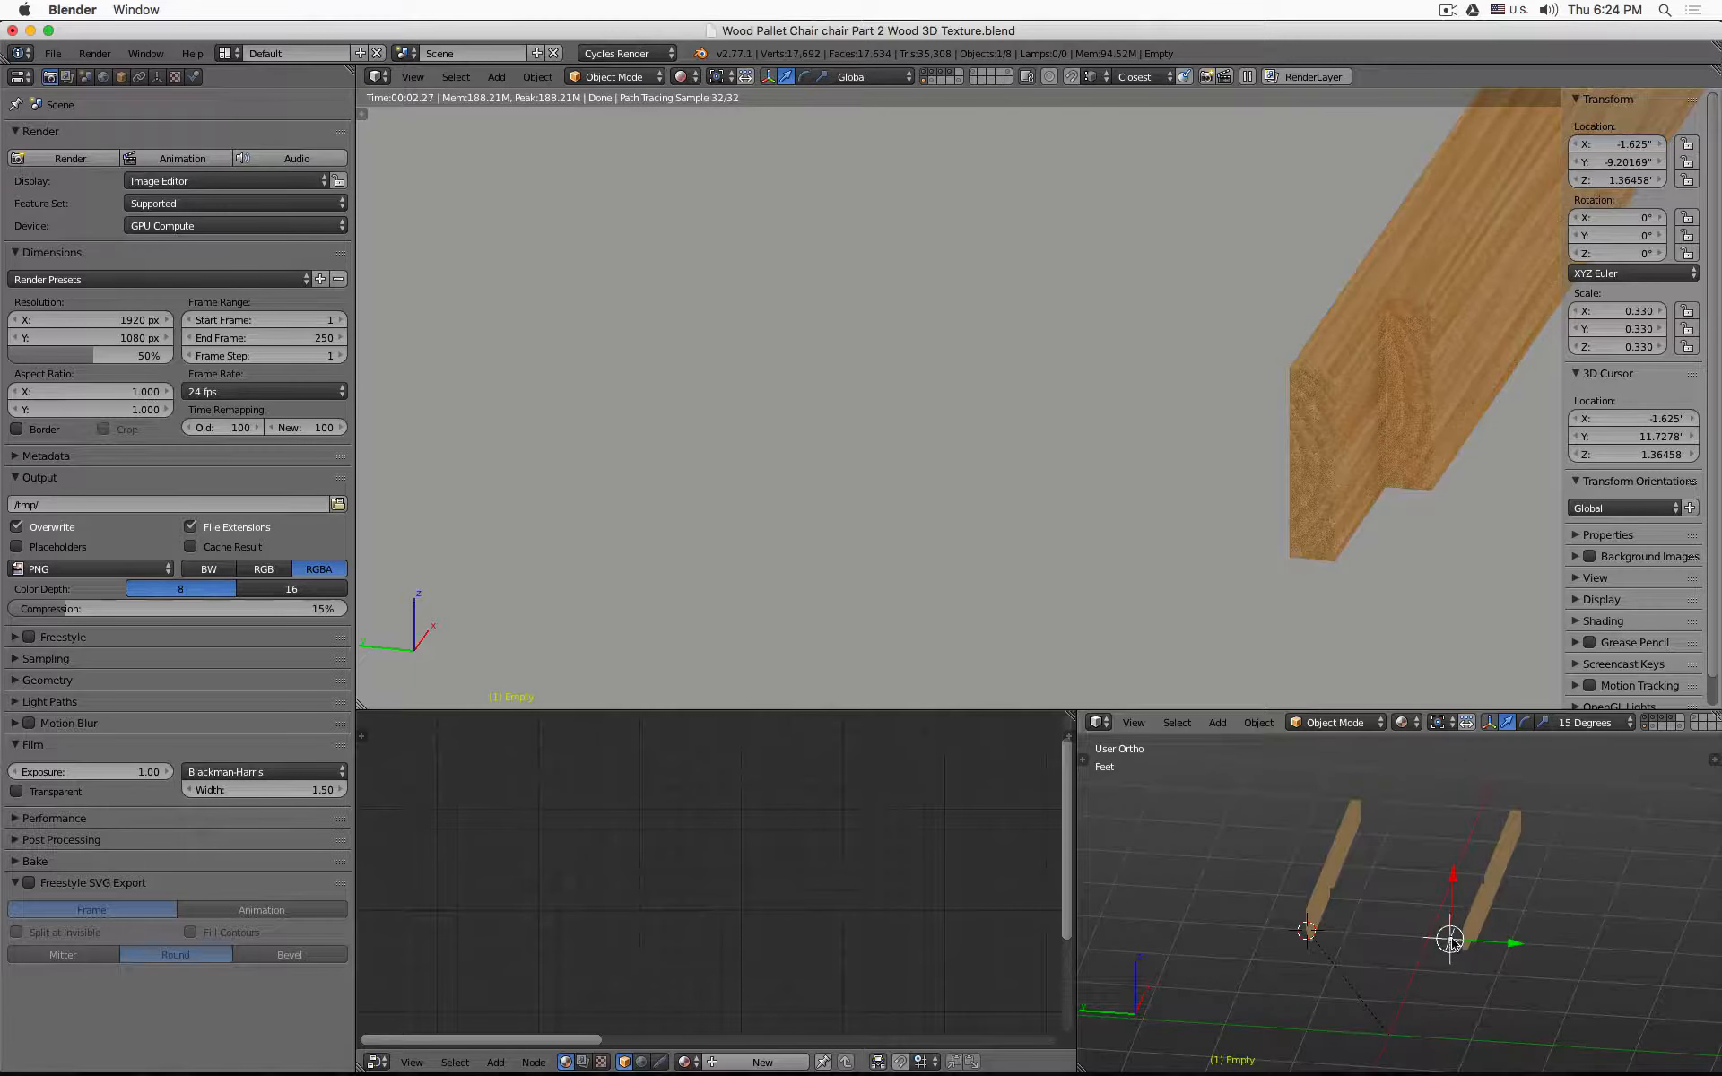
pyautogui.rightClick(1415, 414)
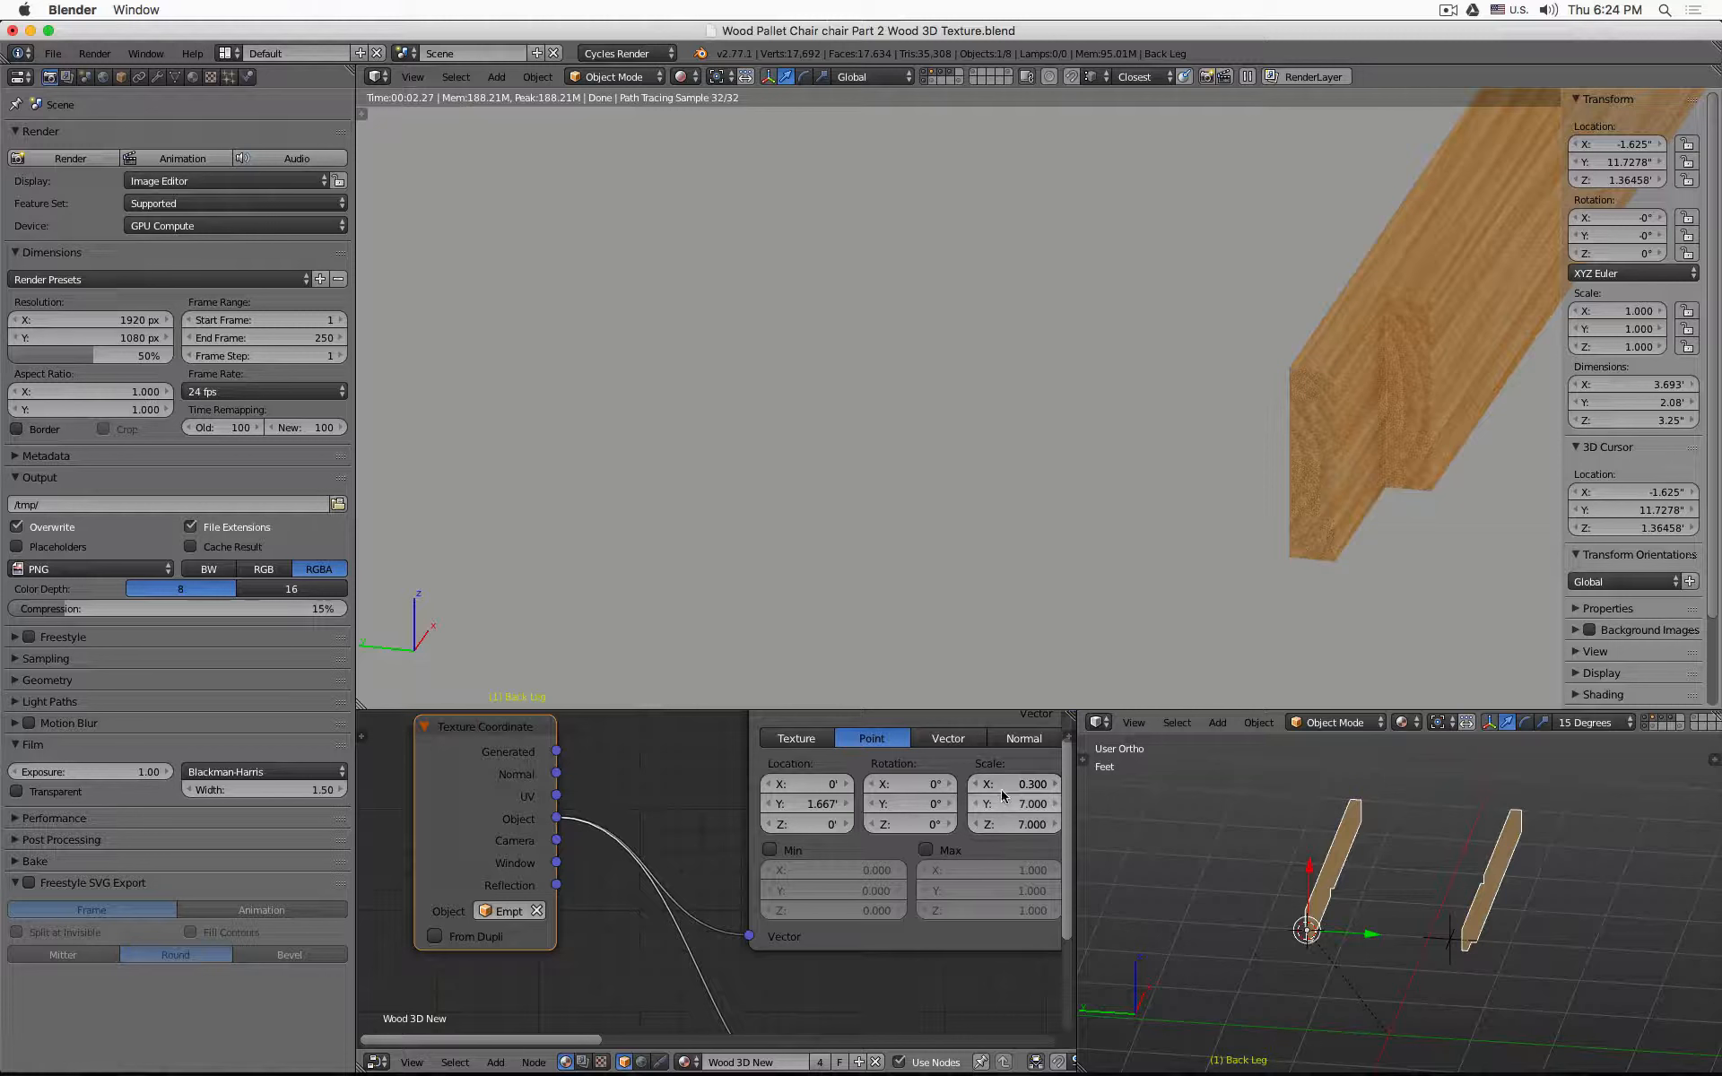
# - Try rotating the empty about the global Y axis to change the grain direction on the back legs
pyautogui.moveTo(1001, 789); pyautogui.dragTo(928, 792, button='middle')
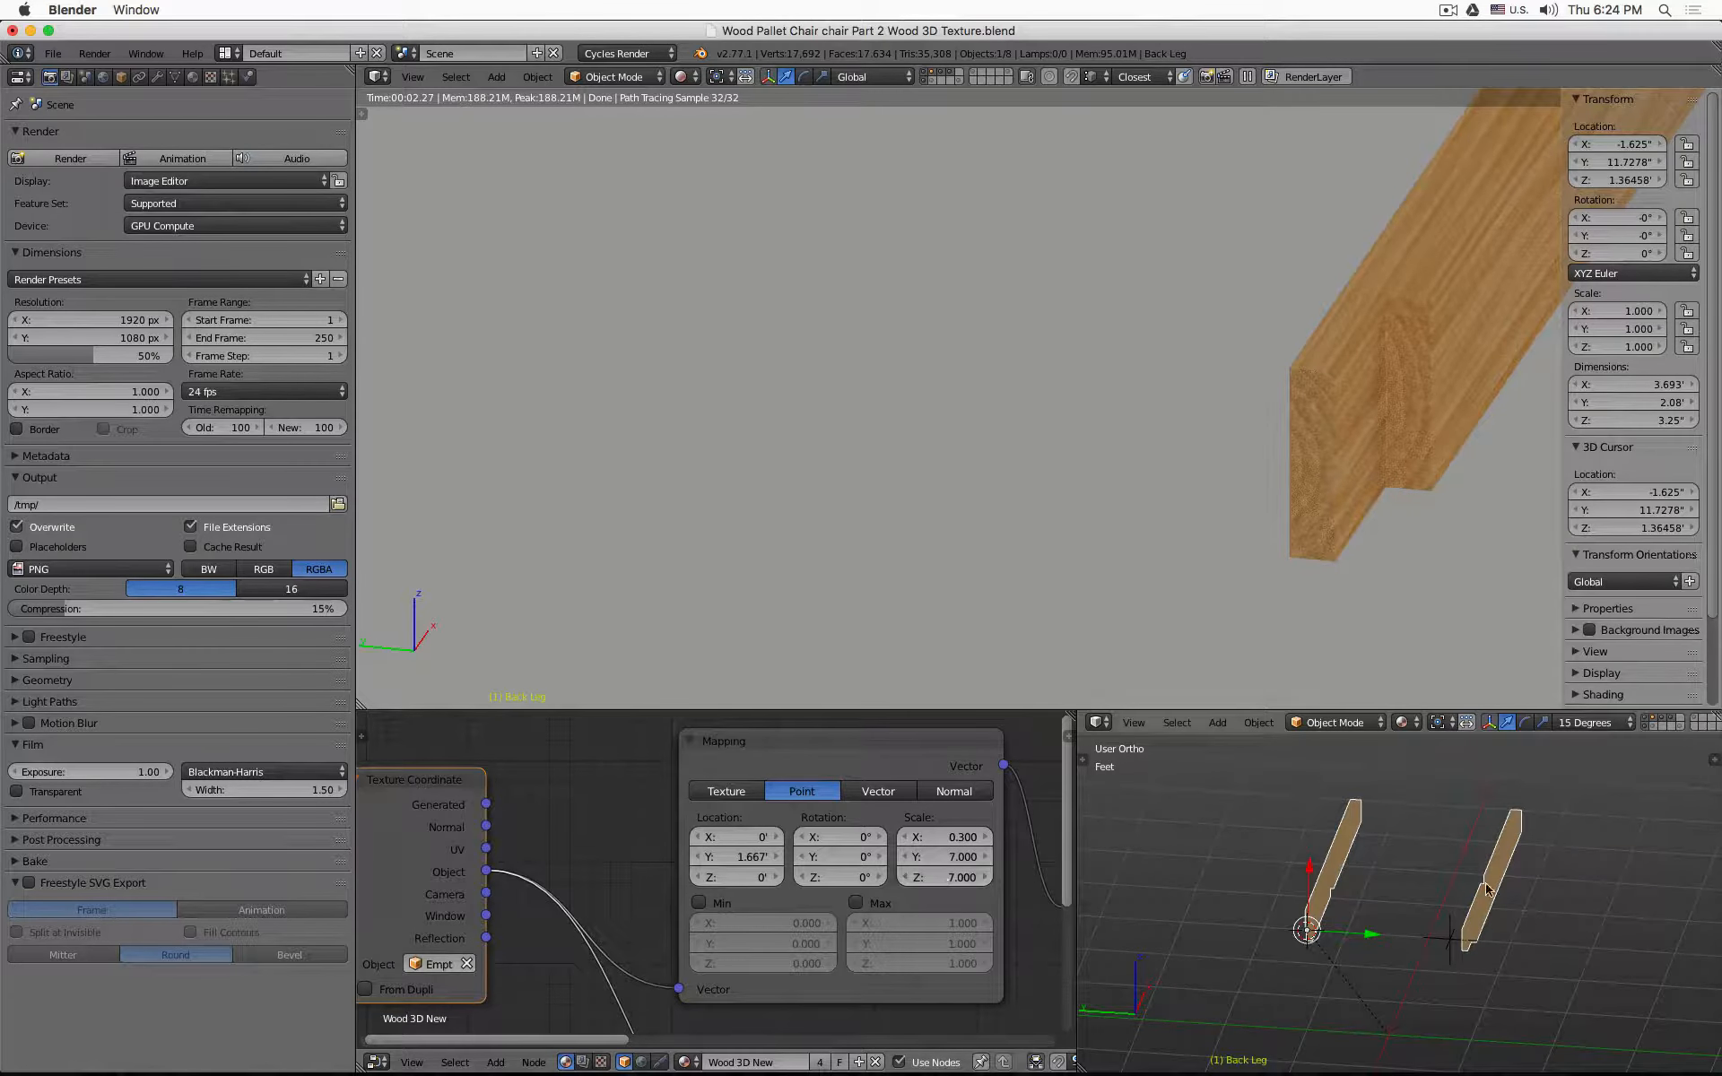
pyautogui.rightClick(1442, 941)
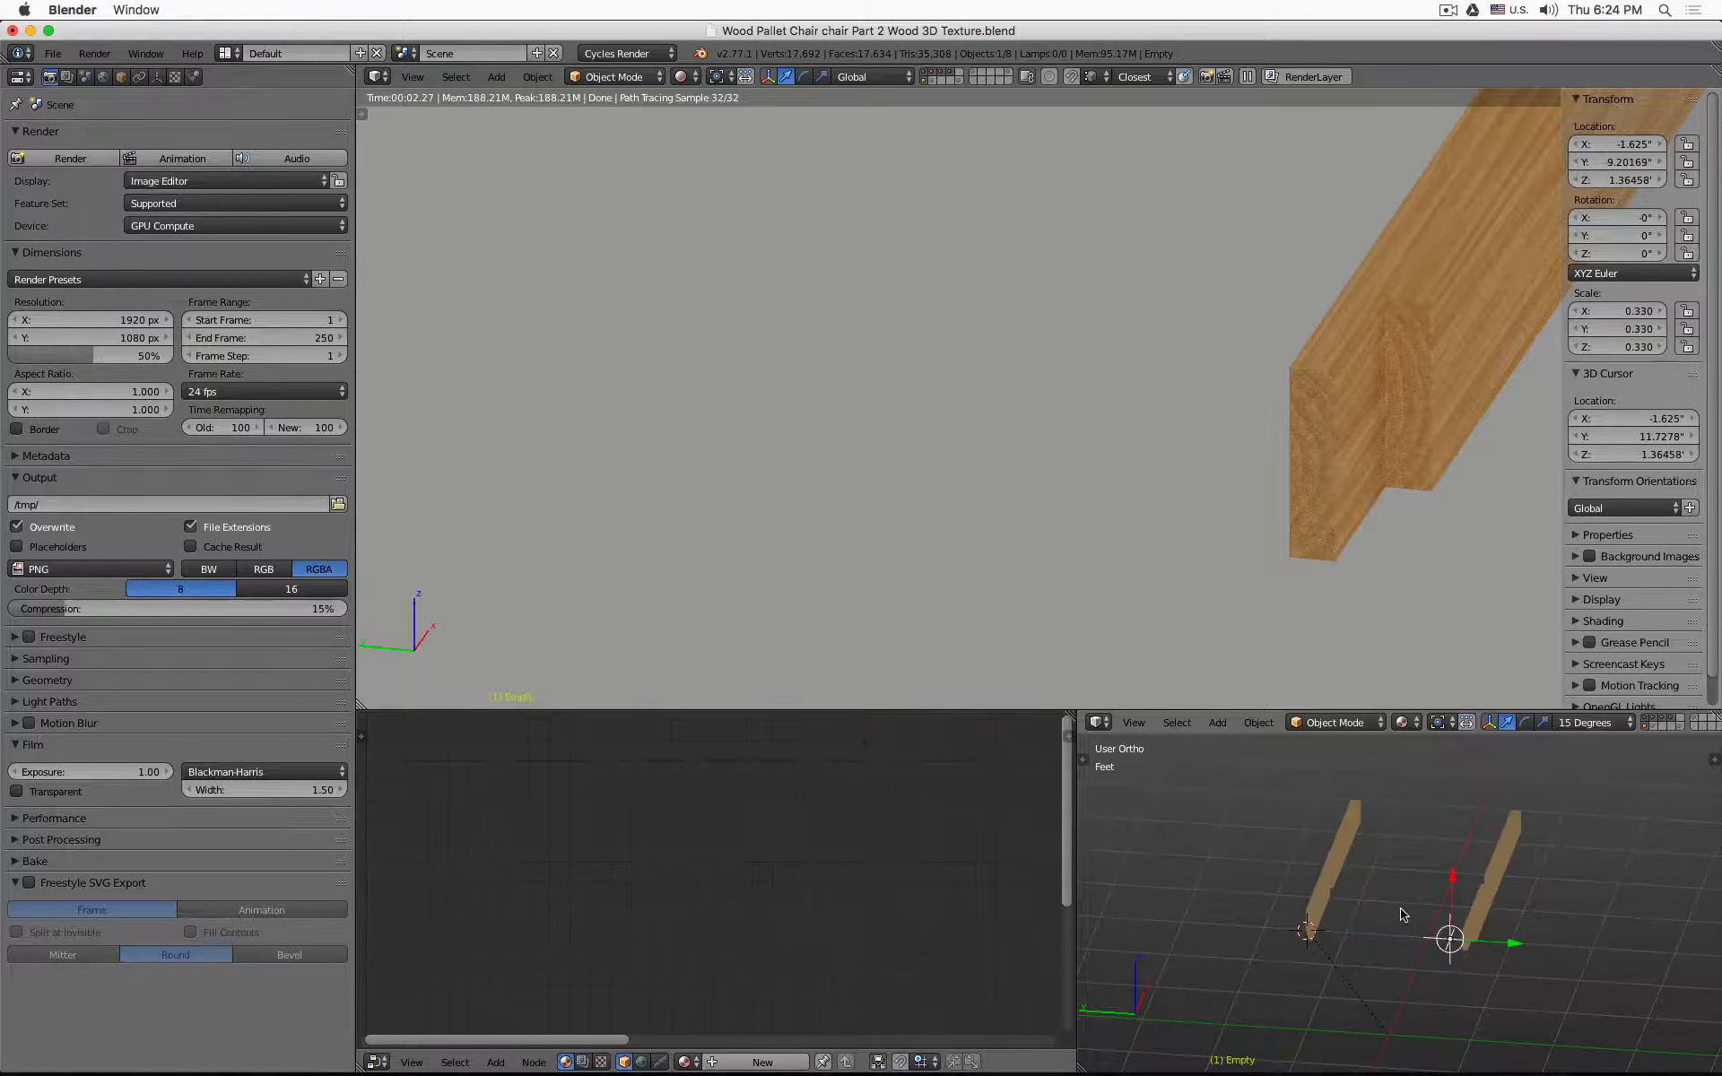
pyautogui.press('r')
pyautogui.press('y')
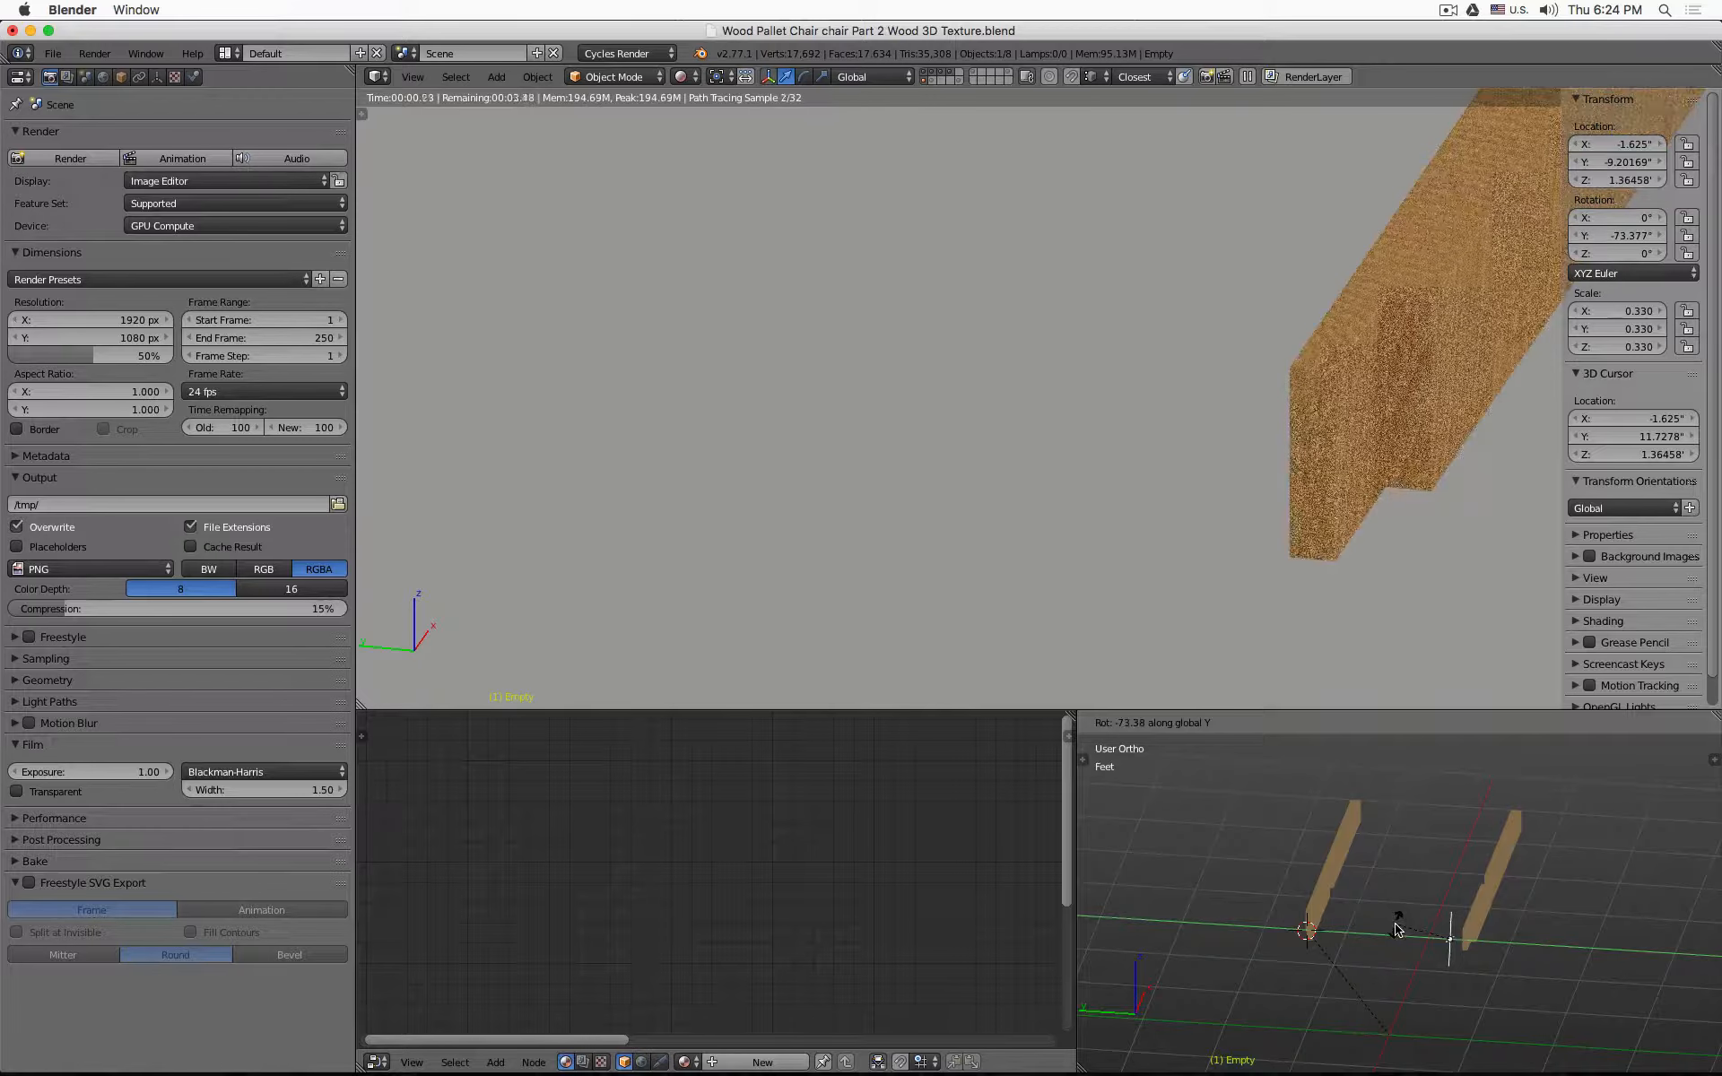
pyautogui.press('Escape')
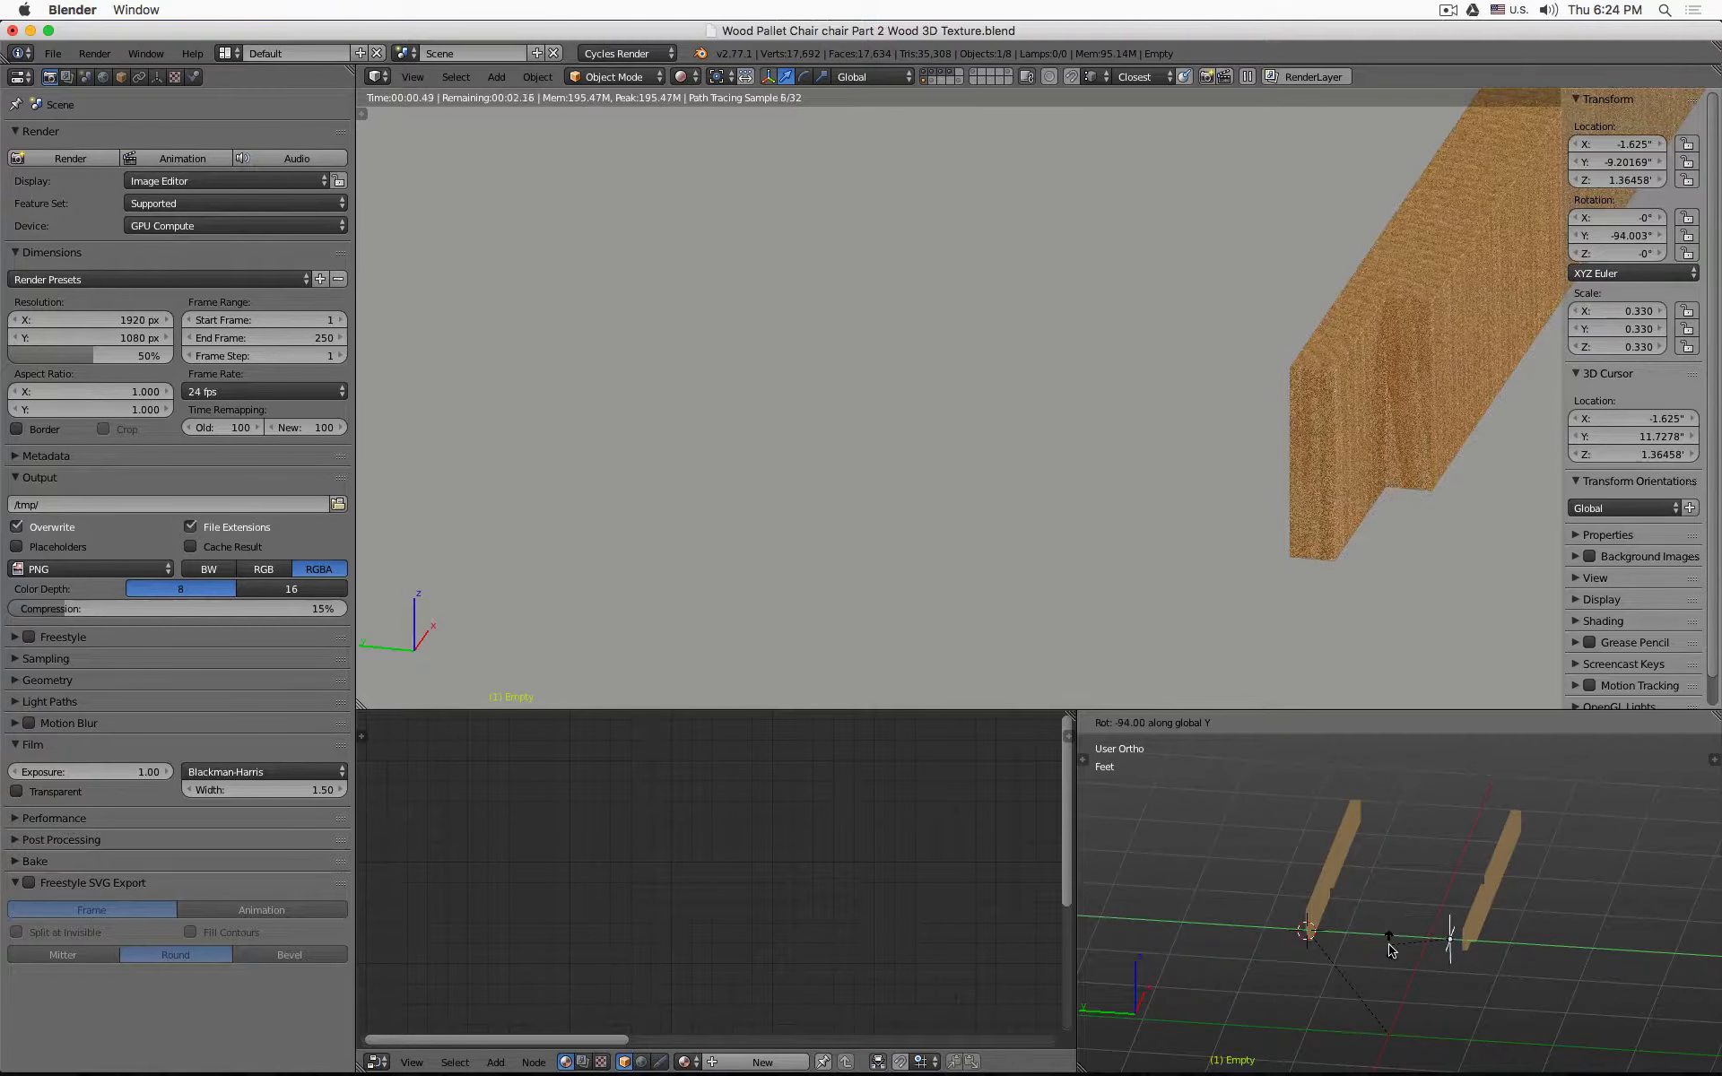
# - Move the empty along Y to about midway between the two back legs, close to the world origin's Y
pyautogui.scroll(-1, 1381, 920)
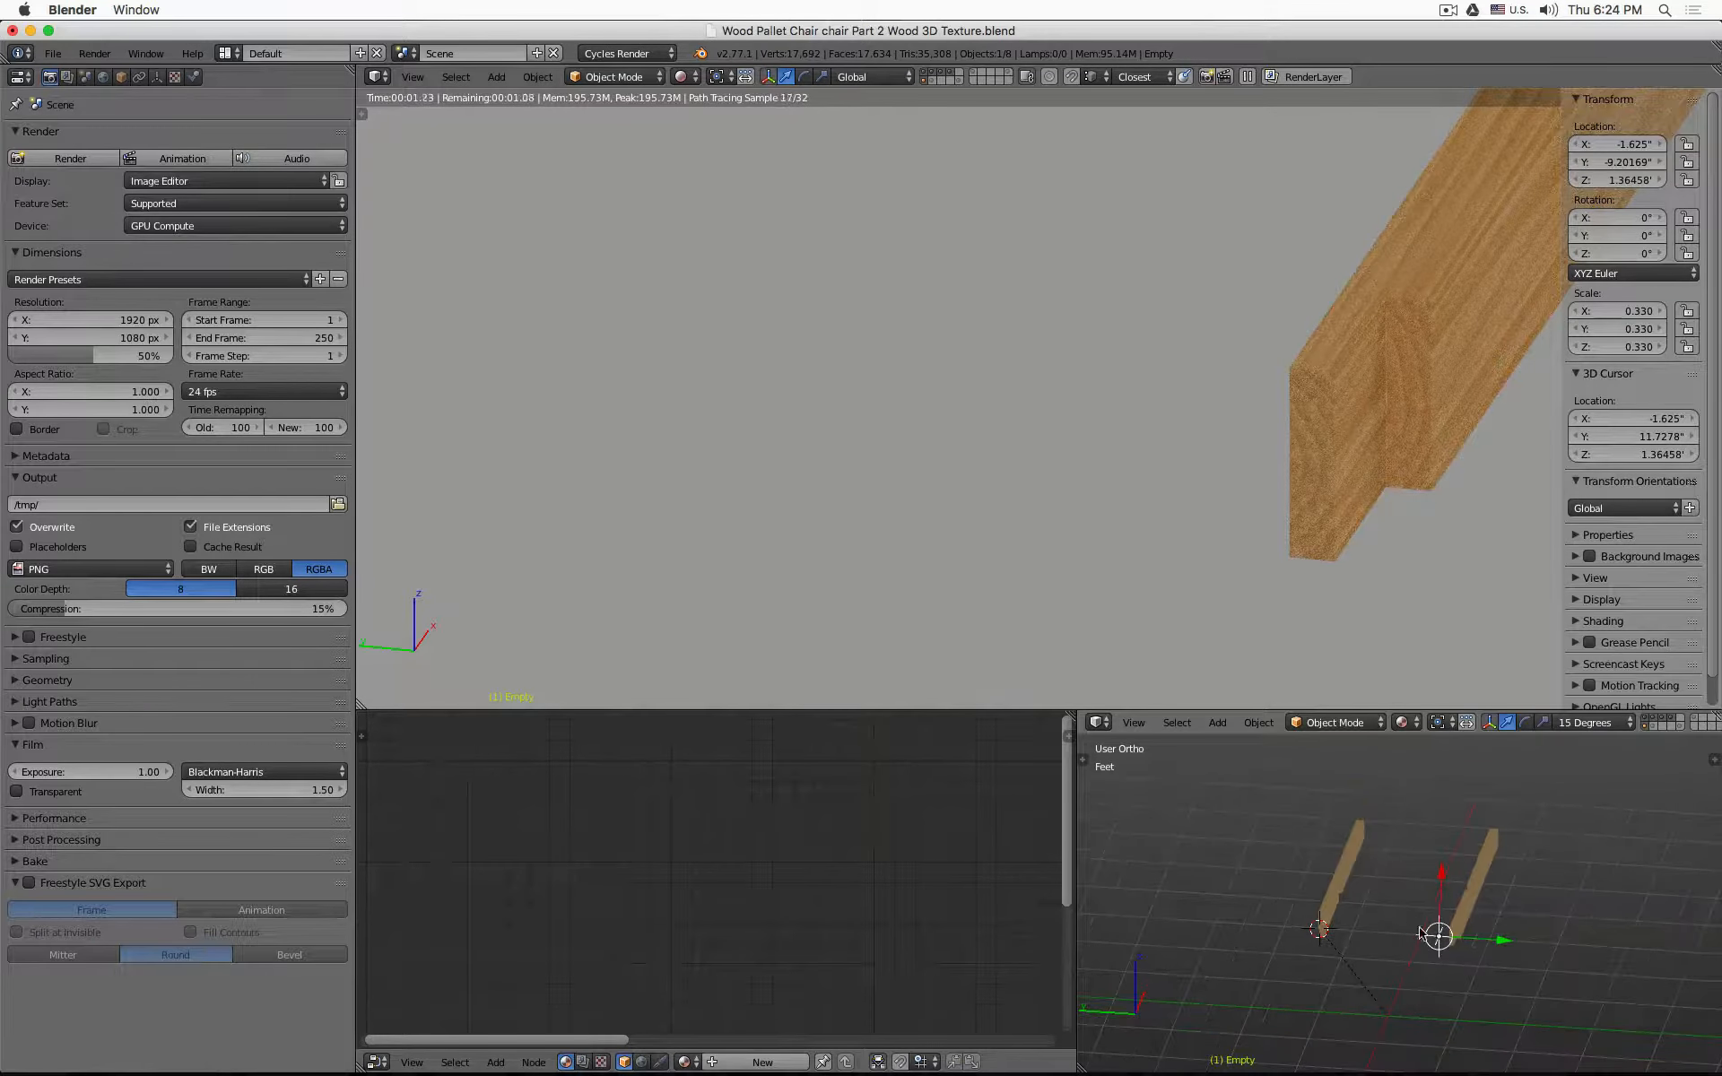
pyautogui.moveTo(1492, 941); pyautogui.dragTo(1426, 941)
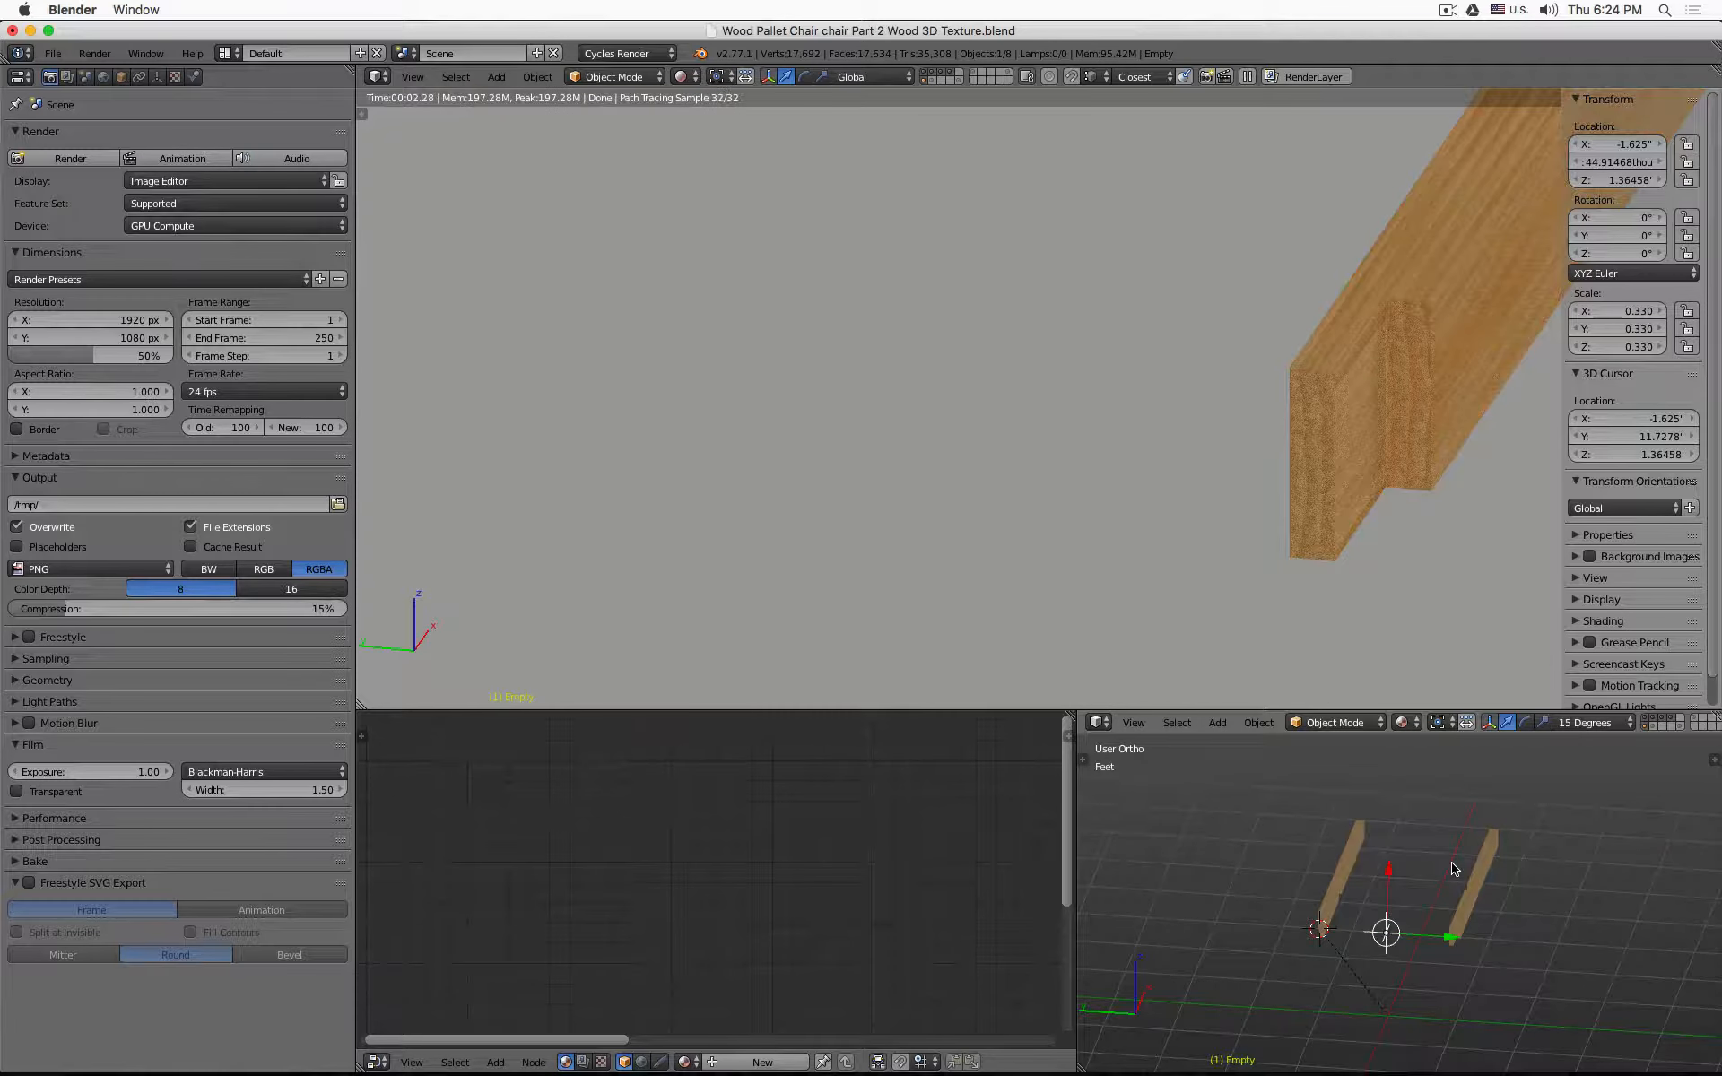
pyautogui.scroll(-2, 1383, 894)
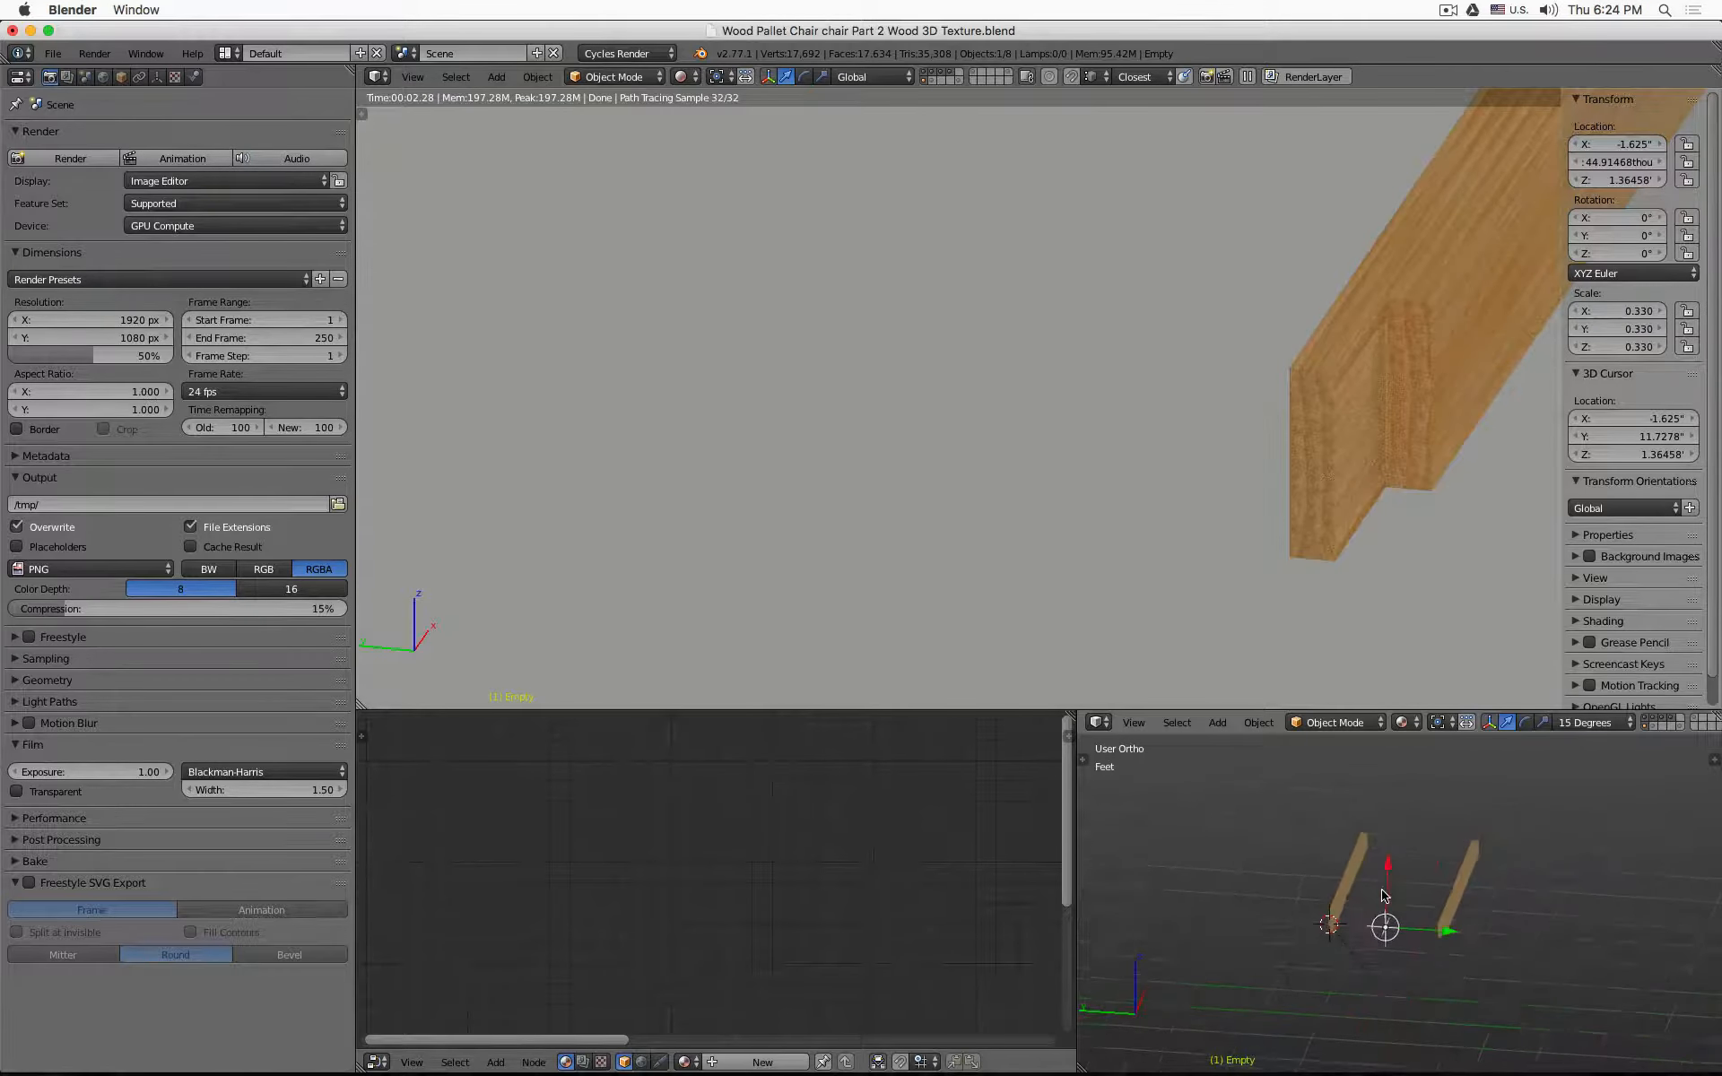
pyautogui.scroll(-3, 1384, 894)
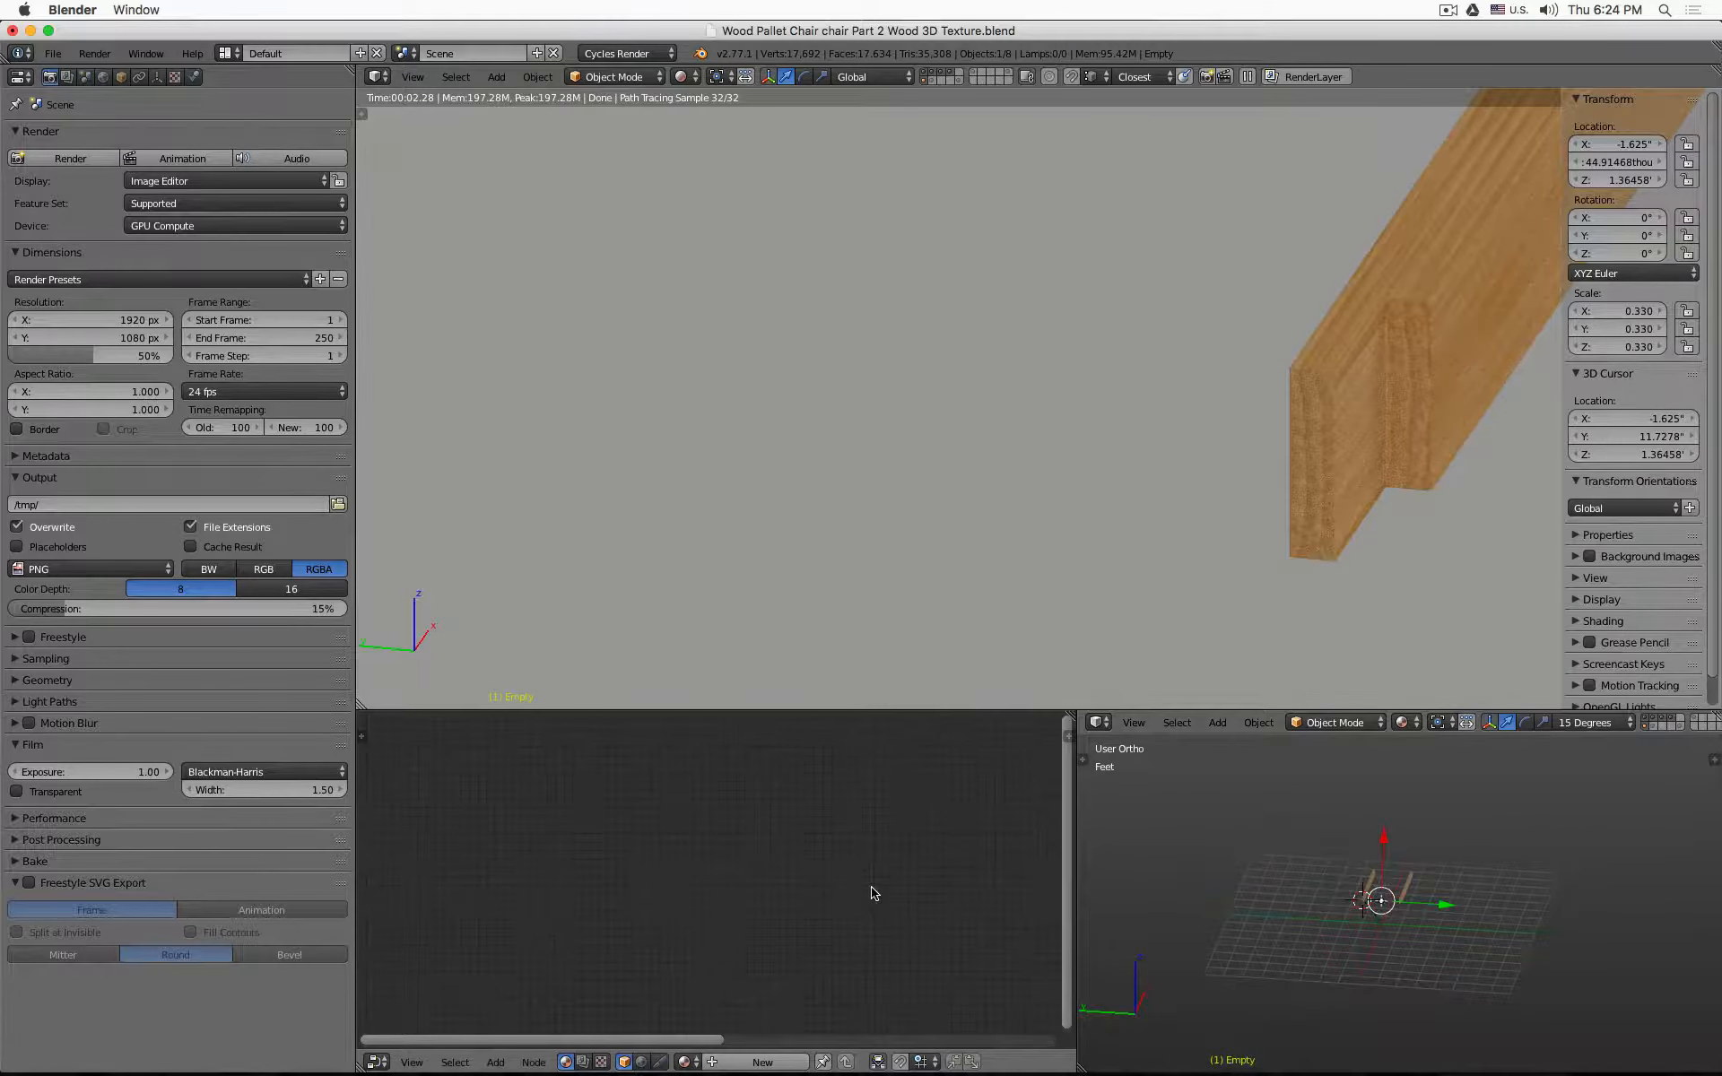
# - Select the back leg and move its Texture Coordinate node farther away from the Mapping node
pyautogui.rightClick(1331, 444)
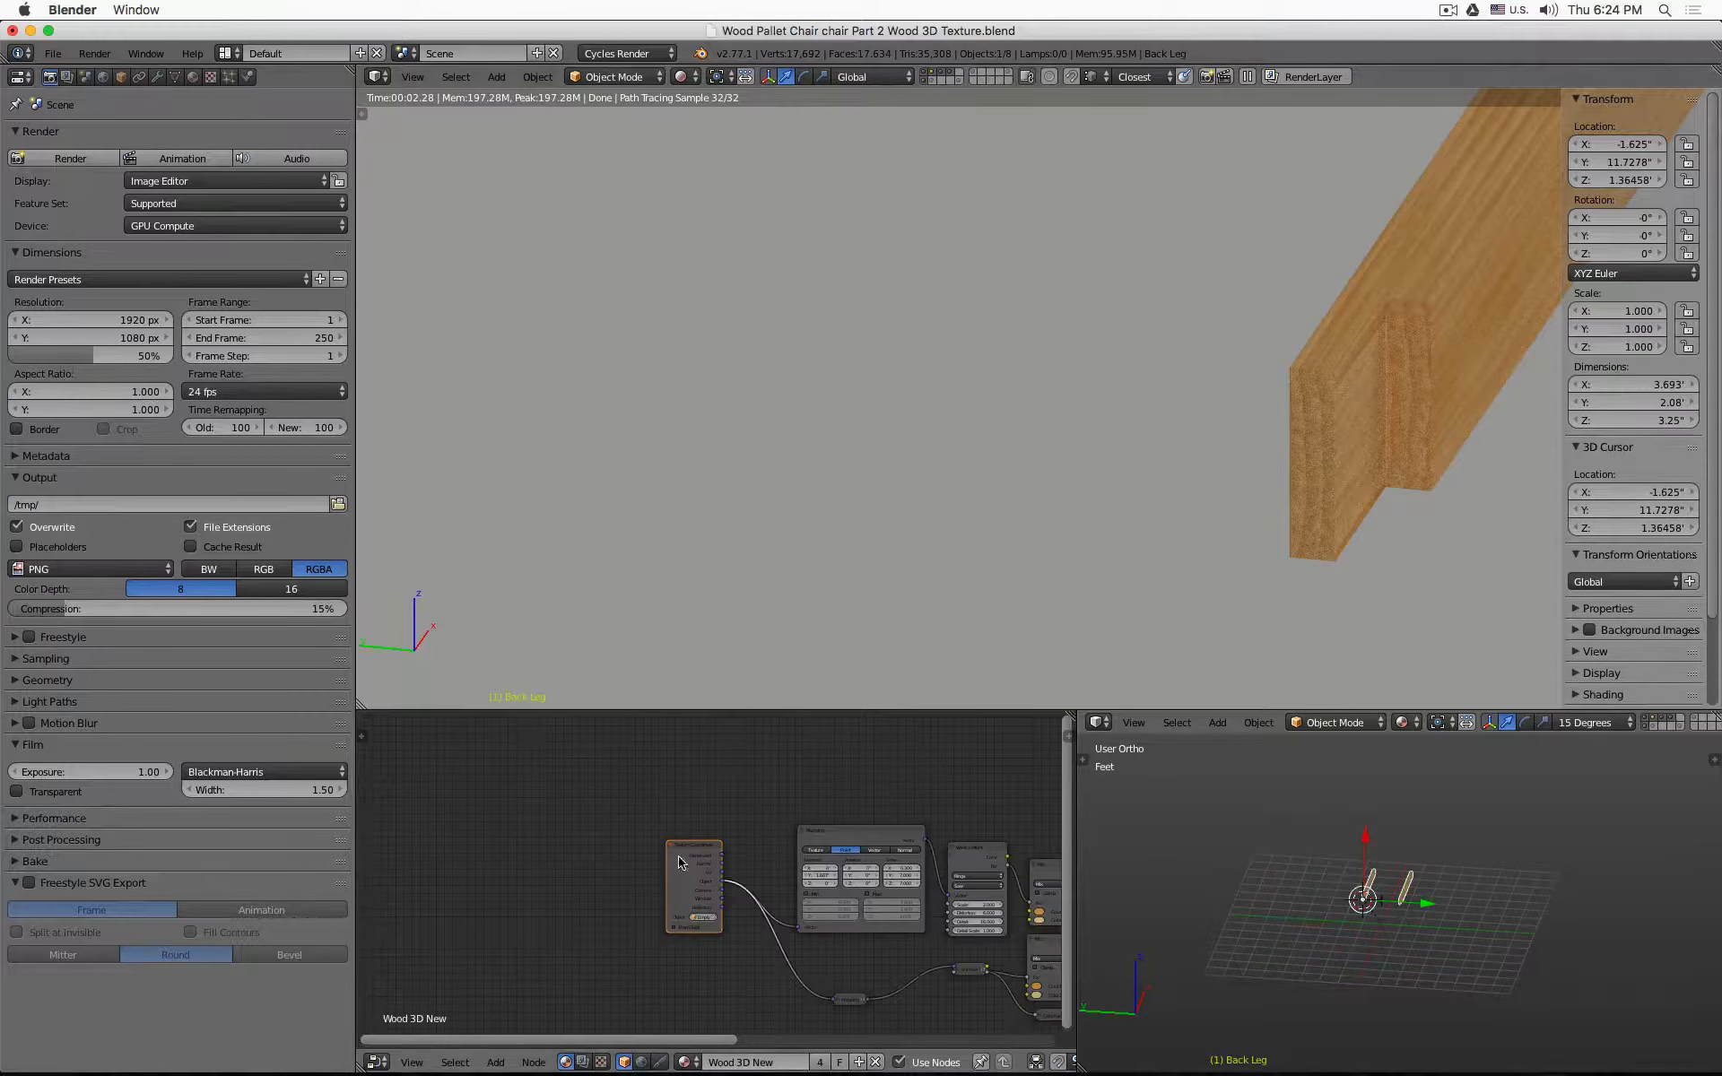
pyautogui.moveTo(681, 852); pyautogui.dragTo(595, 850)
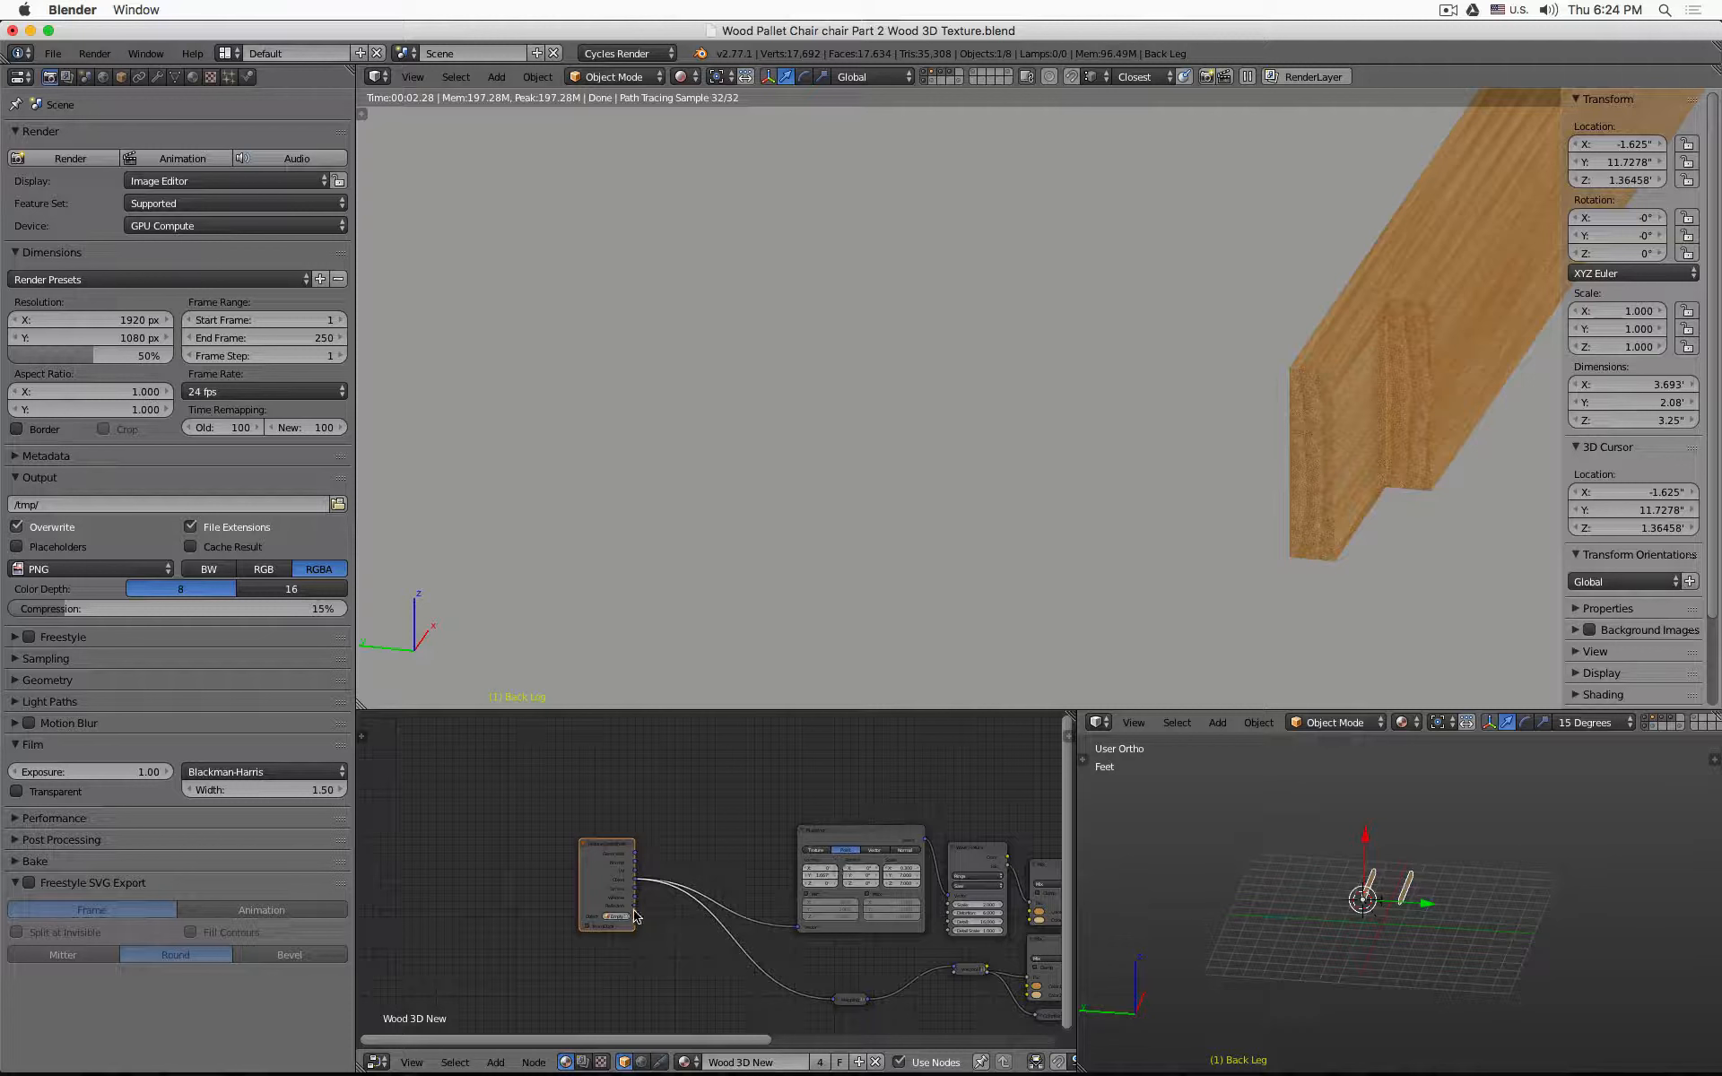
pyautogui.scroll(6, 1380, 892)
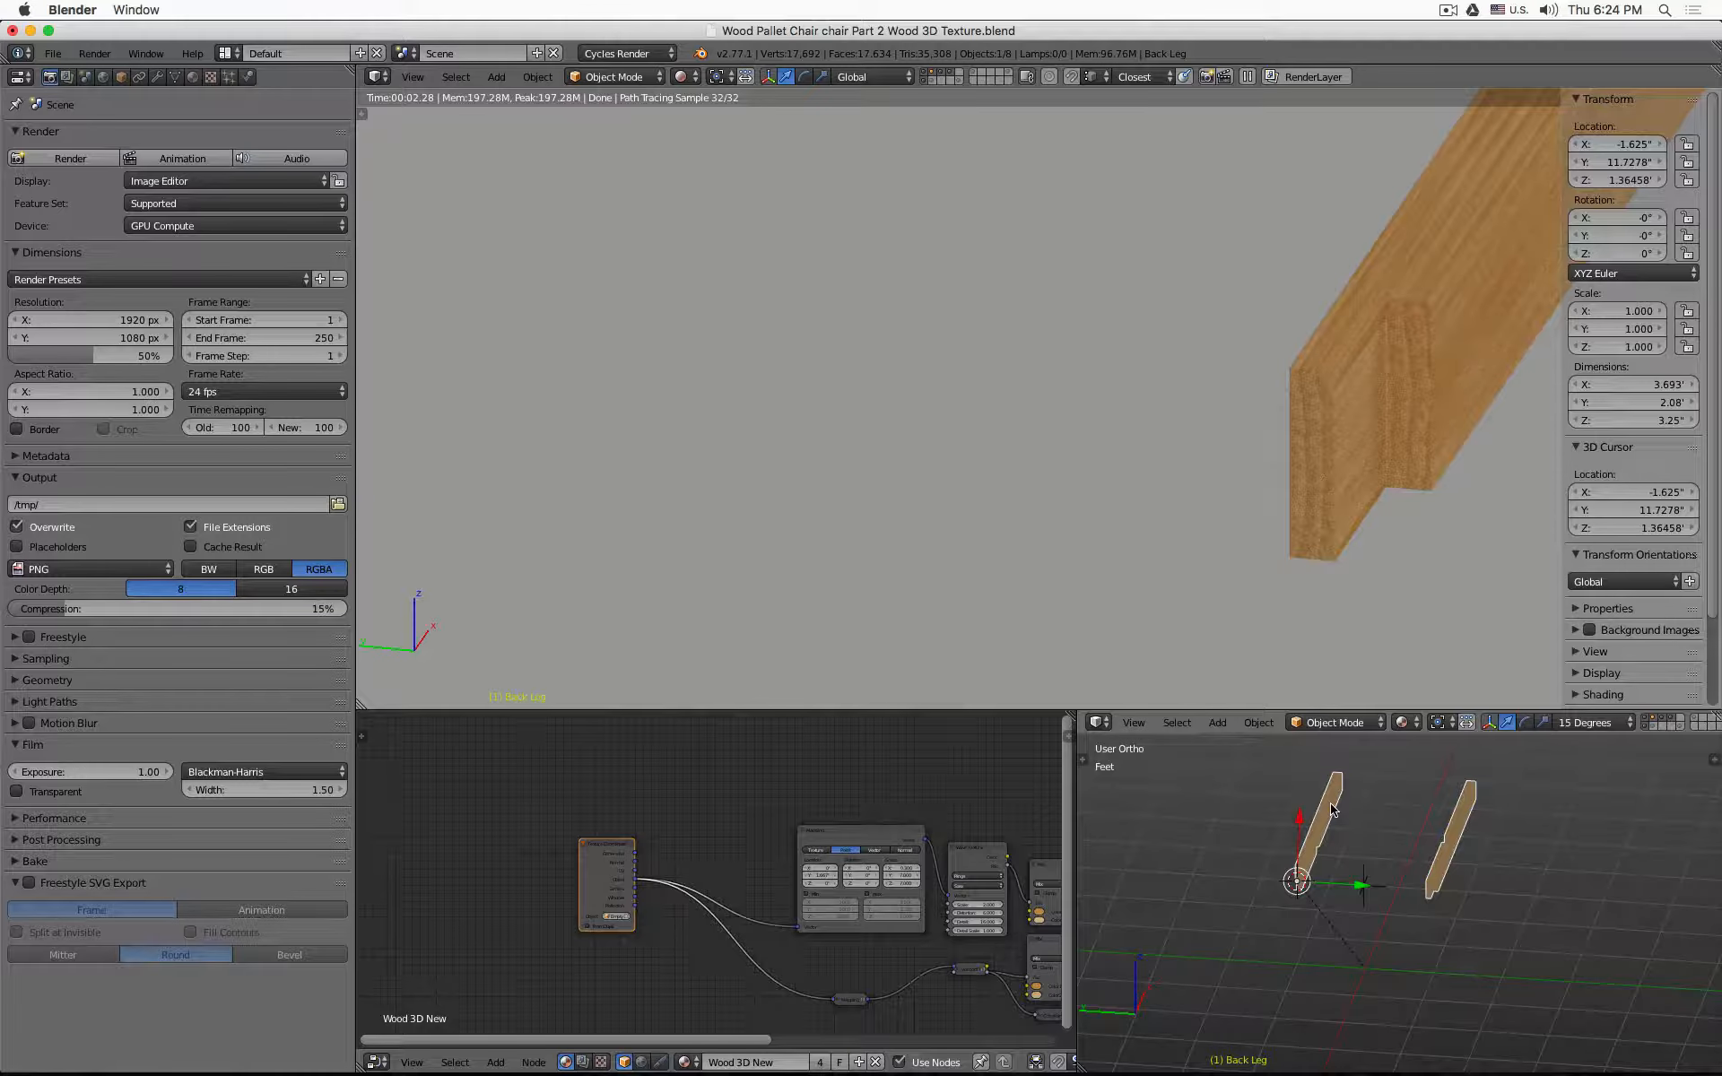
# - Unhide all the chair parts and view the wood grain on the seat and slats in the rendered preview
pyautogui.hotkey('alt', 'h')
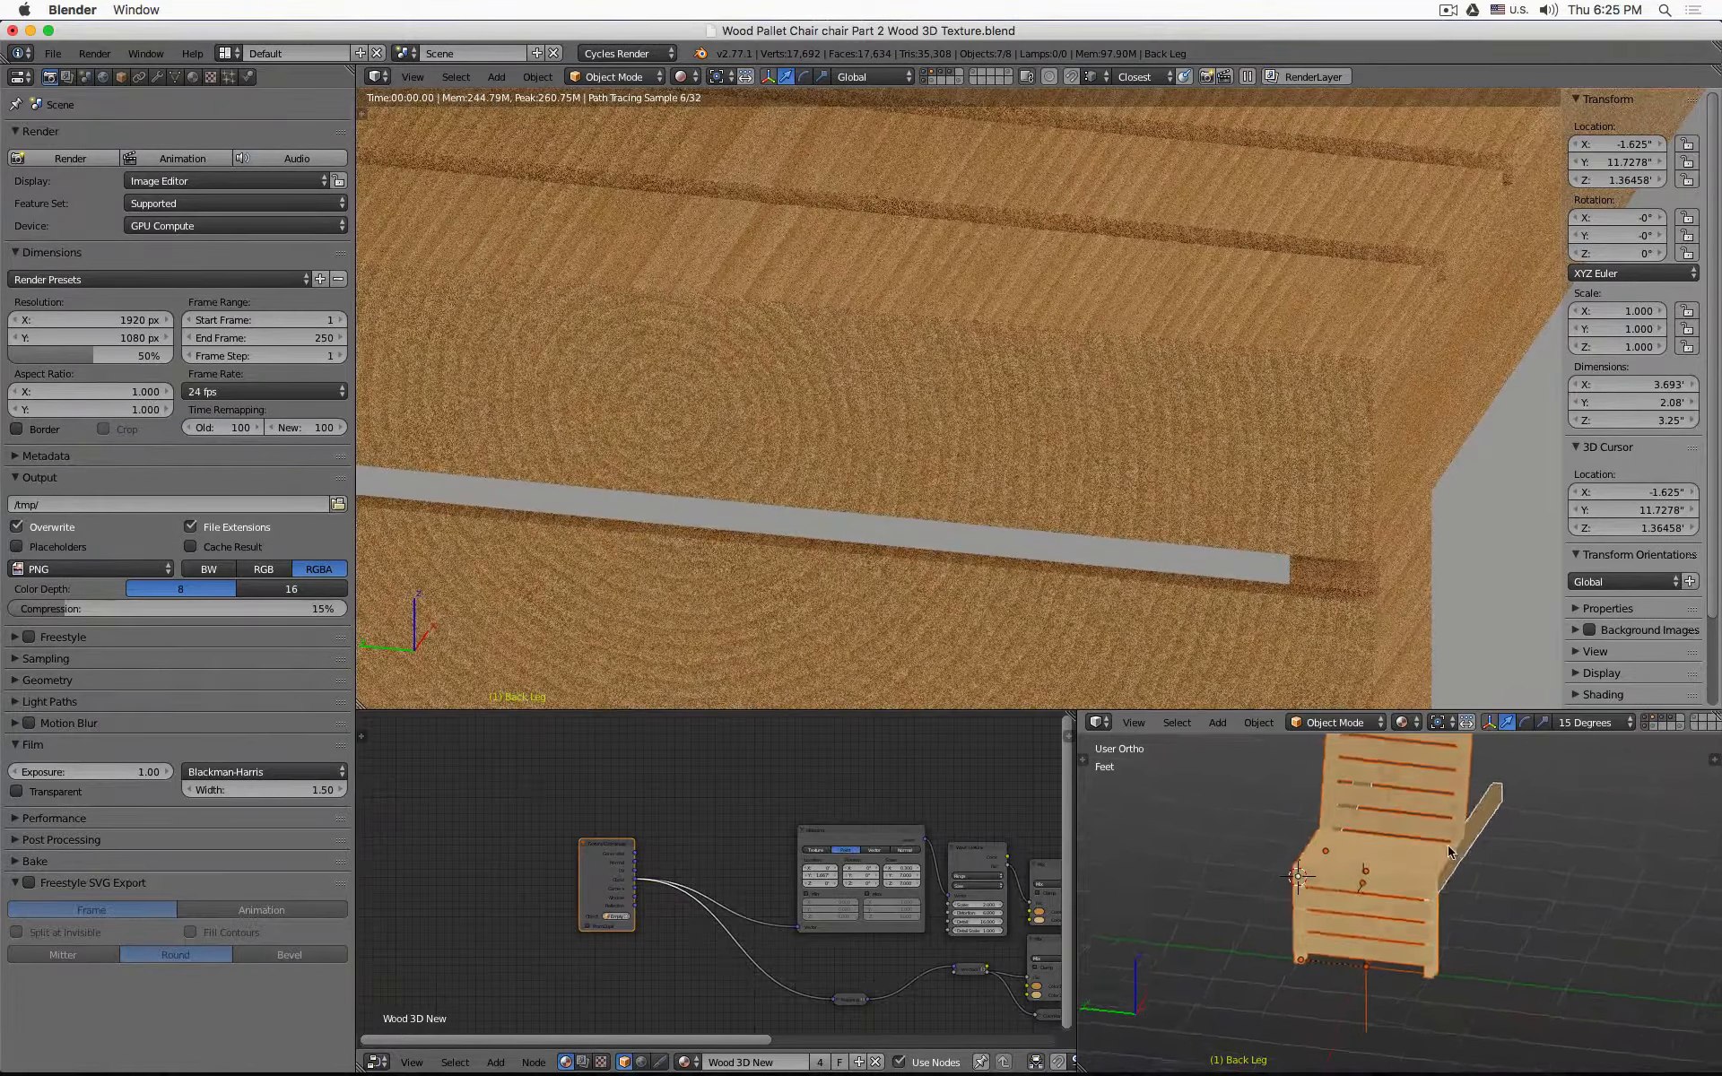
pyautogui.moveTo(1389, 822); pyautogui.dragTo(1405, 835, button='middle')
pyautogui.scroll(1, 1475, 864)
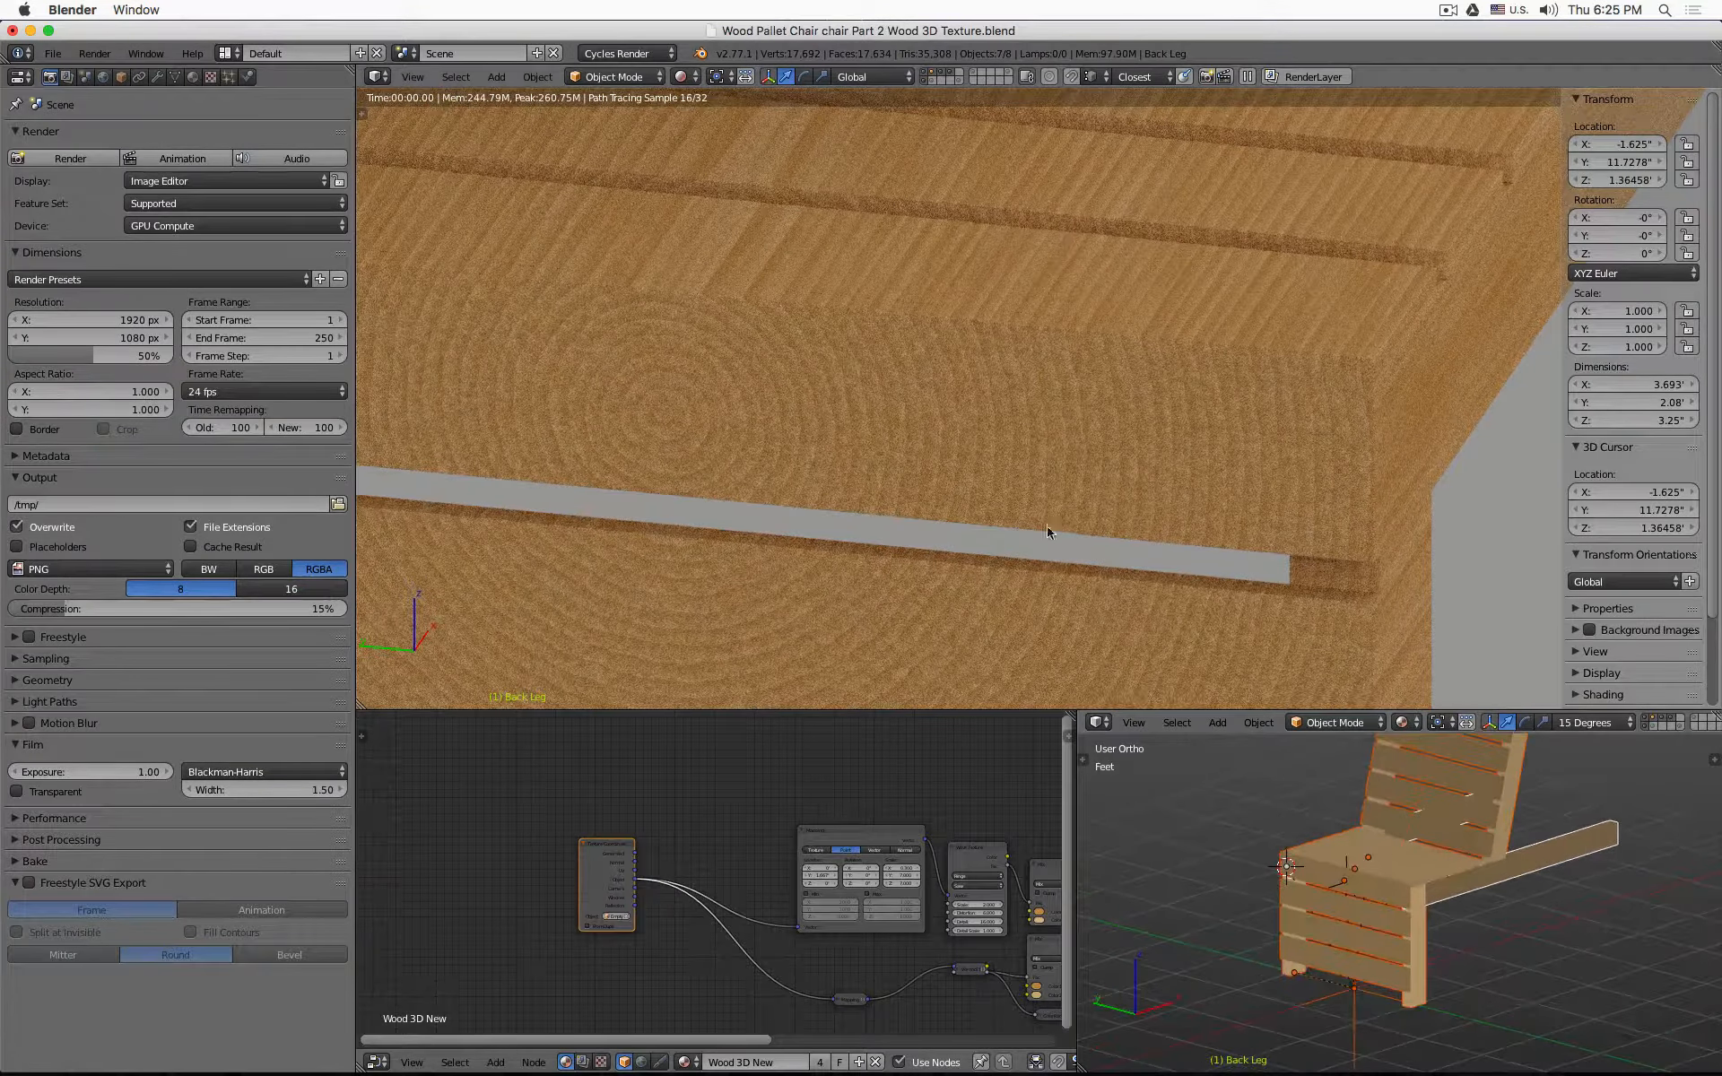
pyautogui.scroll(-5, 1043, 524)
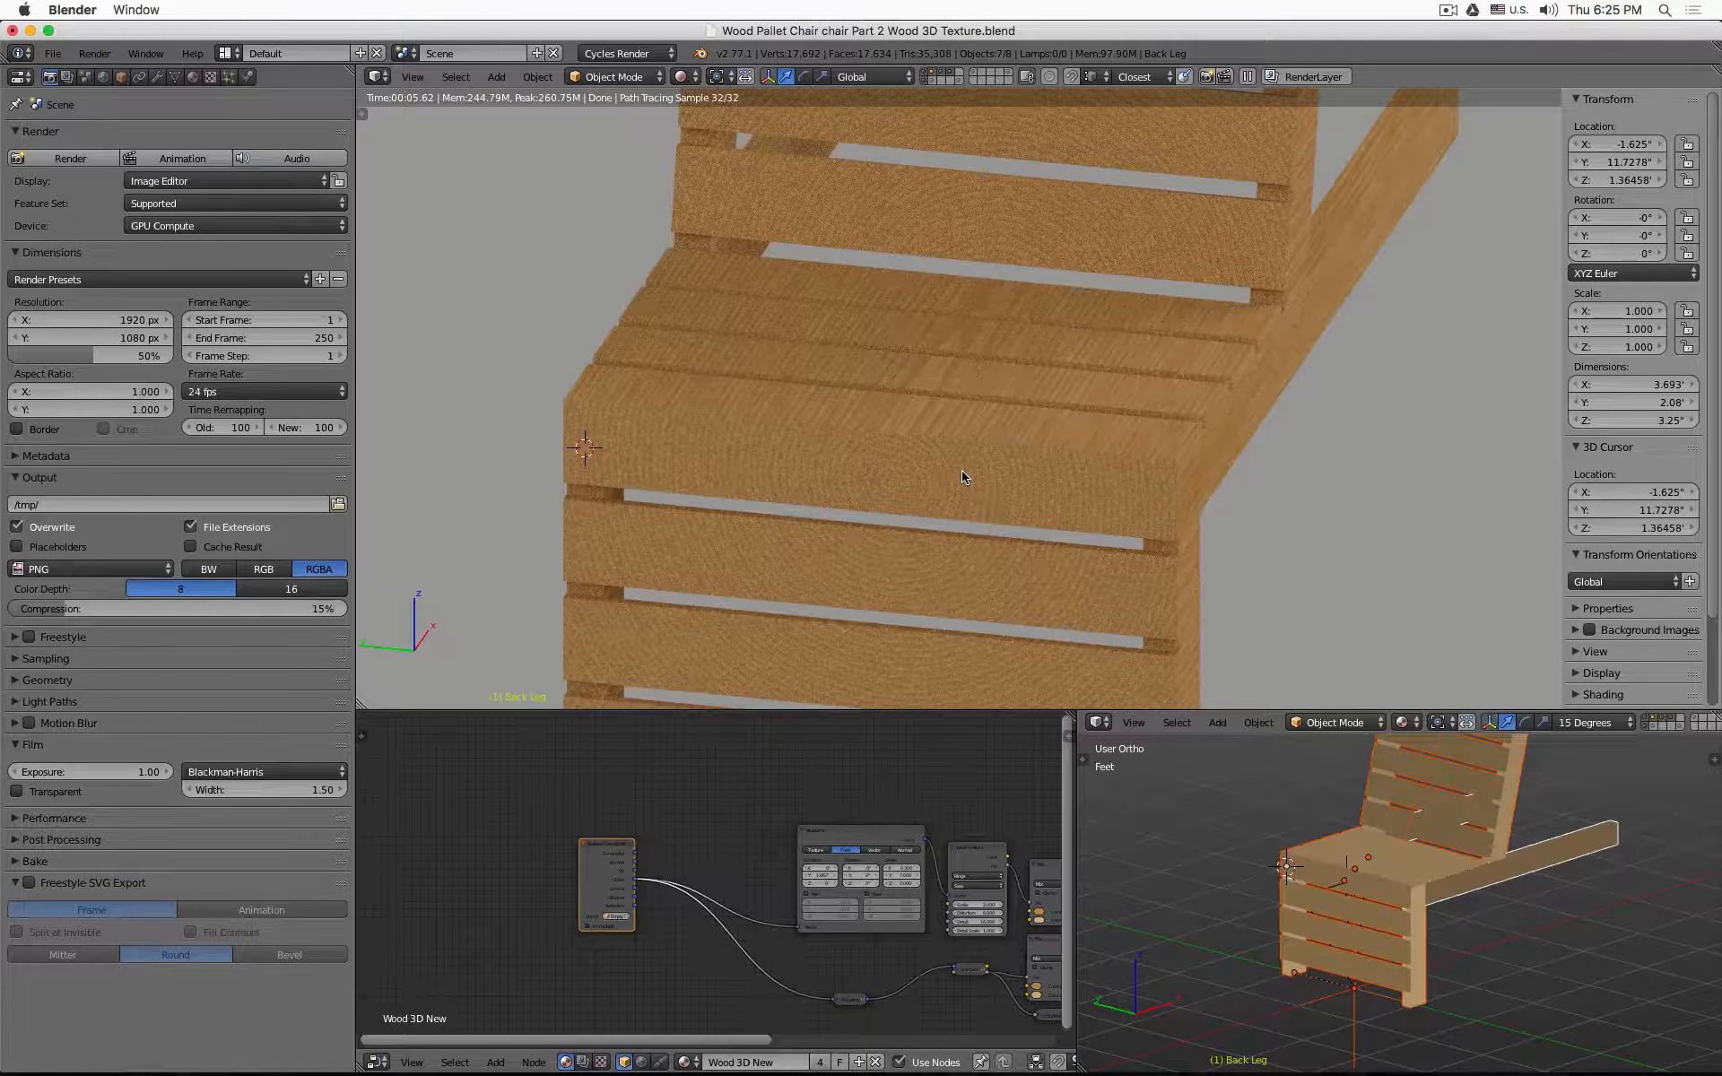
# - Select the empty between the legs and rename it Empty Back Leg
pyautogui.scroll(3, 1334, 901)
pyautogui.scroll(1, 1331, 894)
pyautogui.rightClick(1331, 885)
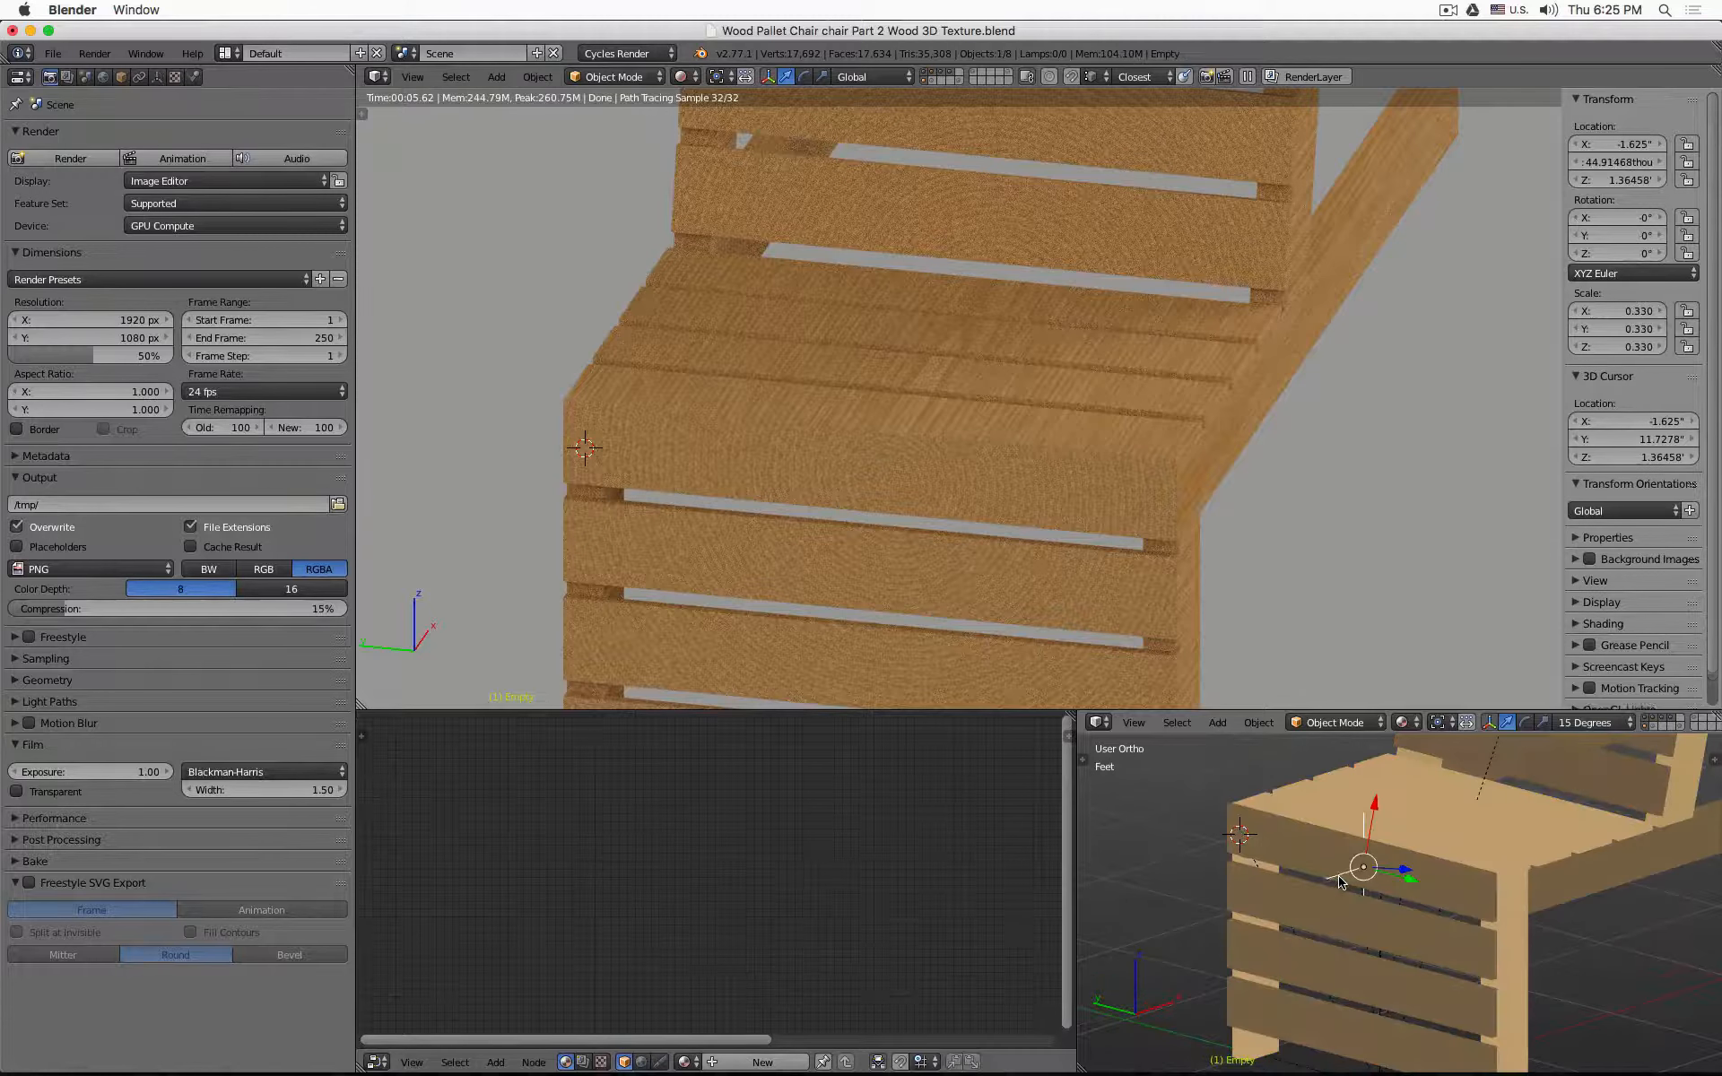
pyautogui.click(122, 78)
pyautogui.click(138, 133)
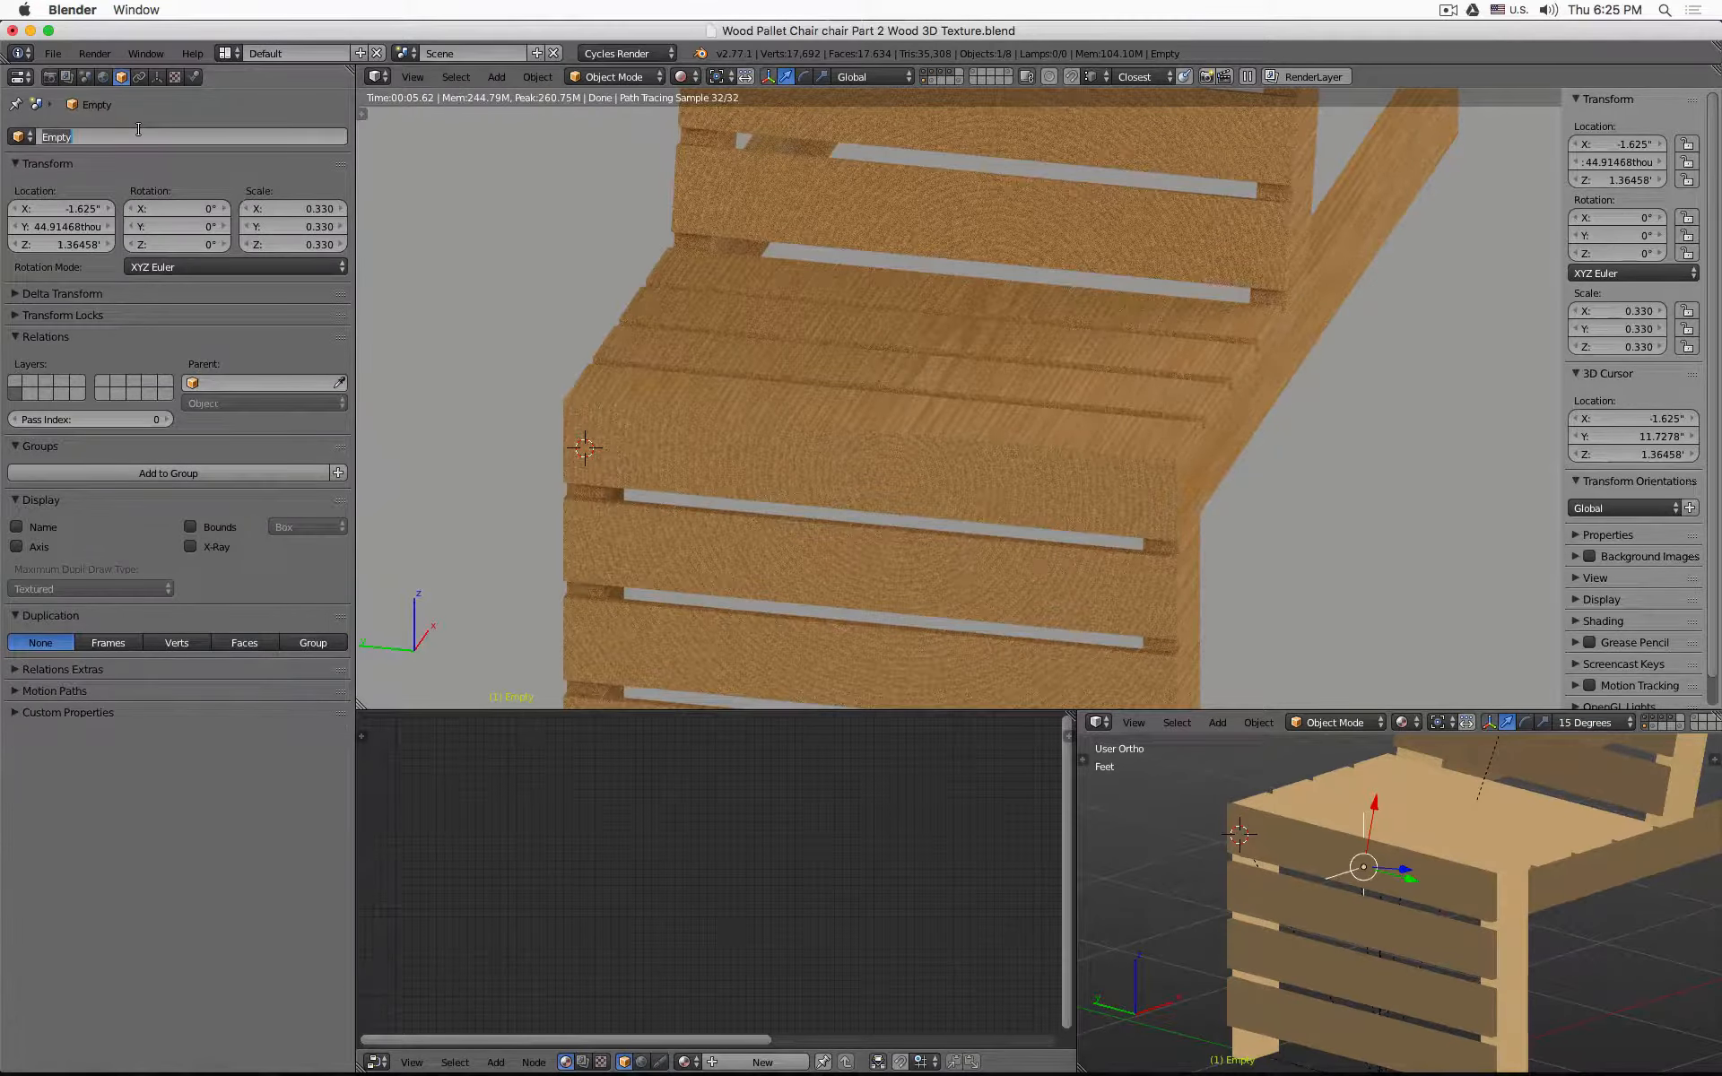
pyautogui.write('Back Leg')
pyautogui.press('Return')
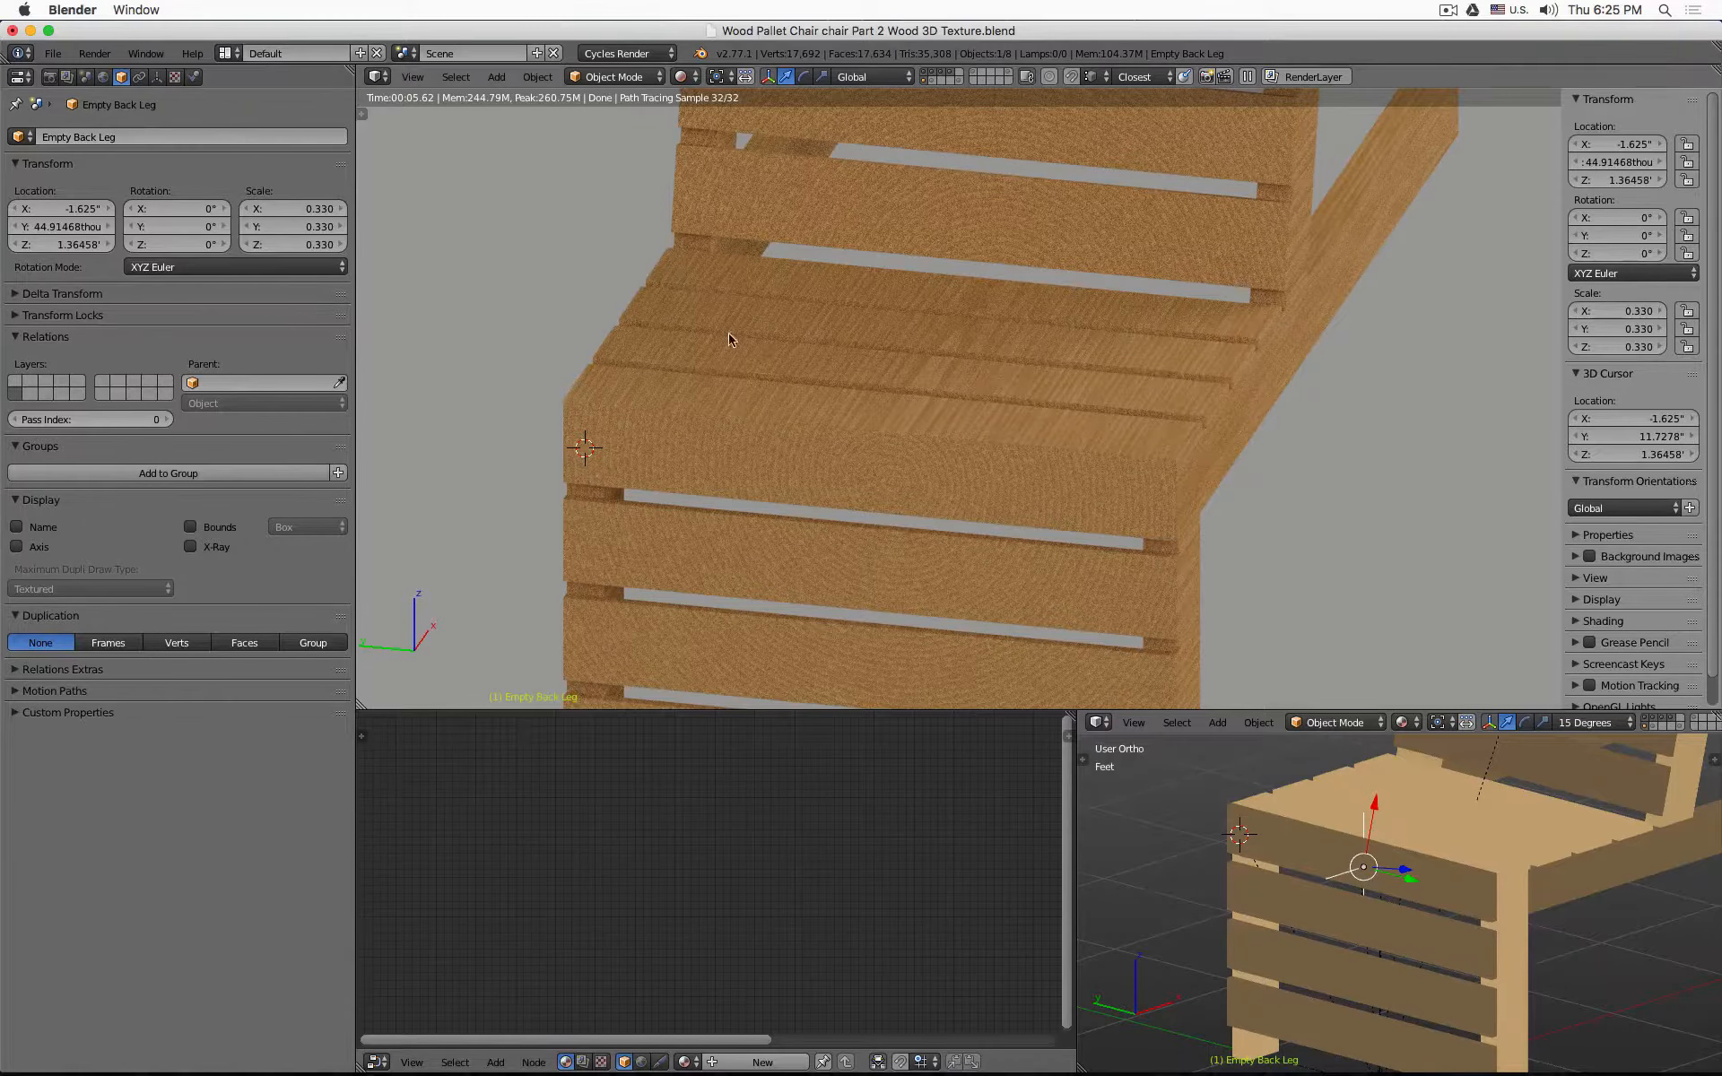
# - Duplicate the back leg empty in place and rename the copy Empty Front Leg
pyautogui.hotkey('shift', 'd')
pyautogui.press('Return')
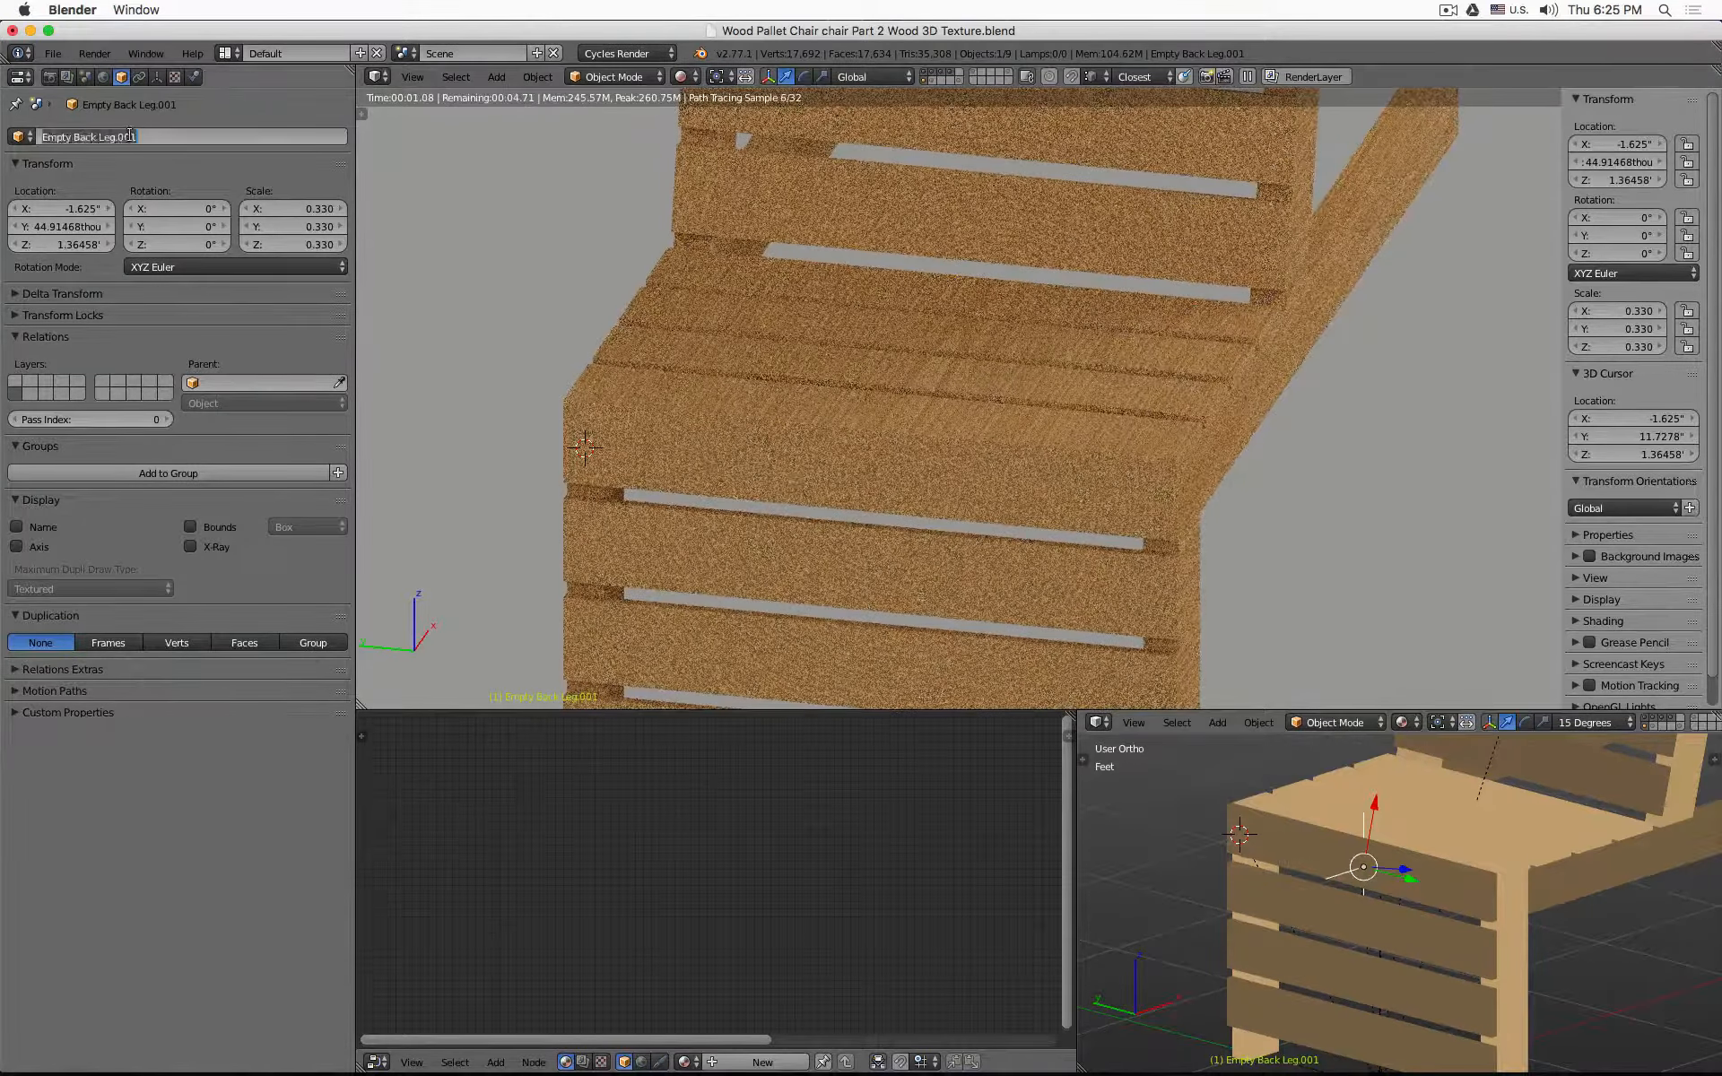
pyautogui.doubleClick(217, 142)
pyautogui.write('Fr')
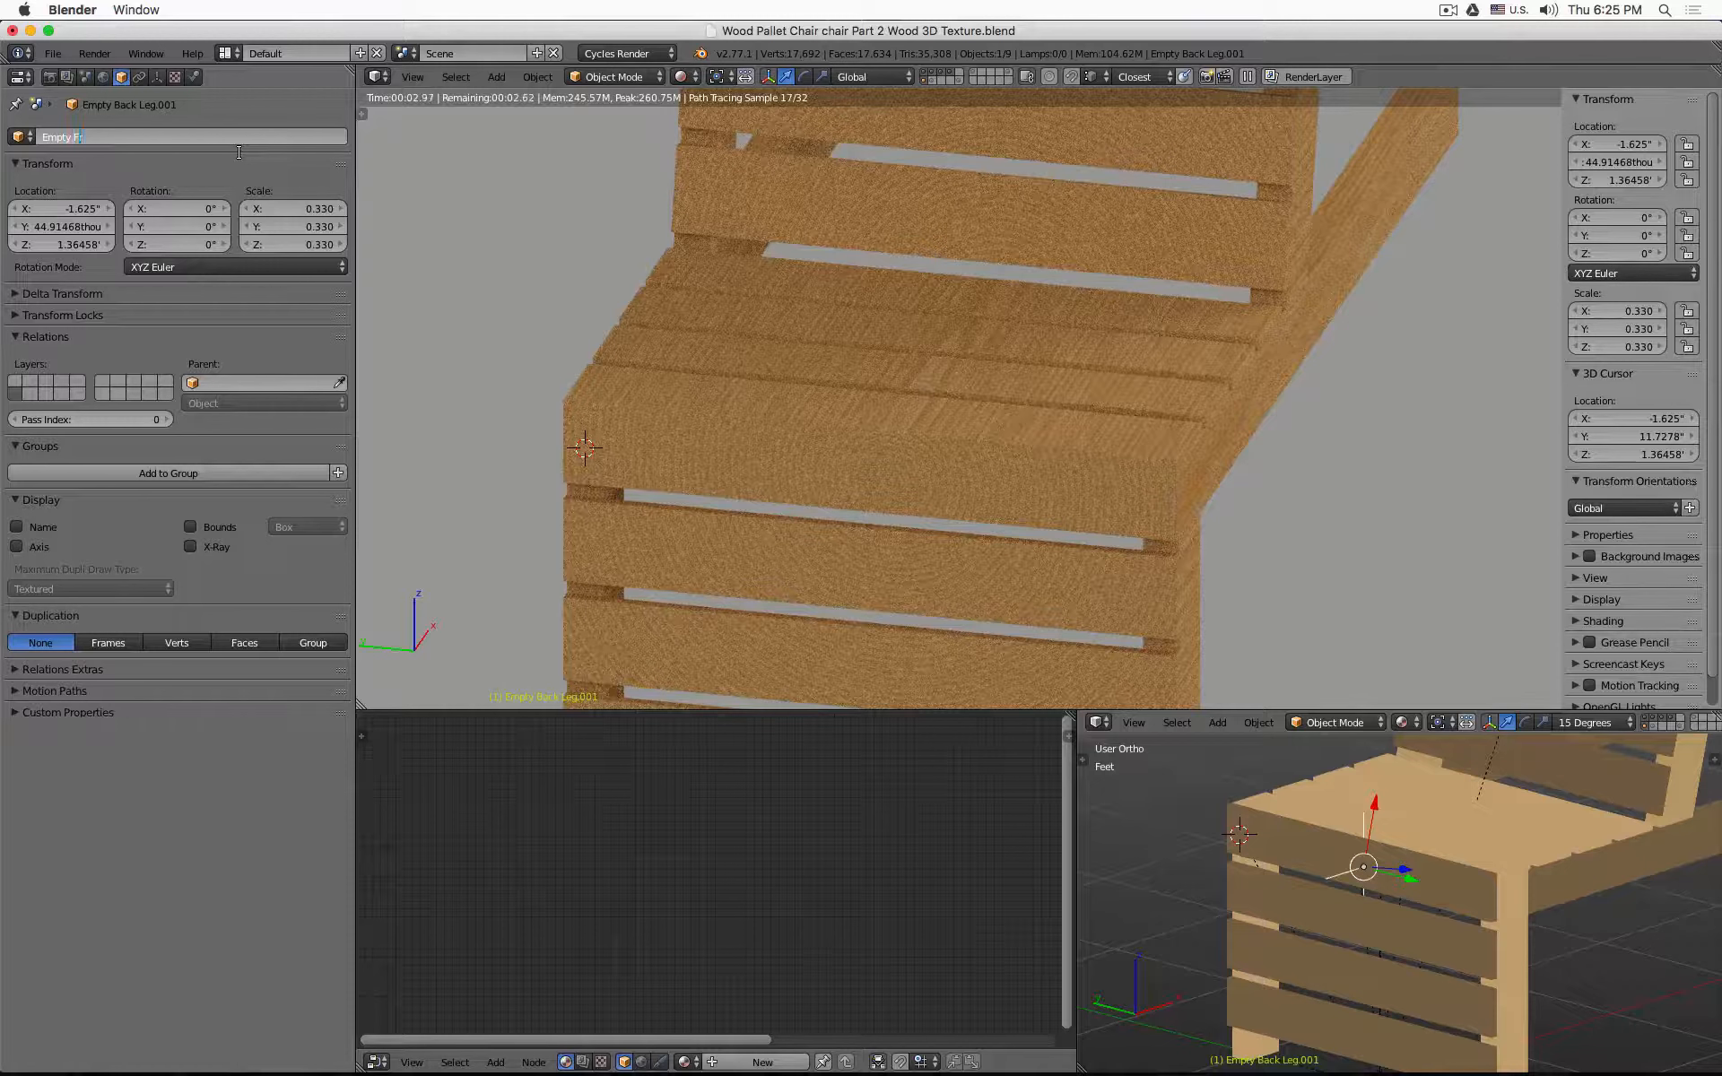
pyautogui.write('ont Leg')
pyautogui.press('Return')
# - In wireframe shading, select Empty Back Leg and lower it along Z to about 11.38"
pyautogui.press('z')
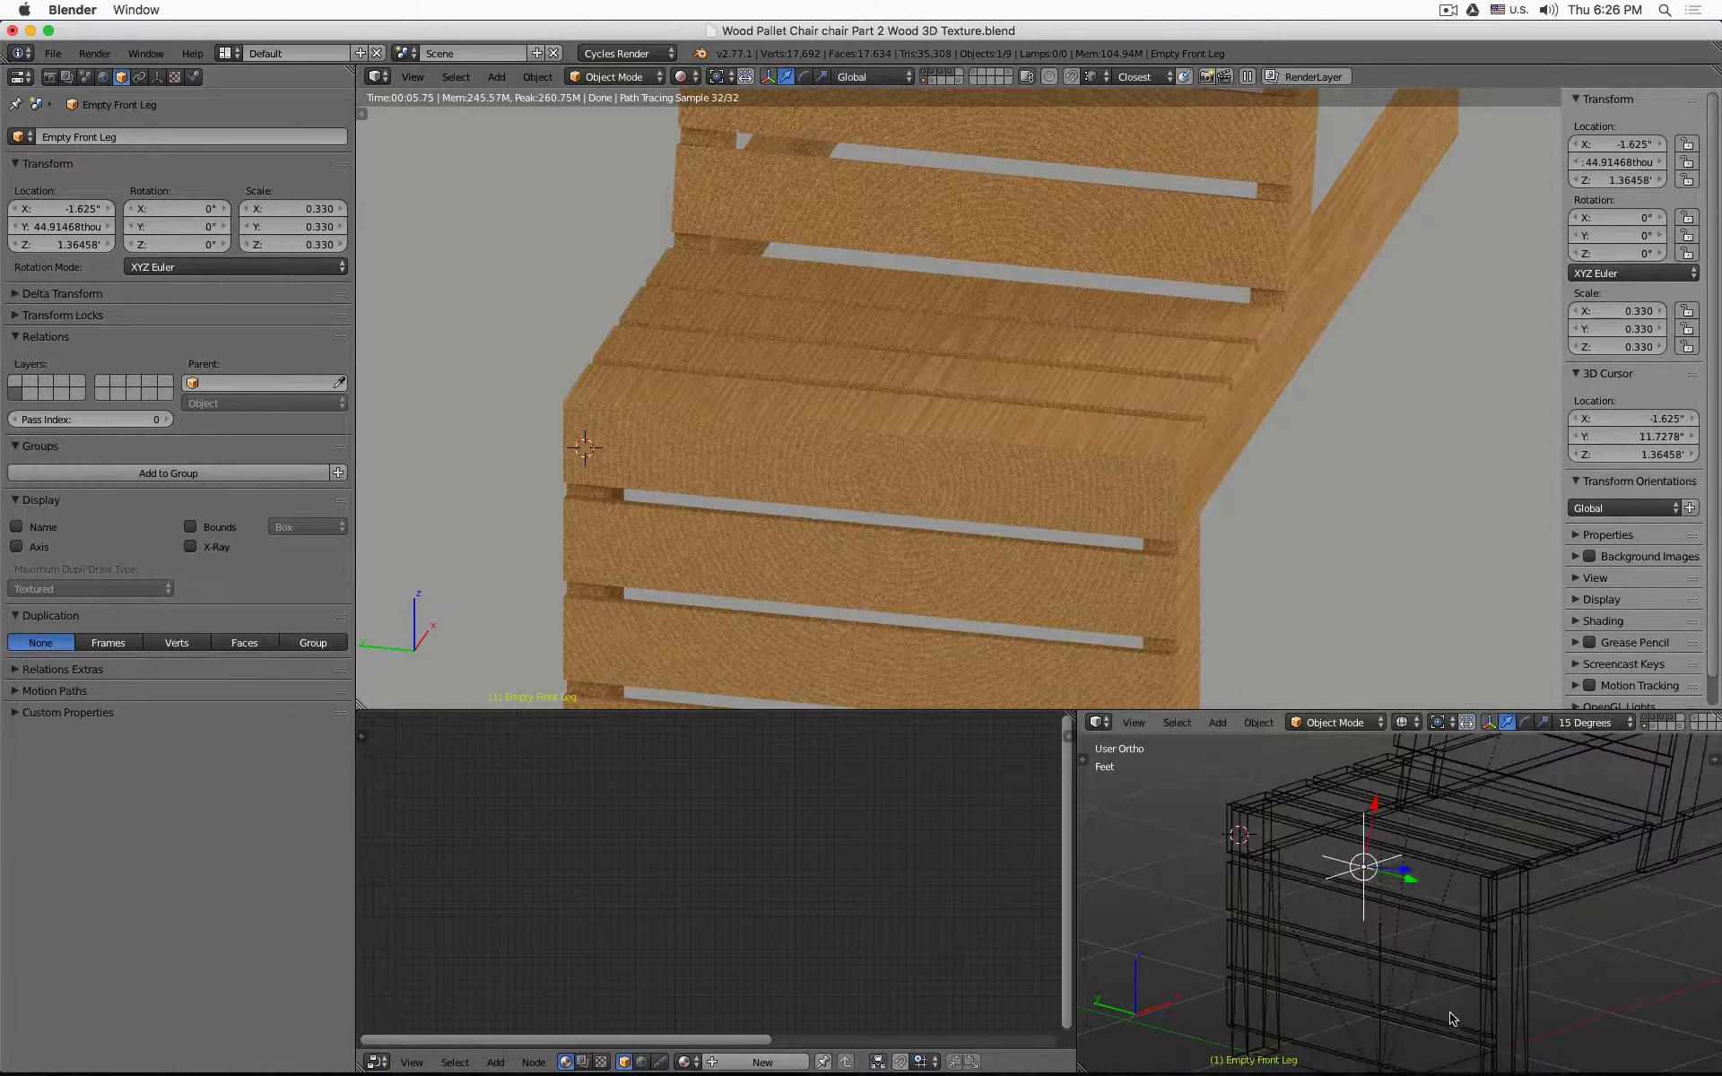
pyautogui.rightClick(1336, 875)
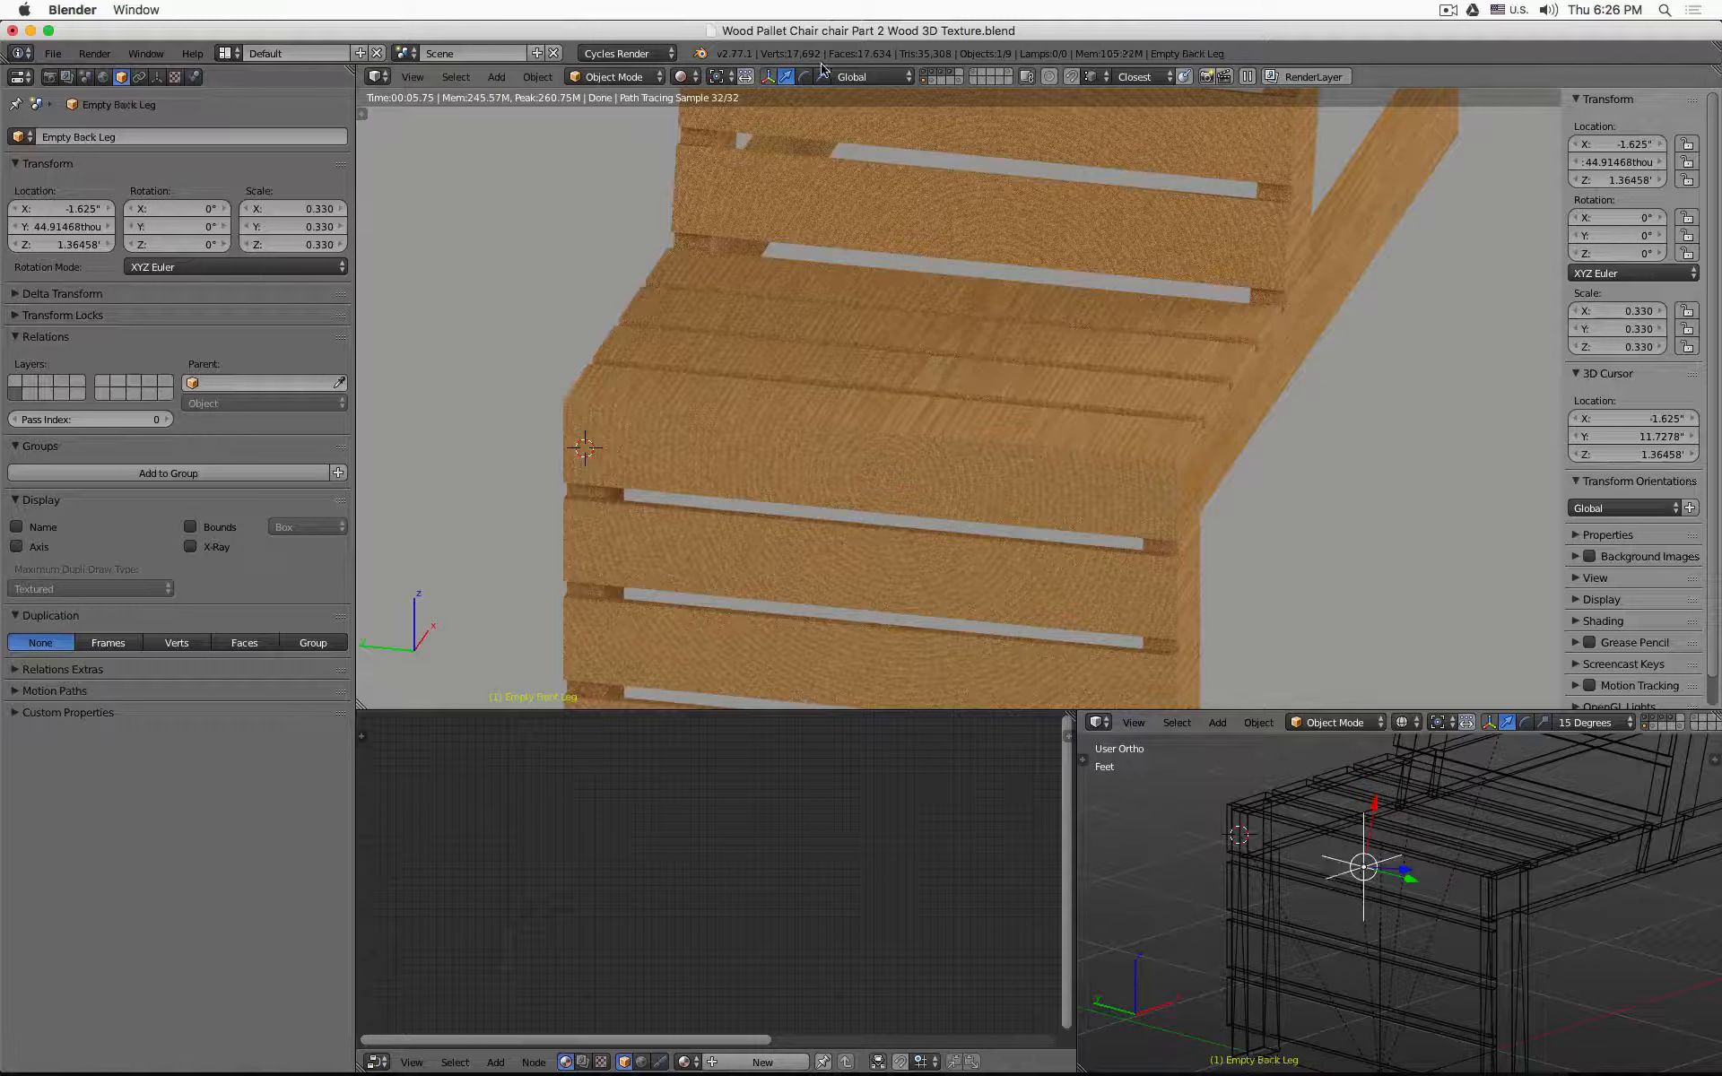
pyautogui.moveTo(1292, 798); pyautogui.dragTo(1360, 813, button='middle')
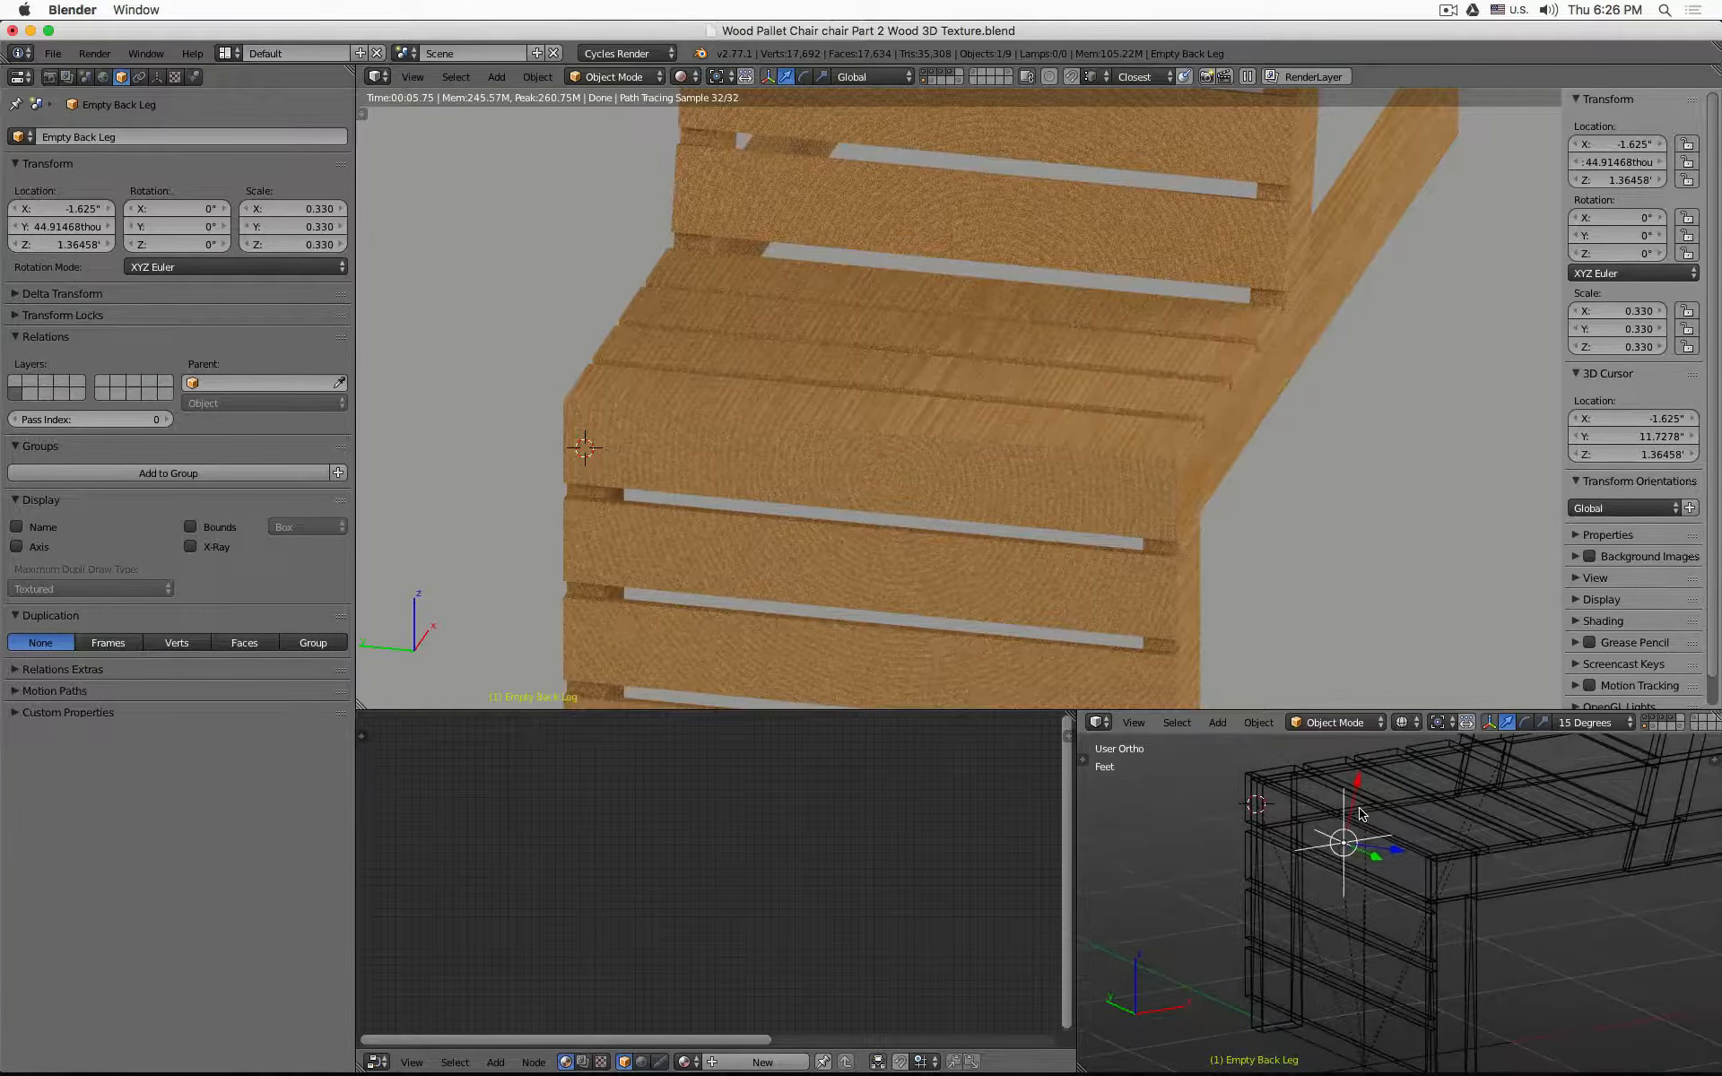
pyautogui.moveTo(1343, 785); pyautogui.dragTo(1343, 852)
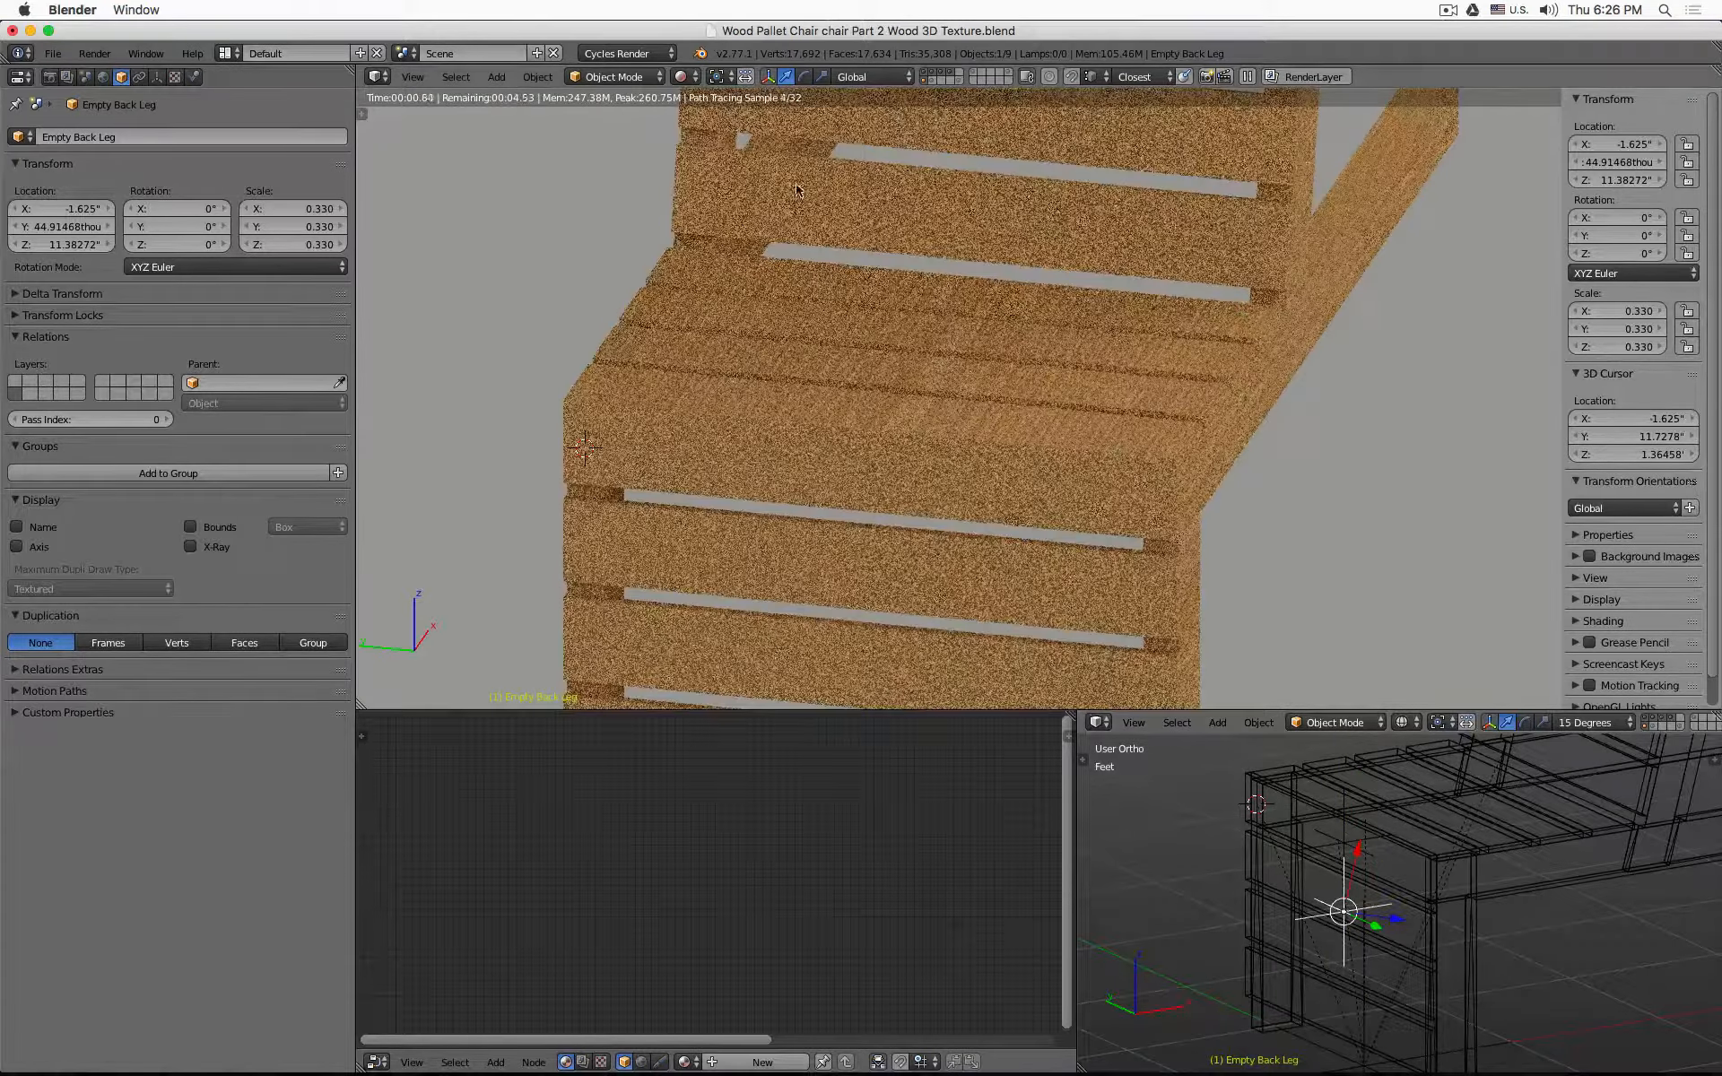
# - Isolate the front legs by hiding all other objects, and show them in solid shading
pyautogui.scroll(-3, 1166, 408)
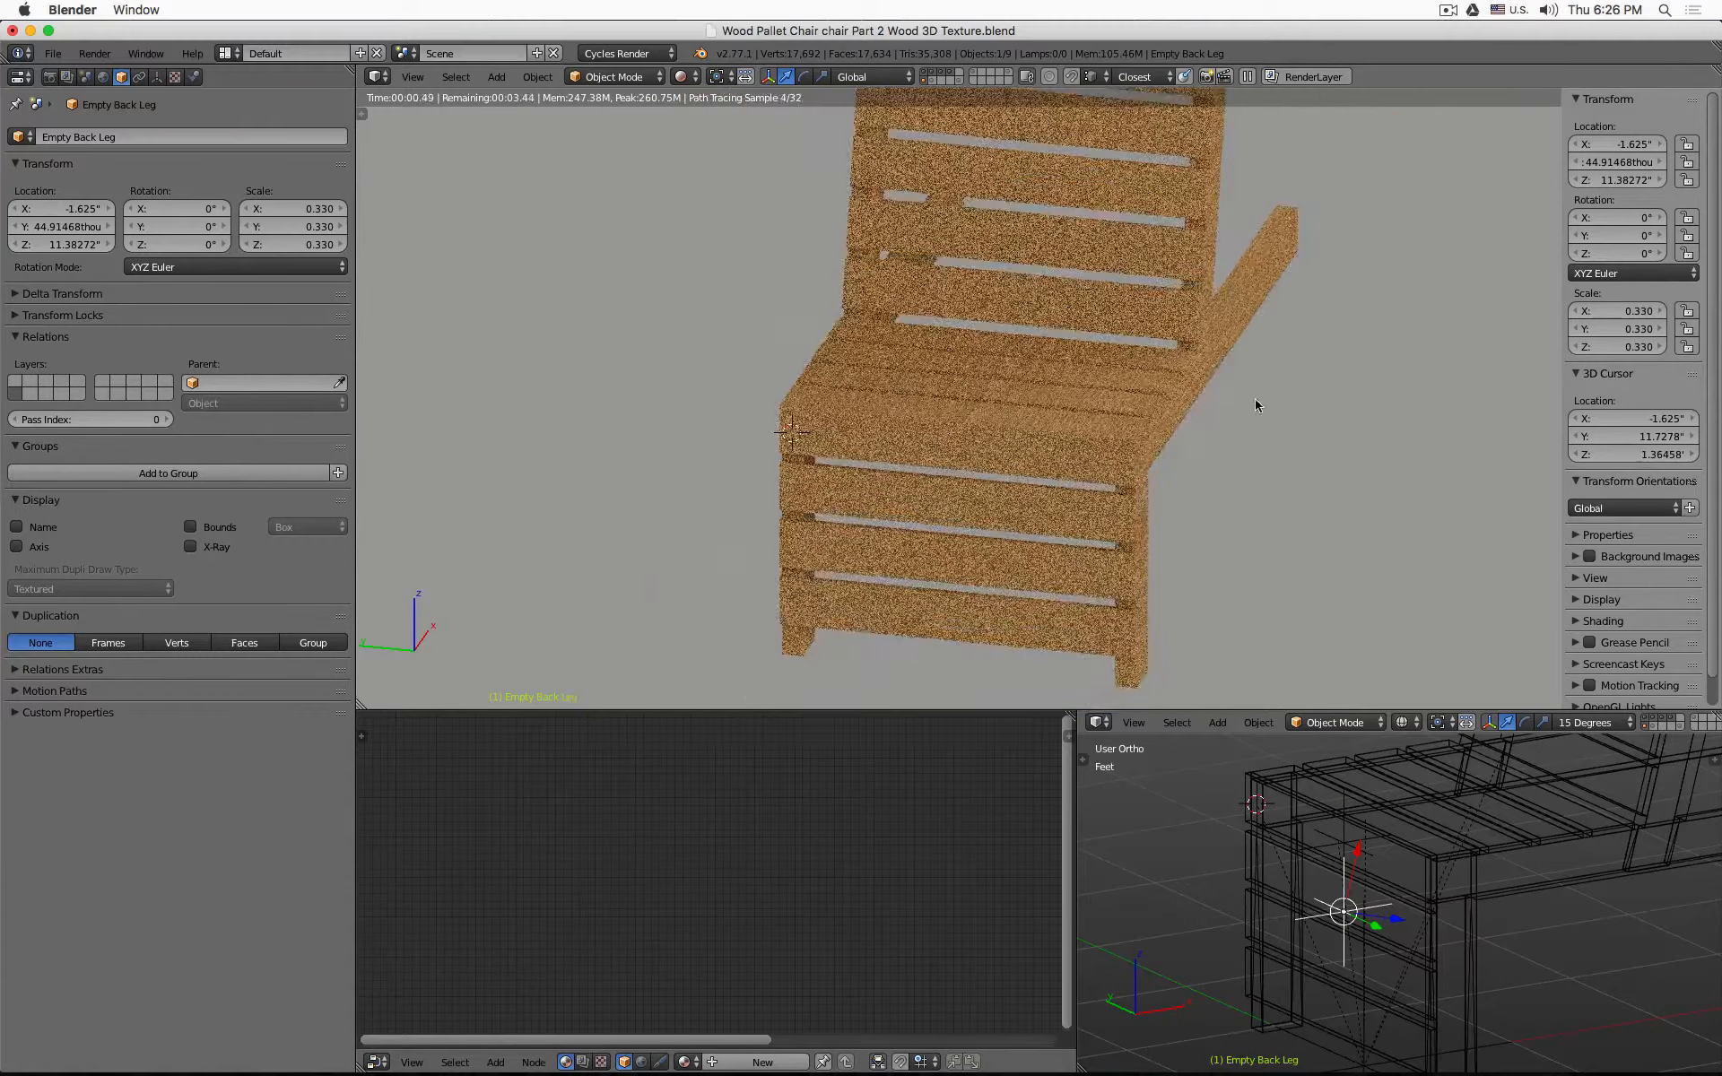
pyautogui.press('z')
pyautogui.moveTo(1255, 406)
pyautogui.mouseDown(button='middle')
pyautogui.moveTo(1253, 442)
pyautogui.moveTo(1187, 439)
pyautogui.moveTo(1076, 476)
pyautogui.mouseUp(button='middle')
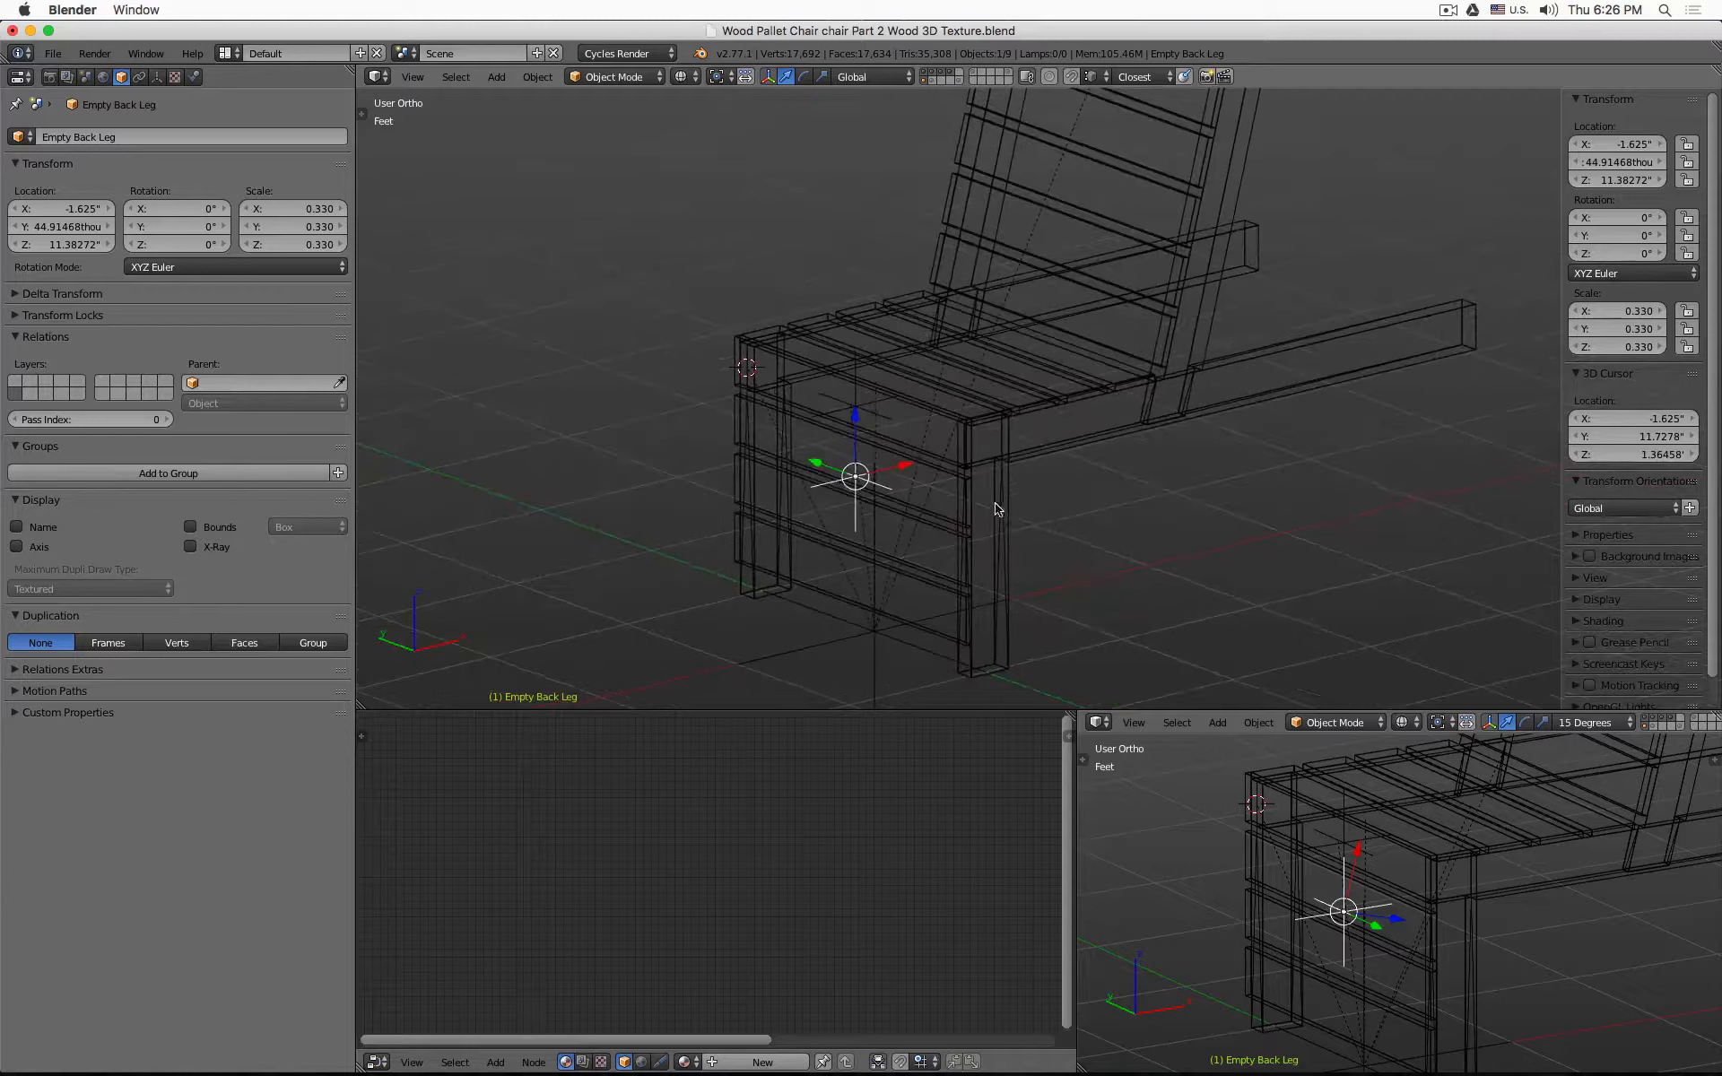
pyautogui.rightClick(998, 507)
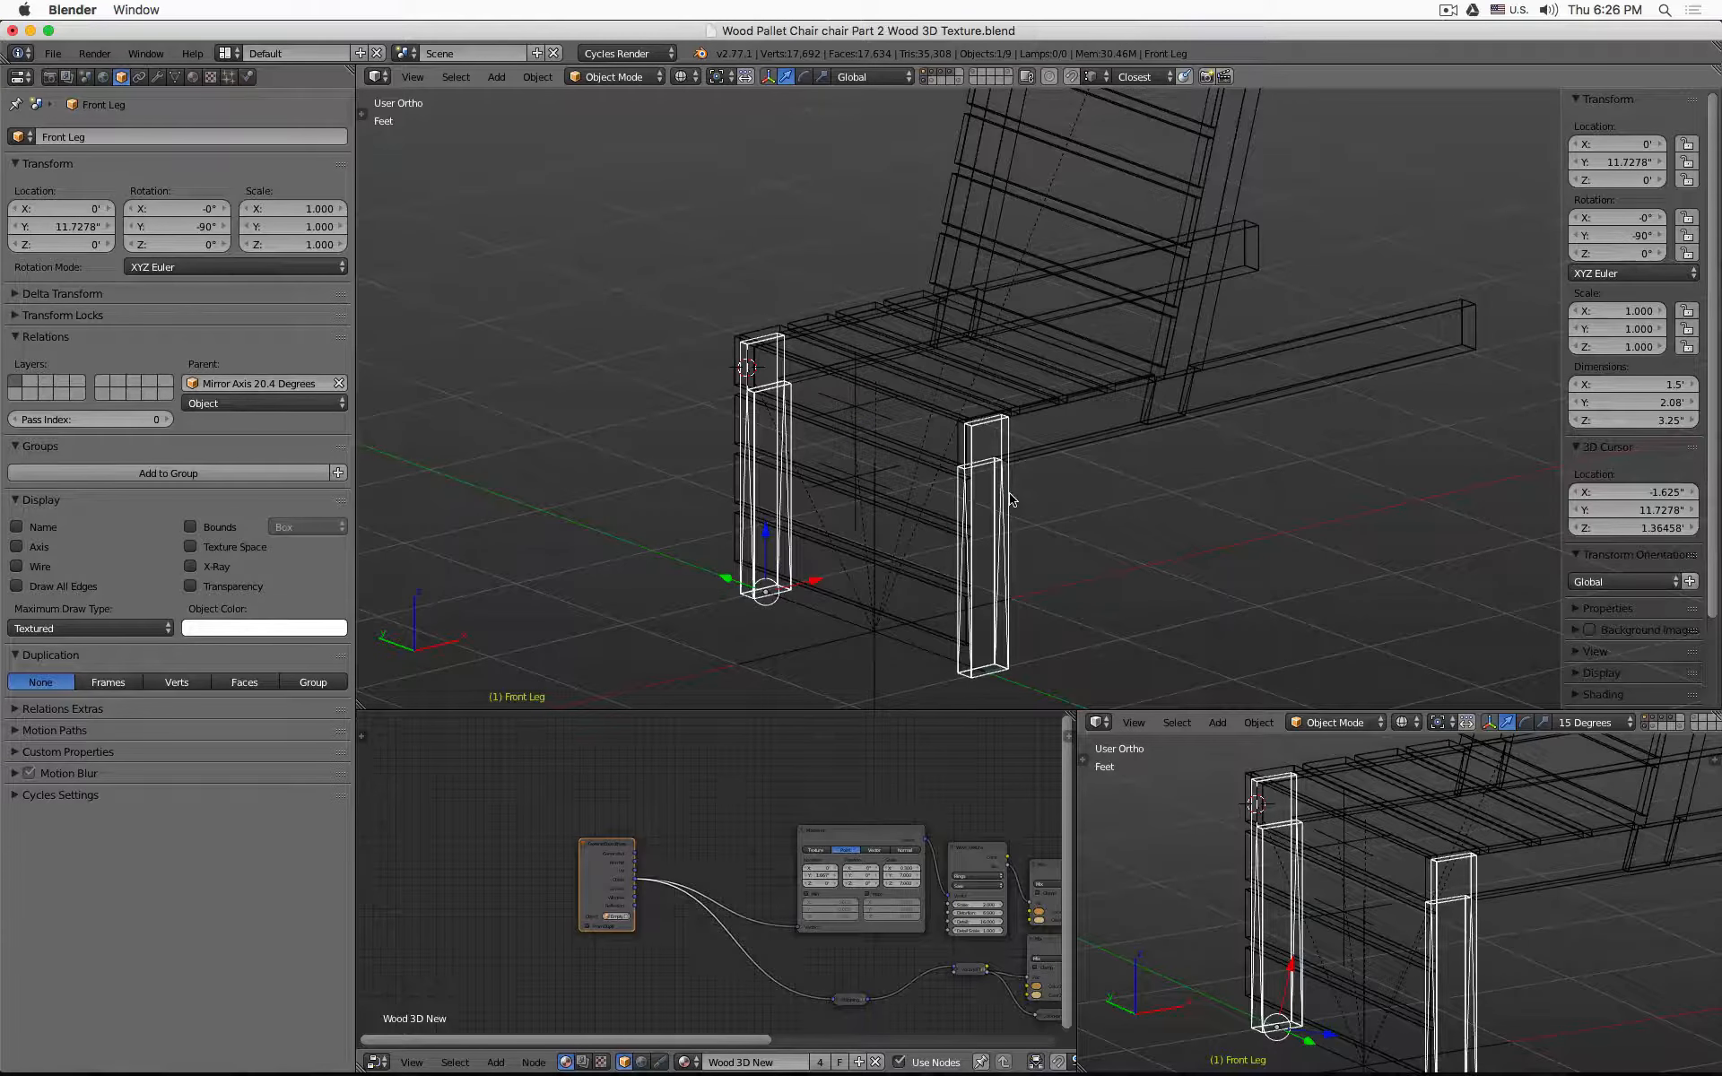
pyautogui.hotkey('shift', 'h')
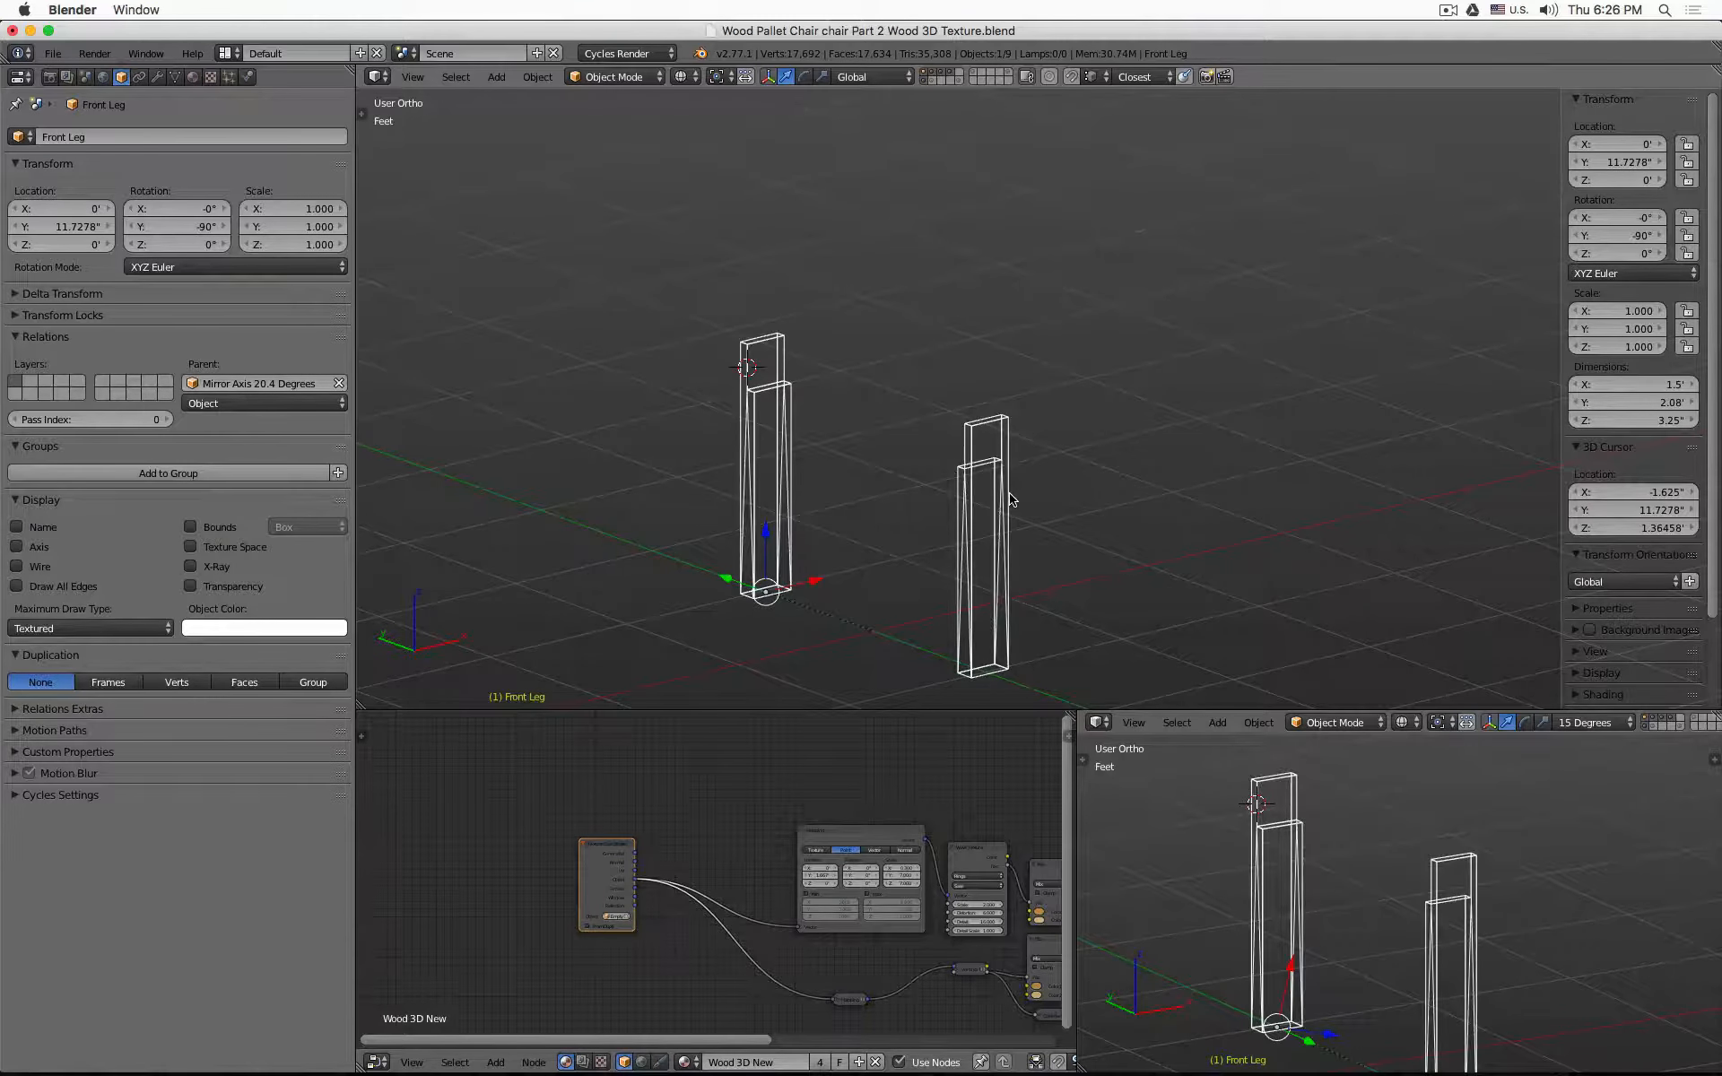
pyautogui.moveTo(1011, 499); pyautogui.dragTo(1095, 434, button='middle')
pyautogui.press('z')
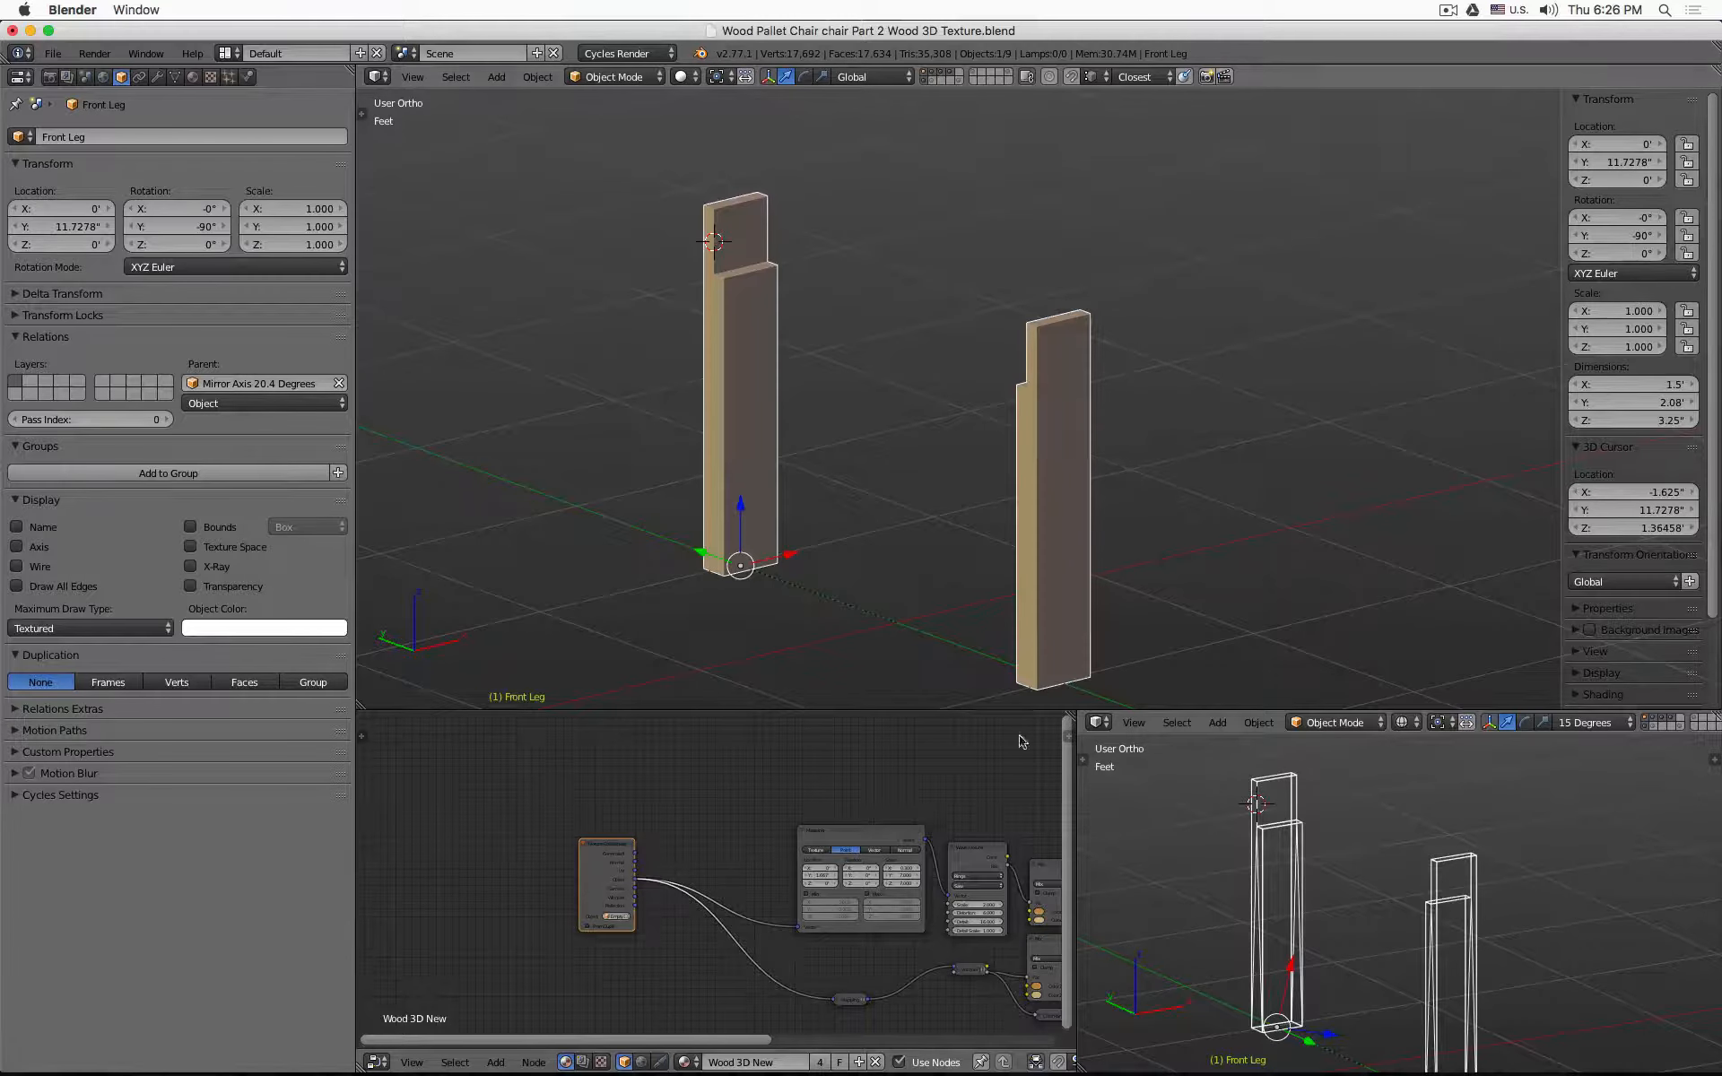
# - Reposition the Texture Coordinate node slightly in the Wood 3D New material and widen it to show its full object name
pyautogui.moveTo(940, 787); pyautogui.dragTo(788, 757, button='middle')
pyautogui.scroll(-1, 868, 823)
pyautogui.scroll(-1, 872, 822)
pyautogui.moveTo(874, 819); pyautogui.dragTo(790, 785, button='middle')
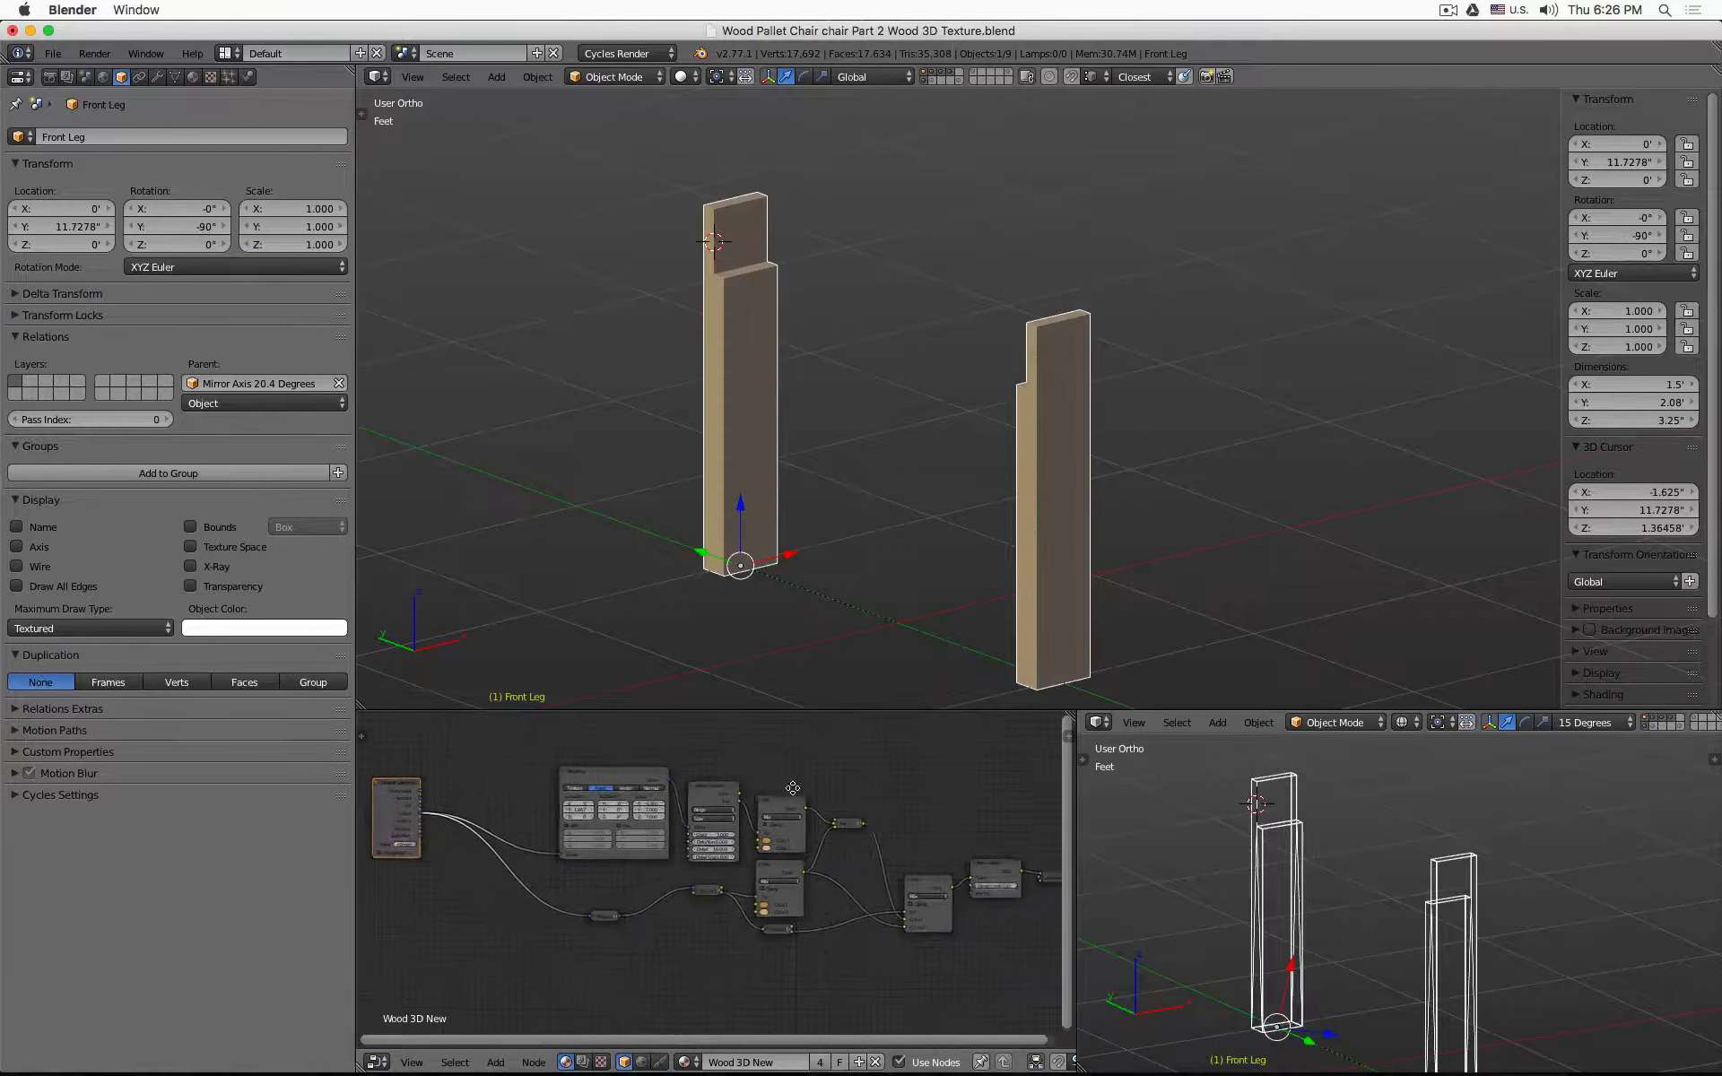
pyautogui.scroll(-1, 790, 785)
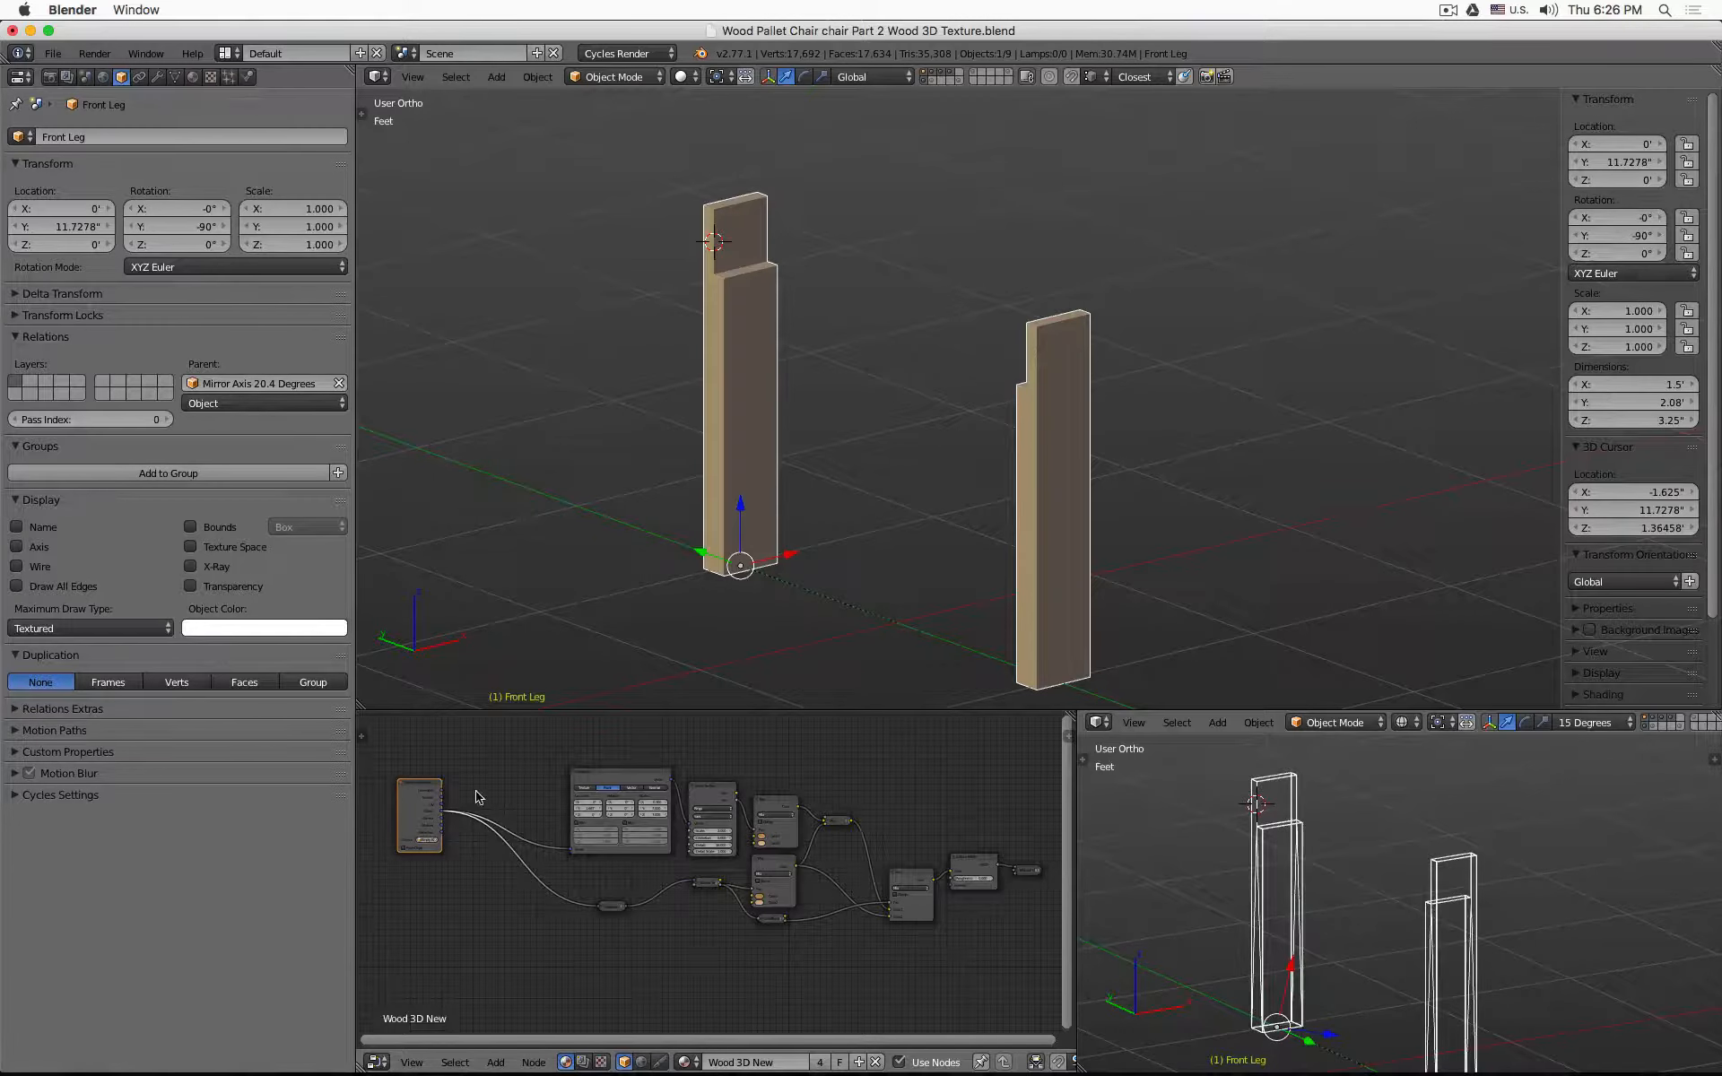
pyautogui.scroll(3, 424, 794)
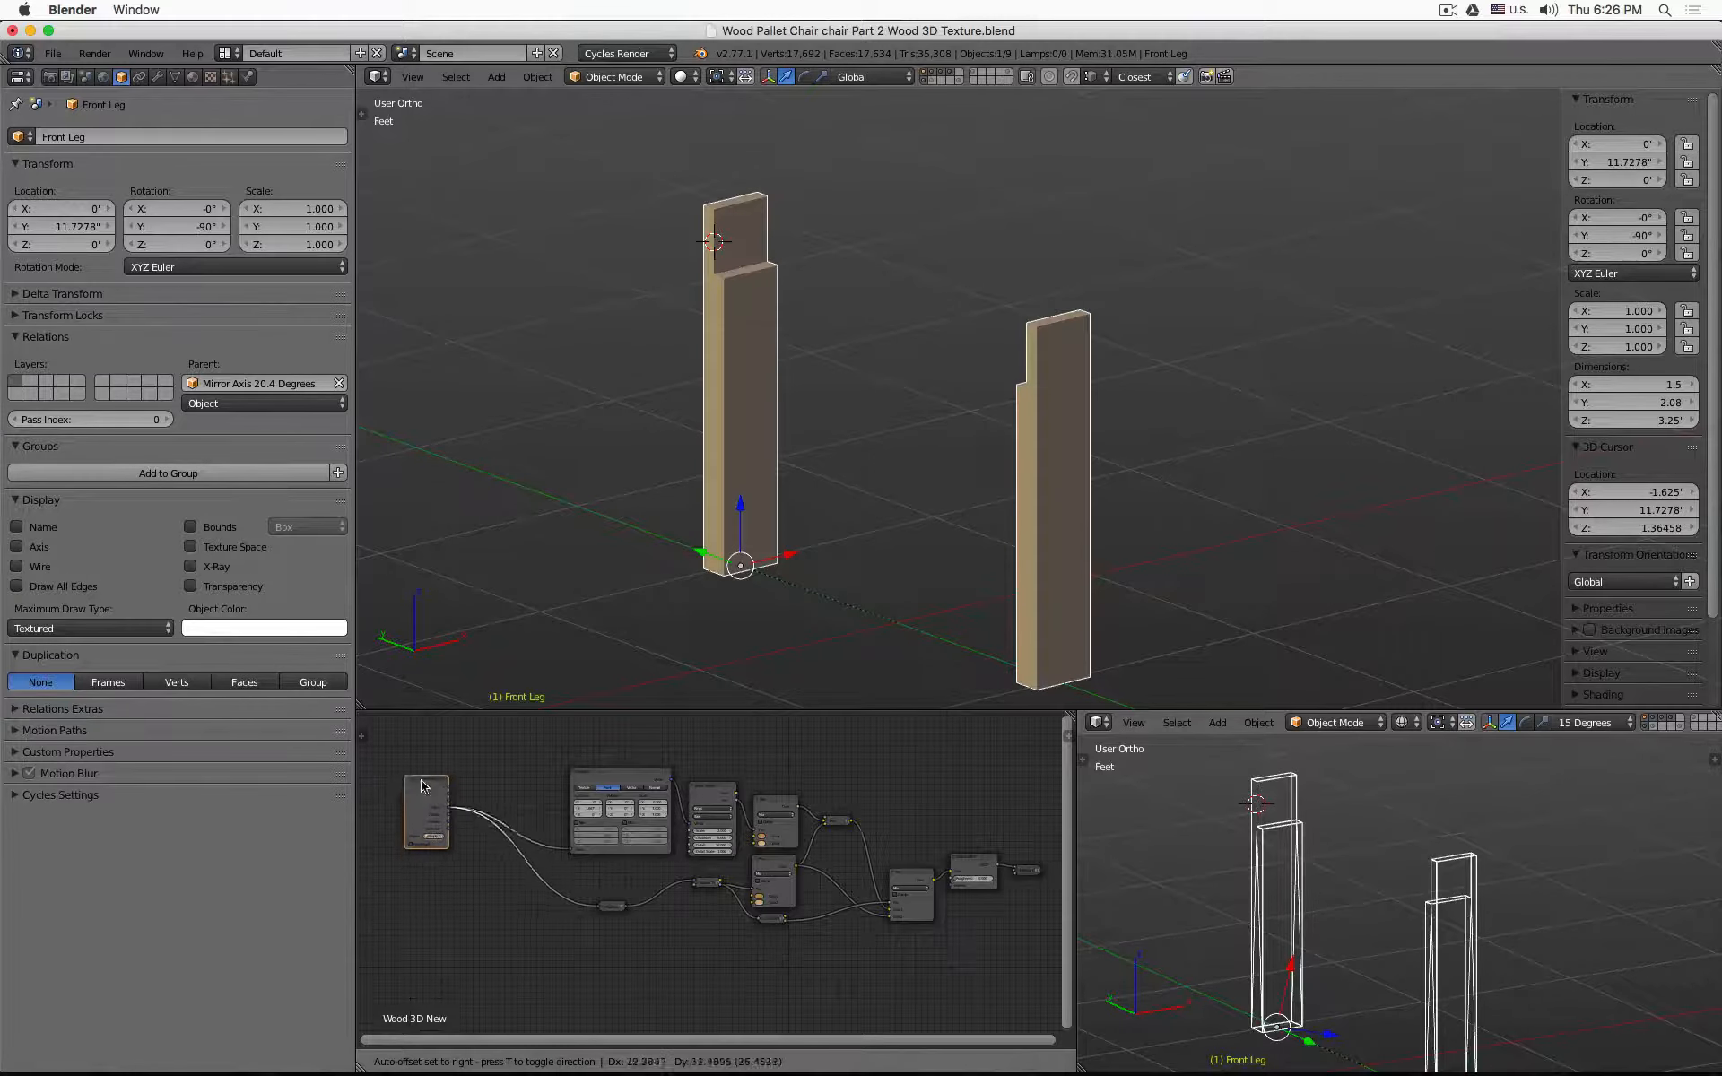
pyautogui.scroll(2, 417, 789)
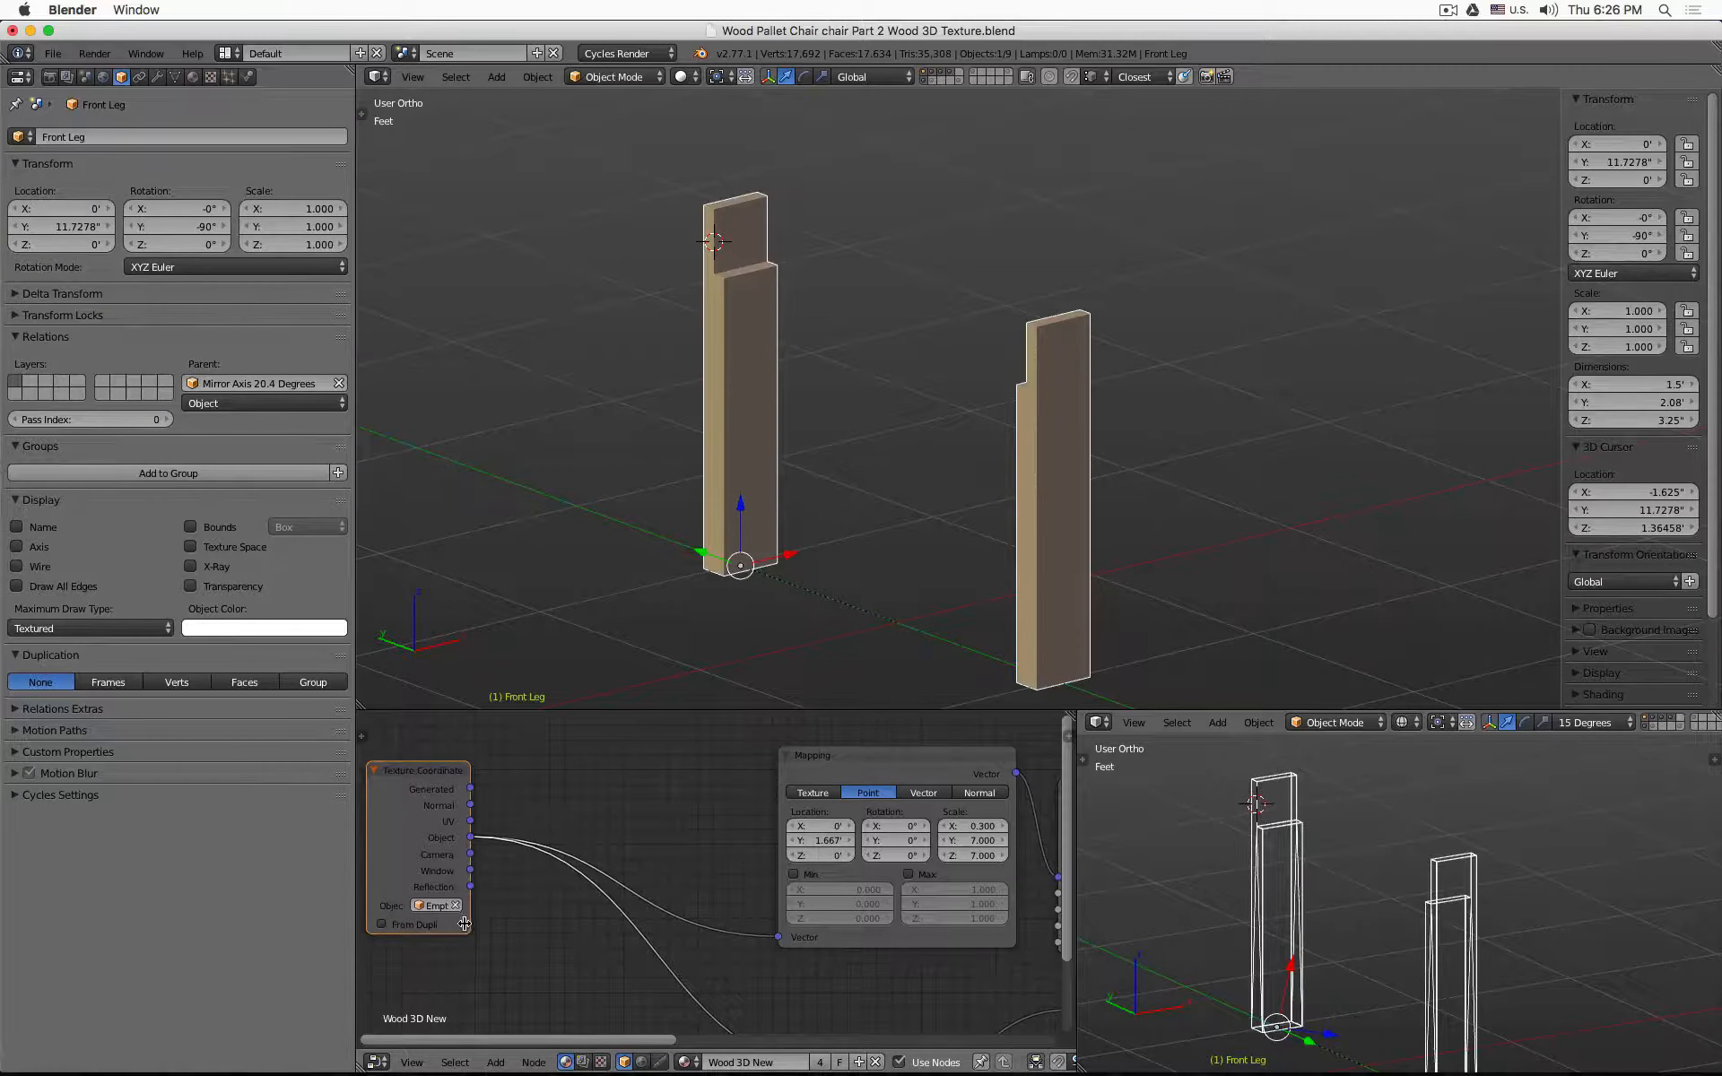
pyautogui.moveTo(468, 923); pyautogui.dragTo(590, 922)
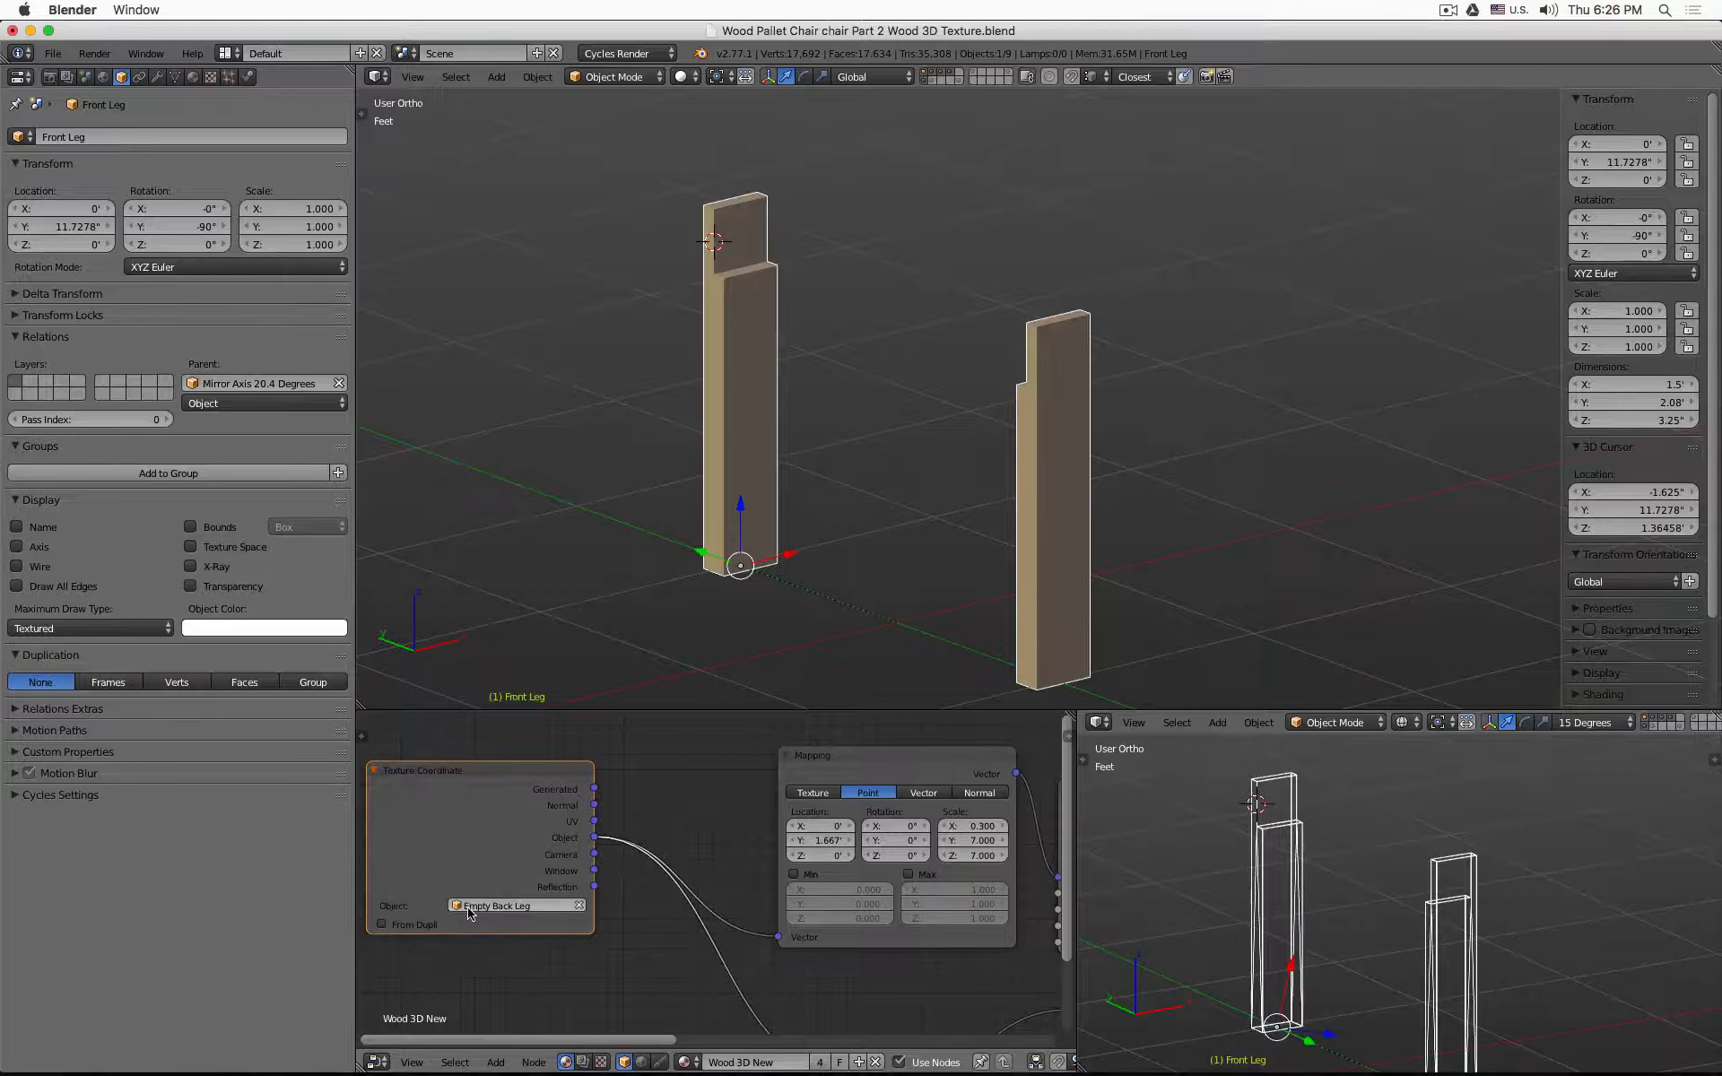
# - Select all nodes between Texture Coordinate and Material Output in Wood 3D New and combine them into one node group
pyautogui.scroll(-3, 480, 910)
pyautogui.moveTo(971, 808); pyautogui.dragTo(756, 764, button='middle')
pyautogui.scroll(-3, 792, 798)
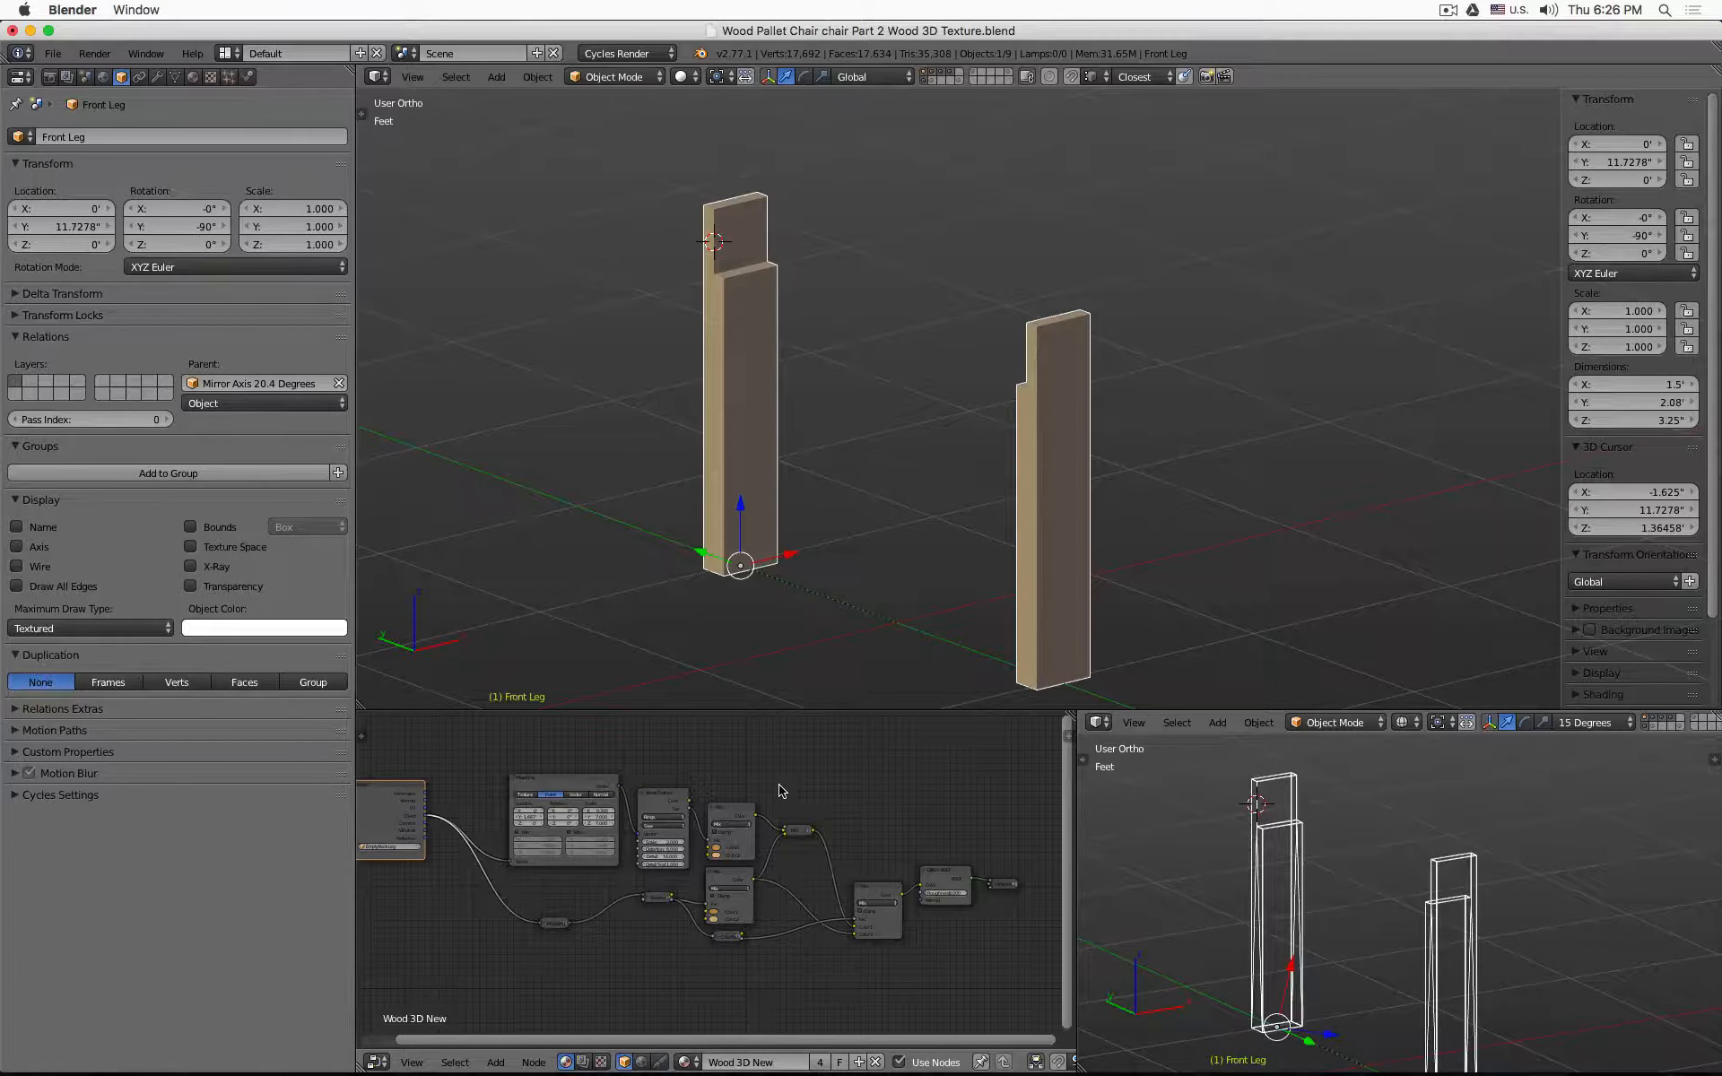
pyautogui.moveTo(834, 783); pyautogui.dragTo(859, 778, button='middle')
pyautogui.press('a')
pyautogui.press('b')
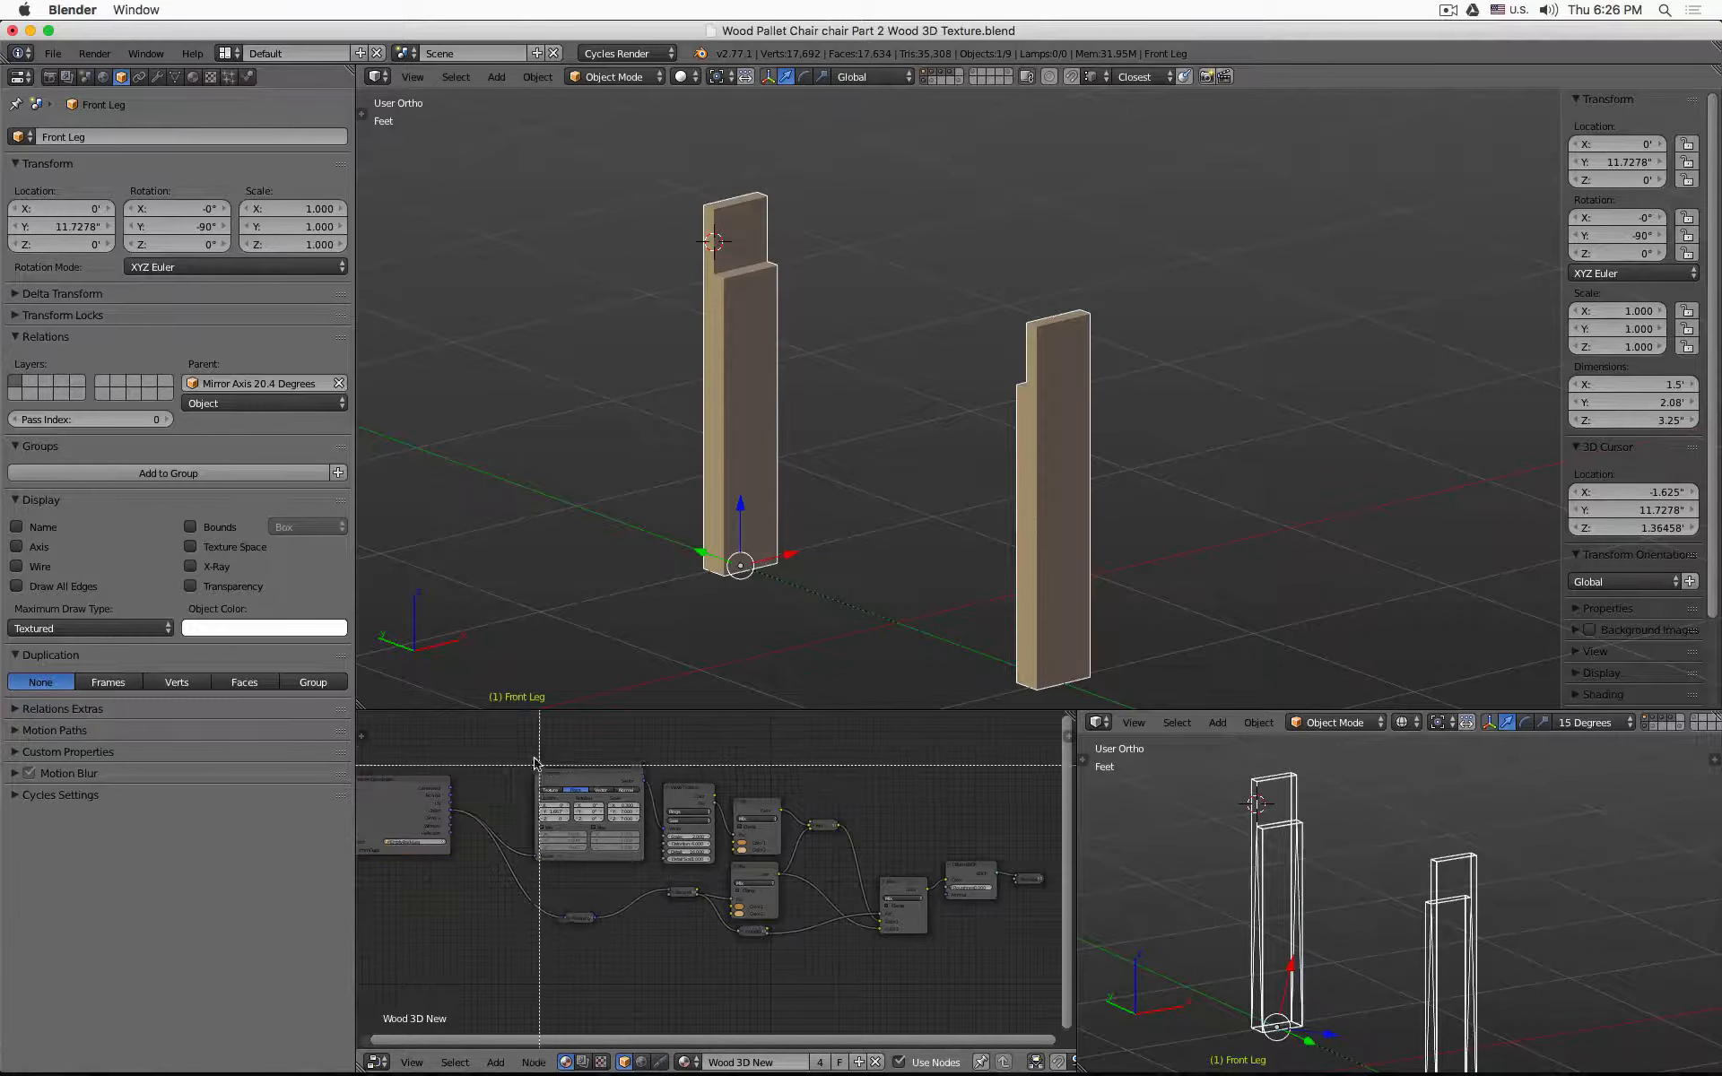
pyautogui.moveTo(517, 738); pyautogui.dragTo(1002, 982)
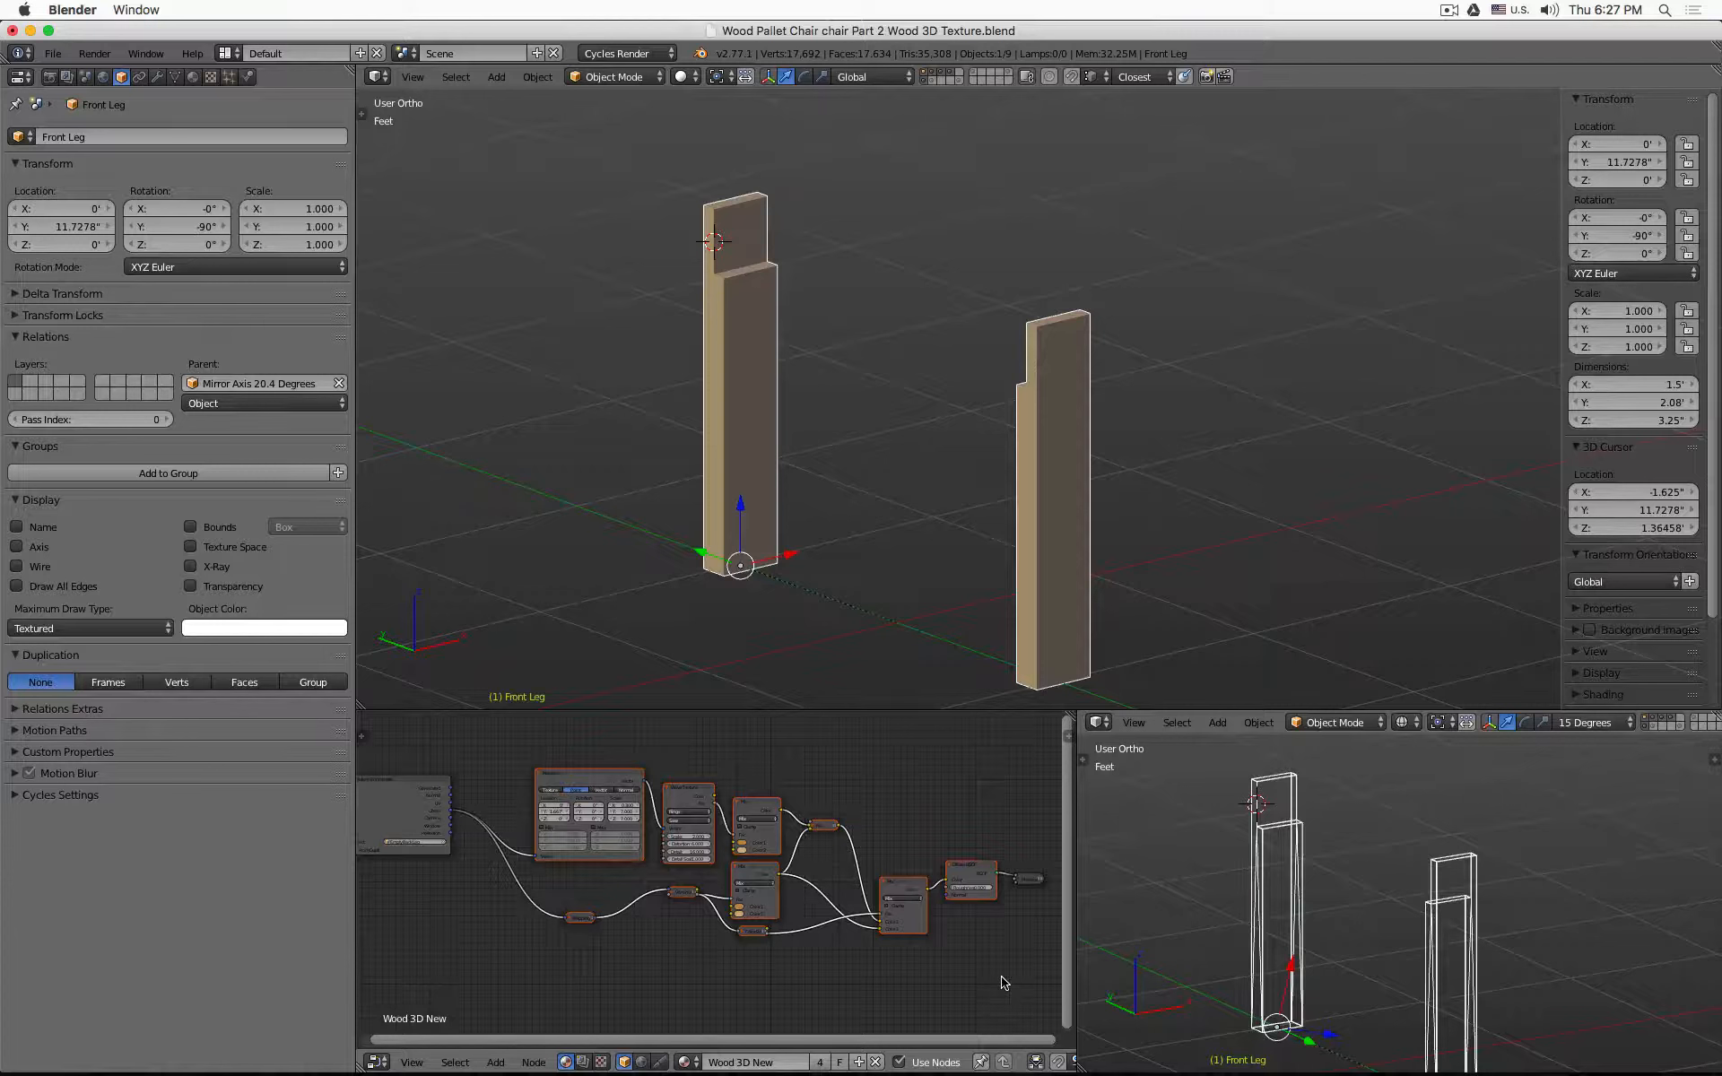
pyautogui.hotkey('ctrl', 'g')
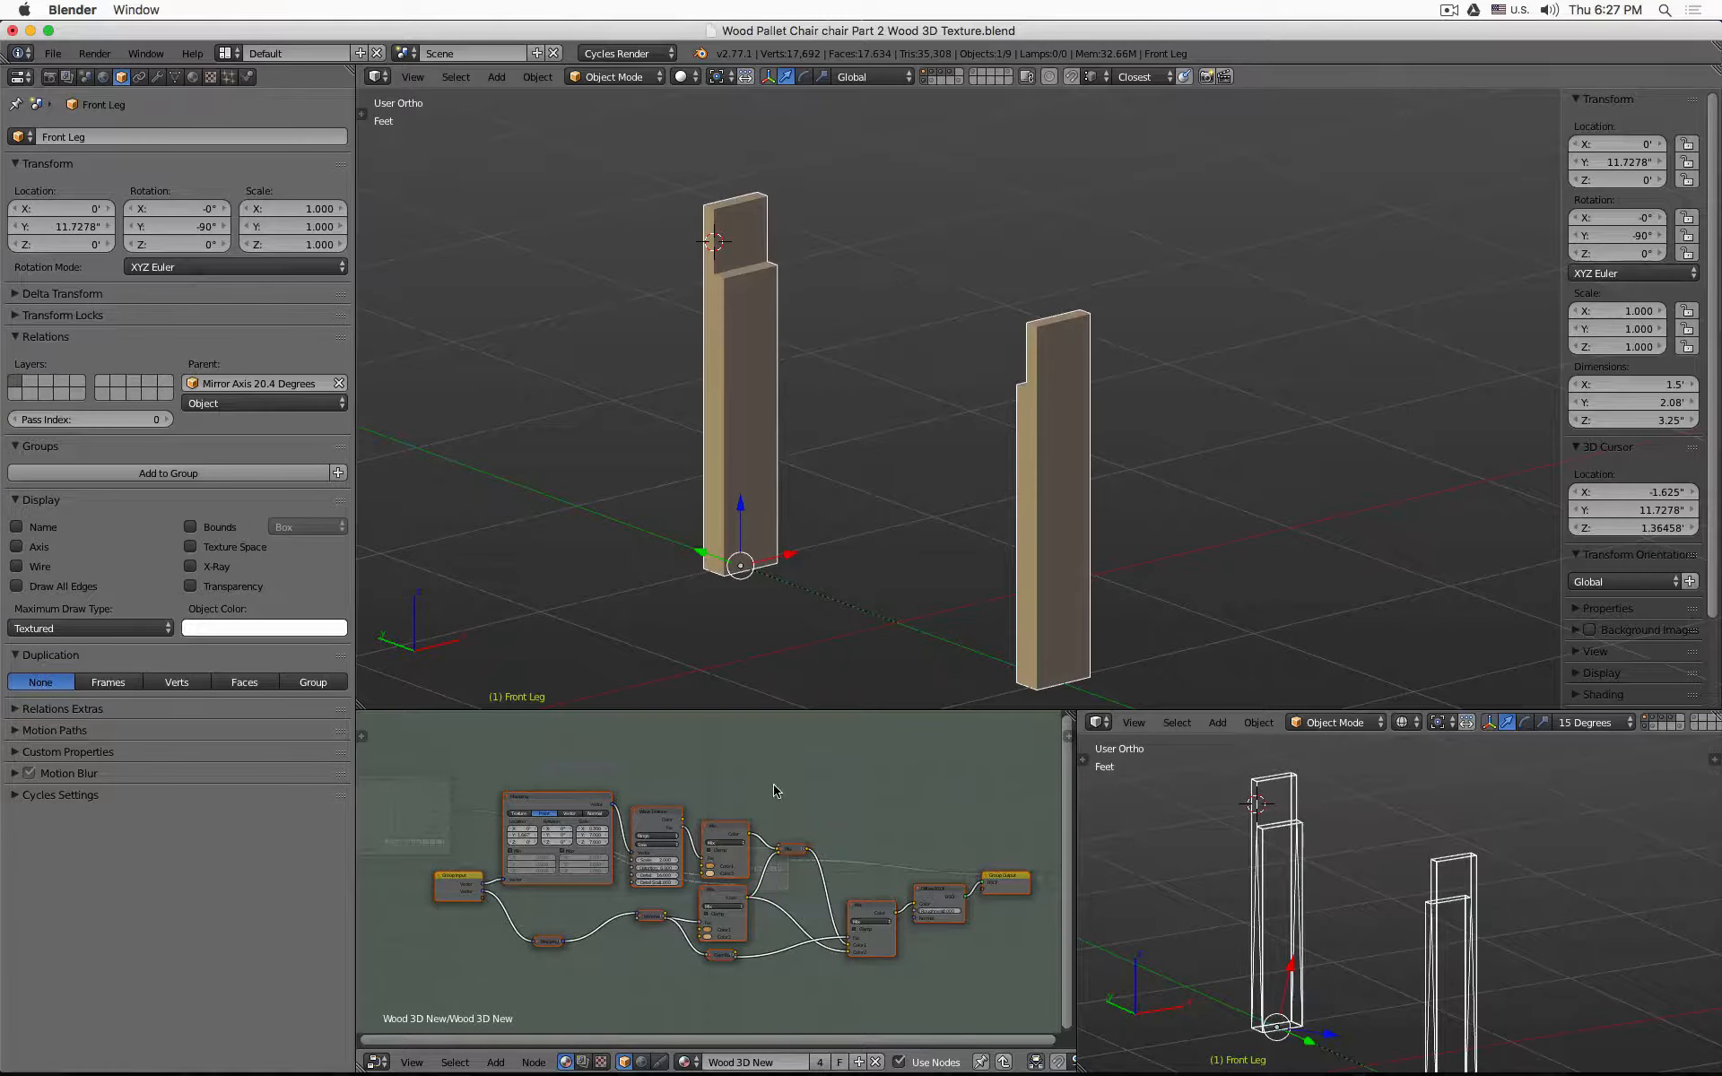
pyautogui.press('Tab')
pyautogui.moveTo(761, 855); pyautogui.dragTo(770, 800)
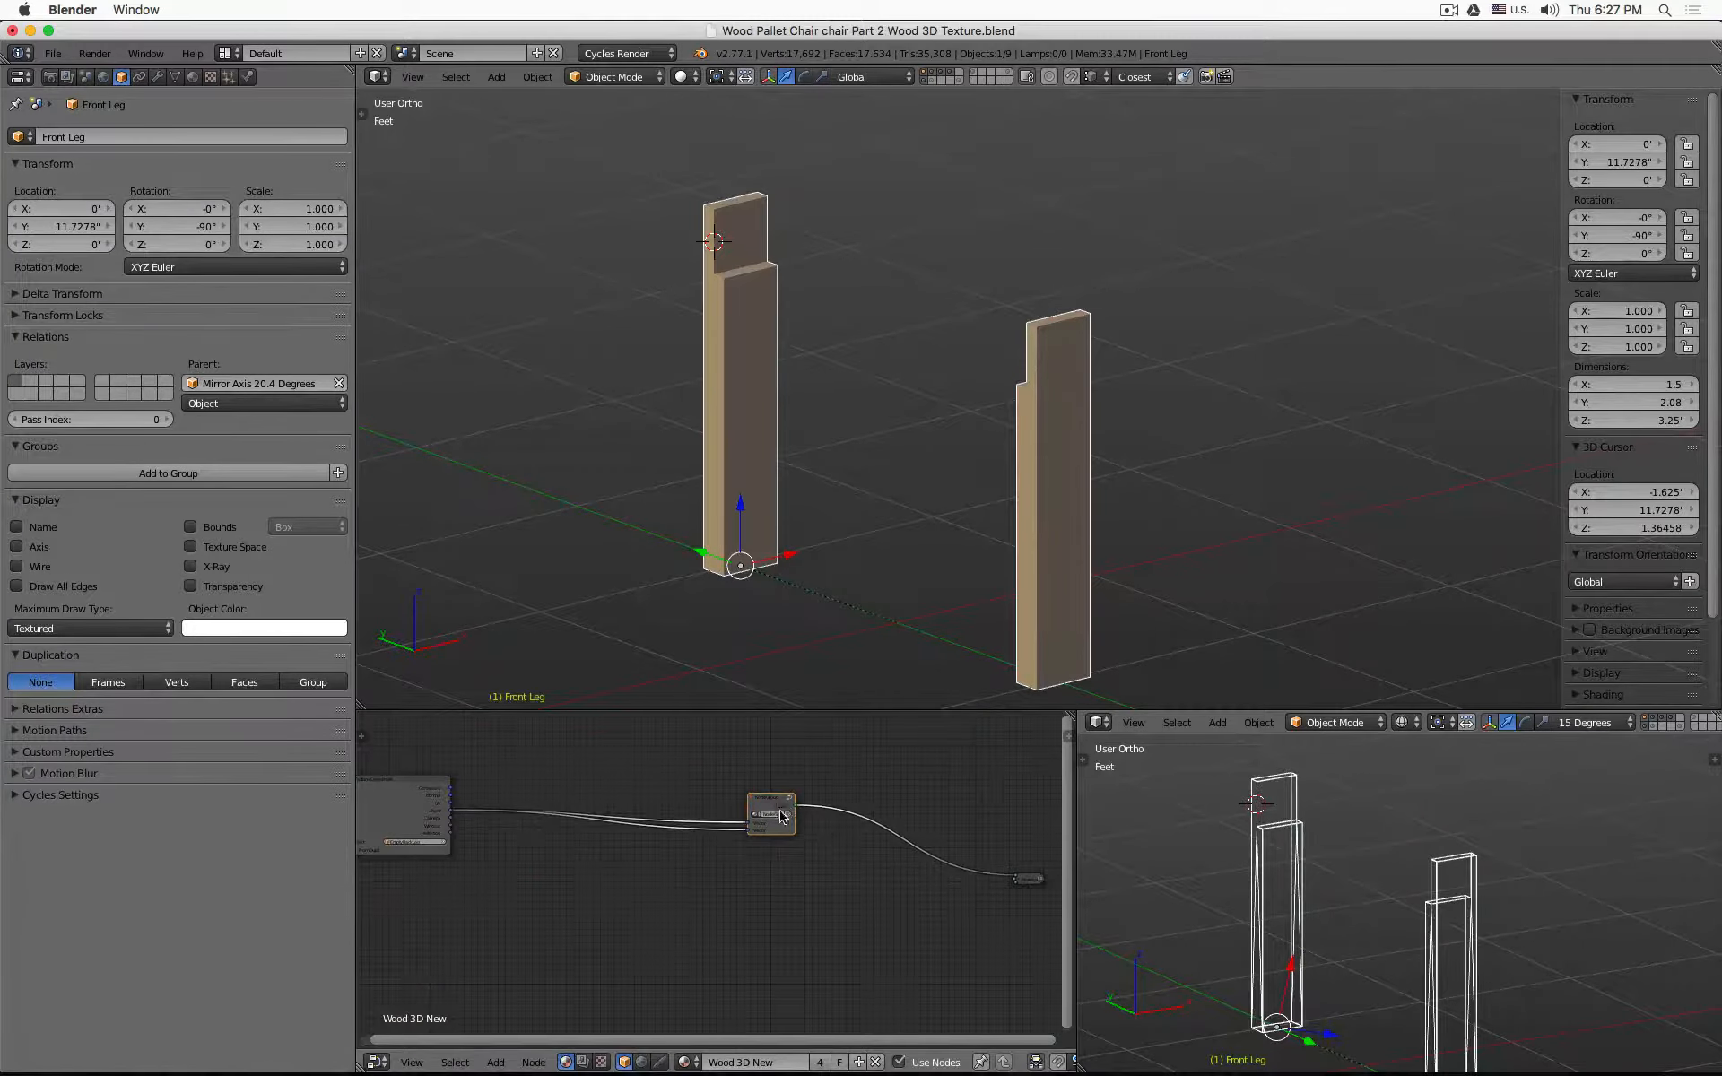
# - Inside the node group, in a maximized node editor, move Group Input and Group Output farther away from the other nodes
pyautogui.scroll(12, 777, 815)
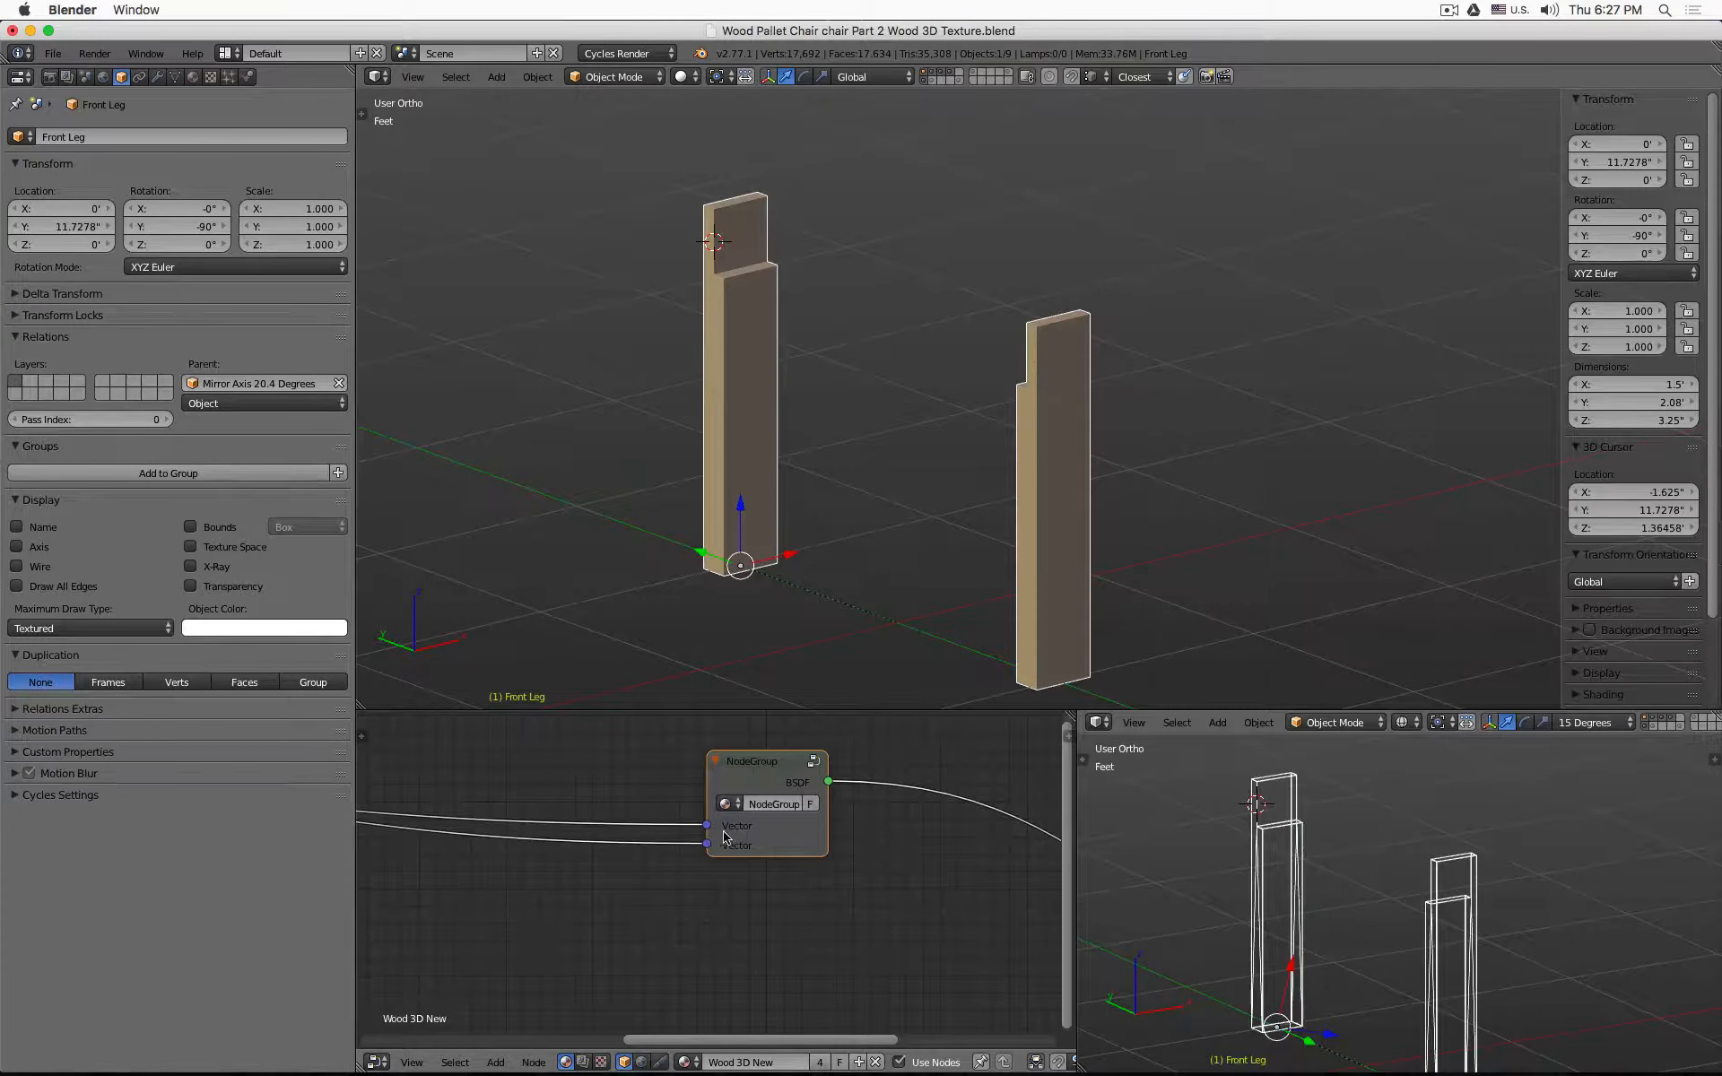
pyautogui.scroll(-6, 621, 834)
pyautogui.moveTo(612, 791); pyautogui.dragTo(782, 794, button='middle')
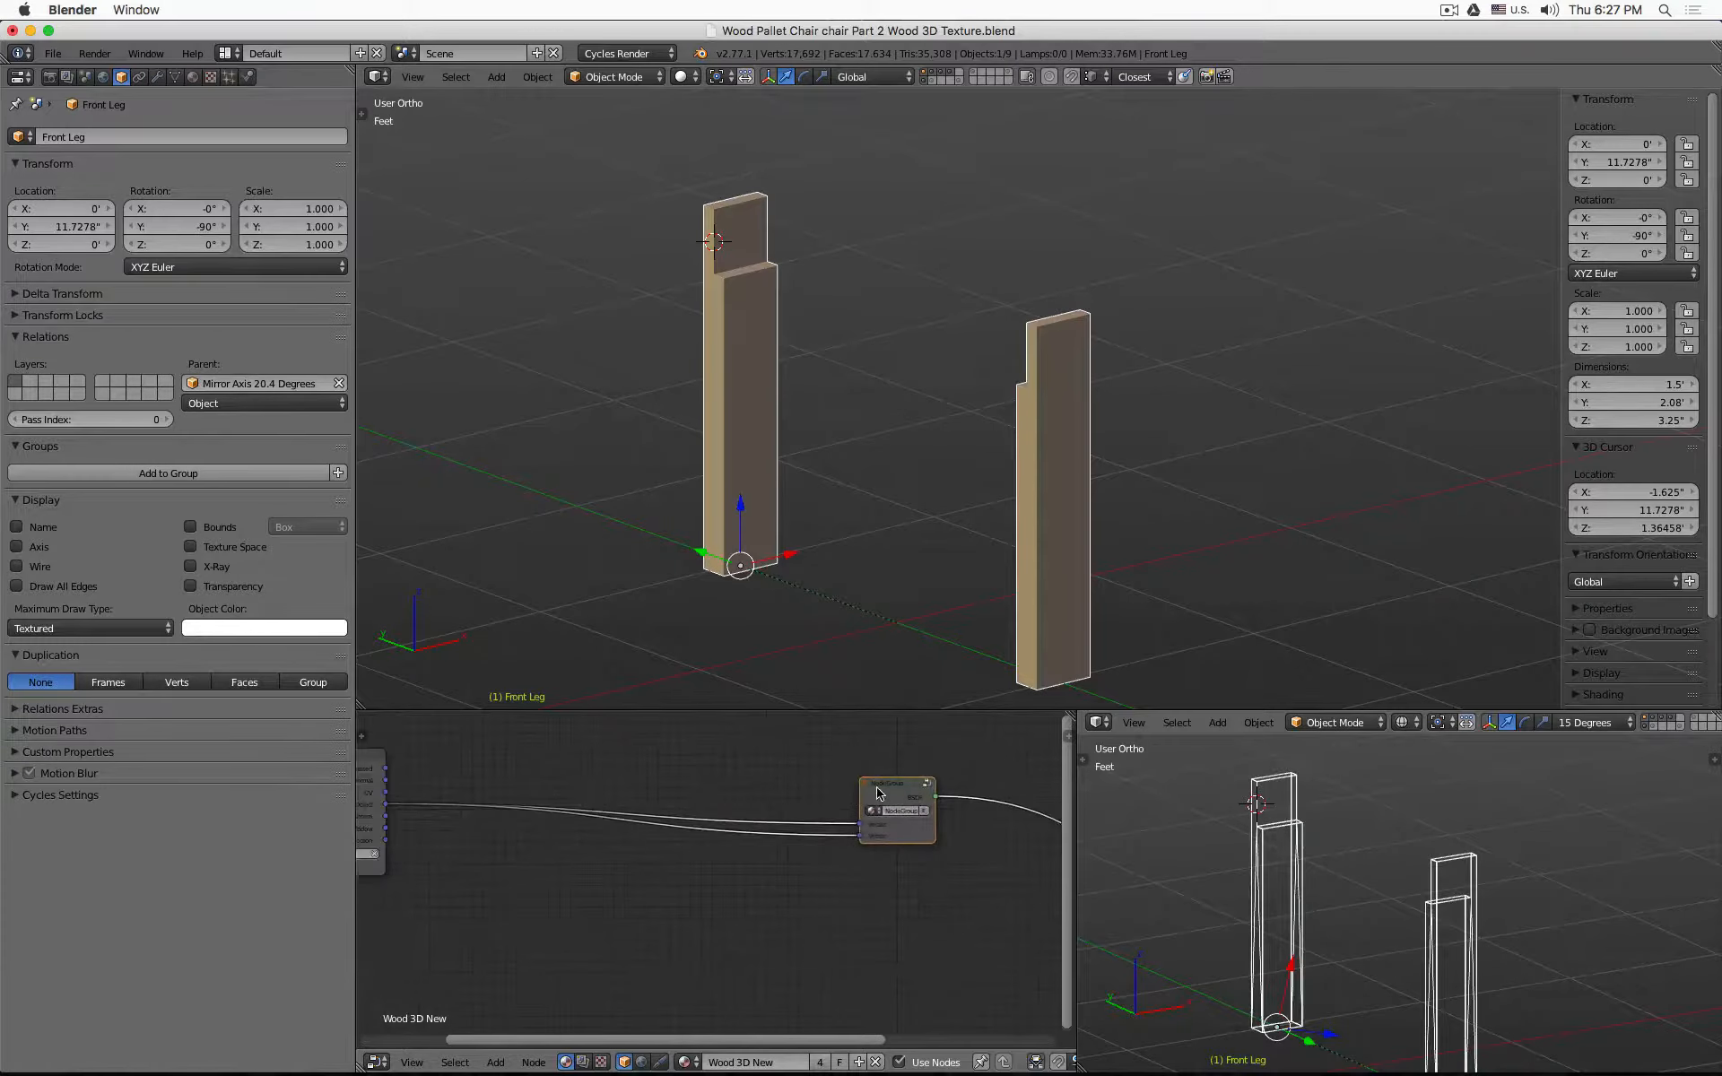
pyautogui.press('Tab')
pyautogui.moveTo(537, 774); pyautogui.dragTo(752, 771, button='middle')
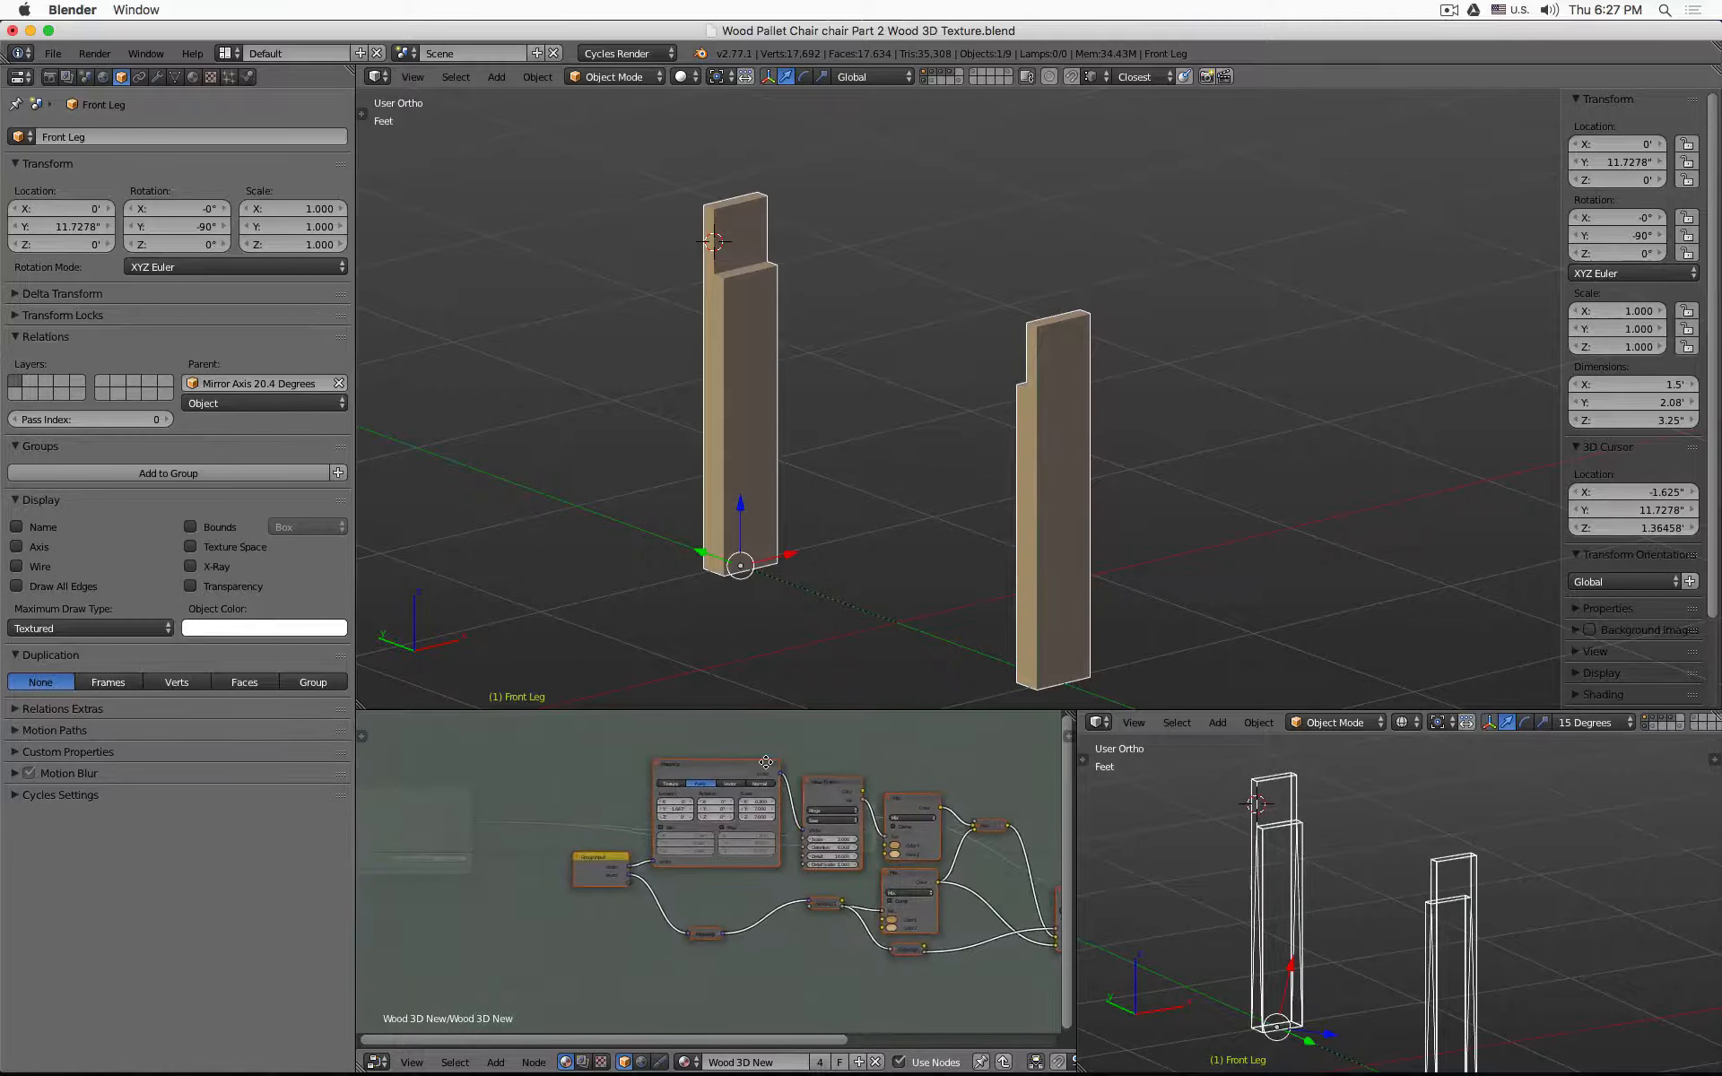
pyautogui.scroll(7, 573, 867)
pyautogui.scroll(-5, 582, 876)
pyautogui.hotkey('shift', 'space')
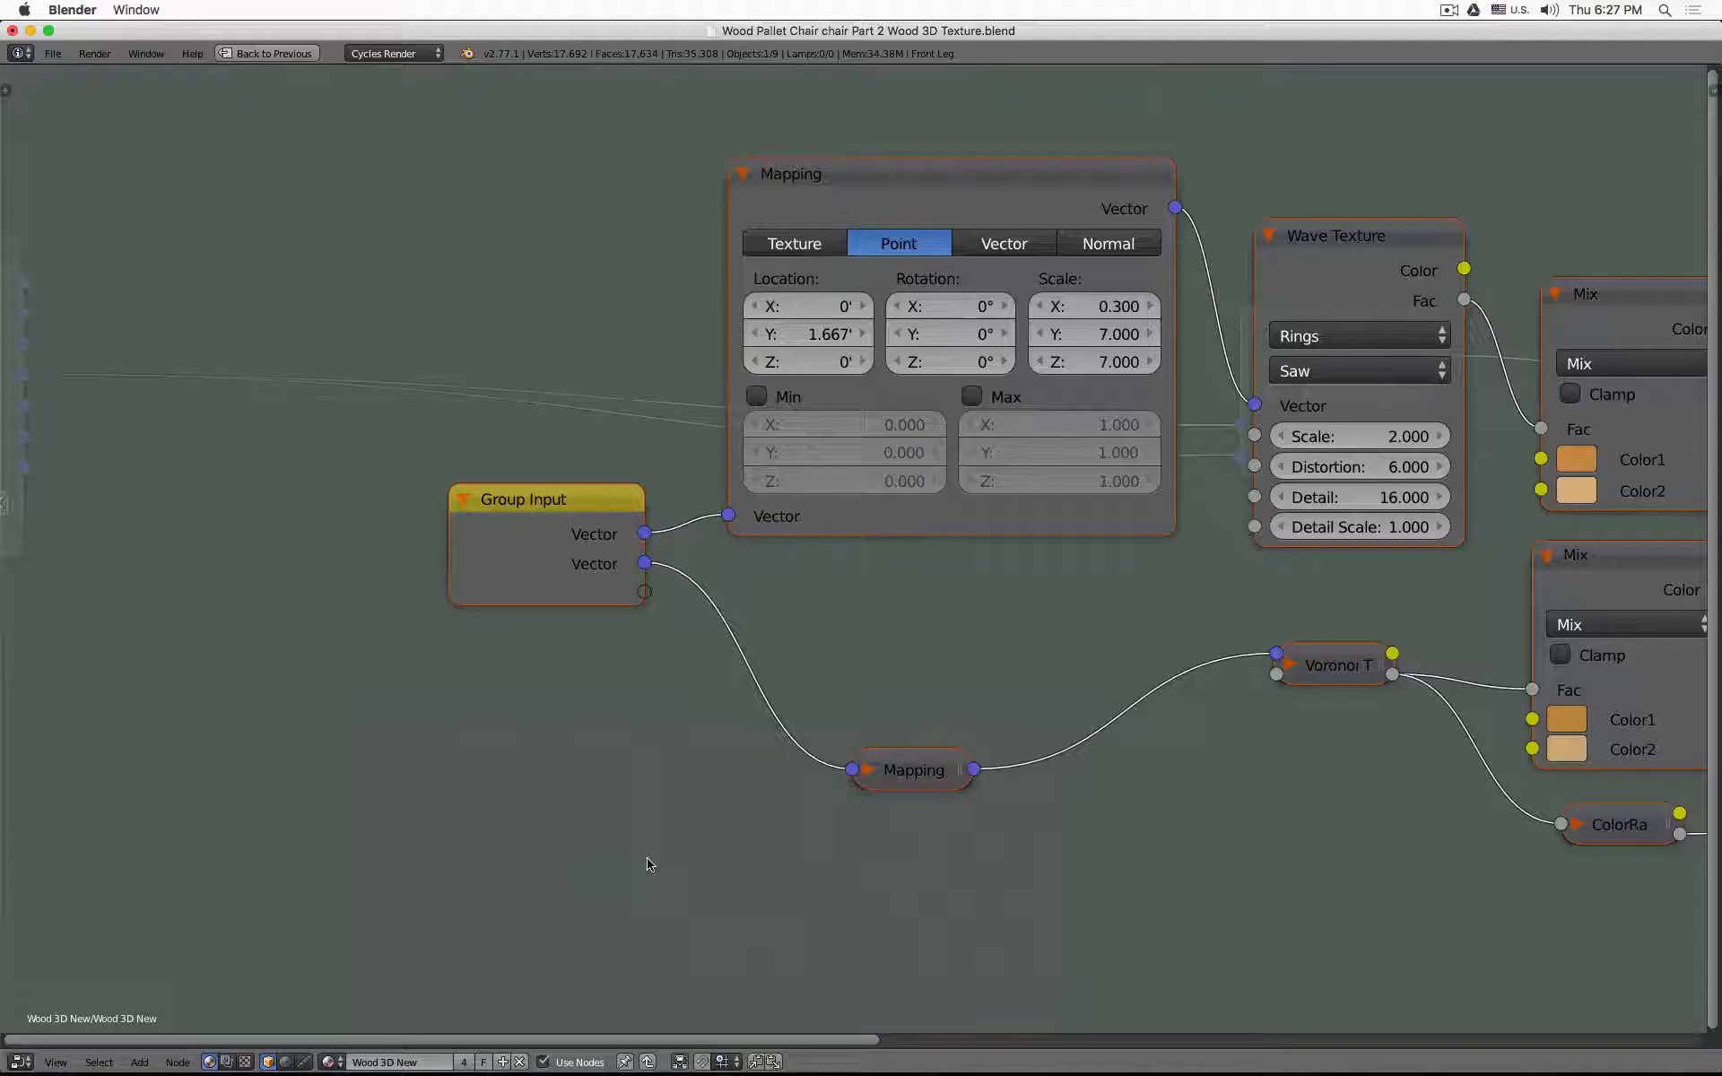
pyautogui.moveTo(1113, 681); pyautogui.dragTo(738, 697, button='middle')
pyautogui.scroll(2, 738, 698)
pyautogui.scroll(-4, 738, 698)
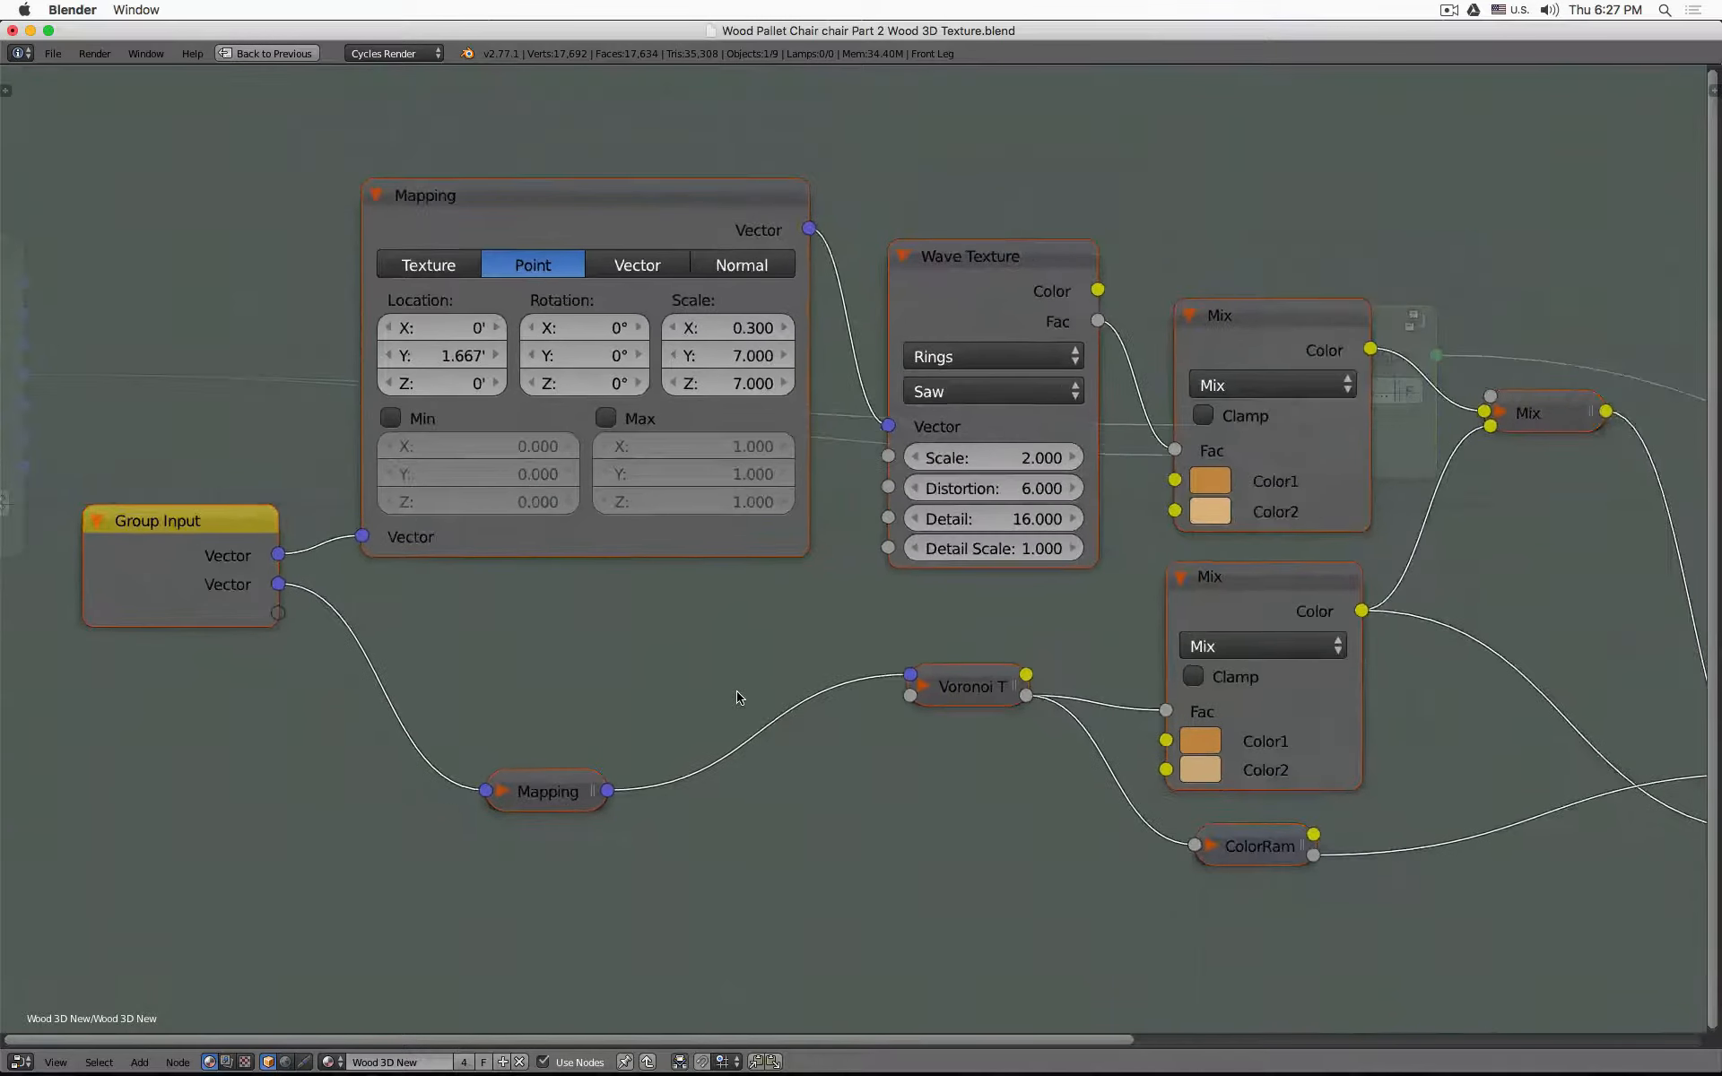
pyautogui.moveTo(360, 619); pyautogui.dragTo(217, 613)
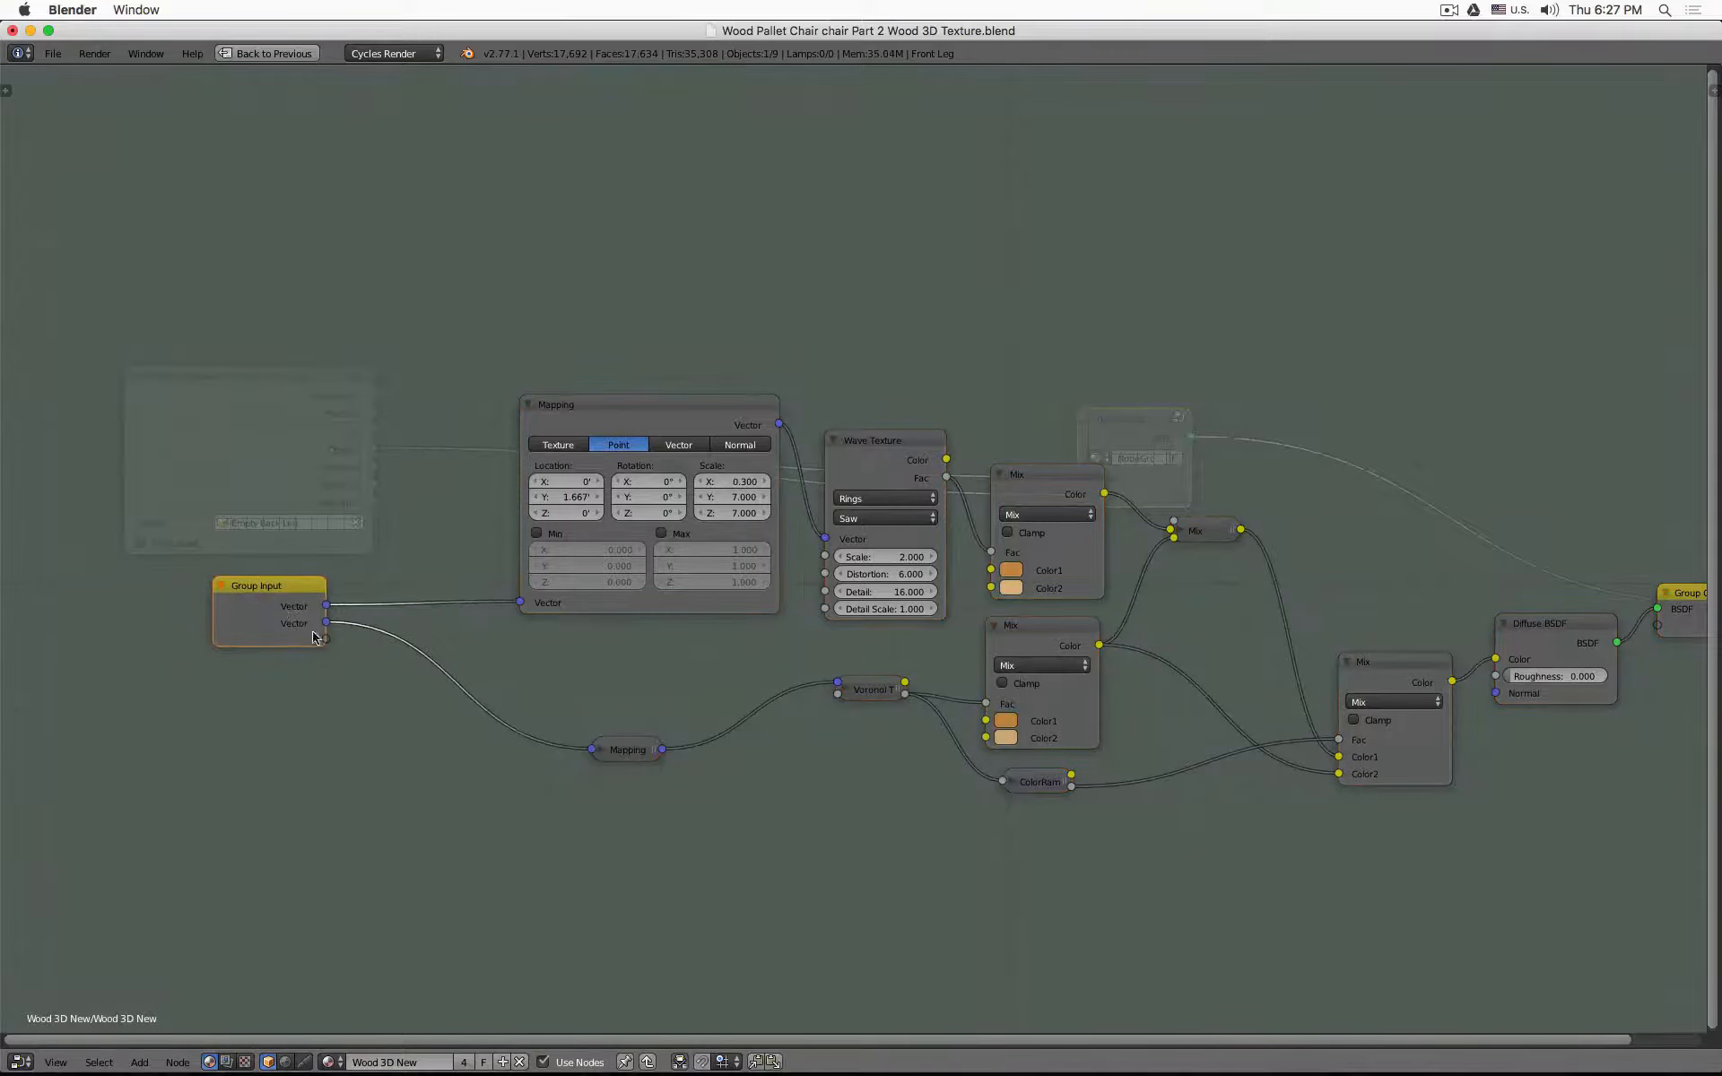
pyautogui.moveTo(1294, 812); pyautogui.dragTo(960, 818, button='middle')
pyautogui.moveTo(1370, 630); pyautogui.dragTo(1421, 634)
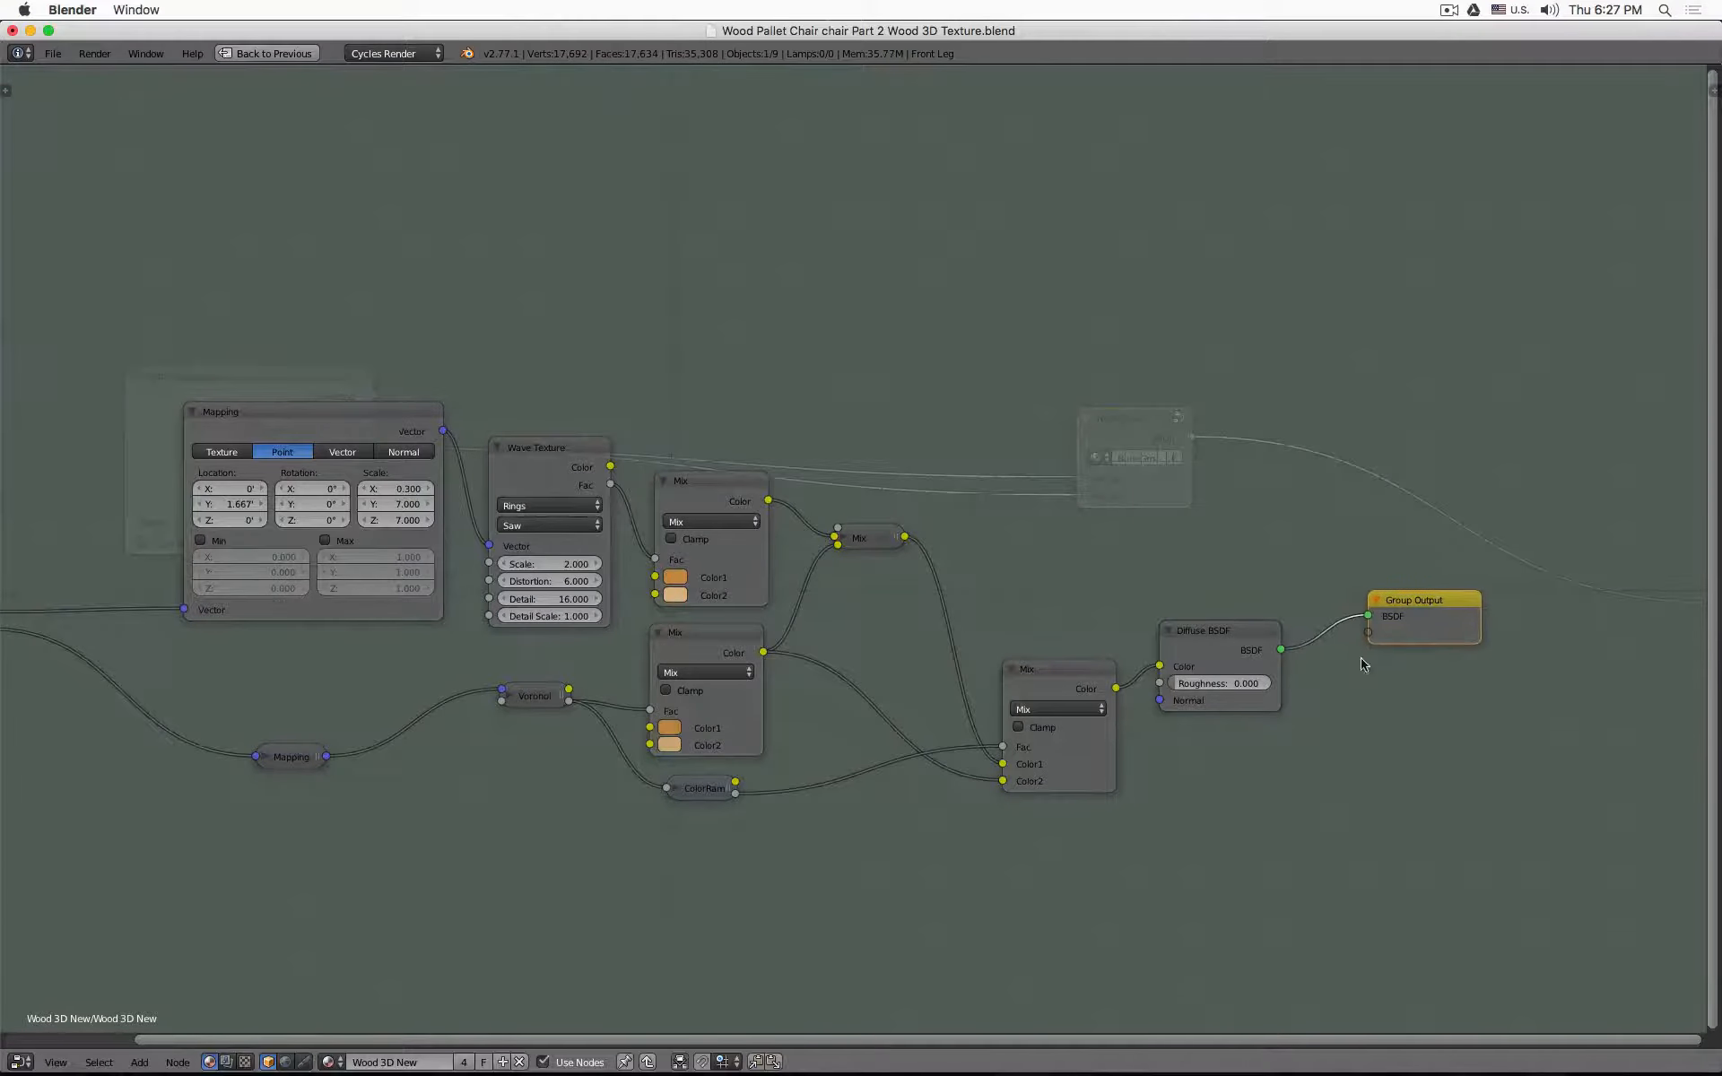
pyautogui.press('Tab')
# - Reopen the node group with its interface properties shown and move the large Mapping node slightly higher
pyautogui.scroll(-3, 1318, 807)
pyautogui.scroll(2, 1318, 807)
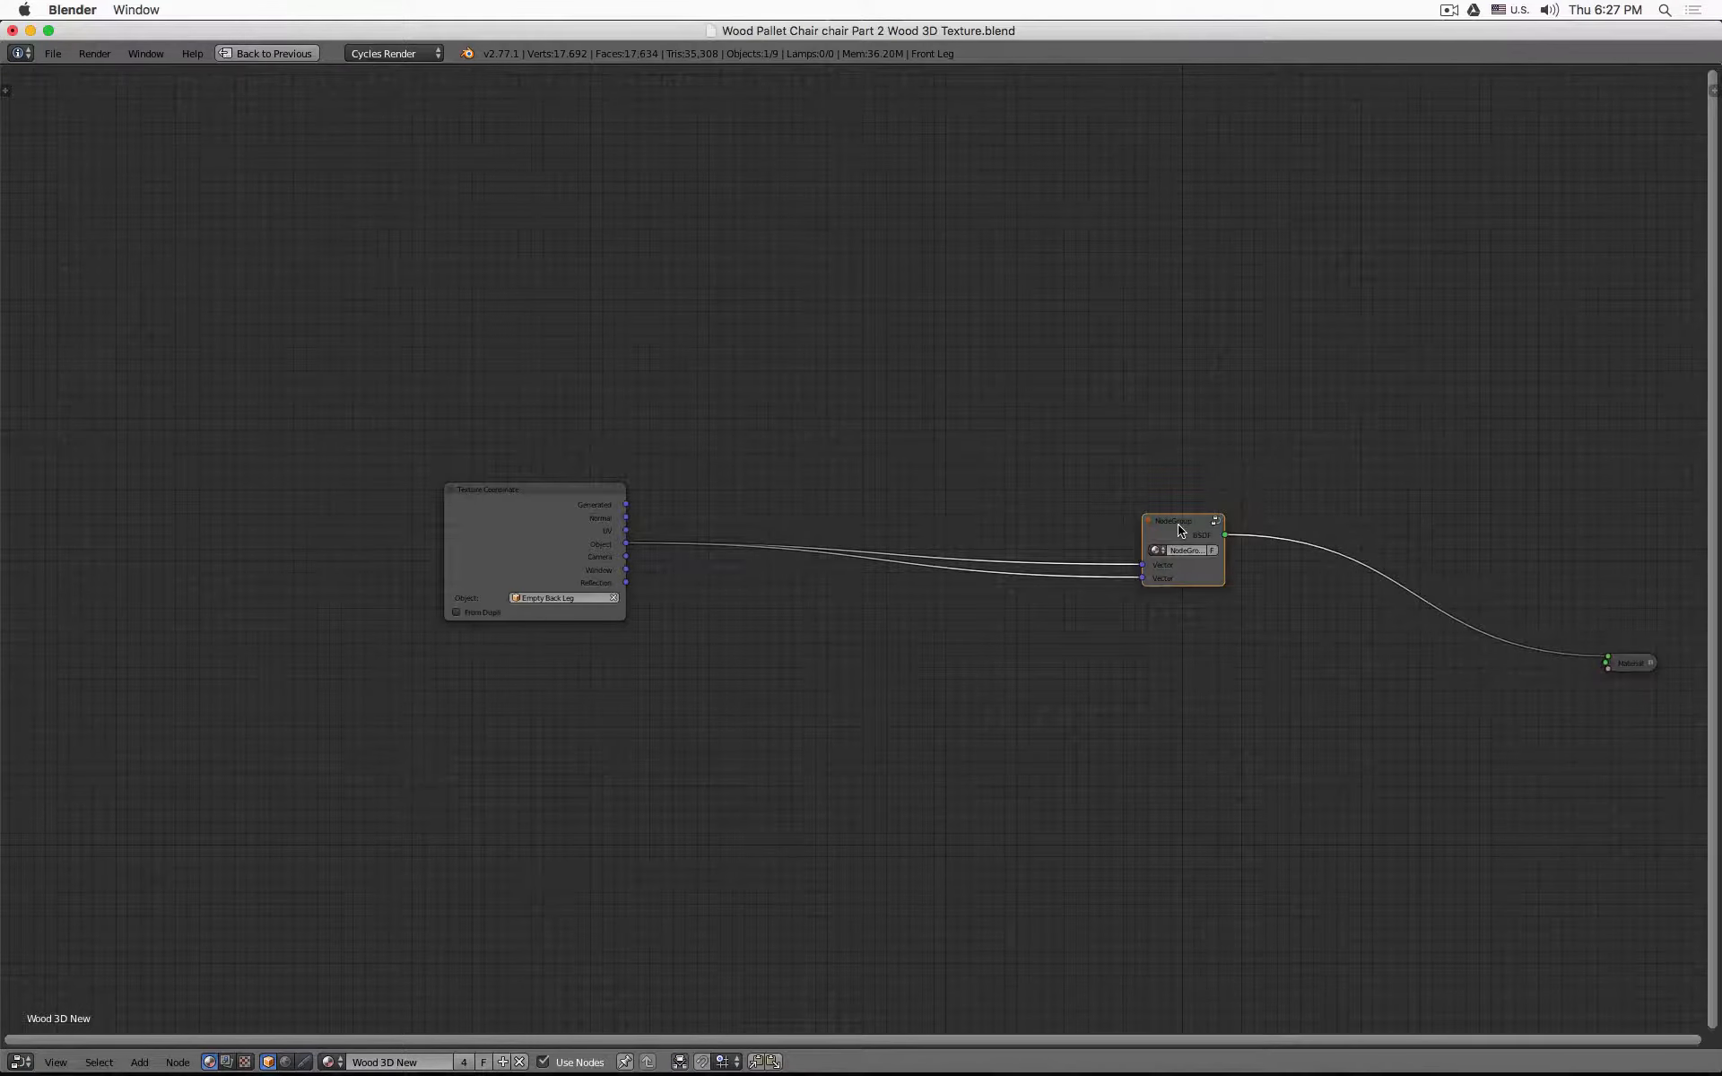
pyautogui.press('n')
pyautogui.press('Tab')
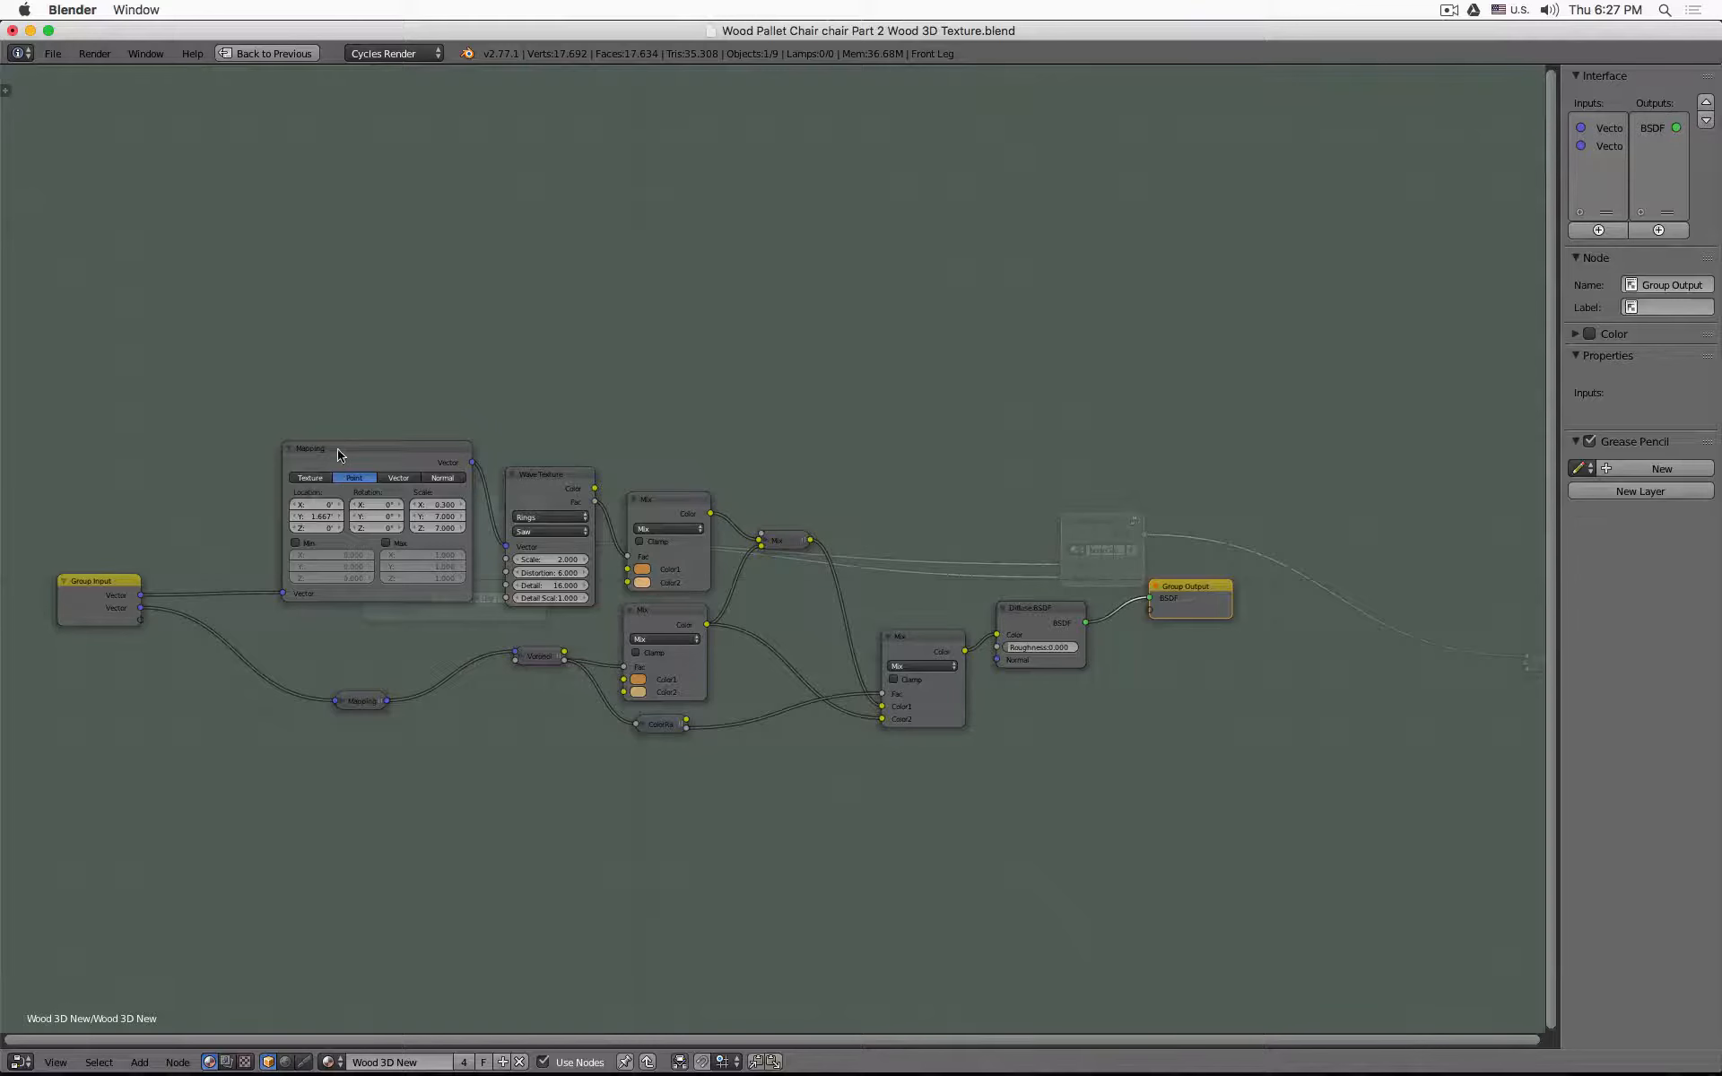
pyautogui.moveTo(341, 455); pyautogui.dragTo(346, 410)
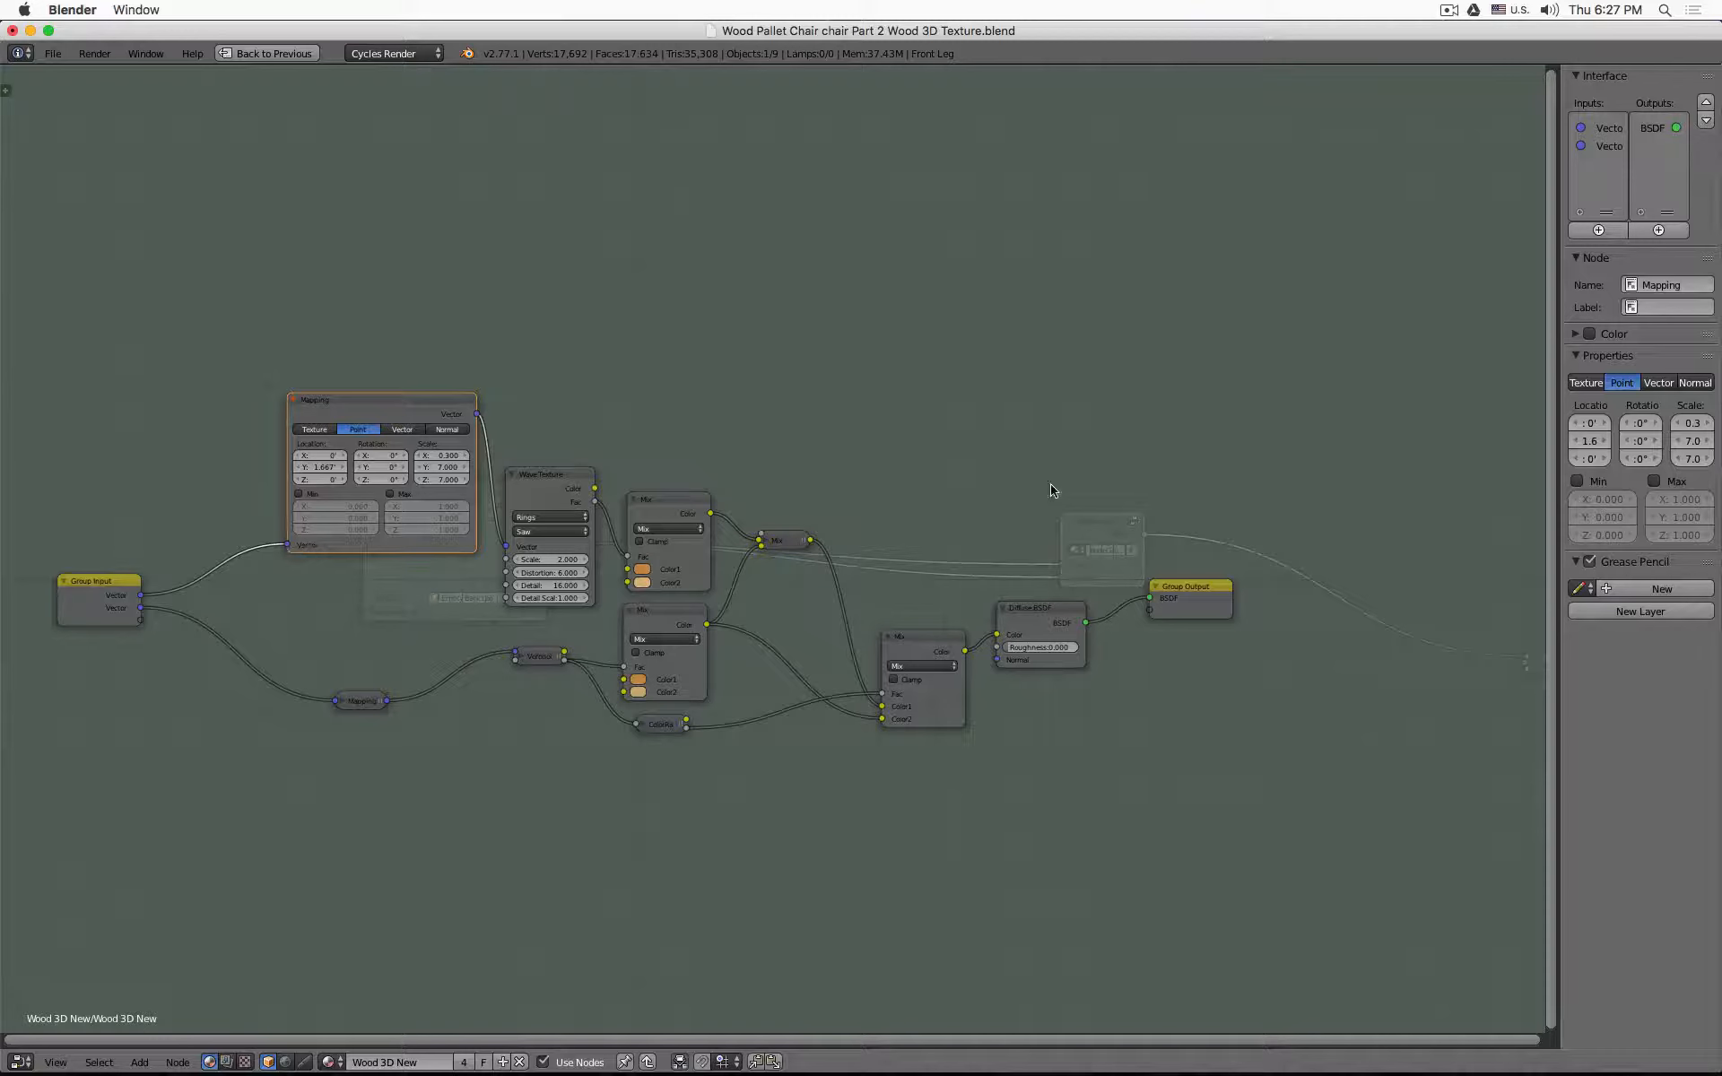
# - Rename the group's two Vector inputs to Mapping and Mapping 2, and return to the main node tree
pyautogui.click(1609, 130)
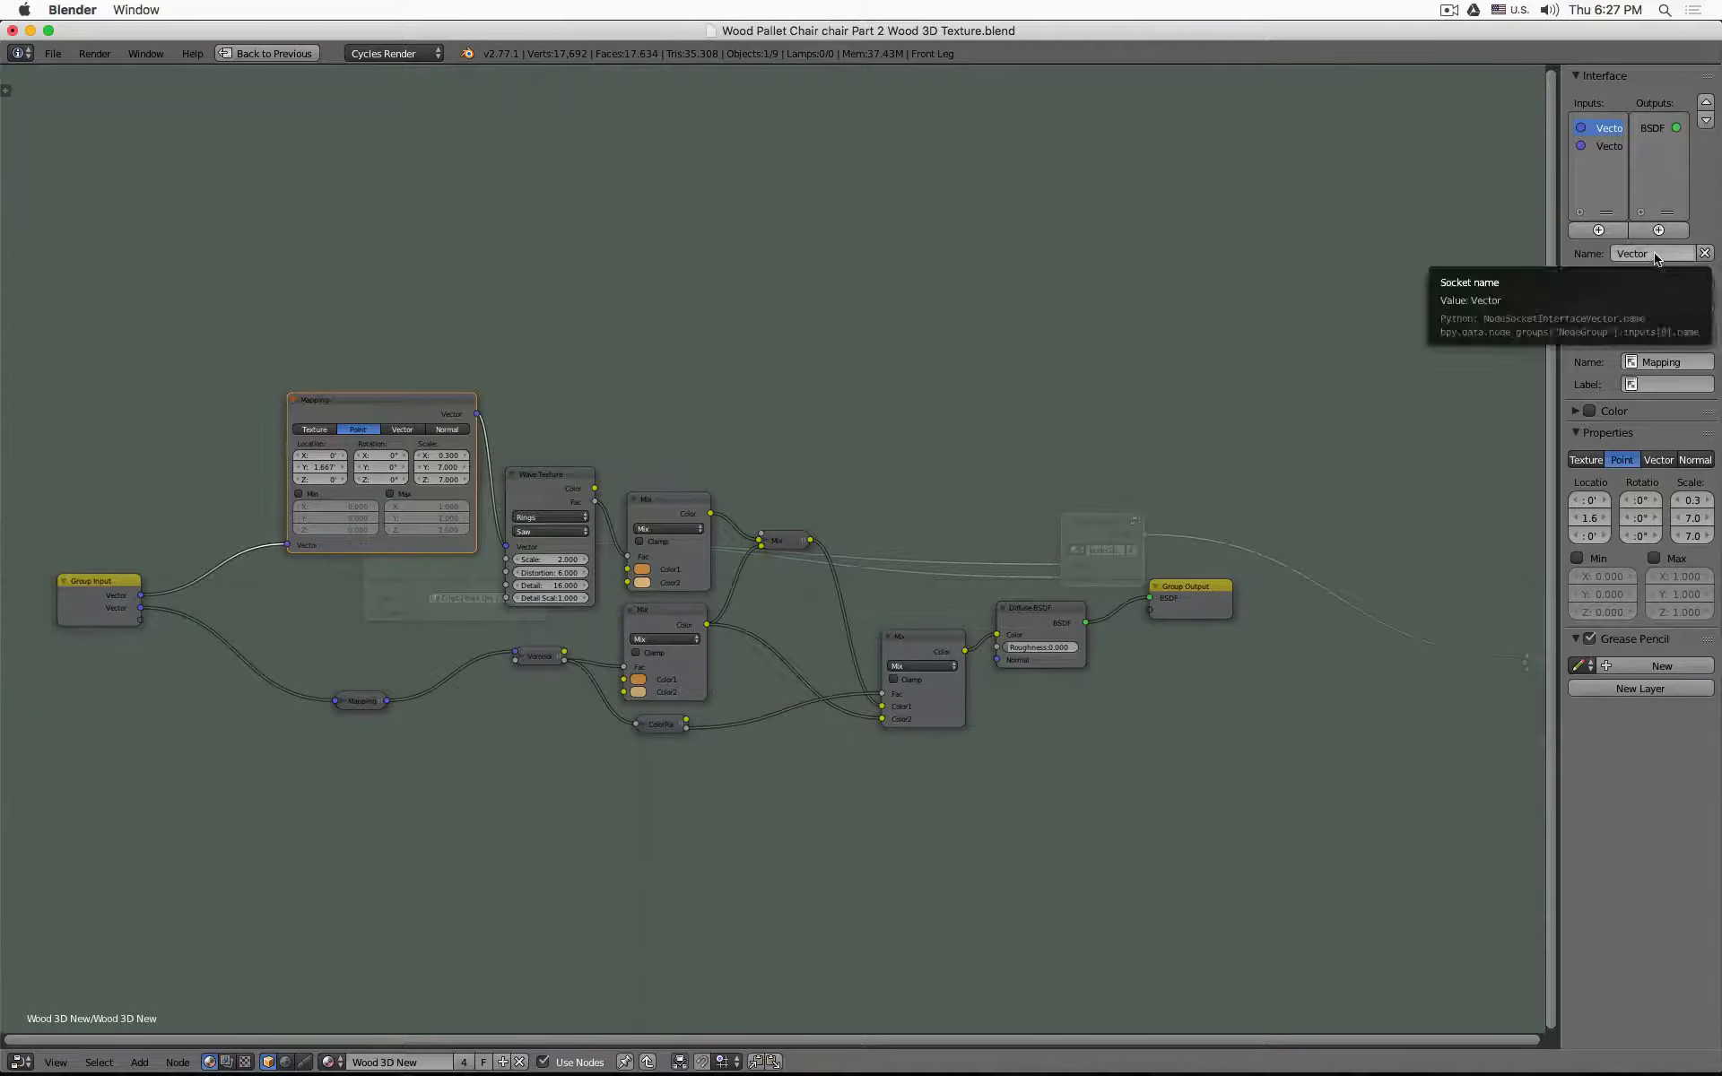
pyautogui.click(1654, 254)
pyautogui.write('Mapping')
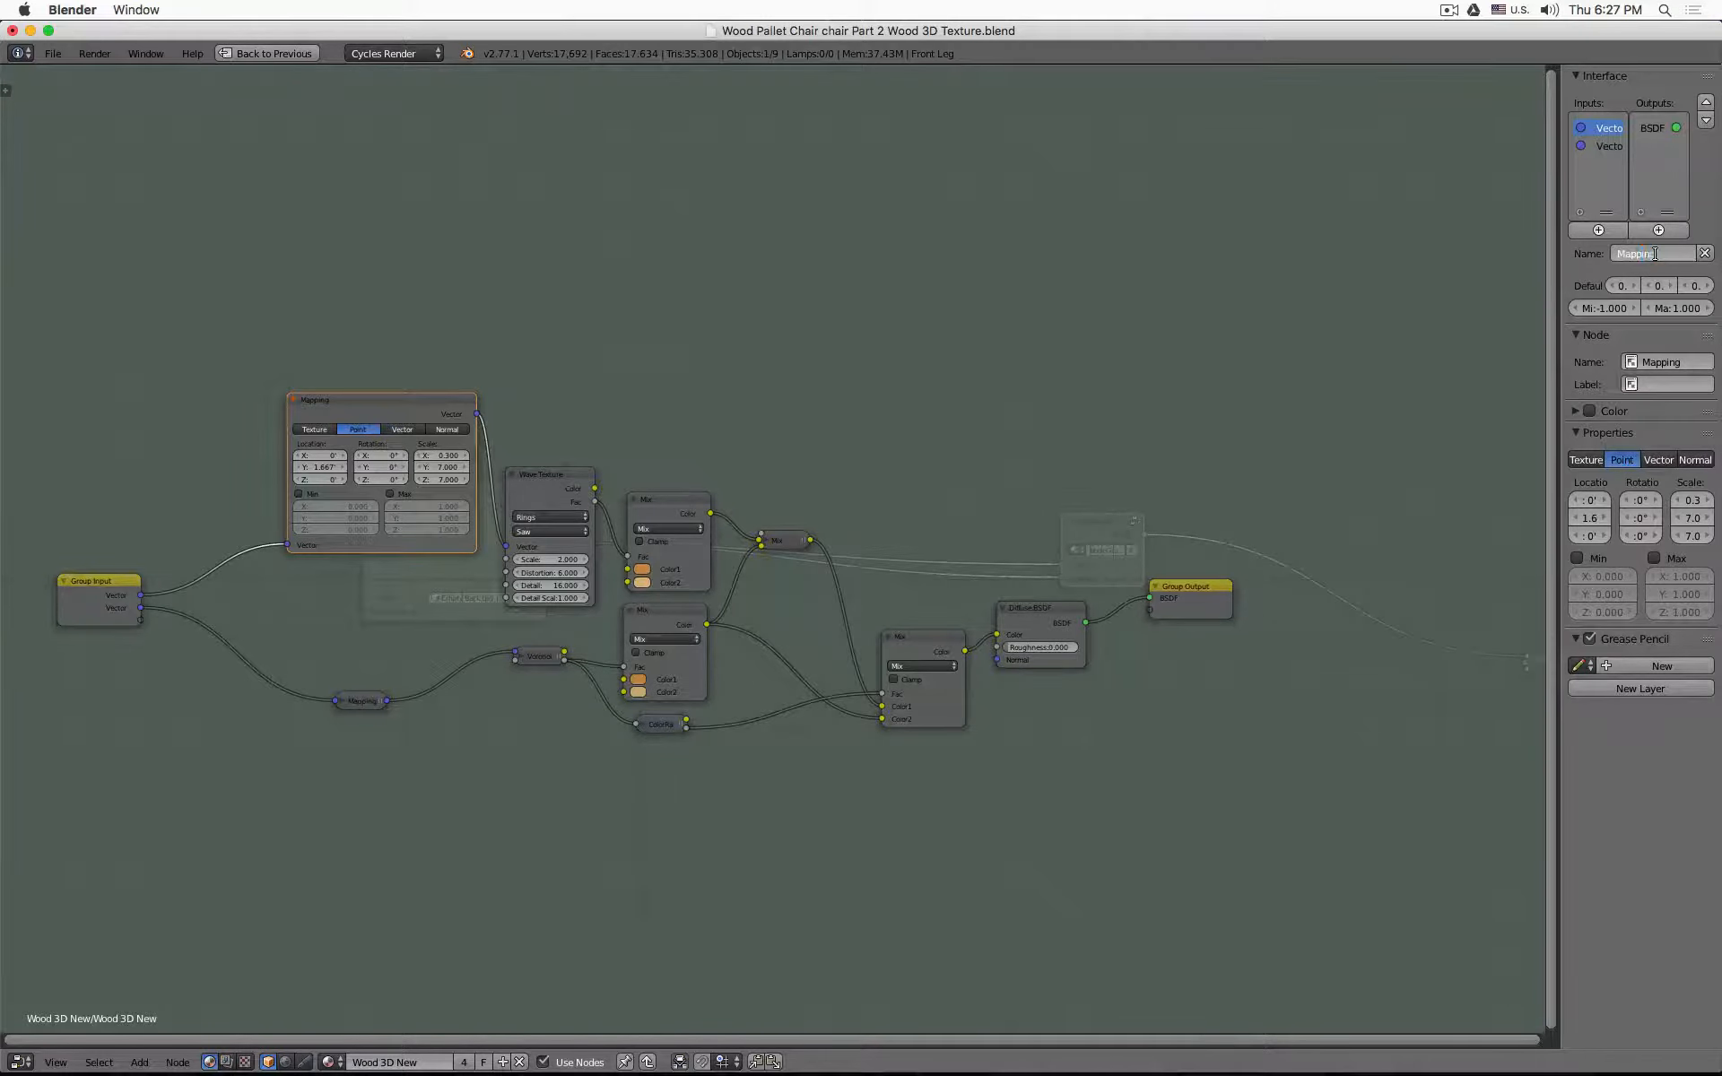
pyautogui.press('Return')
pyautogui.click(1606, 148)
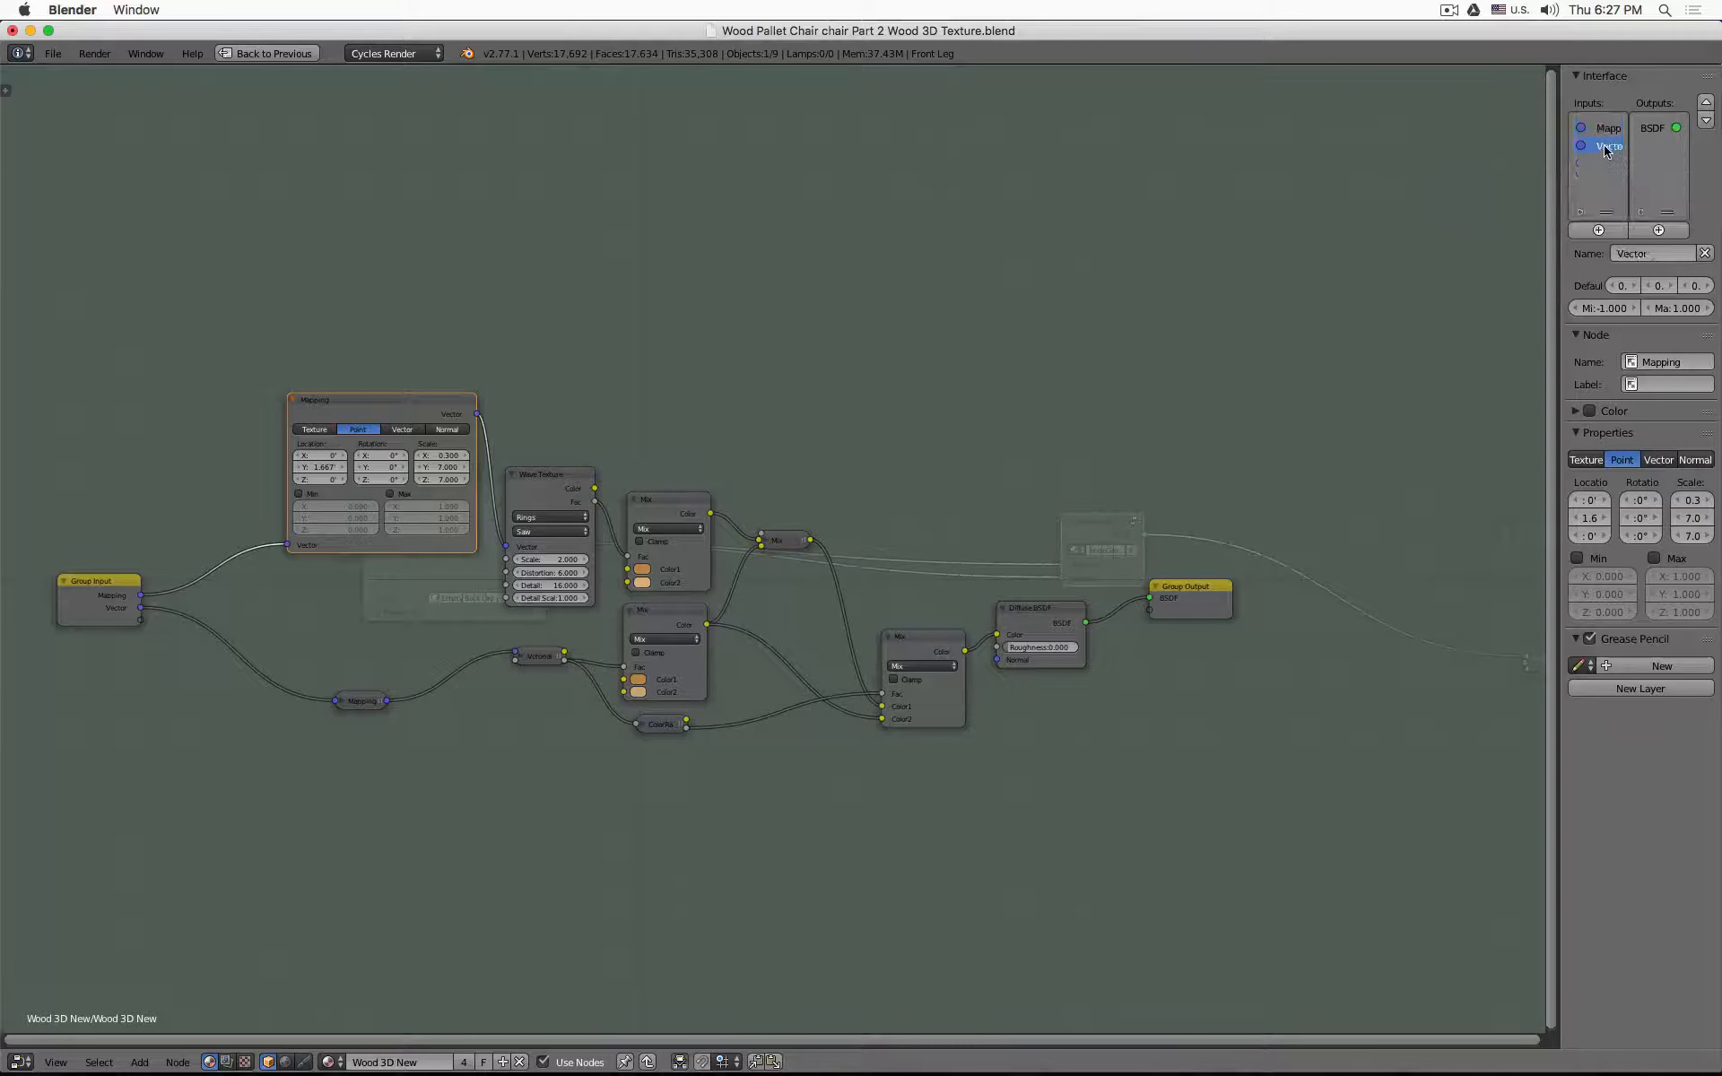
pyautogui.click(1665, 254)
pyautogui.write('M')
pyautogui.press('Return')
pyautogui.click(1651, 130)
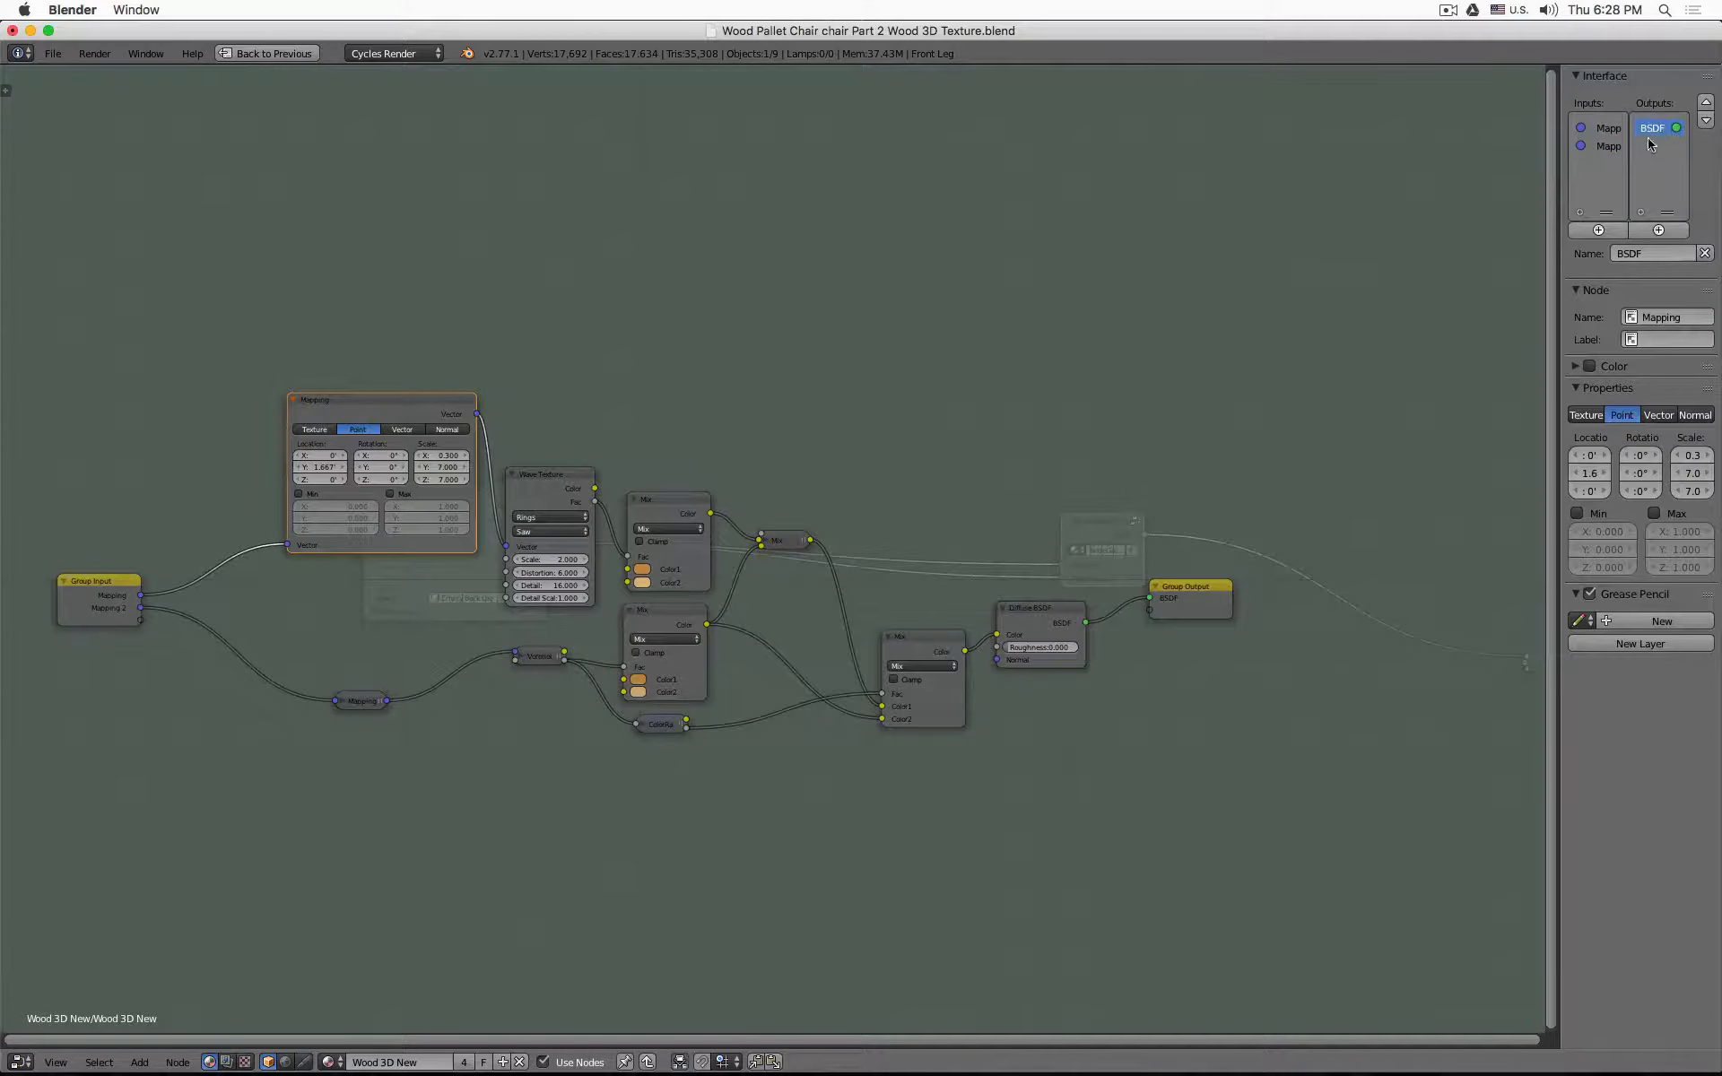
pyautogui.press('Tab')
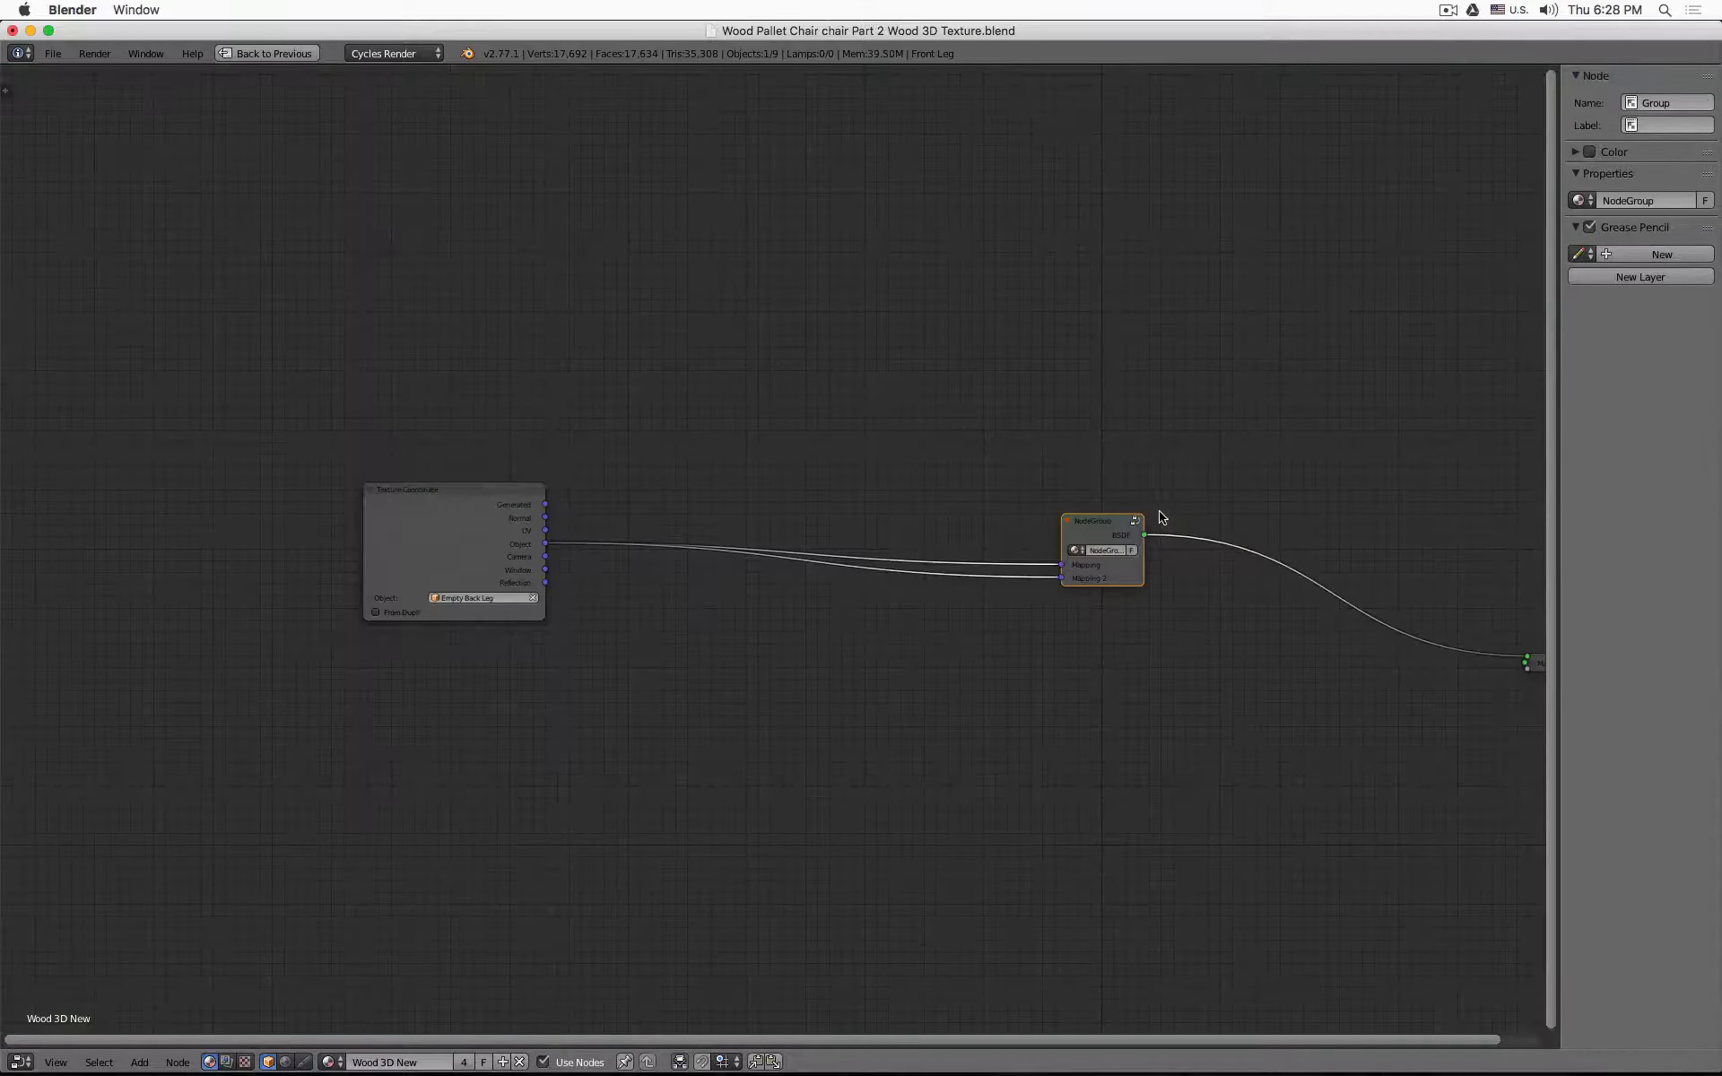
# - Reposition and widen the group node, and rename the group to Wood texture 3D
pyautogui.moveTo(1104, 531); pyautogui.dragTo(1057, 507)
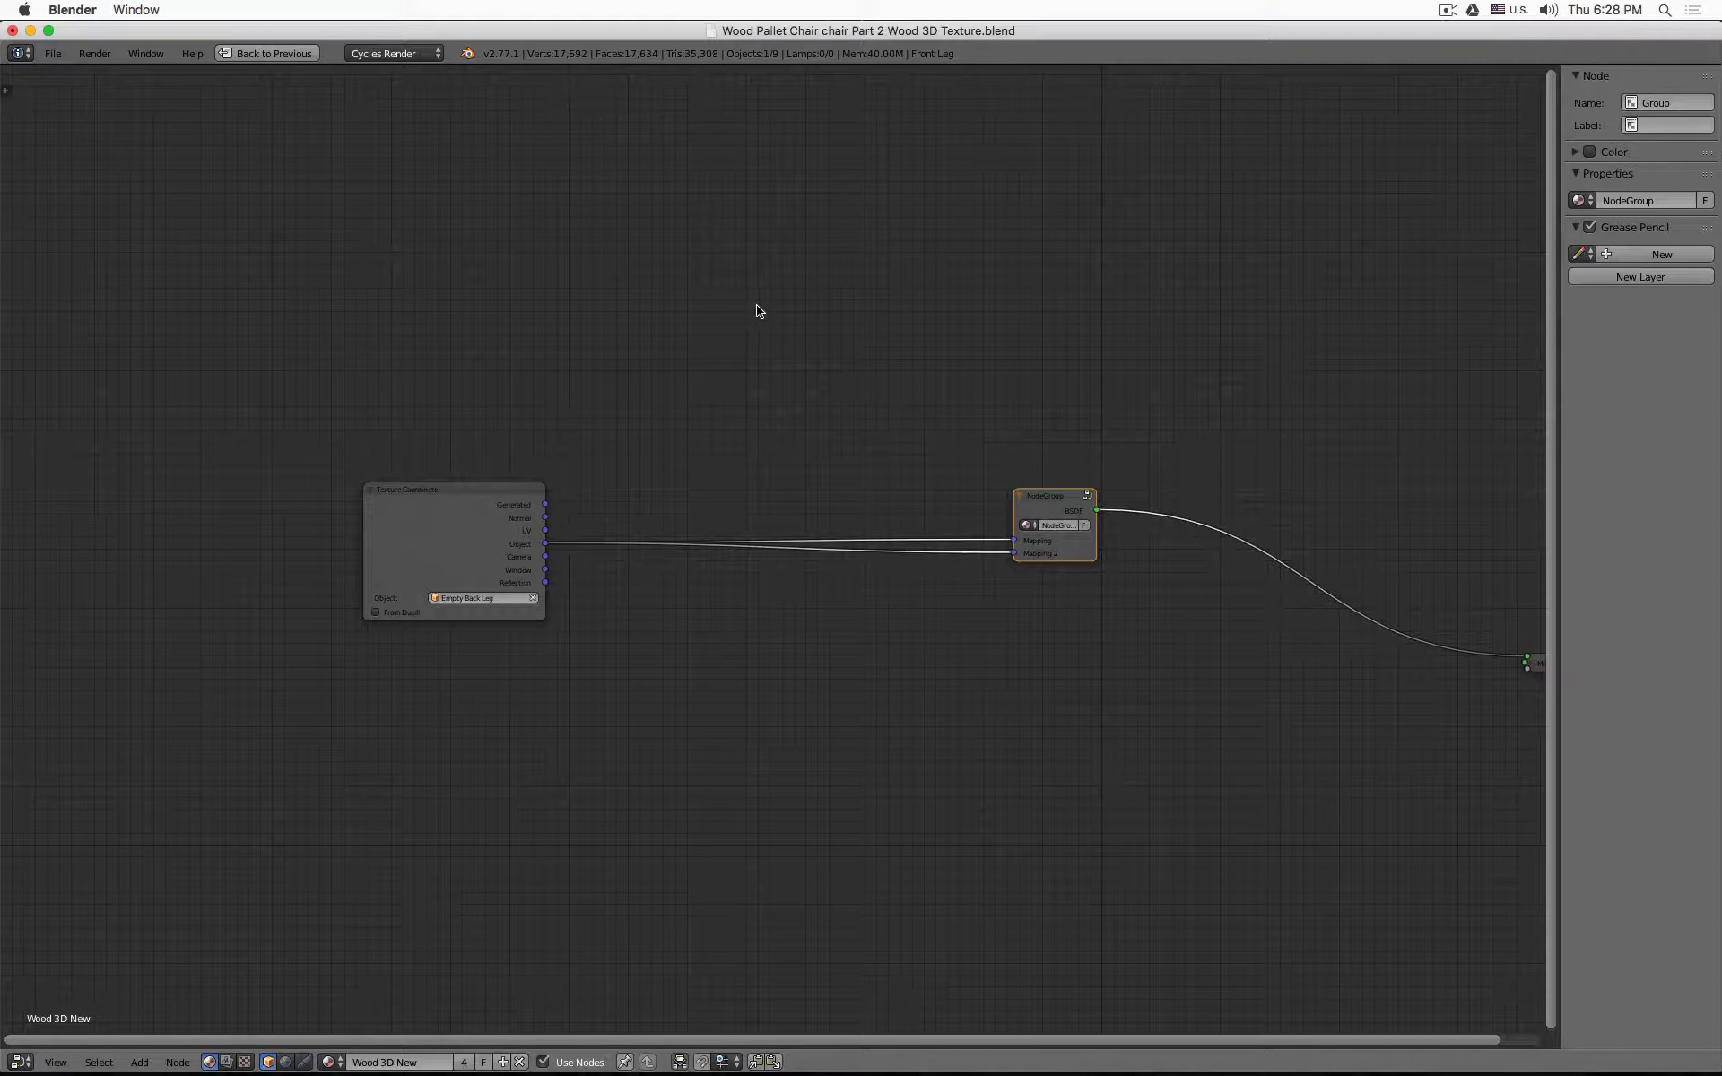
pyautogui.hotkey('shift', 'a')
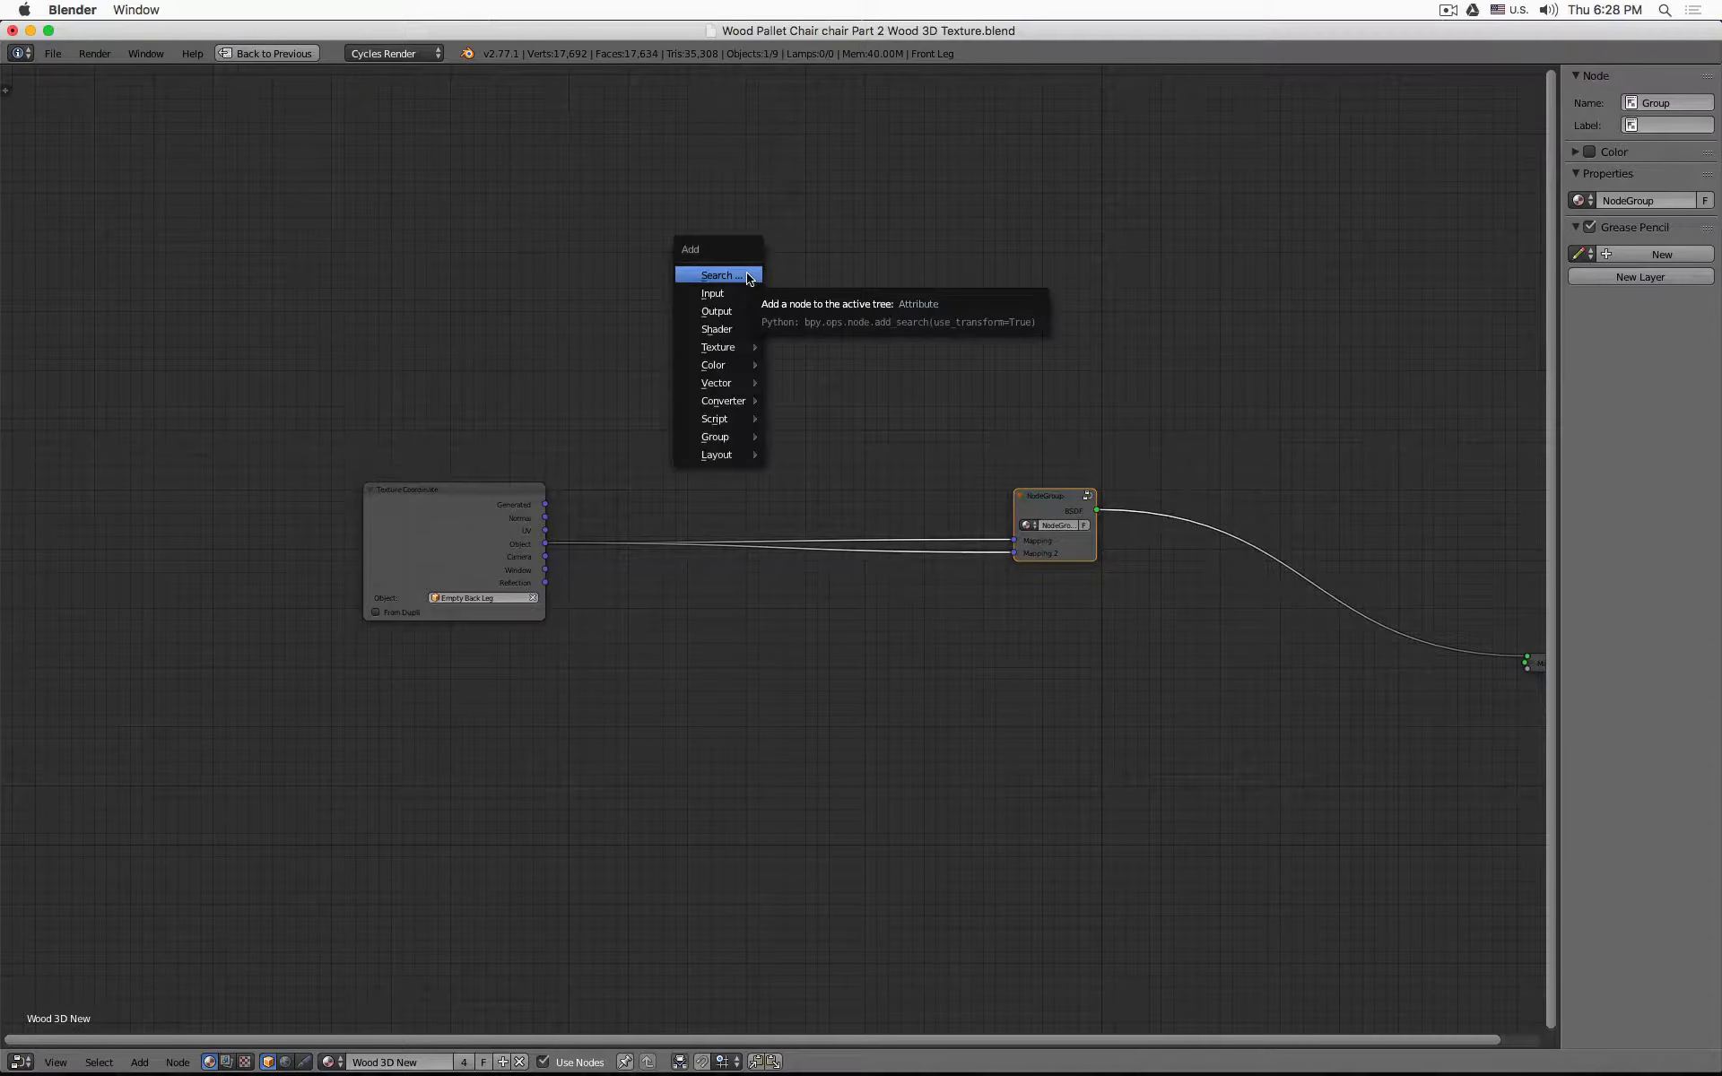
pyautogui.moveTo(725, 443)
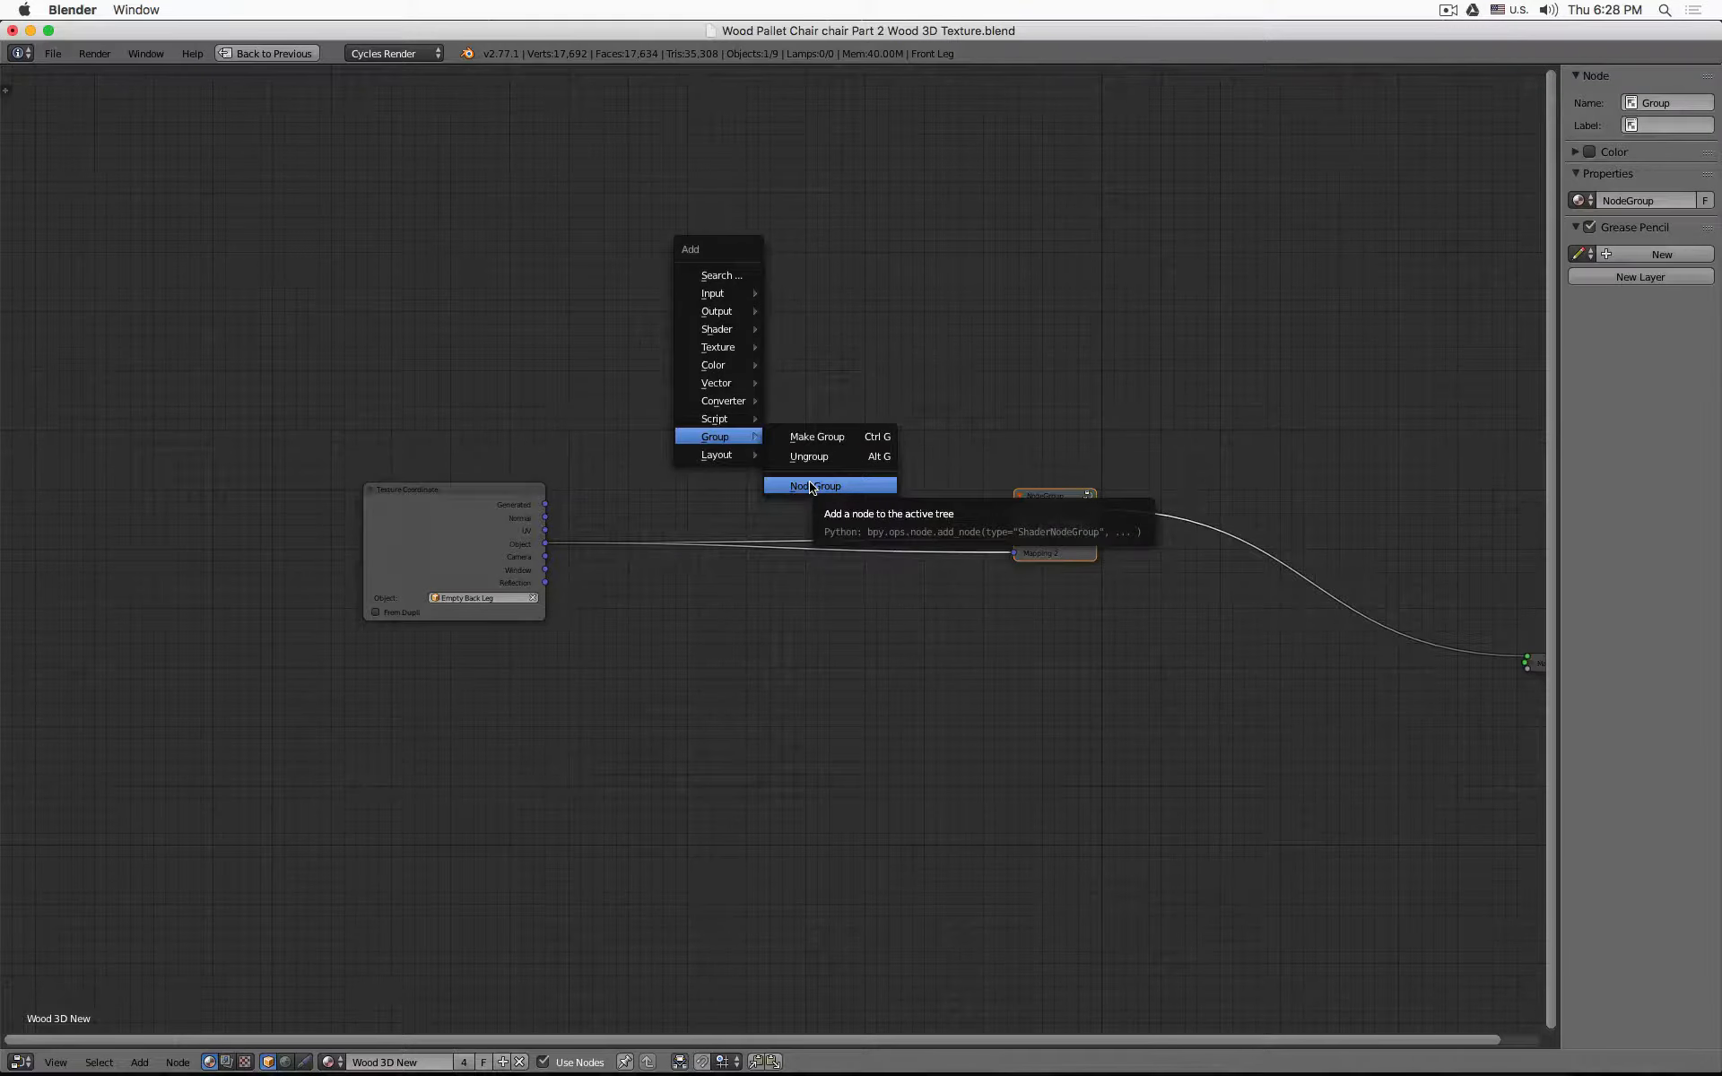
pyautogui.moveTo(1013, 498); pyautogui.dragTo(885, 517)
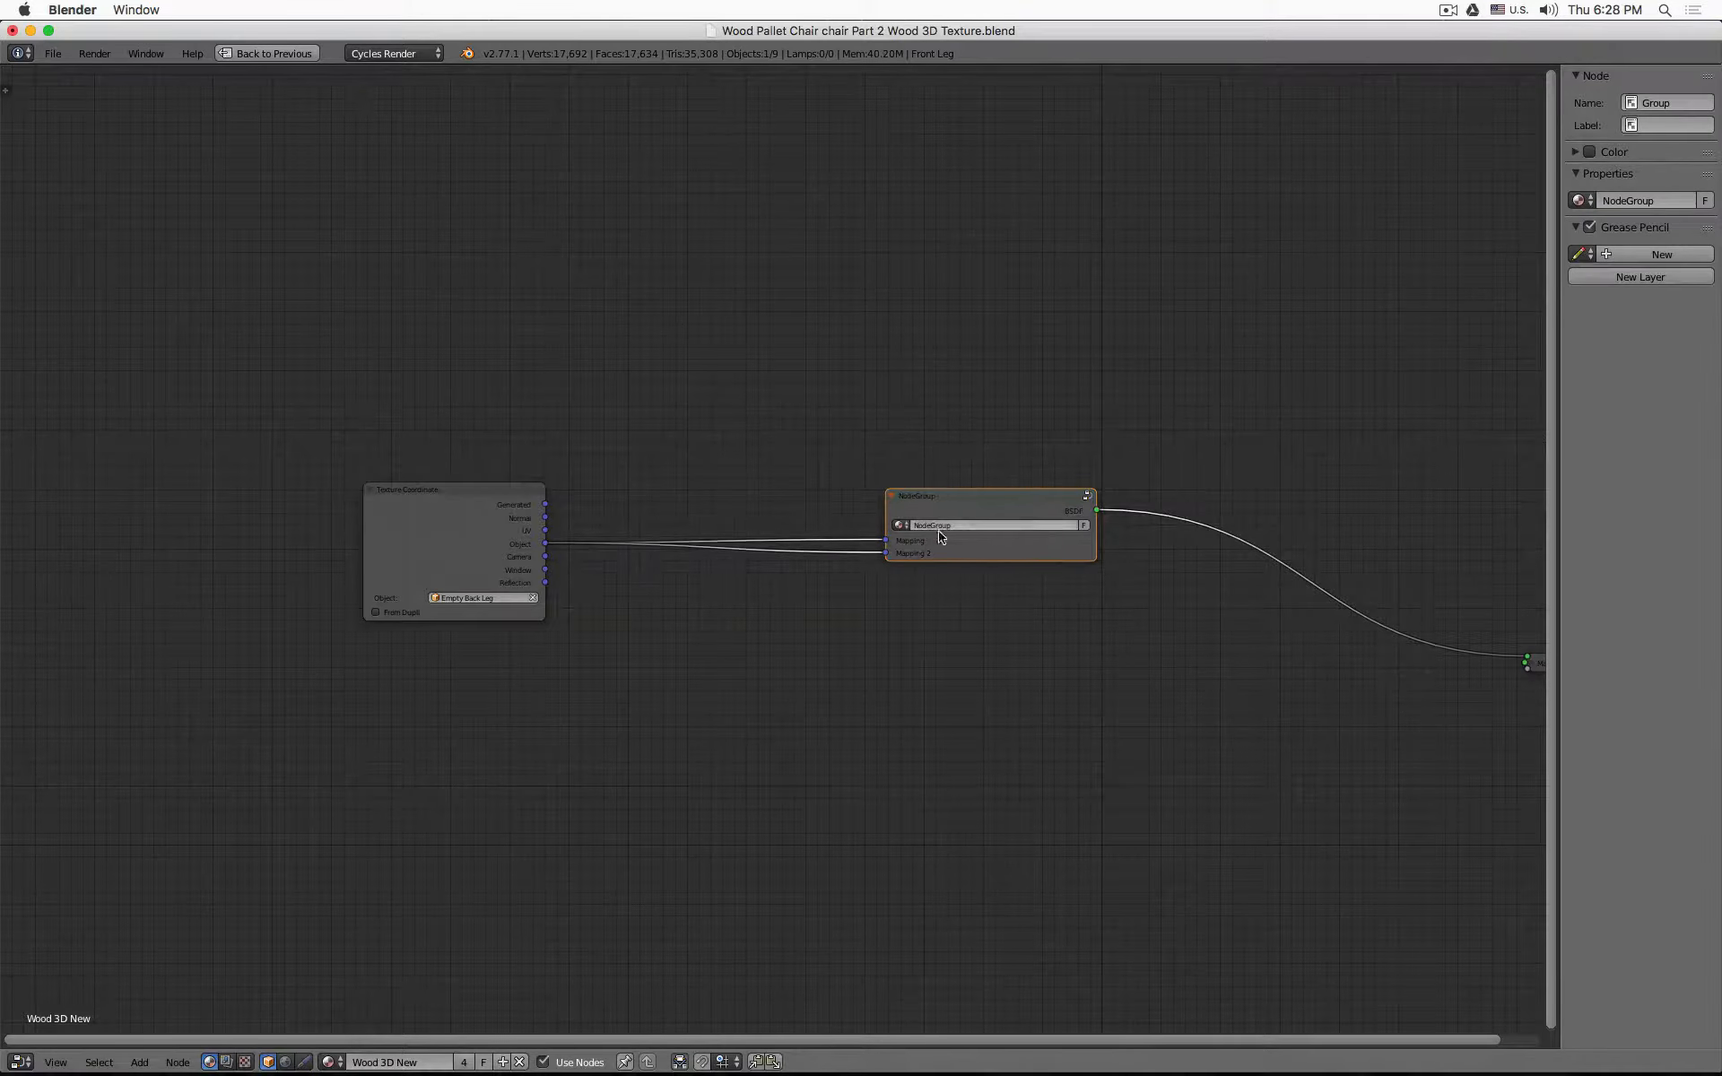
pyautogui.click(979, 525)
pyautogui.write('Wood texture 3D')
pyautogui.press('Return')
pyautogui.hotkey('shift', 'a')
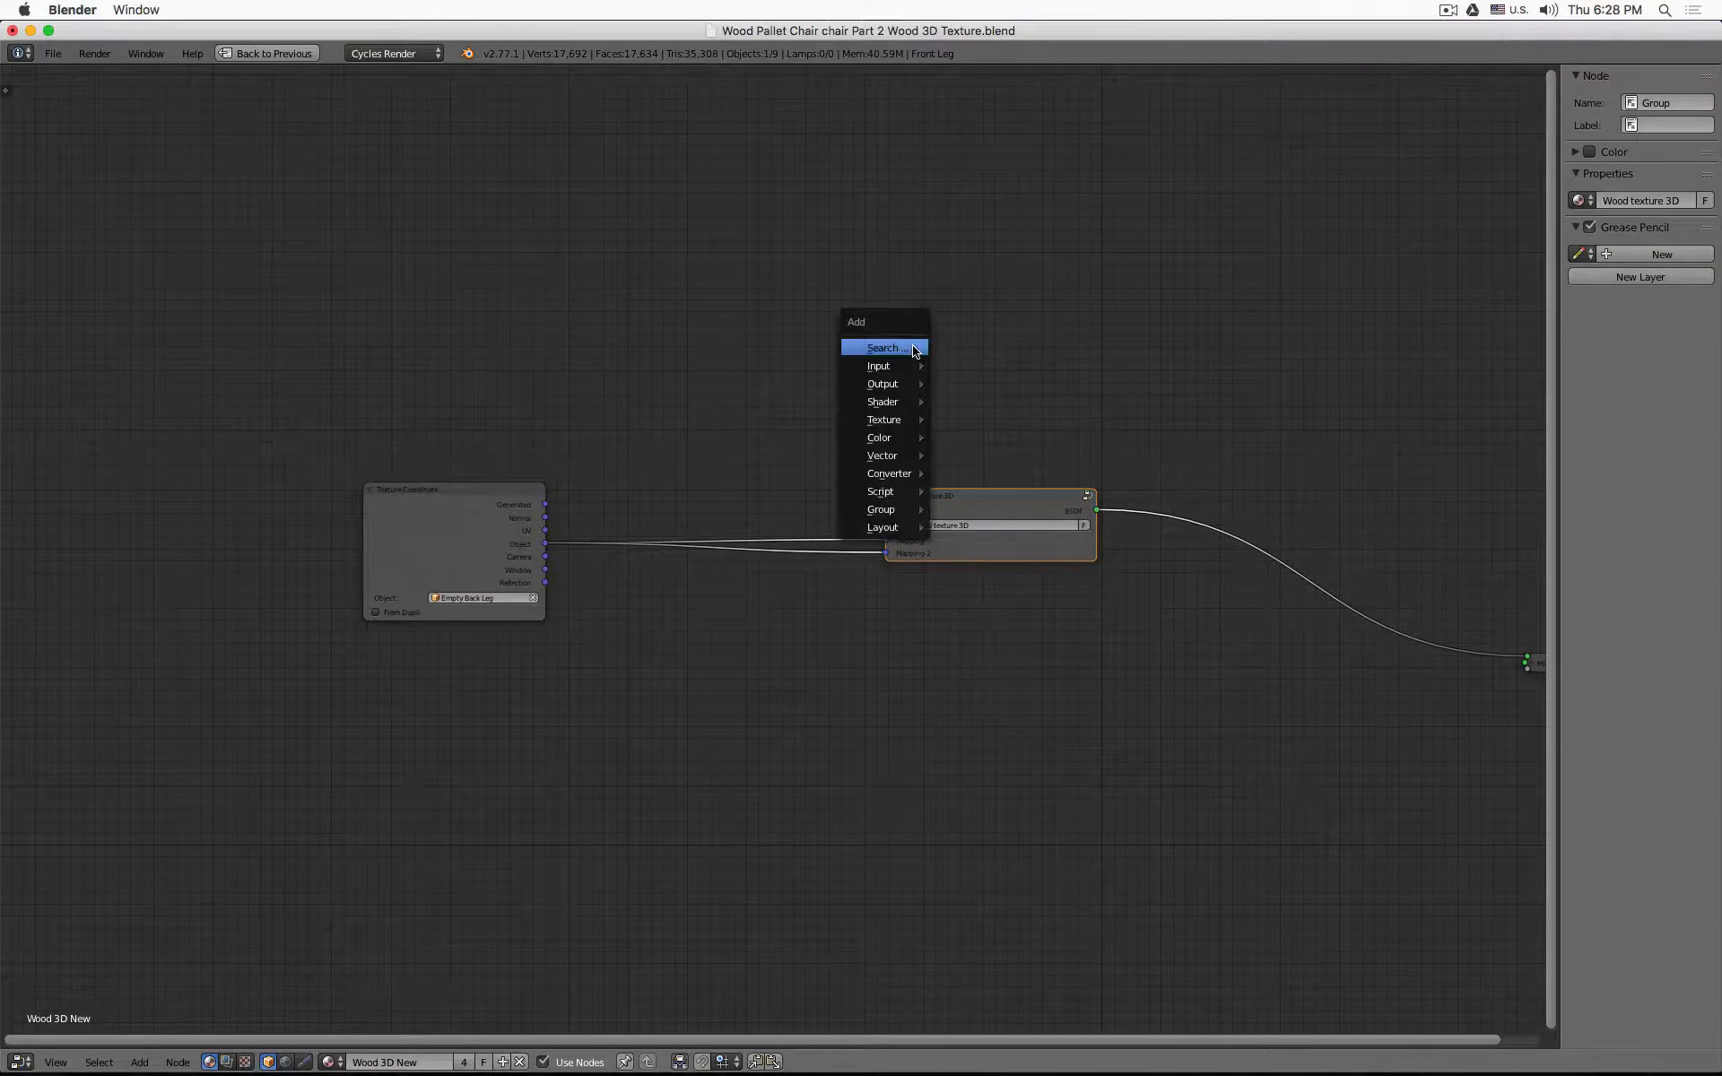
pyautogui.moveTo(888, 509)
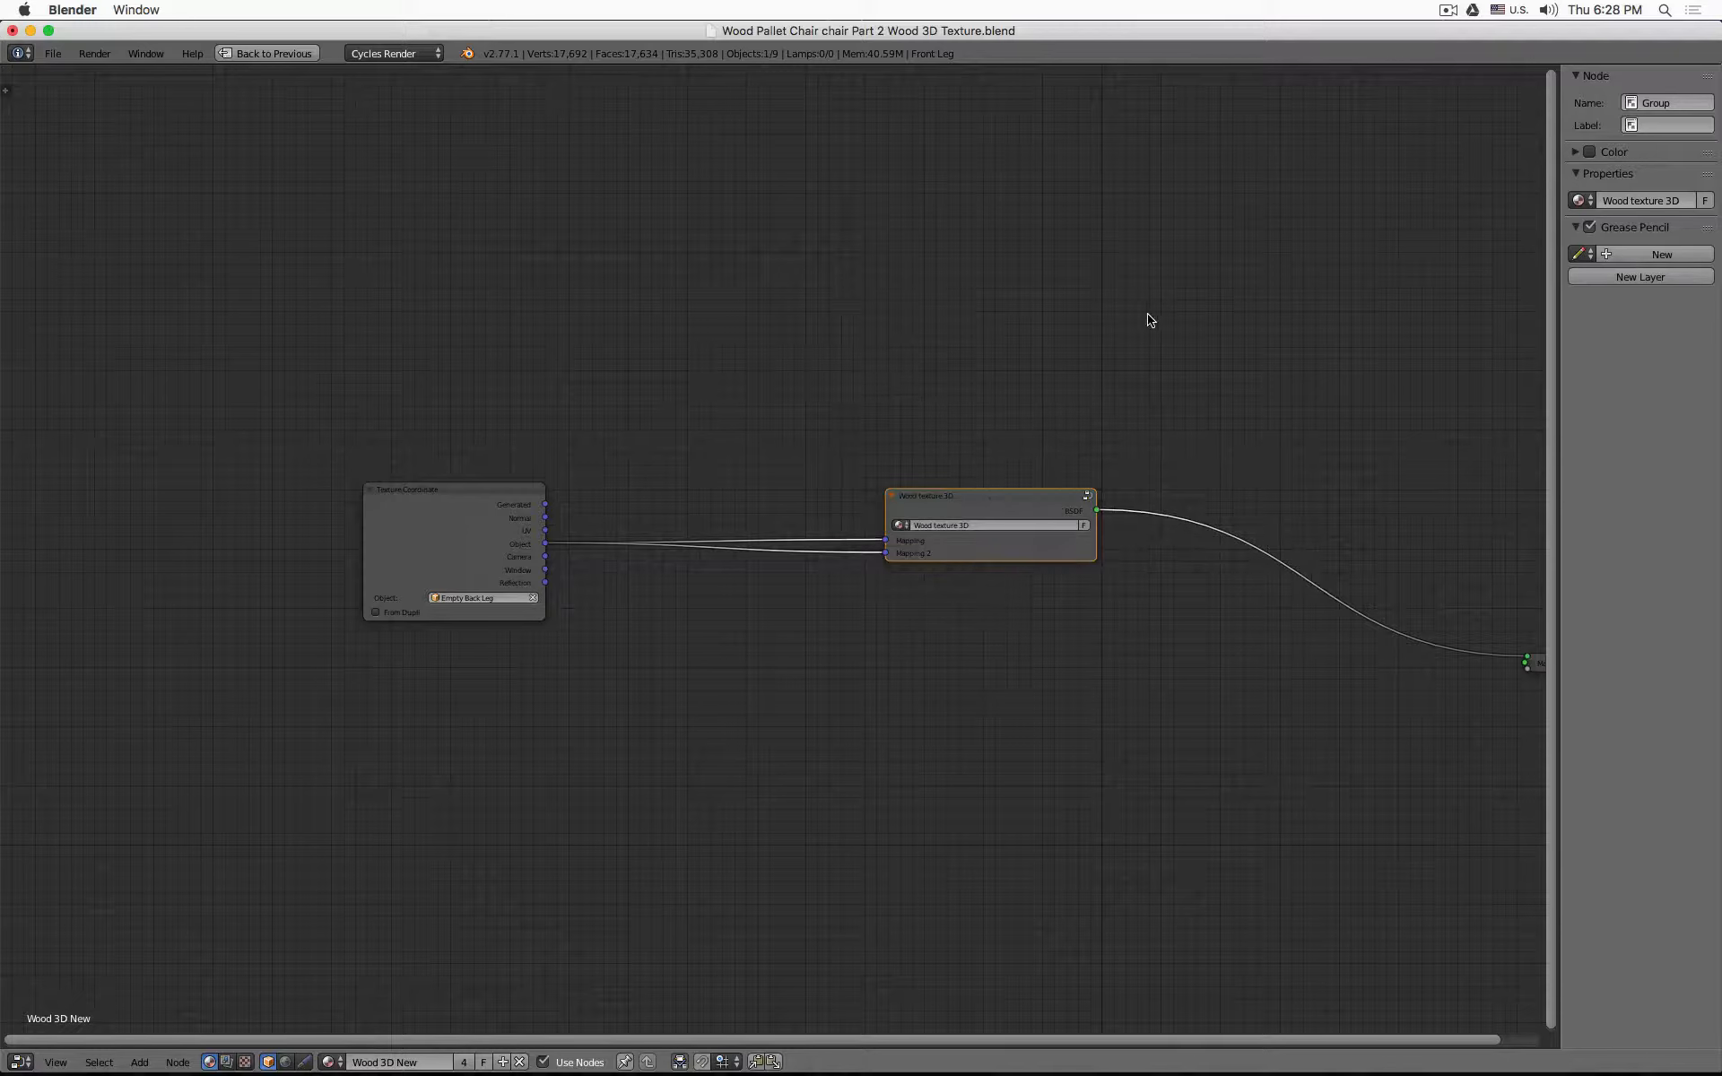
# - Give the front leg its own single-user copy of Wood 3D New and set its Texture Coordinate object to Empty Front Leg
pyautogui.scroll(-3, 841, 309)
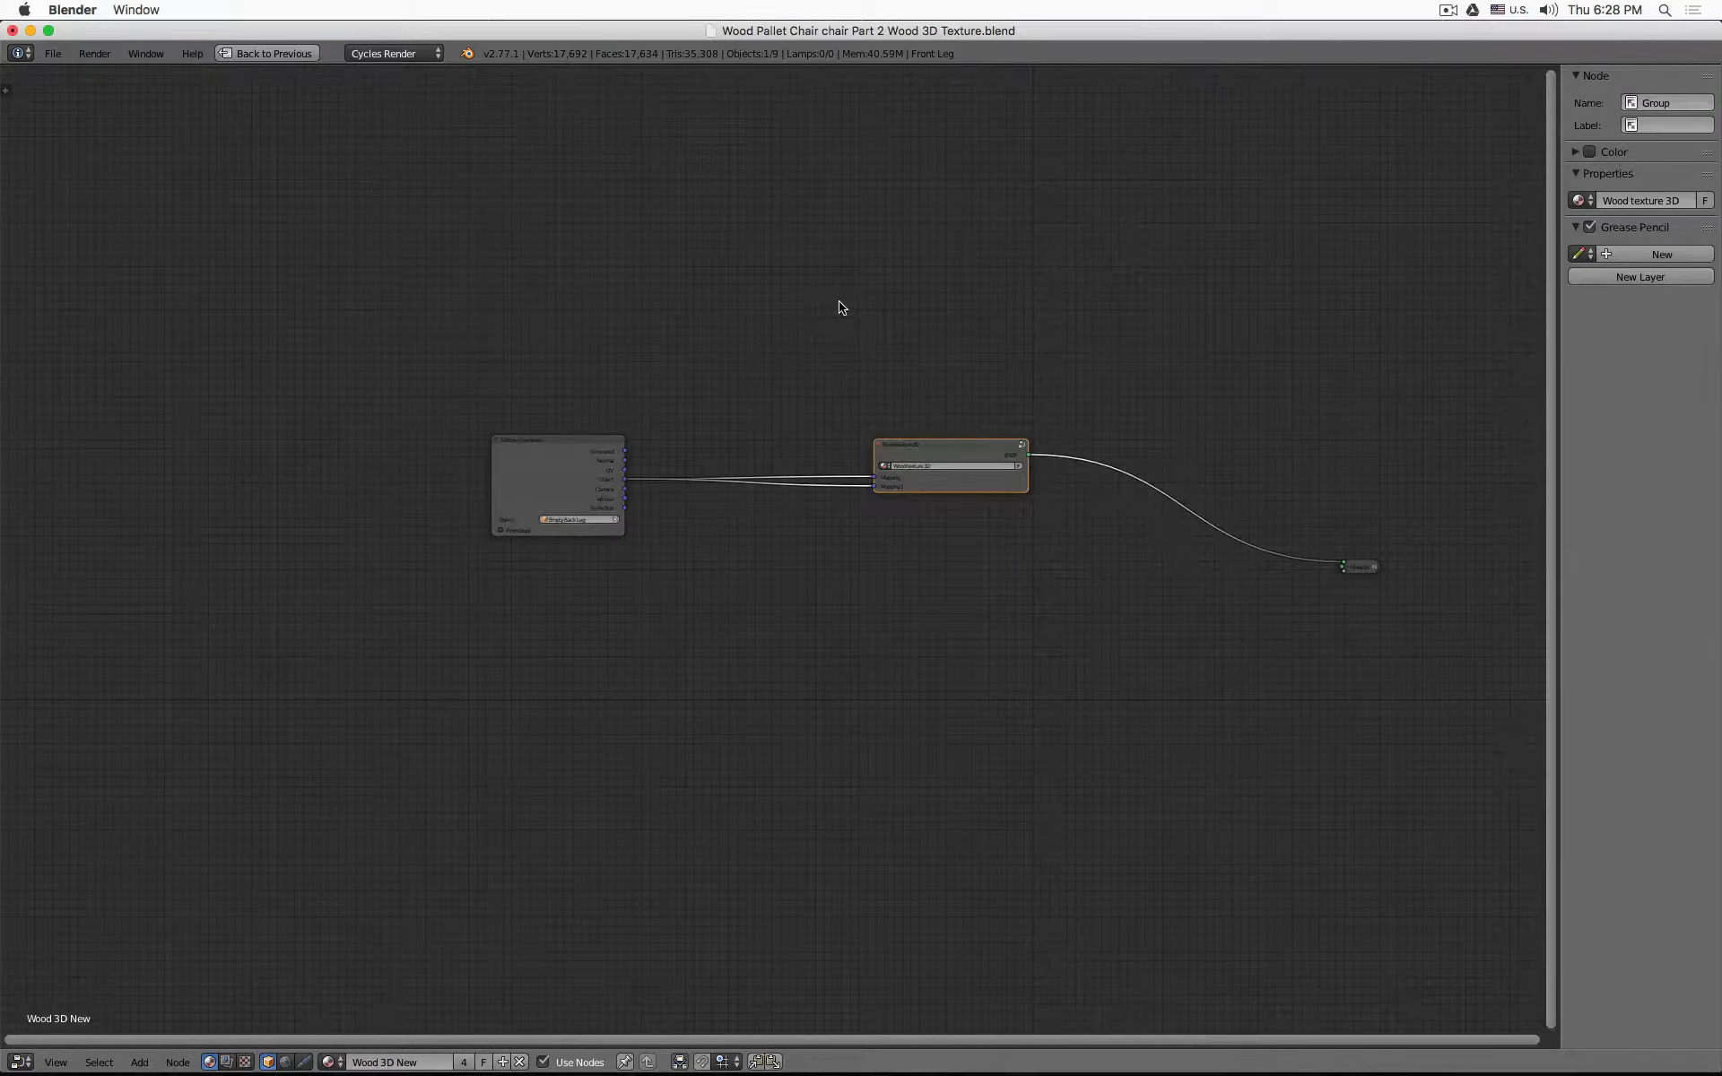
pyautogui.click(466, 1061)
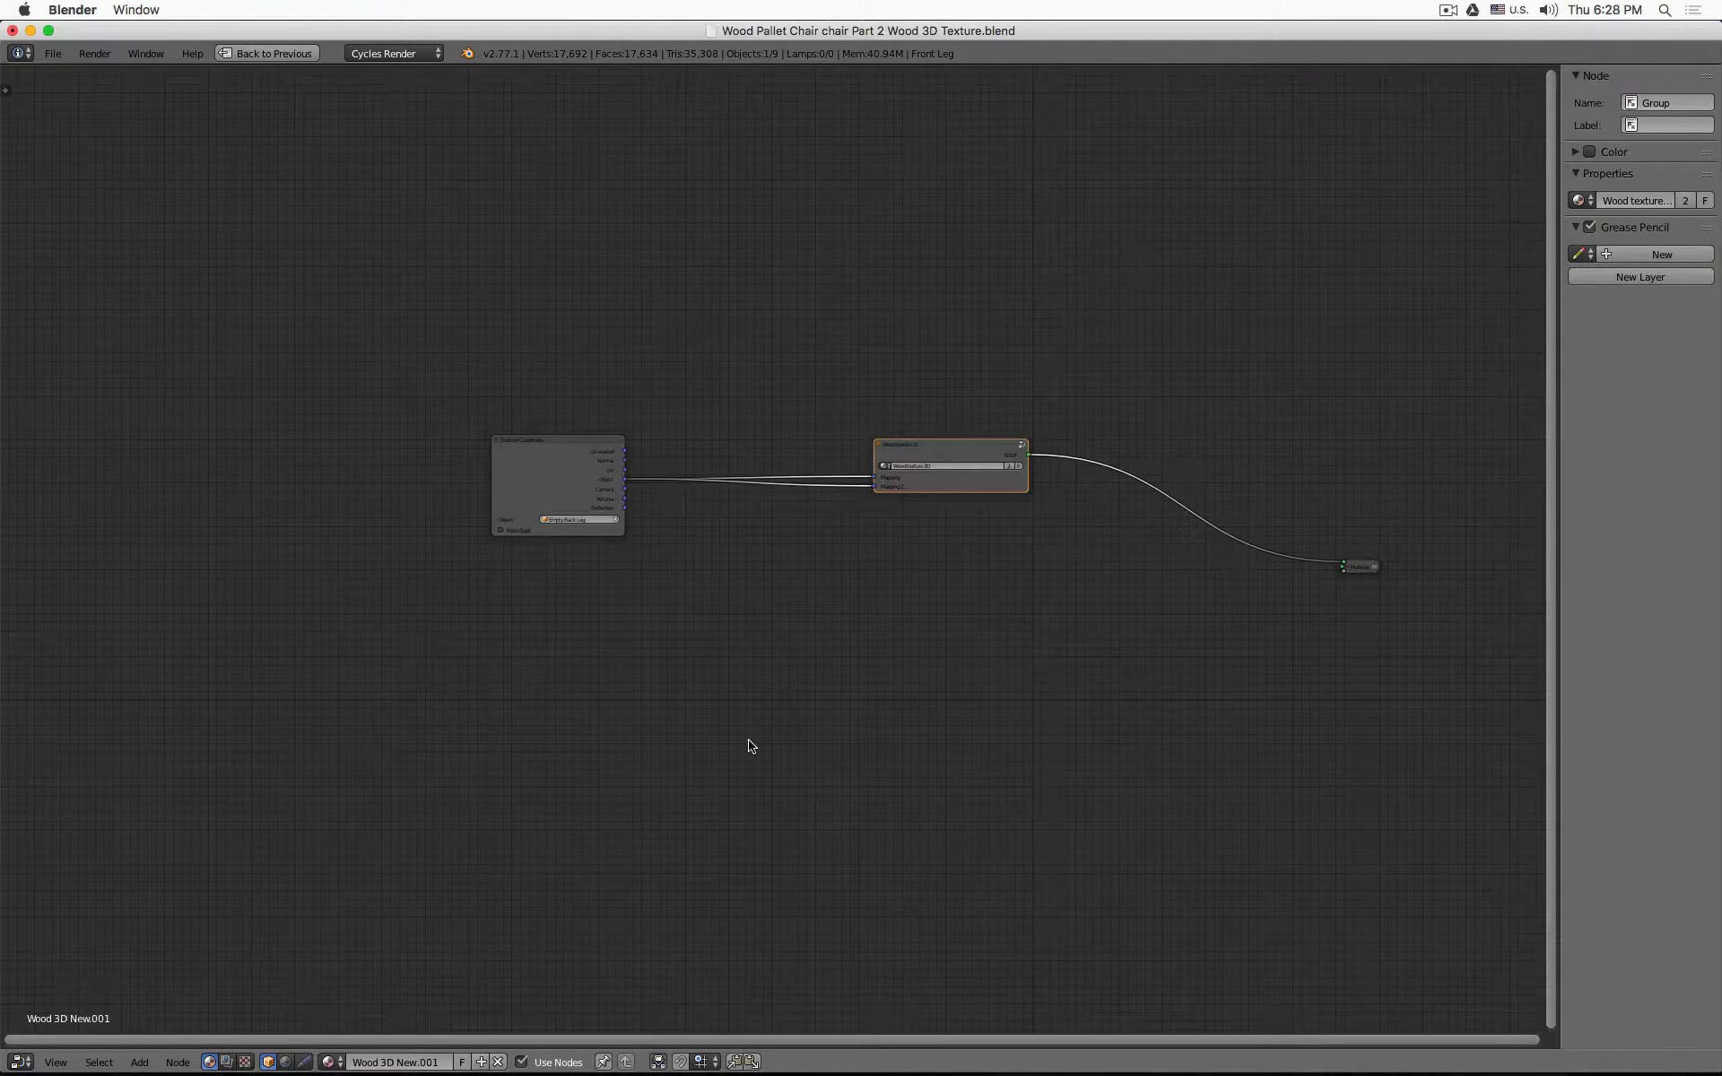
pyautogui.scroll(2, 588, 524)
pyautogui.scroll(3, 588, 529)
pyautogui.click(587, 511)
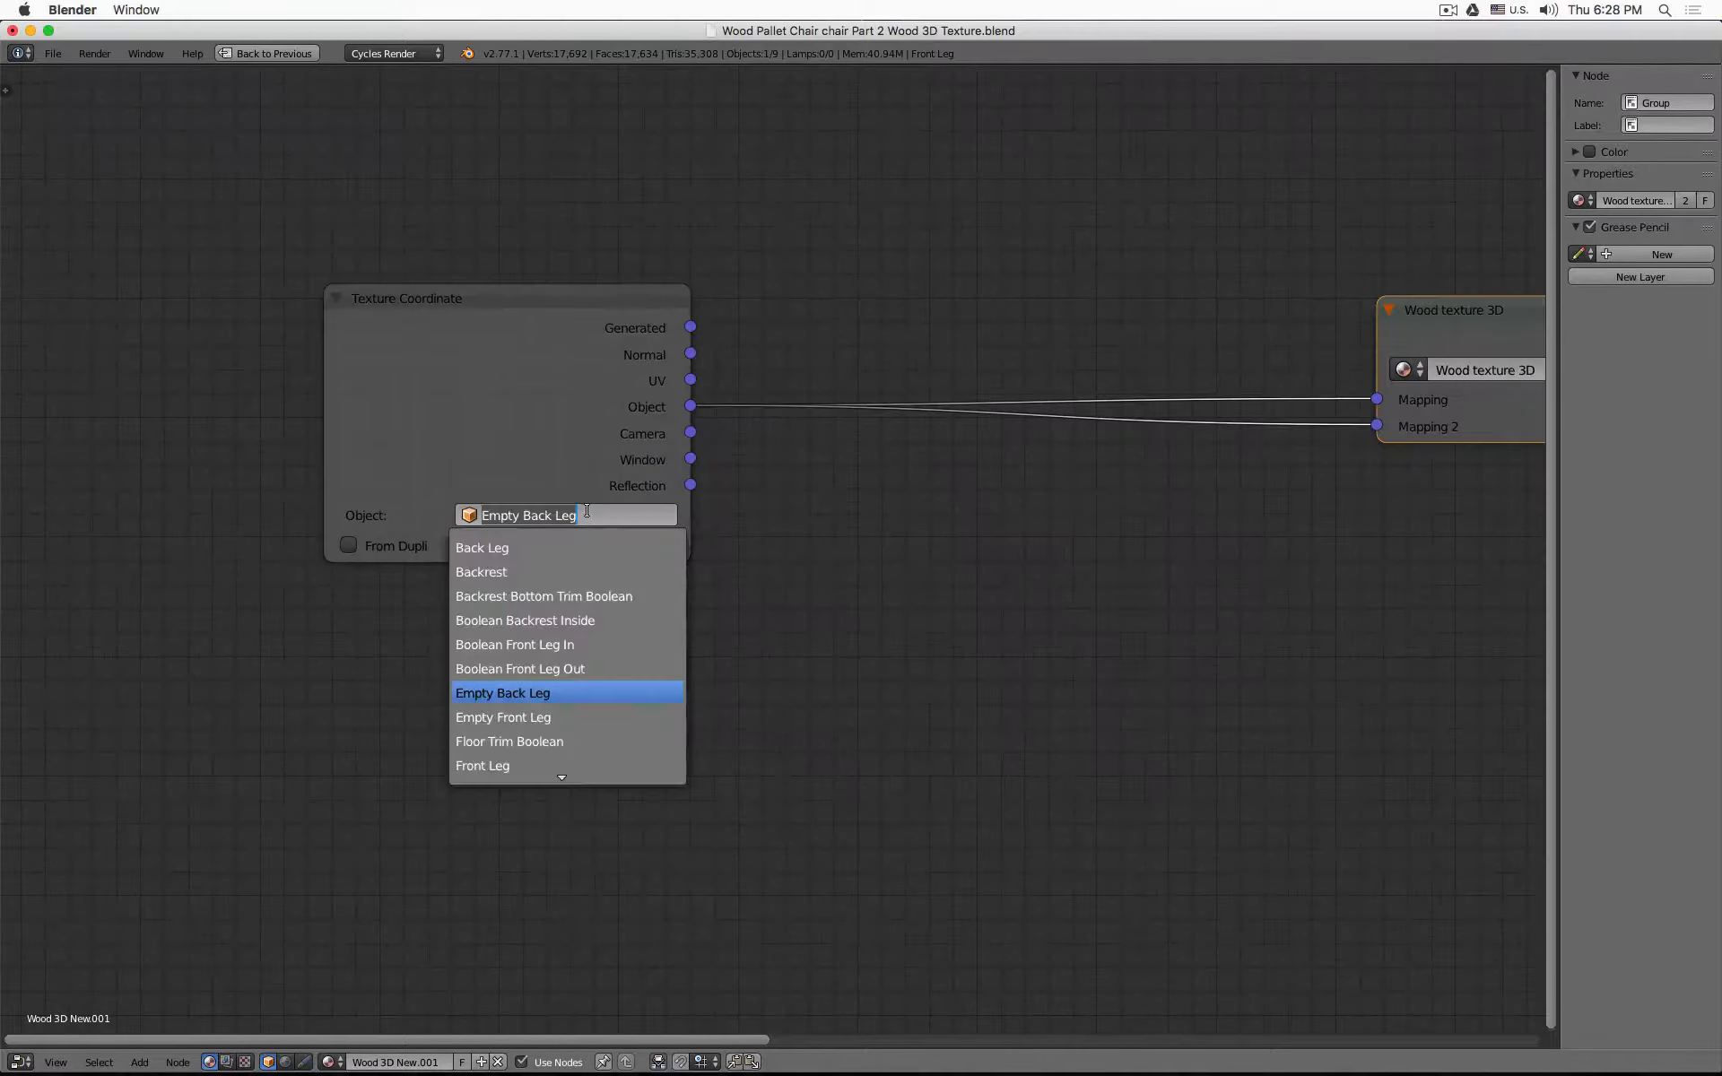
pyautogui.click(592, 718)
pyautogui.scroll(2, 953, 565)
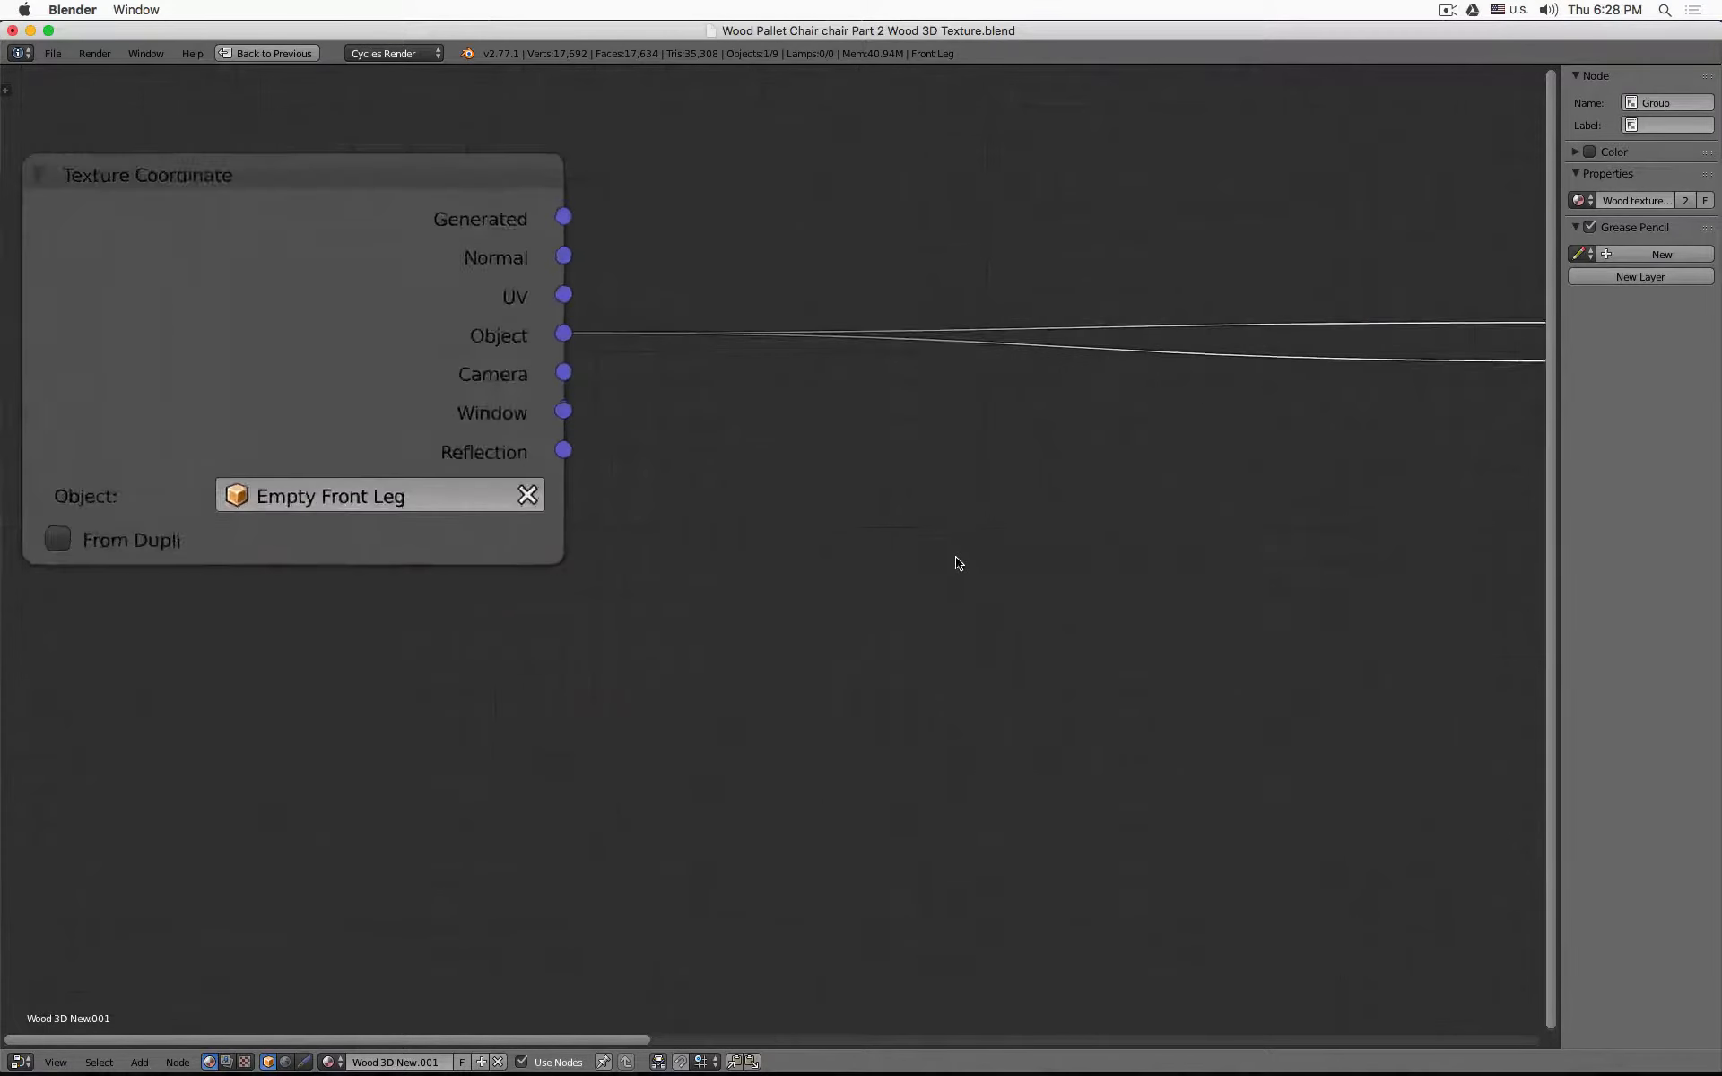
pyautogui.scroll(-3, 958, 563)
pyautogui.scroll(-2, 958, 563)
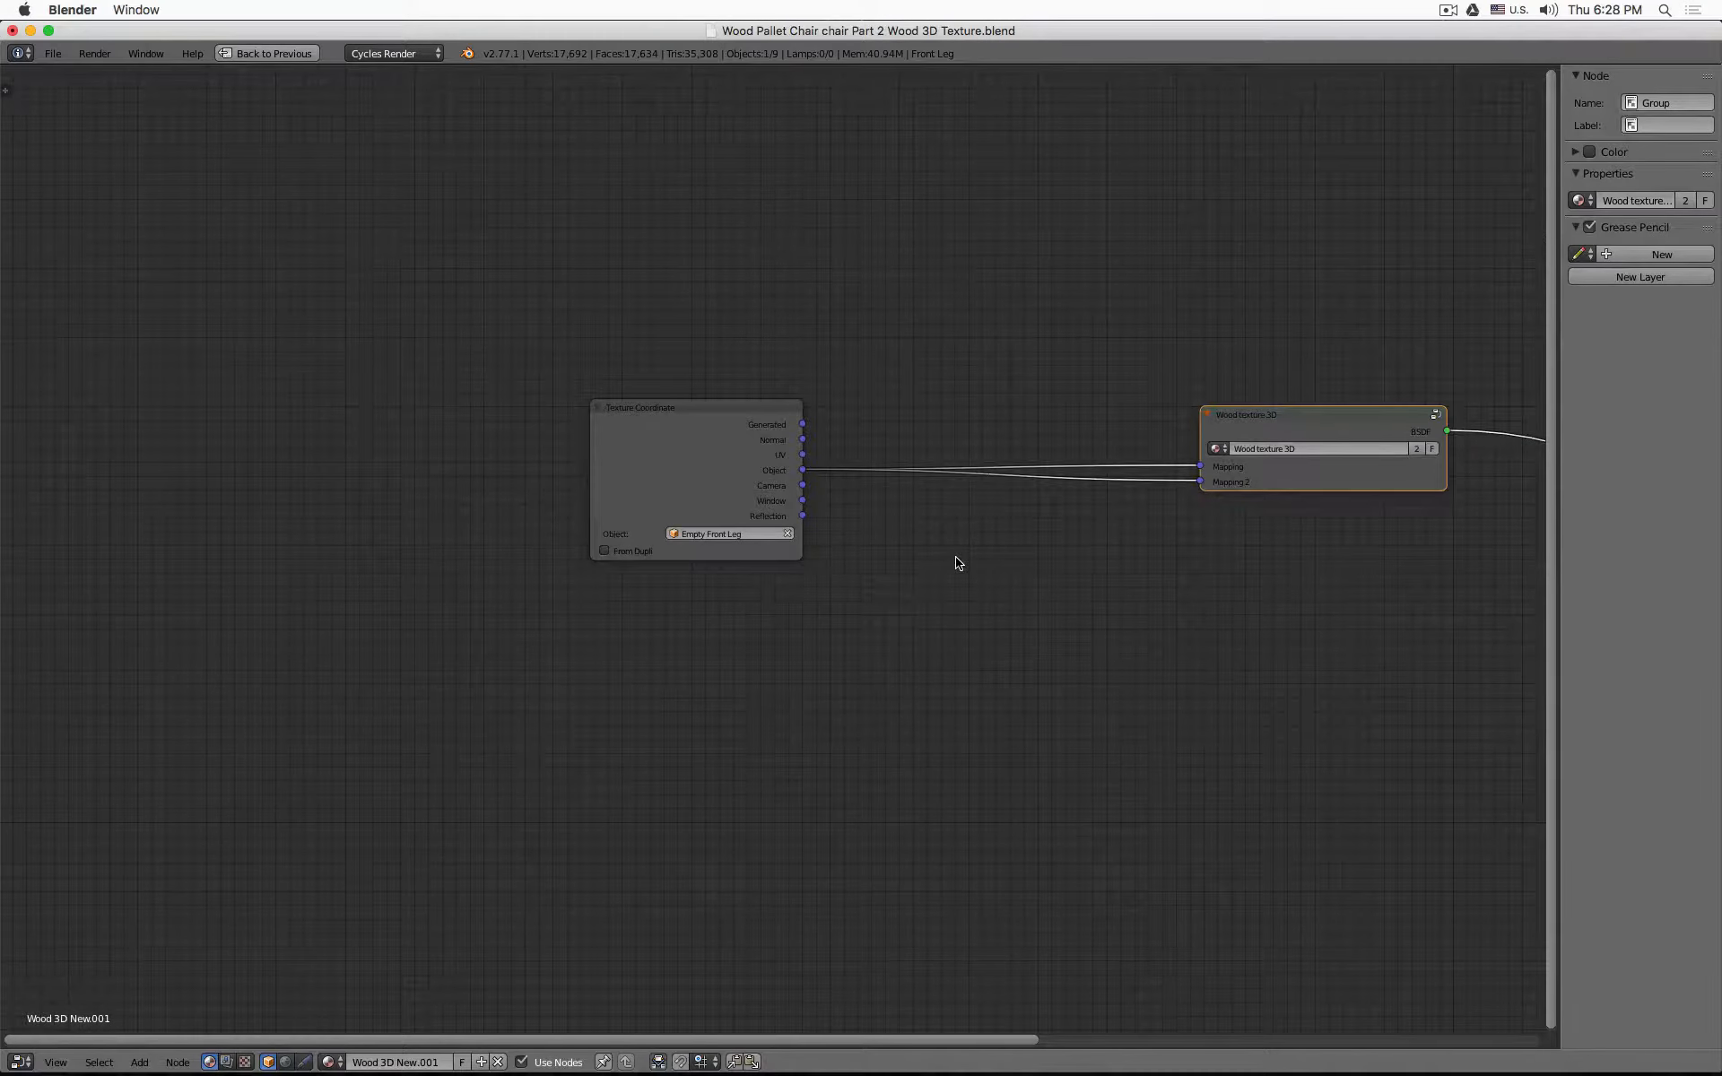
# - Reveal all hidden chair parts, select the back leg, and show its material nodes in a maximized node editor
pyautogui.hotkey('ctrl', 'Up')
pyautogui.scroll(-3, 901, 484)
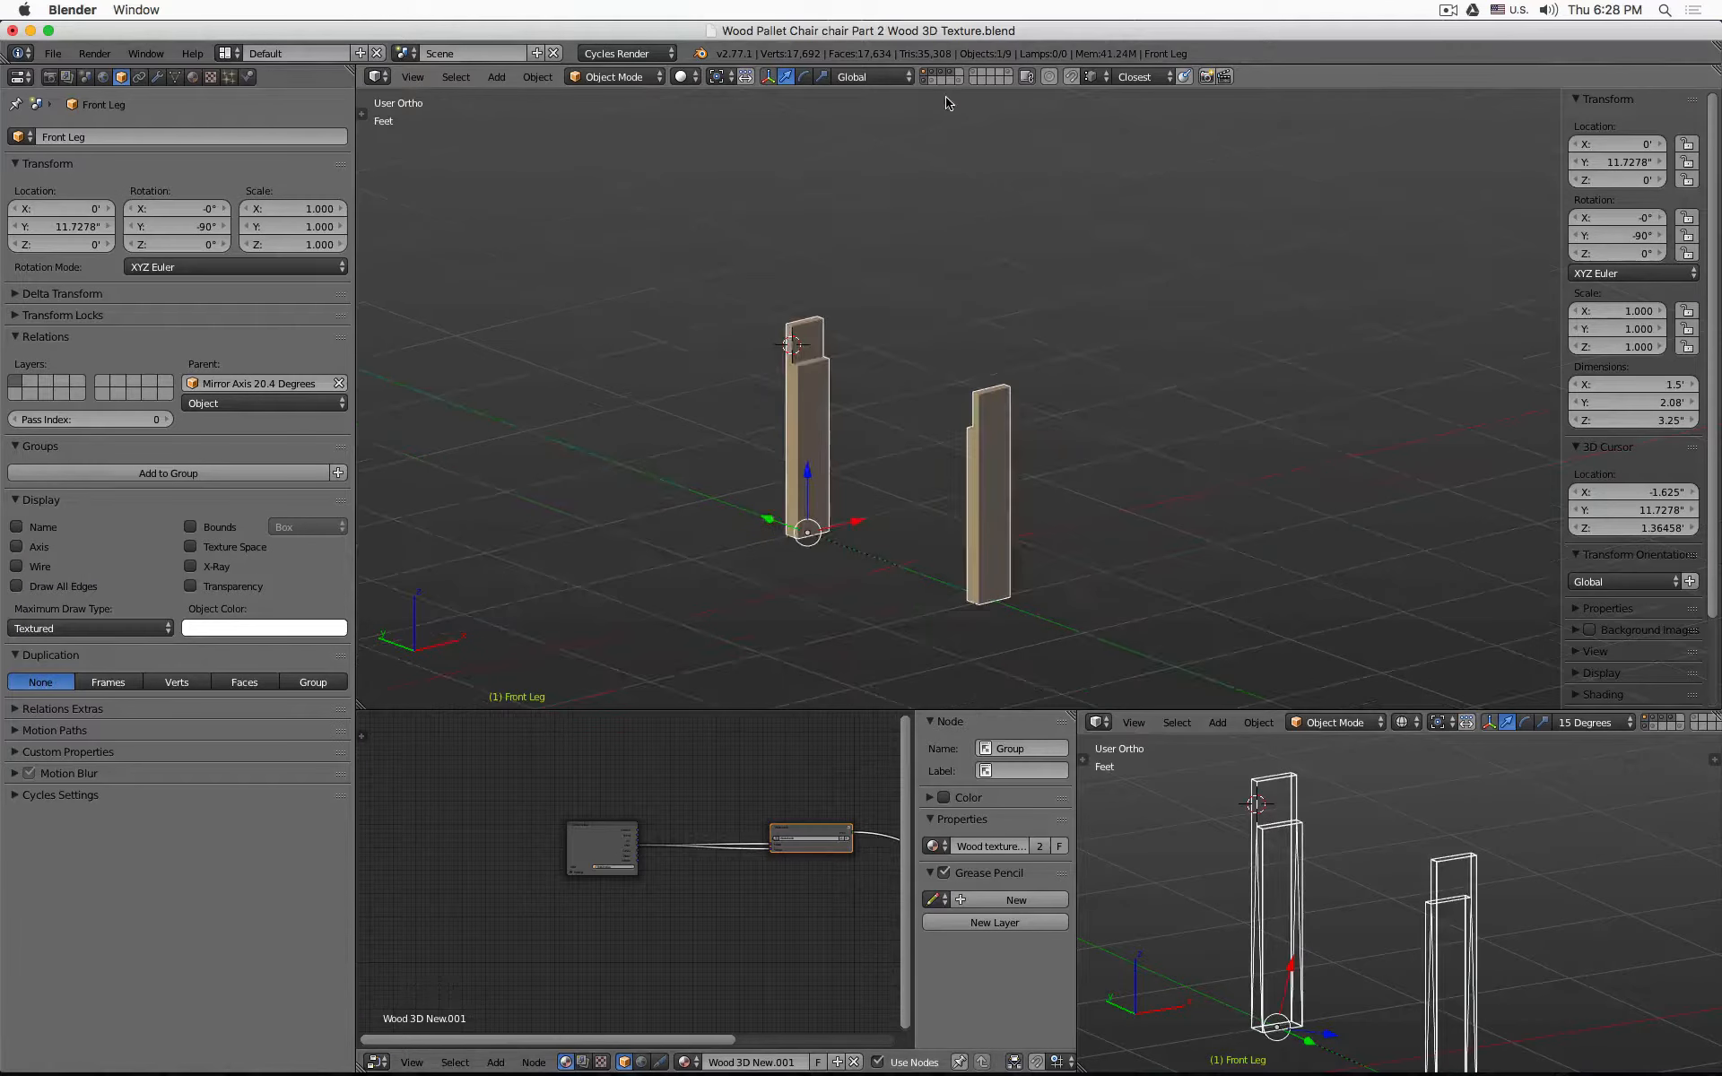
pyautogui.hotkey('alt', 'h')
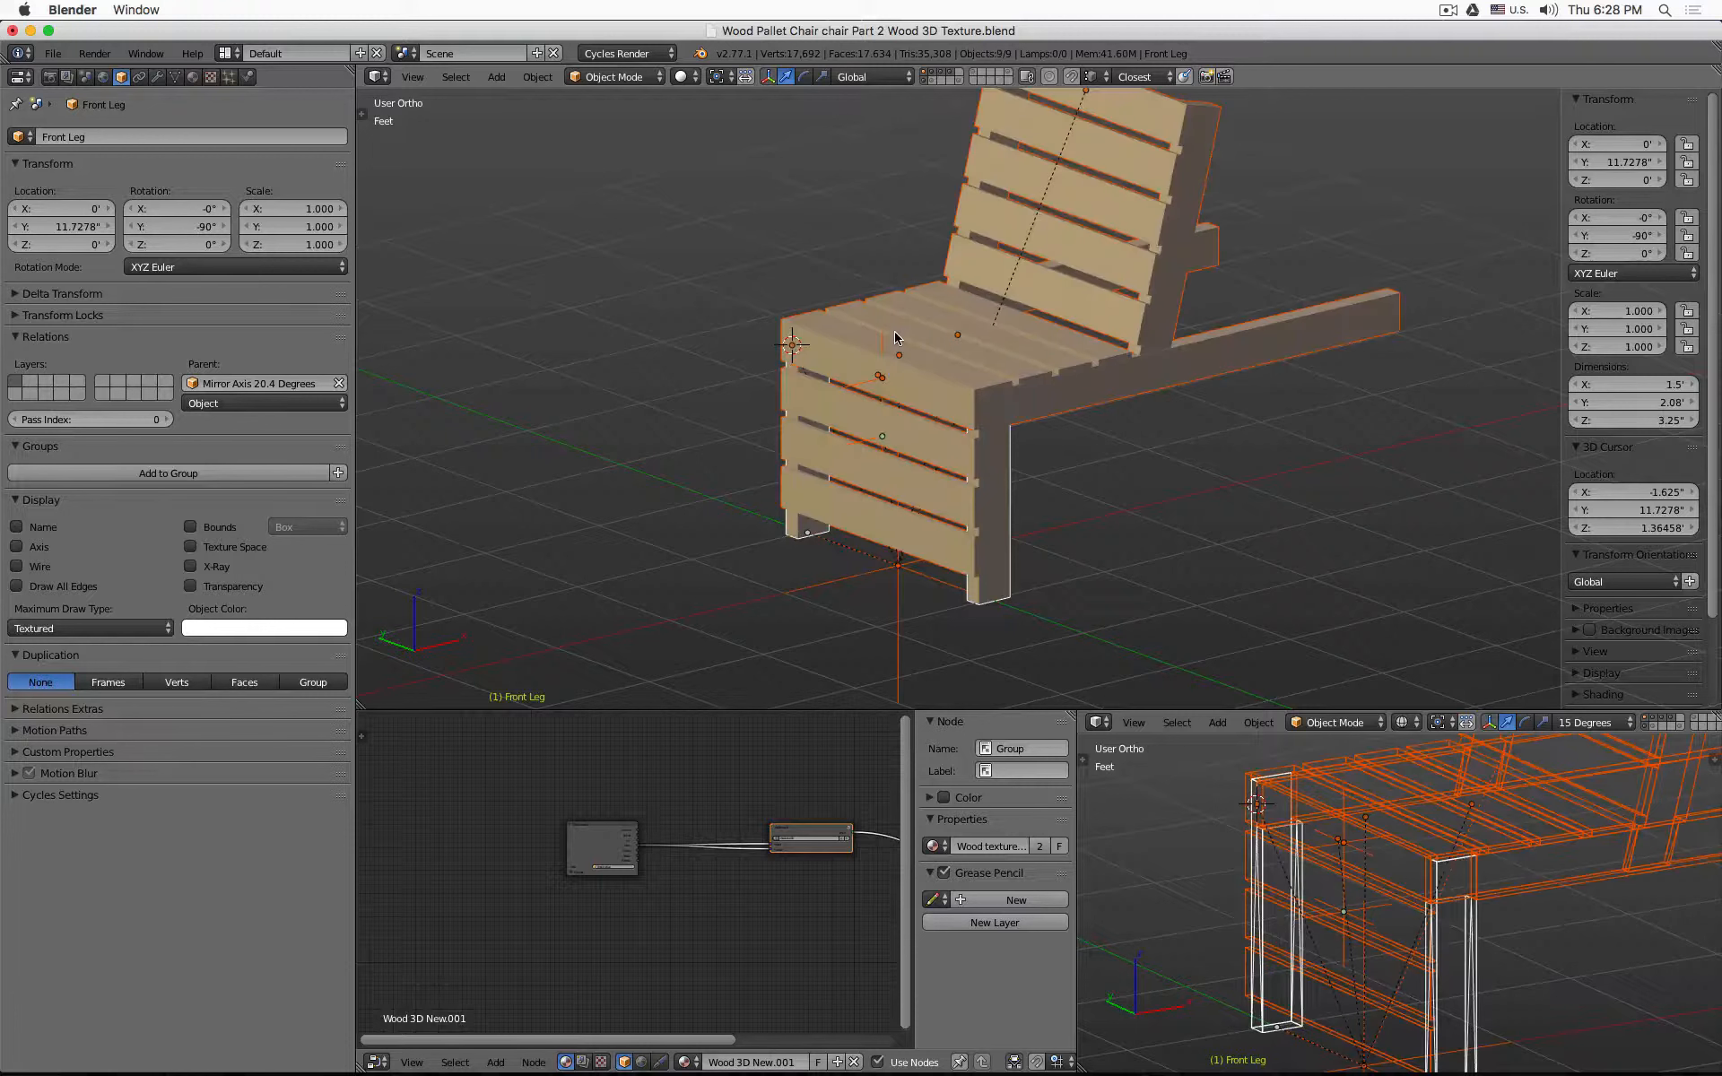
pyautogui.rightClick(1279, 342)
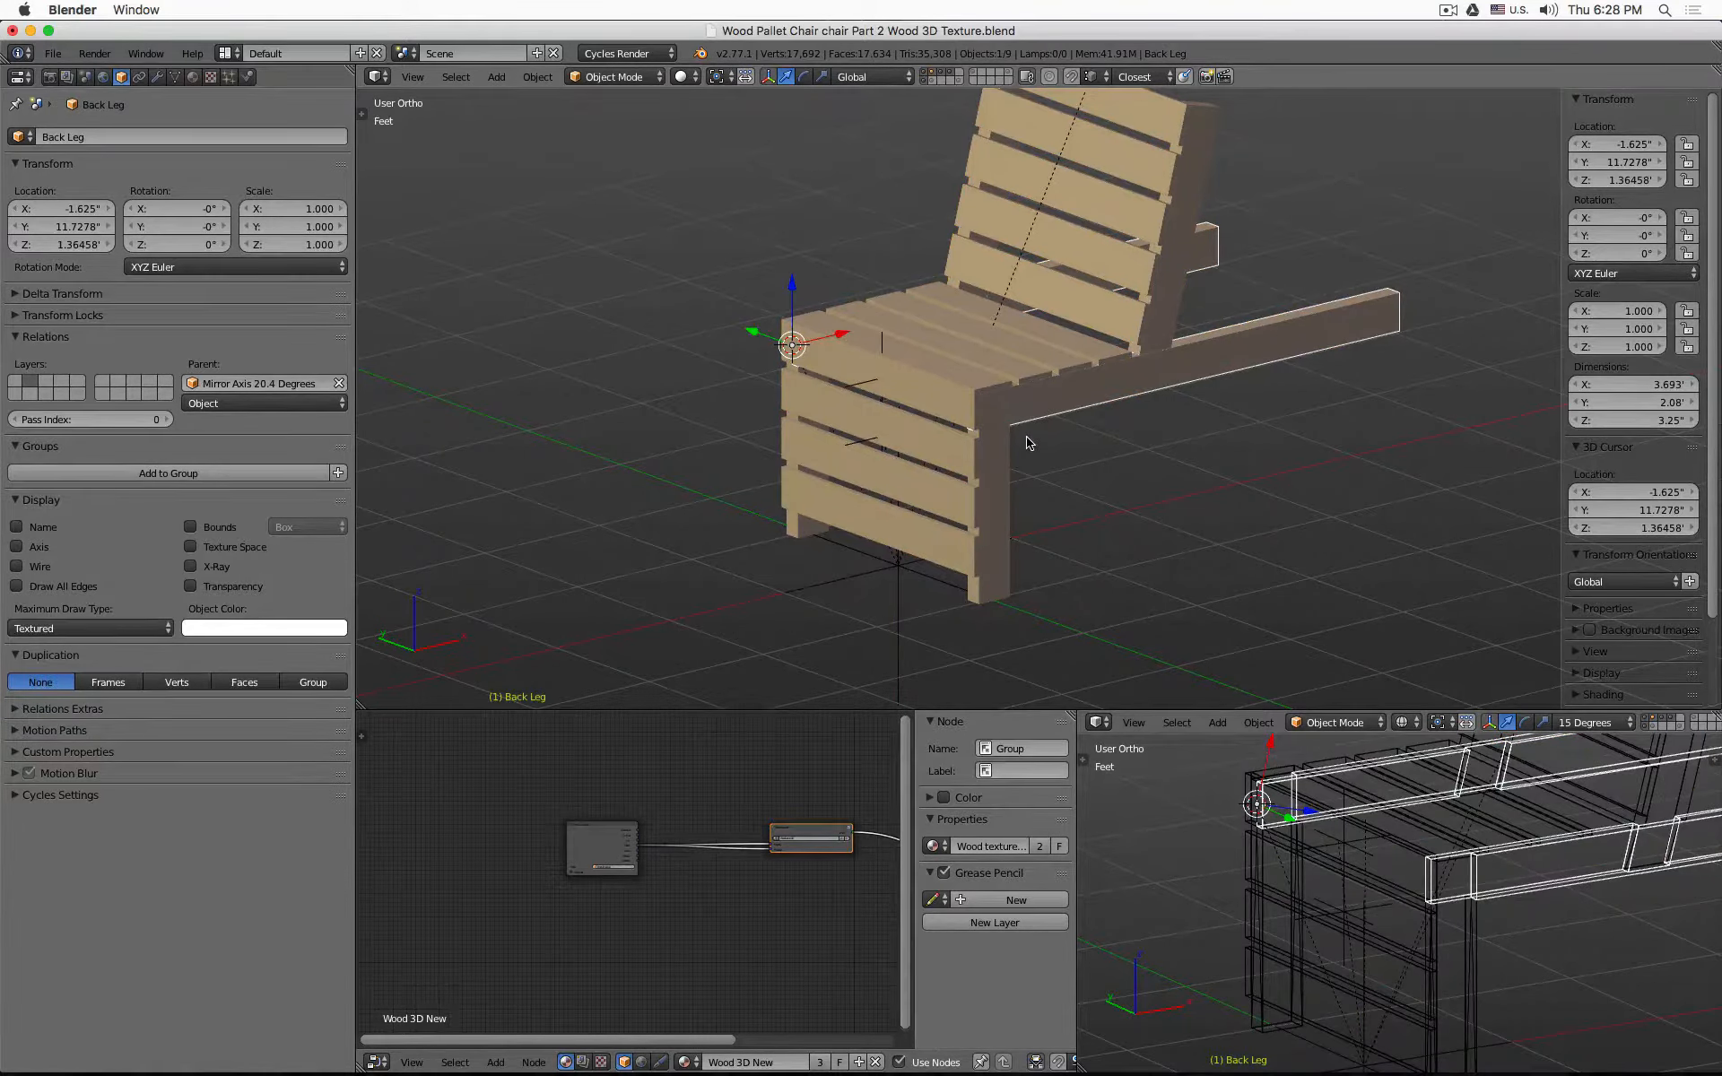
pyautogui.hotkey('shift', 'space')
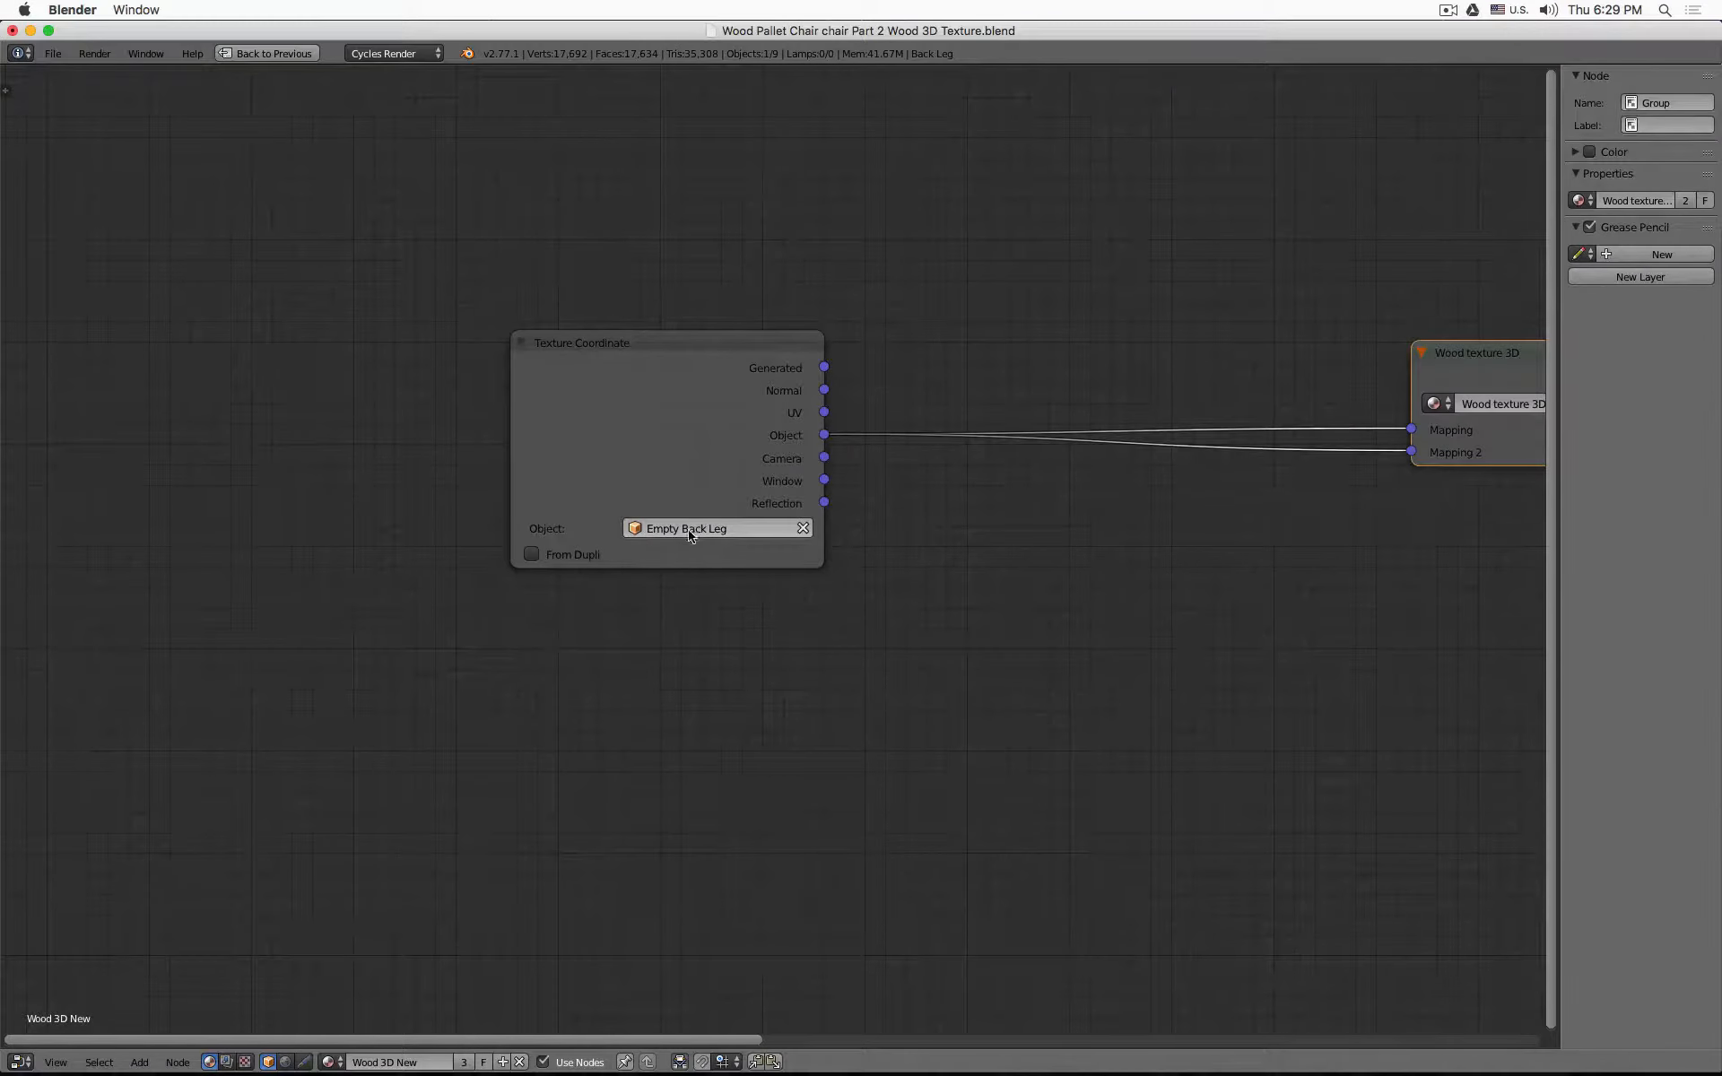
# - Move the back leg's Wood texture 3D group node closer to its Texture Coordinate node and restore the full window layout
pyautogui.keyDown('ctrl'); pyautogui.moveTo(1088, 560); pyautogui.dragTo(999, 576, button='middle'); pyautogui.keyUp('ctrl')
pyautogui.moveTo(1343, 393); pyautogui.dragTo(1109, 372)
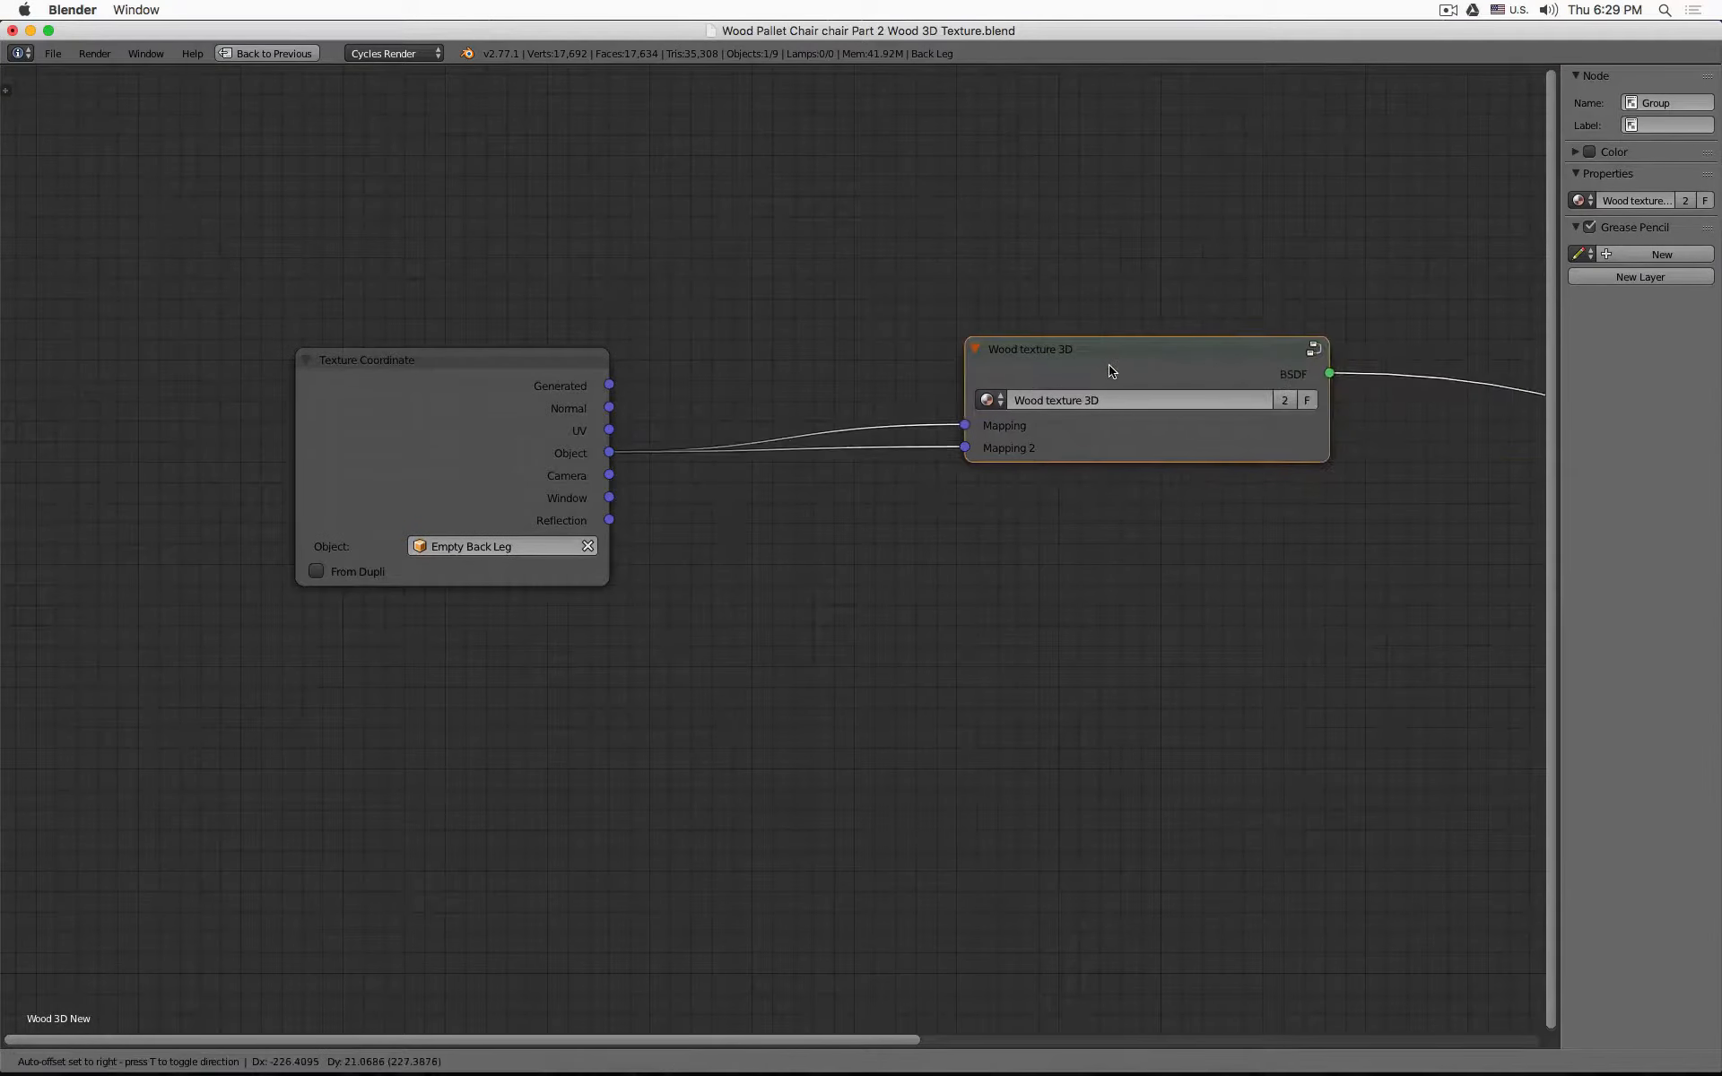
pyautogui.hotkey('shift', 'space')
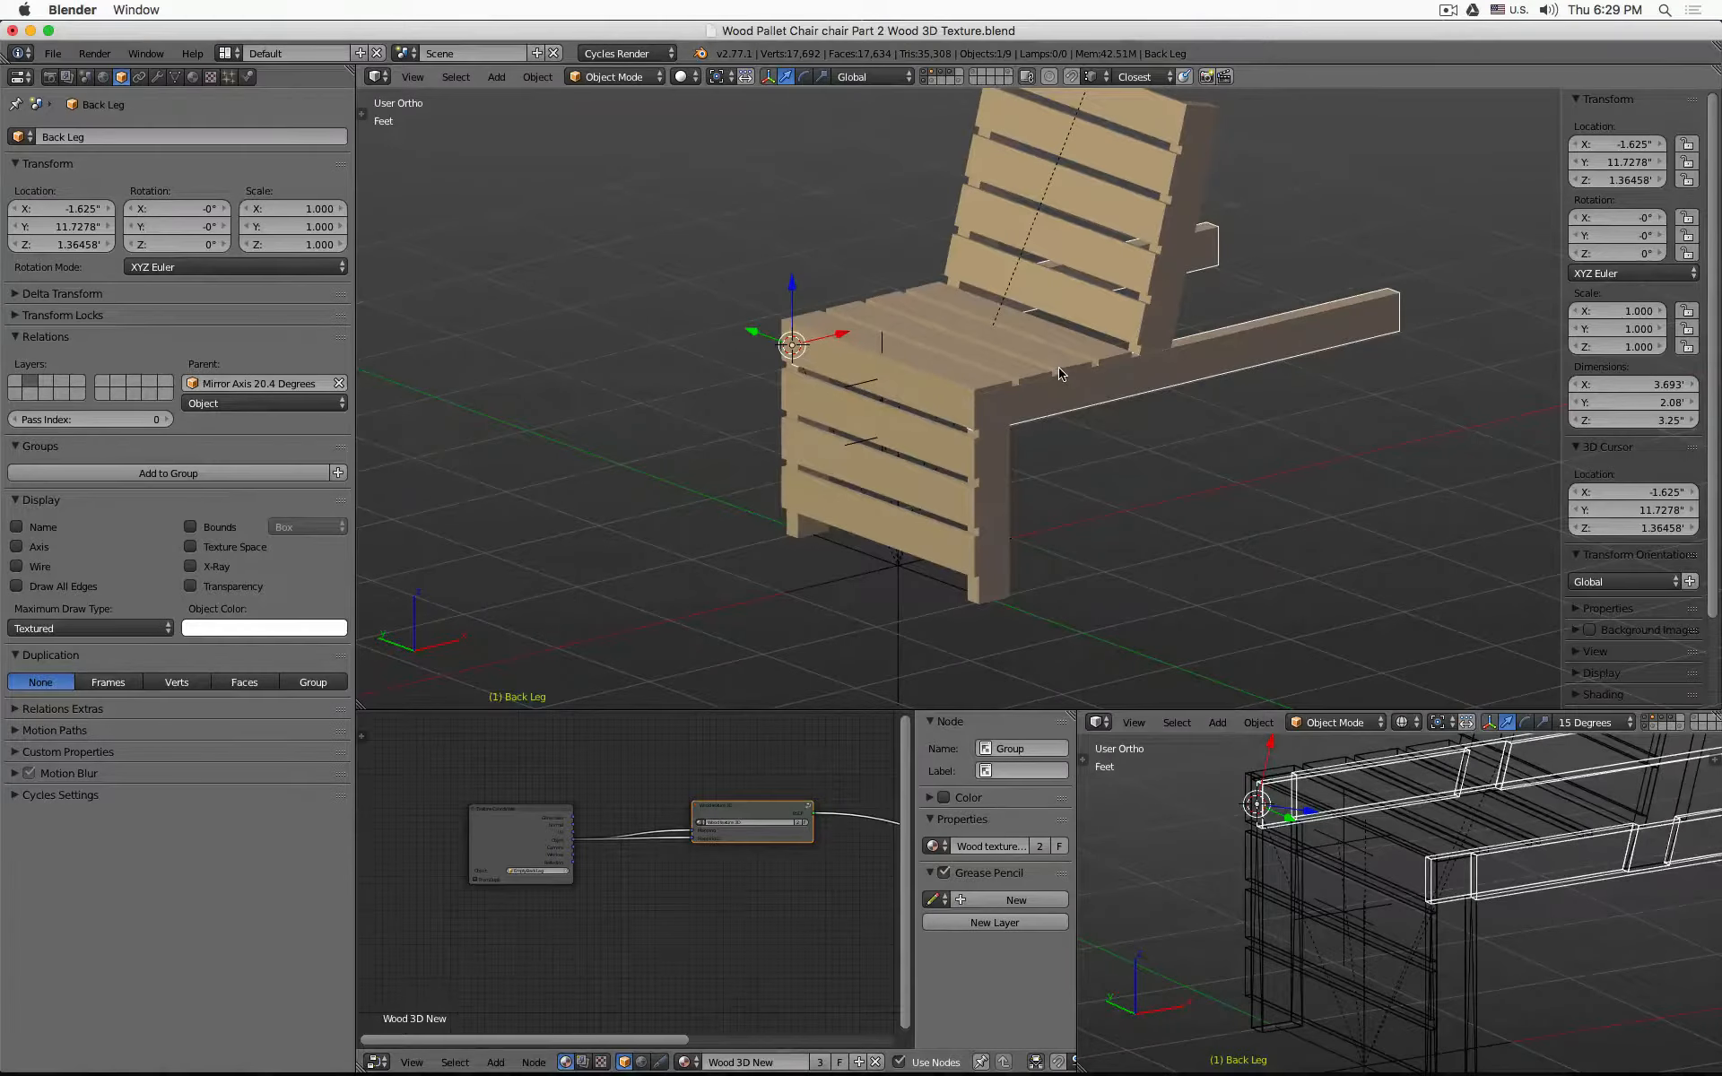
# - Inside the back leg's Wood texture 3D group, set the Mapping node's X location to 20 feet
pyautogui.rightClick(1004, 468)
pyautogui.rightClick(916, 597)
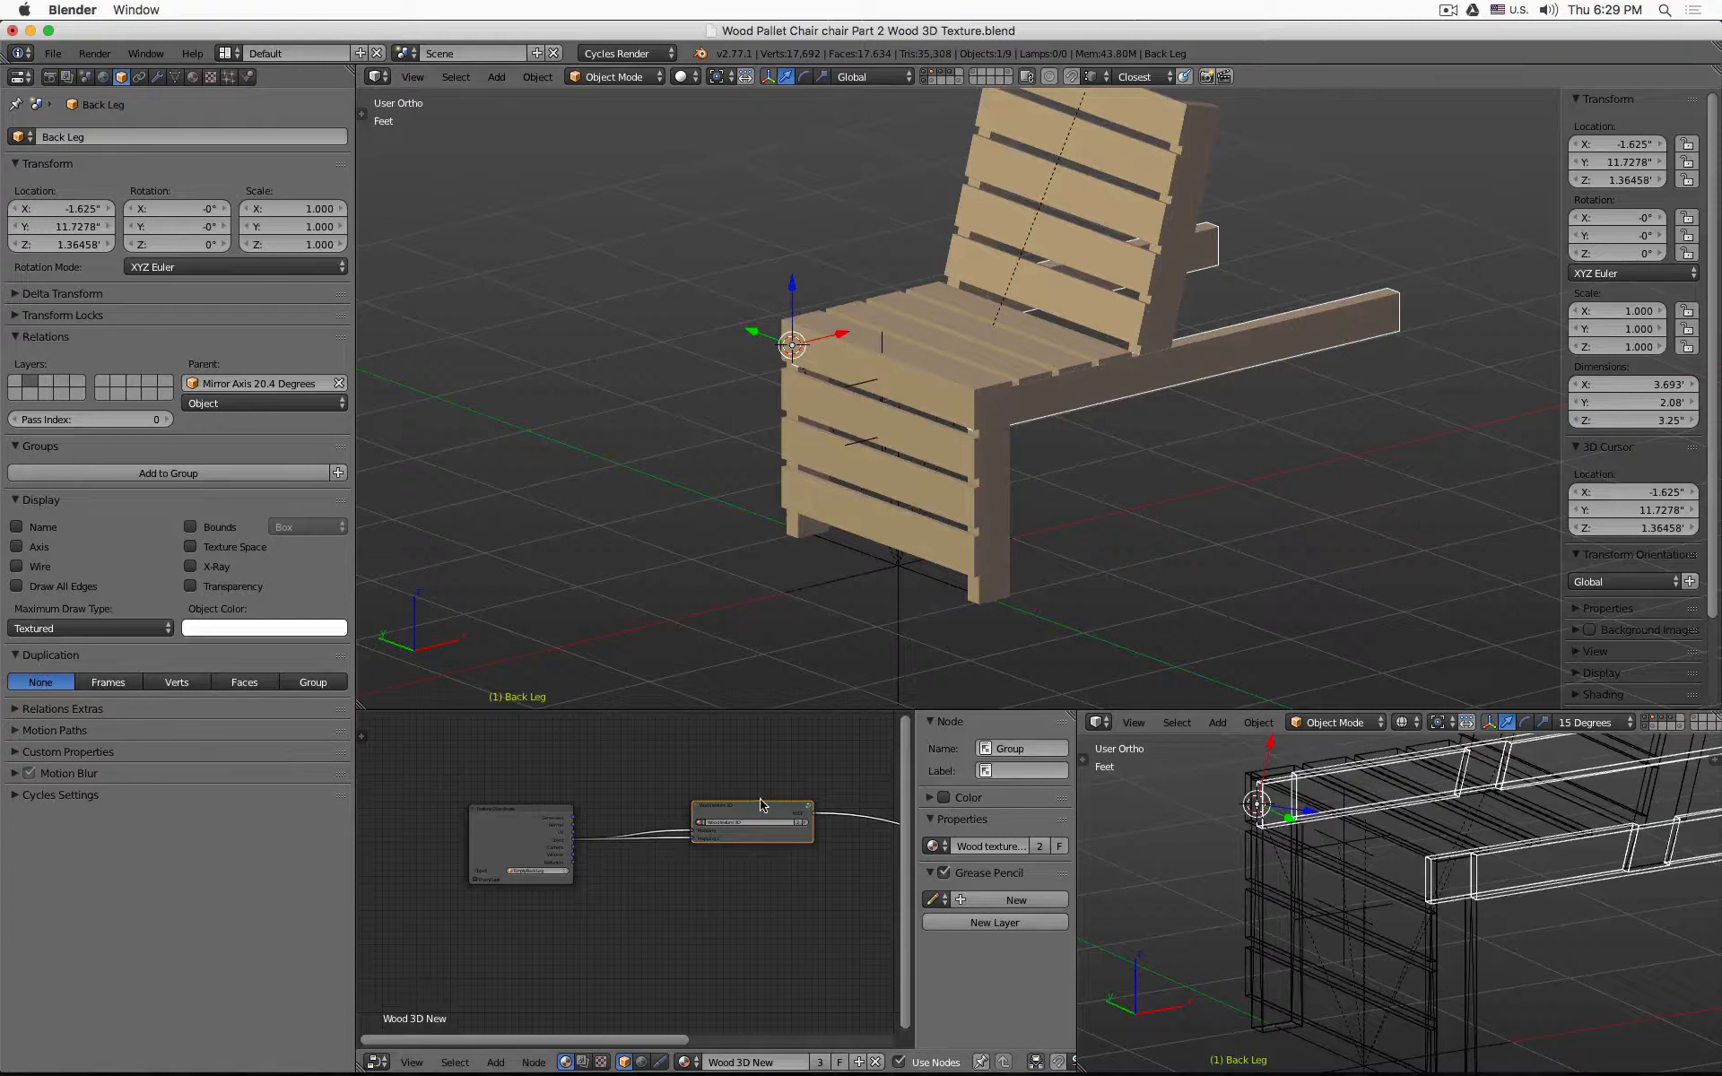
pyautogui.press('Tab')
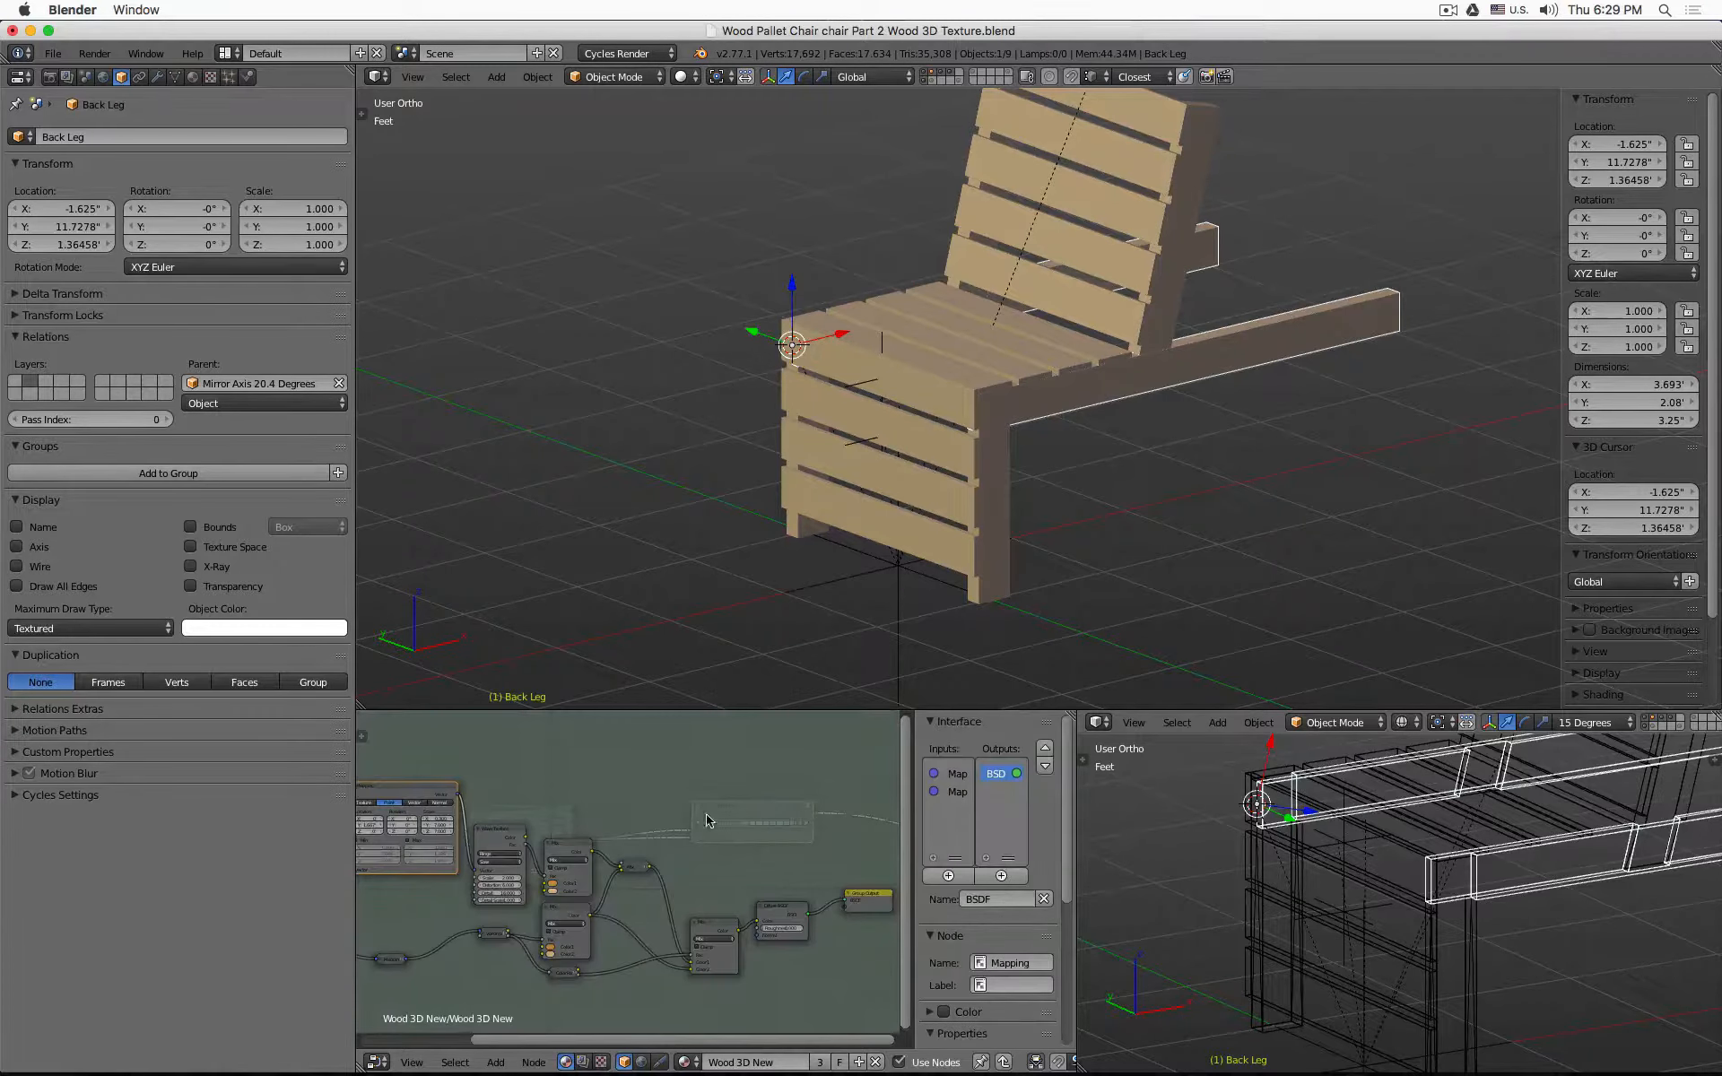
pyautogui.scroll(4, 690, 798)
pyautogui.scroll(3, 677, 785)
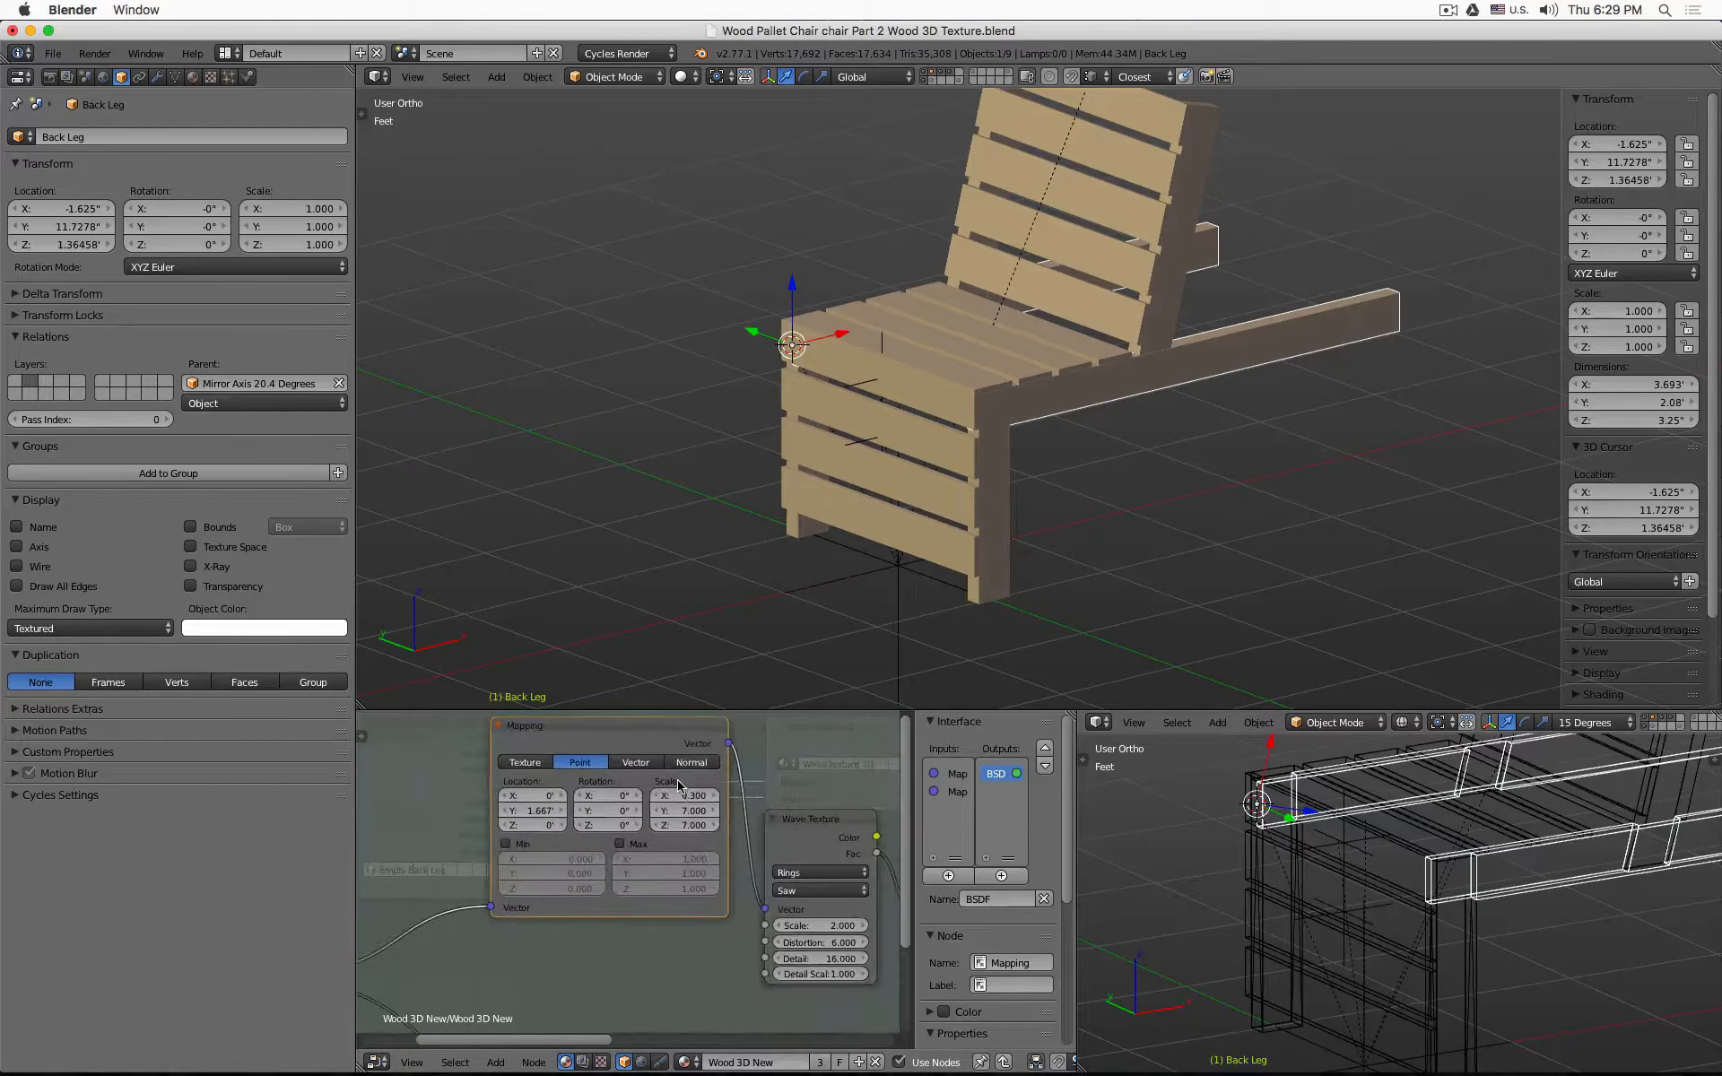
pyautogui.click(532, 796)
pyautogui.write('20')
pyautogui.press('Return')
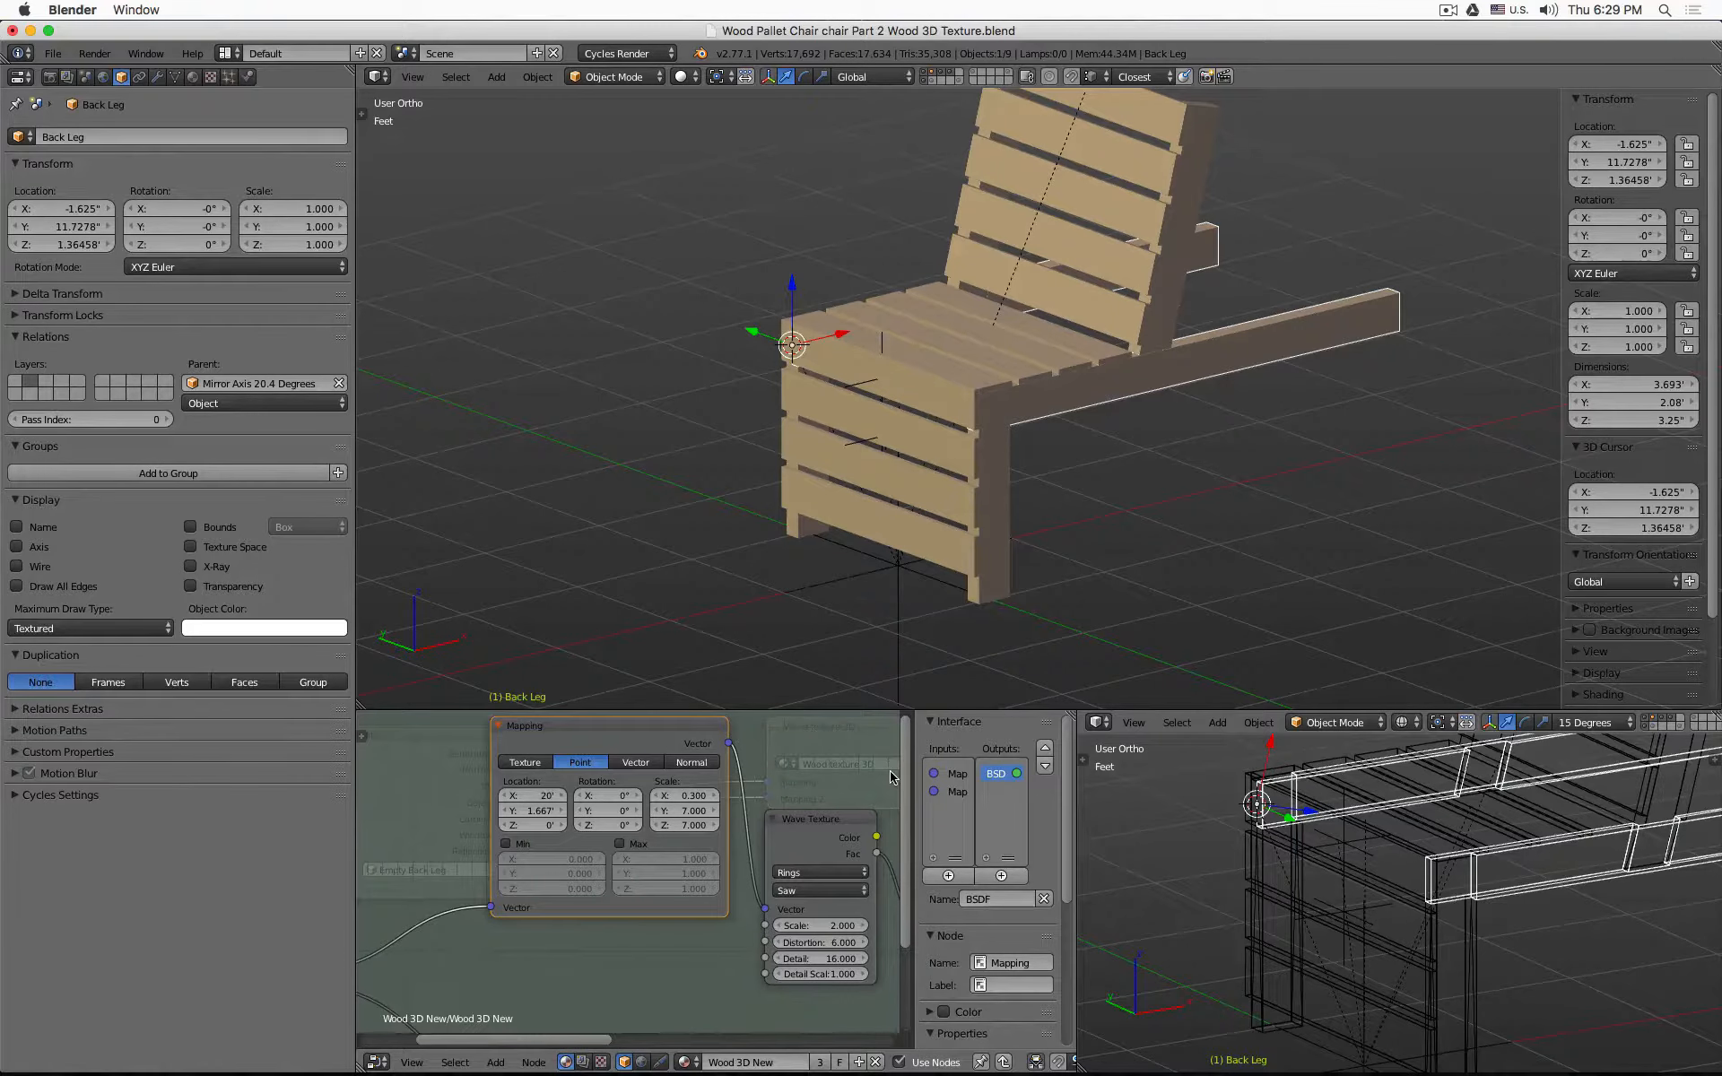
# - Select the front leg and check the Mapping node's X location inside its Wood texture 3D group
pyautogui.rightClick(1001, 464)
pyautogui.press('Home')
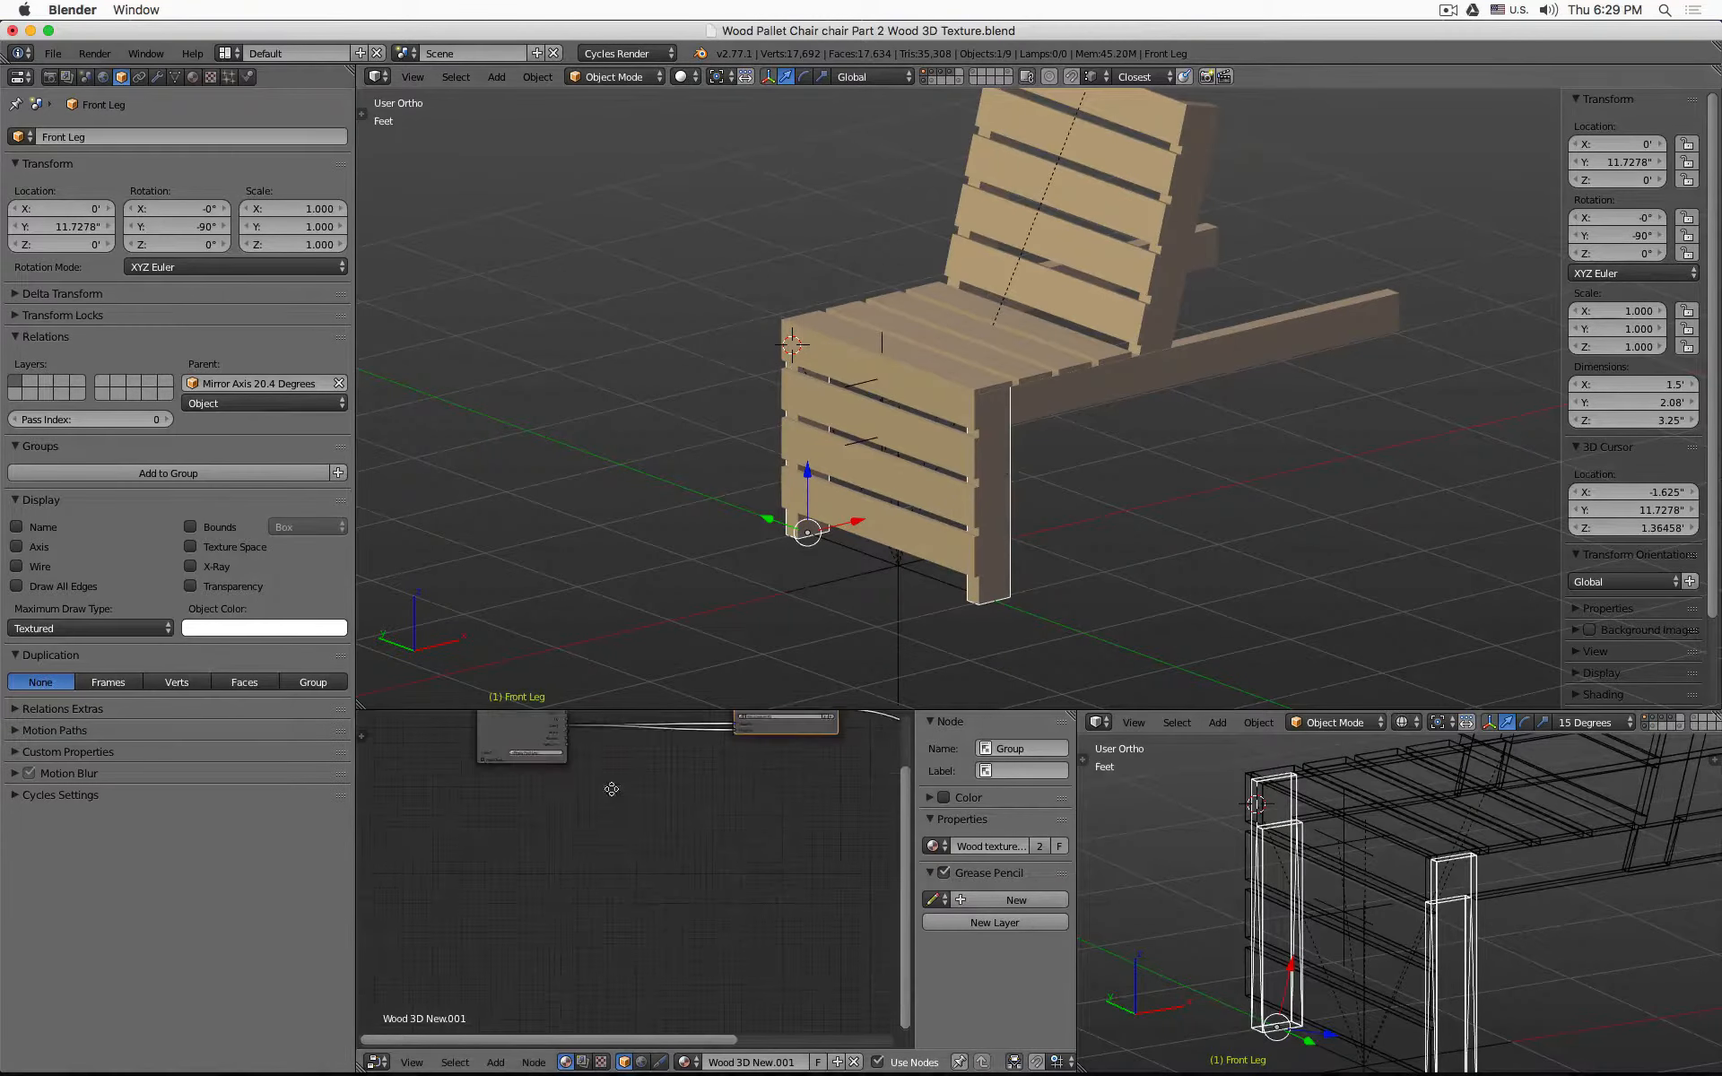
pyautogui.press('KP_Decimal')
pyautogui.press('Tab')
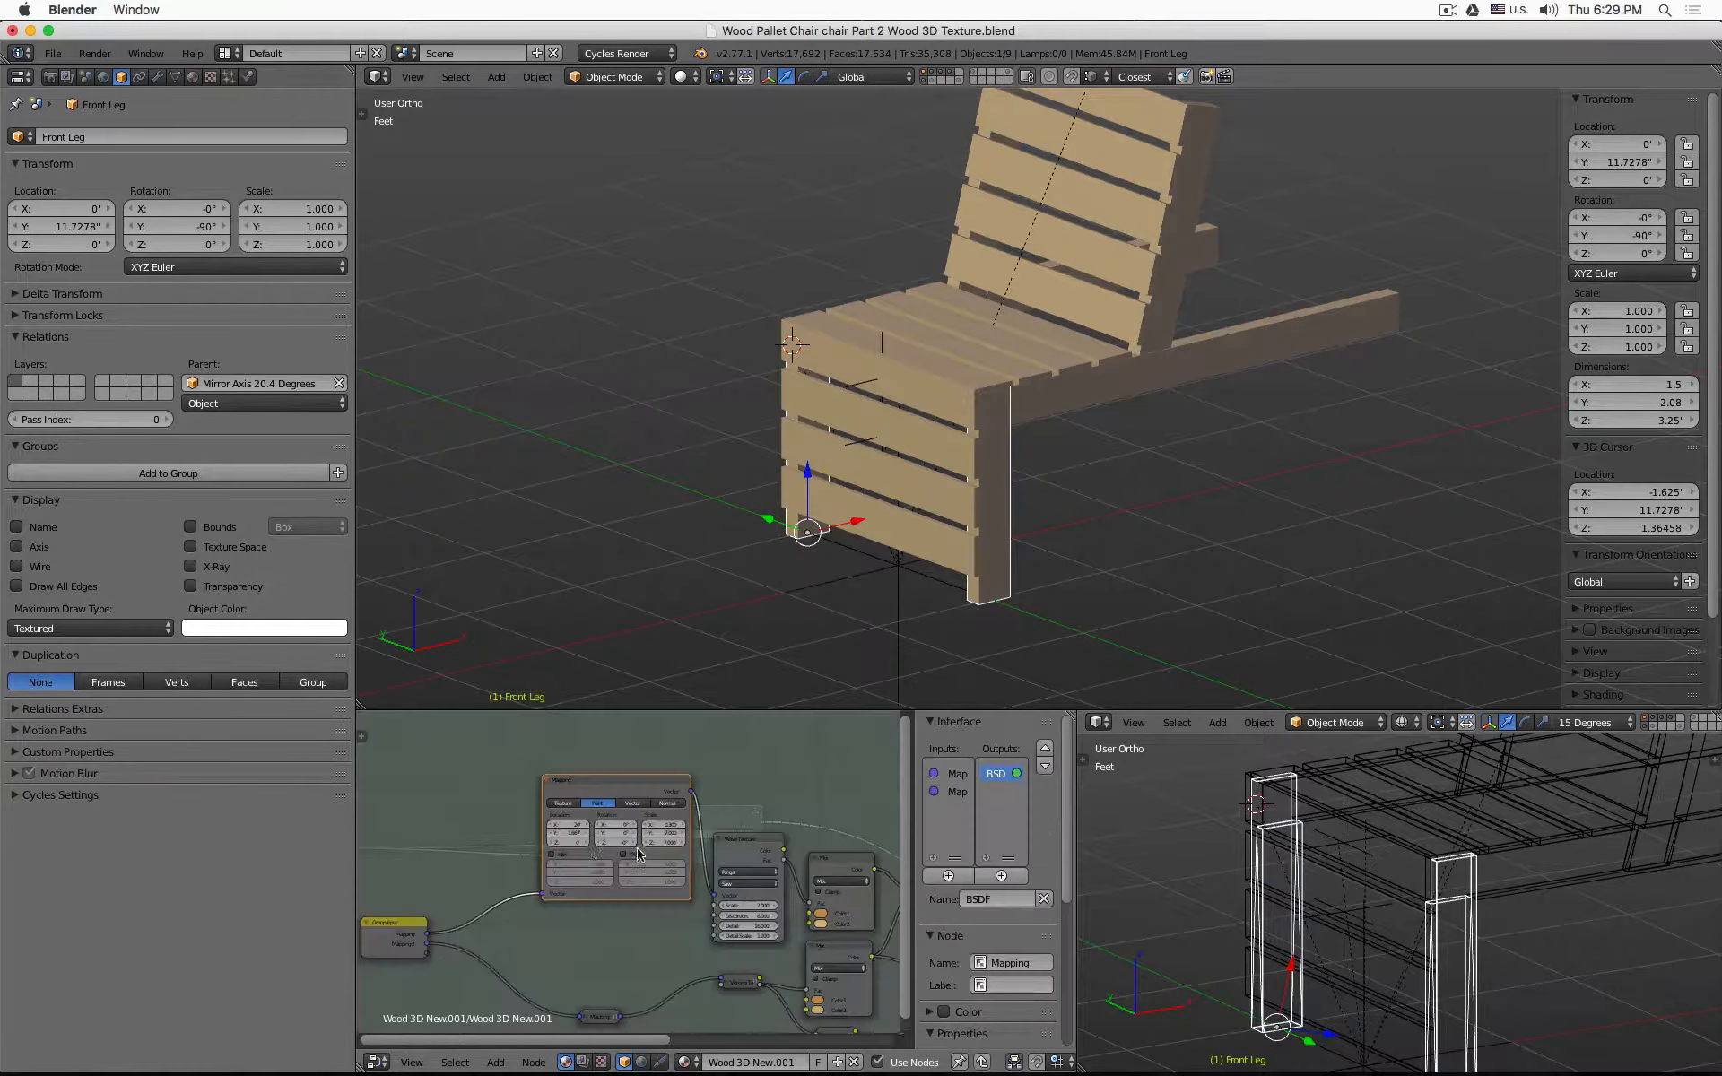
pyautogui.scroll(5, 545, 826)
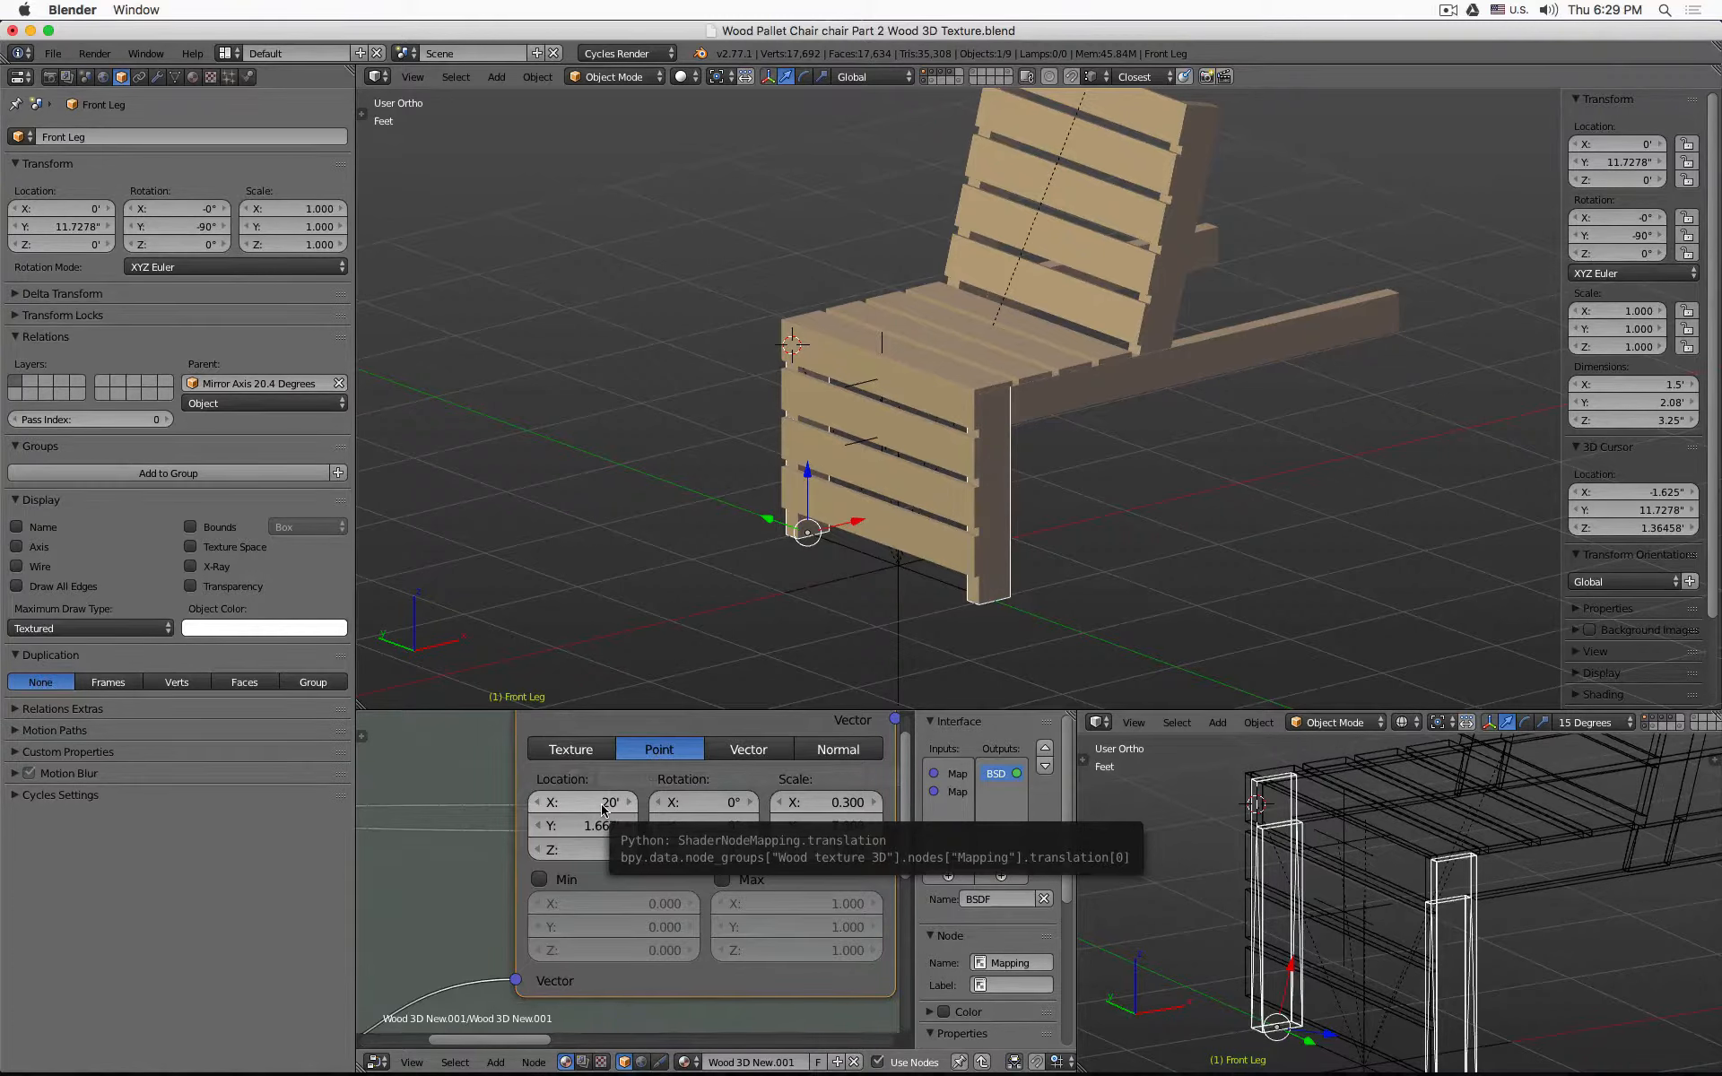
# - Return to the front leg's main node tree and move the group node slightly farther from the Texture Coordinate node
pyautogui.press('Tab')
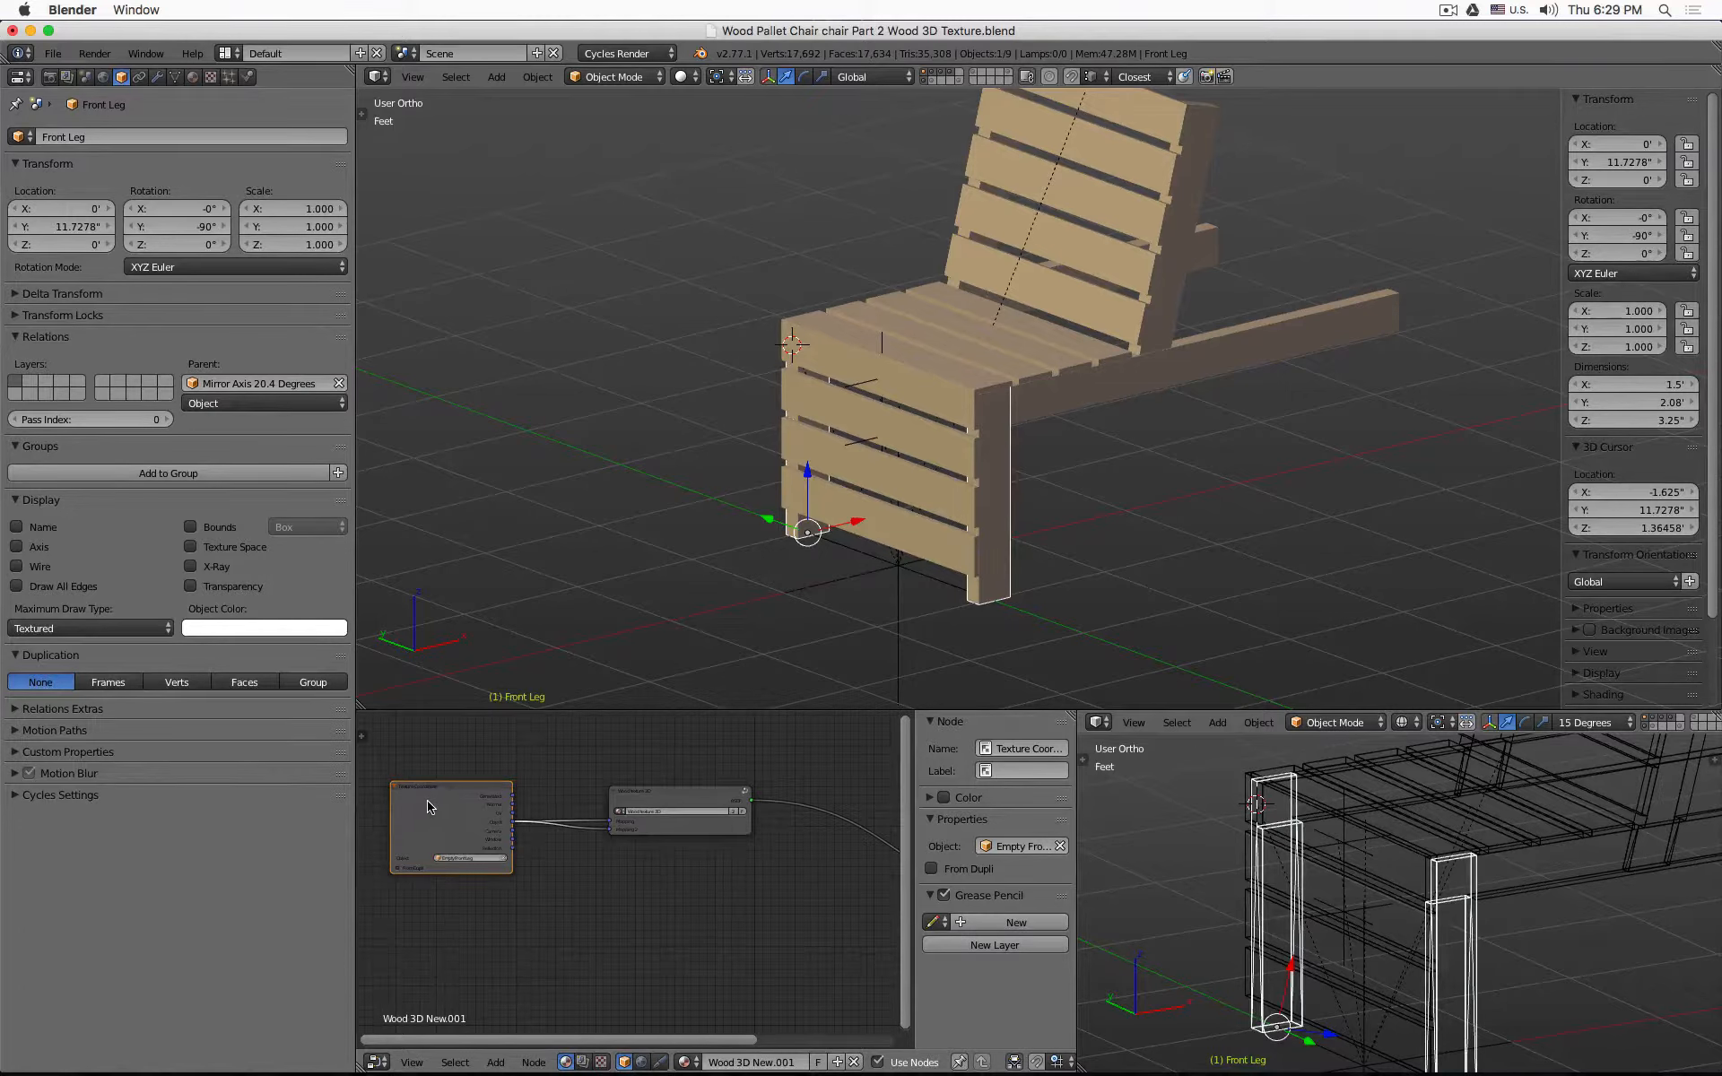
pyautogui.moveTo(659, 794); pyautogui.dragTo(682, 796)
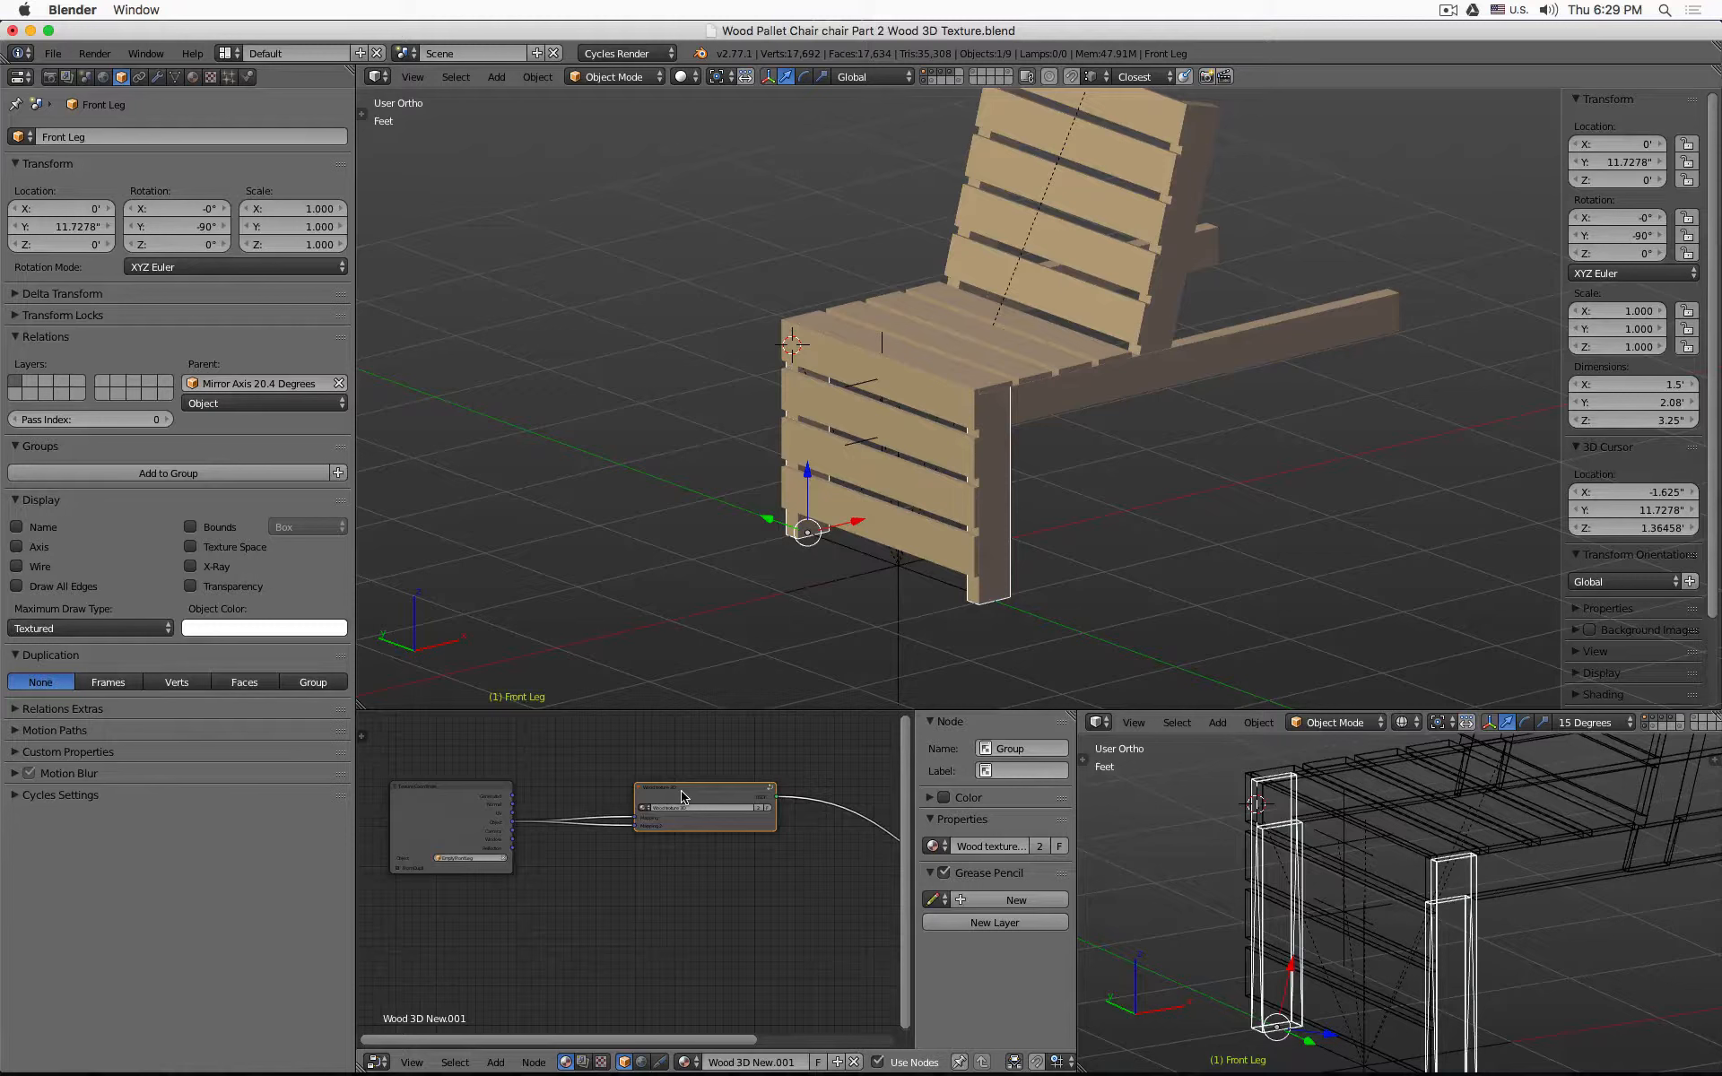
pyautogui.scroll(4, 538, 845)
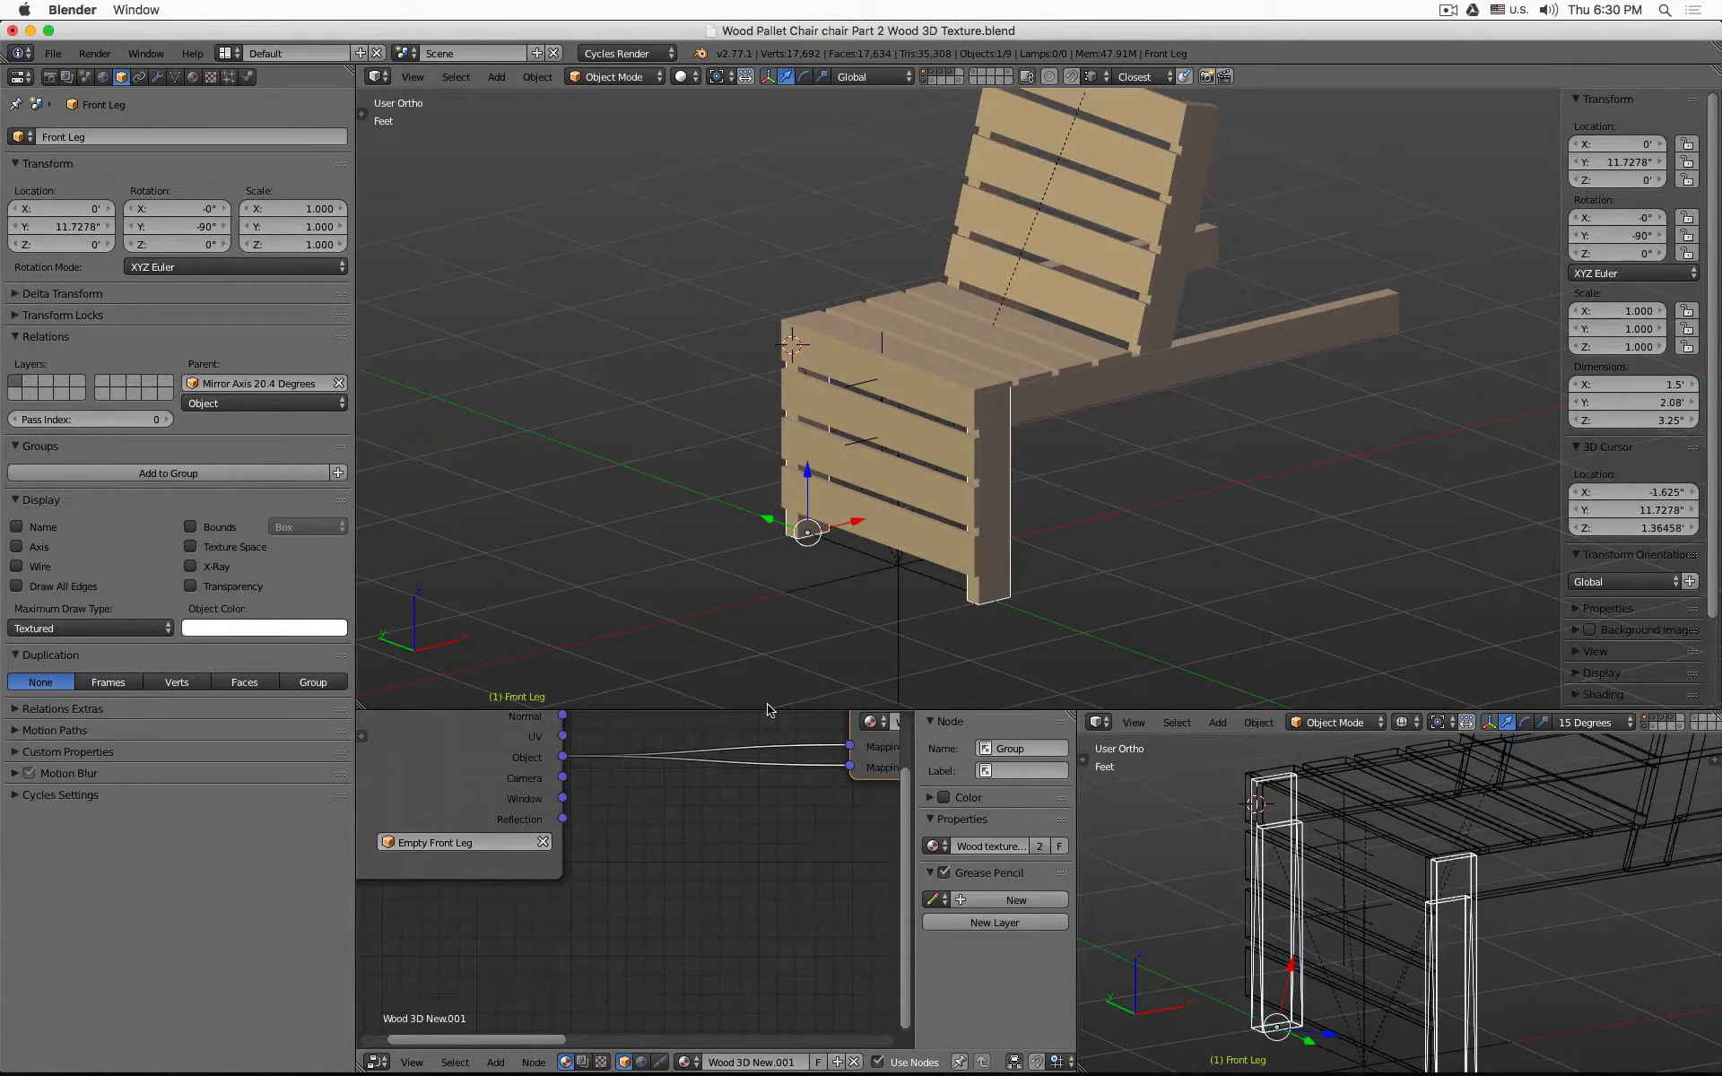
# - Hide the backrest, seat and front slats, and select Empty Front Leg
pyautogui.rightClick(1067, 269)
pyautogui.keyDown('shift'); pyautogui.rightClick(1013, 336); pyautogui.keyUp('shift')
pyautogui.keyDown('shift'); pyautogui.rightClick(897, 408); pyautogui.keyUp('shift')
pyautogui.press('h')
pyautogui.scroll(1, 863, 403)
pyautogui.rightClick(888, 518)
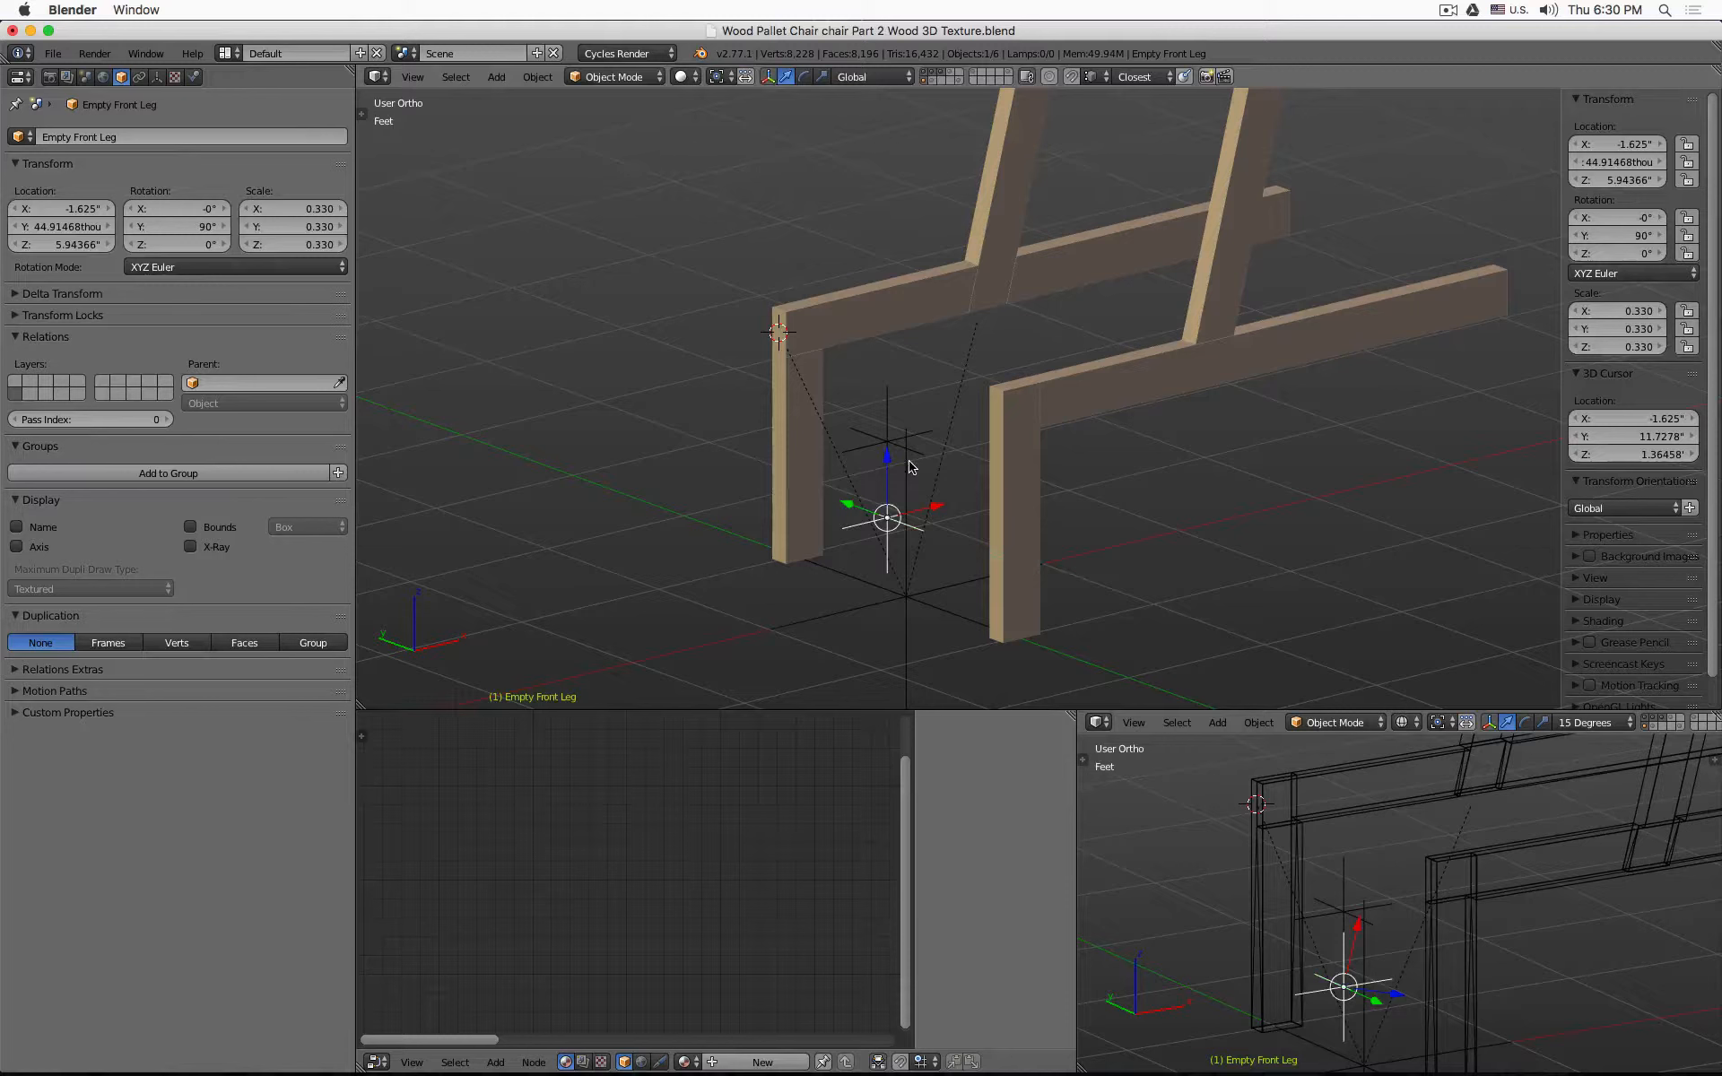
# - Set the transform orientation to Local and switch the main 3D view to rendered shading
pyautogui.click(896, 79)
pyautogui.click(901, 124)
pyautogui.hotkey('shift', 'z')
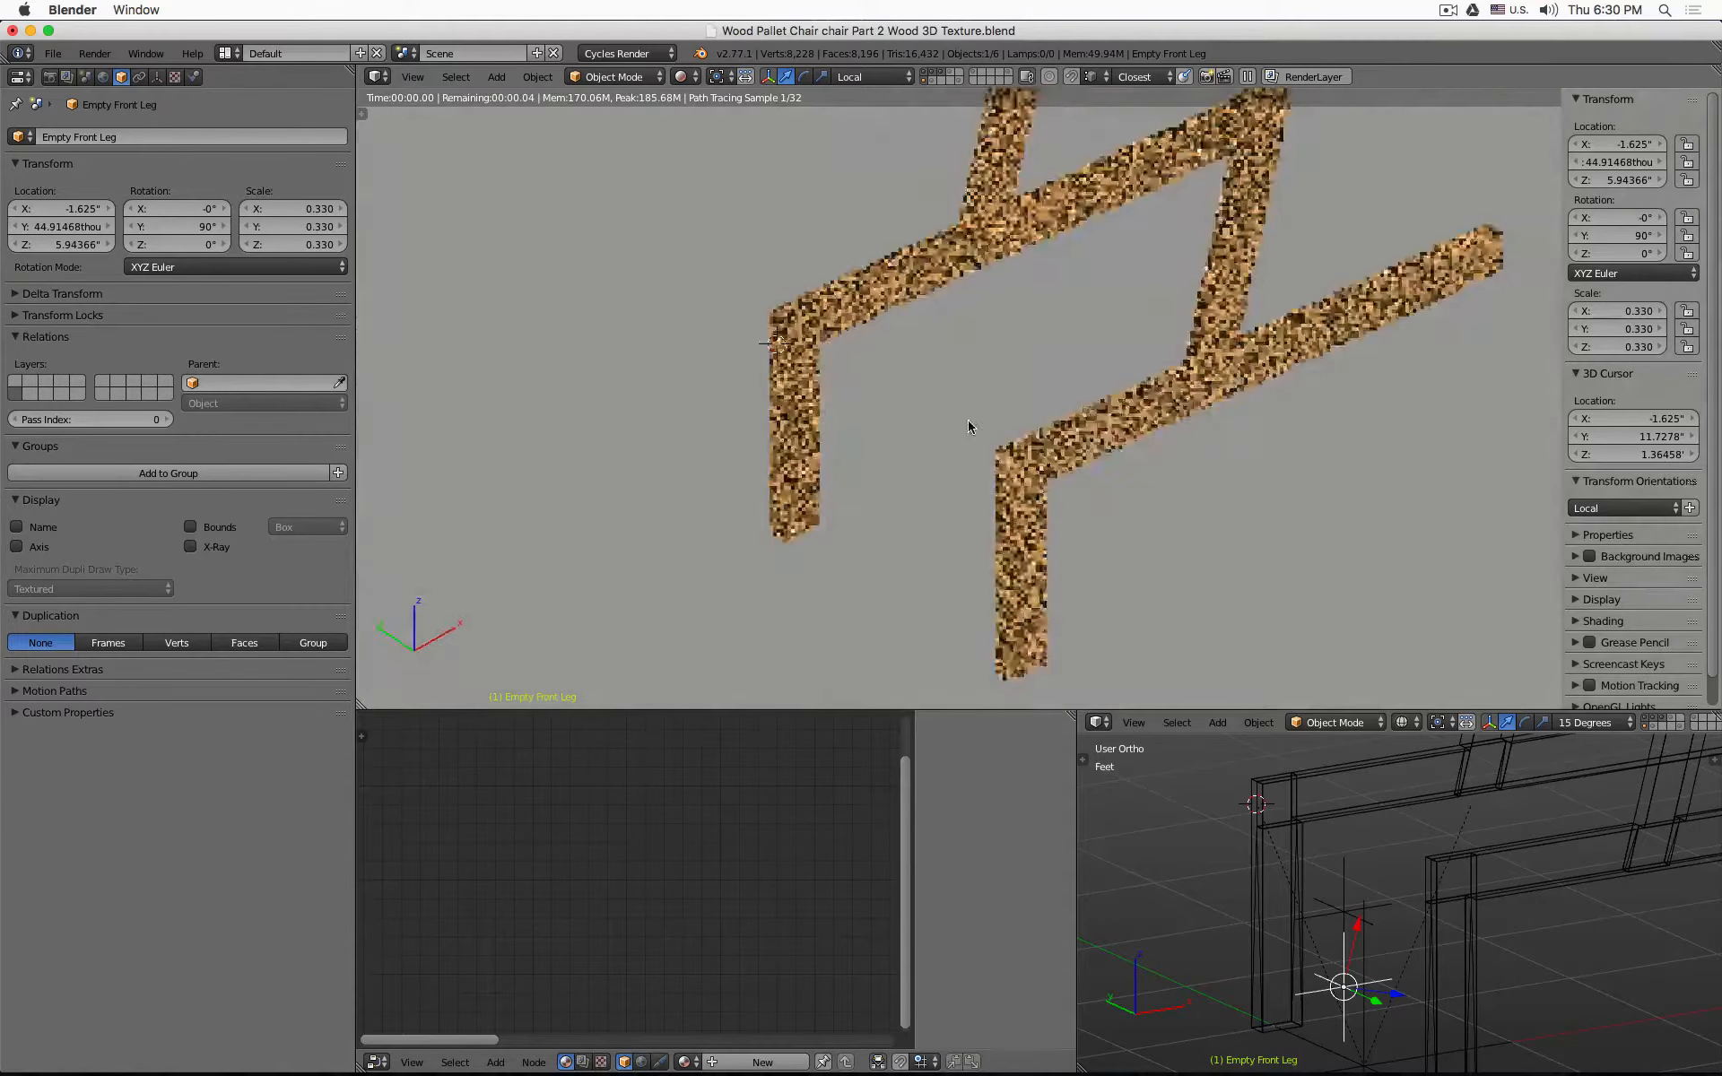
# - Scale Empty Front Leg up to about 0.554 to enlarge the front legs' wood grain
pyautogui.scroll(5, 1100, 542)
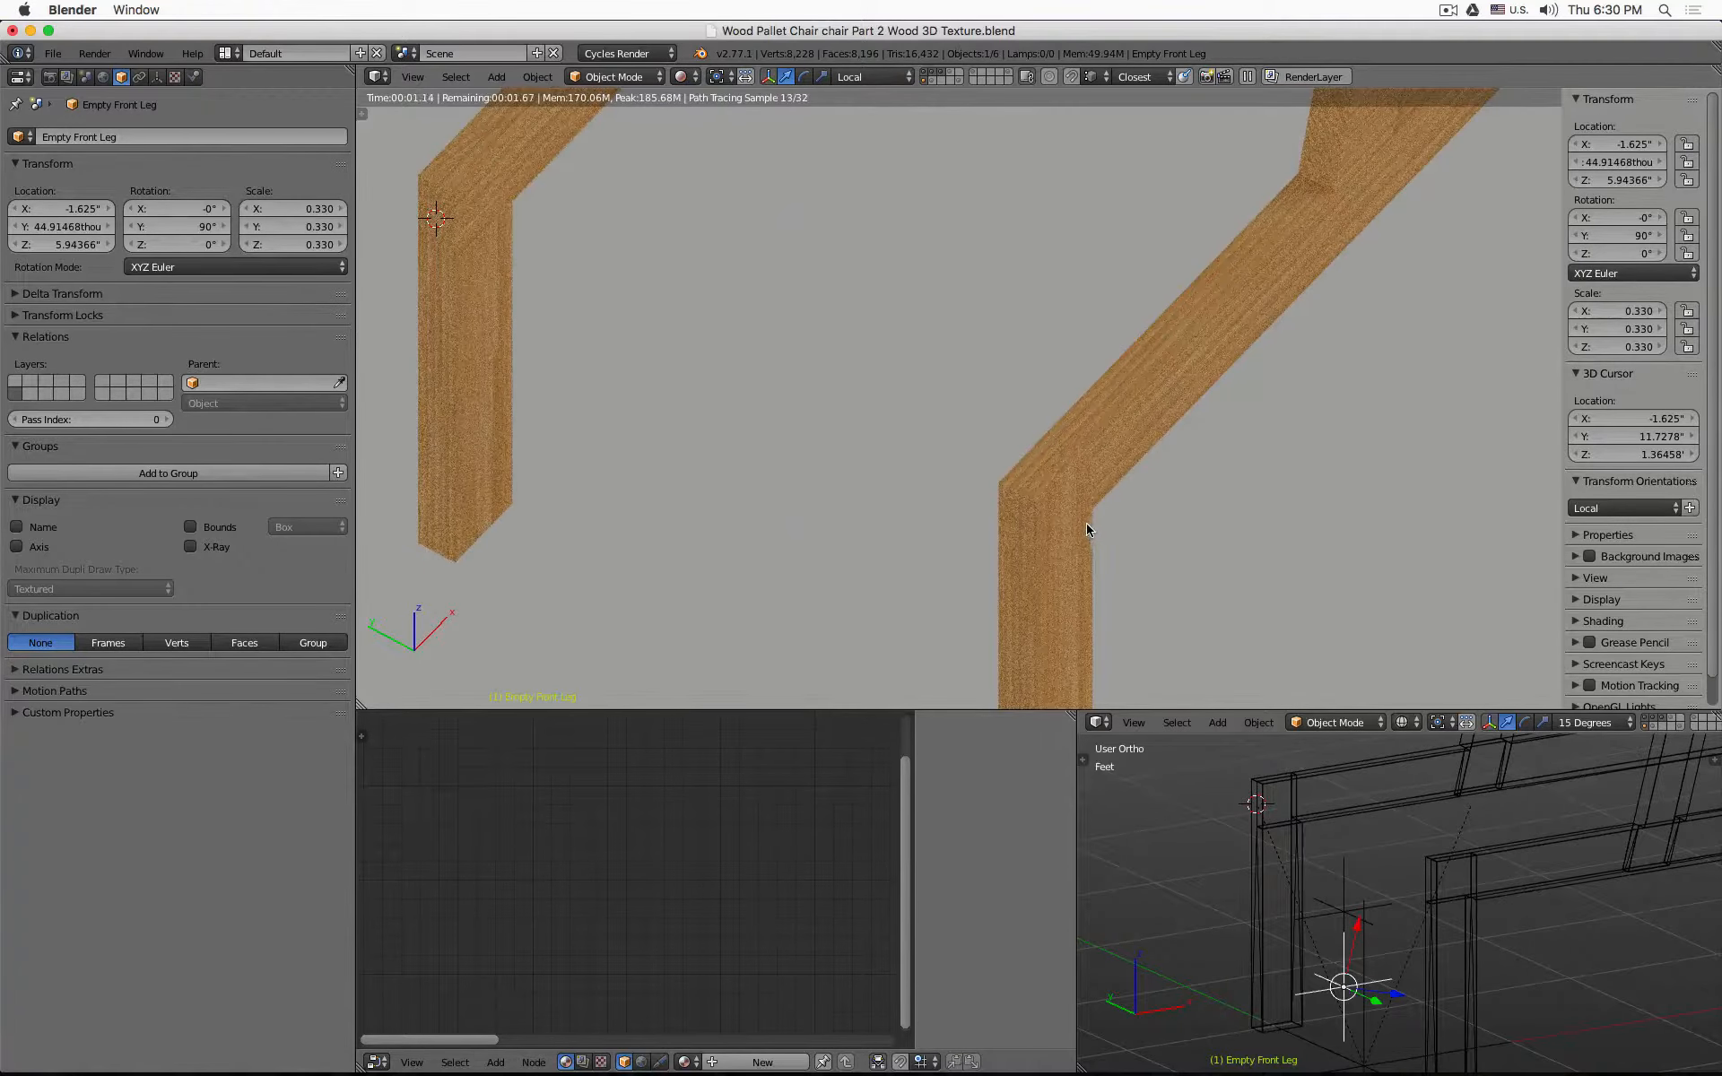
pyautogui.moveTo(932, 545); pyautogui.dragTo(941, 386, button='middle')
pyautogui.press('s')
pyautogui.click(1430, 920)
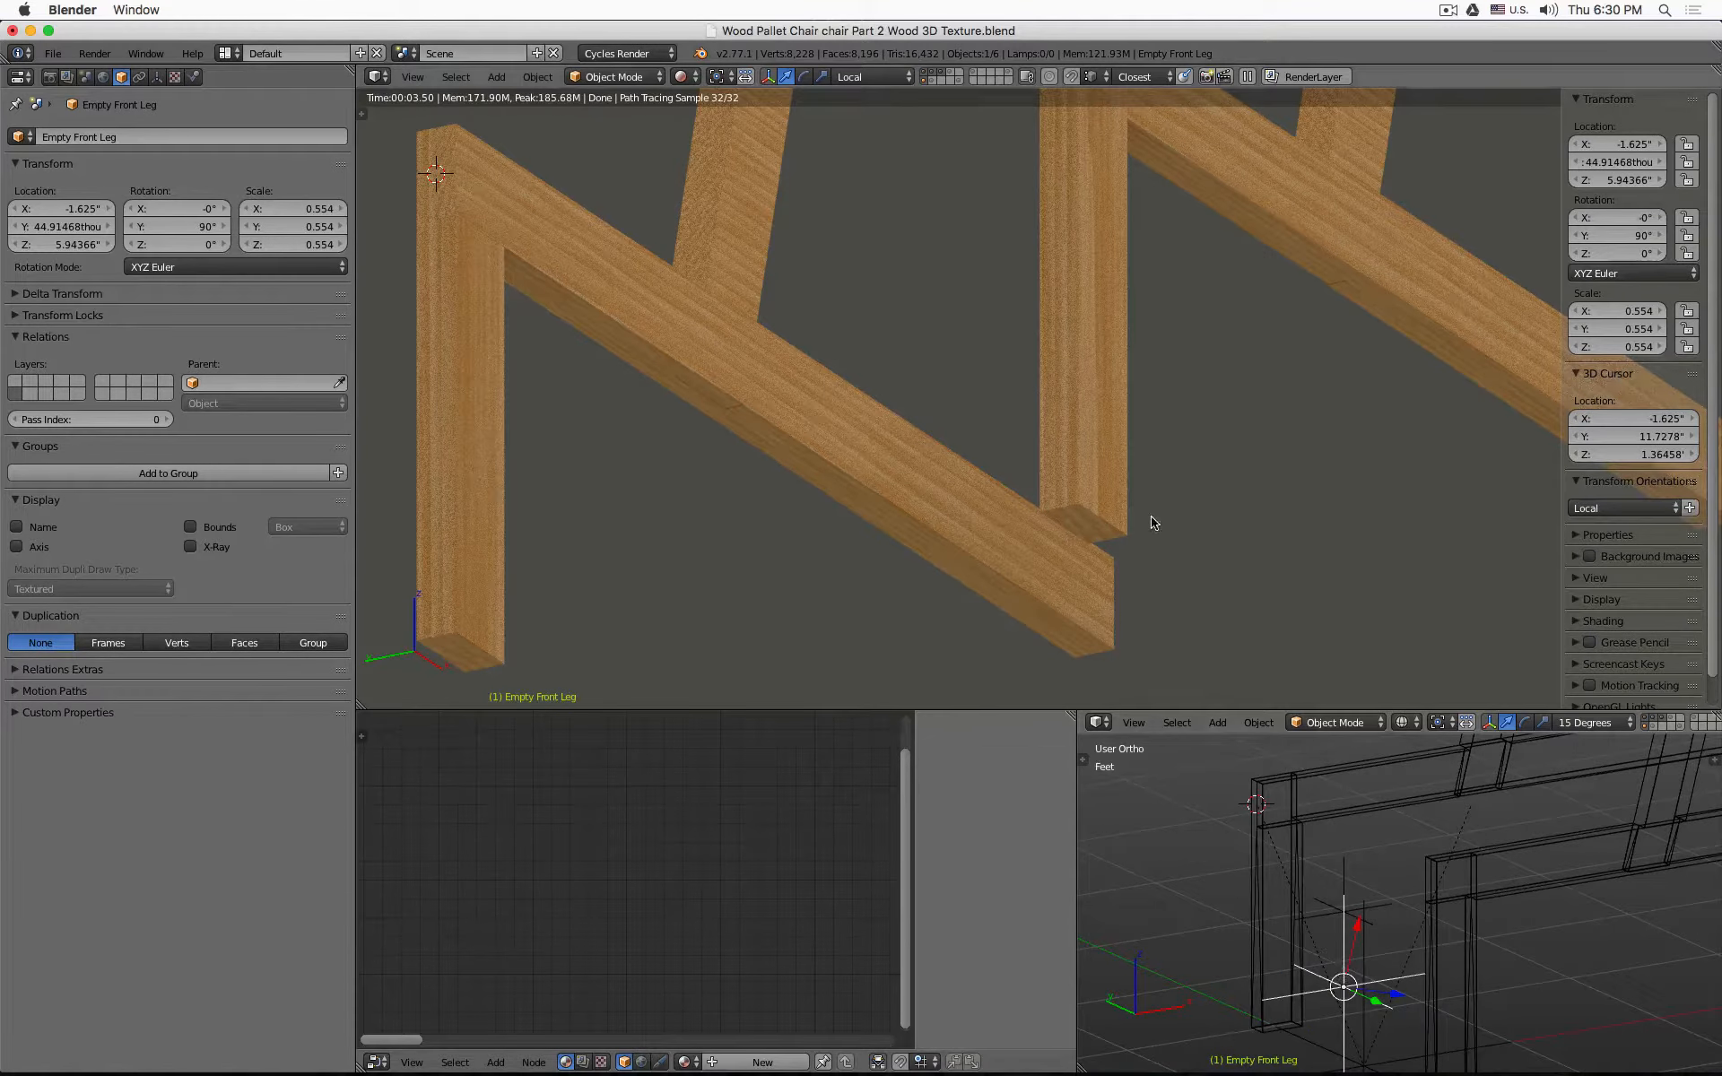
# - Inspect the rendered front legs from several angles and shift Empty Front Leg slightly along its local Y axis
pyautogui.scroll(5, 1126, 535)
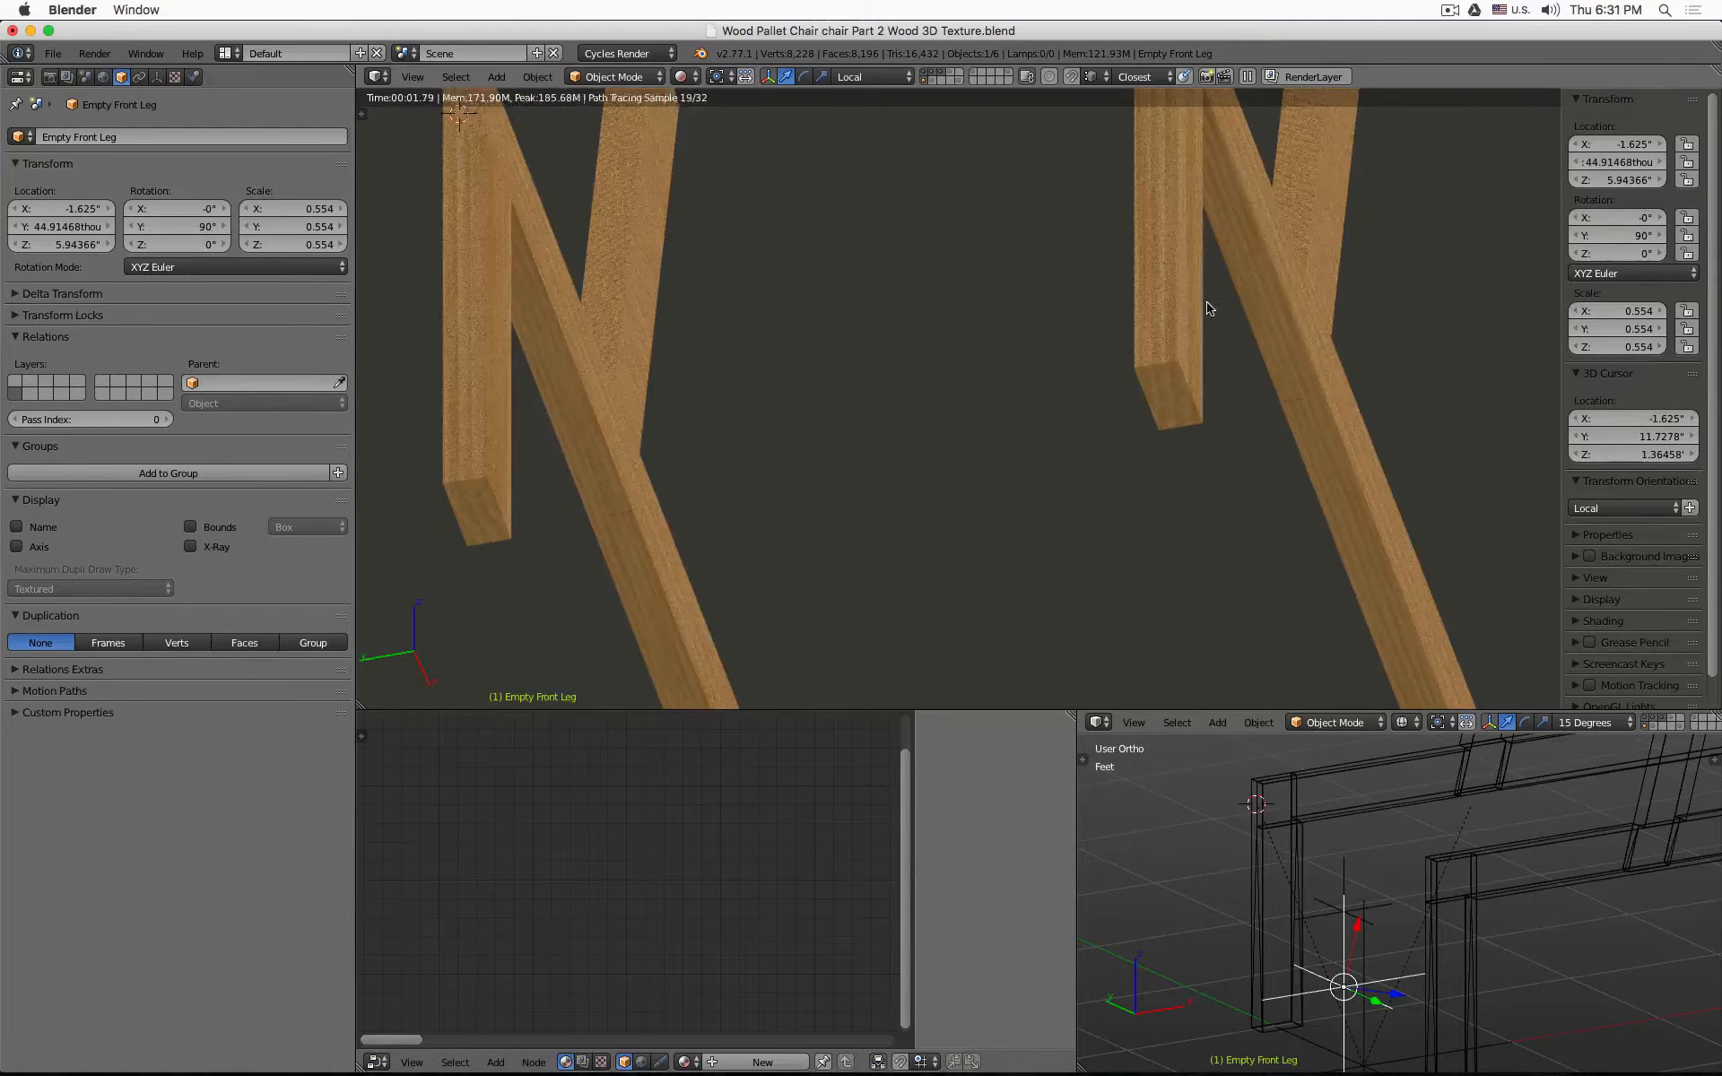
pyautogui.moveTo(1203, 310)
pyautogui.mouseDown(button='middle')
pyautogui.moveTo(1175, 459)
pyautogui.moveTo(1209, 452)
pyautogui.mouseUp(button='middle')
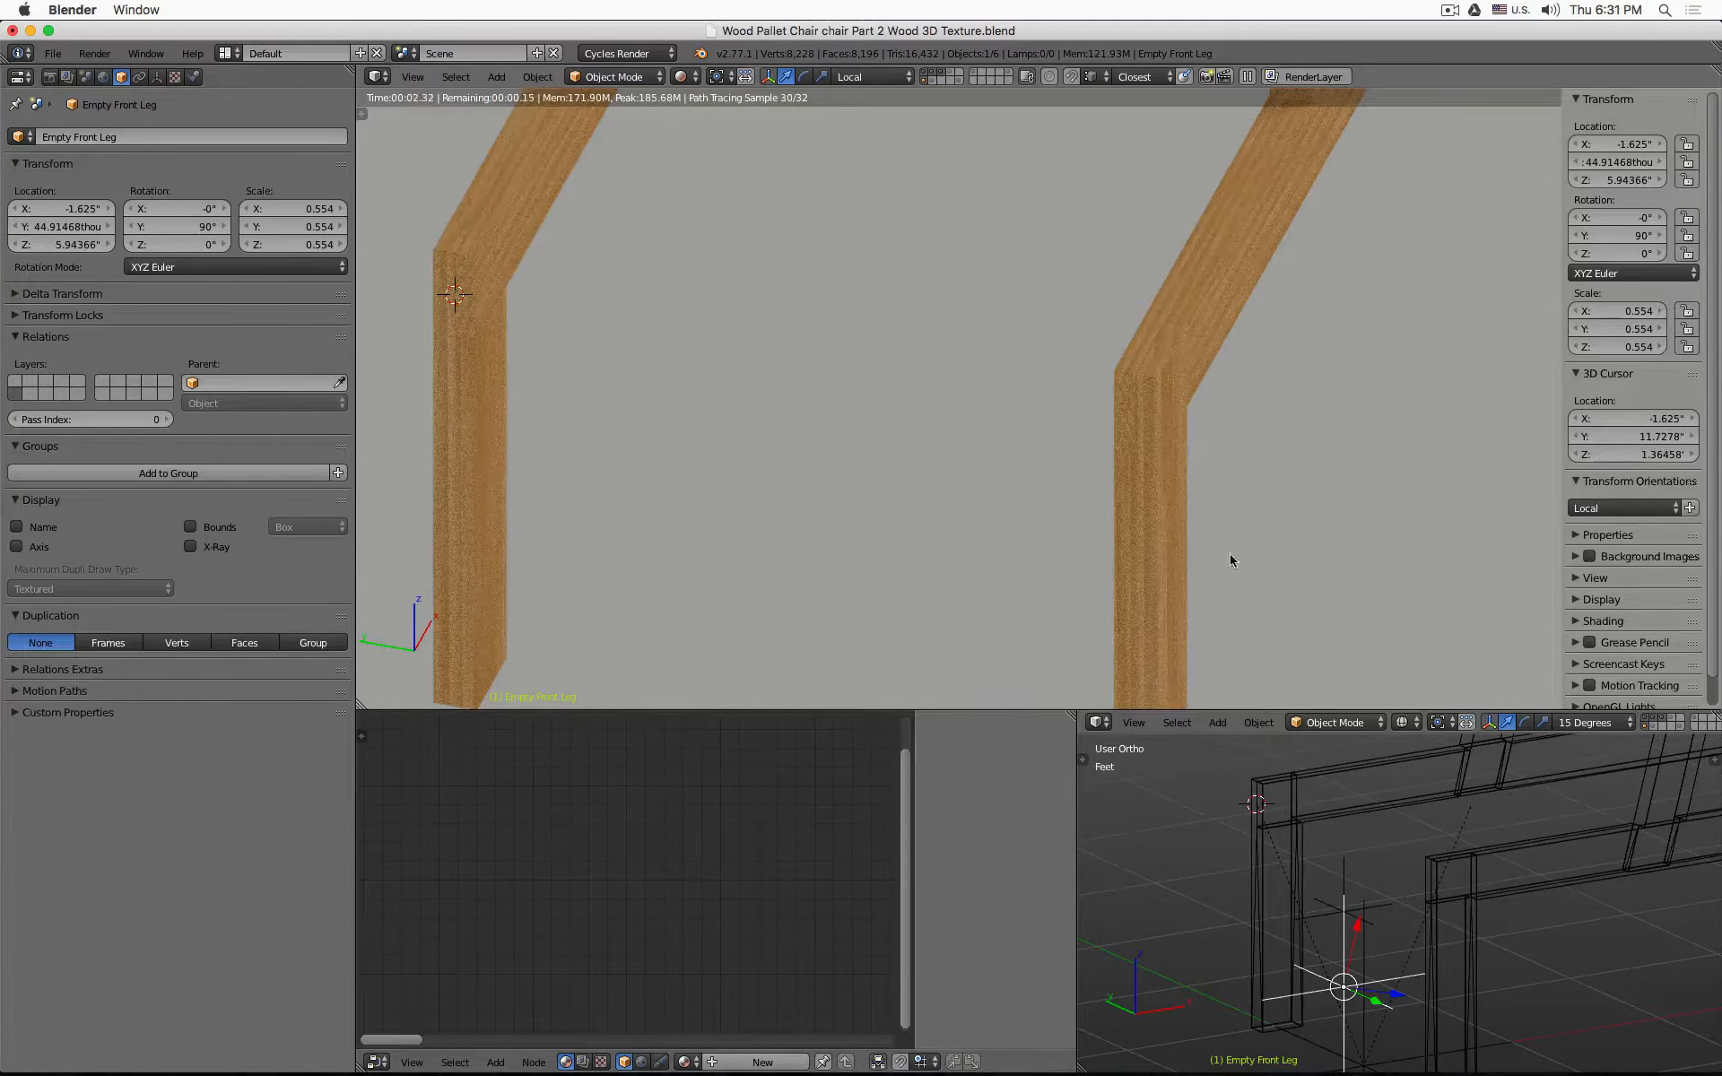
pyautogui.scroll(-6, 1418, 900)
pyautogui.scroll(2, 1421, 895)
pyautogui.scroll(2, 1390, 914)
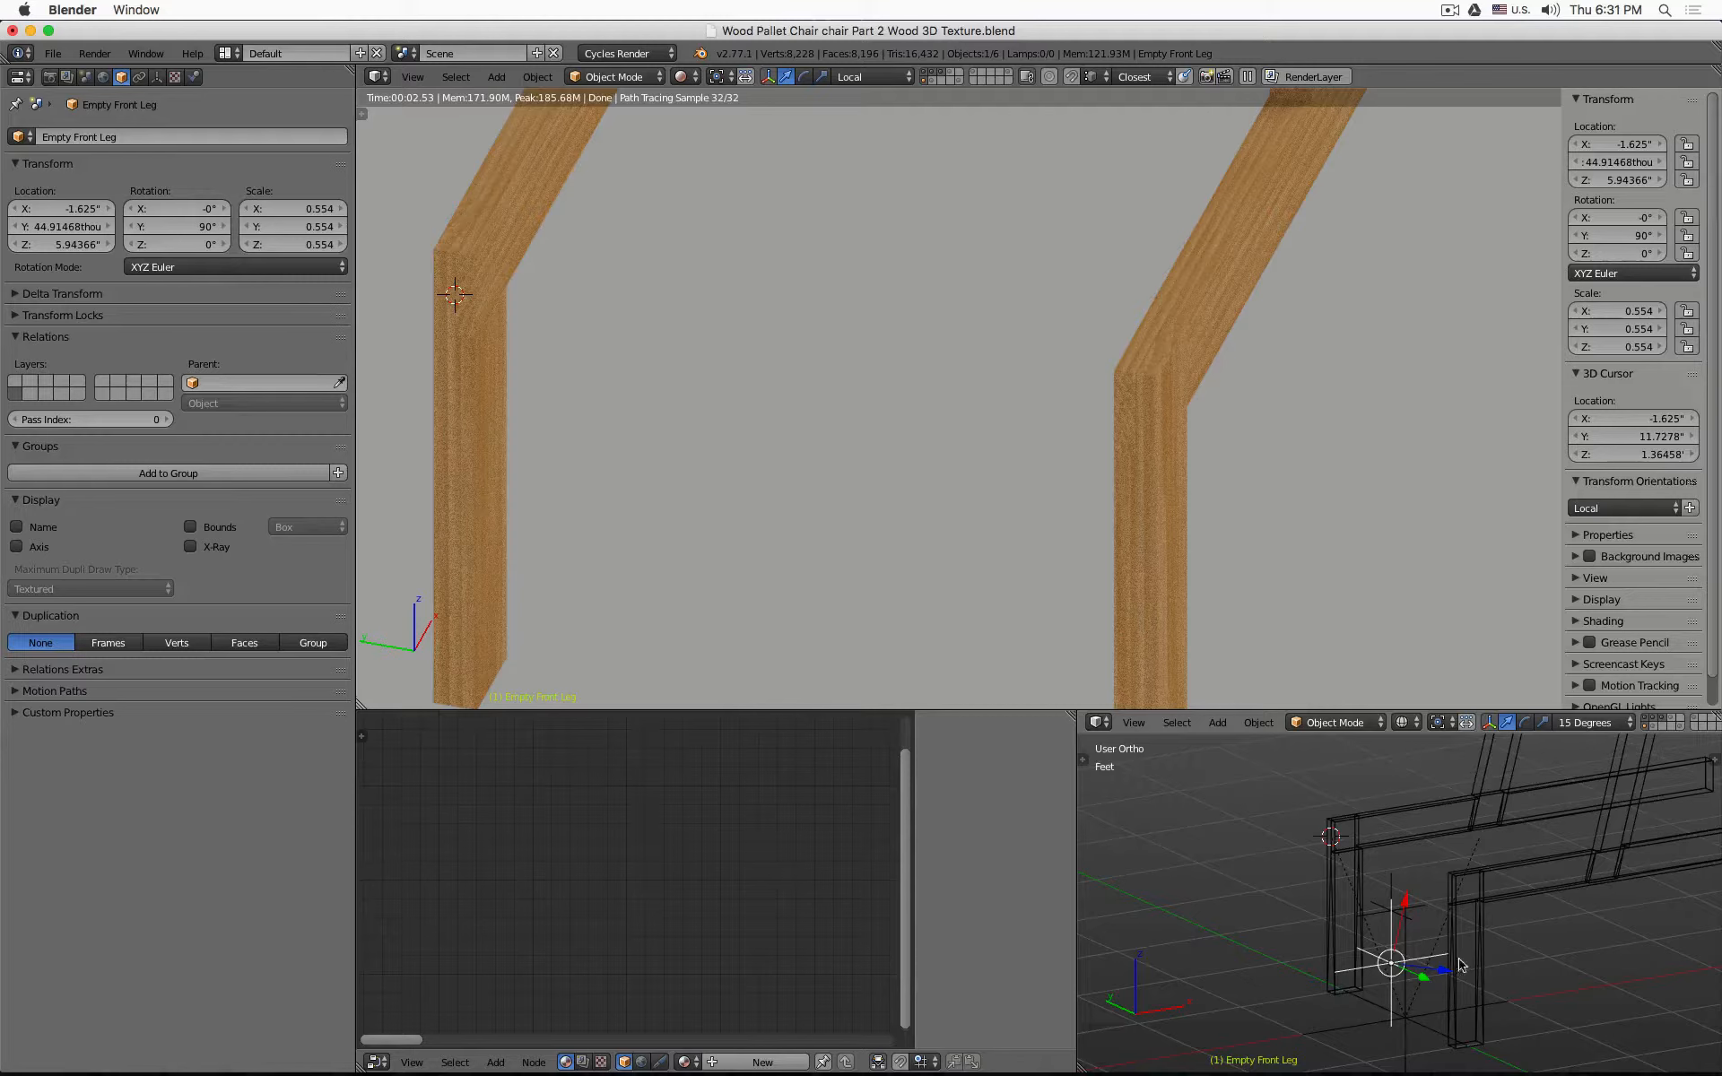
pyautogui.moveTo(1428, 979); pyautogui.dragTo(1417, 977)
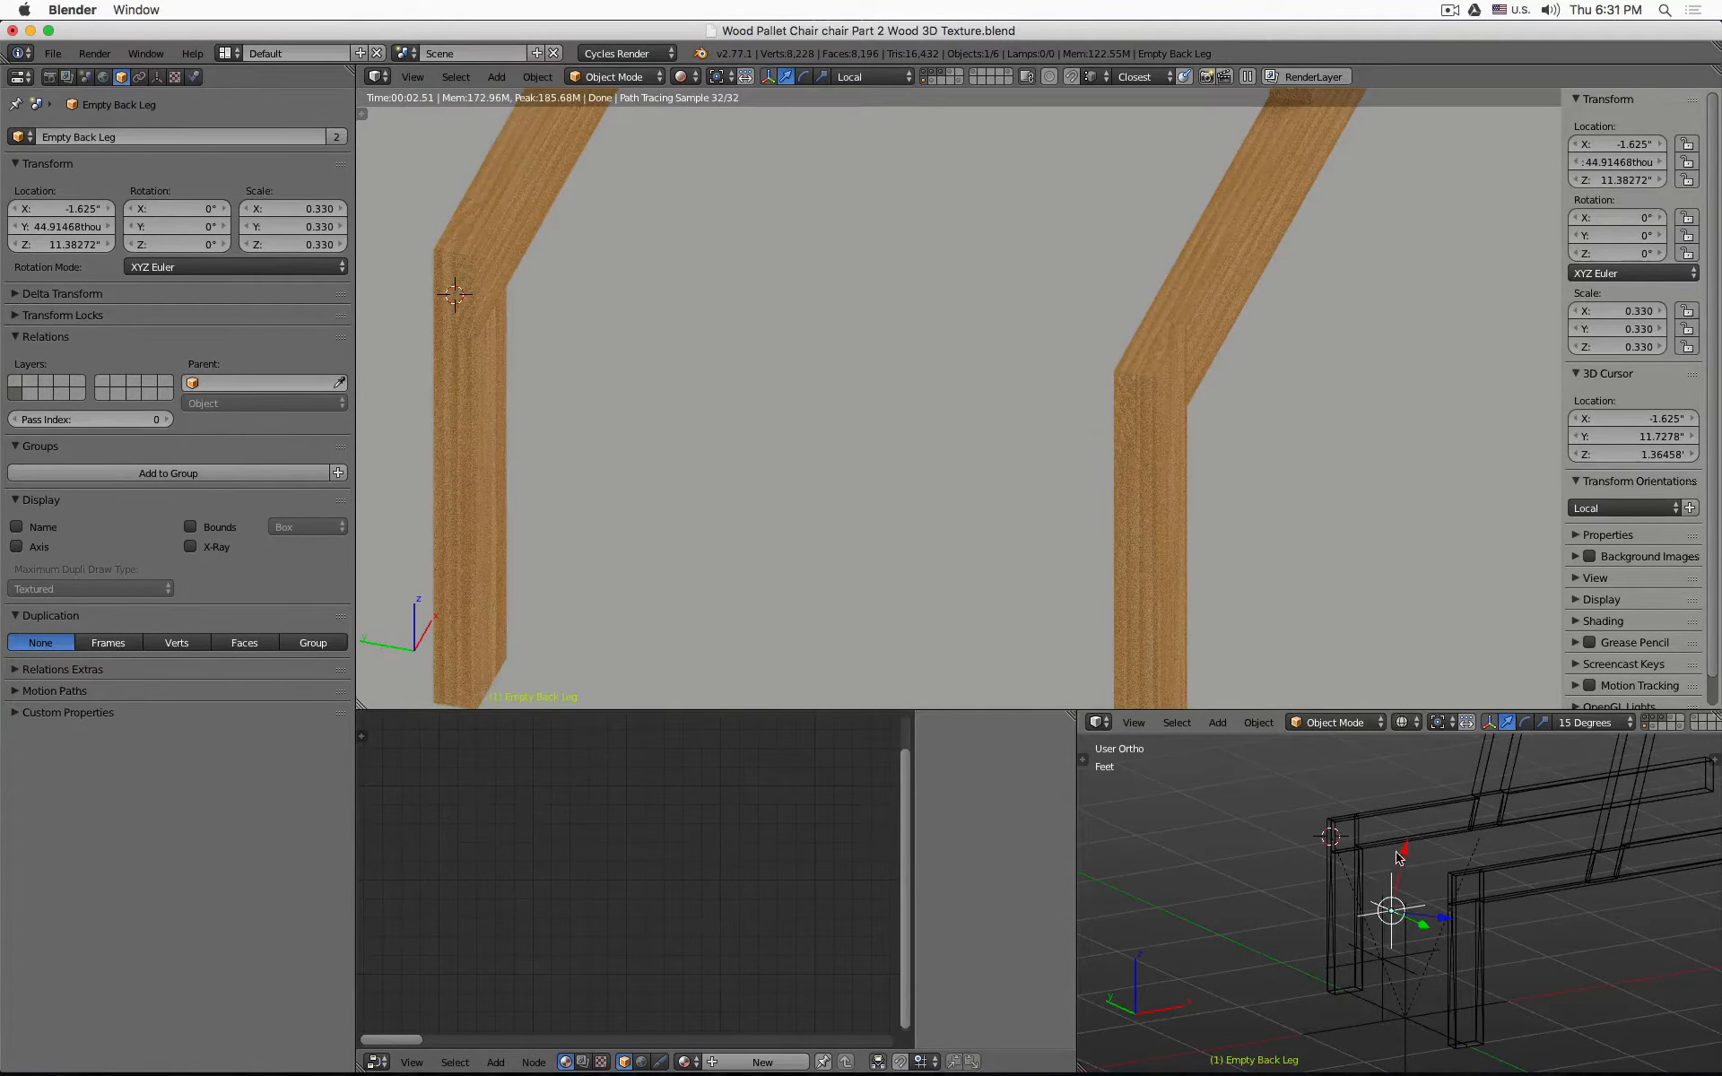
# - Move Empty Back Leg to about X -1.398 and Z 1.019 feet, and review the rendered grain on the frame
pyautogui.rightClick(1406, 852)
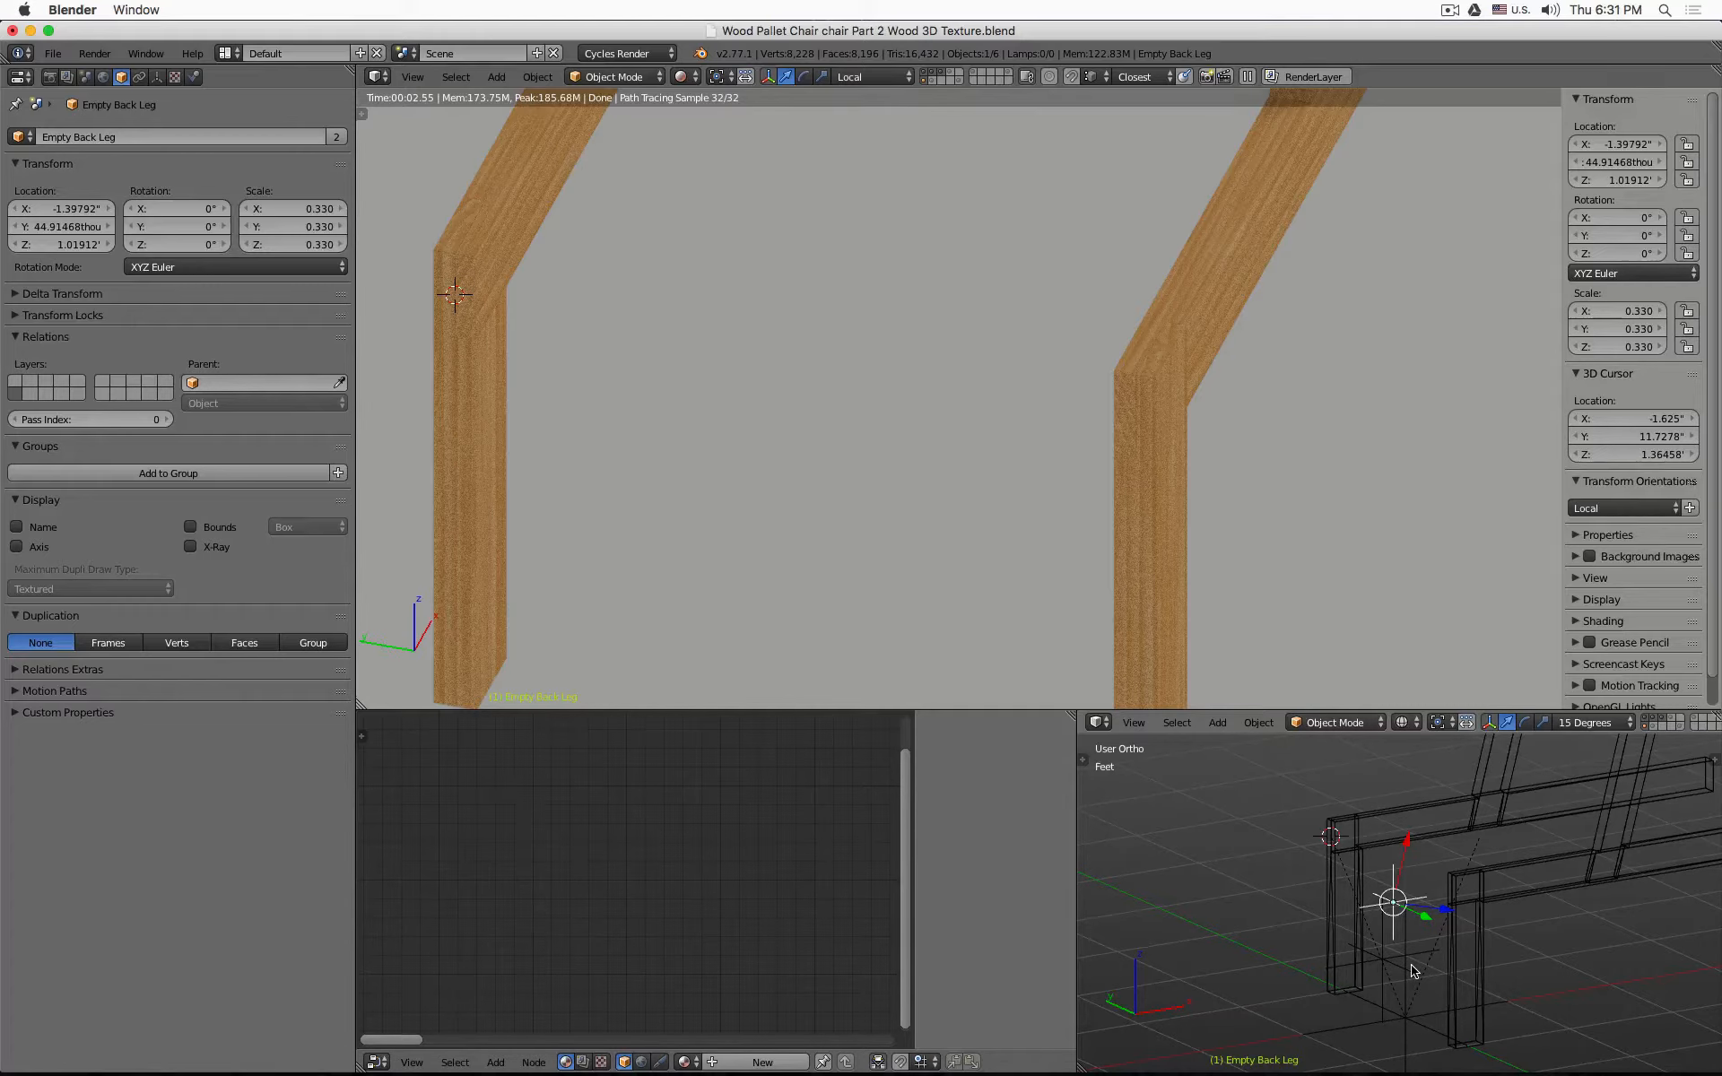
pyautogui.scroll(-4, 1124, 380)
pyautogui.moveTo(1163, 442); pyautogui.dragTo(1049, 453, button='middle')
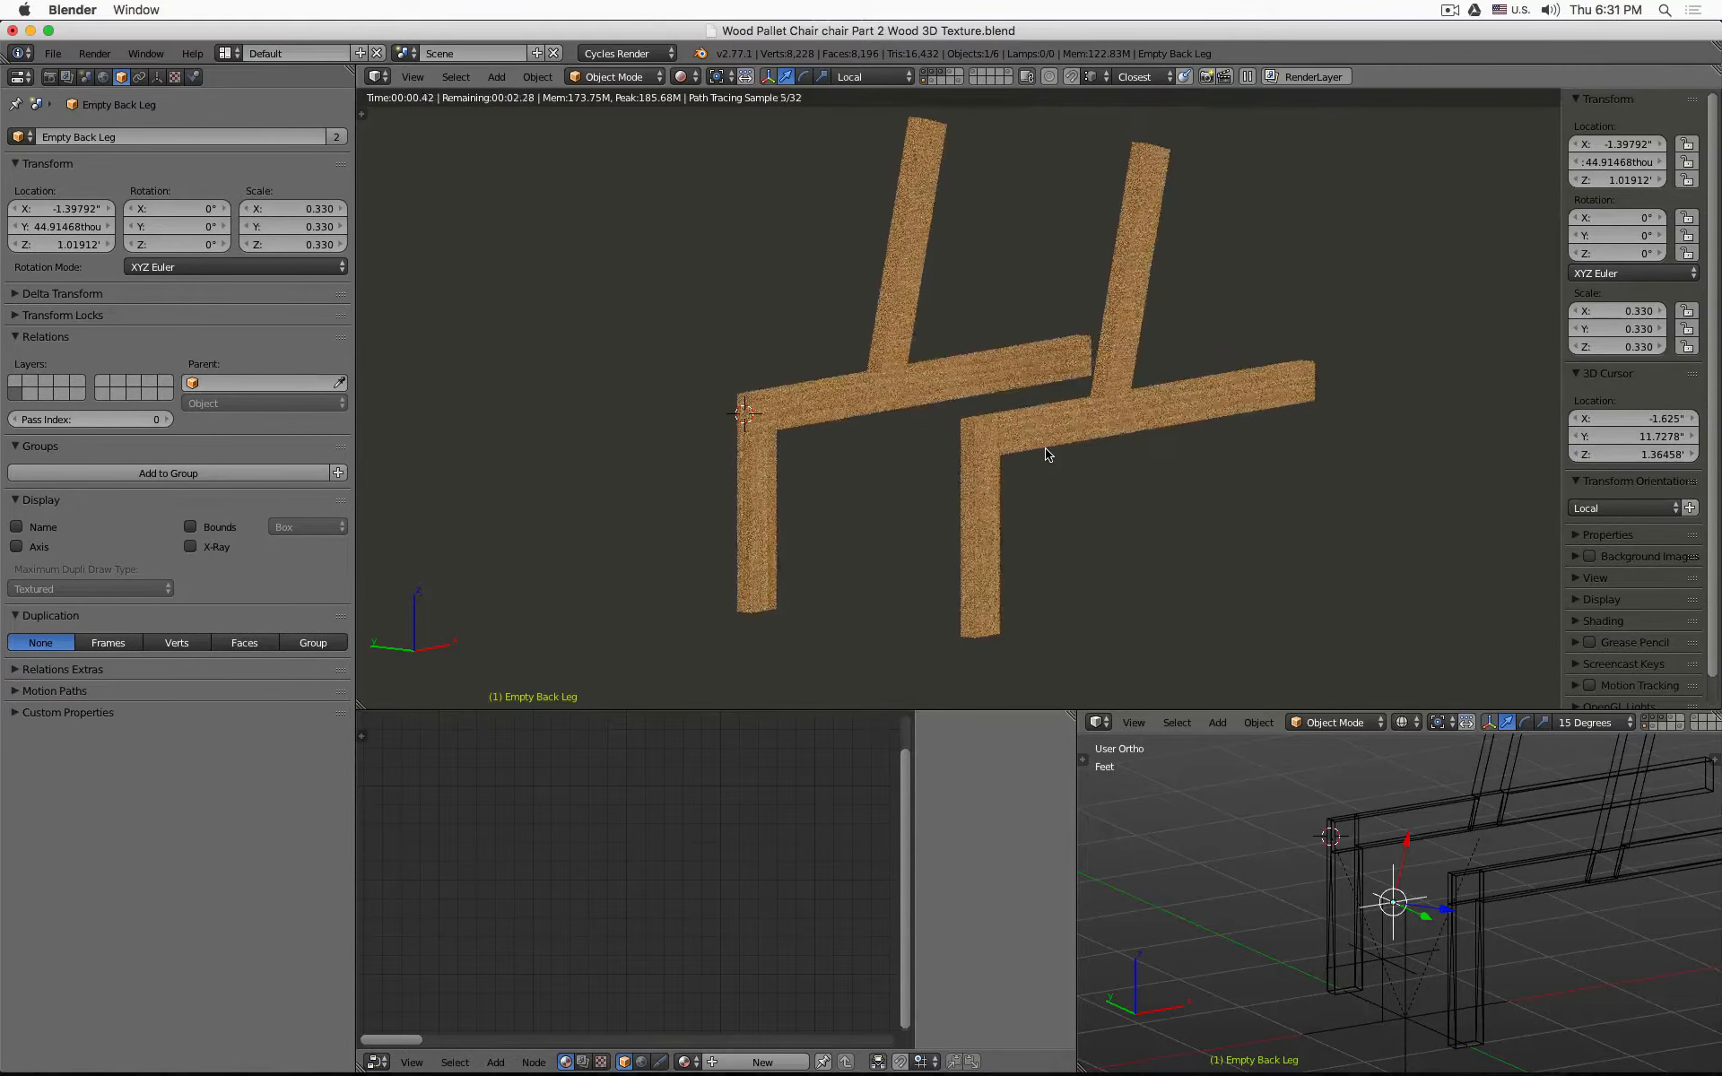